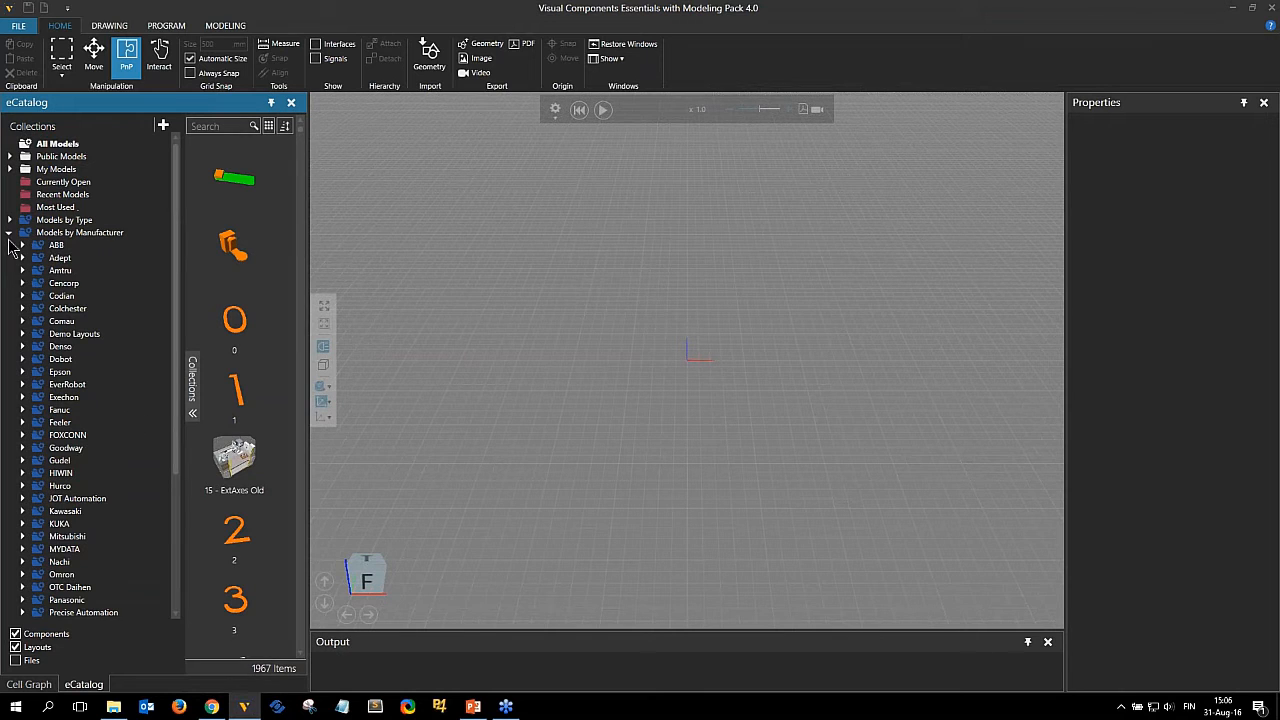
Browse the eCatalog to Visual Components' Robots collection and add the third Generic Articulated Robot to the layout.
{"action": "left_click", "coordinate": [9, 233]}
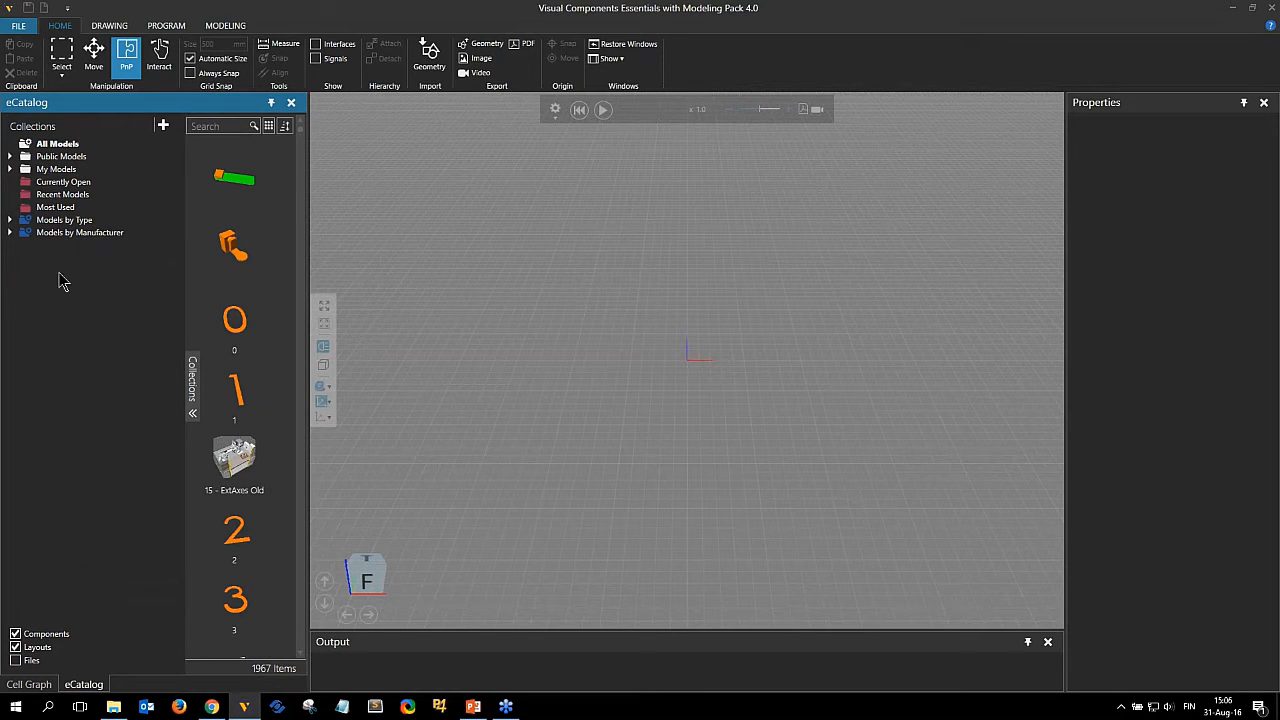
{"action": "left_click", "coordinate": [10, 233]}
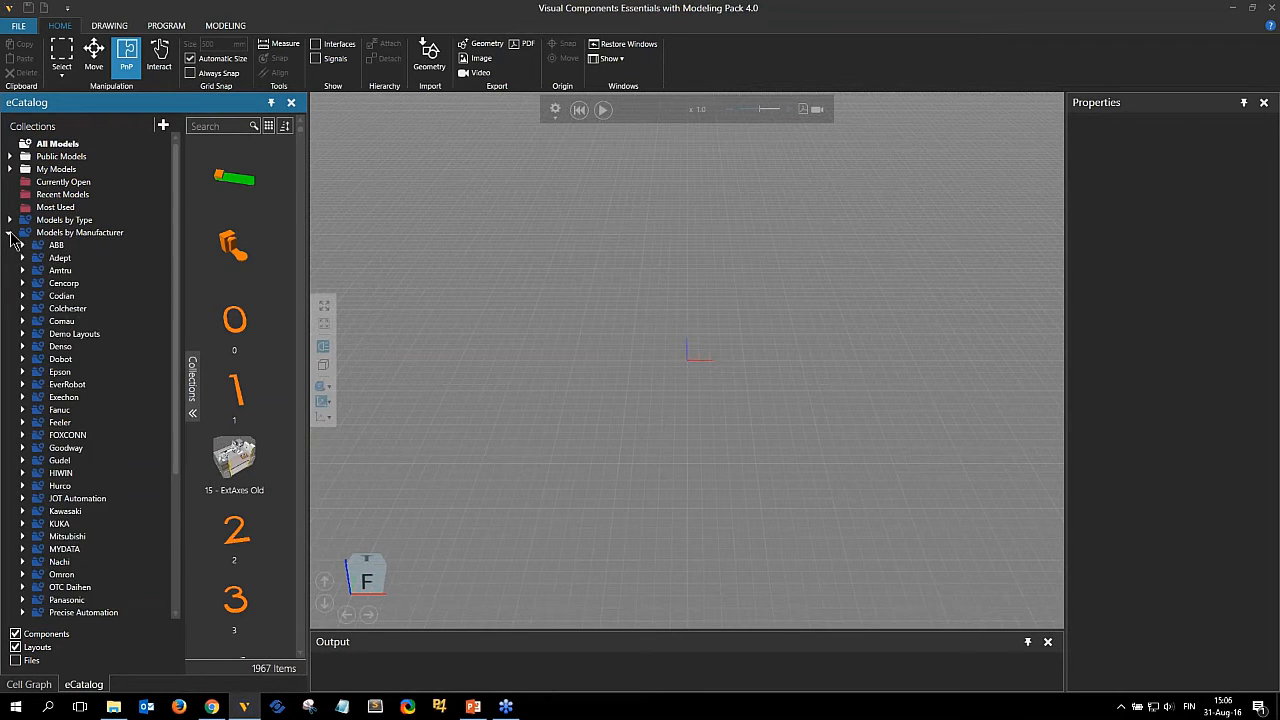
{"action": "scroll", "coordinate": [80, 288], "scroll_direction": "down", "scroll_amount": 5}
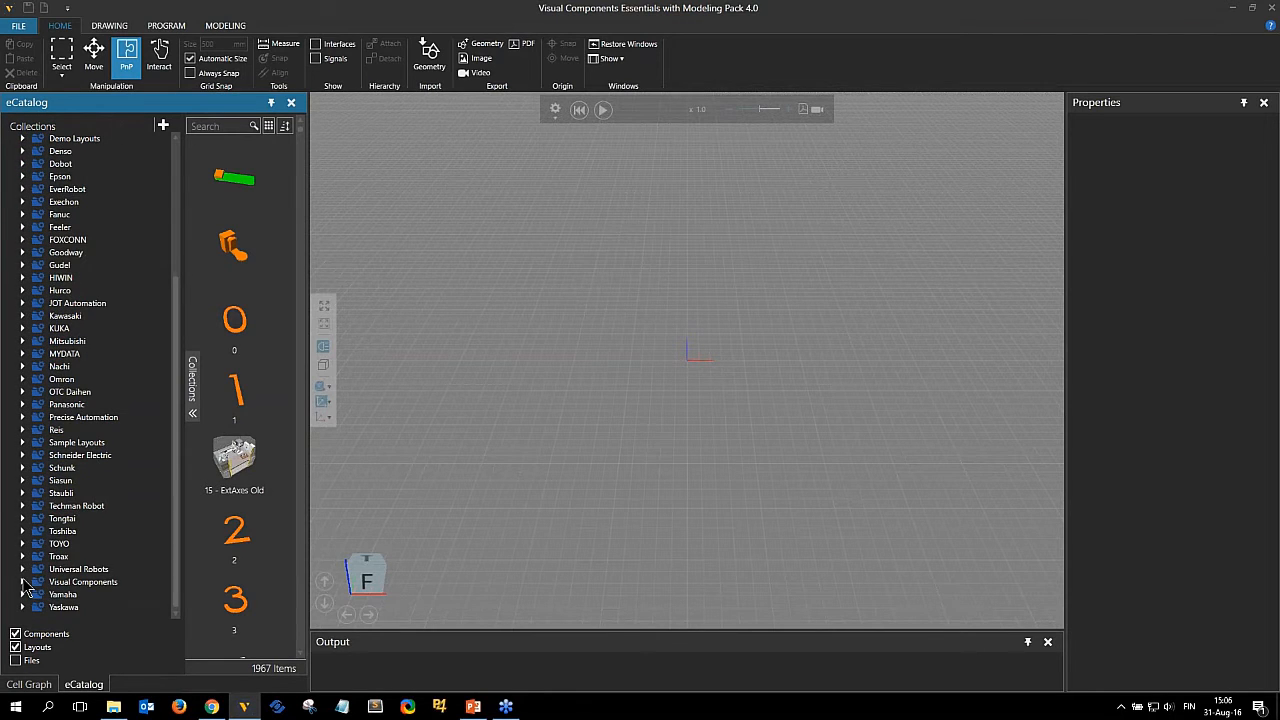
{"action": "left_click", "coordinate": [23, 582]}
{"action": "scroll", "coordinate": [77, 428], "scroll_direction": "down", "scroll_amount": 6}
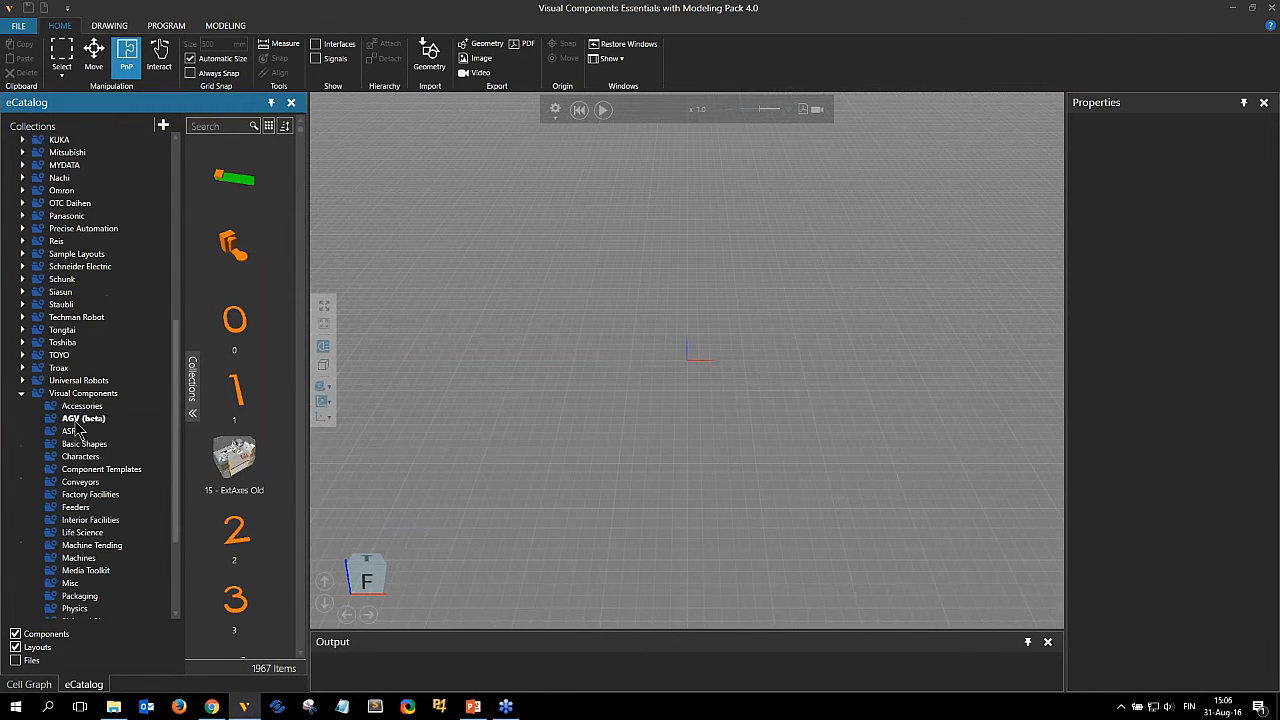
{"action": "scroll", "coordinate": [77, 428], "scroll_direction": "down", "scroll_amount": 1}
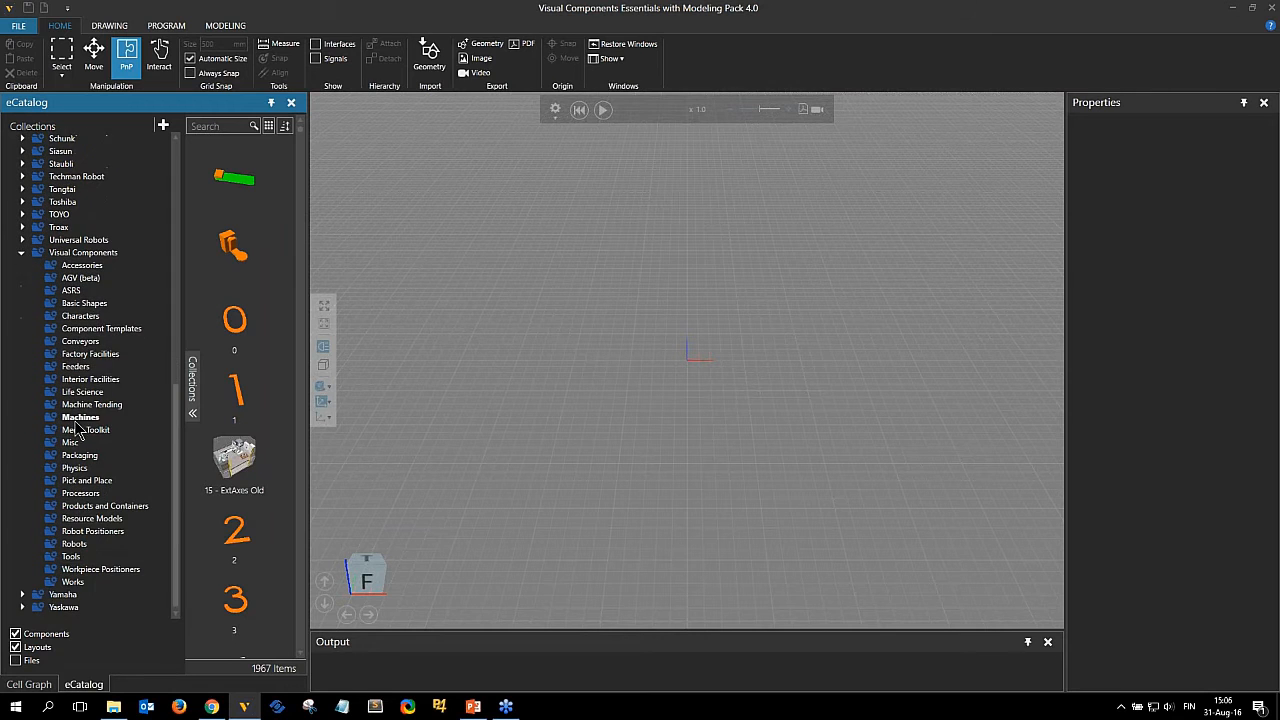
{"action": "left_click", "coordinate": [76, 545]}
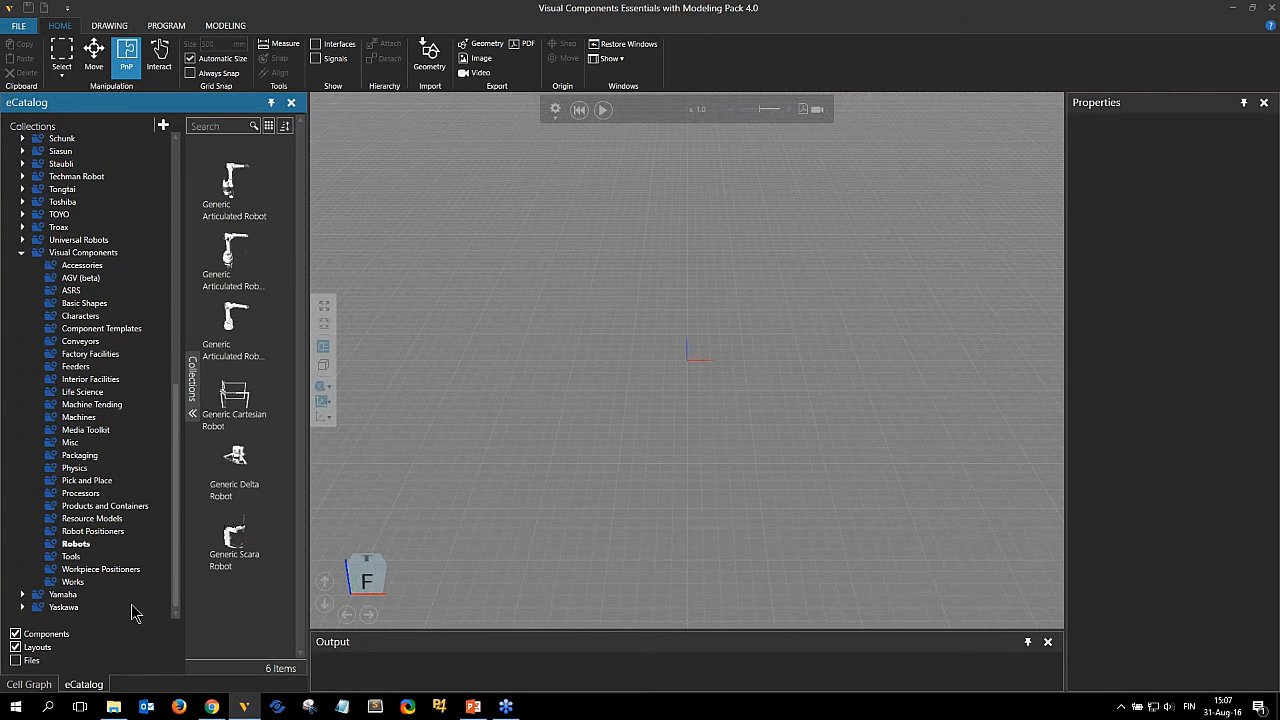
{"action": "left_click", "coordinate": [233, 330]}
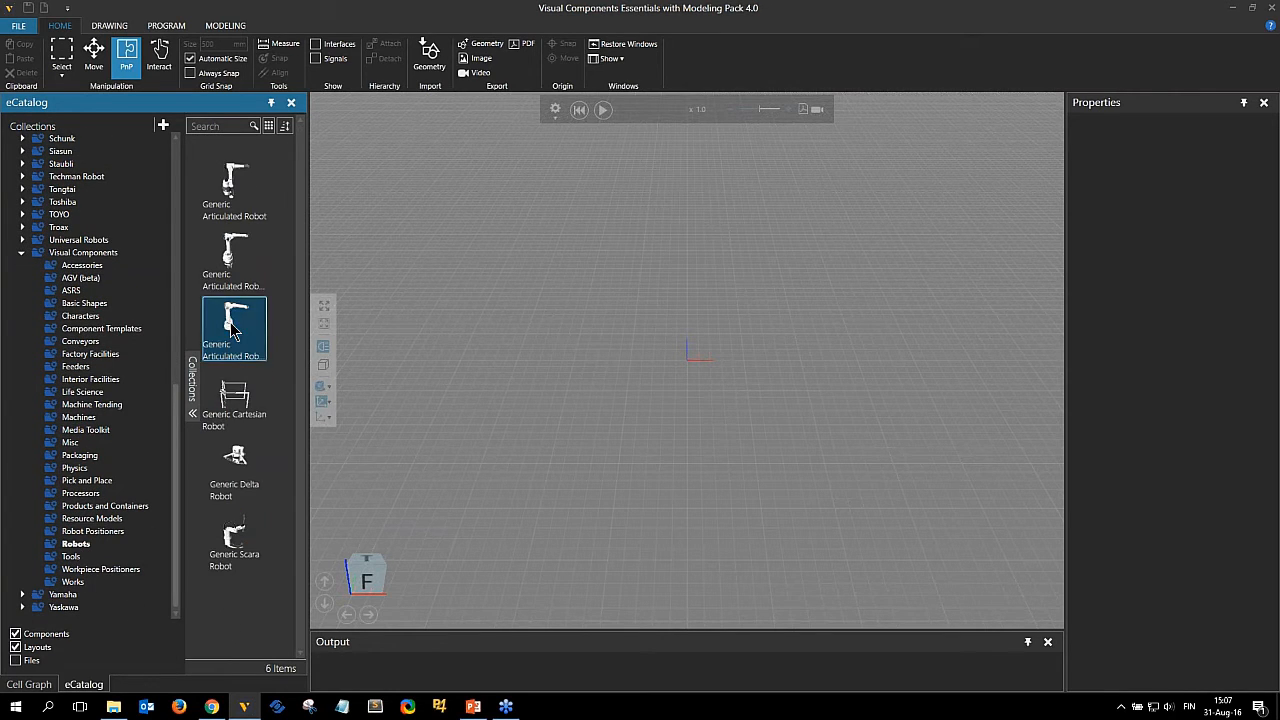
{"action": "double_click", "coordinate": [233, 330]}
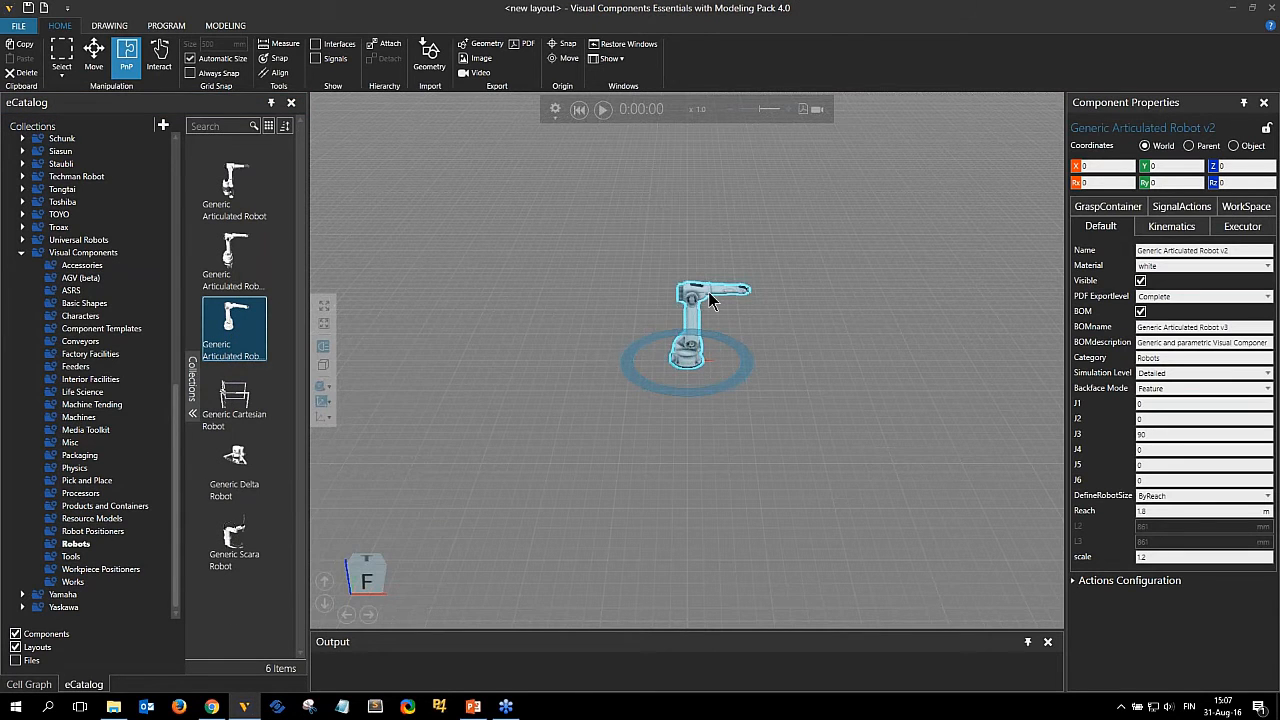
Open the robot in the Modeling workspace and fully expand its component graph of axis links.
{"action": "scroll", "coordinate": [709, 294], "scroll_direction": "up", "scroll_amount": 5}
{"action": "right_click_drag", "start_coordinate": [788, 444], "coordinate": [736, 421]}
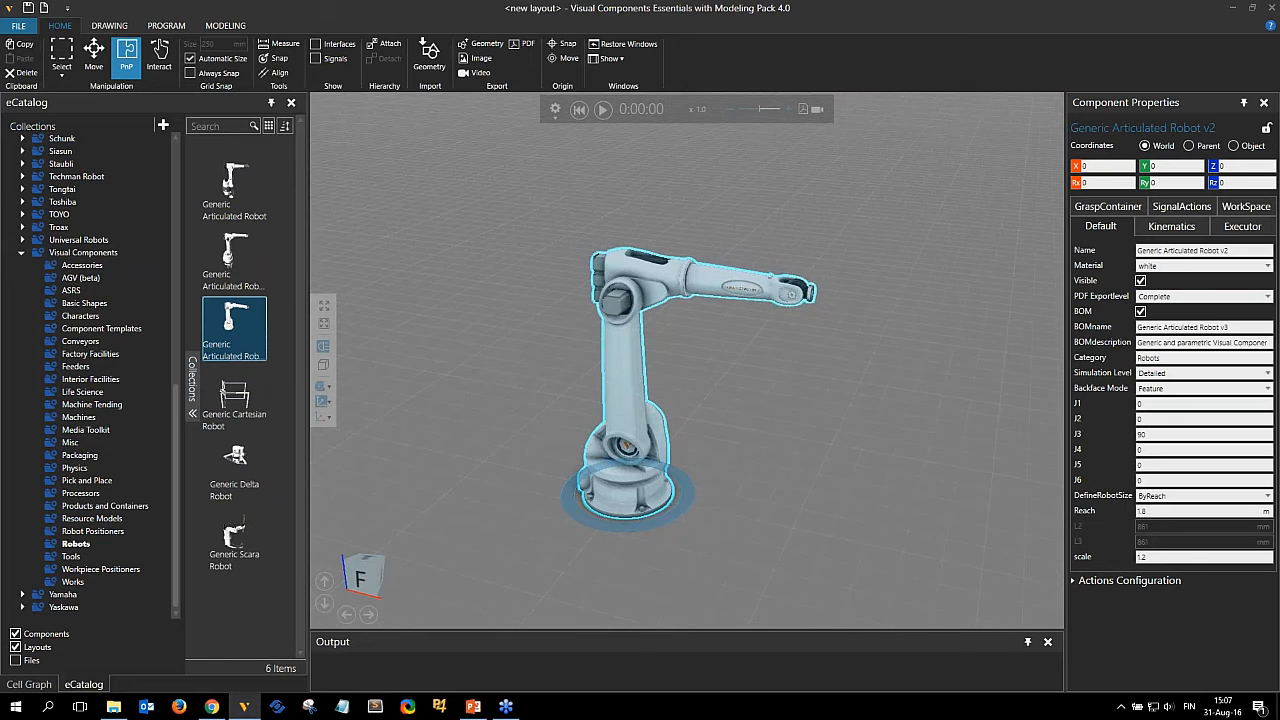
{"action": "scroll", "coordinate": [736, 421], "scroll_direction": "up", "scroll_amount": 1}
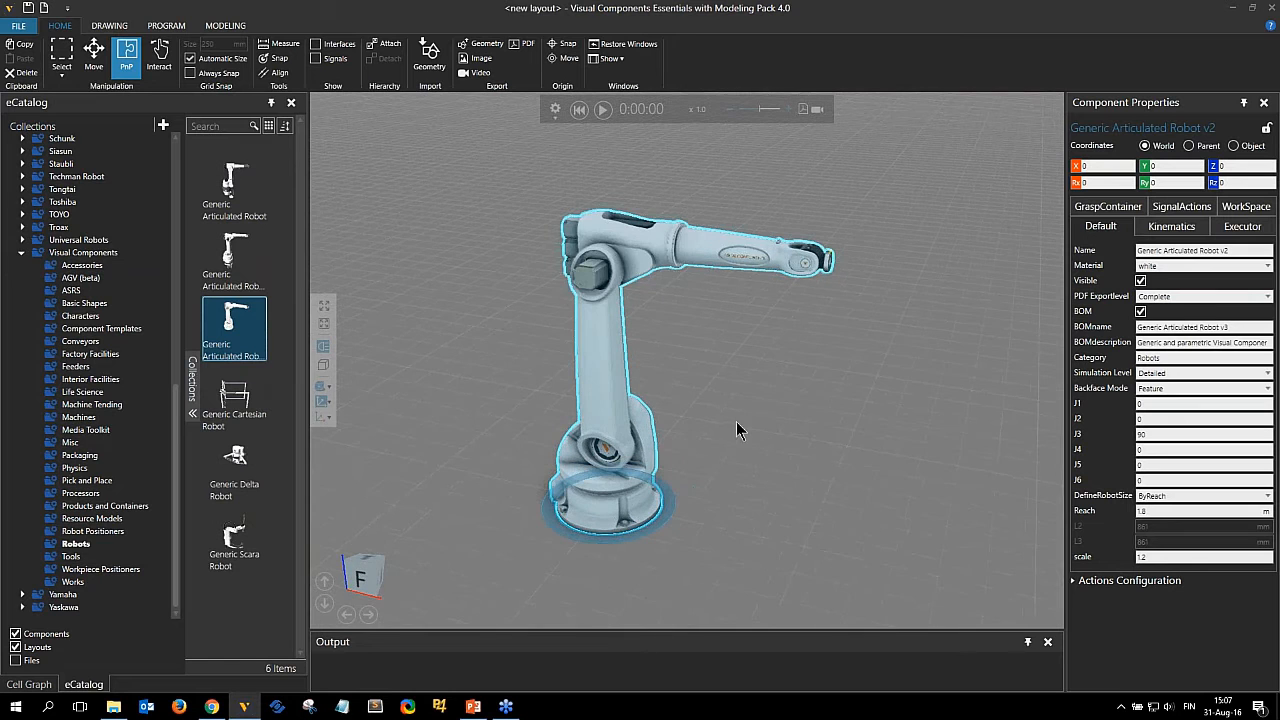
{"action": "left_click", "coordinate": [228, 27]}
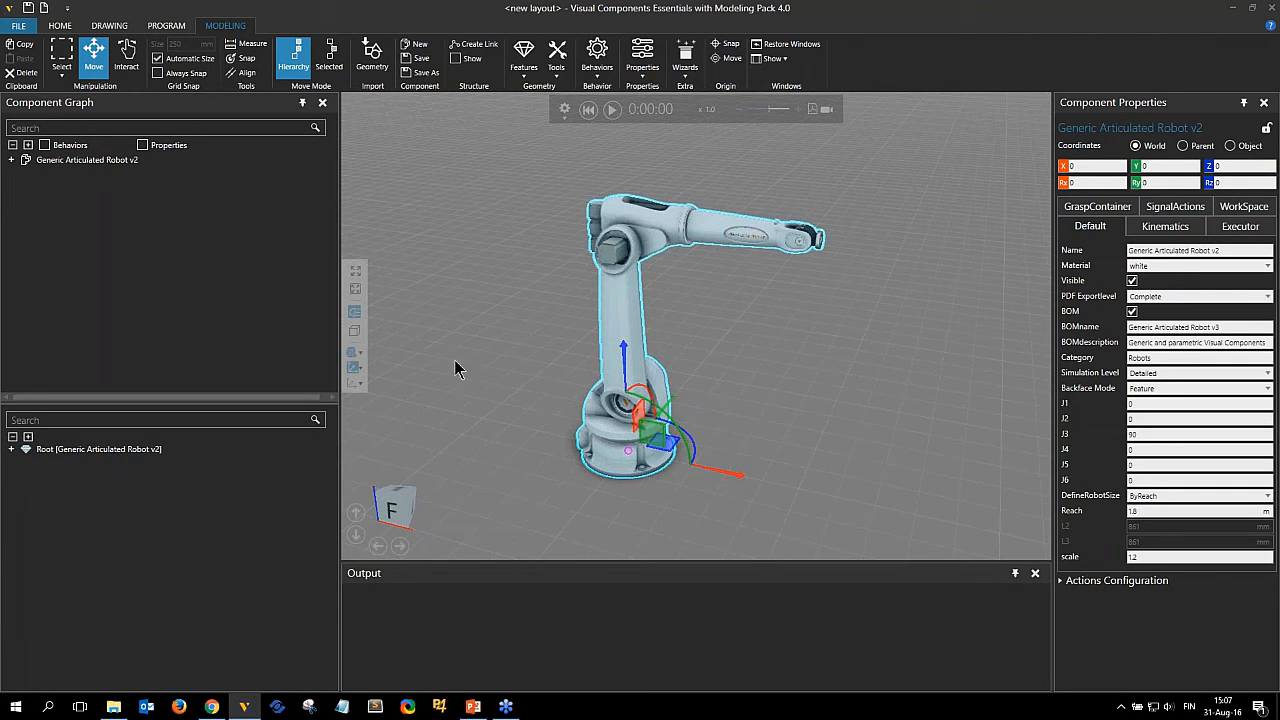
{"action": "left_click", "coordinate": [70, 166]}
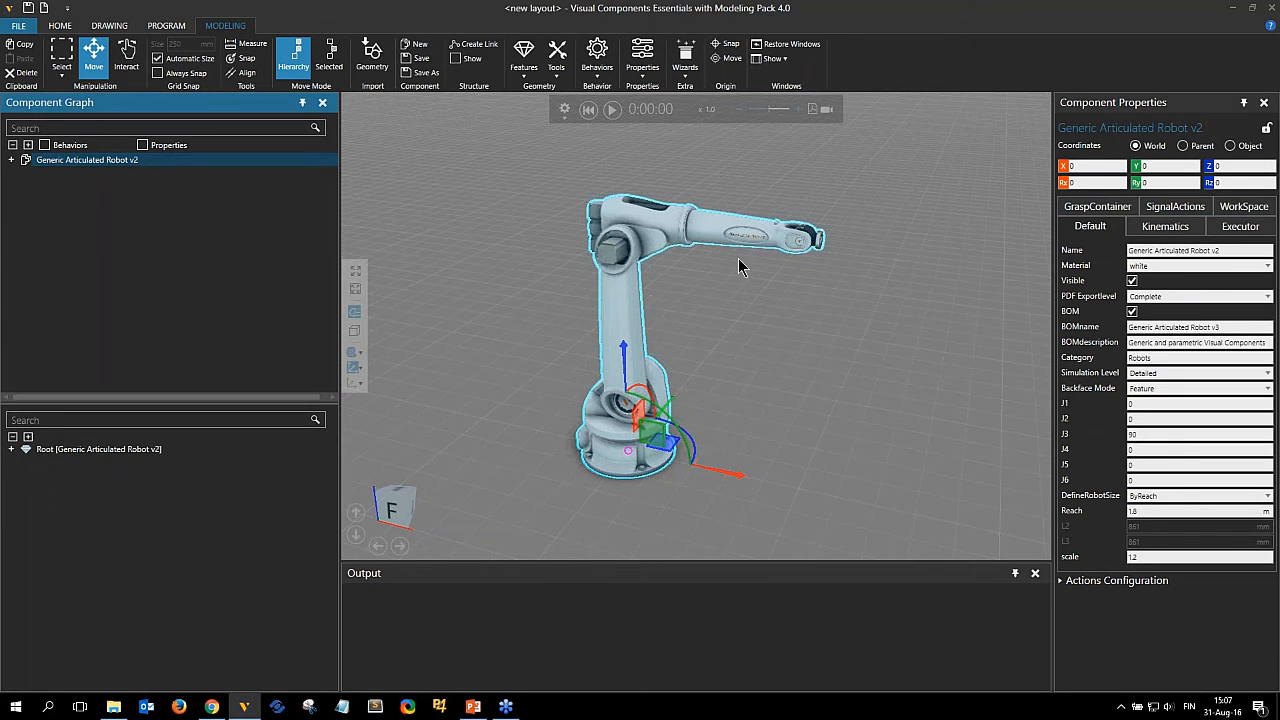
{"action": "left_click", "coordinate": [28, 146]}
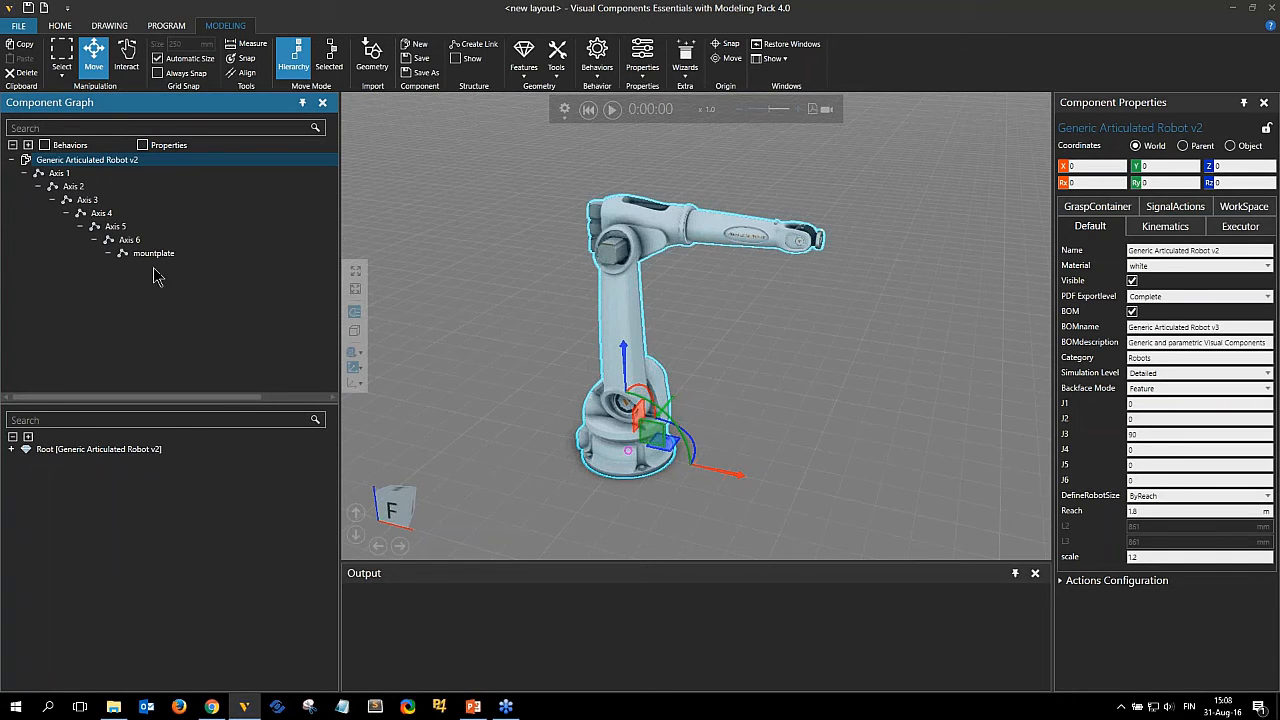
Select the Axis 2 link and expand its feature tree.
{"action": "left_click", "coordinate": [63, 175]}
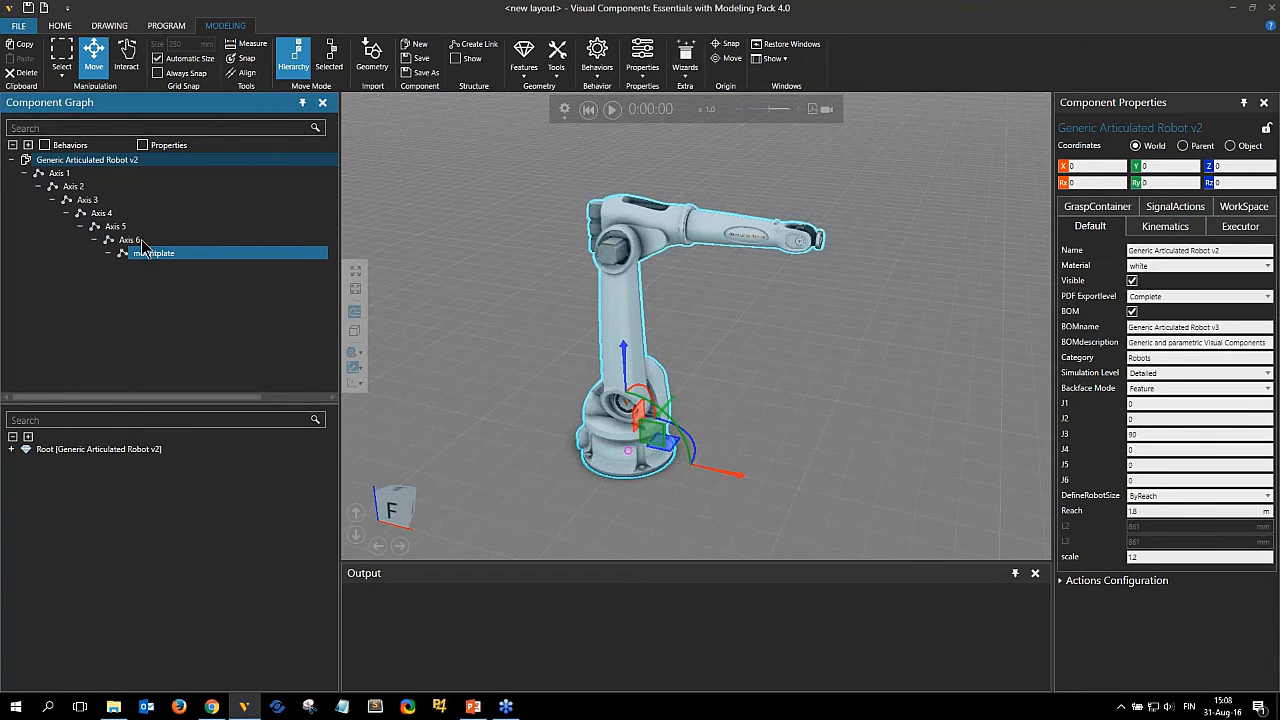
{"action": "left_click", "coordinate": [82, 190]}
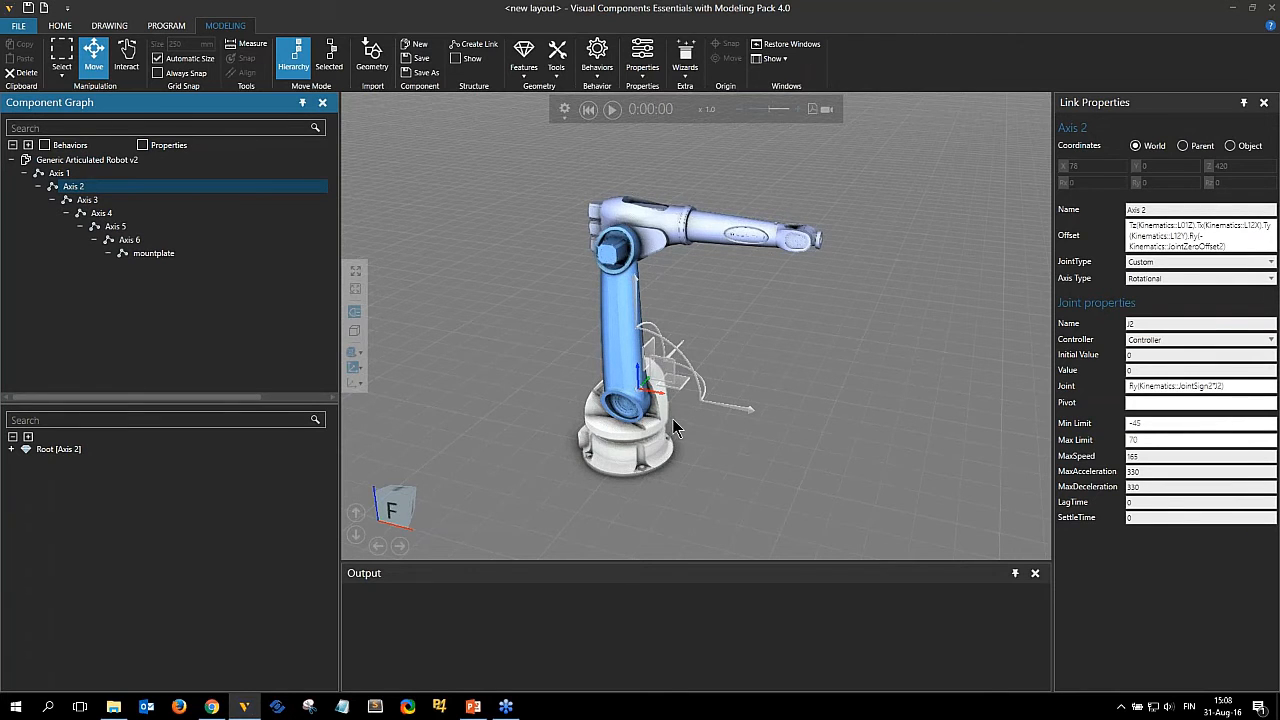
{"action": "right_click_drag", "start_coordinate": [672, 420], "coordinate": [672, 362]}
{"action": "scroll", "coordinate": [689, 260], "scroll_direction": "up", "scroll_amount": 1}
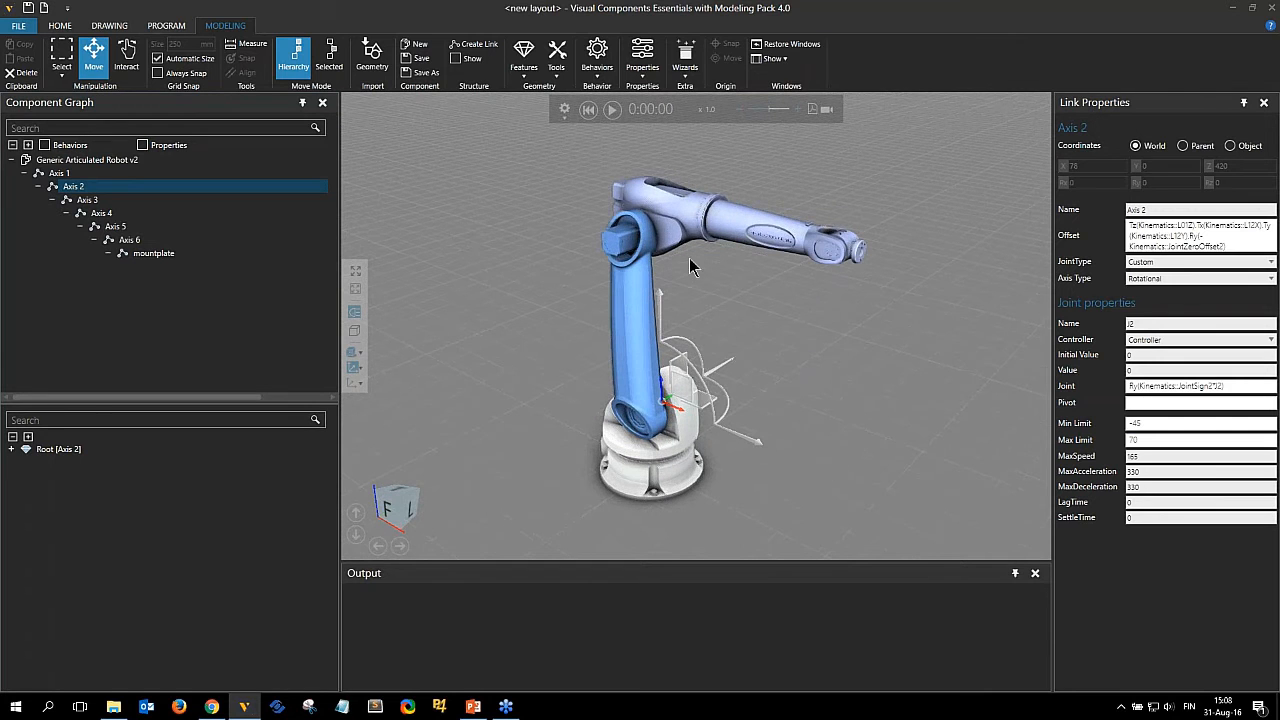
{"action": "left_click", "coordinate": [28, 438]}
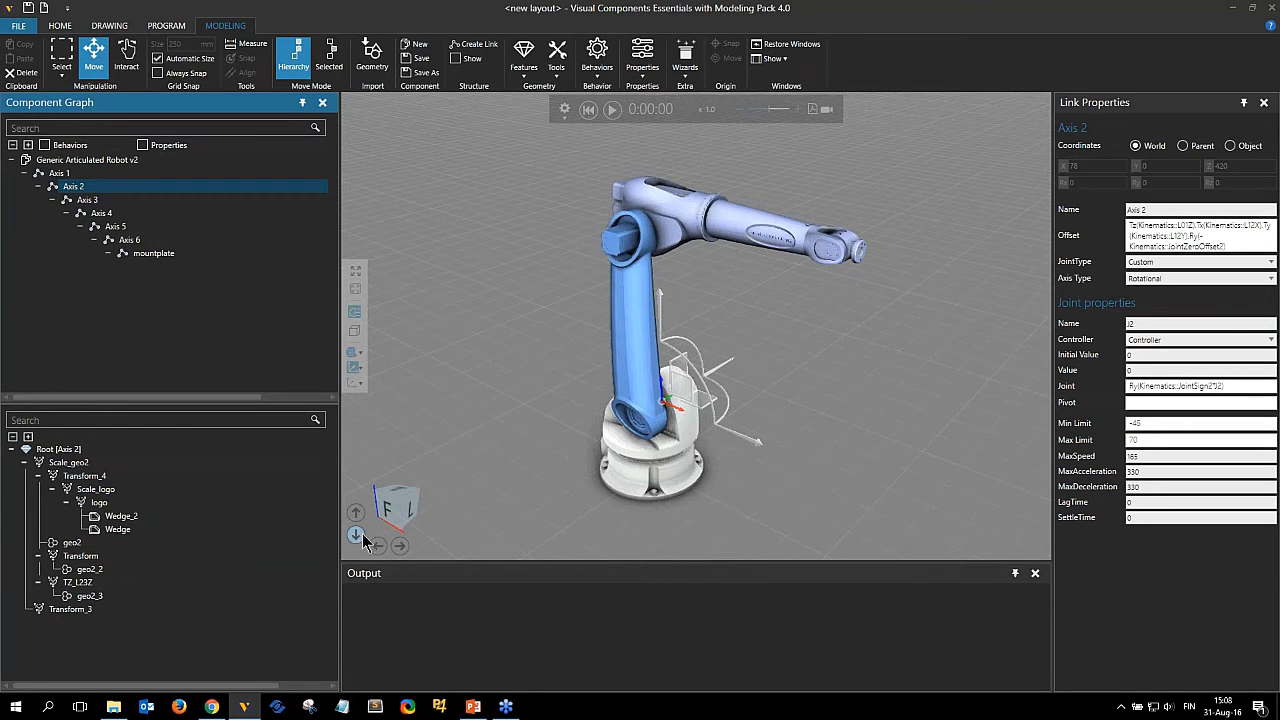
Inspect the Scale_geo2 and geo2 features of the Axis 2 link on the robot.
{"action": "left_click", "coordinate": [71, 465]}
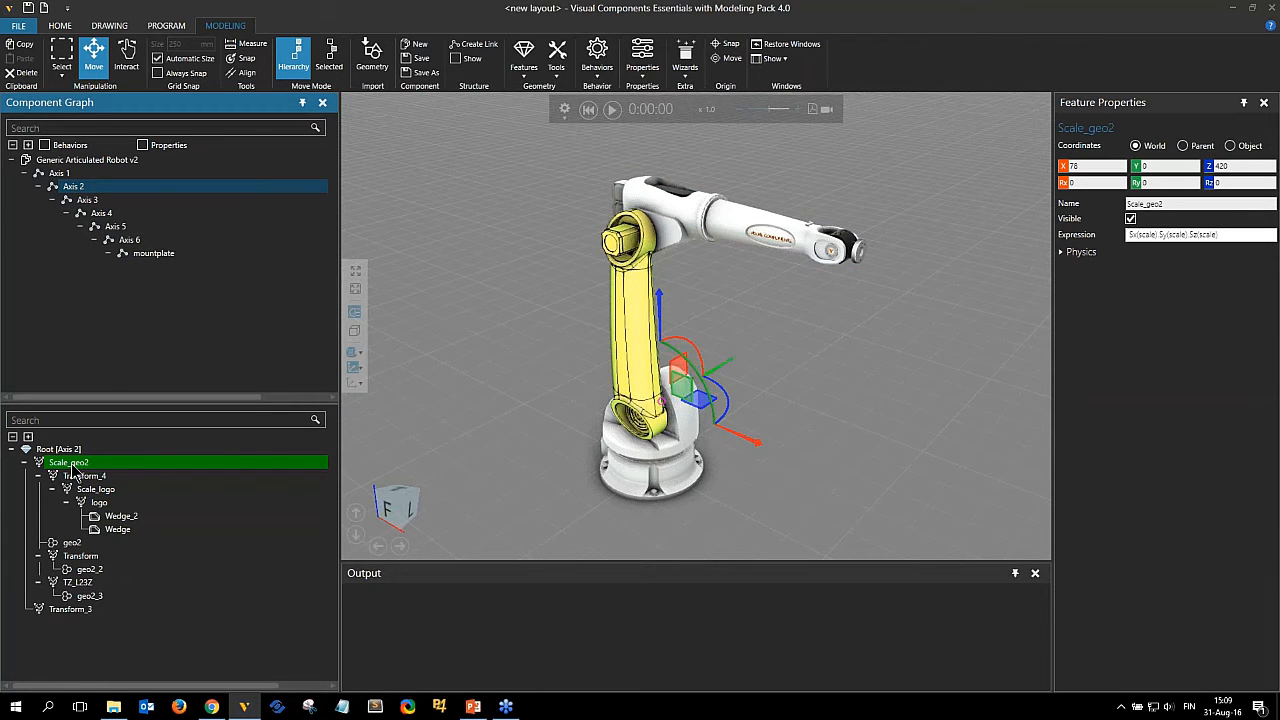
{"action": "left_click", "coordinate": [71, 543]}
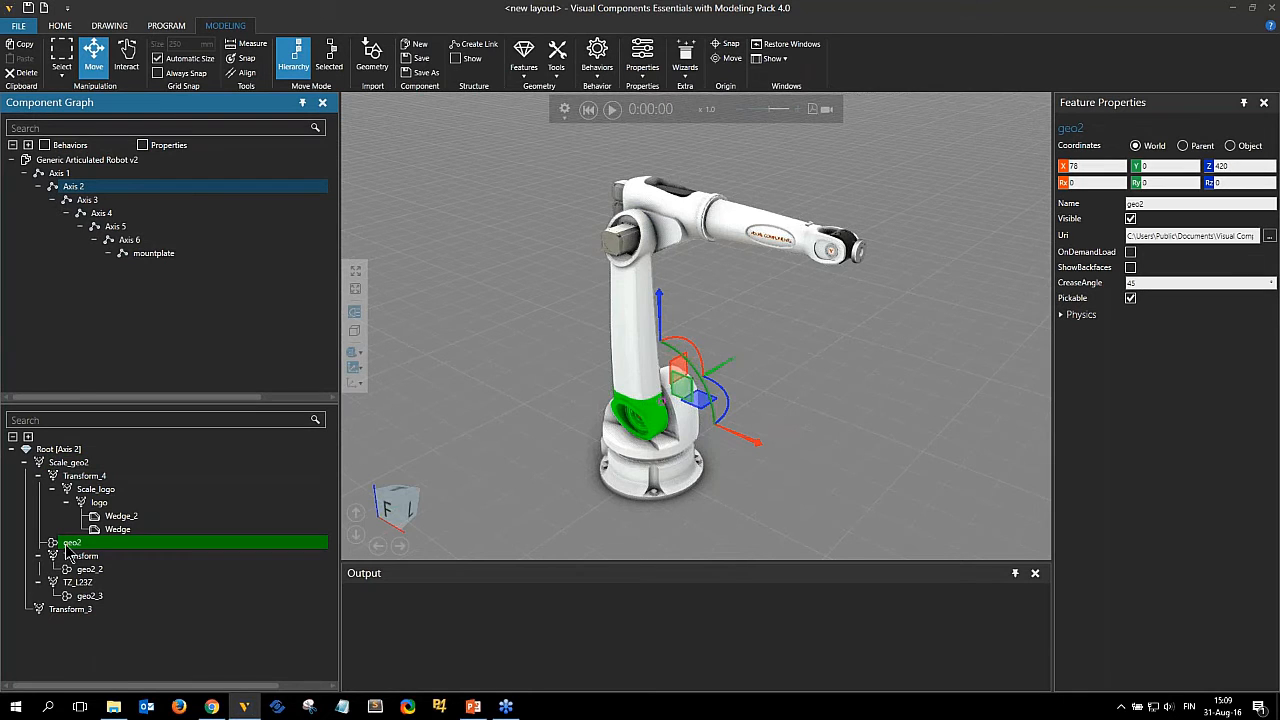
{"action": "scroll", "coordinate": [565, 370], "scroll_direction": "up", "scroll_amount": 3}
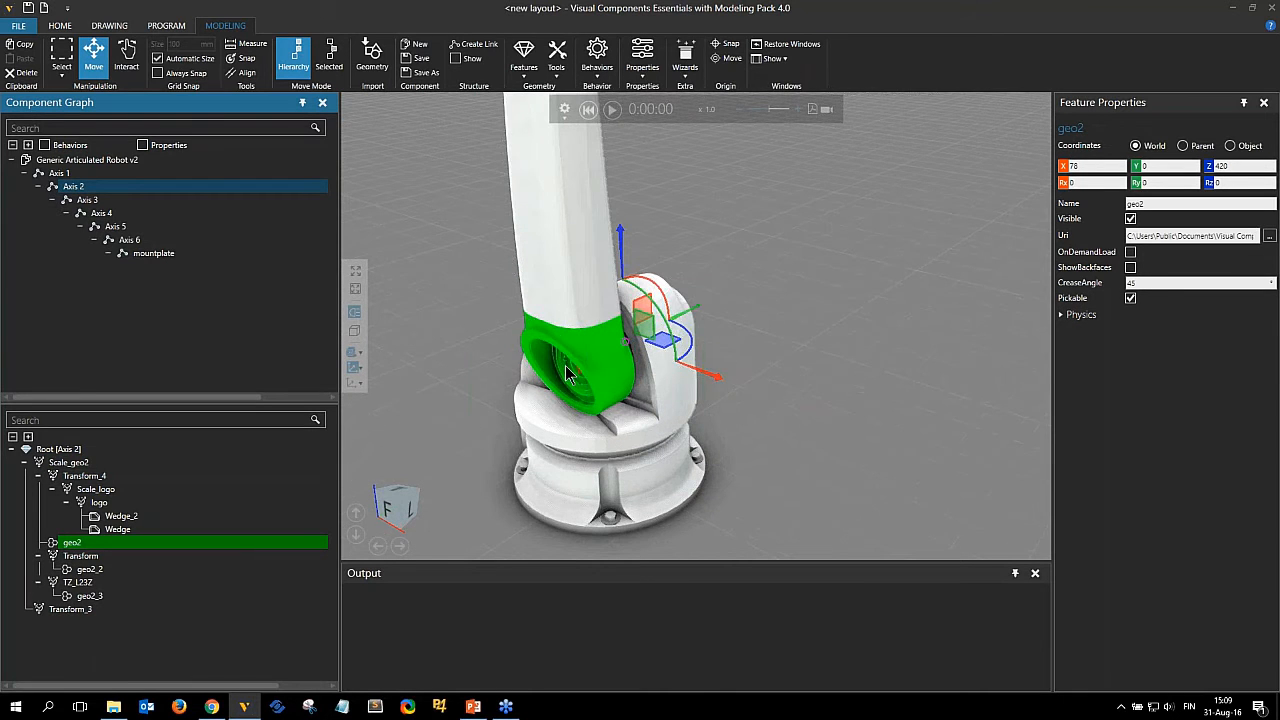
{"action": "scroll", "coordinate": [578, 422], "scroll_direction": "down", "scroll_amount": 4}
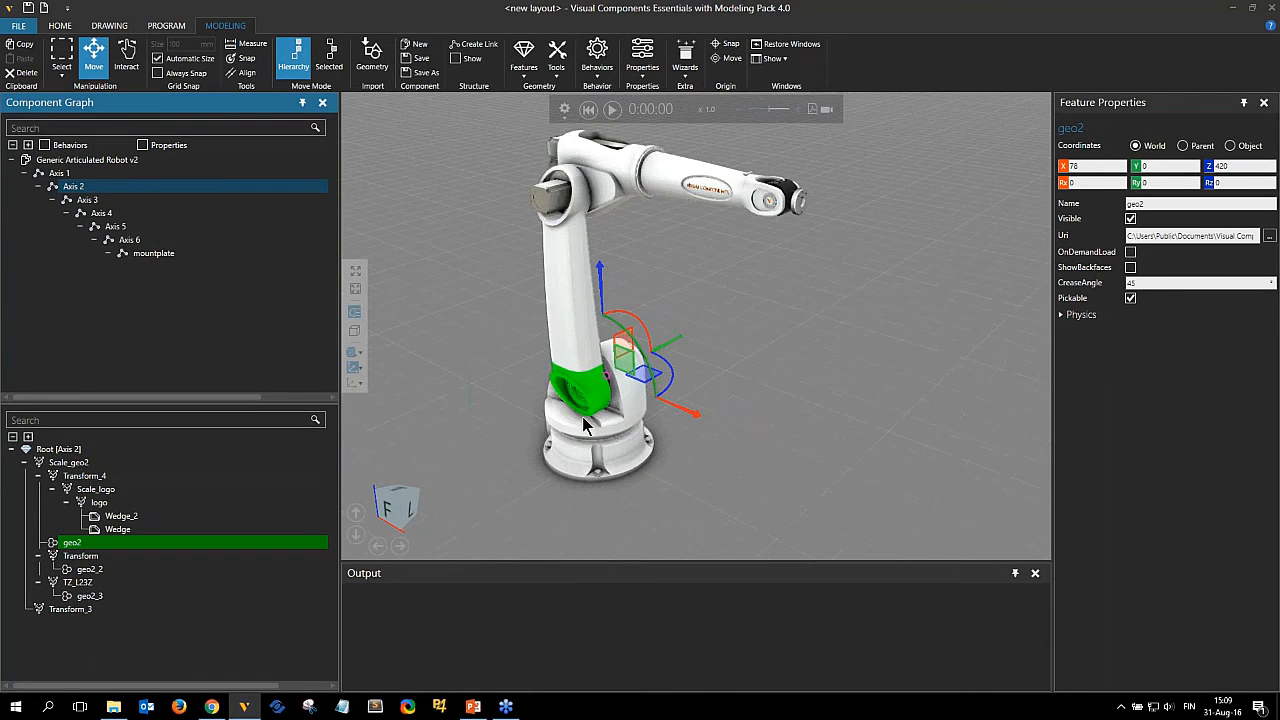
{"action": "scroll", "coordinate": [582, 416], "scroll_direction": "down", "scroll_amount": 2}
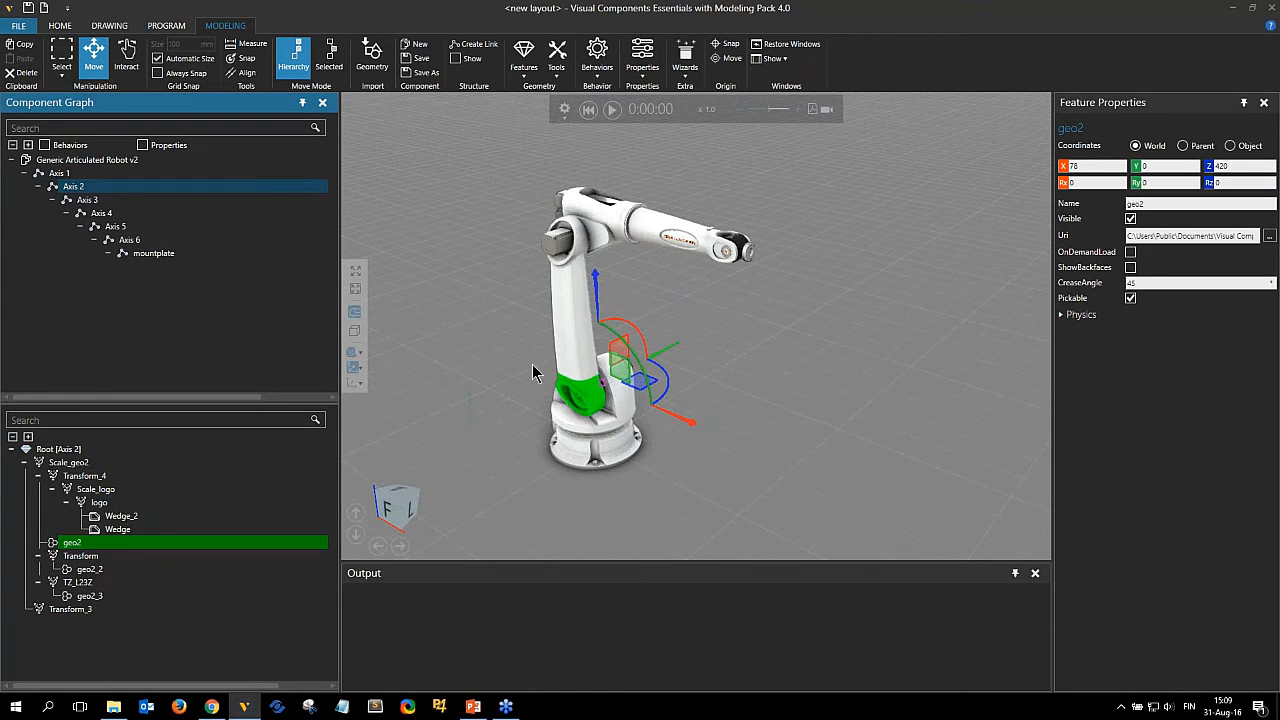
Select the Axis 3 link and expand its feature tree.
{"action": "left_click", "coordinate": [70, 163]}
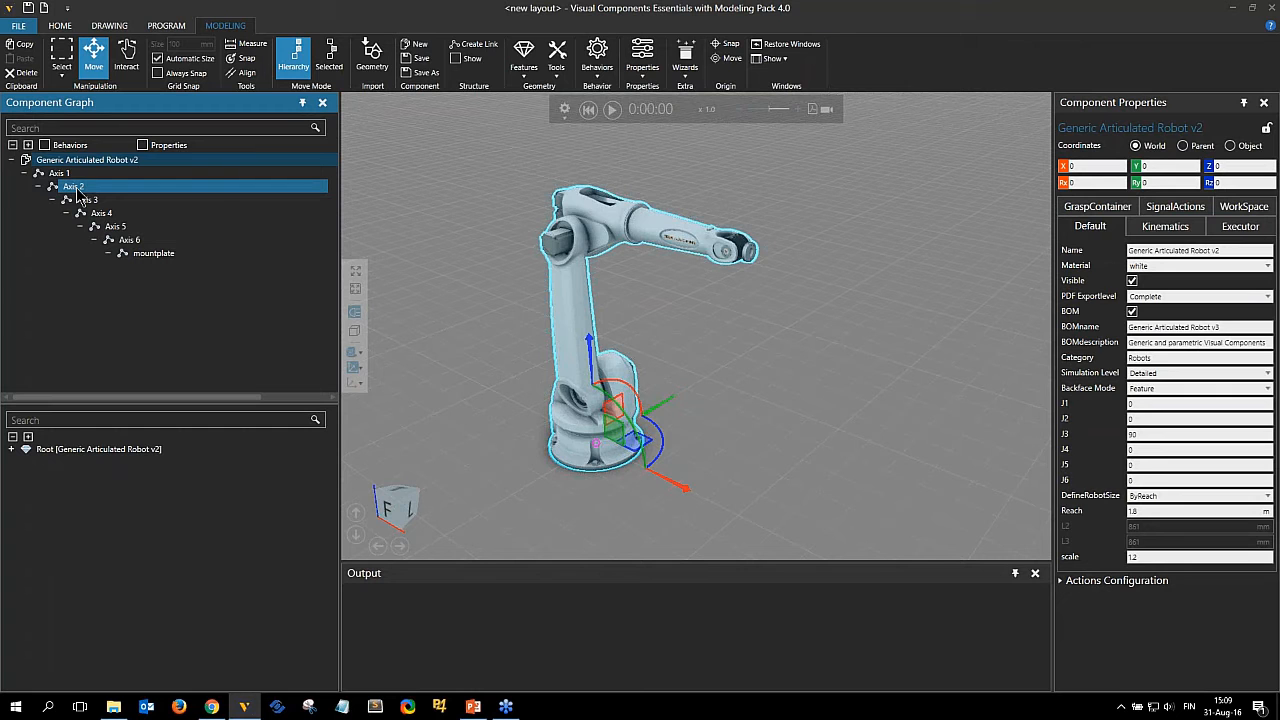
{"action": "left_click", "coordinate": [74, 187]}
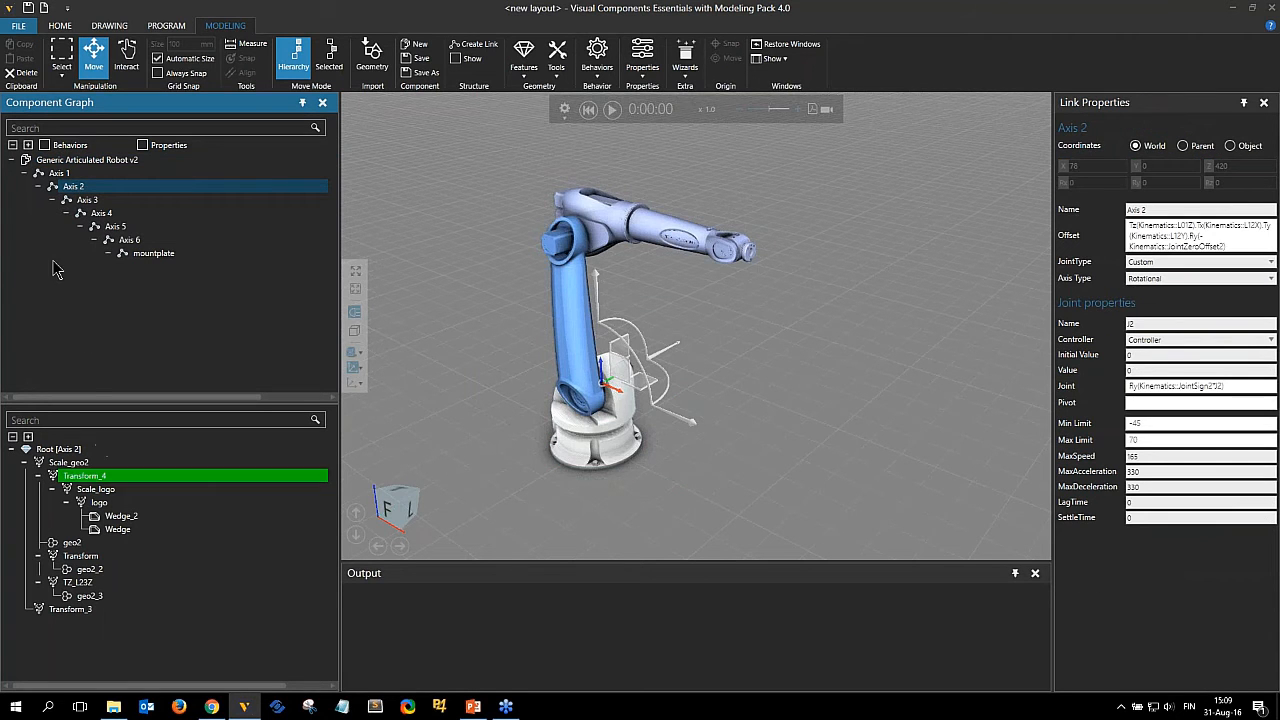
{"action": "left_click", "coordinate": [87, 200]}
{"action": "left_click", "coordinate": [28, 437]}
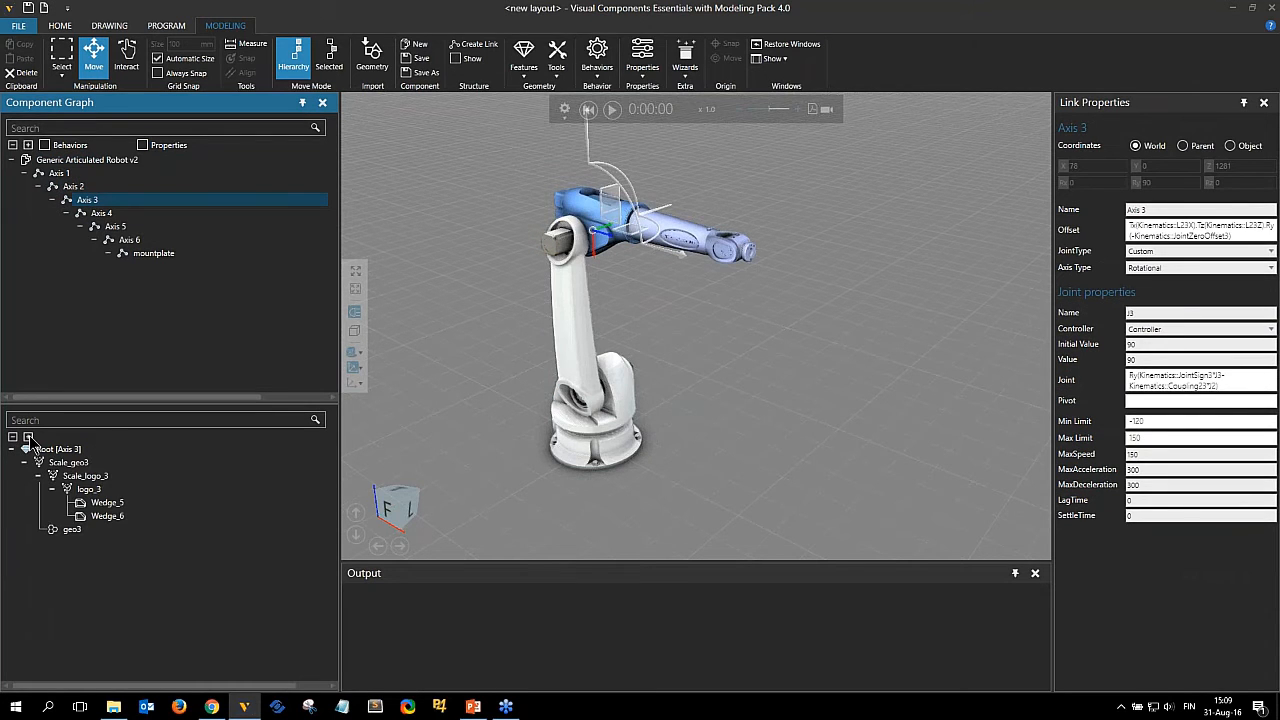
Inspect the Wedge_5 and Wedge_6 logo features of the Axis 3 link.
{"action": "left_click", "coordinate": [103, 503]}
{"action": "right_click_drag", "start_coordinate": [608, 309], "coordinate": [586, 283]}
{"action": "left_click", "coordinate": [114, 516]}
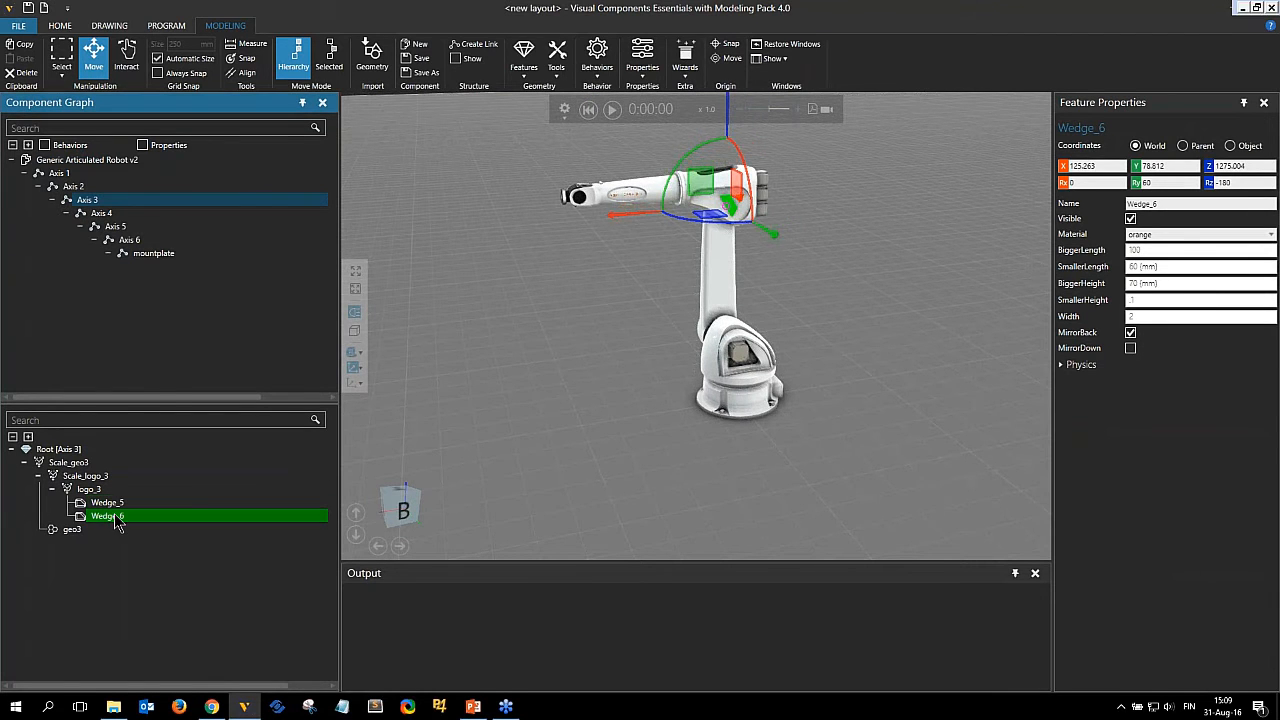
Pick various robot geometry pieces in the 3D view to inspect which link features they belong to.
{"action": "left_click", "coordinate": [630, 192]}
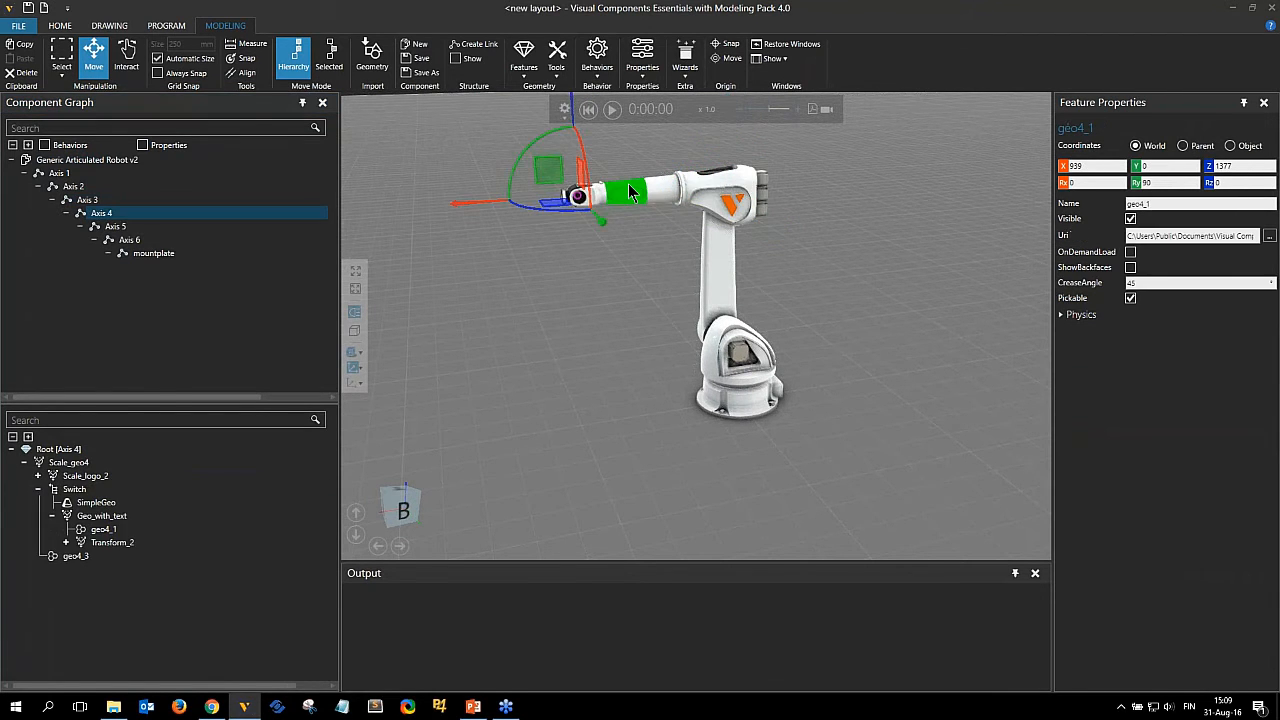
{"action": "left_click", "coordinate": [713, 268]}
{"action": "right_click_drag", "start_coordinate": [880, 375], "coordinate": [853, 413]}
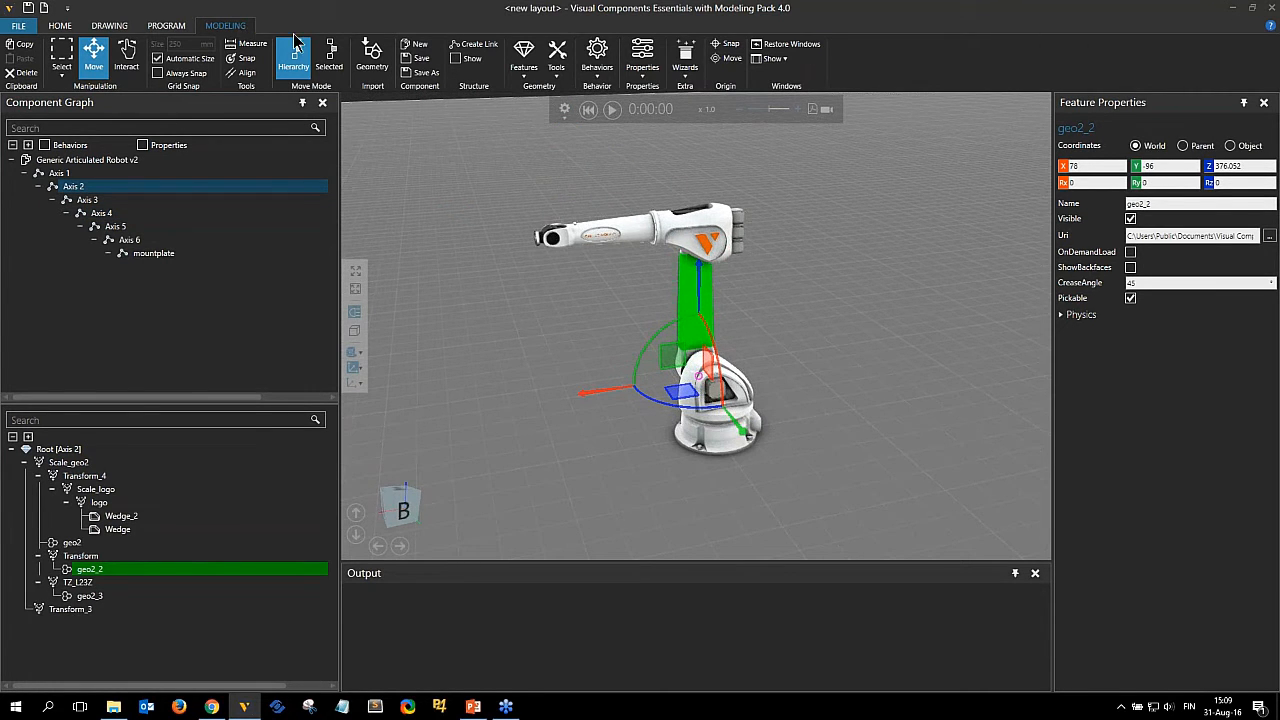
{"action": "left_click", "coordinate": [674, 231]}
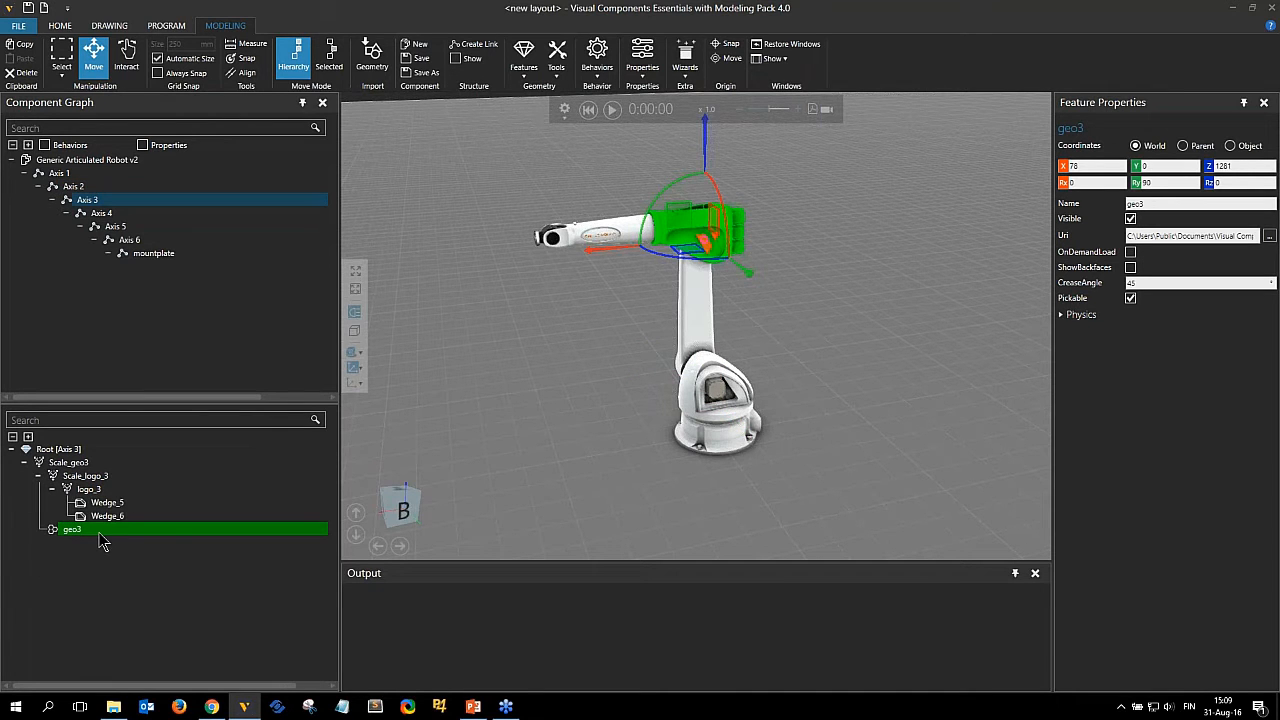
{"action": "right_click_drag", "start_coordinate": [762, 363], "coordinate": [765, 366]}
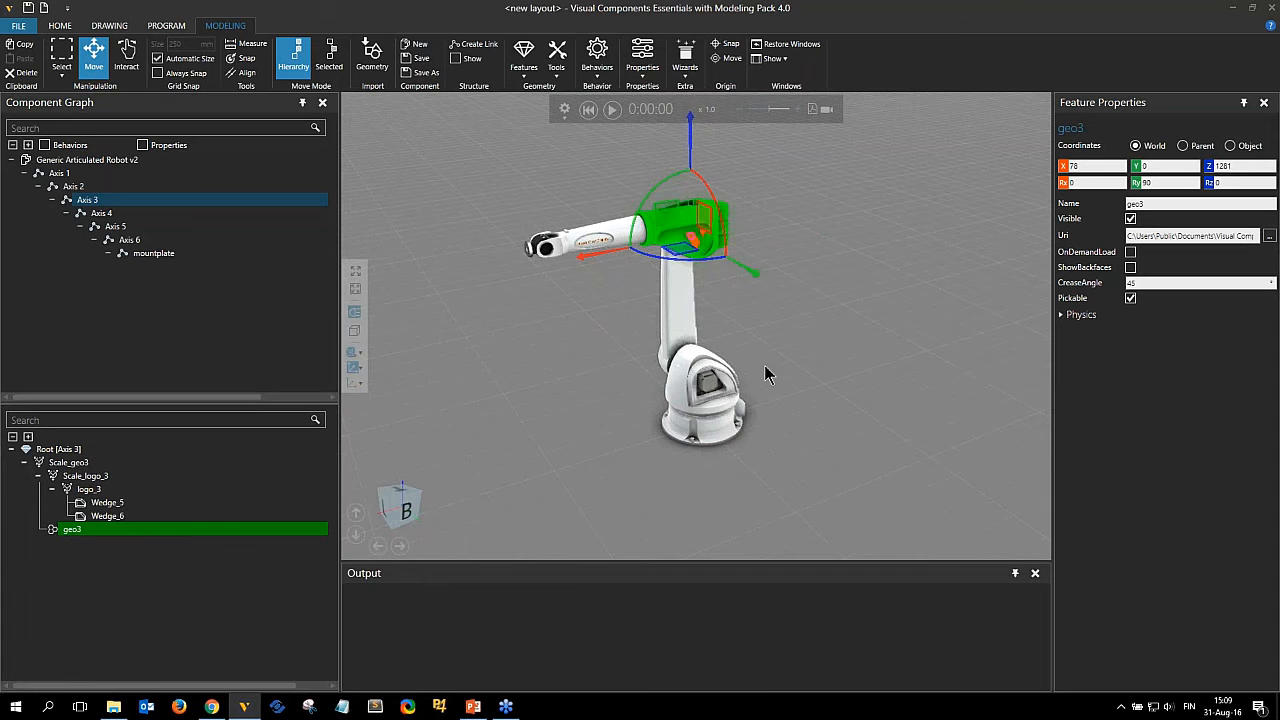
{"action": "left_click", "coordinate": [677, 289]}
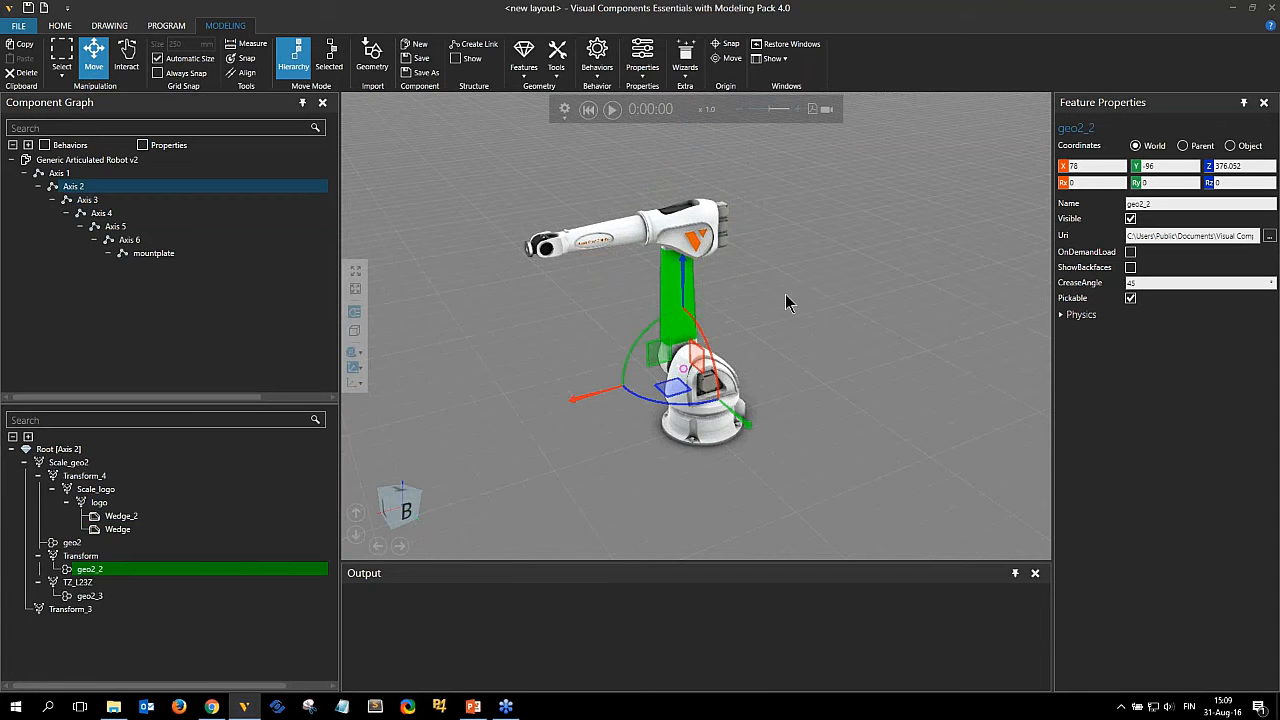
{"action": "left_click", "coordinate": [766, 291]}
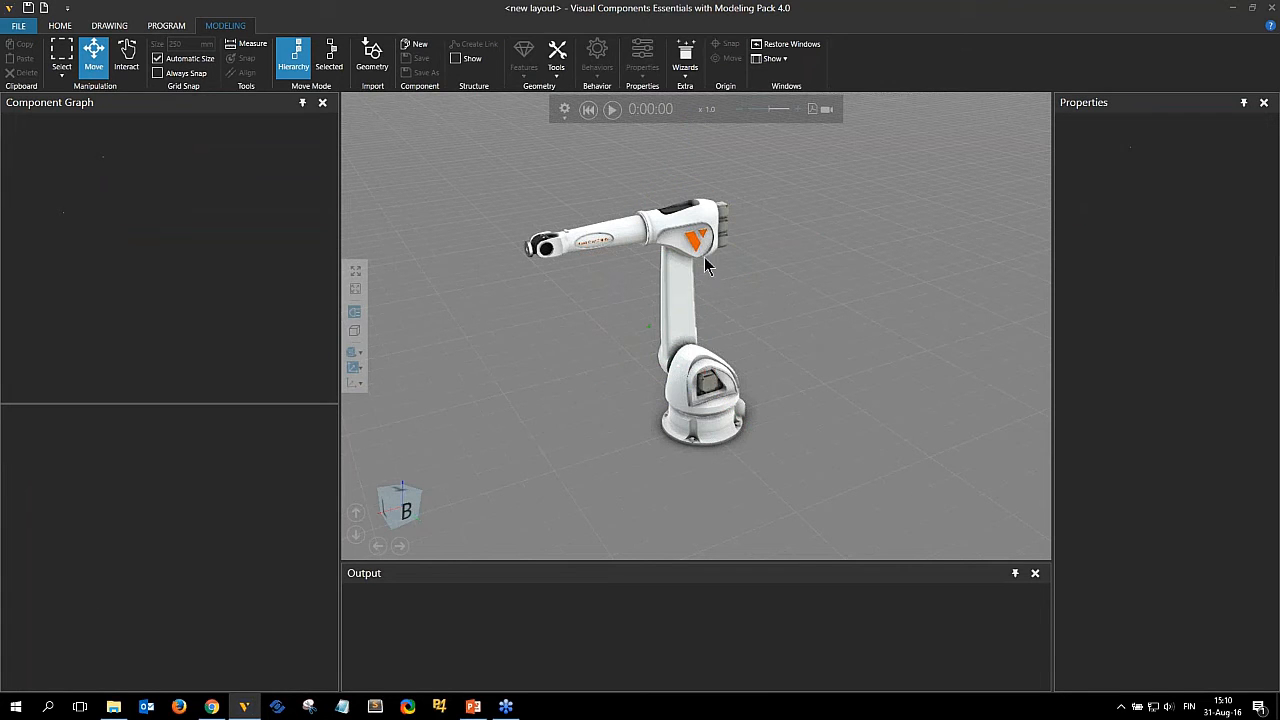
Select the whole robot component and move it upward along Z by about 330 mm.
{"action": "left_click", "coordinate": [674, 300]}
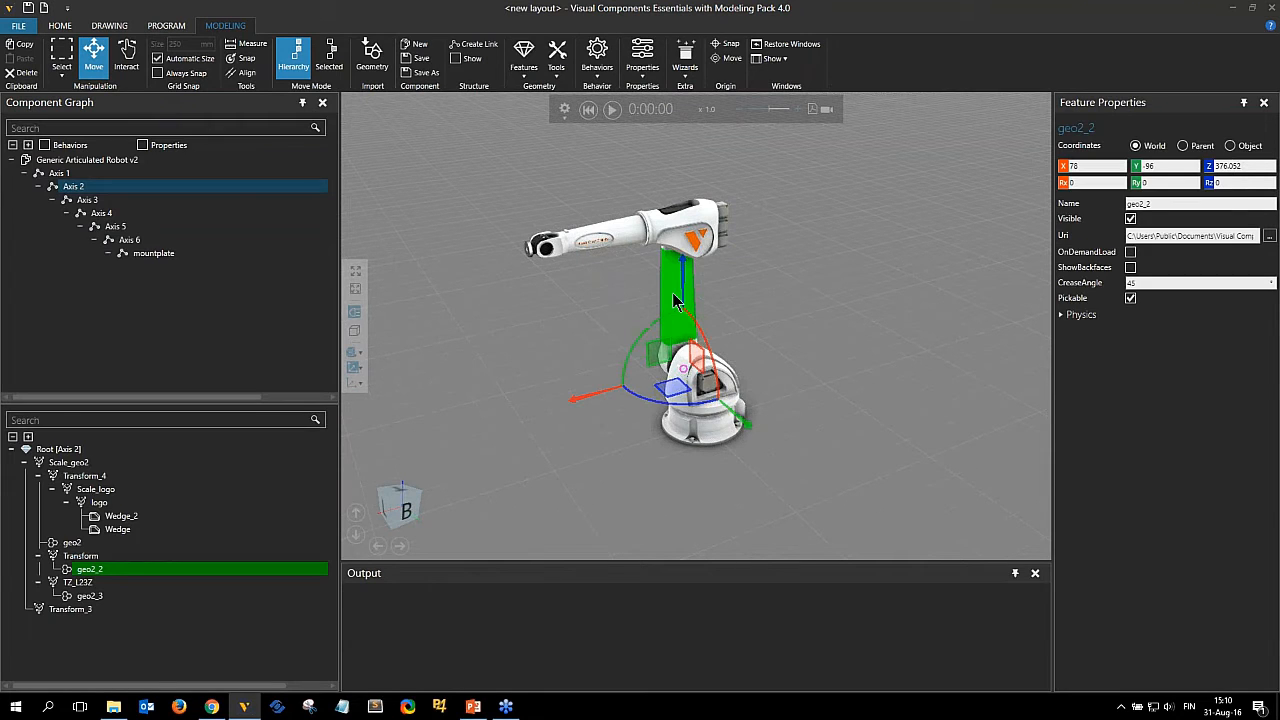
{"action": "left_click", "coordinate": [74, 163]}
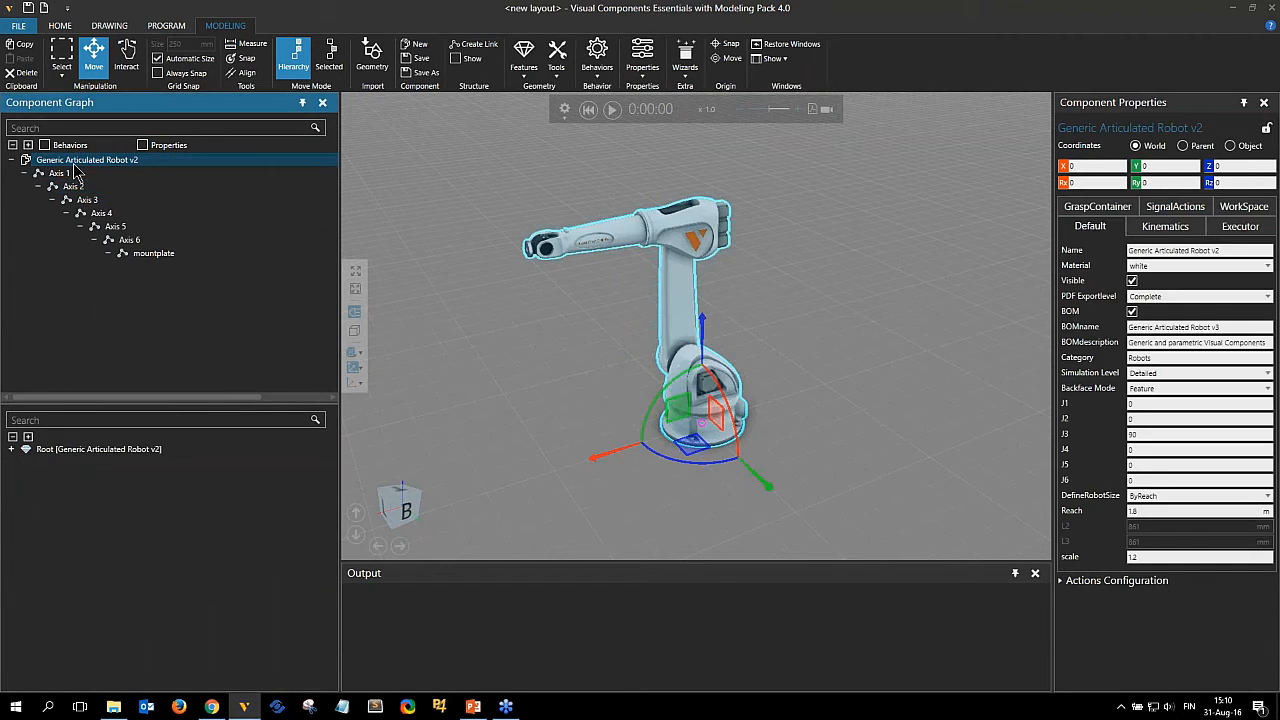
{"action": "left_click_drag", "start_coordinate": [704, 336], "coordinate": [699, 276]}
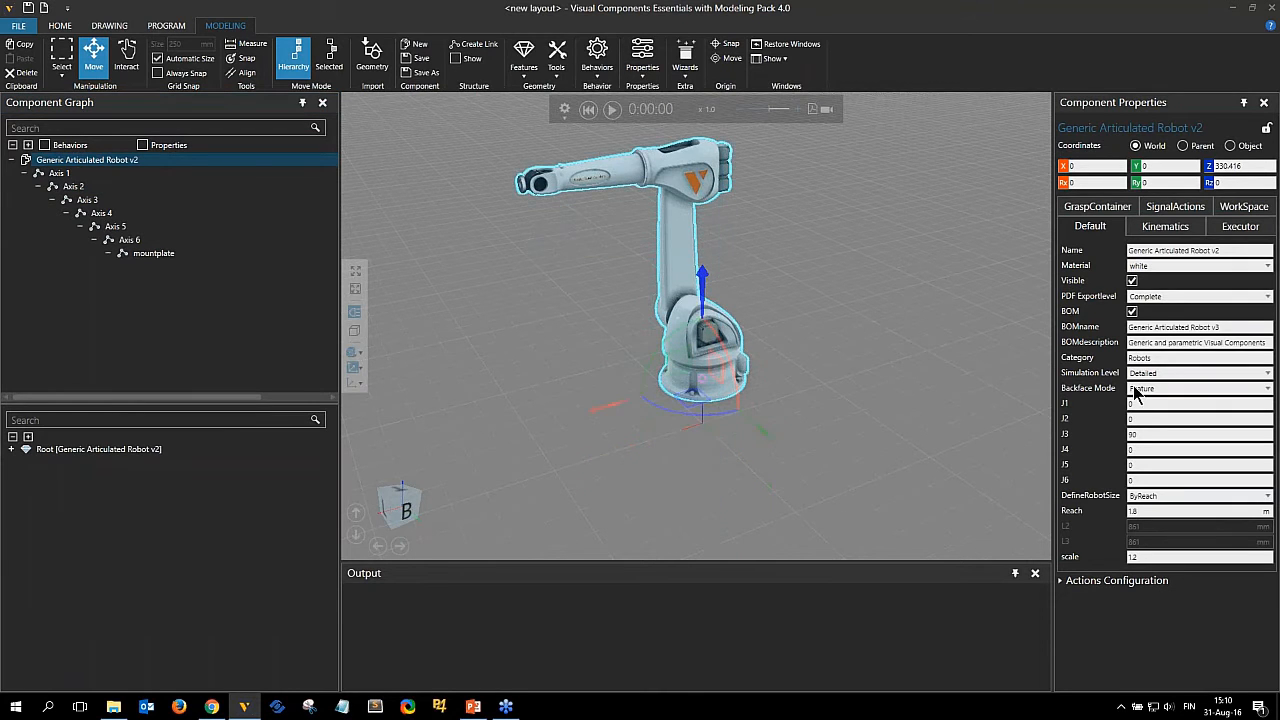
Set the robot component's Z position back to 0.
{"action": "left_click", "coordinate": [1208, 168]}
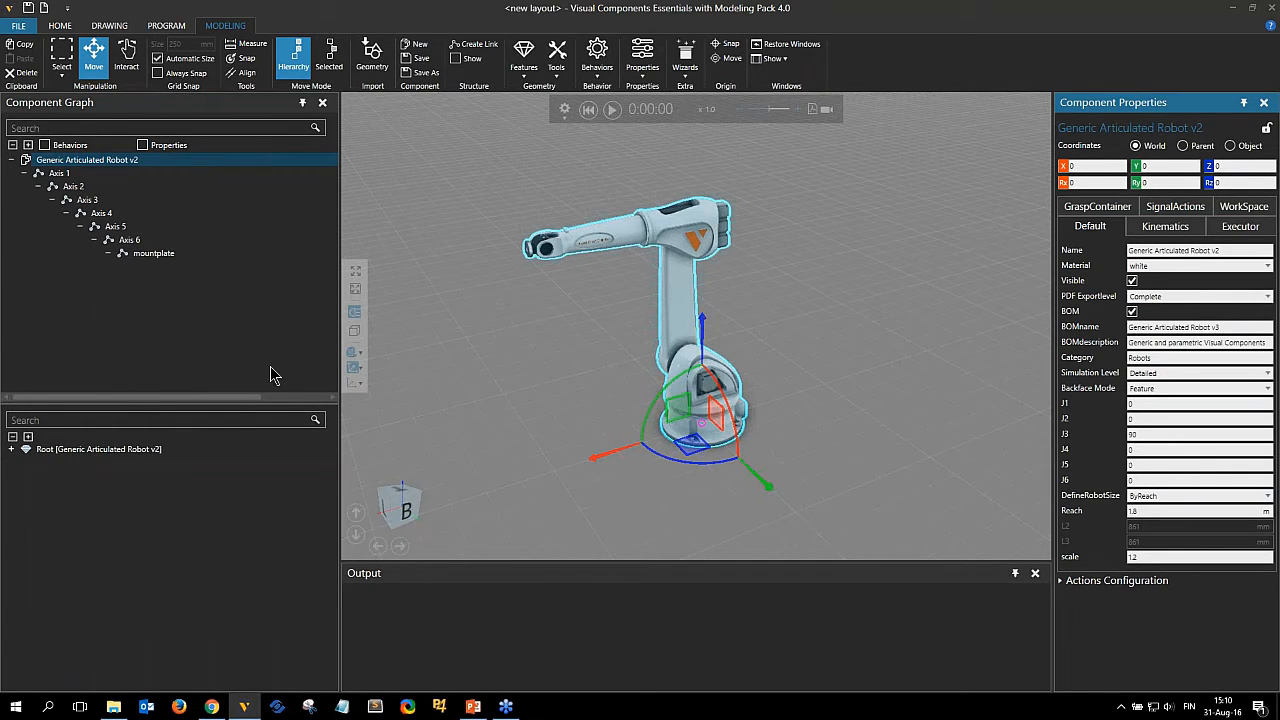
Show behaviors in the component graph and browse the behaviors of the robot root and its links.
{"action": "left_click", "coordinate": [44, 146]}
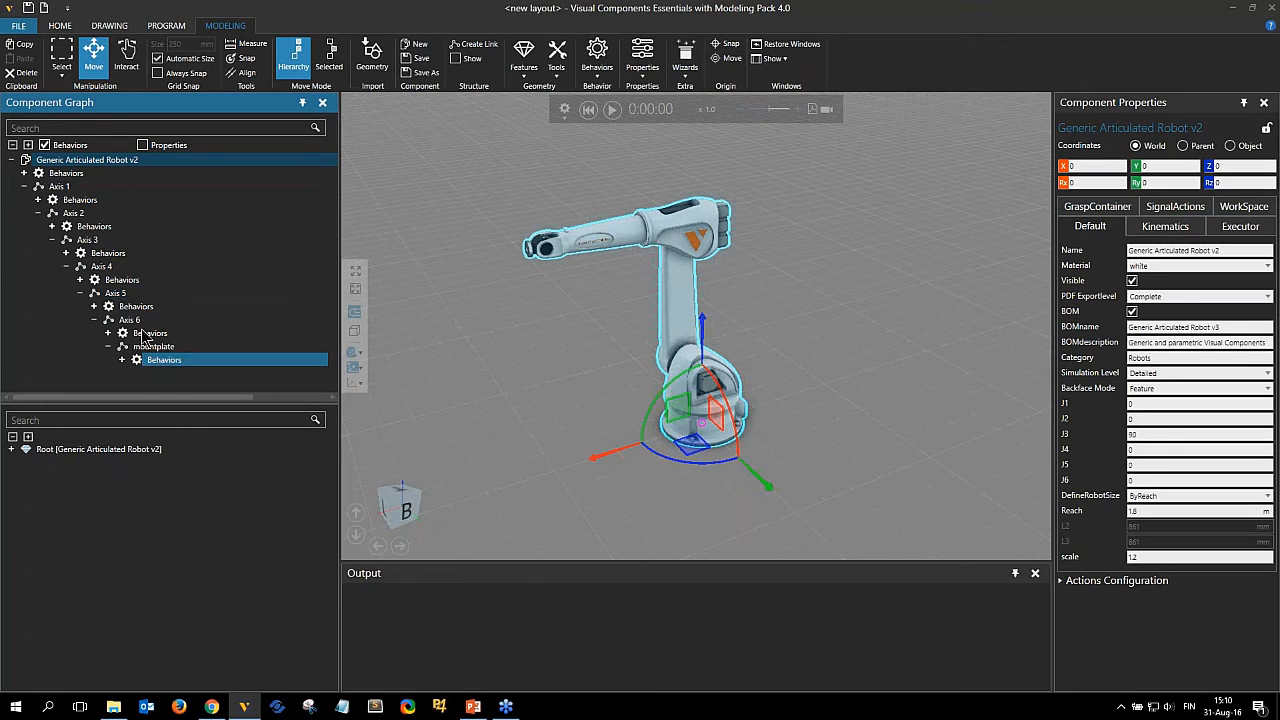
{"action": "left_click", "coordinate": [25, 174]}
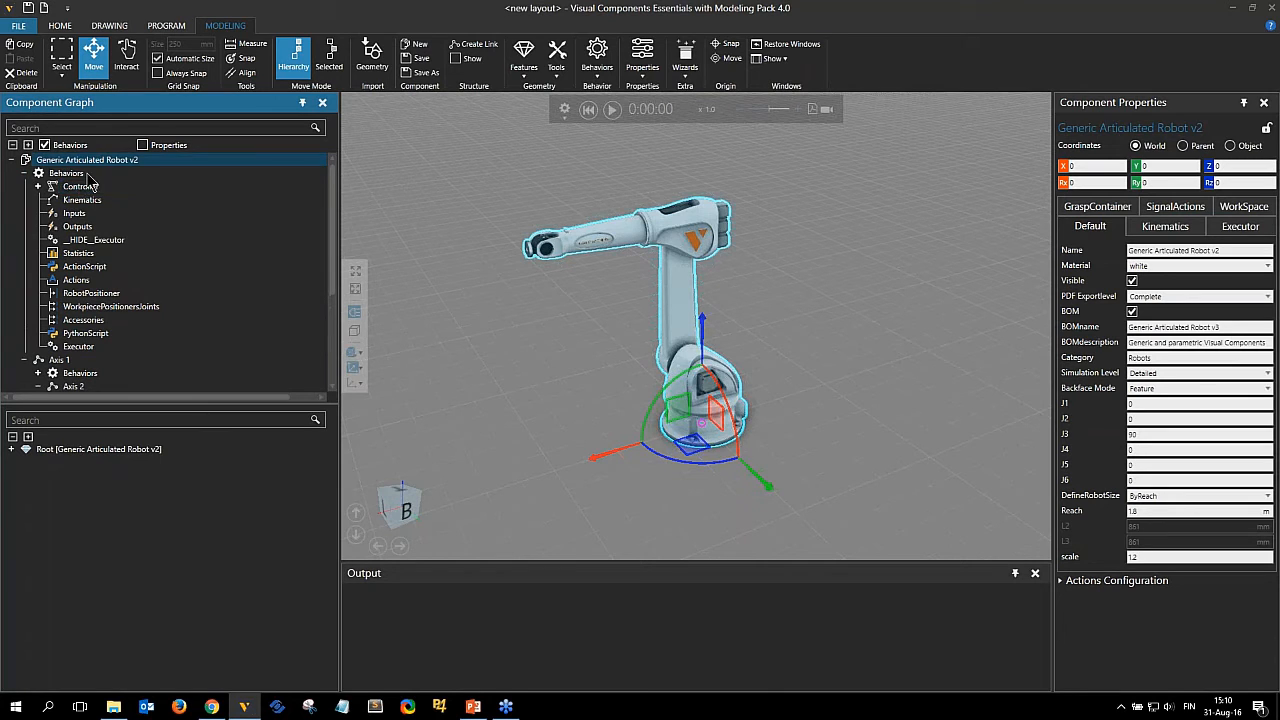
{"action": "left_click", "coordinate": [78, 174]}
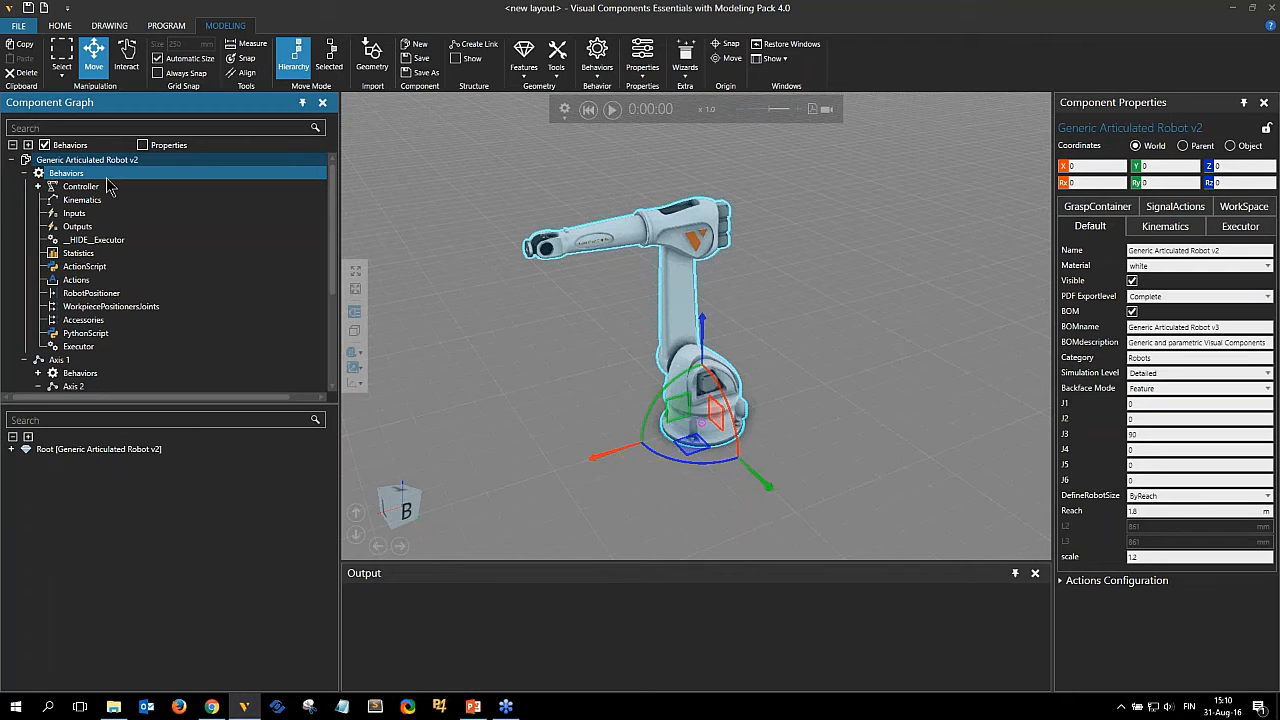
{"action": "left_click", "coordinate": [24, 173]}
{"action": "left_click", "coordinate": [182, 266]}
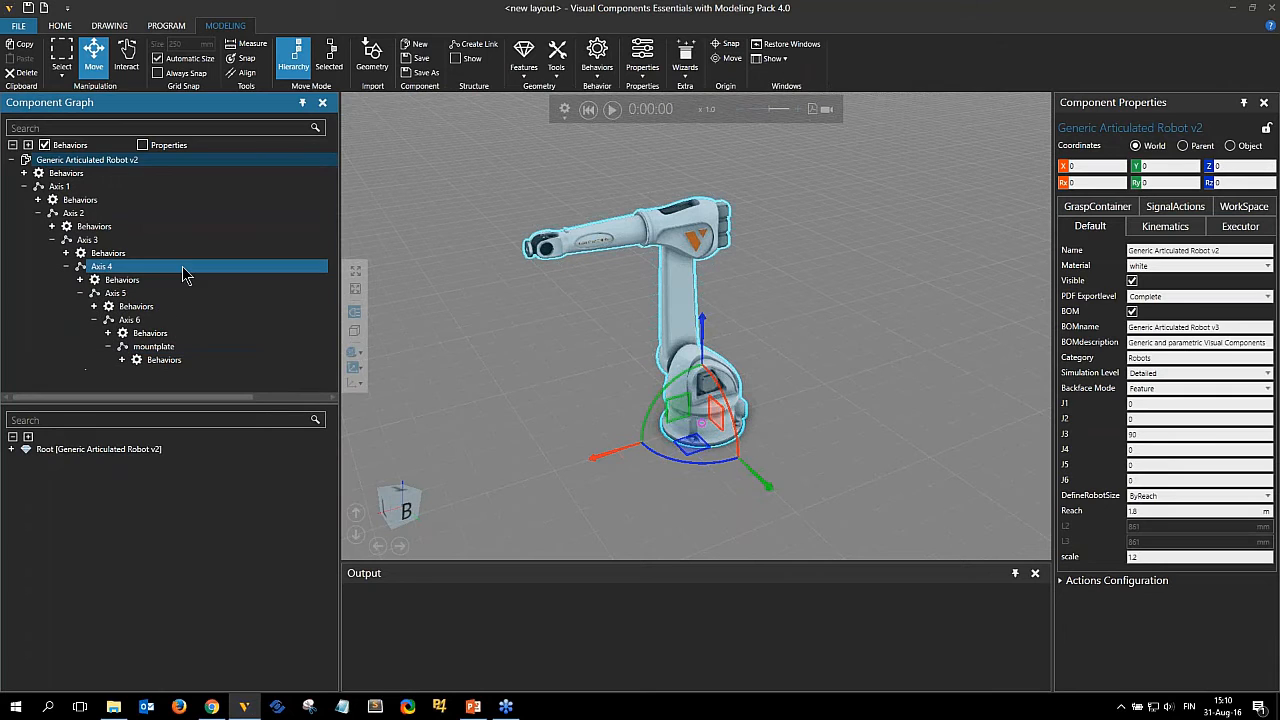
{"action": "left_click", "coordinate": [155, 212]}
{"action": "left_click", "coordinate": [155, 160]}
Show properties in the component graph and review the robot's component property list.
{"action": "left_click", "coordinate": [142, 146]}
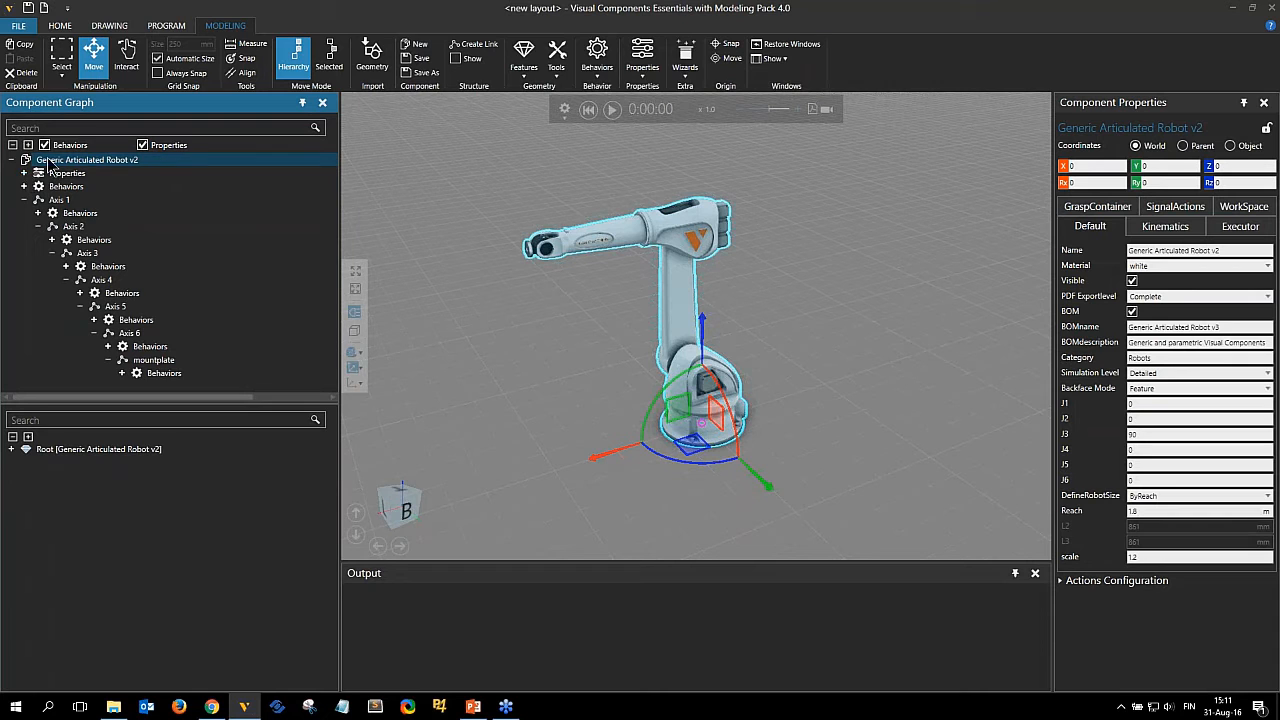
{"action": "left_click", "coordinate": [24, 173]}
{"action": "scroll", "coordinate": [208, 190], "scroll_direction": "down", "scroll_amount": 2}
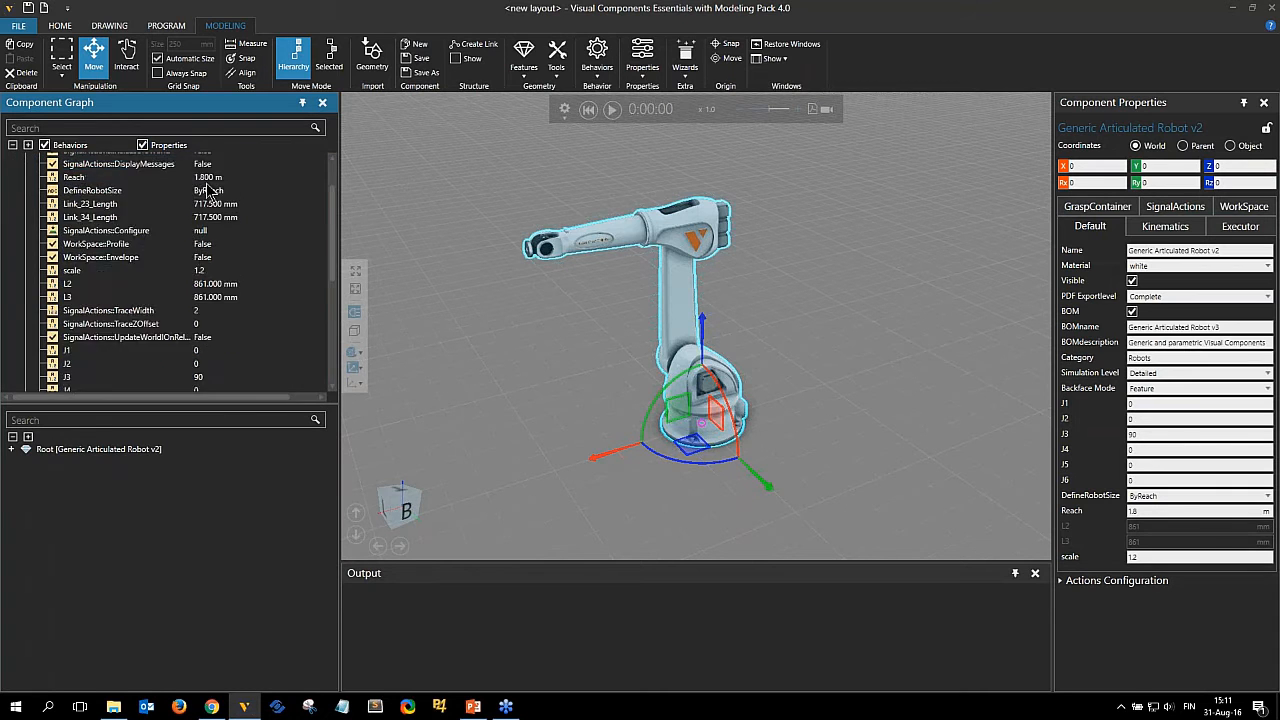
{"action": "scroll", "coordinate": [203, 268], "scroll_direction": "up", "scroll_amount": 2}
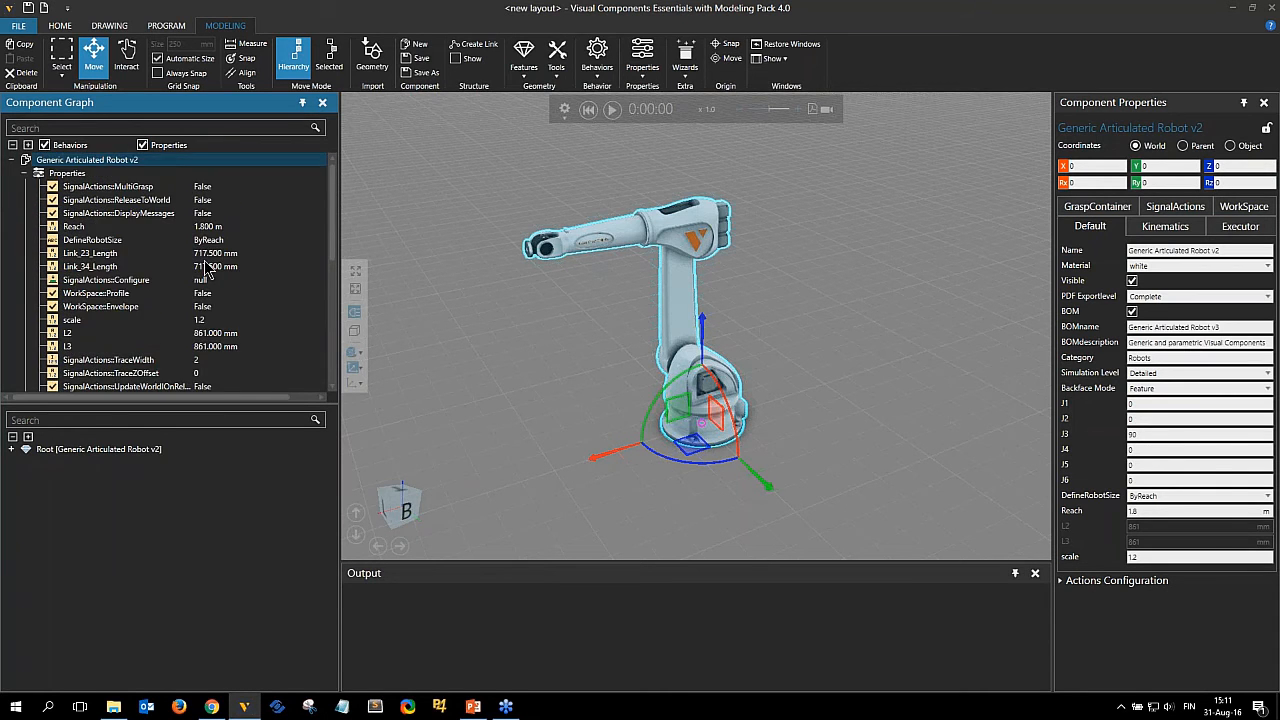
{"action": "scroll", "coordinate": [205, 268], "scroll_direction": "down", "scroll_amount": 5}
{"action": "scroll", "coordinate": [205, 268], "scroll_direction": "up", "scroll_amount": 3}
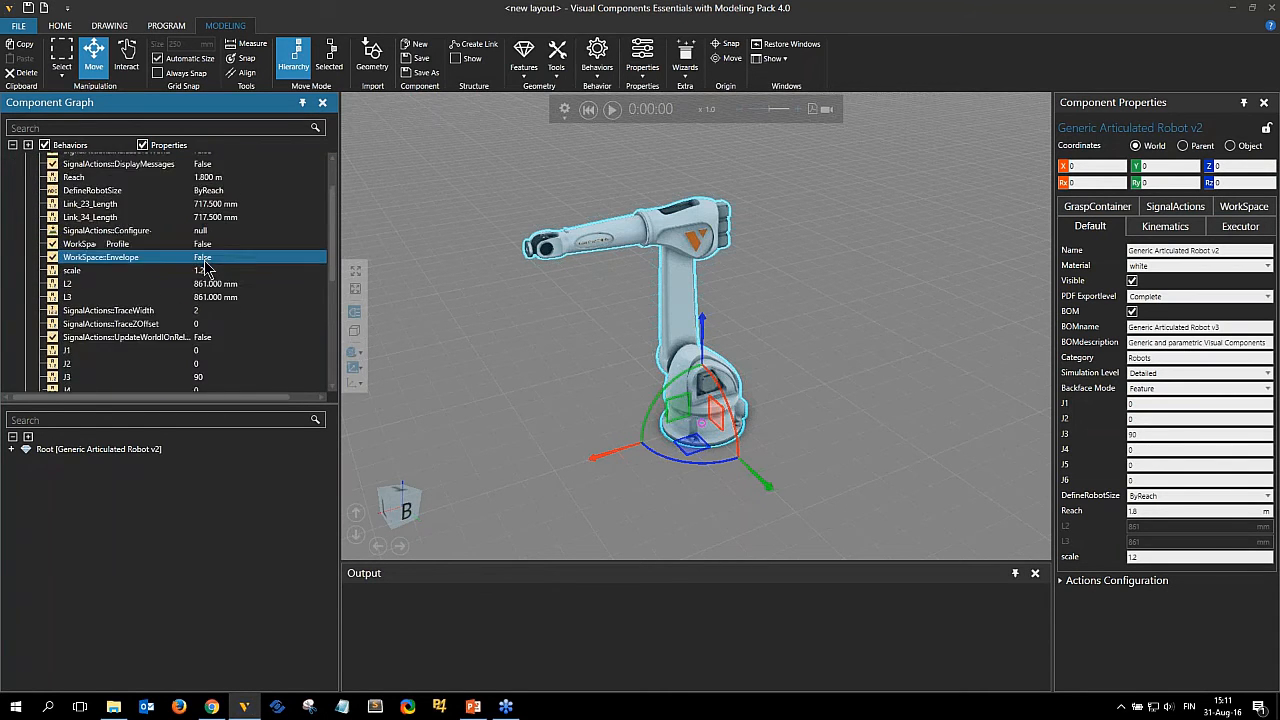
{"action": "scroll", "coordinate": [205, 268], "scroll_direction": "up", "scroll_amount": 2}
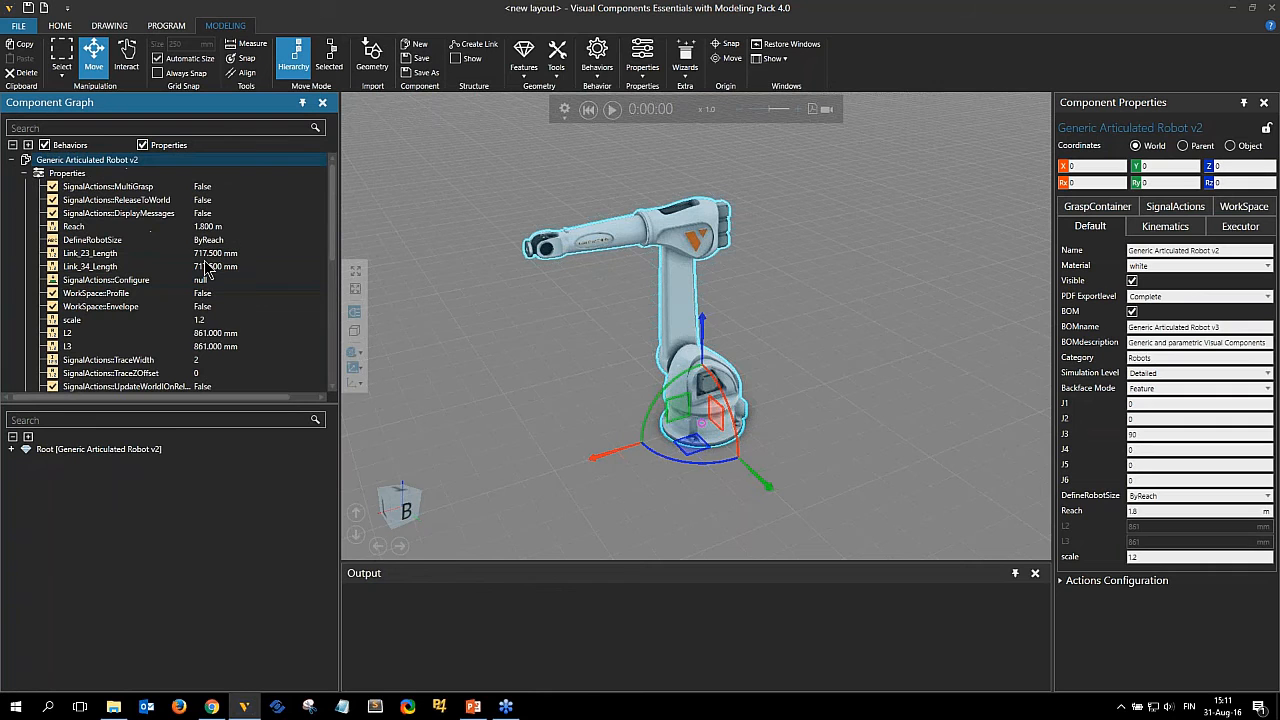
Switch to PowerPoint, present the Component Structure slide as a slideshow, and return to Visual Components.
{"action": "left_click", "coordinate": [473, 706]}
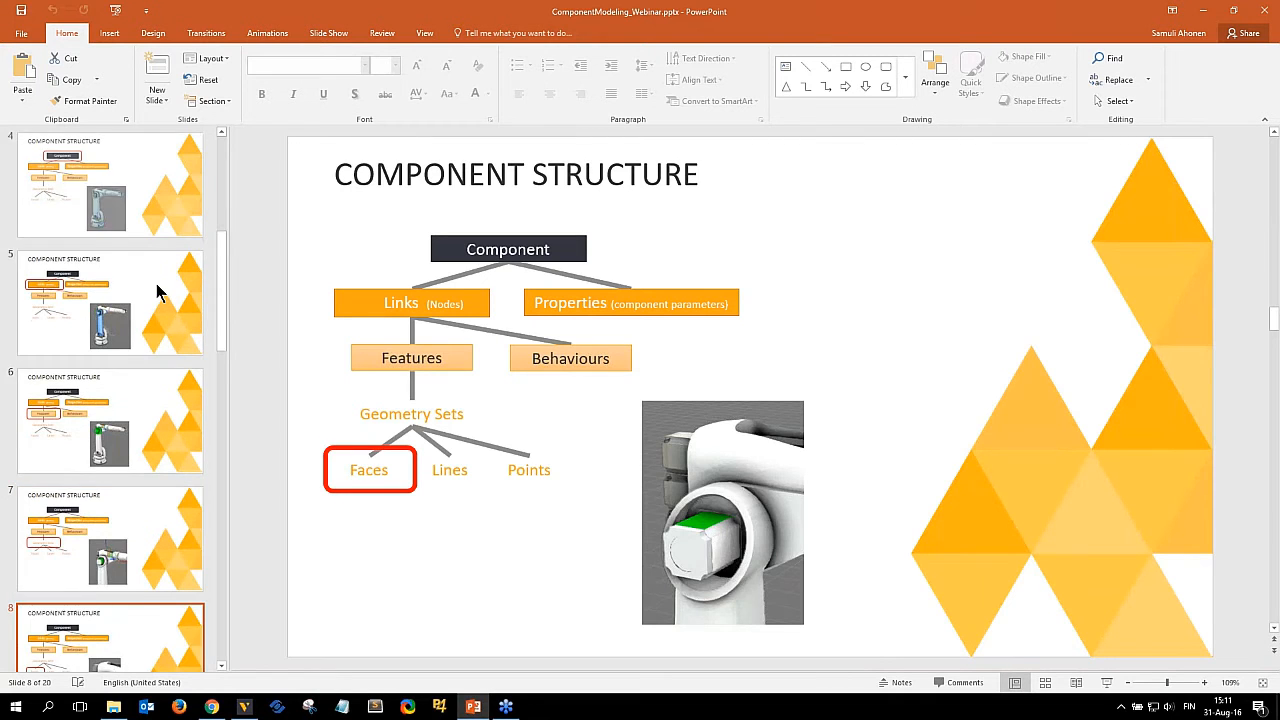
{"action": "scroll", "coordinate": [157, 290], "scroll_direction": "up", "scroll_amount": 2}
{"action": "left_click", "coordinate": [143, 280]}
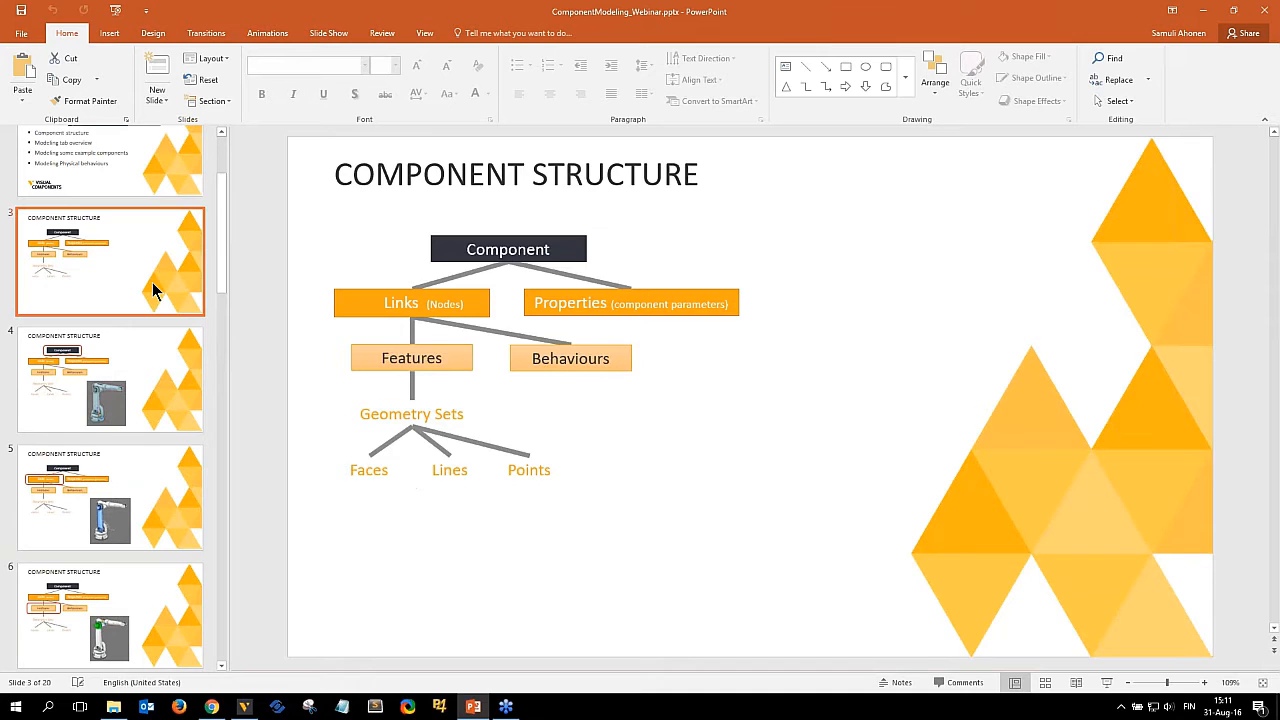
{"action": "key", "text": "shift+F5"}
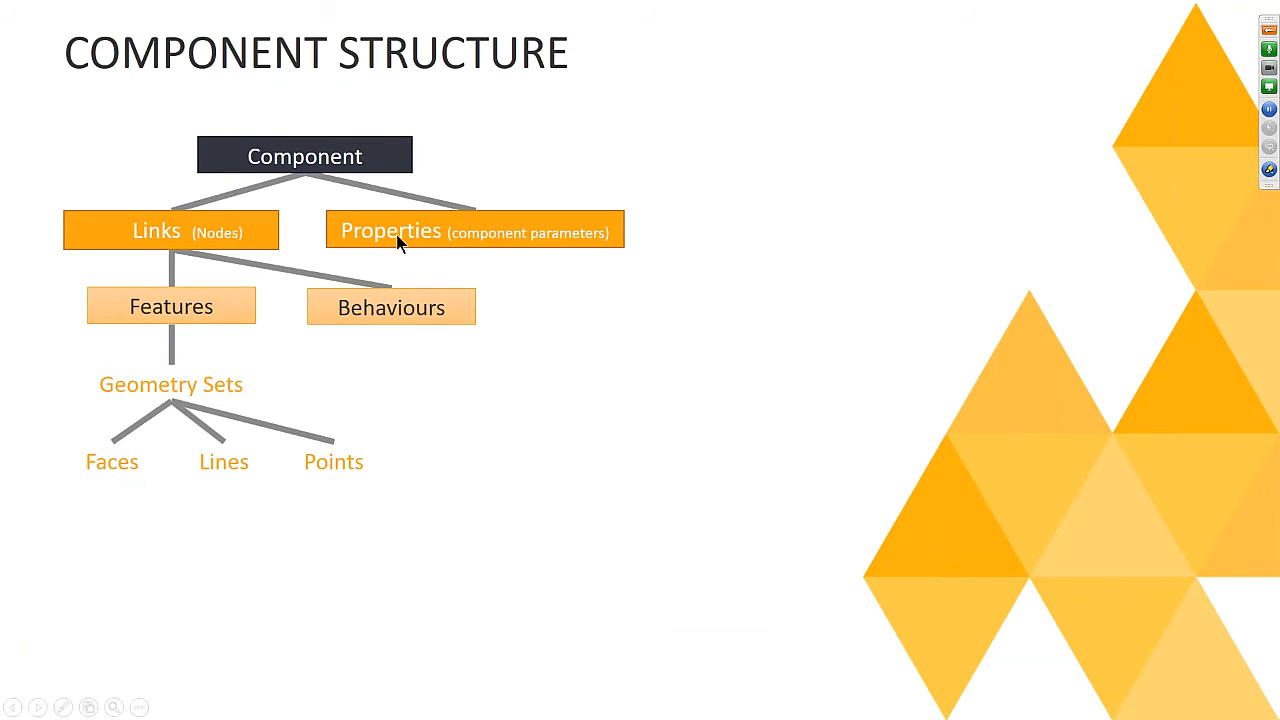
{"action": "key", "text": "Escape"}
{"action": "key", "text": "shift+F5"}
{"action": "key", "text": "alt+Tab"}
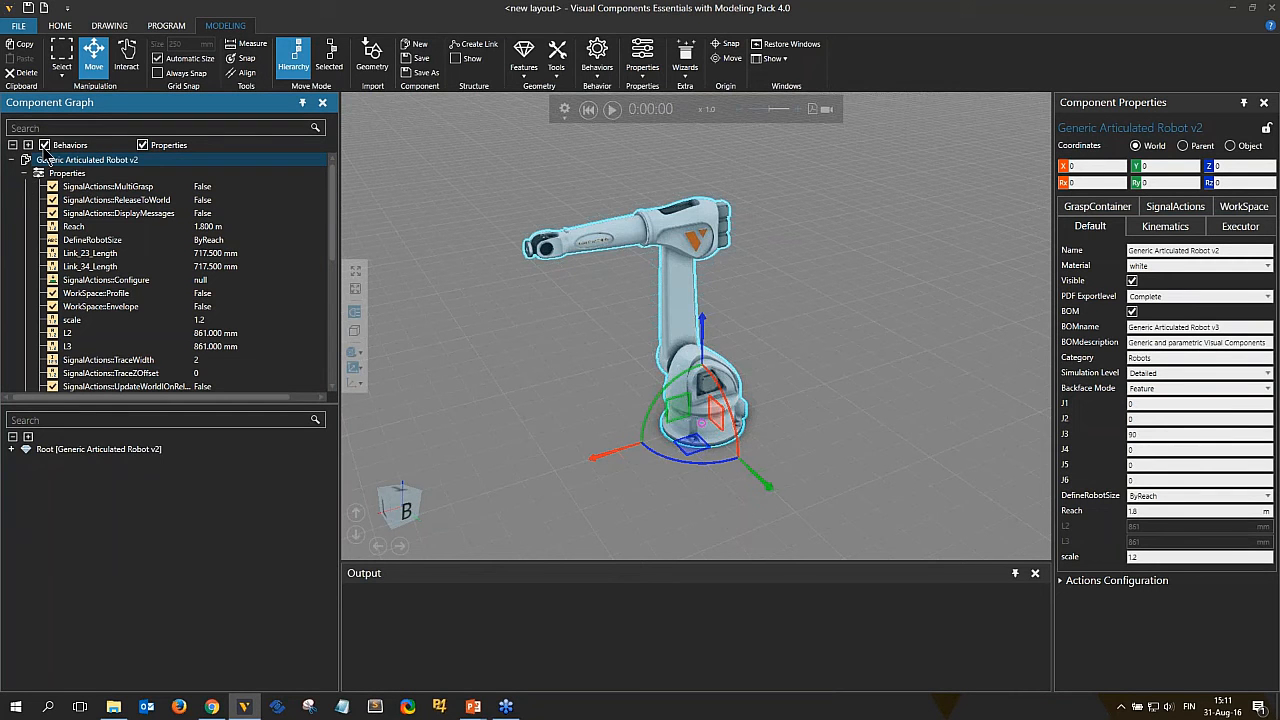
Display only properties in the component graph and select the Axis 3 link.
{"action": "left_click", "coordinate": [44, 146]}
{"action": "left_click", "coordinate": [143, 146]}
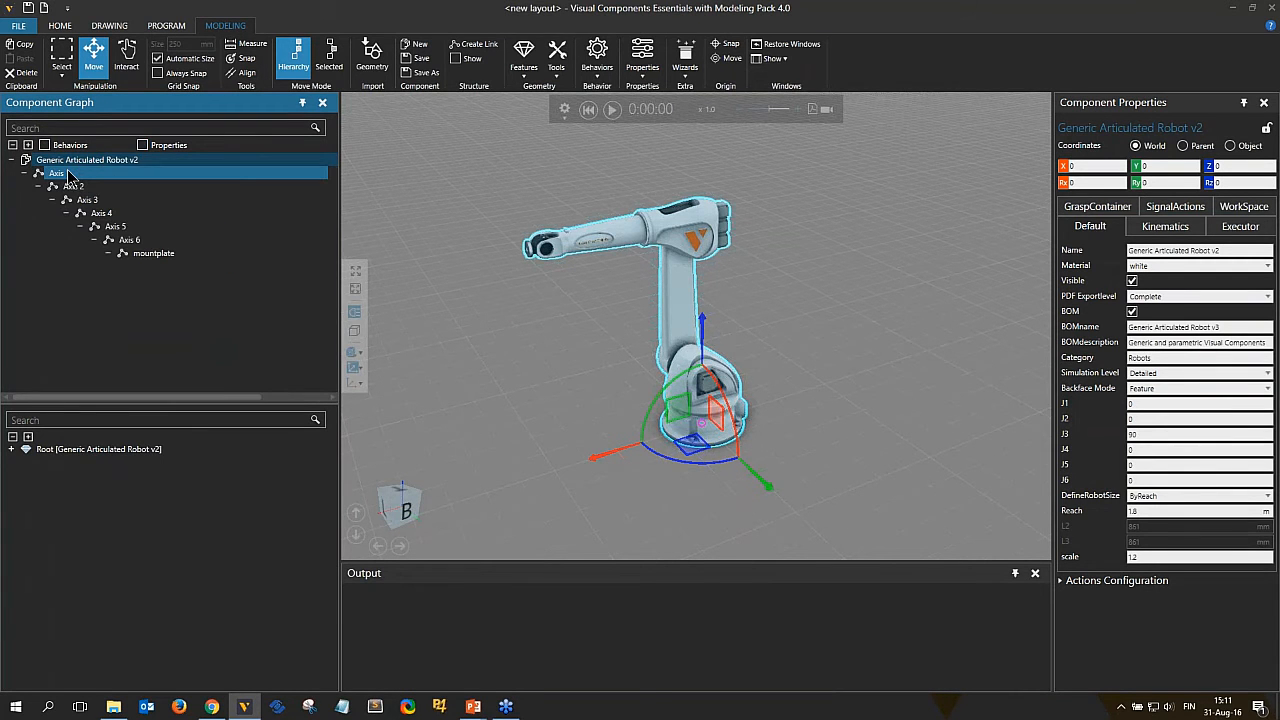
{"action": "left_click", "coordinate": [153, 241]}
{"action": "left_click", "coordinate": [132, 160]}
{"action": "left_click", "coordinate": [143, 146]}
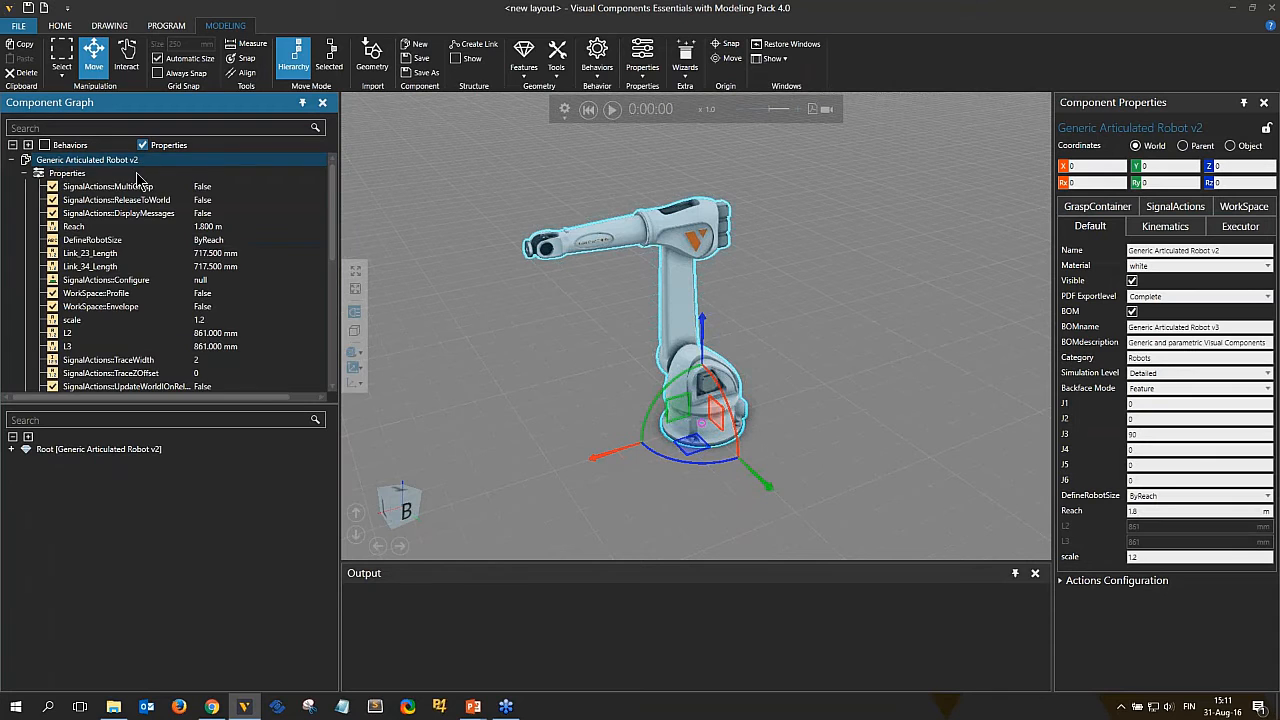
{"action": "left_click", "coordinate": [25, 174]}
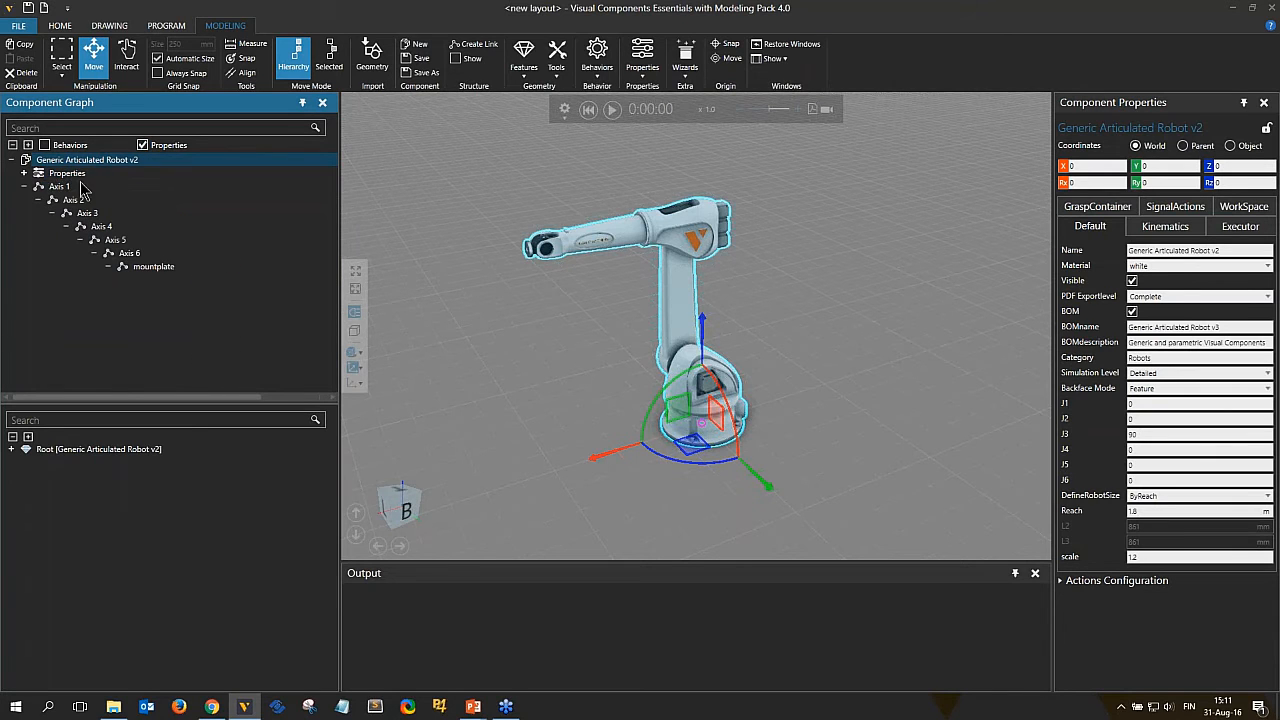
{"action": "left_click", "coordinate": [84, 200]}
{"action": "left_click", "coordinate": [90, 213]}
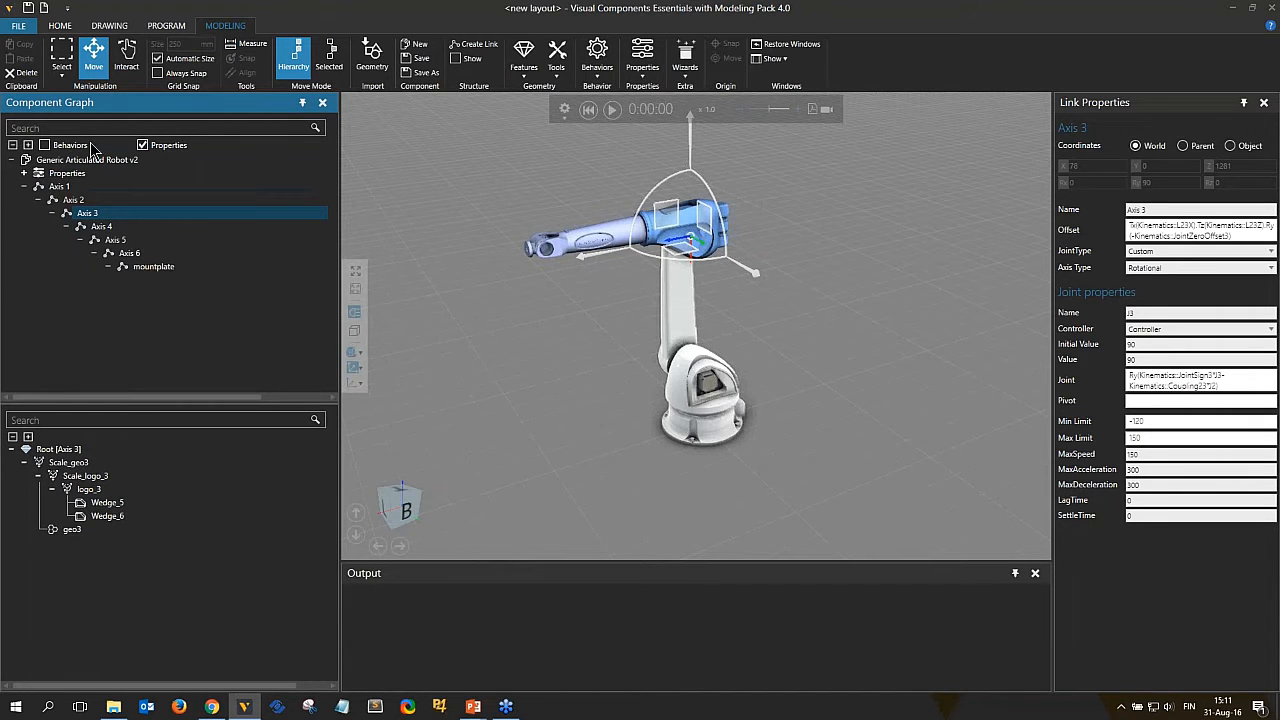
Show behaviors again and expand the Axis 3 and Axis 4 behaviors to inspect their JogInfo entries.
{"action": "left_click", "coordinate": [68, 147]}
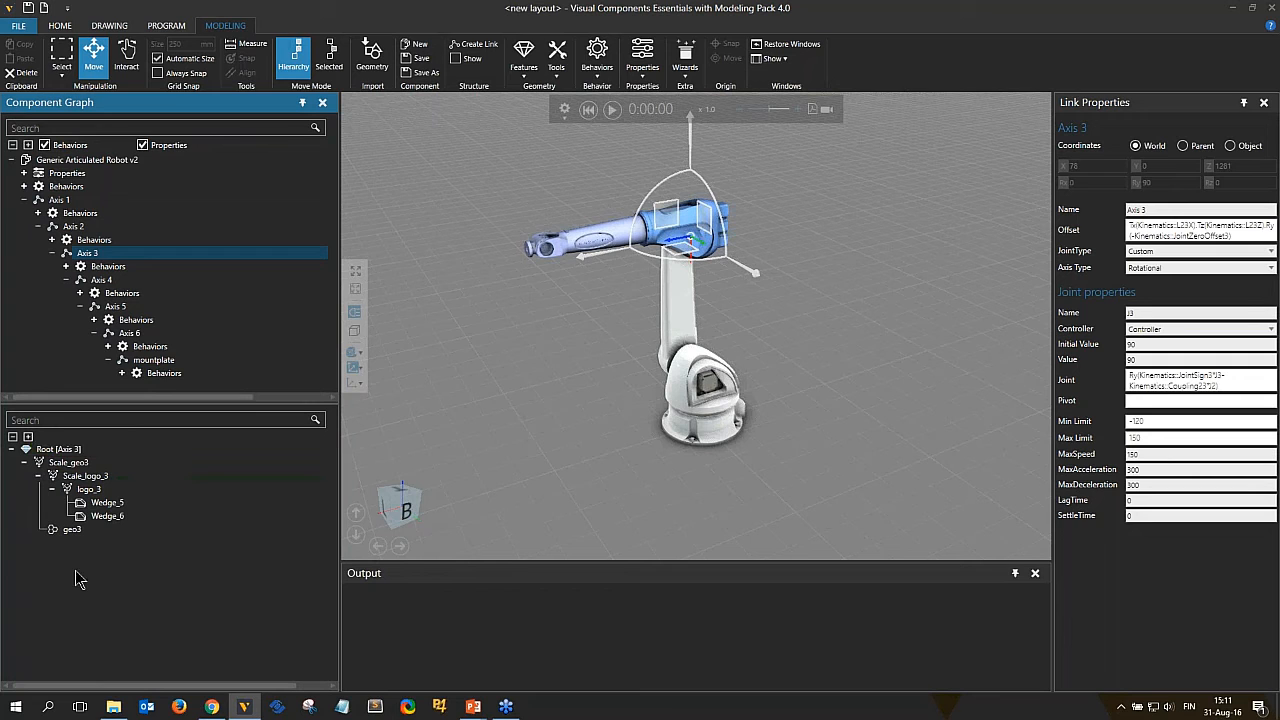
{"action": "left_click", "coordinate": [67, 267]}
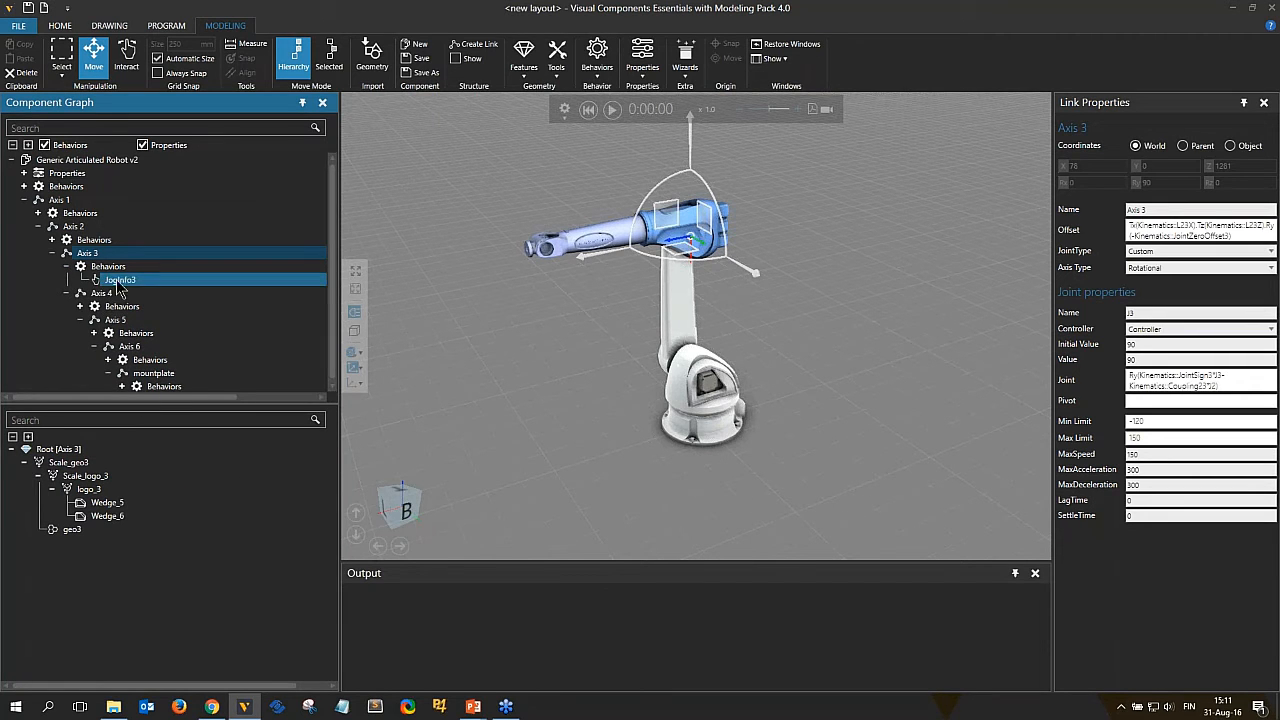
{"action": "left_click", "coordinate": [81, 306]}
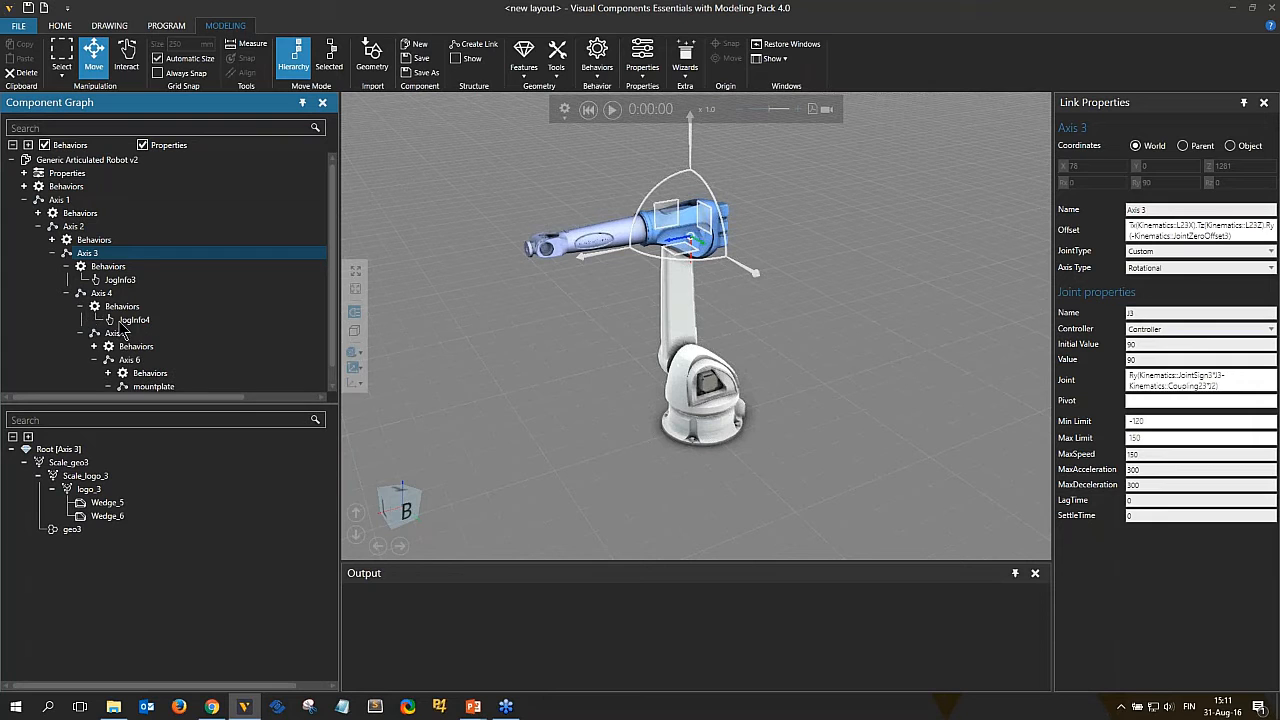
{"action": "left_click", "coordinate": [81, 306]}
{"action": "left_click", "coordinate": [67, 267]}
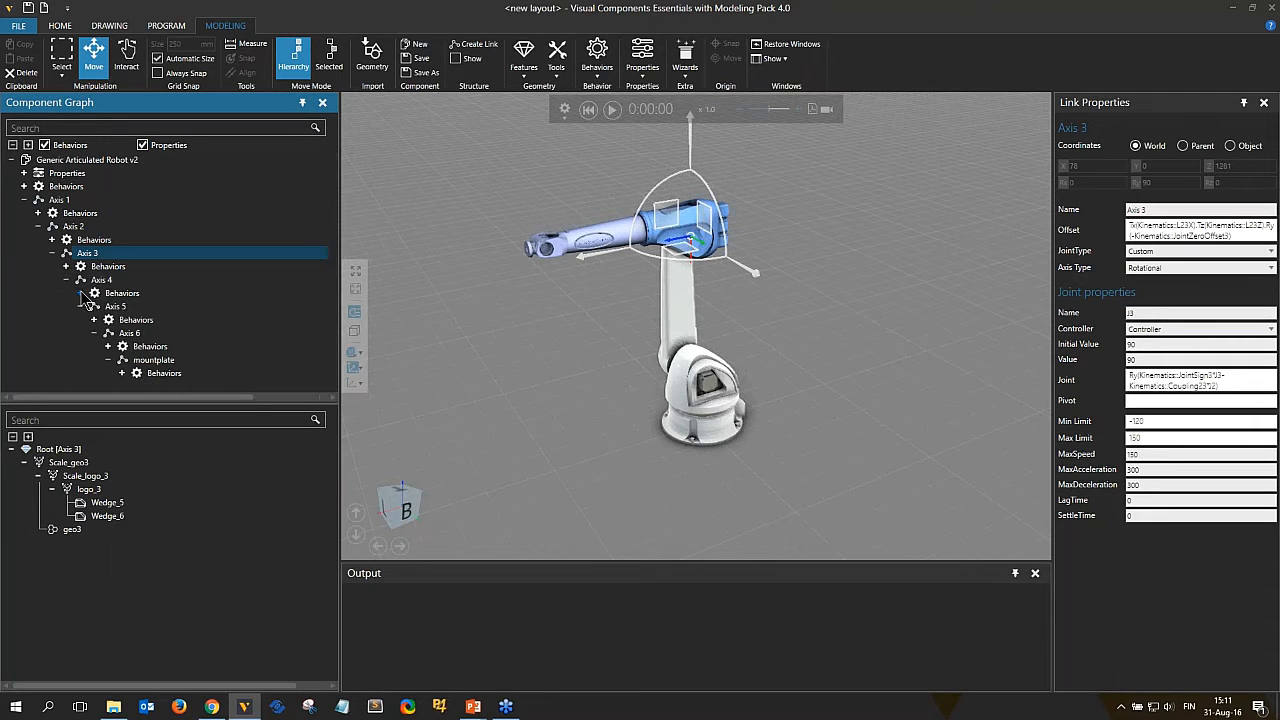
{"action": "left_click", "coordinate": [82, 293]}
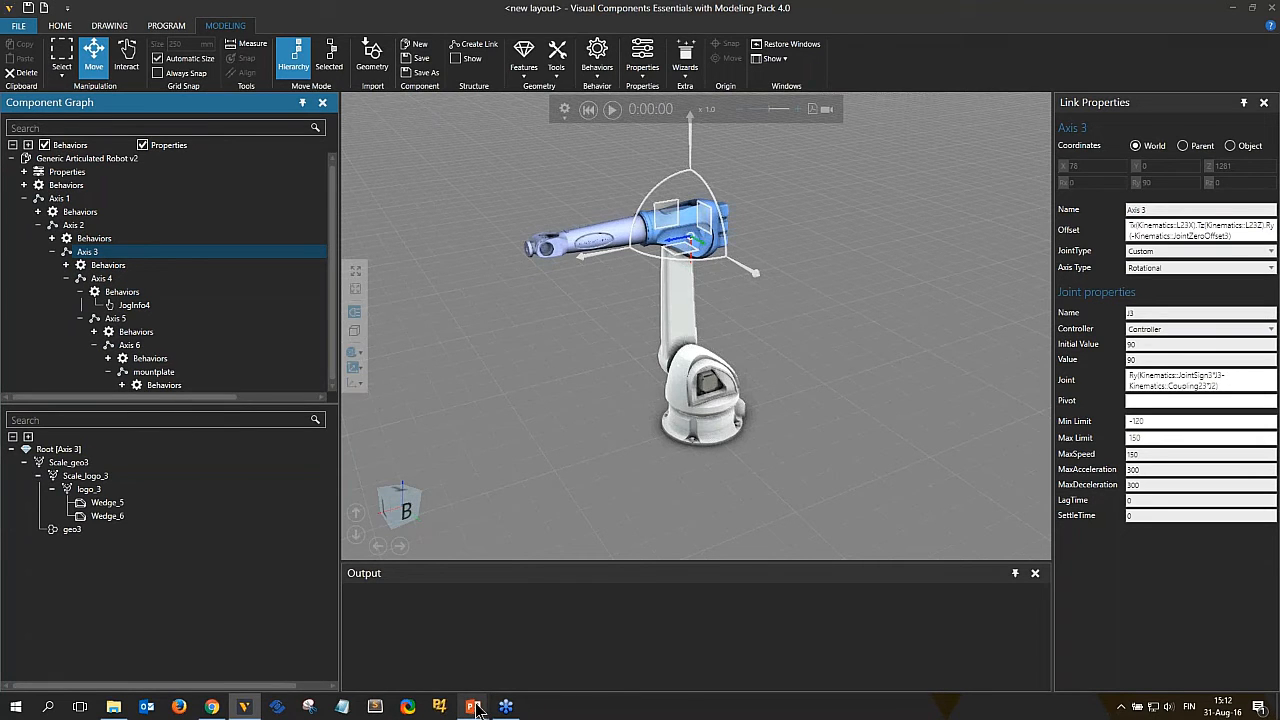
{"action": "mouse_move", "coordinate": [476, 704]}
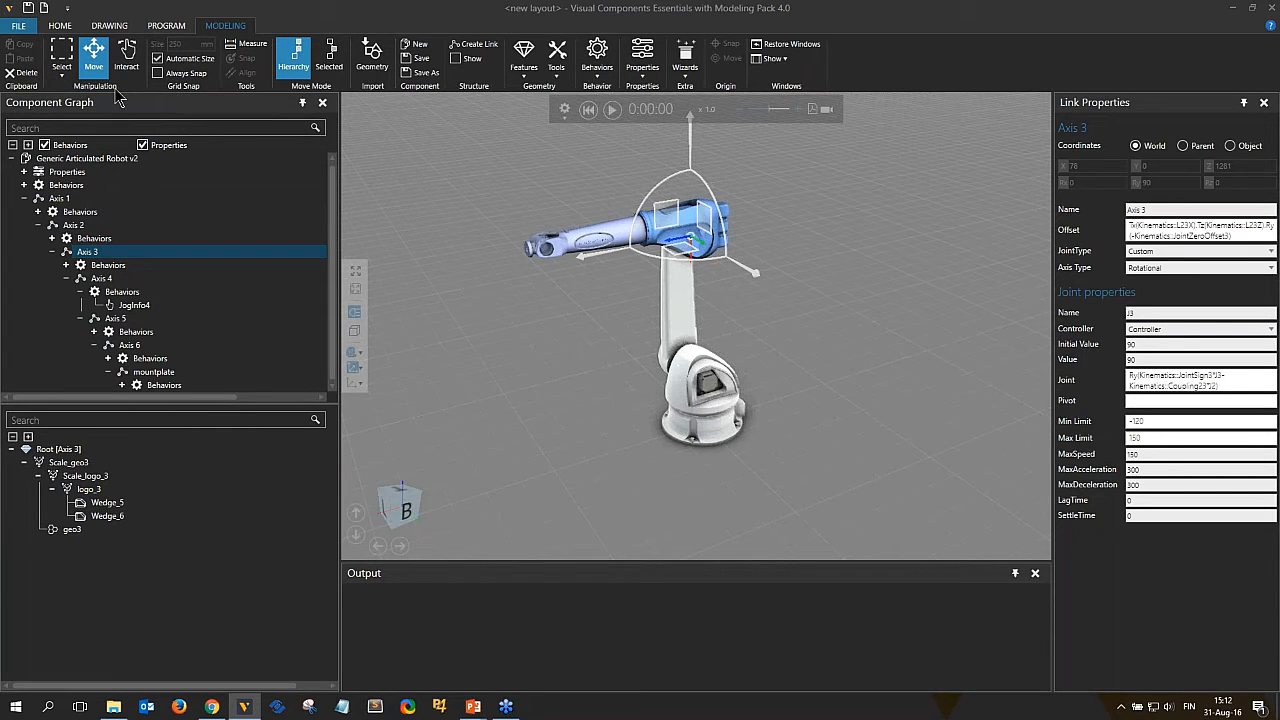
{"action": "left_click", "coordinate": [60, 27]}
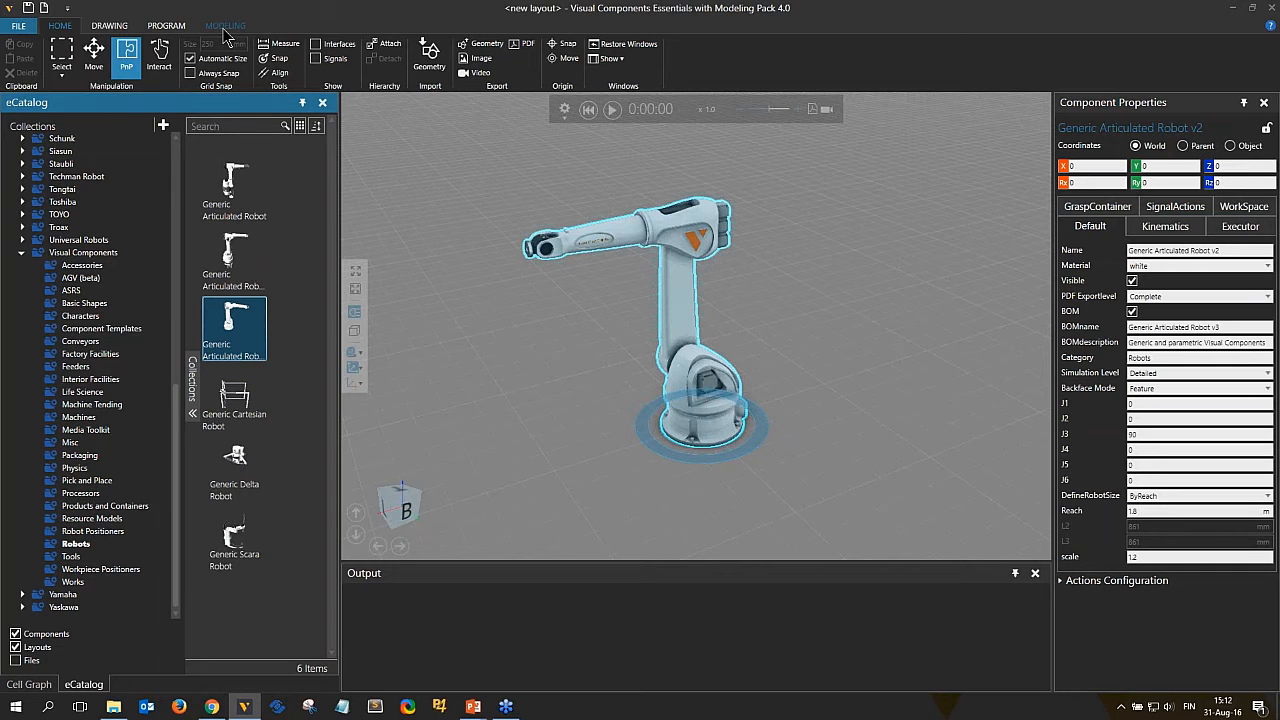
{"action": "left_click", "coordinate": [225, 26]}
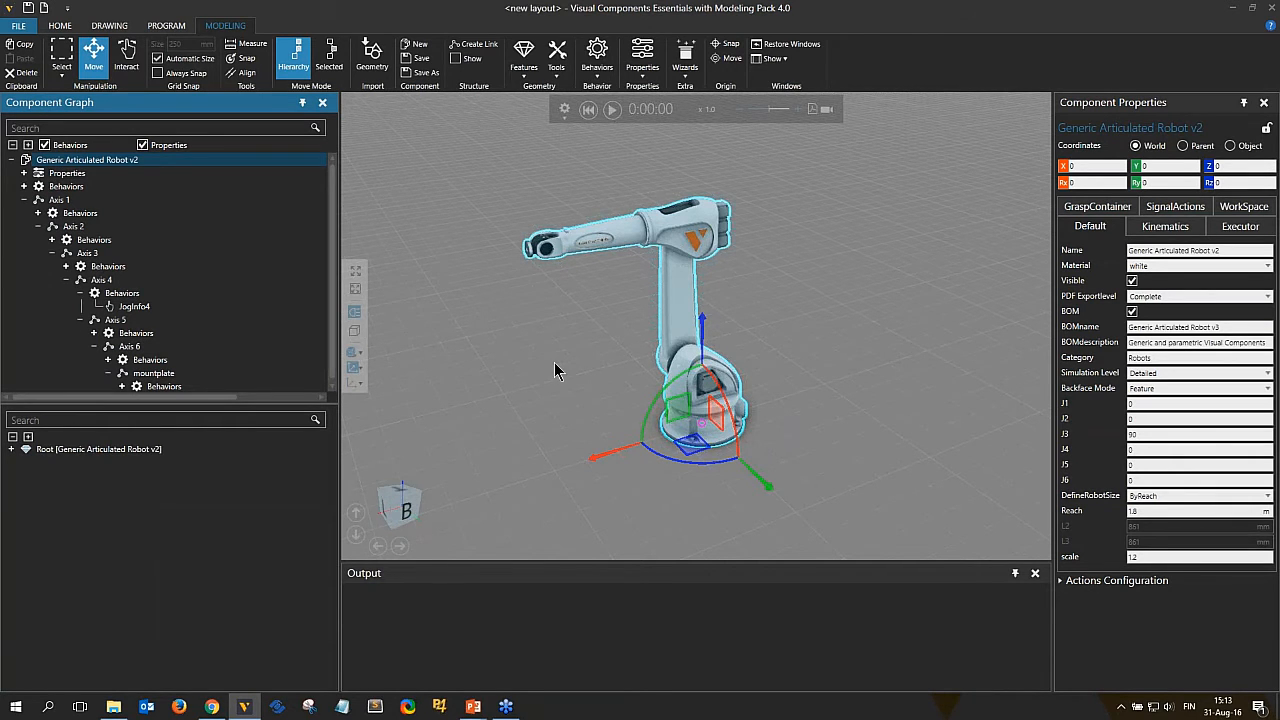
Jog the robot's J2 joint to about -13.4 by dragging the arm in Interact mode.
{"action": "right_click_drag", "start_coordinate": [555, 364], "coordinate": [564, 355]}
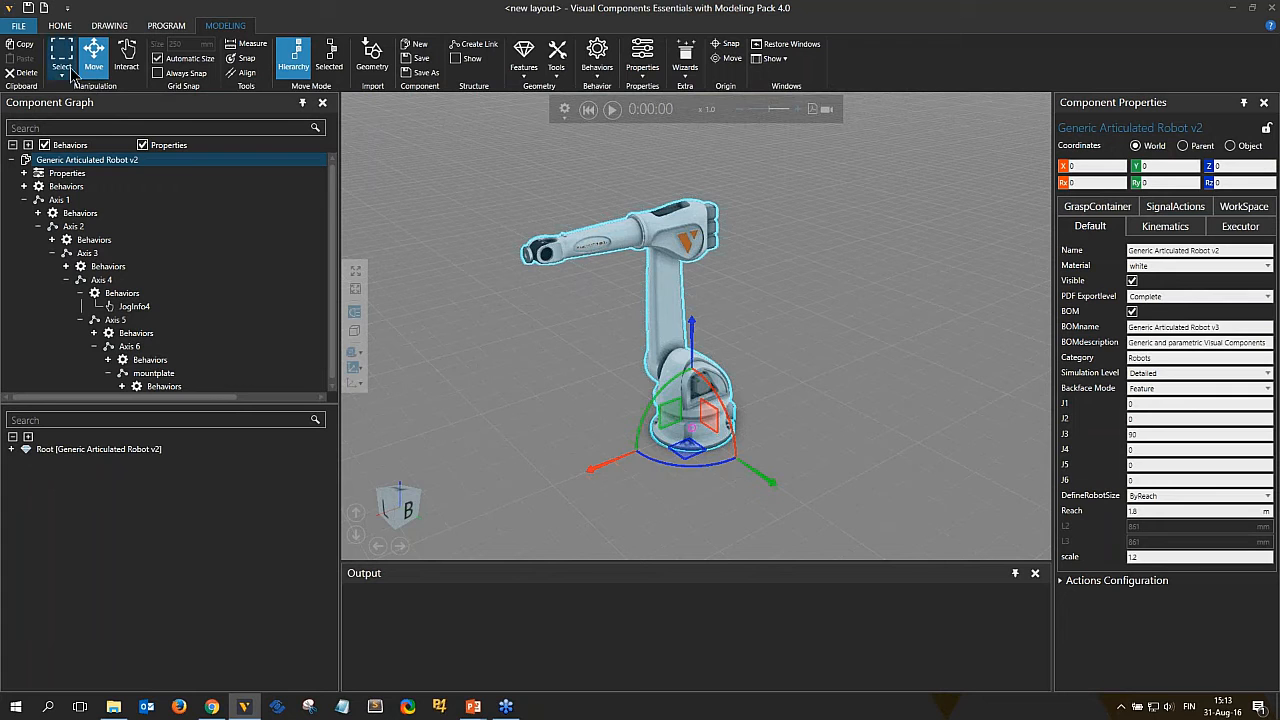
{"action": "left_click", "coordinate": [129, 66]}
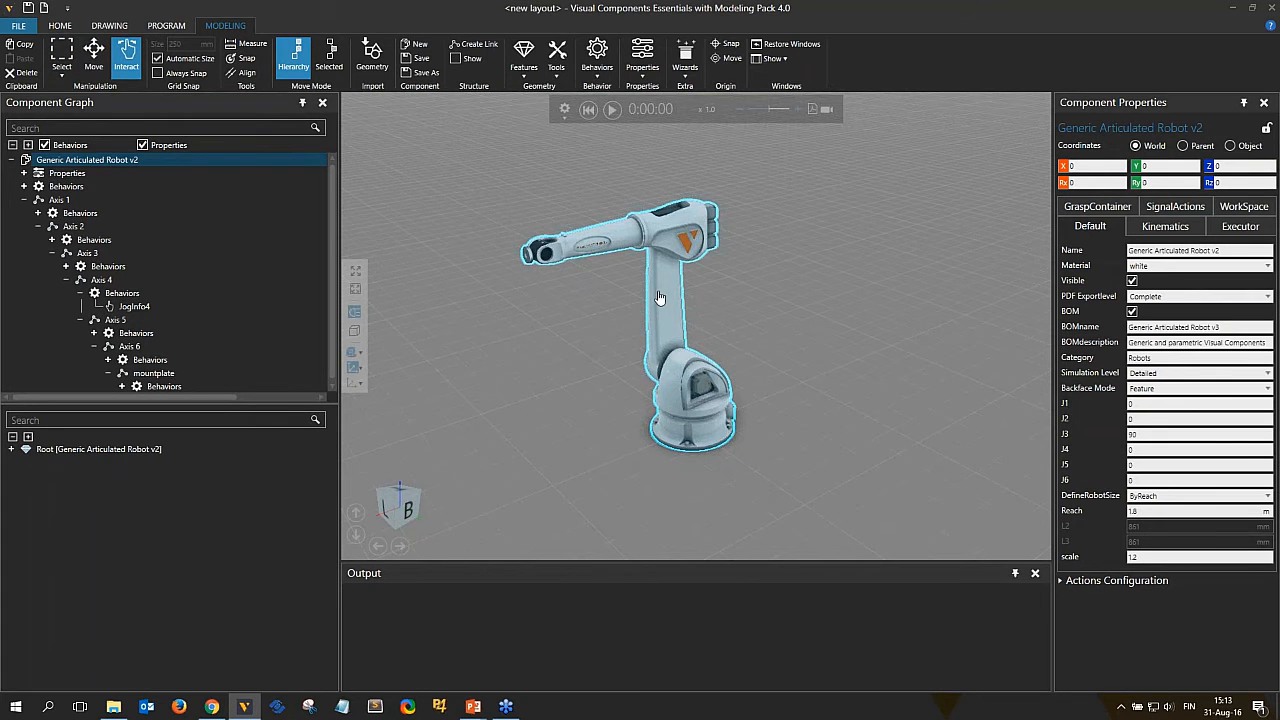
{"action": "left_click_drag", "start_coordinate": [660, 298], "coordinate": [664, 298]}
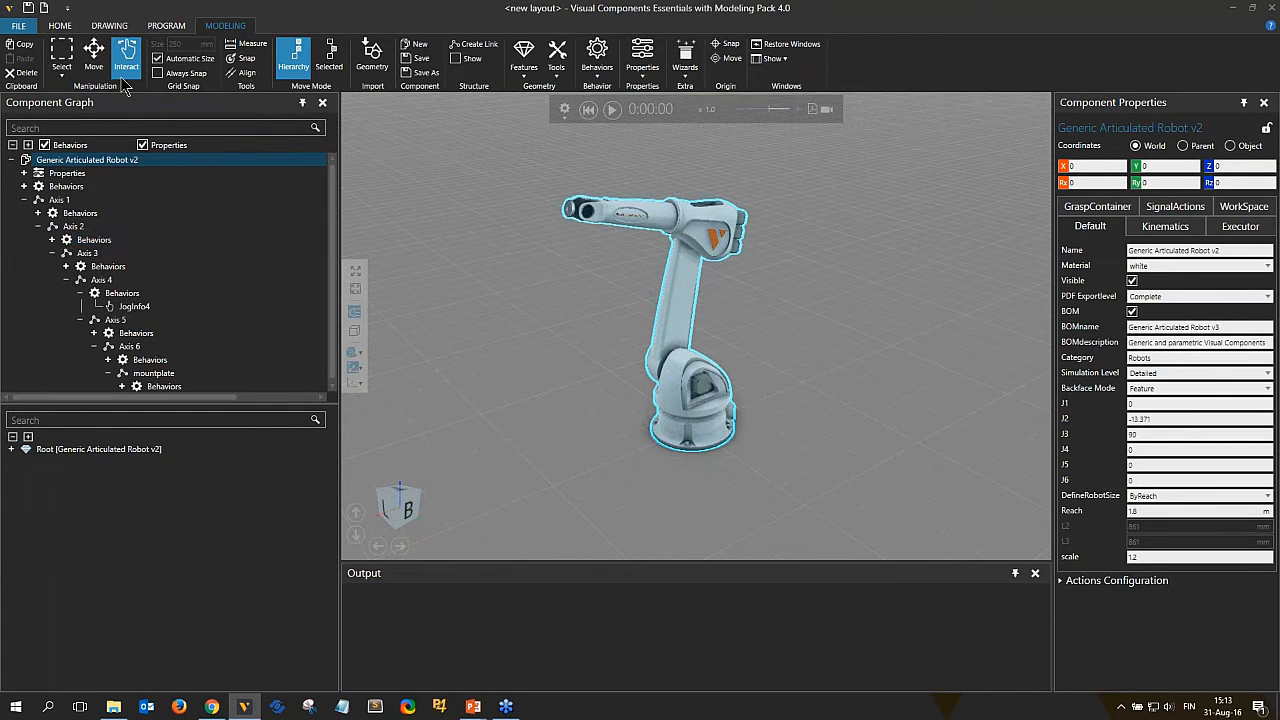
Move the robot component along X to about -191 mm with the Move tool.
{"action": "left_click", "coordinate": [93, 55]}
{"action": "left_click_drag", "start_coordinate": [615, 460], "coordinate": [640, 470]}
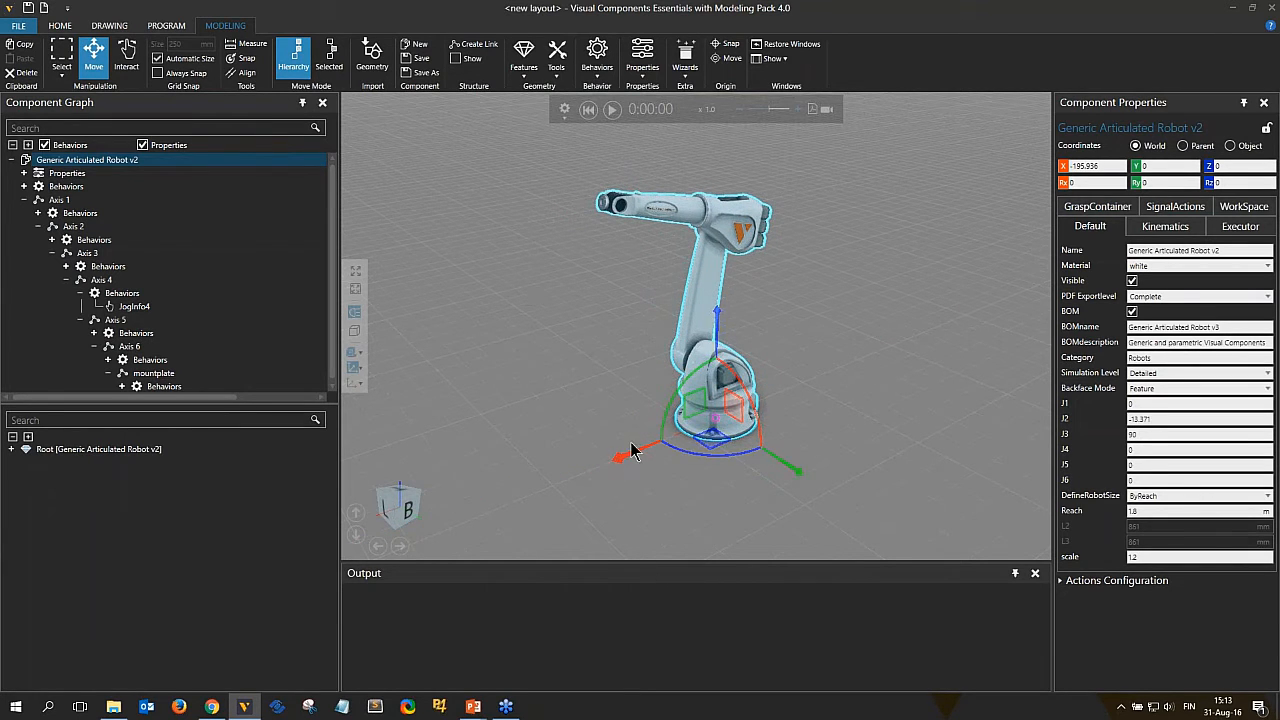
{"action": "left_click_drag", "start_coordinate": [638, 456], "coordinate": [617, 460]}
{"action": "left_click_drag", "start_coordinate": [585, 464], "coordinate": [640, 452]}
Select the Axis 2 link and reset the simulation to restore the joint values.
{"action": "left_click", "coordinate": [84, 224]}
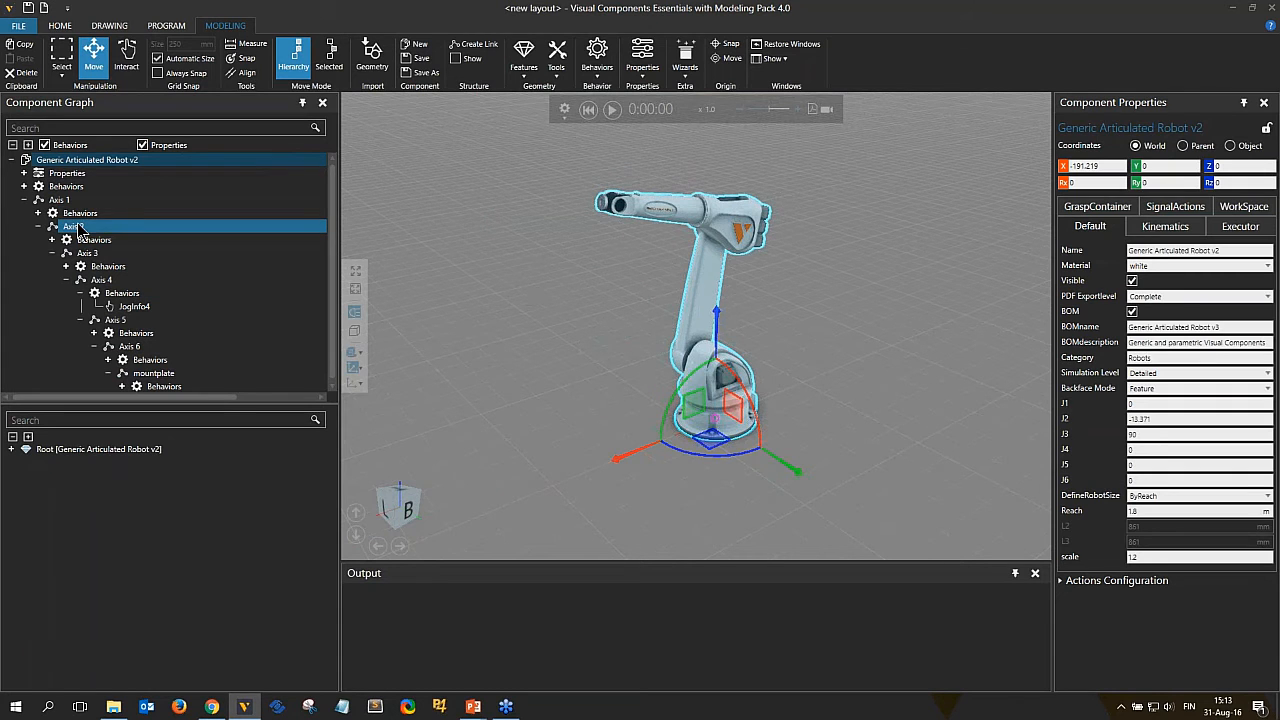
{"action": "left_click", "coordinate": [80, 227]}
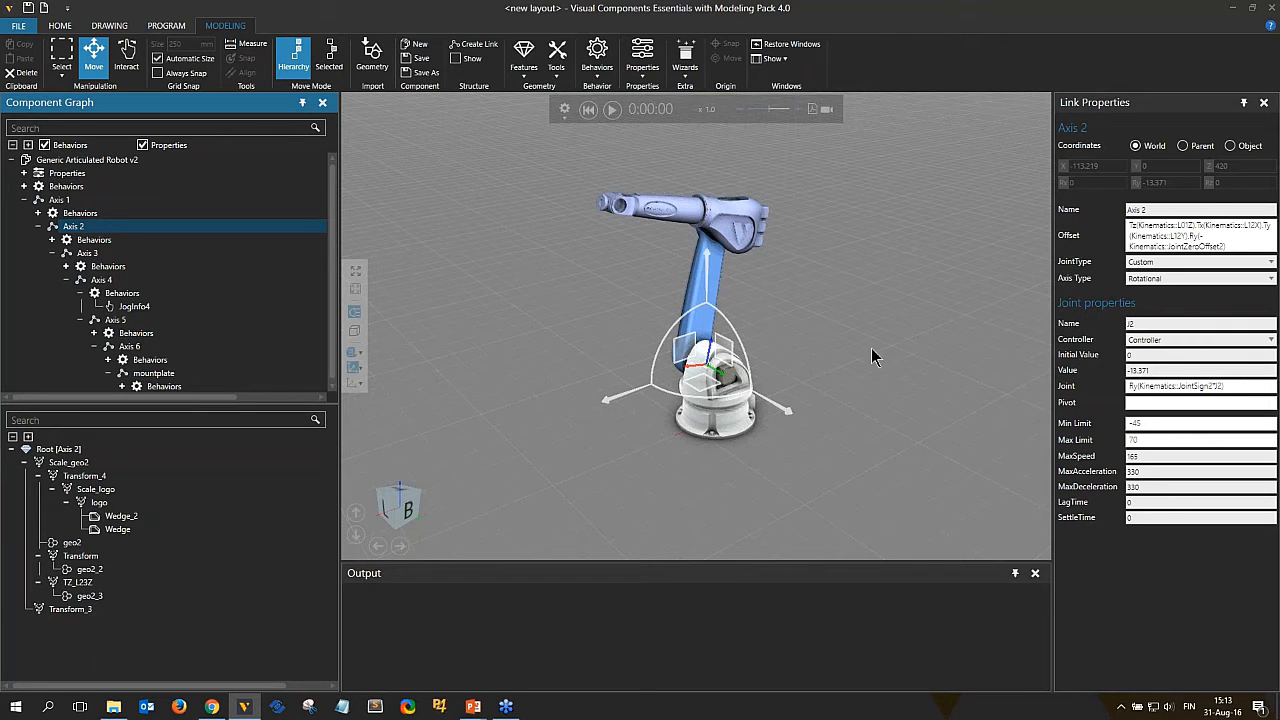
{"action": "left_click", "coordinate": [588, 110]}
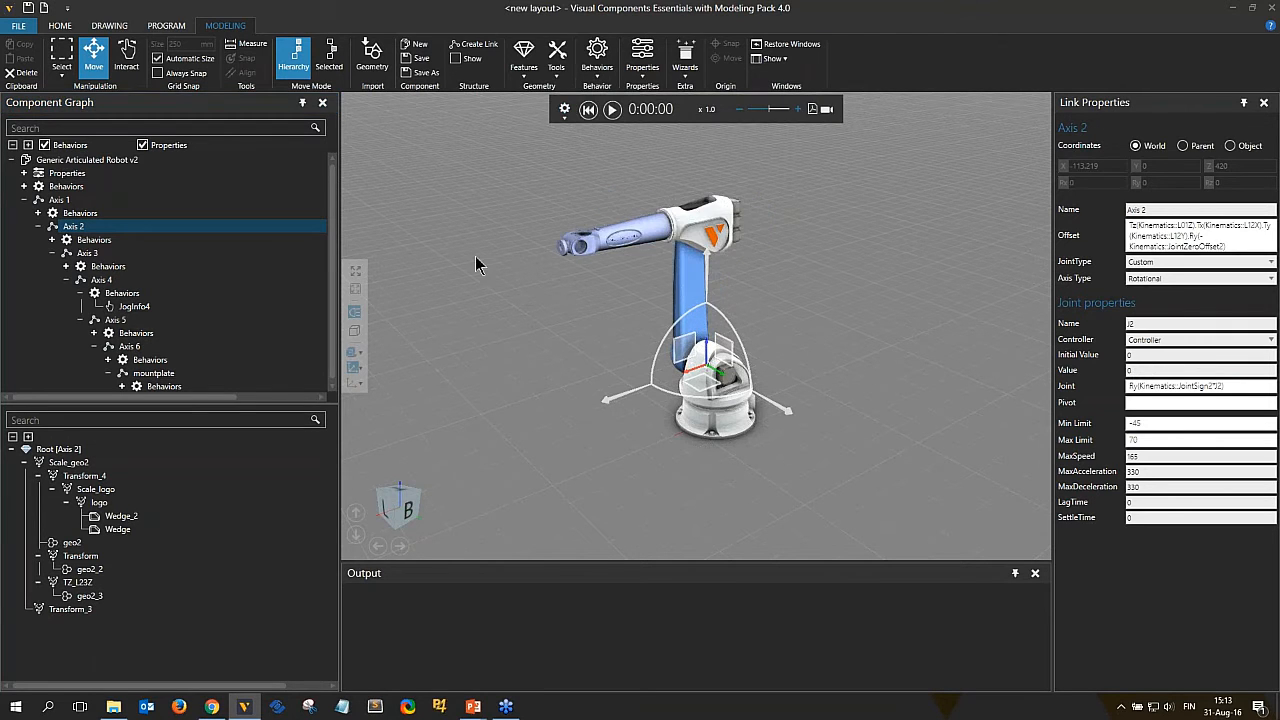
{"action": "left_click", "coordinate": [62, 68]}
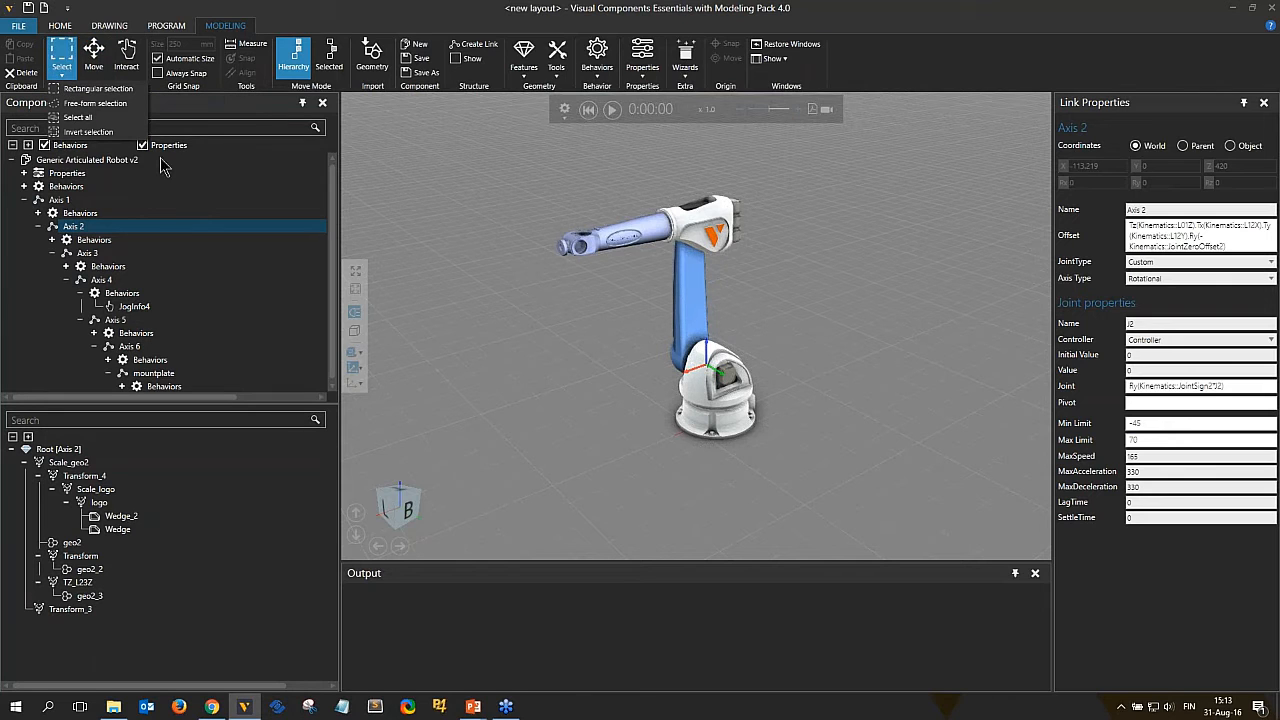
{"action": "left_click", "coordinate": [96, 58]}
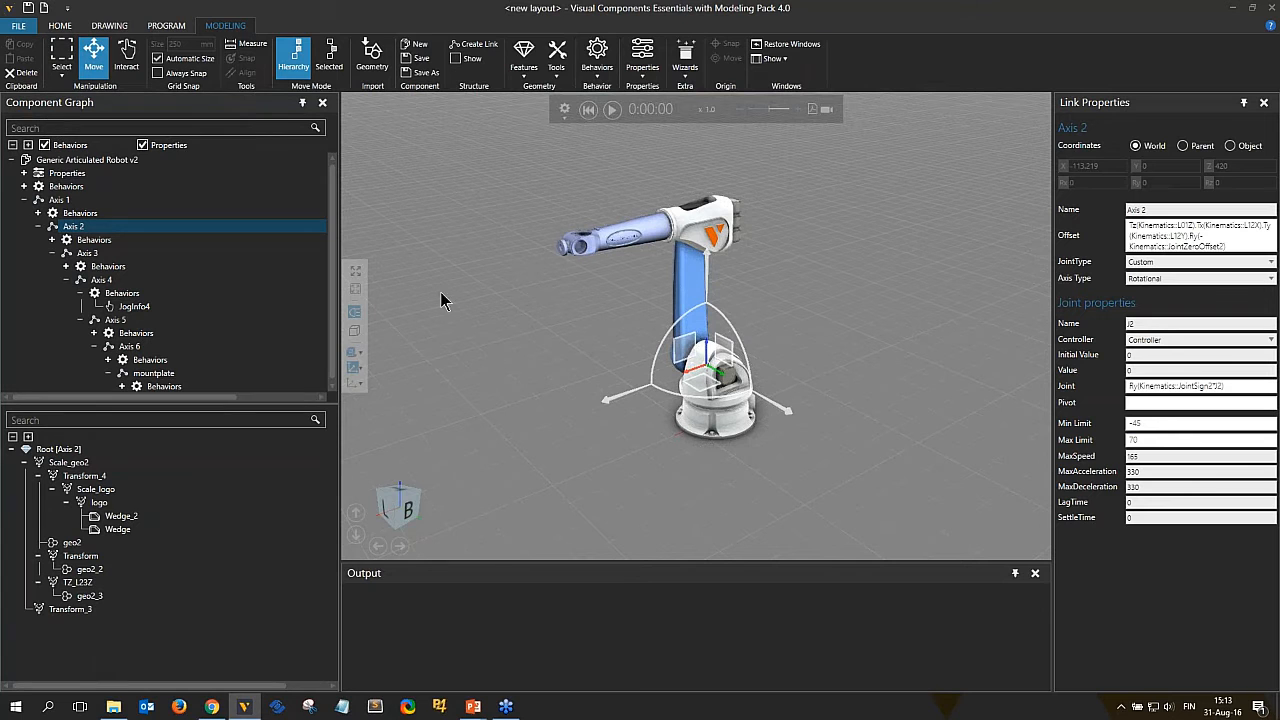
{"action": "right_click_drag", "start_coordinate": [550, 391], "coordinate": [508, 385]}
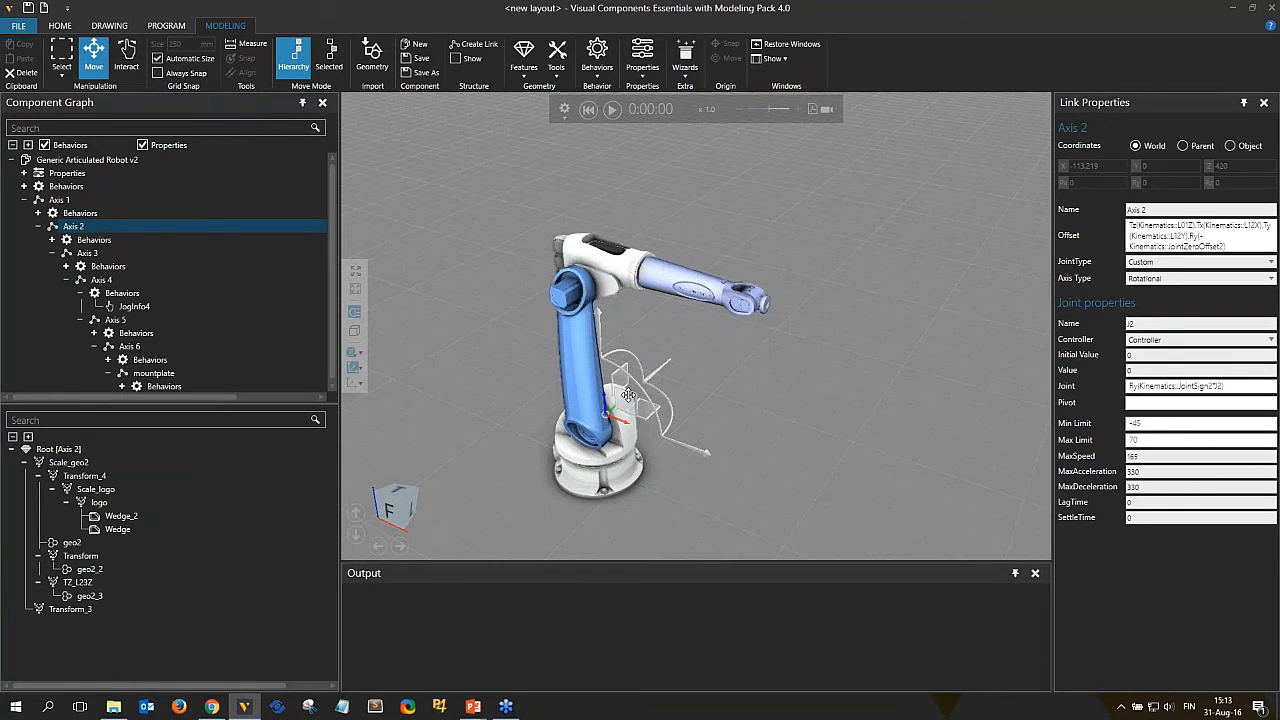
With the Move tool, select the robot component and pick its geometry features in the 3D view to inspect their properties.
{"action": "left_click", "coordinate": [92, 62]}
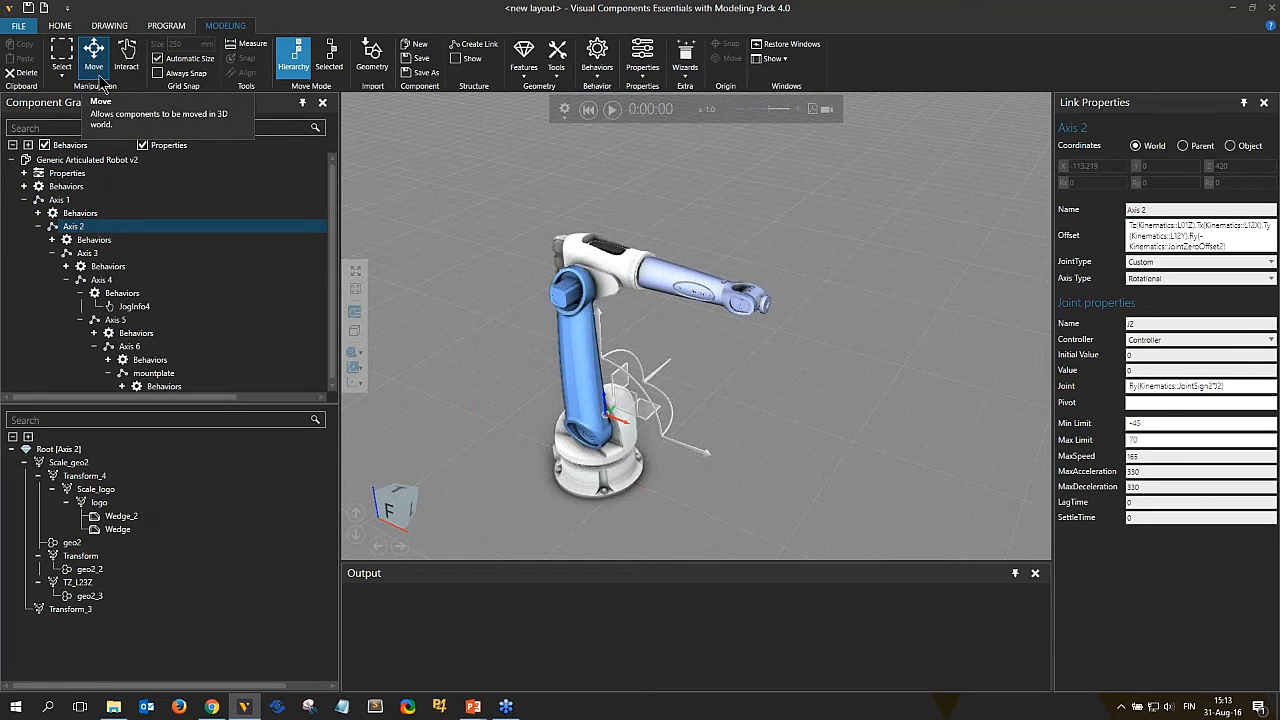
{"action": "right_click_drag", "start_coordinate": [530, 318], "coordinate": [492, 325]}
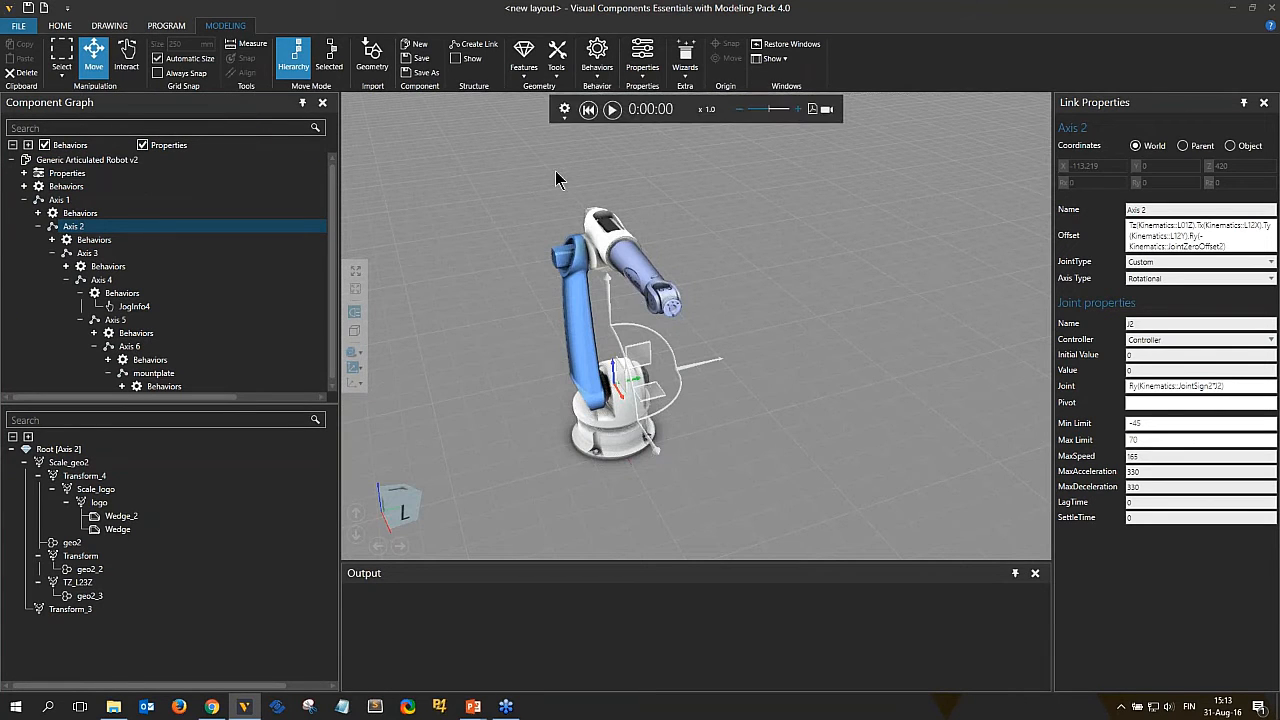
{"action": "left_click", "coordinate": [70, 162]}
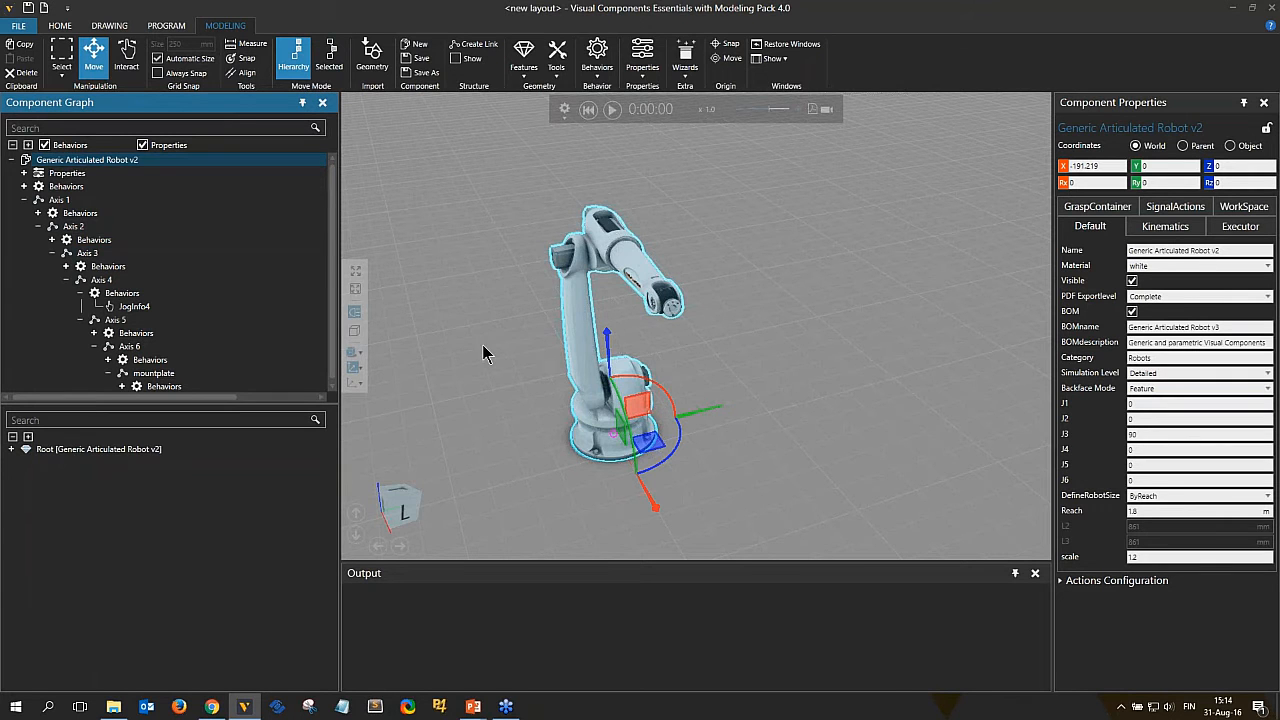
{"action": "right_click_drag", "start_coordinate": [540, 371], "coordinate": [457, 358]}
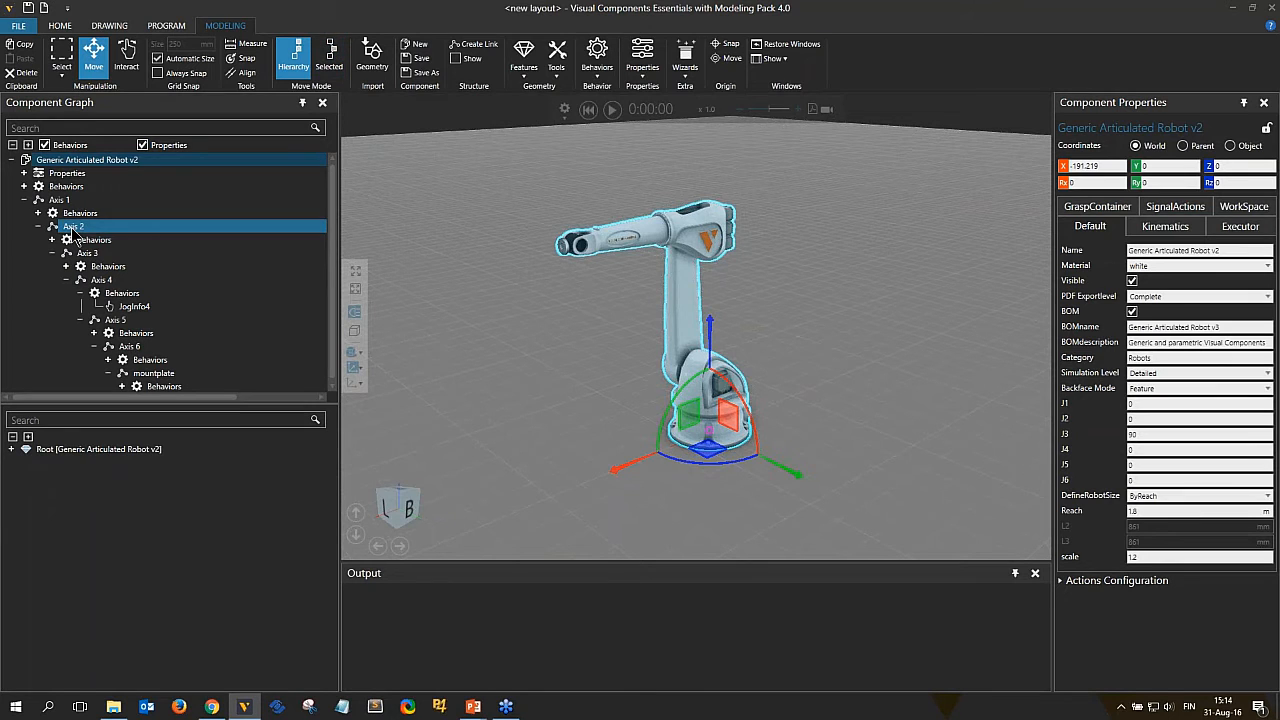
{"action": "left_click", "coordinate": [680, 295]}
{"action": "left_click", "coordinate": [680, 300]}
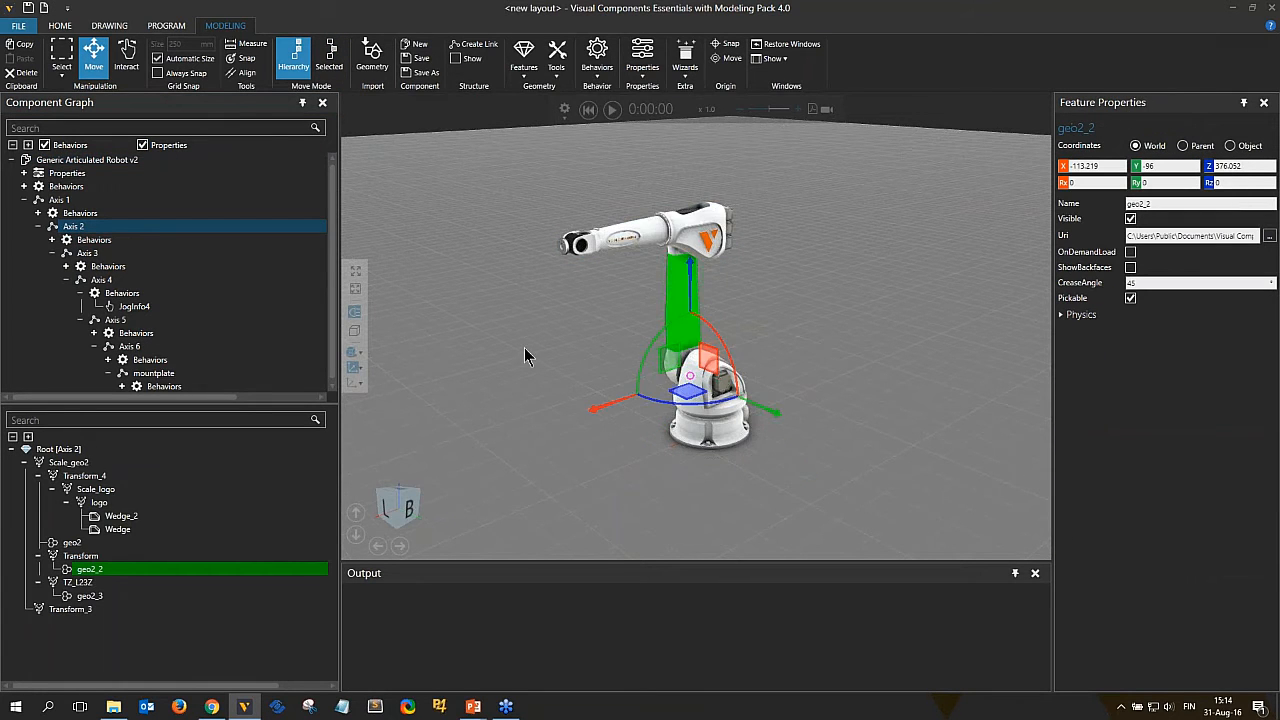
{"action": "right_click_drag", "start_coordinate": [524, 347], "coordinate": [680, 336]}
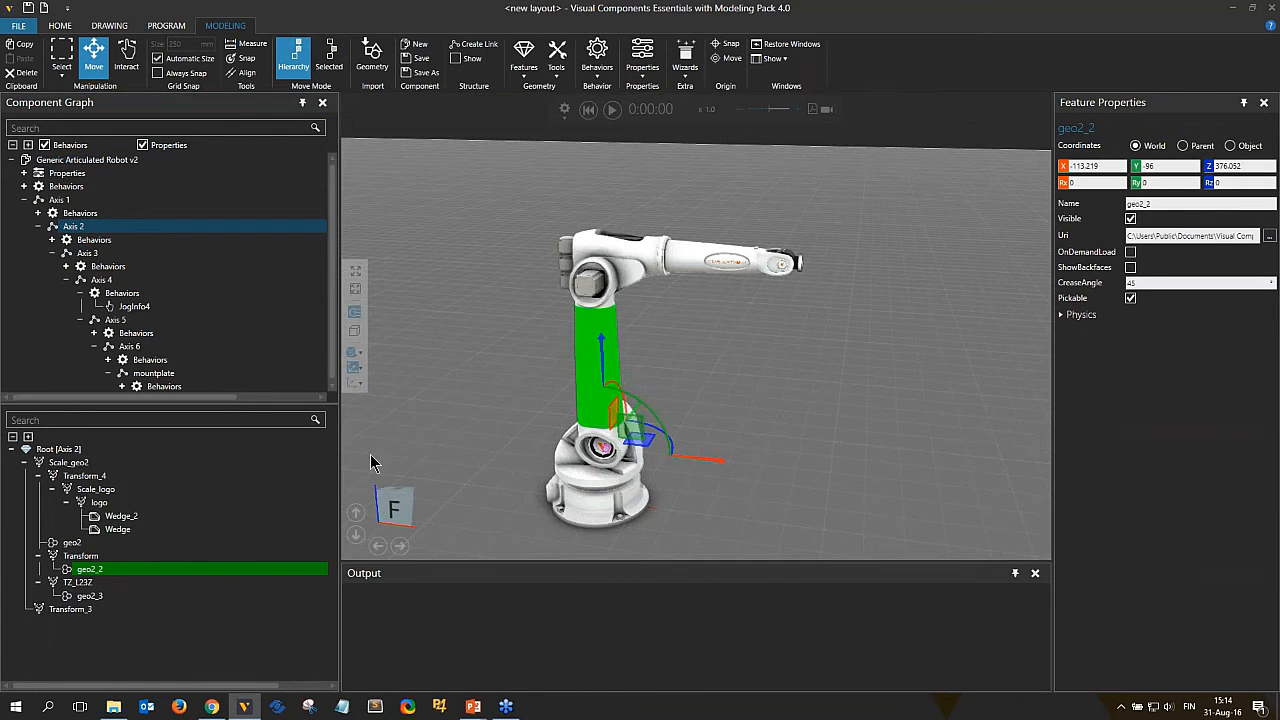
{"action": "scroll", "coordinate": [437, 473], "scroll_direction": "up", "scroll_amount": 2}
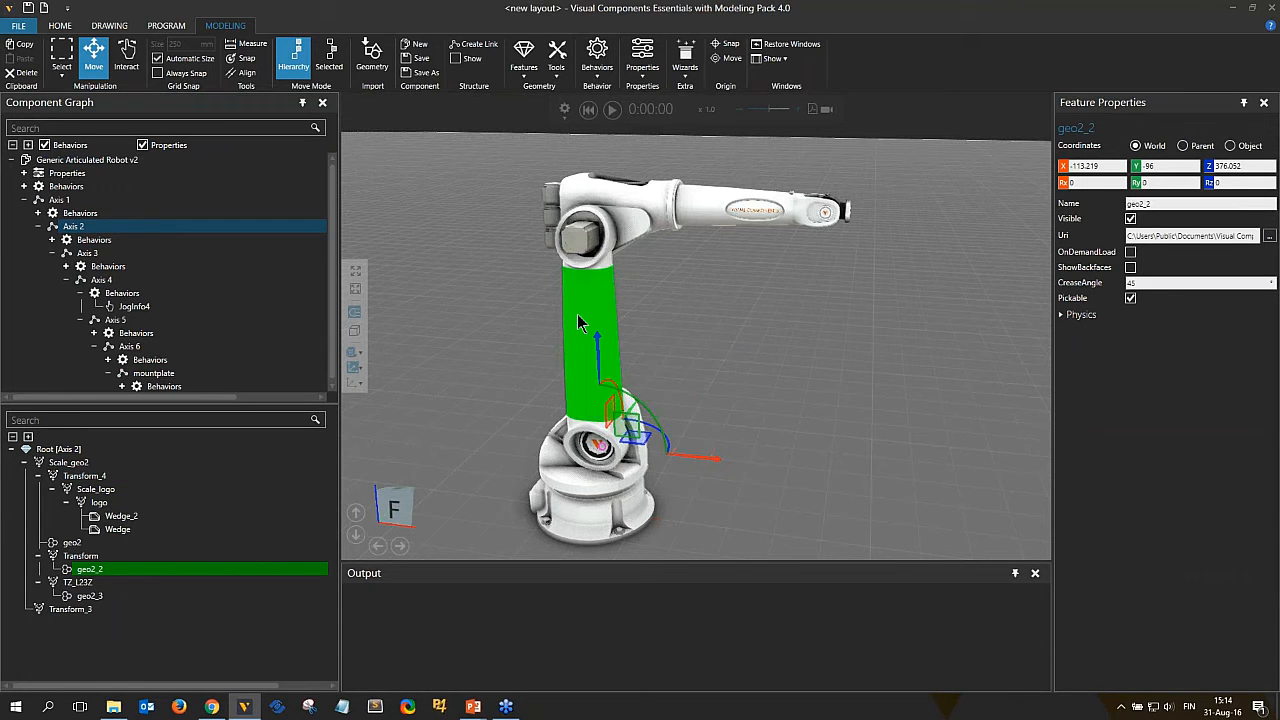
{"action": "left_click", "coordinate": [604, 259]}
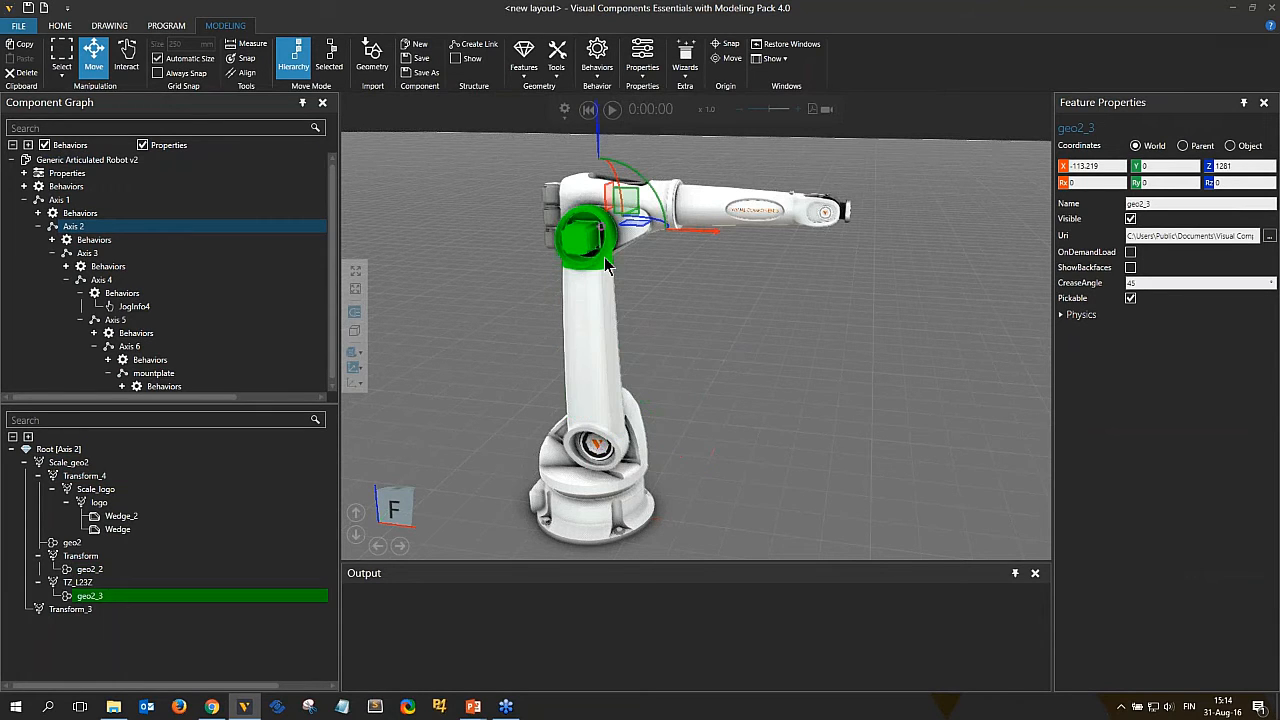
{"action": "left_click", "coordinate": [627, 455]}
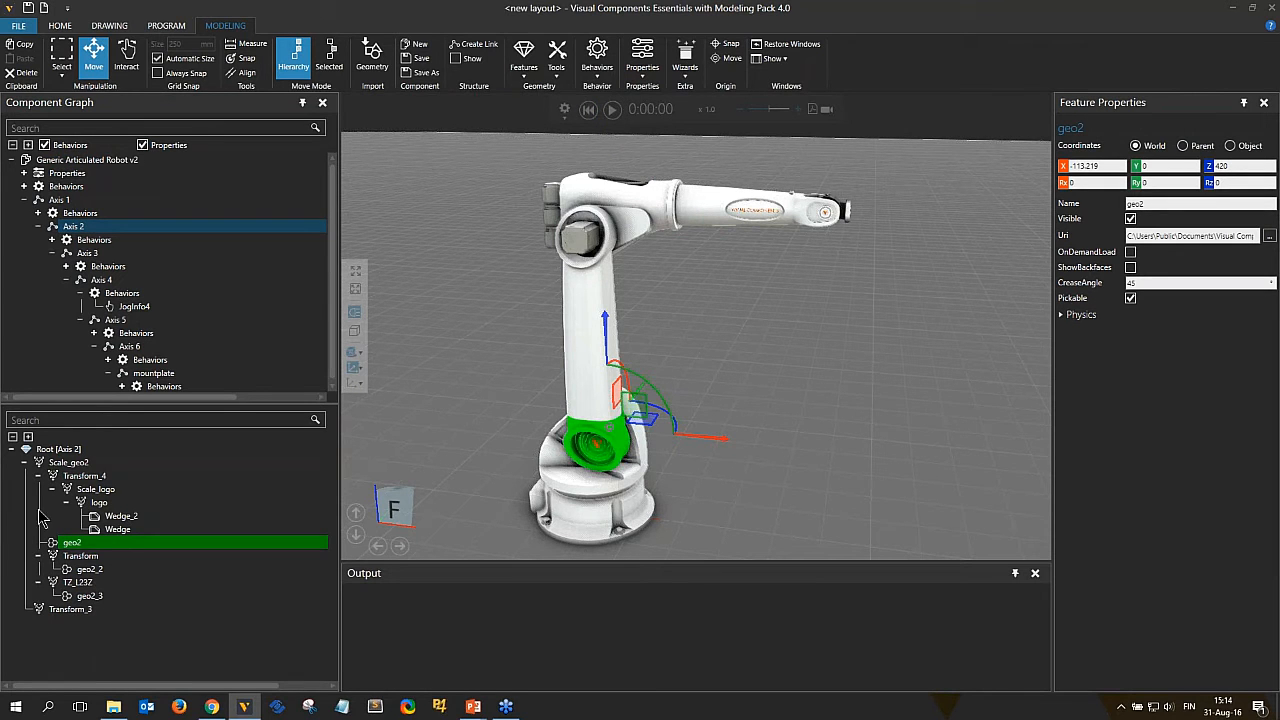
Select the Scale_geo2 feature of Axis 2 and expand and collapse its feature tree nodes.
{"action": "left_click", "coordinate": [70, 465]}
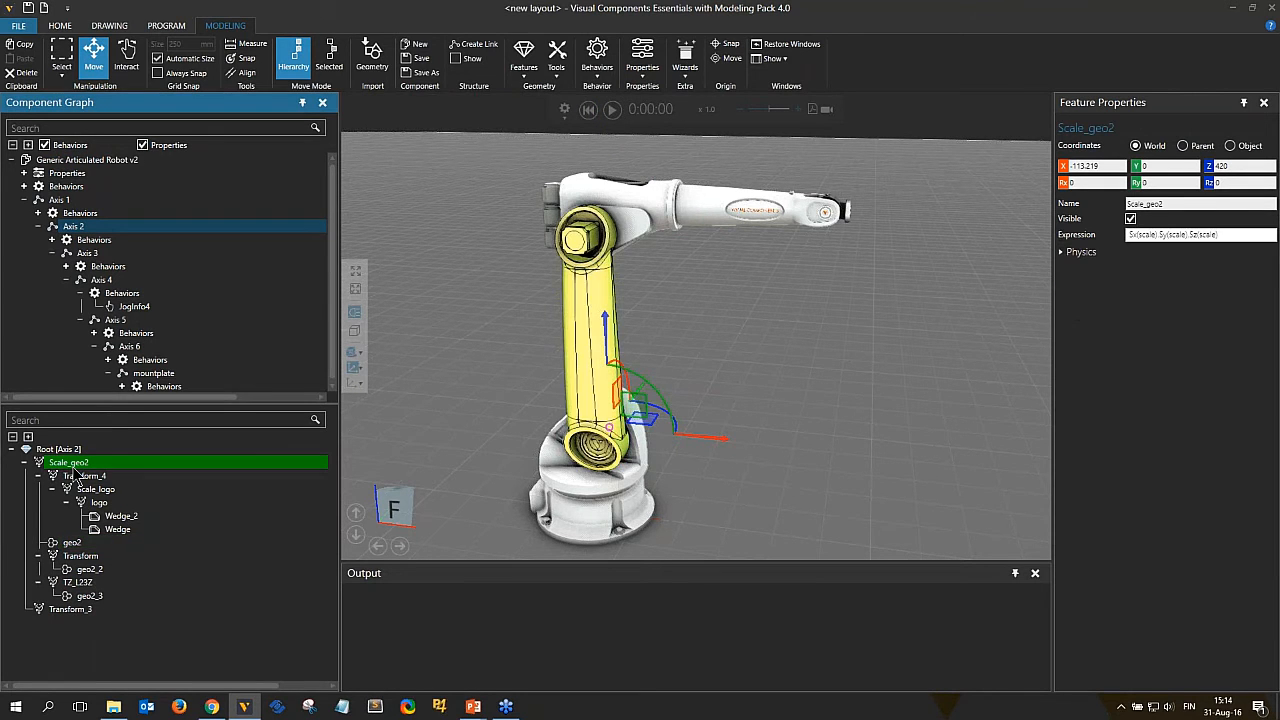
{"action": "left_click", "coordinate": [25, 465]}
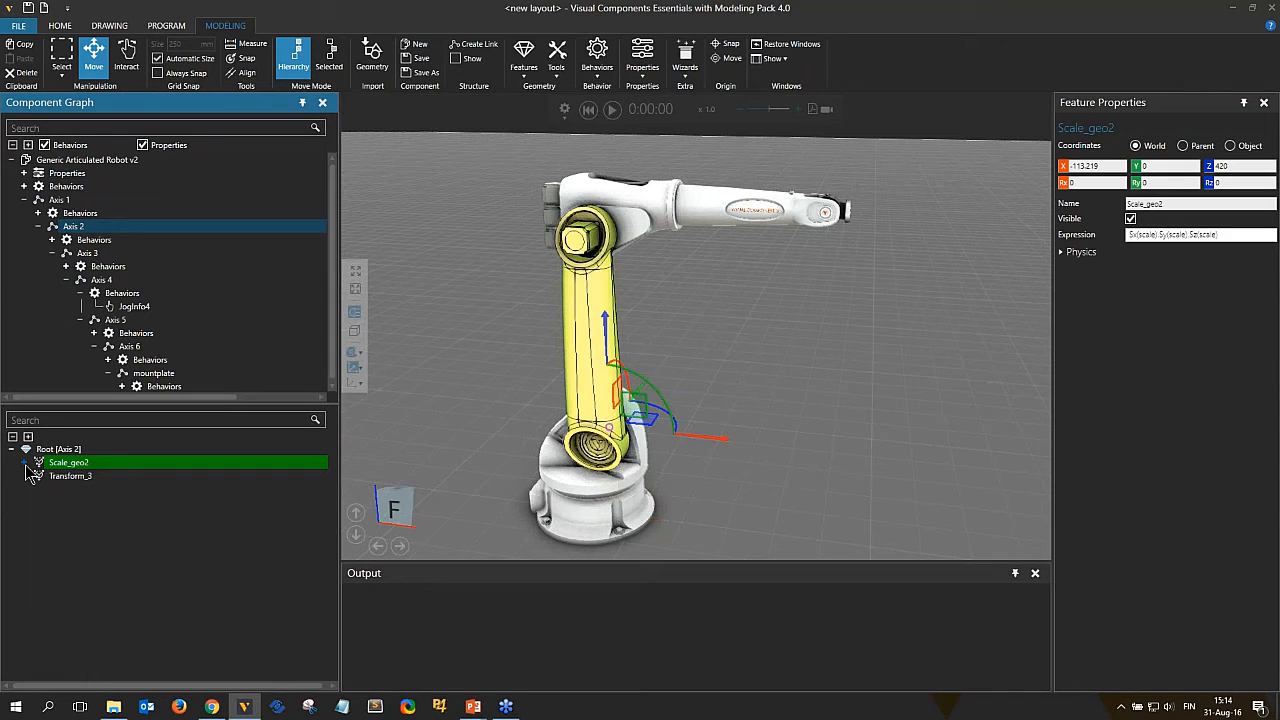
{"action": "left_click", "coordinate": [25, 463]}
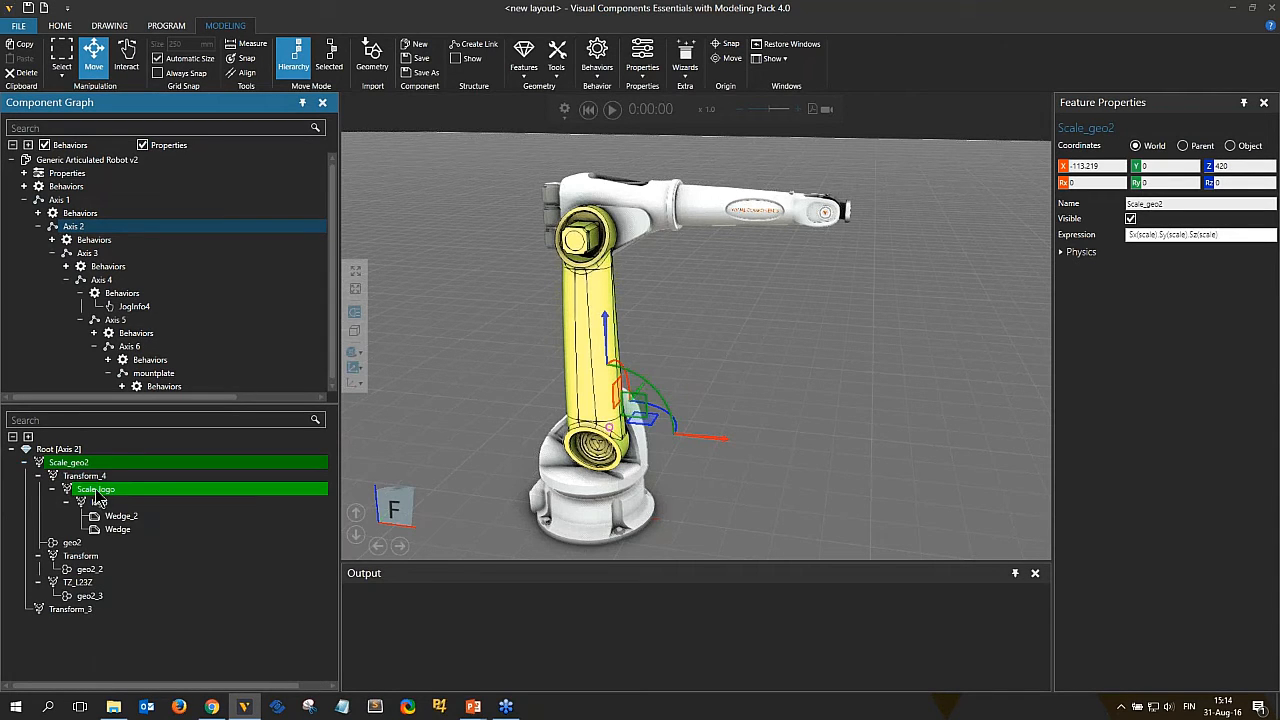
{"action": "left_click", "coordinate": [38, 476]}
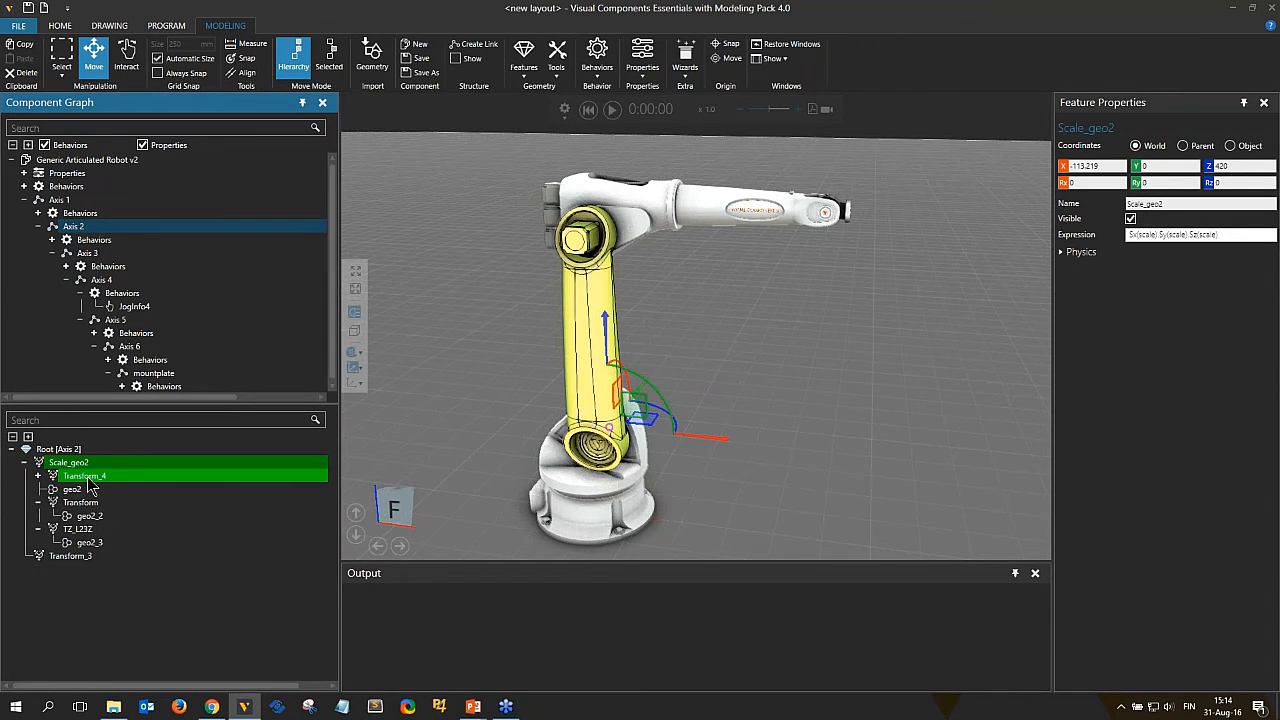
Move the Scale_geo2 feature along Y to about -21 mm in Hierarchy move mode.
{"action": "mouse_move", "coordinate": [666, 394]}
{"action": "right_mouse_down"}
{"action": "mouse_move", "coordinate": [756, 378]}
{"action": "mouse_move", "coordinate": [672, 404]}
{"action": "right_mouse_up"}
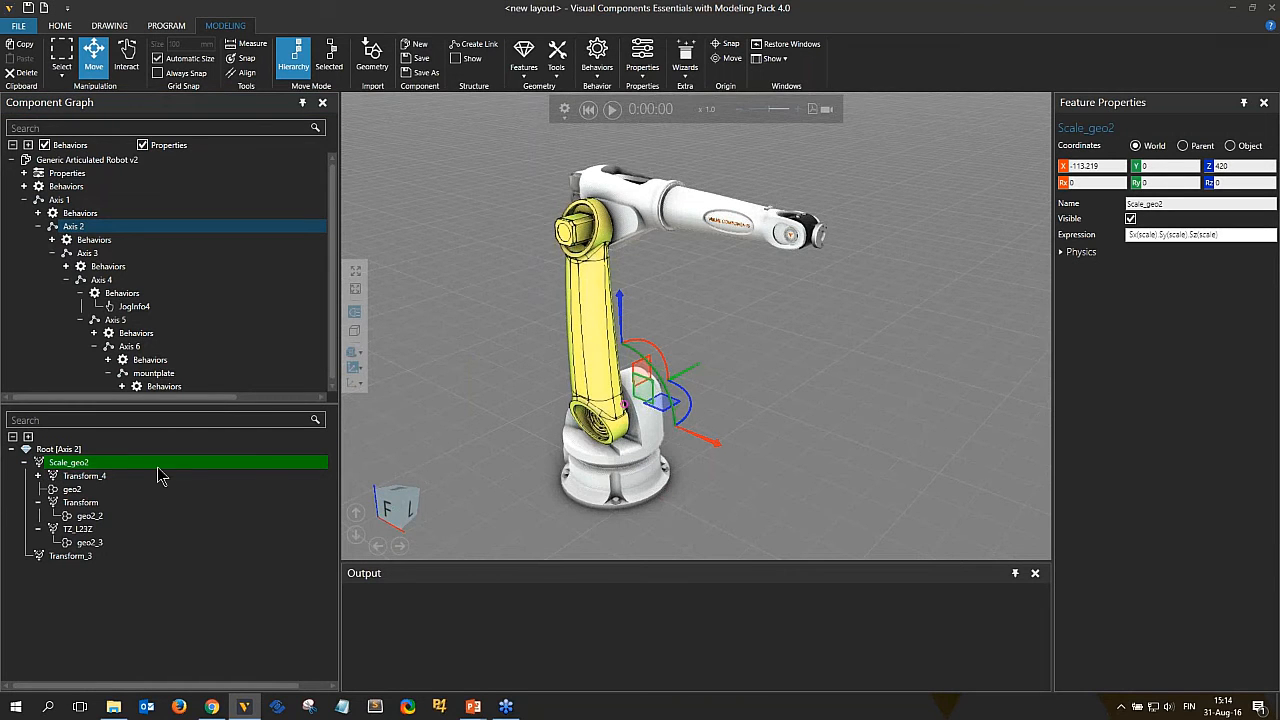
{"action": "left_click", "coordinate": [293, 60]}
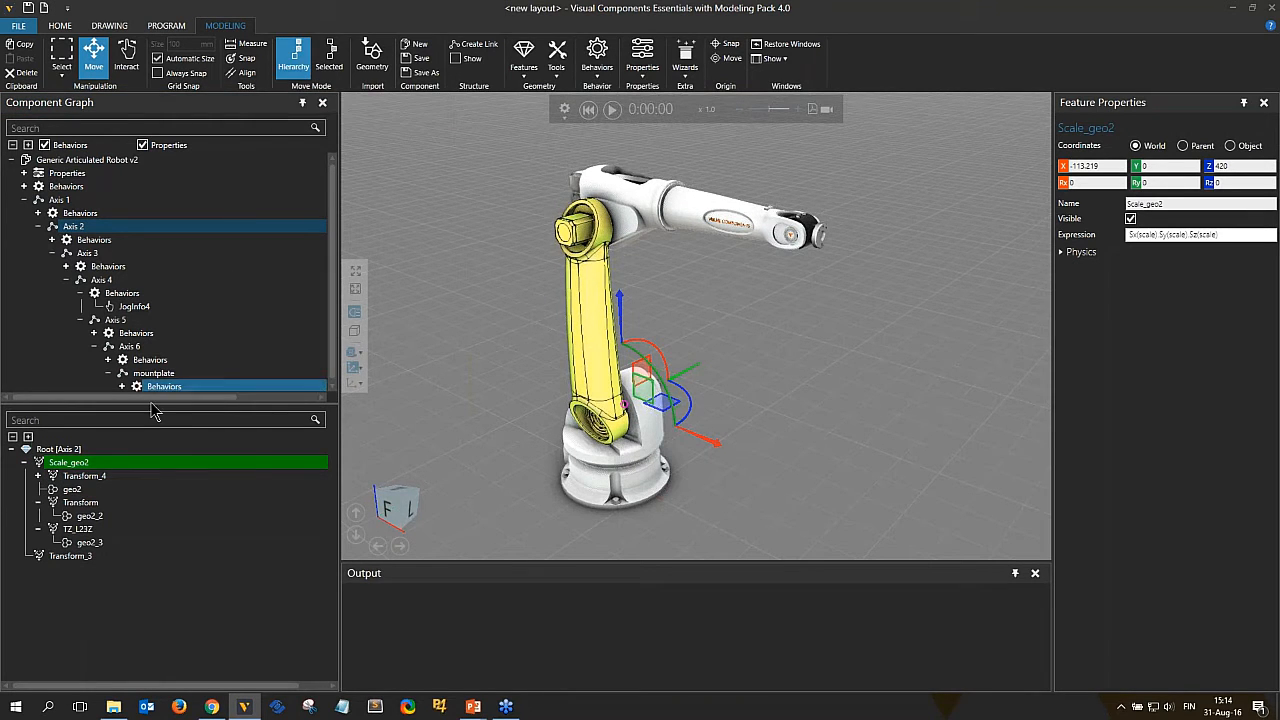
{"action": "mouse_move", "coordinate": [697, 380]}
{"action": "left_mouse_down"}
{"action": "mouse_move", "coordinate": [640, 392]}
{"action": "mouse_move", "coordinate": [695, 378]}
{"action": "mouse_move", "coordinate": [671, 386]}
{"action": "mouse_move", "coordinate": [697, 390]}
{"action": "left_mouse_up"}
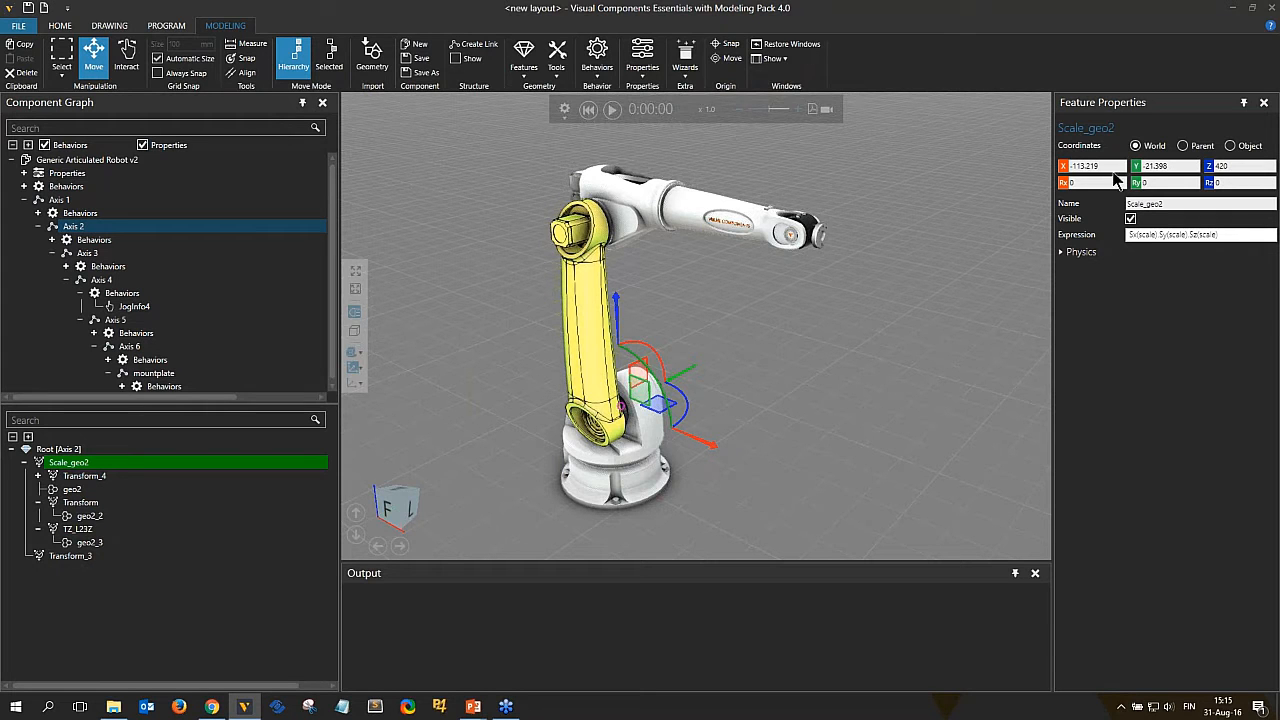
Switch to Parent coordinates and Selected move mode, then move Scale_geo2 along Y to about -57 mm.
{"action": "middle_click_drag", "start_coordinate": [802, 363], "coordinate": [741, 372]}
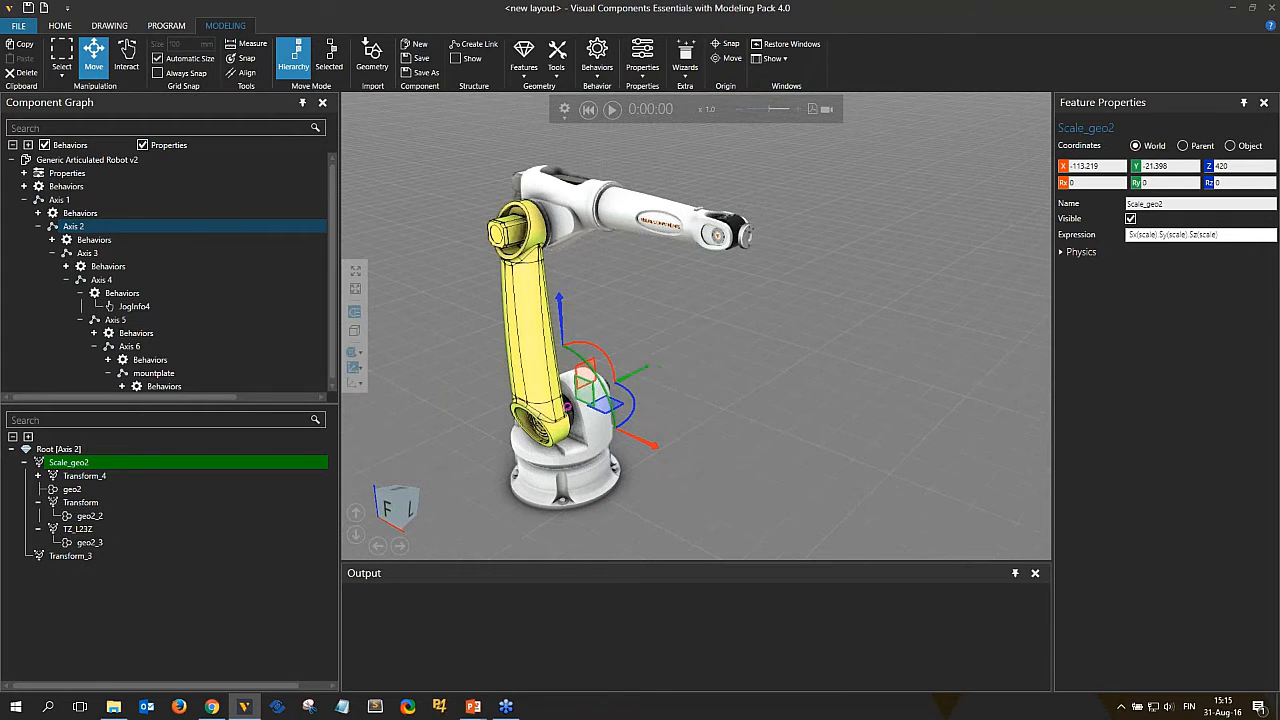
{"action": "left_click", "coordinate": [1182, 146]}
{"action": "left_click", "coordinate": [1136, 167]}
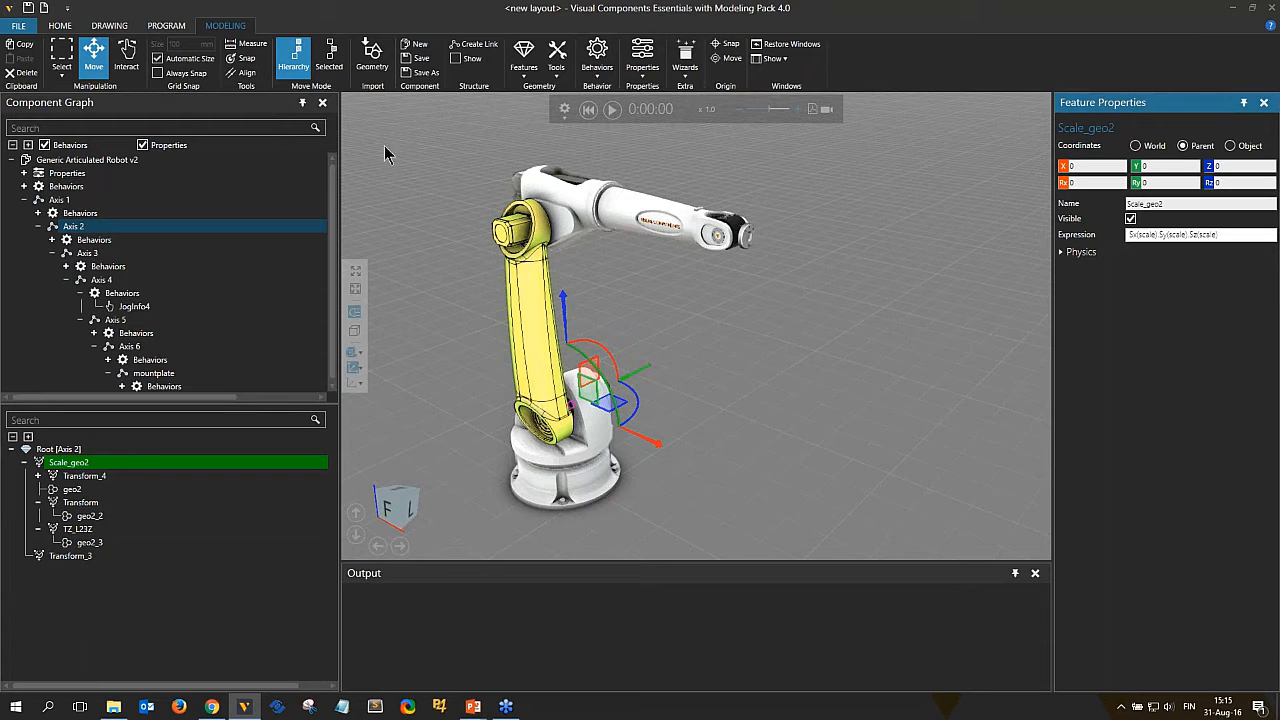
{"action": "left_click", "coordinate": [330, 62]}
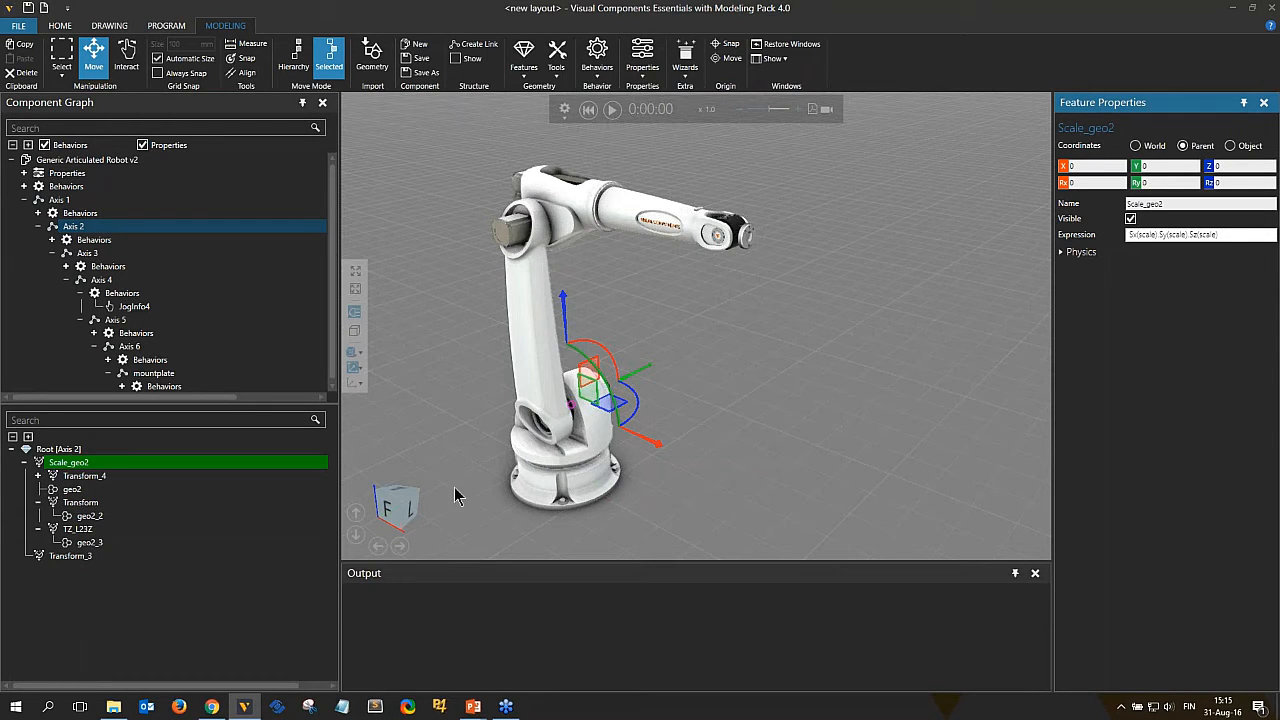
{"action": "left_click", "coordinate": [78, 491]}
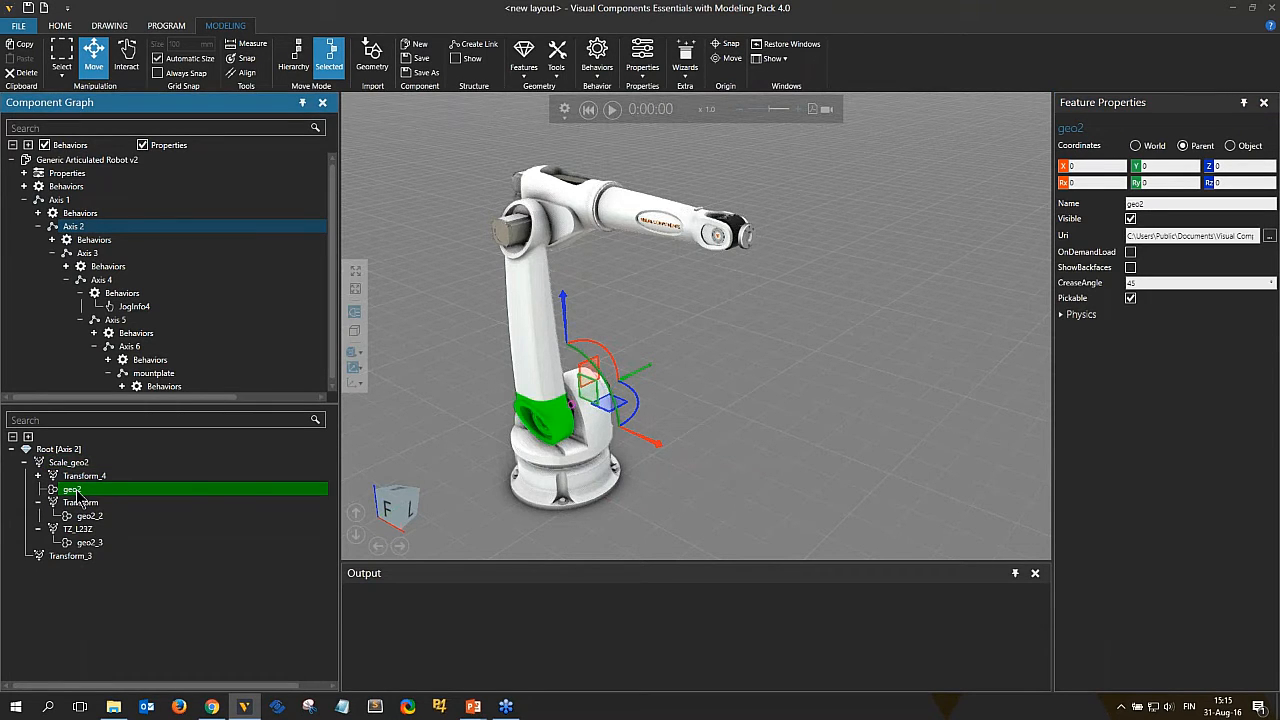
{"action": "left_click", "coordinate": [66, 463], "text": "ctrl"}
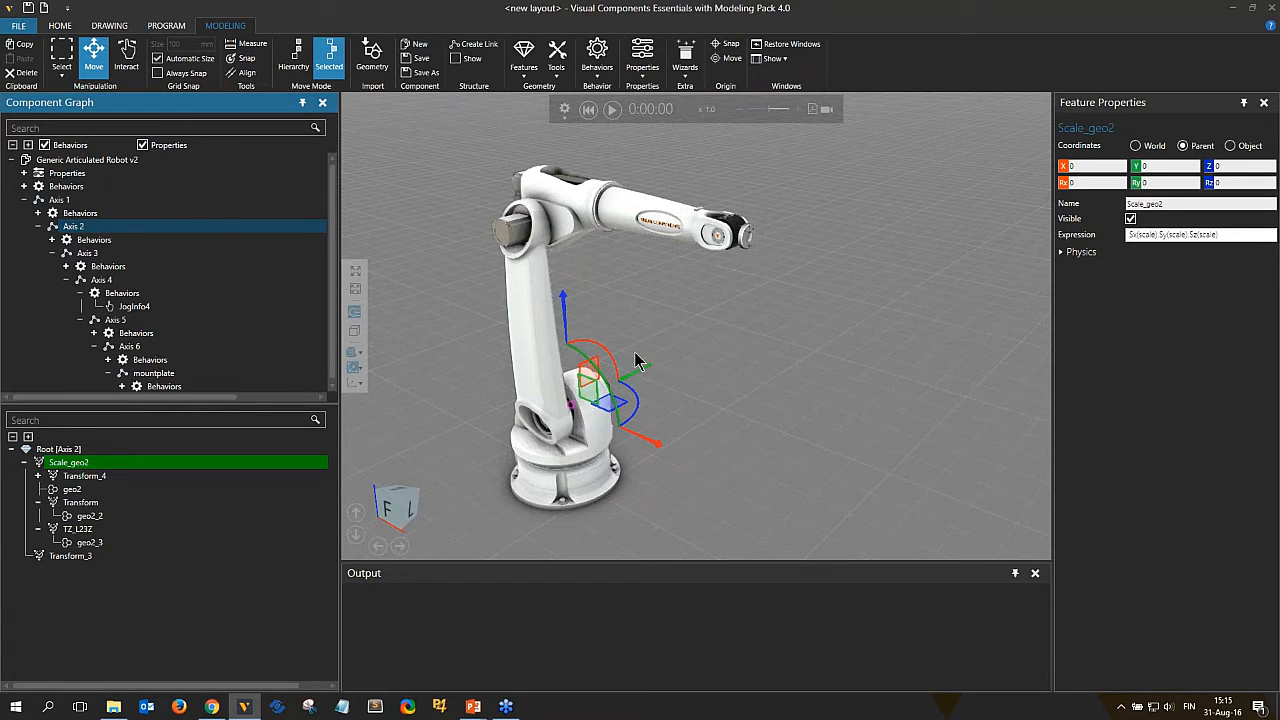
{"action": "left_click_drag", "start_coordinate": [648, 370], "coordinate": [620, 398]}
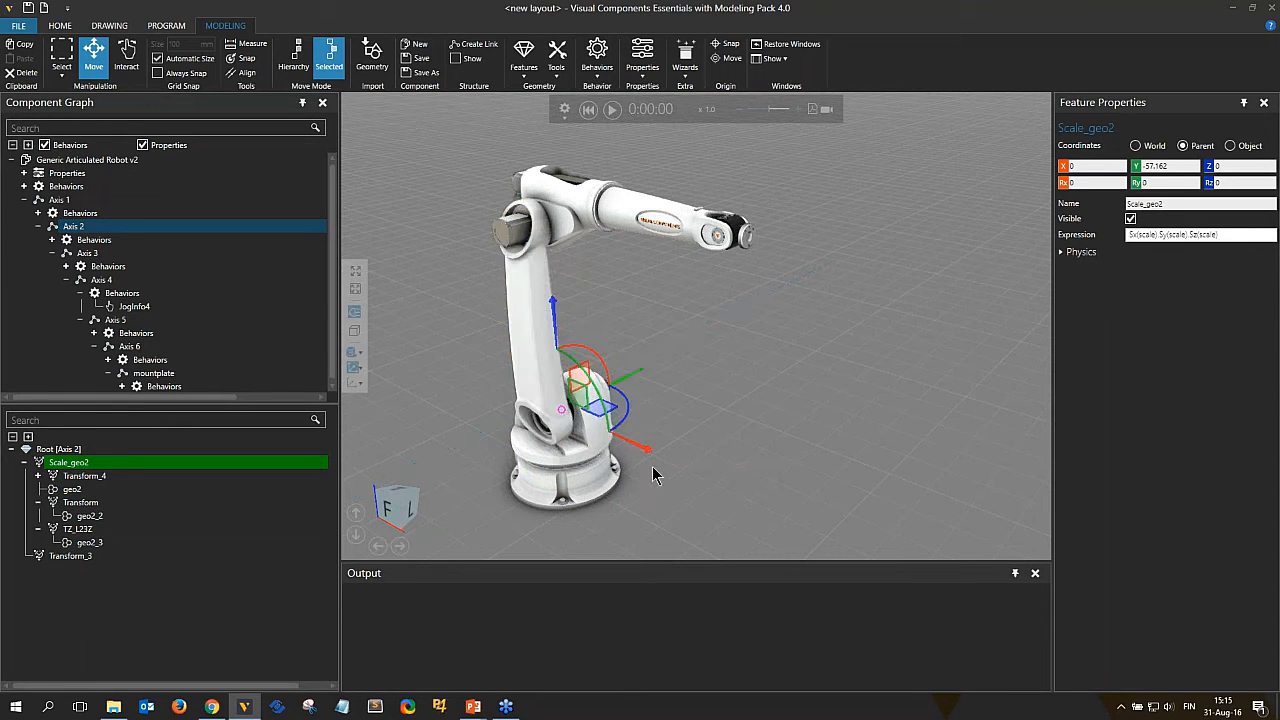
Move the Scale_geo2 frame up along Z to about 840 mm in Selected move mode.
{"action": "left_click", "coordinate": [299, 60]}
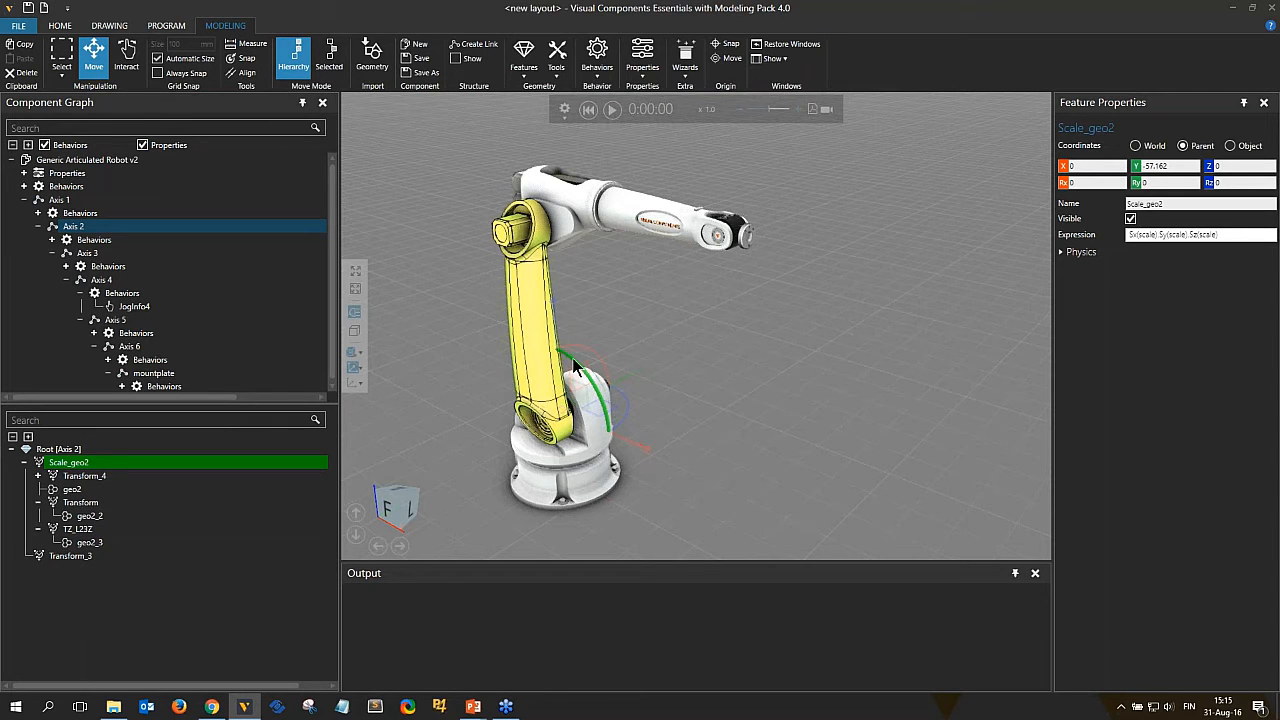
{"action": "left_click_drag", "start_coordinate": [575, 368], "coordinate": [578, 338]}
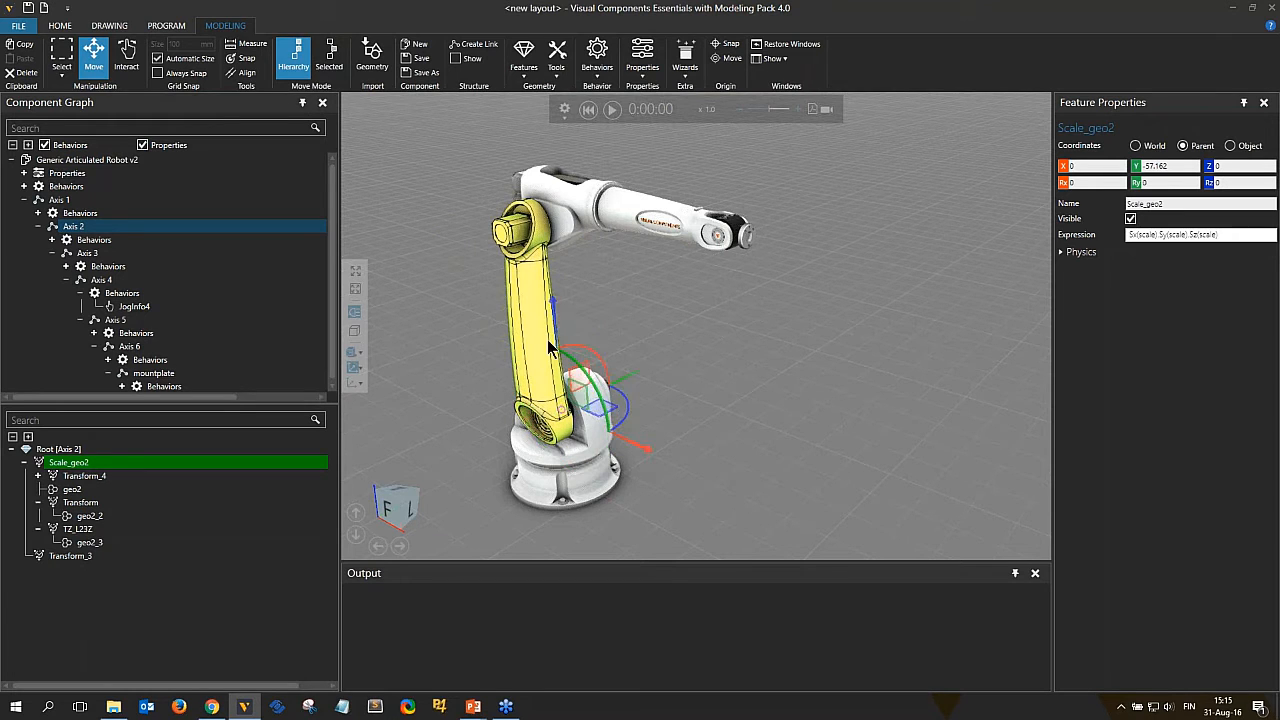
{"action": "left_click", "coordinate": [330, 58]}
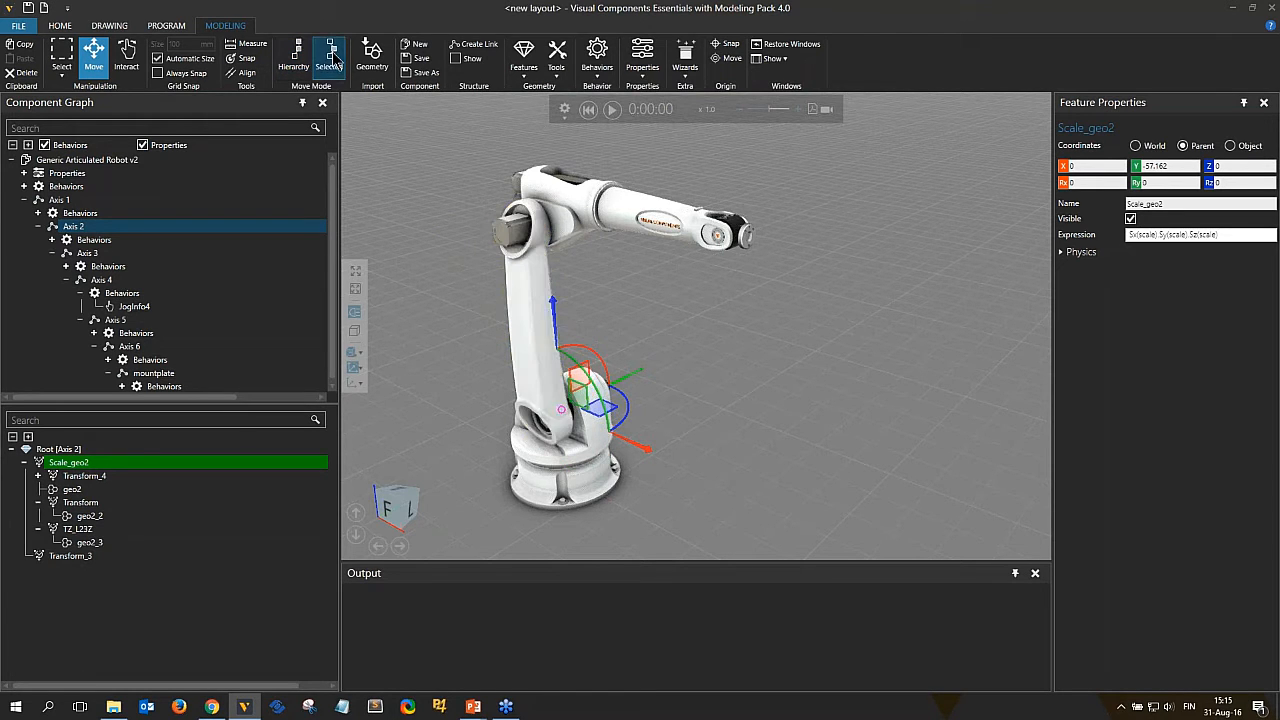
{"action": "left_click_drag", "start_coordinate": [553, 305], "coordinate": [525, 92]}
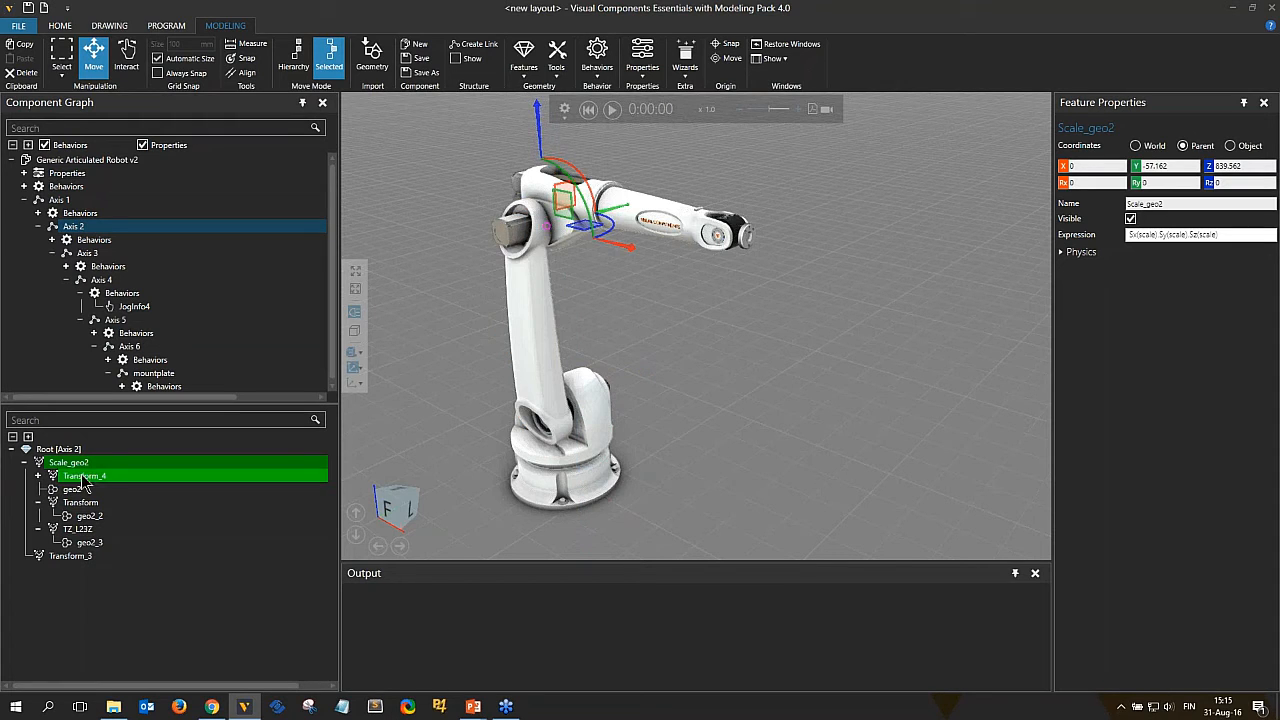
Compare Hierarchy and Selected move modes on Scale_geo2 and on the Axis 1 link.
{"action": "left_click", "coordinate": [293, 58]}
{"action": "mouse_move", "coordinate": [587, 207]}
{"action": "left_mouse_down"}
{"action": "mouse_move", "coordinate": [593, 247]}
{"action": "mouse_move", "coordinate": [596, 214]}
{"action": "mouse_move", "coordinate": [611, 205]}
{"action": "mouse_move", "coordinate": [600, 208]}
{"action": "left_mouse_up"}
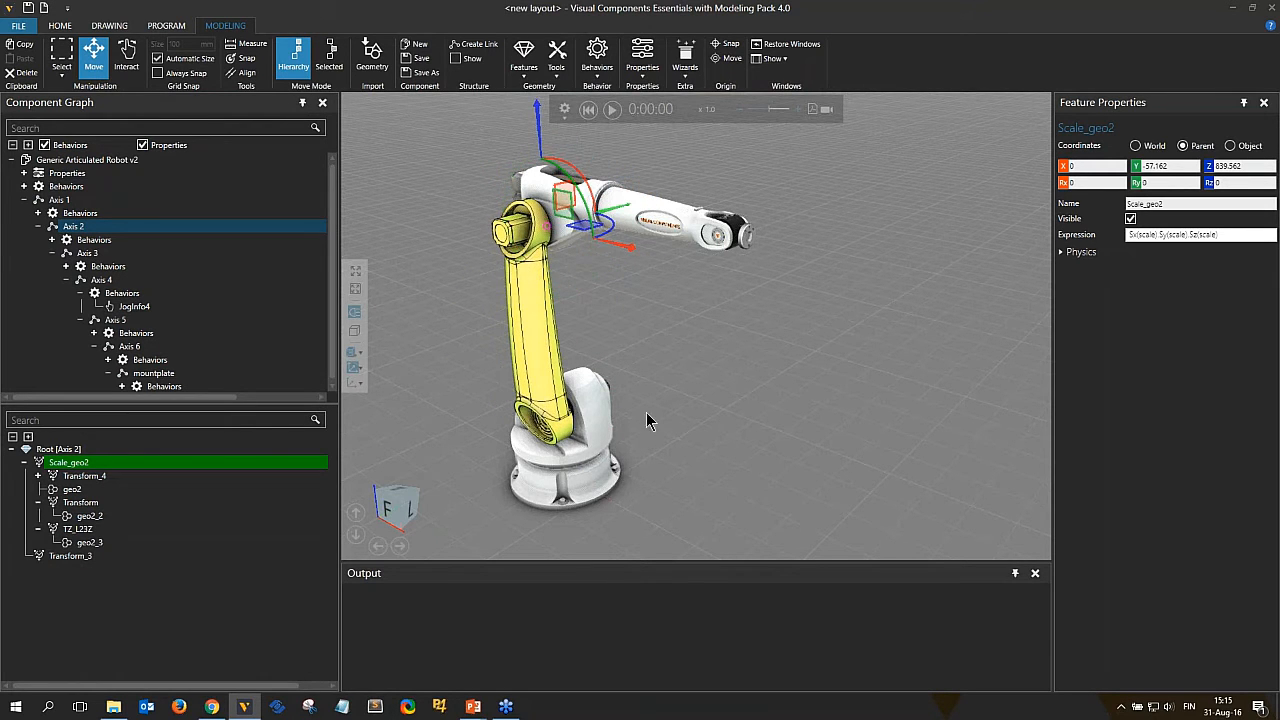
{"action": "left_click", "coordinate": [342, 61]}
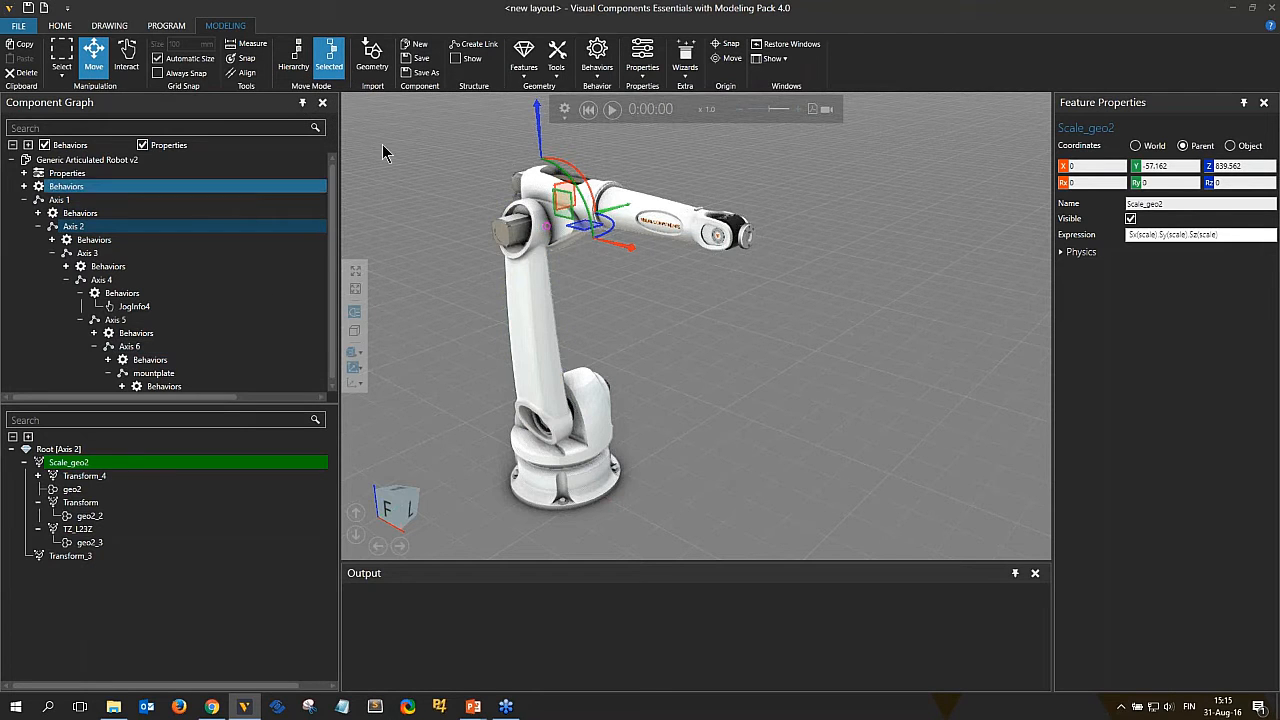
{"action": "left_click", "coordinate": [60, 200]}
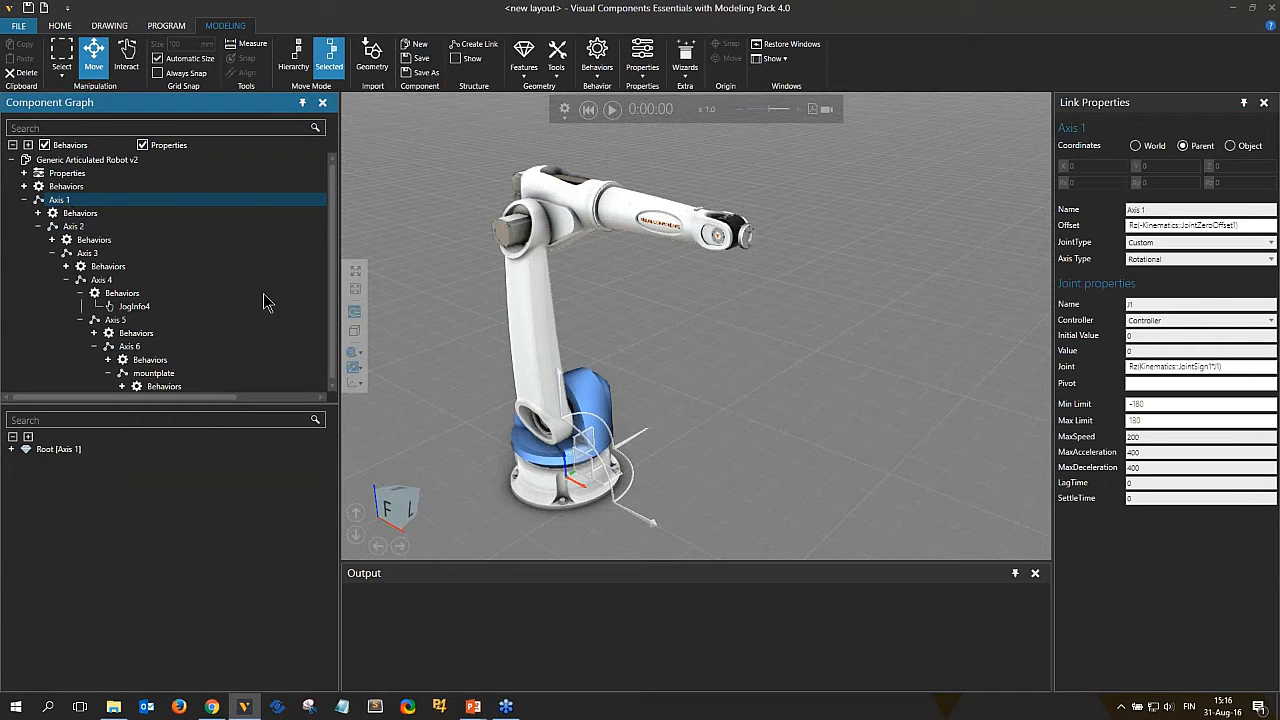
{"action": "left_click", "coordinate": [293, 60]}
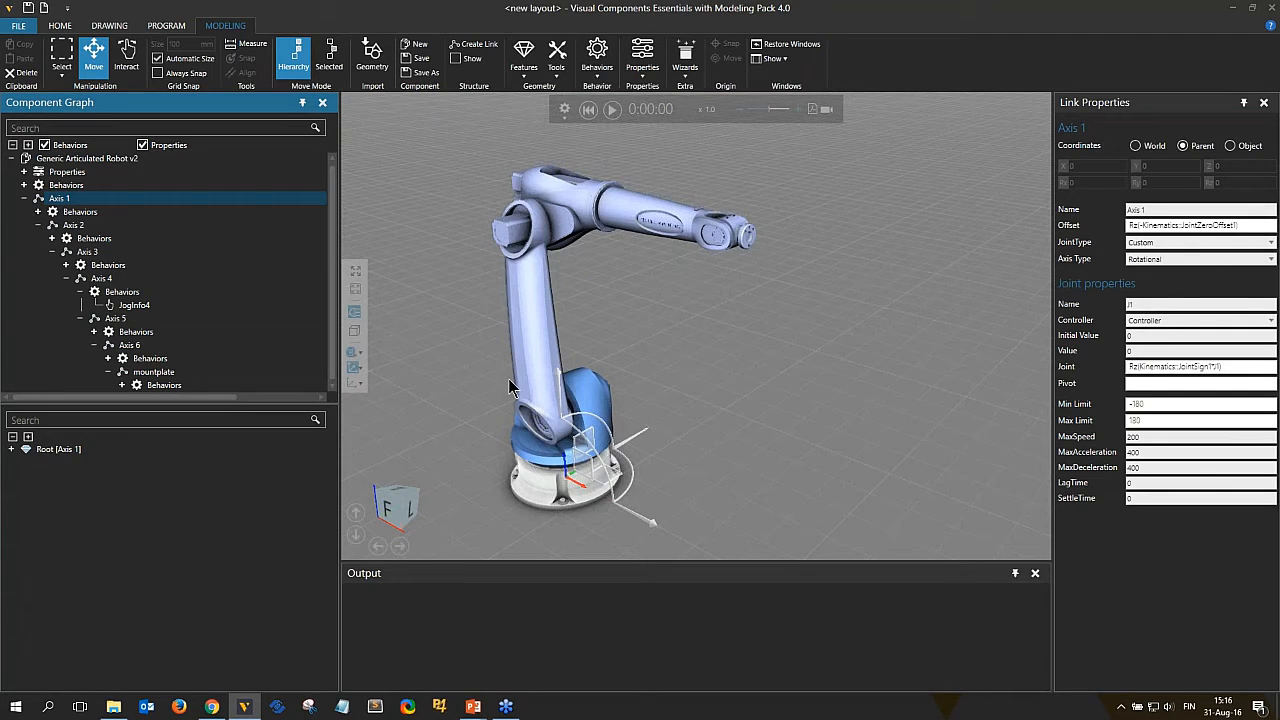
{"action": "left_click", "coordinate": [330, 60]}
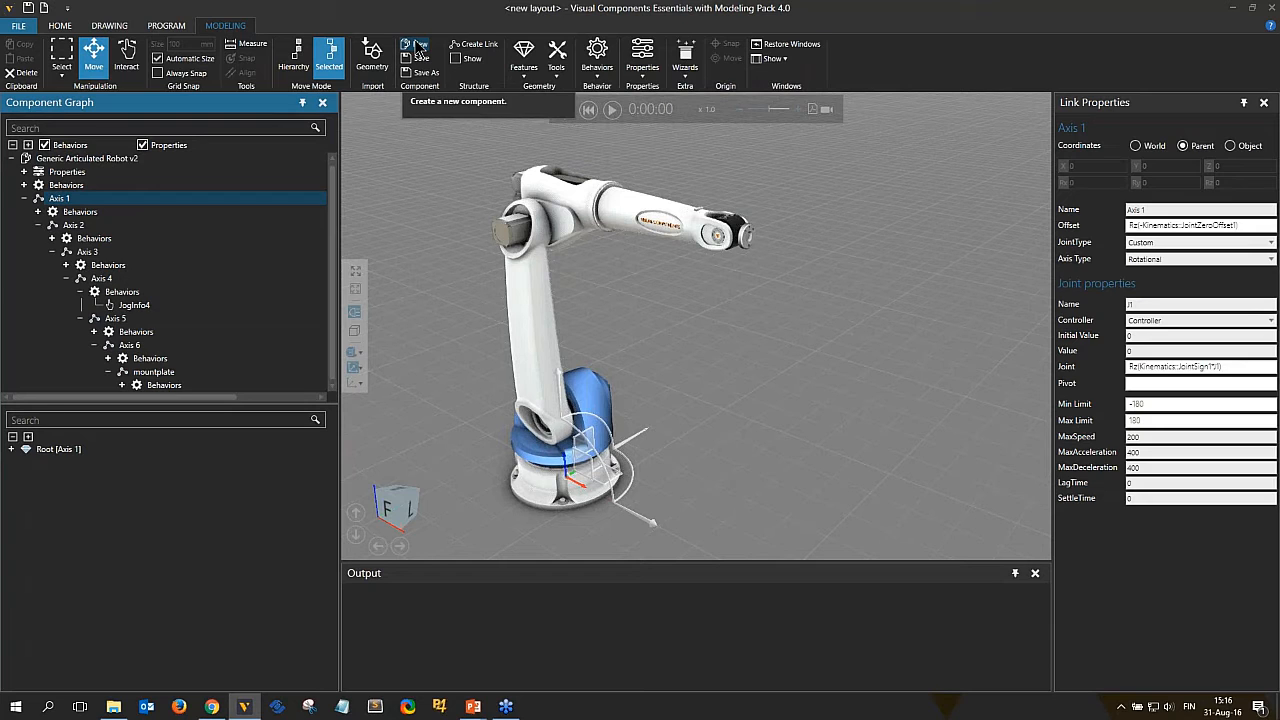
Create a new empty component, drag it aside, and delete it again.
{"action": "left_click", "coordinate": [419, 47]}
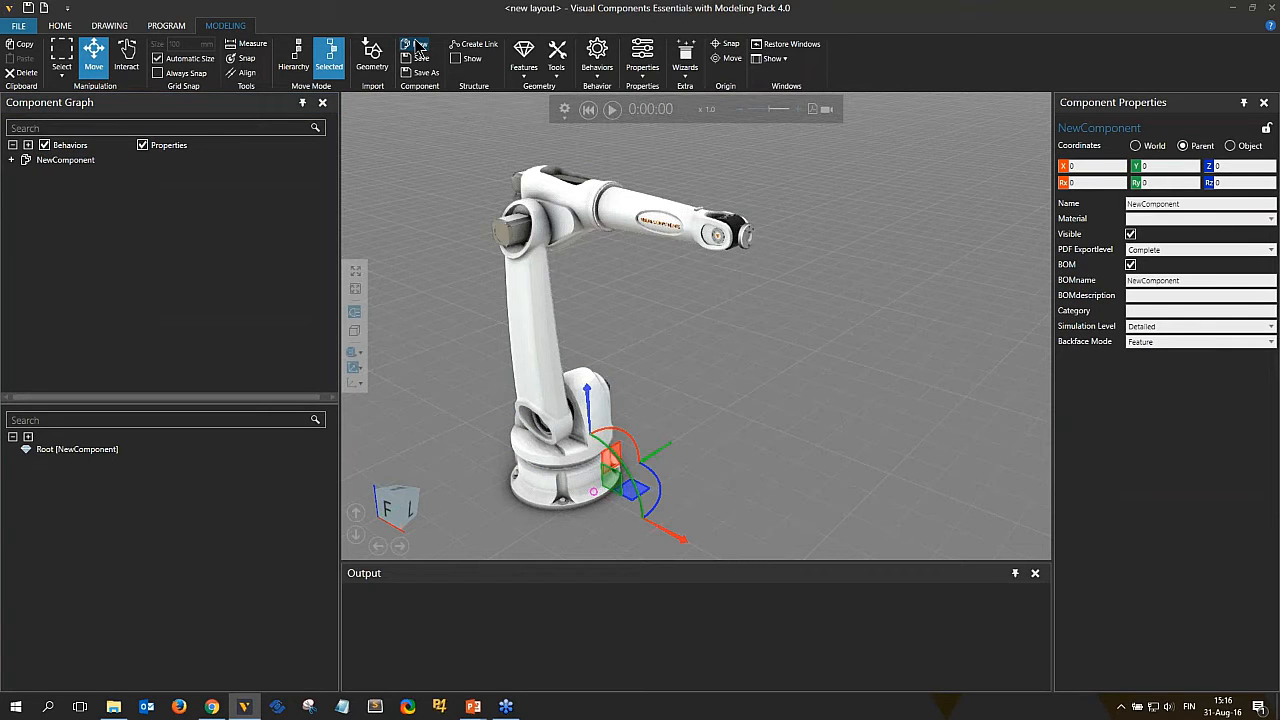
{"action": "left_click_drag", "start_coordinate": [634, 489], "coordinate": [772, 410]}
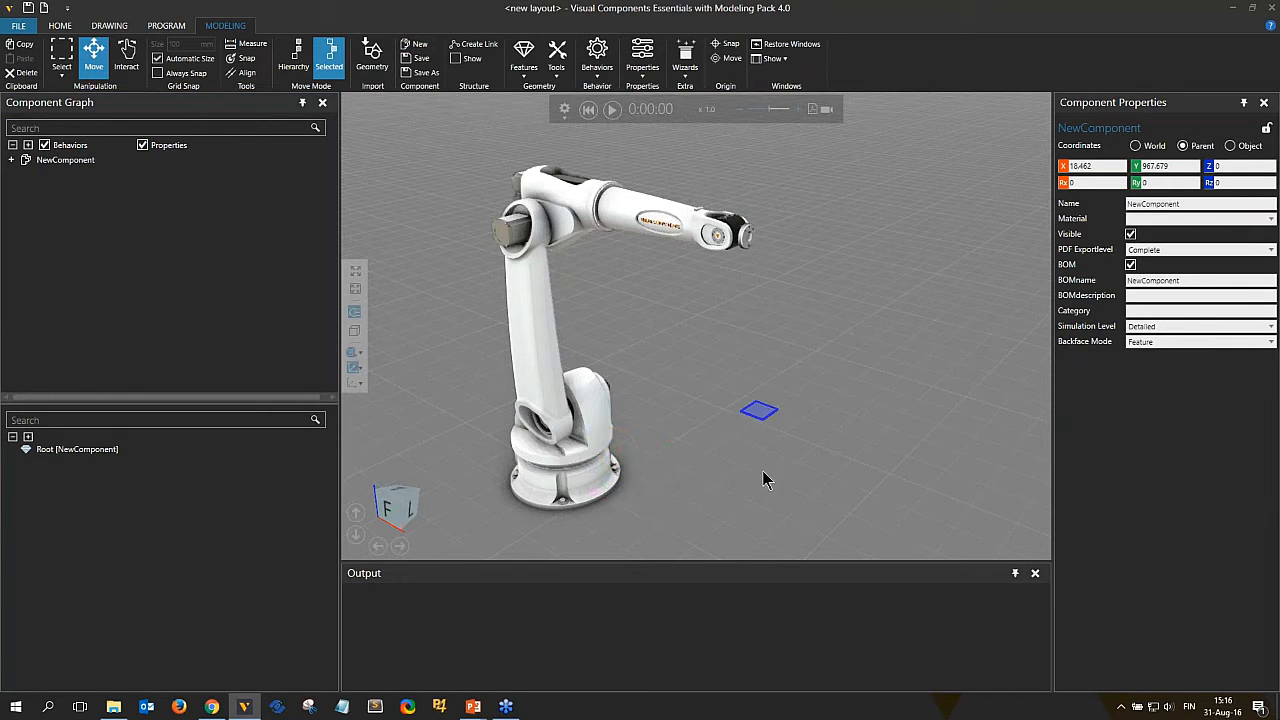
{"action": "right_click", "coordinate": [814, 271]}
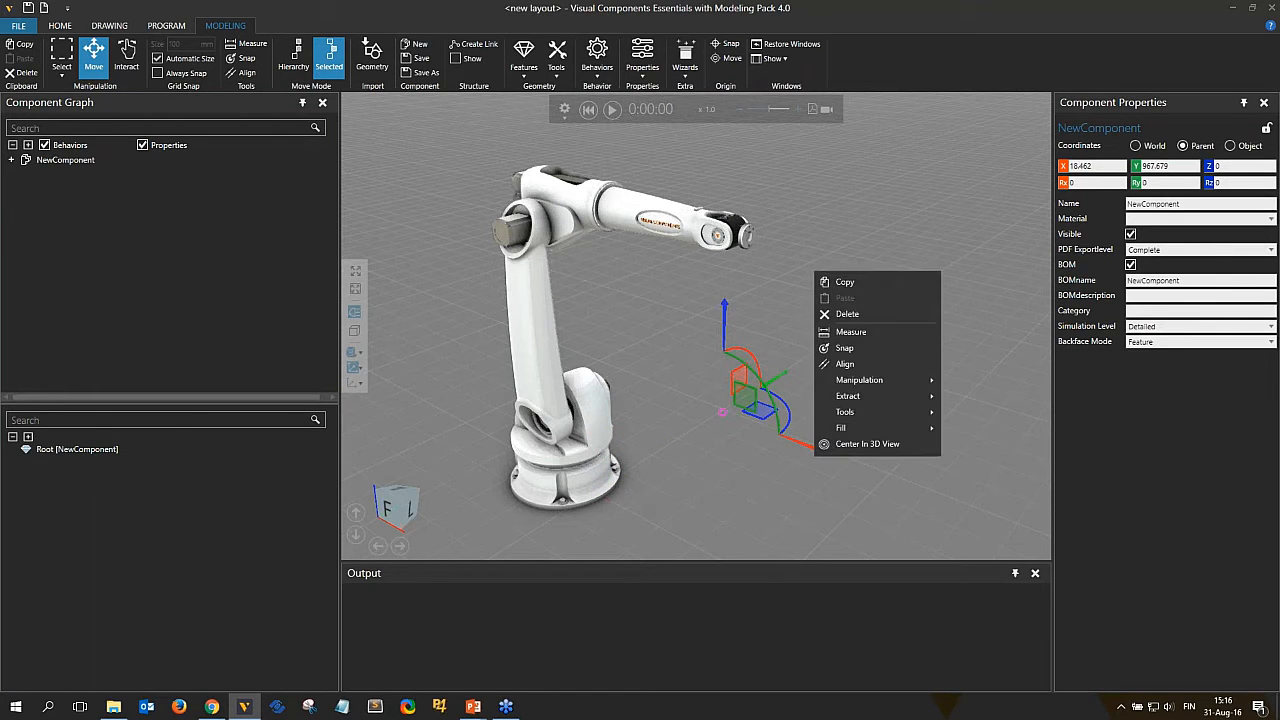
{"action": "left_click", "coordinate": [865, 314]}
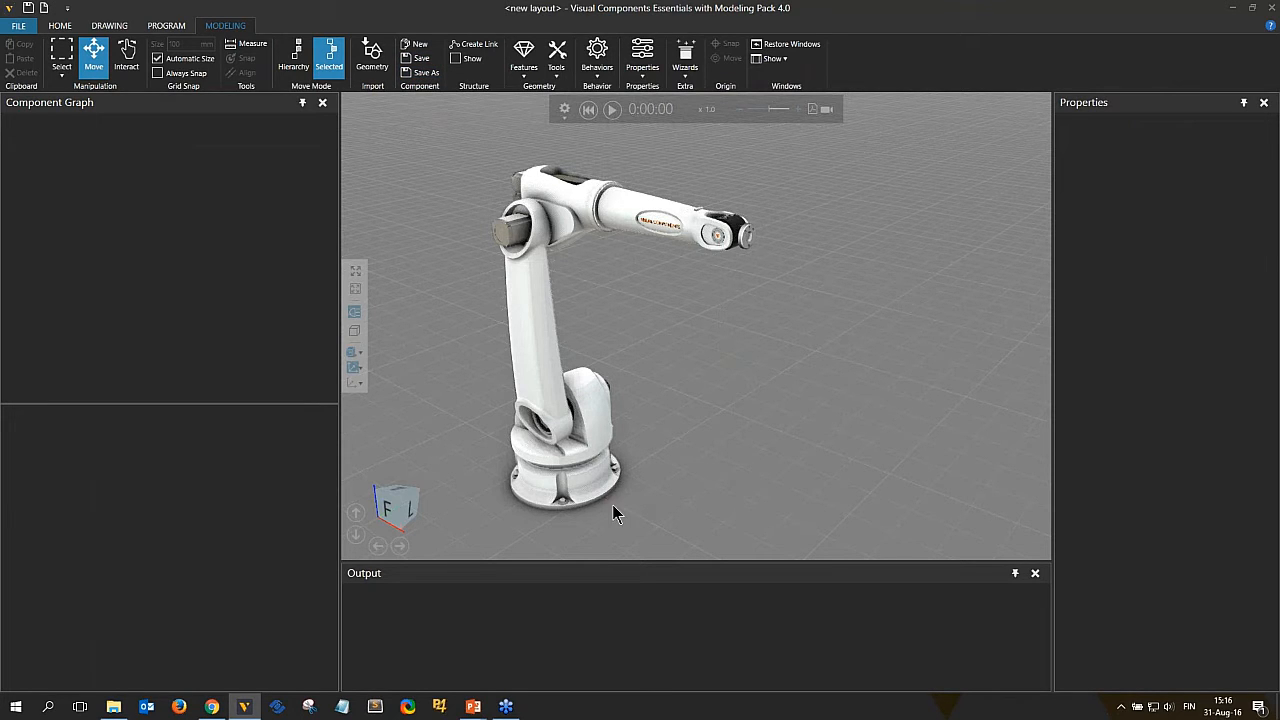
{"action": "left_click", "coordinate": [524, 66]}
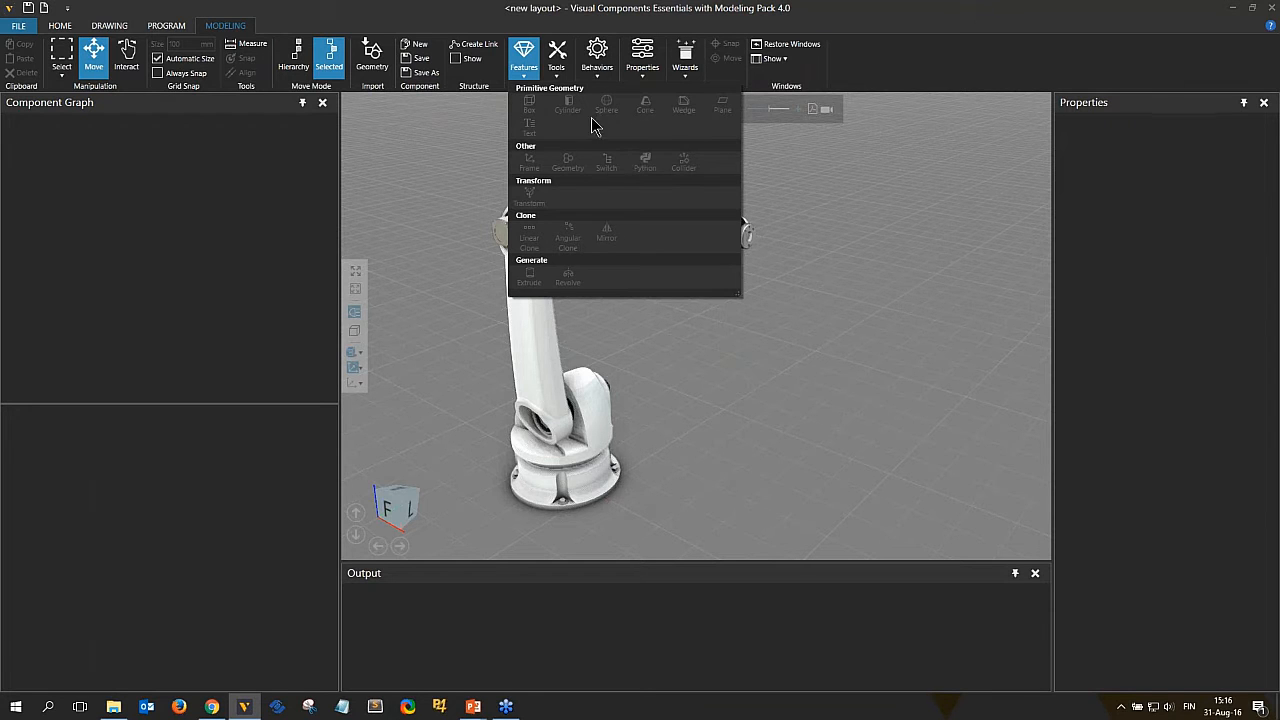
{"action": "left_click", "coordinate": [597, 58]}
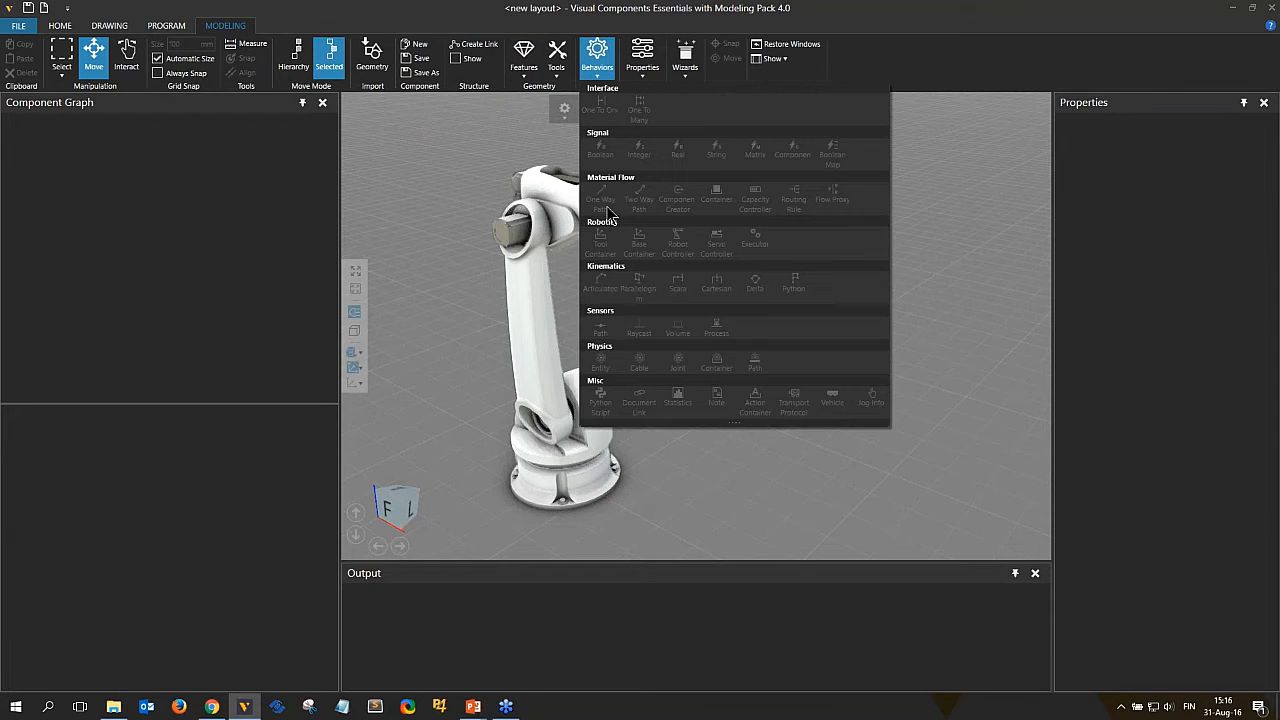
{"action": "left_click", "coordinate": [640, 55]}
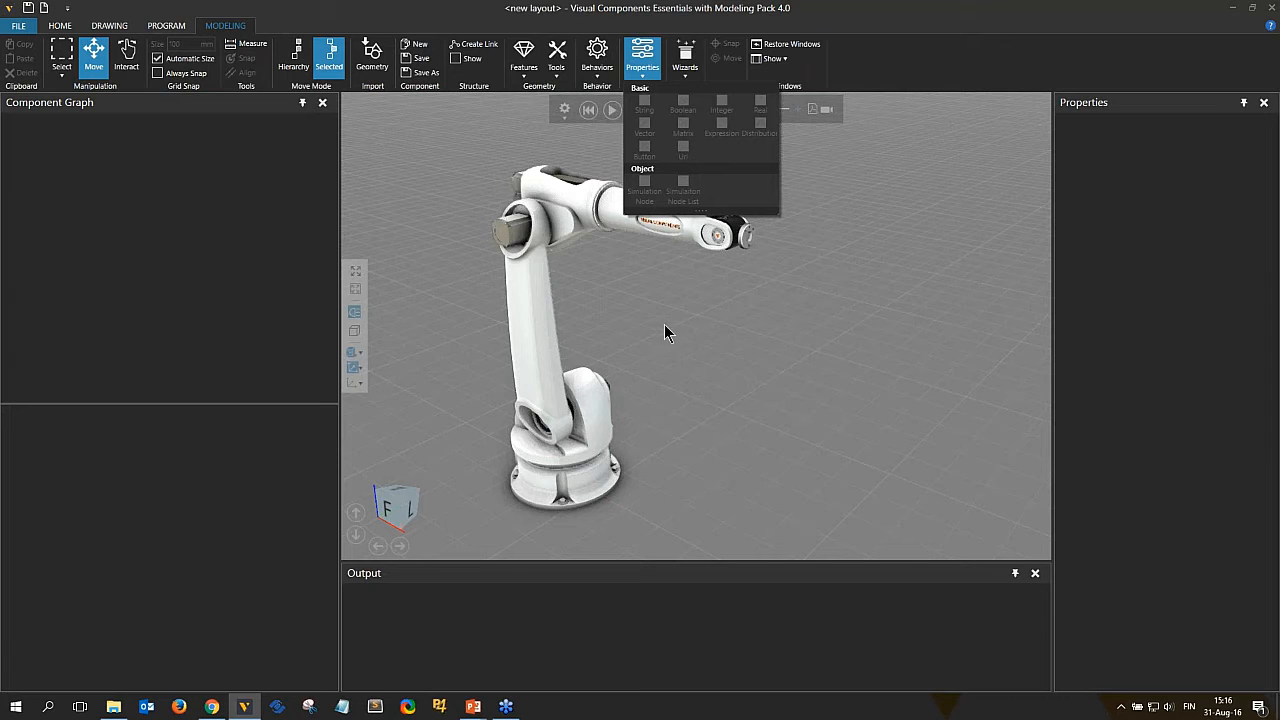
{"action": "left_click", "coordinate": [686, 62]}
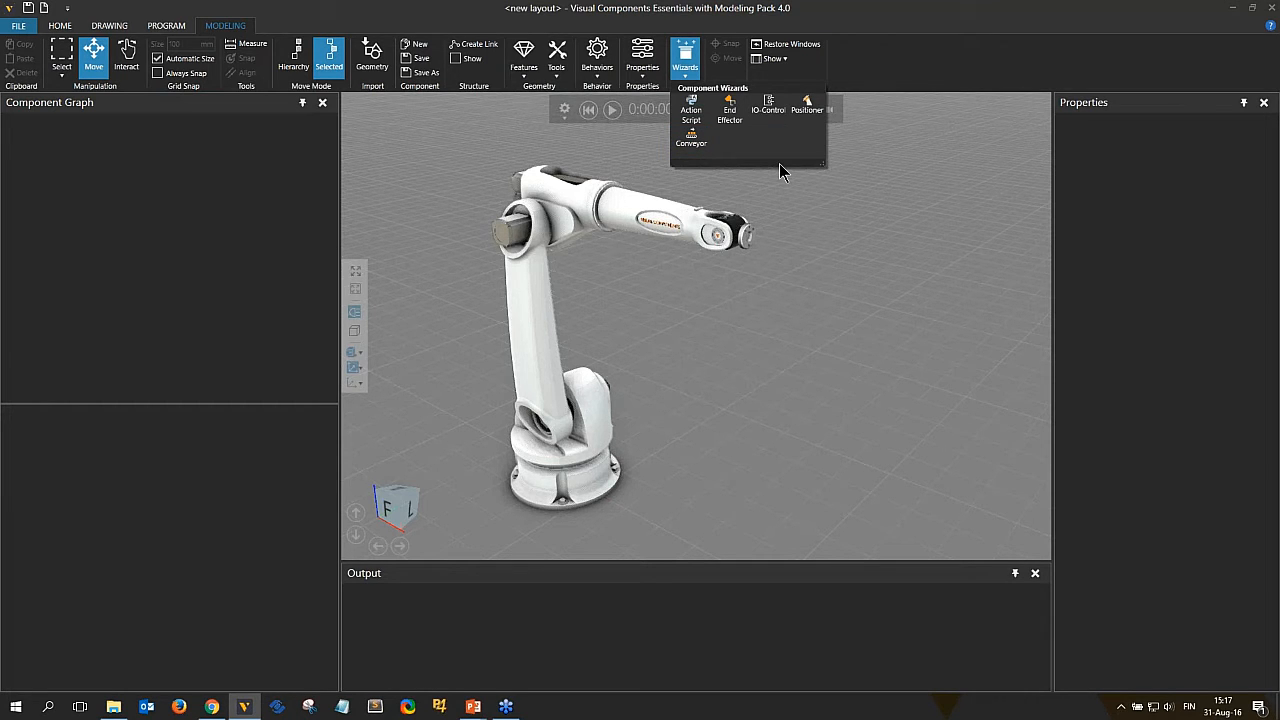
{"action": "left_click", "coordinate": [895, 46]}
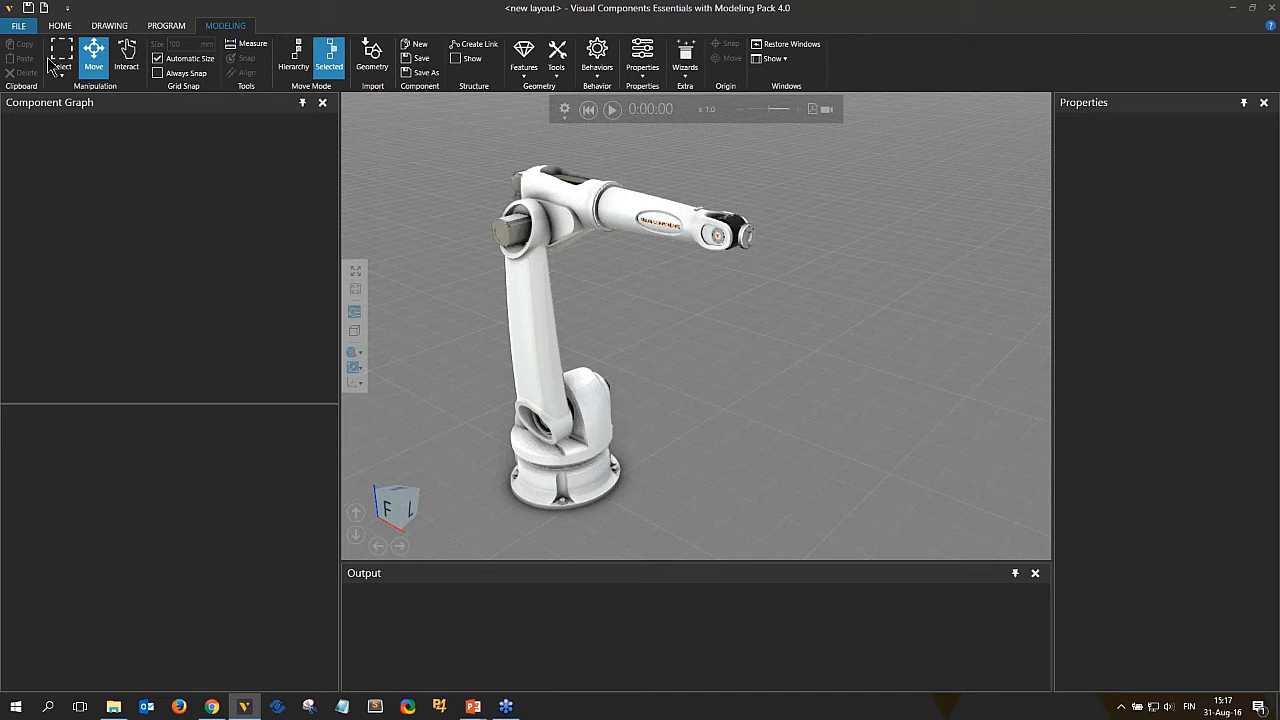
Start a new empty layout without saving the current one.
{"action": "left_click", "coordinate": [44, 8]}
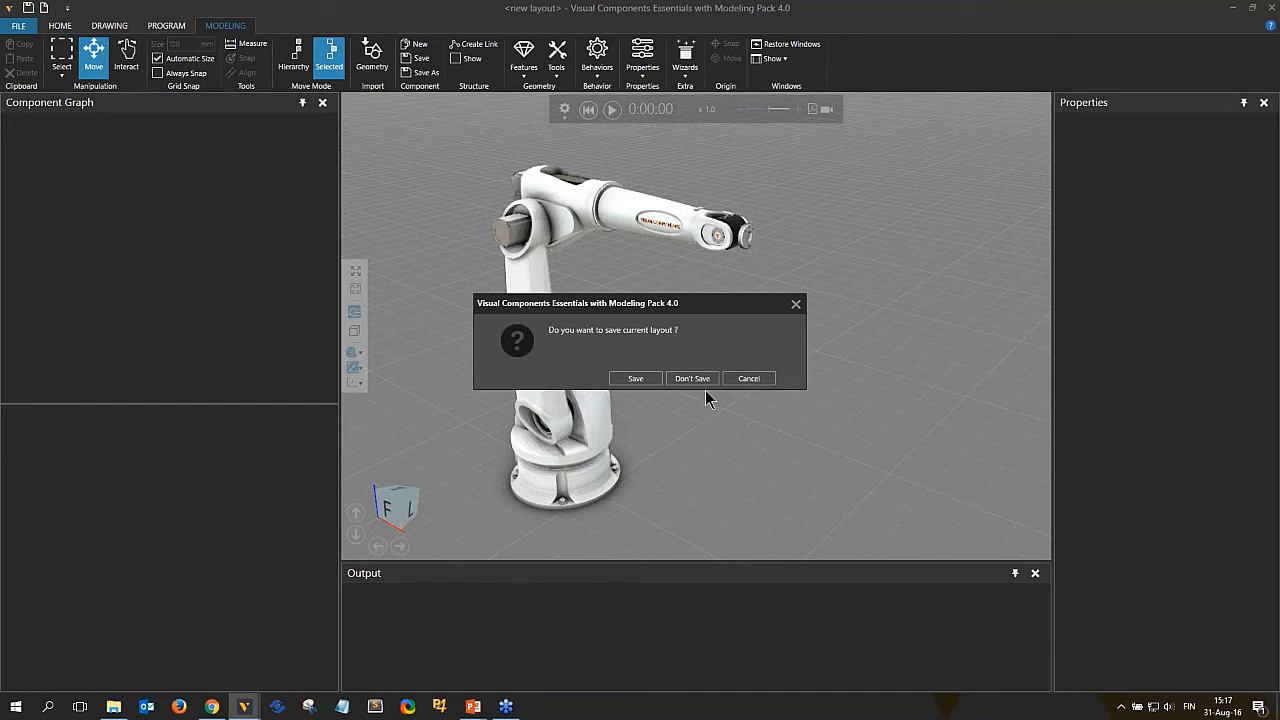
{"action": "left_click", "coordinate": [692, 378]}
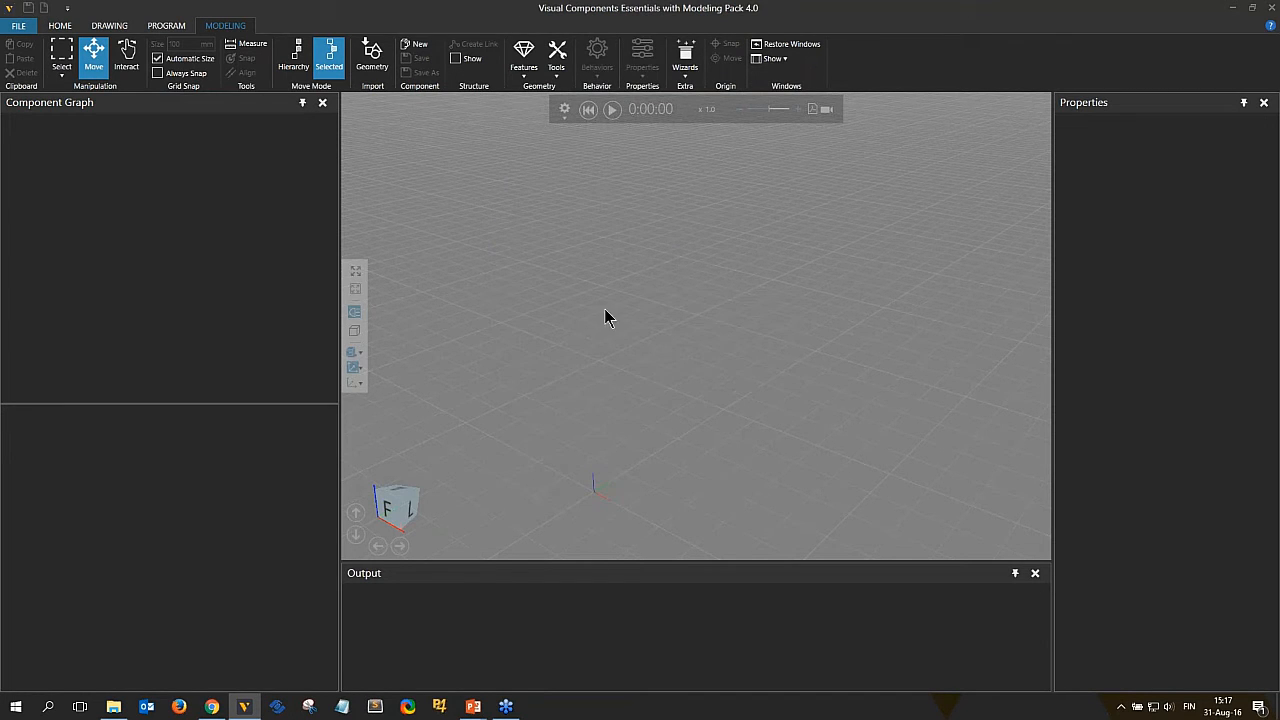
Create a new component and add a Cylinder feature to its root.
{"action": "right_click_drag", "start_coordinate": [671, 424], "coordinate": [734, 360]}
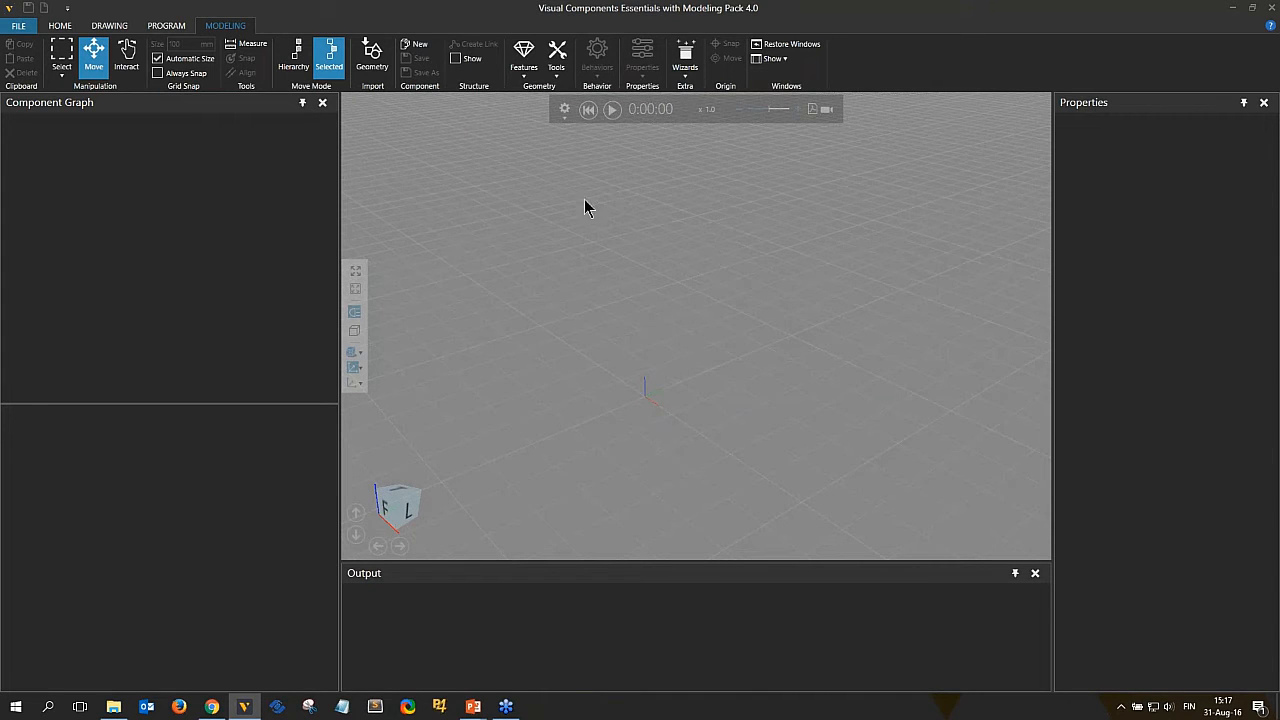
{"action": "left_click", "coordinate": [418, 50]}
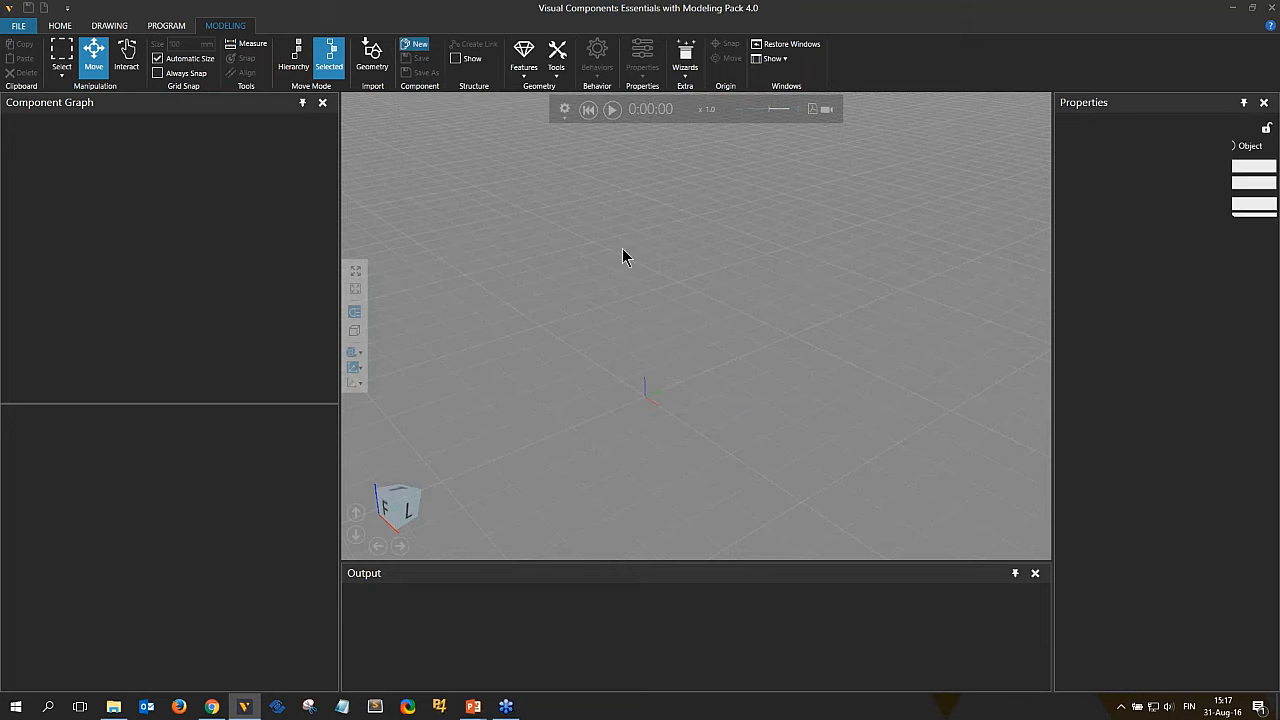
{"action": "left_click", "coordinate": [528, 70]}
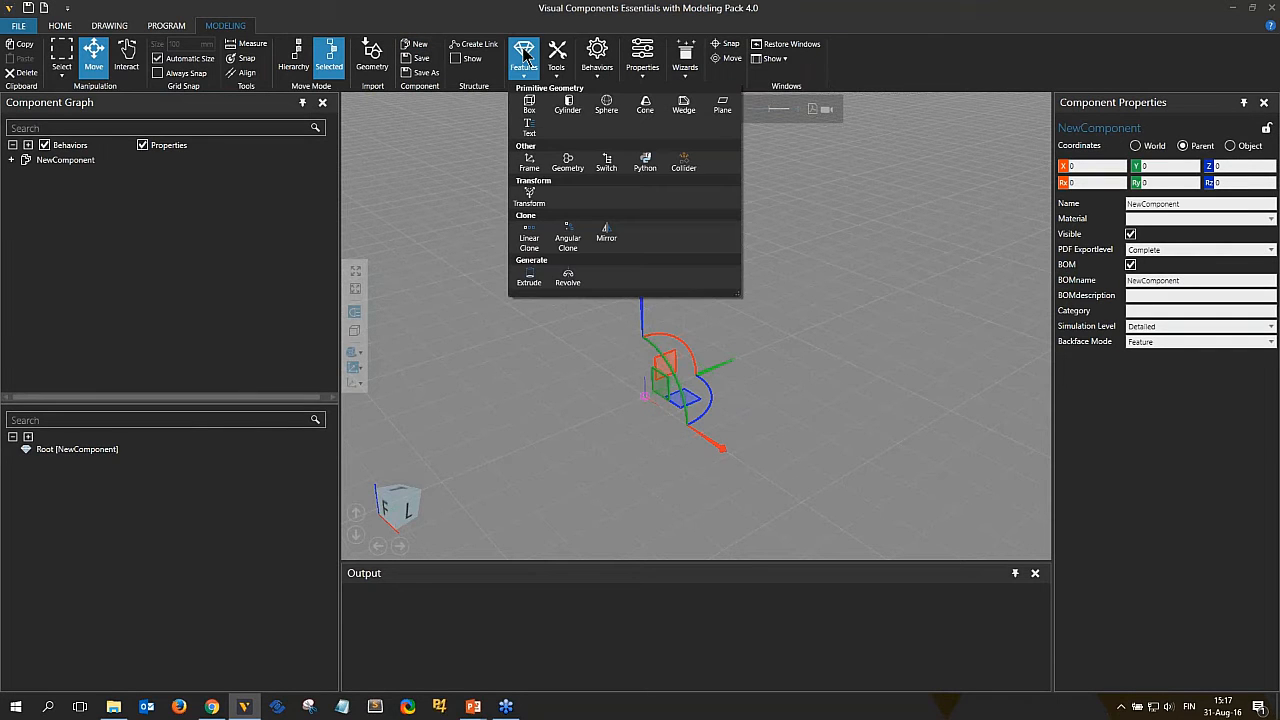
{"action": "left_click", "coordinate": [567, 108]}
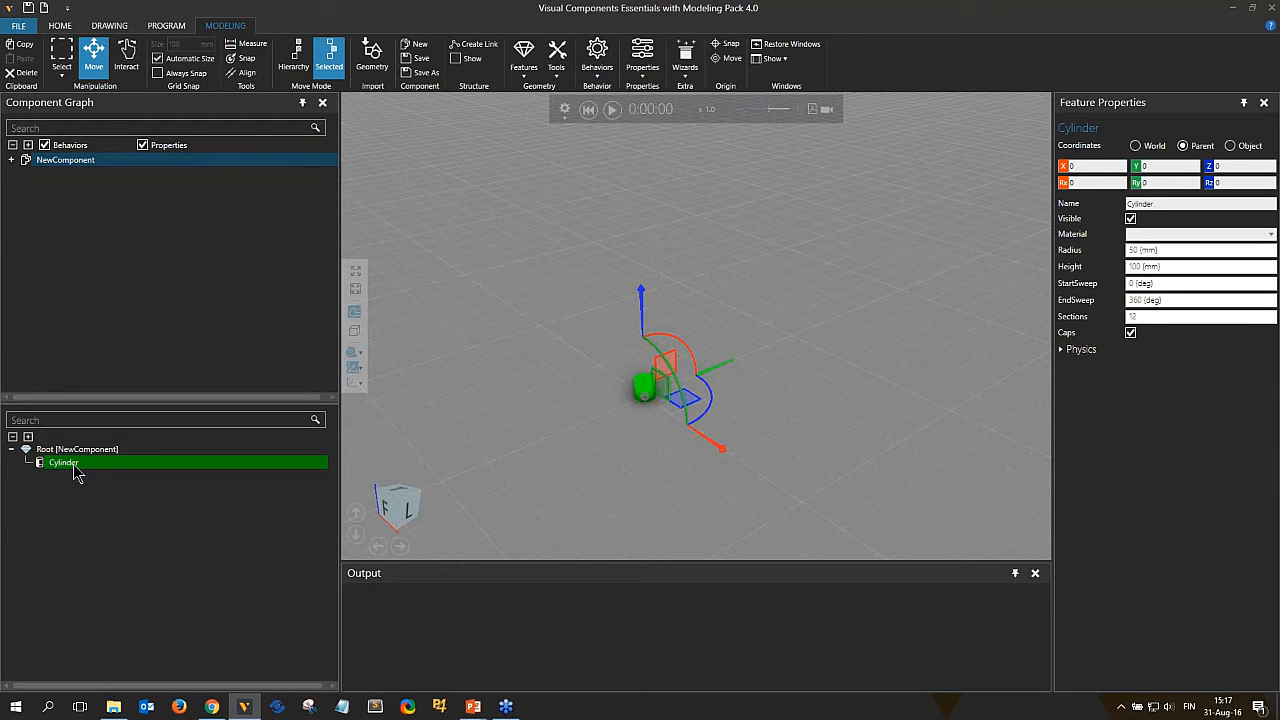
Expand the new component's node in the graph and set the Cylinder feature's height to 500 mm.
{"action": "left_click", "coordinate": [11, 160]}
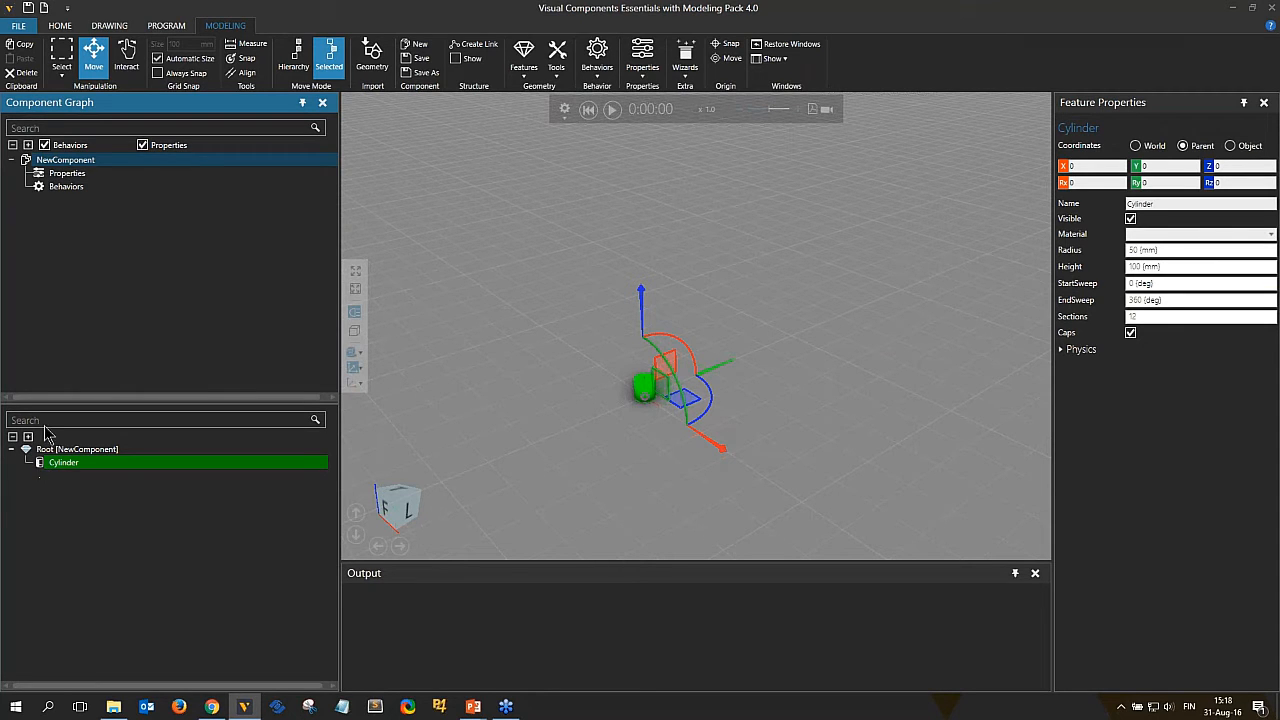
{"action": "left_click", "coordinate": [66, 161]}
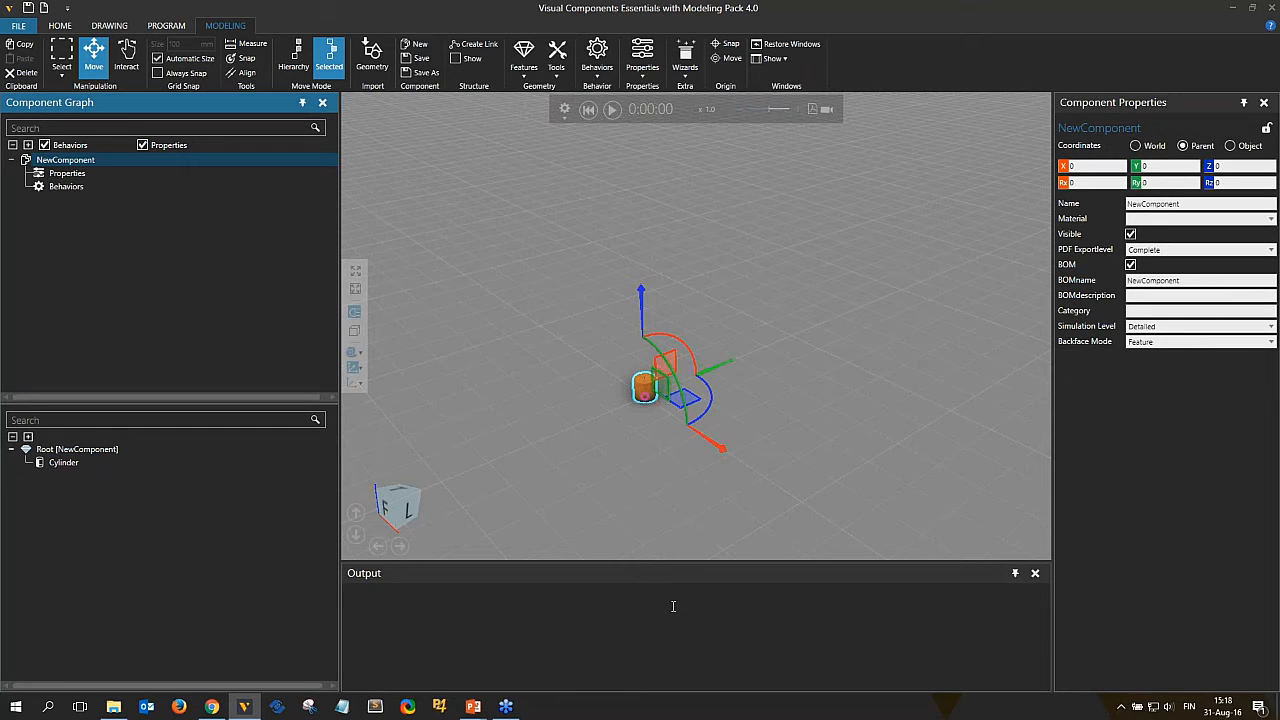
{"action": "left_click", "coordinate": [640, 384]}
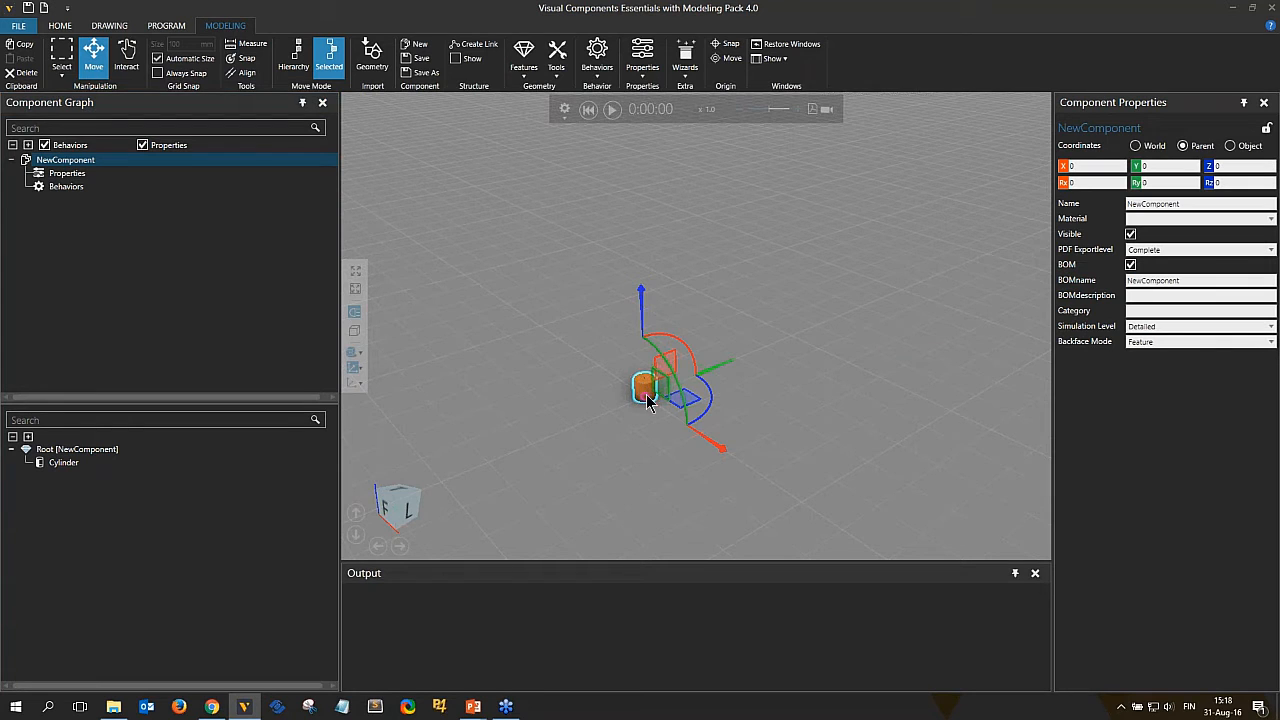
{"action": "scroll", "coordinate": [643, 390], "scroll_direction": "up", "scroll_amount": 3}
{"action": "left_click", "coordinate": [630, 378]}
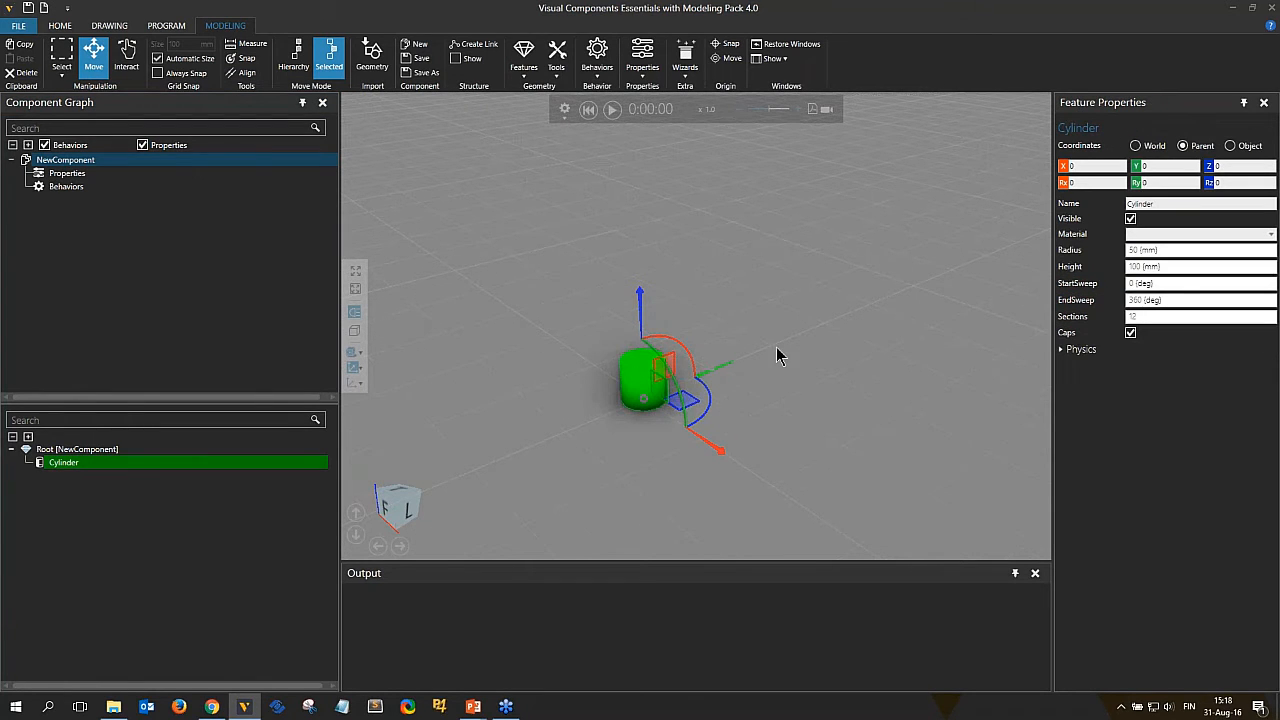
{"action": "left_click_drag", "start_coordinate": [1191, 267], "coordinate": [1127, 267]}
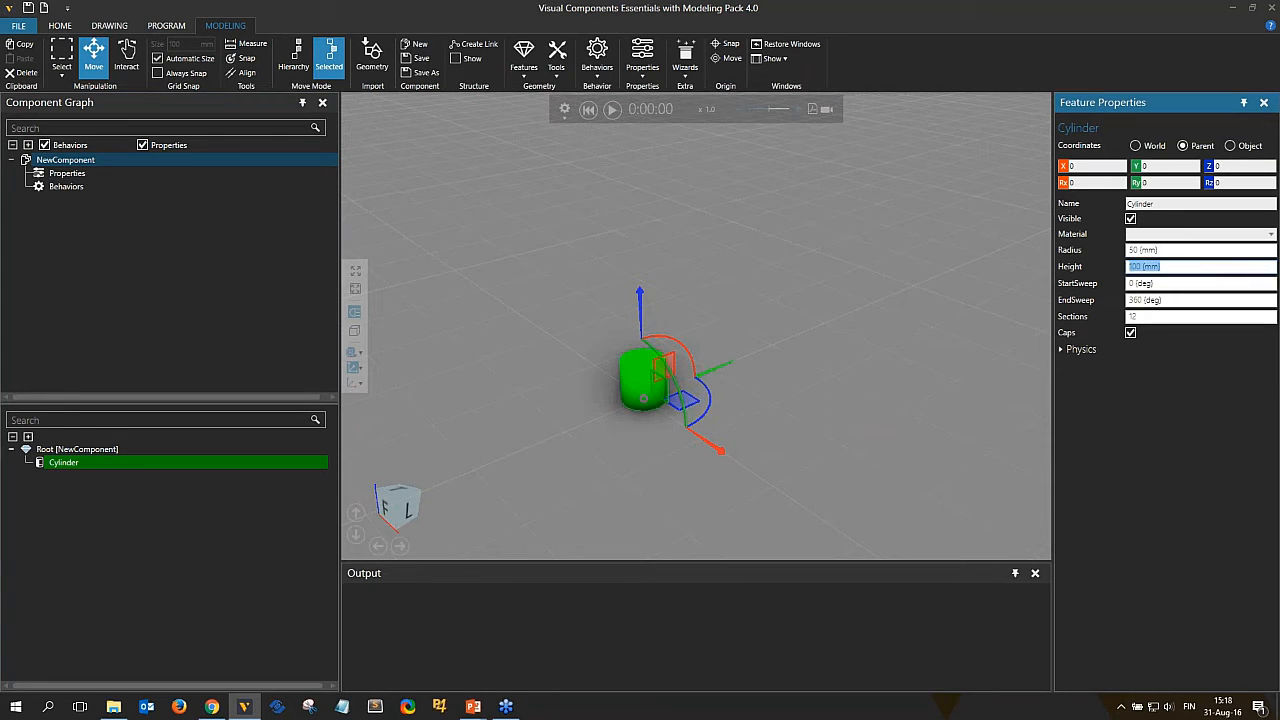
{"action": "type", "text": "500"}
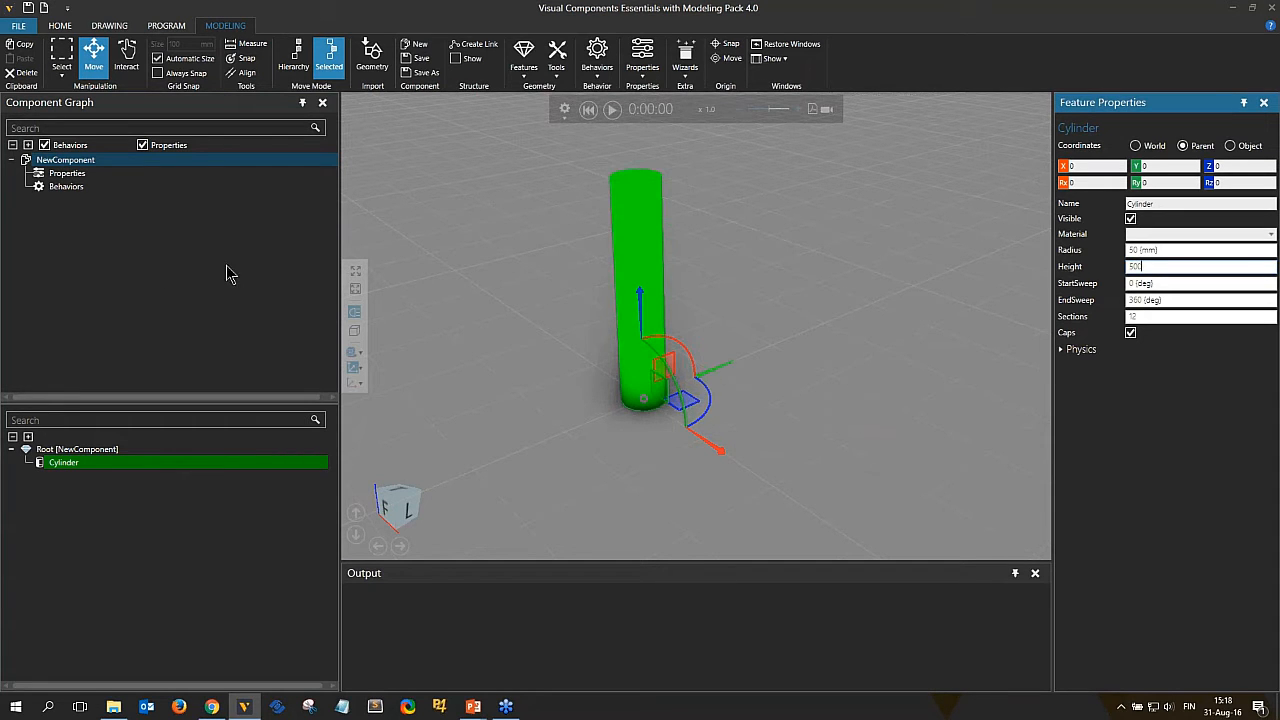
Create a new link and move its frame up to the top of the cylinder at Z 500 mm.
{"action": "left_click", "coordinate": [476, 47]}
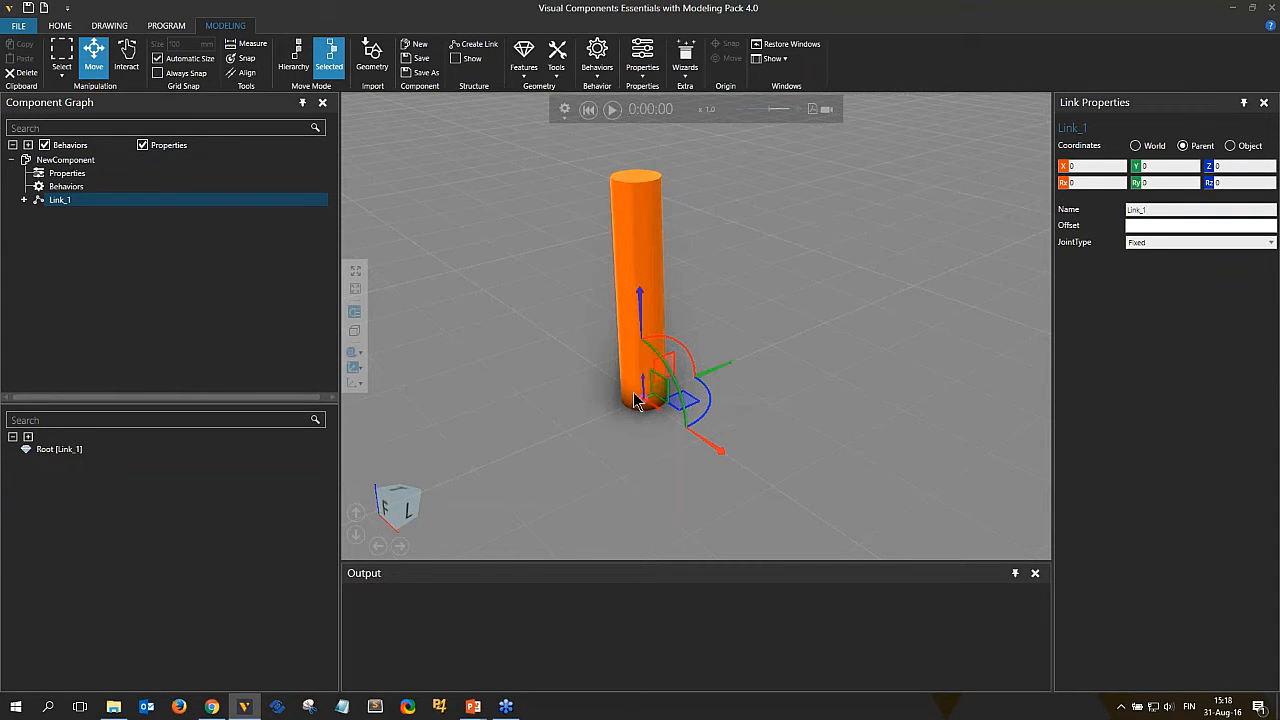
{"action": "left_click_drag", "start_coordinate": [643, 396], "coordinate": [635, 176]}
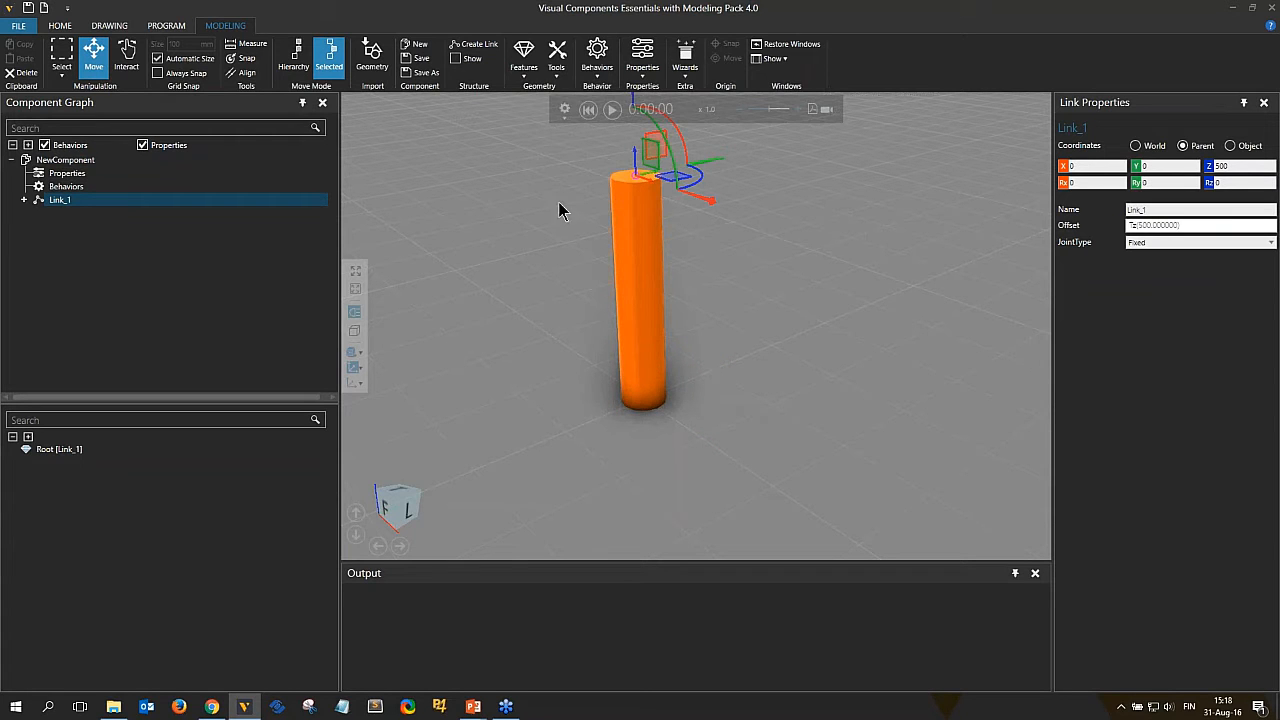
Add a Box feature to the new link and set the block's length to 500 mm.
{"action": "left_click", "coordinate": [524, 58]}
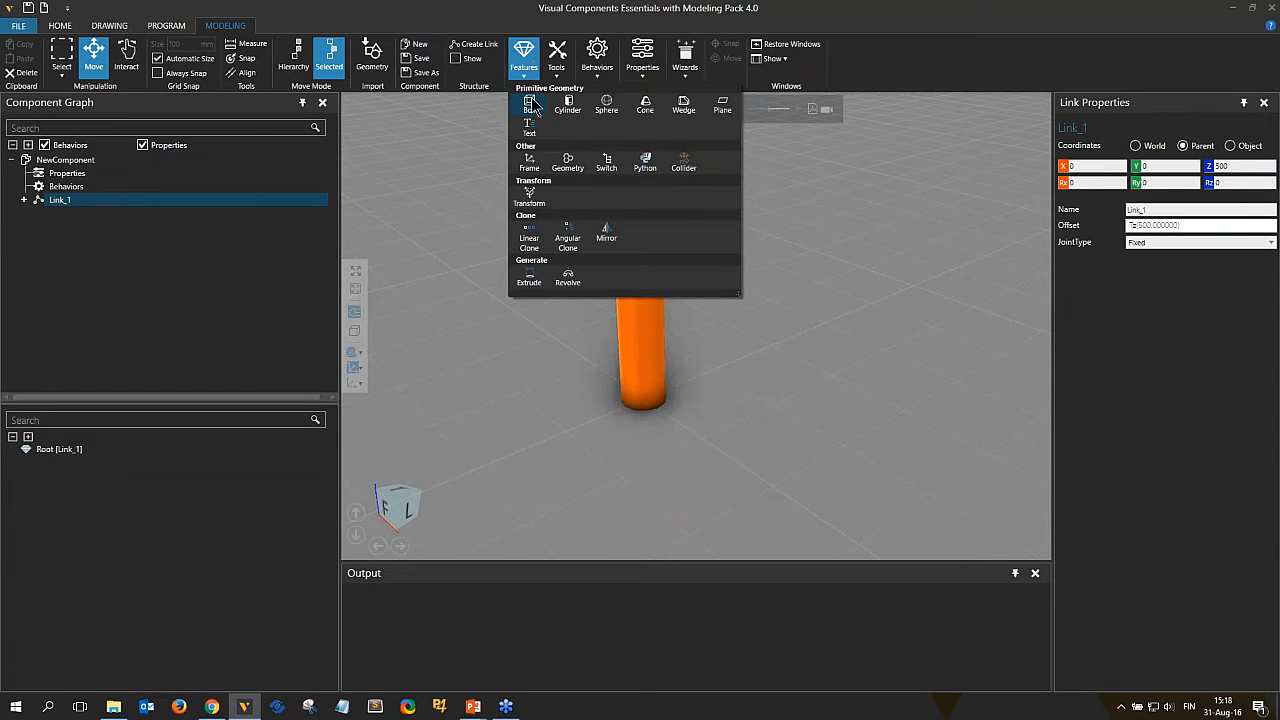
{"action": "left_click", "coordinate": [531, 105]}
{"action": "right_click_drag", "start_coordinate": [938, 289], "coordinate": [1100, 305]}
{"action": "left_click", "coordinate": [1179, 250]}
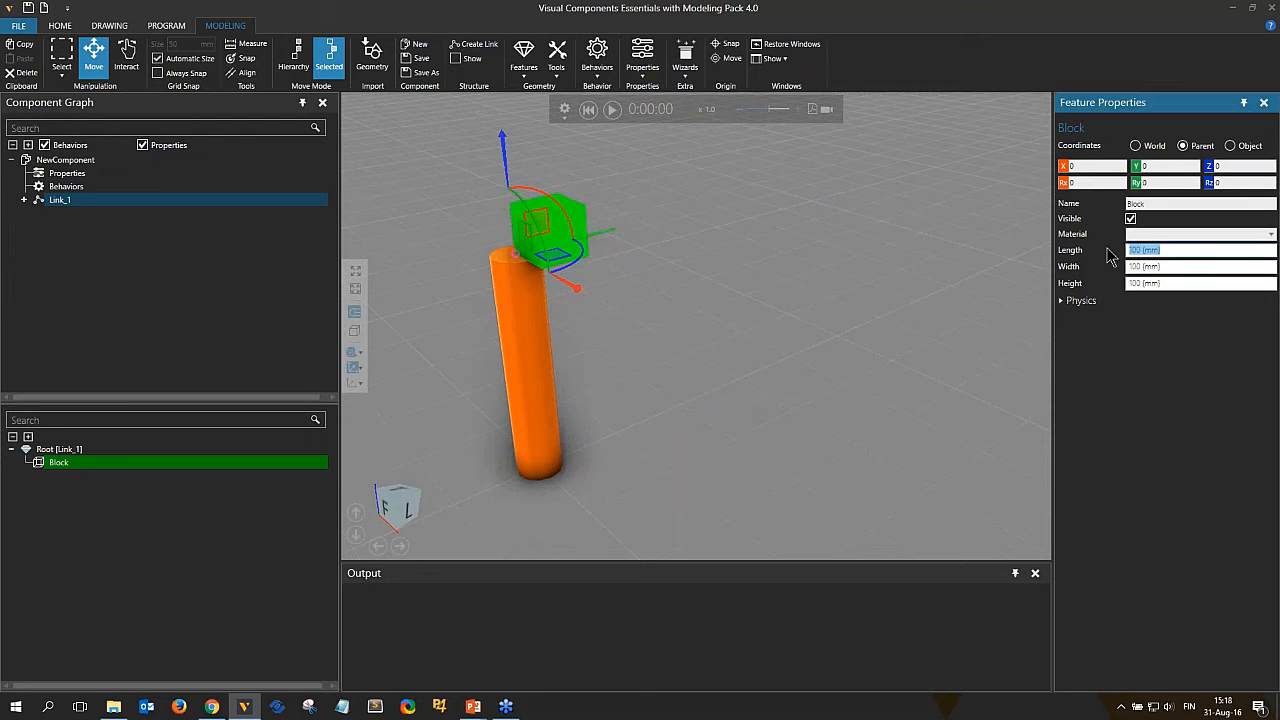
{"action": "type", "text": "500"}
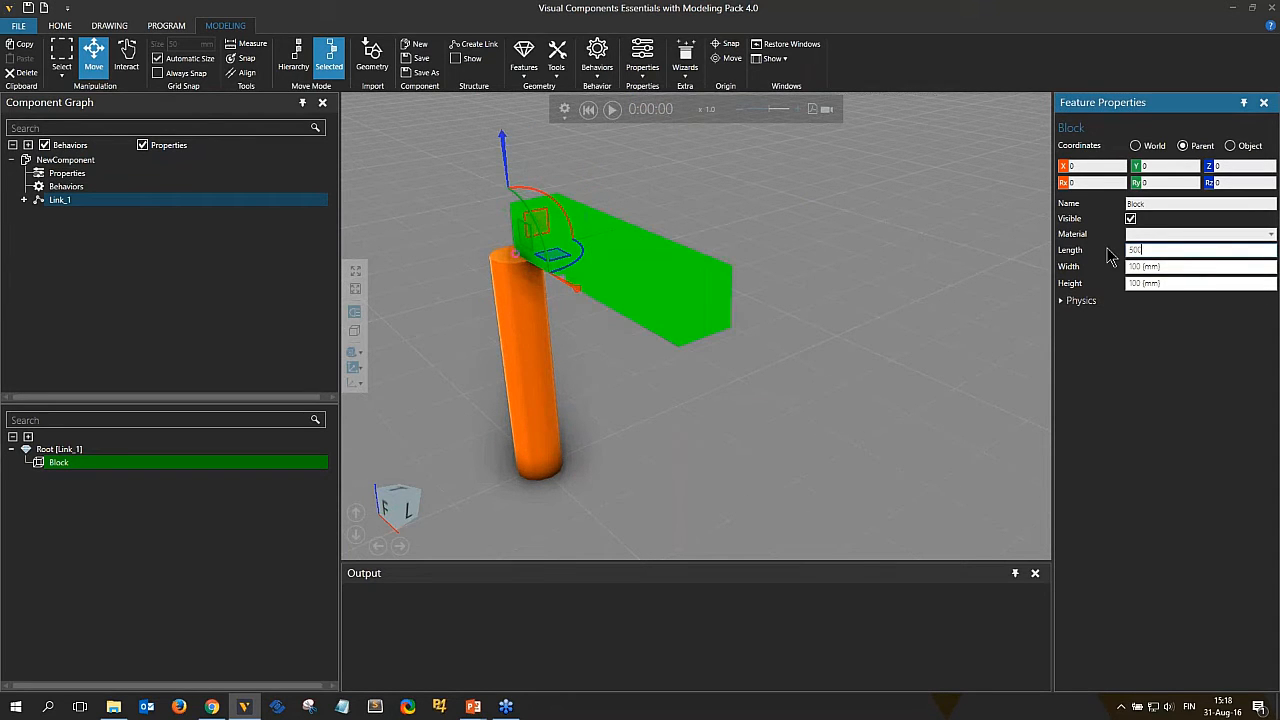
Turn on the display of the component's link structure.
{"action": "right_click_drag", "start_coordinate": [624, 392], "coordinate": [758, 370]}
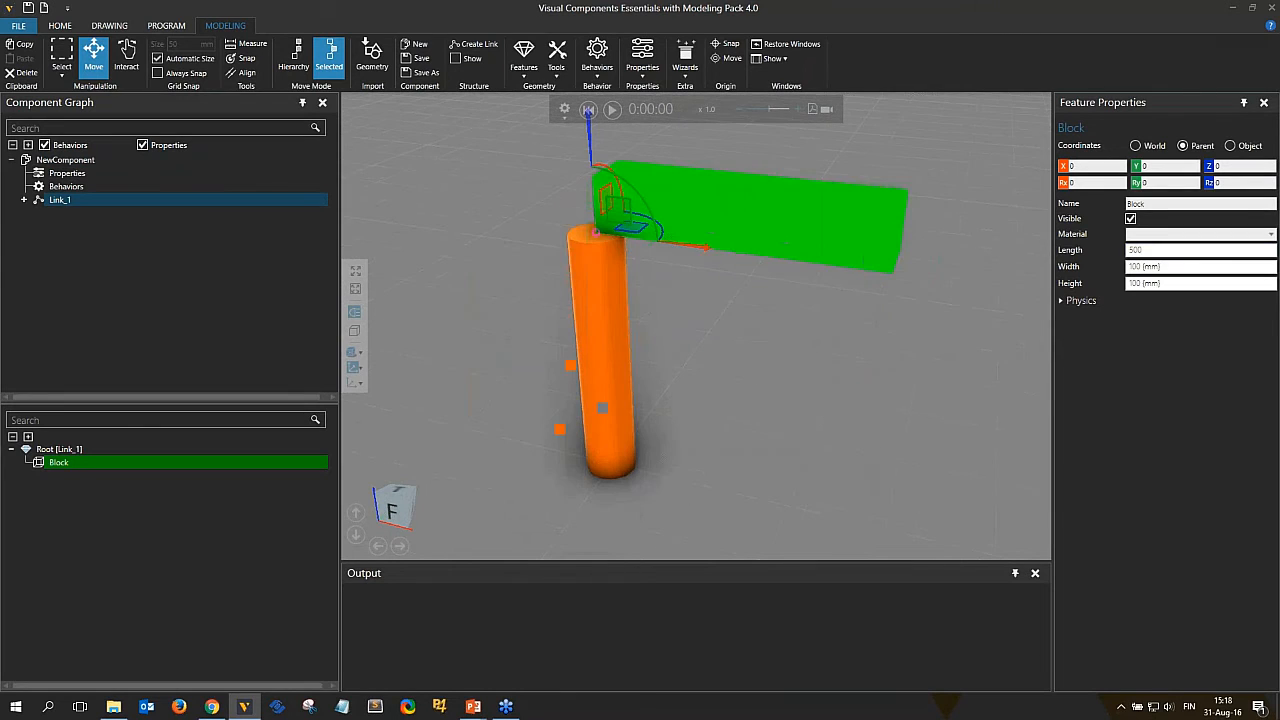
{"action": "scroll", "coordinate": [758, 370], "scroll_direction": "down", "scroll_amount": 2}
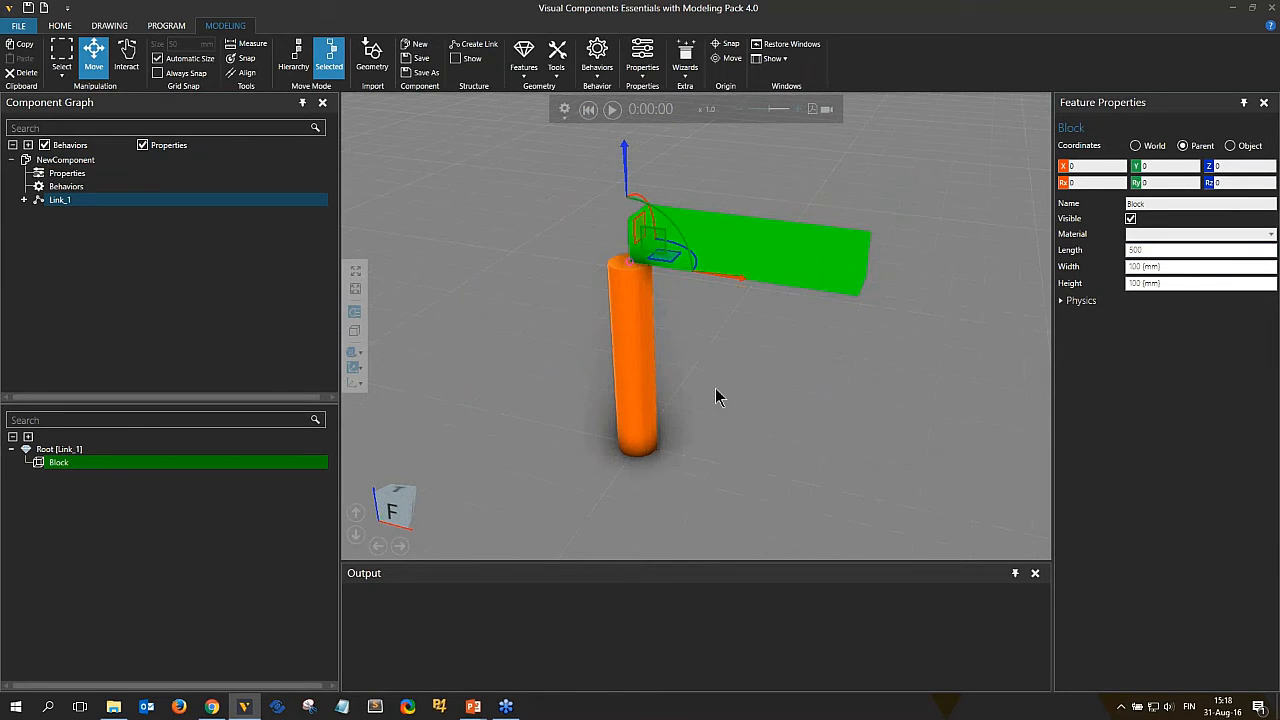
{"action": "left_click", "coordinate": [455, 58]}
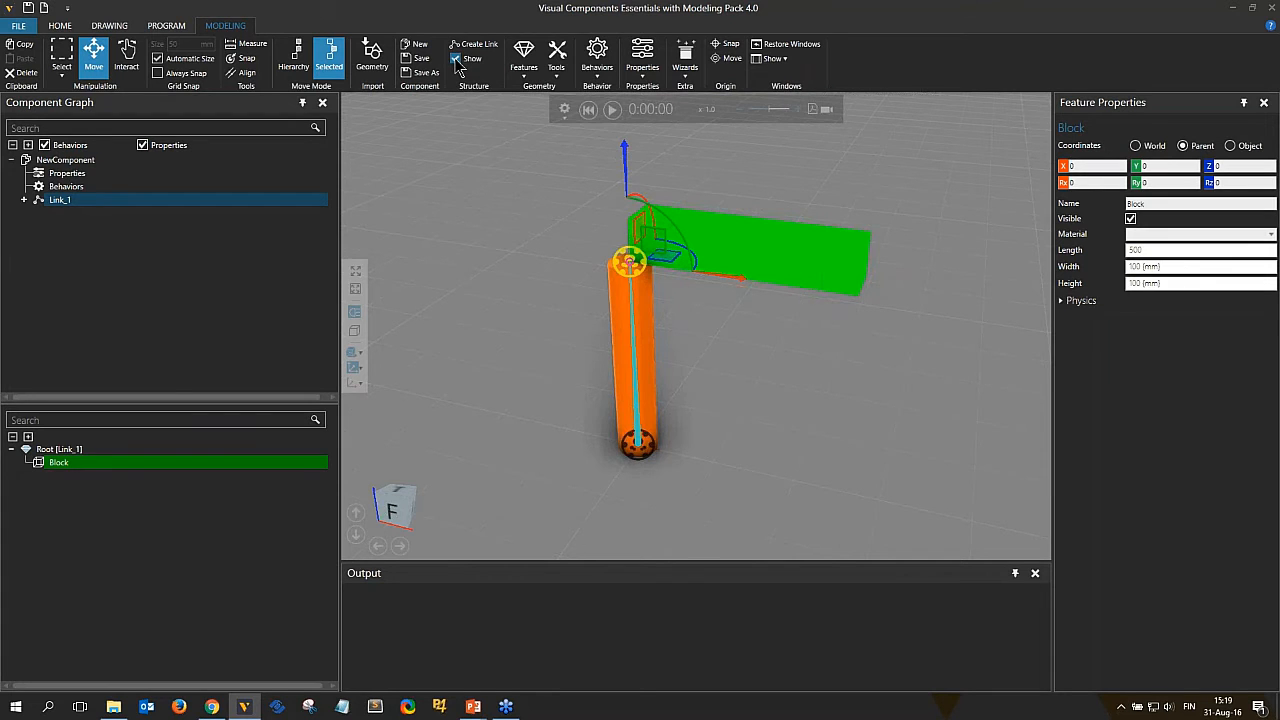
Set Link_1's joint type to Rotational.
{"action": "right_click_drag", "start_coordinate": [720, 480], "coordinate": [645, 485]}
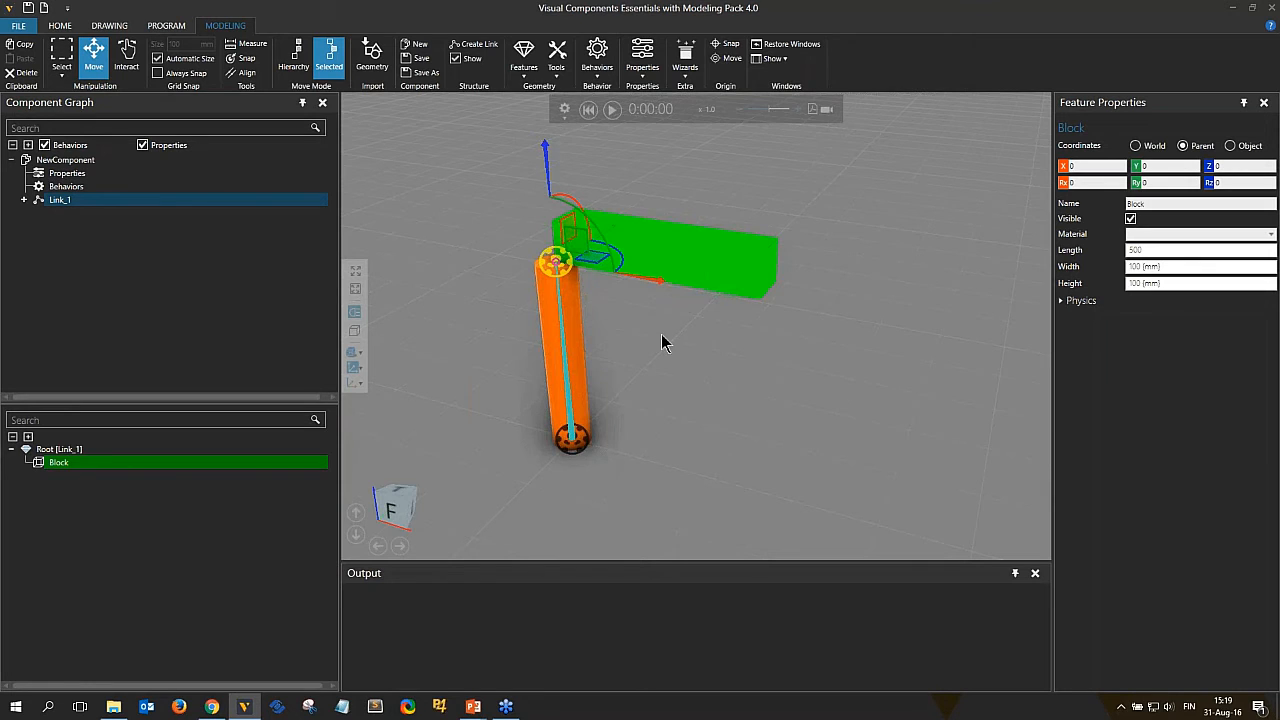
{"action": "right_click_drag", "start_coordinate": [662, 336], "coordinate": [609, 419]}
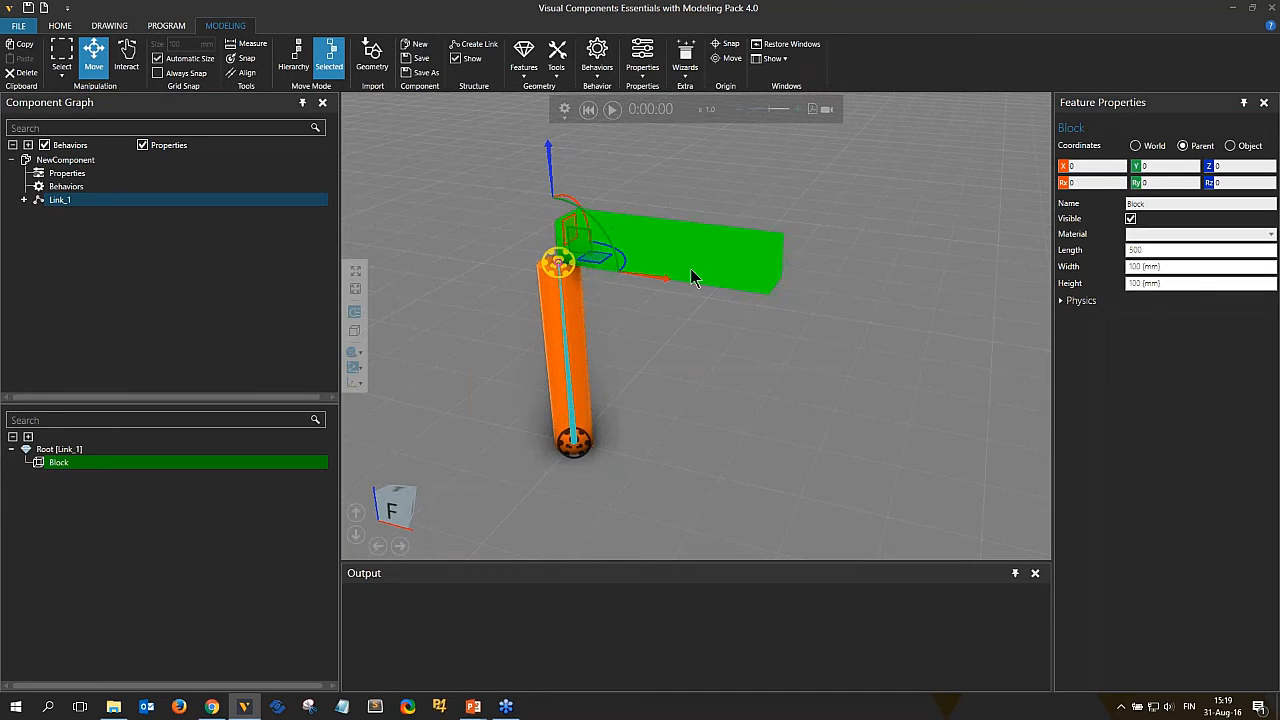
{"action": "right_click_drag", "start_coordinate": [597, 320], "coordinate": [622, 362]}
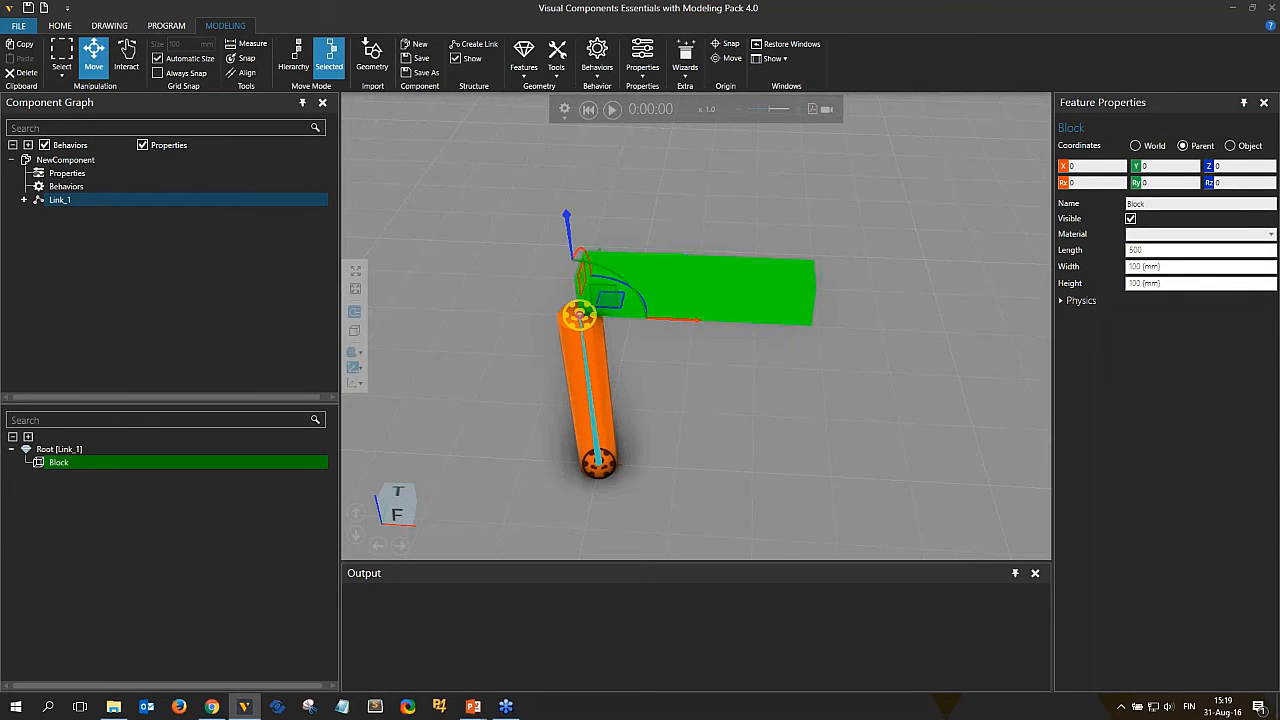
{"action": "double_click", "coordinate": [60, 201]}
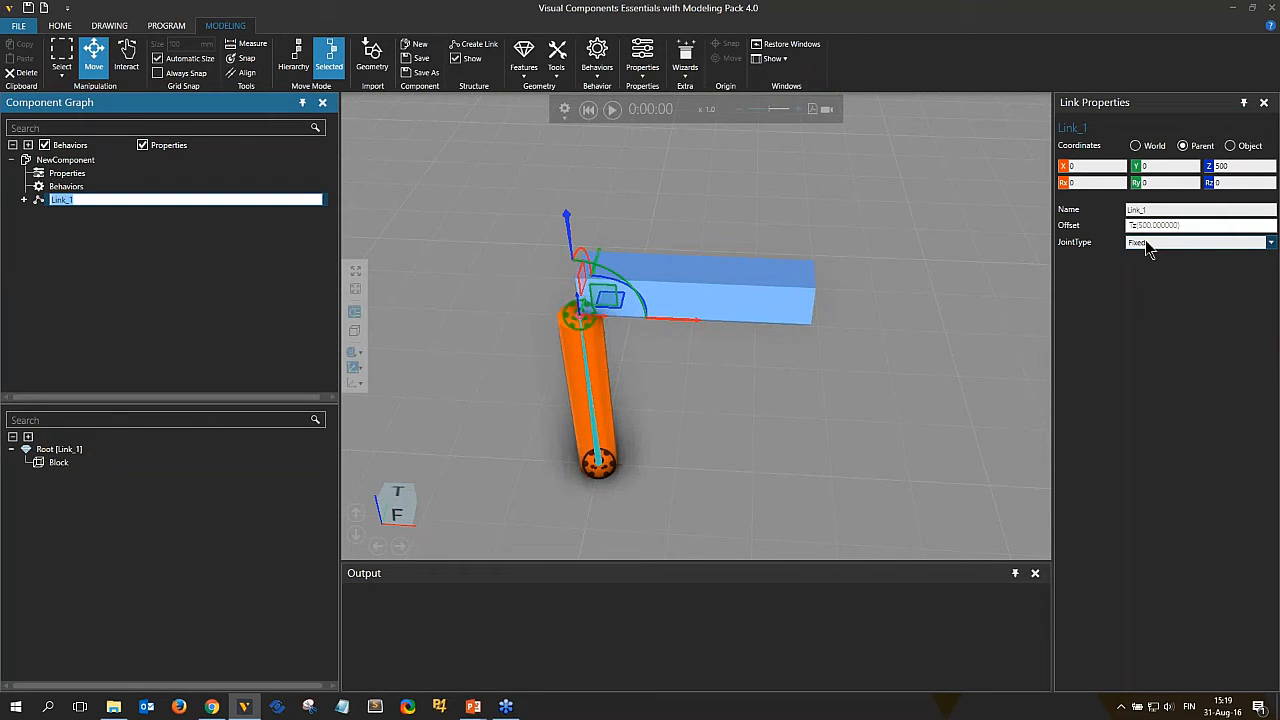
{"action": "left_click", "coordinate": [39, 200]}
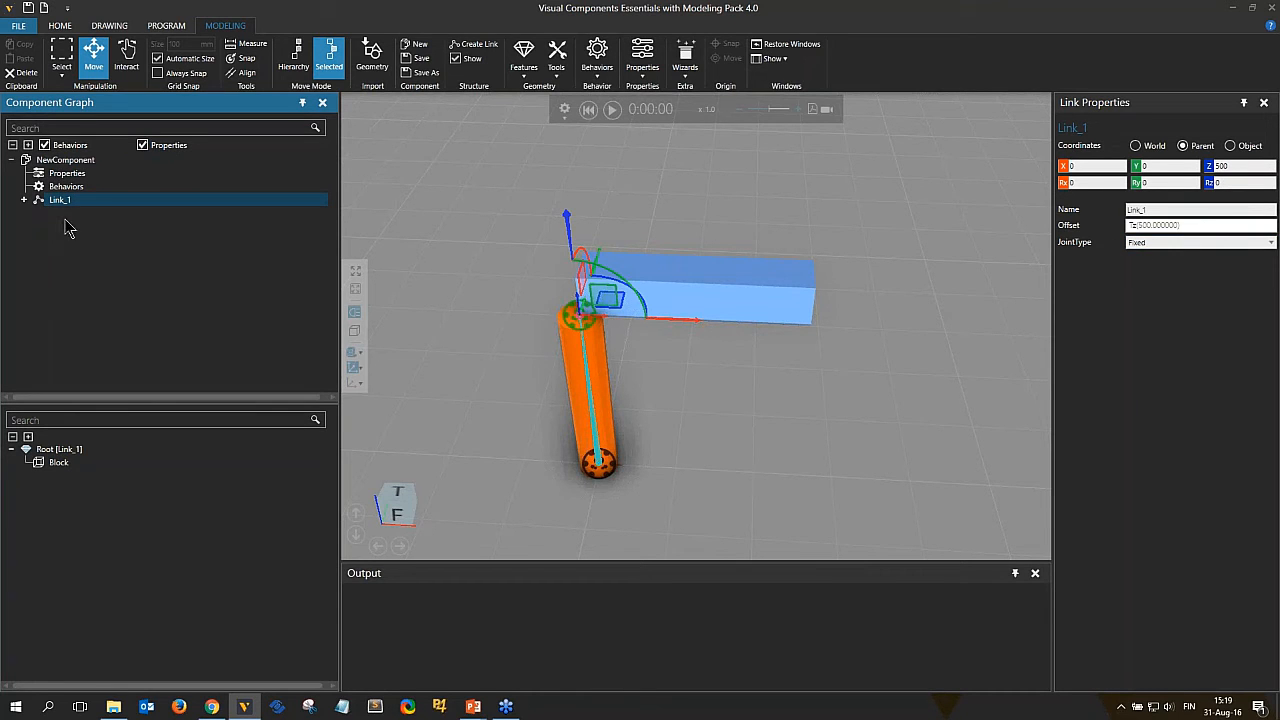
{"action": "left_click", "coordinate": [1164, 244]}
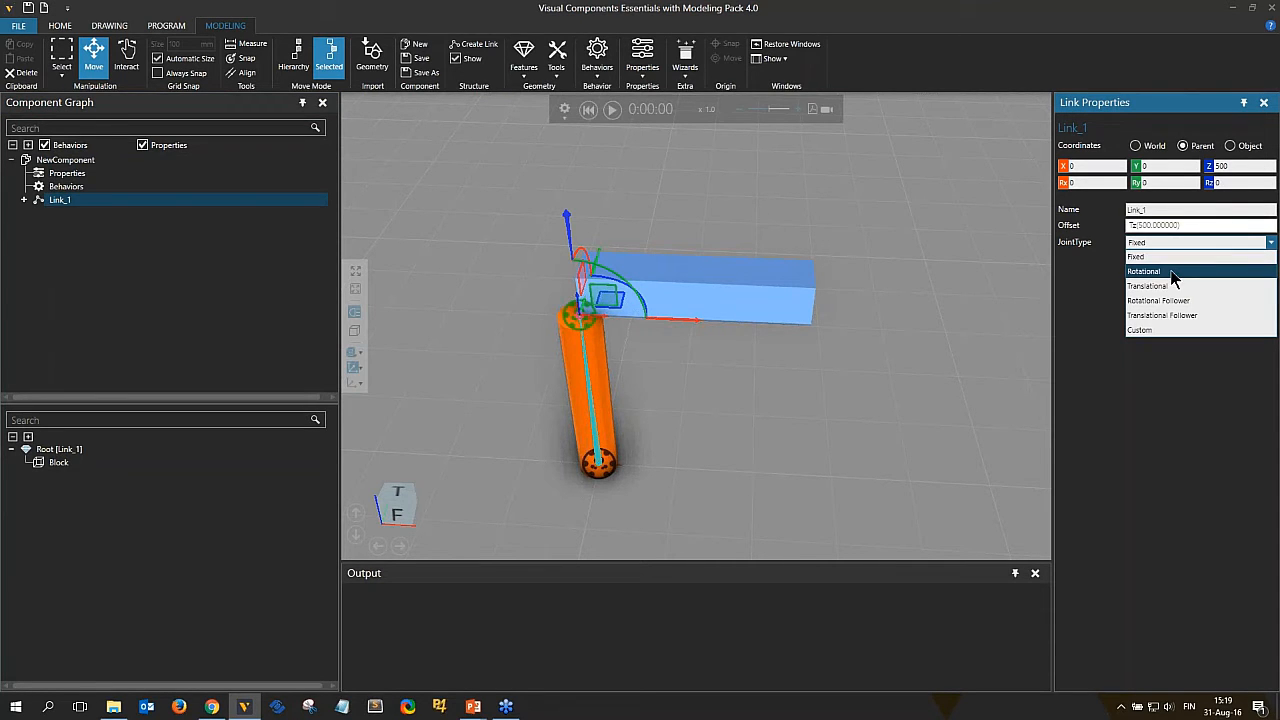
{"action": "left_click", "coordinate": [1160, 272]}
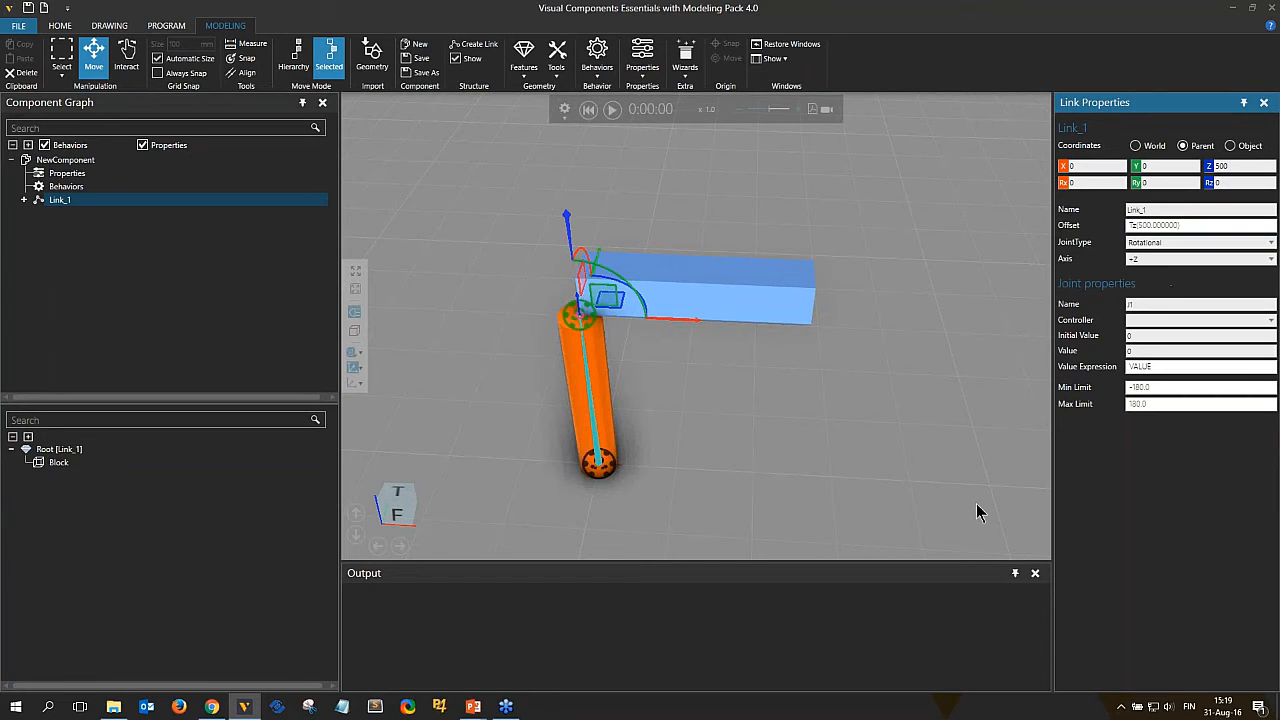
Switch to Interact mode and rotate the block link about its joint by about -8 degrees.
{"action": "right_click_drag", "start_coordinate": [853, 443], "coordinate": [674, 352]}
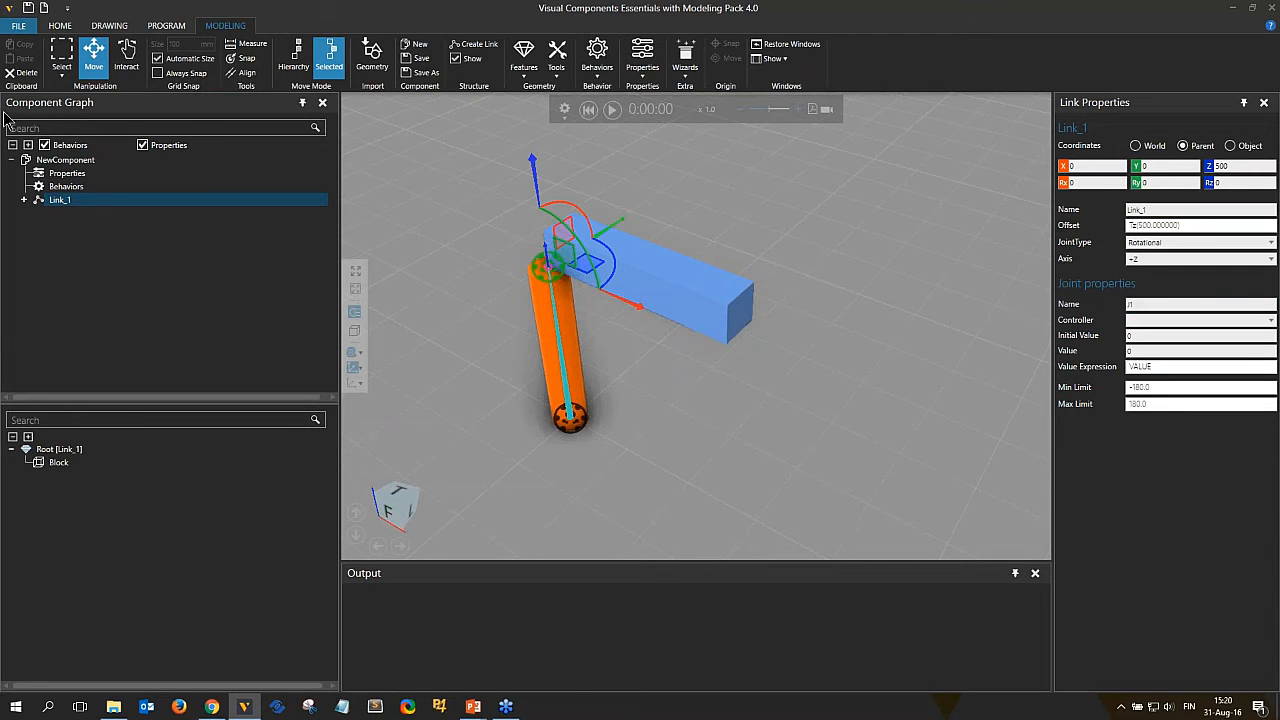
{"action": "left_click", "coordinate": [126, 55]}
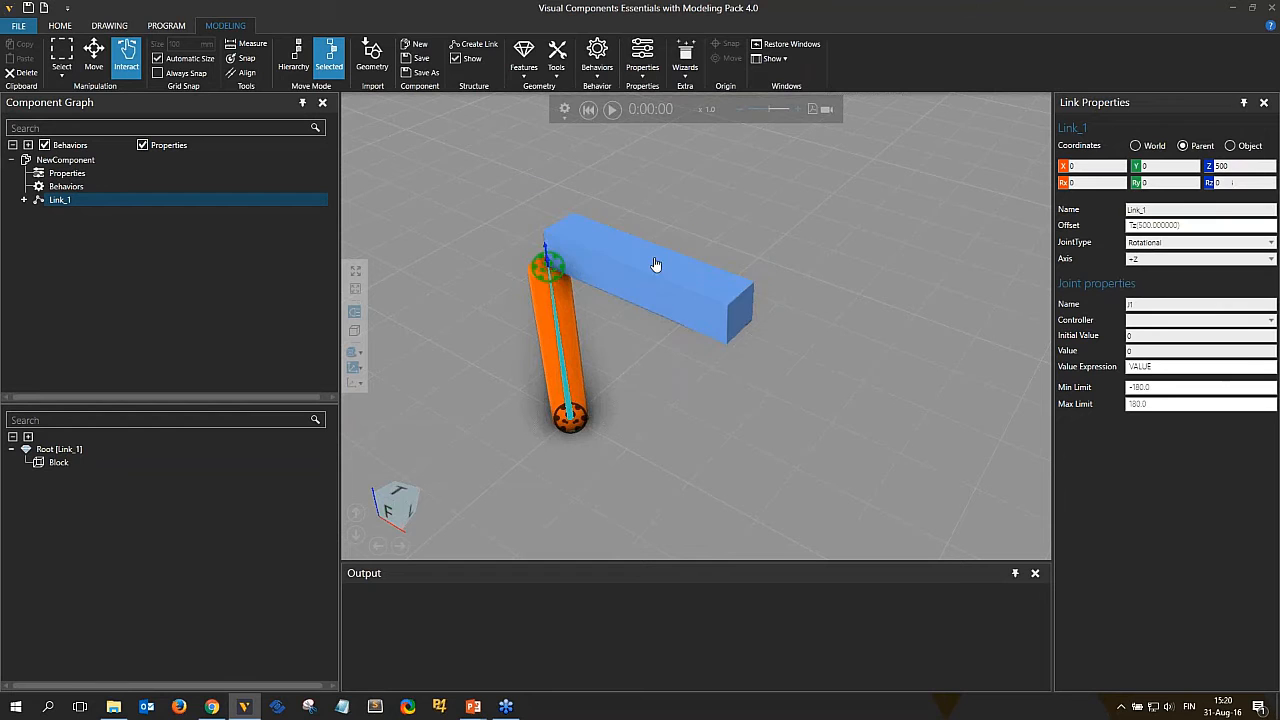
{"action": "left_click_drag", "start_coordinate": [657, 266], "coordinate": [689, 334]}
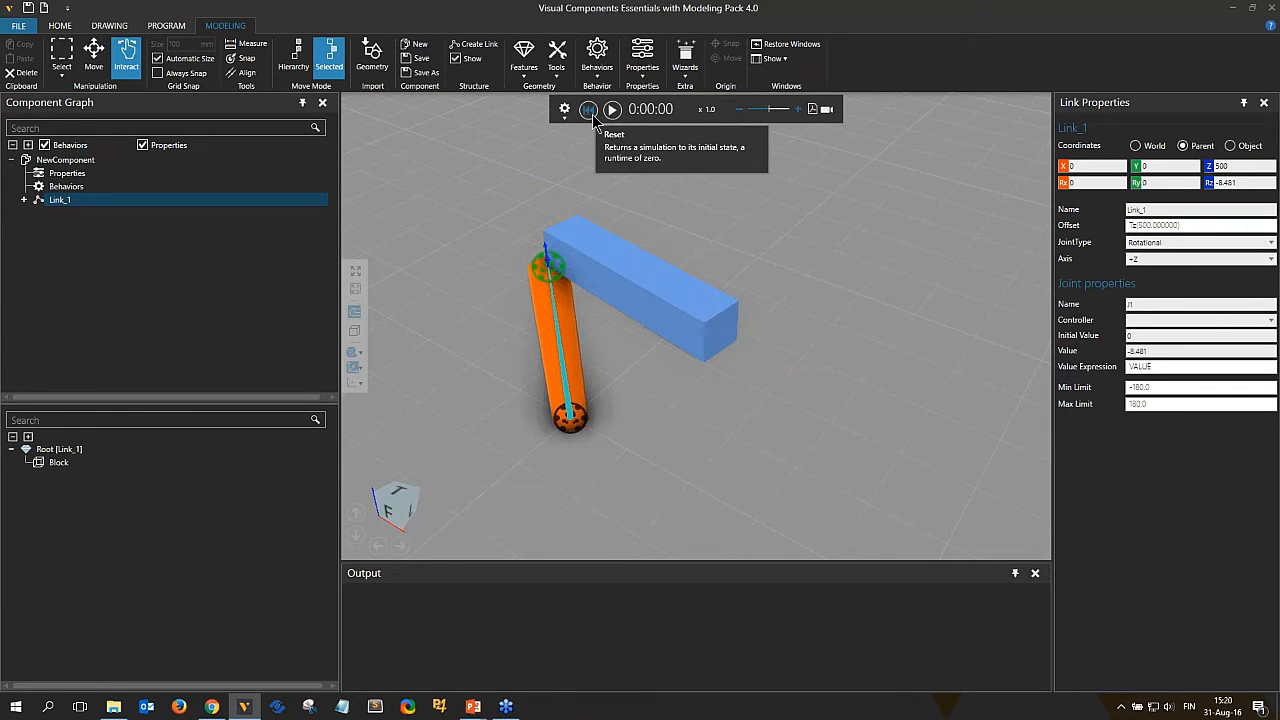
Reset the simulation and, in Hierarchy move mode, move Link_1 together with its block to about X -126 mm.
{"action": "left_click", "coordinate": [589, 110]}
{"action": "left_click", "coordinate": [293, 55]}
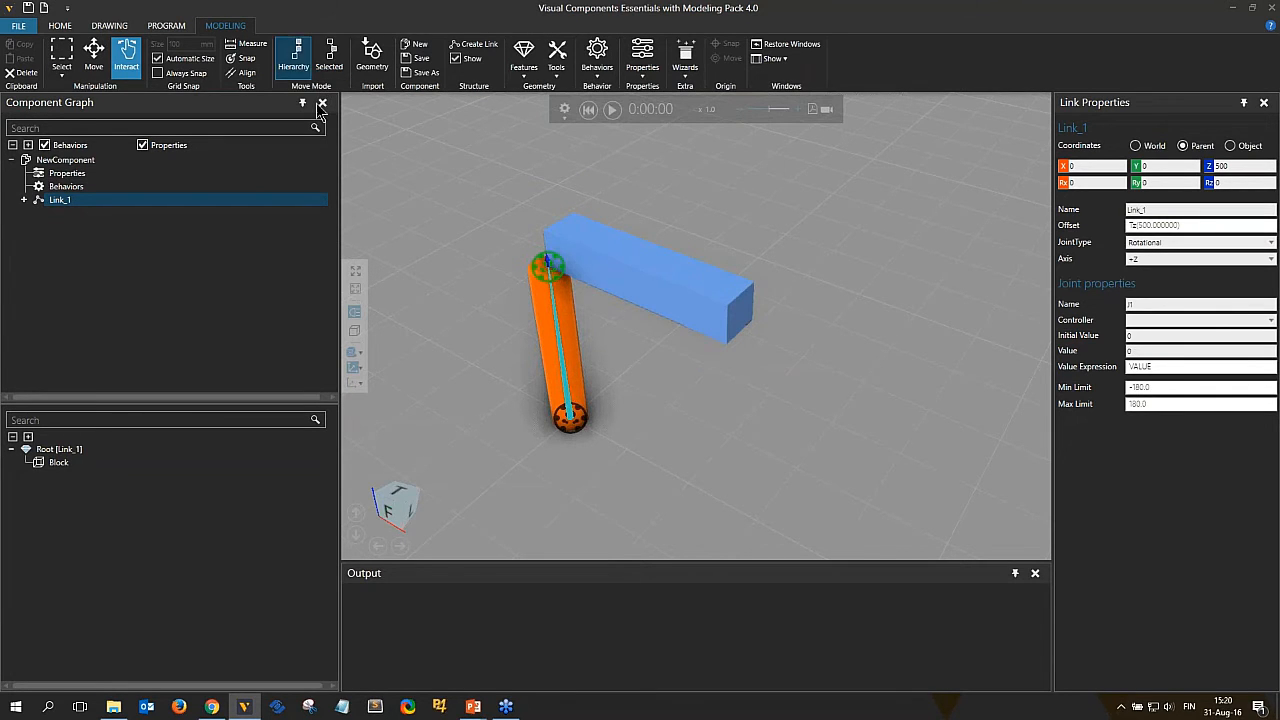
{"action": "left_click", "coordinate": [93, 55]}
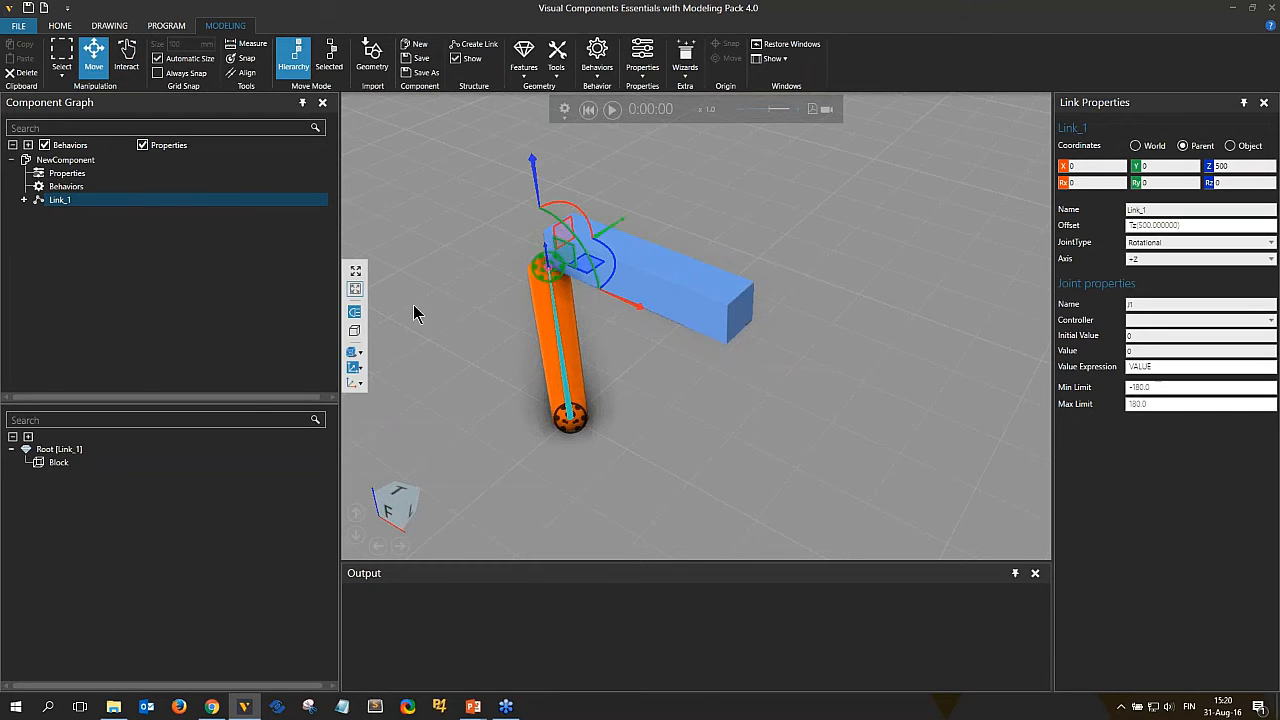
{"action": "left_click_drag", "start_coordinate": [630, 311], "coordinate": [586, 294]}
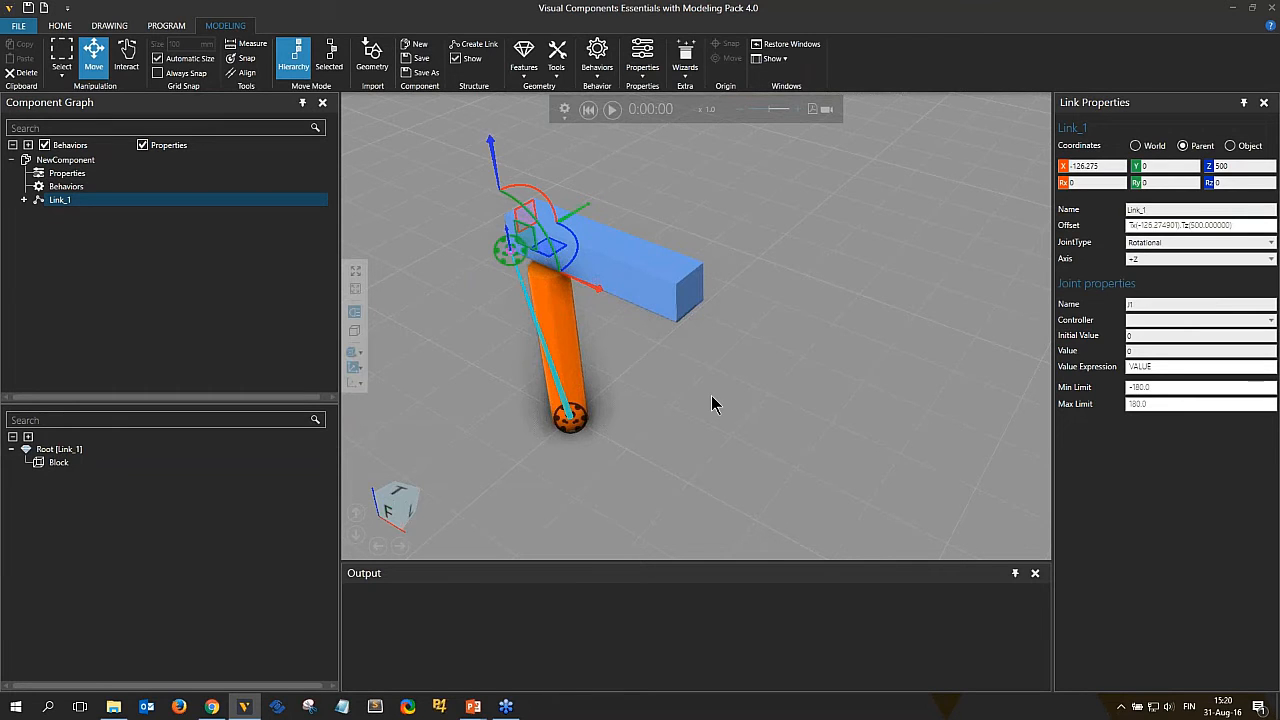
Switch to Selected move mode and move only Link_1's frame to about X 369 mm at the block's far end.
{"action": "left_click", "coordinate": [329, 60]}
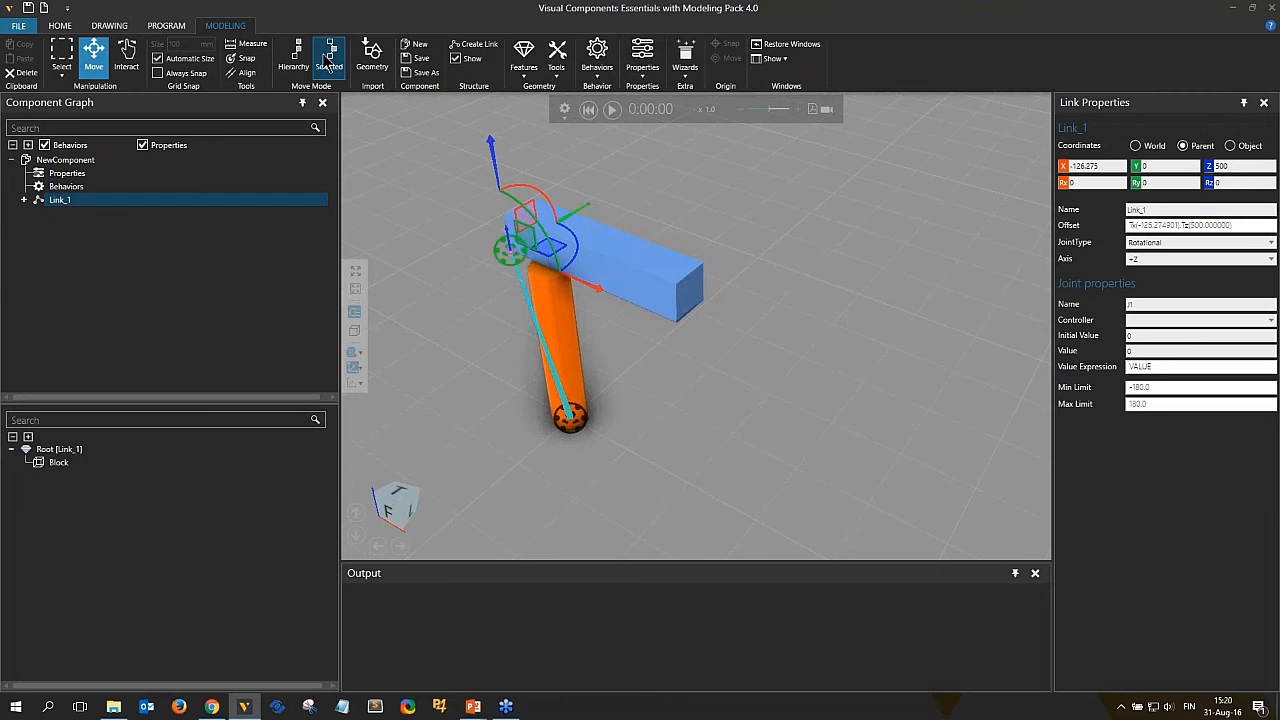
{"action": "left_click_drag", "start_coordinate": [582, 285], "coordinate": [752, 356]}
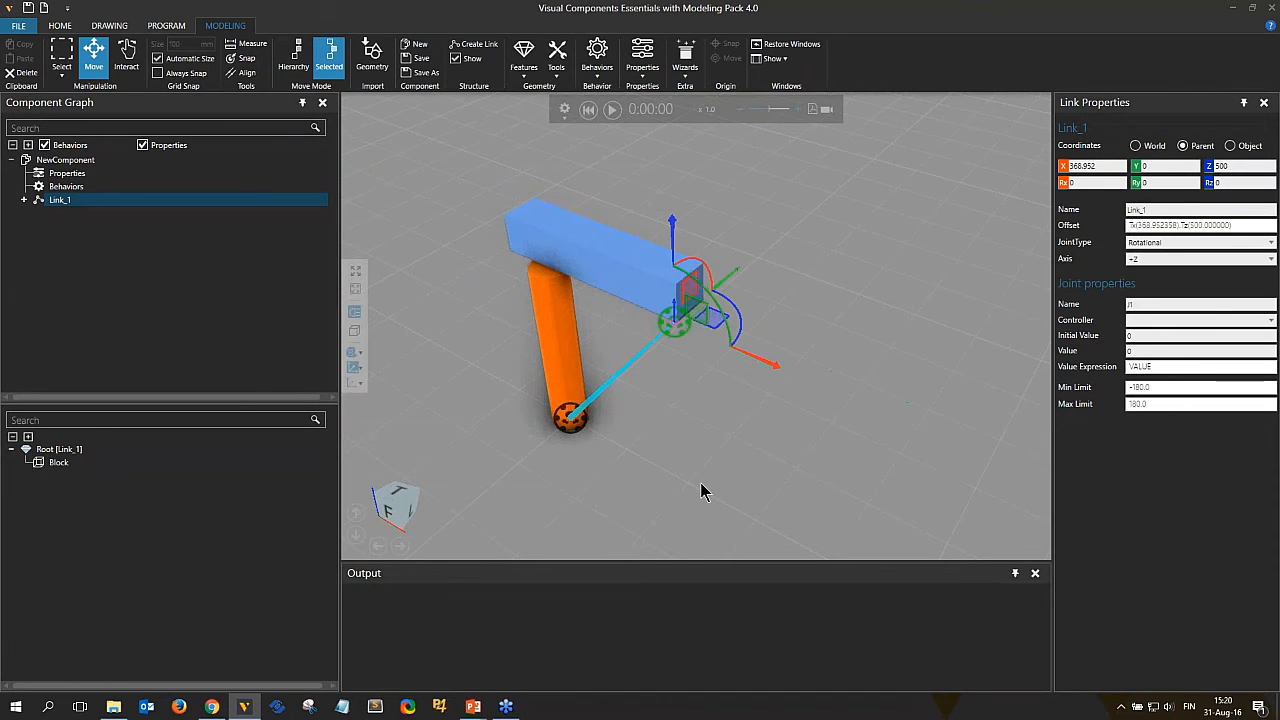
Switch to Interact mode, rotate the block about the relocated joint by about 10 degrees, and reset the simulation.
{"action": "left_click", "coordinate": [127, 60]}
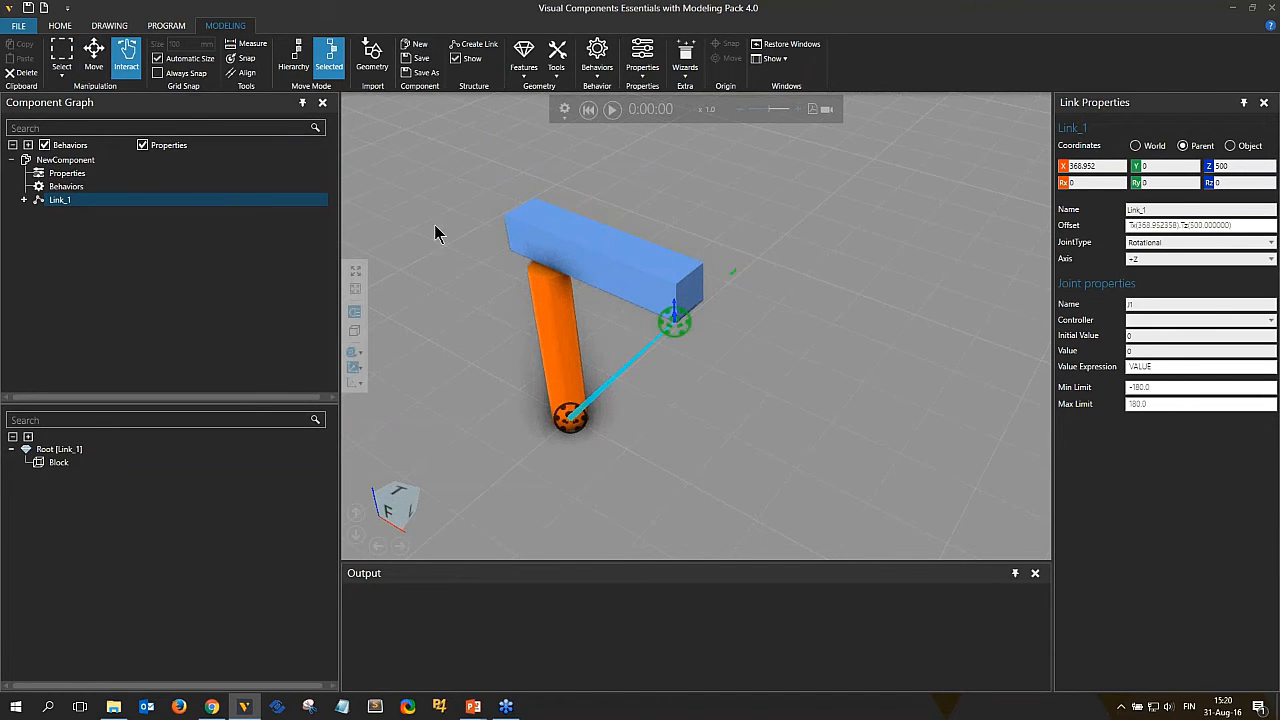
{"action": "left_click_drag", "start_coordinate": [571, 263], "coordinate": [678, 205]}
{"action": "left_click_drag", "start_coordinate": [524, 227], "coordinate": [590, 195]}
{"action": "left_click_drag", "start_coordinate": [639, 236], "coordinate": [597, 310]}
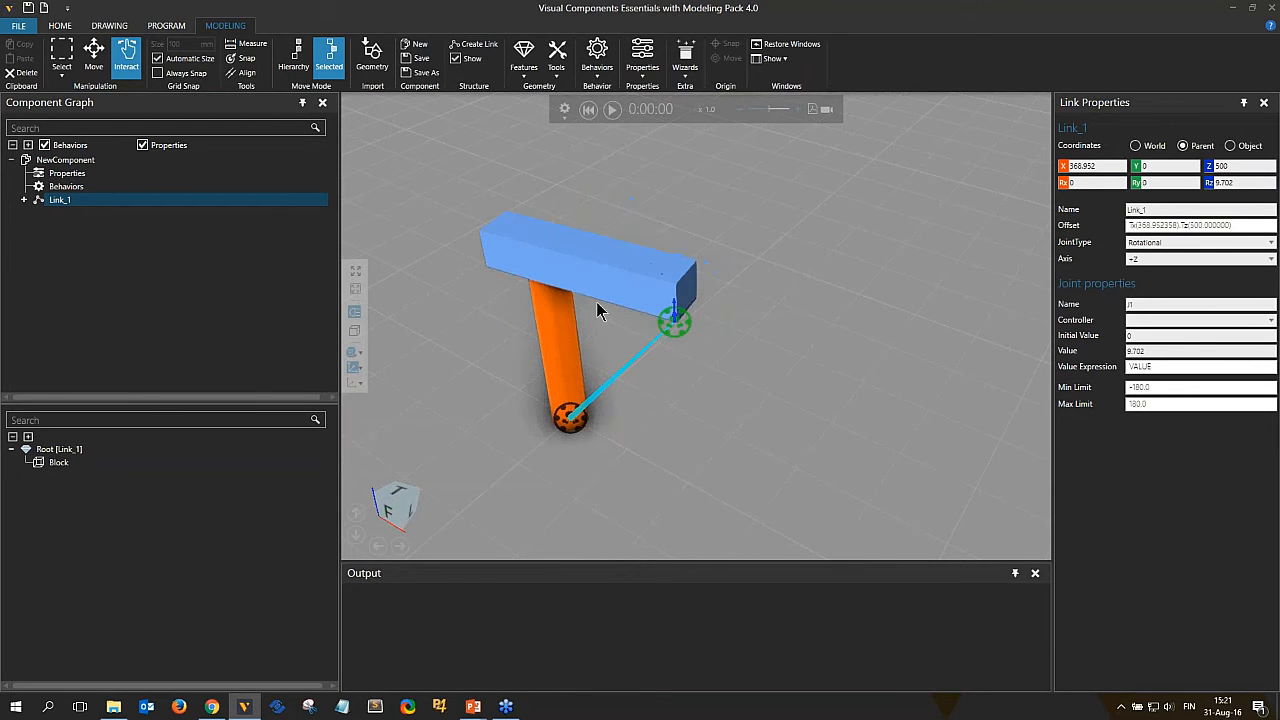
{"action": "left_click", "coordinate": [586, 110]}
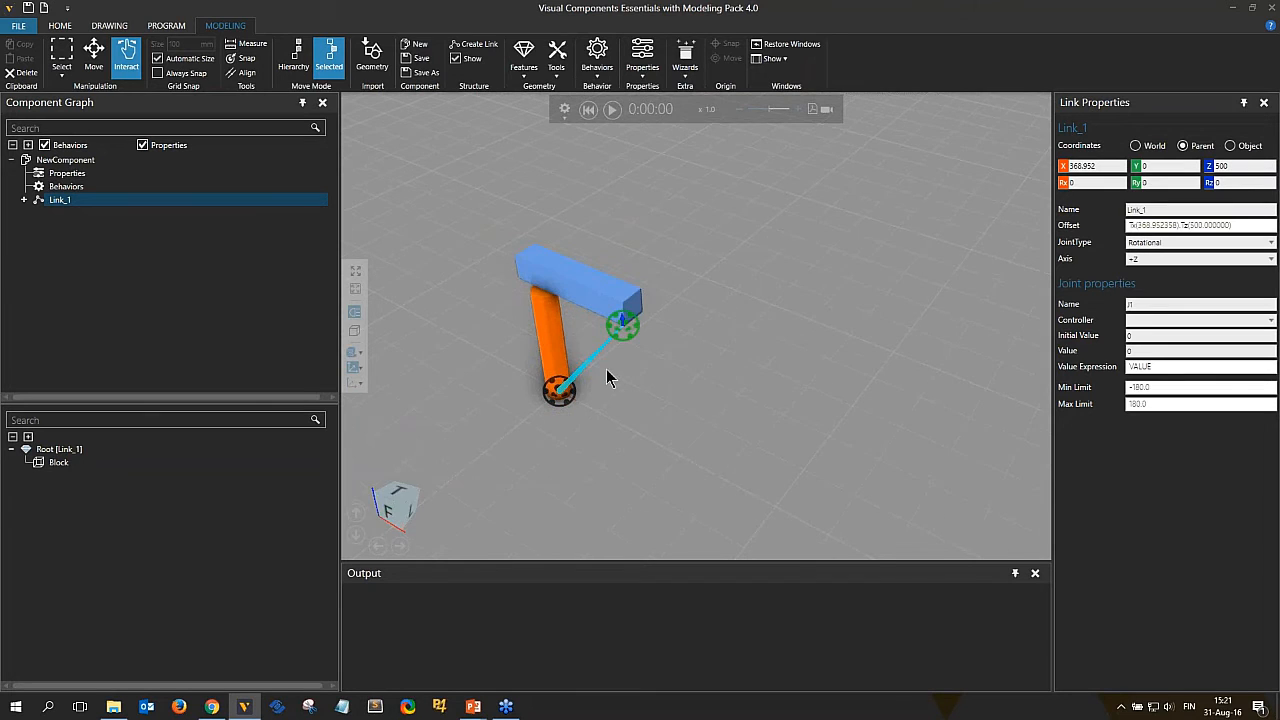
{"action": "right_click_drag", "start_coordinate": [607, 371], "coordinate": [672, 300]}
{"action": "scroll", "coordinate": [687, 295], "scroll_direction": "up", "scroll_amount": 2}
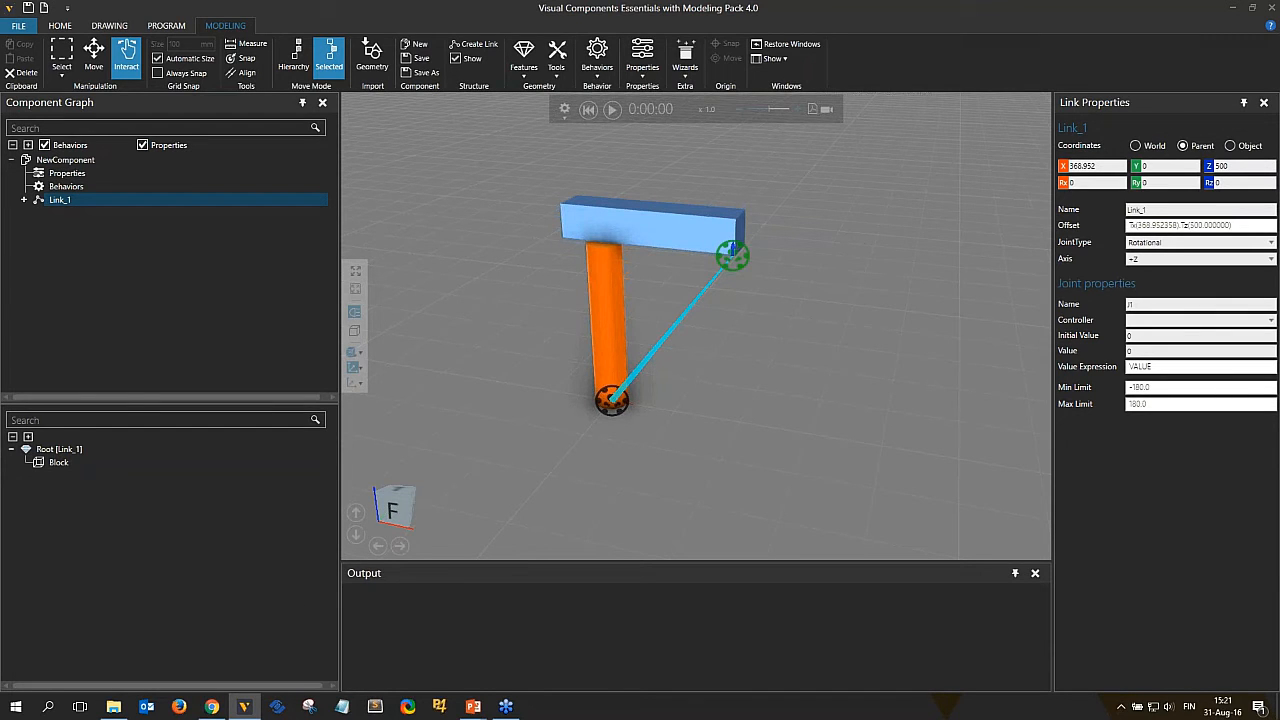
Switch to the PowerPoint slide show and advance to the Example Components slide.
{"action": "mouse_move", "coordinate": [474, 706]}
{"action": "left_click", "coordinate": [511, 650]}
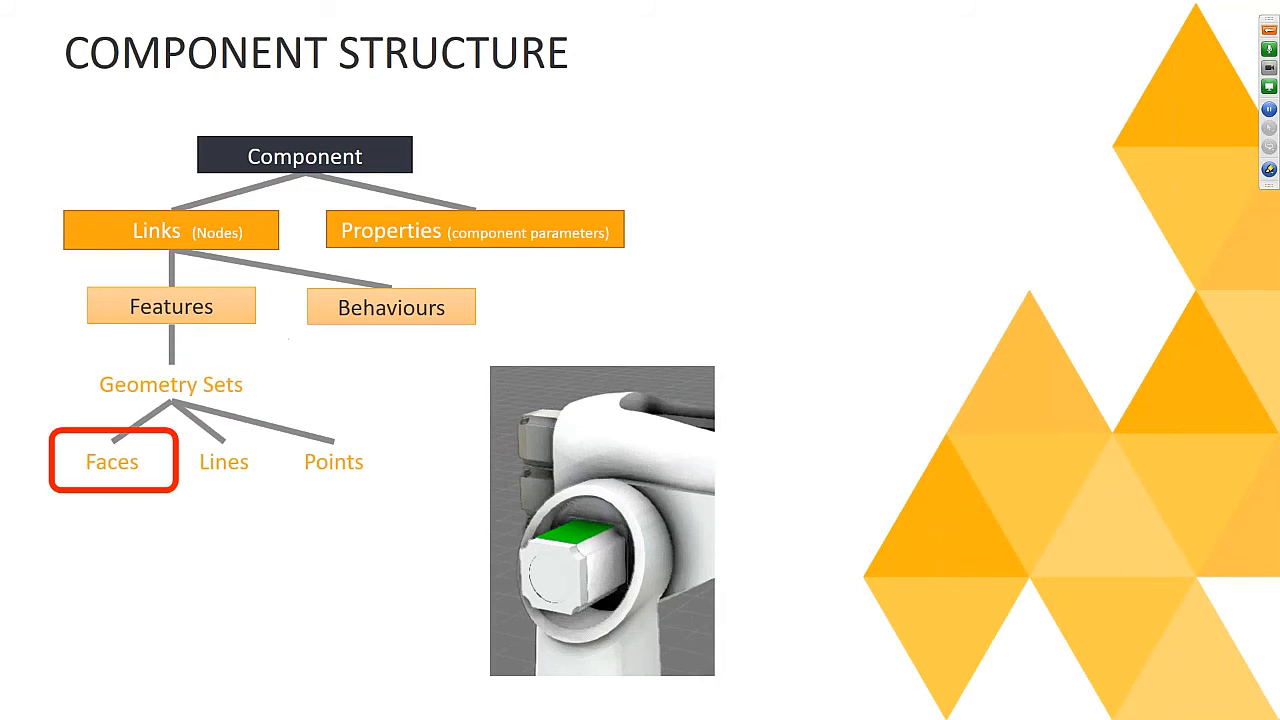
{"action": "key", "text": "Right"}
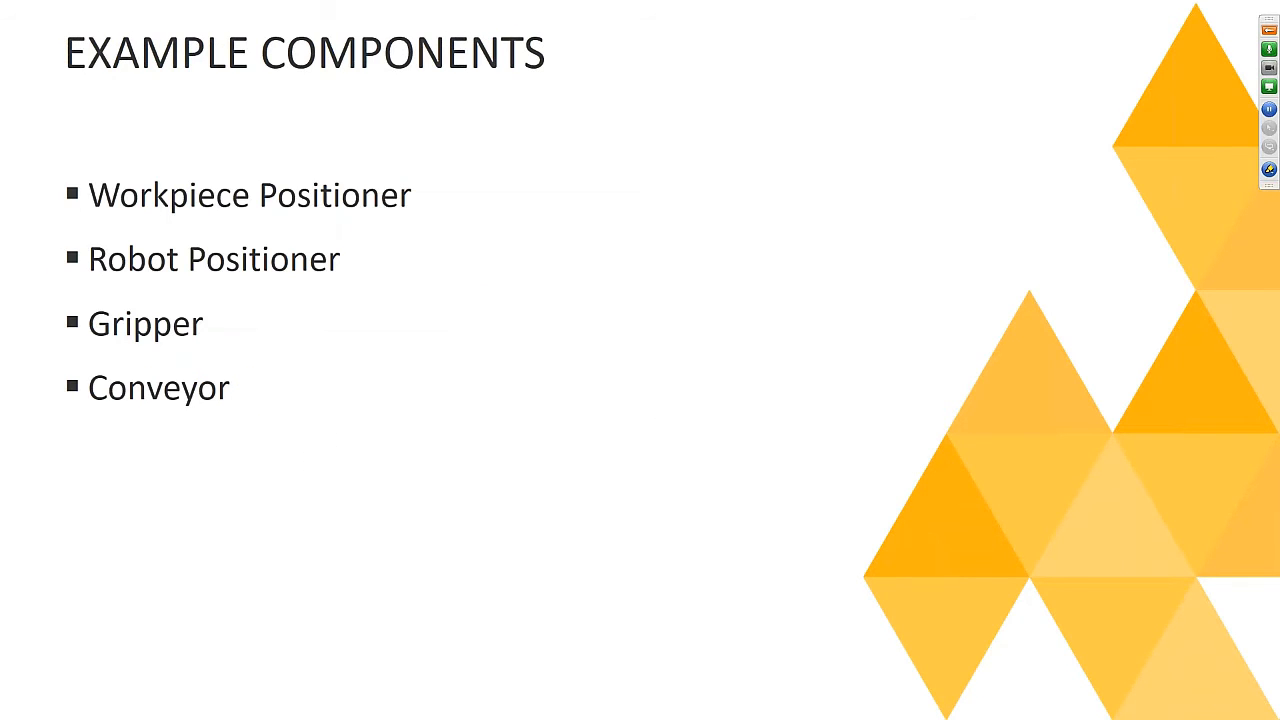
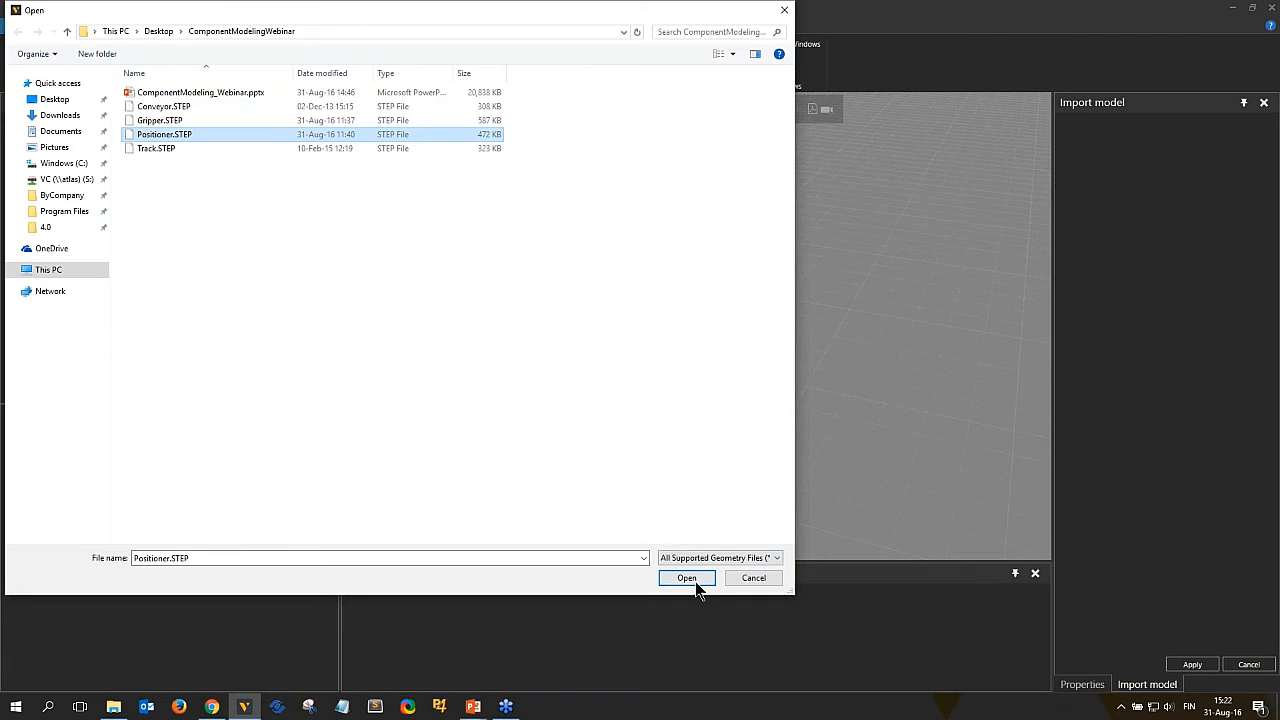
Open Positioner.STEP and import it with Medium tessellation quality and a Full feature tree.
{"action": "left_click", "coordinate": [686, 578]}
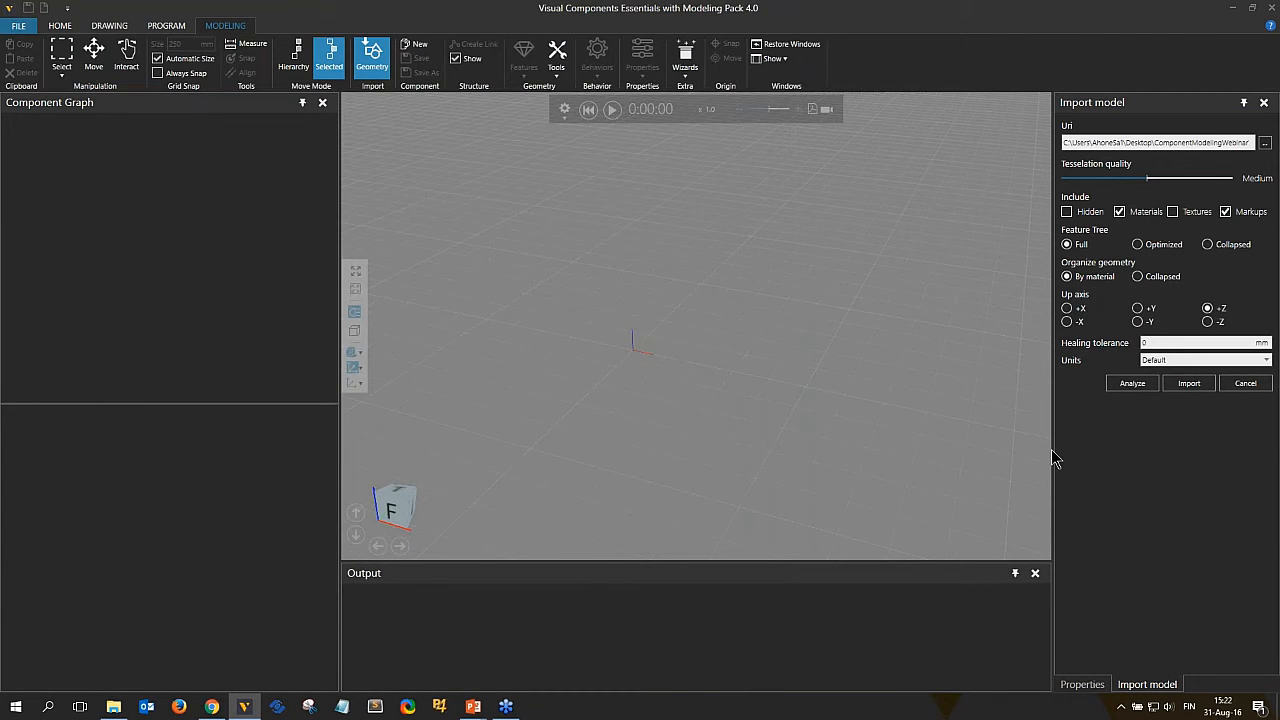
{"action": "left_click_drag", "start_coordinate": [1053, 458], "coordinate": [1029, 456]}
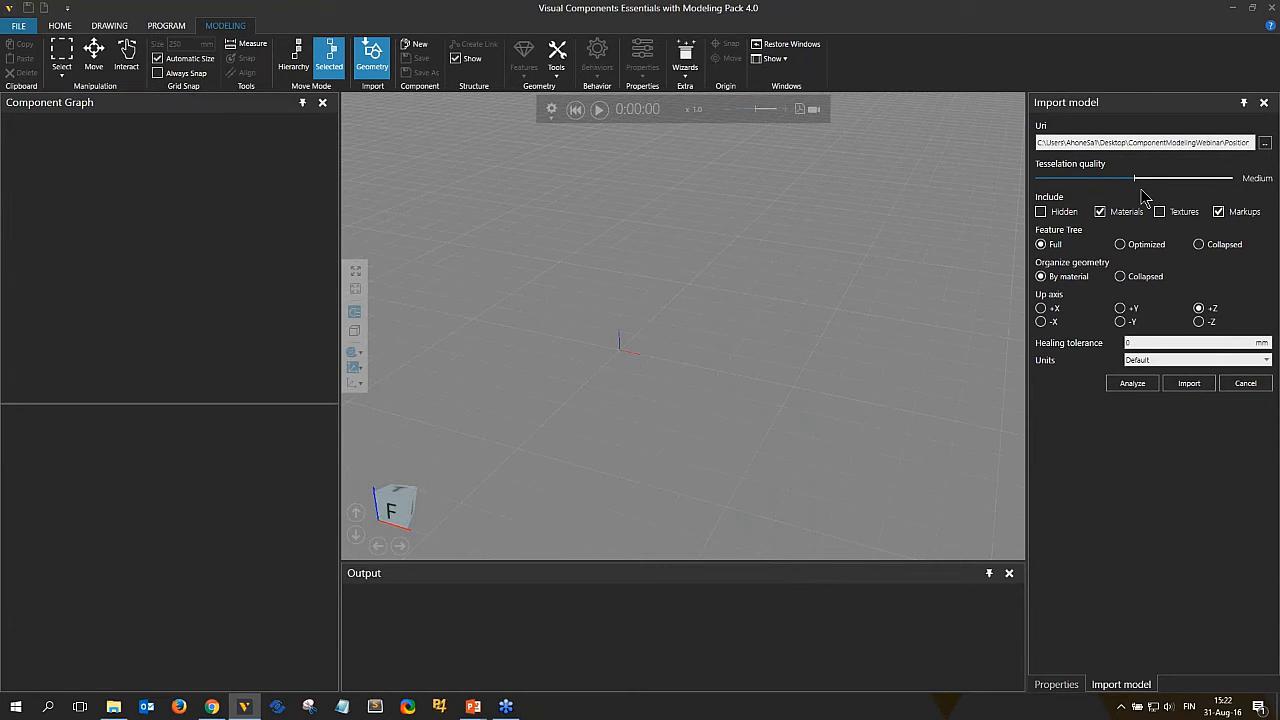
{"action": "left_click_drag", "start_coordinate": [1135, 183], "coordinate": [1232, 192]}
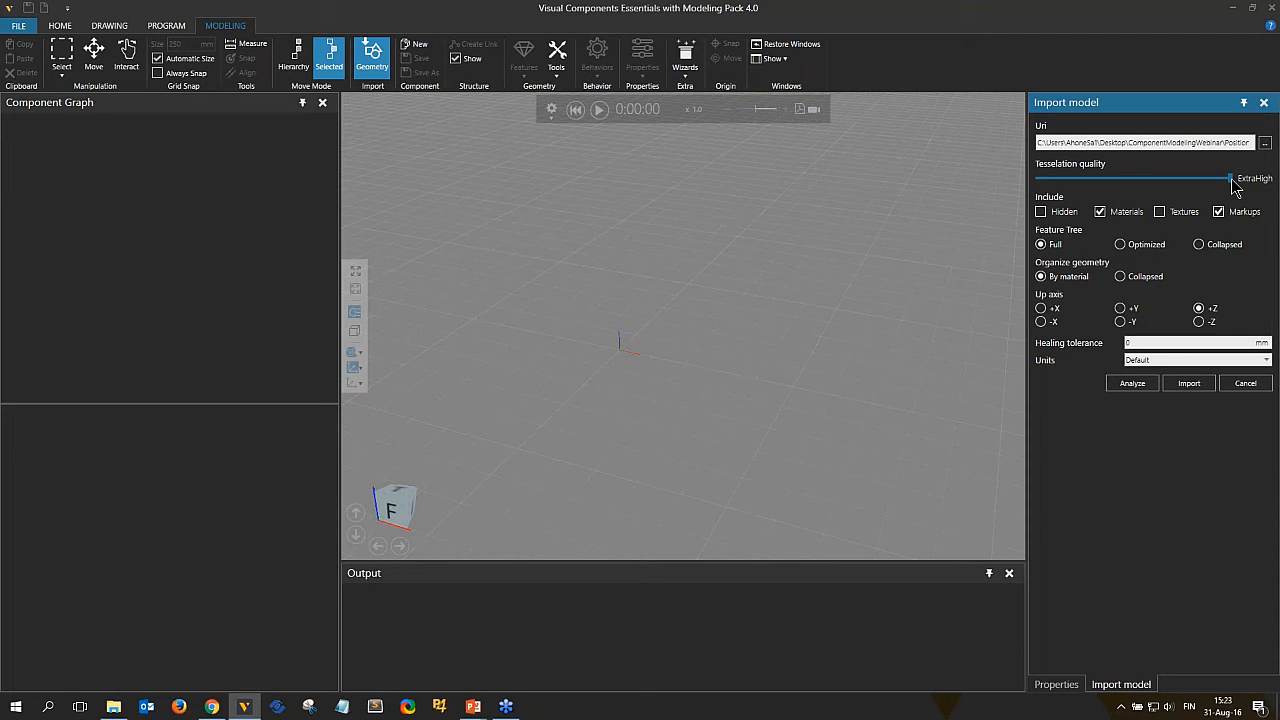
{"action": "left_click_drag", "start_coordinate": [1233, 182], "coordinate": [1136, 184]}
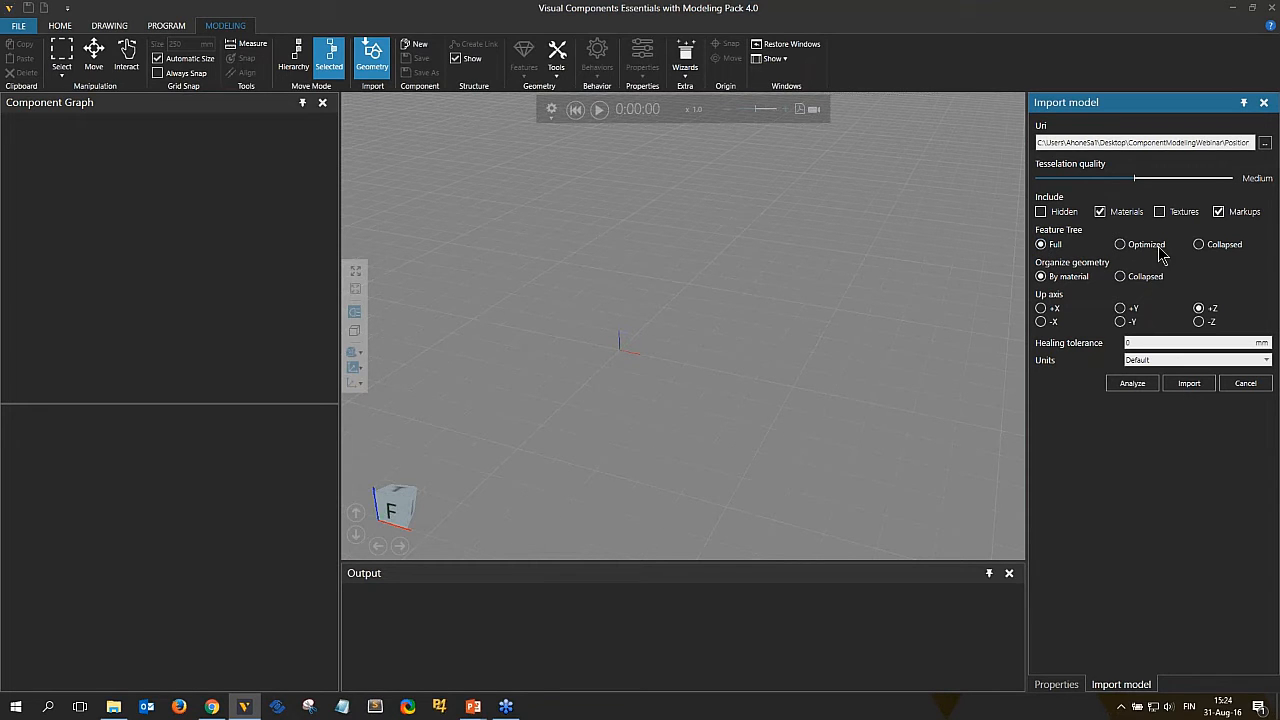
{"action": "left_click", "coordinate": [1199, 244]}
{"action": "left_click", "coordinate": [1048, 246]}
{"action": "left_click", "coordinate": [1190, 392]}
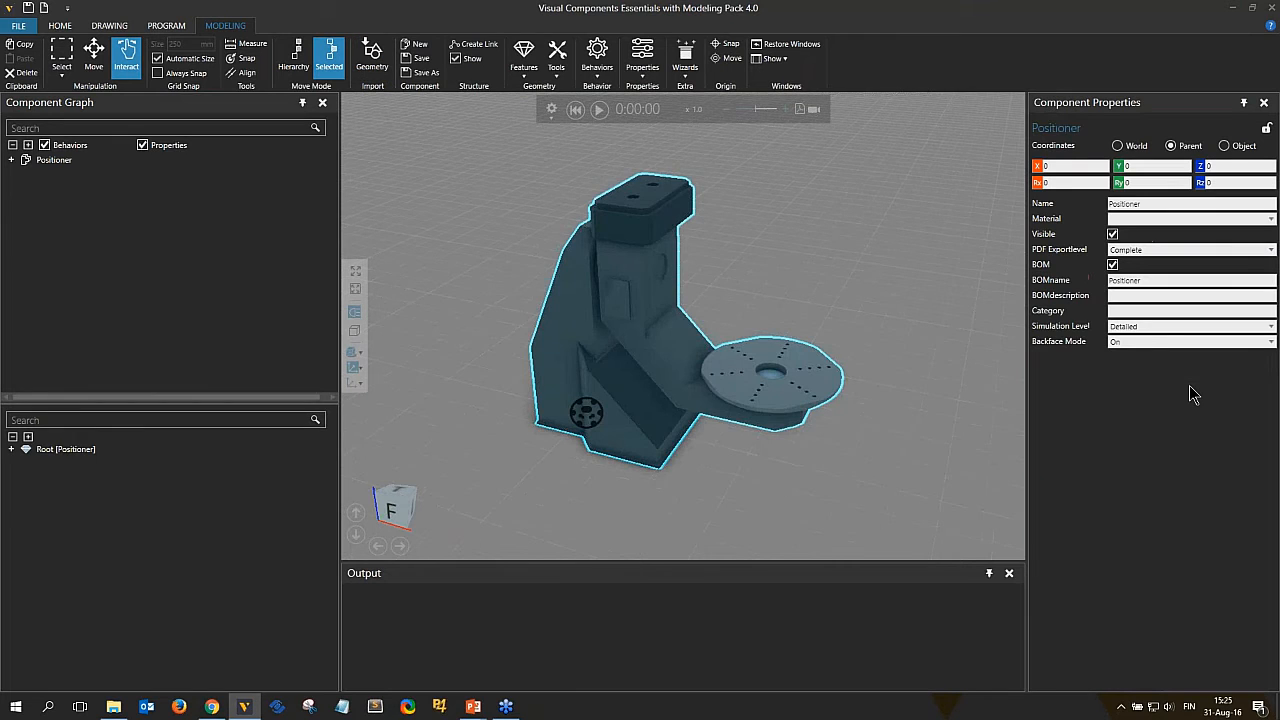
Turn off the display of the component's structure frames.
{"action": "middle_click_drag", "start_coordinate": [895, 418], "coordinate": [856, 380]}
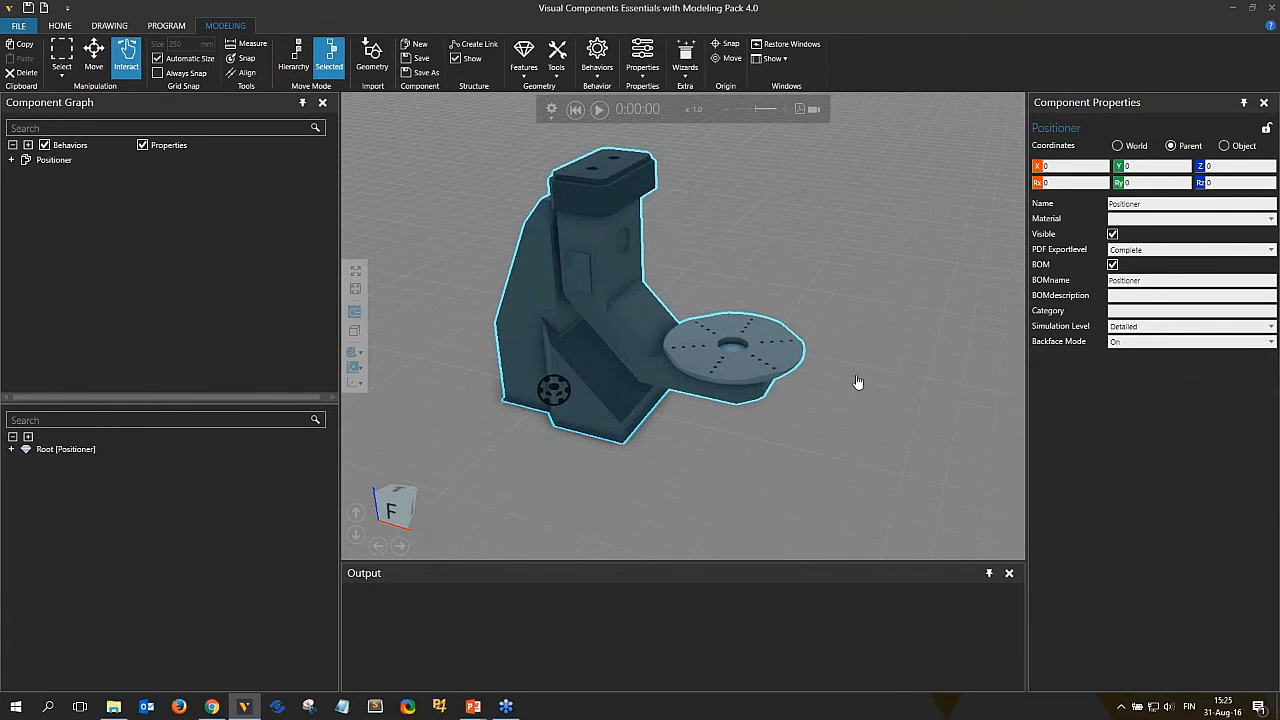
{"action": "left_click", "coordinate": [467, 62]}
{"action": "mouse_move", "coordinate": [730, 419]}
{"action": "right_mouse_down"}
{"action": "mouse_move", "coordinate": [780, 405]}
{"action": "mouse_move", "coordinate": [739, 402]}
{"action": "mouse_move", "coordinate": [745, 385]}
{"action": "mouse_move", "coordinate": [730, 408]}
{"action": "right_mouse_up"}
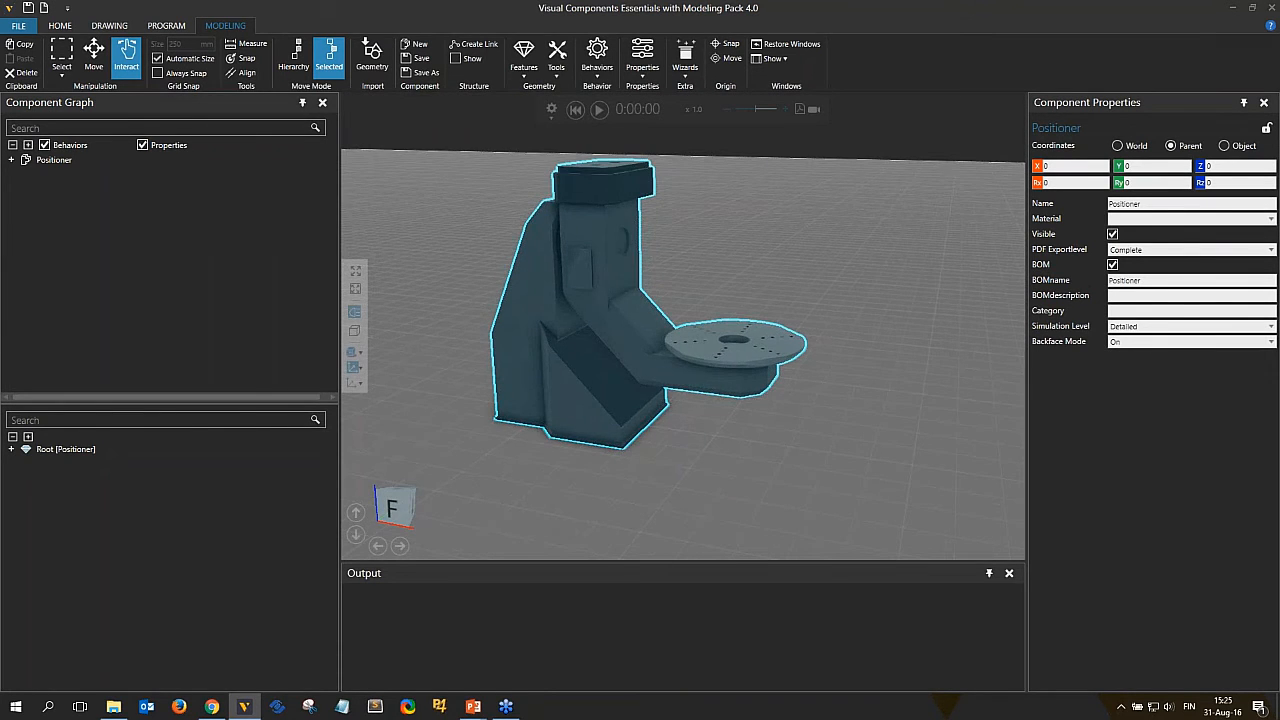
Inspect the imported positioner's geometry closely from several angles and zoom levels.
{"action": "scroll", "coordinate": [651, 217], "scroll_direction": "up", "scroll_amount": 5}
{"action": "right_click_drag", "start_coordinate": [648, 235], "coordinate": [711, 251]}
{"action": "scroll", "coordinate": [615, 264], "scroll_direction": "up", "scroll_amount": 4}
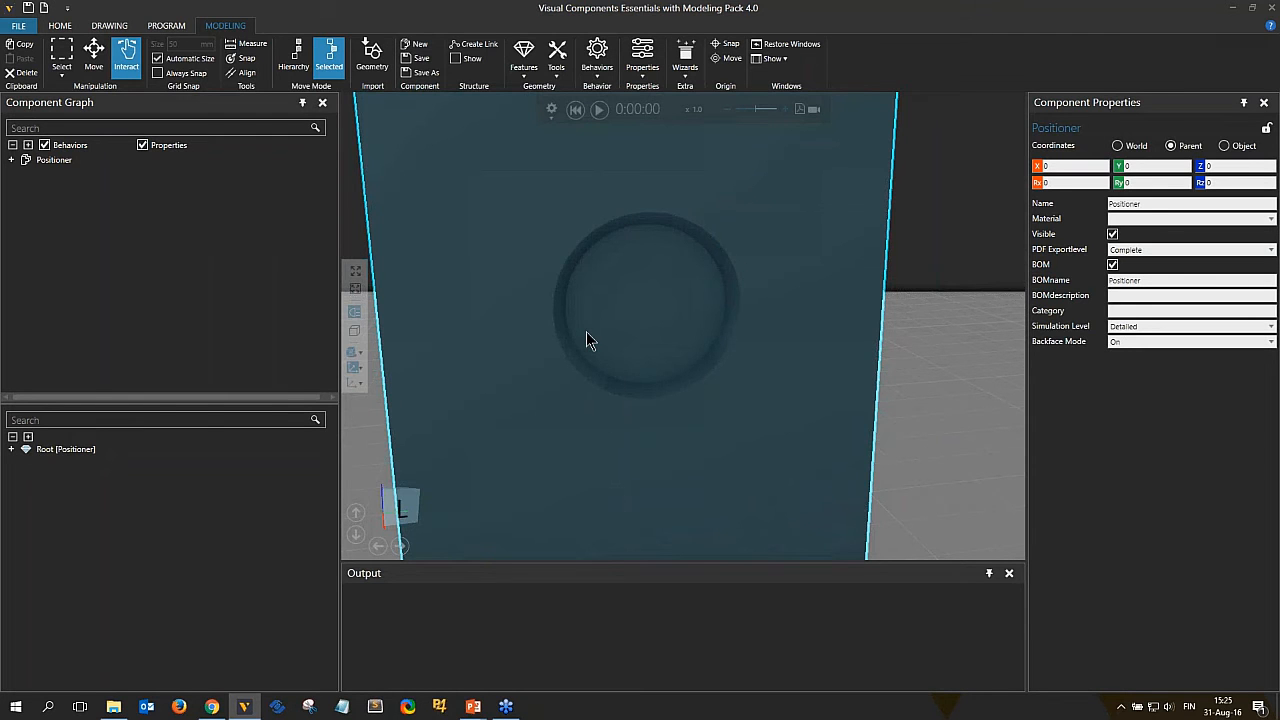
{"action": "right_click_drag", "start_coordinate": [586, 331], "coordinate": [535, 325]}
{"action": "scroll", "coordinate": [540, 300], "scroll_direction": "down", "scroll_amount": 5}
{"action": "right_click_drag", "start_coordinate": [540, 260], "coordinate": [558, 306]}
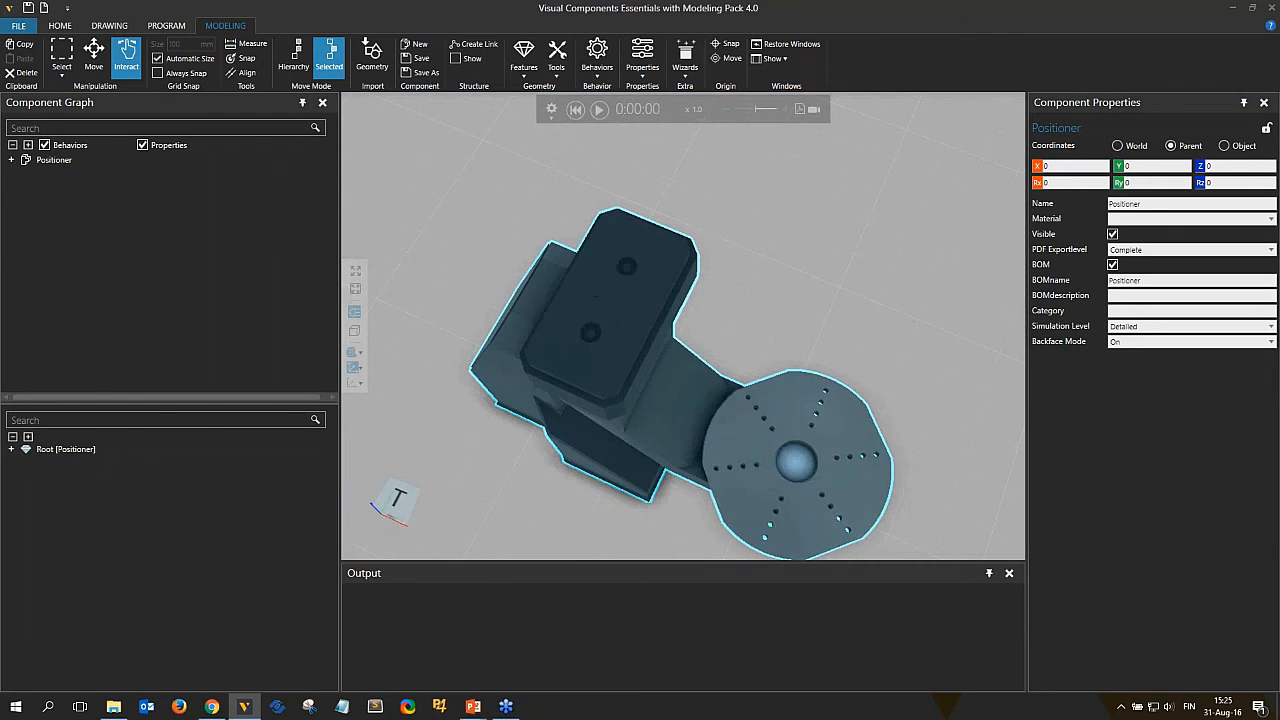
{"action": "scroll", "coordinate": [600, 345], "scroll_direction": "up", "scroll_amount": 5}
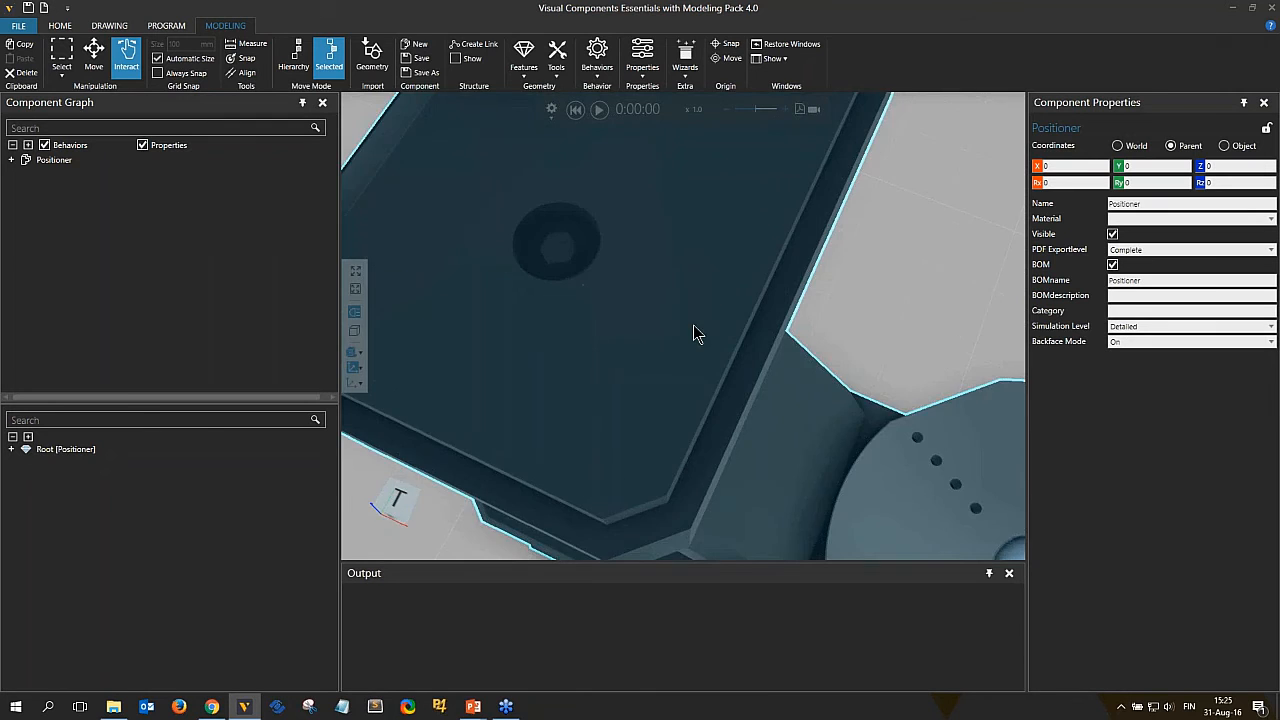
{"action": "right_click_drag", "start_coordinate": [694, 334], "coordinate": [706, 328]}
{"action": "scroll", "coordinate": [778, 447], "scroll_direction": "down", "scroll_amount": 4}
{"action": "right_click_drag", "start_coordinate": [778, 447], "coordinate": [743, 337]}
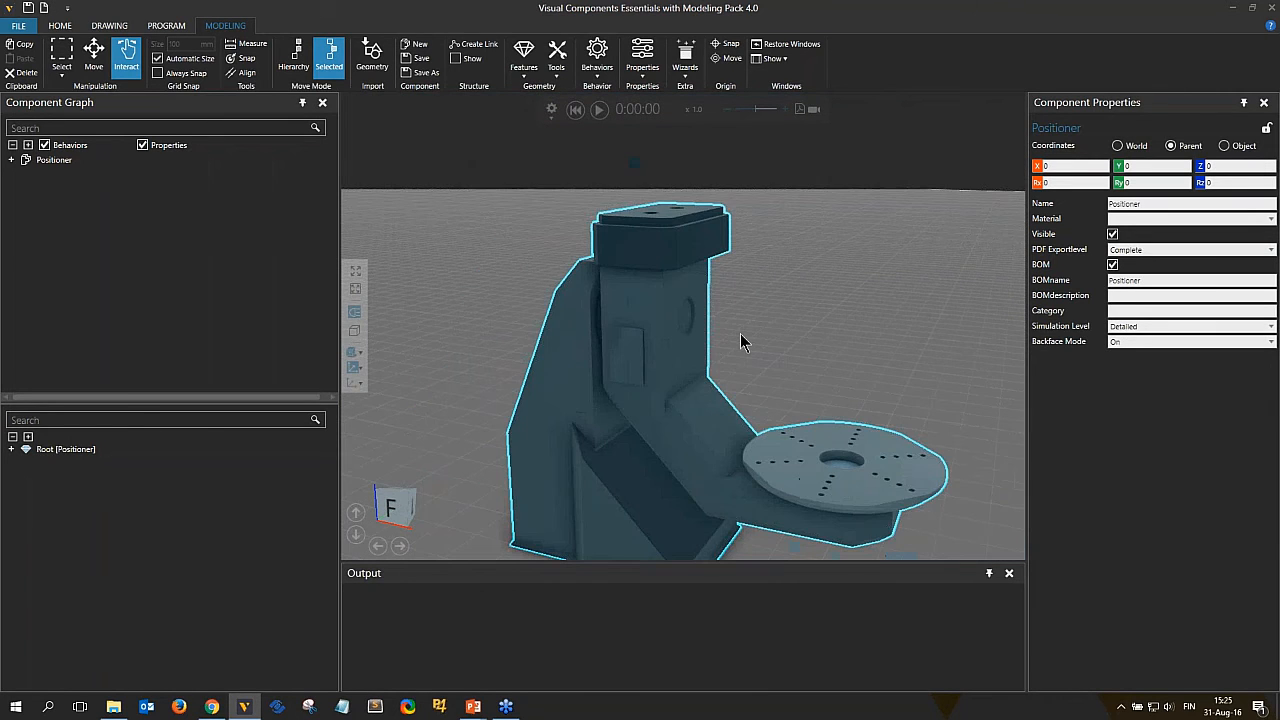
{"action": "middle_click_drag", "start_coordinate": [859, 442], "coordinate": [846, 394]}
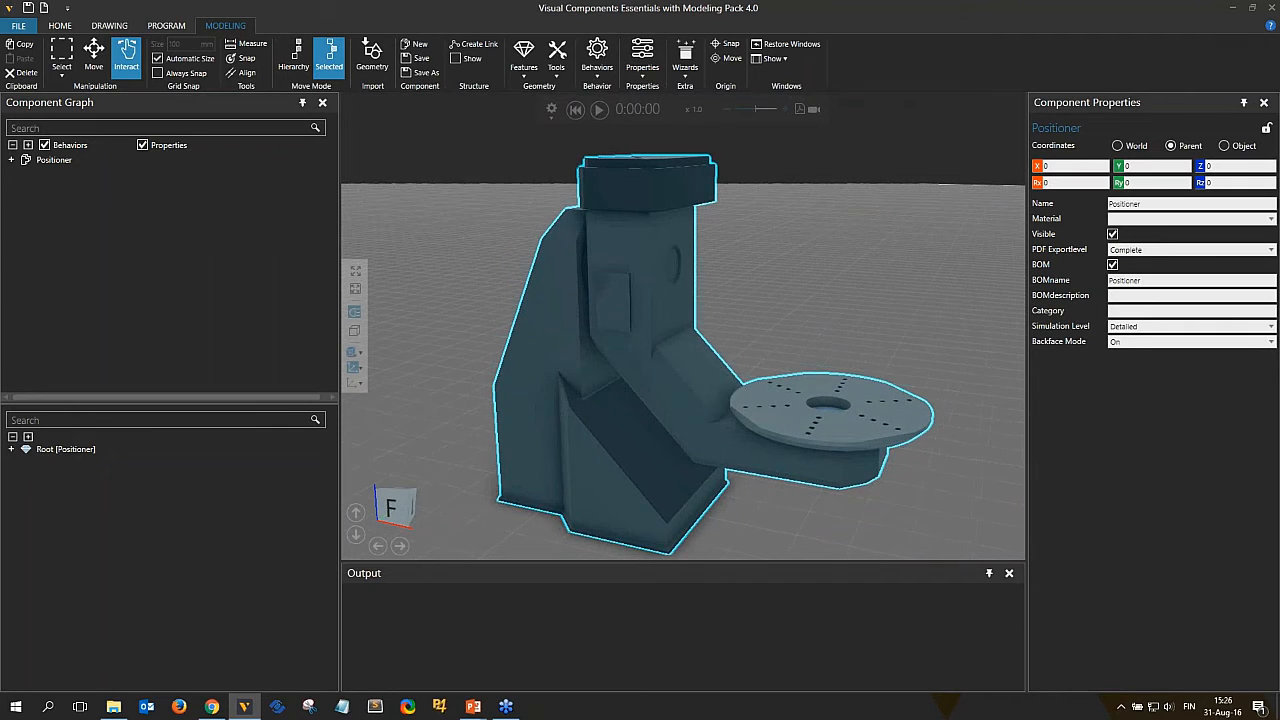
{"action": "scroll", "coordinate": [829, 349], "scroll_direction": "down", "scroll_amount": 1}
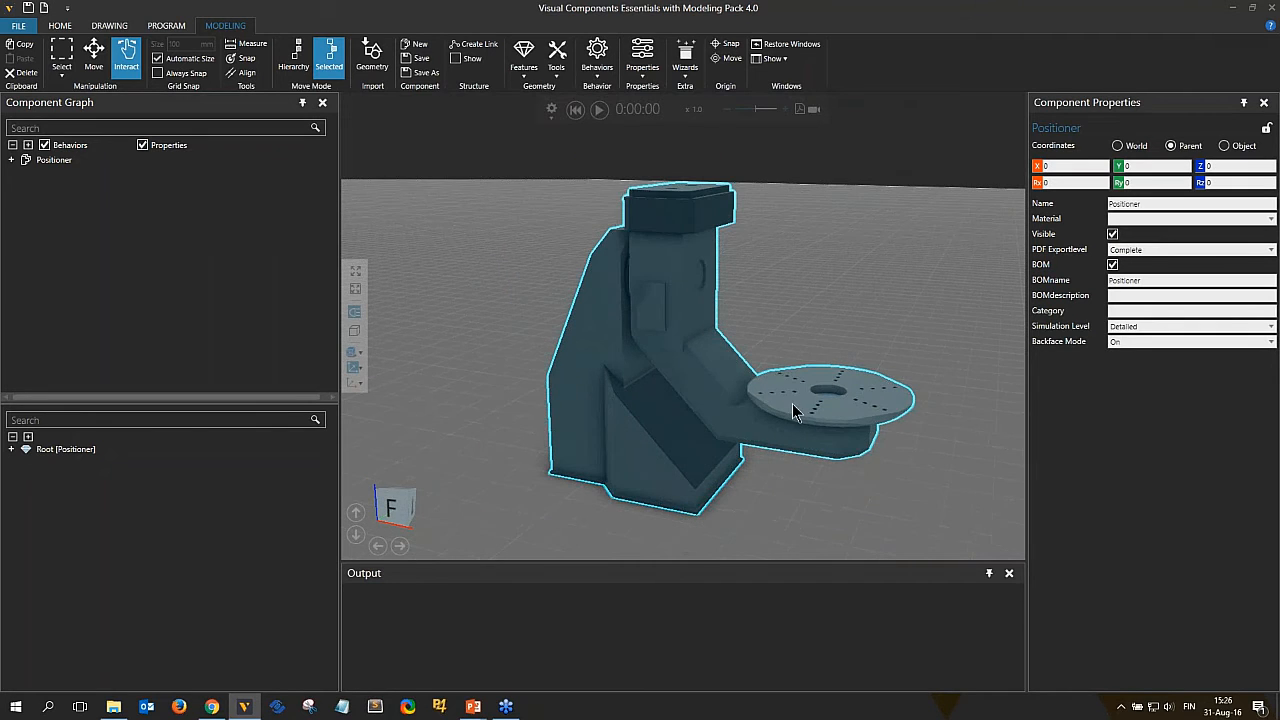
Select the positioner's geometry feature WP_Positioner_0 and explode it into separate features.
{"action": "left_click", "coordinate": [698, 381]}
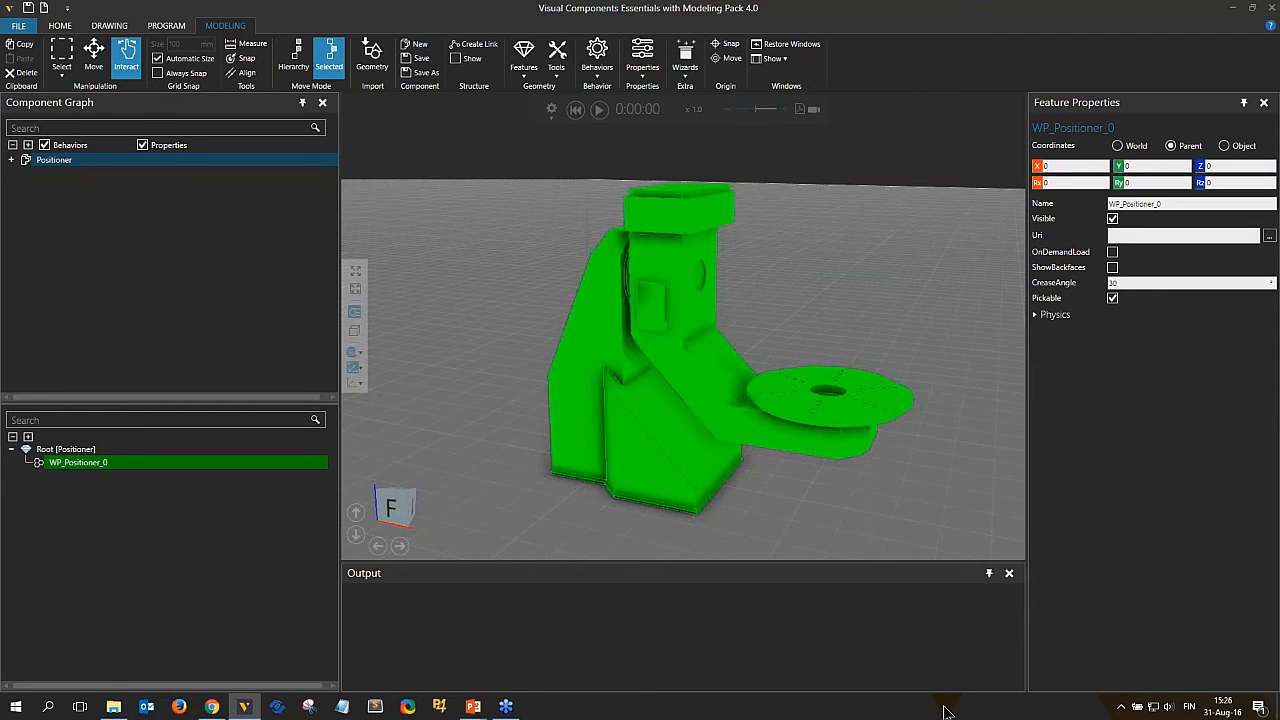
{"action": "right_click", "coordinate": [69, 473]}
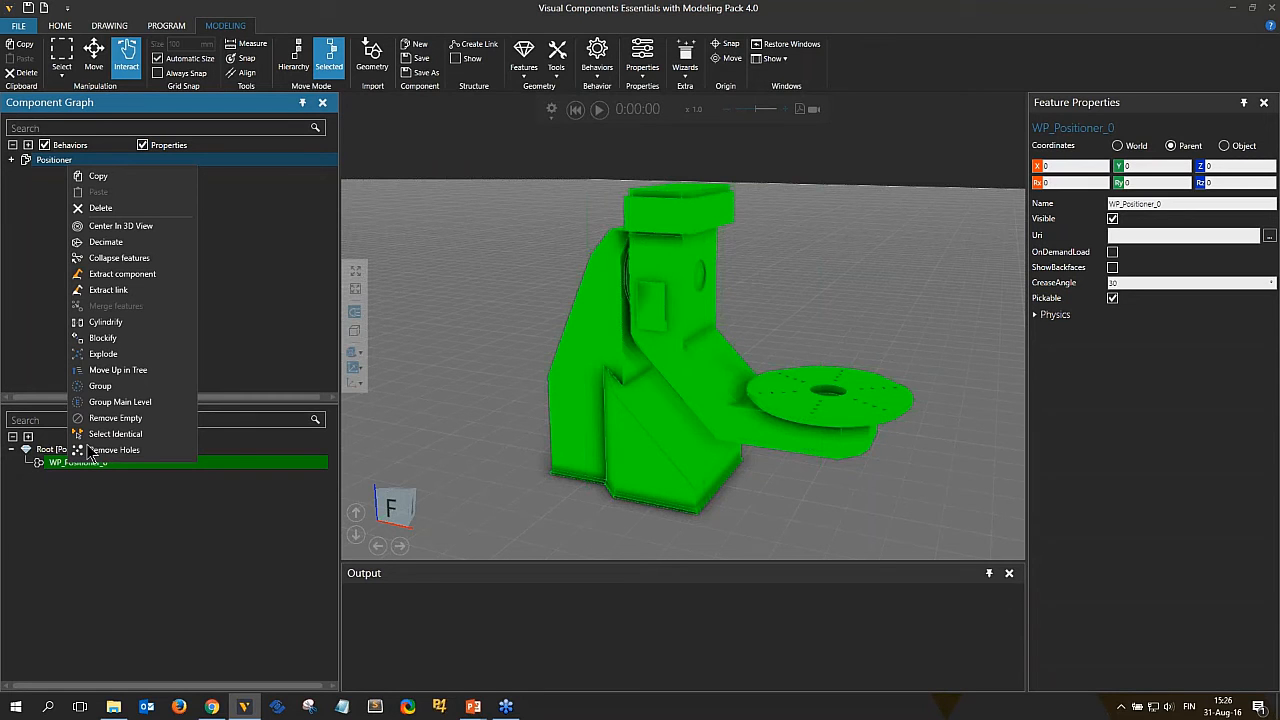
{"action": "left_click", "coordinate": [104, 354]}
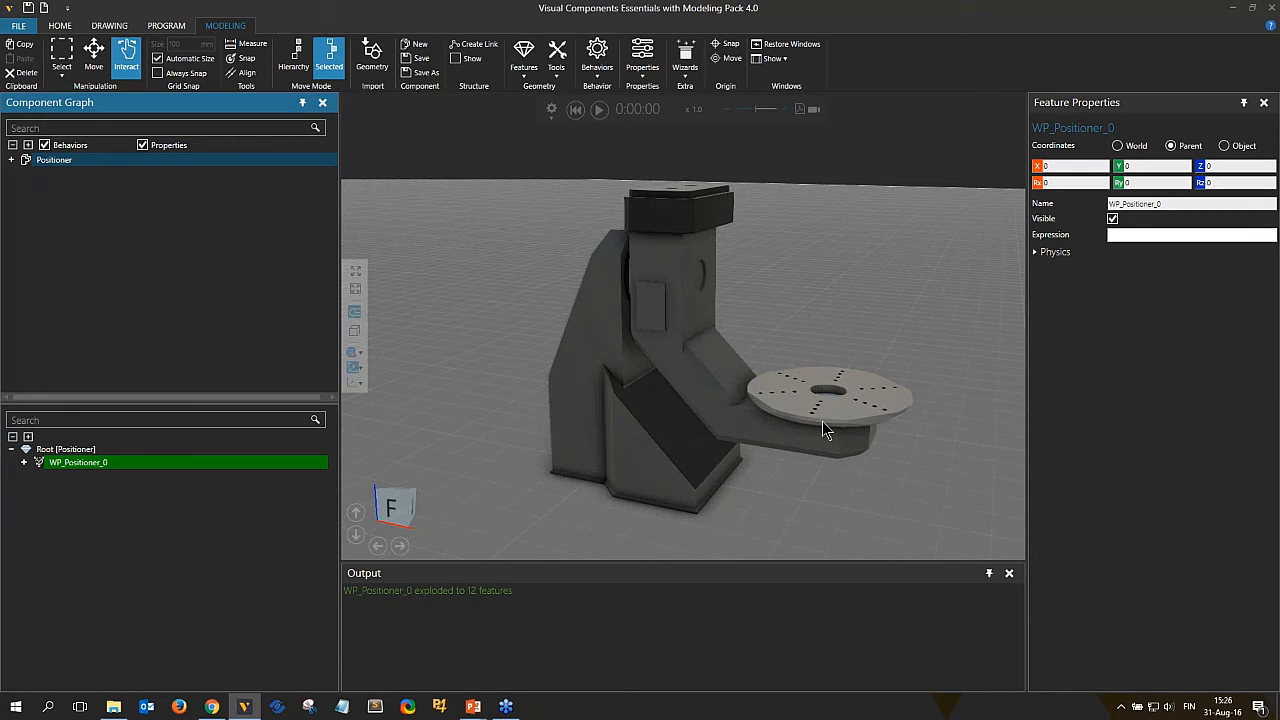
Expand the exploded geometry and select individual features to examine which parts of the positioner they form.
{"action": "left_click", "coordinate": [24, 462]}
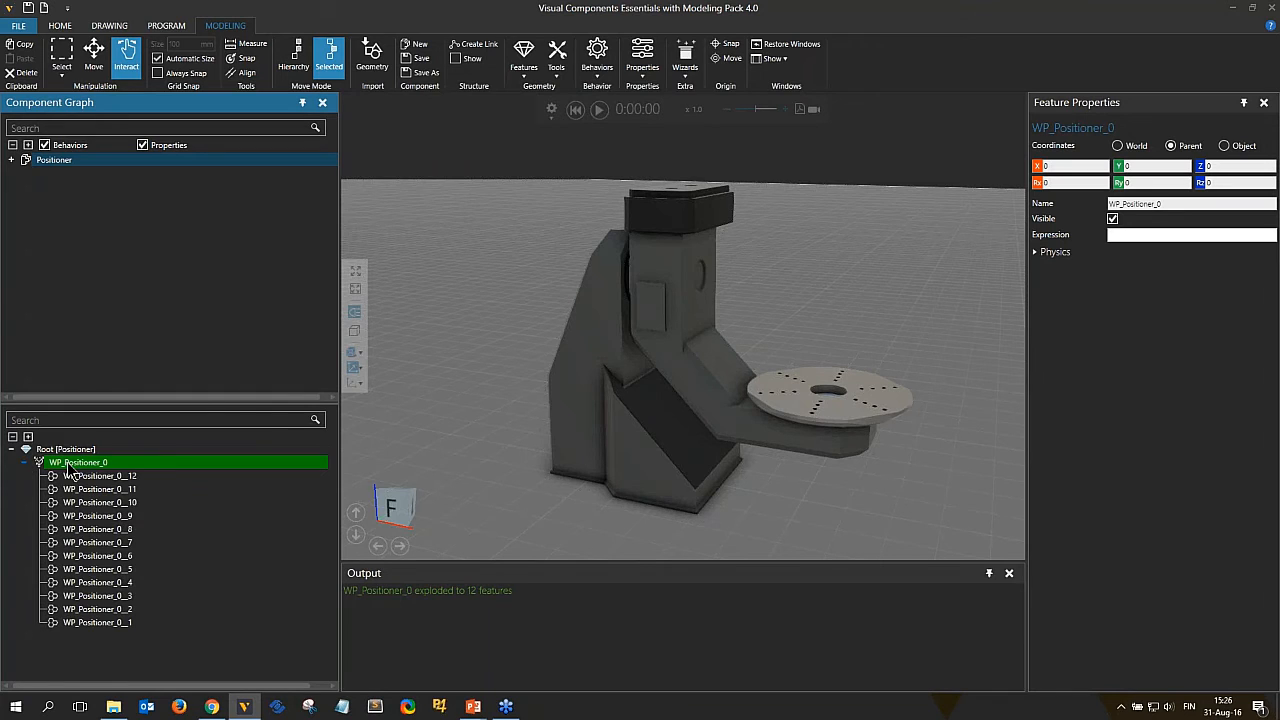
{"action": "left_click", "coordinate": [135, 479]}
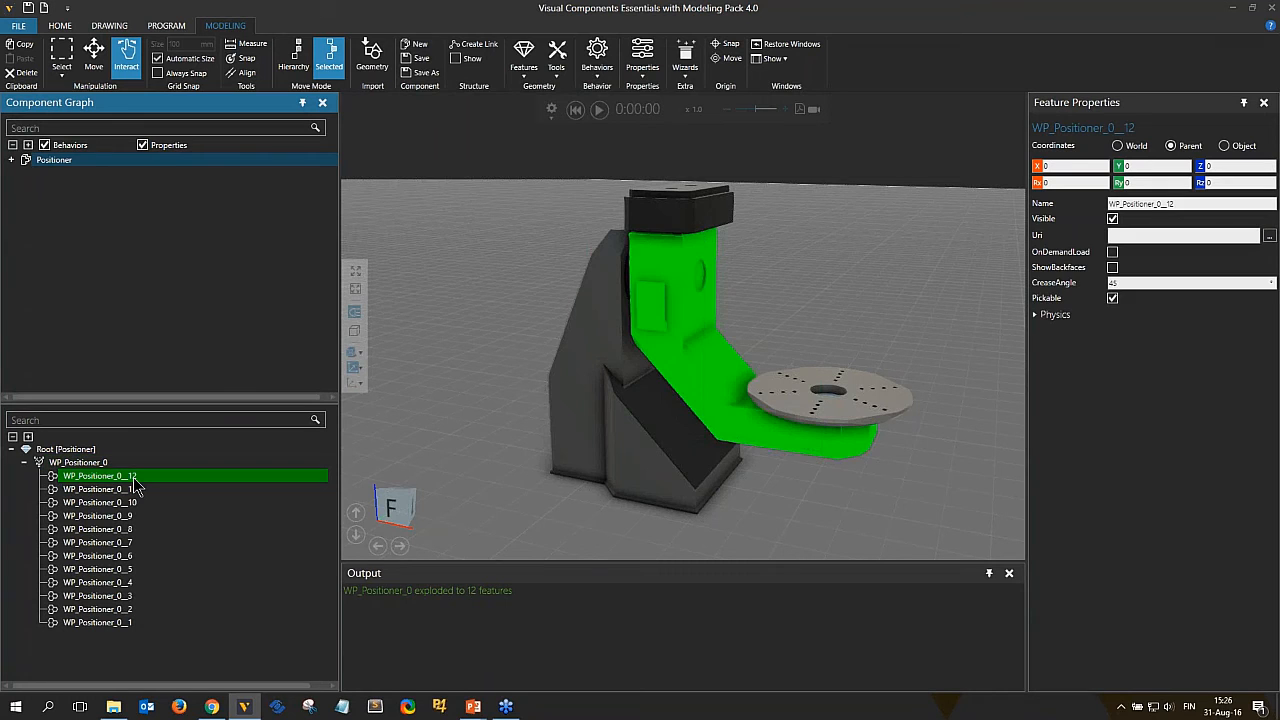
{"action": "left_click", "coordinate": [131, 490]}
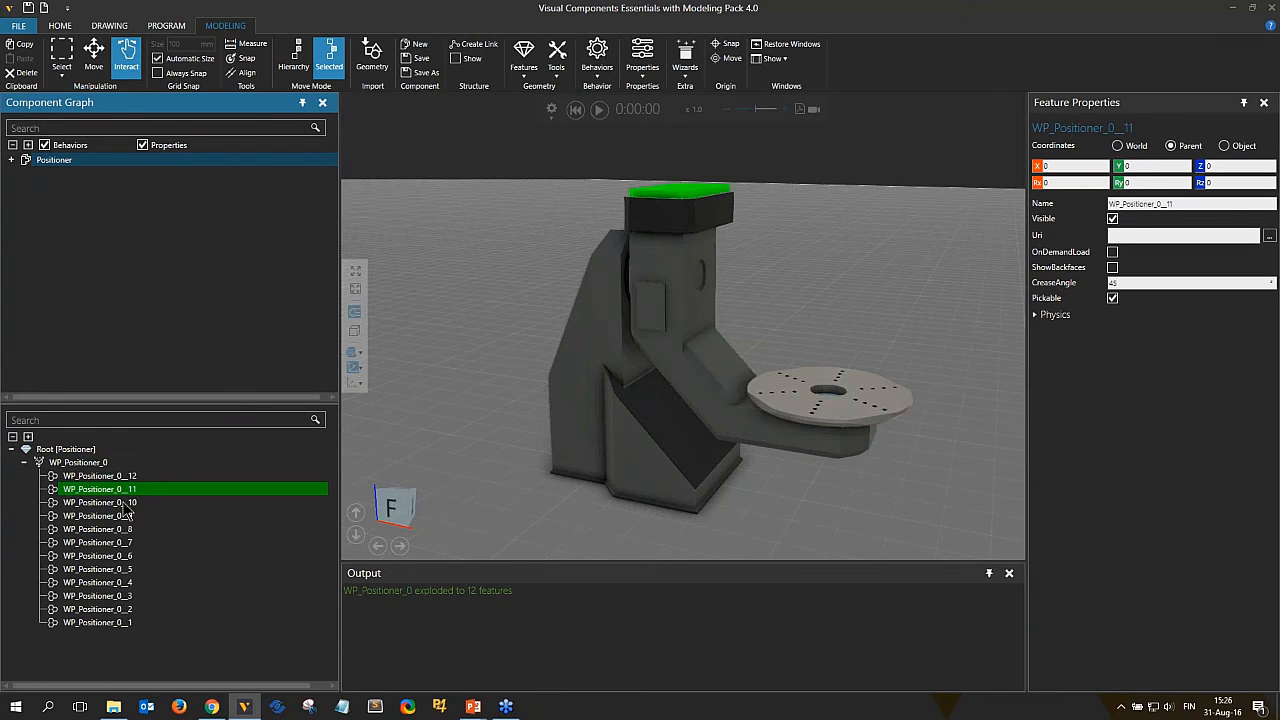
{"action": "left_click", "coordinate": [124, 503]}
{"action": "left_click", "coordinate": [117, 518]}
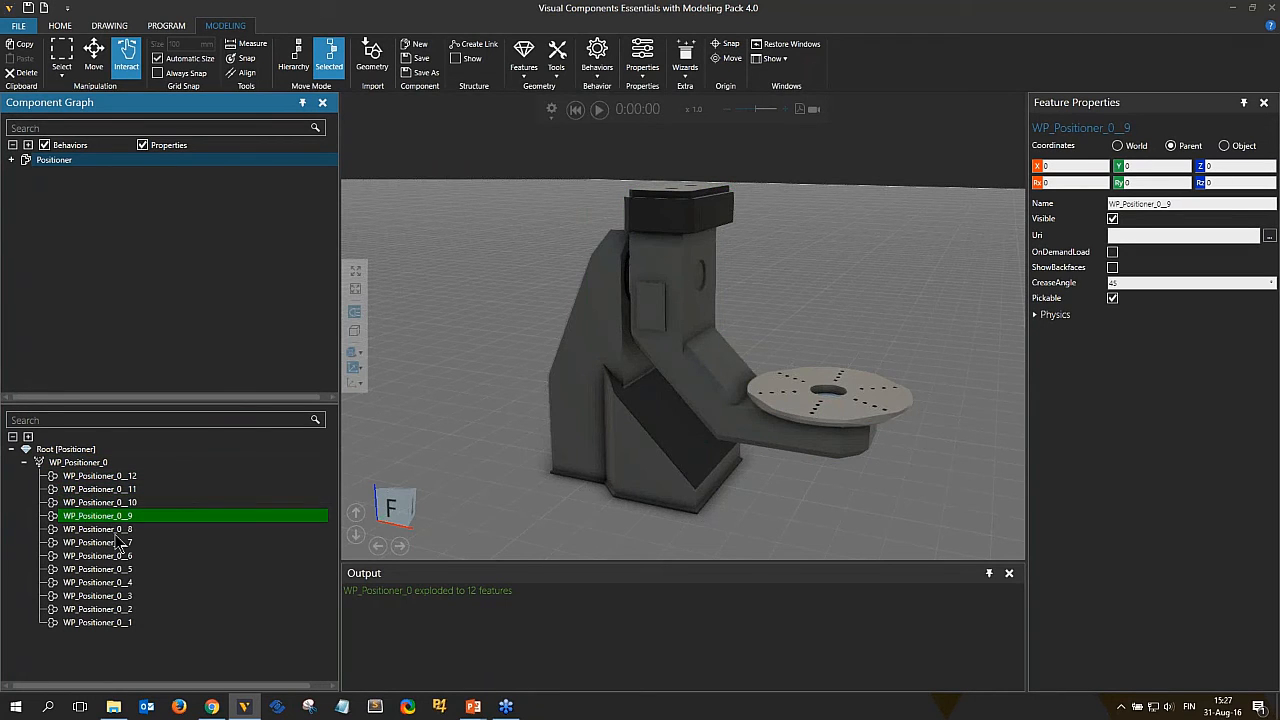
{"action": "left_click", "coordinate": [116, 531]}
{"action": "left_click", "coordinate": [116, 541]}
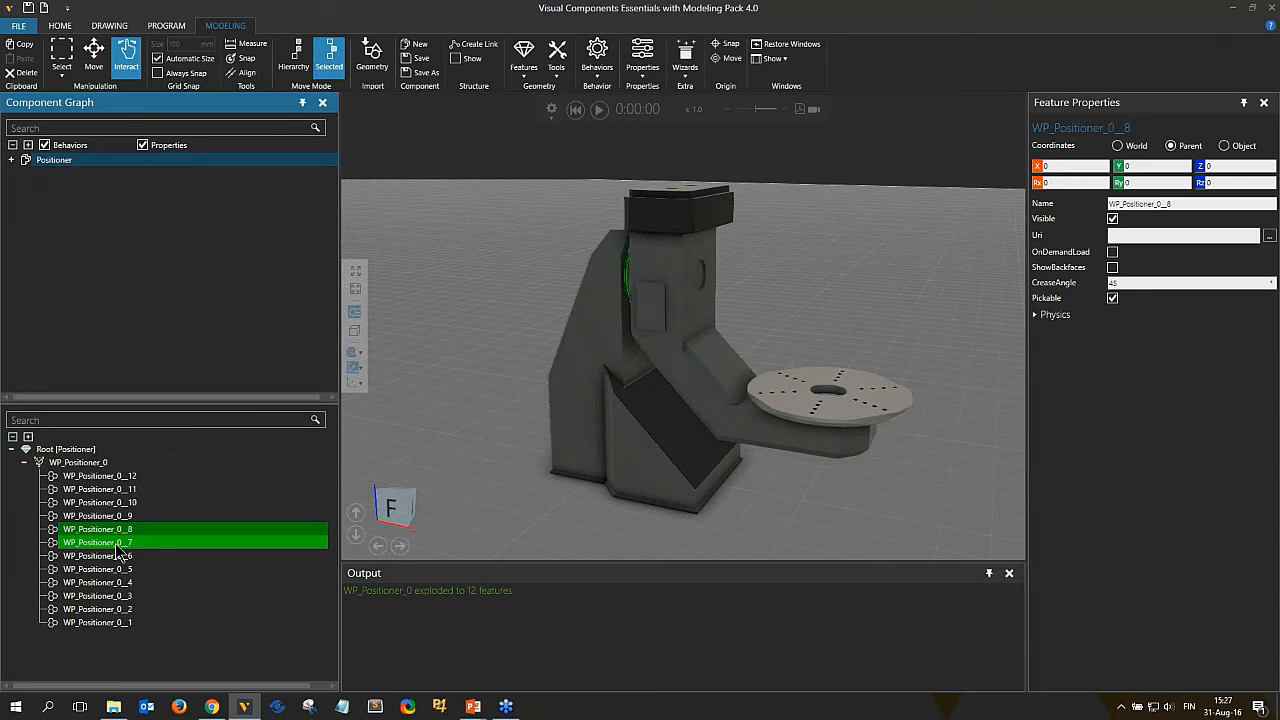
{"action": "left_click", "coordinate": [864, 409]}
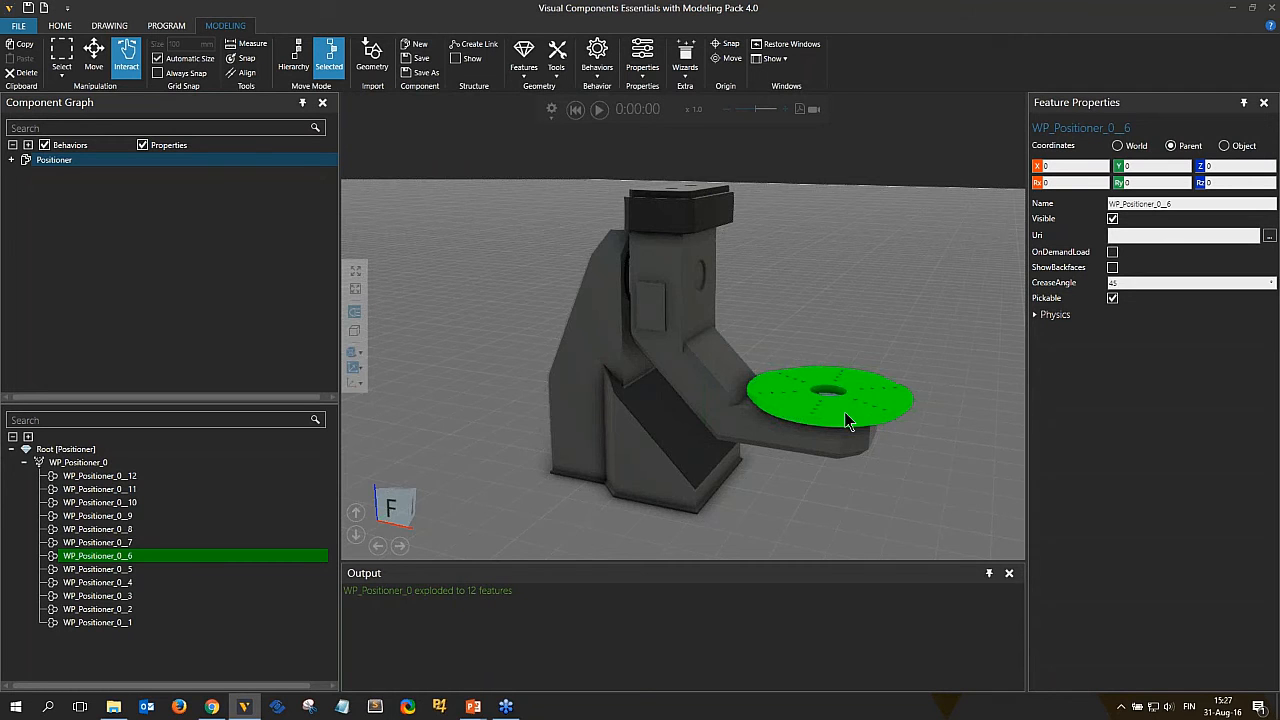
{"action": "right_click_drag", "start_coordinate": [844, 411], "coordinate": [600, 410]}
{"action": "left_click", "coordinate": [602, 423]}
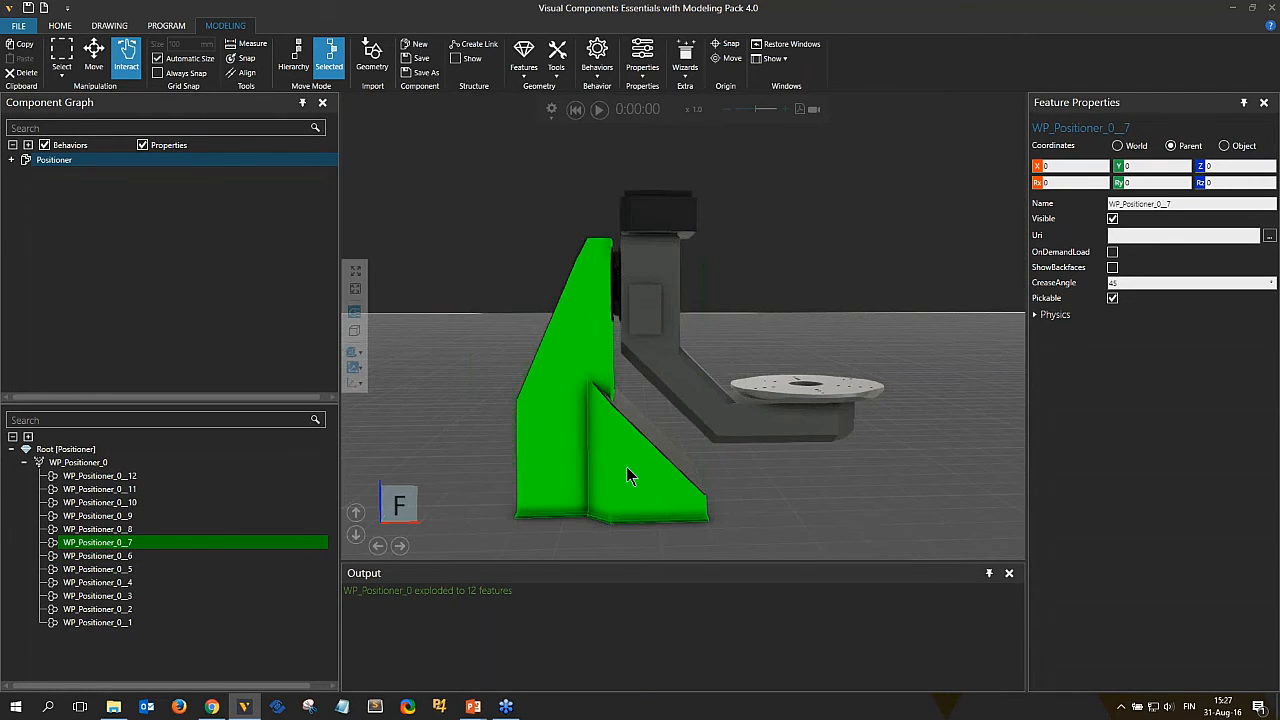
{"action": "right_click_drag", "start_coordinate": [598, 467], "coordinate": [560, 470]}
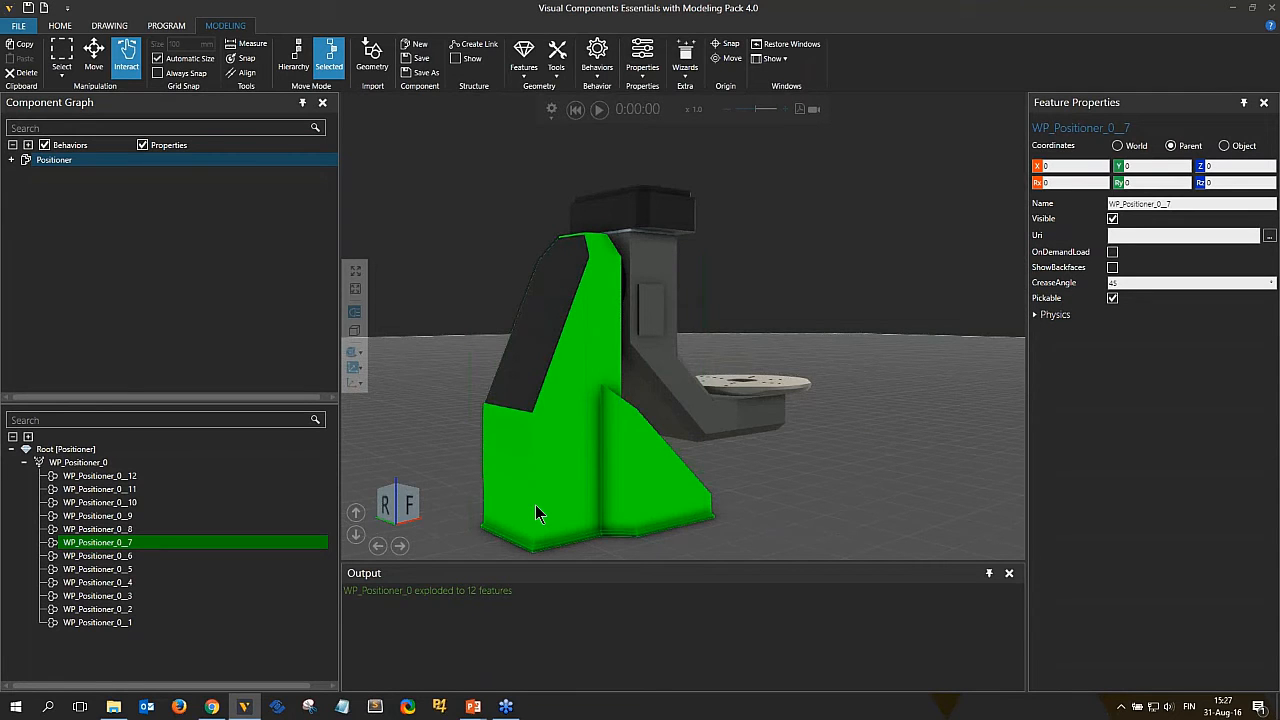
{"action": "right_click_drag", "start_coordinate": [600, 551], "coordinate": [561, 519]}
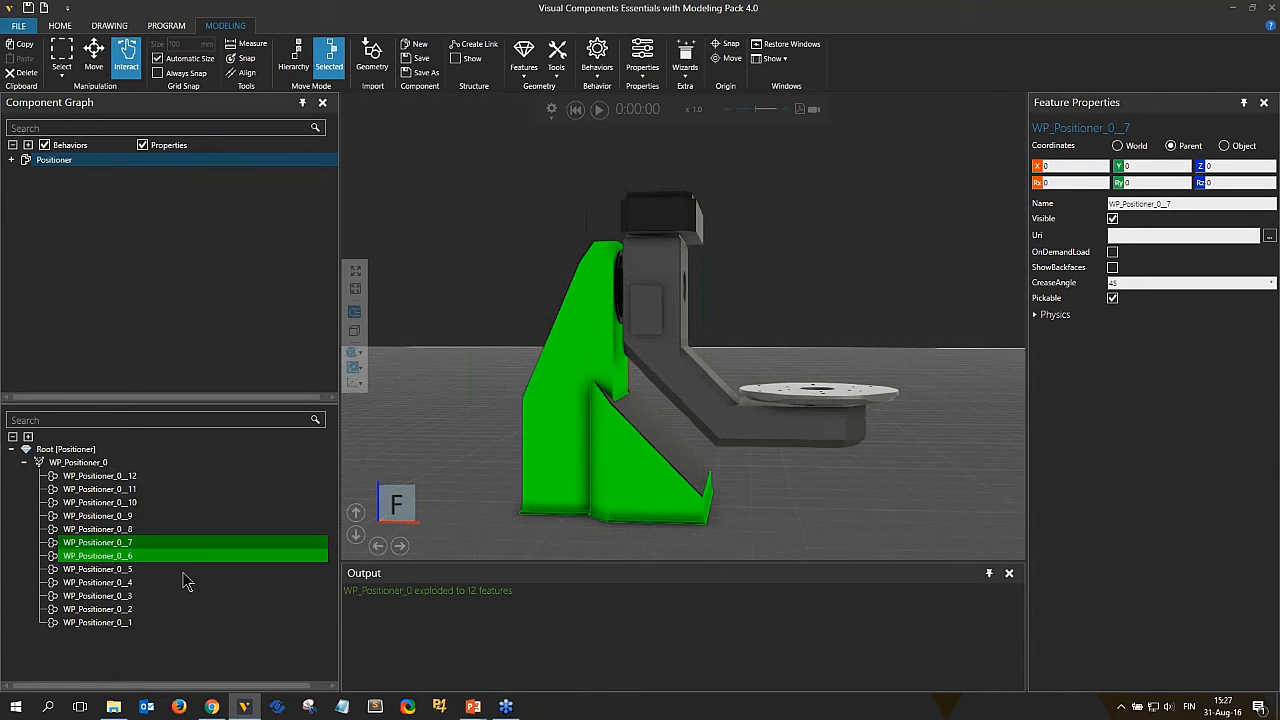
Explode the base feature WP_Positioner_0__7 into sub-features and select several of them on the model.
{"action": "right_click", "coordinate": [95, 542]}
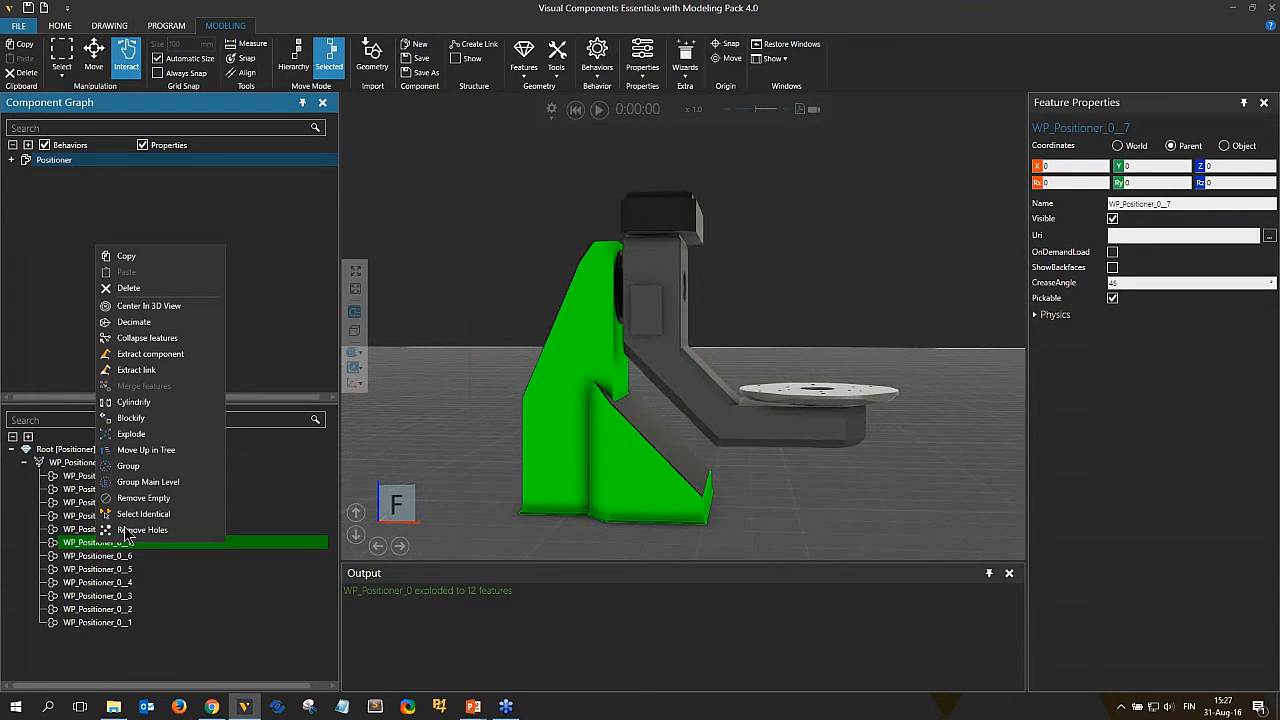
{"action": "left_click", "coordinate": [131, 434]}
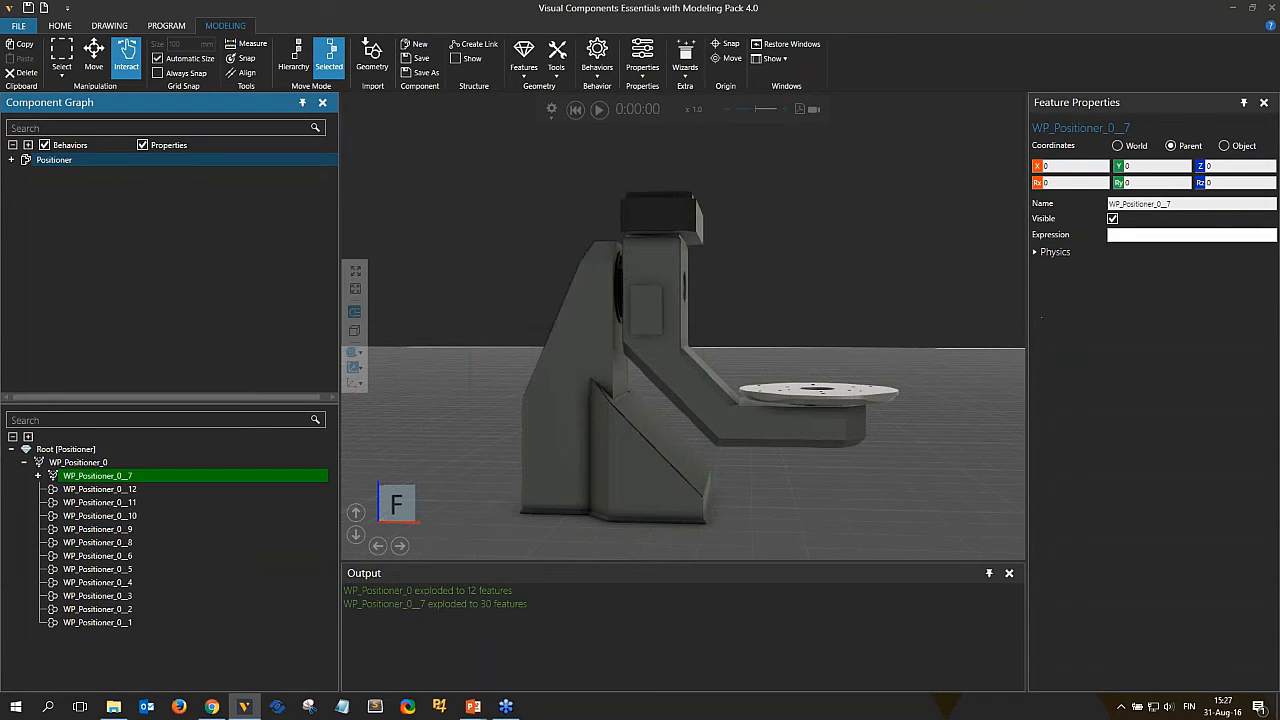
{"action": "left_click", "coordinate": [41, 477]}
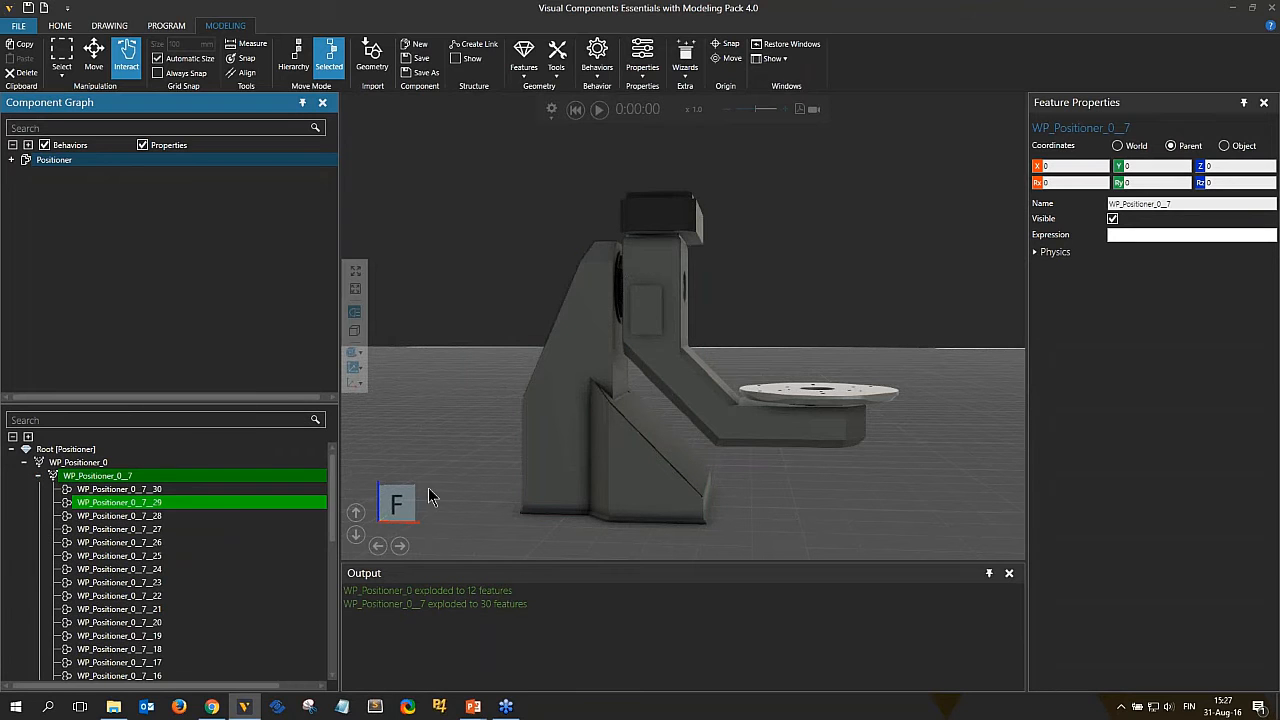
{"action": "left_click", "coordinate": [551, 450]}
{"action": "right_click_drag", "start_coordinate": [595, 466], "coordinate": [541, 478]}
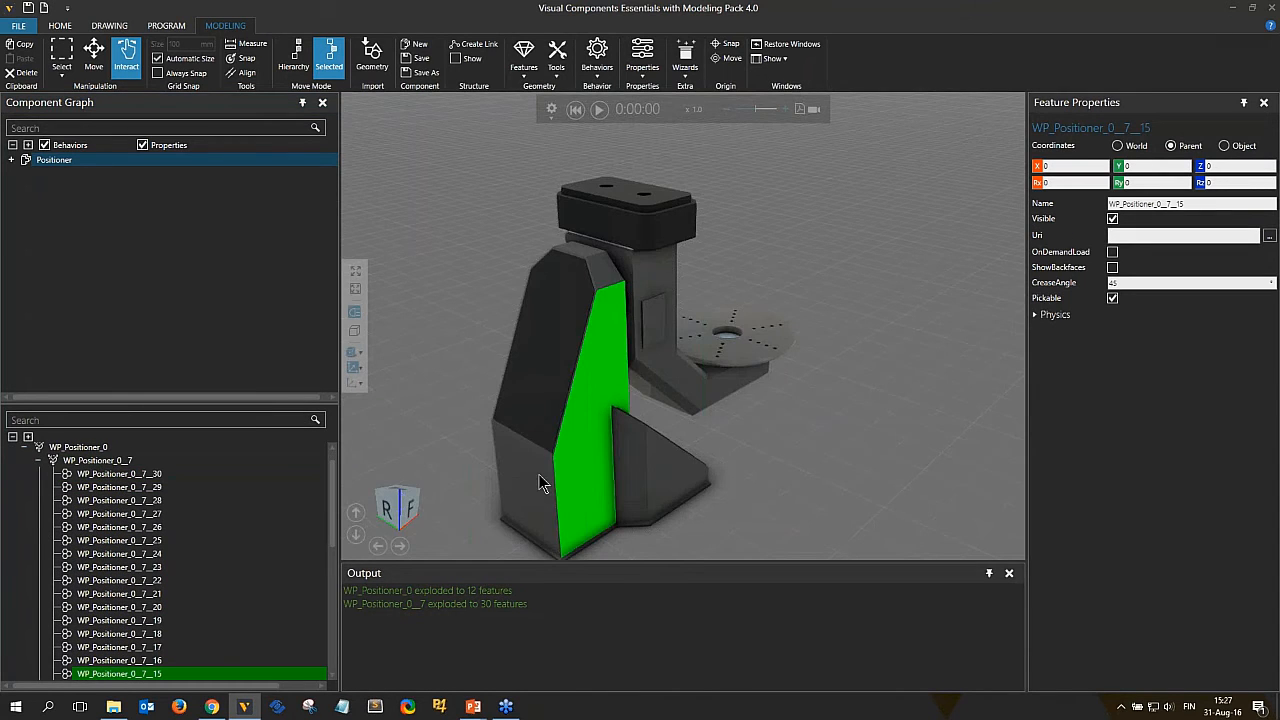
{"action": "left_click", "coordinate": [541, 479]}
{"action": "left_click", "coordinate": [631, 484]}
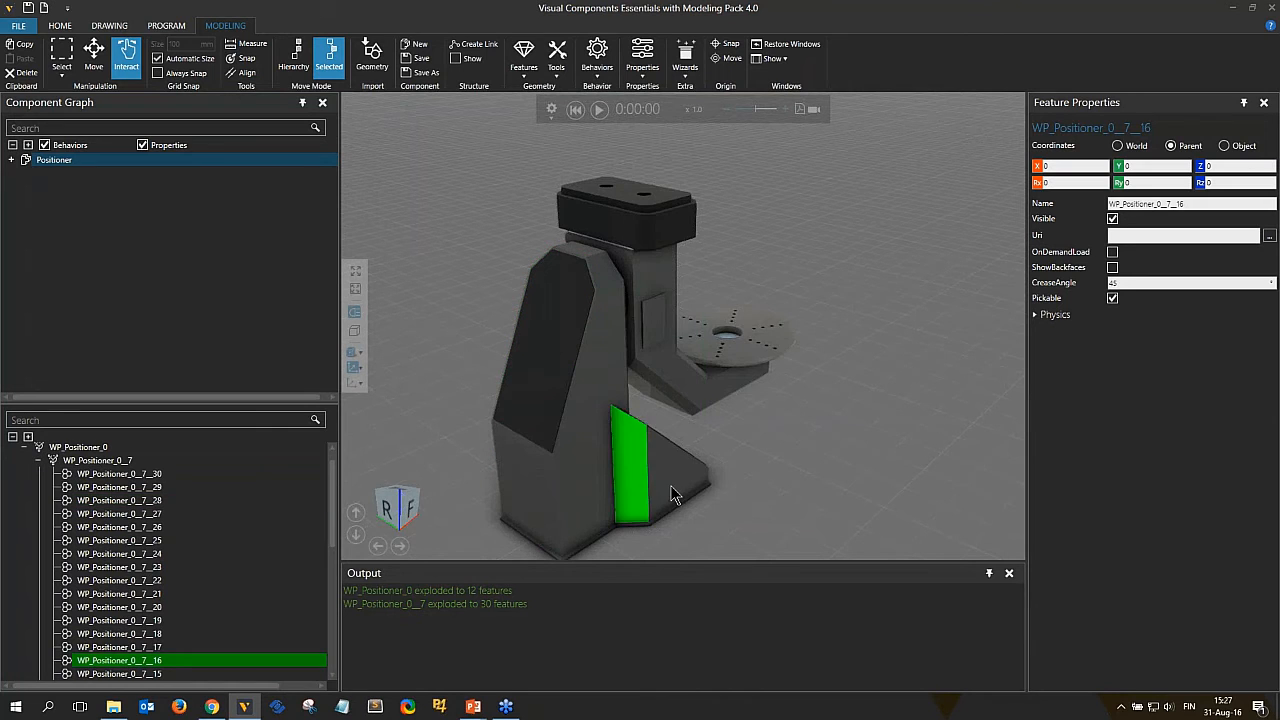
{"action": "left_click", "coordinate": [670, 485]}
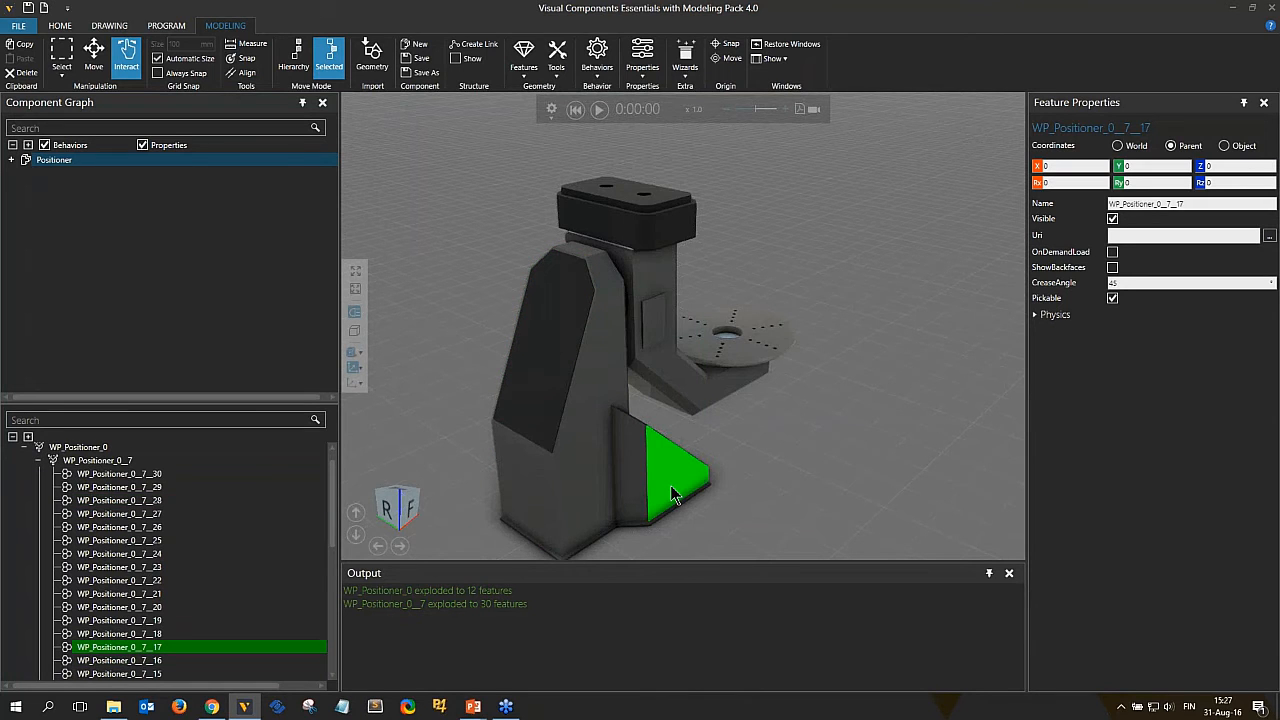
Collapse the sub-features of WP_Positioner_0__7 back into a single feature.
{"action": "left_click", "coordinate": [110, 461]}
{"action": "right_click", "coordinate": [110, 463]}
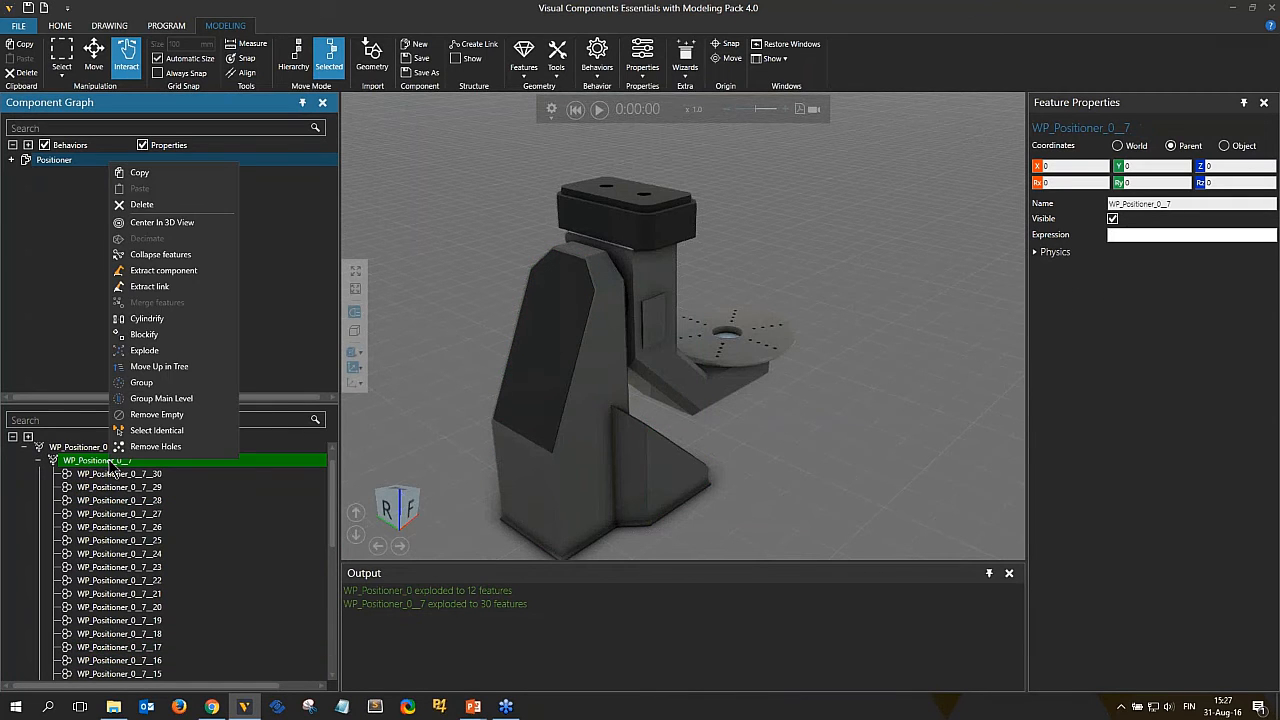
{"action": "left_click", "coordinate": [160, 254]}
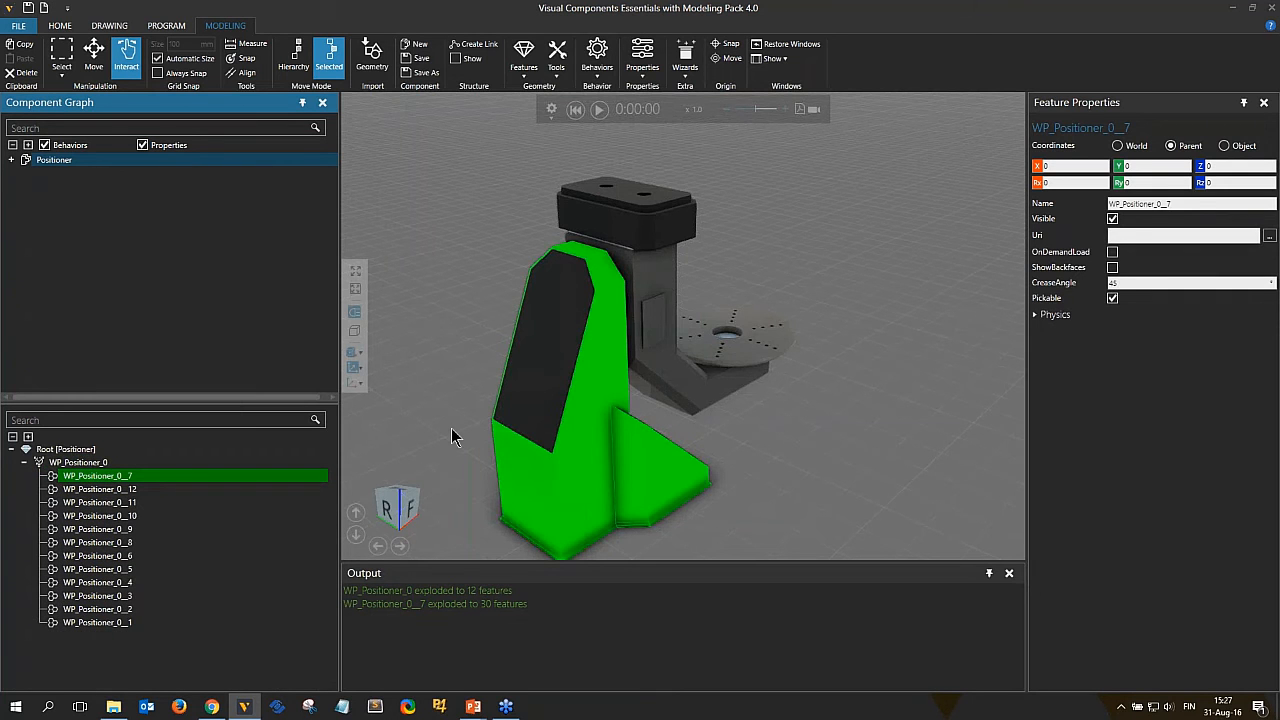
Orbit around the positioner to examine the selected base feature.
{"action": "mouse_move", "coordinate": [591, 502]}
{"action": "right_mouse_down"}
{"action": "mouse_move", "coordinate": [543, 491]}
{"action": "mouse_move", "coordinate": [612, 500]}
{"action": "right_mouse_up"}
{"action": "middle_click_drag", "start_coordinate": [609, 490], "coordinate": [570, 478]}
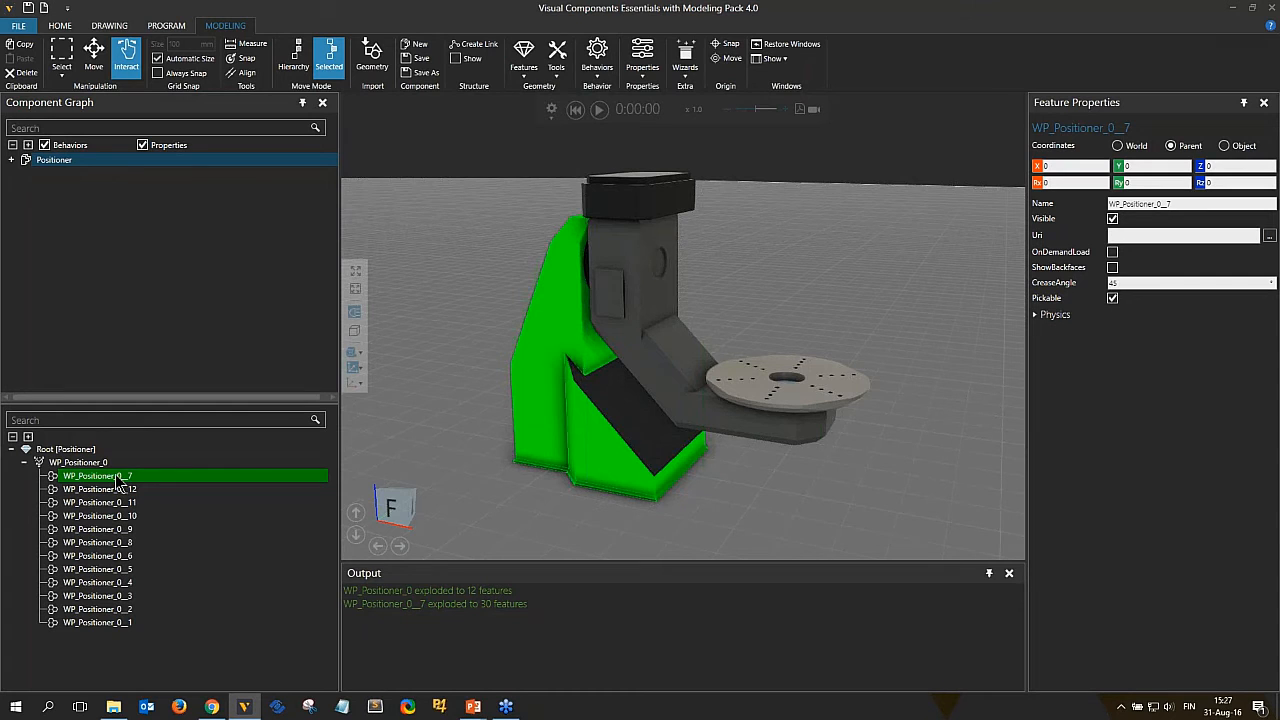
{"action": "mouse_move", "coordinate": [663, 472]}
{"action": "right_mouse_down"}
{"action": "mouse_move", "coordinate": [682, 476]}
{"action": "mouse_move", "coordinate": [670, 477]}
{"action": "right_mouse_up"}
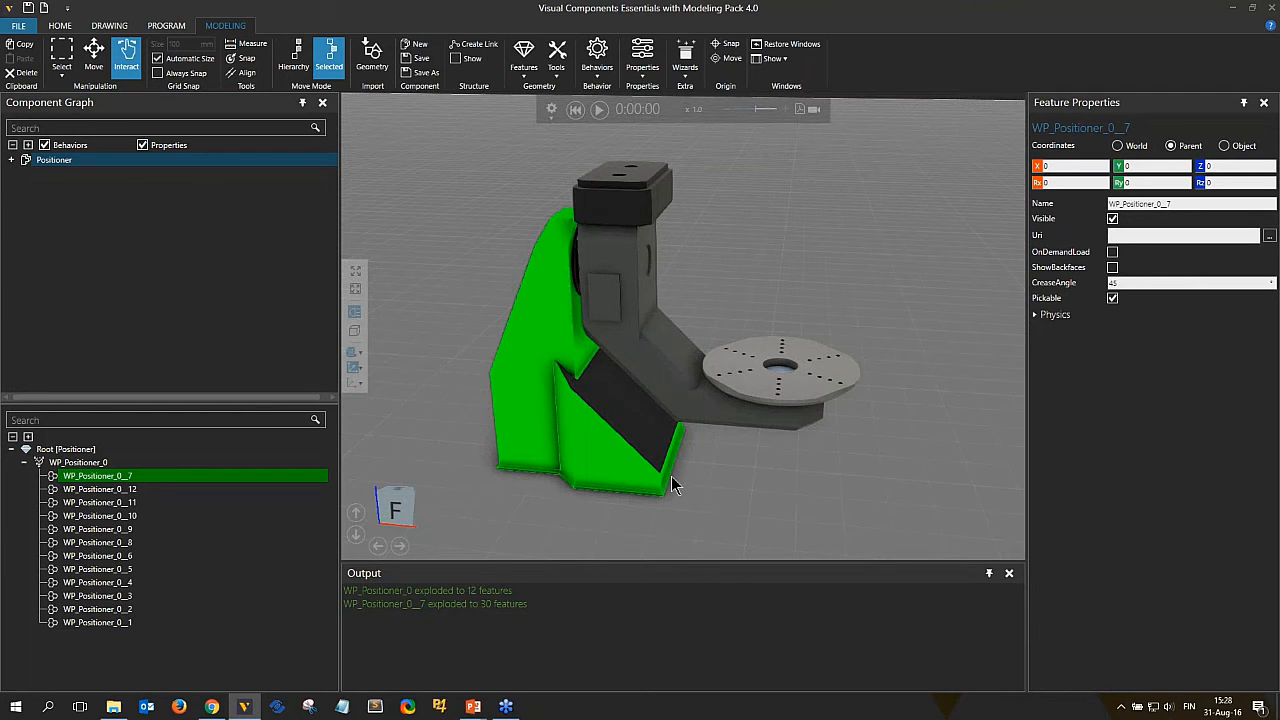
Orbit the view and select individual features to identify which ones form the rotating arm and top plate.
{"action": "right_click_drag", "start_coordinate": [671, 476], "coordinate": [635, 499]}
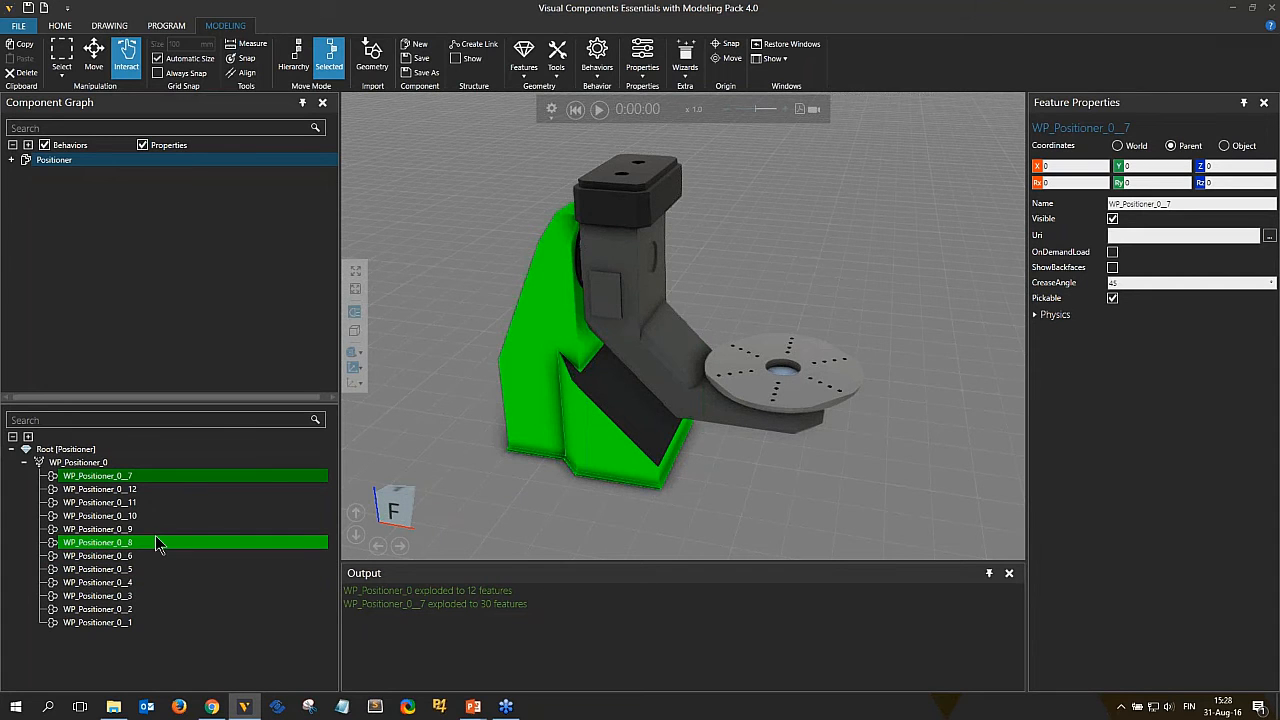
{"action": "right_click_drag", "start_coordinate": [571, 503], "coordinate": [660, 362]}
{"action": "left_click", "coordinate": [694, 428]}
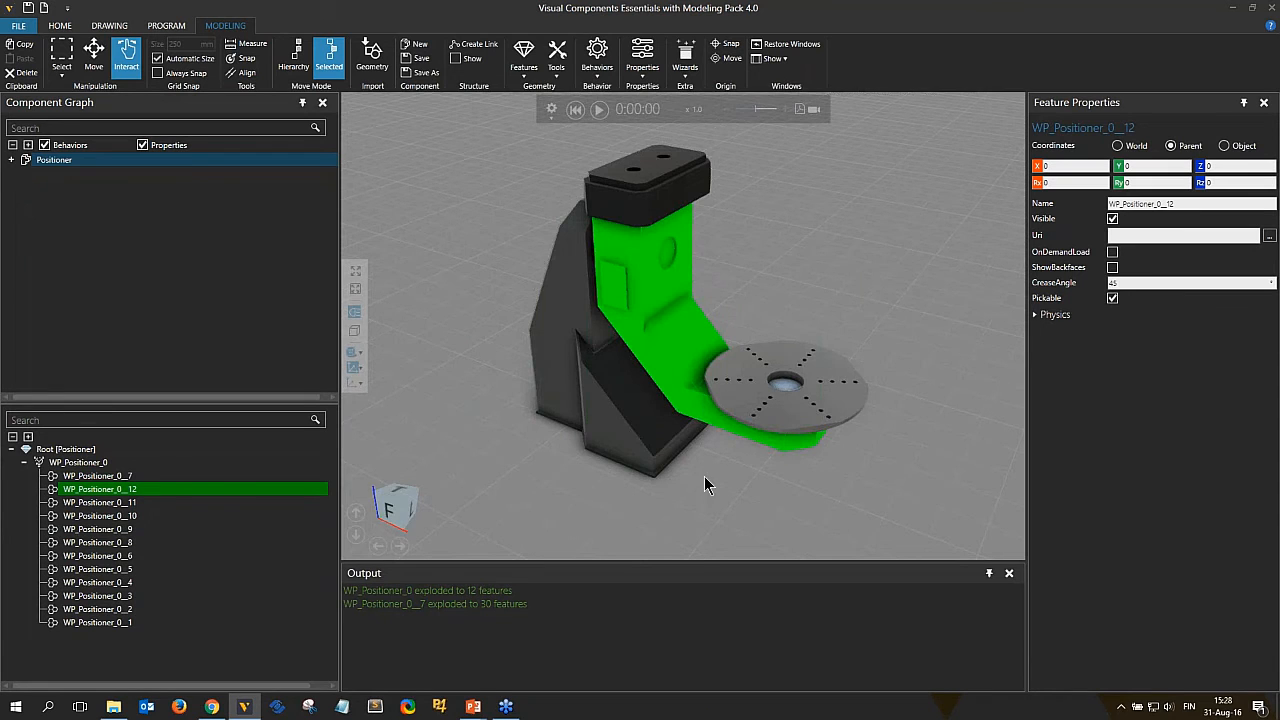
{"action": "right_click_drag", "start_coordinate": [781, 393], "coordinate": [752, 392]}
{"action": "left_click", "coordinate": [637, 181]}
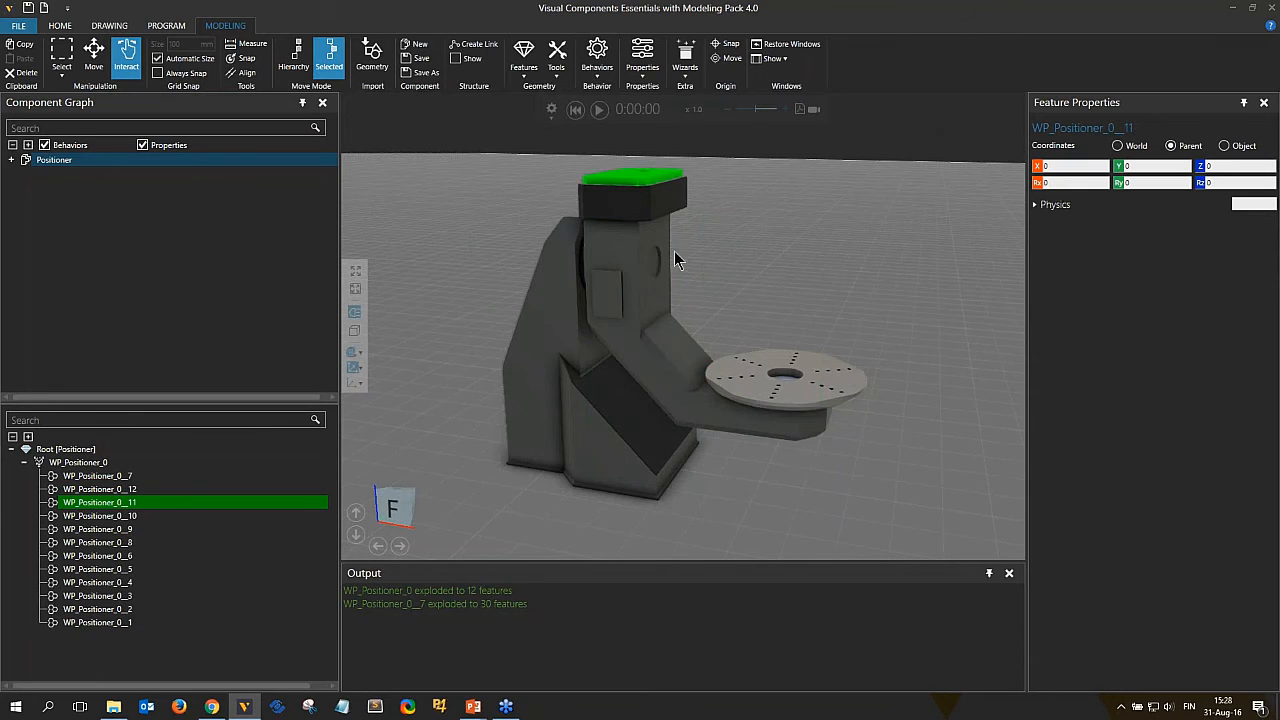
{"action": "right_click_drag", "start_coordinate": [674, 251], "coordinate": [674, 256]}
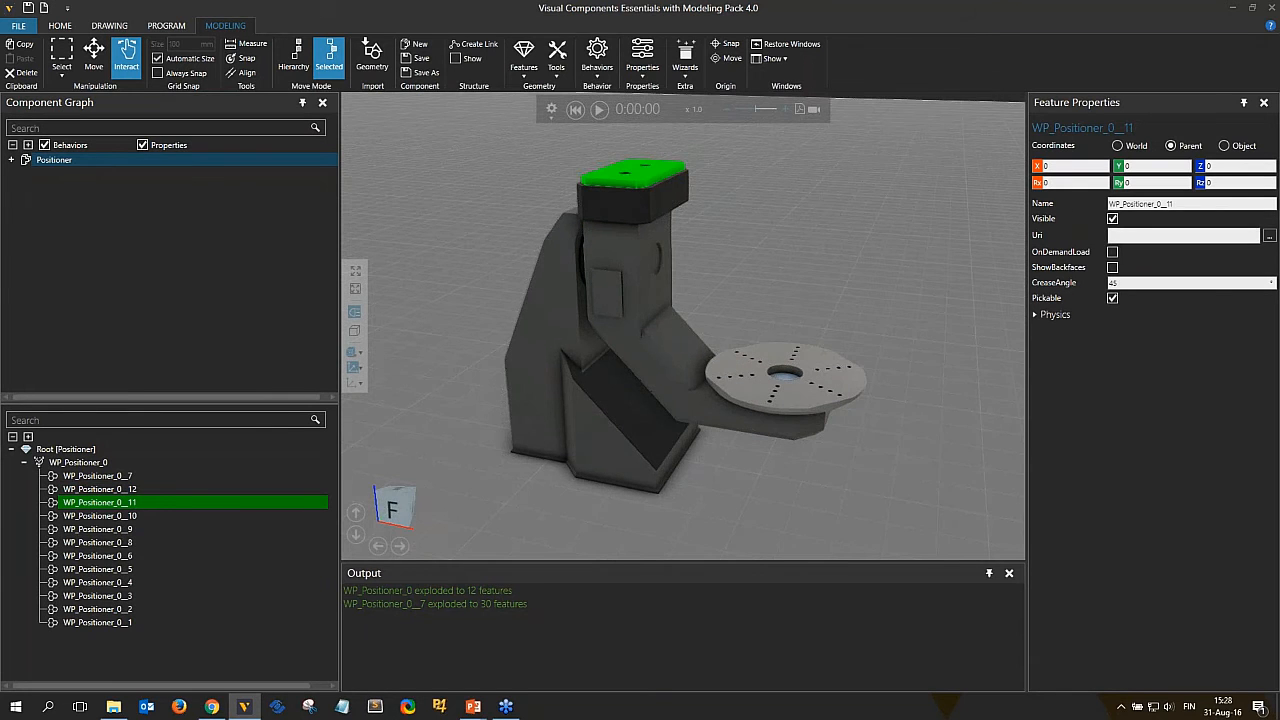
Select the three features forming the upright, arm and top plate and extract them into a new link.
{"action": "left_click", "coordinate": [648, 220], "text": "ctrl"}
{"action": "left_click", "coordinate": [642, 268], "text": "ctrl"}
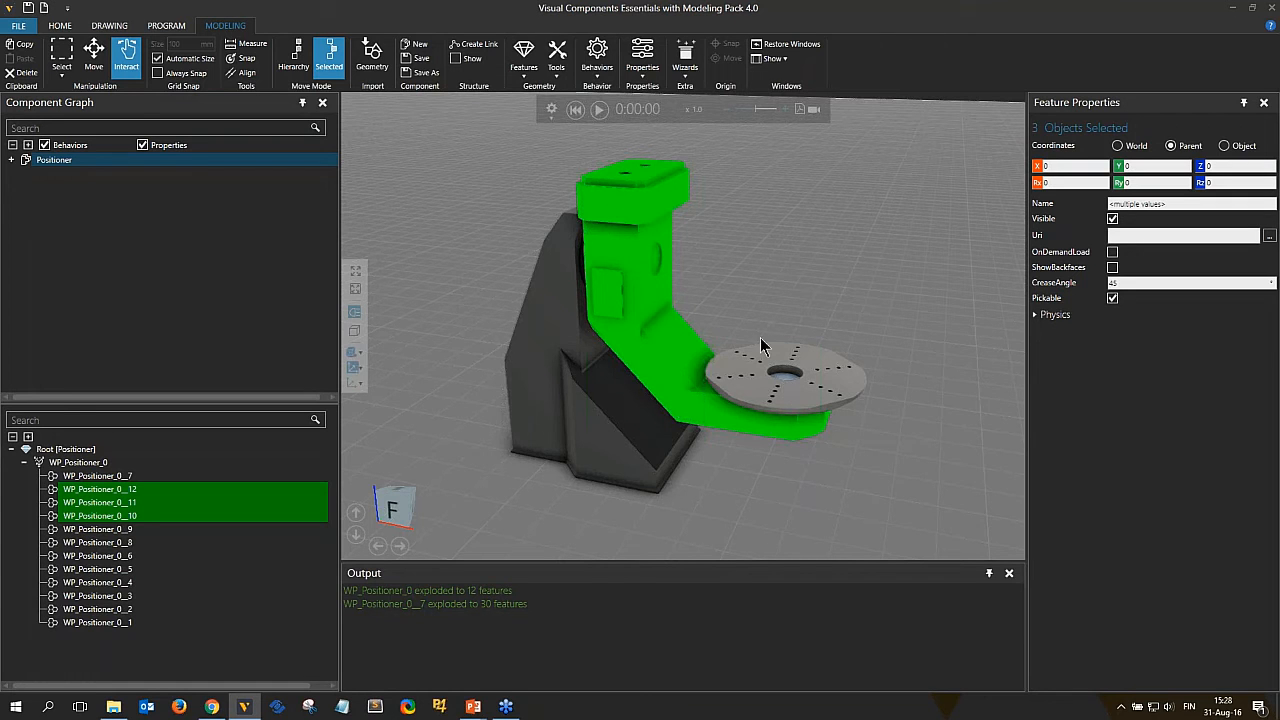
{"action": "left_click", "coordinate": [643, 188]}
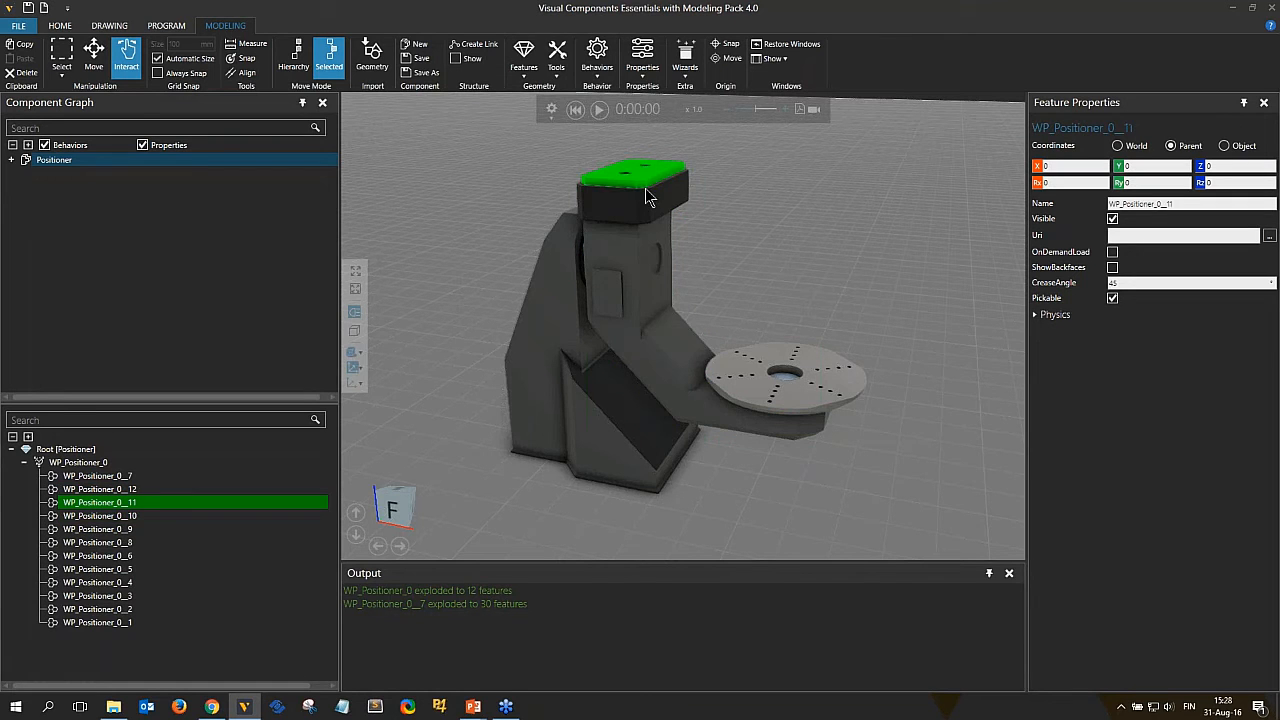
{"action": "left_click", "coordinate": [646, 192], "text": "ctrl"}
{"action": "left_click", "coordinate": [646, 259], "text": "ctrl"}
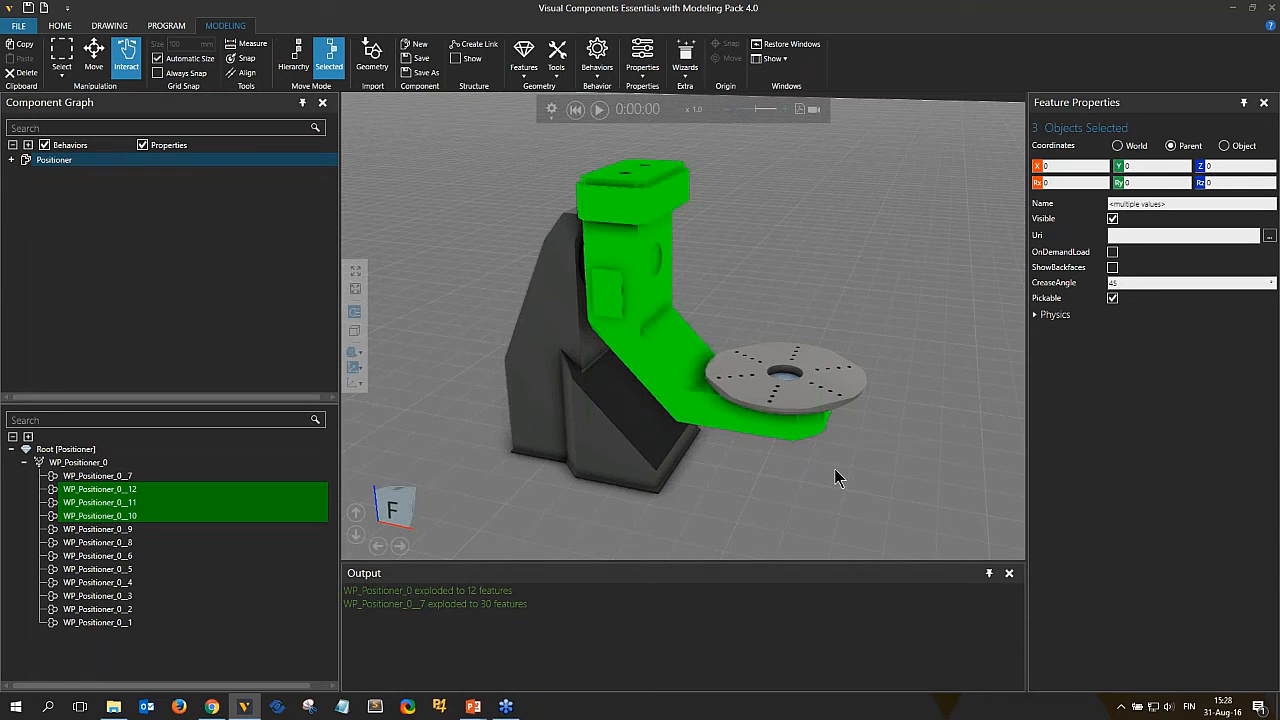
{"action": "right_click", "coordinate": [631, 262]}
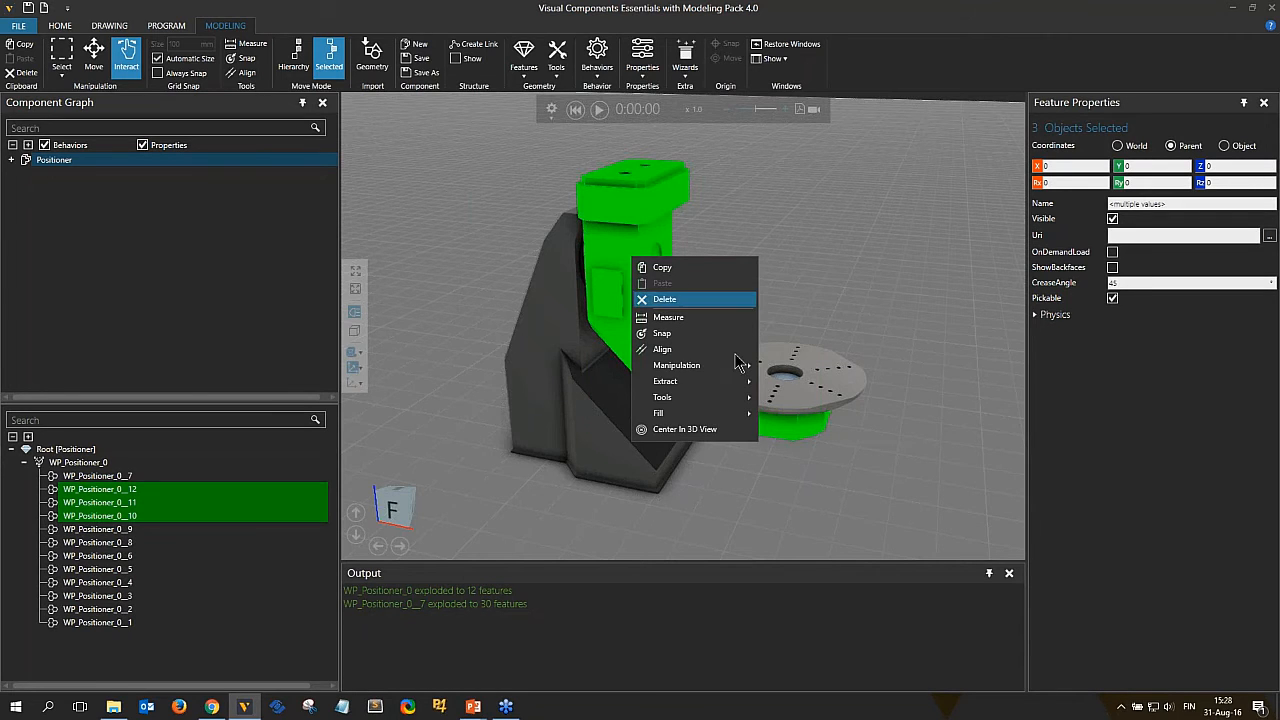
{"action": "mouse_move", "coordinate": [745, 381]}
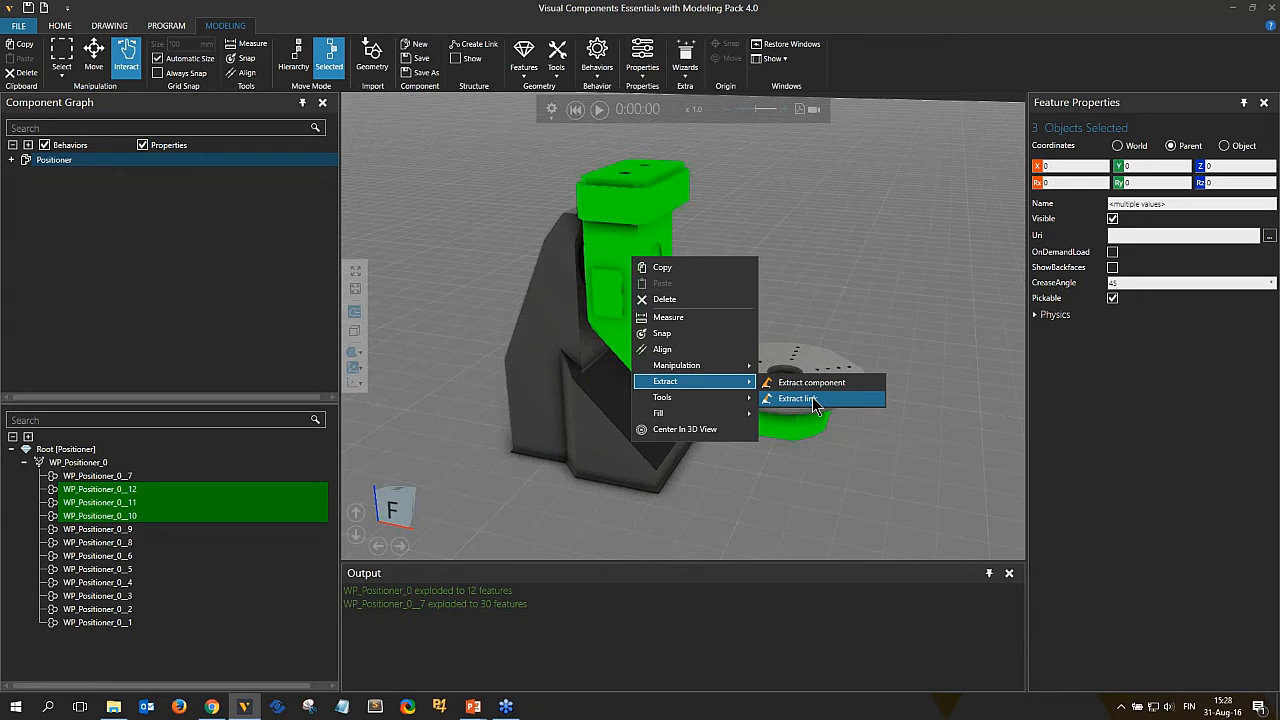
{"action": "left_click", "coordinate": [812, 397]}
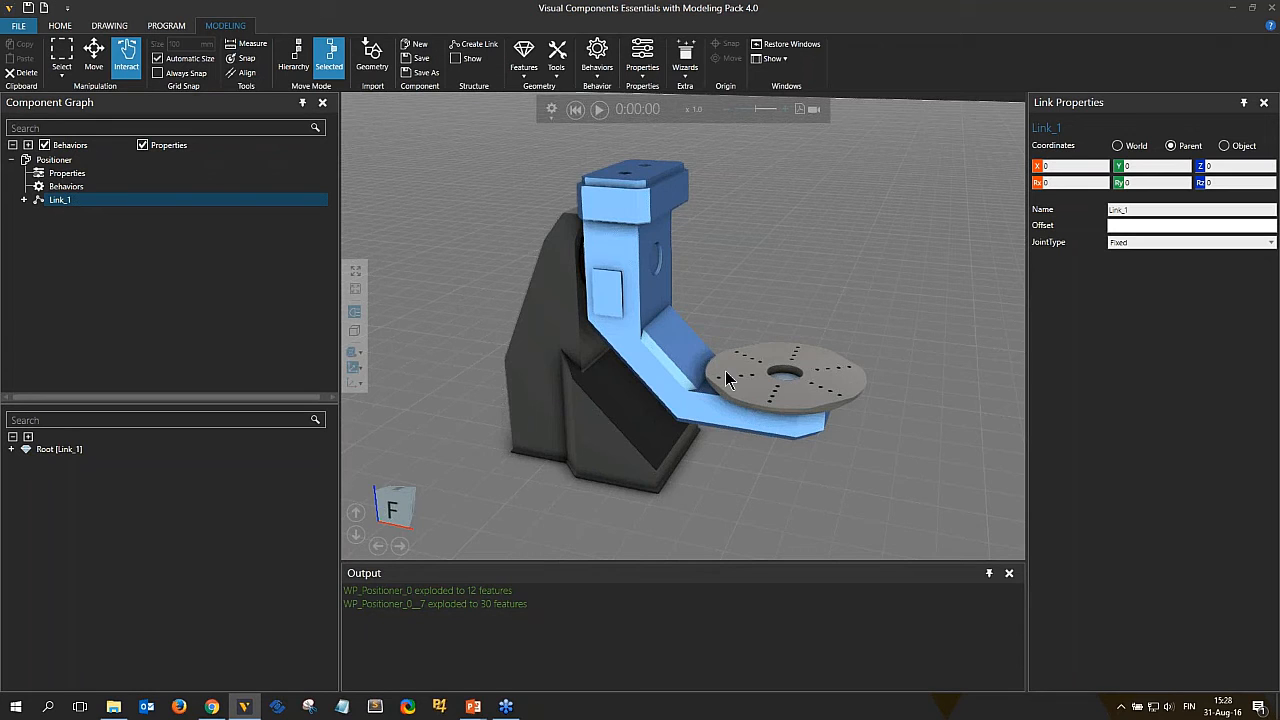
Select the two turntable features and extract them into a second link.
{"action": "left_click", "coordinate": [834, 428]}
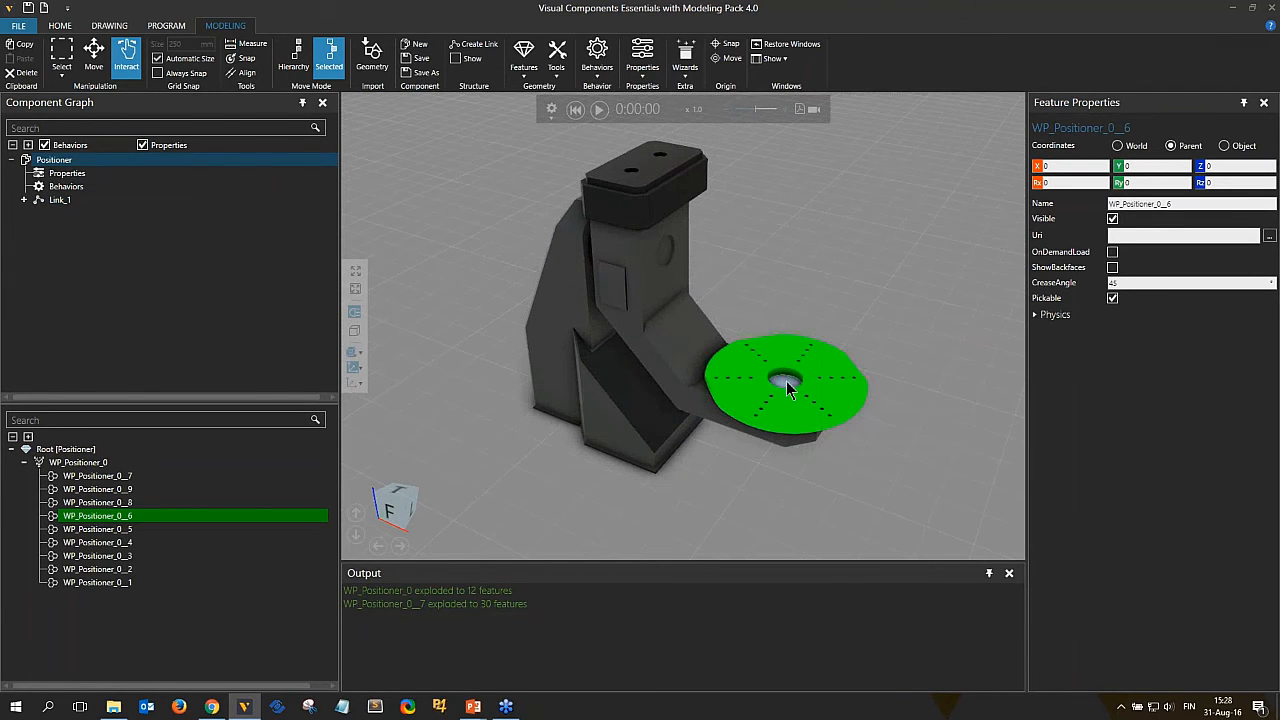
{"action": "left_click", "coordinate": [786, 449], "text": "ctrl"}
{"action": "right_click_drag", "start_coordinate": [786, 449], "coordinate": [755, 372]}
{"action": "right_click", "coordinate": [755, 372]}
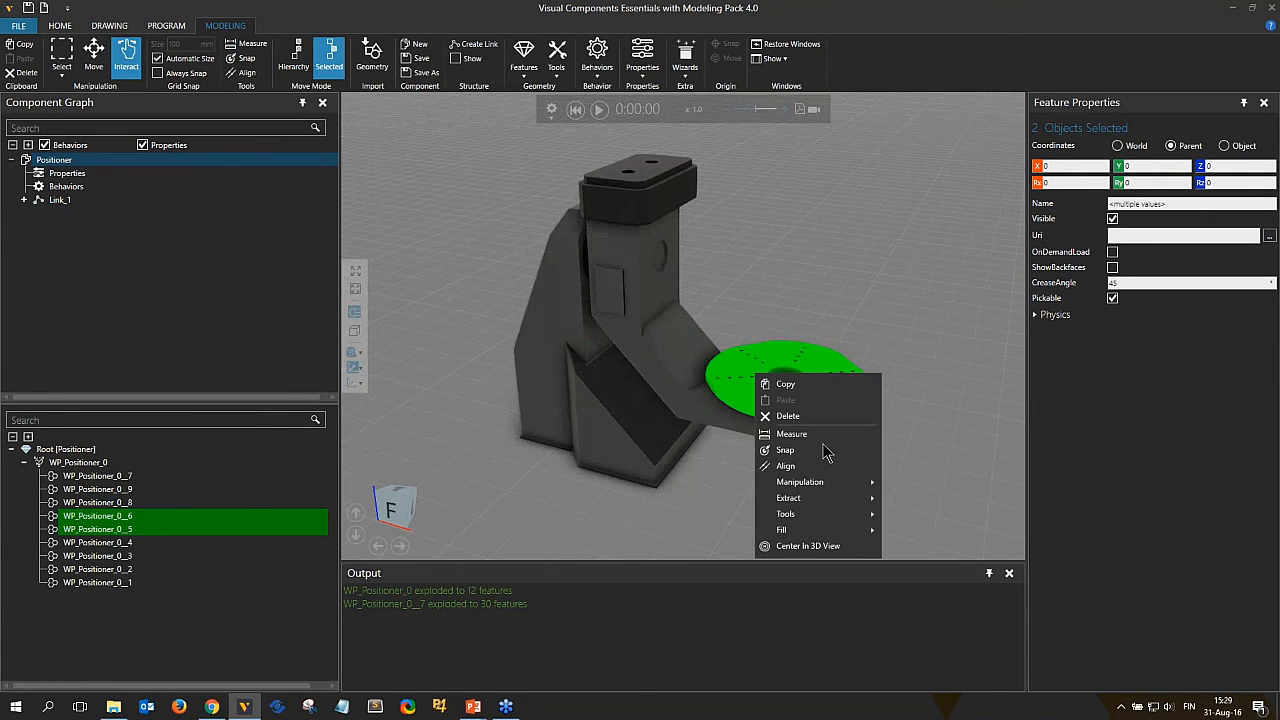
{"action": "mouse_move", "coordinate": [840, 503]}
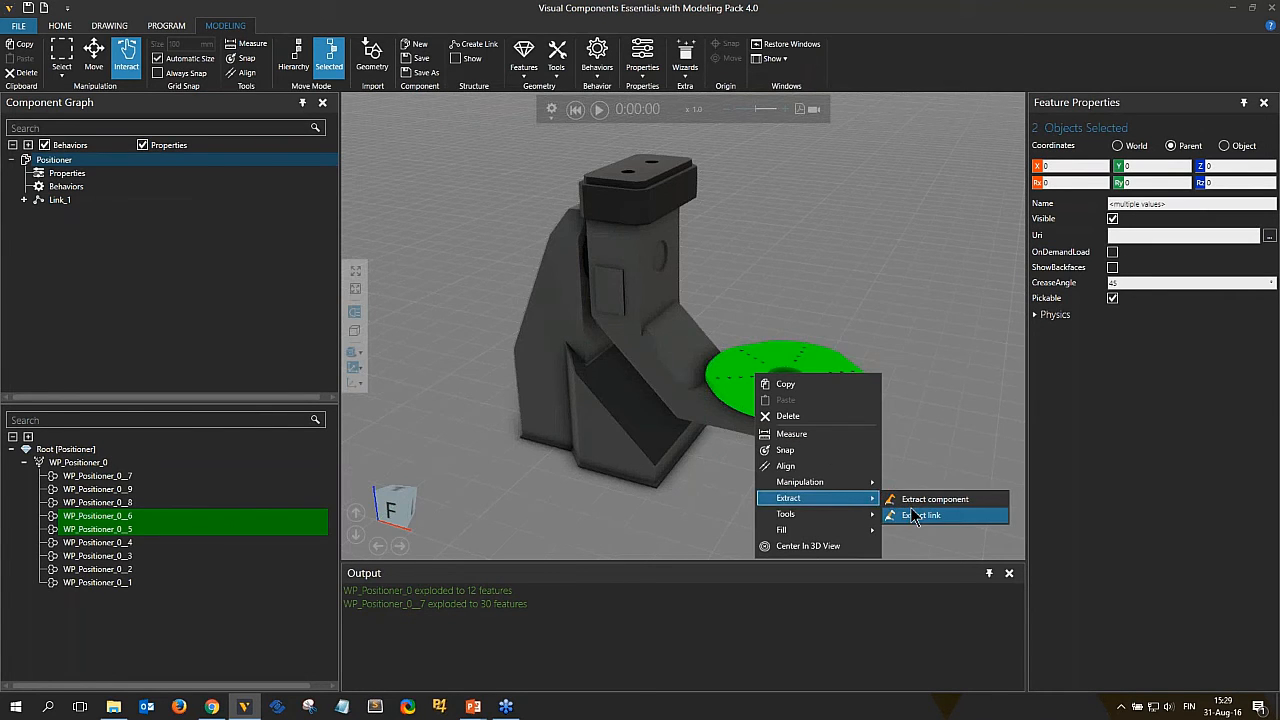
{"action": "left_click", "coordinate": [914, 515]}
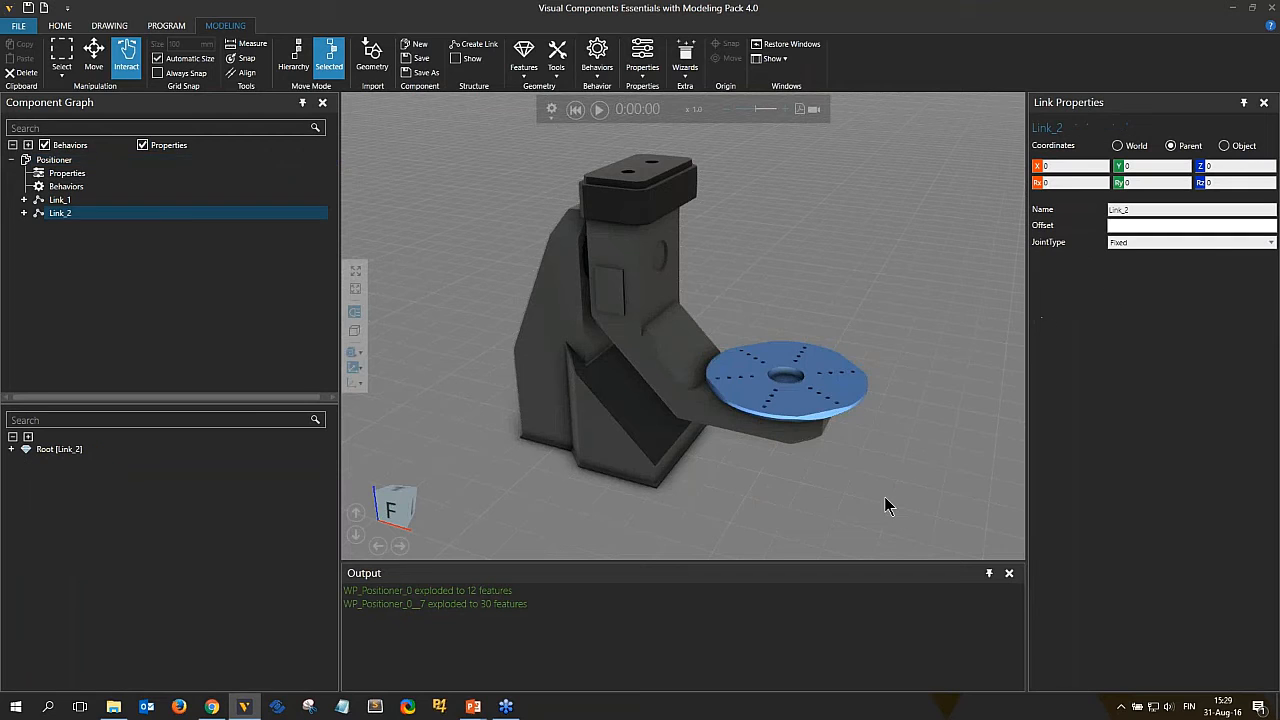
Make Link_2 a child of Link_1 in the component graph.
{"action": "left_click", "coordinate": [60, 217]}
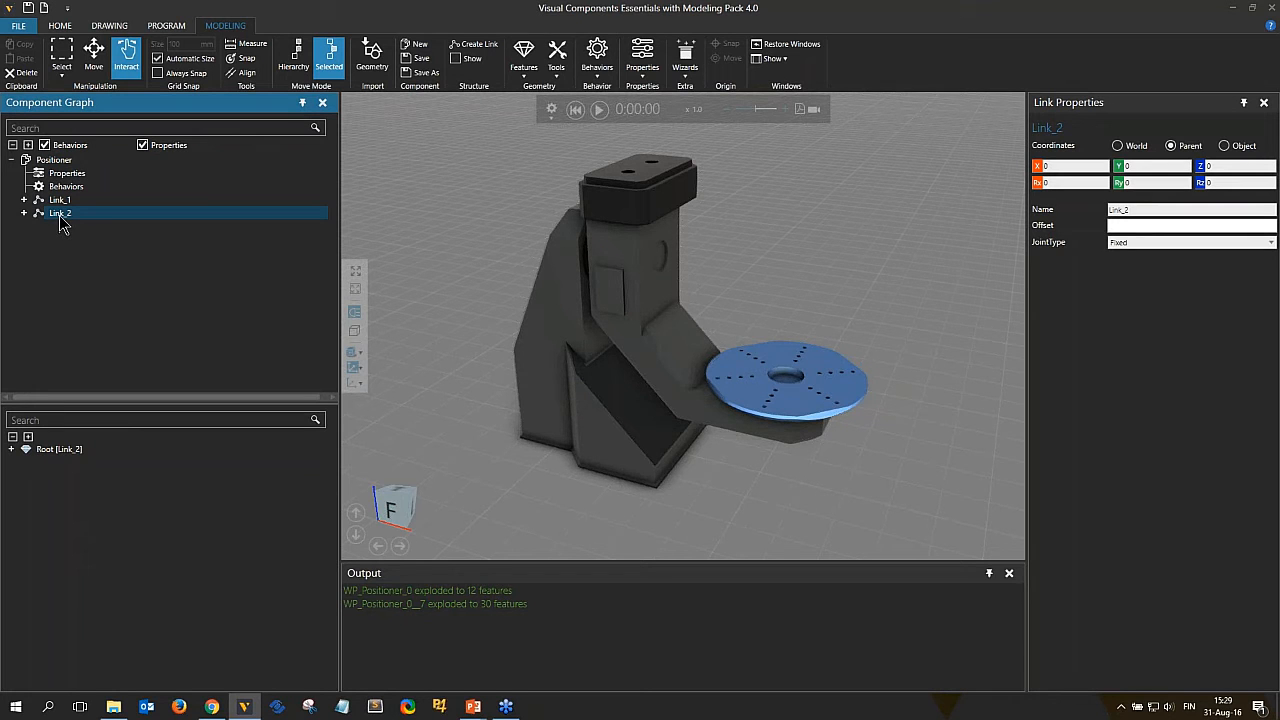
{"action": "left_click_drag", "start_coordinate": [60, 220], "coordinate": [86, 202]}
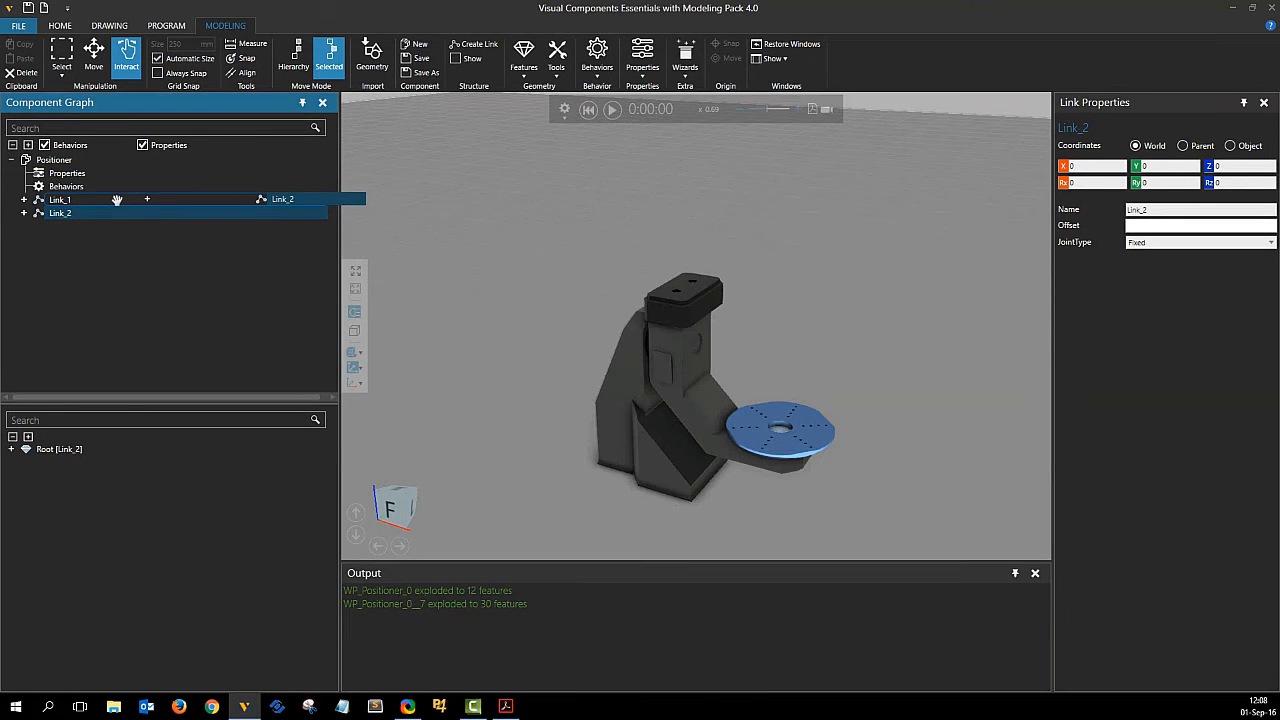
{"action": "left_click_drag", "start_coordinate": [117, 200], "coordinate": [118, 202]}
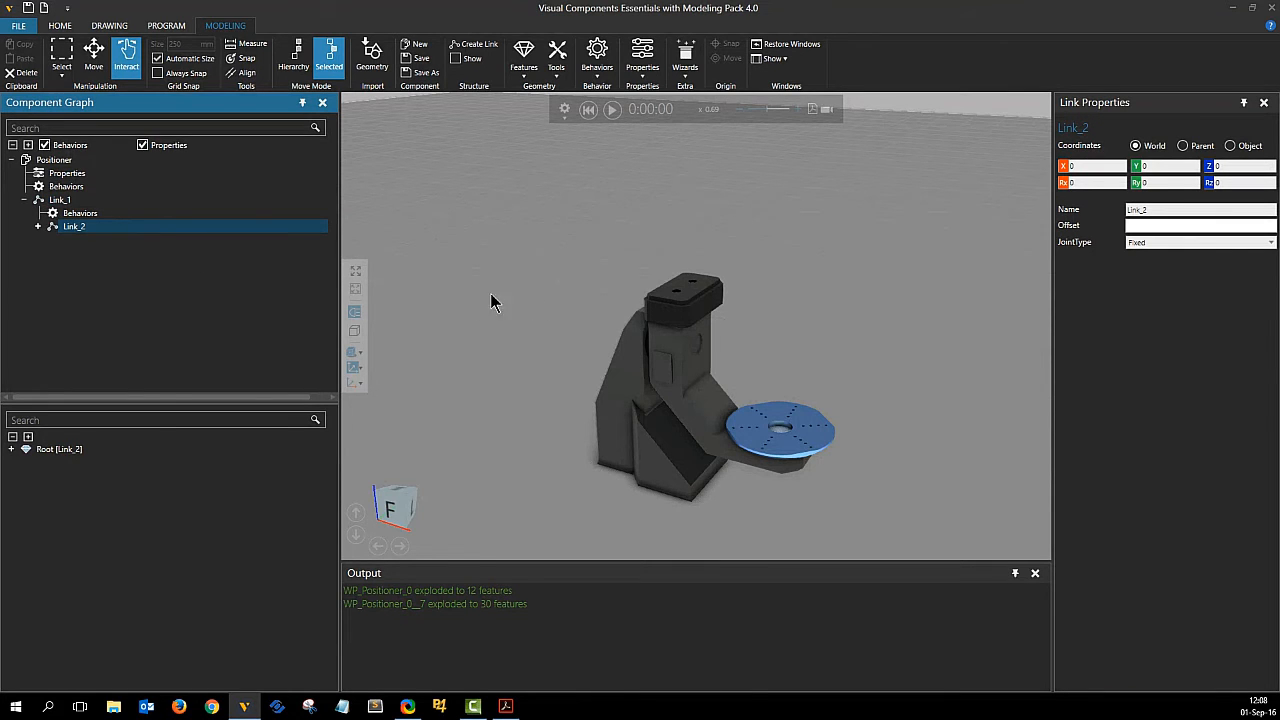
Move Link_1 along X with the Move tool in Hierarchy mode, carrying its child link along.
{"action": "left_click", "coordinate": [93, 55]}
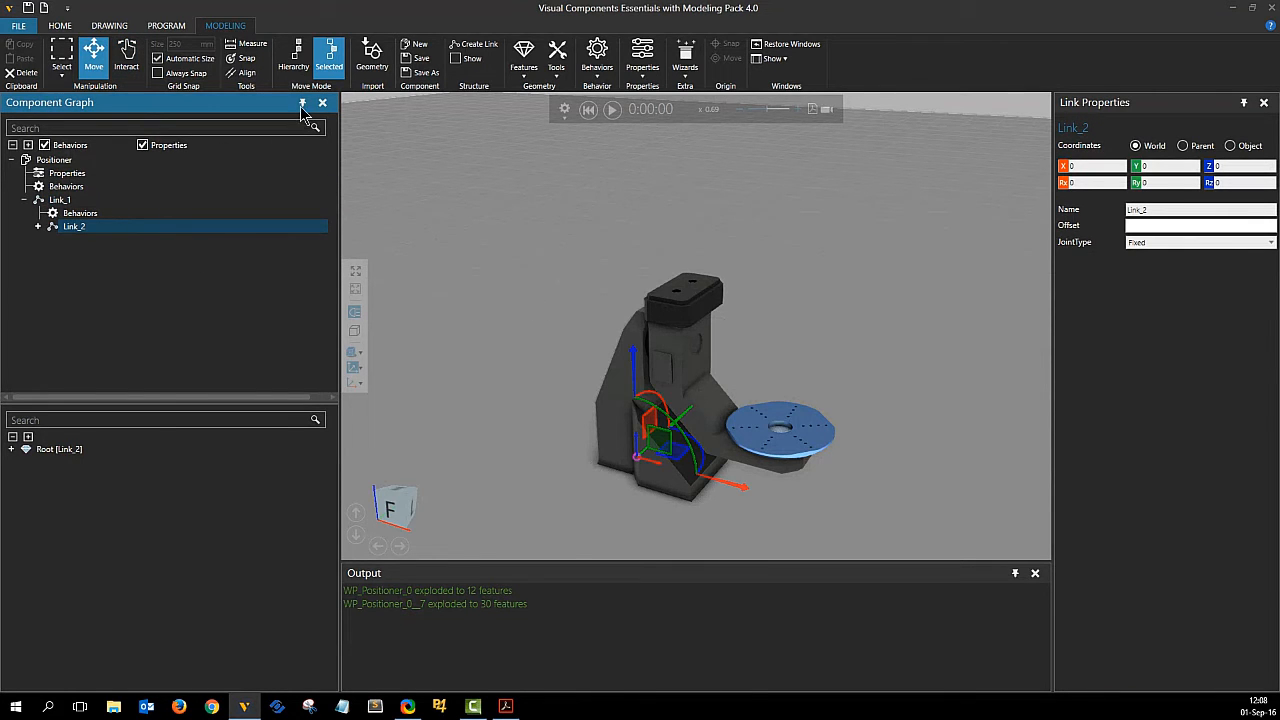
{"action": "left_click", "coordinate": [293, 55]}
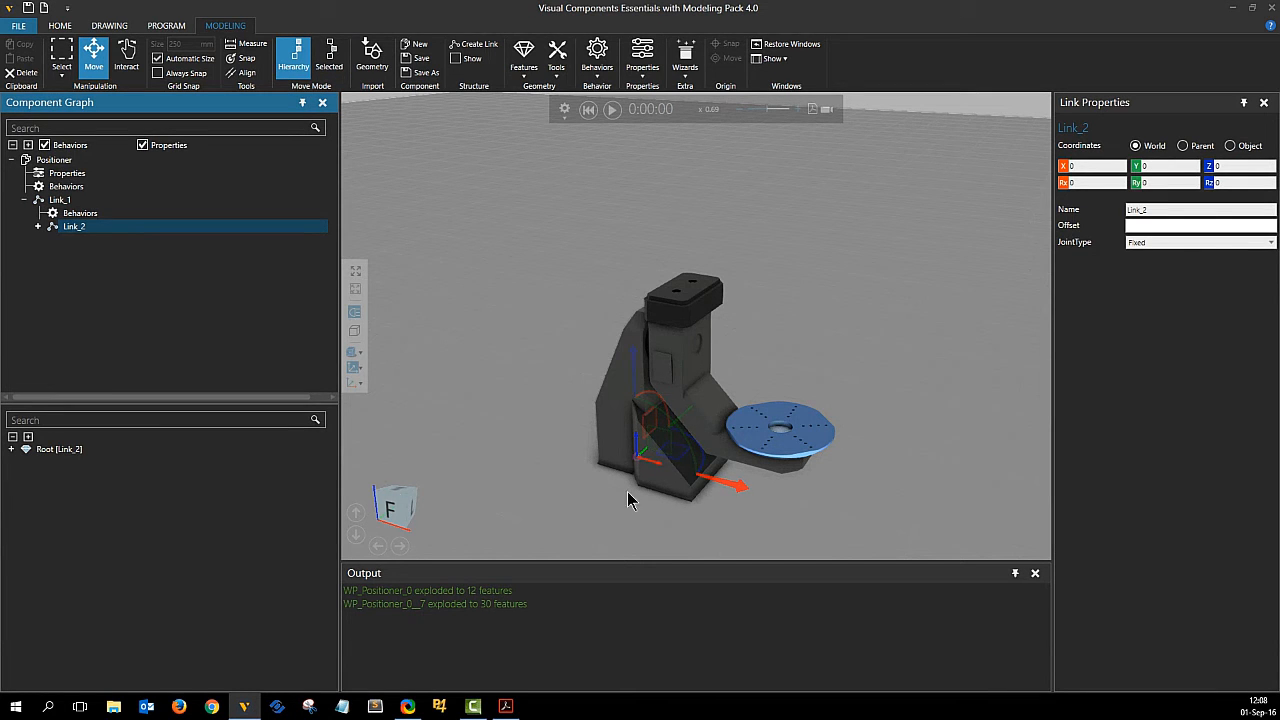
{"action": "left_click", "coordinate": [70, 200]}
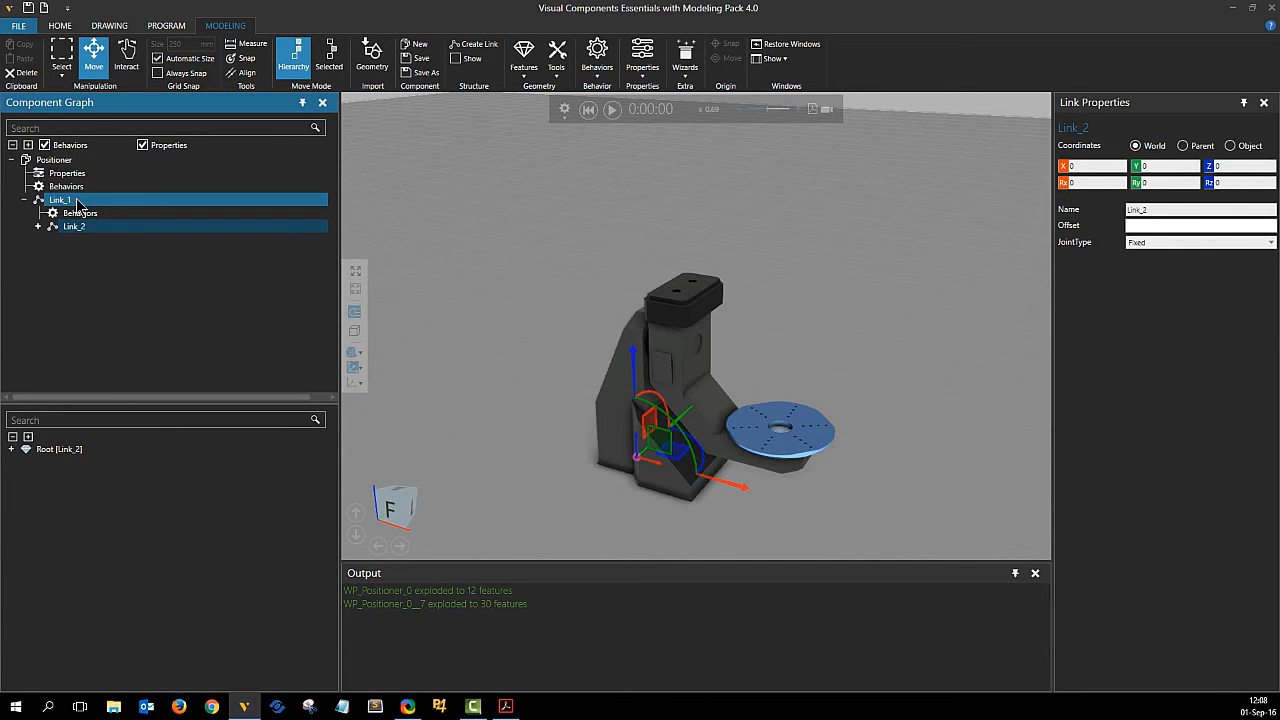
{"action": "left_click", "coordinate": [78, 202]}
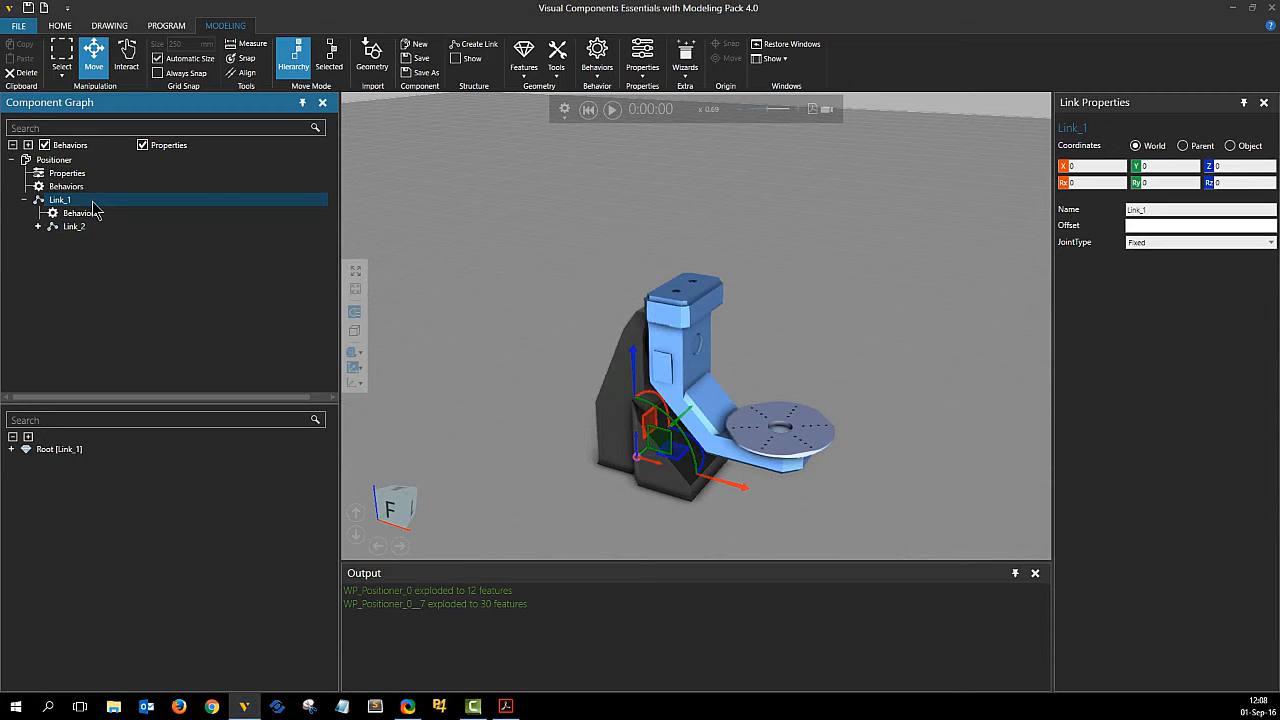
{"action": "left_click", "coordinate": [730, 490]}
{"action": "left_click_drag", "start_coordinate": [730, 490], "coordinate": [793, 509]}
Reset Link_1's X coordinate to 0 and switch the move mode to Selected.
{"action": "double_click", "coordinate": [1068, 168]}
{"action": "type", "text": "09.258"}
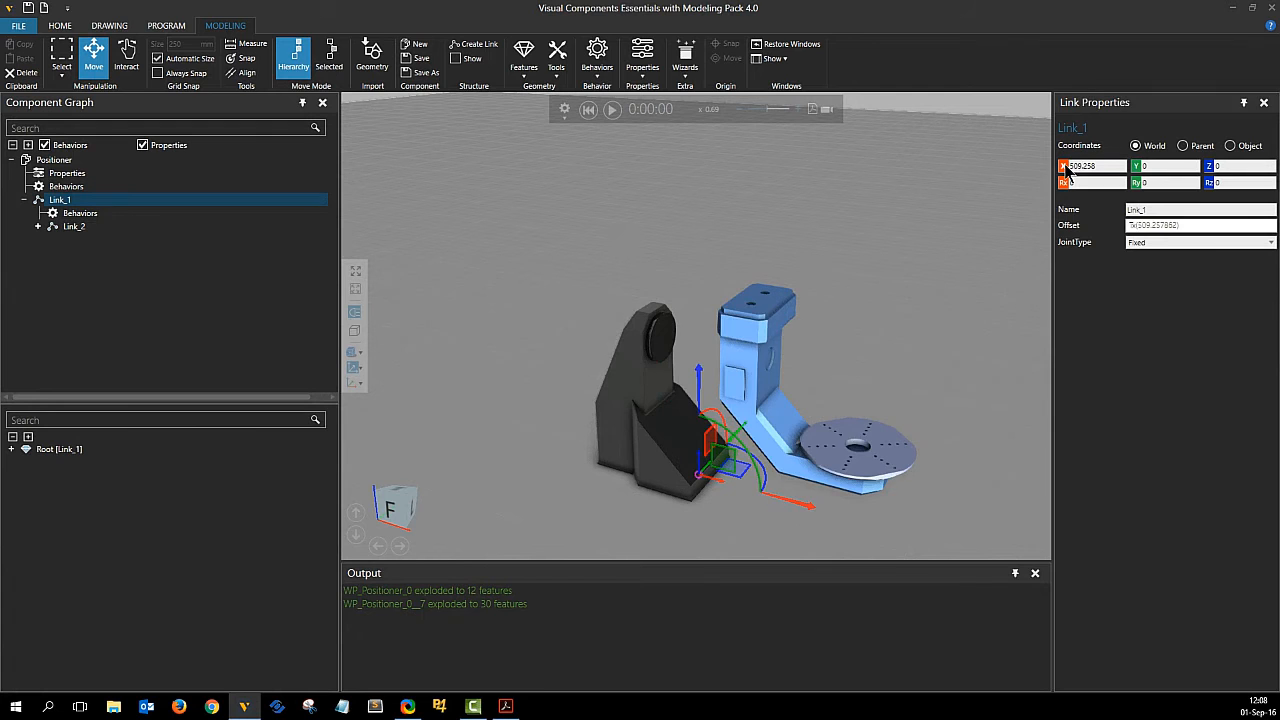
{"action": "key", "text": "Return"}
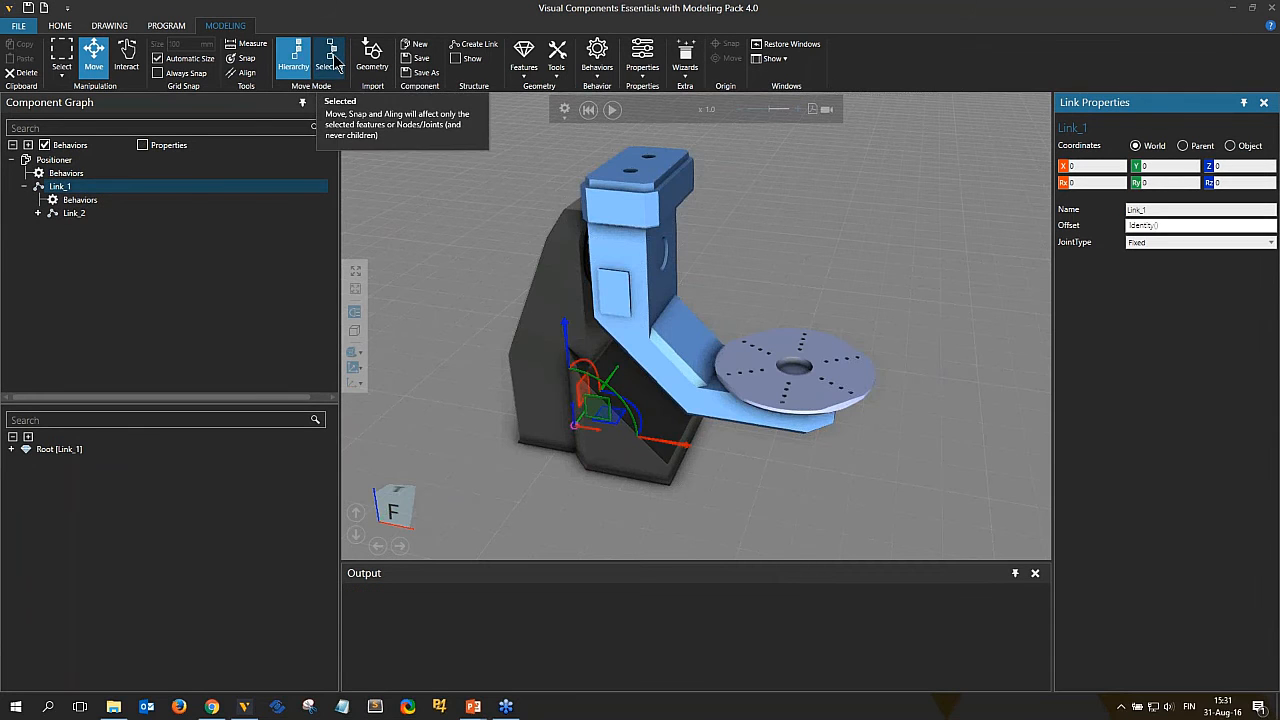
{"action": "left_click", "coordinate": [335, 60]}
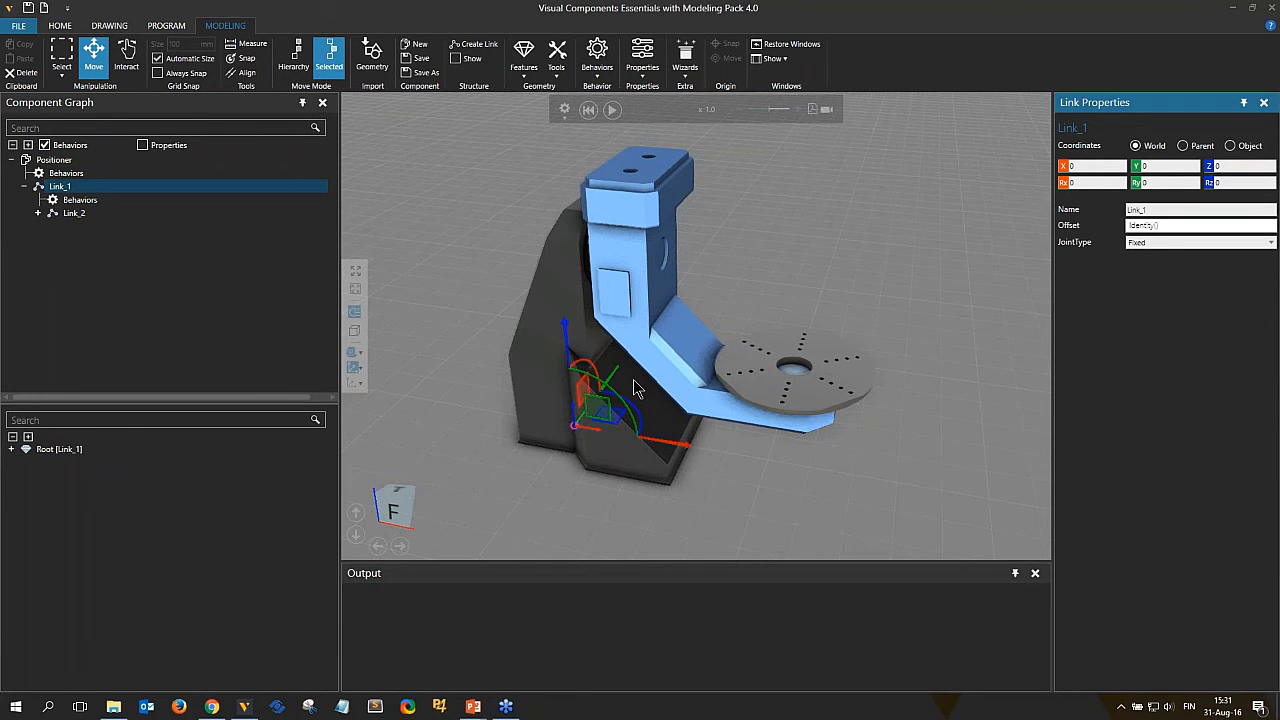
Reposition Link_1's frame onto the upright's rotation hole at X 495, Z 1000 and Ry 90.
{"action": "left_click_drag", "start_coordinate": [670, 452], "coordinate": [784, 519]}
{"action": "left_click_drag", "start_coordinate": [771, 462], "coordinate": [711, 446]}
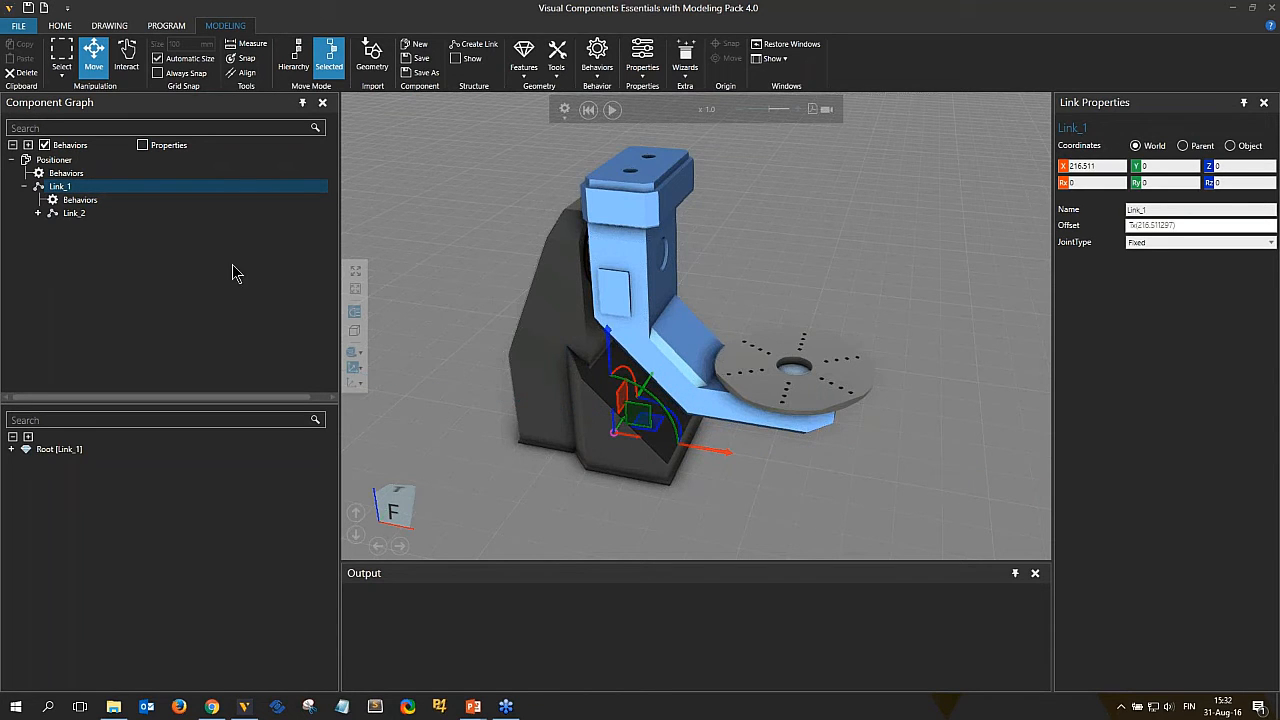
{"action": "right_click_drag", "start_coordinate": [660, 500], "coordinate": [629, 462]}
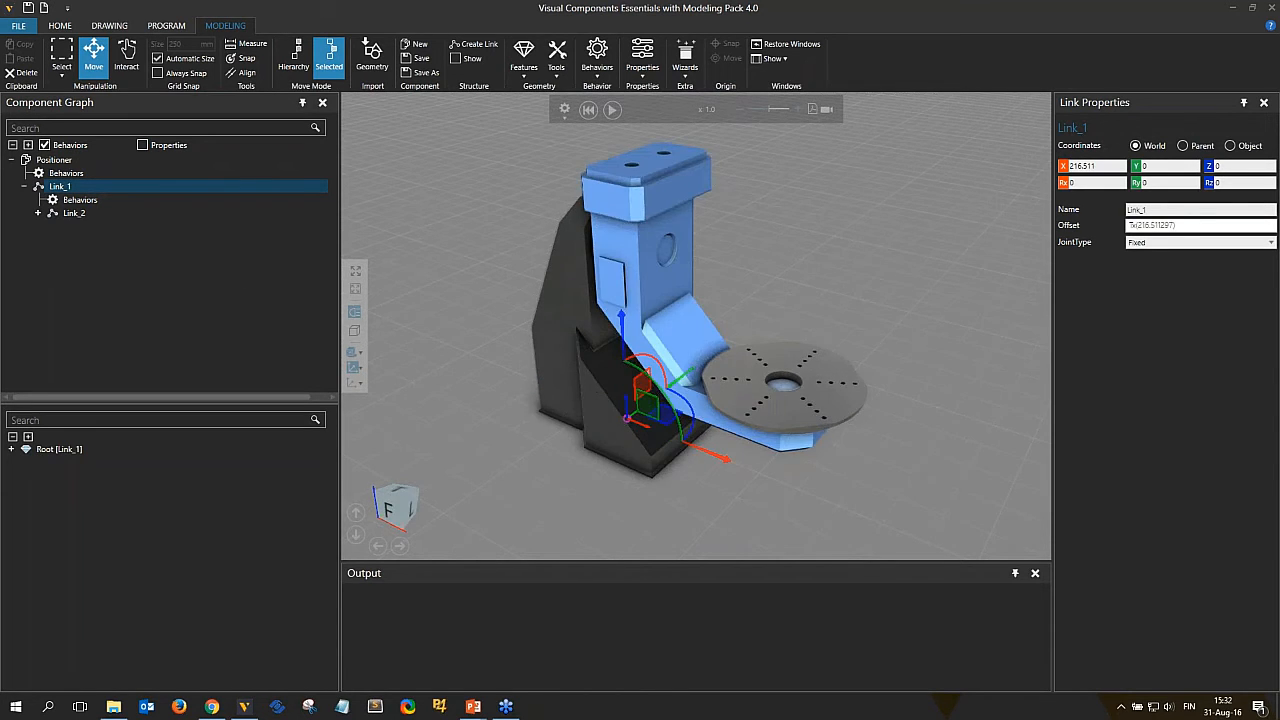
{"action": "left_click_drag", "start_coordinate": [628, 430], "coordinate": [666, 260]}
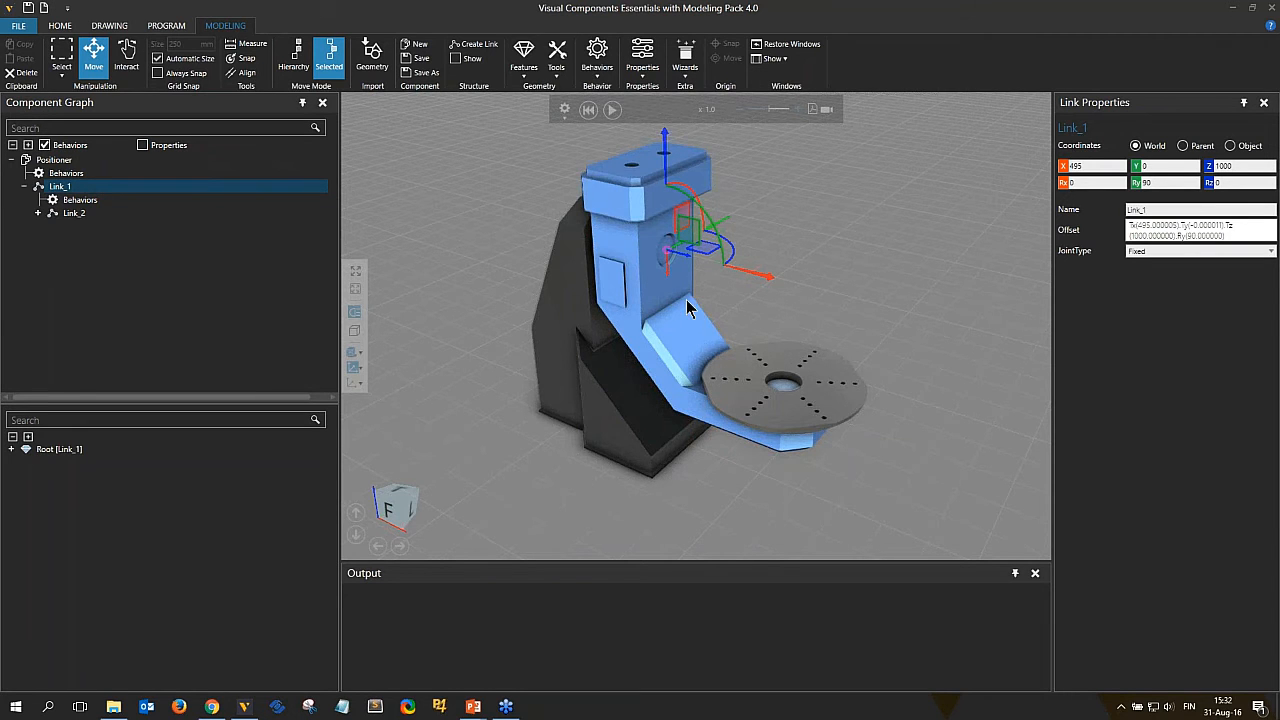
Turn on the structure display to show the link connections.
{"action": "scroll", "coordinate": [690, 301], "scroll_direction": "up", "scroll_amount": 2}
{"action": "mouse_move", "coordinate": [697, 297]}
{"action": "right_mouse_down"}
{"action": "mouse_move", "coordinate": [676, 310]}
{"action": "mouse_move", "coordinate": [760, 288]}
{"action": "mouse_move", "coordinate": [706, 308]}
{"action": "right_mouse_up"}
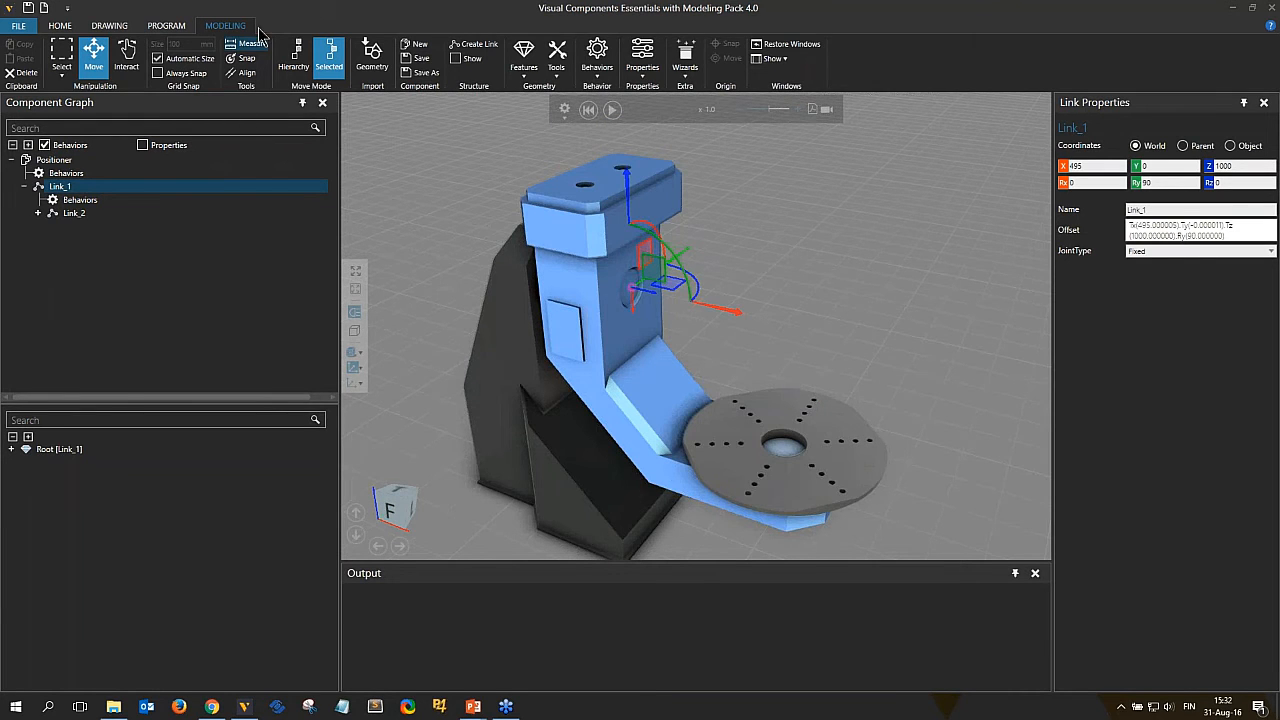
{"action": "right_click_drag", "start_coordinate": [763, 371], "coordinate": [743, 353], "text": "ctrl"}
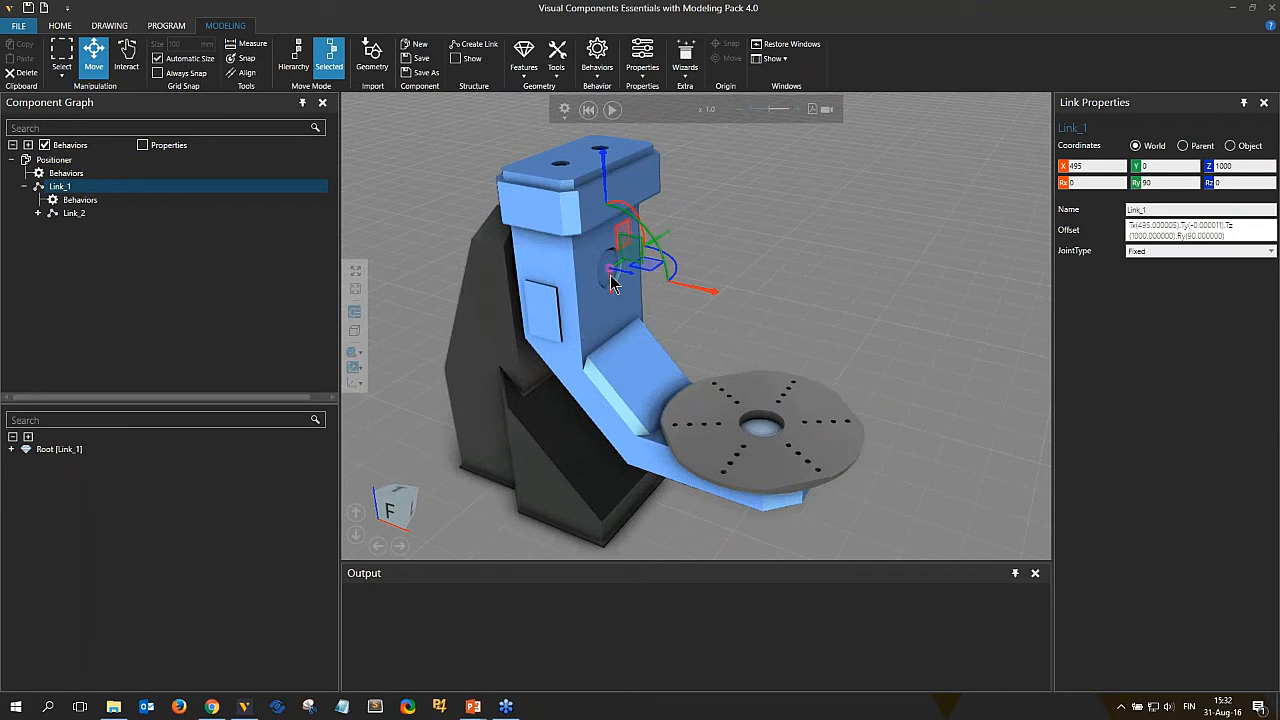
{"action": "left_click", "coordinate": [456, 58]}
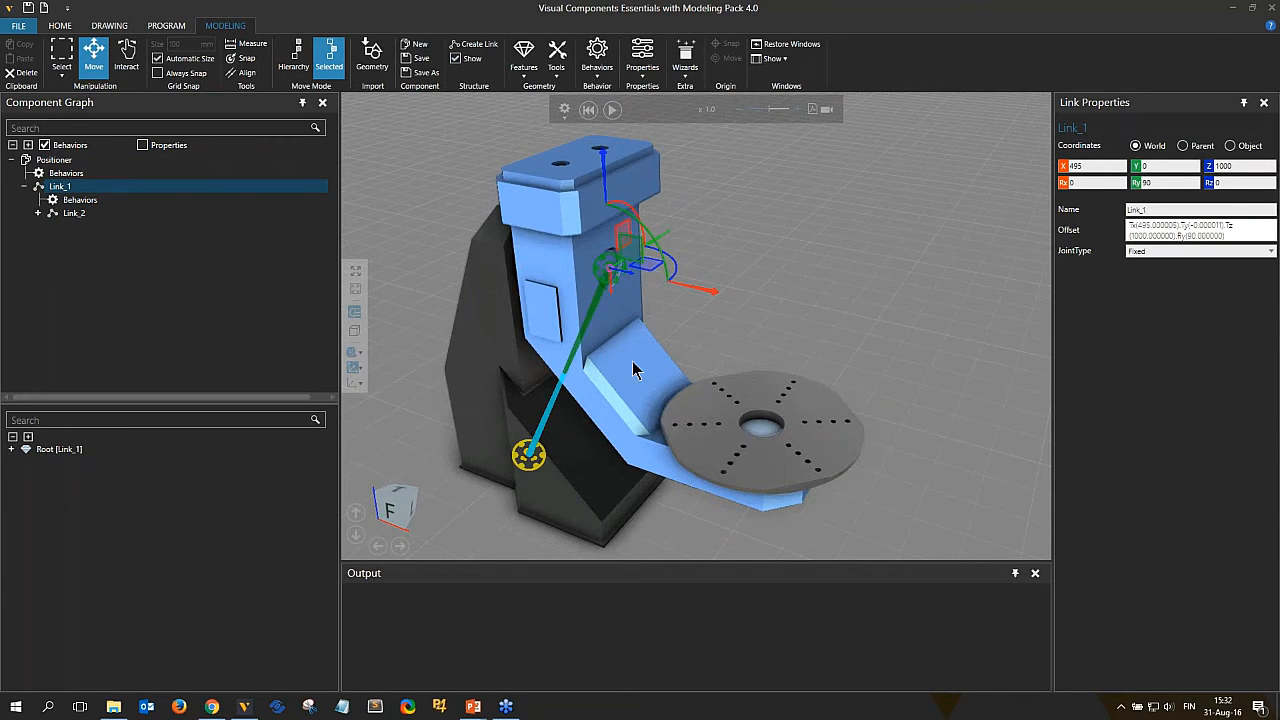
{"action": "right_click_drag", "start_coordinate": [663, 400], "coordinate": [706, 388]}
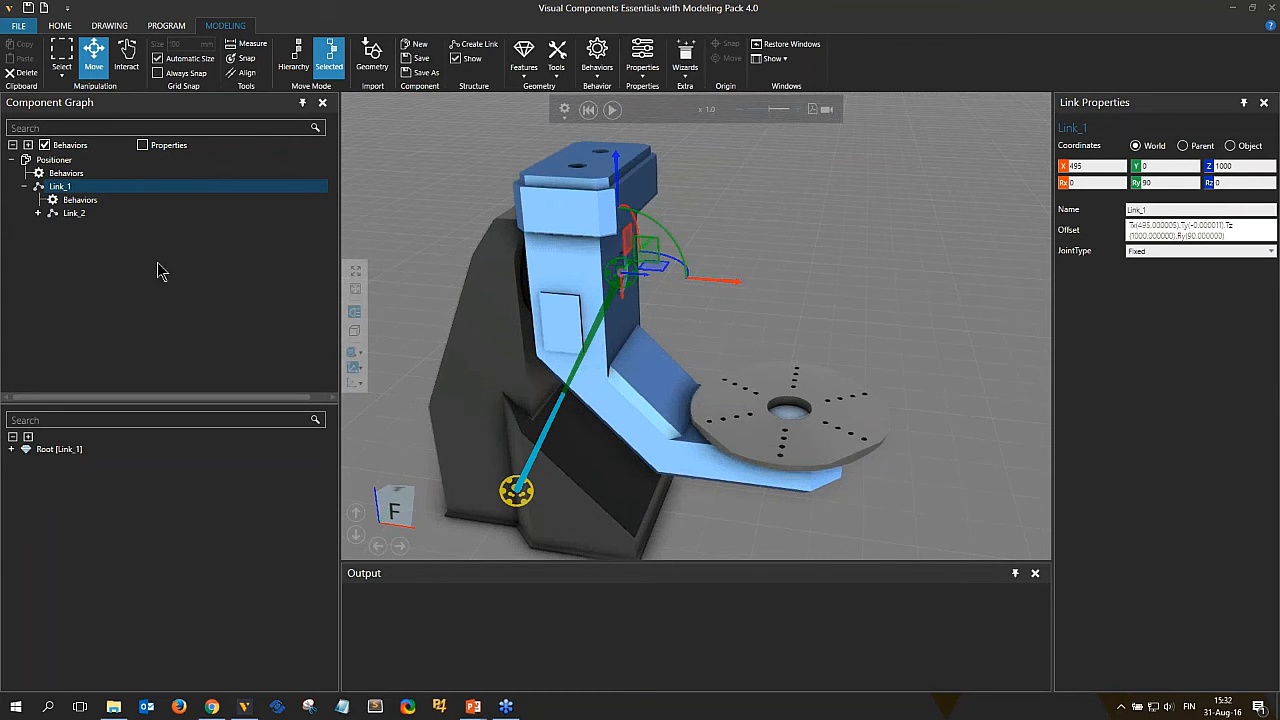
Move Link_2's frame to the turntable's centre at X 1095 and Z 540.
{"action": "left_click", "coordinate": [76, 214]}
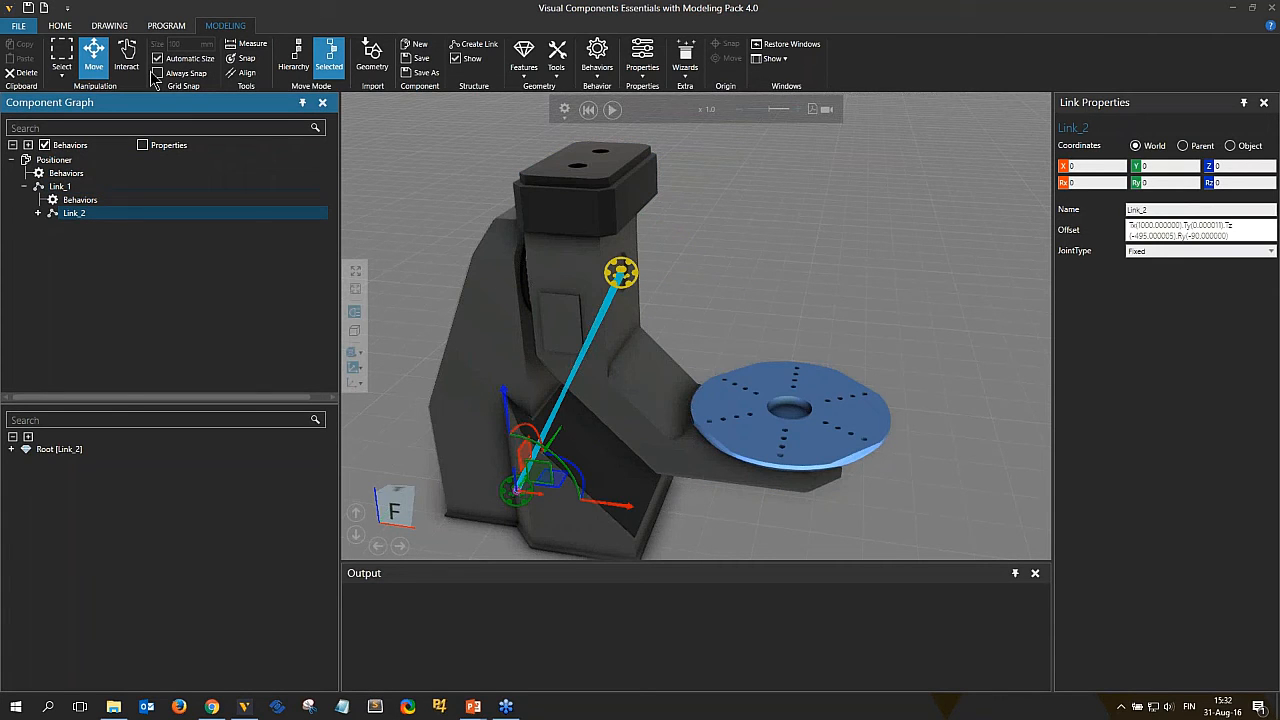
{"action": "left_click", "coordinate": [126, 56]}
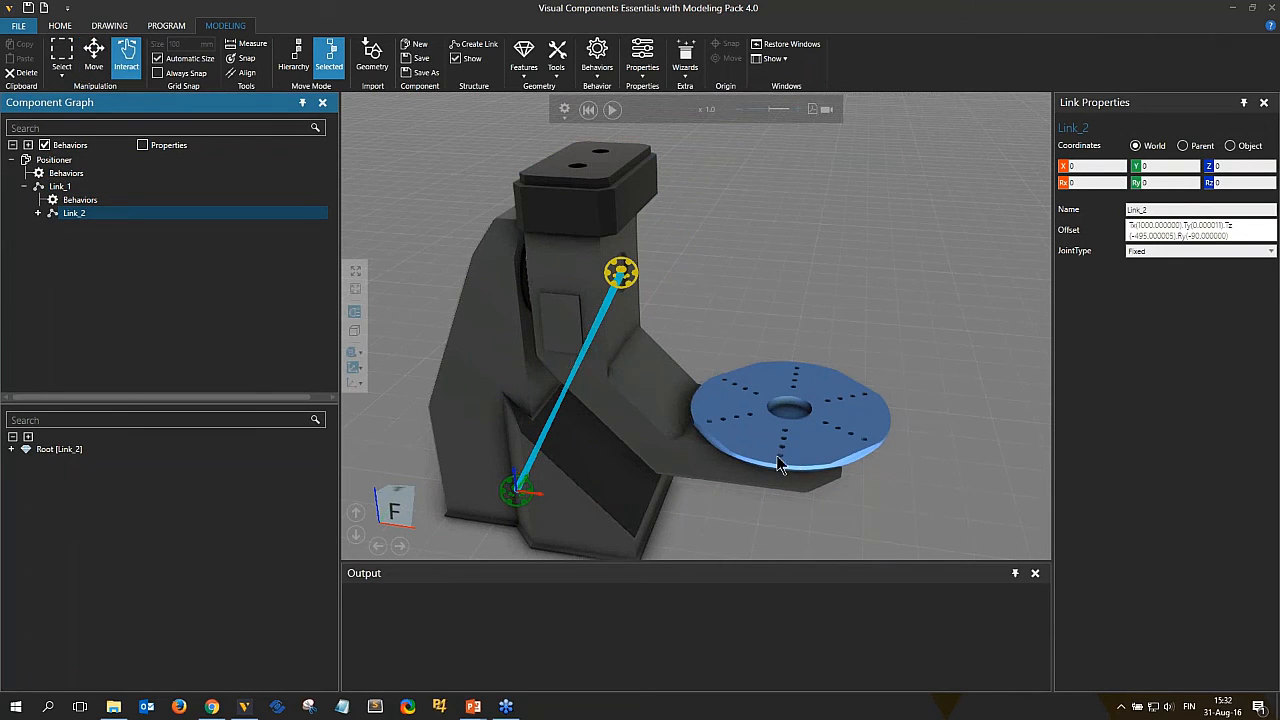
{"action": "right_click_drag", "start_coordinate": [731, 385], "coordinate": [700, 345]}
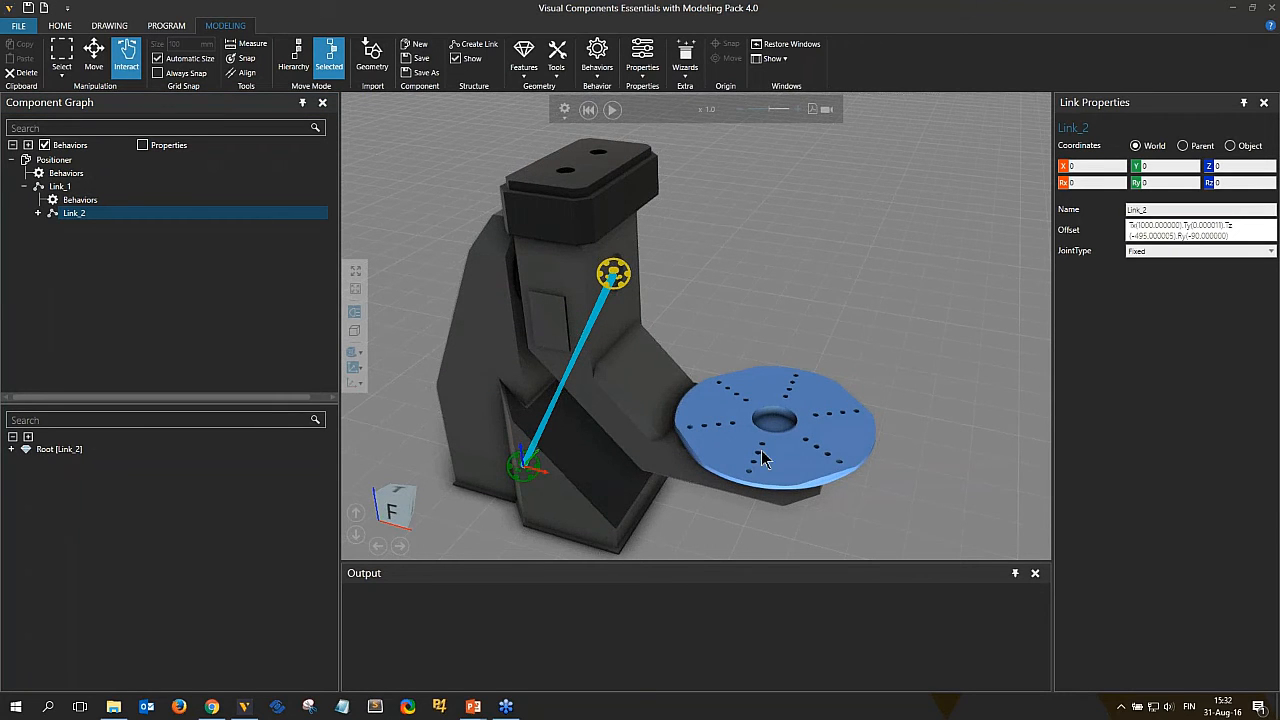
{"action": "left_click", "coordinate": [94, 62]}
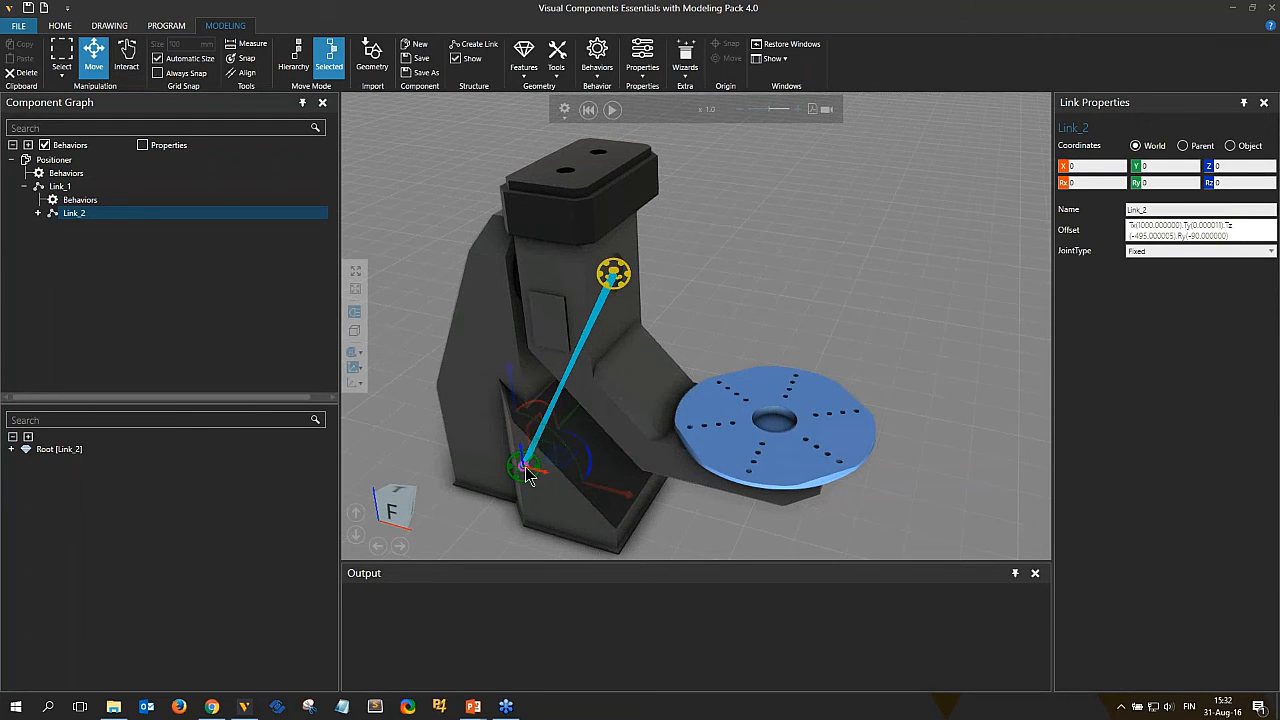
{"action": "left_click_drag", "start_coordinate": [527, 473], "coordinate": [779, 436]}
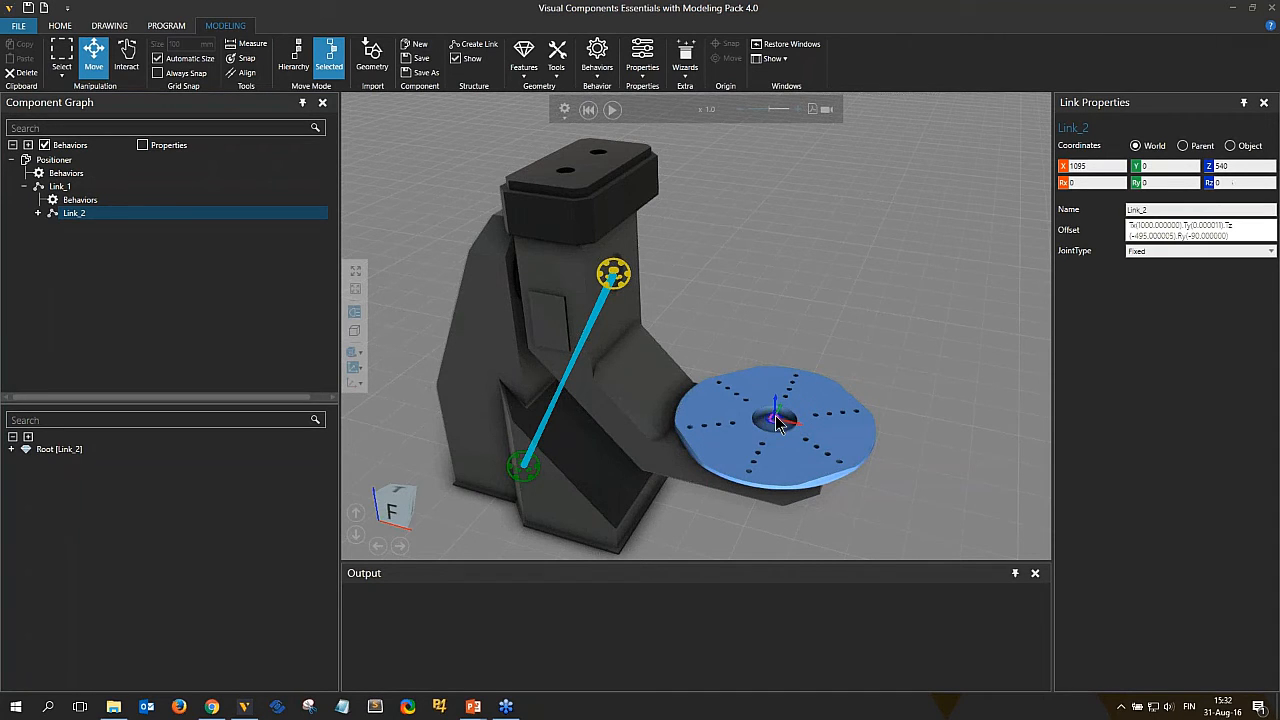
{"action": "mouse_move", "coordinate": [776, 432]}
{"action": "left_mouse_down"}
{"action": "mouse_move", "coordinate": [760, 477]}
{"action": "mouse_move", "coordinate": [768, 426]}
{"action": "mouse_move", "coordinate": [782, 420]}
{"action": "left_mouse_up"}
{"action": "right_click_drag", "start_coordinate": [849, 518], "coordinate": [822, 508]}
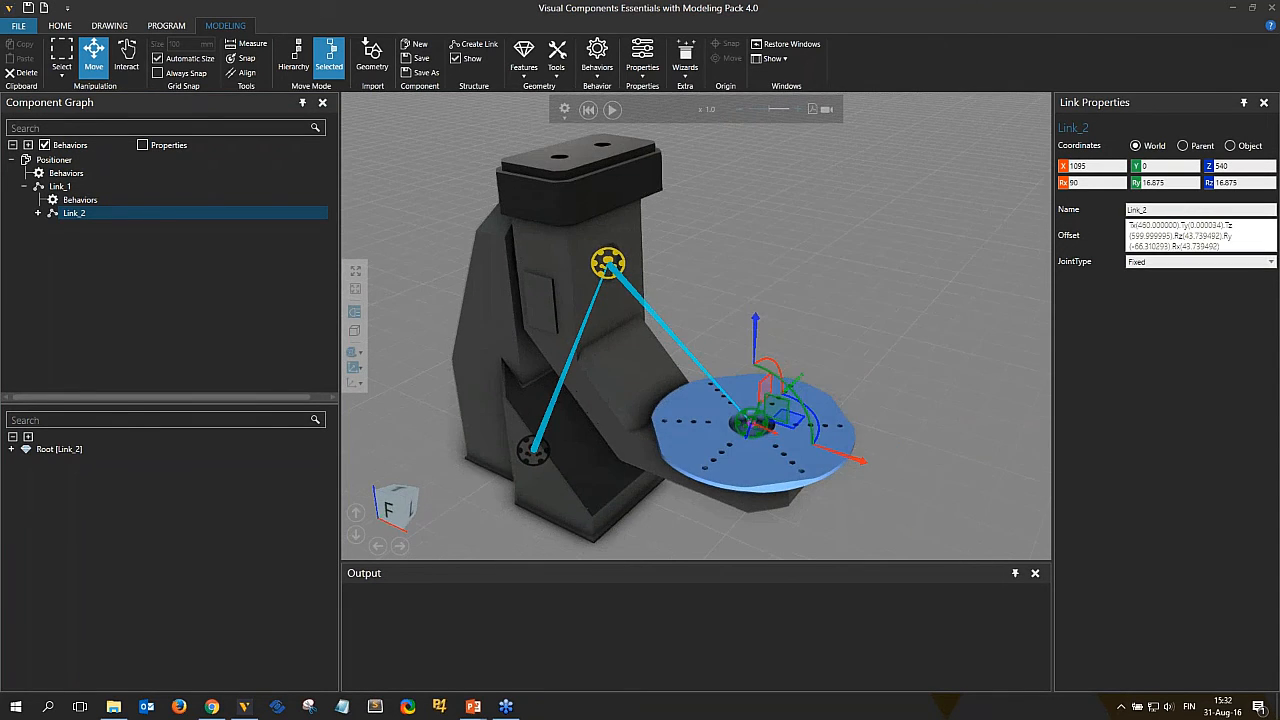
{"action": "scroll", "coordinate": [814, 491], "scroll_direction": "up", "scroll_amount": 5}
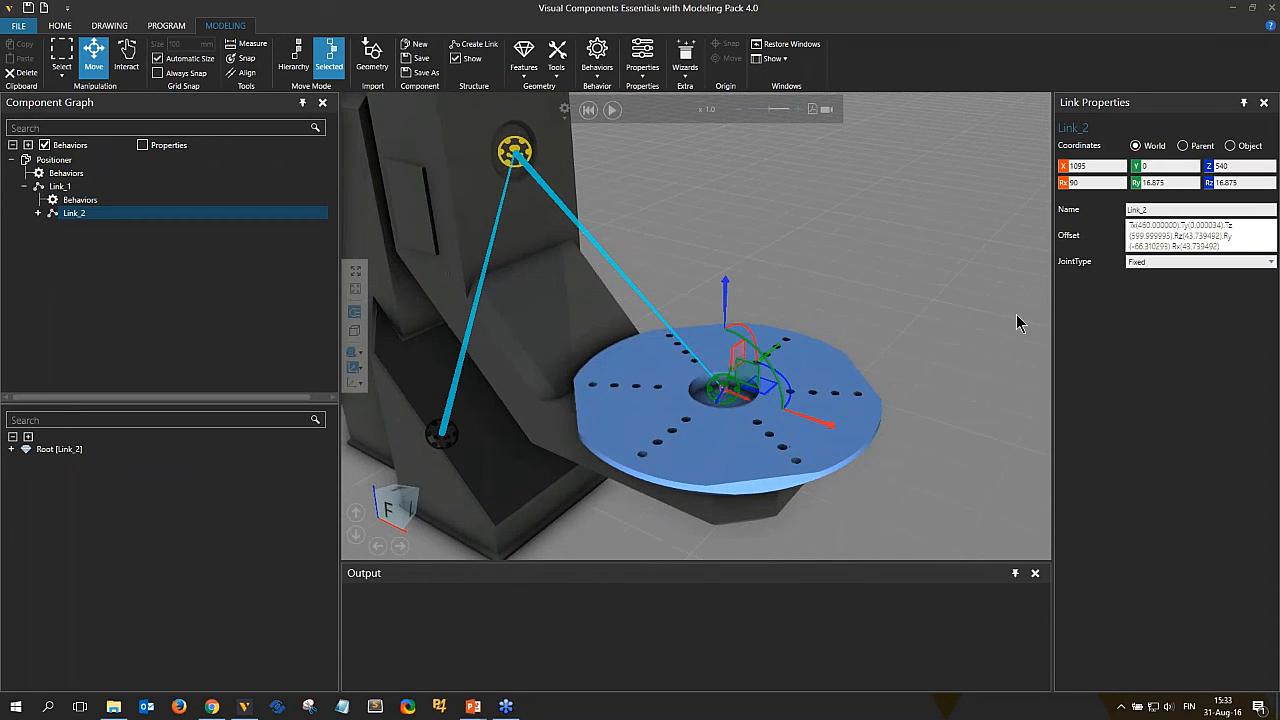
{"action": "left_click", "coordinate": [1062, 183]}
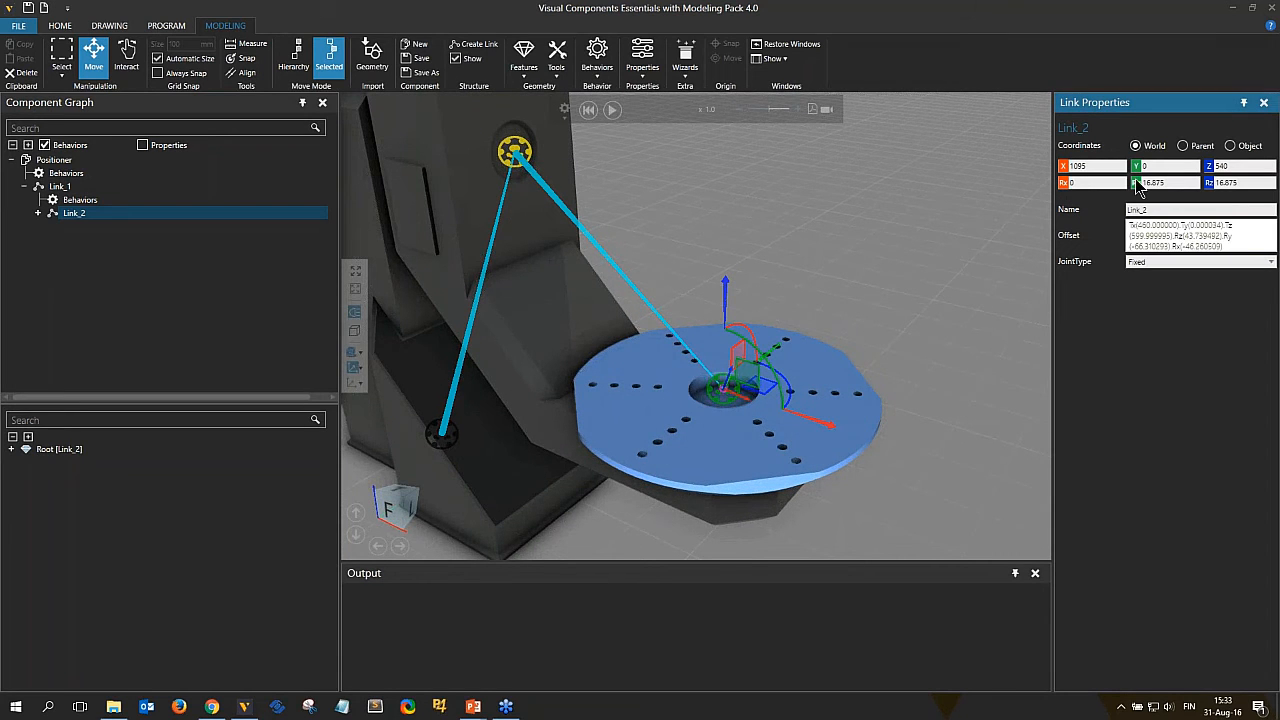
{"action": "left_click", "coordinate": [1136, 183]}
{"action": "left_click", "coordinate": [1209, 183]}
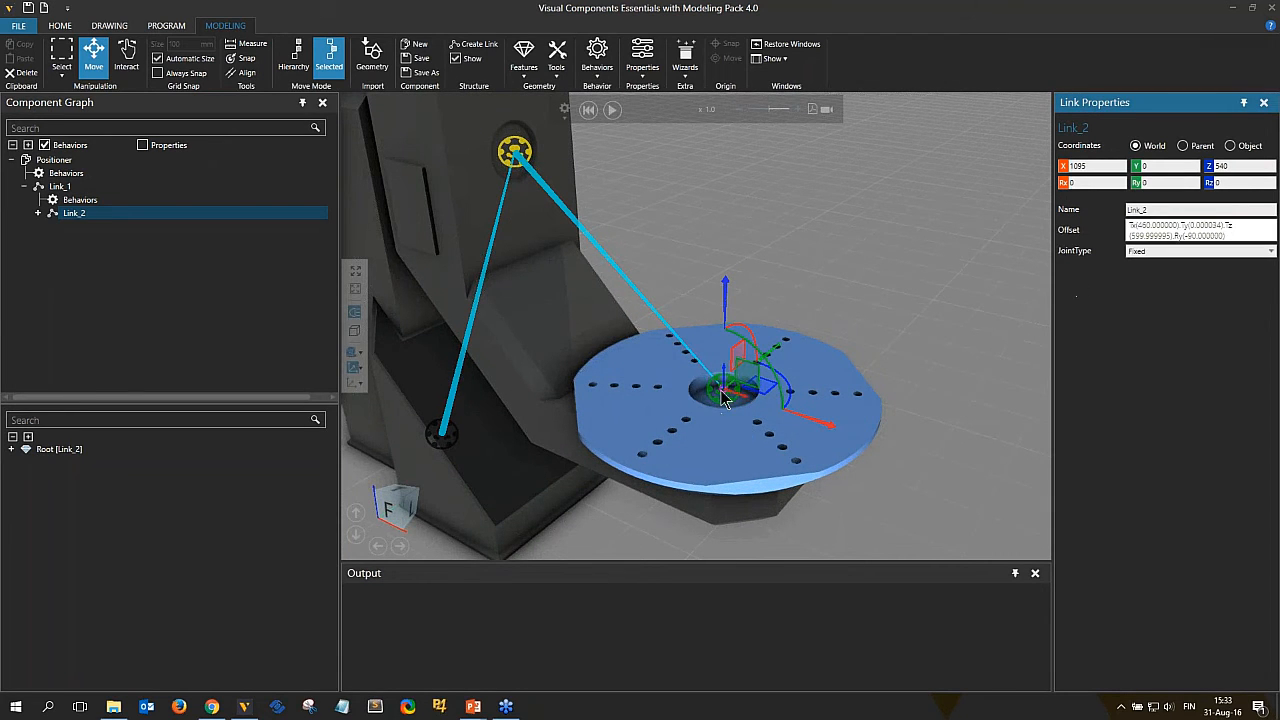
Select Link_1 and inspect its frame position at the upright's rotation hole.
{"action": "right_click_drag", "start_coordinate": [721, 391], "coordinate": [730, 386]}
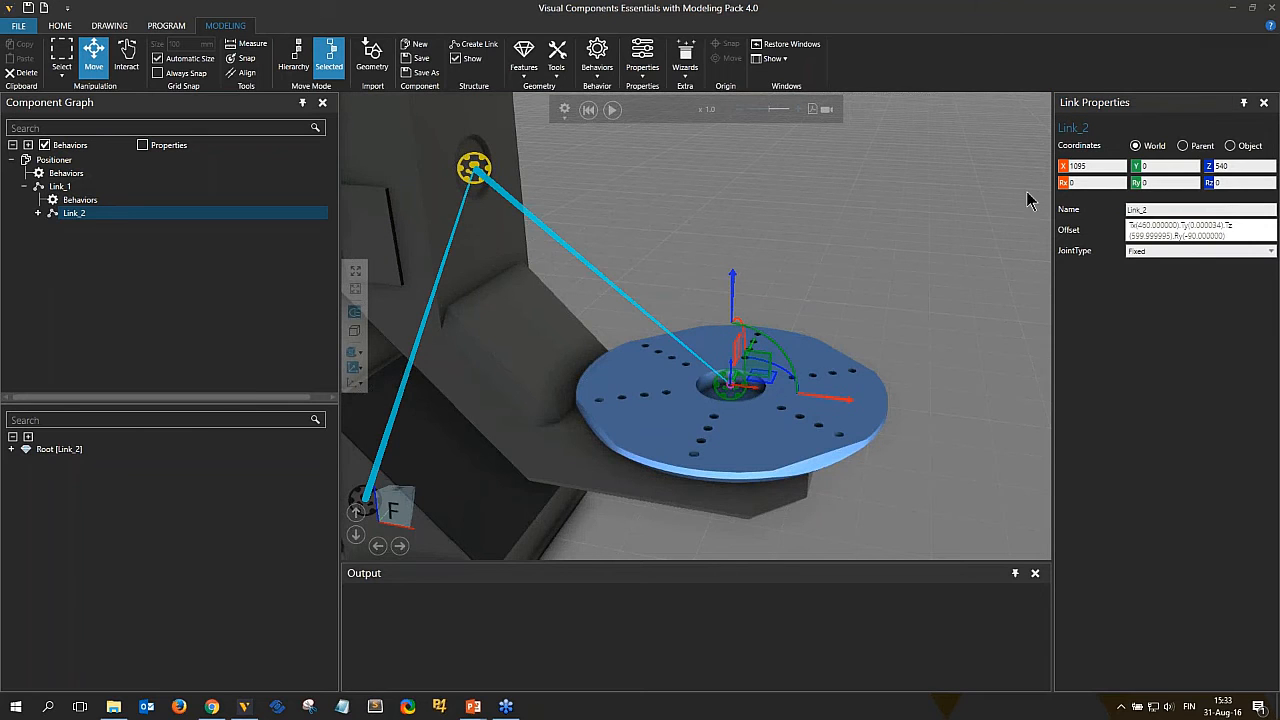
{"action": "left_click", "coordinate": [1063, 190]}
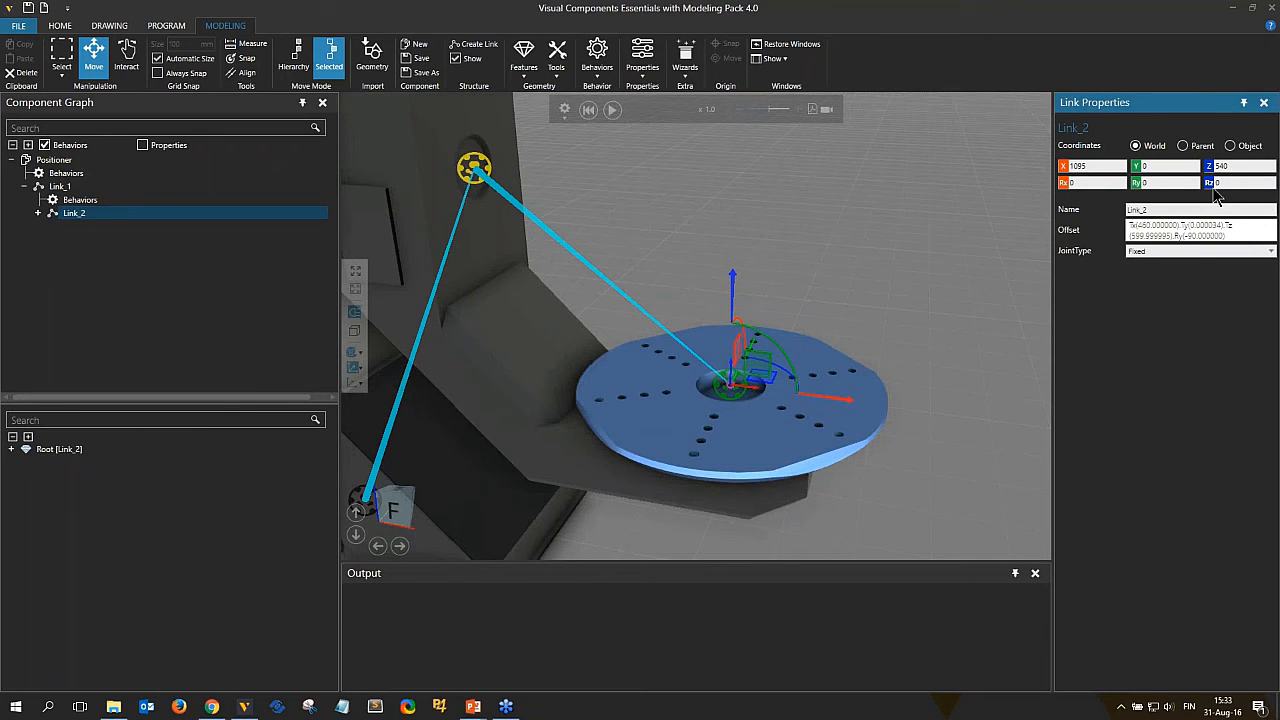
{"action": "right_click_drag", "start_coordinate": [703, 240], "coordinate": [655, 250]}
{"action": "left_click", "coordinate": [63, 188]}
{"action": "left_click", "coordinate": [61, 188]}
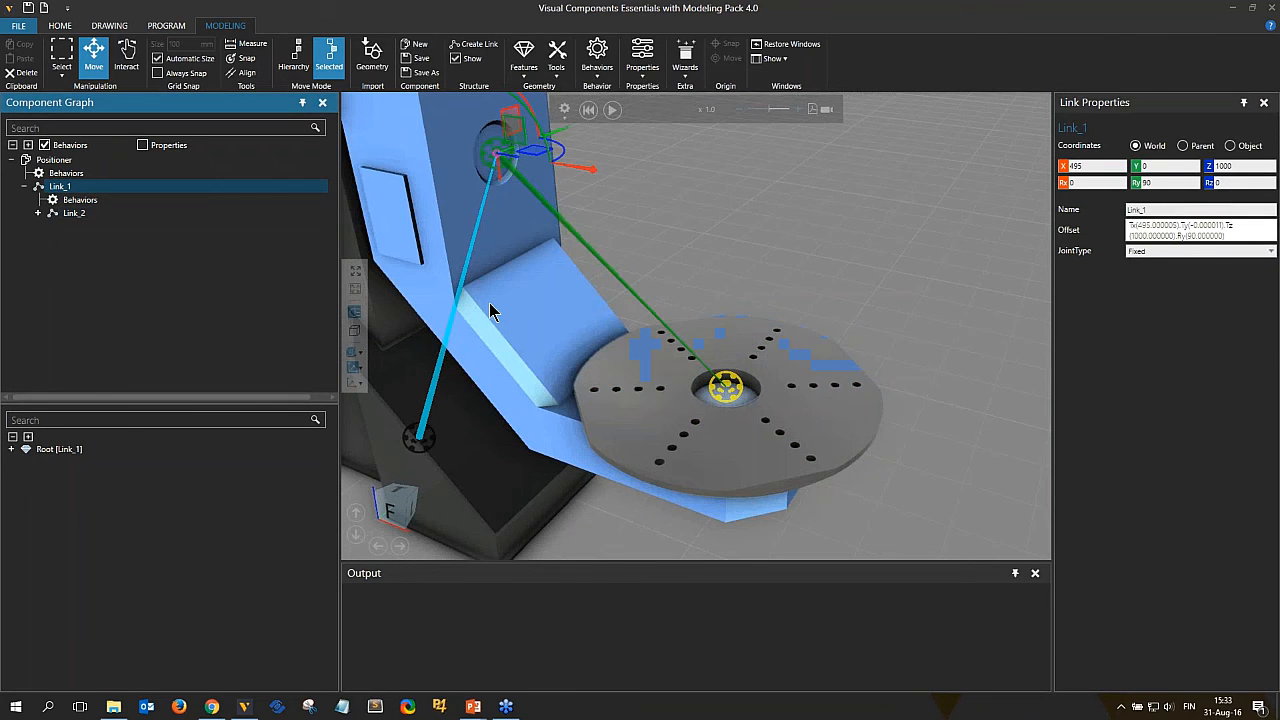
{"action": "right_click_drag", "start_coordinate": [540, 227], "coordinate": [483, 248]}
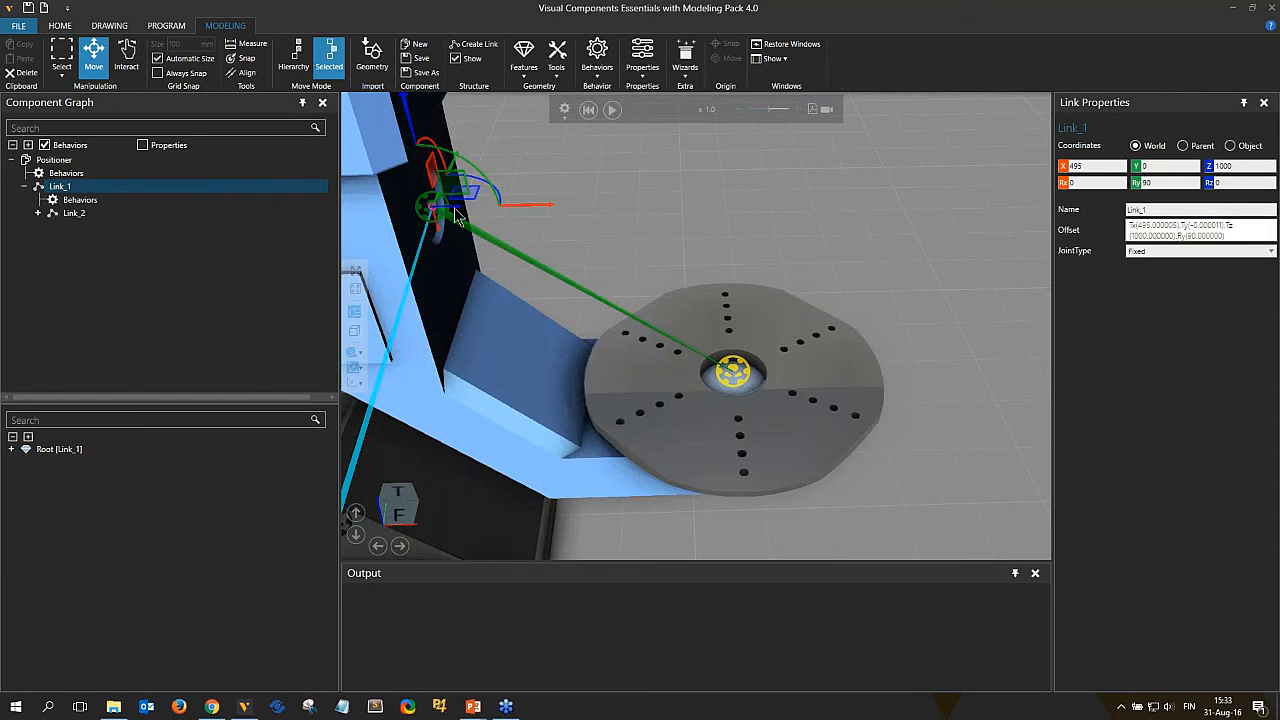
{"action": "scroll", "coordinate": [490, 248], "scroll_direction": "up", "scroll_amount": 2}
{"action": "scroll", "coordinate": [524, 245], "scroll_direction": "up", "scroll_amount": 3}
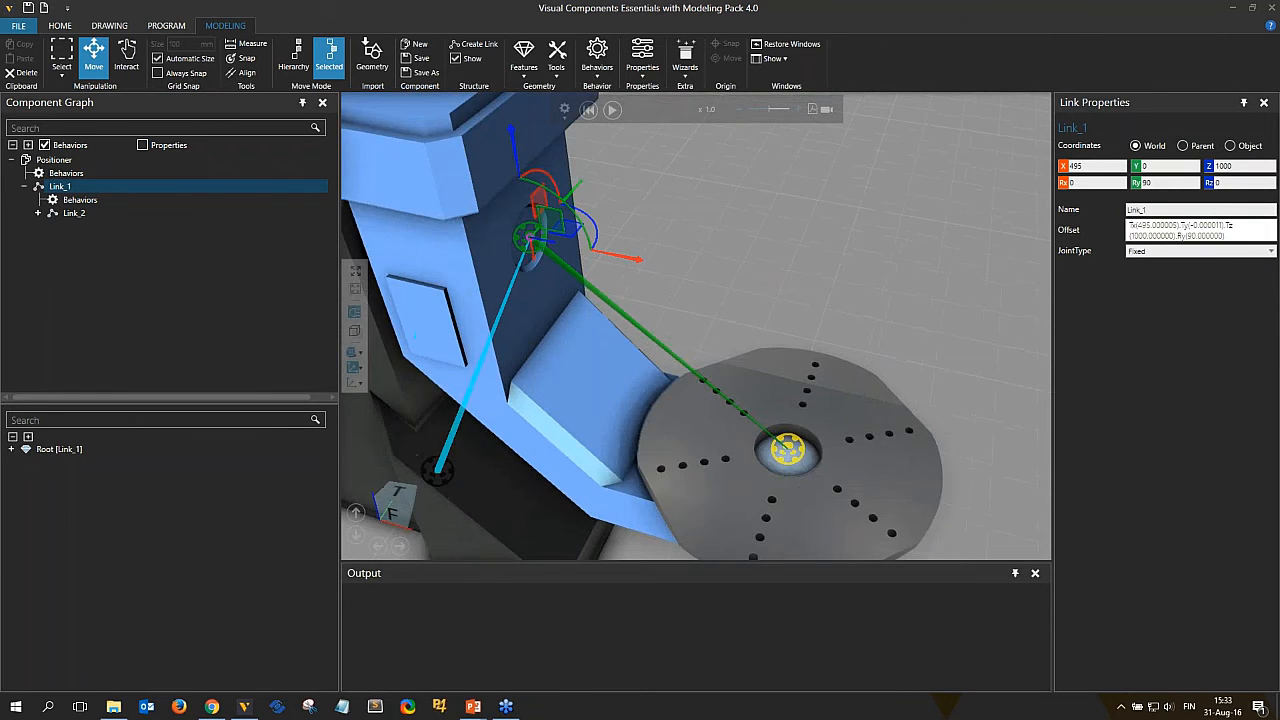
{"action": "scroll", "coordinate": [548, 251], "scroll_direction": "up", "scroll_amount": 1}
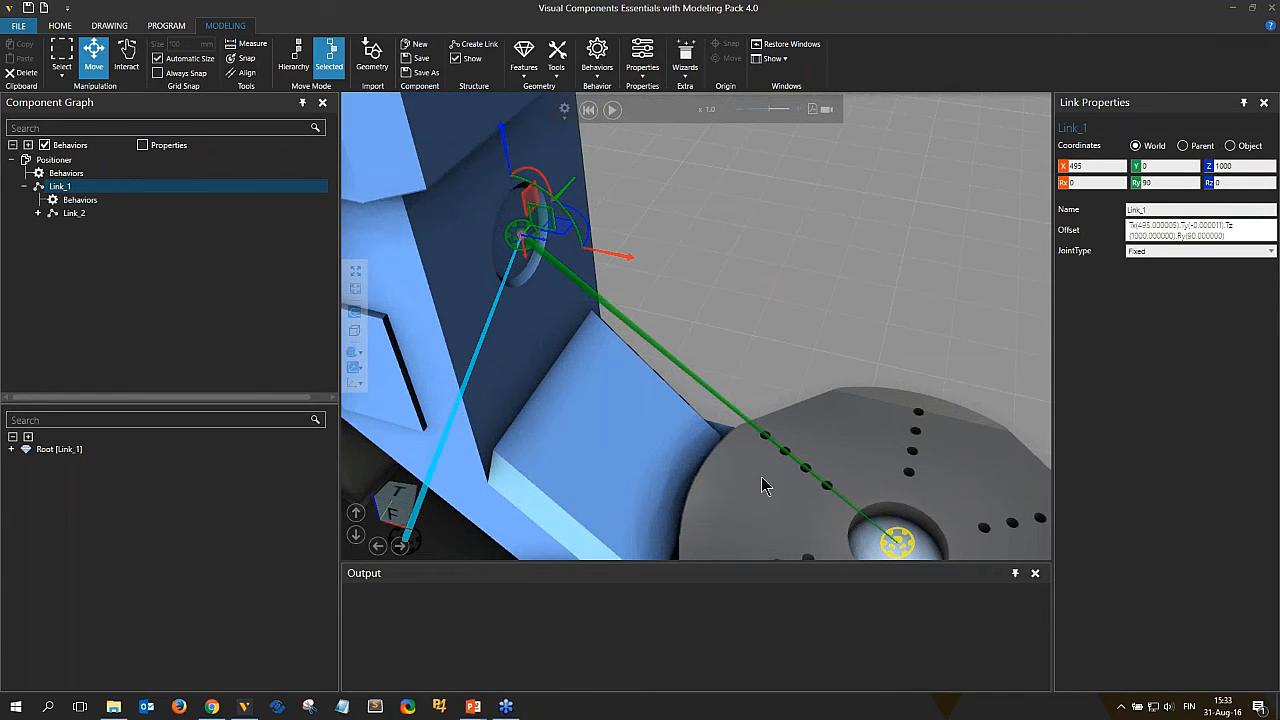
{"action": "right_click_drag", "start_coordinate": [762, 476], "coordinate": [764, 461]}
{"action": "scroll", "coordinate": [763, 470], "scroll_direction": "down", "scroll_amount": 1}
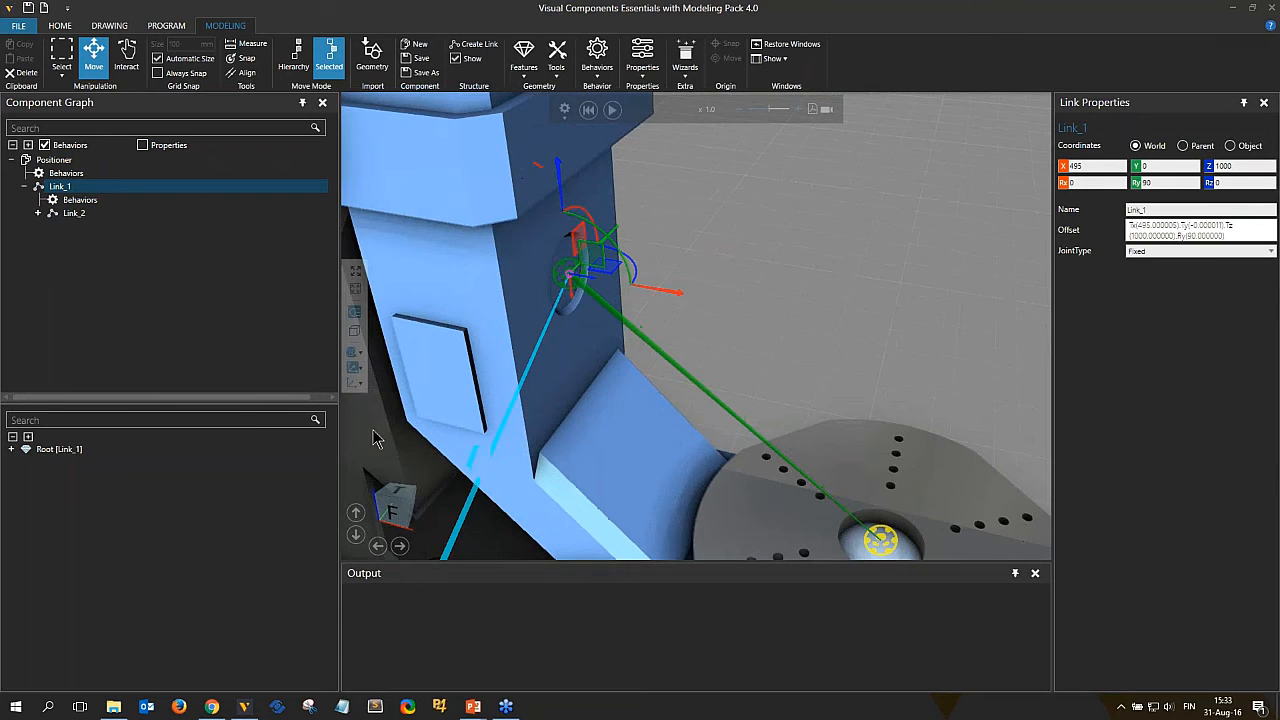
{"action": "scroll", "coordinate": [766, 323], "scroll_direction": "down", "scroll_amount": 3}
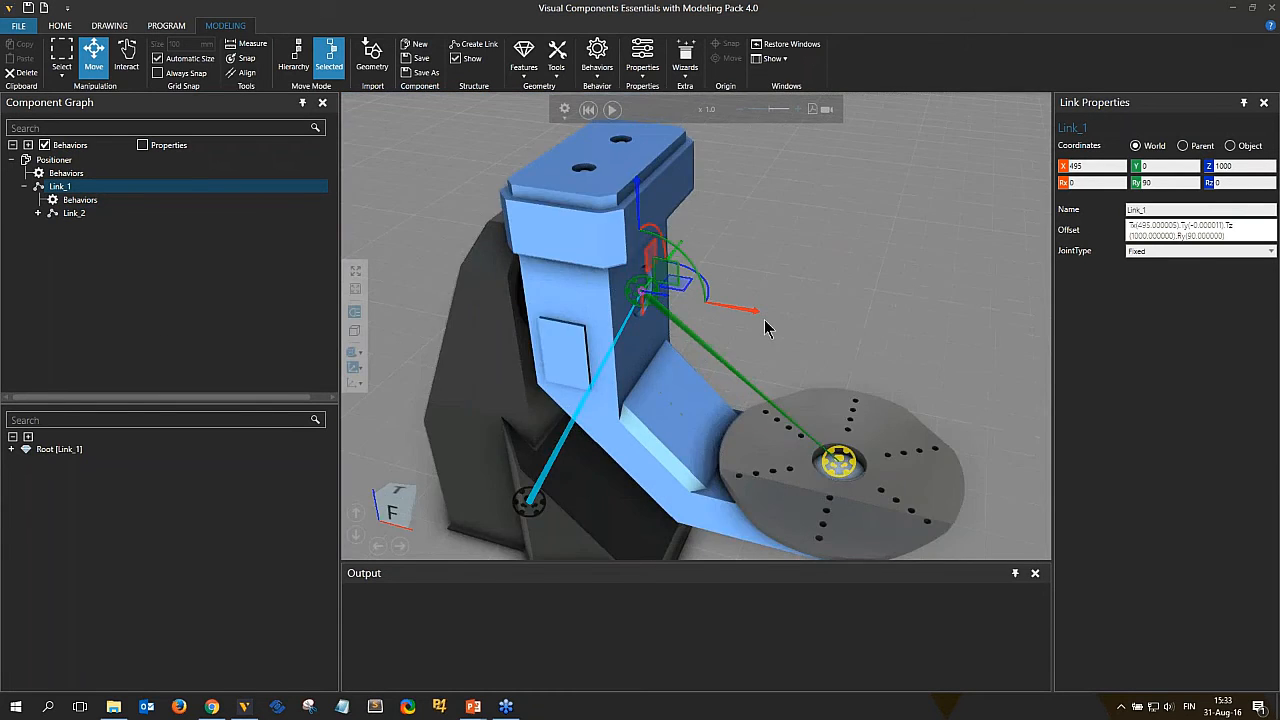
Set Link_1's joint type to Rotational.
{"action": "right_click_drag", "start_coordinate": [766, 323], "coordinate": [840, 335]}
{"action": "left_click", "coordinate": [1172, 252]}
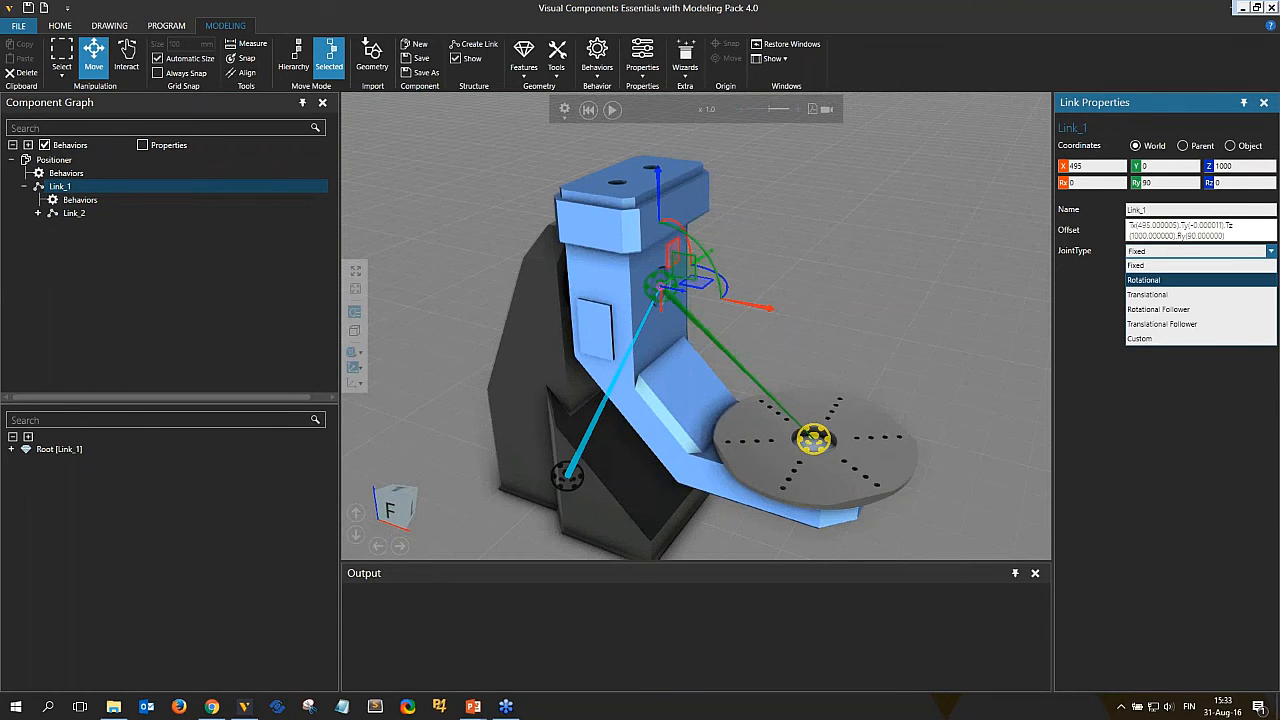
{"action": "left_click", "coordinate": [1145, 280]}
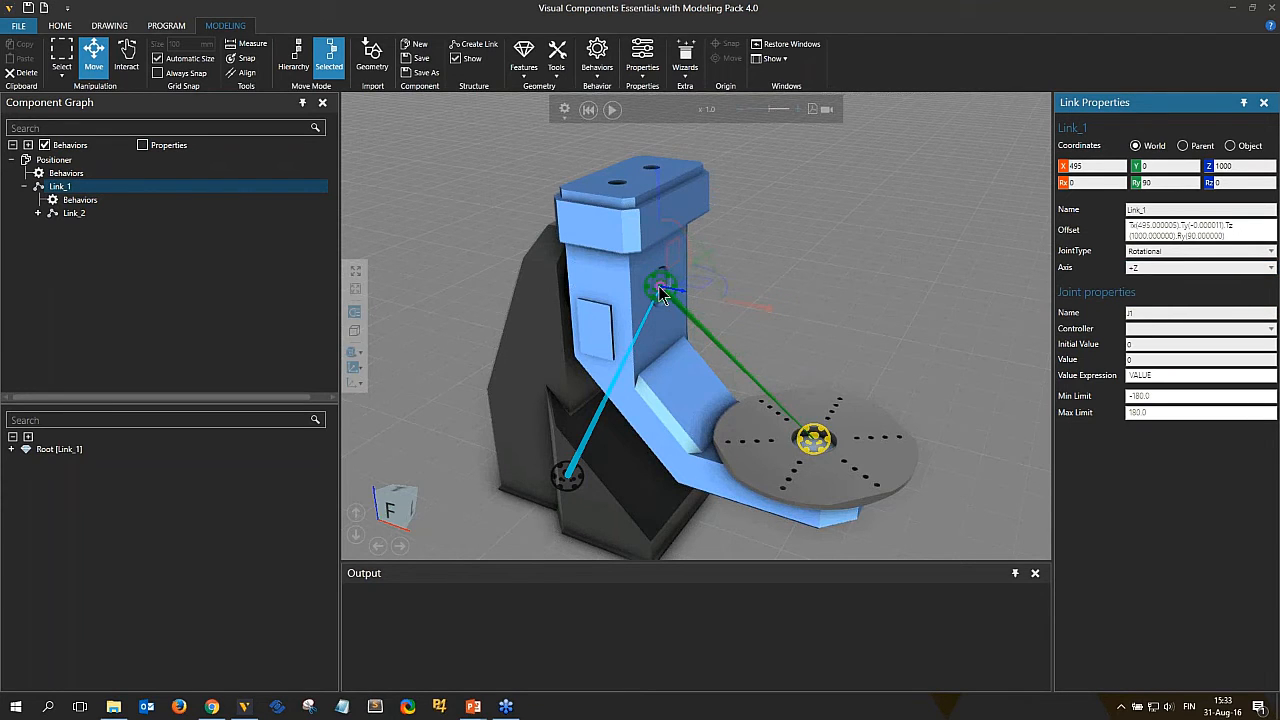
Try the +X and +Y joint axes for Link_1, then set its rotation axis to -Z.
{"action": "scroll", "coordinate": [672, 303], "scroll_direction": "up", "scroll_amount": 2}
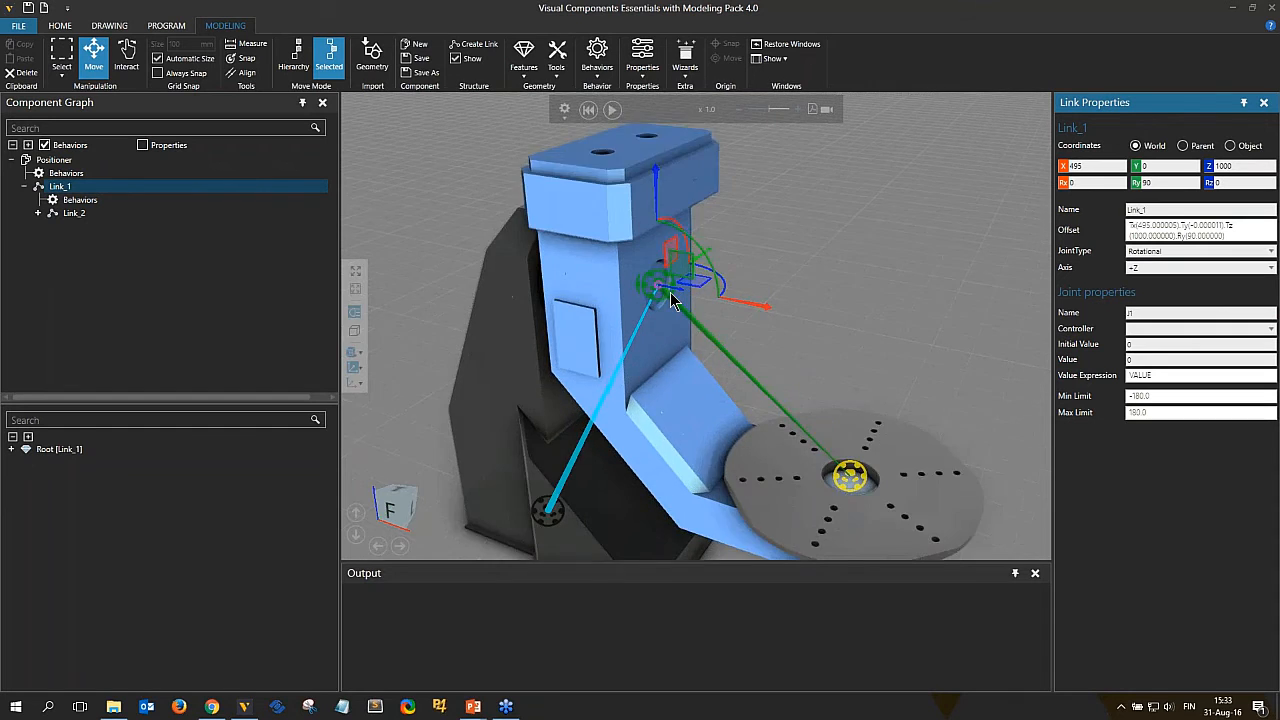
{"action": "scroll", "coordinate": [670, 300], "scroll_direction": "up", "scroll_amount": 2}
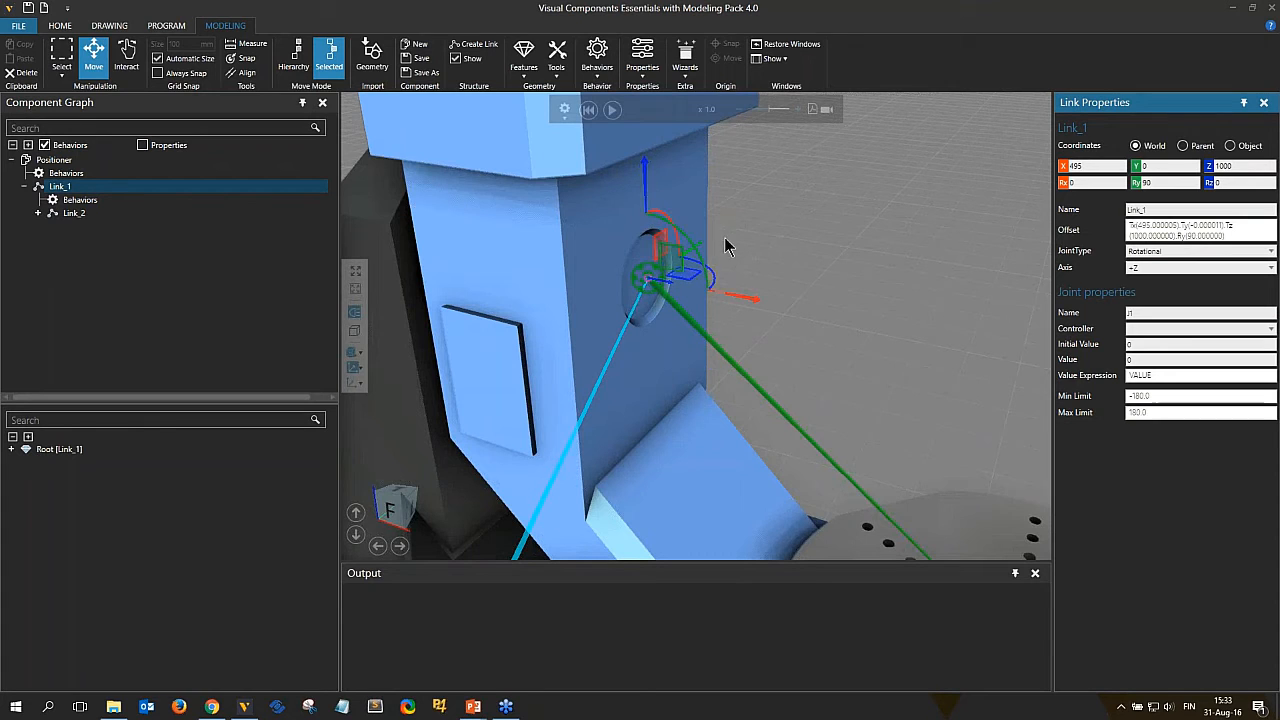
{"action": "left_click", "coordinate": [1153, 268]}
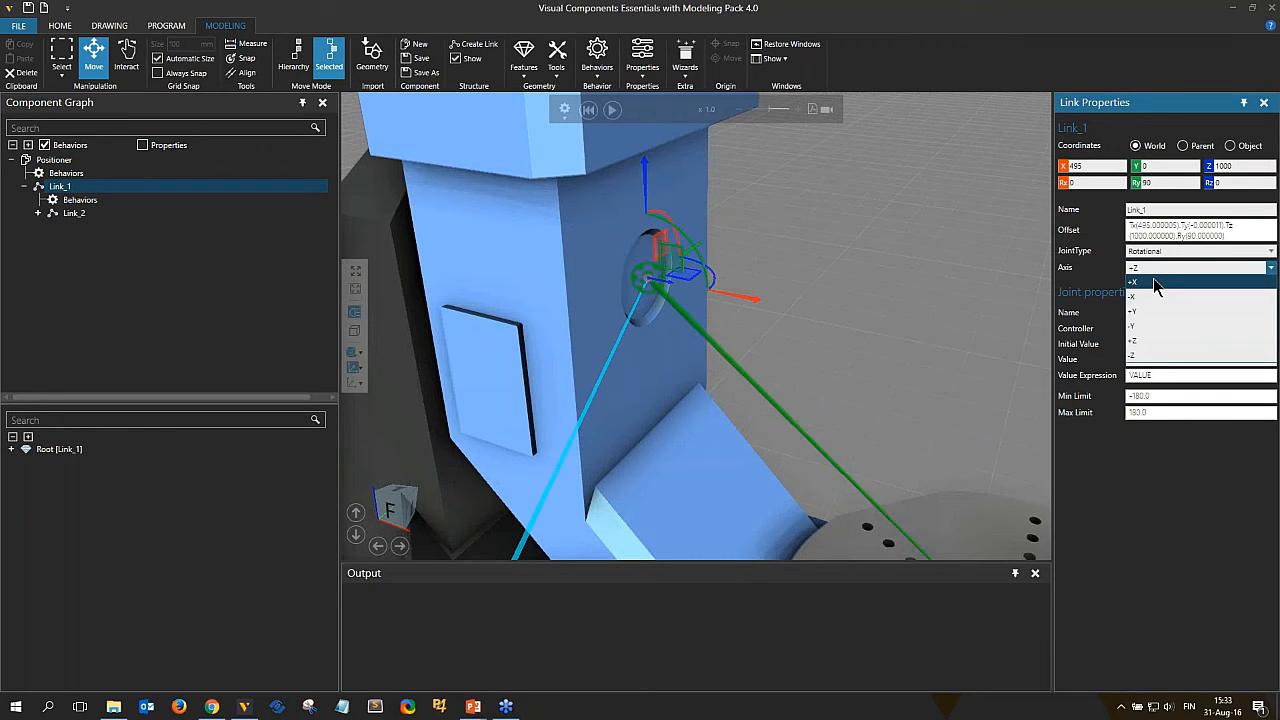
{"action": "left_click", "coordinate": [1153, 280]}
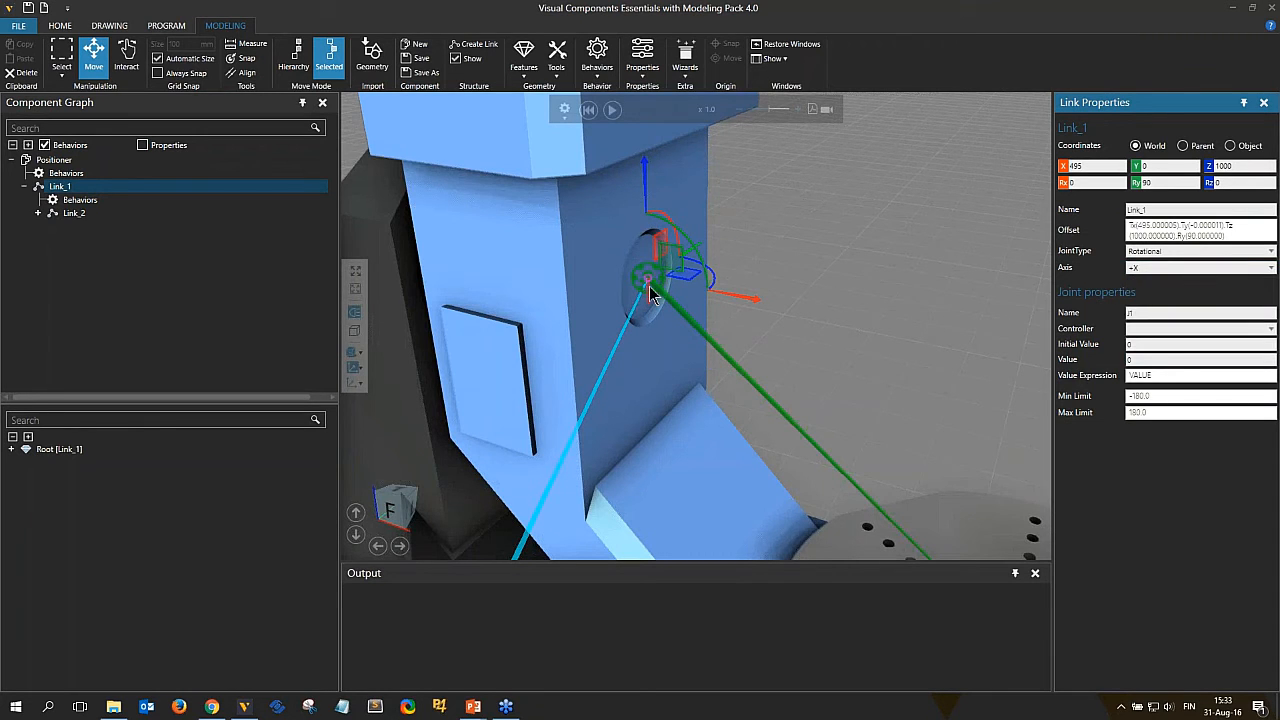
{"action": "left_click", "coordinate": [1172, 270]}
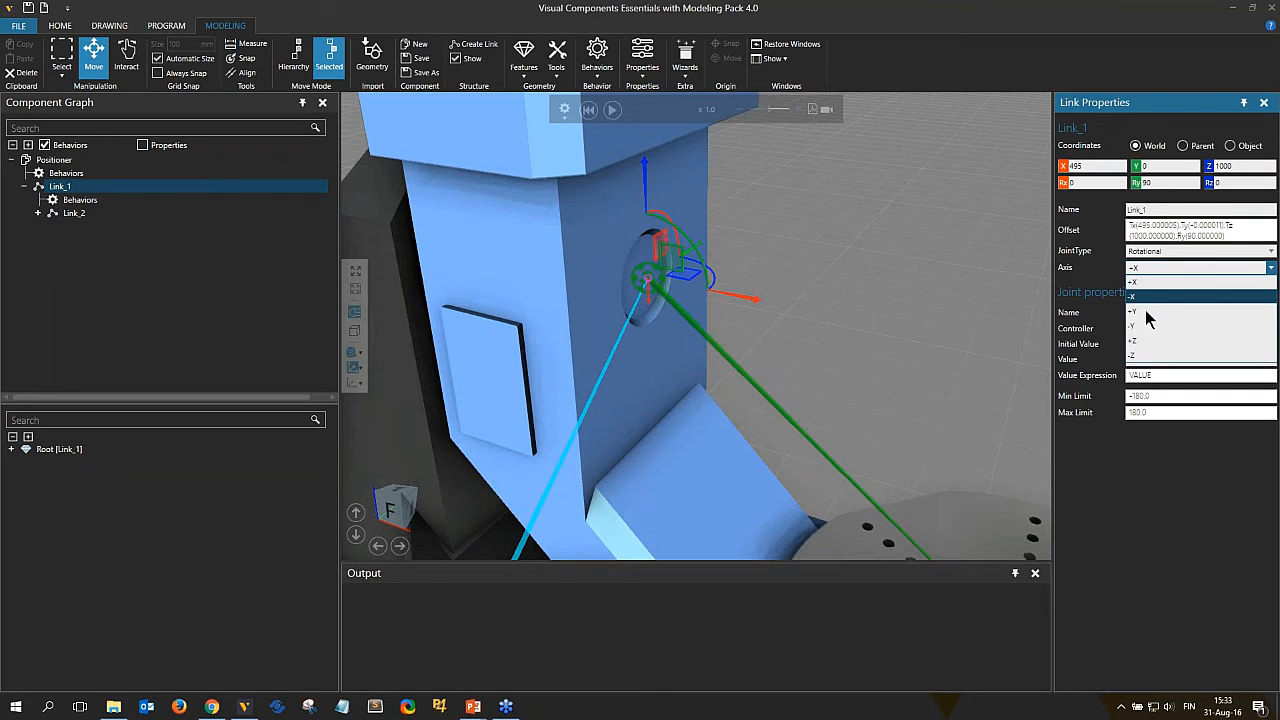
{"action": "left_click", "coordinate": [1147, 312]}
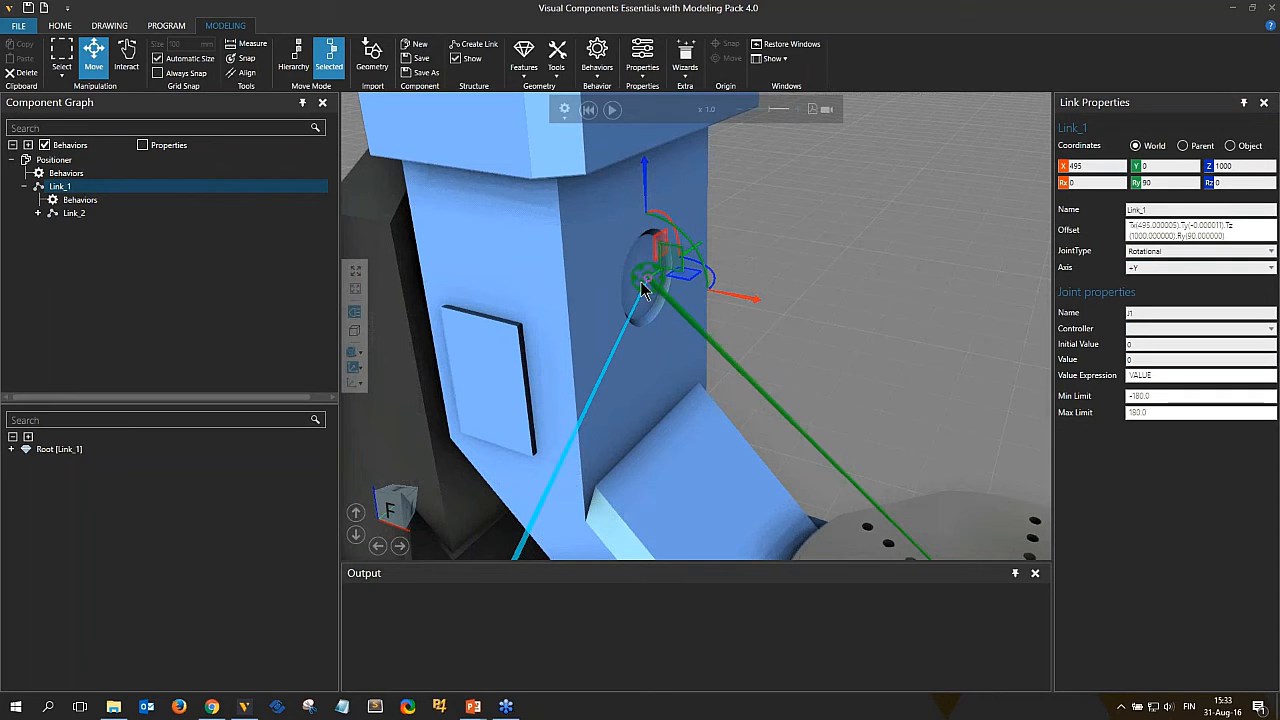
{"action": "left_click", "coordinate": [1168, 270]}
{"action": "left_click", "coordinate": [1160, 355]}
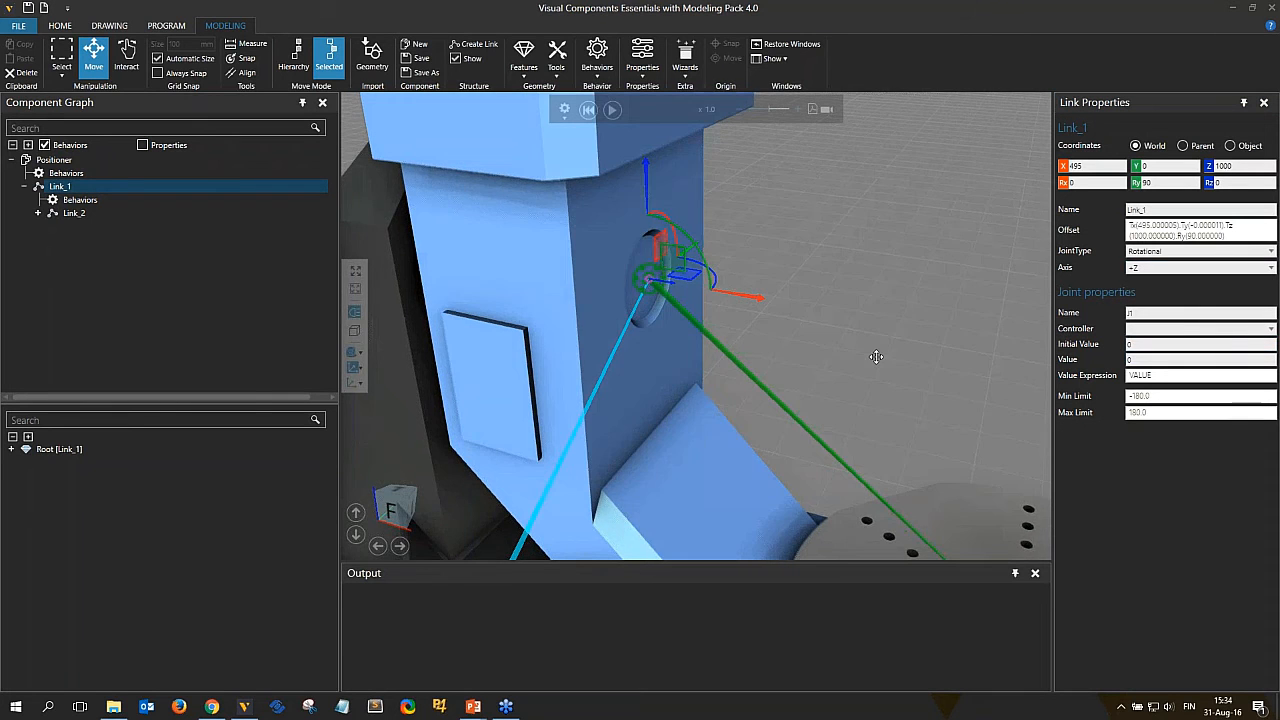
{"action": "scroll", "coordinate": [876, 357], "scroll_direction": "down", "scroll_amount": 5}
{"action": "middle_click_drag", "start_coordinate": [868, 282], "coordinate": [752, 216]}
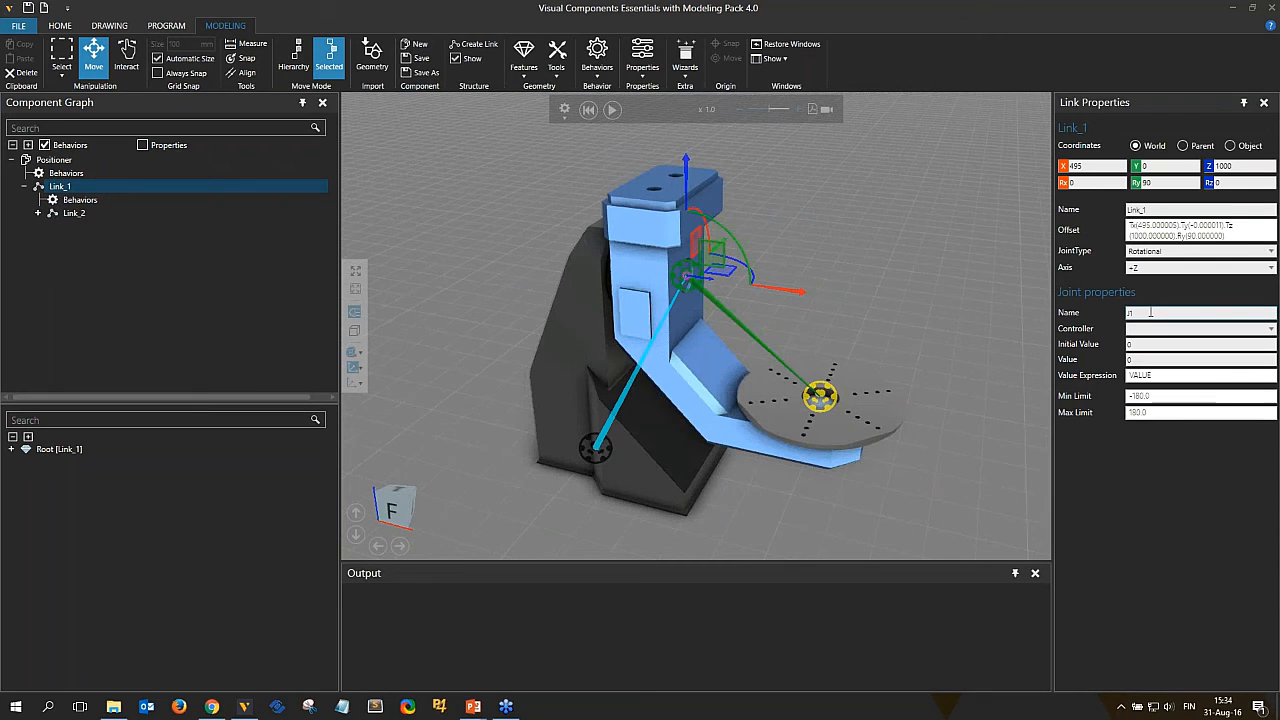
Name Link_1's joint E1 and give it a new Servo Controller.
{"action": "double_click", "coordinate": [1150, 313]}
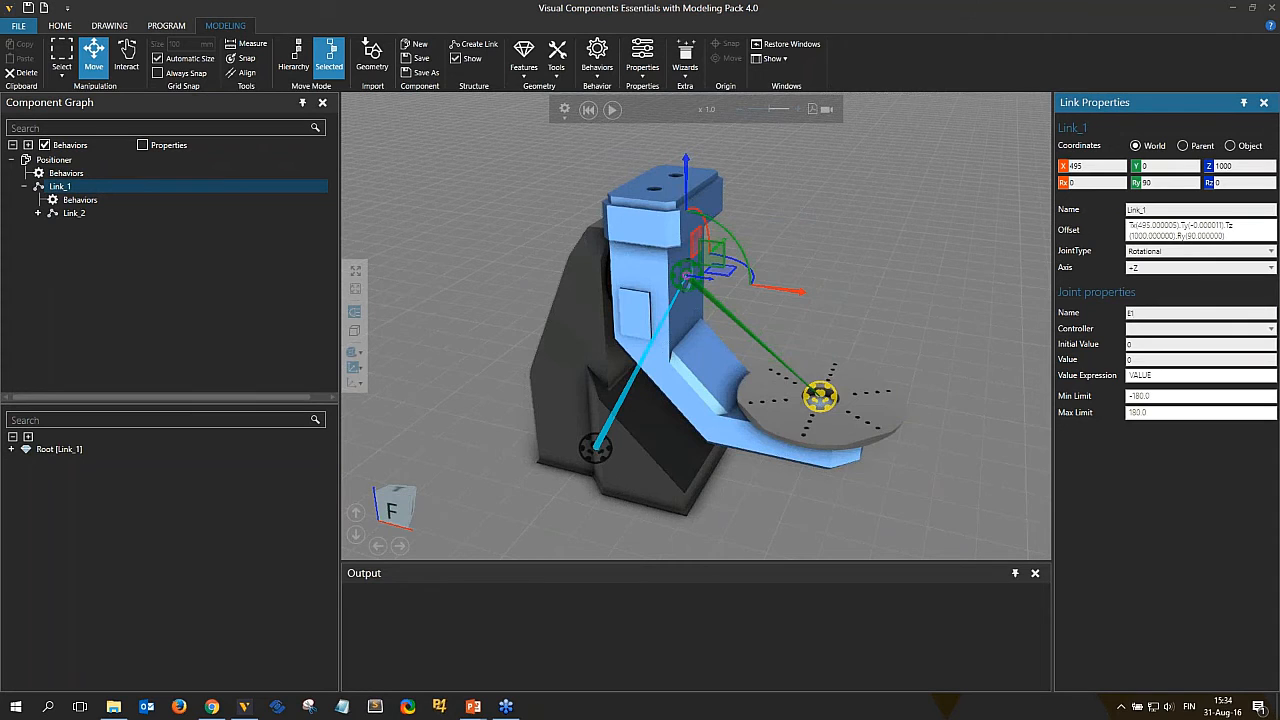
{"action": "left_click", "coordinate": [1158, 337]}
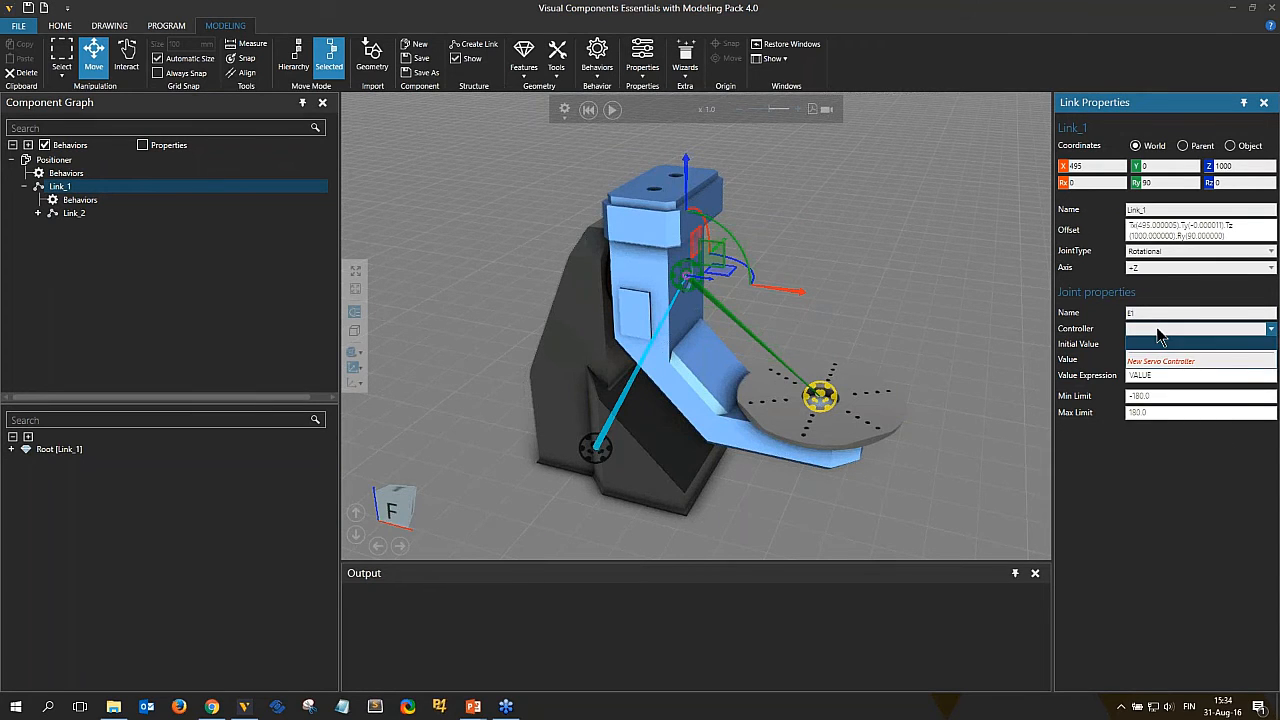
{"action": "left_click", "coordinate": [1188, 368]}
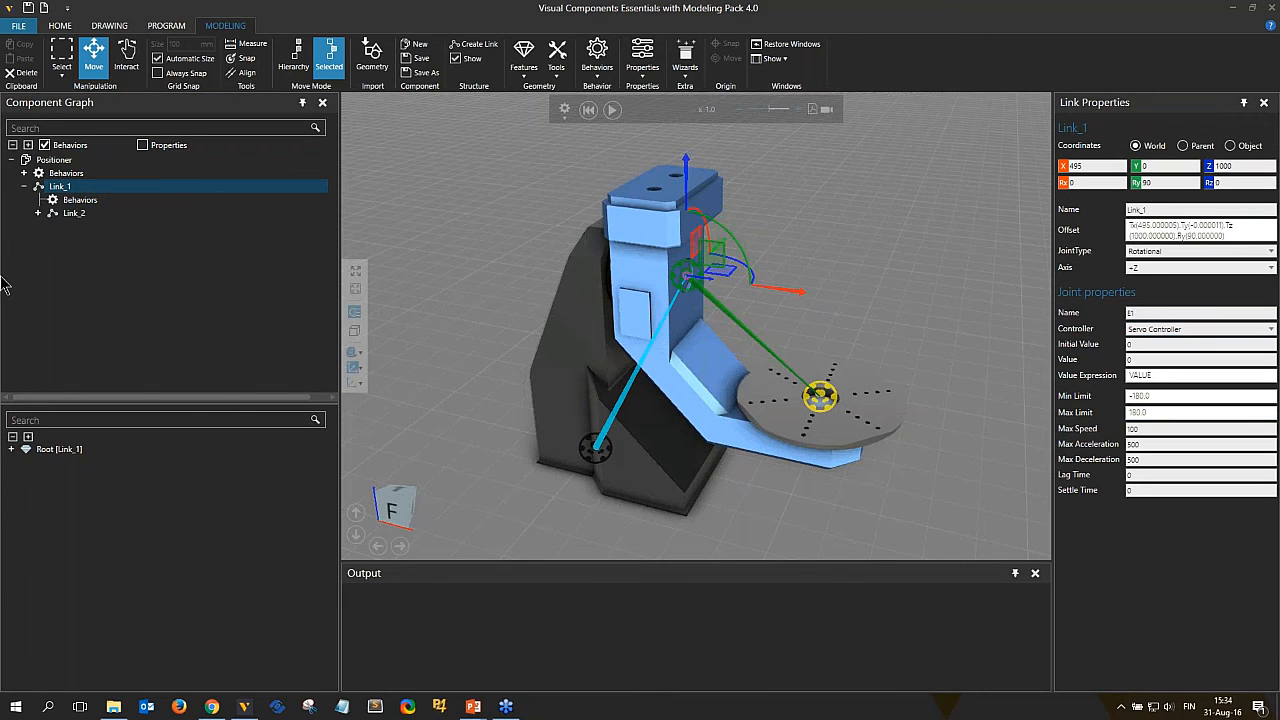
Expand the component's behaviors to check the Servo Controller and keep it as Link_1's controller.
{"action": "left_click", "coordinate": [23, 174]}
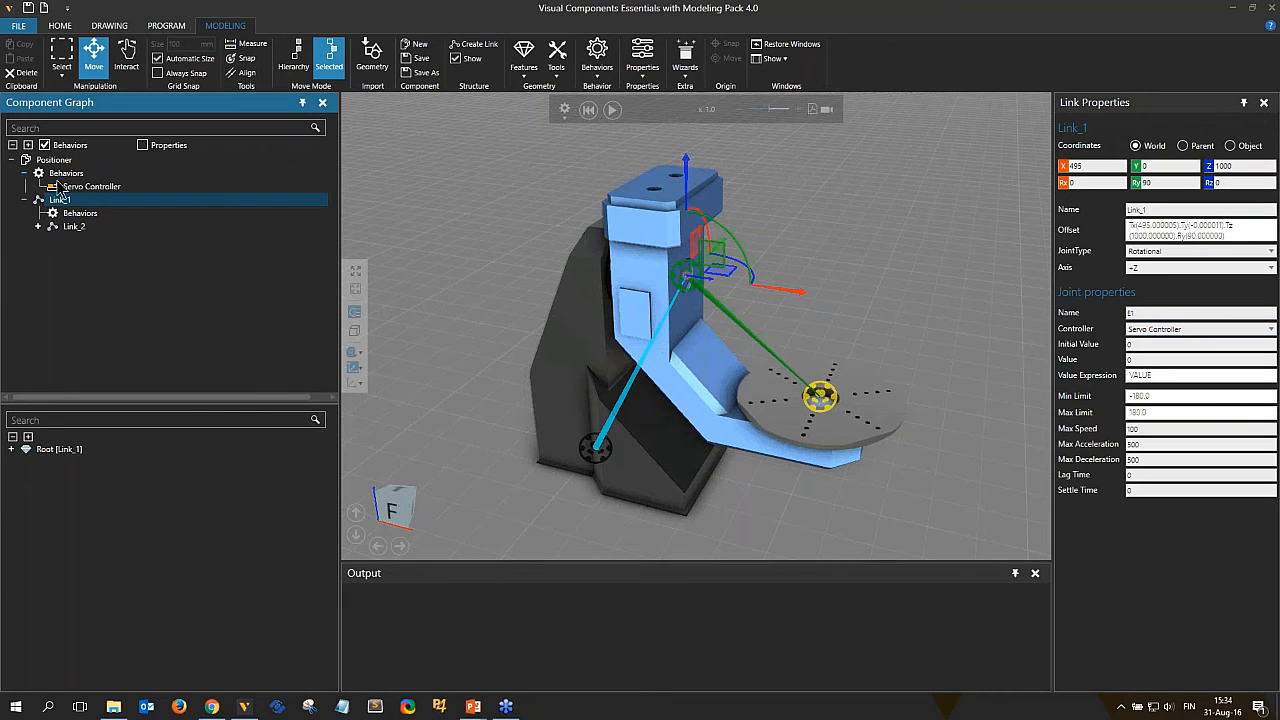
{"action": "left_click", "coordinate": [104, 188]}
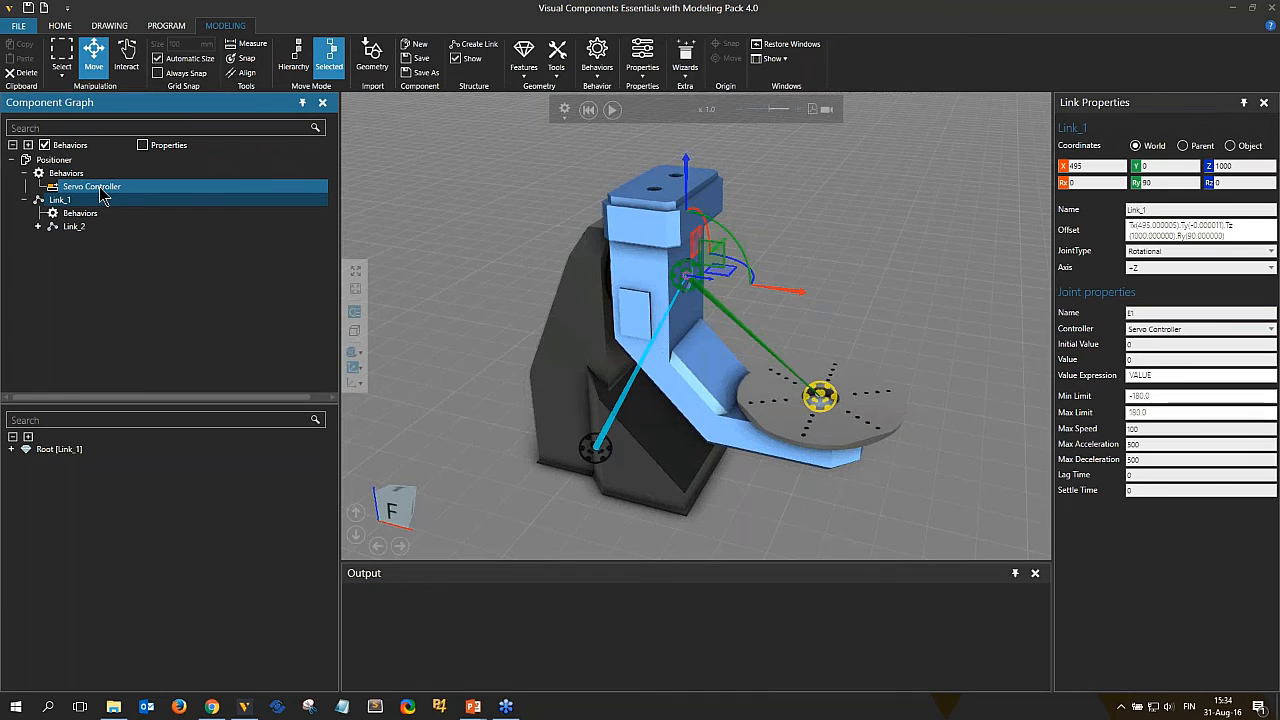
{"action": "left_click", "coordinate": [1153, 329]}
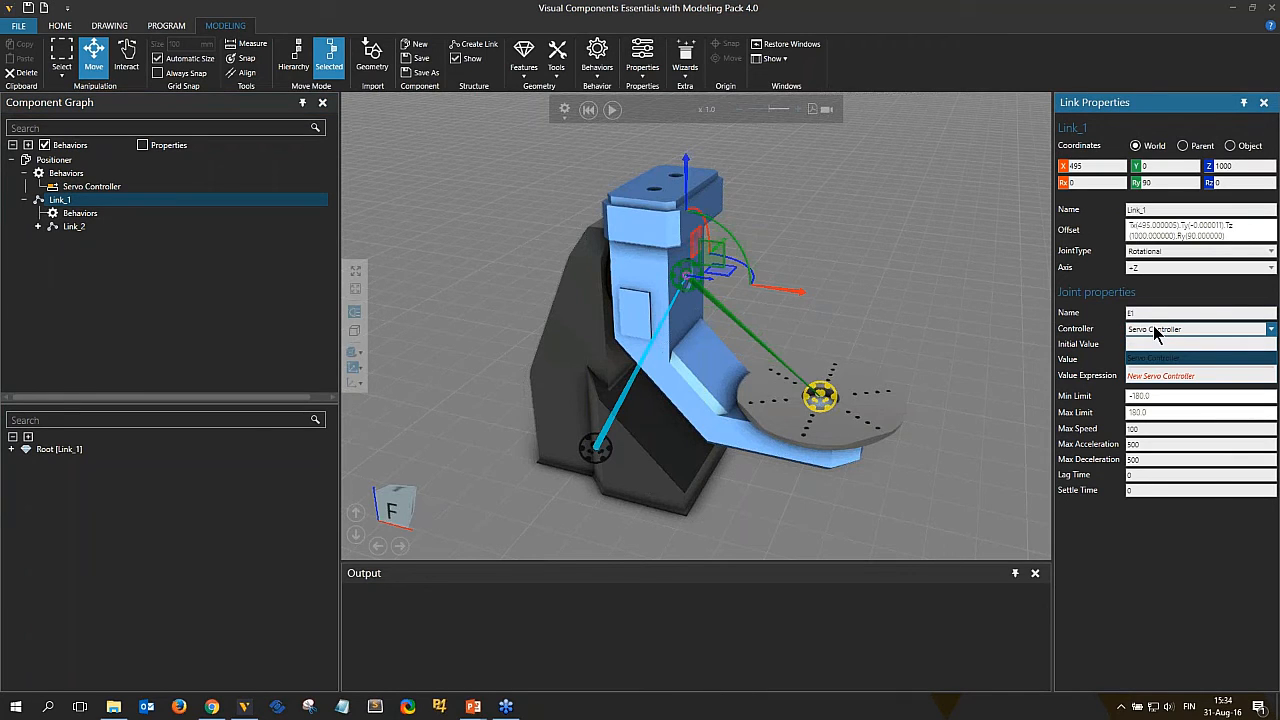
{"action": "left_click", "coordinate": [1155, 357]}
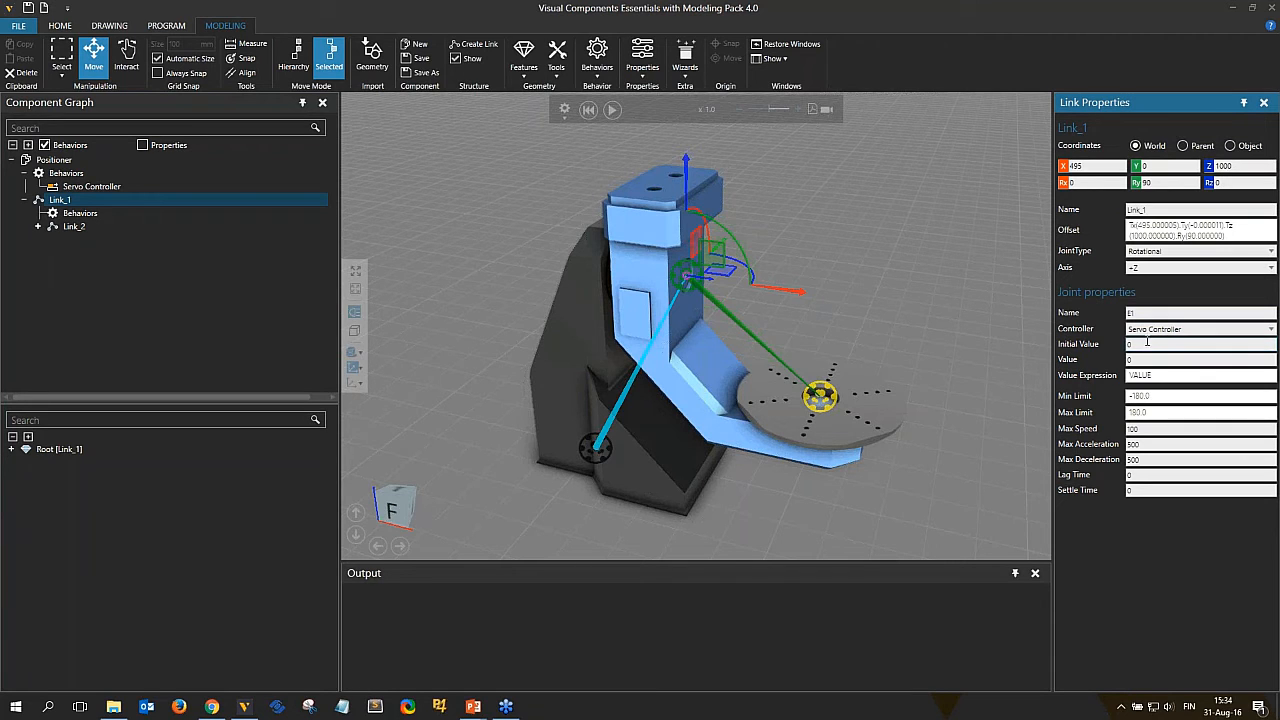
{"action": "mouse_move", "coordinate": [1147, 378]}
Select Link_2 and set its joint type to Rotational.
{"action": "left_click", "coordinate": [74, 227]}
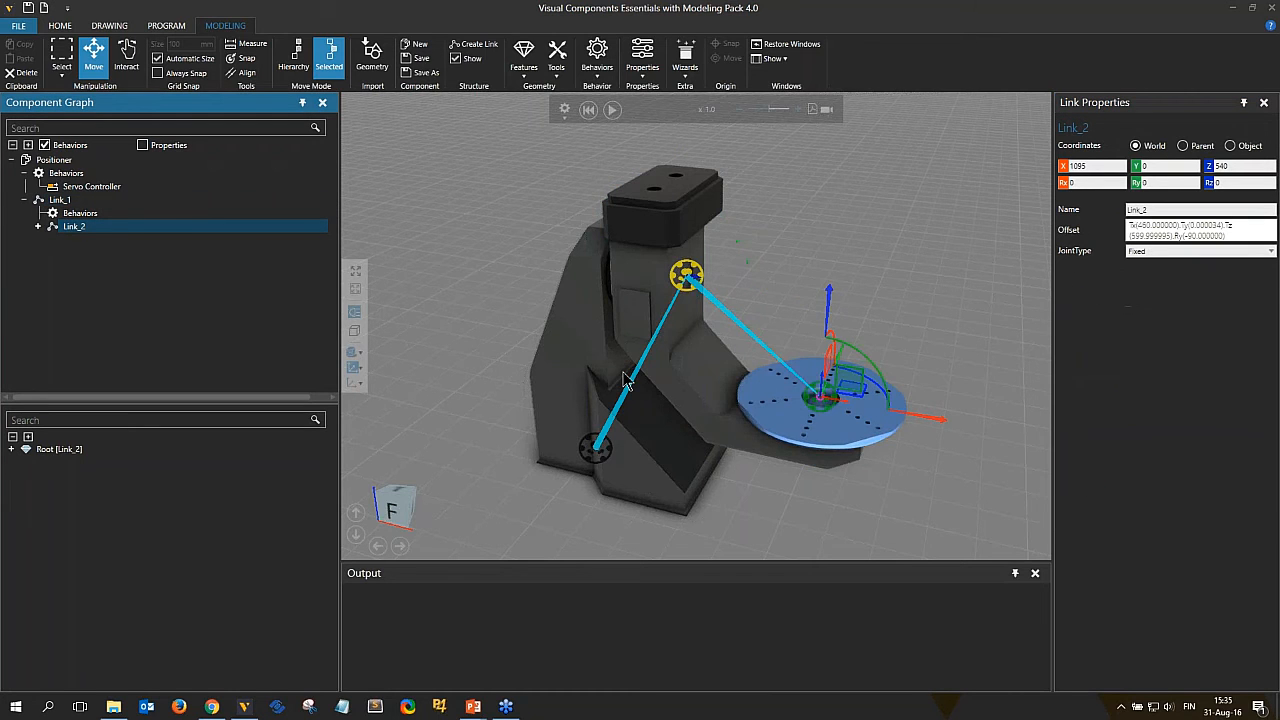
{"action": "left_click", "coordinate": [1155, 252]}
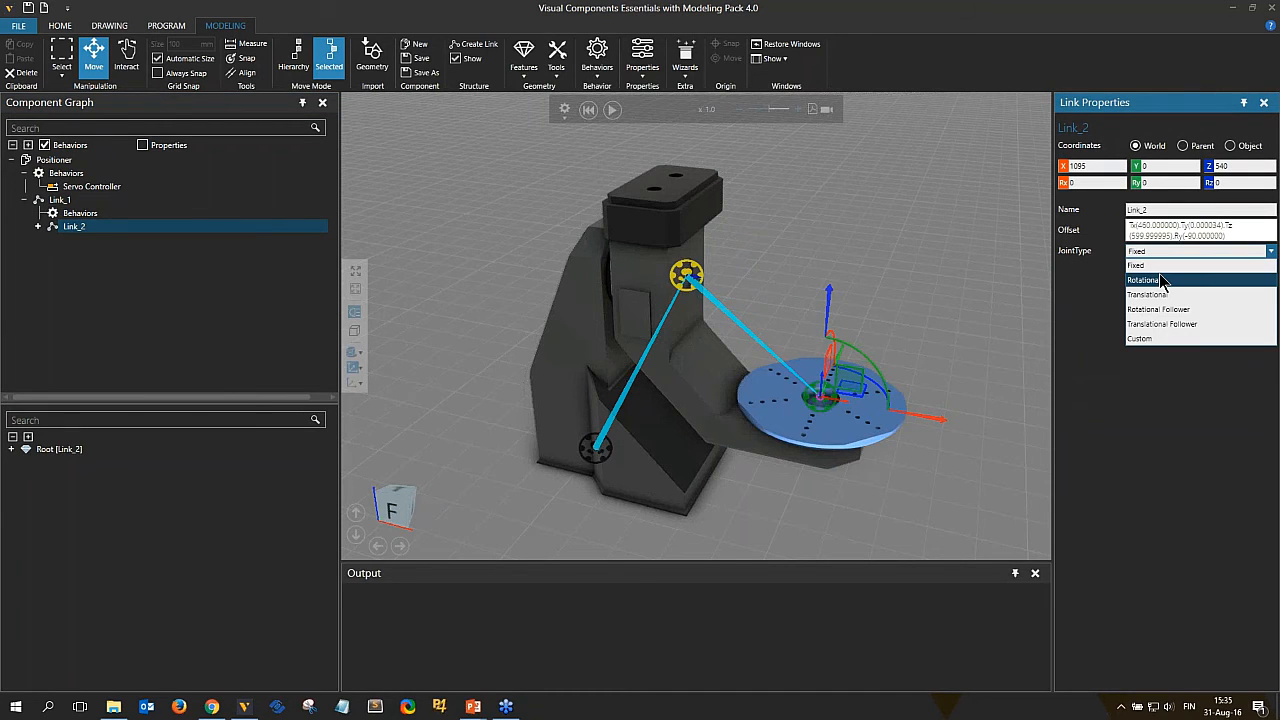
{"action": "left_click", "coordinate": [1150, 280]}
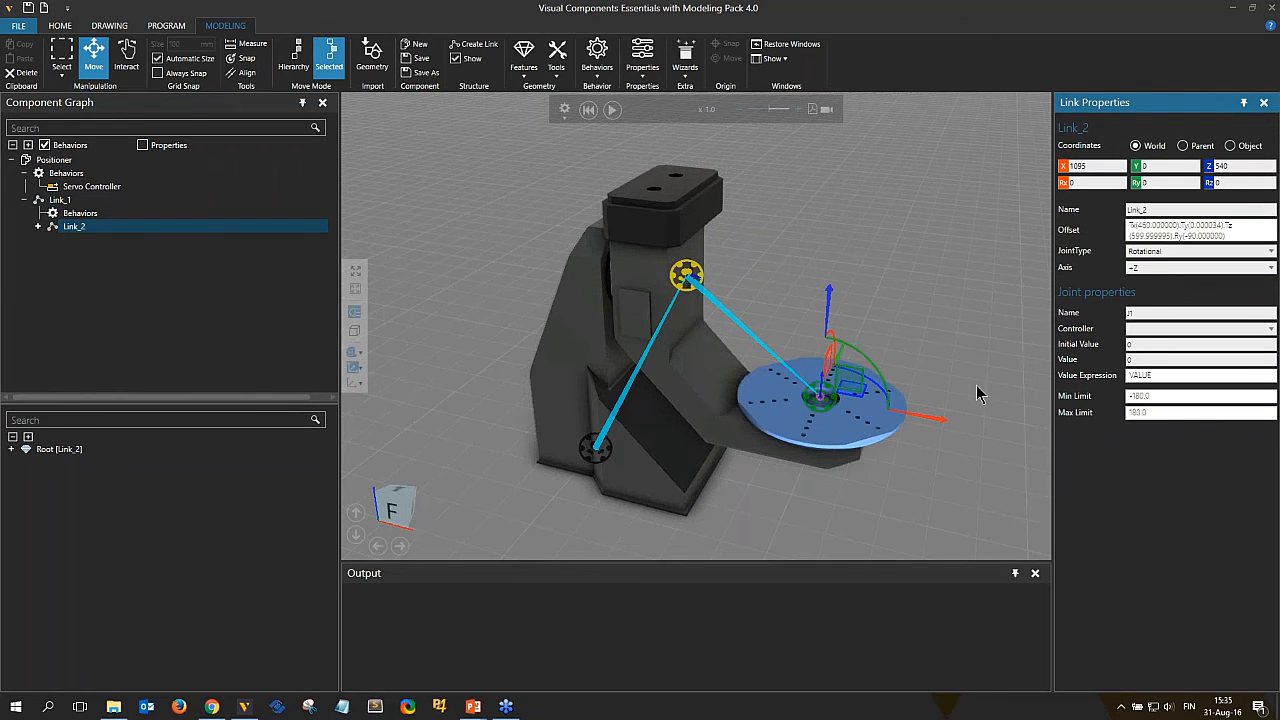
Name Link_2's joint E2 and assign the existing Servo Controller to it.
{"action": "left_click", "coordinate": [1146, 328]}
{"action": "left_click", "coordinate": [1147, 328]}
{"action": "double_click", "coordinate": [1131, 313]}
{"action": "left_click", "coordinate": [1161, 328]}
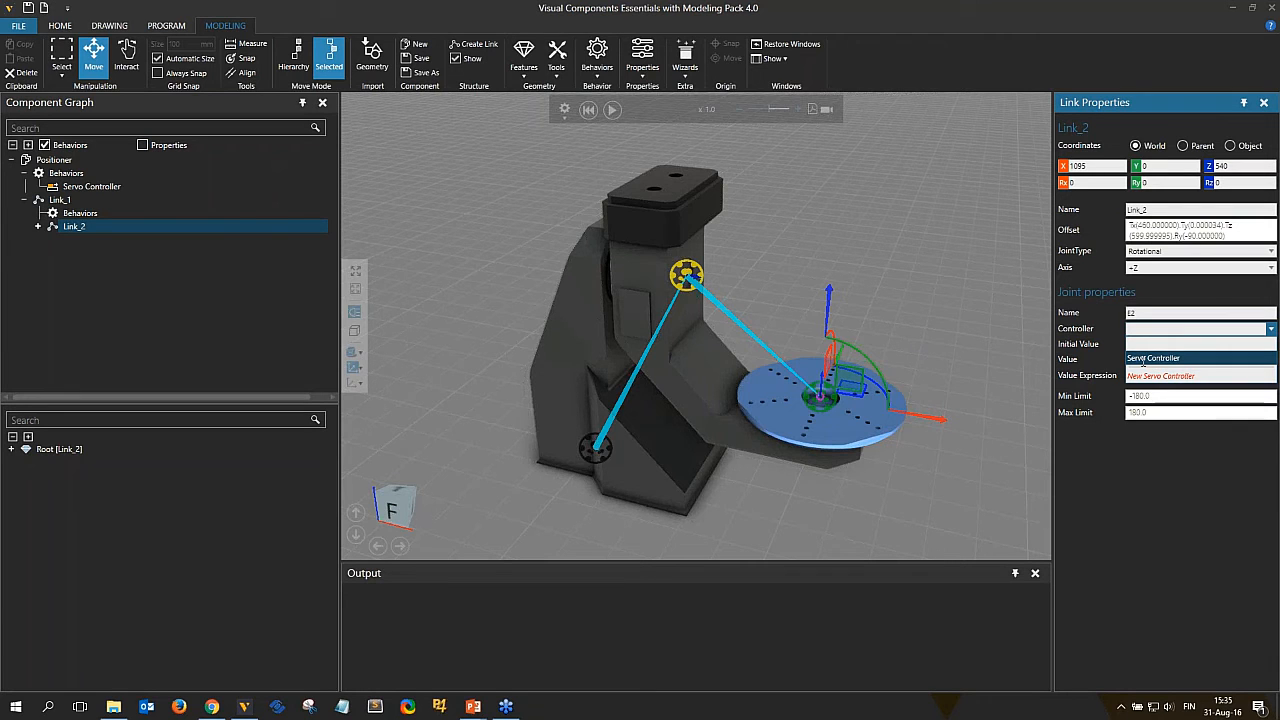
{"action": "left_click", "coordinate": [1153, 358]}
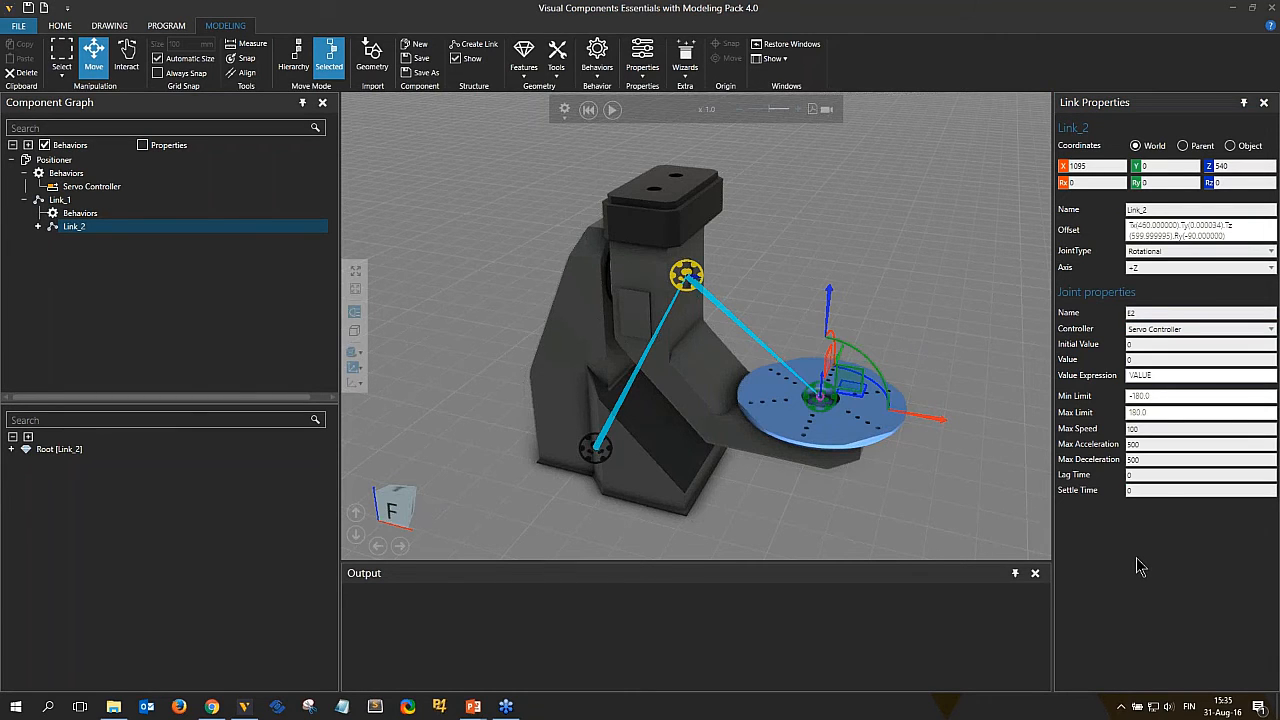
Set Link_2's joint limits to -360 minimum and 360 maximum.
{"action": "double_click", "coordinate": [1149, 397]}
{"action": "type", "text": "-3"}
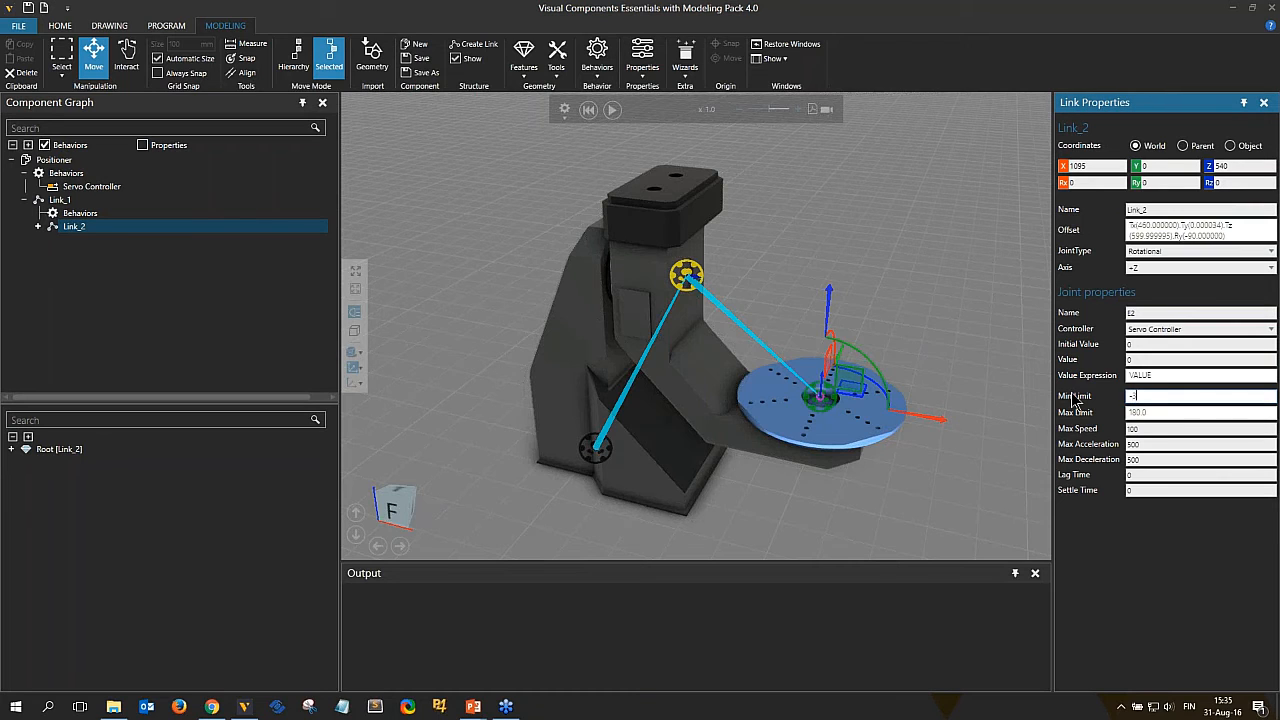
{"action": "type", "text": "60"}
{"action": "double_click", "coordinate": [1163, 410]}
{"action": "type", "text": "360"}
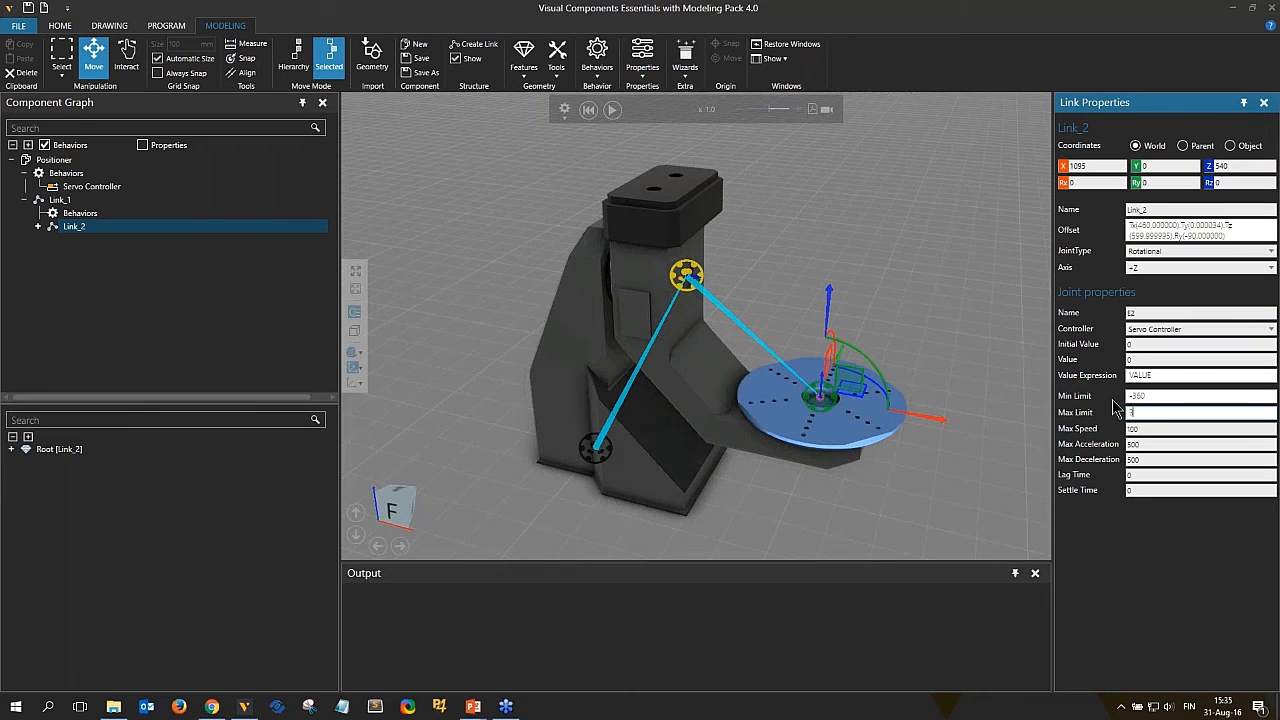
Select the Positioner component and rotate the table interactively to test joint E2, then reset the simulation.
{"action": "double_click", "coordinate": [1141, 428]}
{"action": "middle_click_drag", "start_coordinate": [953, 414], "coordinate": [893, 418]}
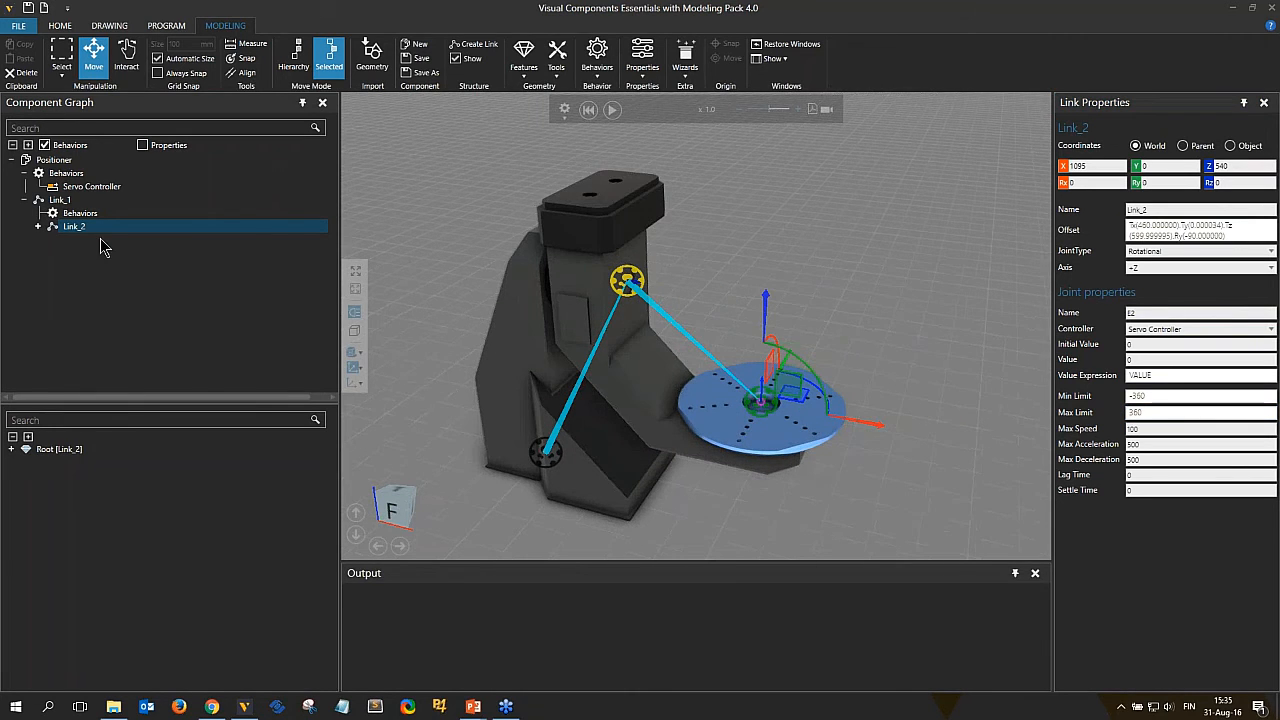
{"action": "left_click", "coordinate": [62, 201]}
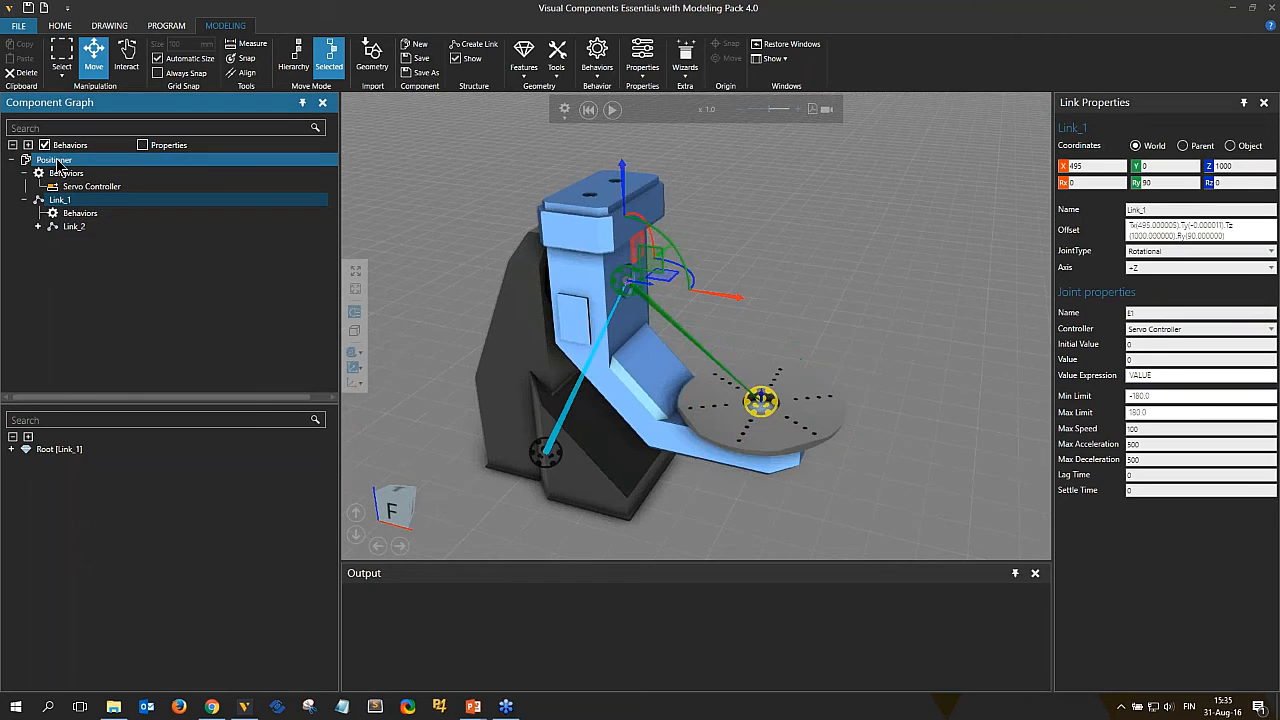
{"action": "left_click", "coordinate": [54, 160]}
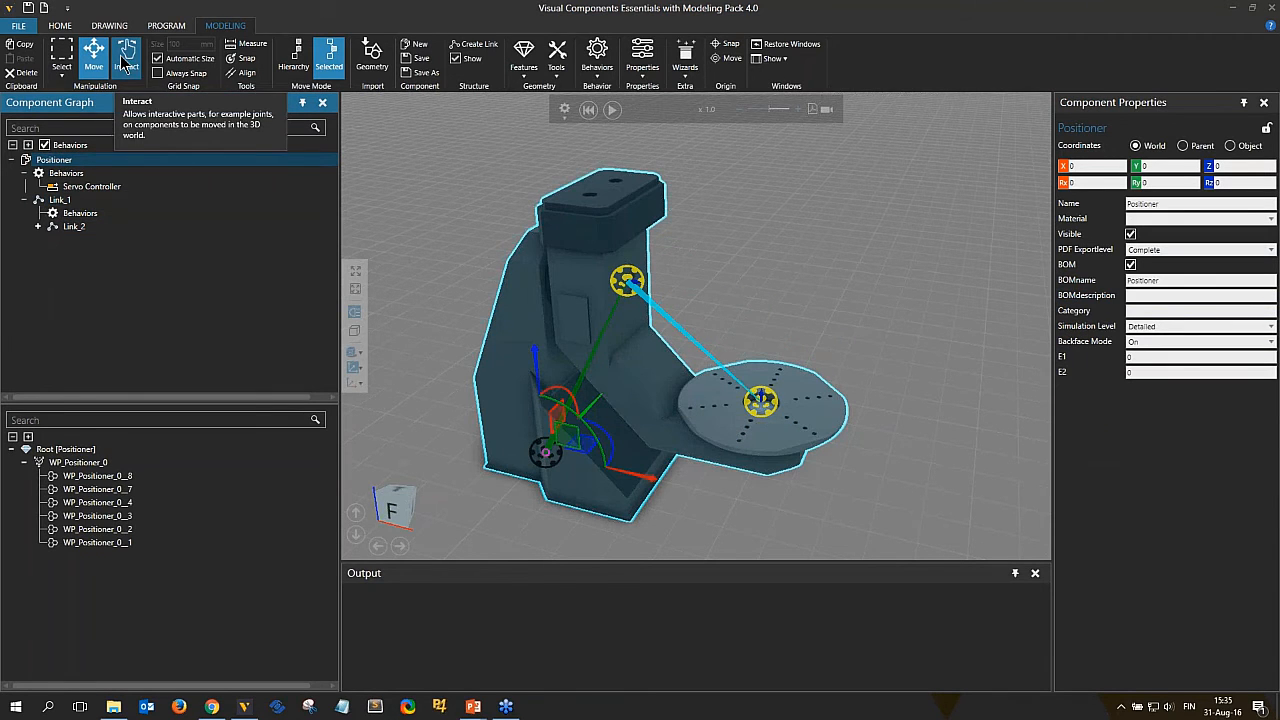
{"action": "left_click", "coordinate": [124, 62]}
{"action": "left_click_drag", "start_coordinate": [656, 401], "coordinate": [655, 430]}
{"action": "left_click", "coordinate": [588, 111]}
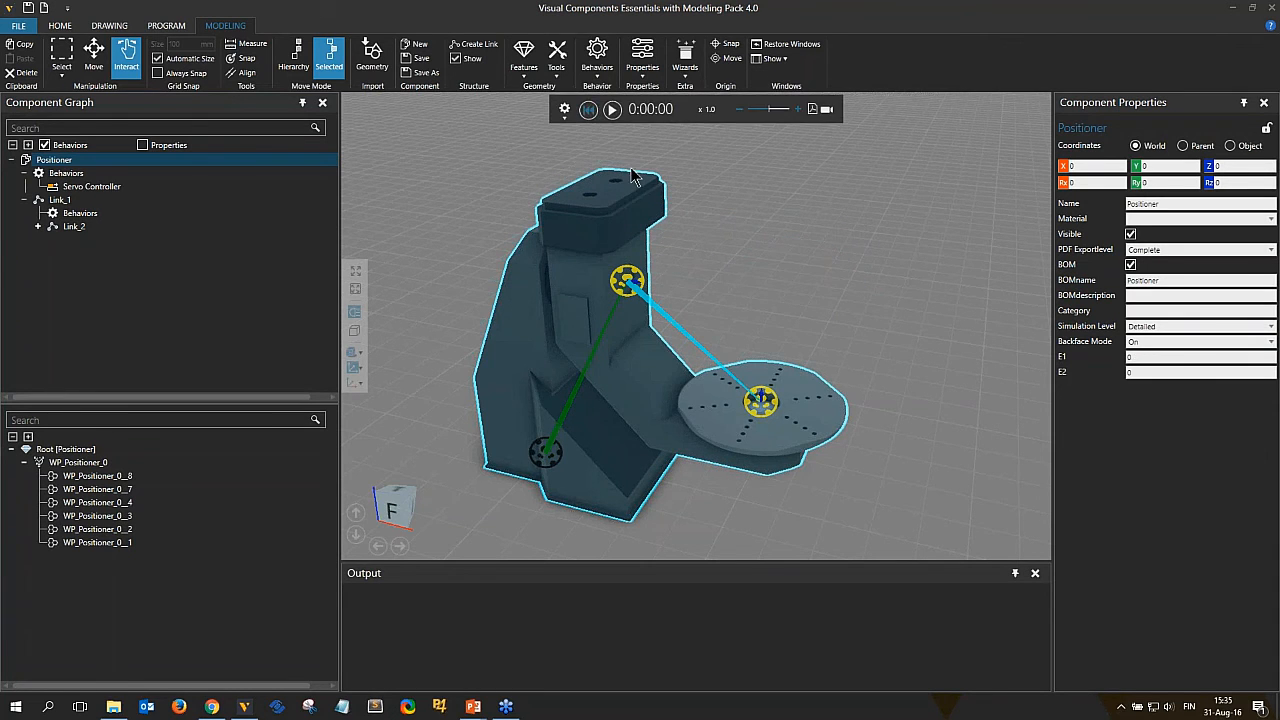
{"action": "mouse_move", "coordinate": [822, 407]}
{"action": "left_mouse_down"}
{"action": "mouse_move", "coordinate": [789, 441]}
{"action": "mouse_move", "coordinate": [700, 443]}
{"action": "mouse_move", "coordinate": [829, 383]}
{"action": "mouse_move", "coordinate": [820, 409]}
{"action": "mouse_move", "coordinate": [740, 441]}
{"action": "mouse_move", "coordinate": [709, 433]}
{"action": "mouse_move", "coordinate": [815, 378]}
{"action": "mouse_move", "coordinate": [705, 372]}
{"action": "mouse_move", "coordinate": [698, 420]}
{"action": "mouse_move", "coordinate": [814, 400]}
{"action": "left_mouse_up"}
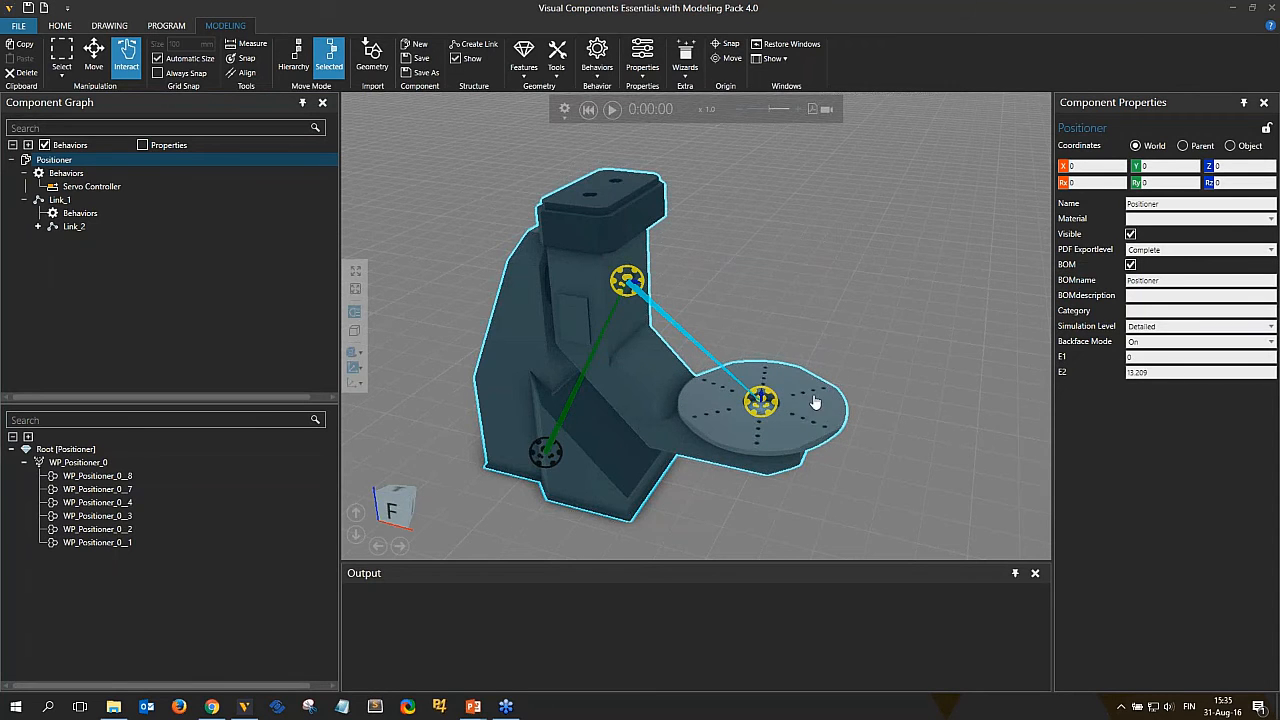
{"action": "left_click", "coordinate": [589, 110]}
Select Link_1 and its geometry to inspect the link and its joint location on the positioner.
{"action": "left_click", "coordinate": [671, 260]}
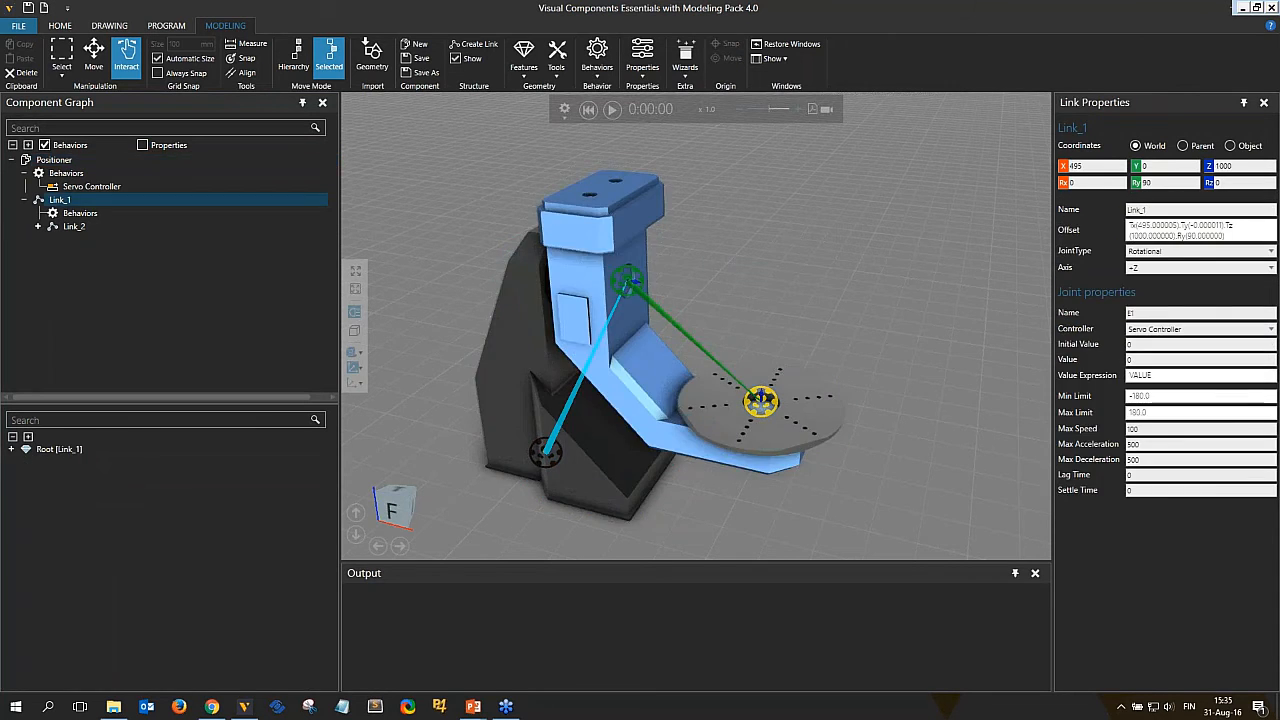
{"action": "left_click", "coordinate": [754, 306]}
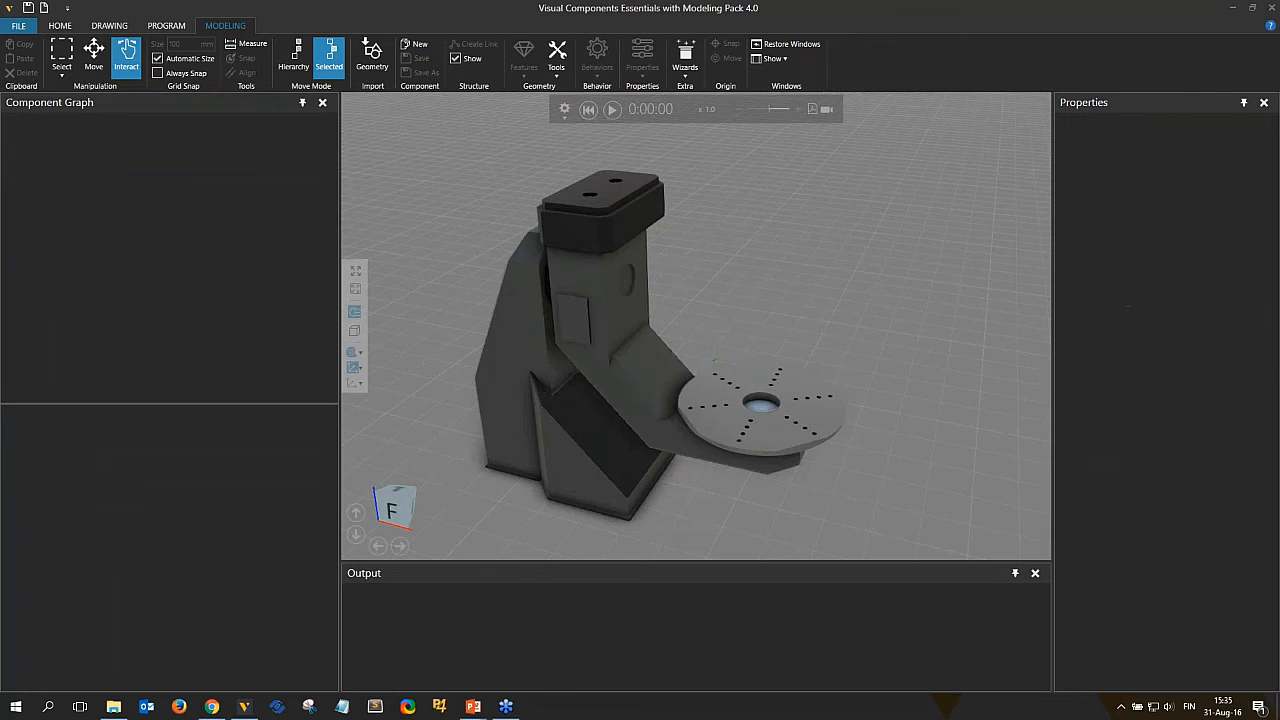
{"action": "left_click", "coordinate": [520, 270]}
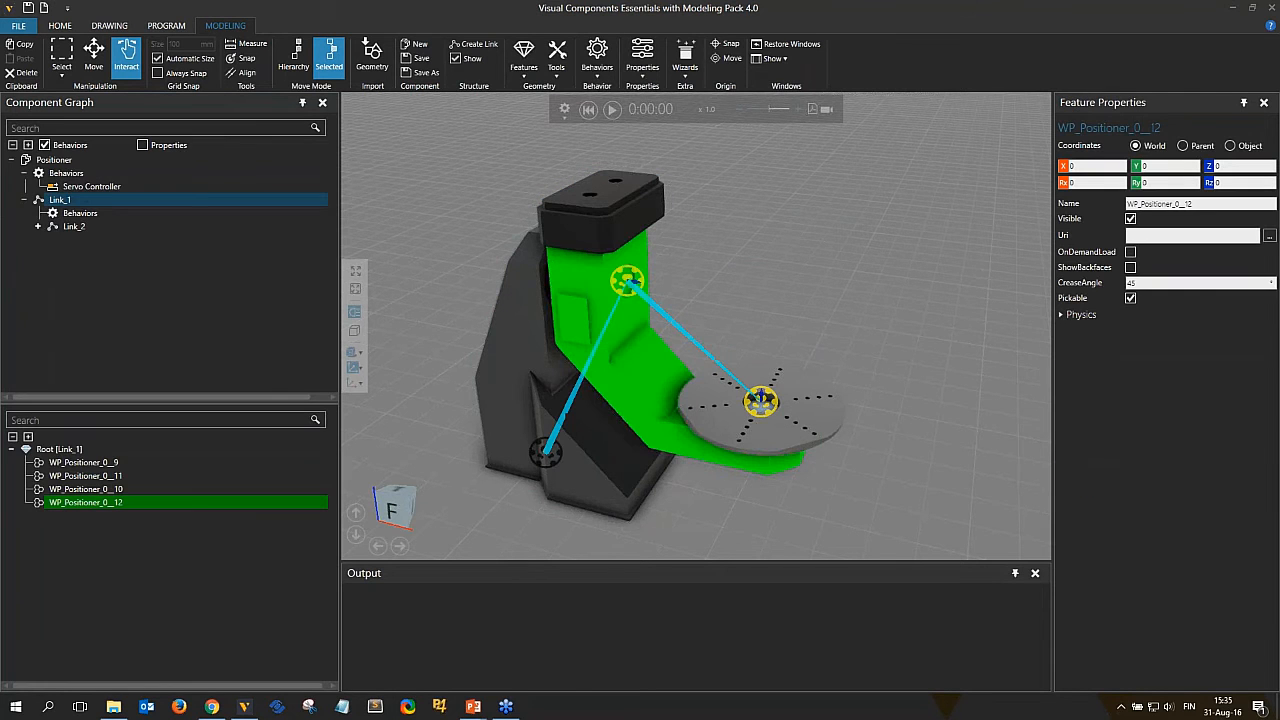
{"action": "left_click", "coordinate": [60, 200]}
{"action": "right_click_drag", "start_coordinate": [638, 353], "coordinate": [652, 280]}
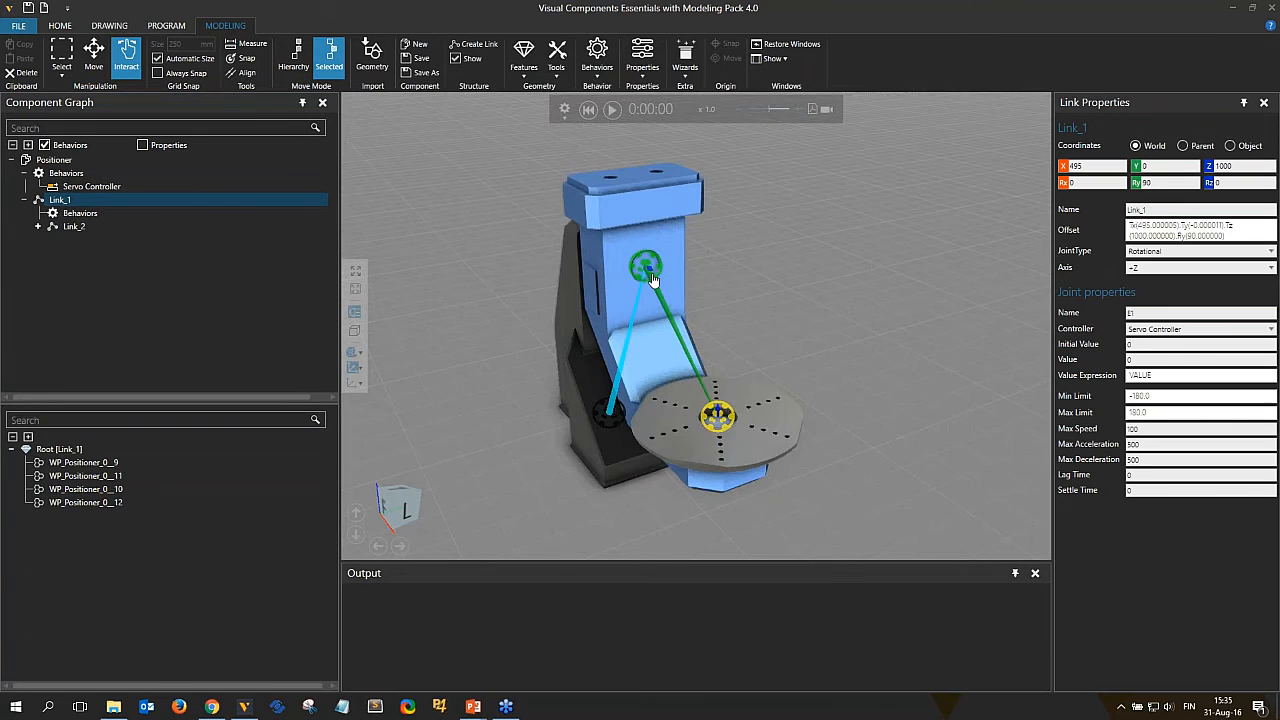
{"action": "scroll", "coordinate": [652, 280], "scroll_direction": "up", "scroll_amount": 5}
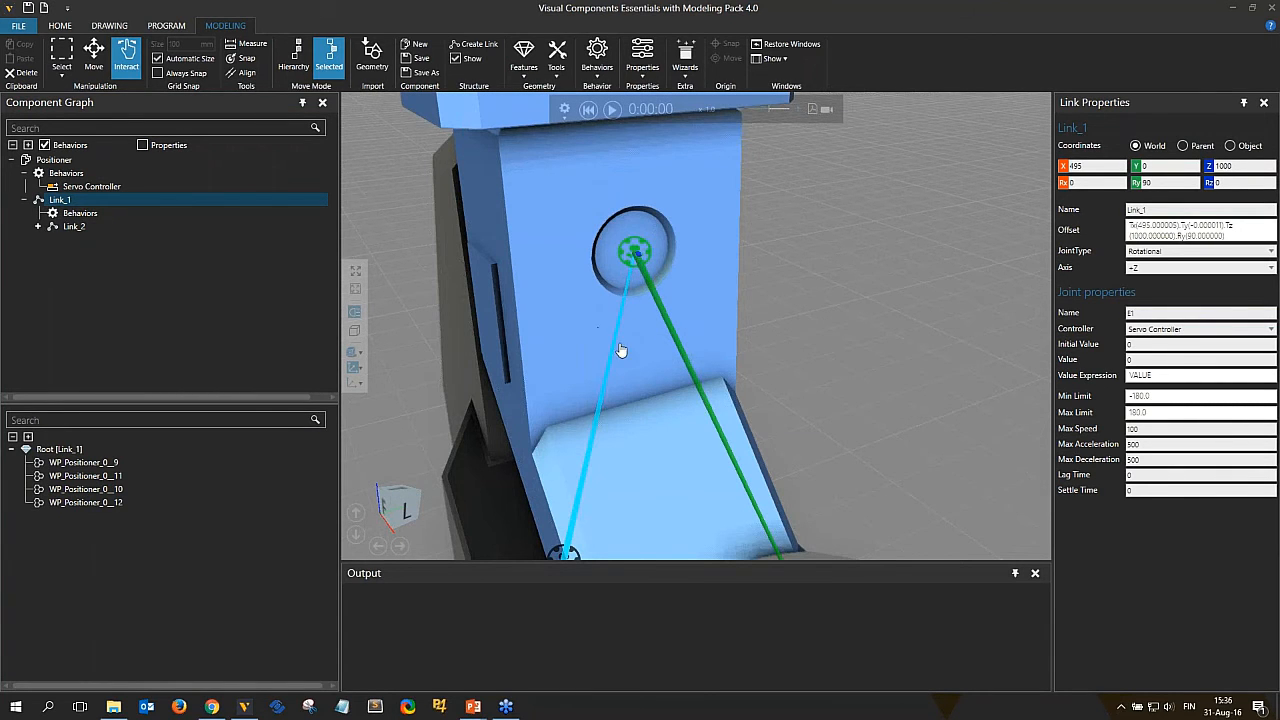
{"action": "scroll", "coordinate": [620, 350], "scroll_direction": "down", "scroll_amount": 5}
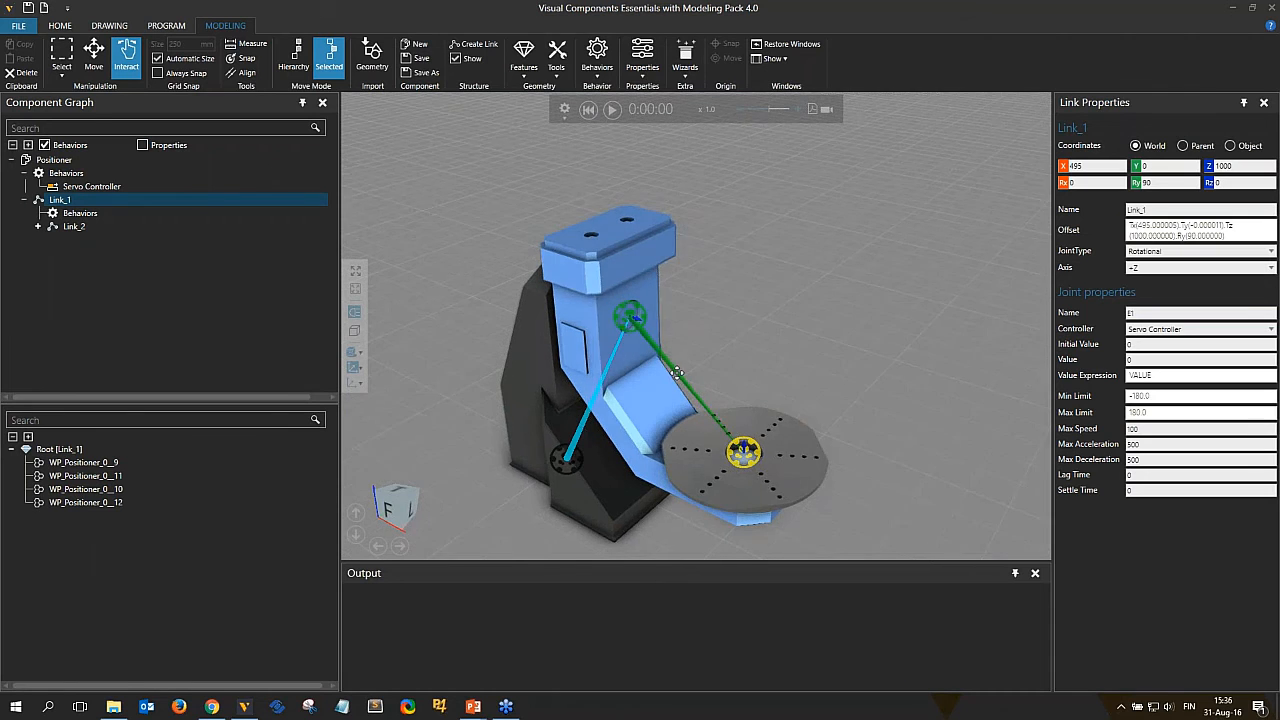
Try moving Link_1 along Y and rotating its joint, then reset the simulation.
{"action": "left_click", "coordinate": [93, 55]}
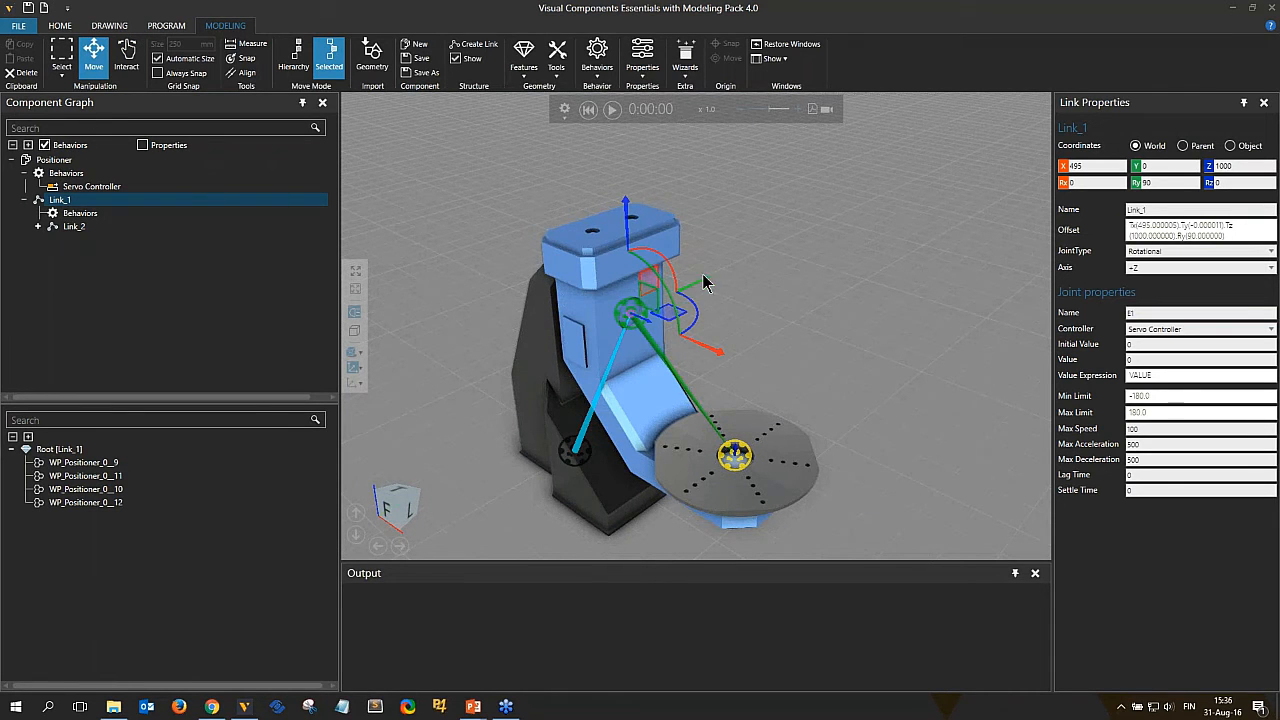
{"action": "left_click_drag", "start_coordinate": [700, 281], "coordinate": [628, 303]}
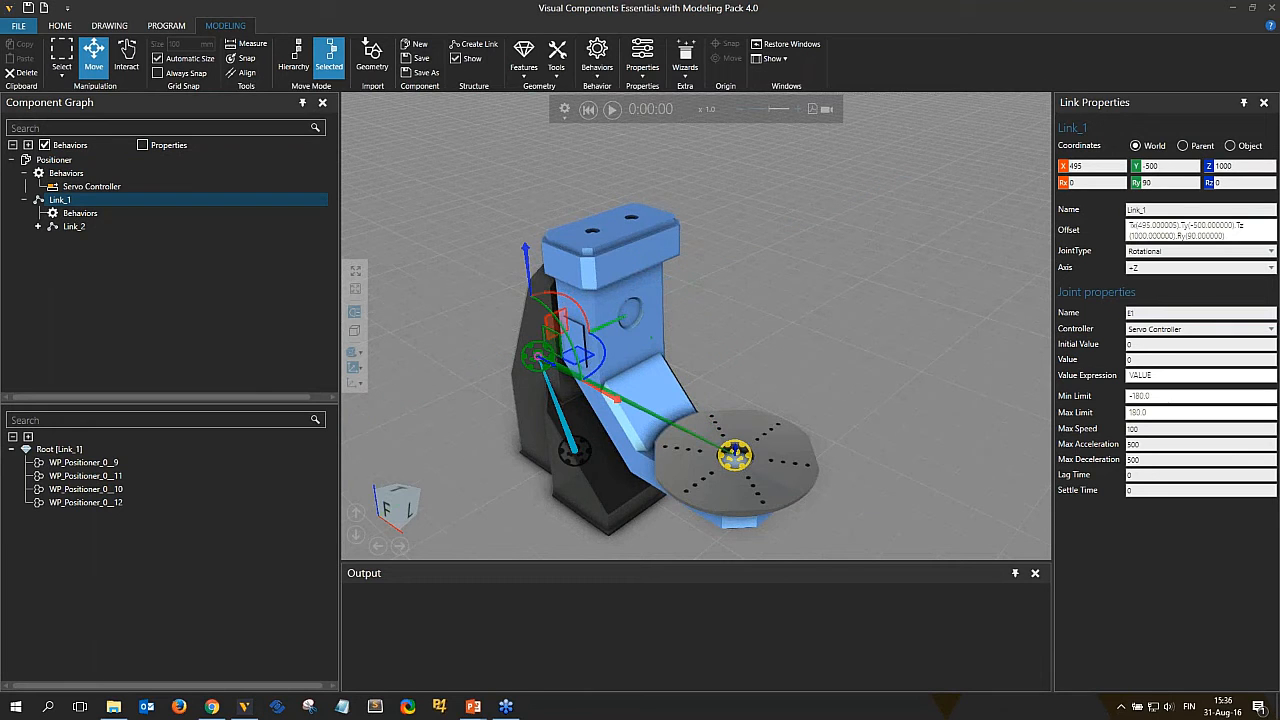
{"action": "left_click", "coordinate": [126, 55]}
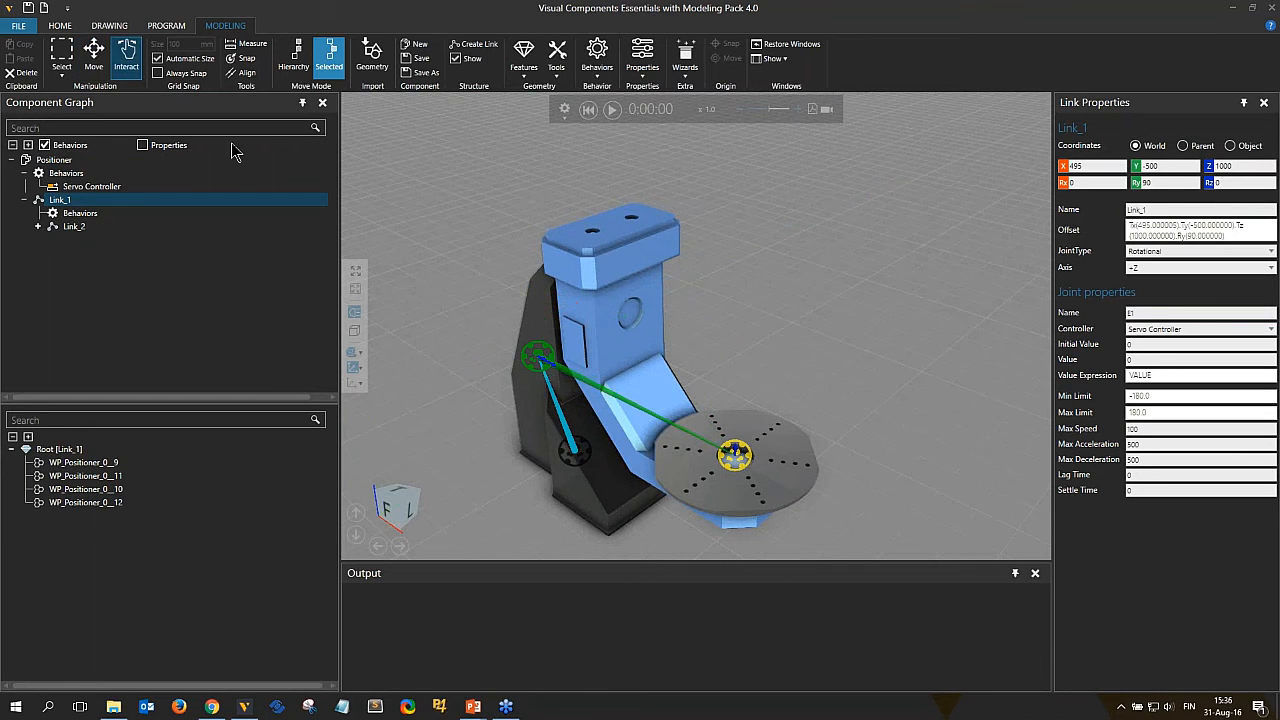
{"action": "left_click_drag", "start_coordinate": [657, 388], "coordinate": [661, 423]}
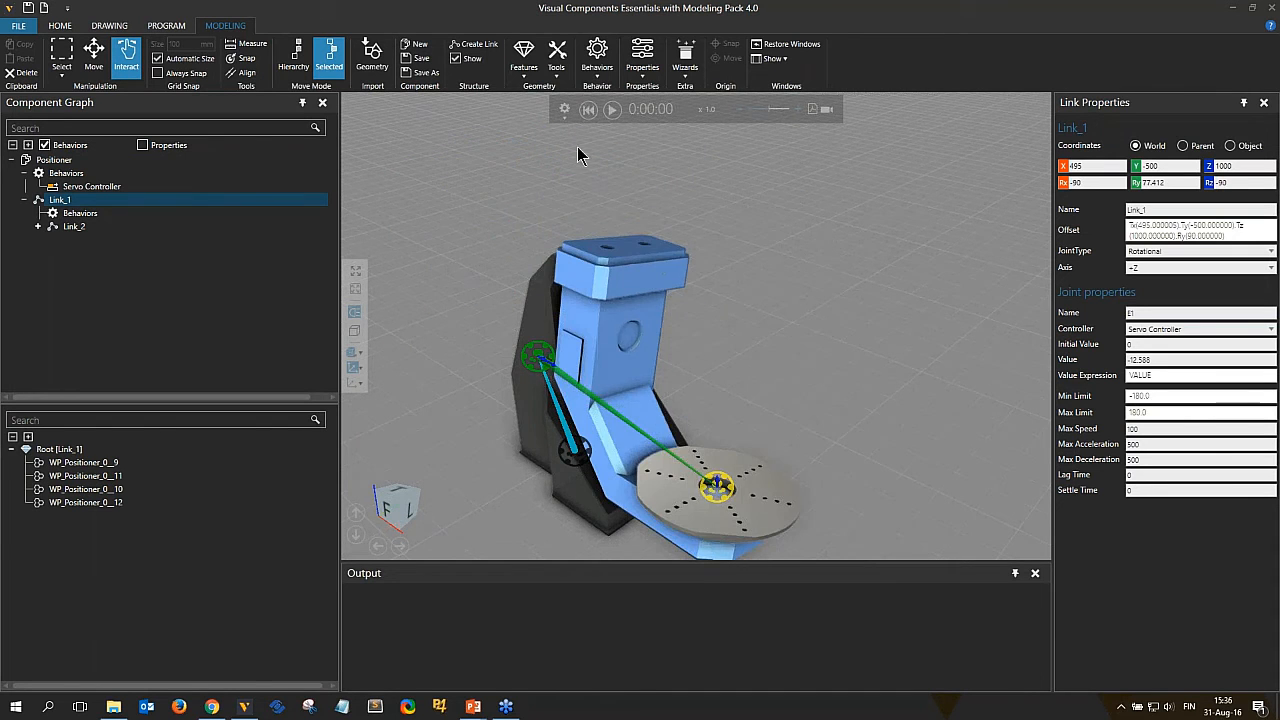
{"action": "left_click", "coordinate": [588, 110]}
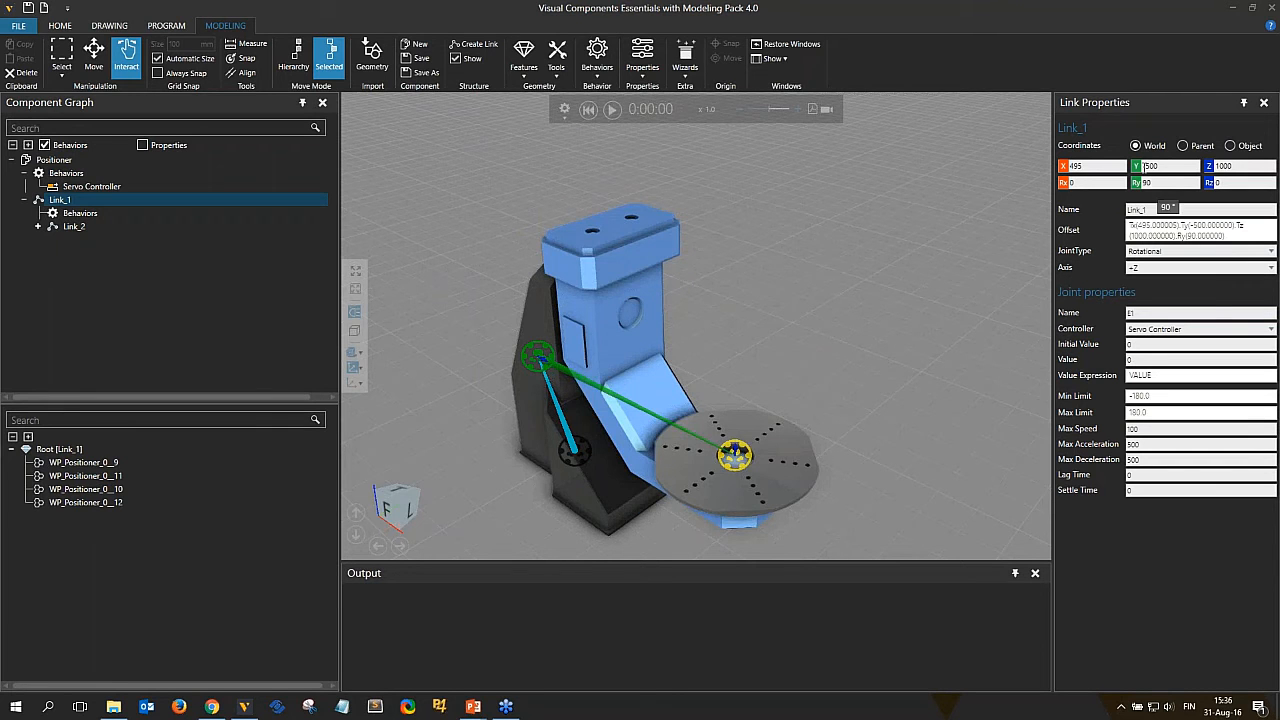
{"action": "left_click", "coordinate": [1137, 167]}
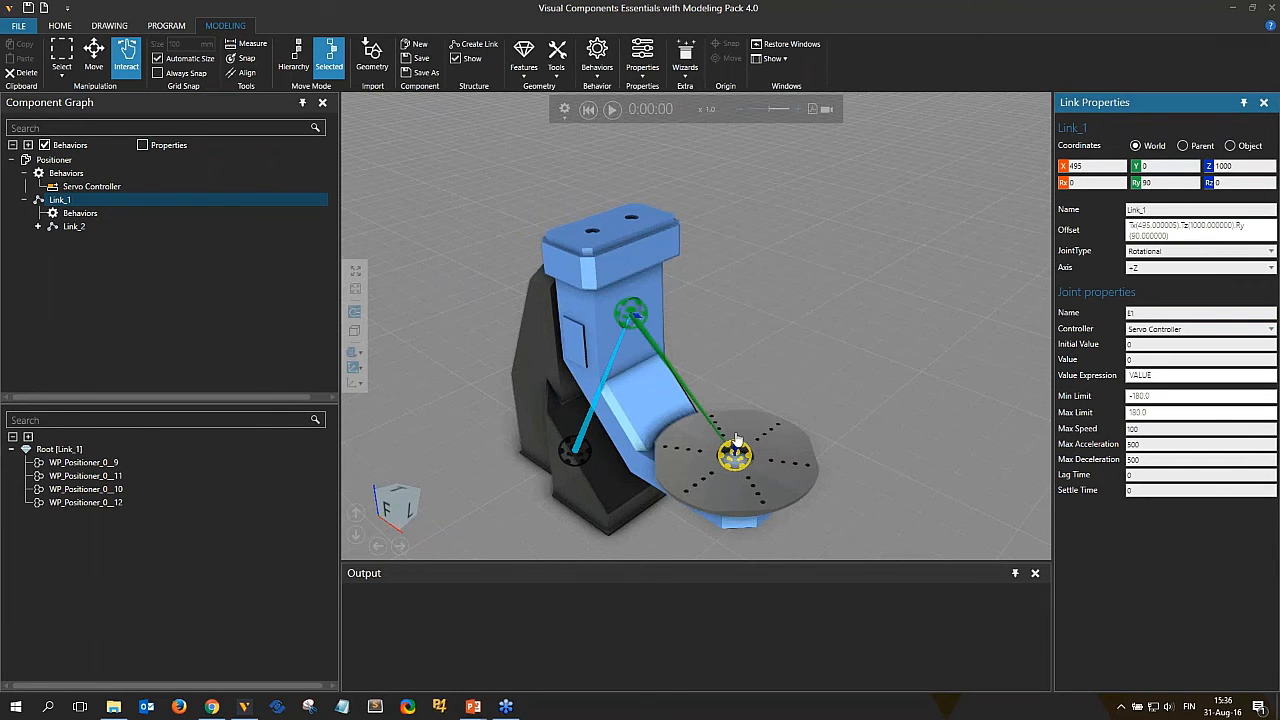
Switch to hierarchy move mode and raise Link_1 with its child link to about Z 1588.
{"action": "right_click_drag", "start_coordinate": [637, 369], "coordinate": [659, 345]}
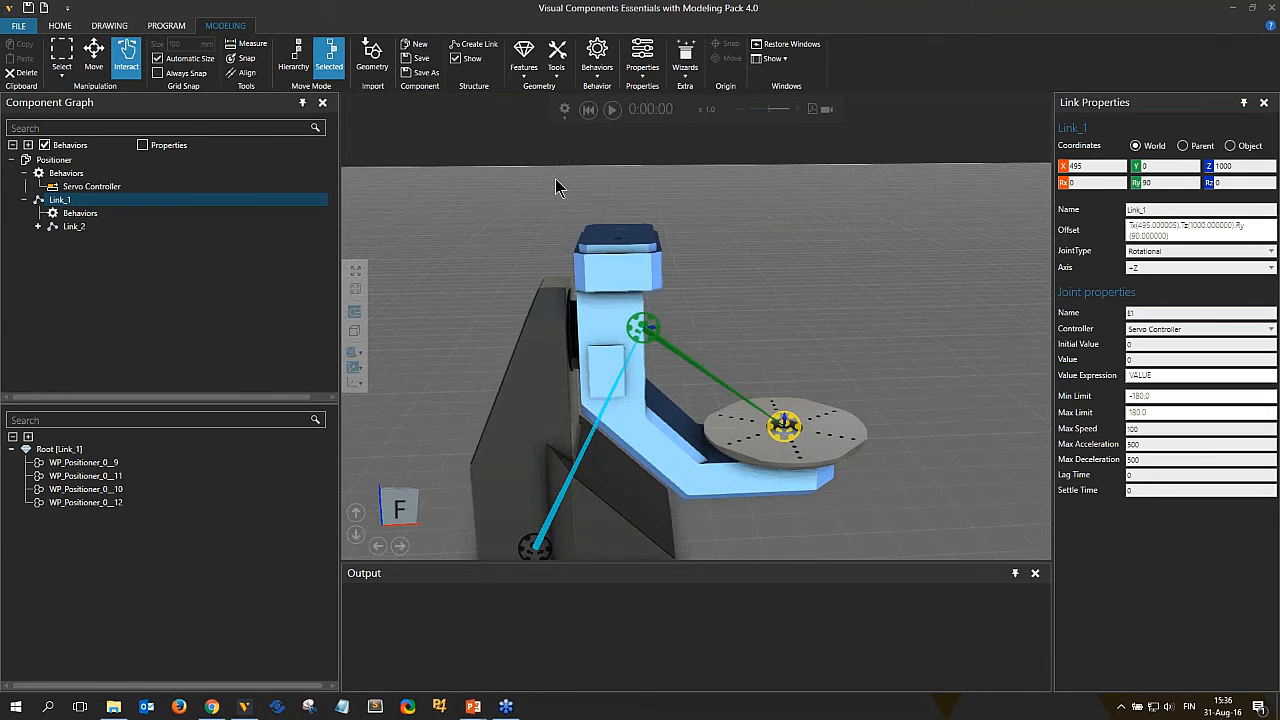
{"action": "right_click_drag", "start_coordinate": [557, 187], "coordinate": [530, 275]}
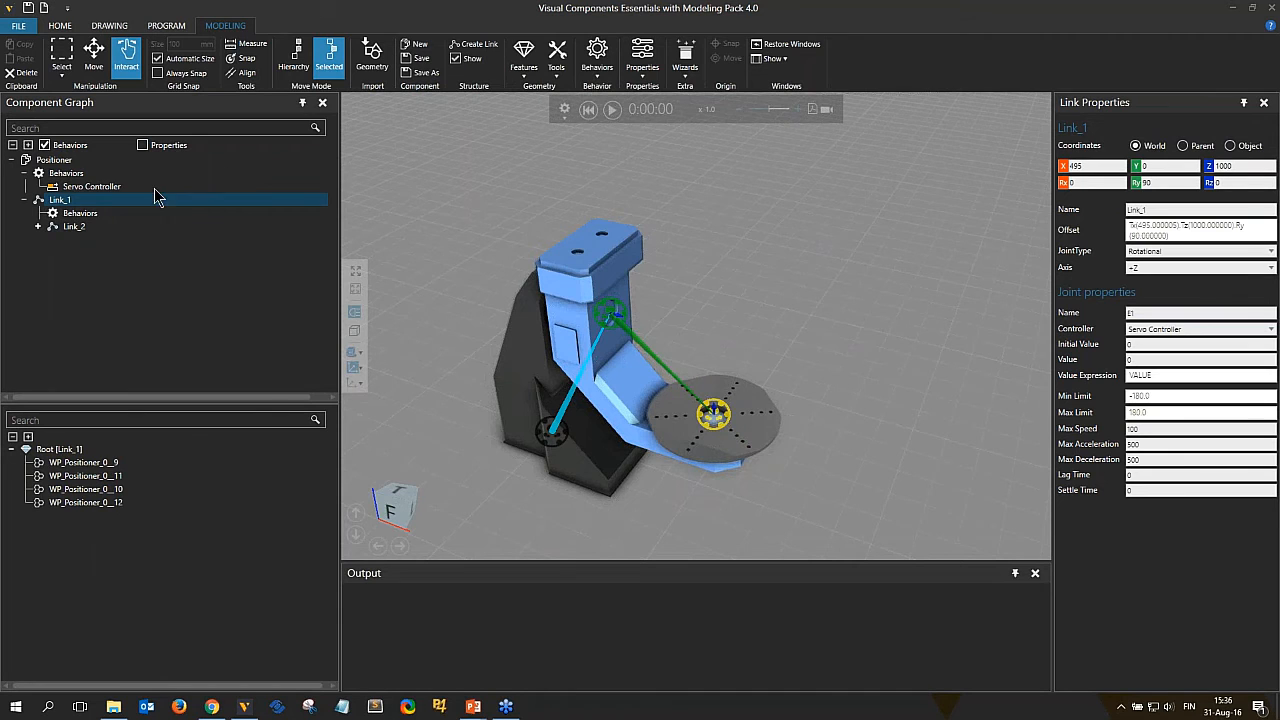
{"action": "left_click", "coordinate": [299, 62]}
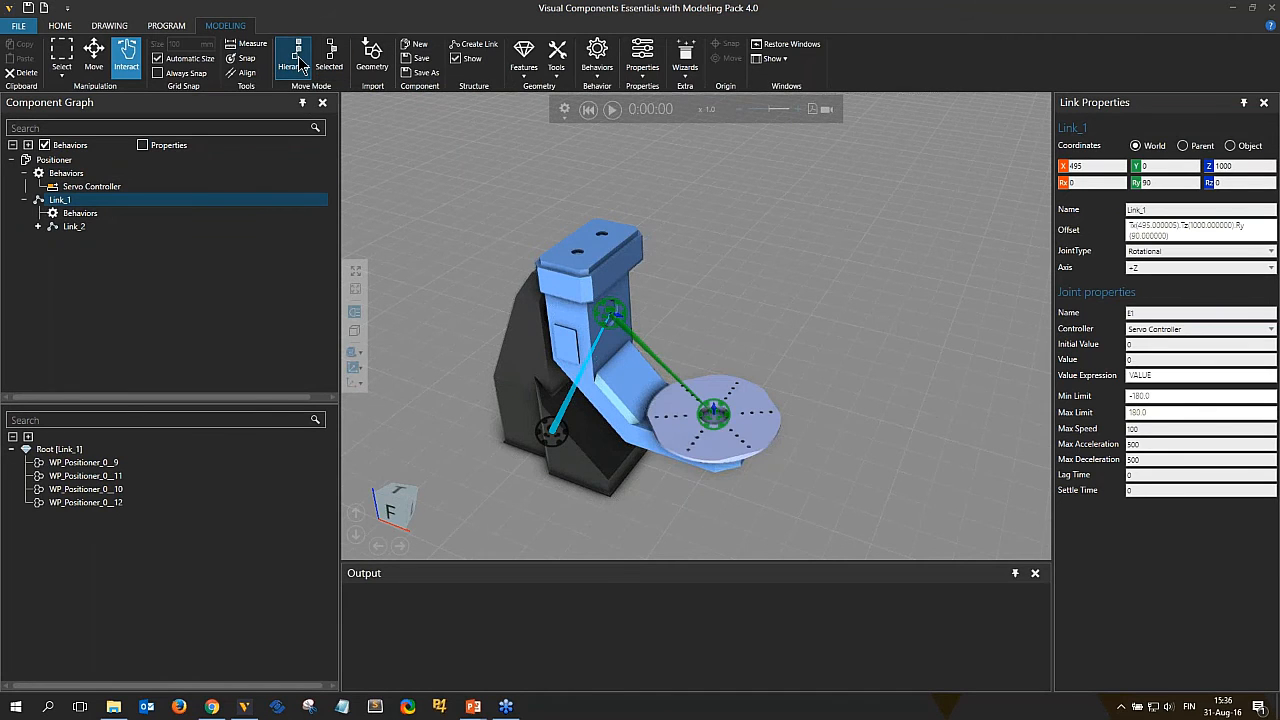
{"action": "left_click", "coordinate": [93, 55]}
{"action": "left_click_drag", "start_coordinate": [603, 225], "coordinate": [600, 135]}
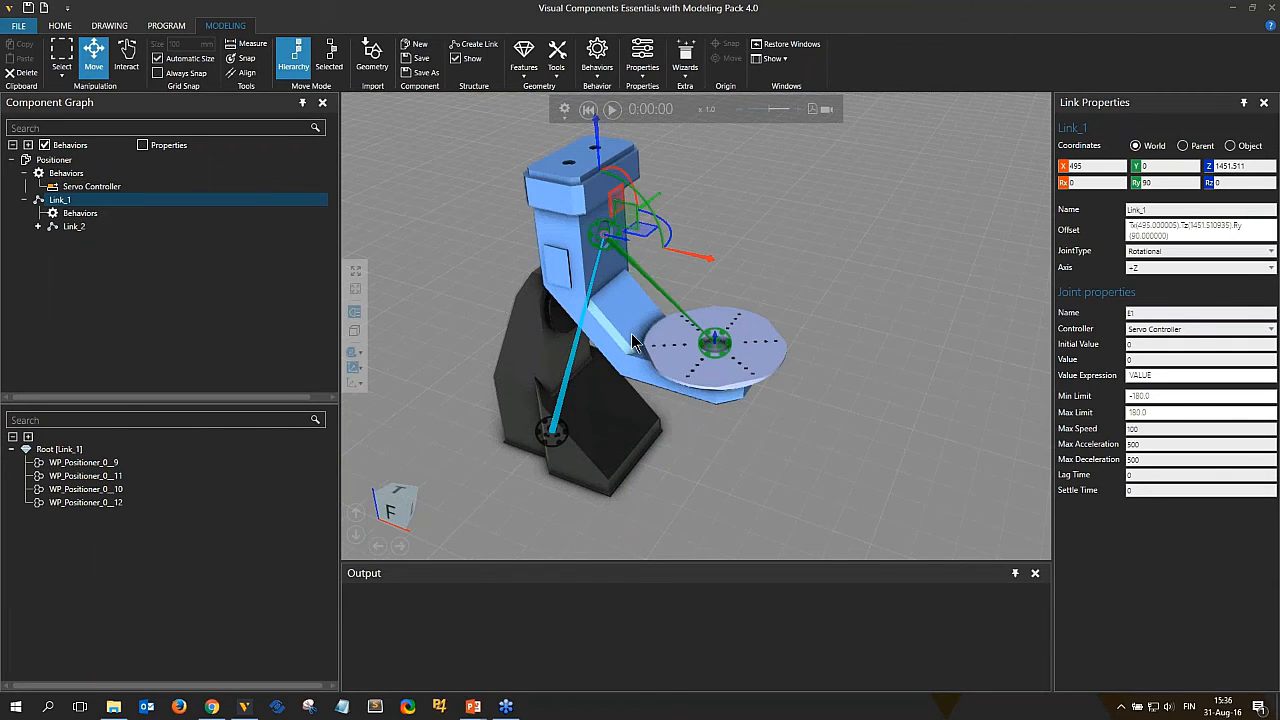
{"action": "middle_click_drag", "start_coordinate": [598, 168], "coordinate": [596, 228]}
{"action": "left_click_drag", "start_coordinate": [596, 210], "coordinate": [597, 183]}
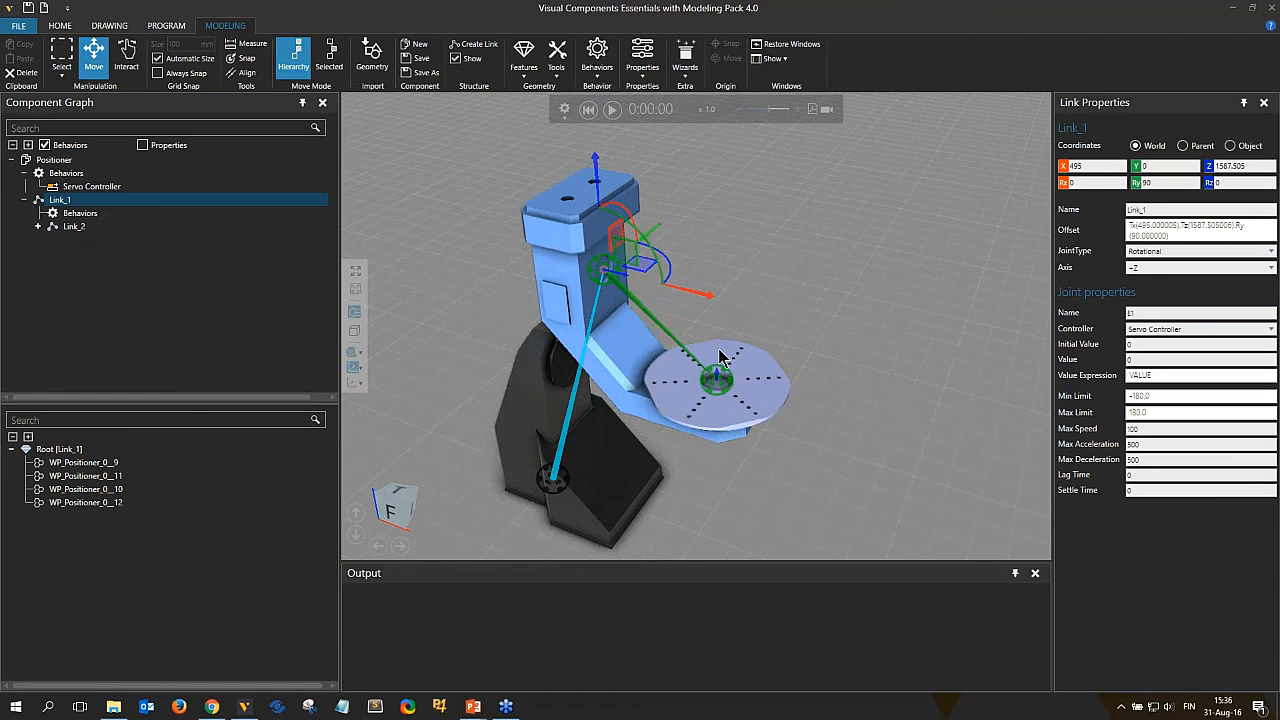
Rotate Link_1's joint interactively in selected mode and reset the simulation.
{"action": "right_click", "coordinate": [747, 319]}
{"action": "left_click", "coordinate": [318, 57]}
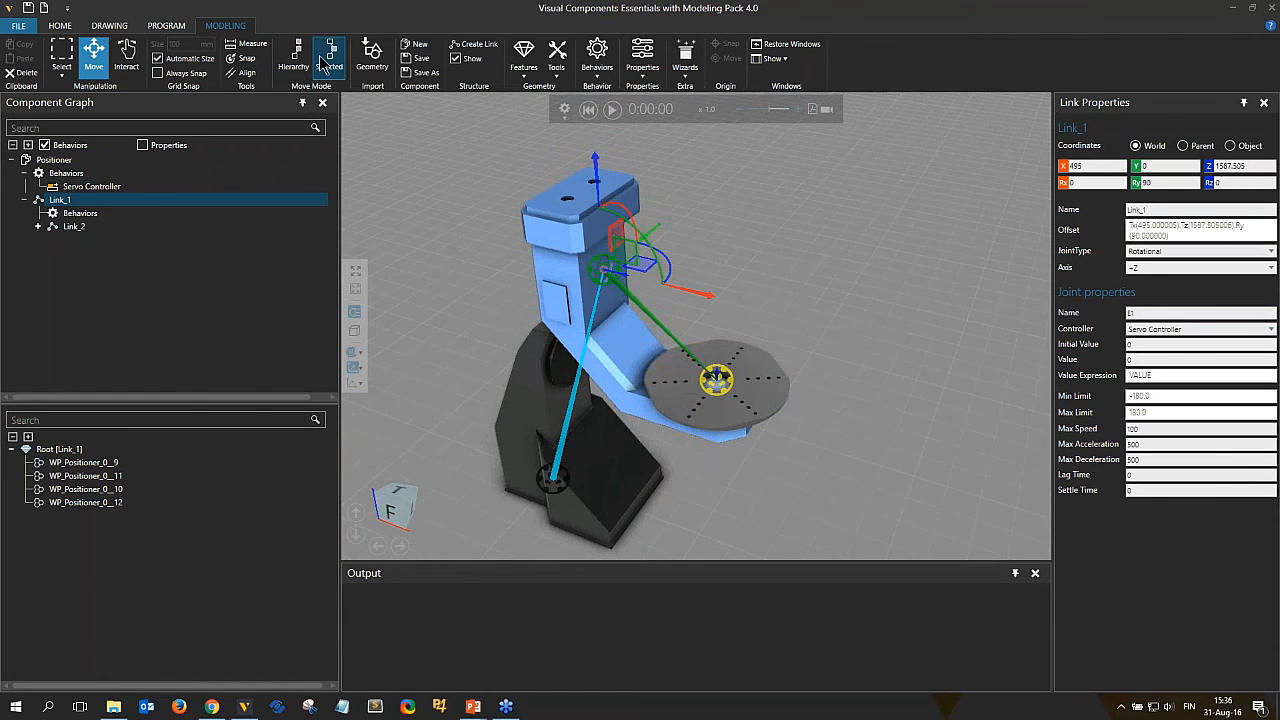
{"action": "left_click", "coordinate": [127, 58]}
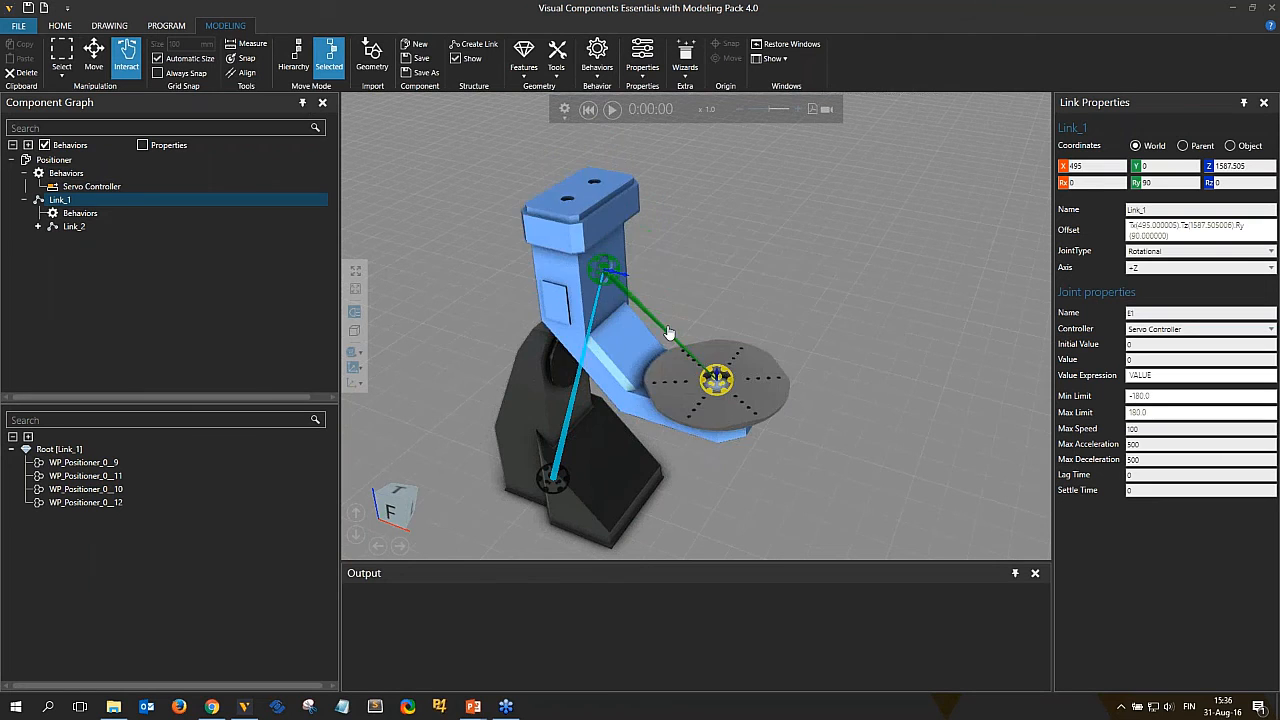
{"action": "left_click_drag", "start_coordinate": [669, 335], "coordinate": [615, 366]}
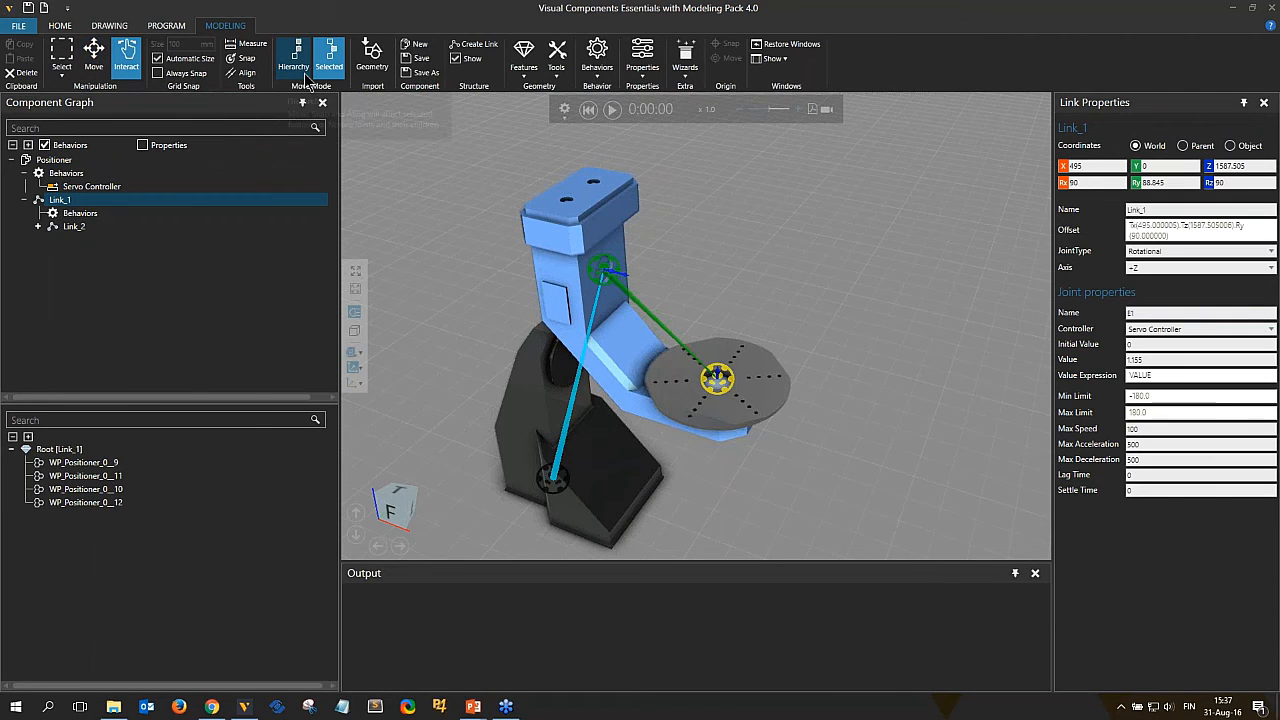
{"action": "left_click", "coordinate": [592, 109]}
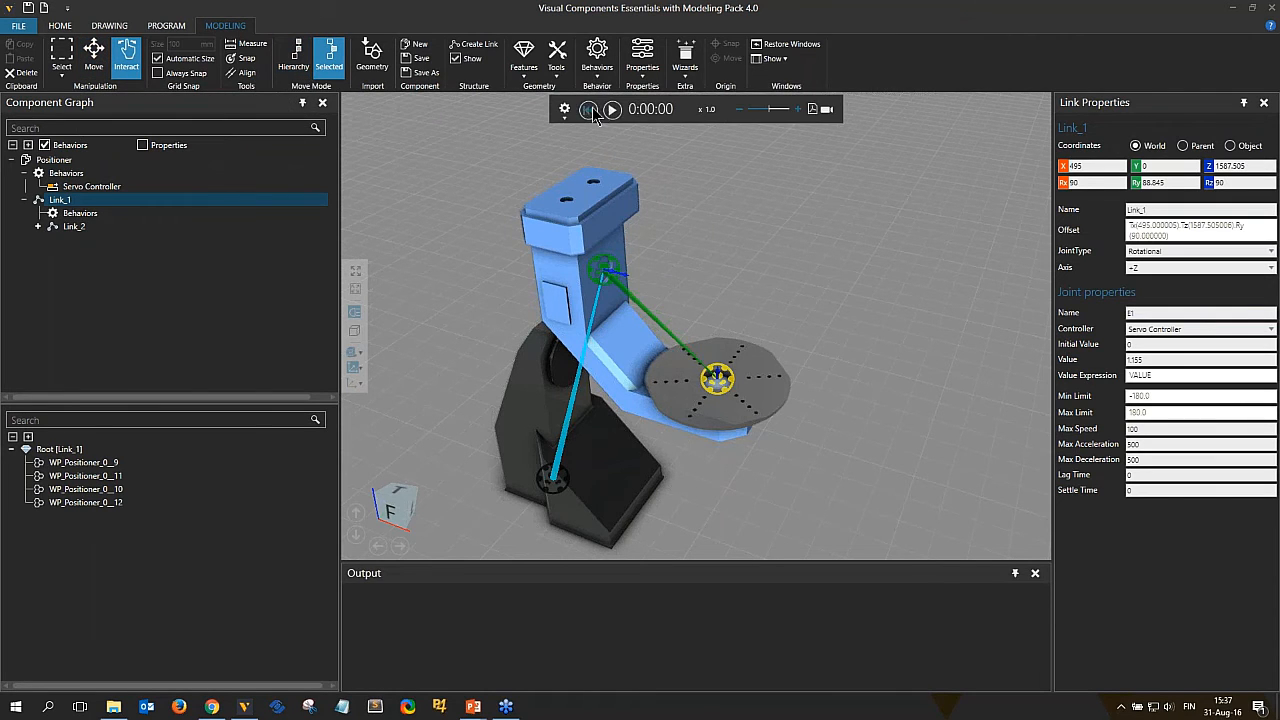
Move Link_1 with its child link back down to Z 1000 in hierarchy mode.
{"action": "left_click", "coordinate": [93, 55]}
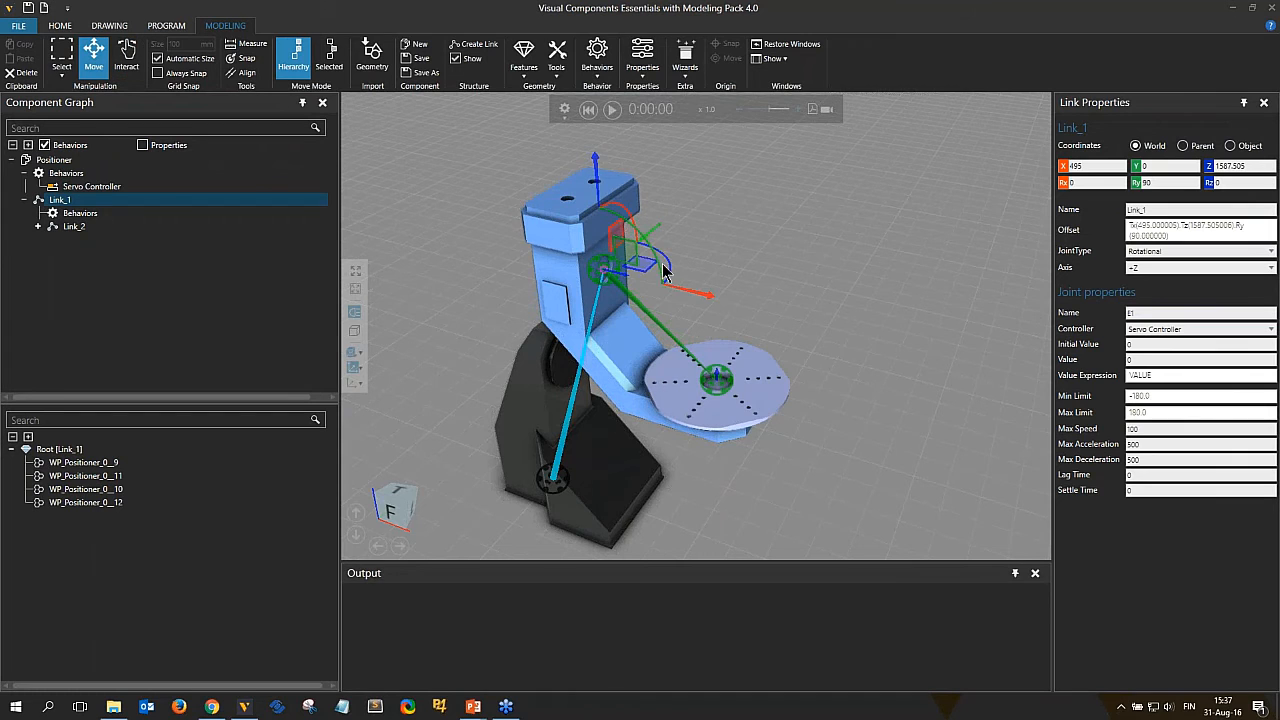
{"action": "left_click_drag", "start_coordinate": [595, 168], "coordinate": [558, 385]}
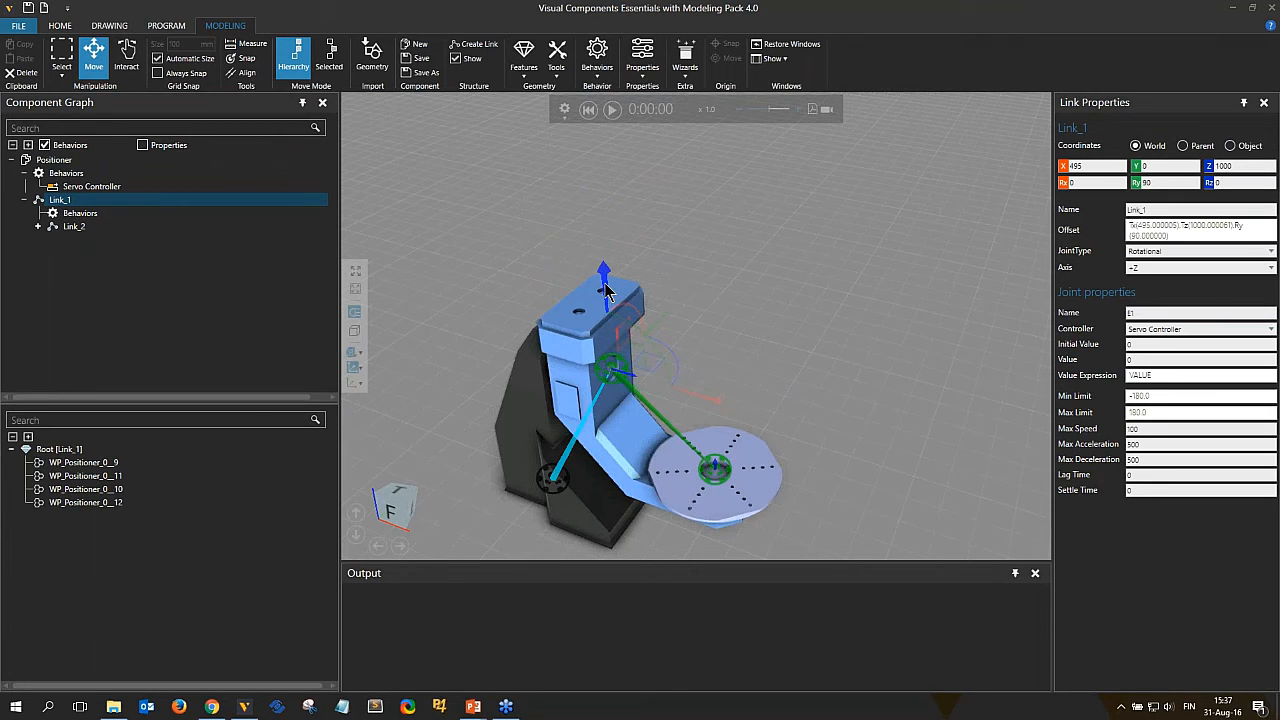
{"action": "right_click_drag", "start_coordinate": [796, 403], "coordinate": [844, 327]}
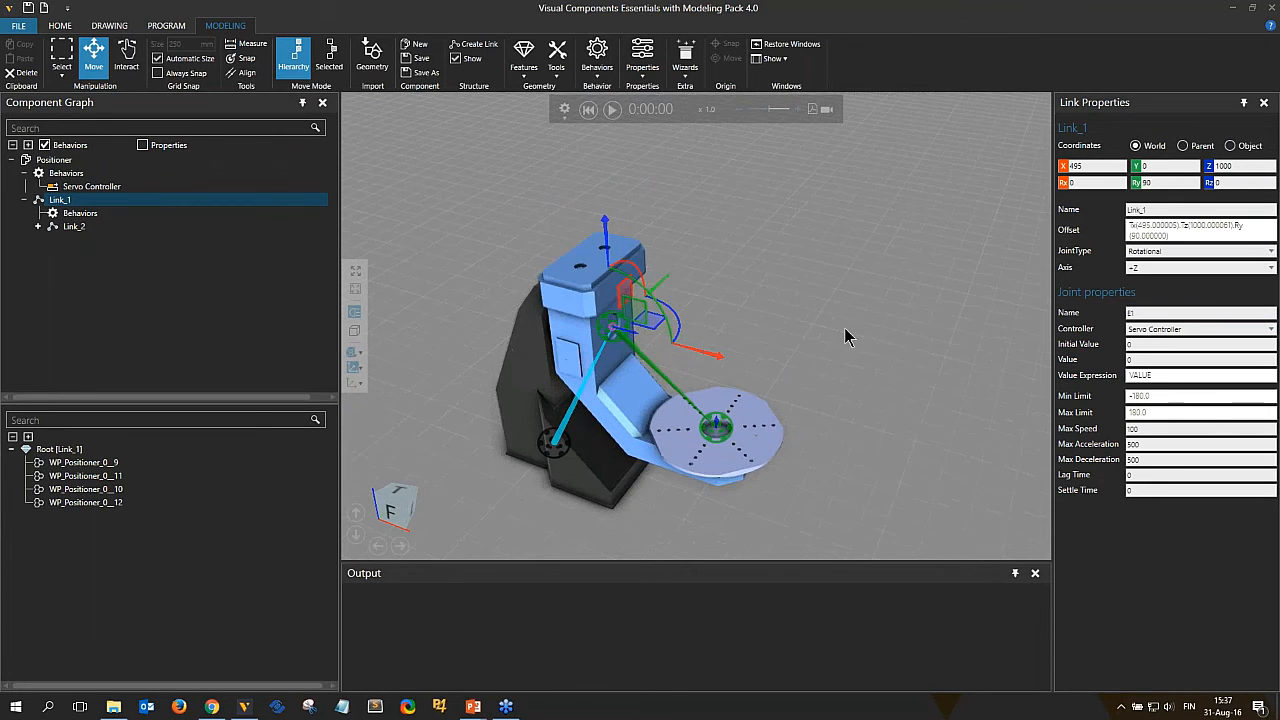
{"action": "right_click_drag", "start_coordinate": [858, 377], "coordinate": [851, 376]}
{"action": "left_click", "coordinate": [852, 391]}
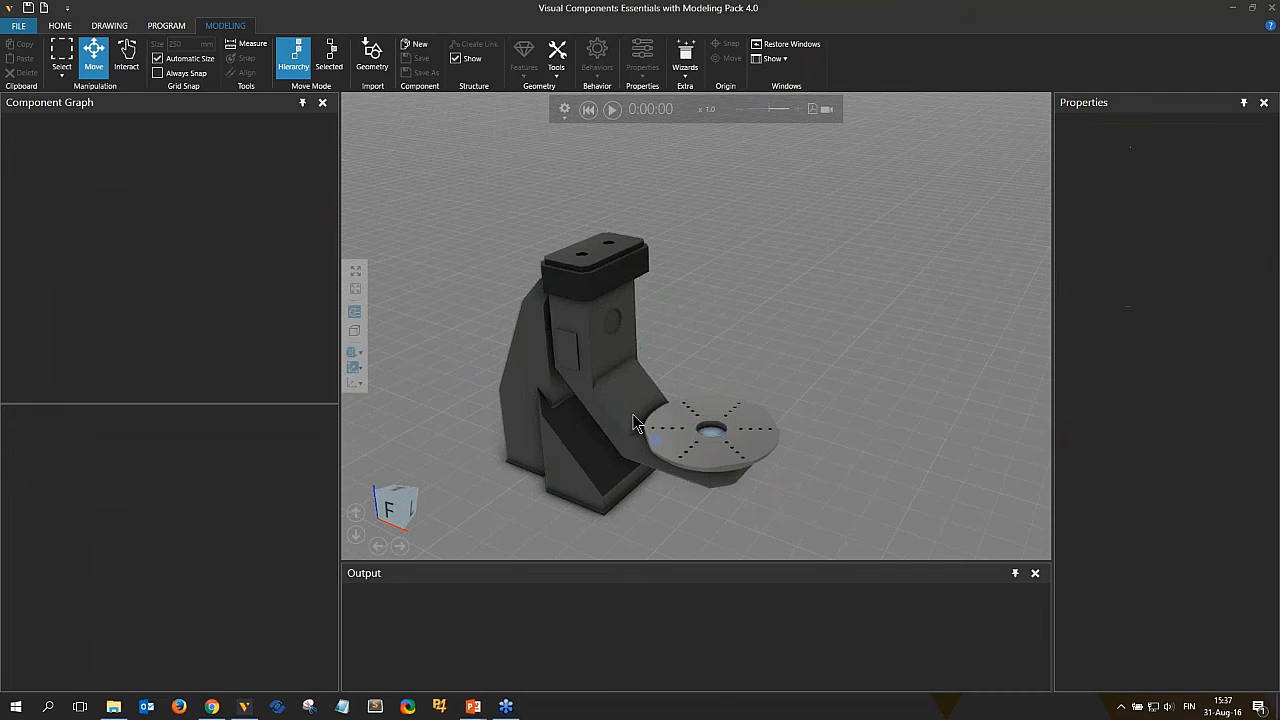
Select Link_1's geometry and open the component wizards list.
{"action": "left_click", "coordinate": [633, 422]}
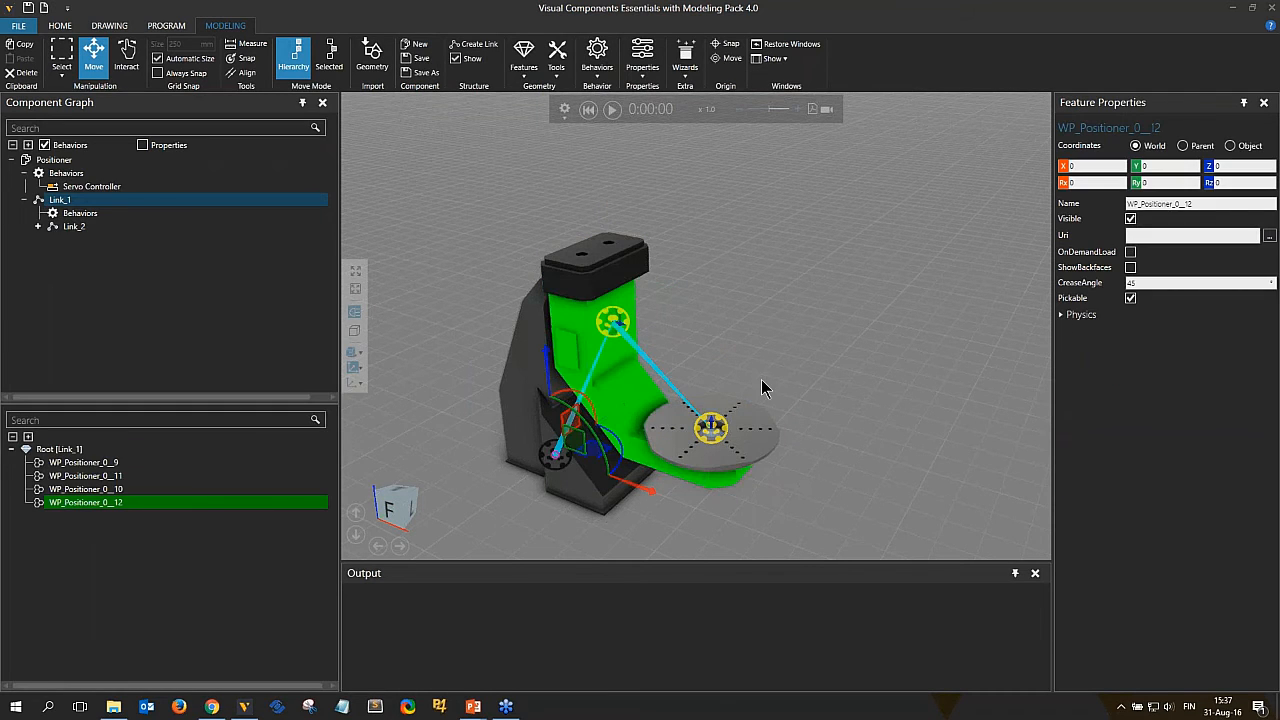
{"action": "left_click", "coordinate": [820, 340]}
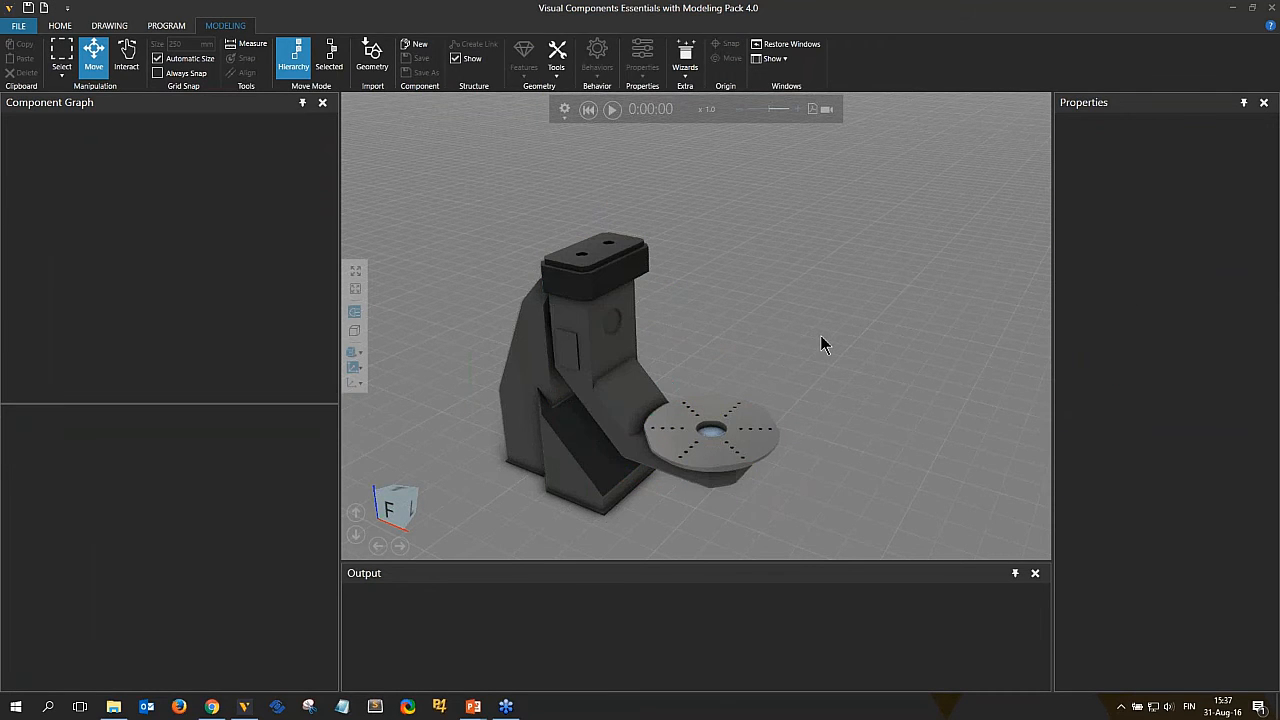
{"action": "left_click", "coordinate": [633, 378]}
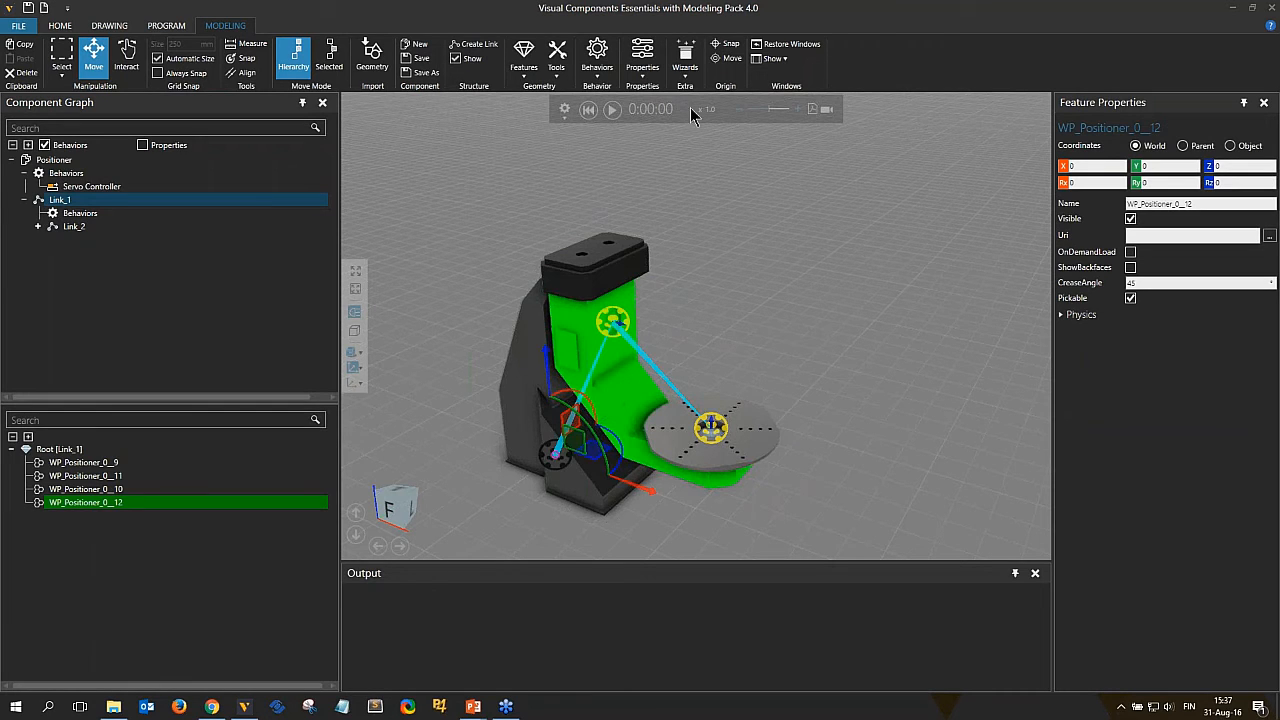
{"action": "left_click", "coordinate": [684, 62]}
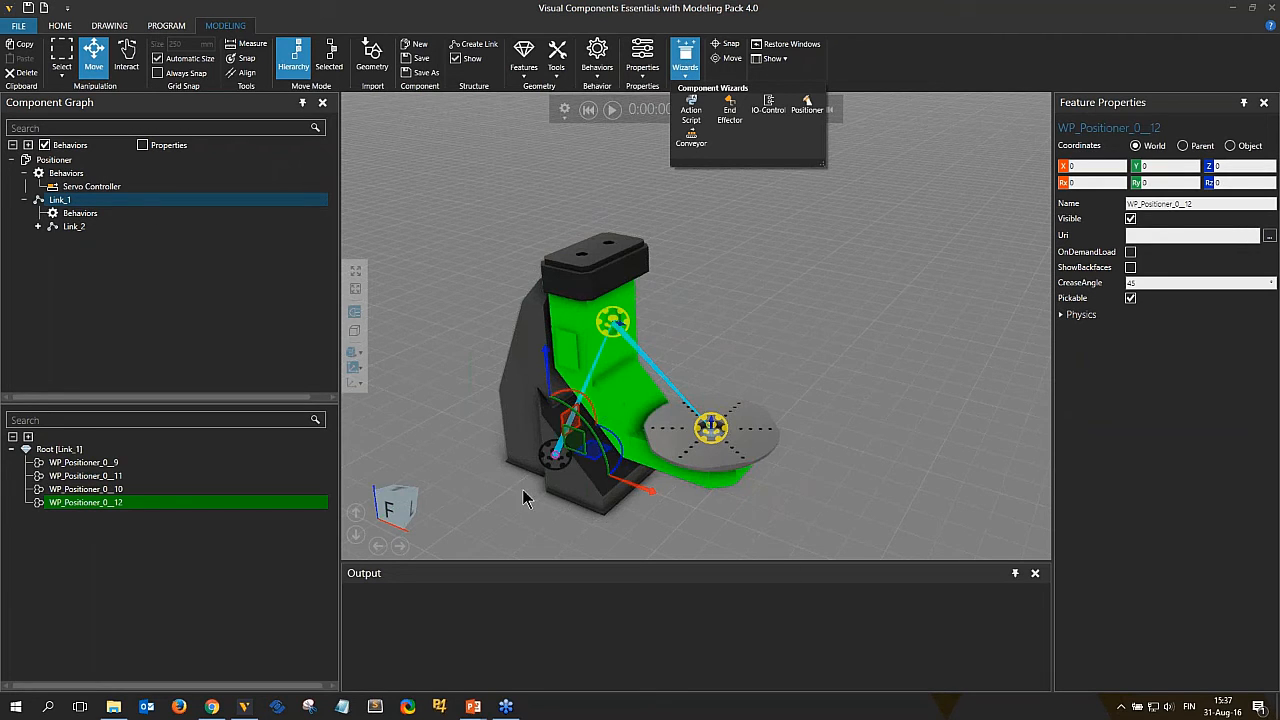
{"action": "left_click", "coordinate": [89, 187]}
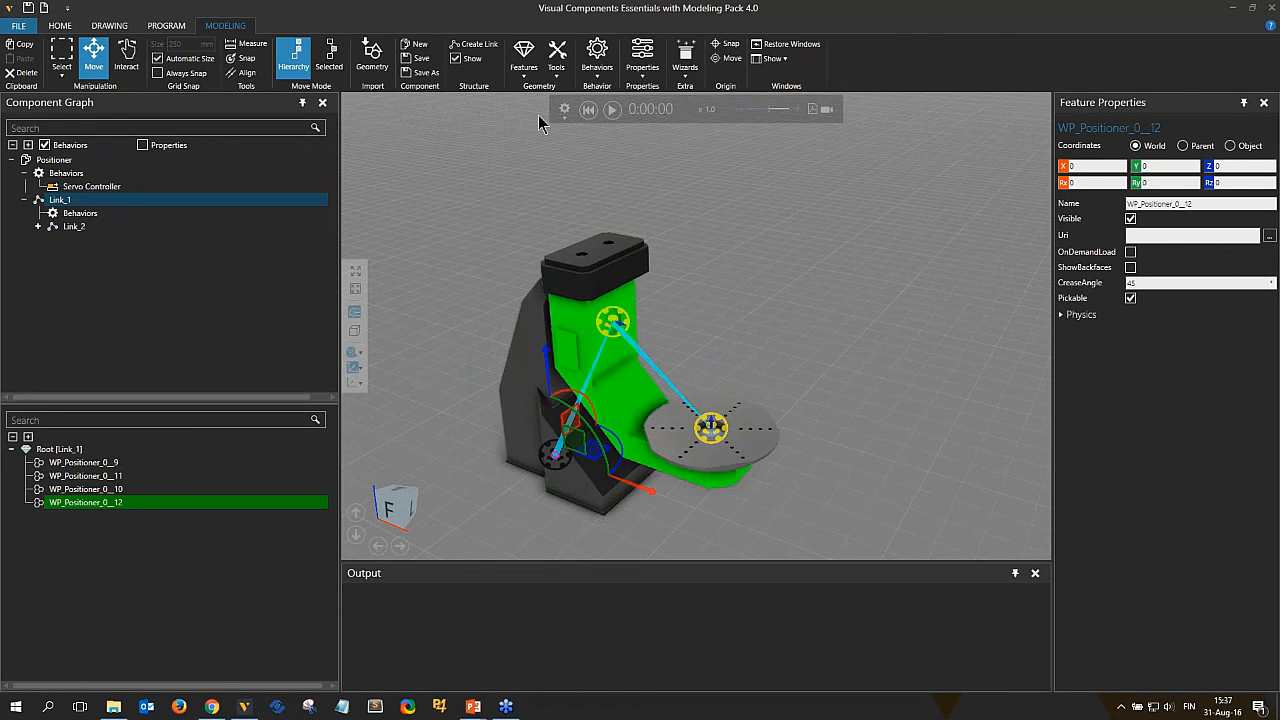
Run the Positioner wizard with Workpiece Positioner type and Link_2 as flange link, then close the wizard.
{"action": "left_click", "coordinate": [590, 64]}
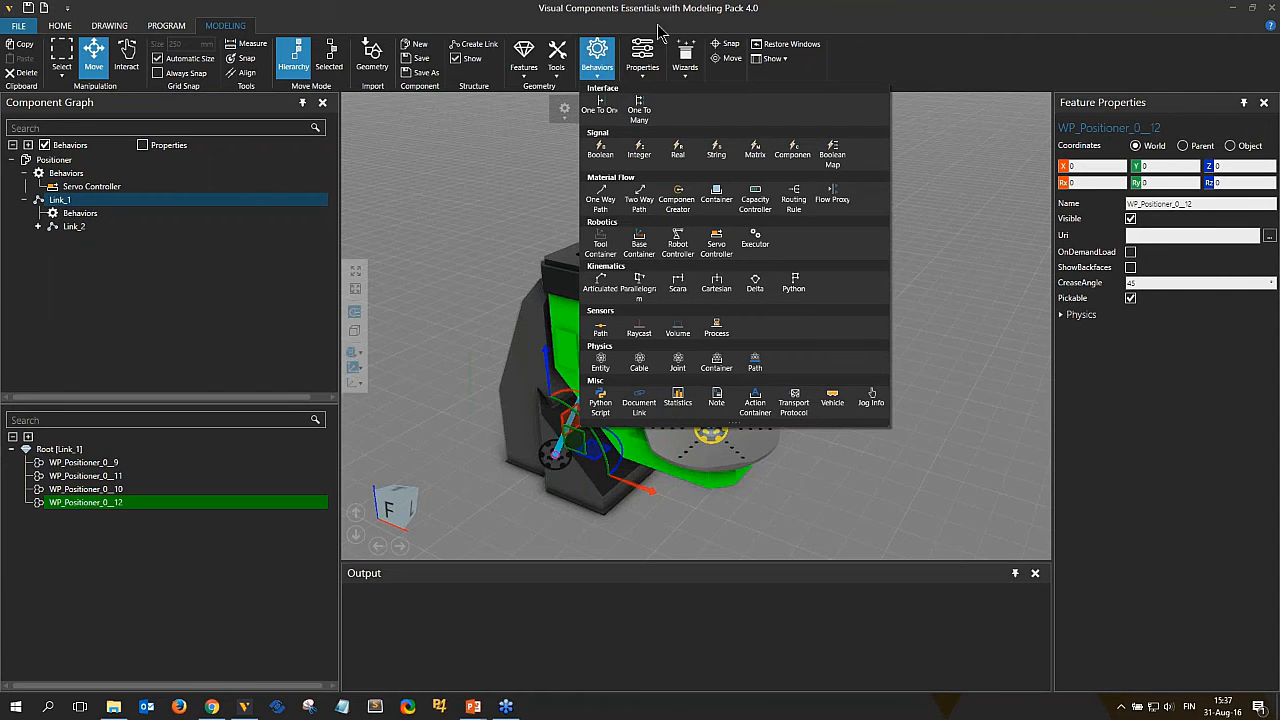
{"action": "left_click", "coordinate": [687, 58]}
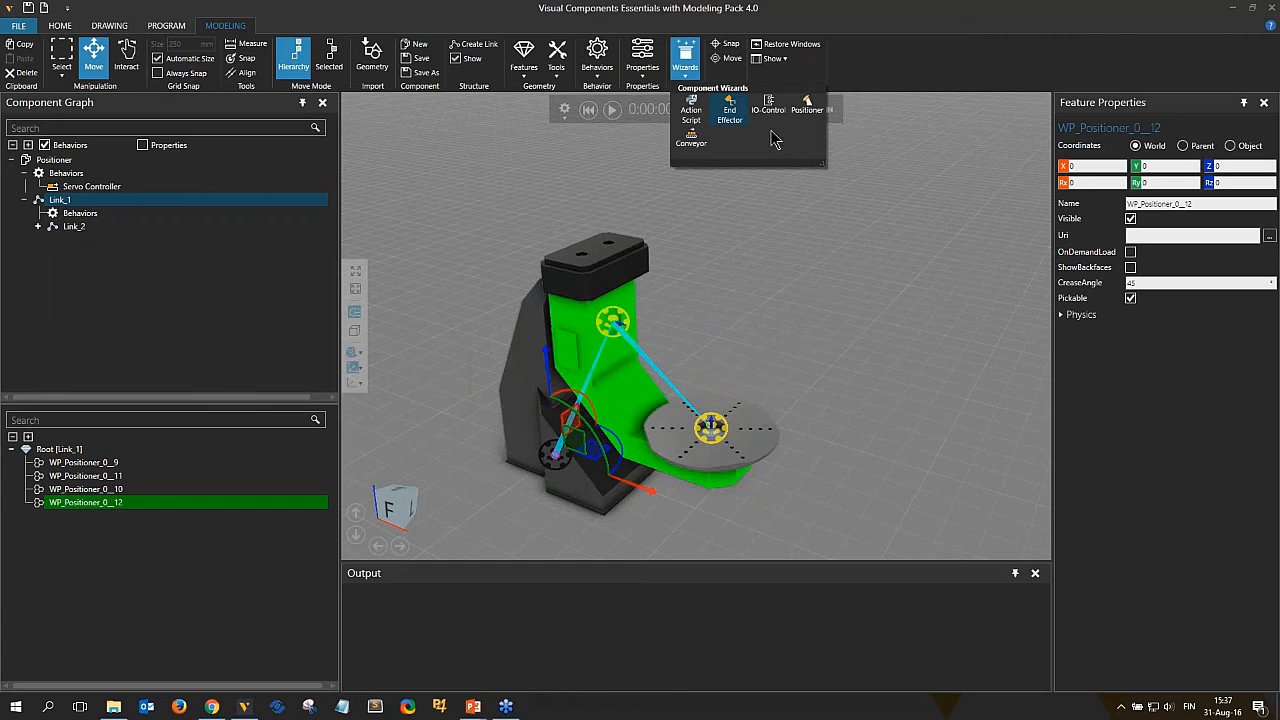
{"action": "left_click", "coordinate": [808, 110]}
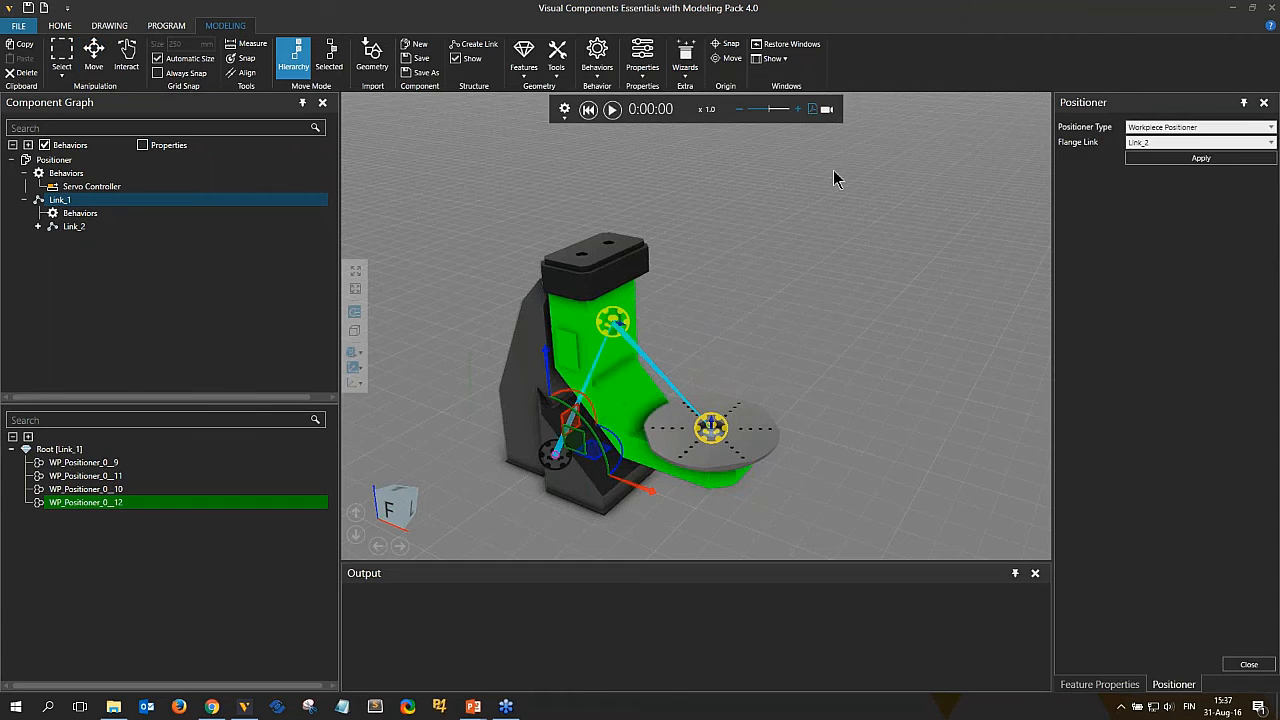
{"action": "left_click", "coordinate": [1194, 128]}
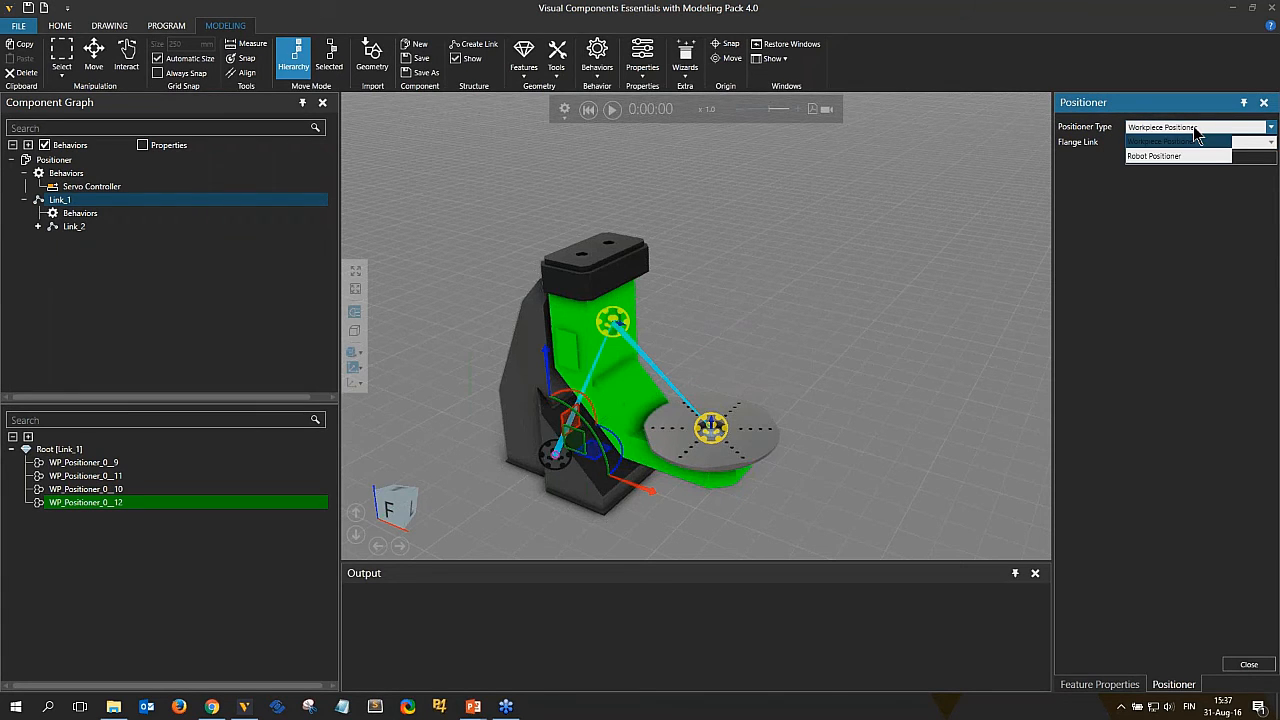
{"action": "left_click", "coordinate": [1184, 146]}
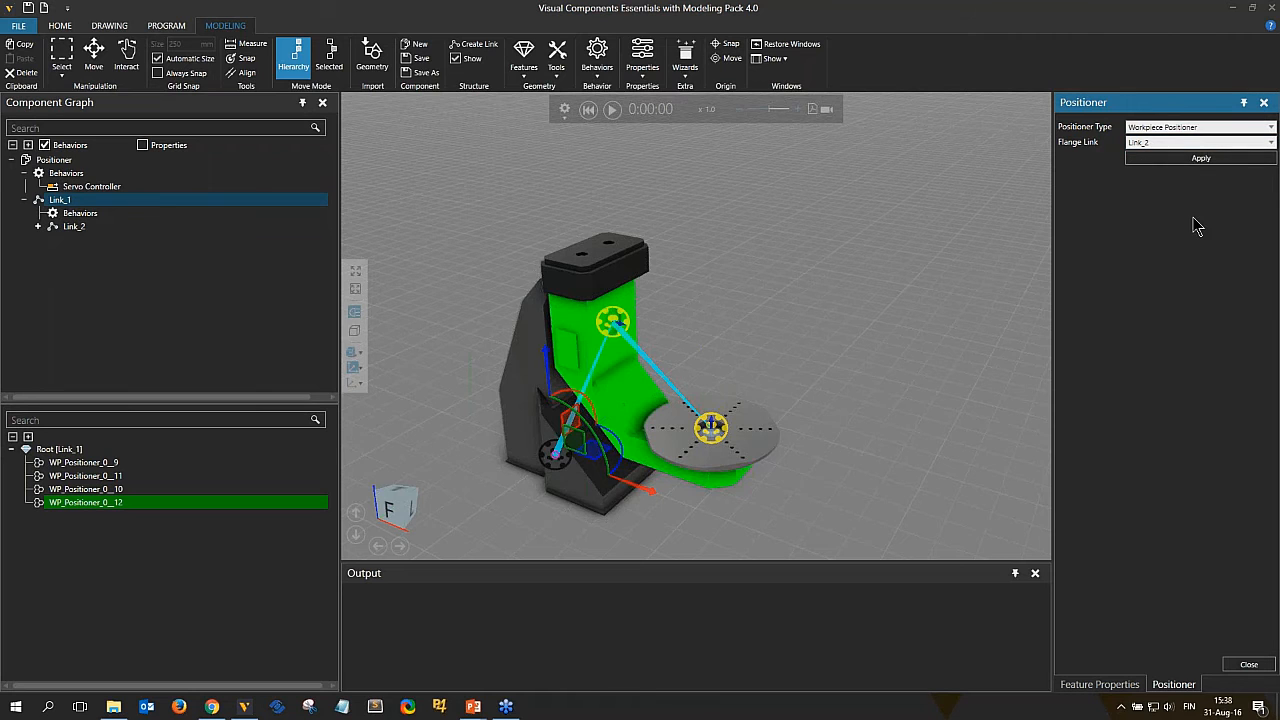
{"action": "left_click", "coordinate": [1200, 165]}
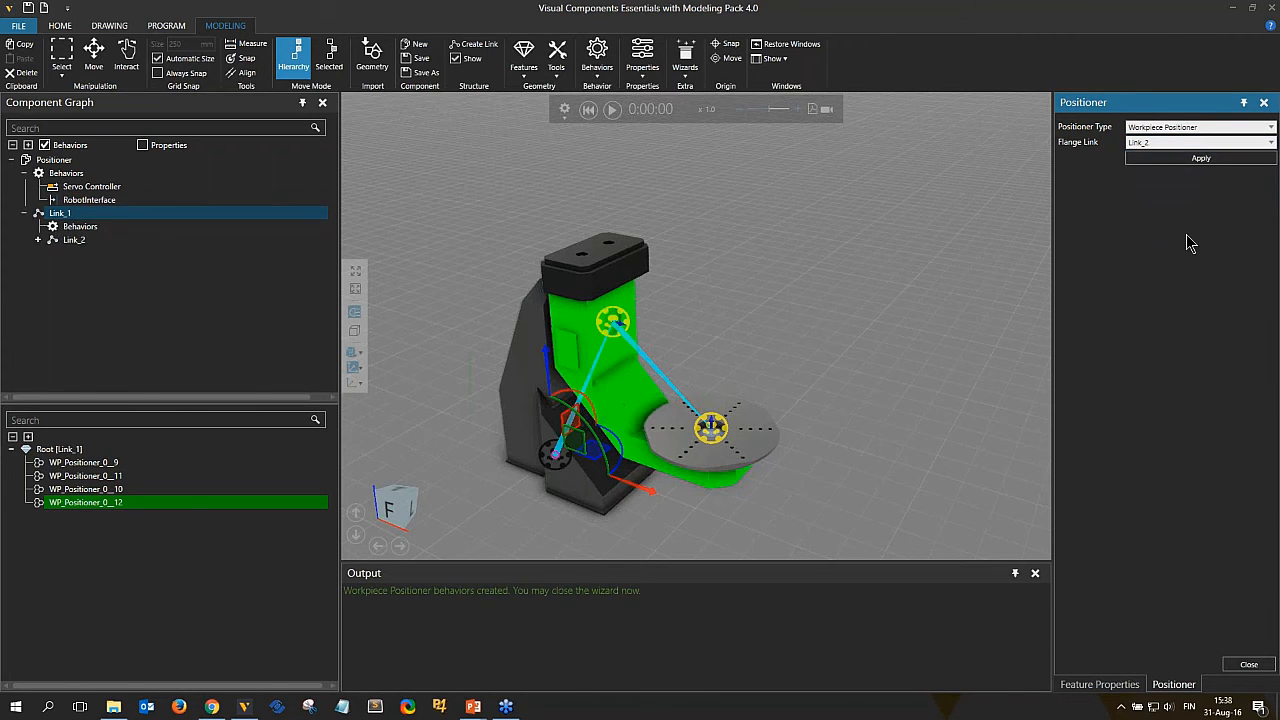
{"action": "left_click", "coordinate": [100, 204]}
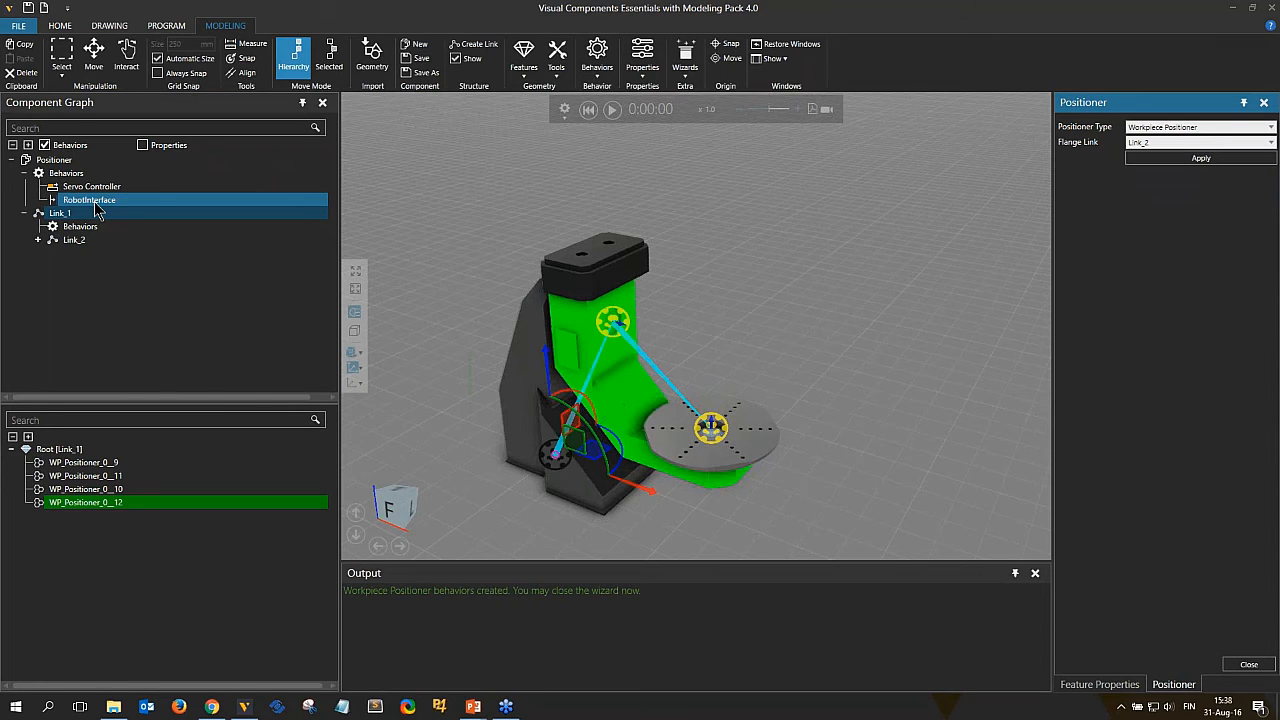
{"action": "left_click", "coordinate": [294, 214]}
{"action": "left_click", "coordinate": [1248, 664]}
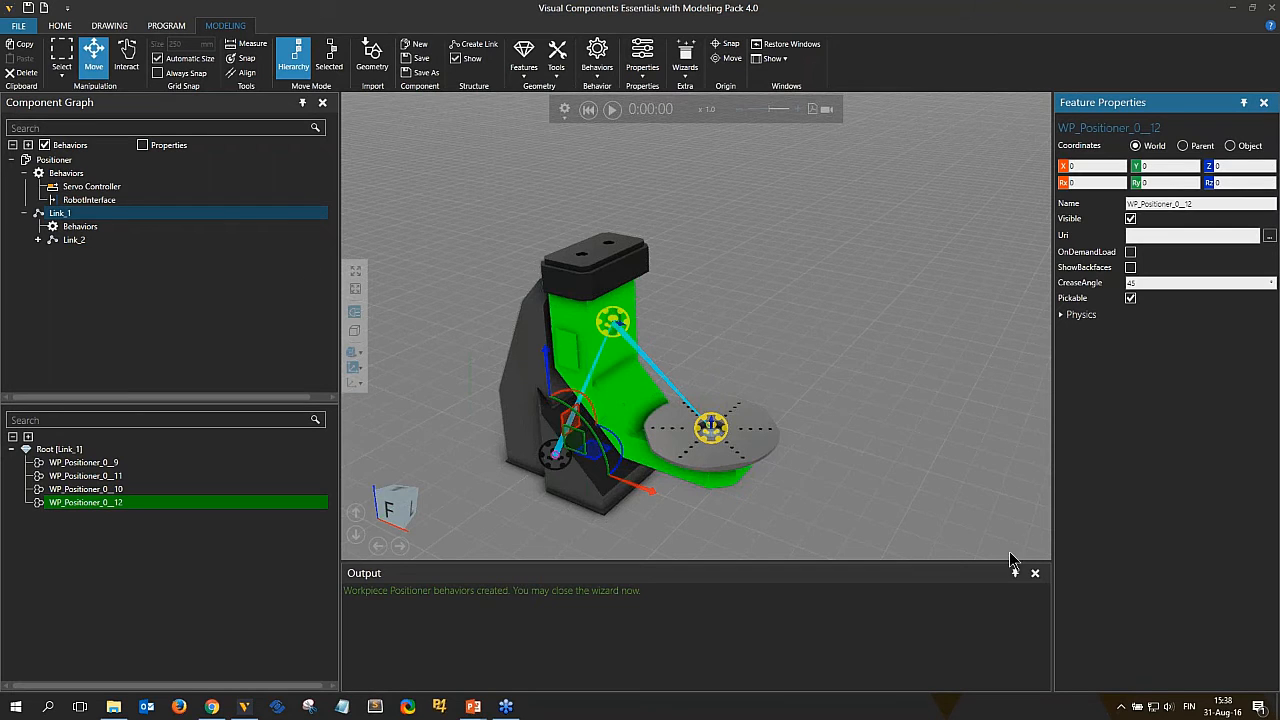
Add a Generic Articulated Robot from the Visual Components Robots collection to the layout beside the positioner.
{"action": "left_click", "coordinate": [60, 25]}
{"action": "scroll", "coordinate": [130, 390], "scroll_direction": "down", "scroll_amount": 5}
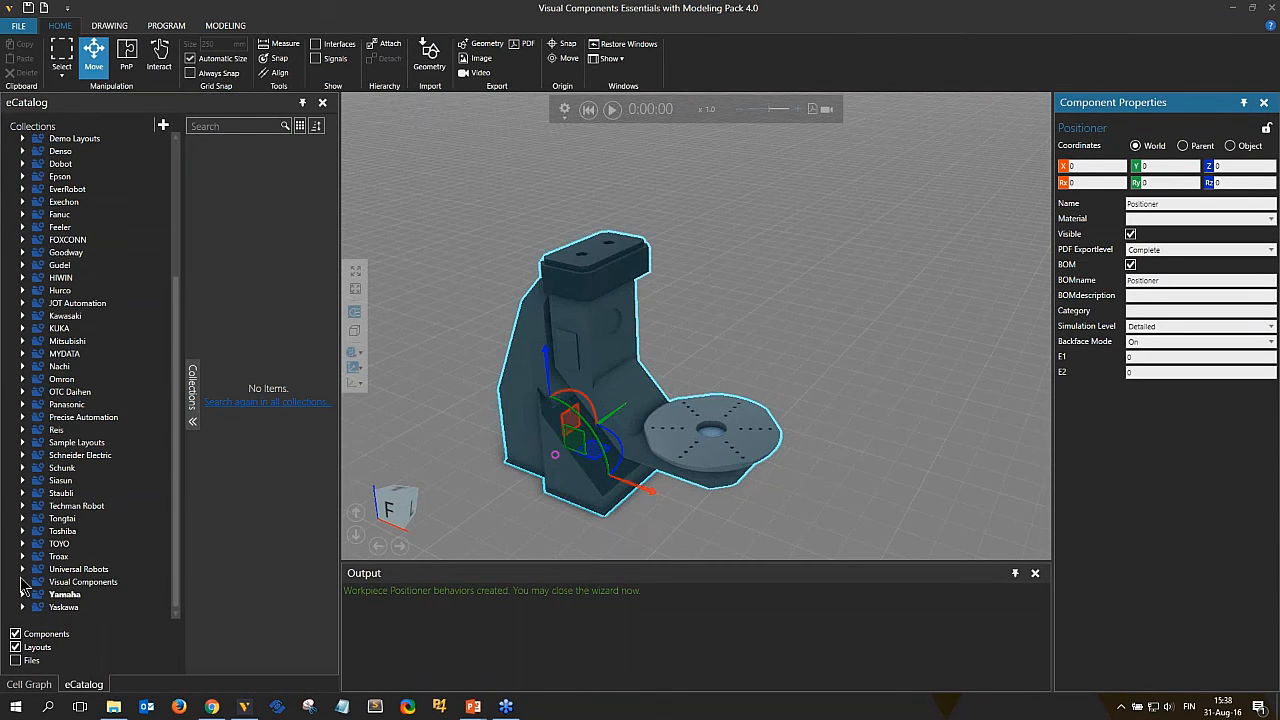
{"action": "scroll", "coordinate": [130, 373], "scroll_direction": "up", "scroll_amount": 5}
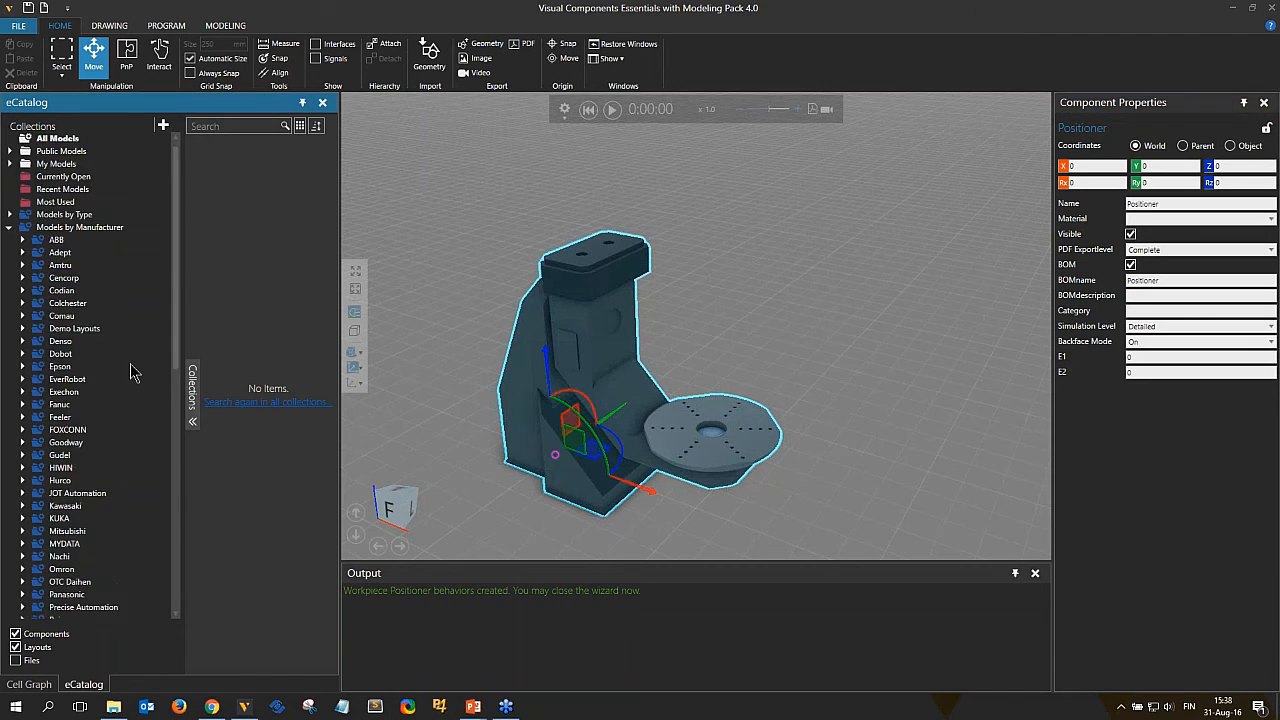
{"action": "scroll", "coordinate": [130, 373], "scroll_direction": "down", "scroll_amount": 10}
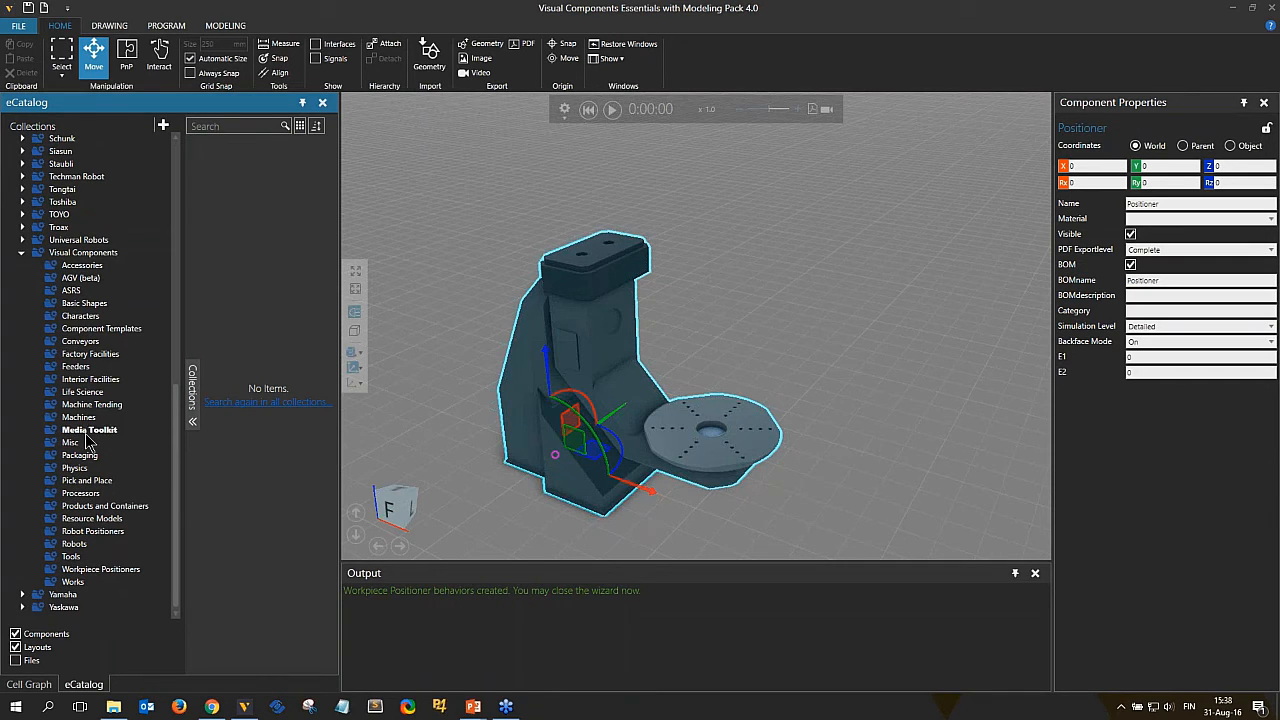
{"action": "left_click", "coordinate": [76, 543]}
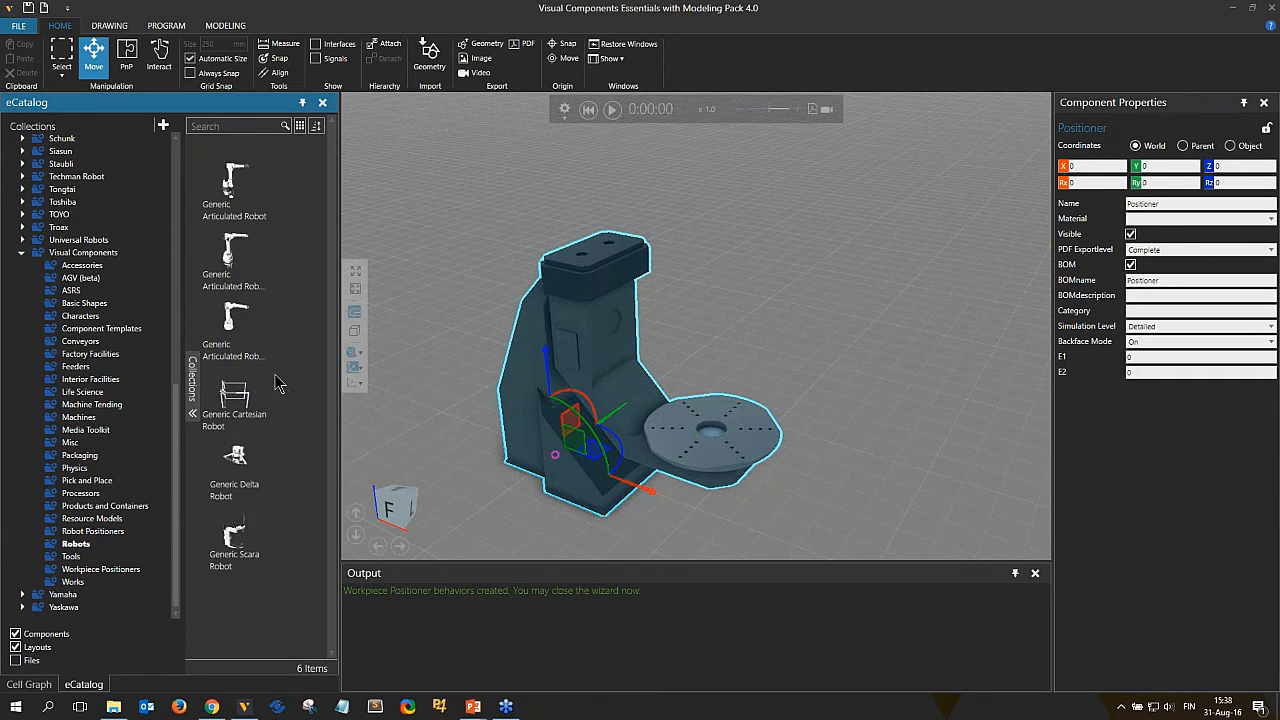
{"action": "left_click_drag", "start_coordinate": [240, 320], "coordinate": [780, 358]}
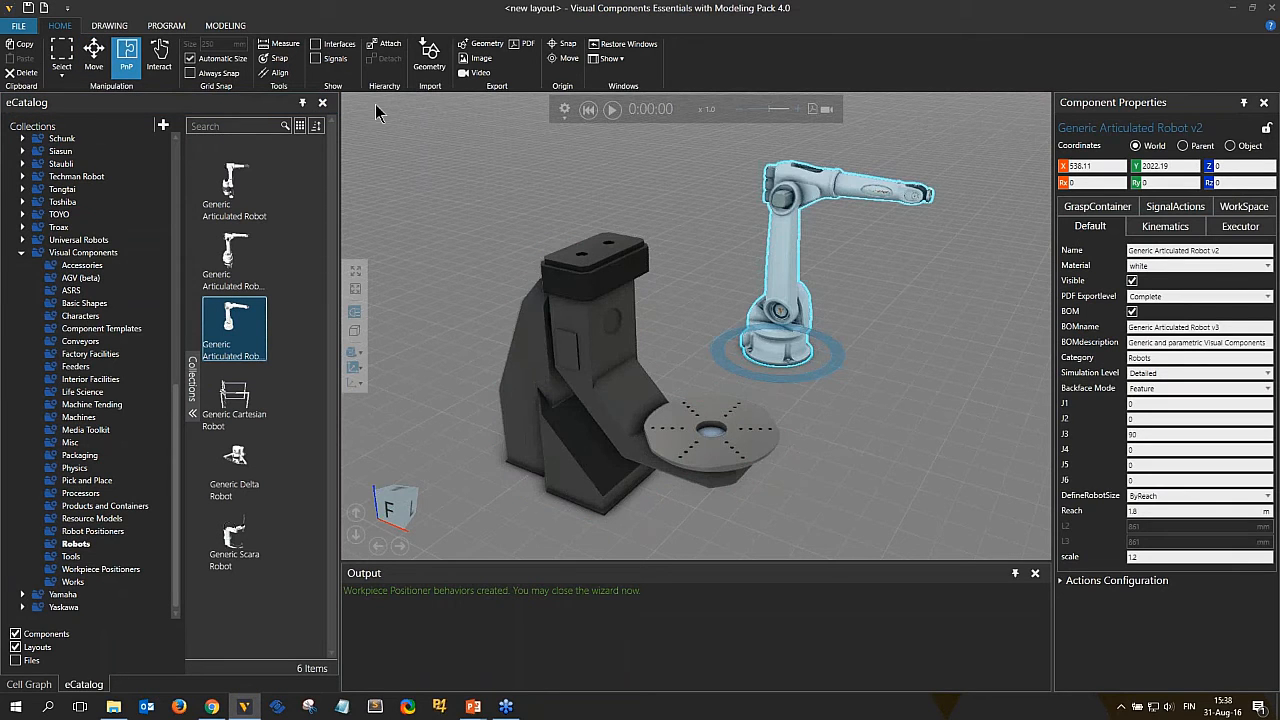
Show interfaces and connect the robot's Connect Workpiece Positioner interface to the positioner's RobotInterface.
{"action": "left_click", "coordinate": [325, 46]}
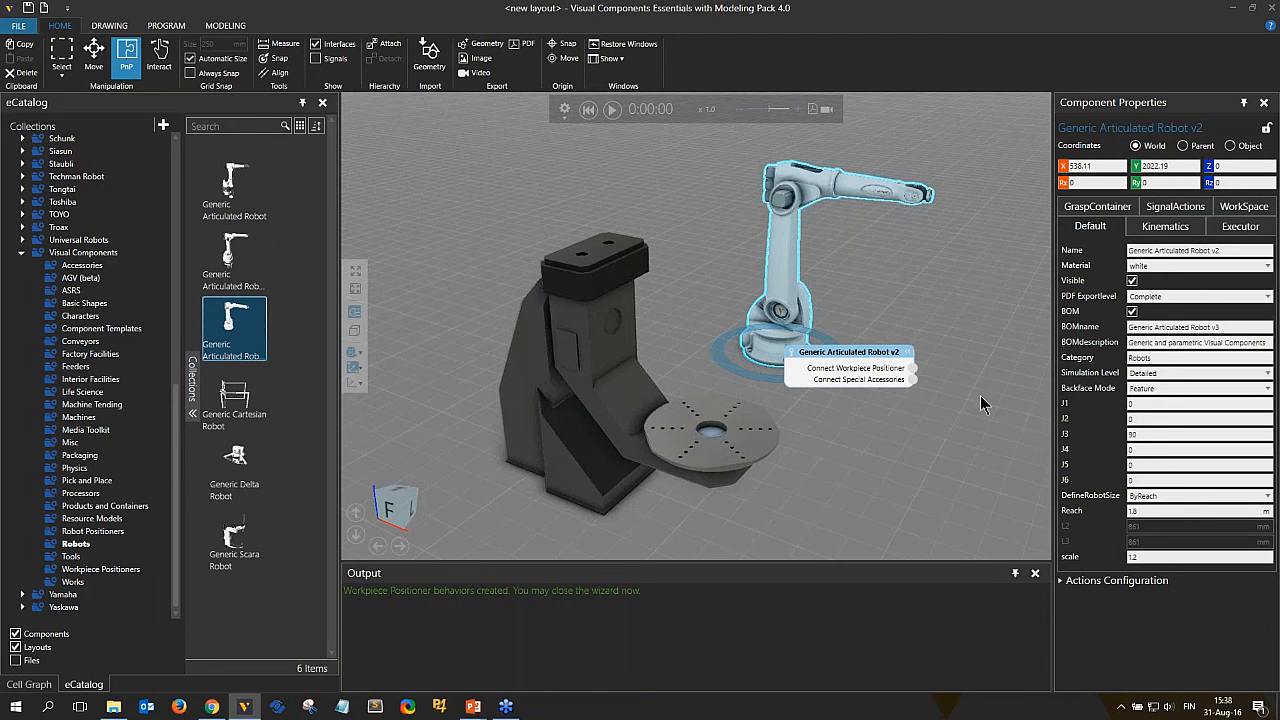
{"action": "left_click_drag", "start_coordinate": [912, 368], "coordinate": [563, 464]}
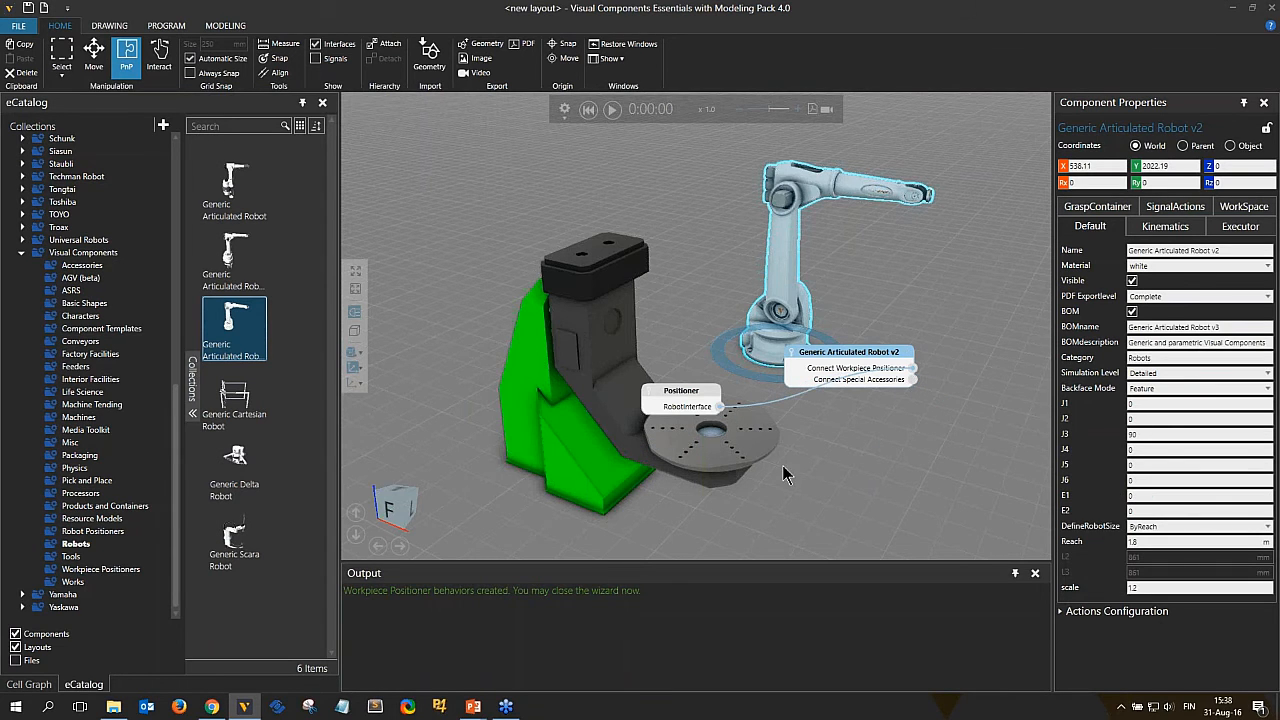
{"action": "right_click_drag", "start_coordinate": [810, 465], "coordinate": [628, 490]}
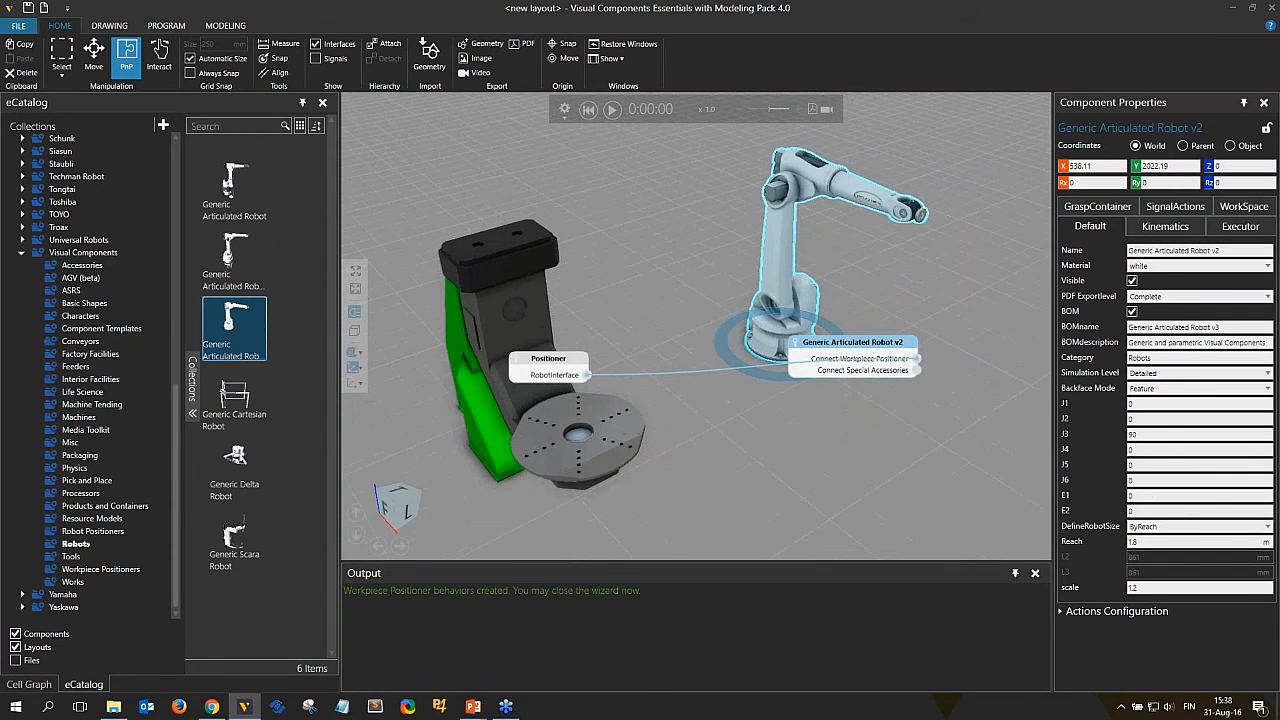
Jog the positioner's external joints E1 and E2 from the robot's Jog panel.
{"action": "left_click", "coordinate": [166, 26]}
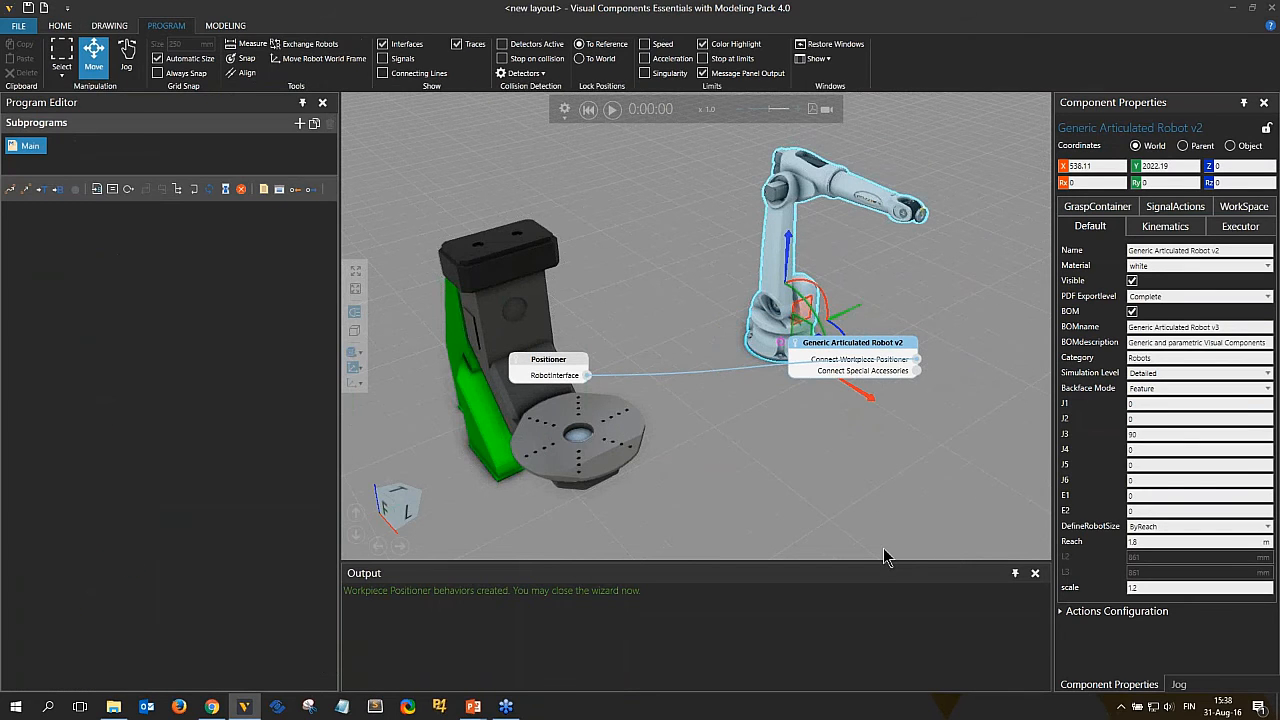
{"action": "left_click", "coordinate": [126, 55]}
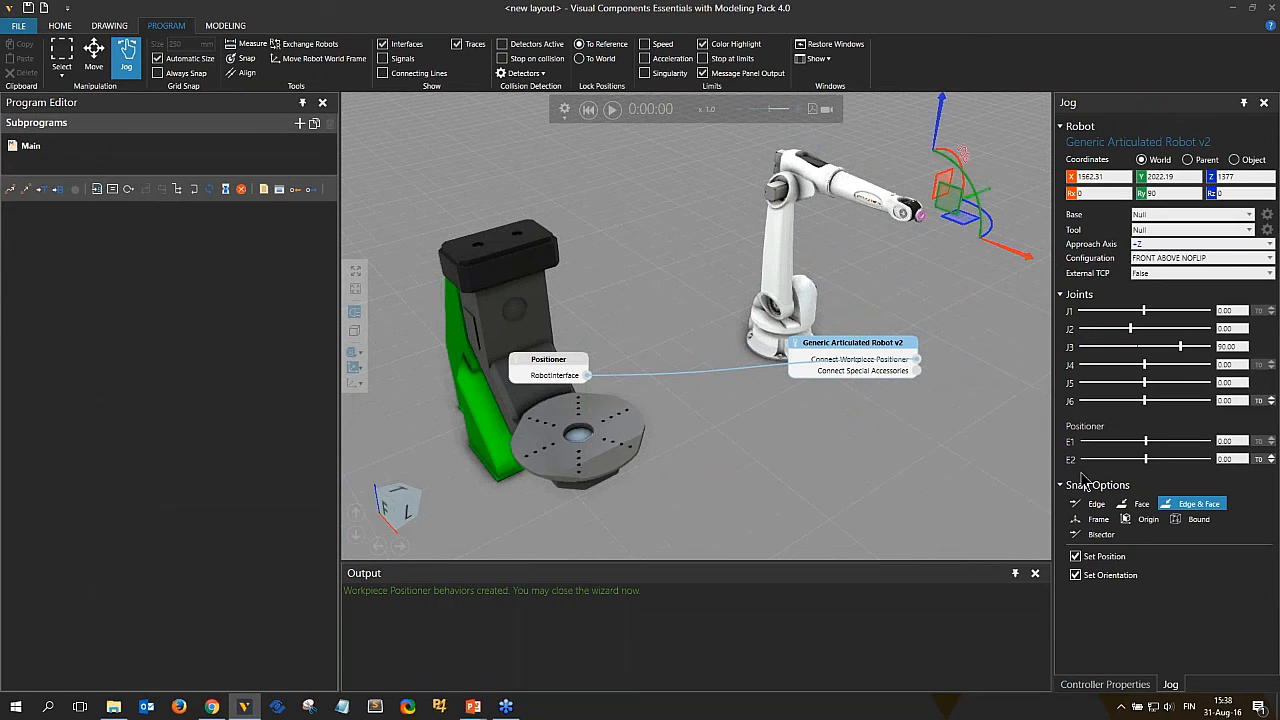
{"action": "mouse_move", "coordinate": [1146, 441]}
{"action": "left_mouse_down"}
{"action": "mouse_move", "coordinate": [1170, 449]}
{"action": "mouse_move", "coordinate": [1124, 443]}
{"action": "mouse_move", "coordinate": [1162, 442]}
{"action": "mouse_move", "coordinate": [1154, 460]}
{"action": "mouse_move", "coordinate": [1168, 461]}
{"action": "mouse_move", "coordinate": [1148, 466]}
{"action": "left_mouse_up"}
{"action": "mouse_move", "coordinate": [800, 440]}
{"action": "right_mouse_down"}
{"action": "mouse_move", "coordinate": [890, 405]}
{"action": "mouse_move", "coordinate": [790, 450]}
{"action": "right_mouse_up"}
{"action": "scroll", "coordinate": [890, 440], "scroll_direction": "down", "scroll_amount": 3}
Switch to the PowerPoint slide show, advance to the Robot Positioner slide, and return to the modeling application.
{"action": "mouse_move", "coordinate": [470, 710]}
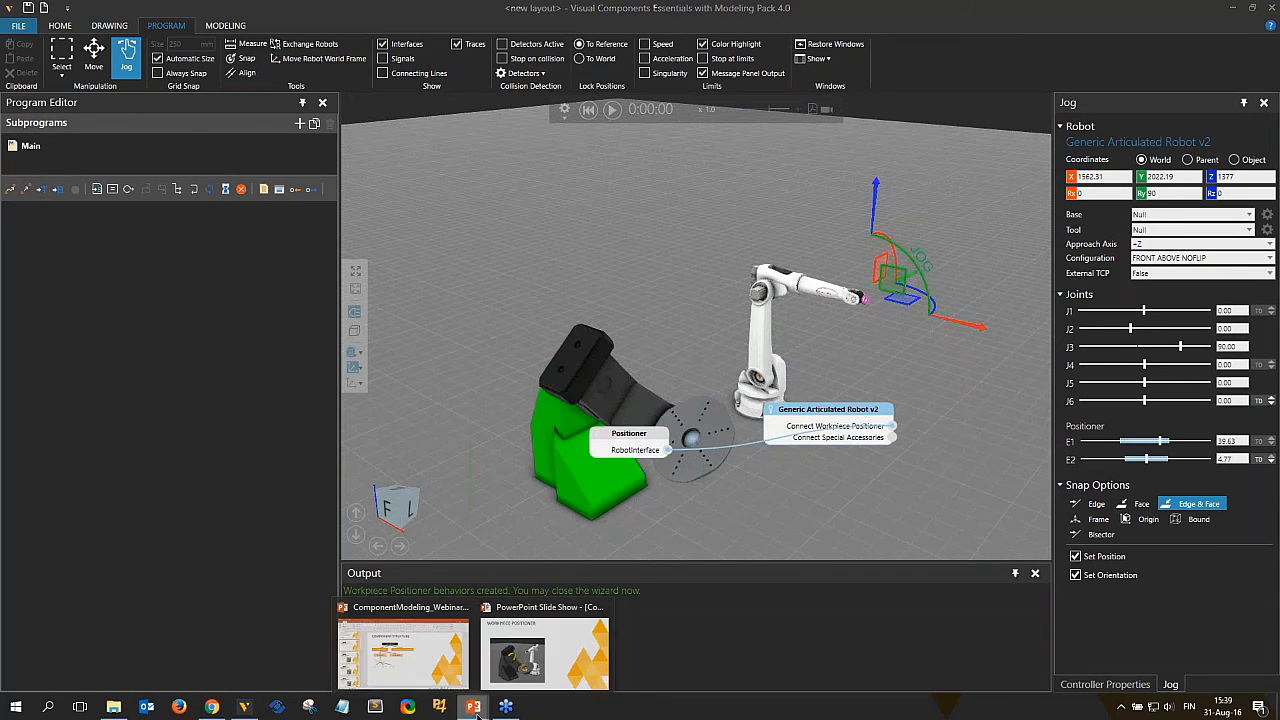
{"action": "left_click", "coordinate": [542, 645]}
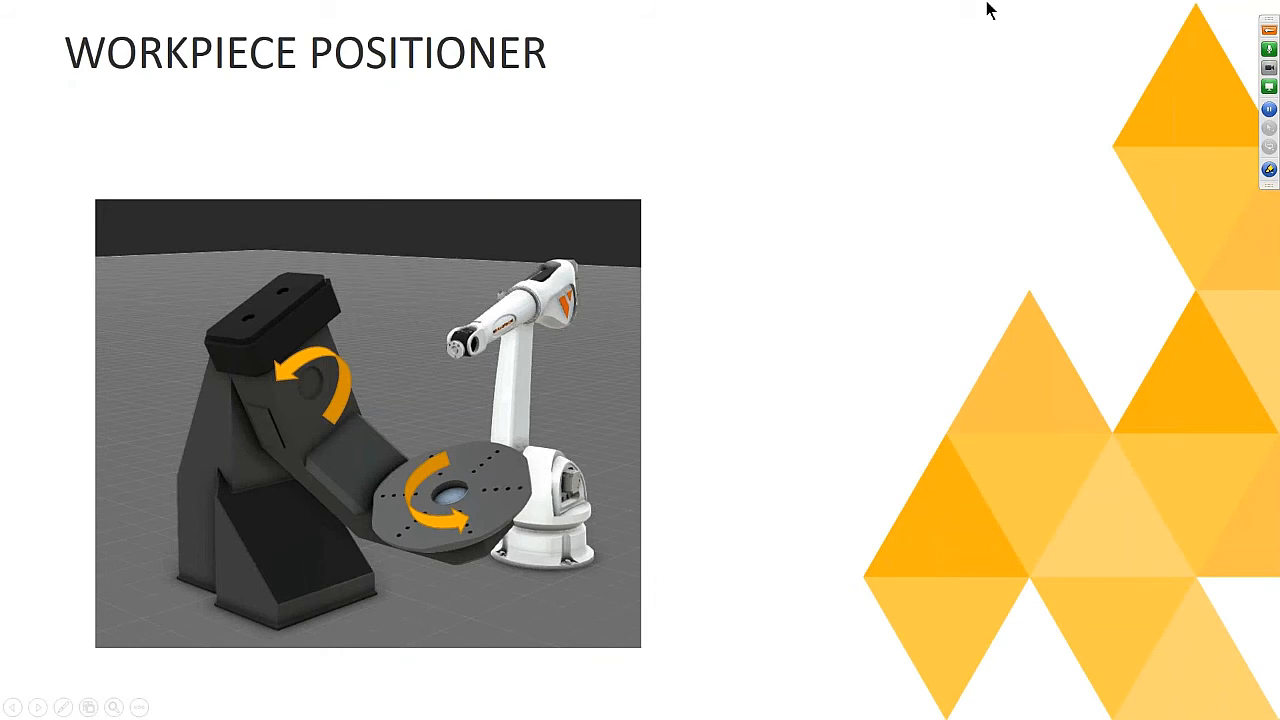
{"action": "key", "text": "Right"}
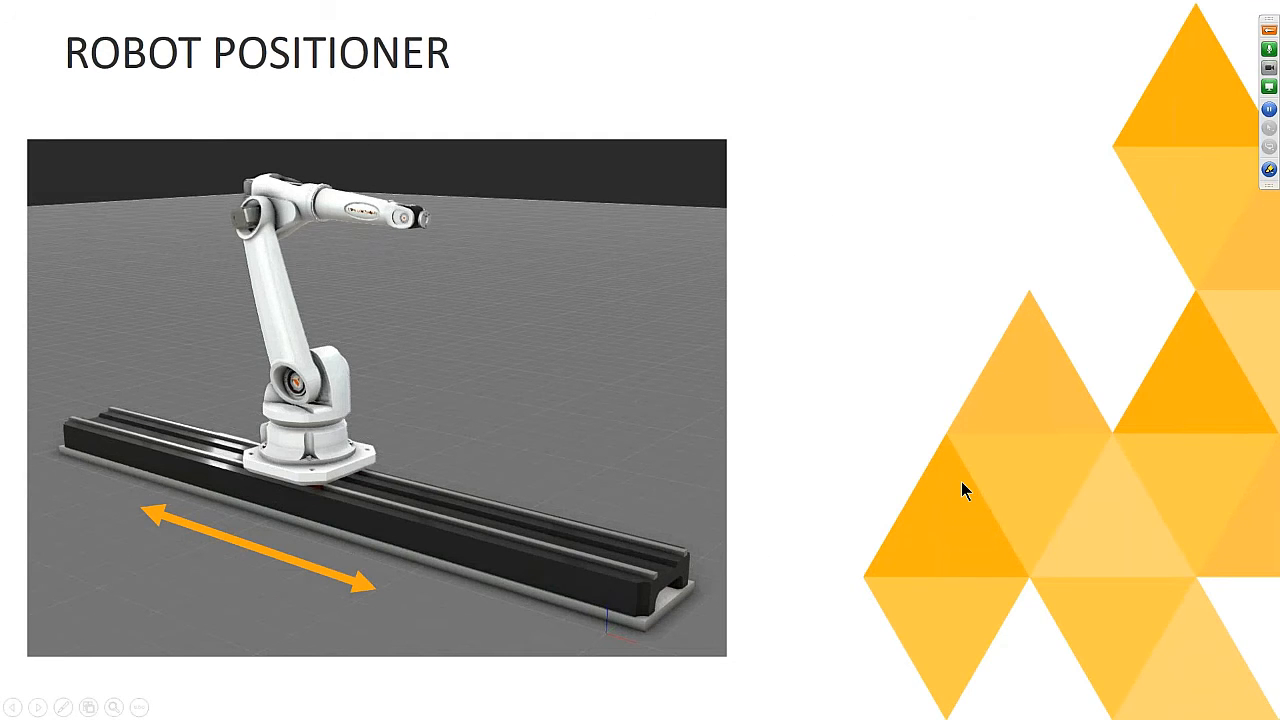
{"action": "key", "text": "alt+Tab"}
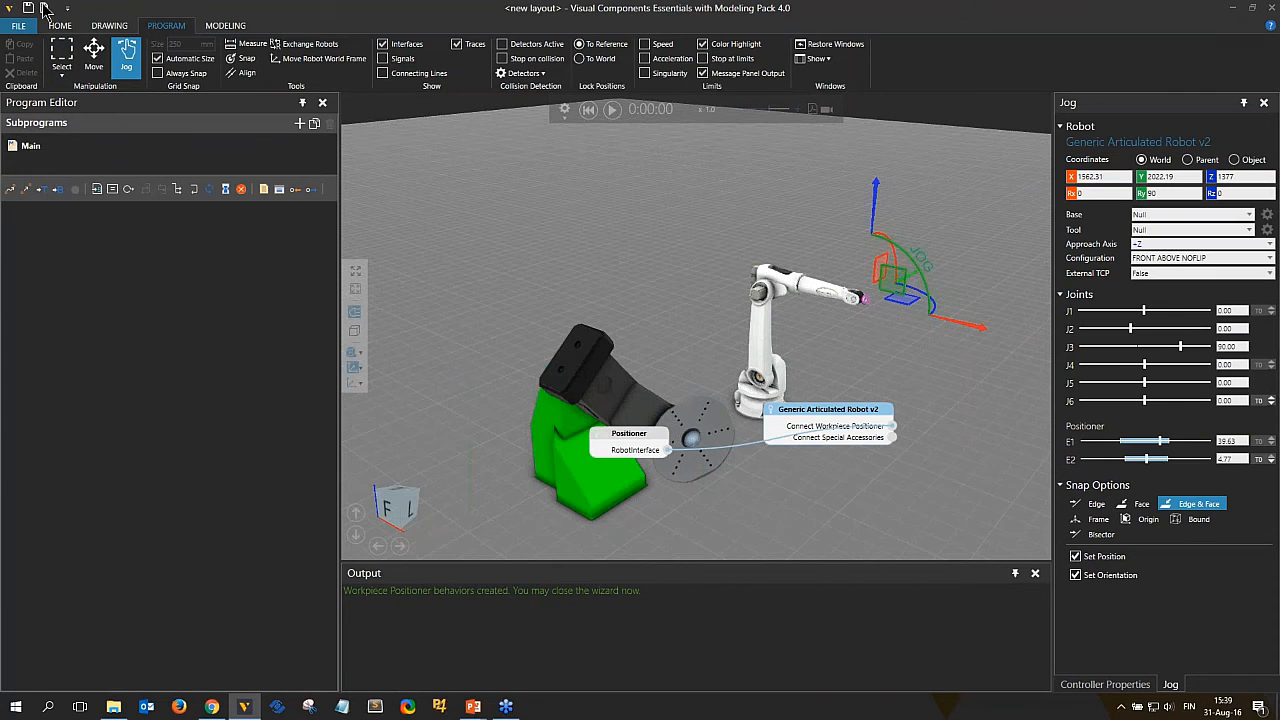
Start a new layout without saving the current one and import the Track.STEP geometry.
{"action": "left_click", "coordinate": [44, 9]}
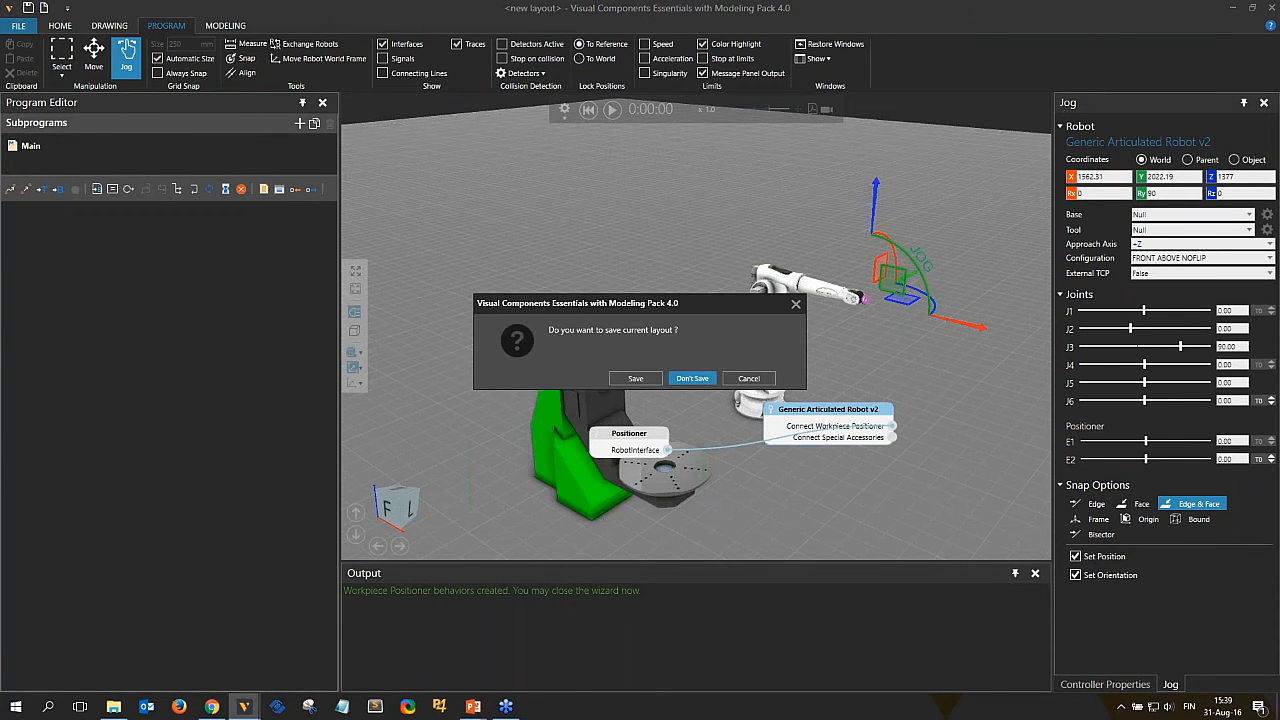
{"action": "key", "text": "Return"}
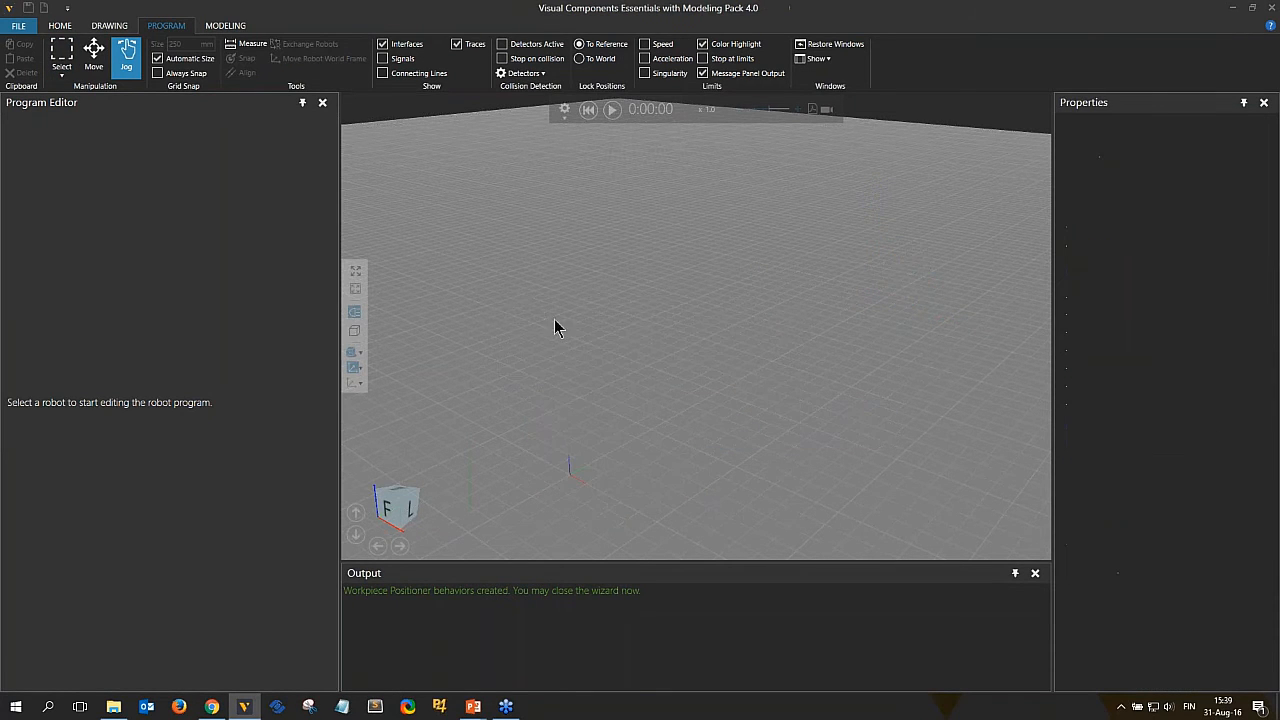
{"action": "left_click", "coordinate": [60, 26]}
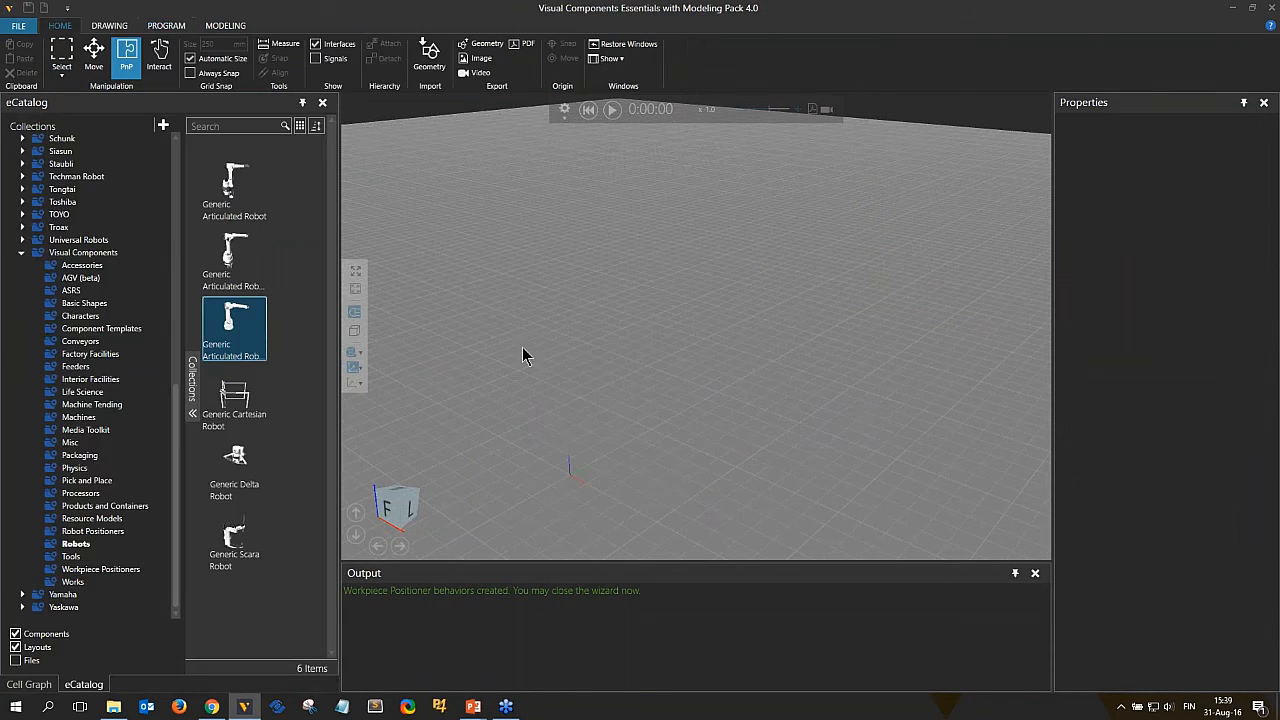
{"action": "left_click", "coordinate": [431, 52]}
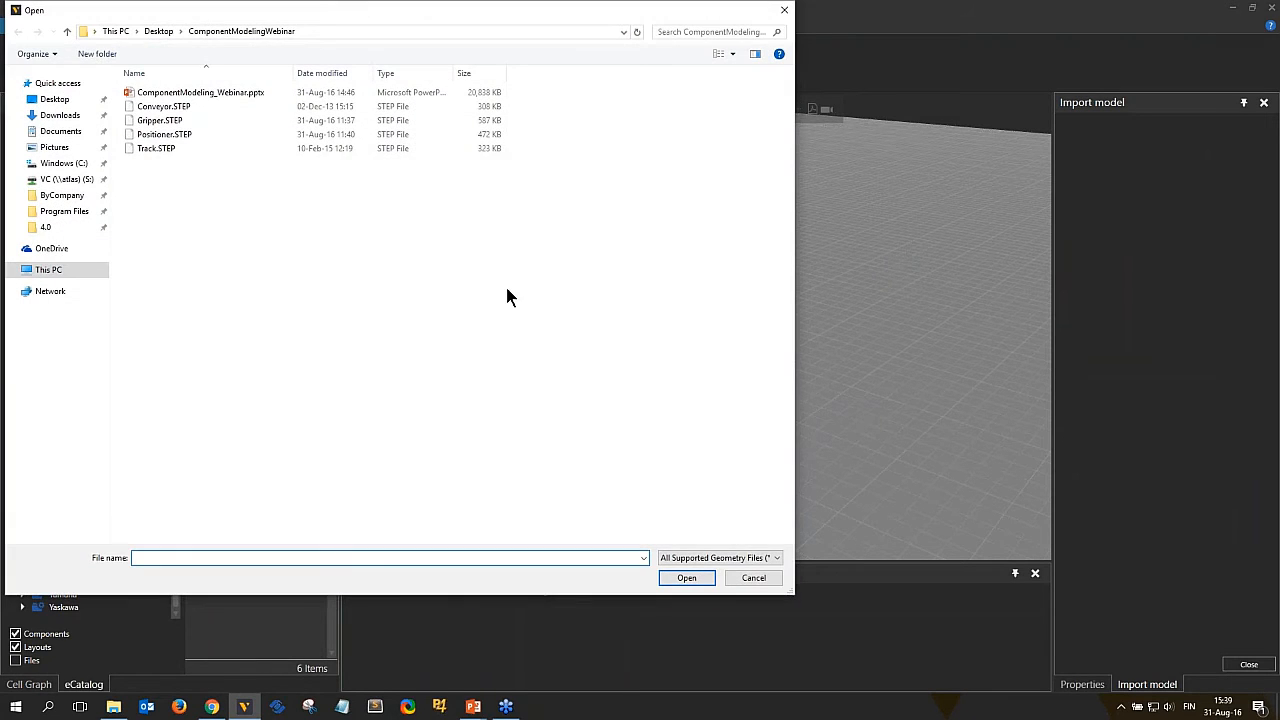
{"action": "double_click", "coordinate": [152, 148]}
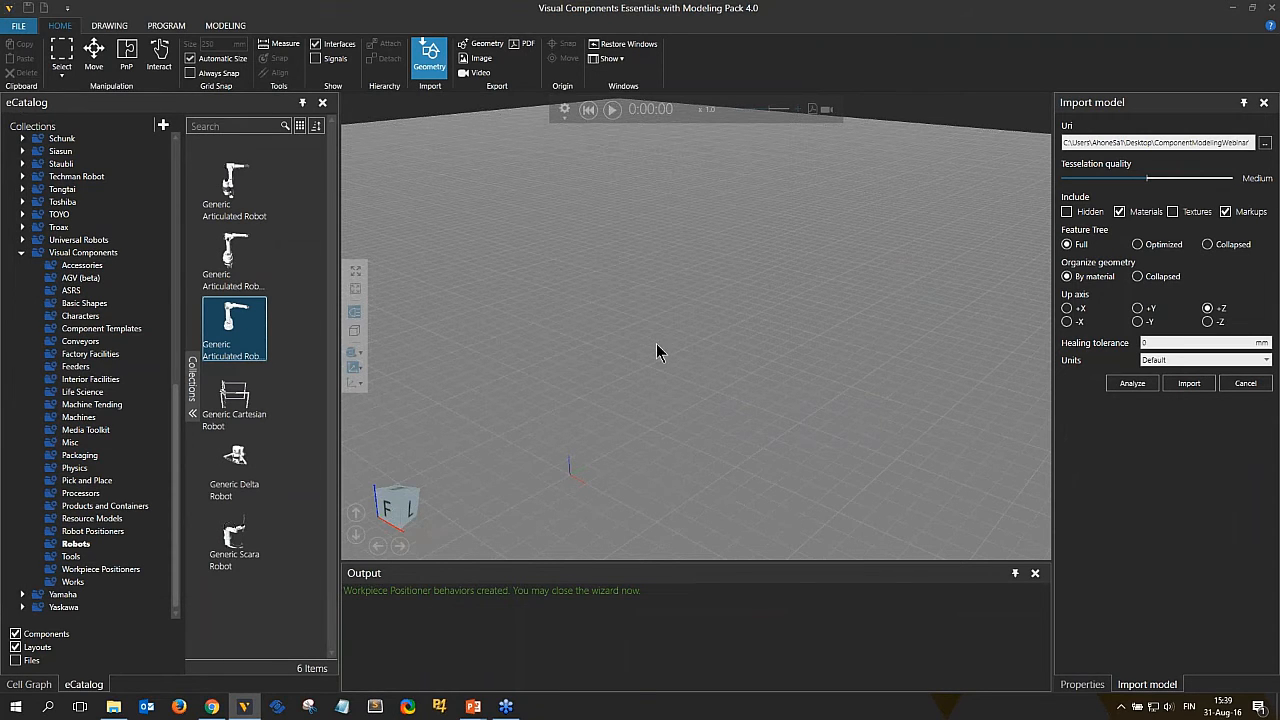
{"action": "left_click", "coordinate": [1212, 386]}
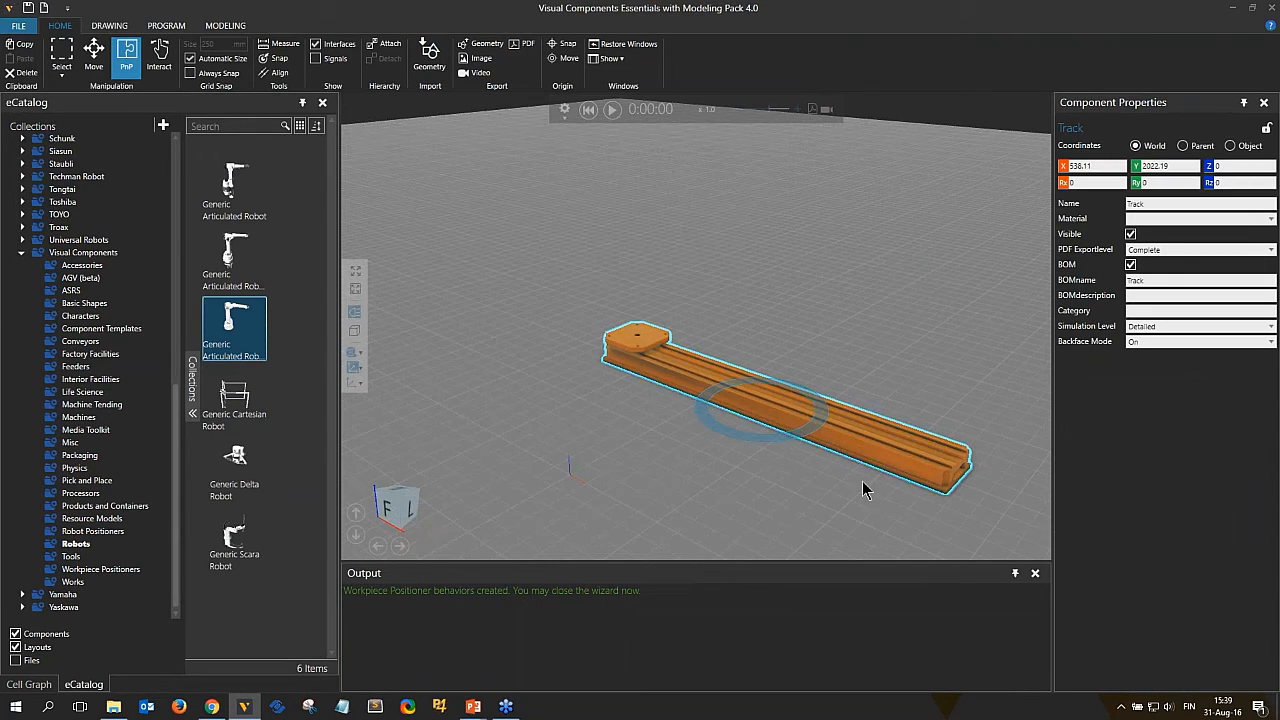
Place the imported track at the world origin by zeroing its X and Y coordinates.
{"action": "right_click_drag", "start_coordinate": [890, 471], "coordinate": [829, 415]}
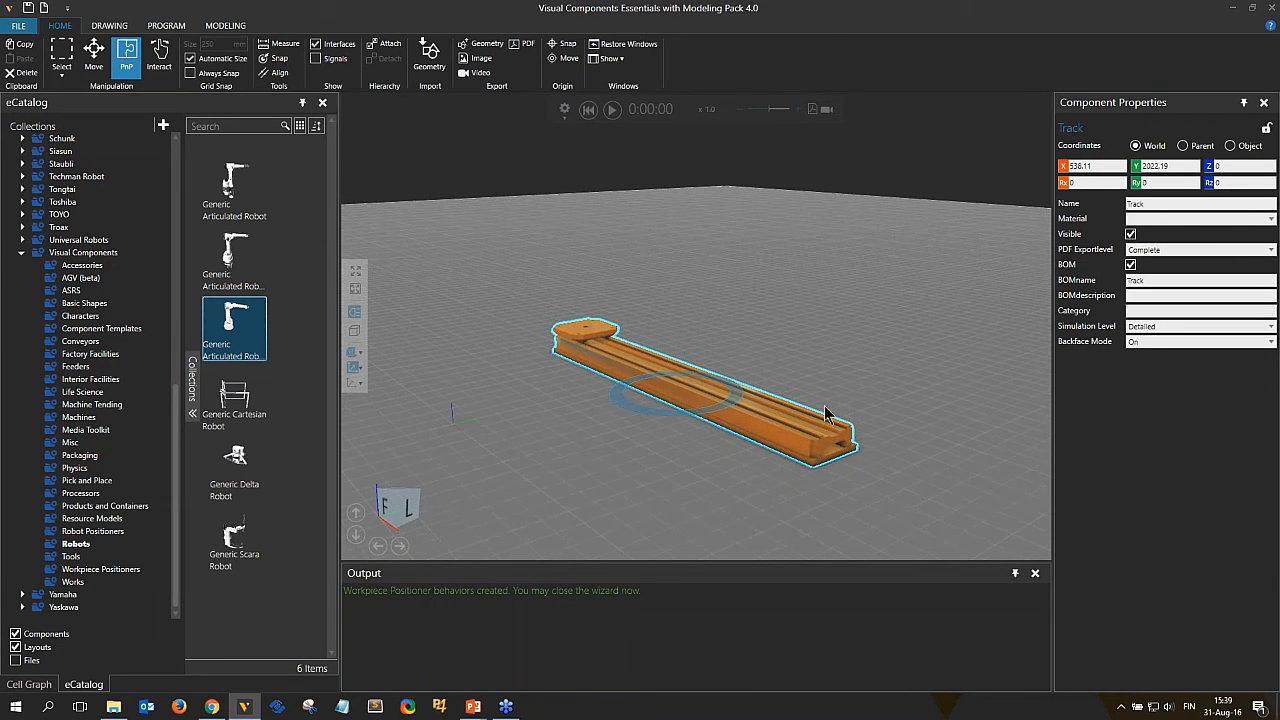
{"action": "left_click", "coordinate": [1064, 166]}
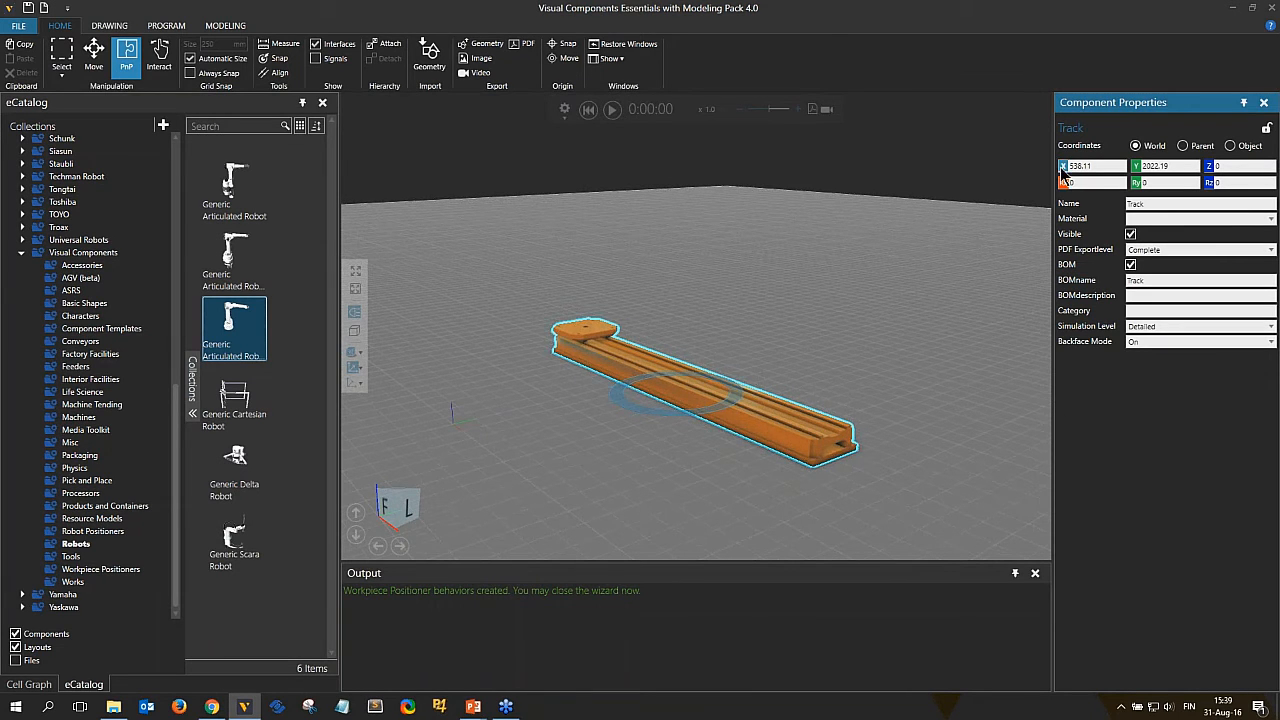
{"action": "left_click", "coordinate": [1137, 167]}
Move the track to about X 559, Y 1189 and open it for component modeling.
{"action": "right_click_drag", "start_coordinate": [728, 363], "coordinate": [883, 296]}
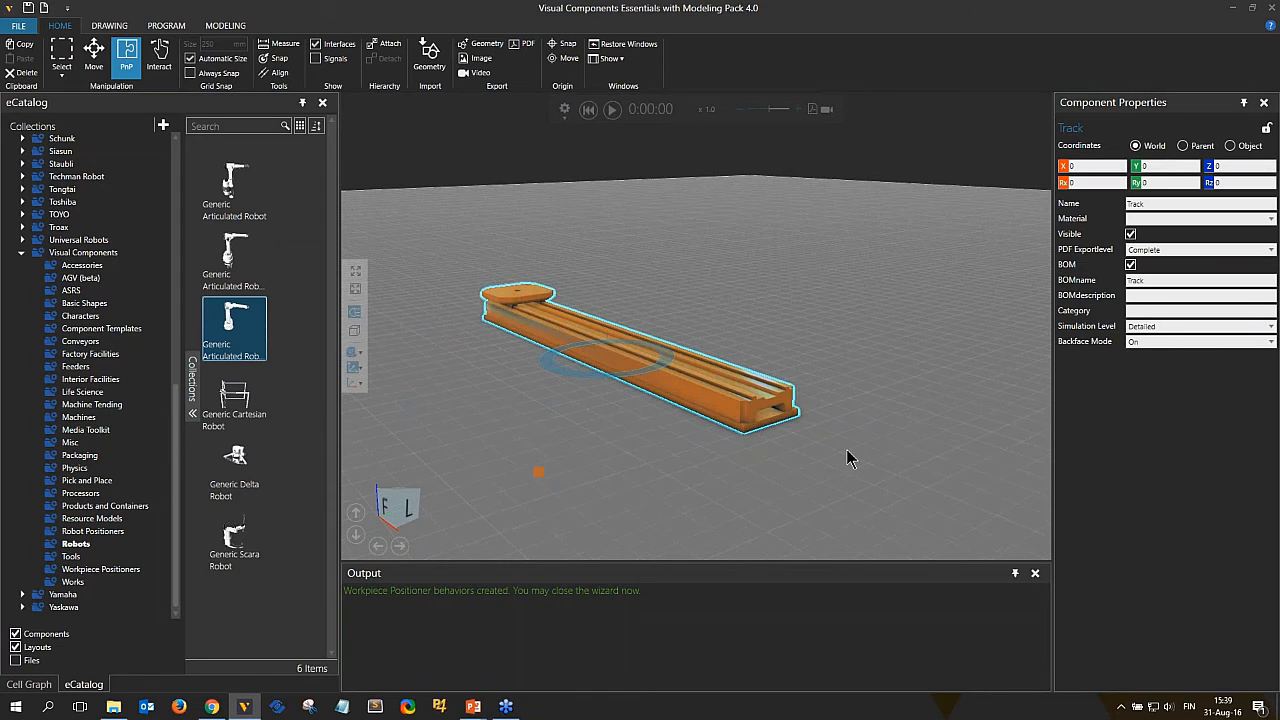
{"action": "scroll", "coordinate": [846, 449], "scroll_direction": "up", "scroll_amount": 2}
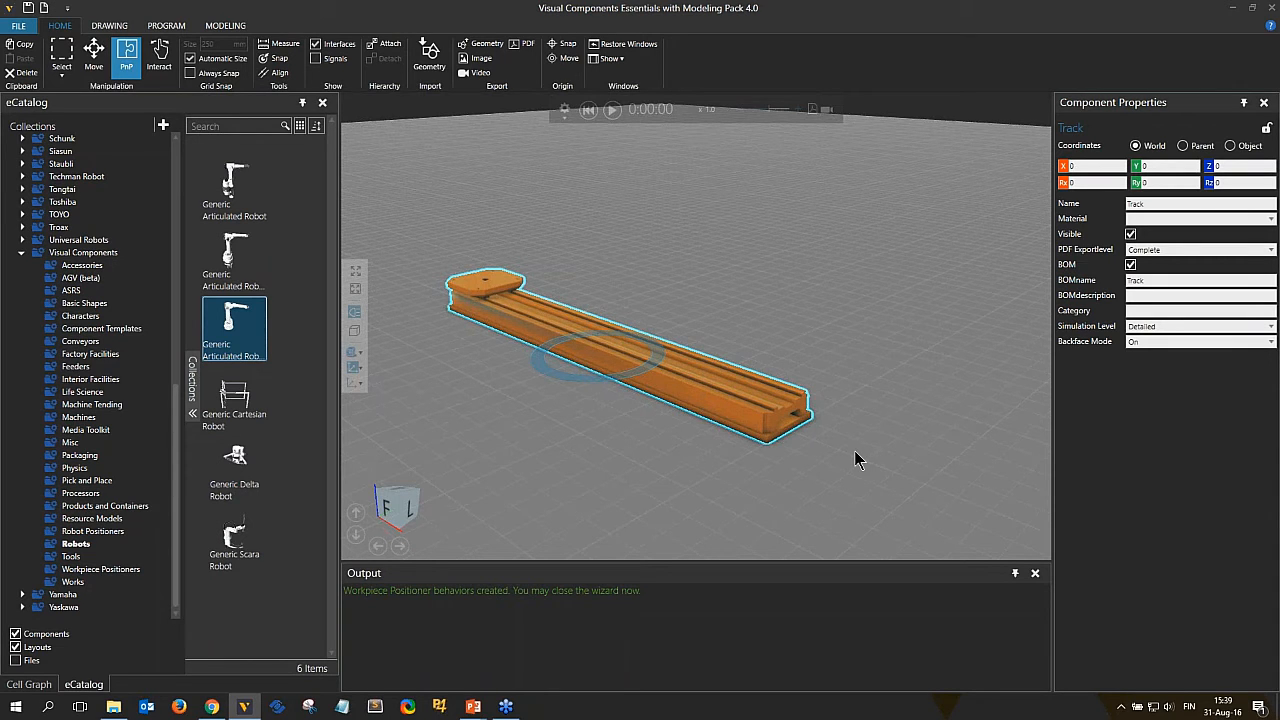
{"action": "left_click_drag", "start_coordinate": [706, 392], "coordinate": [831, 366]}
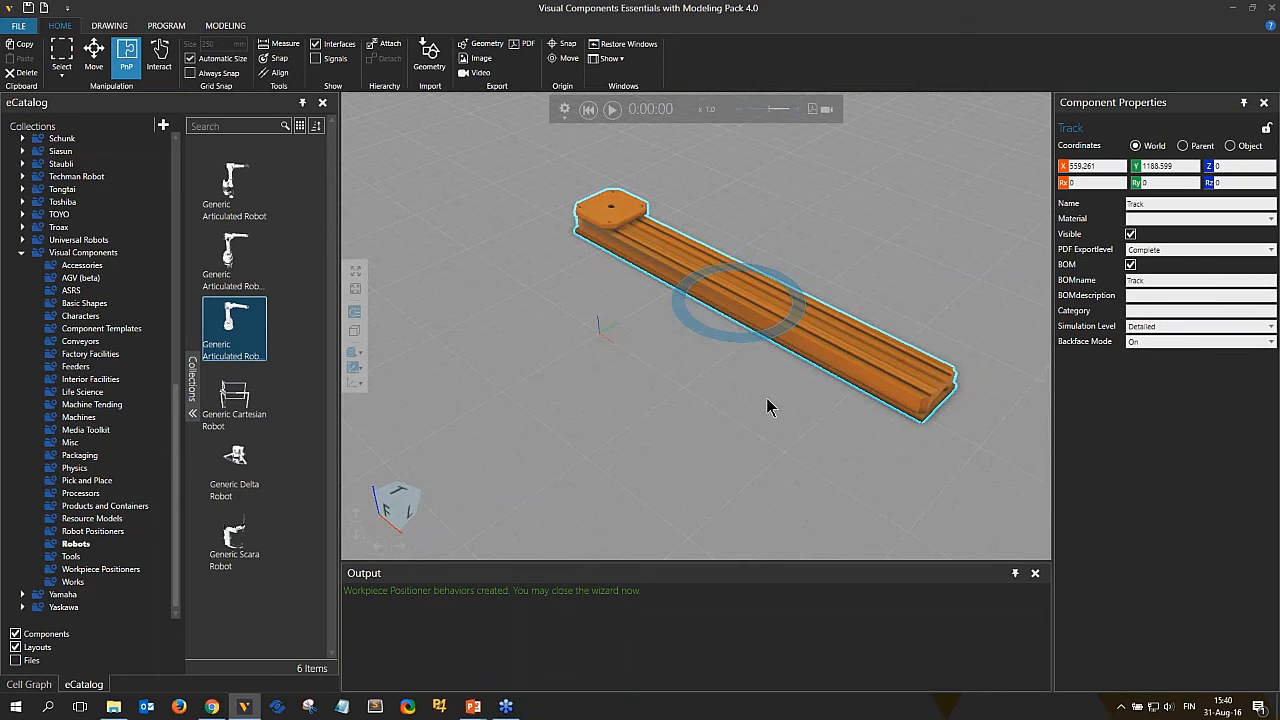
{"action": "right_click_drag", "start_coordinate": [766, 402], "coordinate": [815, 402]}
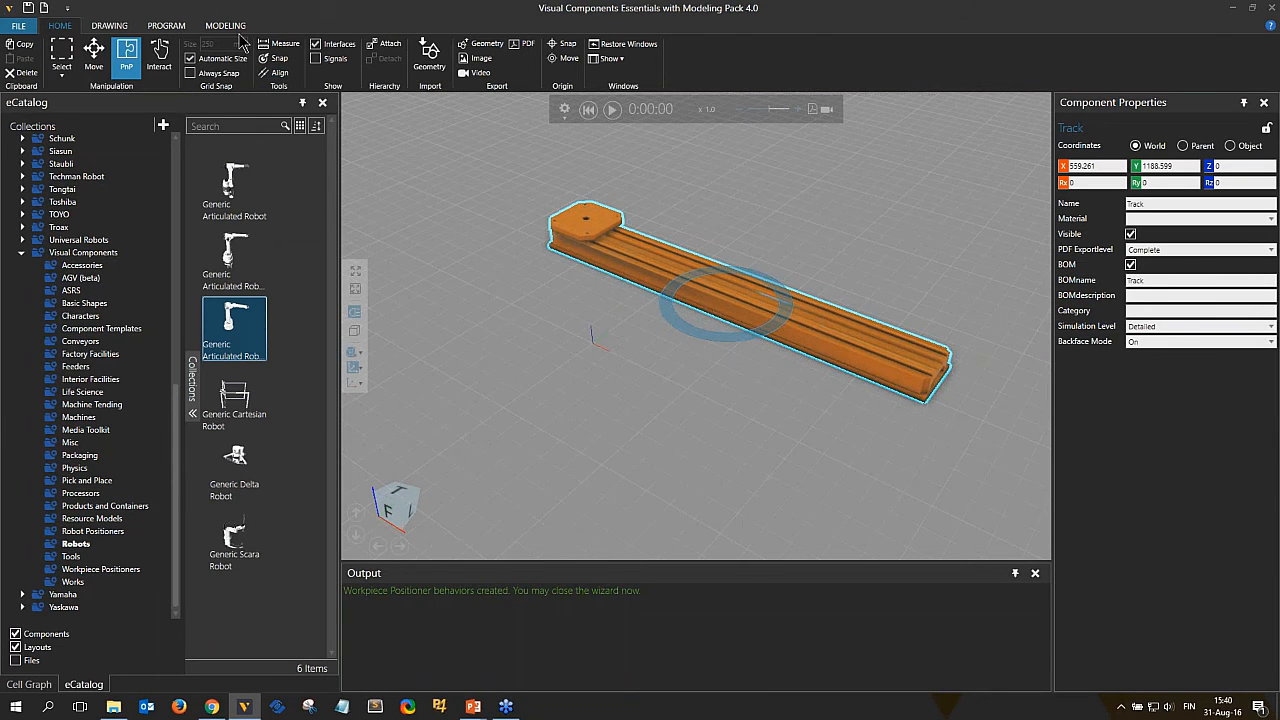
{"action": "left_click", "coordinate": [225, 25]}
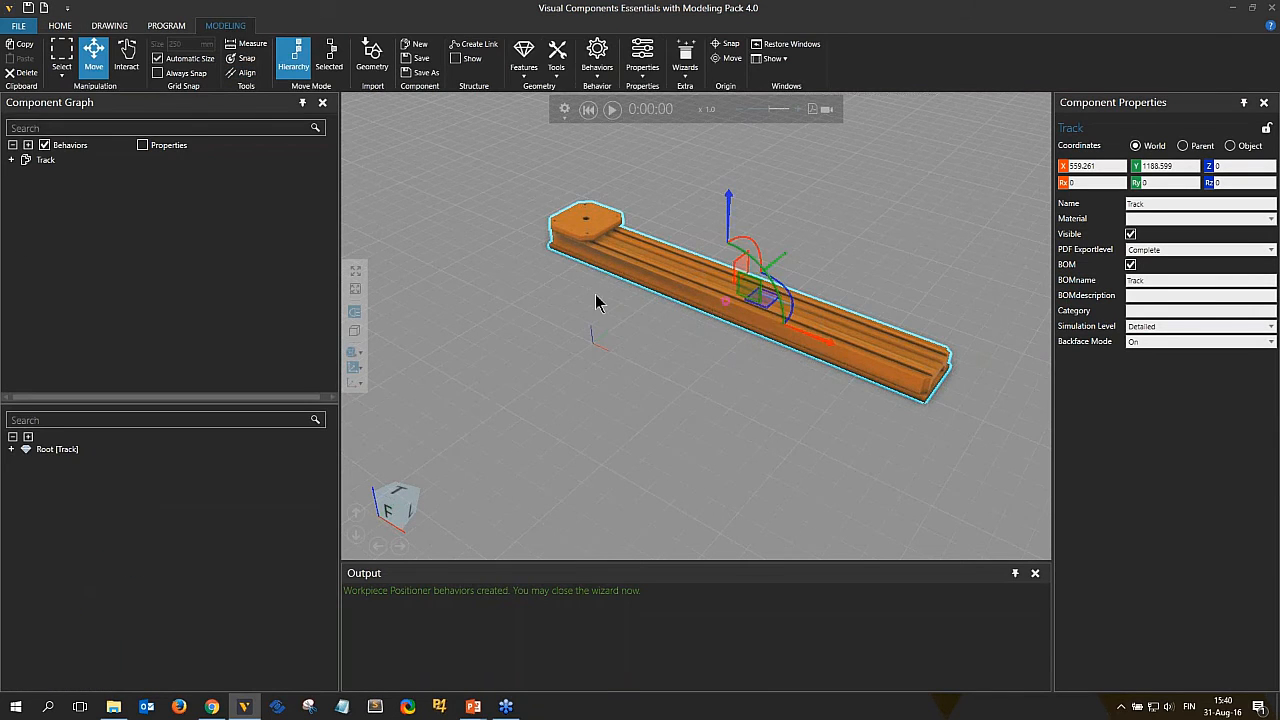
Select the Track component and reset its X and Y coordinates to 0.
{"action": "right_click_drag", "start_coordinate": [734, 357], "coordinate": [785, 357]}
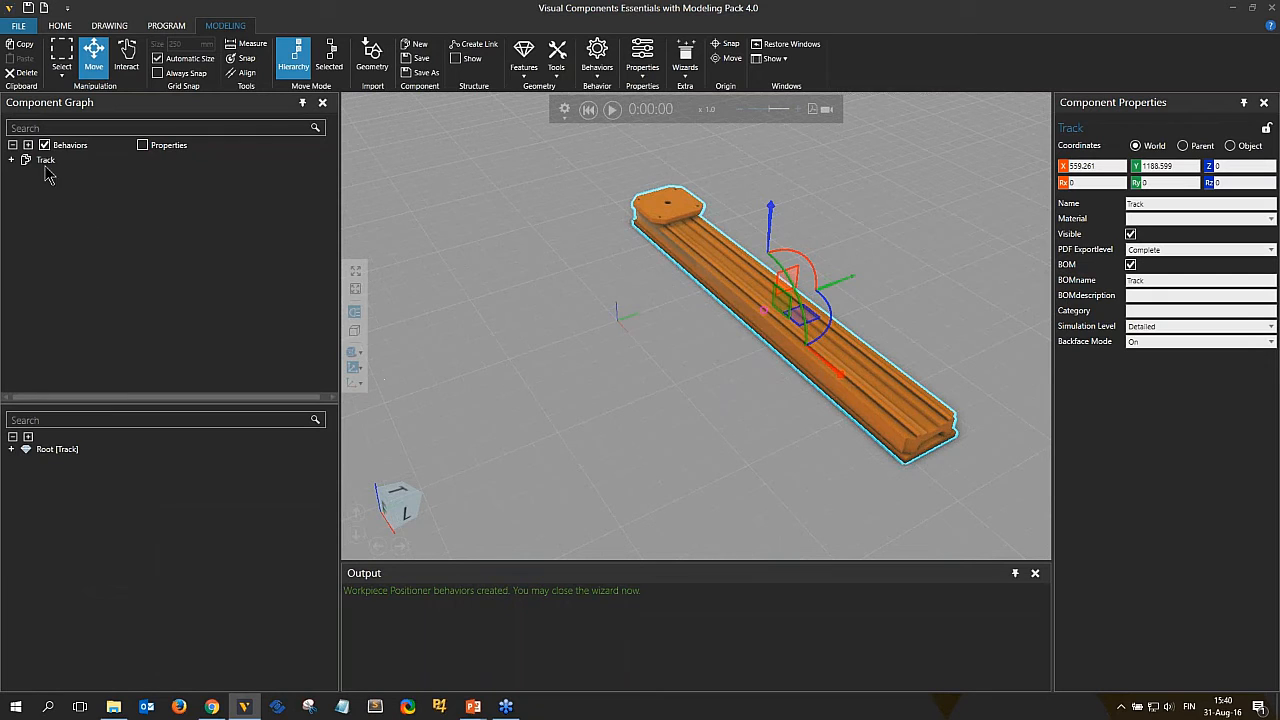
{"action": "left_click", "coordinate": [98, 162]}
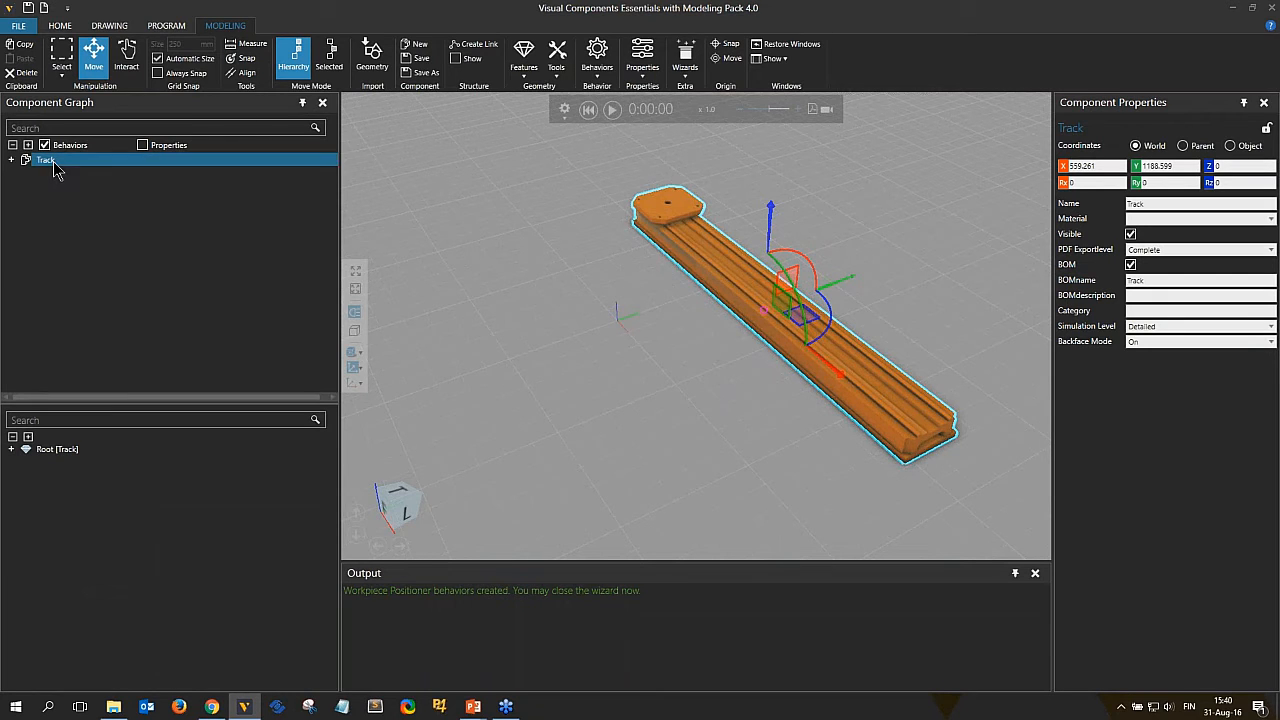
{"action": "left_click", "coordinate": [51, 166]}
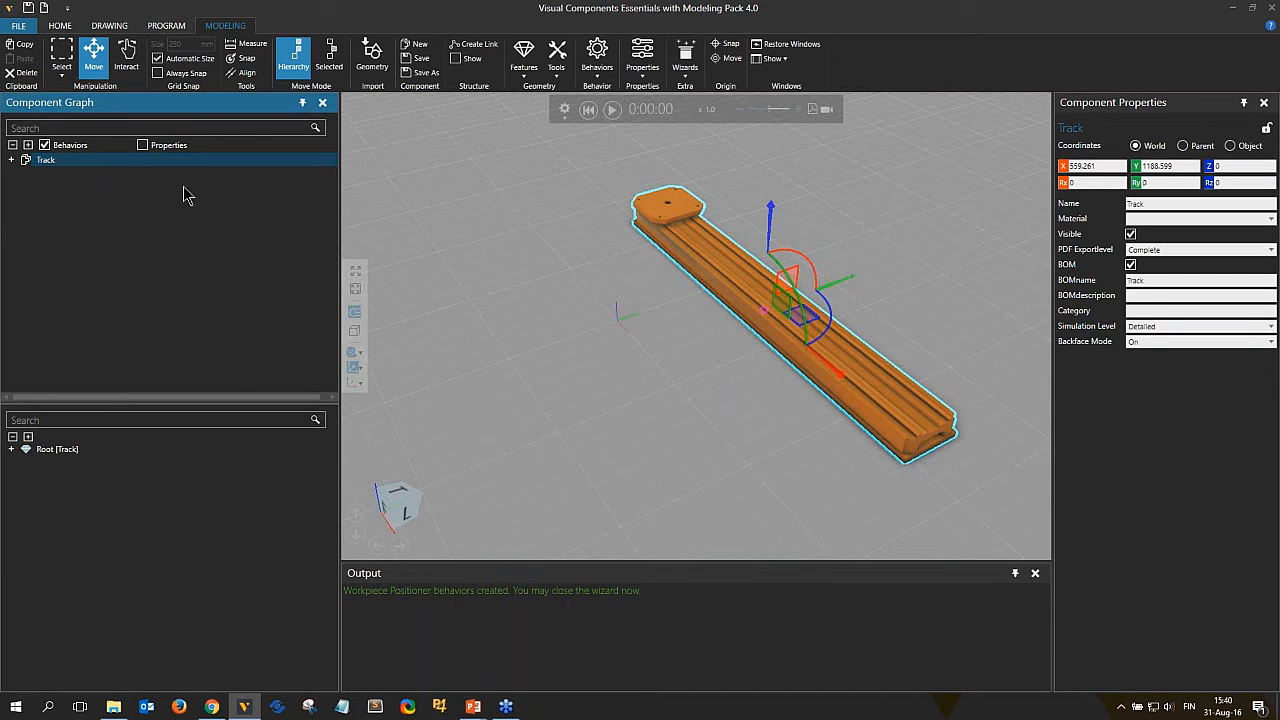
{"action": "left_click", "coordinate": [866, 396]}
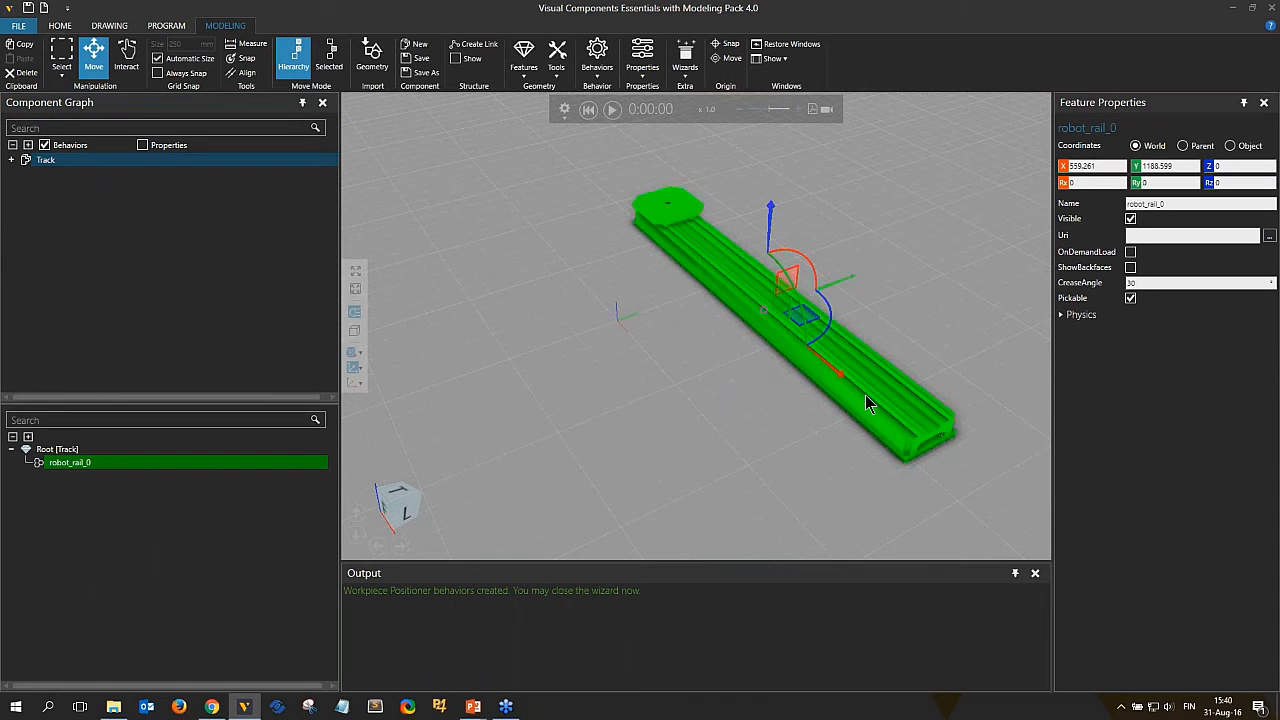
{"action": "left_click", "coordinate": [45, 164]}
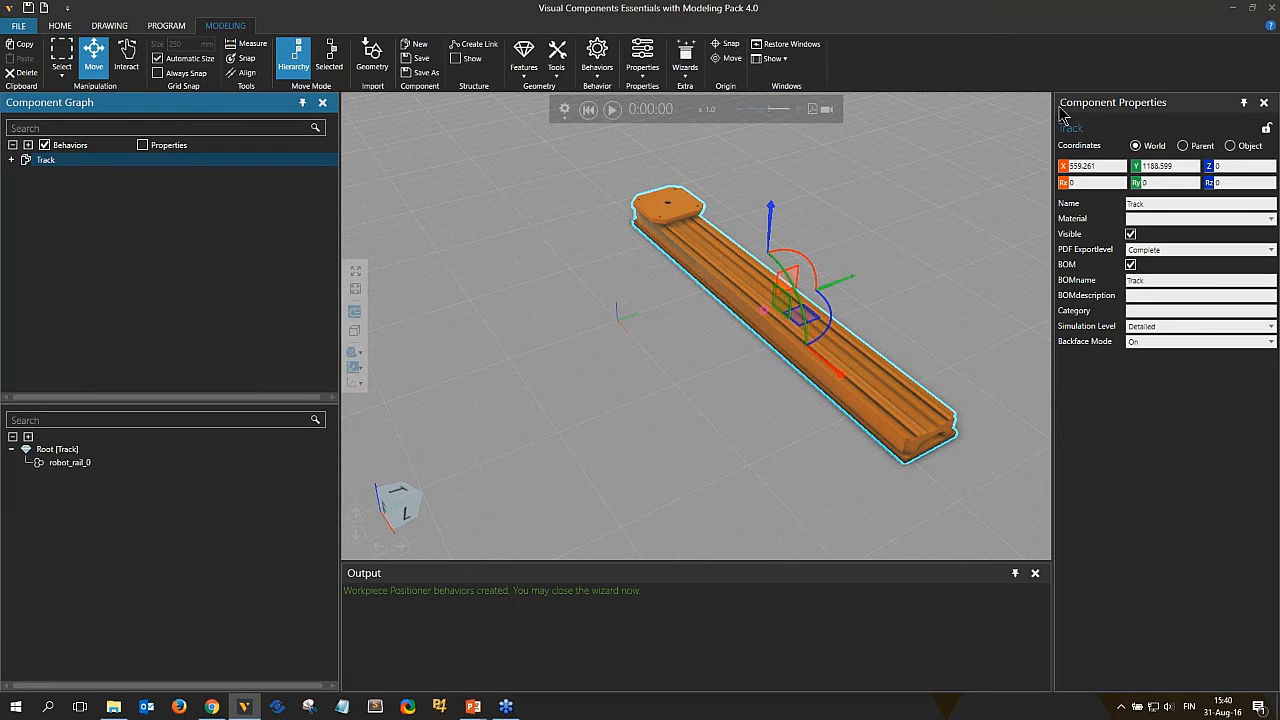
{"action": "left_click", "coordinate": [1063, 167]}
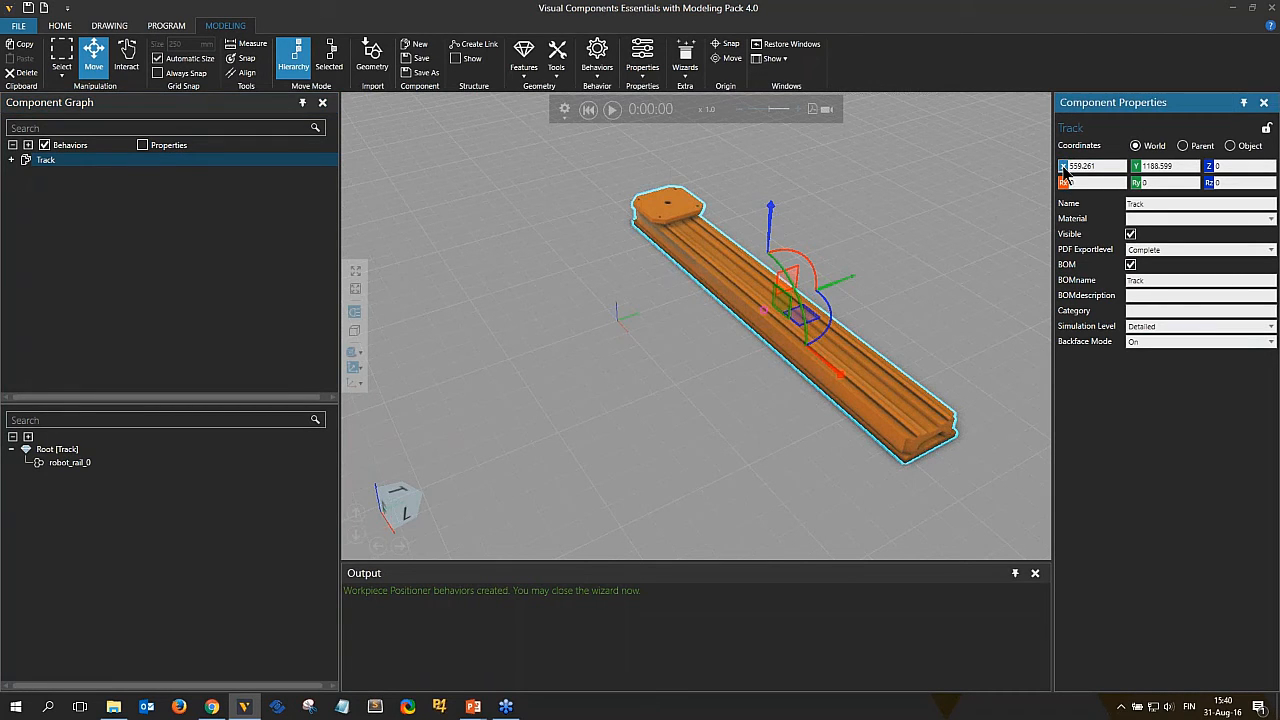
{"action": "left_click", "coordinate": [1136, 167]}
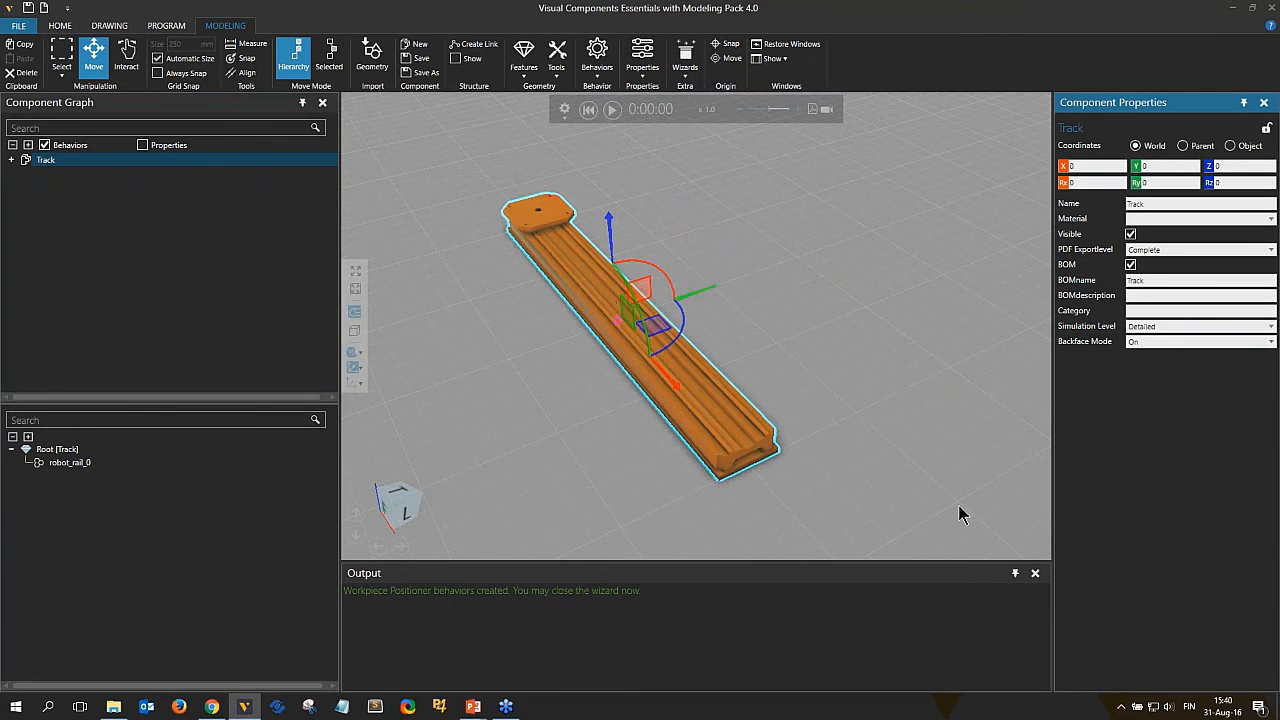
Open the Assign material tool and assign the black material to the track's main rail body.
{"action": "right_click_drag", "start_coordinate": [776, 370], "coordinate": [846, 451]}
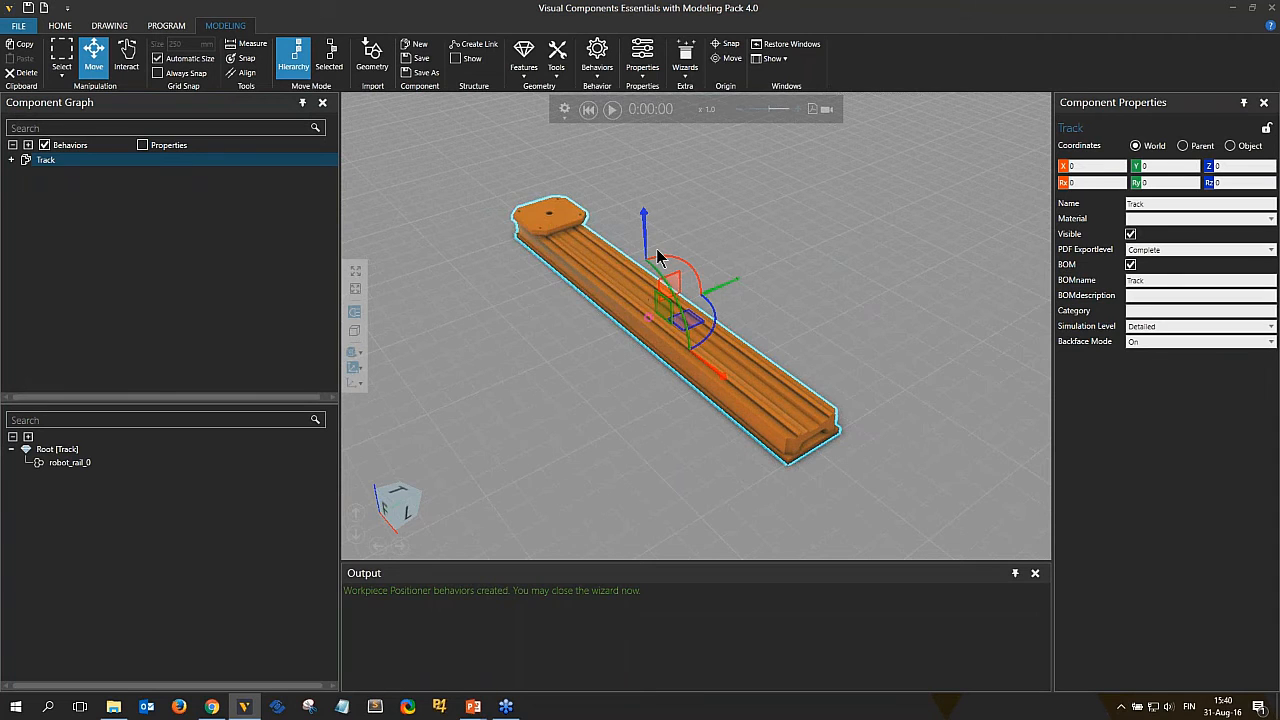
{"action": "right_click_drag", "start_coordinate": [611, 403], "coordinate": [705, 426]}
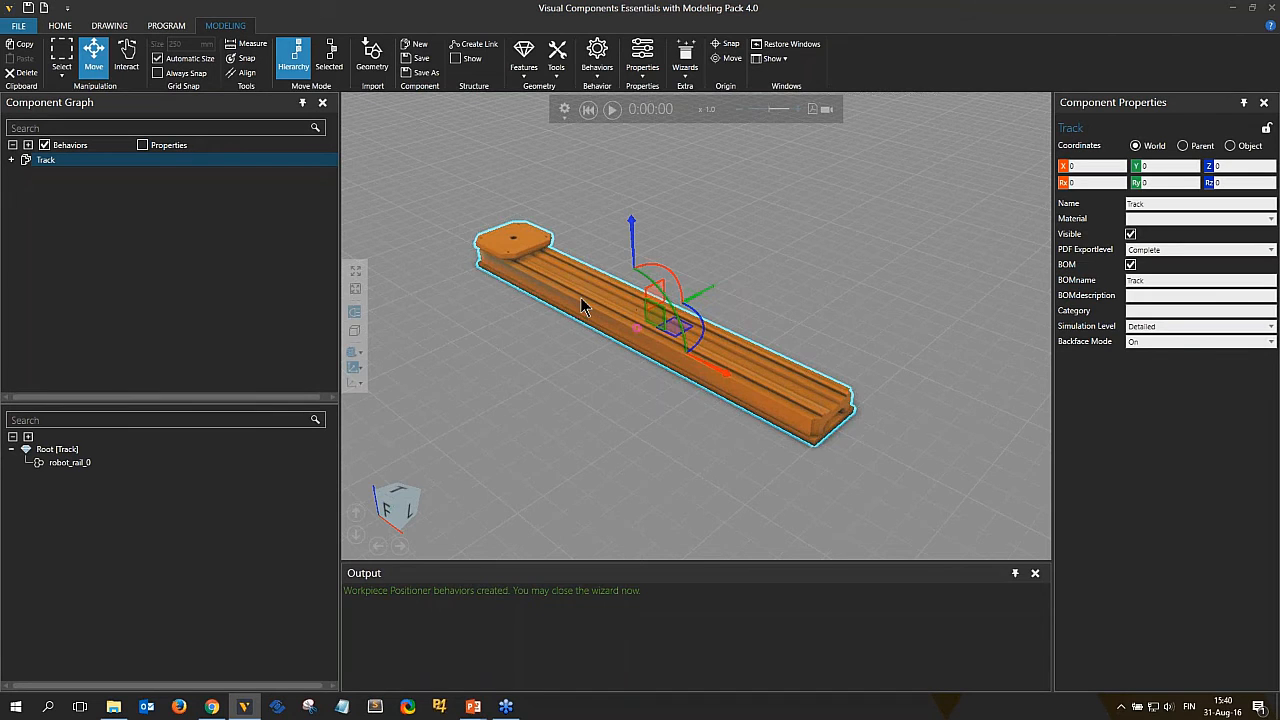
{"action": "scroll", "coordinate": [589, 298], "scroll_direction": "up", "scroll_amount": 2}
{"action": "scroll", "coordinate": [589, 300], "scroll_direction": "up", "scroll_amount": 2}
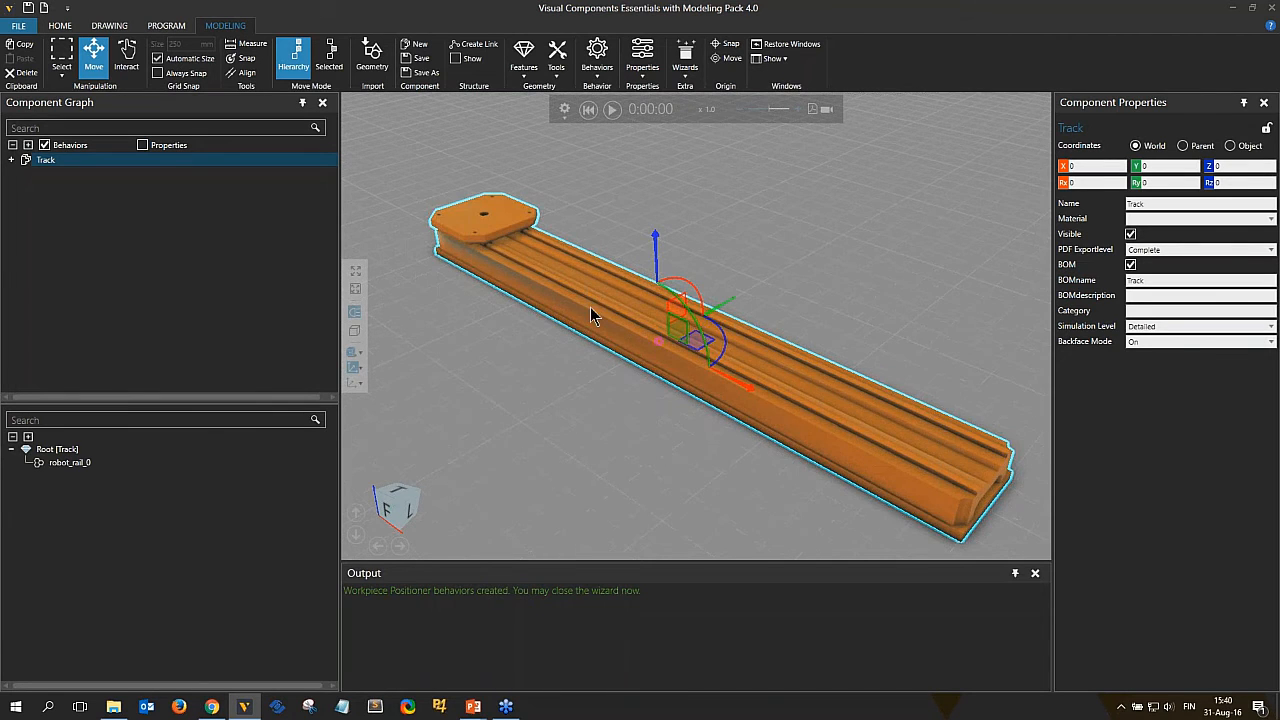
{"action": "right_click_drag", "start_coordinate": [597, 322], "coordinate": [540, 318]}
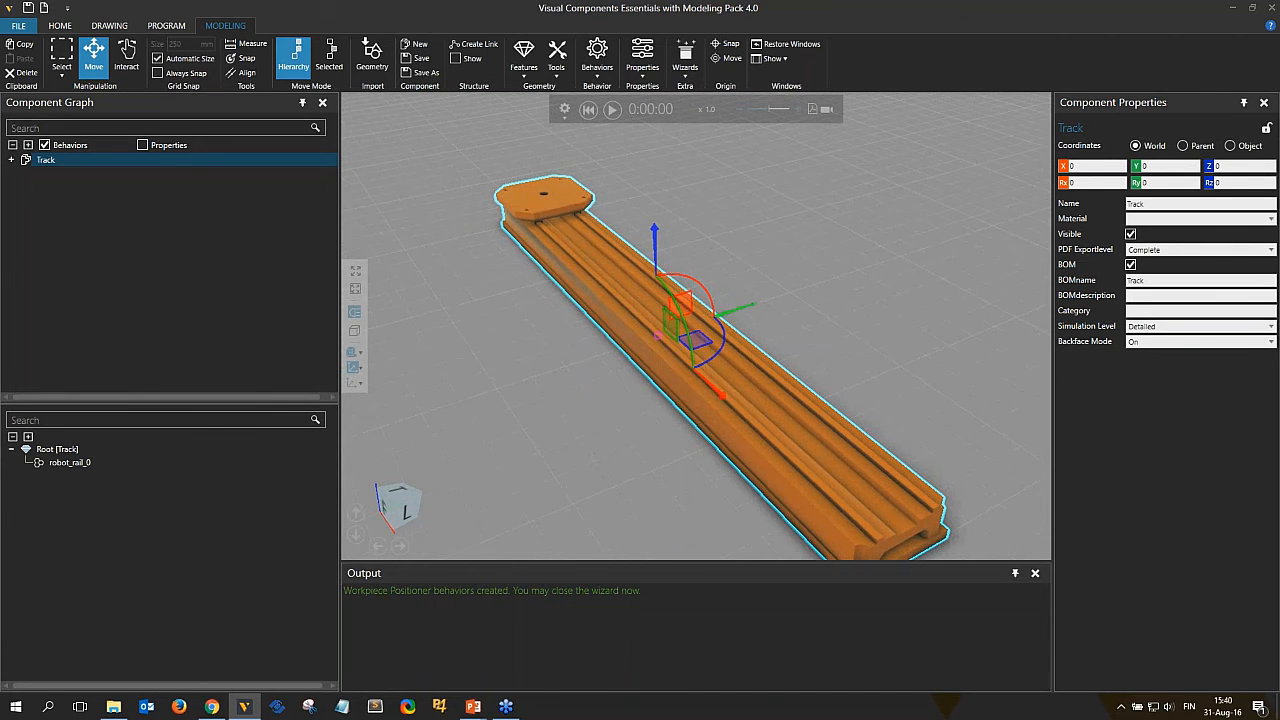
{"action": "left_click", "coordinate": [556, 58]}
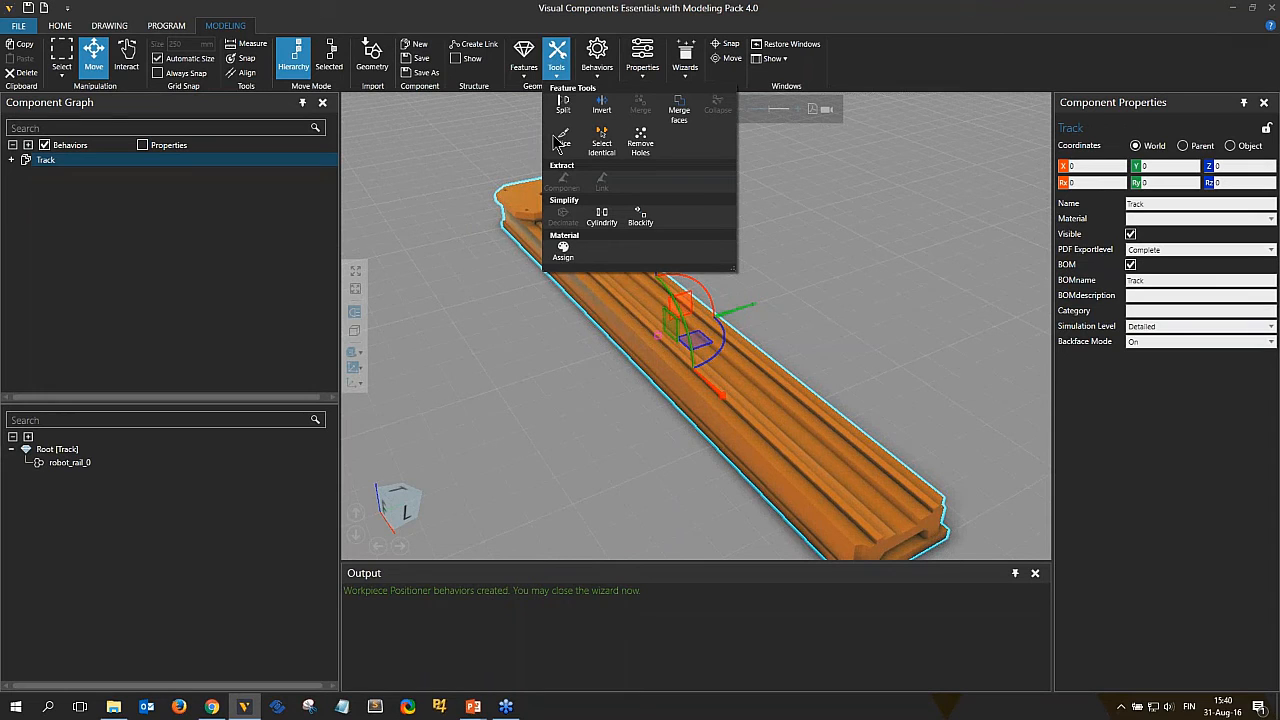
{"action": "left_click", "coordinate": [563, 252]}
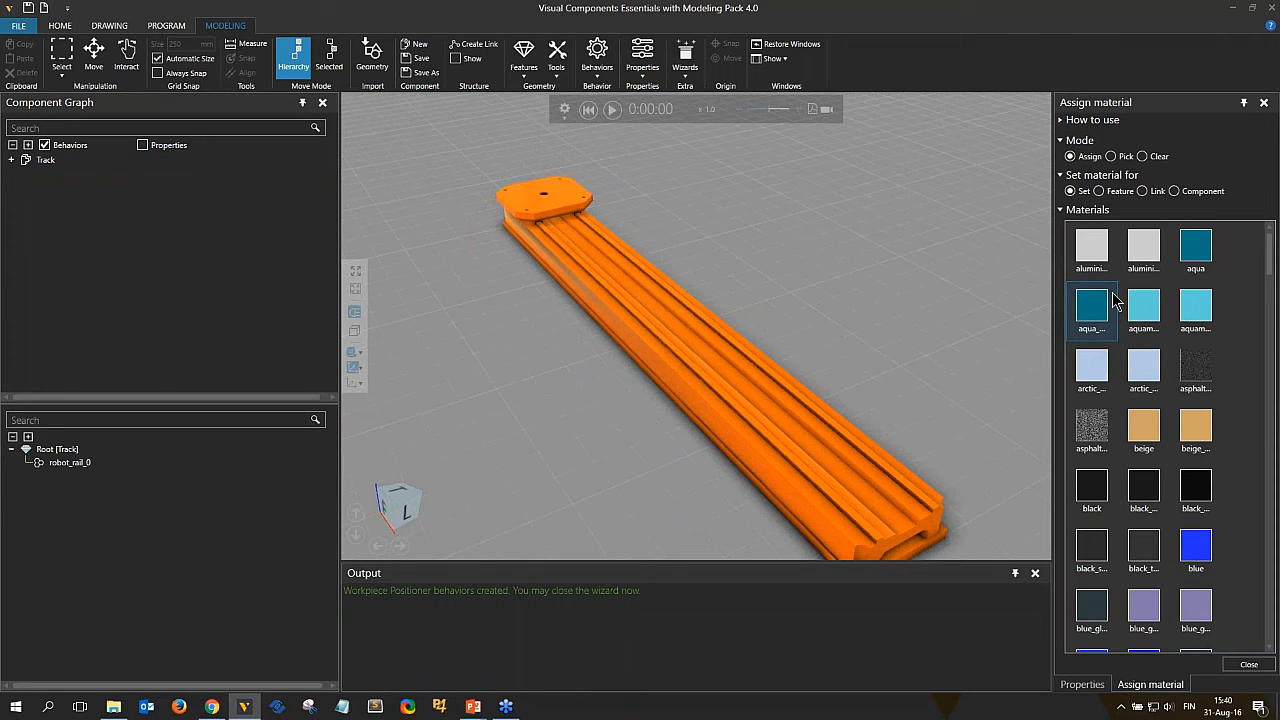
{"action": "left_click", "coordinate": [1082, 487]}
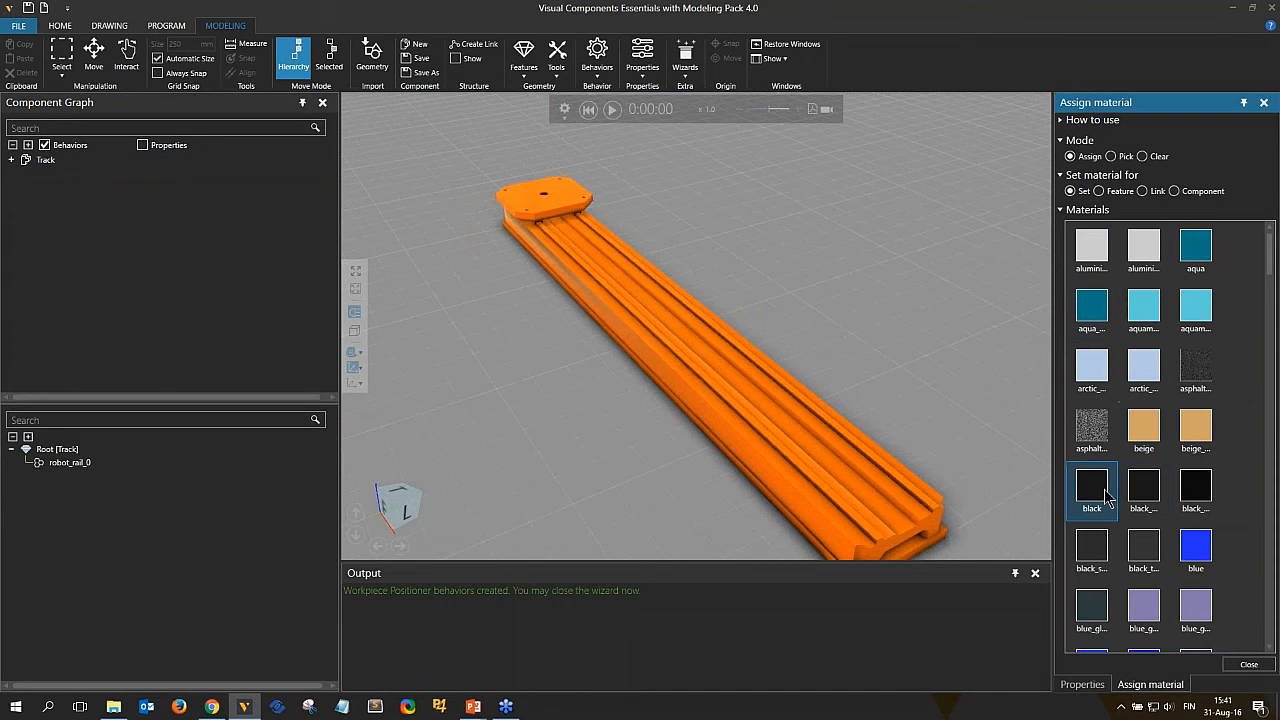
{"action": "right_click_drag", "start_coordinate": [860, 346], "coordinate": [881, 398]}
{"action": "left_click", "coordinate": [817, 391]}
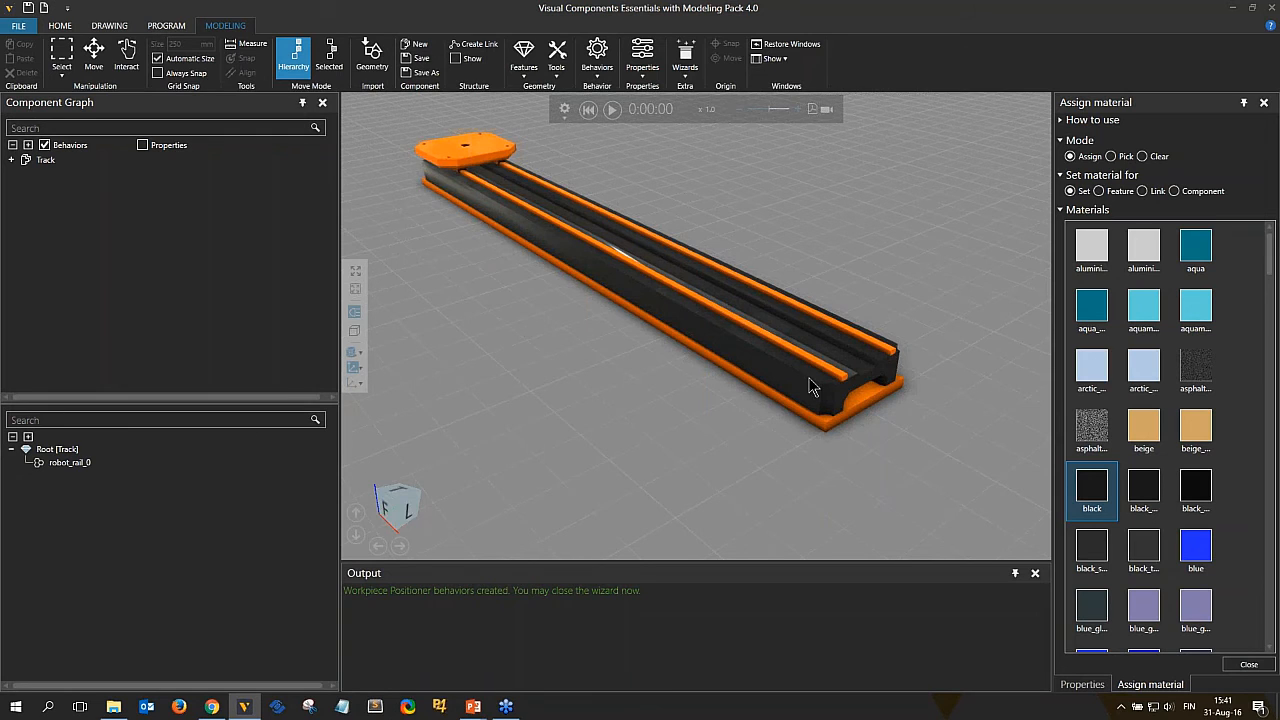
Assign the aluminium material to the track's base plate and to the carriage plate.
{"action": "left_click", "coordinate": [1098, 314]}
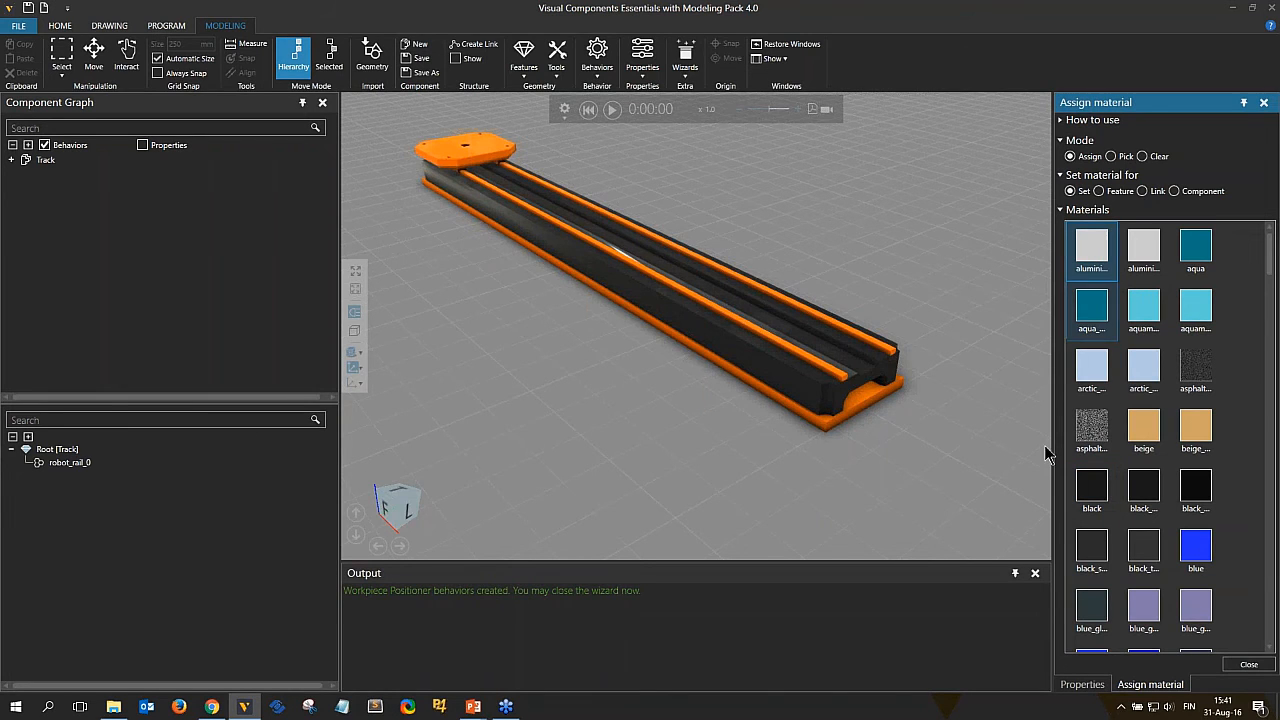
{"action": "left_click", "coordinate": [825, 426]}
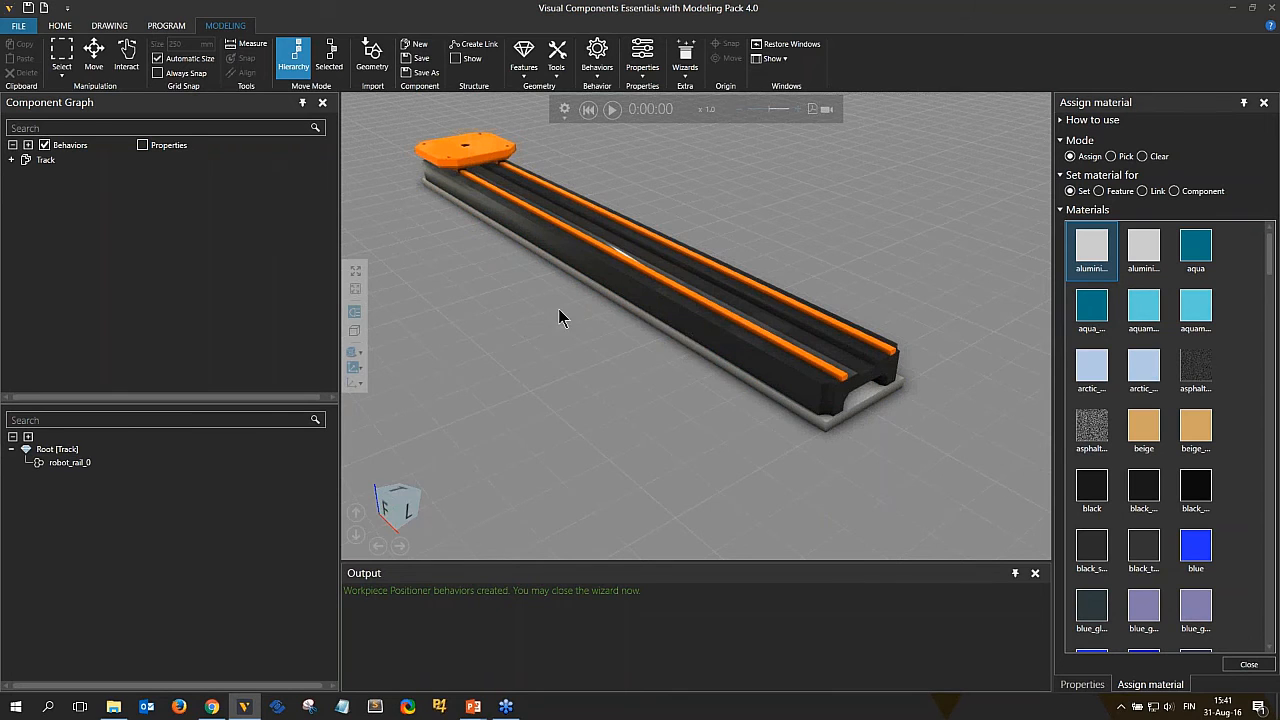
{"action": "left_click", "coordinate": [477, 150]}
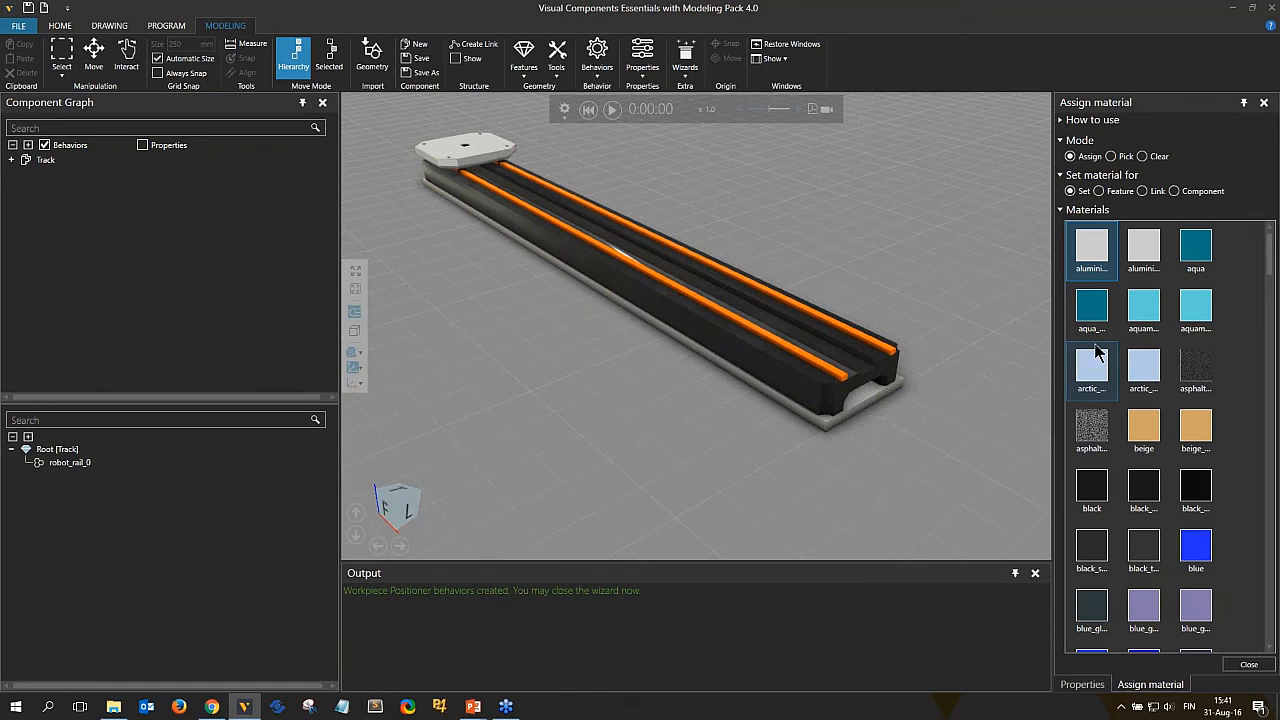
Assign the chrome material to both rail strips along the top of the track.
{"action": "scroll", "coordinate": [1098, 320], "scroll_direction": "down", "scroll_amount": 5}
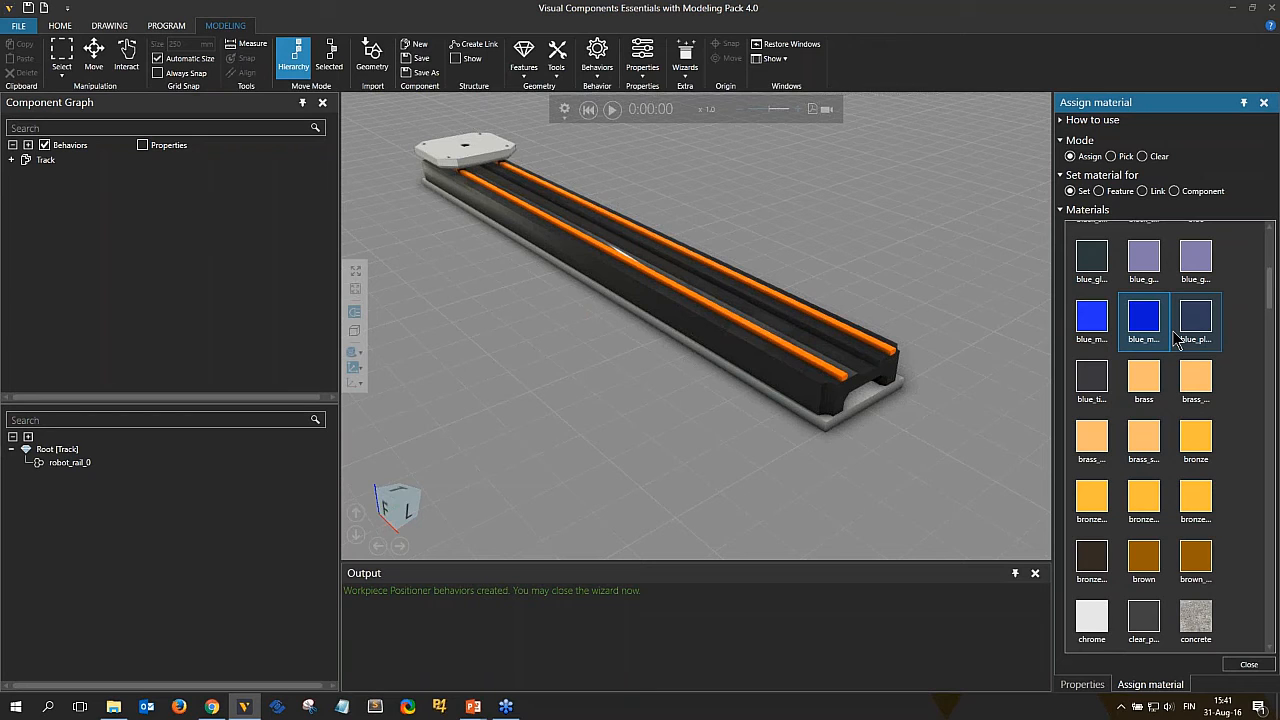
{"action": "left_click", "coordinate": [1096, 620]}
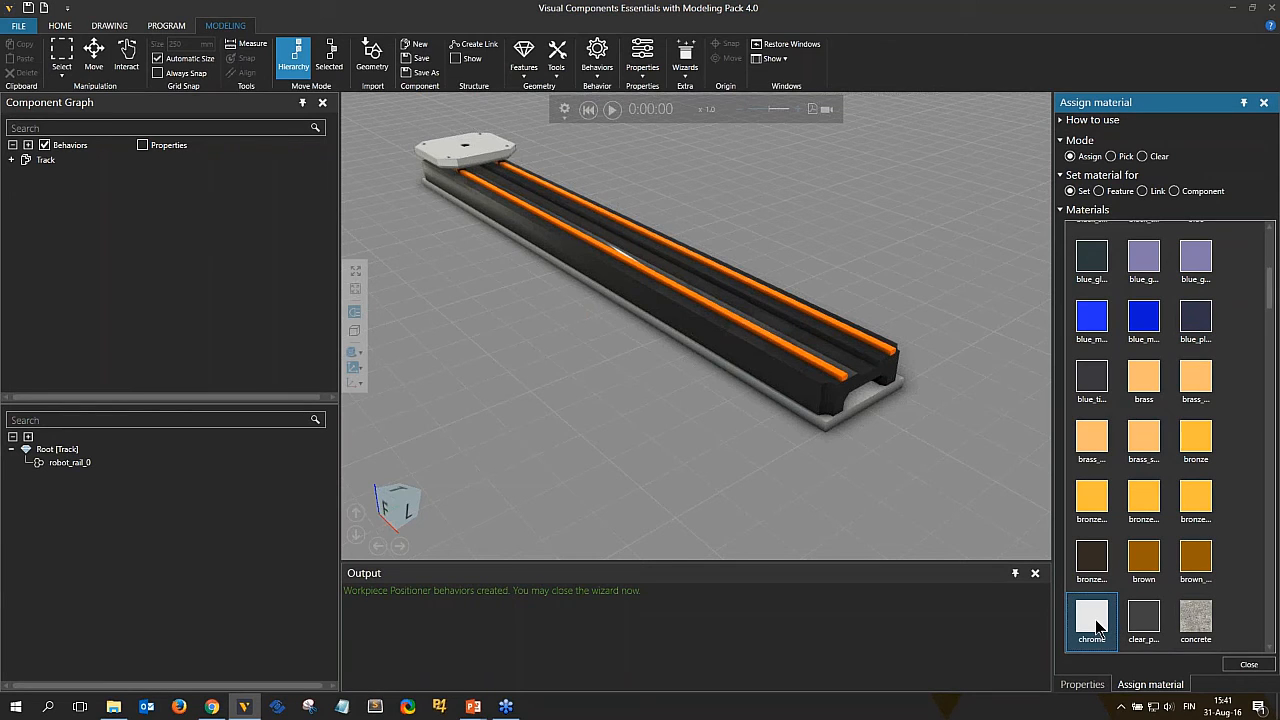
{"action": "left_click", "coordinate": [806, 363]}
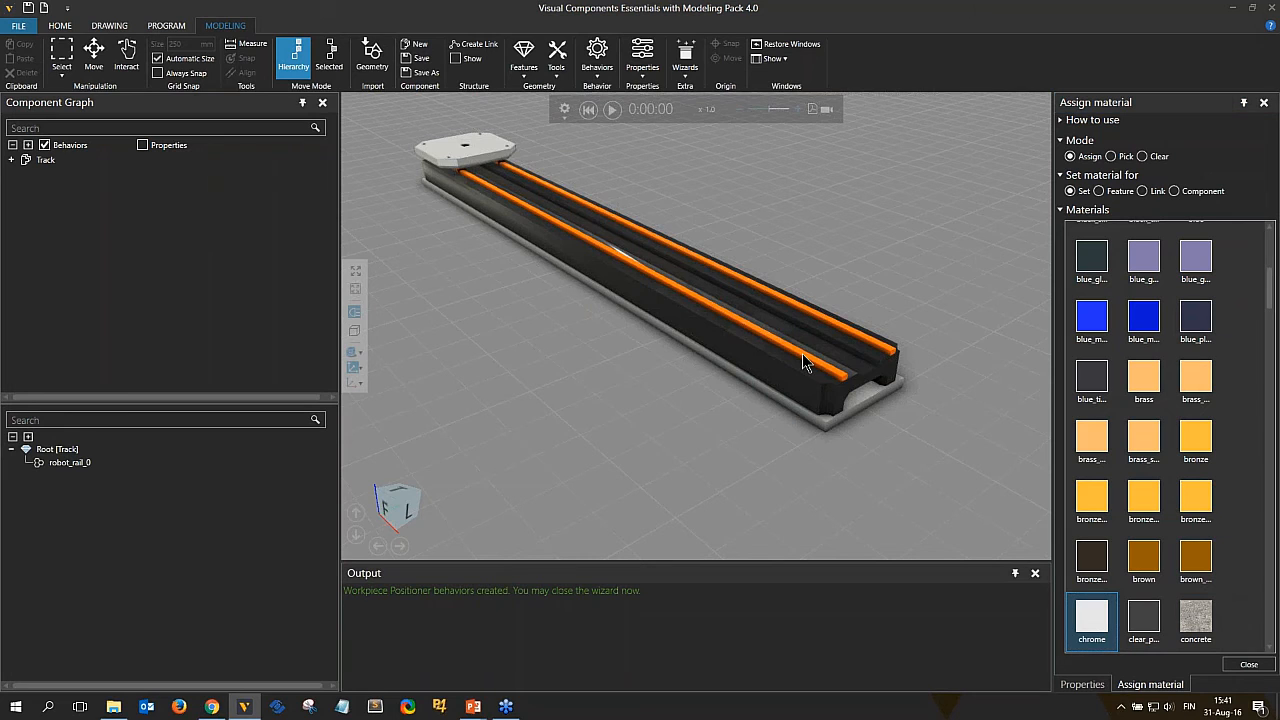
{"action": "left_click", "coordinate": [876, 345]}
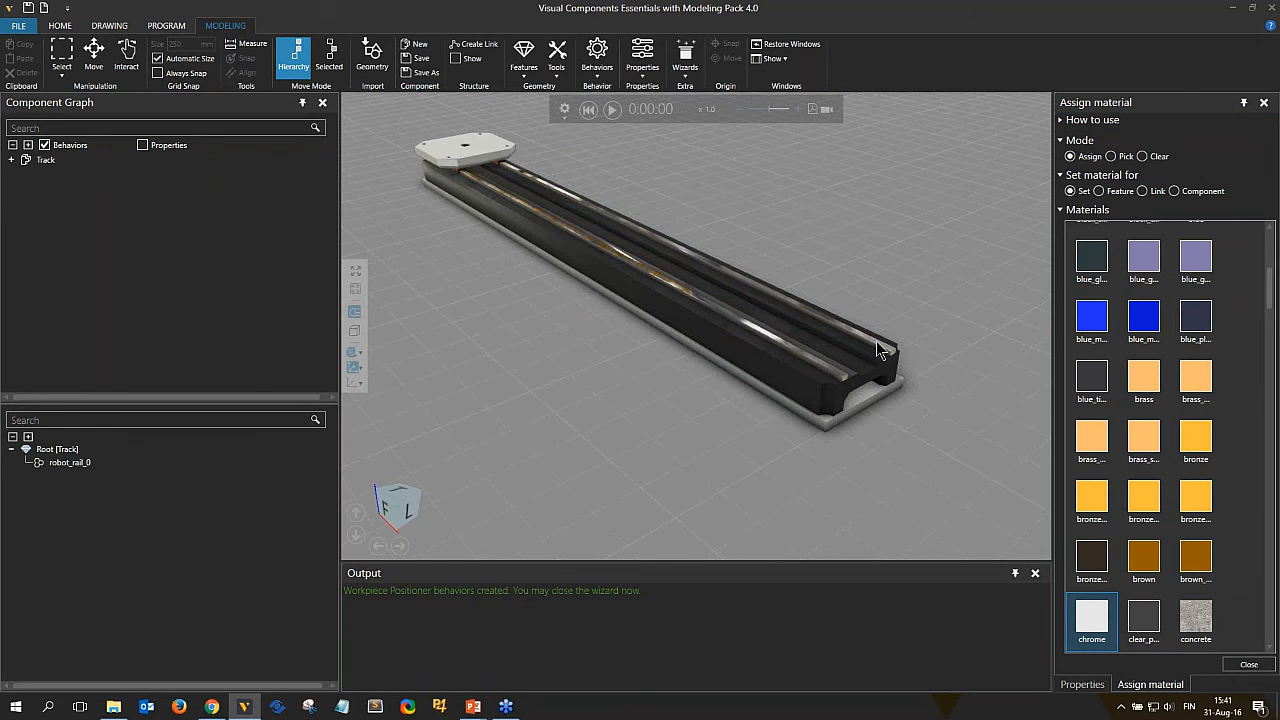
Assign the red material to the bearing blocks under the carriage plate.
{"action": "left_click", "coordinate": [1150, 450]}
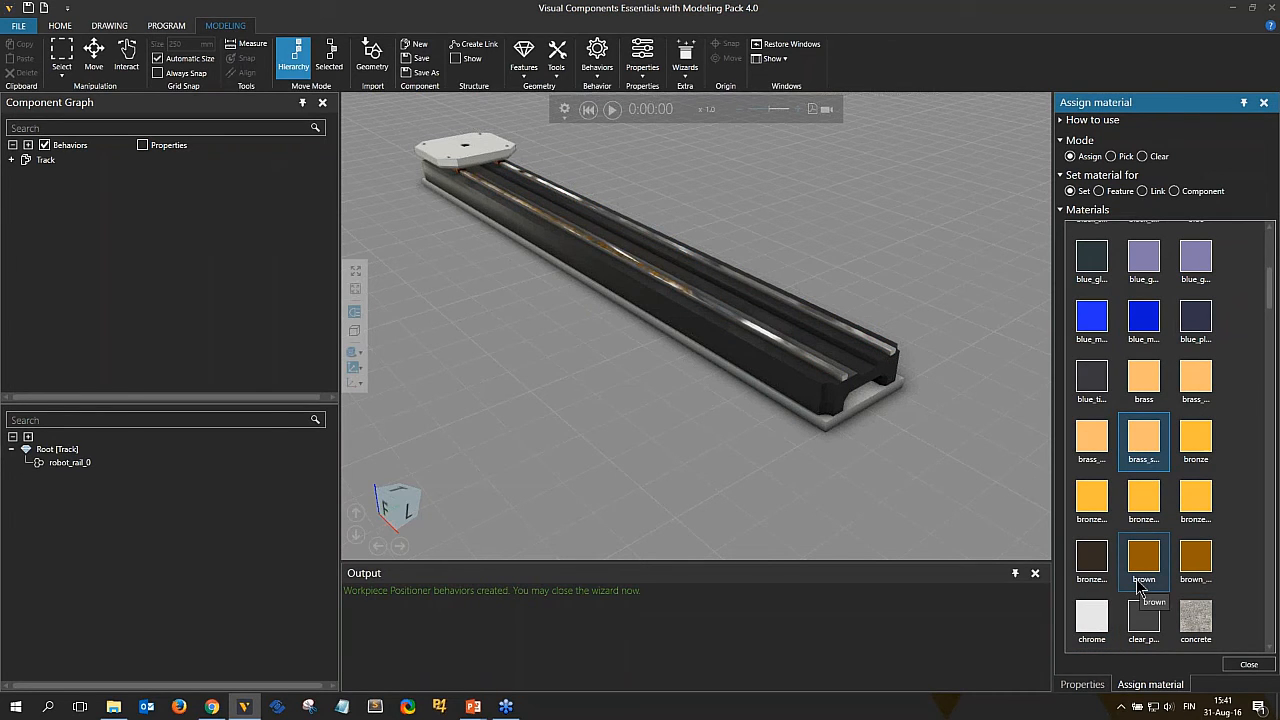
{"action": "scroll", "coordinate": [1143, 590], "scroll_direction": "down", "scroll_amount": 10}
{"action": "left_click", "coordinate": [1143, 615]}
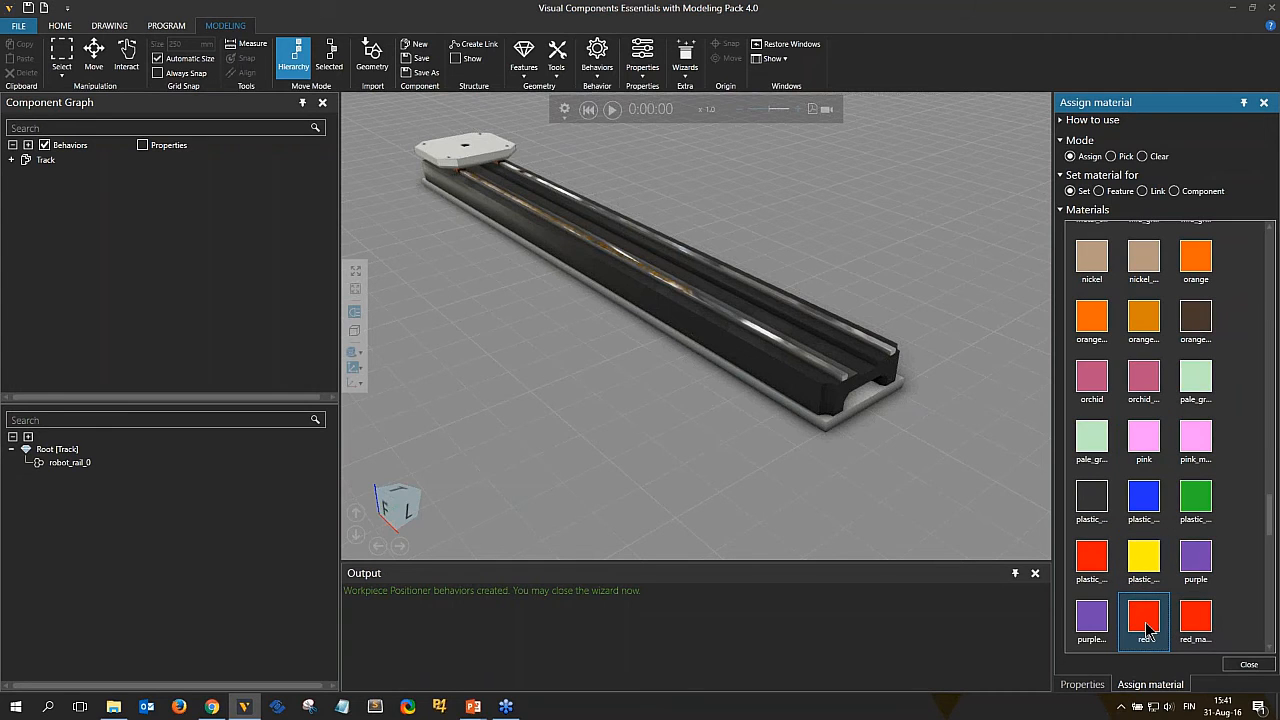
{"action": "scroll", "coordinate": [440, 162], "scroll_direction": "up", "scroll_amount": 4}
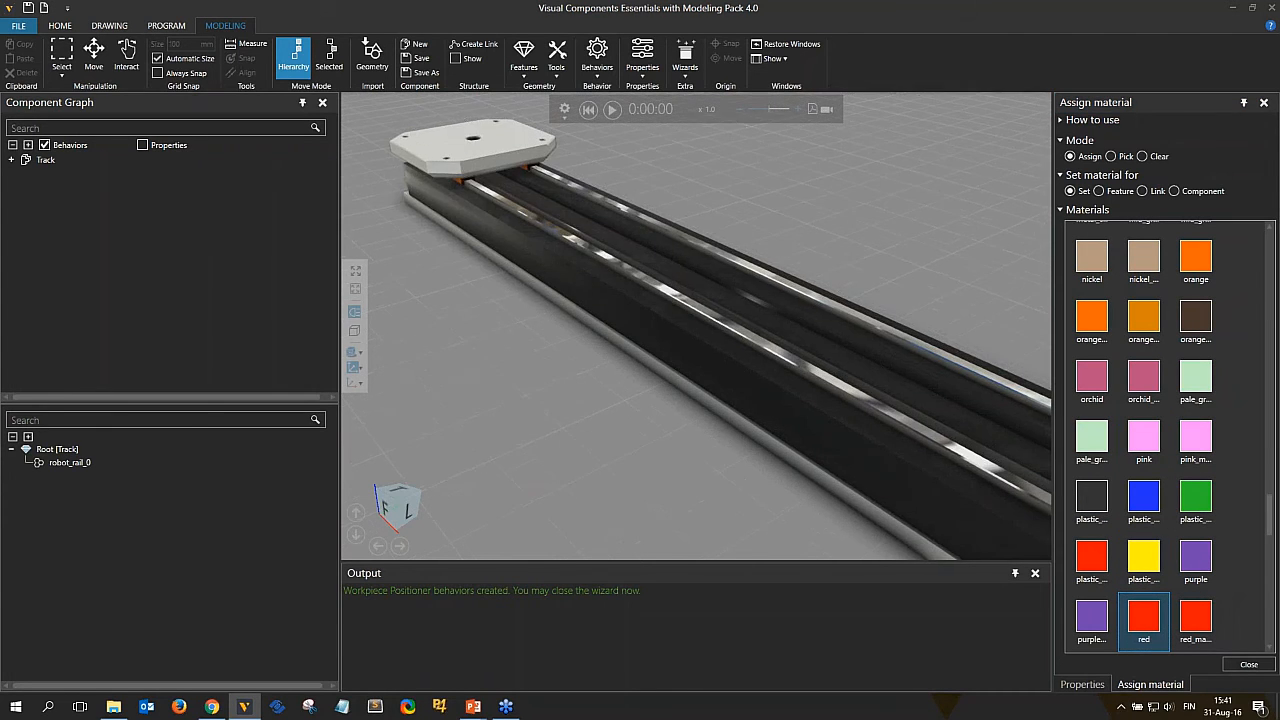
{"action": "right_click_drag", "start_coordinate": [440, 162], "coordinate": [650, 215]}
{"action": "scroll", "coordinate": [585, 317], "scroll_direction": "up", "scroll_amount": 3}
{"action": "right_click_drag", "start_coordinate": [585, 316], "coordinate": [561, 281]}
{"action": "left_click", "coordinate": [544, 270]}
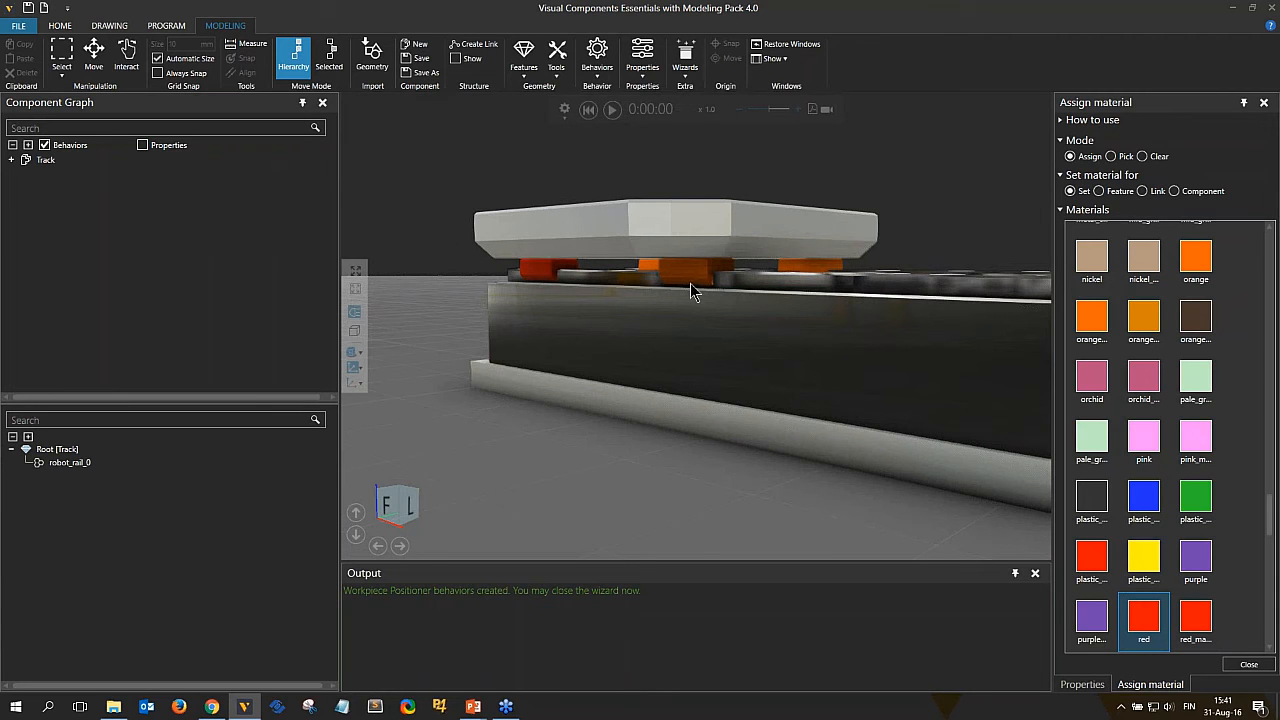
{"action": "left_click", "coordinate": [792, 265]}
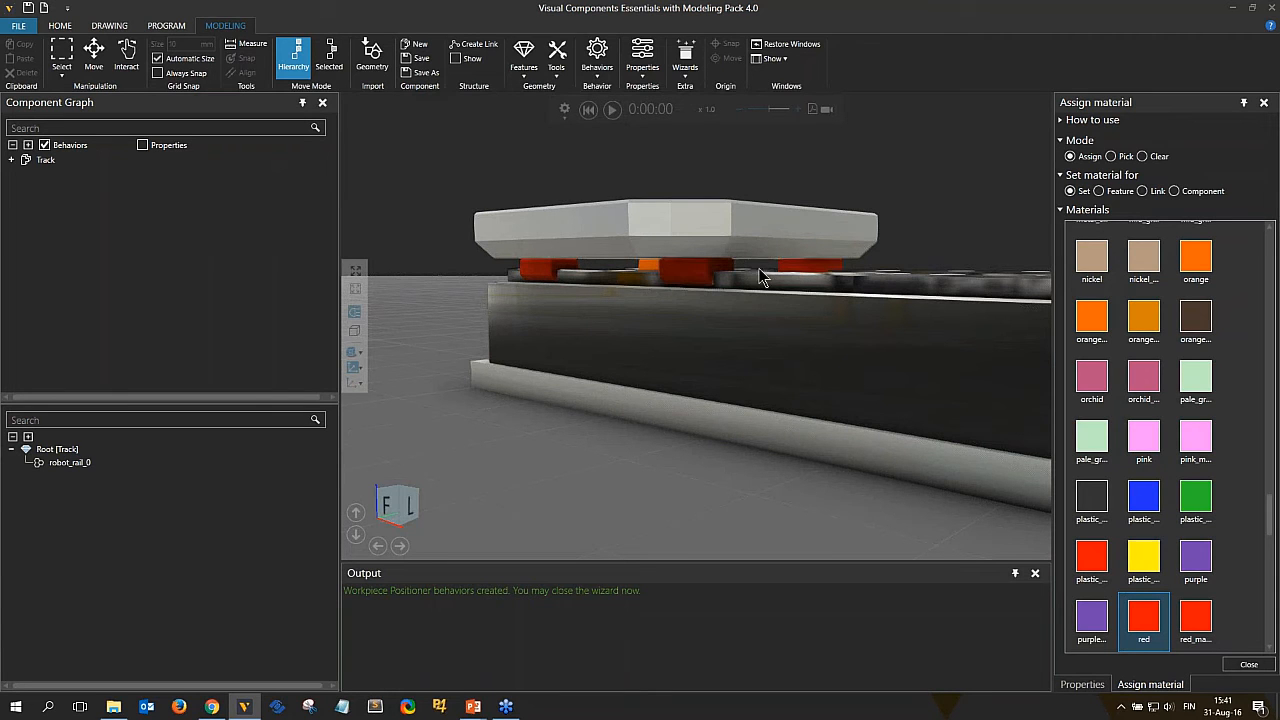
{"action": "left_click", "coordinate": [648, 268]}
Switch to Pick mode and pick the carriage plate's material as the current material.
{"action": "right_click_drag", "start_coordinate": [642, 328], "coordinate": [918, 493]}
{"action": "scroll", "coordinate": [642, 335], "scroll_direction": "down", "scroll_amount": 5}
{"action": "scroll", "coordinate": [642, 335], "scroll_direction": "down", "scroll_amount": 3}
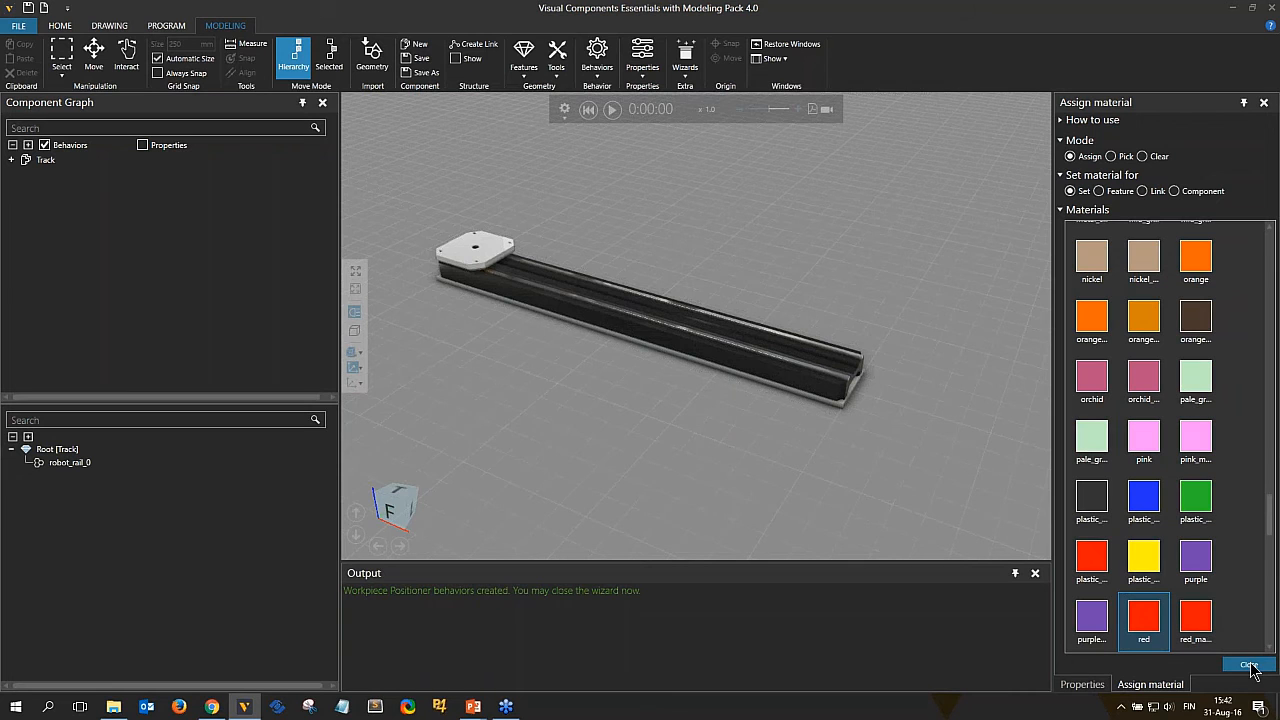
{"action": "left_click", "coordinate": [1114, 157]}
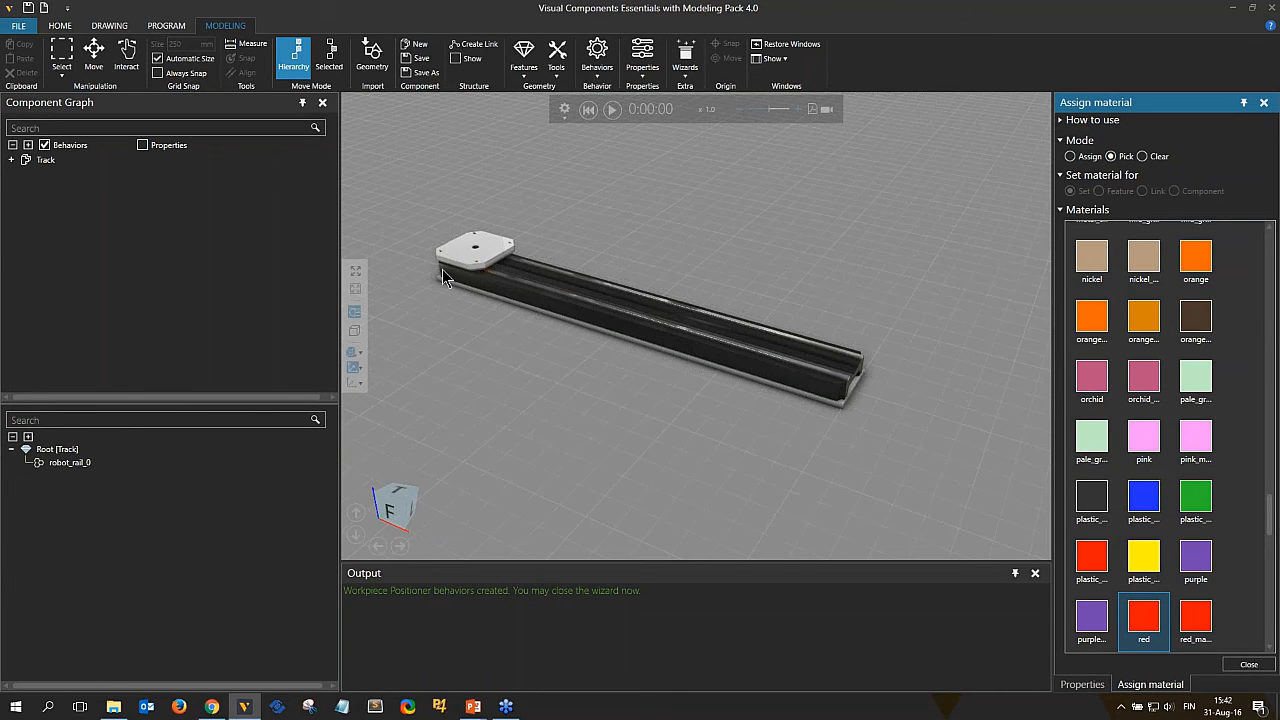
{"action": "left_click", "coordinate": [474, 262]}
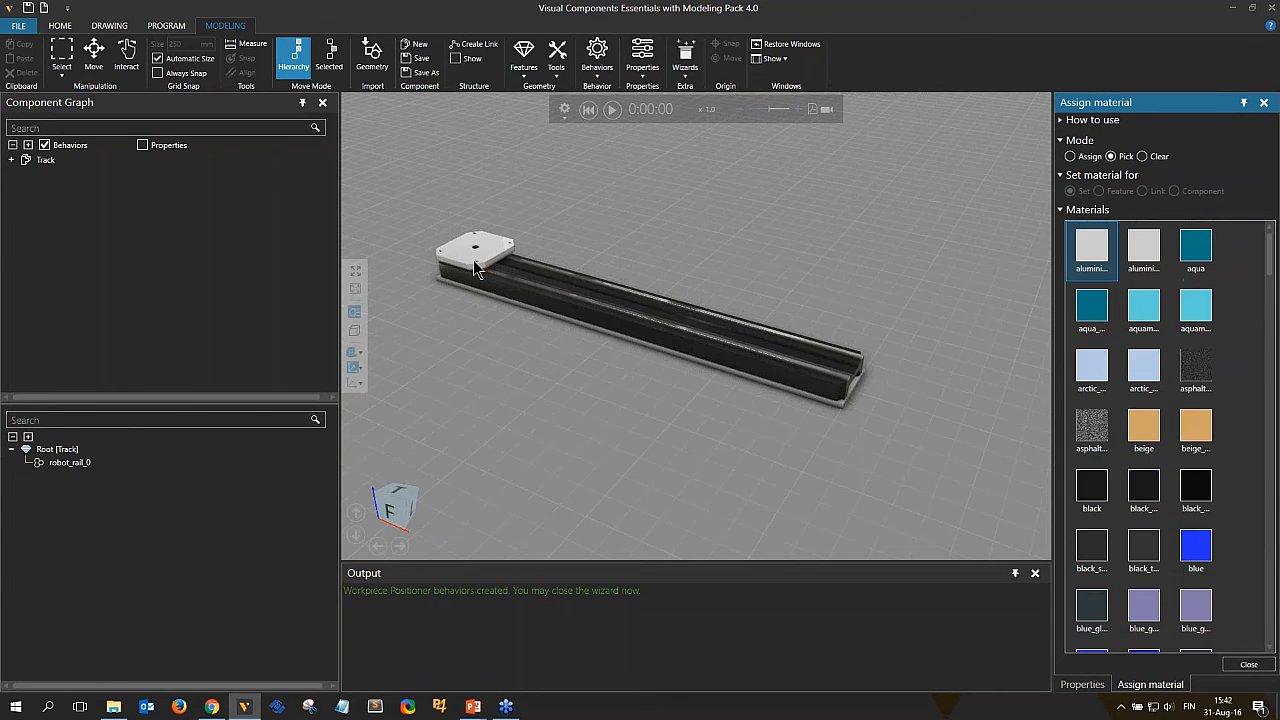
Switch to Clear mode and clear the material from the carriage plate.
{"action": "left_click", "coordinate": [1070, 156]}
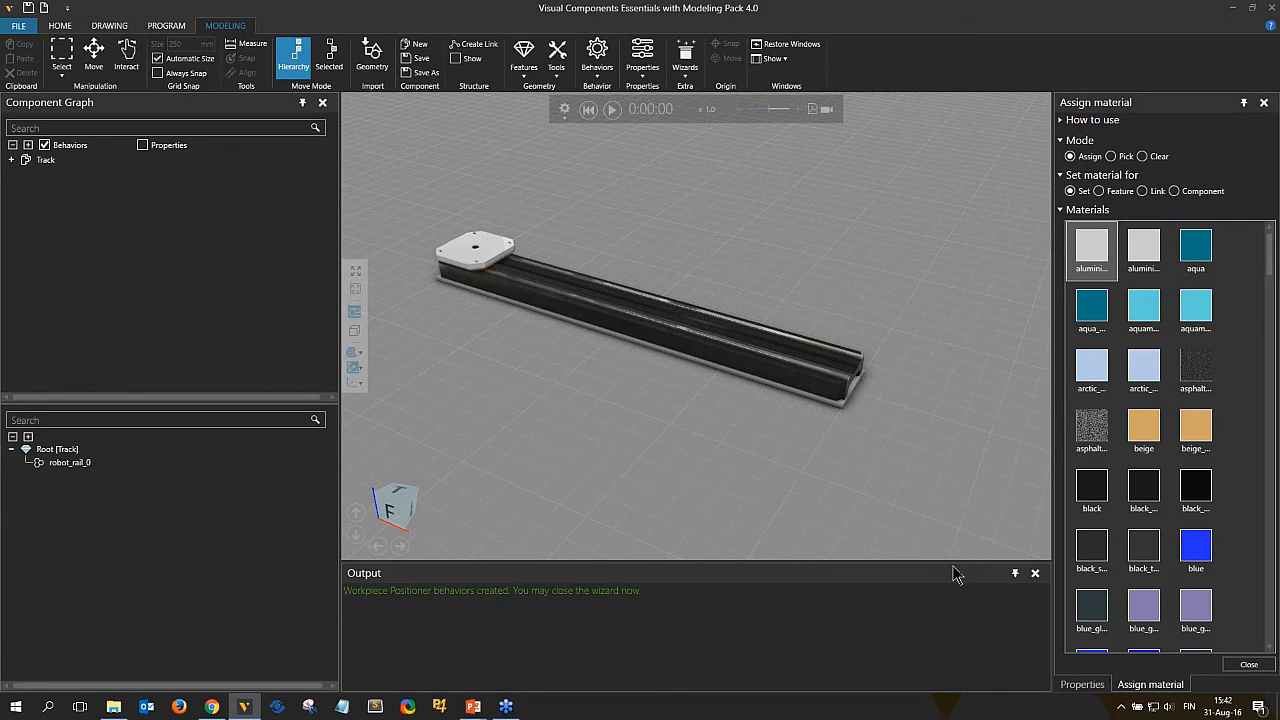
{"action": "left_click", "coordinate": [1142, 156]}
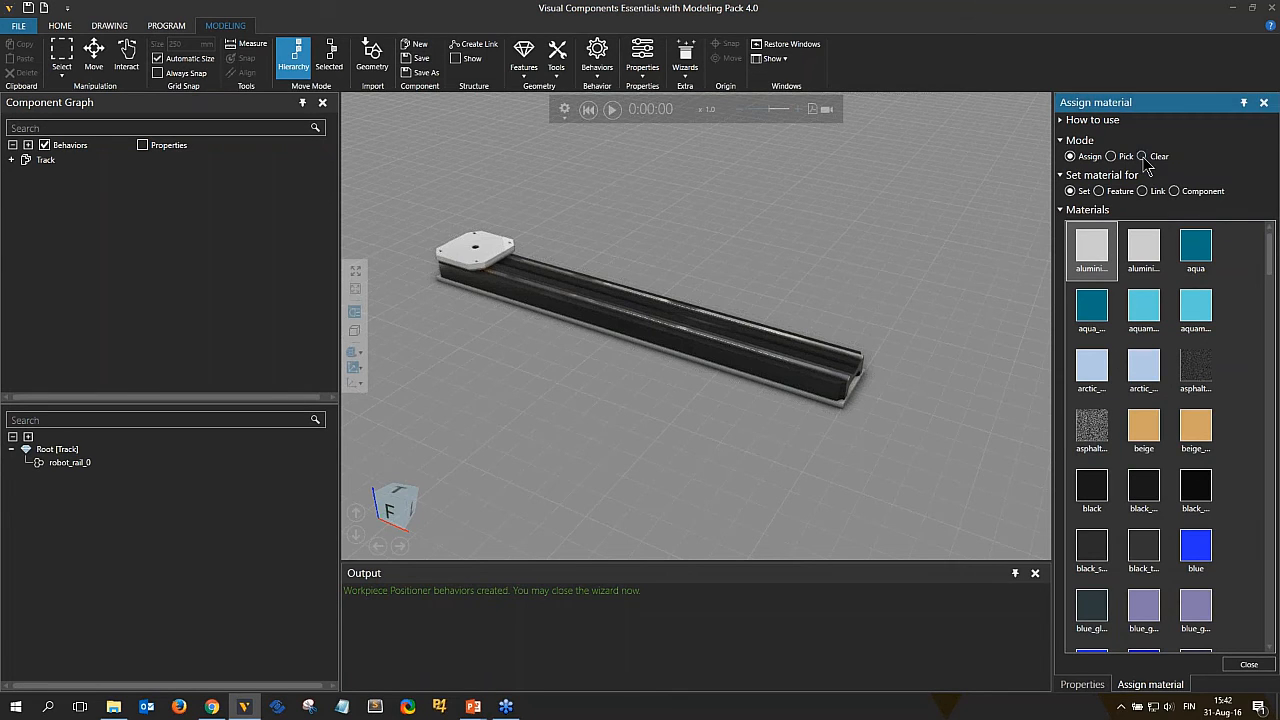
{"action": "left_click", "coordinate": [490, 250]}
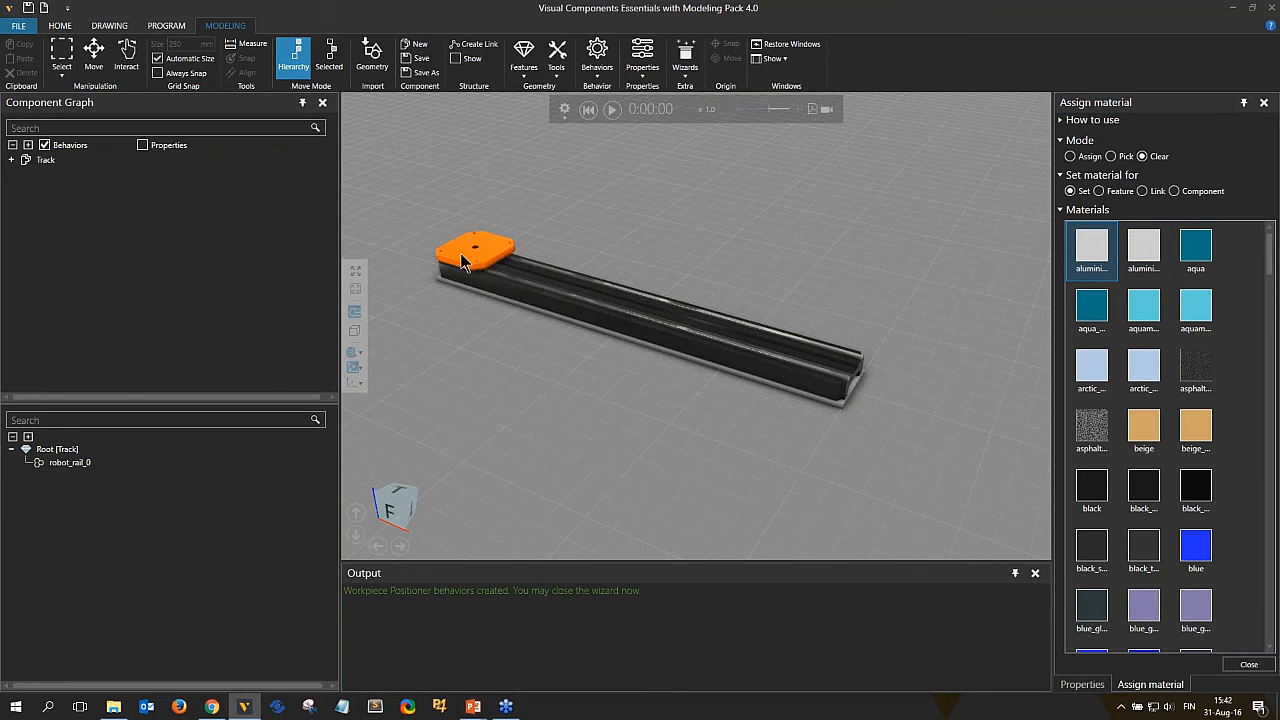
Switch back to Assign mode and reassign the aluminium material to the carriage plate.
{"action": "left_click", "coordinate": [1088, 158]}
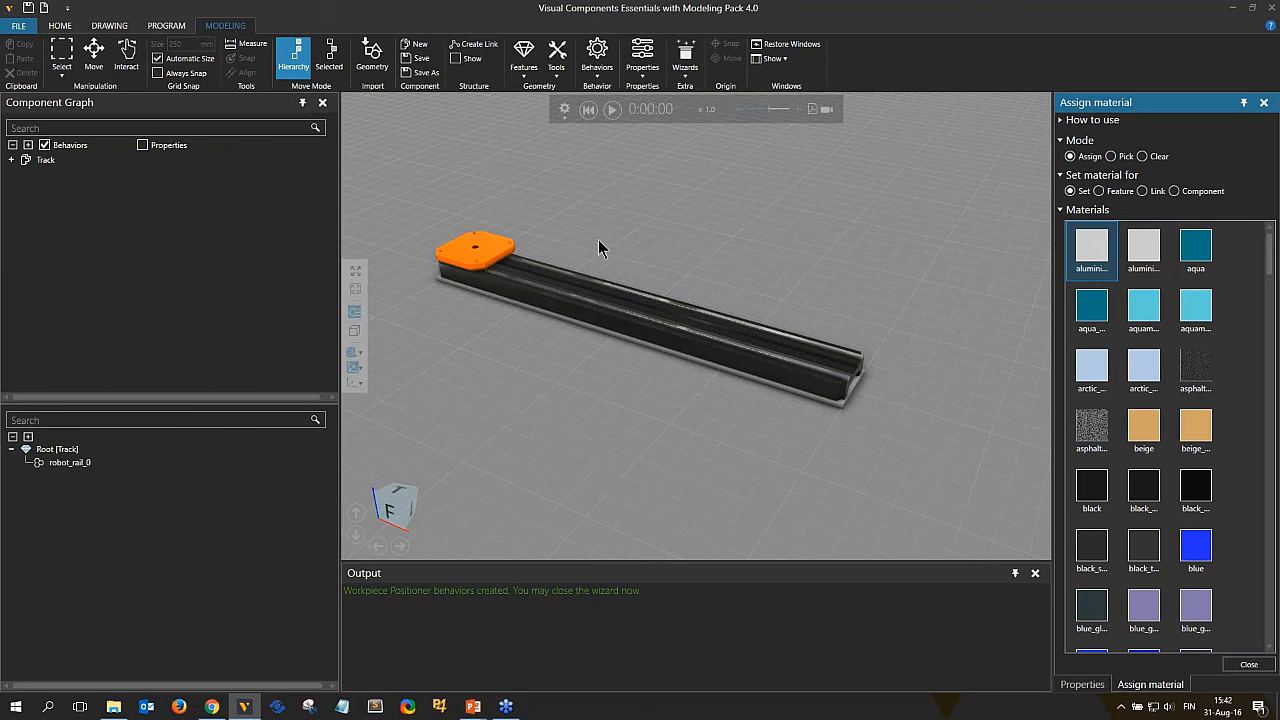
{"action": "left_click", "coordinate": [478, 260]}
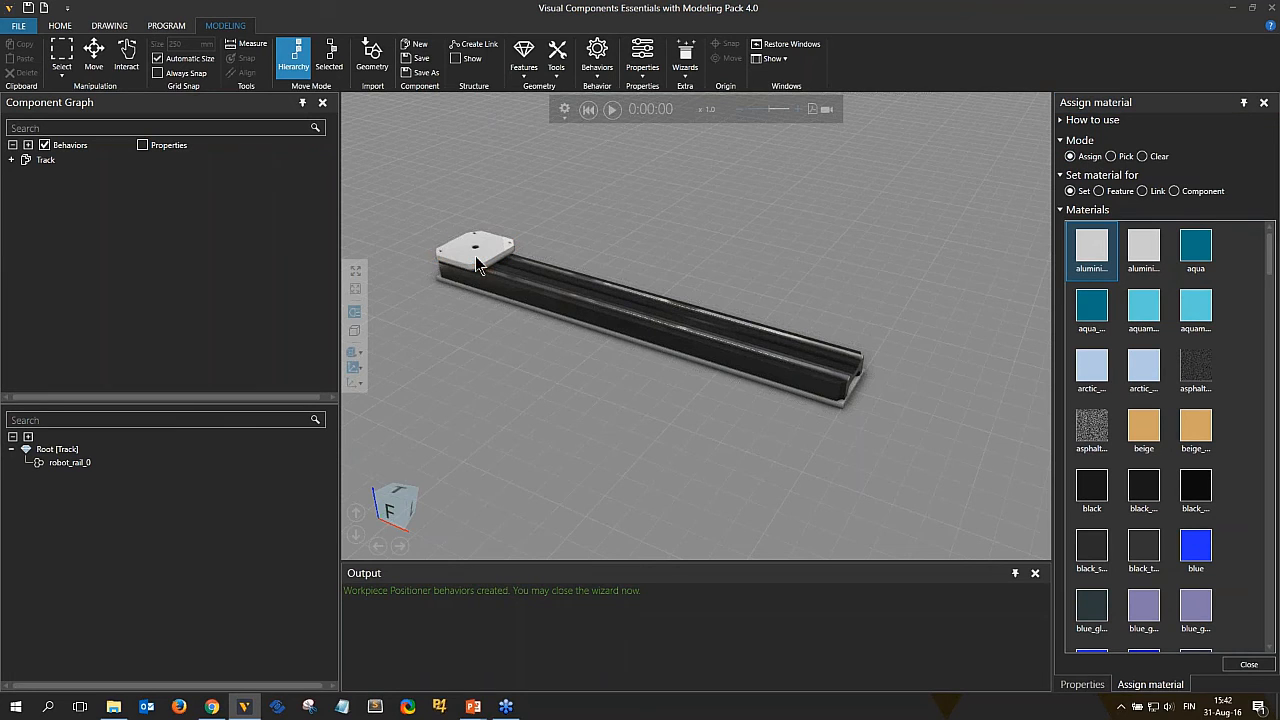
Close the material assignment and select the robot_rail_0 geometry feature.
{"action": "left_click", "coordinate": [1248, 665]}
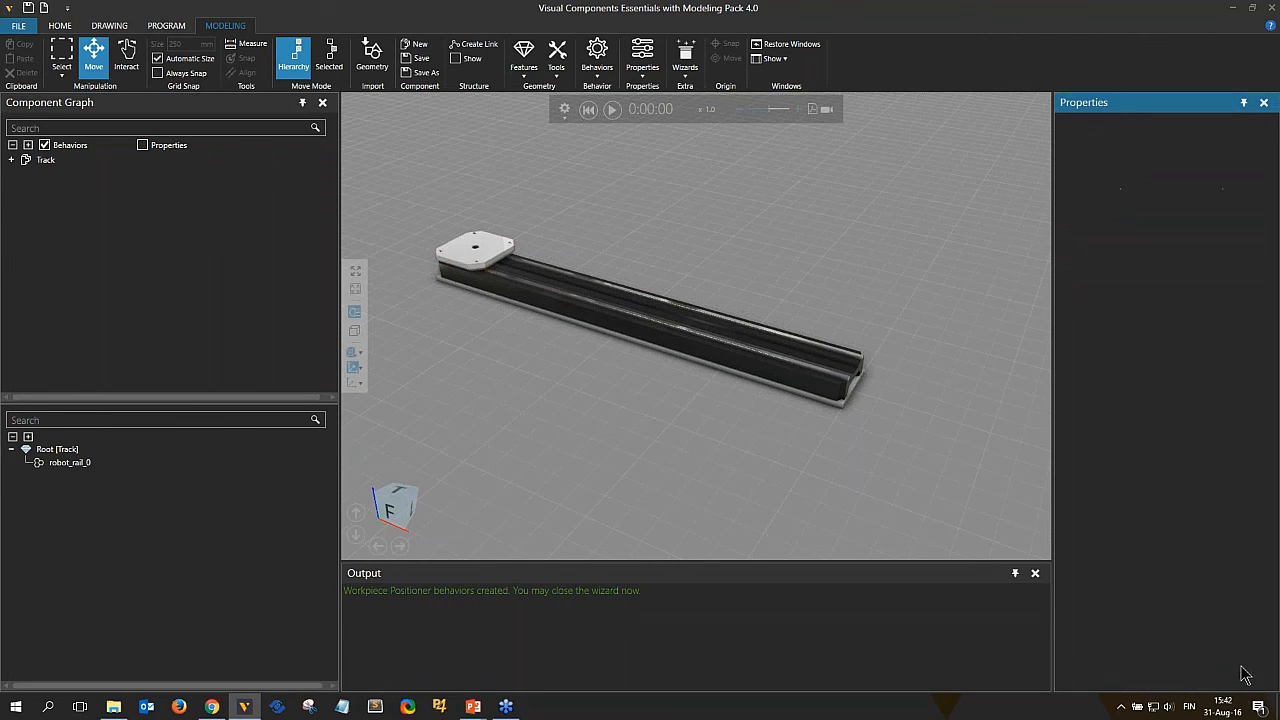
{"action": "middle_click_drag", "start_coordinate": [467, 270], "coordinate": [530, 295]}
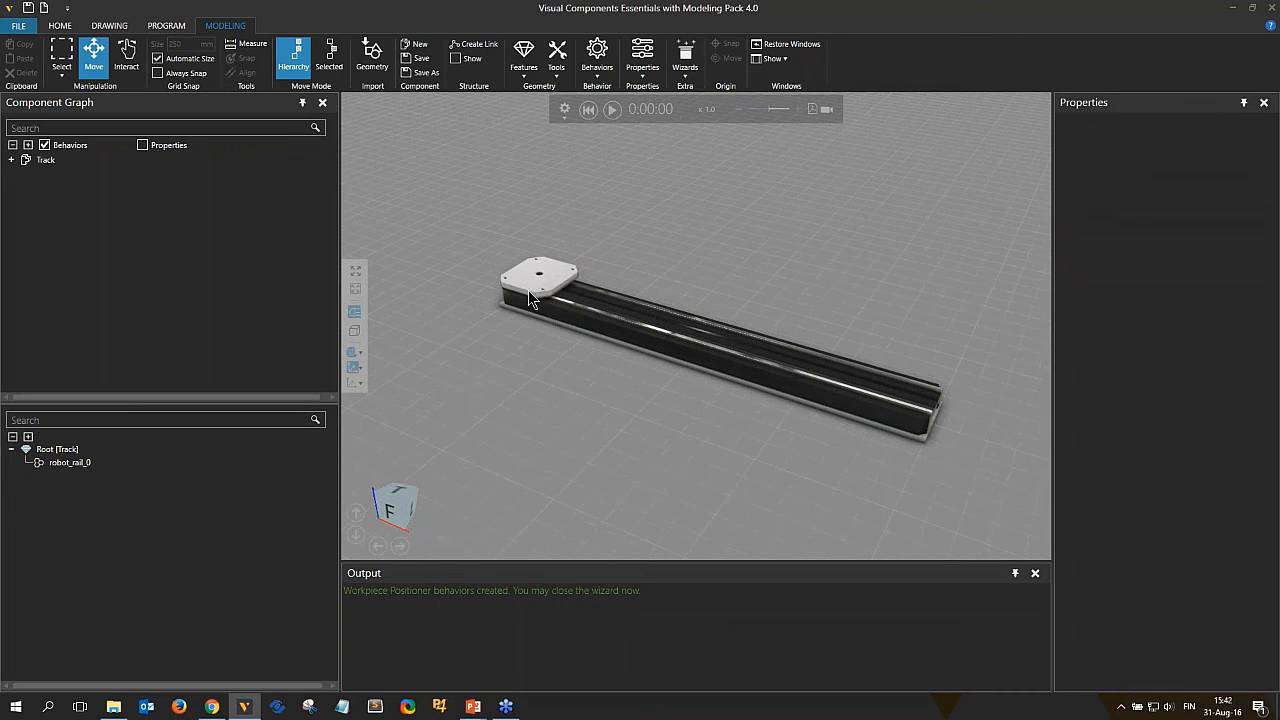
{"action": "left_click", "coordinate": [538, 297]}
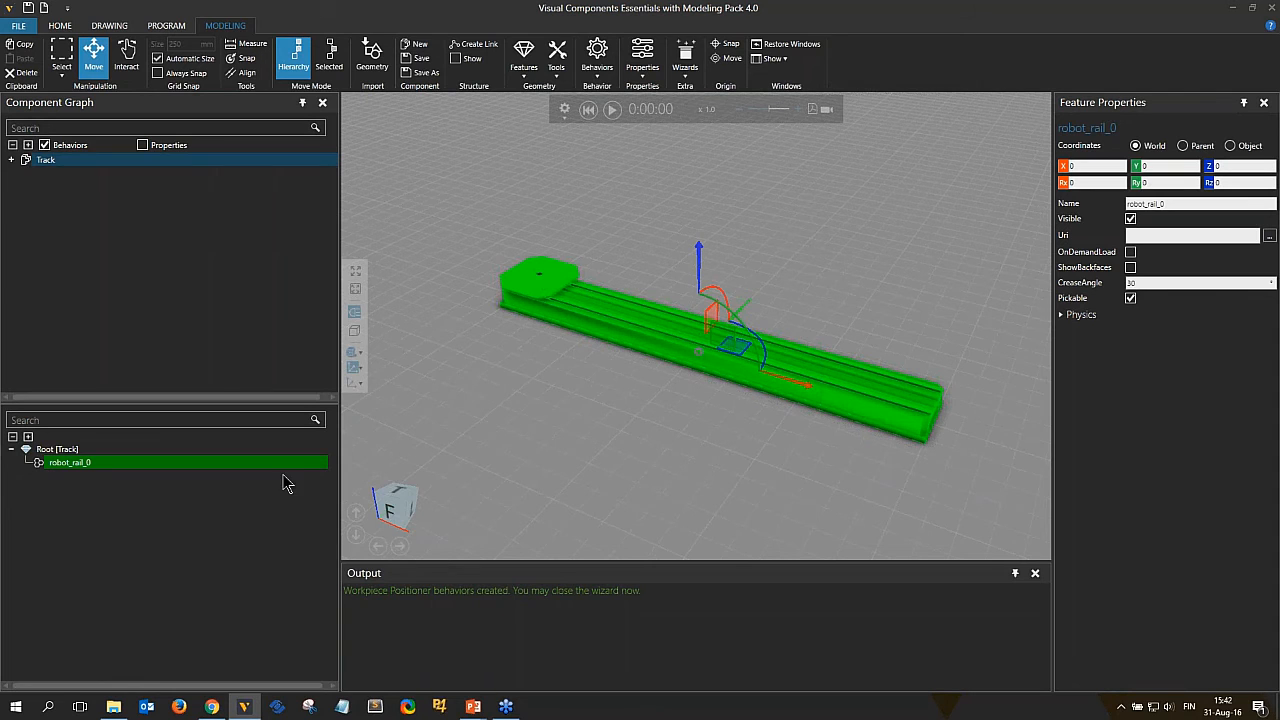
{"action": "scroll", "coordinate": [898, 382], "scroll_direction": "up", "scroll_amount": 2}
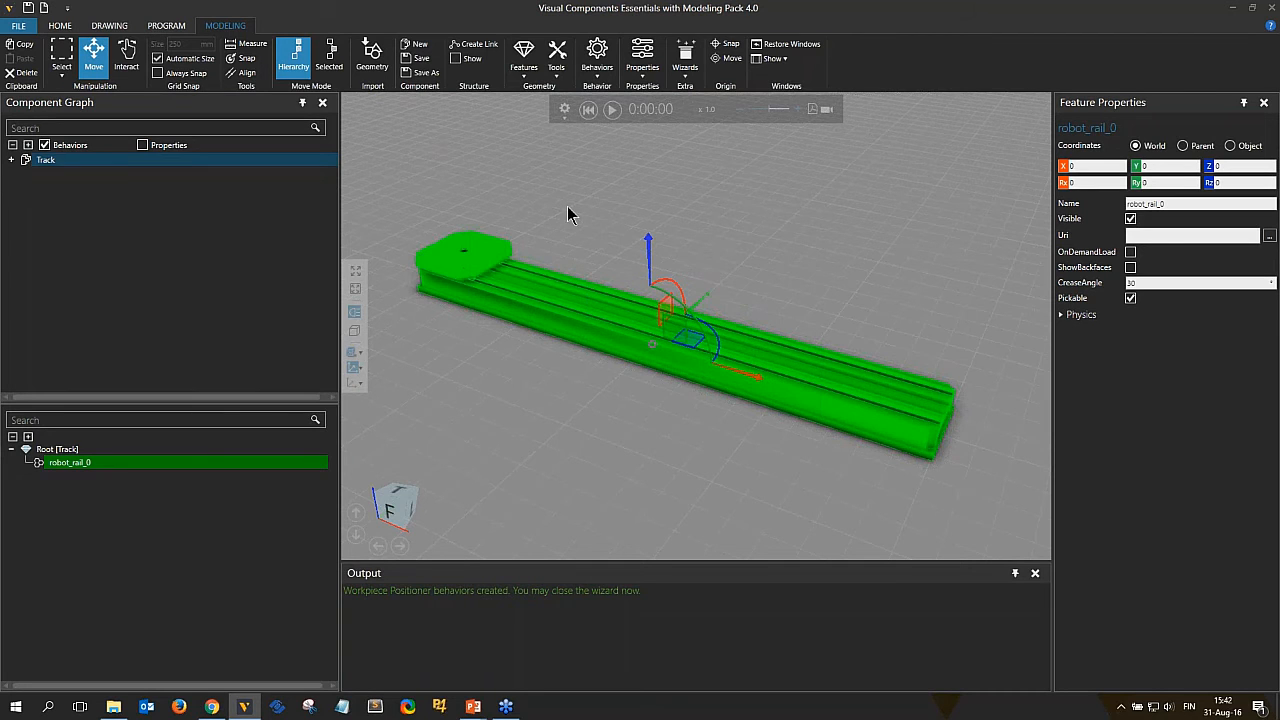
{"action": "right_click", "coordinate": [79, 472]}
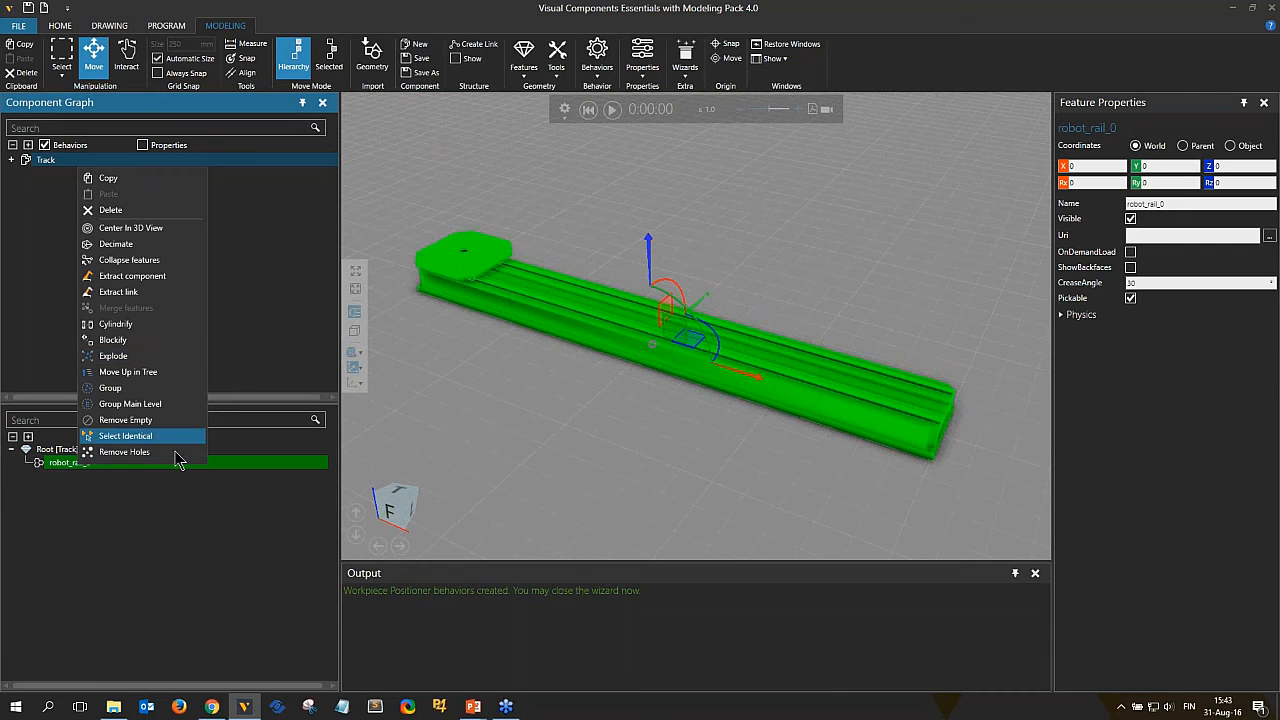
{"action": "left_click", "coordinate": [167, 468]}
{"action": "left_click", "coordinate": [112, 460]}
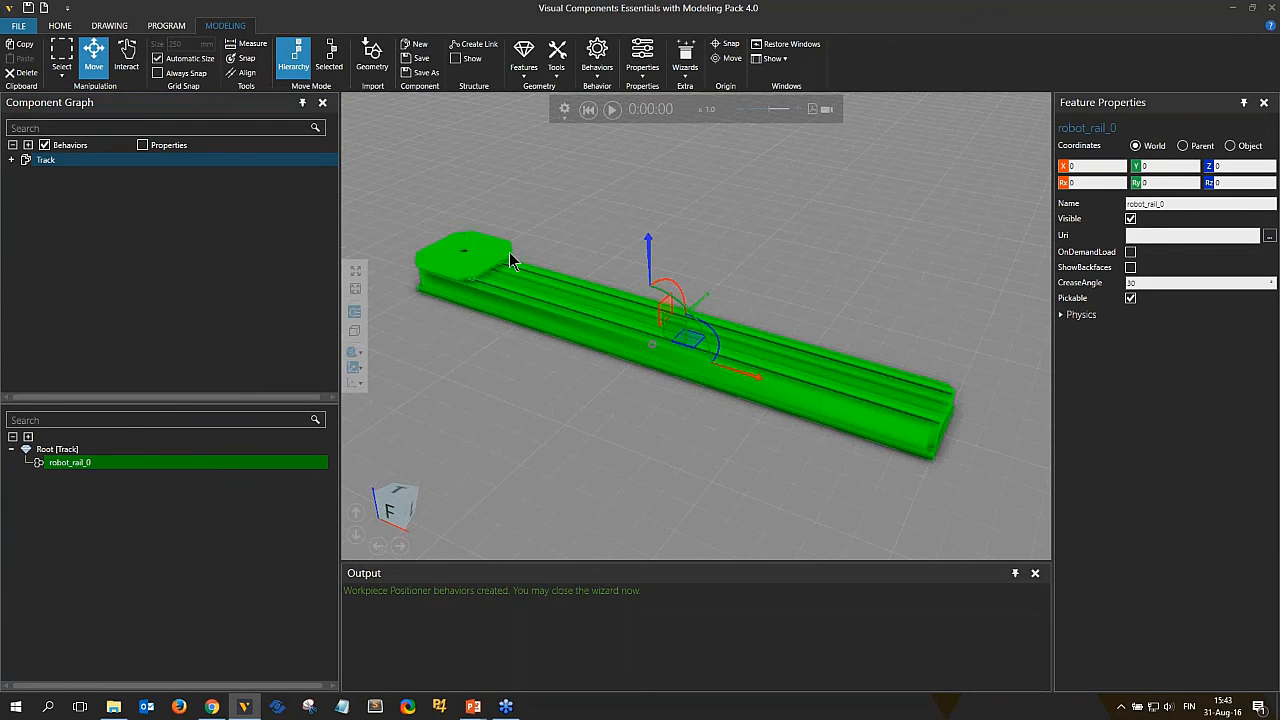
Start the Split feature tool and select the carriage plate at the Set split level.
{"action": "left_click", "coordinate": [555, 62]}
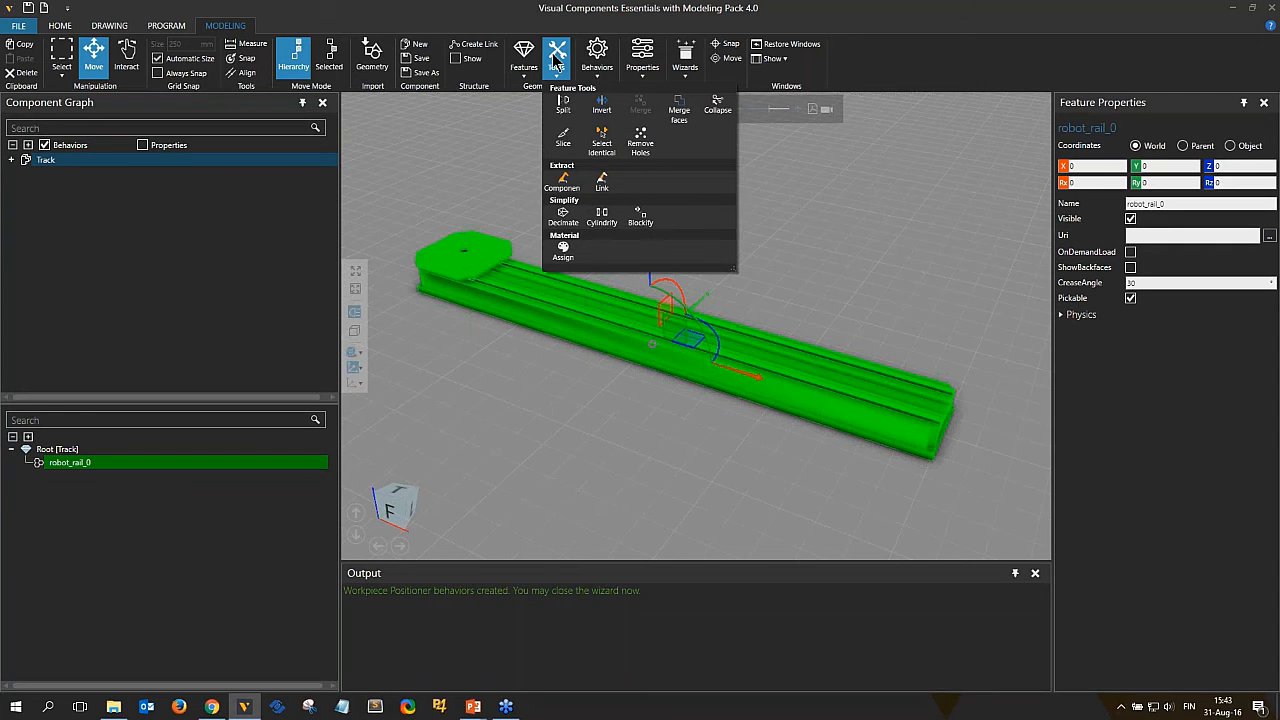
{"action": "left_click", "coordinate": [564, 106]}
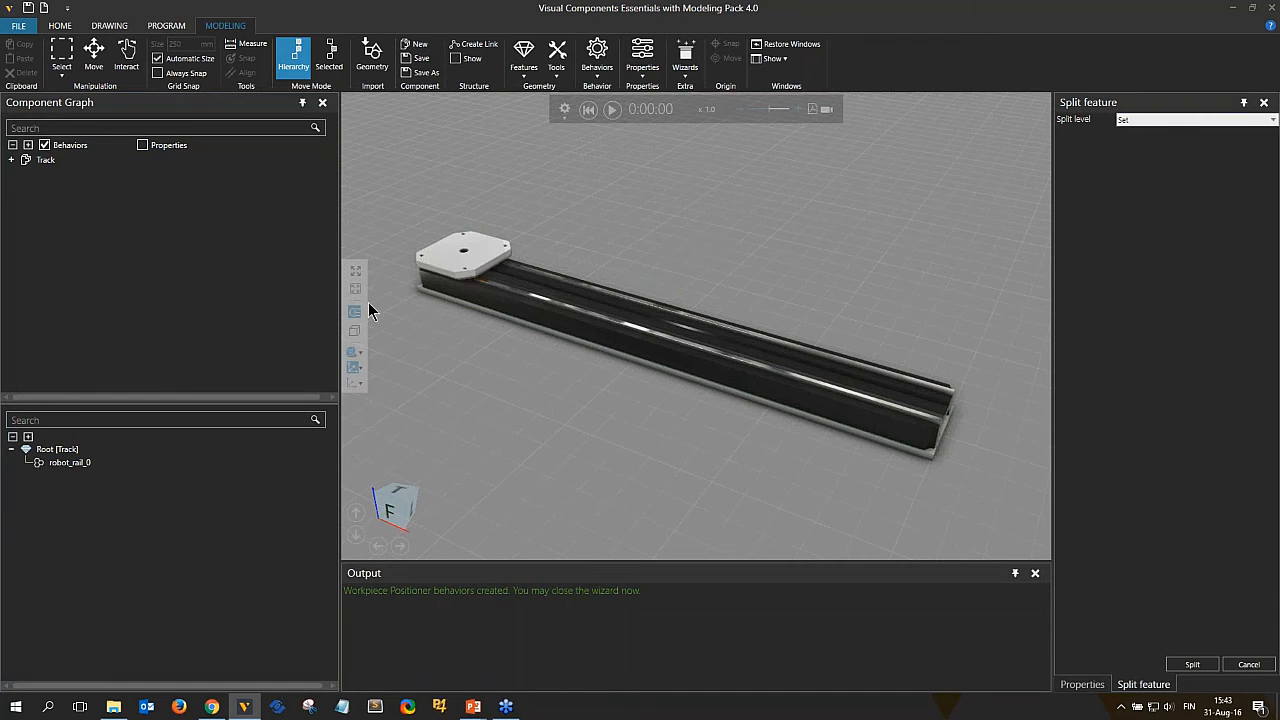
{"action": "left_click", "coordinate": [433, 268]}
{"action": "scroll", "coordinate": [415, 246], "scroll_direction": "up", "scroll_amount": 5}
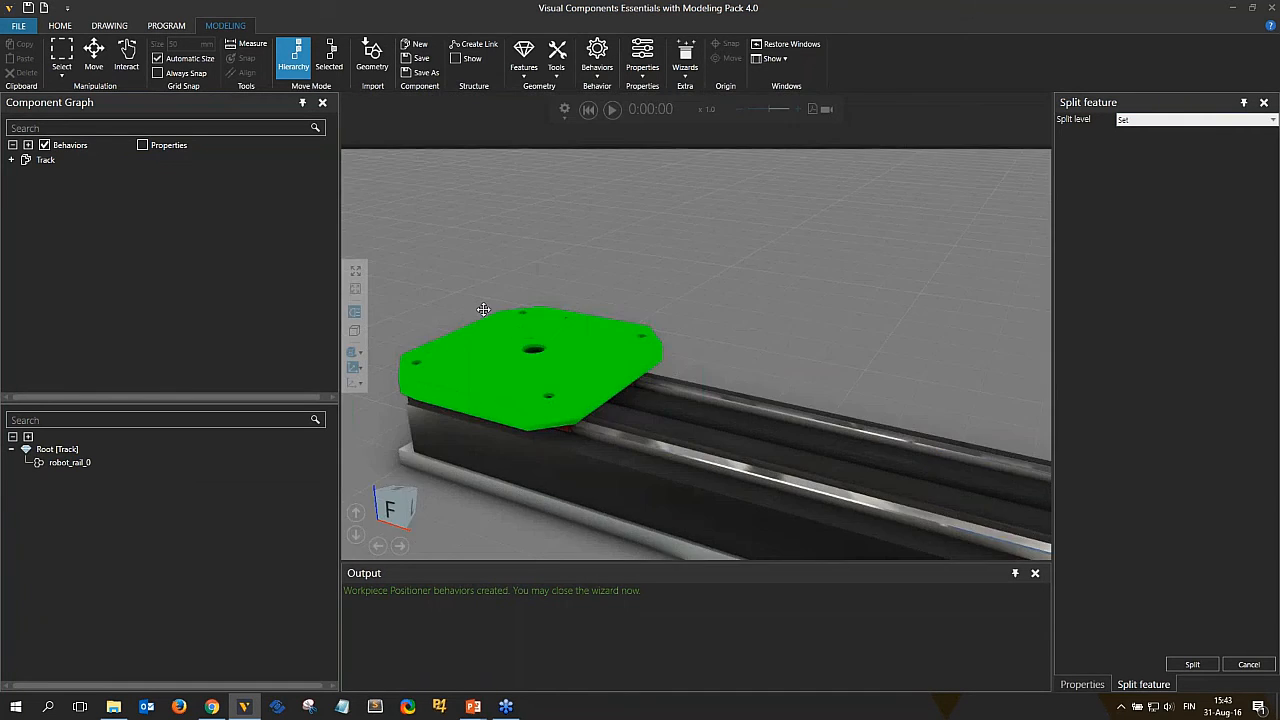
{"action": "right_click_drag", "start_coordinate": [483, 310], "coordinate": [672, 362]}
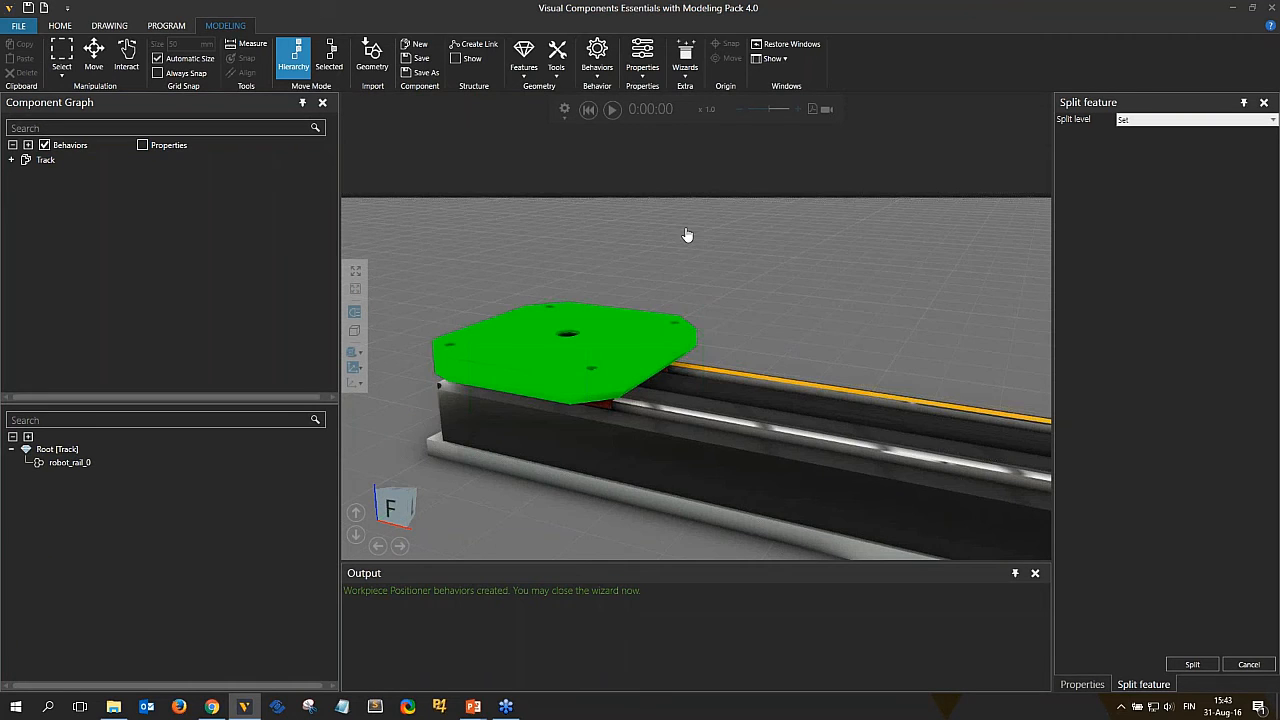
Try the Face and Faces split levels on the carriage plate, then return to the Set level.
{"action": "left_click", "coordinate": [1186, 118]}
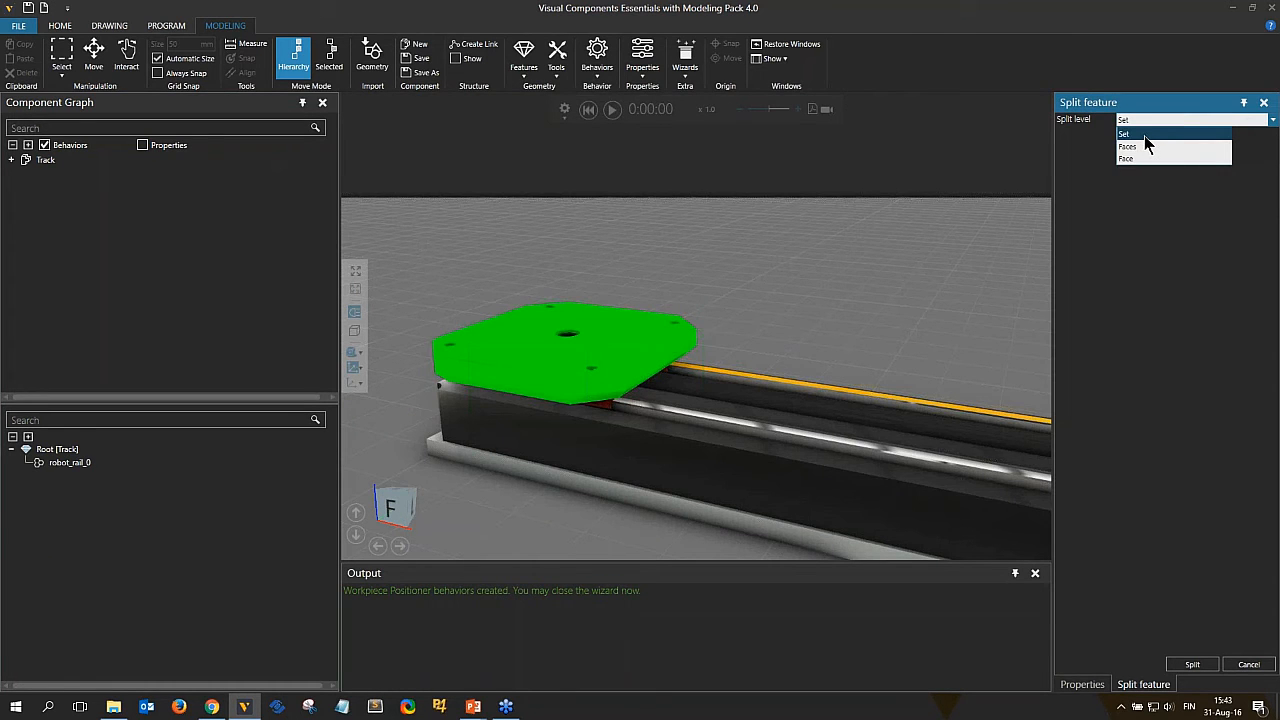
{"action": "left_click", "coordinate": [1130, 158]}
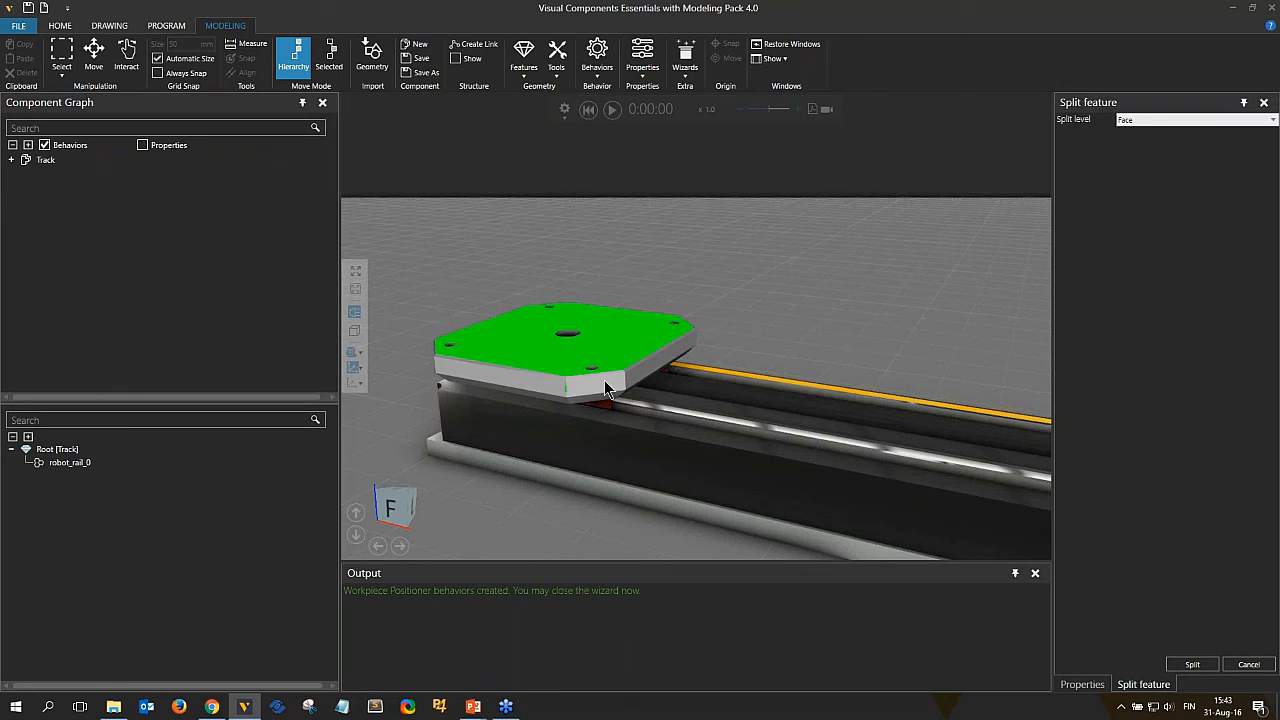
{"action": "left_click", "coordinate": [1132, 121]}
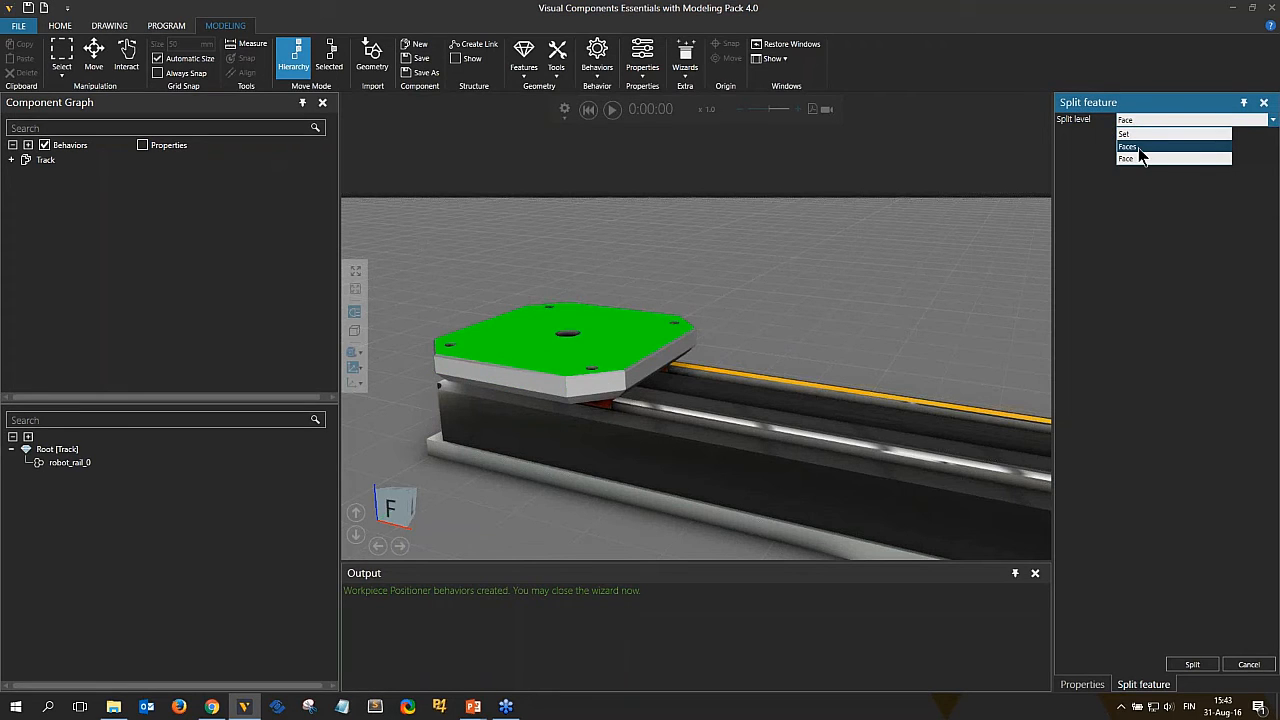
{"action": "left_click", "coordinate": [1138, 147]}
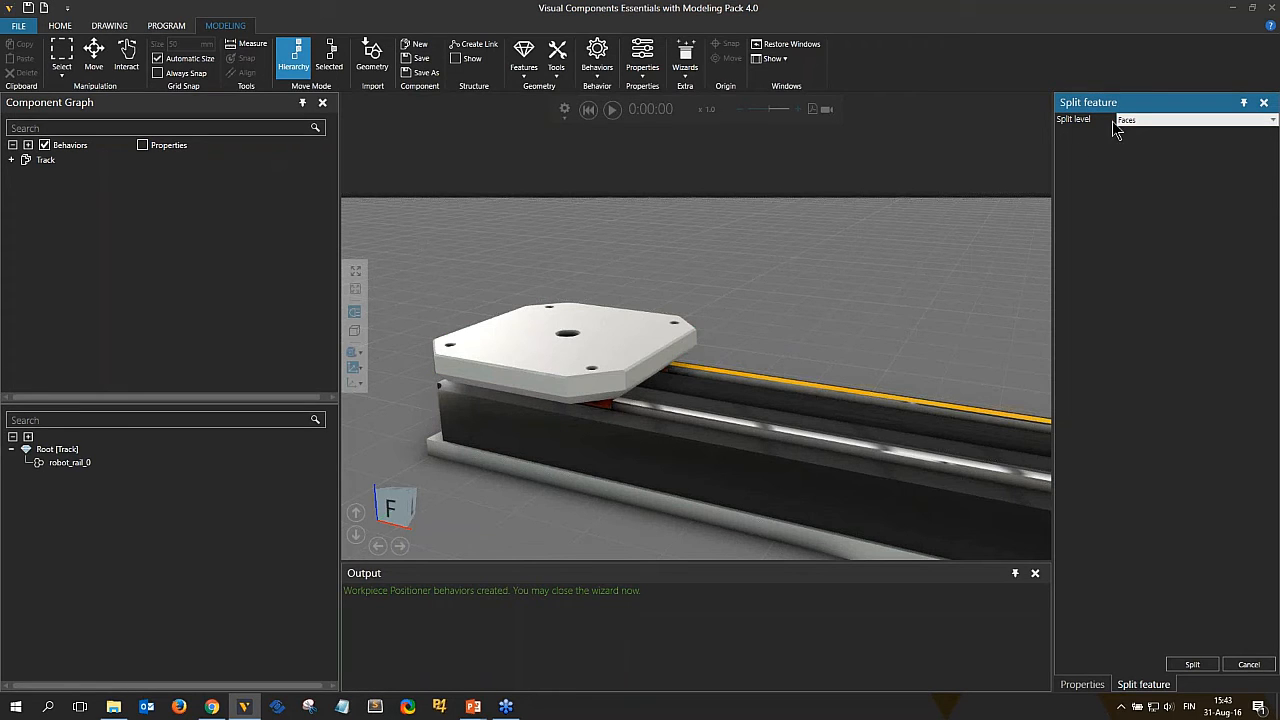
{"action": "left_click", "coordinate": [548, 364]}
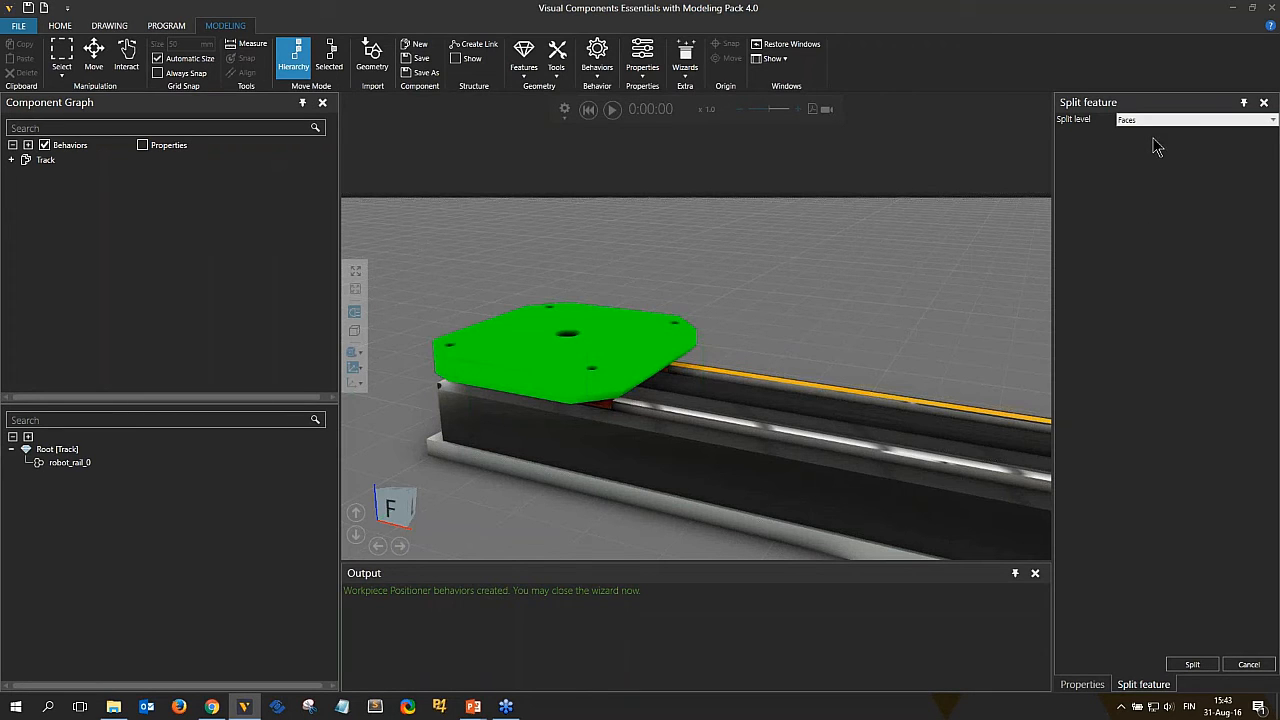
{"action": "left_click", "coordinate": [1122, 119]}
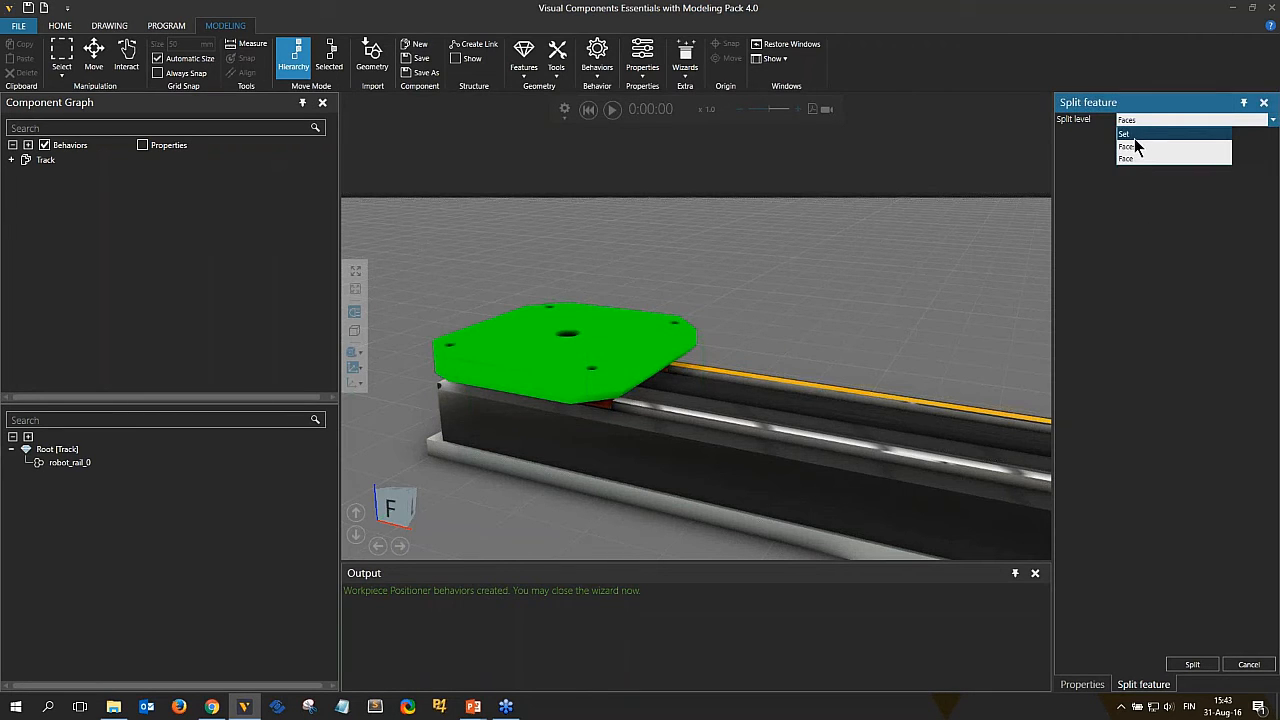
{"action": "left_click", "coordinate": [1134, 138]}
Select the carriage plate and each bearing block beneath it one by one for splitting.
{"action": "left_click", "coordinate": [487, 350]}
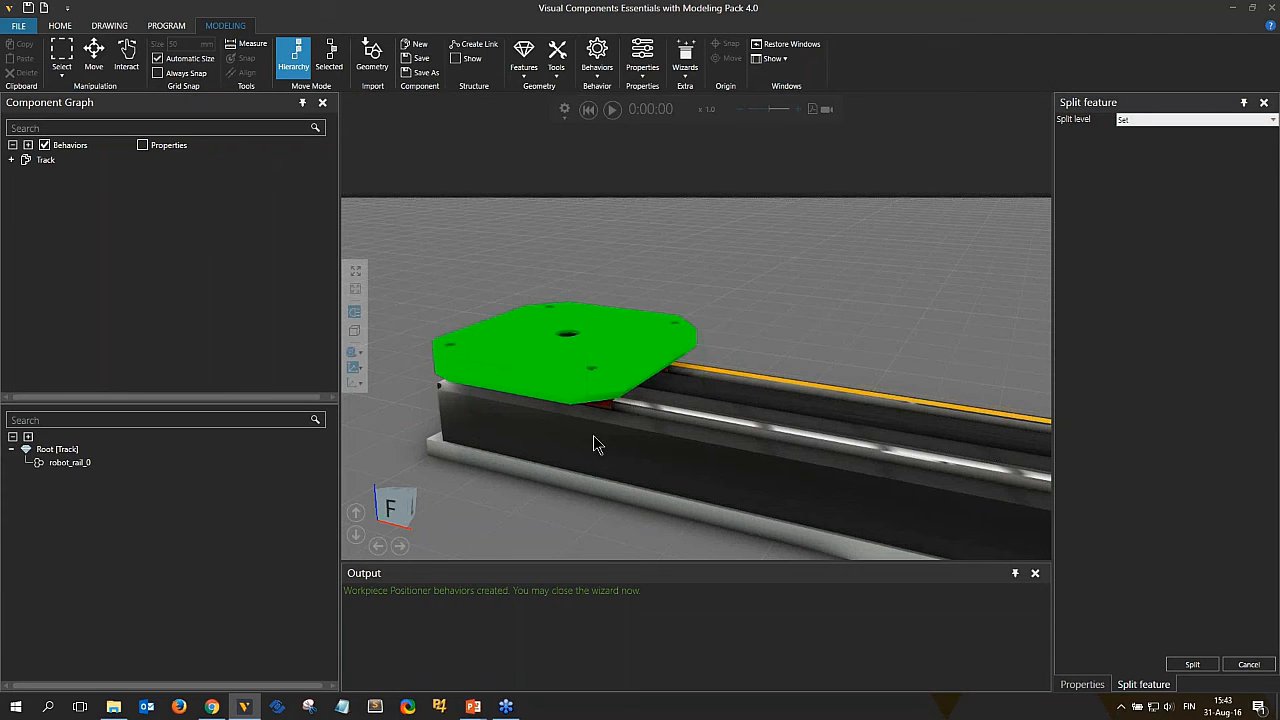
{"action": "right_click_drag", "start_coordinate": [593, 435], "coordinate": [544, 410]}
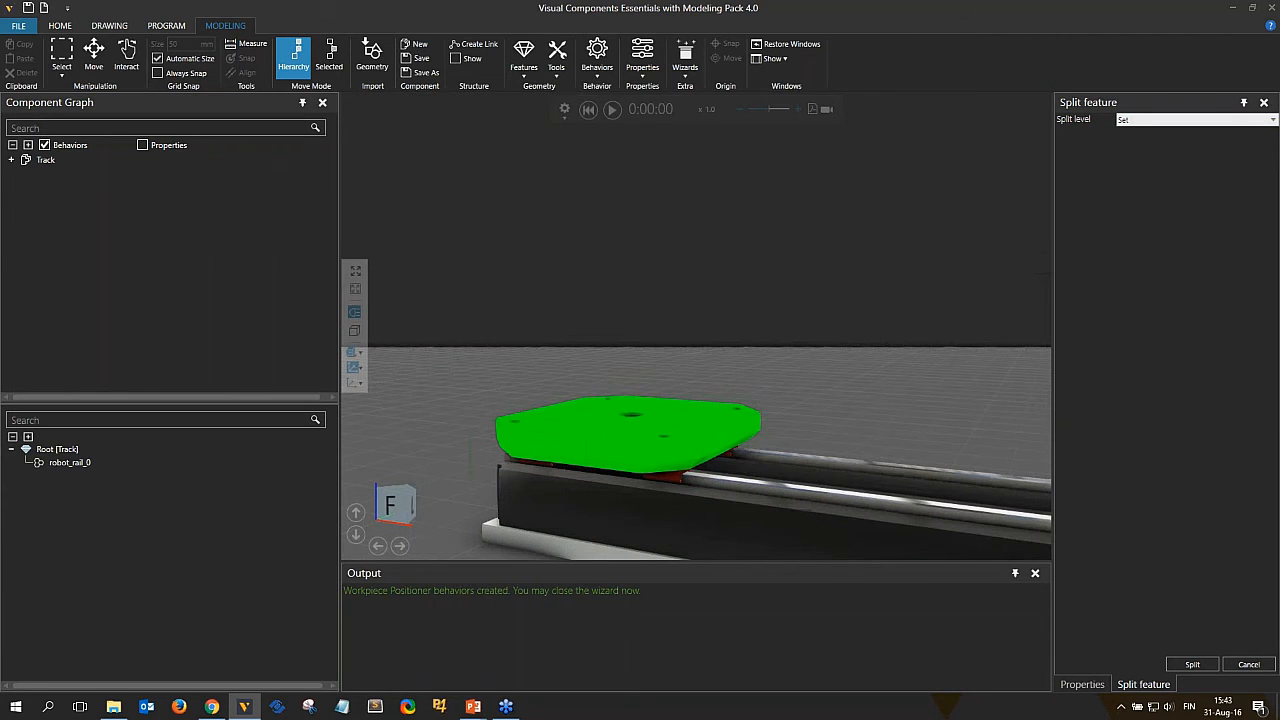
{"action": "left_click", "coordinate": [1145, 121]}
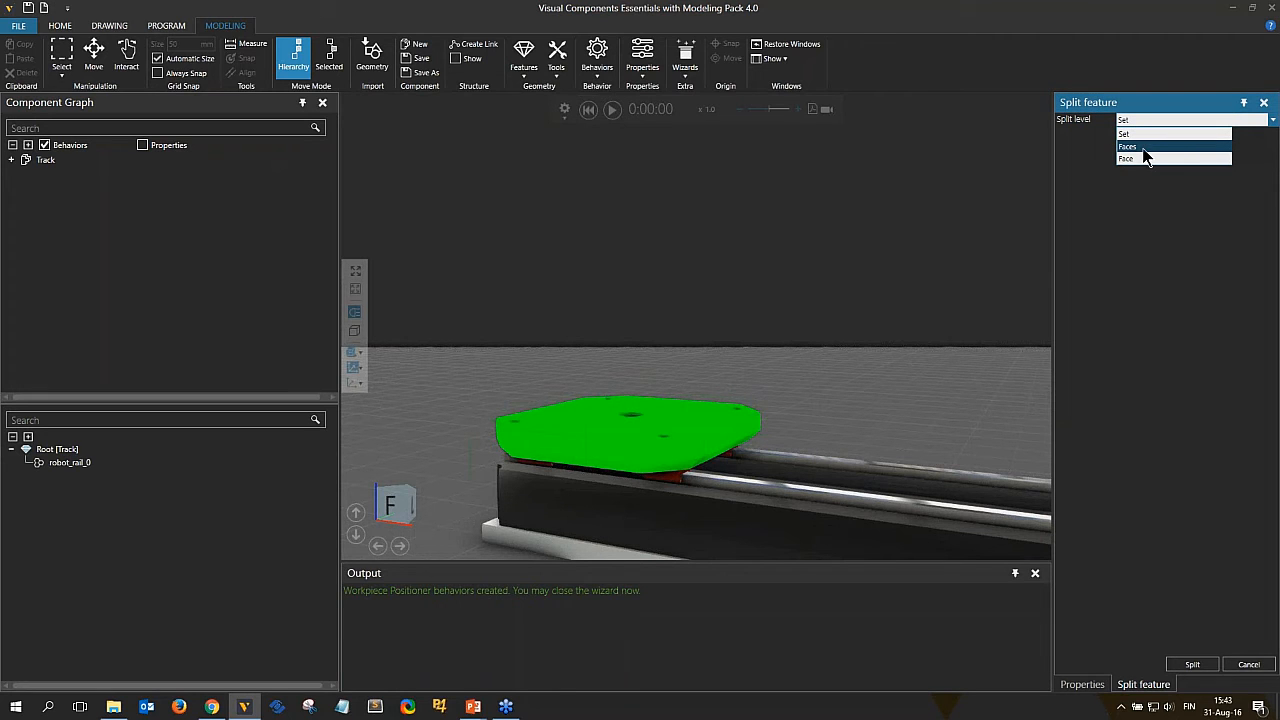
{"action": "left_click", "coordinate": [1135, 136]}
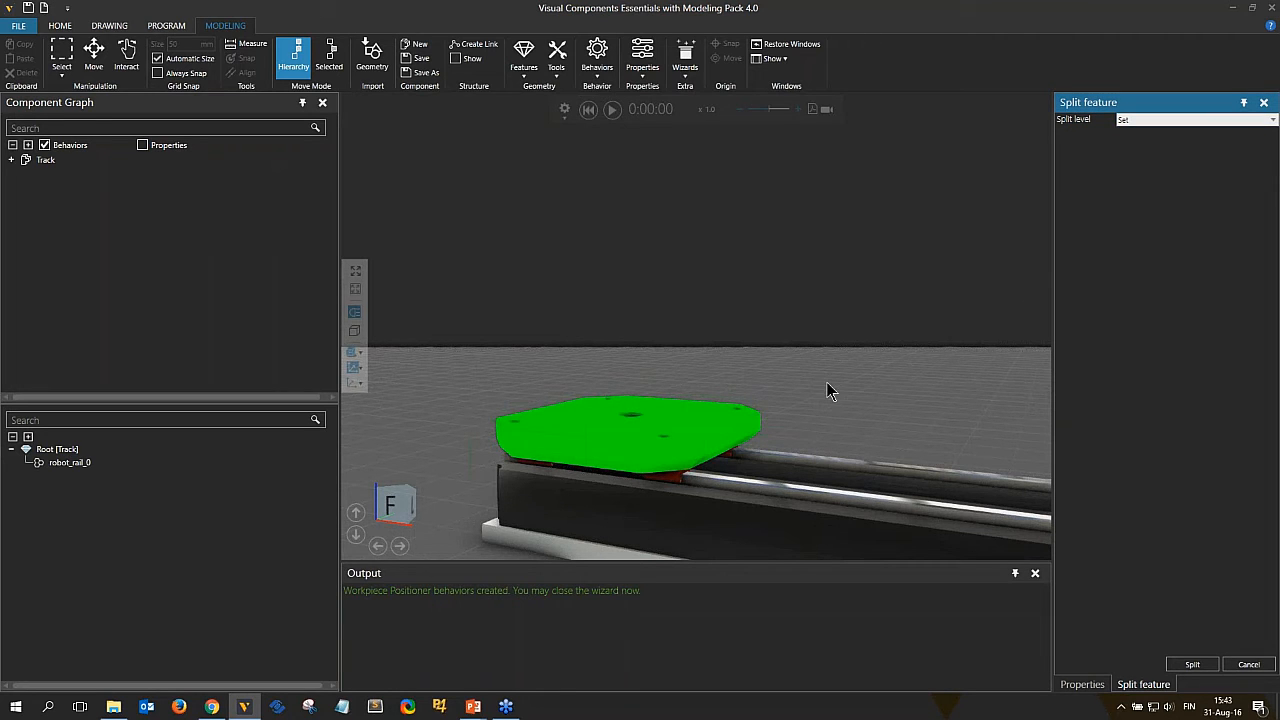
{"action": "right_click_drag", "start_coordinate": [827, 384], "coordinate": [850, 340]}
{"action": "right_click_drag", "start_coordinate": [708, 438], "coordinate": [706, 396]}
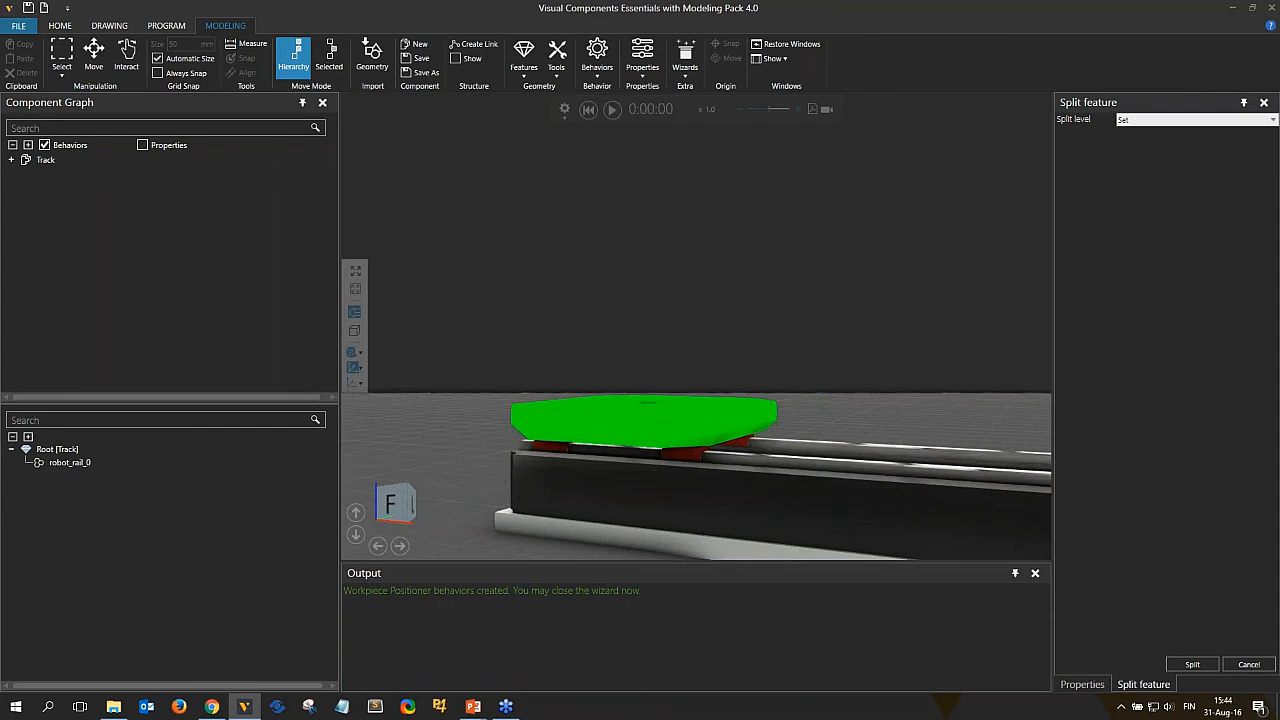
{"action": "right_click_drag", "start_coordinate": [701, 466], "coordinate": [734, 403]}
{"action": "scroll", "coordinate": [734, 403], "scroll_direction": "up", "scroll_amount": 5}
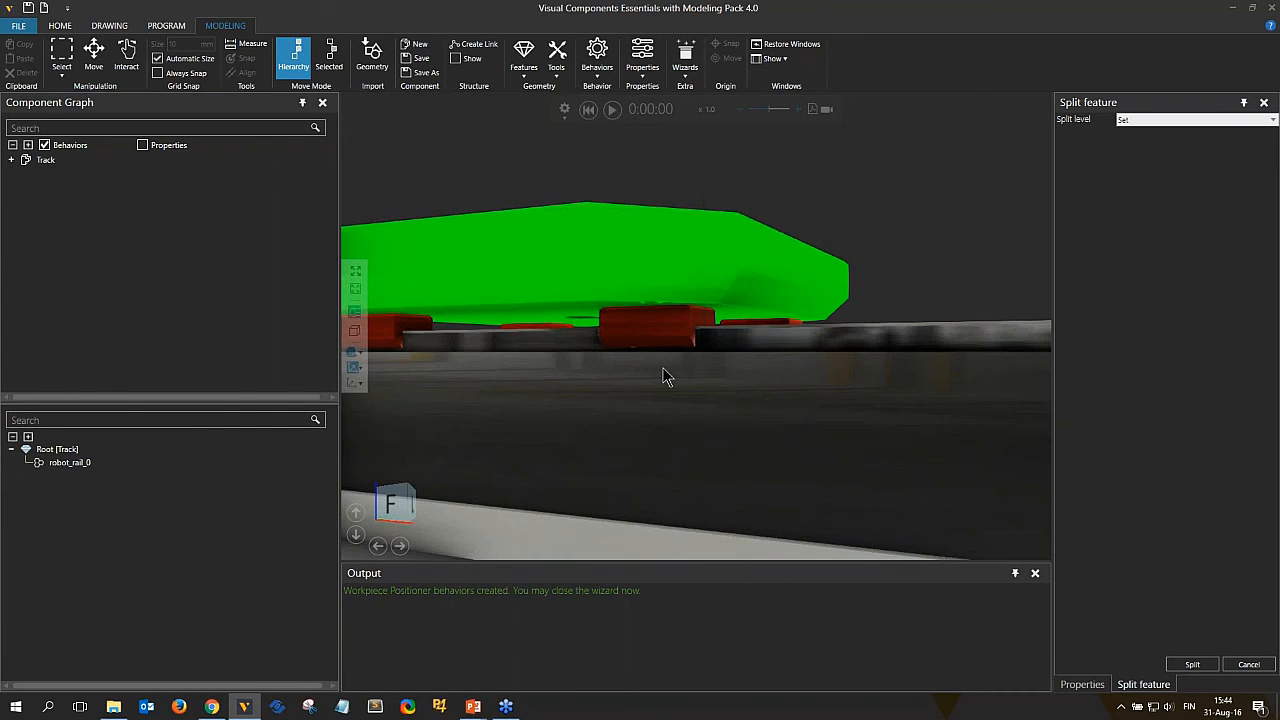
{"action": "right_click_drag", "start_coordinate": [666, 371], "coordinate": [817, 420]}
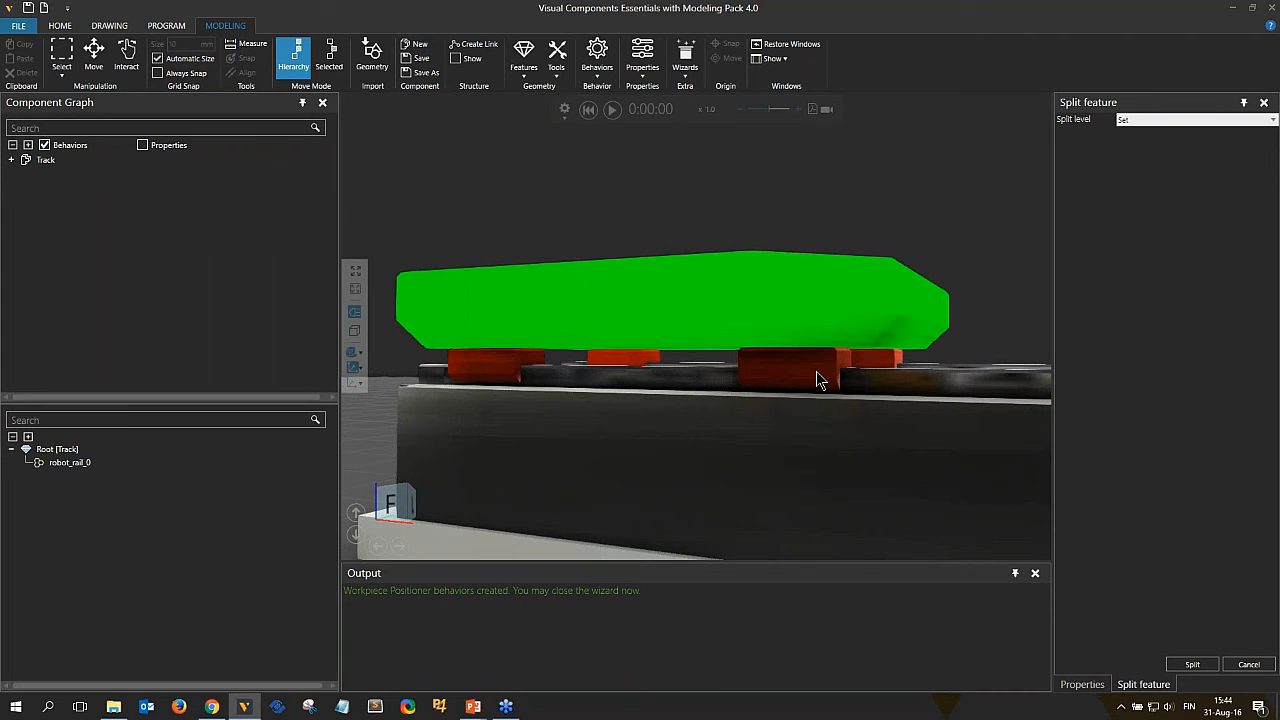
{"action": "left_click", "coordinate": [811, 370]}
{"action": "left_click", "coordinate": [500, 362], "text": "ctrl"}
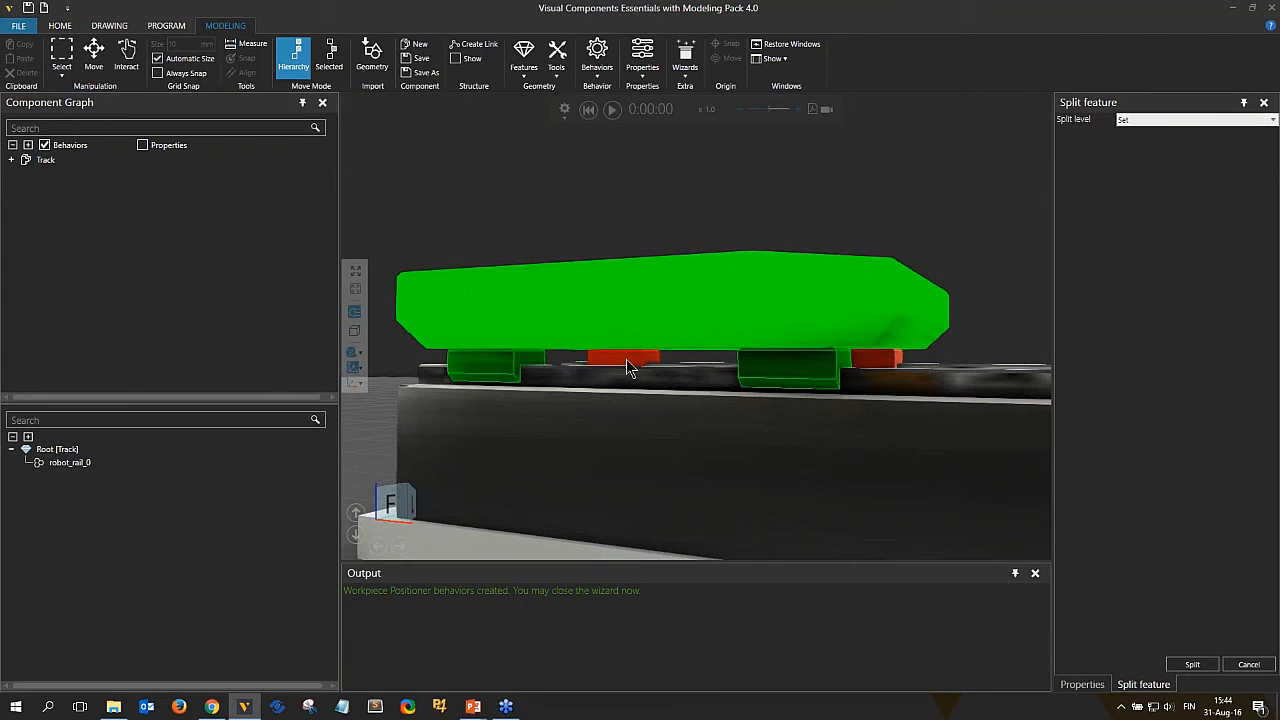
{"action": "left_click", "coordinate": [626, 362], "text": "ctrl"}
{"action": "left_click", "coordinate": [874, 362], "text": "ctrl"}
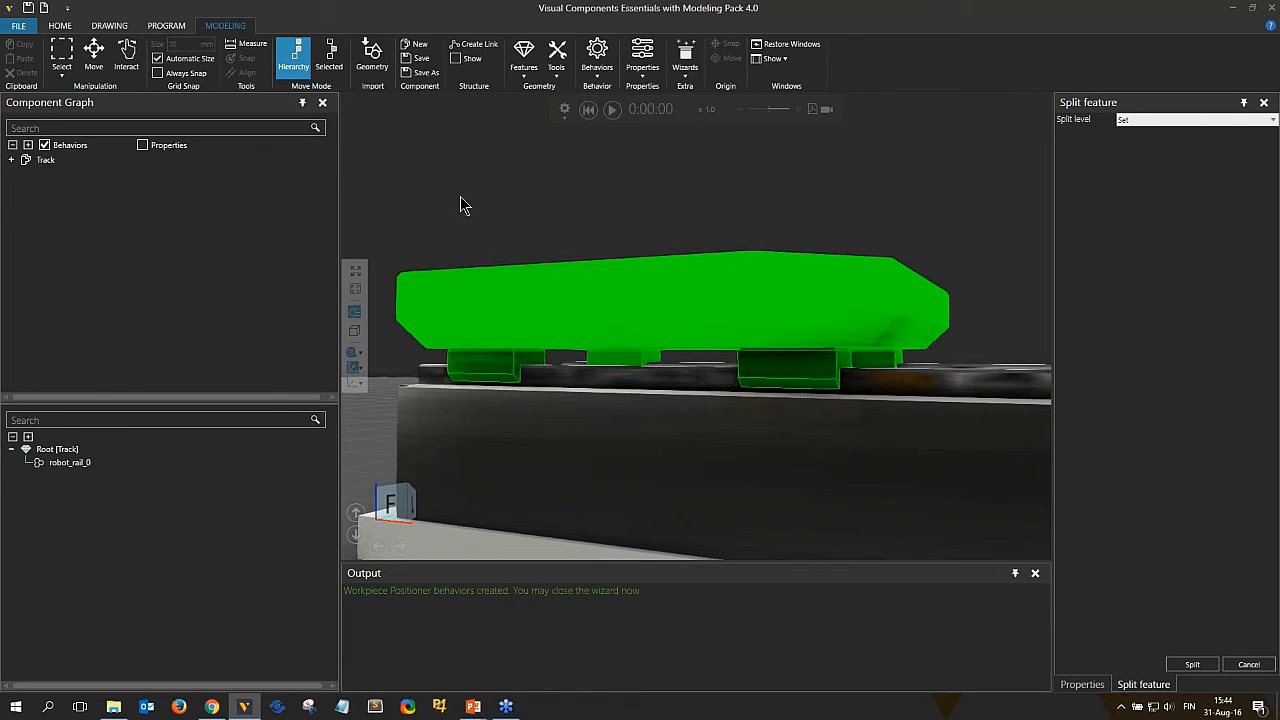
Box-select the carriage plate together with all its bearing blocks as the set to split.
{"action": "left_click_drag", "start_coordinate": [421, 167], "coordinate": [977, 364]}
{"action": "left_click", "coordinate": [941, 226]}
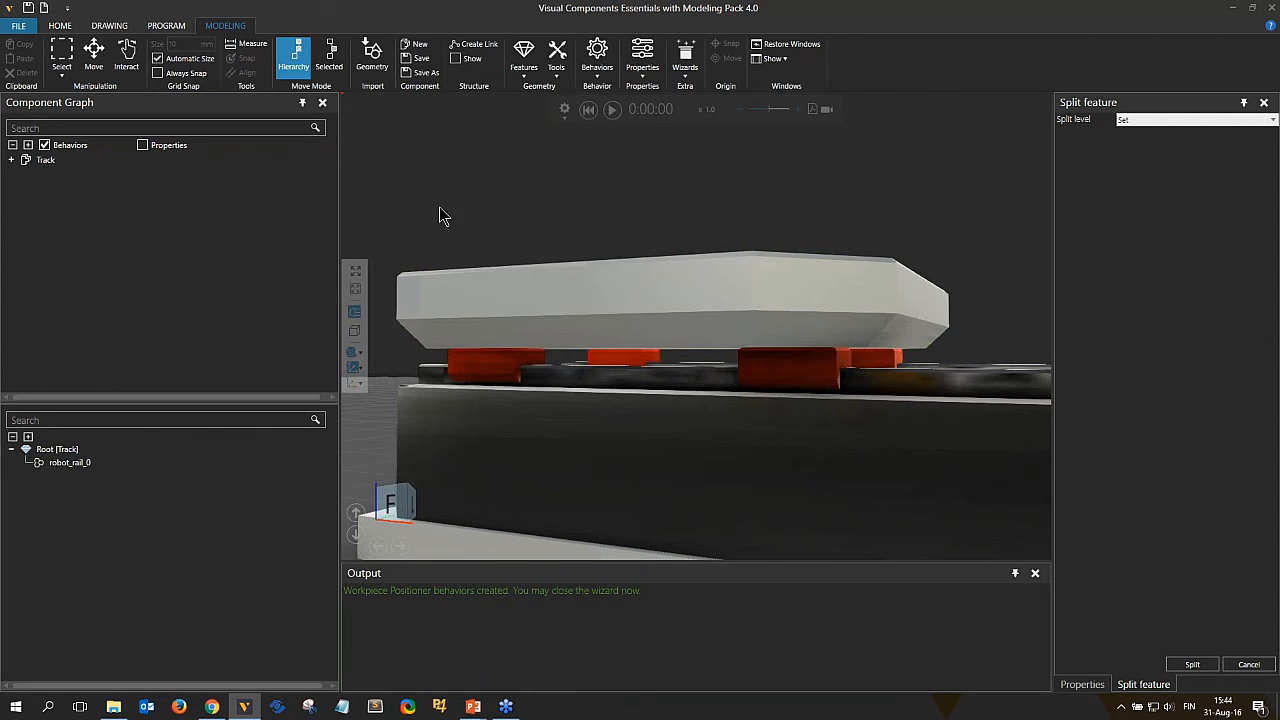
{"action": "left_click_drag", "start_coordinate": [420, 182], "coordinate": [978, 358]}
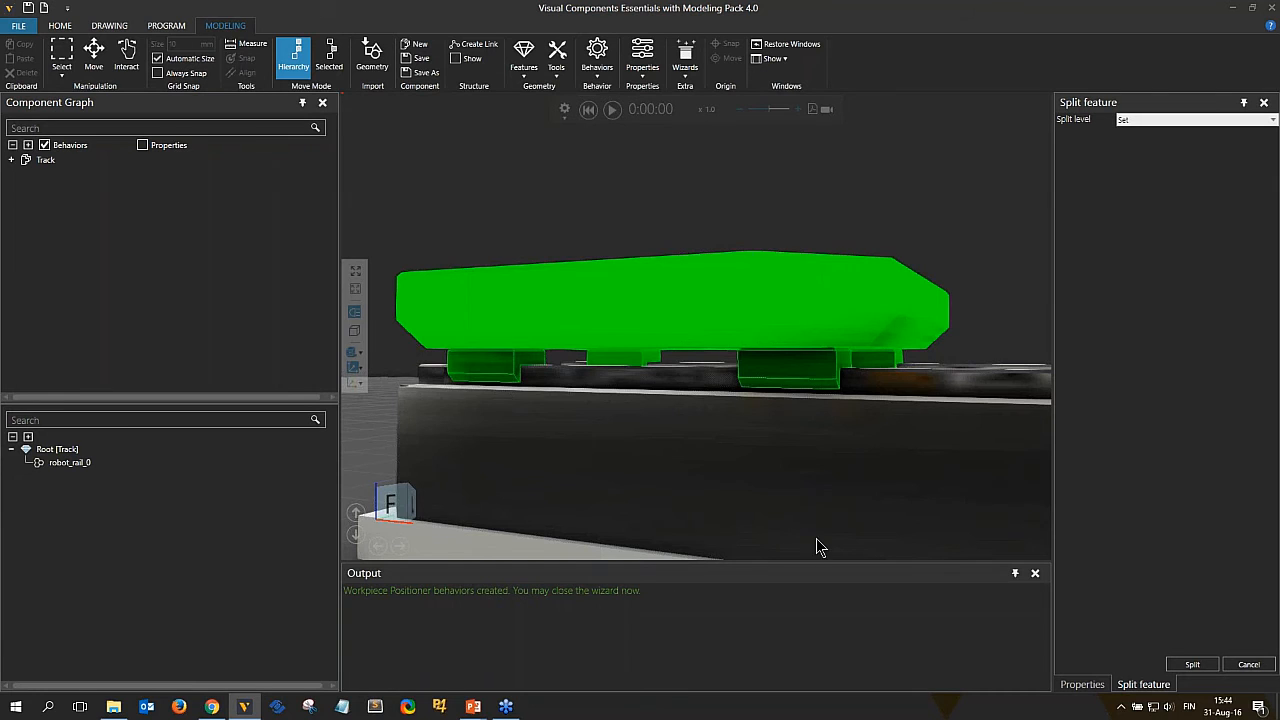
{"action": "scroll", "coordinate": [680, 480], "scroll_direction": "down", "scroll_amount": 6}
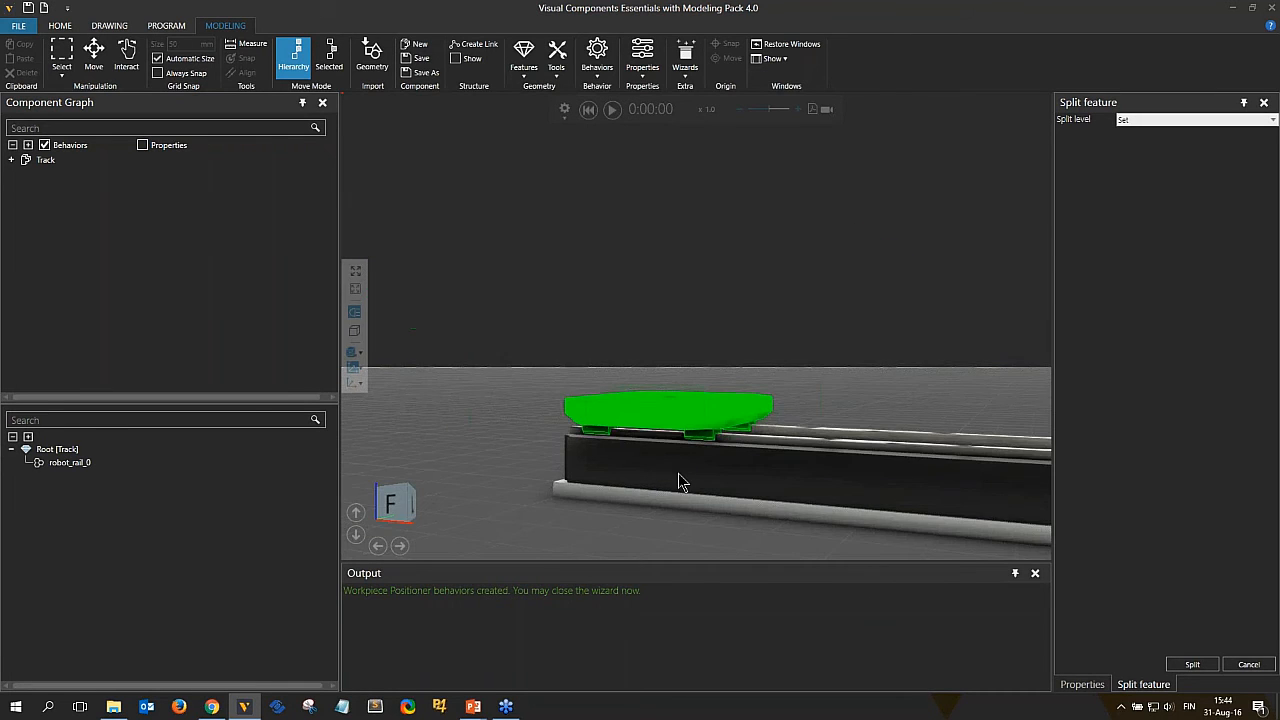
{"action": "middle_click_drag", "start_coordinate": [885, 425], "coordinate": [729, 305]}
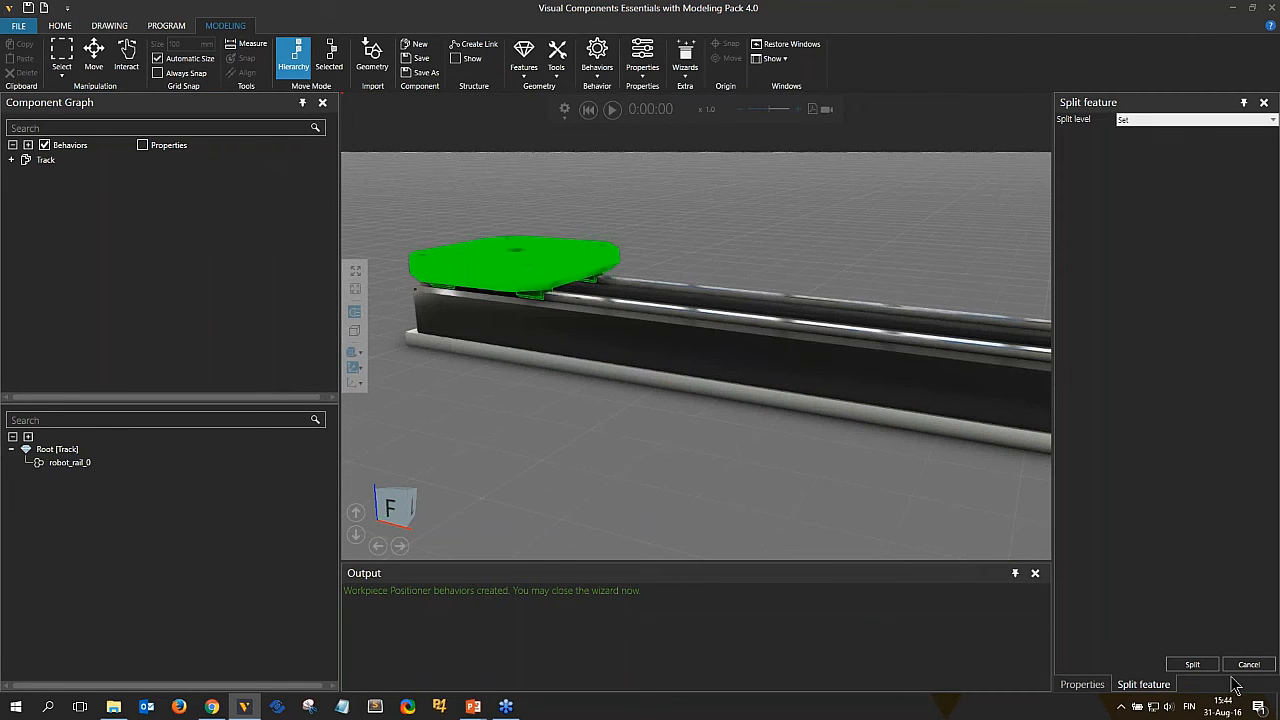
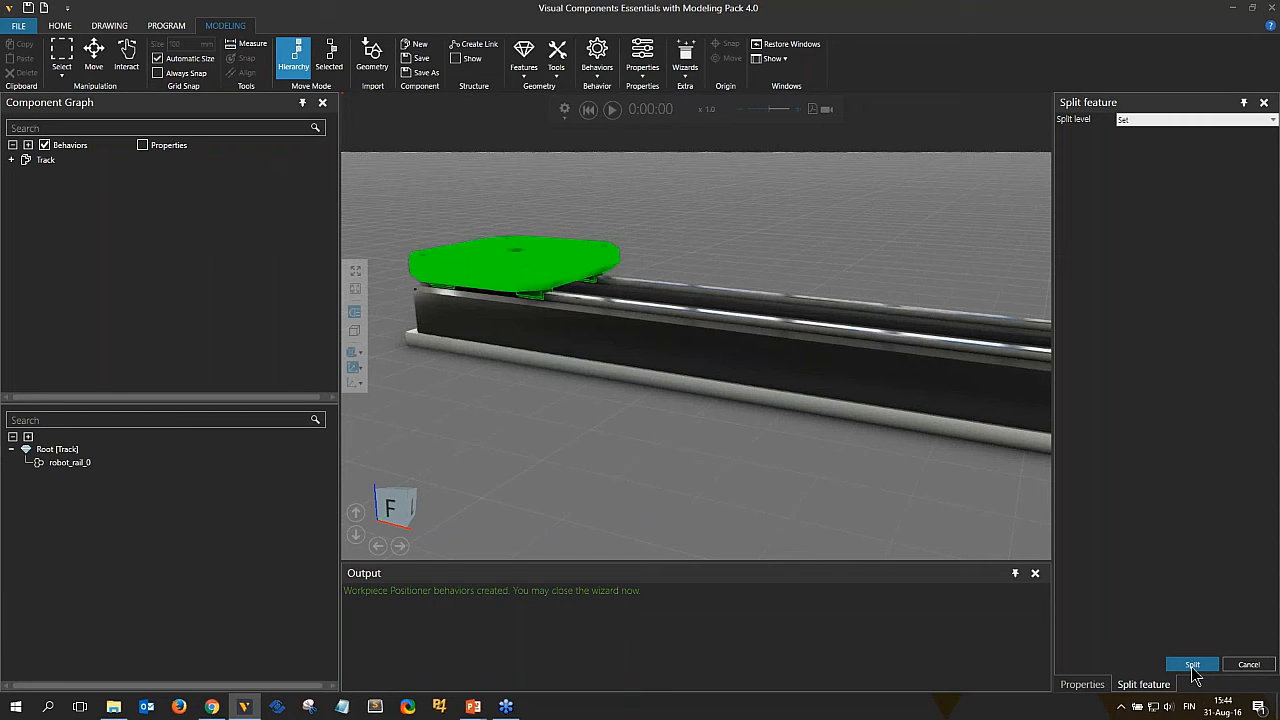
Apply the split and rename the separated carriage geometry Sledge.
{"action": "left_click", "coordinate": [1192, 668]}
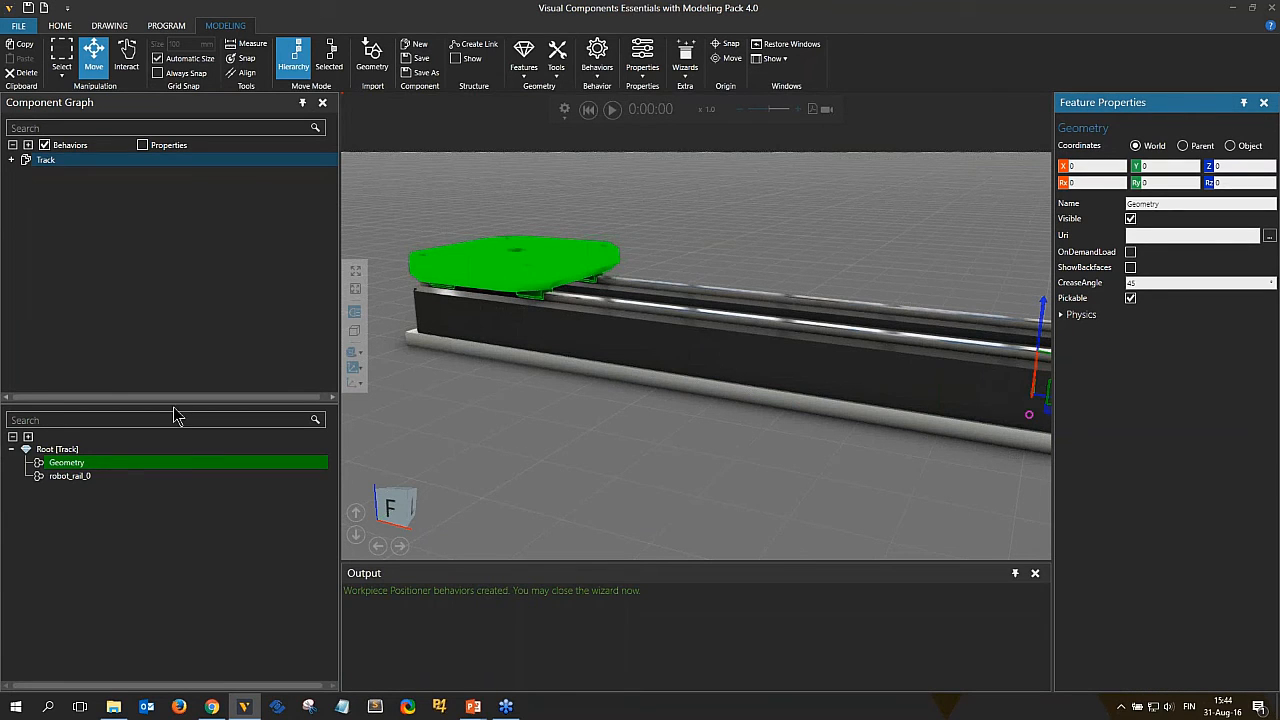
{"action": "left_click", "coordinate": [82, 477]}
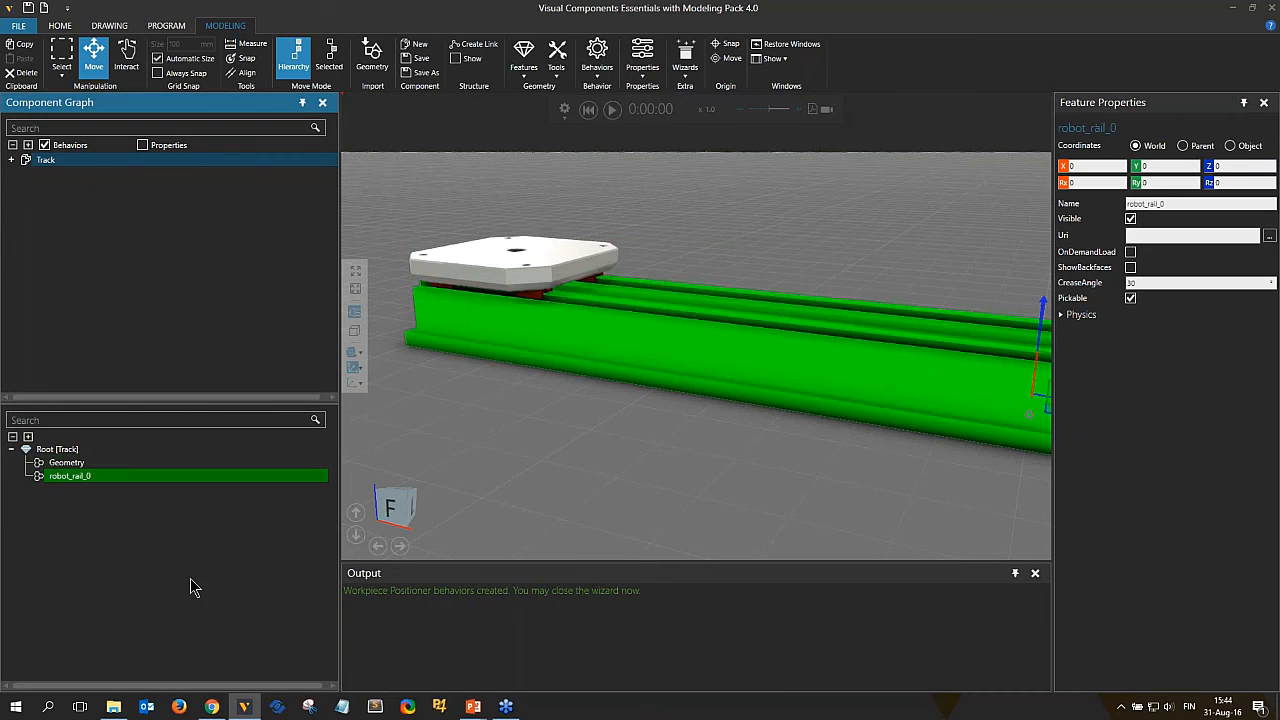
{"action": "left_click", "coordinate": [72, 464]}
{"action": "left_click", "coordinate": [75, 466]}
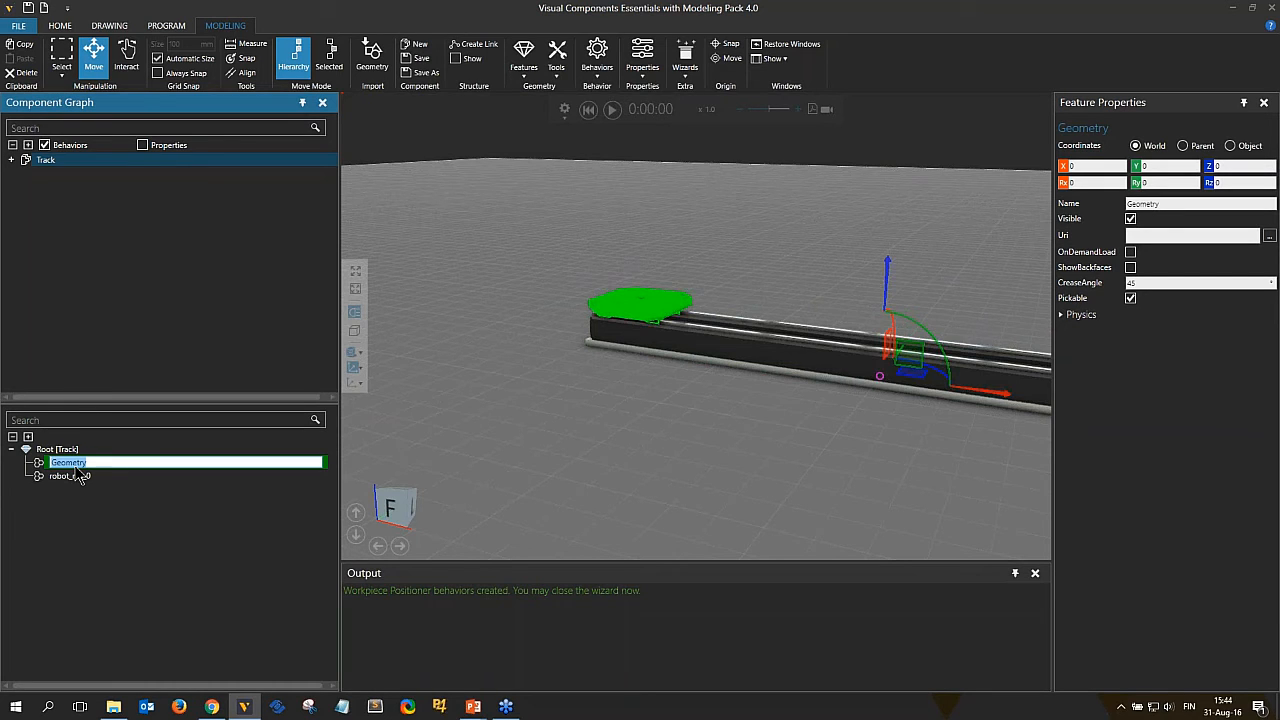
{"action": "type", "text": "Sledge"}
{"action": "key", "text": "Return"}
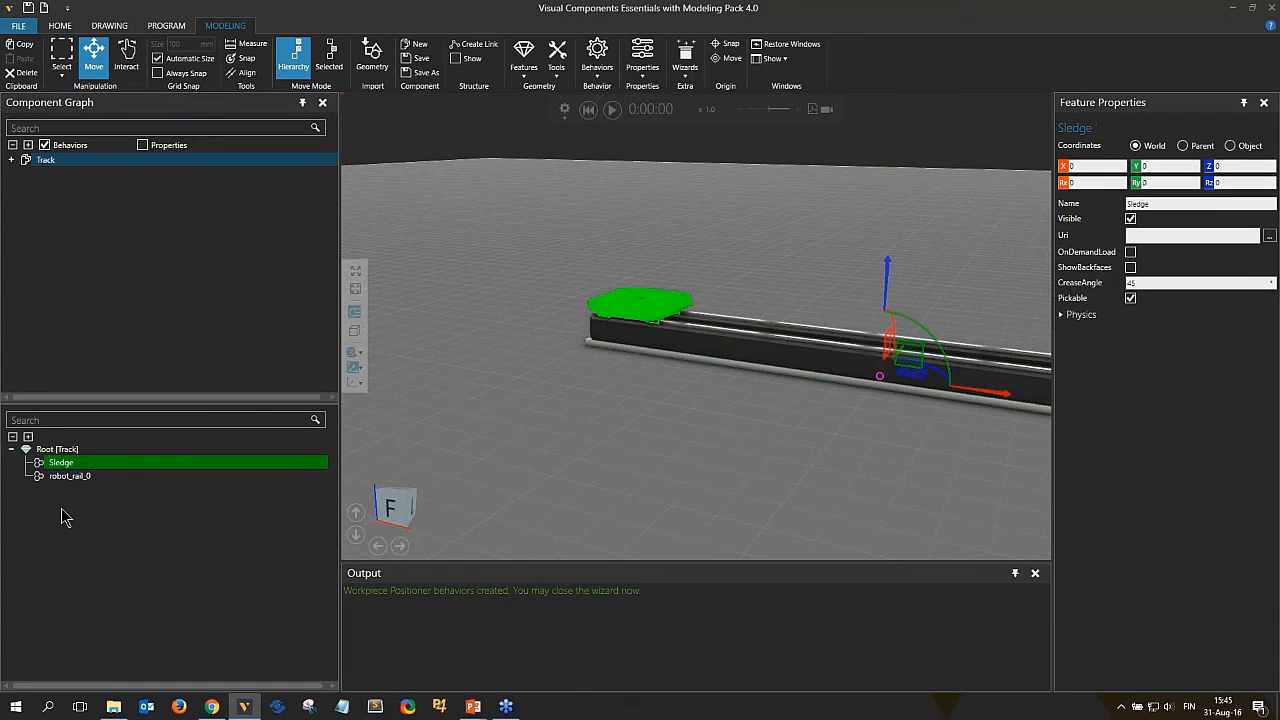
Rename the remaining track geometry robot_rail_0 as Rail.
{"action": "left_click", "coordinate": [85, 478], "text": "ctrl"}
{"action": "left_click", "coordinate": [80, 476]}
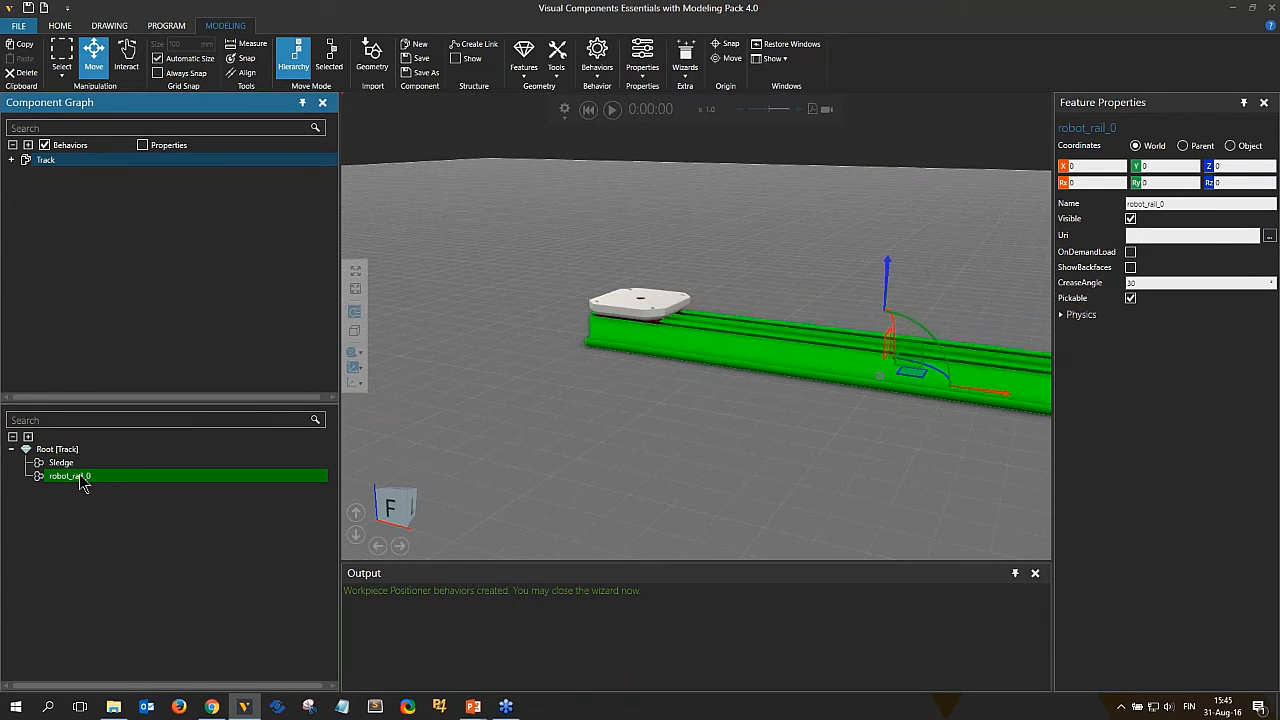
{"action": "left_click", "coordinate": [80, 477]}
{"action": "type", "text": "R"}
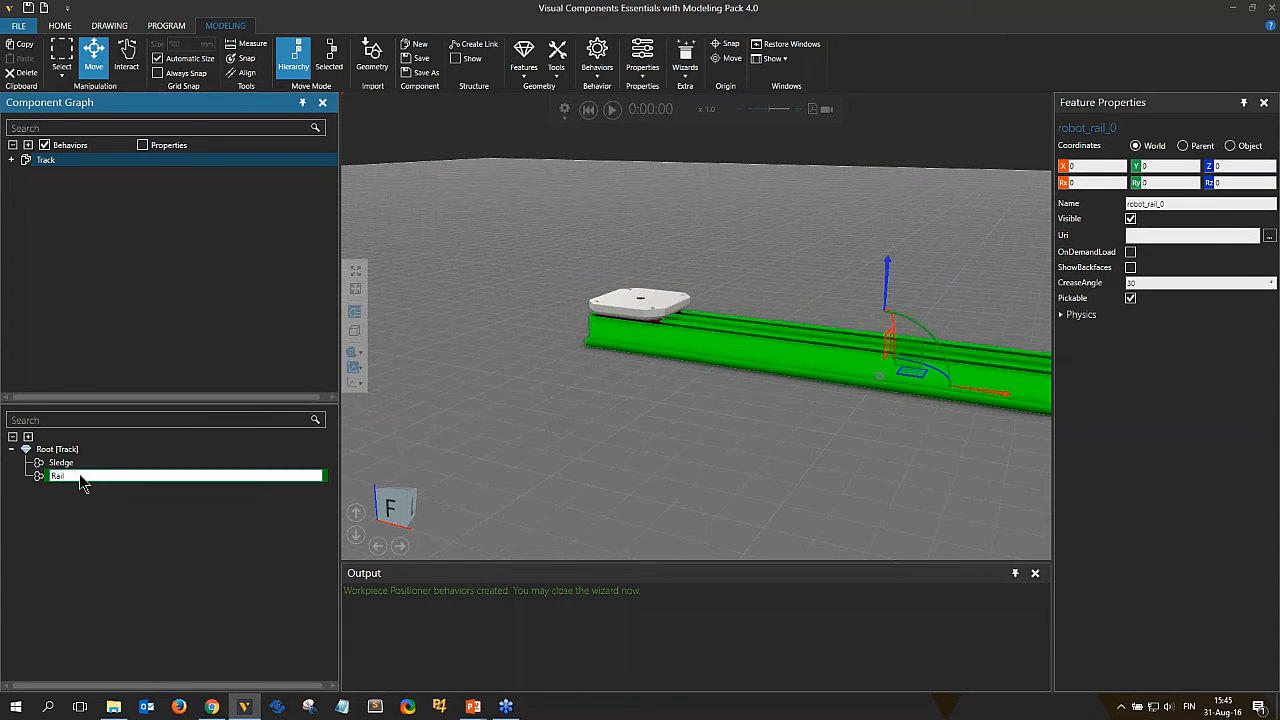
{"action": "type", "text": "ail"}
{"action": "key", "text": "Return"}
{"action": "scroll", "coordinate": [530, 436], "scroll_direction": "down", "scroll_amount": 1}
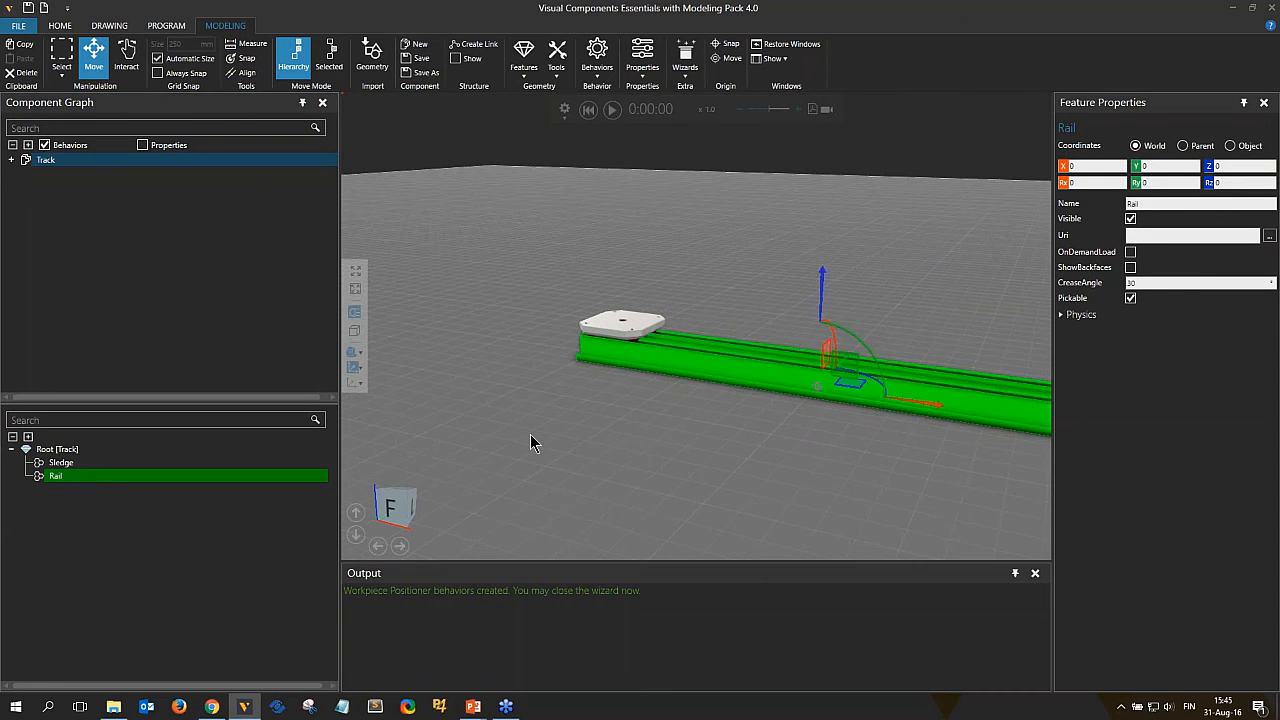
Extract the Sledge geometry into its own new link.
{"action": "middle_click_drag", "start_coordinate": [746, 525], "coordinate": [684, 506]}
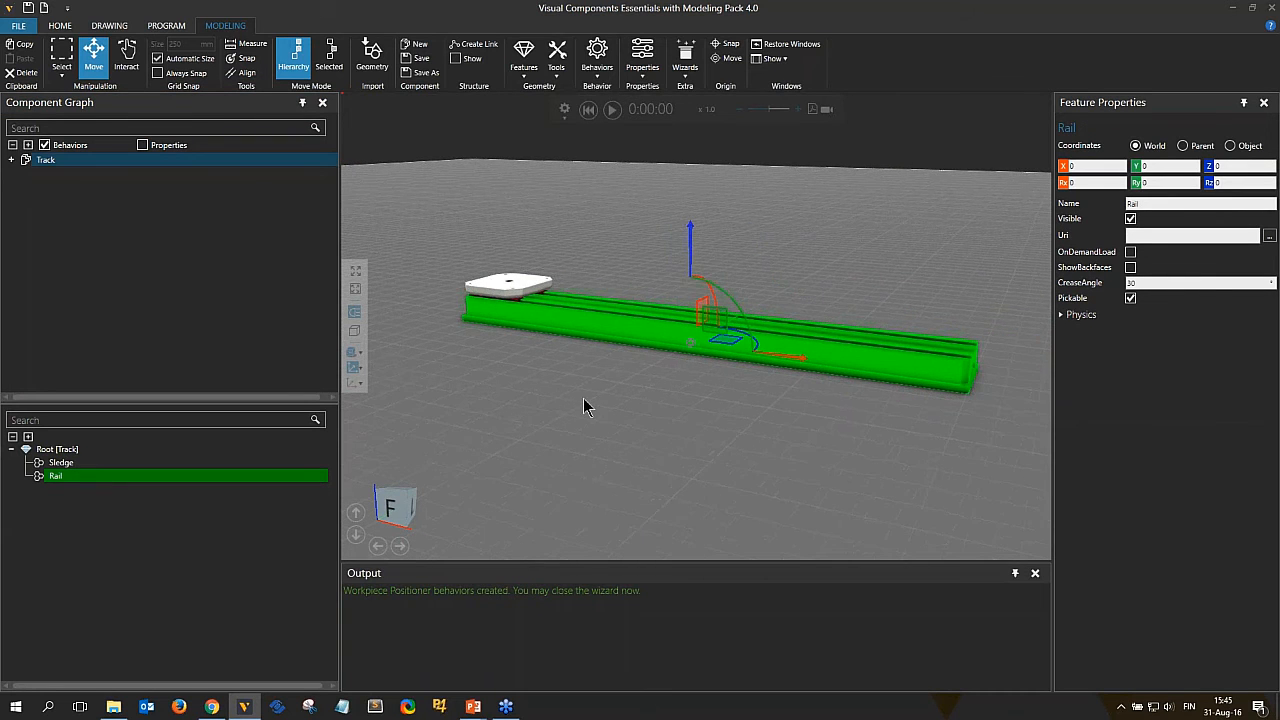
{"action": "left_click", "coordinate": [518, 292]}
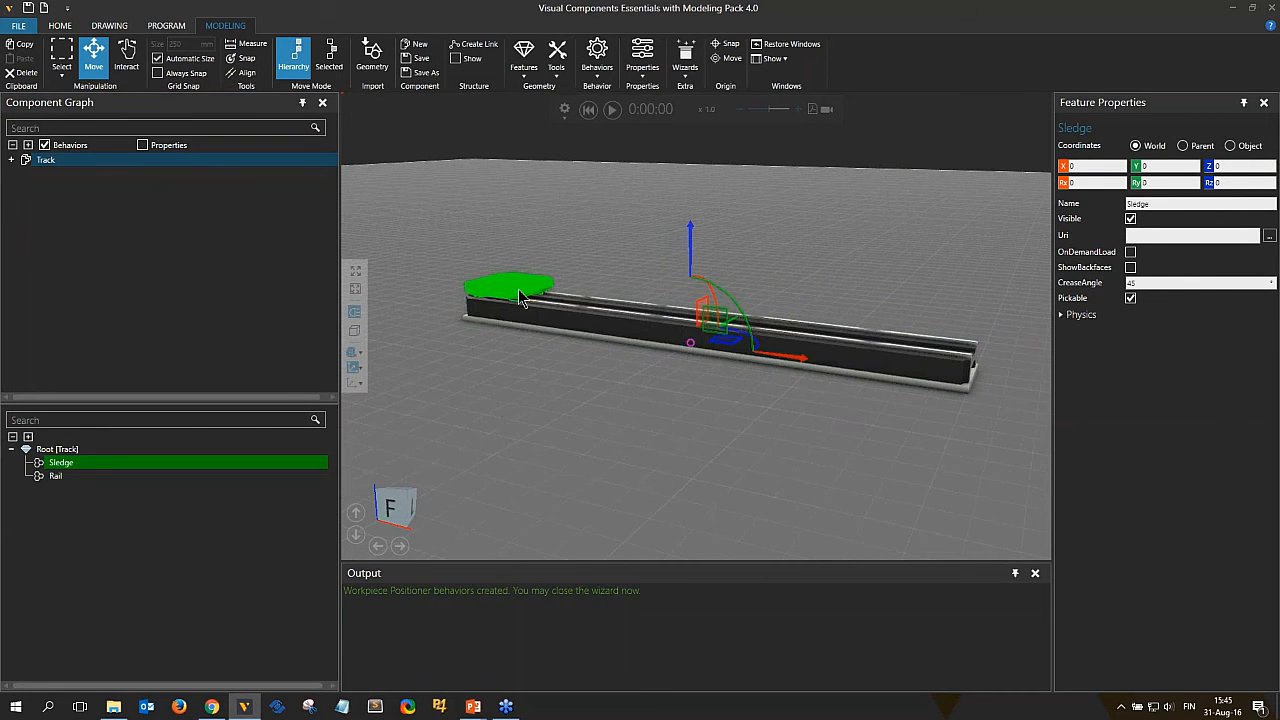
{"action": "right_click", "coordinate": [518, 297]}
{"action": "mouse_move", "coordinate": [640, 416]}
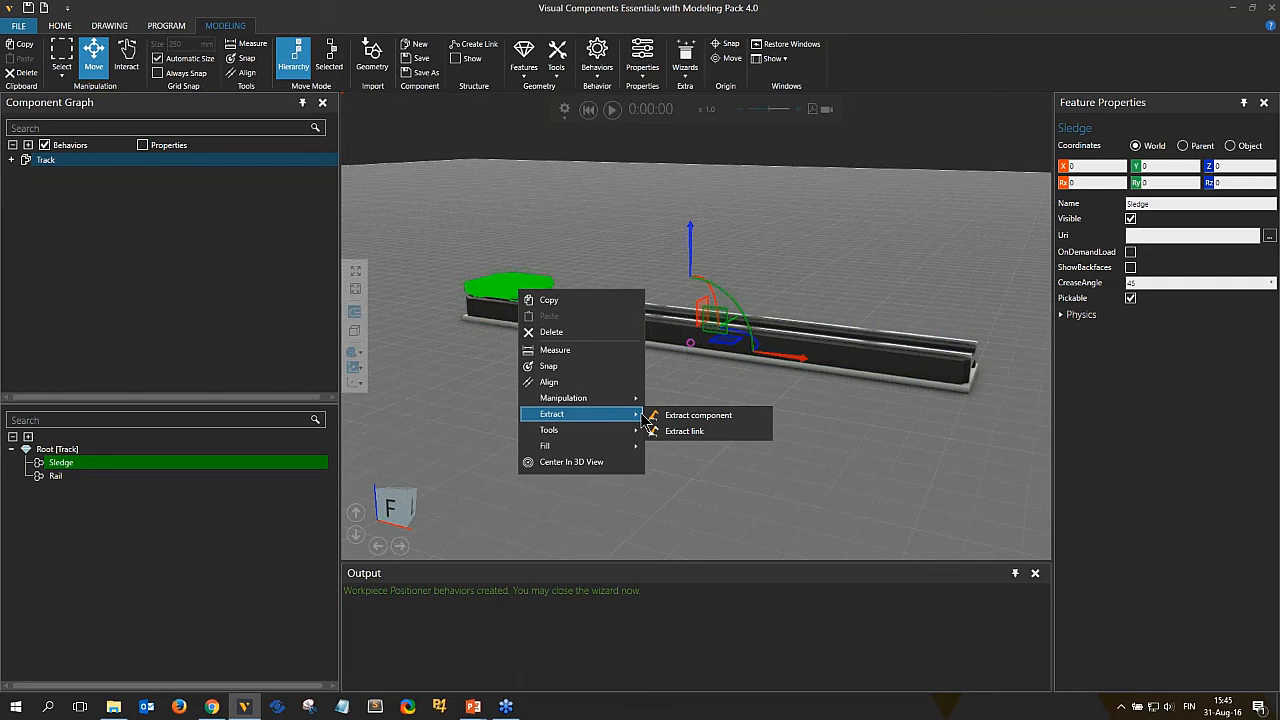
{"action": "left_click", "coordinate": [68, 468]}
{"action": "right_click", "coordinate": [70, 466]}
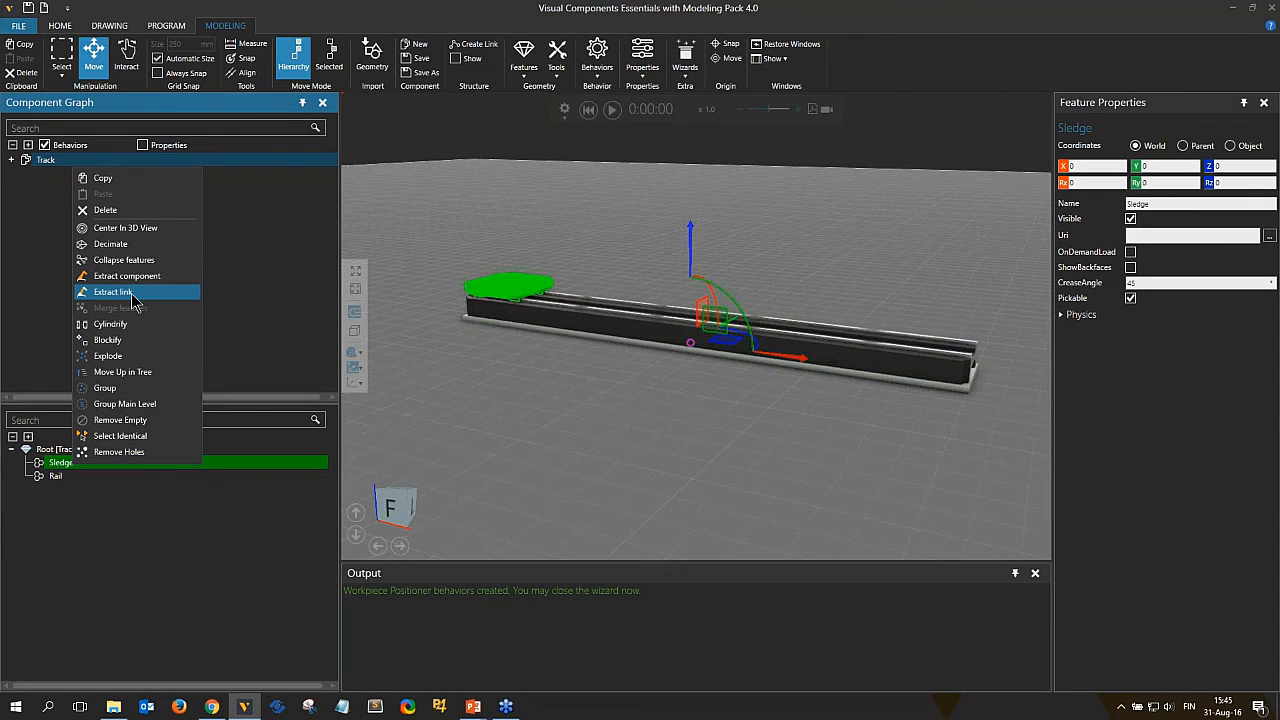
{"action": "left_click", "coordinate": [131, 294]}
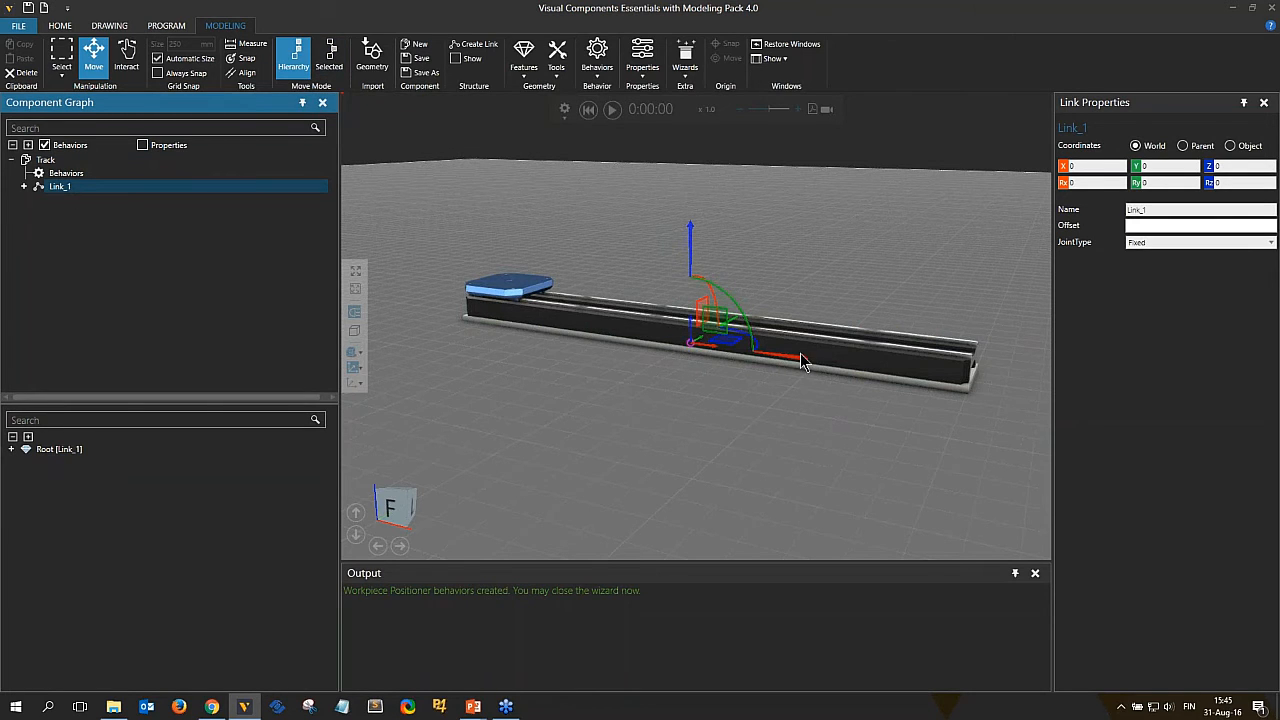
Move only the new link's origin onto the sledge, at about X -1700 and Z 325.
{"action": "left_click_drag", "start_coordinate": [801, 362], "coordinate": [484, 283]}
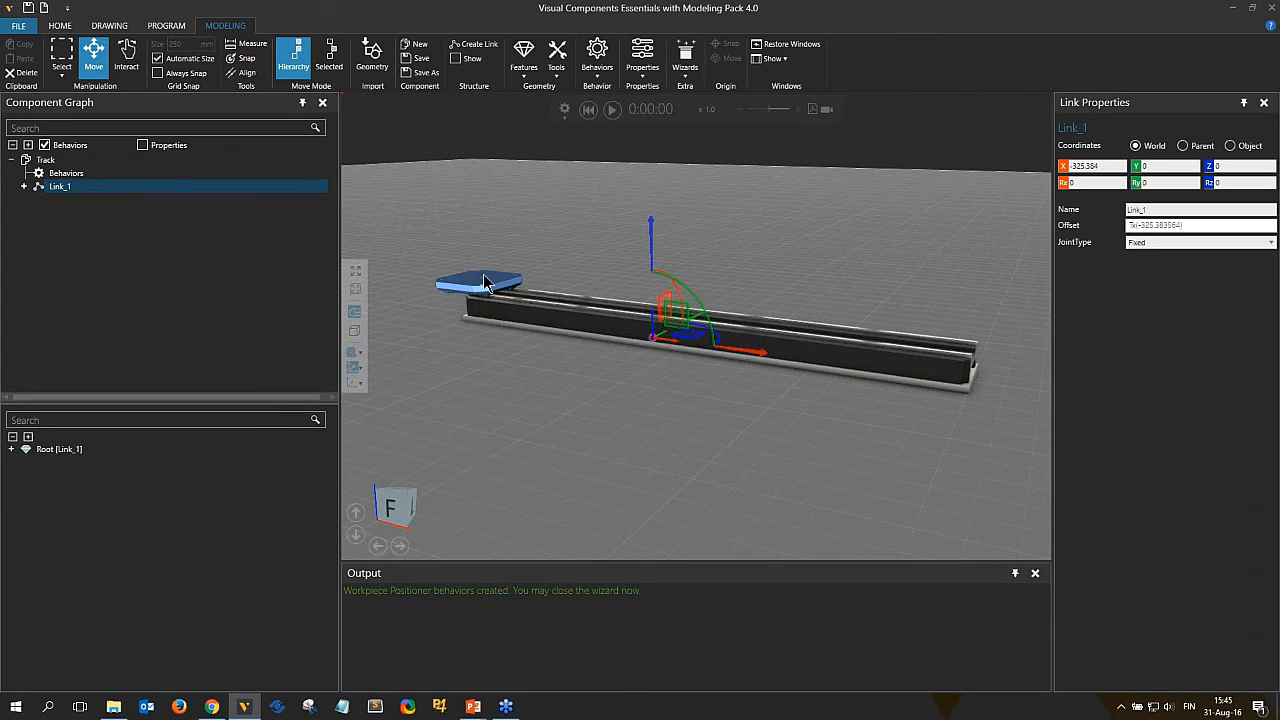
{"action": "left_click", "coordinate": [1064, 166]}
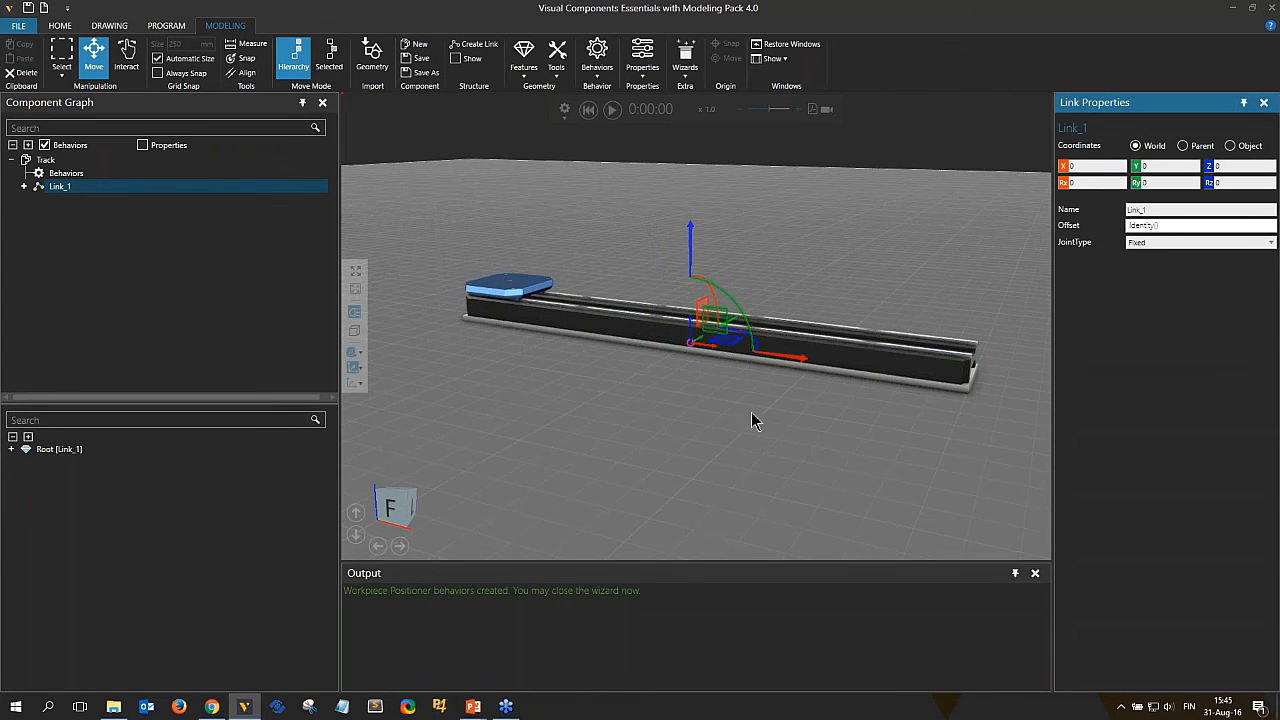
{"action": "left_click", "coordinate": [333, 66]}
{"action": "right_click_drag", "start_coordinate": [652, 290], "coordinate": [663, 351]}
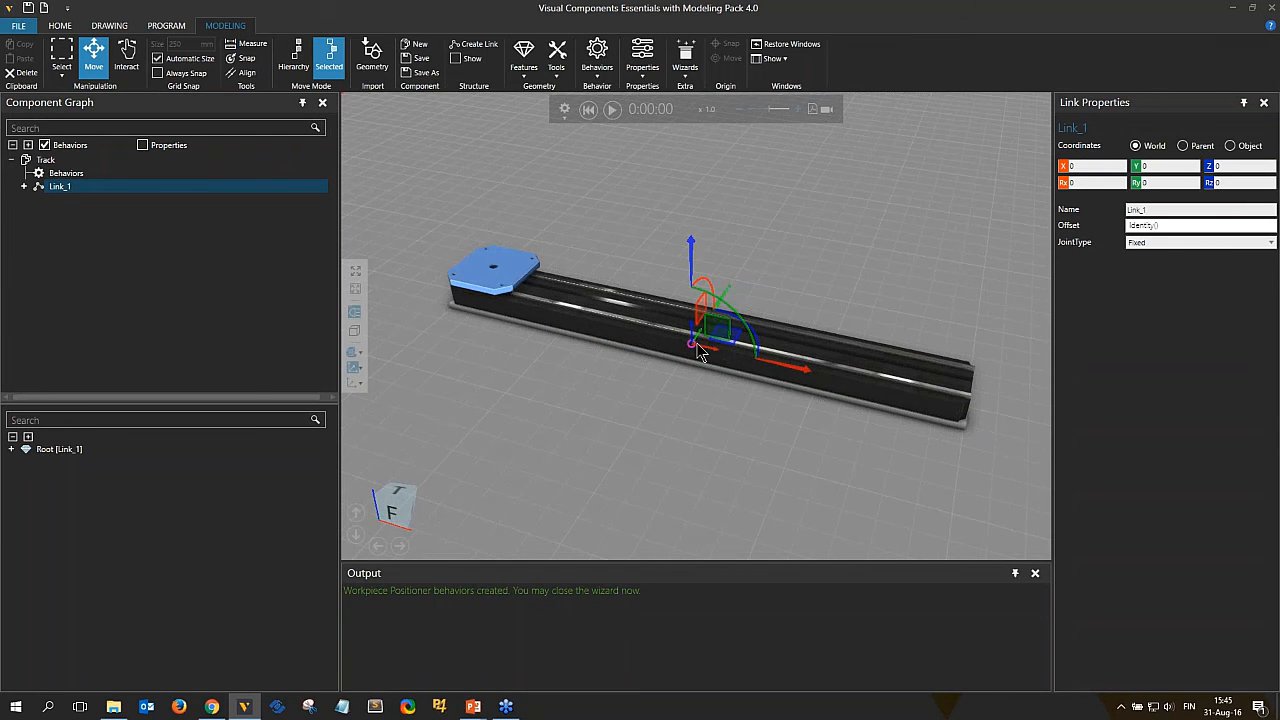
{"action": "left_click_drag", "start_coordinate": [694, 343], "coordinate": [470, 260]}
{"action": "scroll", "coordinate": [495, 268], "scroll_direction": "up", "scroll_amount": 3}
{"action": "scroll", "coordinate": [502, 270], "scroll_direction": "up", "scroll_amount": 1}
{"action": "scroll", "coordinate": [837, 493], "scroll_direction": "down", "scroll_amount": 6}
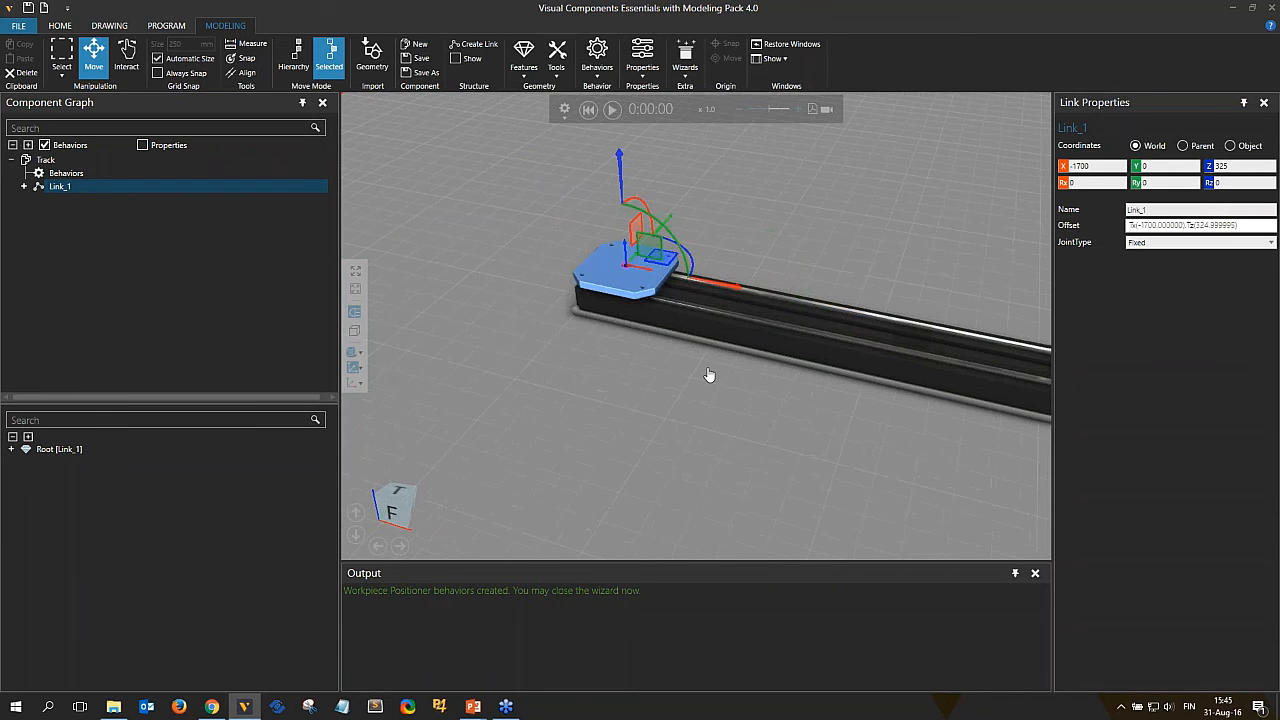
{"action": "scroll", "coordinate": [740, 399], "scroll_direction": "down", "scroll_amount": 1}
{"action": "middle_click_drag", "start_coordinate": [740, 399], "coordinate": [709, 382]}
{"action": "scroll", "coordinate": [709, 382], "scroll_direction": "up", "scroll_amount": 1}
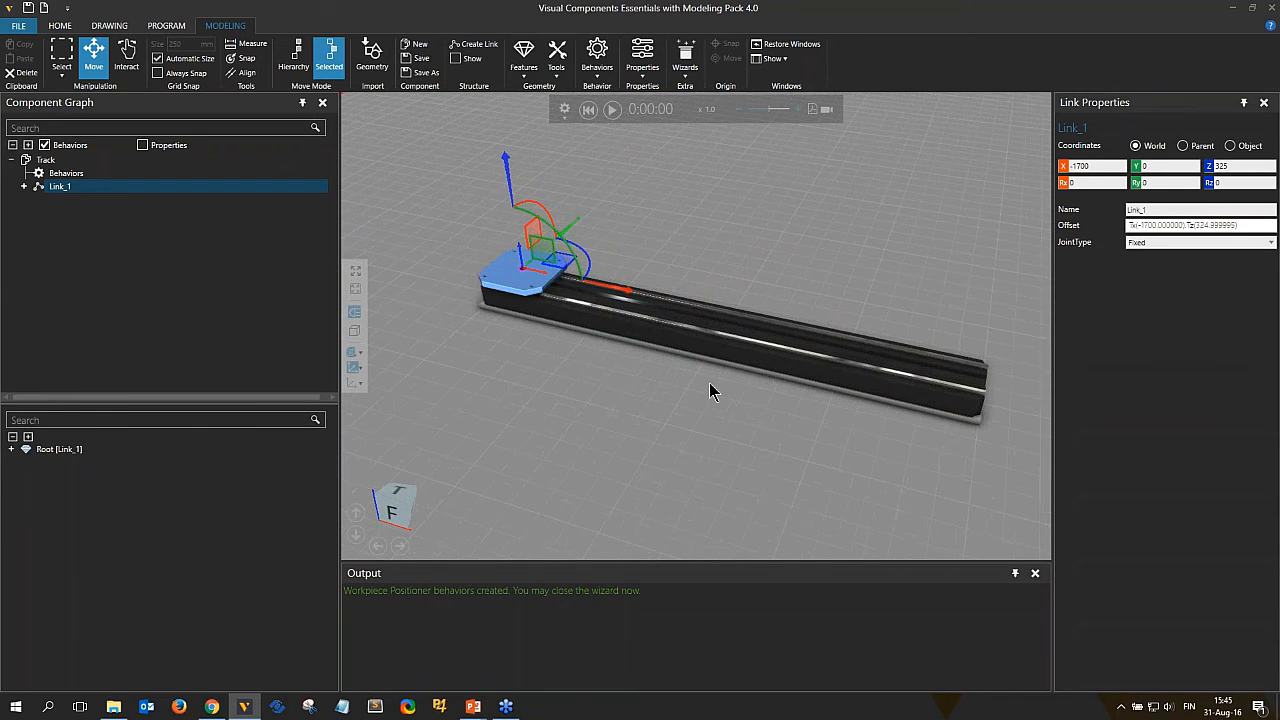
Set the link's joint type to Translational and test-drag the sledge in Interact mode, then reset it.
{"action": "left_click", "coordinate": [1143, 248]}
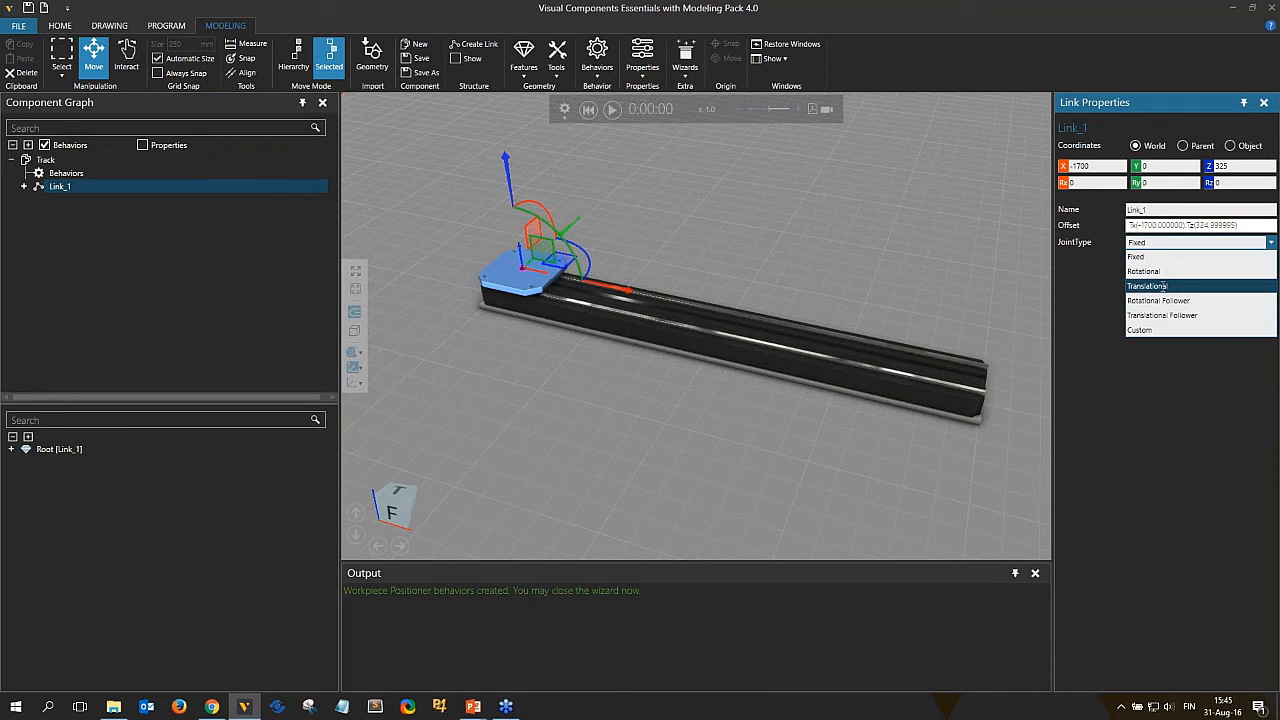
{"action": "left_click", "coordinate": [1161, 286]}
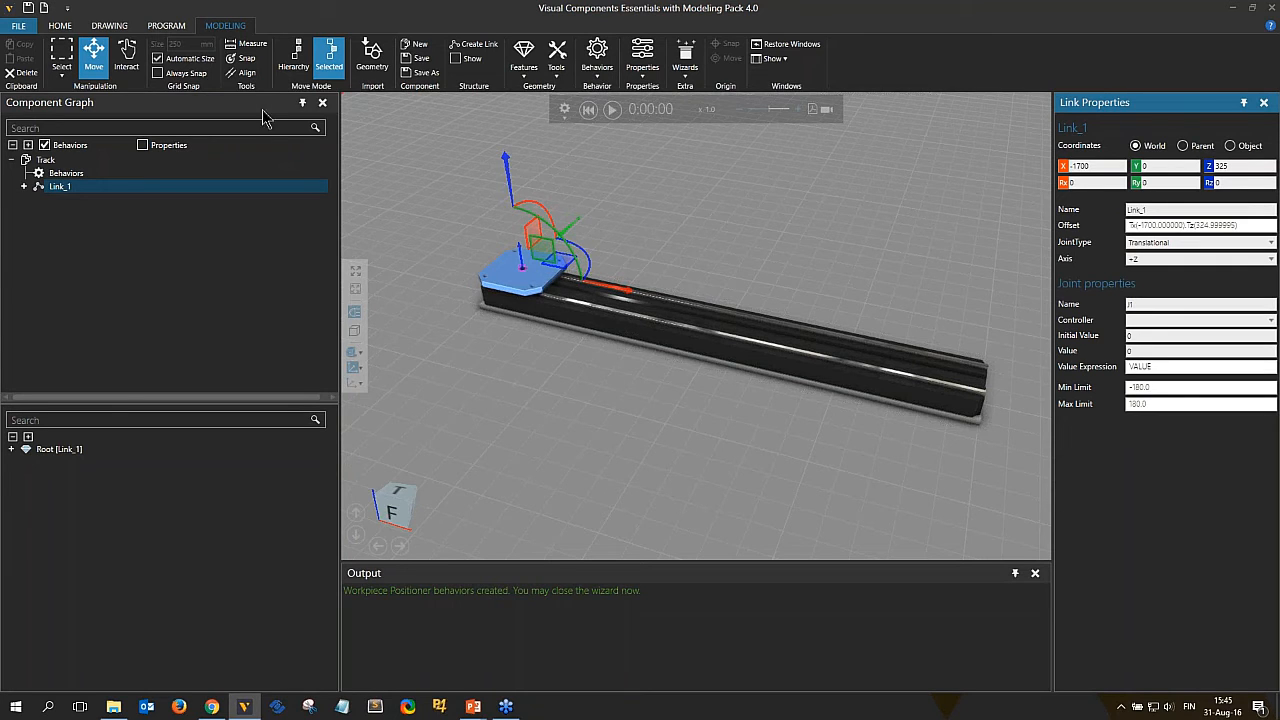
{"action": "left_click", "coordinate": [125, 60]}
{"action": "left_click_drag", "start_coordinate": [558, 298], "coordinate": [521, 203]}
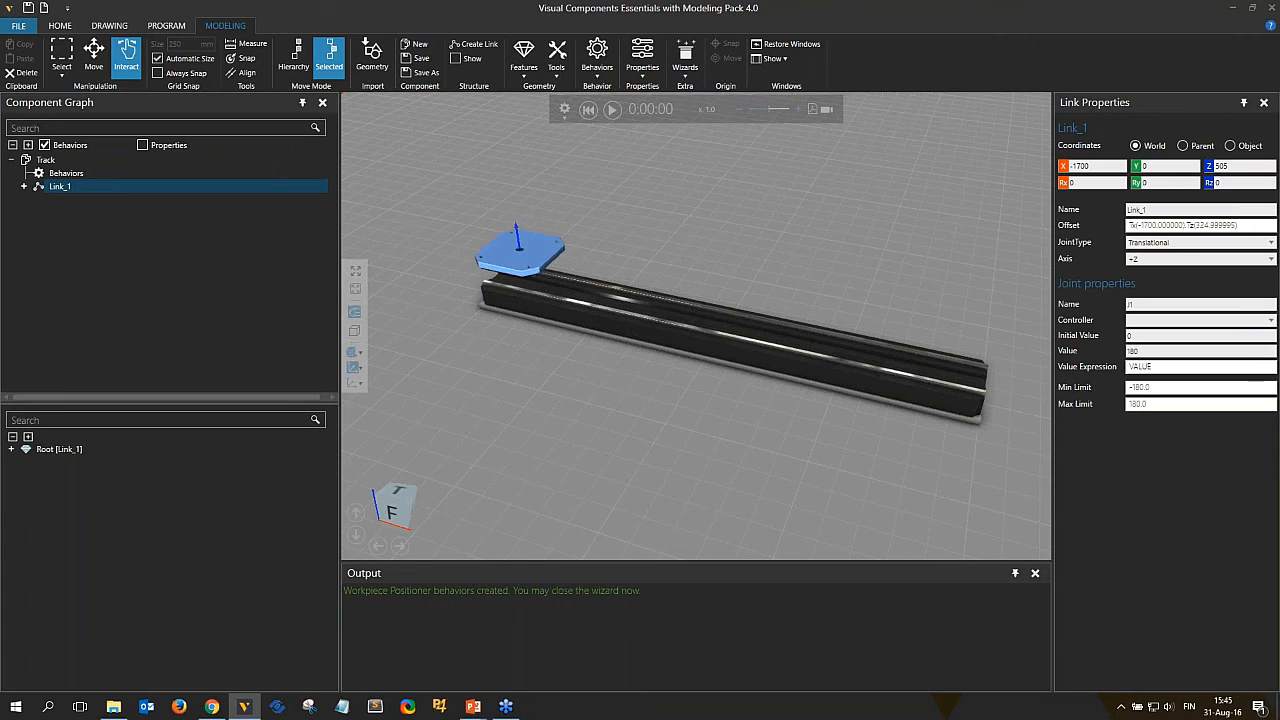
{"action": "left_click", "coordinate": [589, 110]}
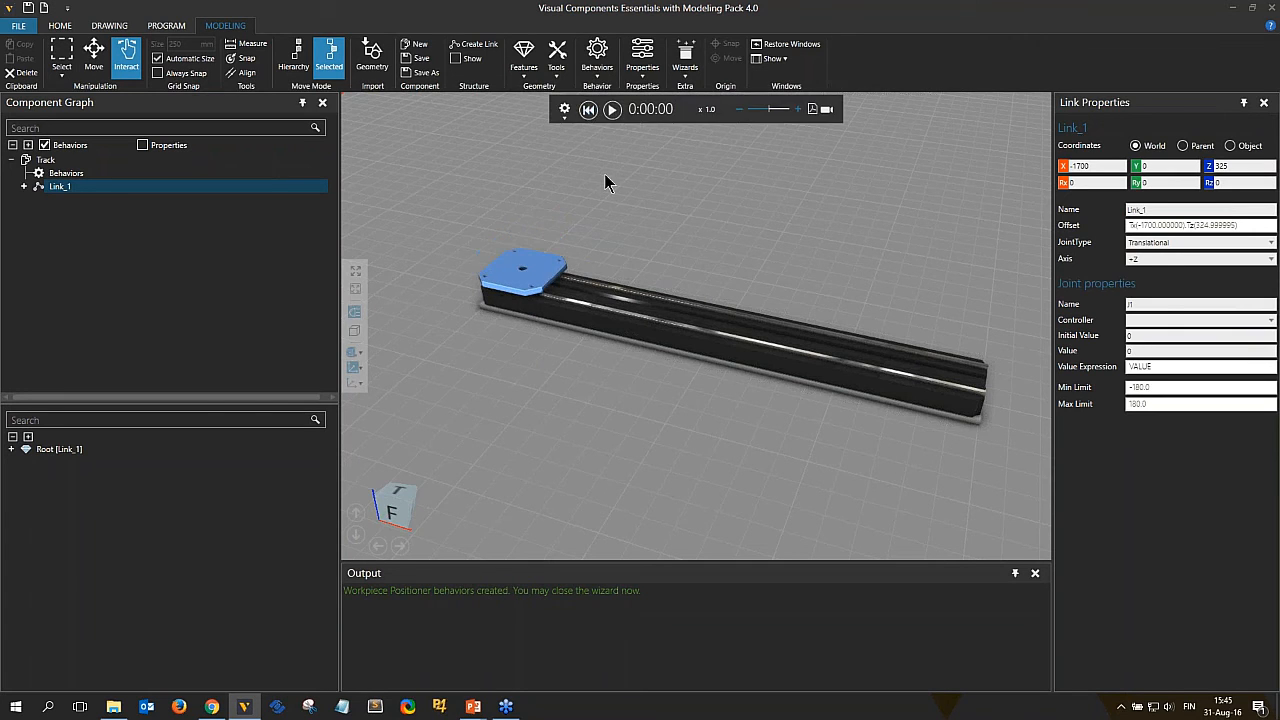
Set the translational joint's axis to +X.
{"action": "left_click", "coordinate": [1152, 260]}
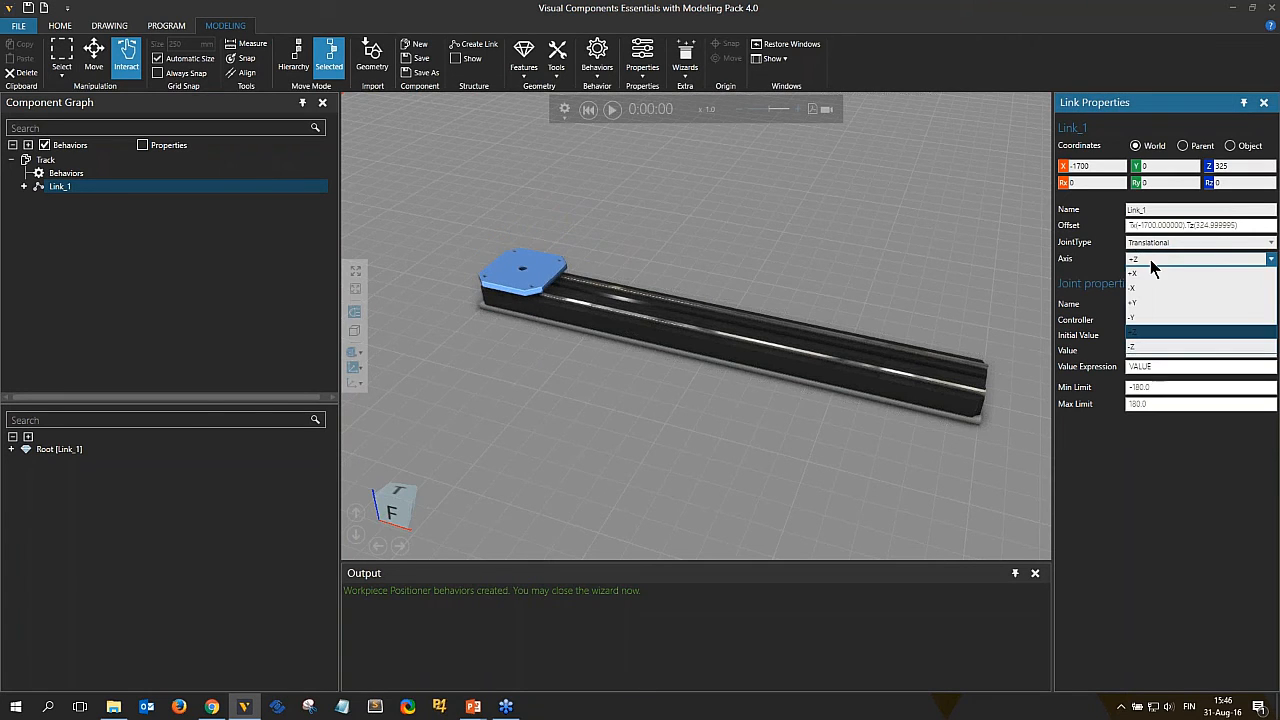
{"action": "left_click", "coordinate": [1148, 271]}
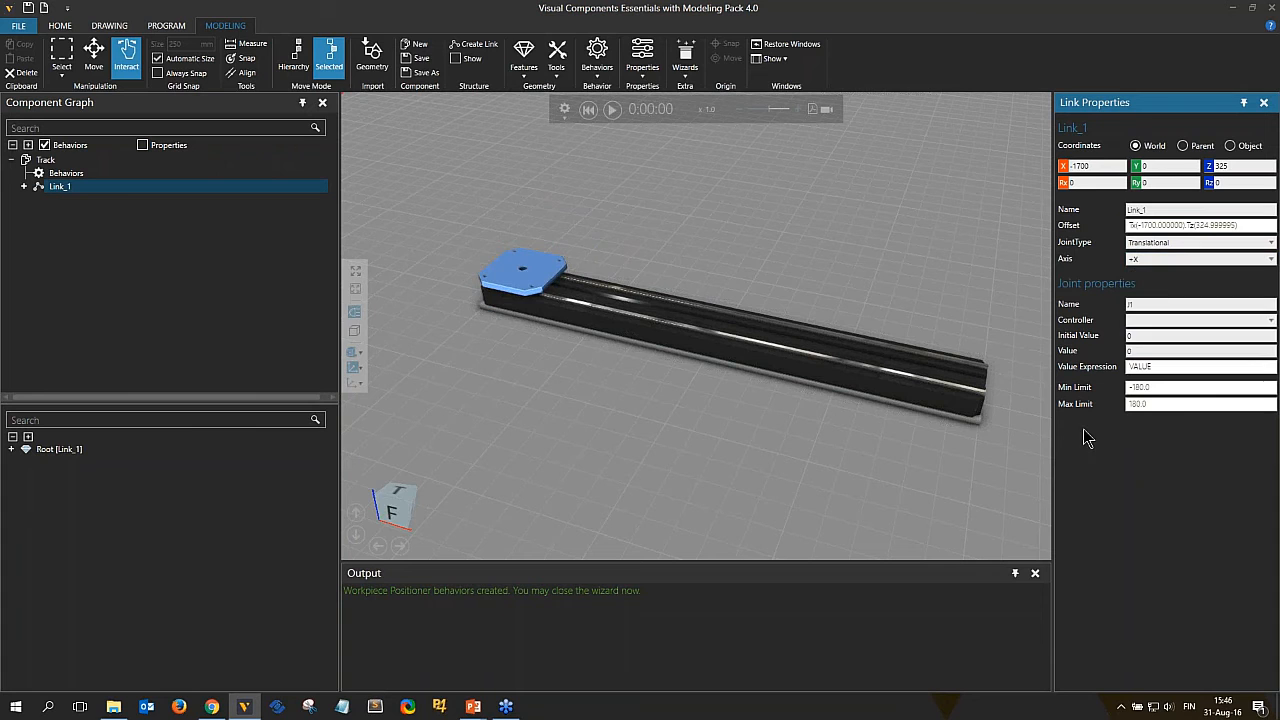
{"action": "left_click", "coordinate": [93, 57]}
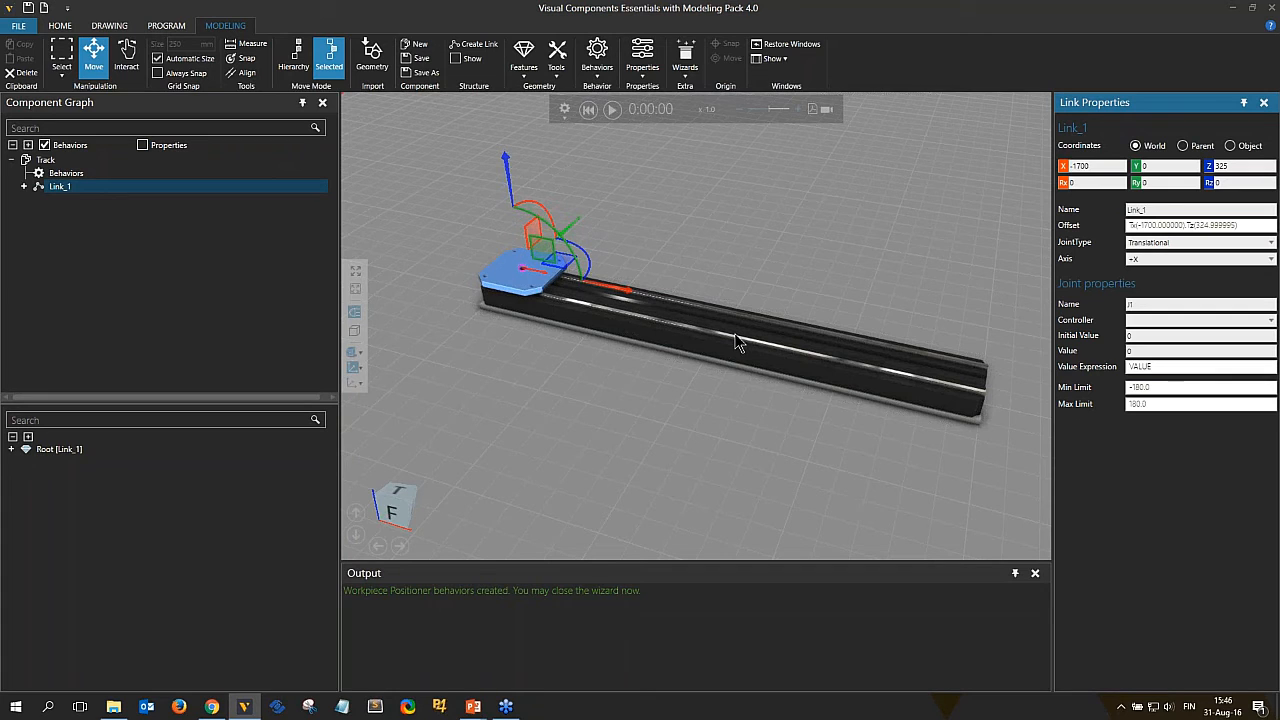
{"action": "left_click", "coordinate": [1146, 262]}
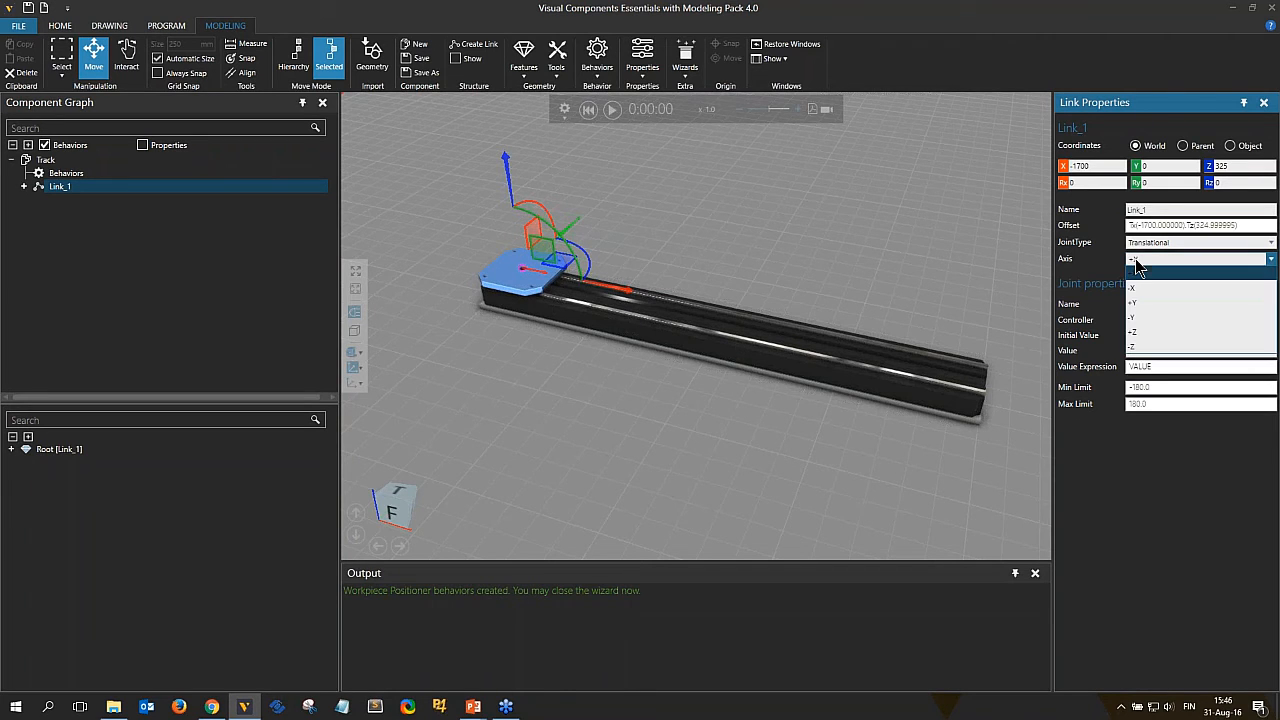
{"action": "left_click", "coordinate": [1149, 288]}
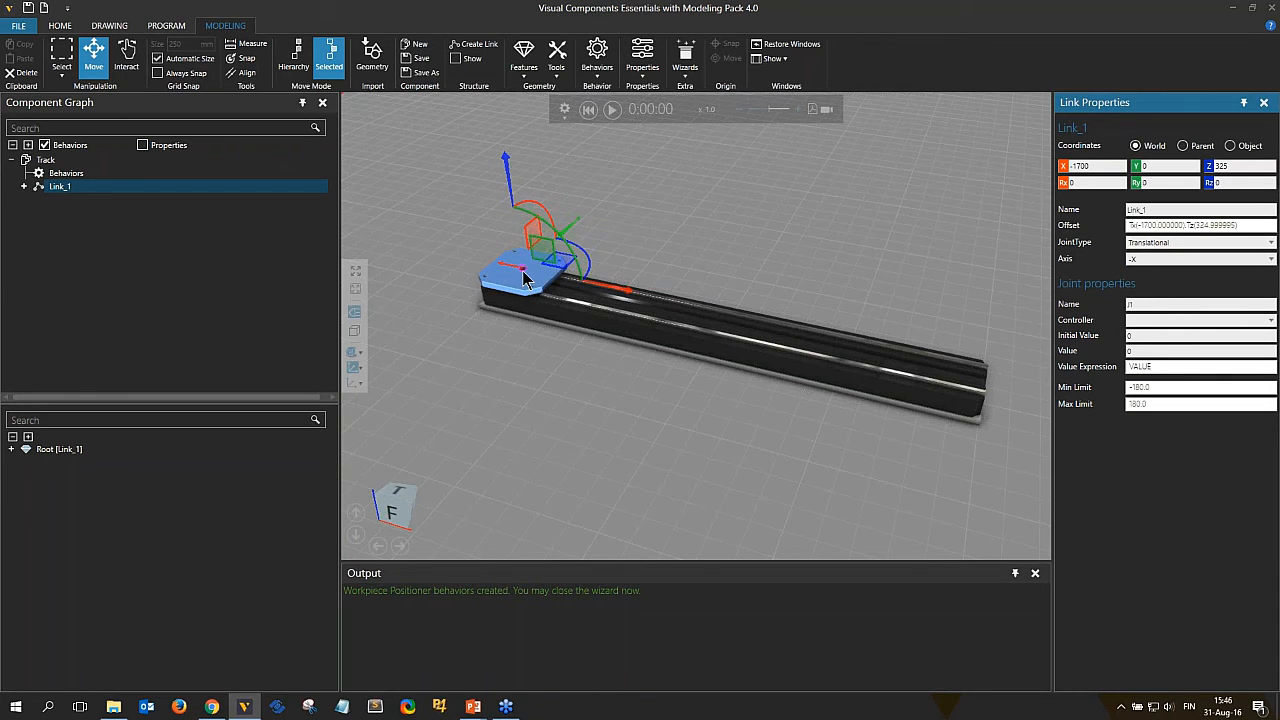
{"action": "left_click", "coordinate": [1140, 260]}
{"action": "left_click", "coordinate": [1143, 277]}
Assign a new Servo Controller to the joint and check it under Behaviors.
{"action": "left_click", "coordinate": [1177, 321]}
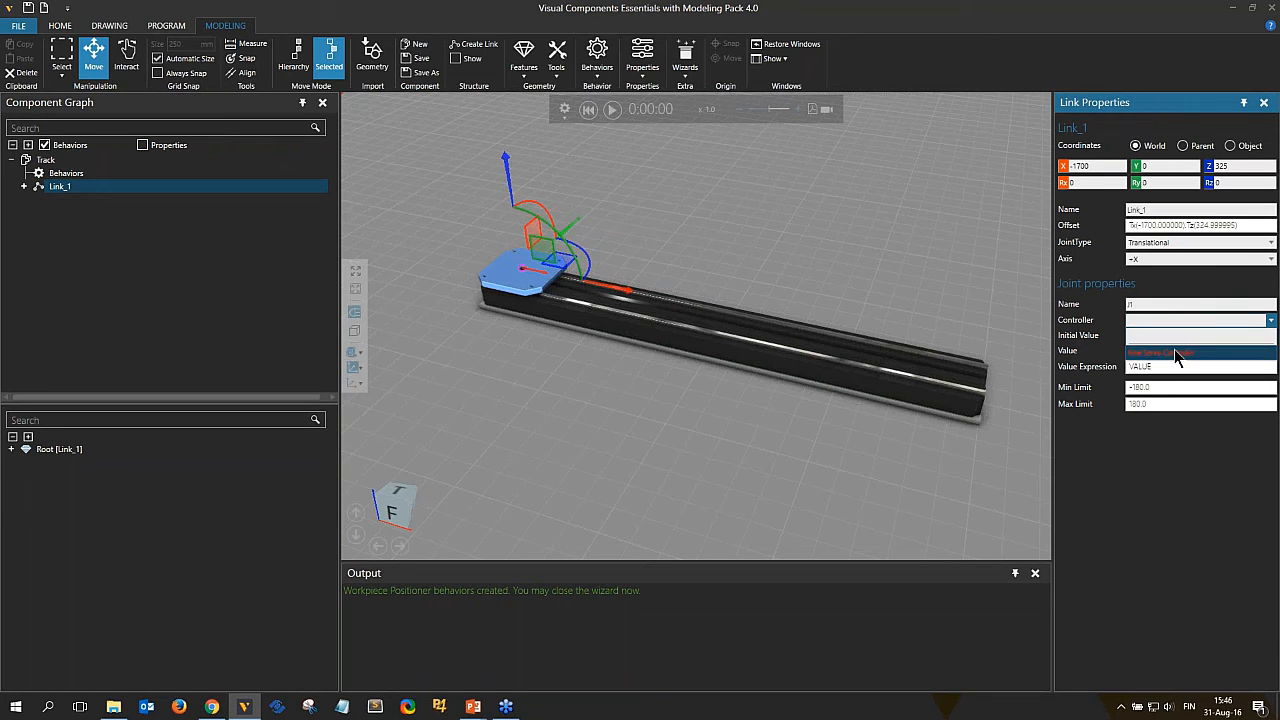
{"action": "left_click", "coordinate": [1174, 352]}
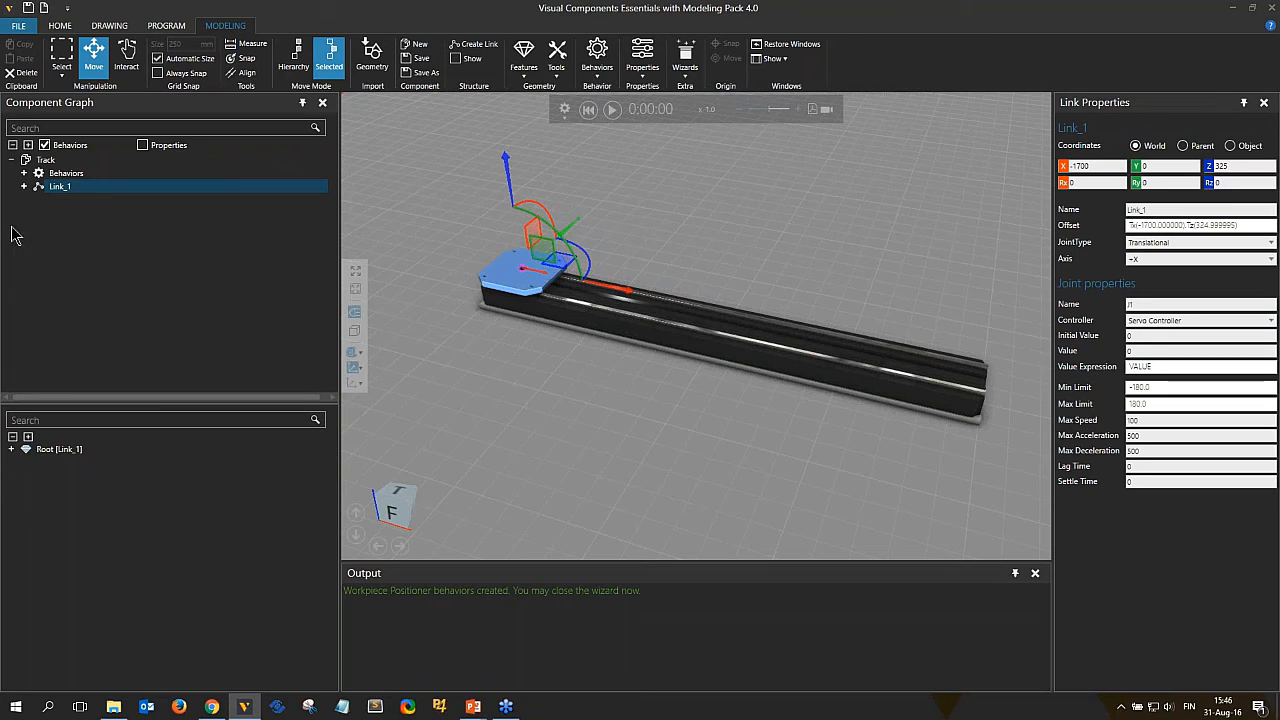
{"action": "left_click", "coordinate": [24, 173]}
{"action": "left_click", "coordinate": [145, 190]}
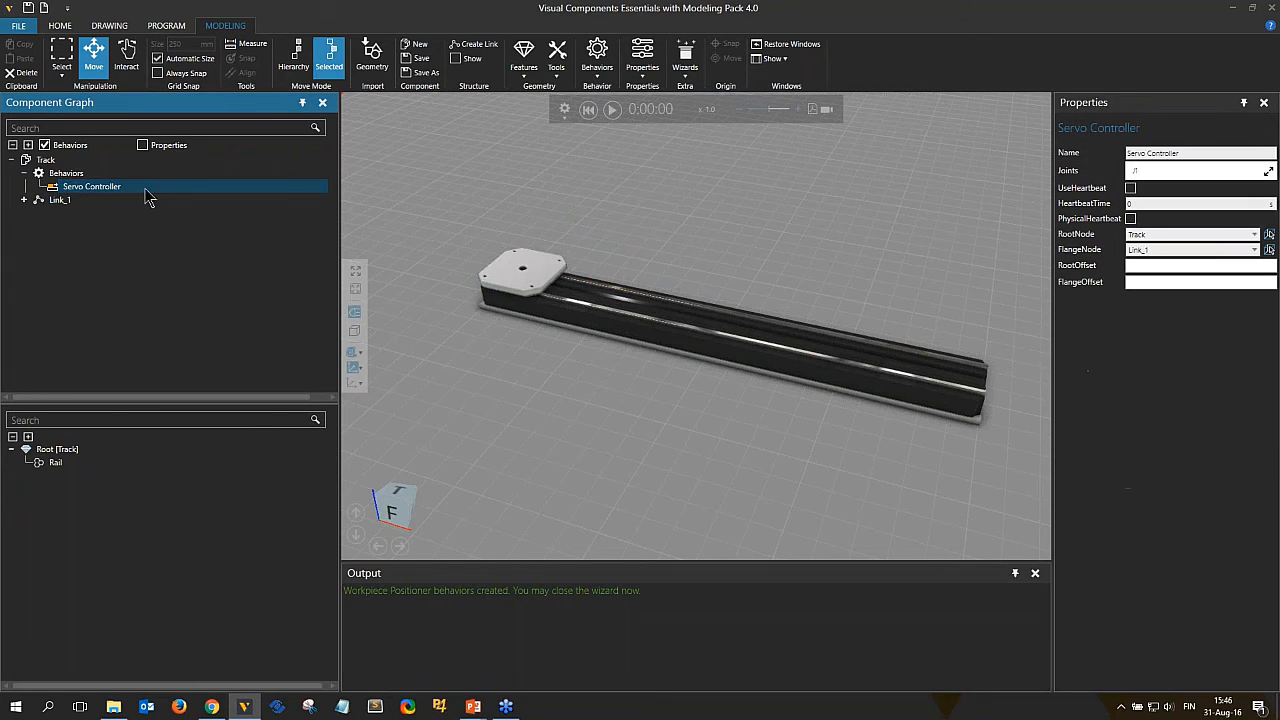
{"action": "left_click", "coordinate": [60, 200]}
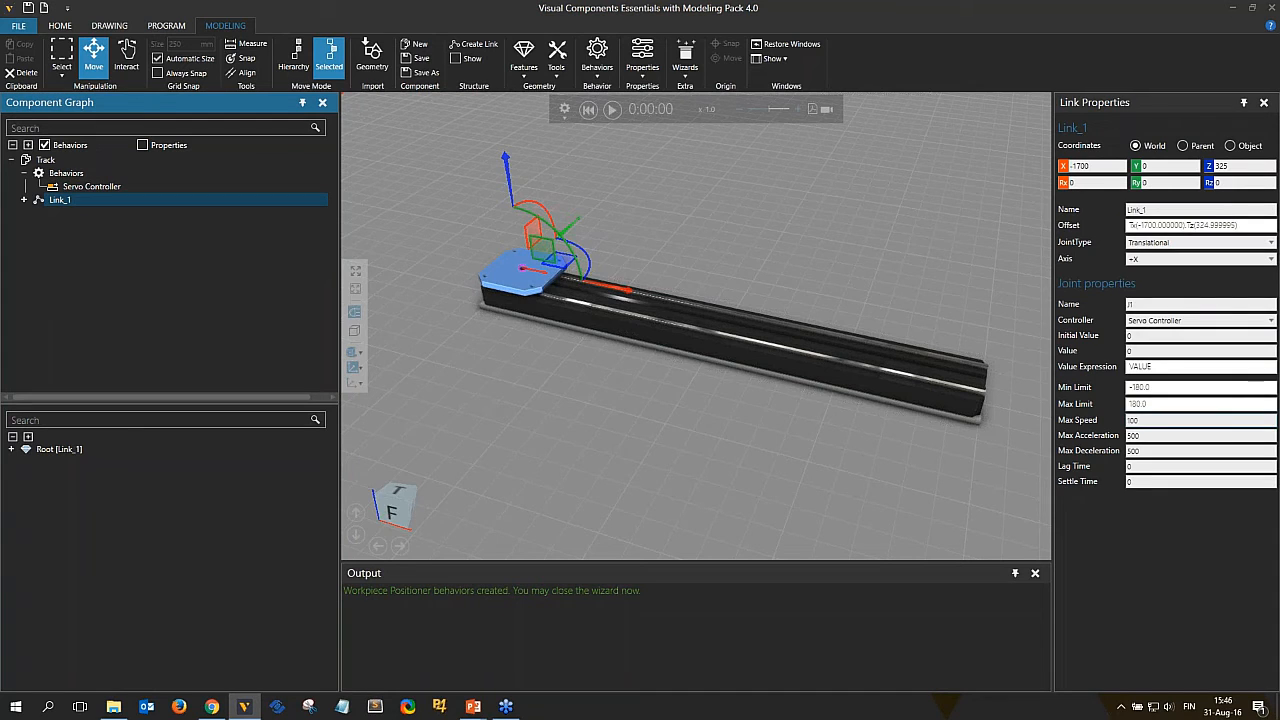
Set the joint's Min Limit to 0 and Max Limit to 4000.
{"action": "left_click", "coordinate": [1149, 387]}
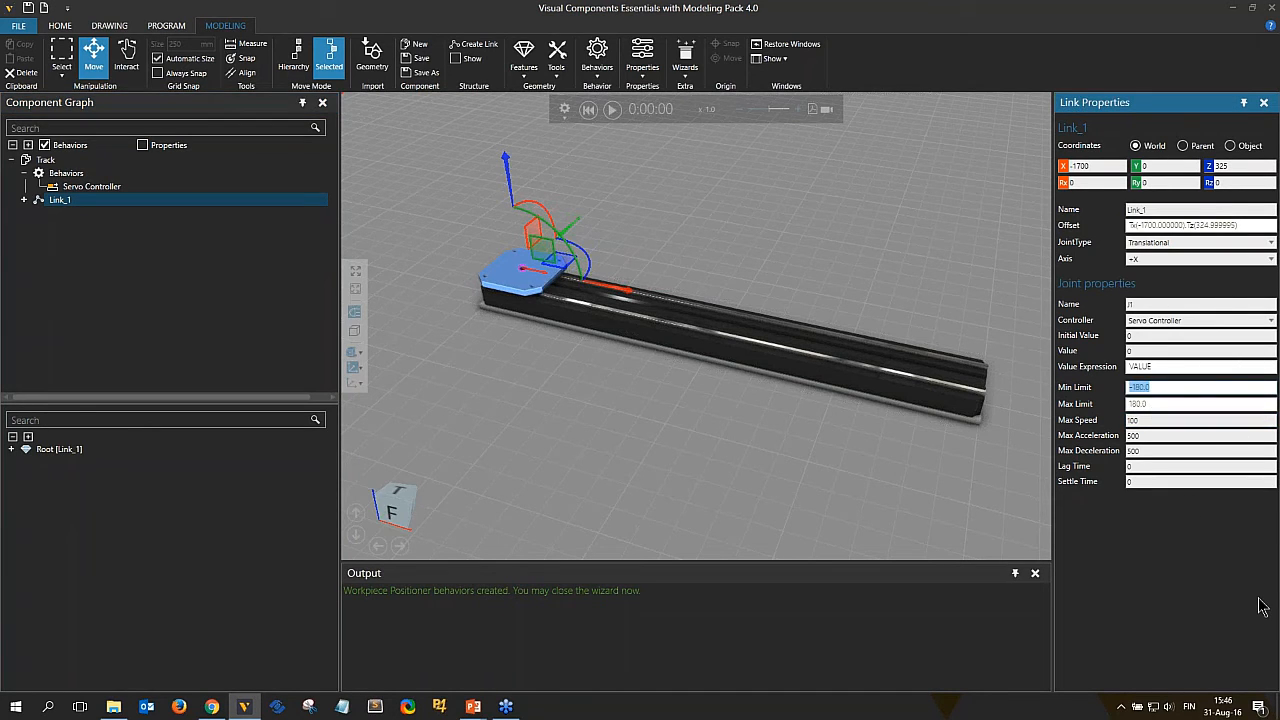
{"action": "type", "text": "0"}
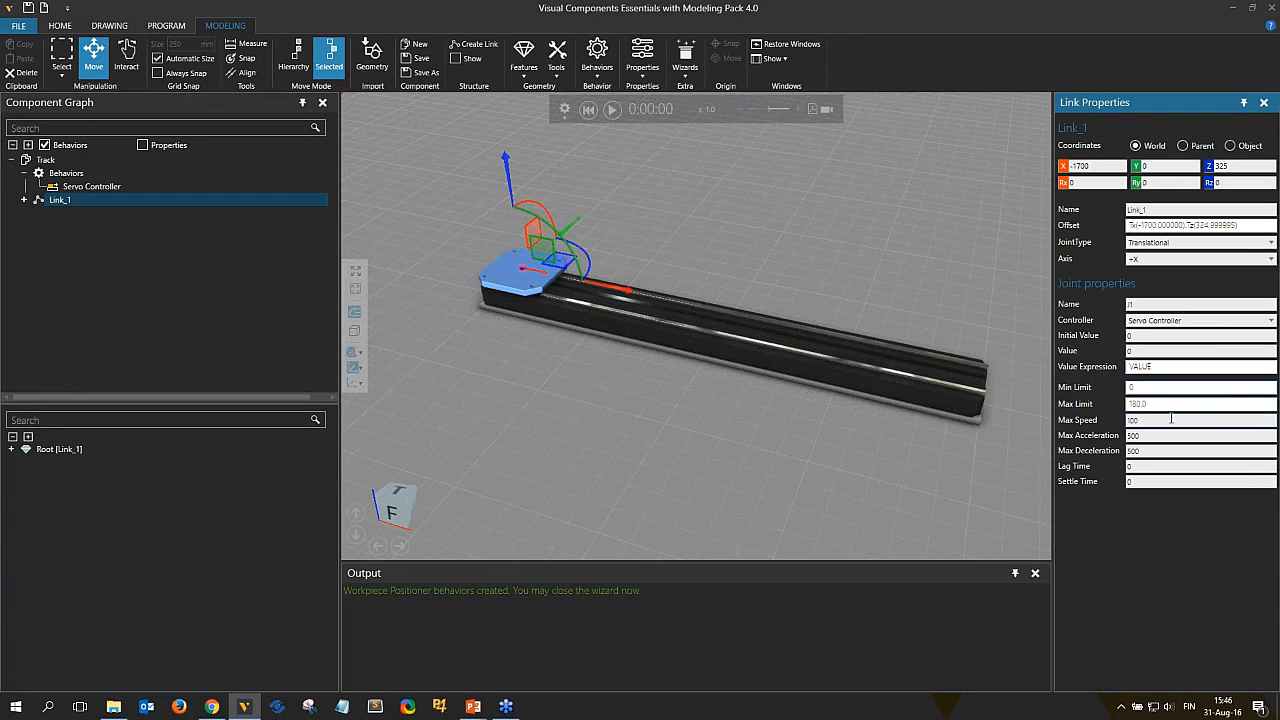
{"action": "key", "text": "Tab"}
{"action": "type", "text": "4"}
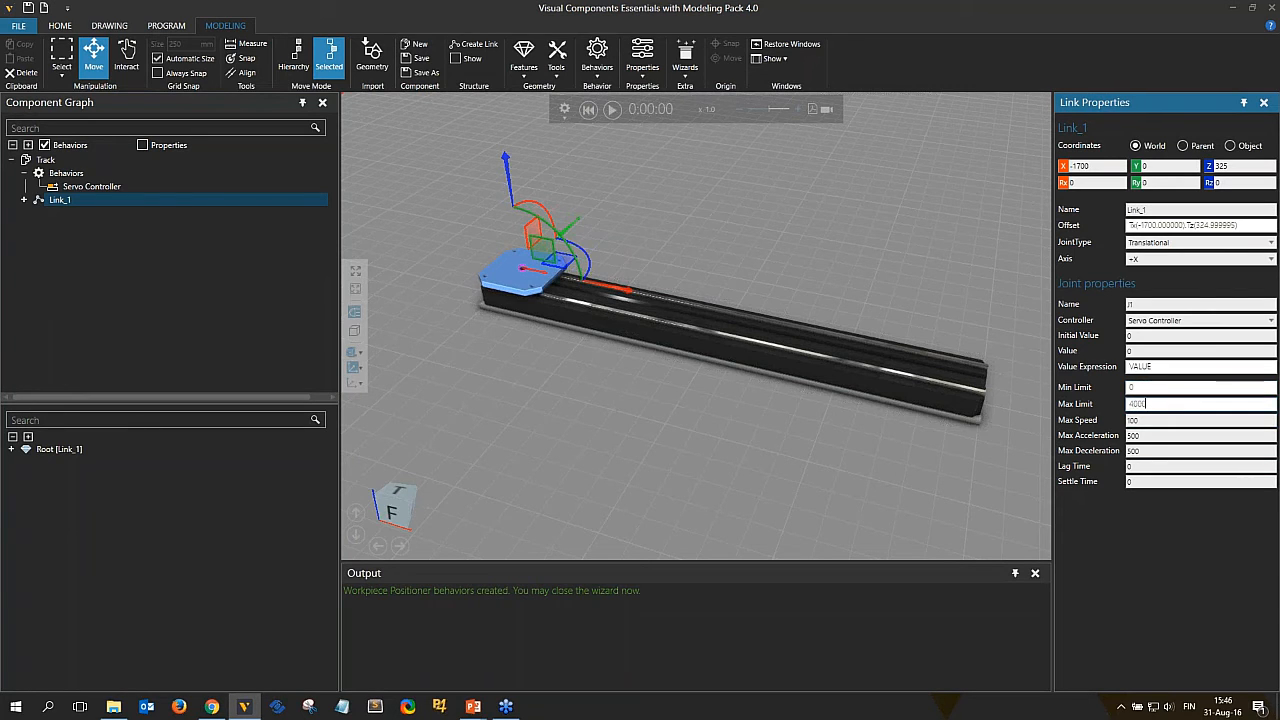
Measure the track's travel length between the rail's end edges with the Measure tool.
{"action": "left_click", "coordinate": [245, 45]}
{"action": "scroll", "coordinate": [540, 275], "scroll_direction": "up", "scroll_amount": 5}
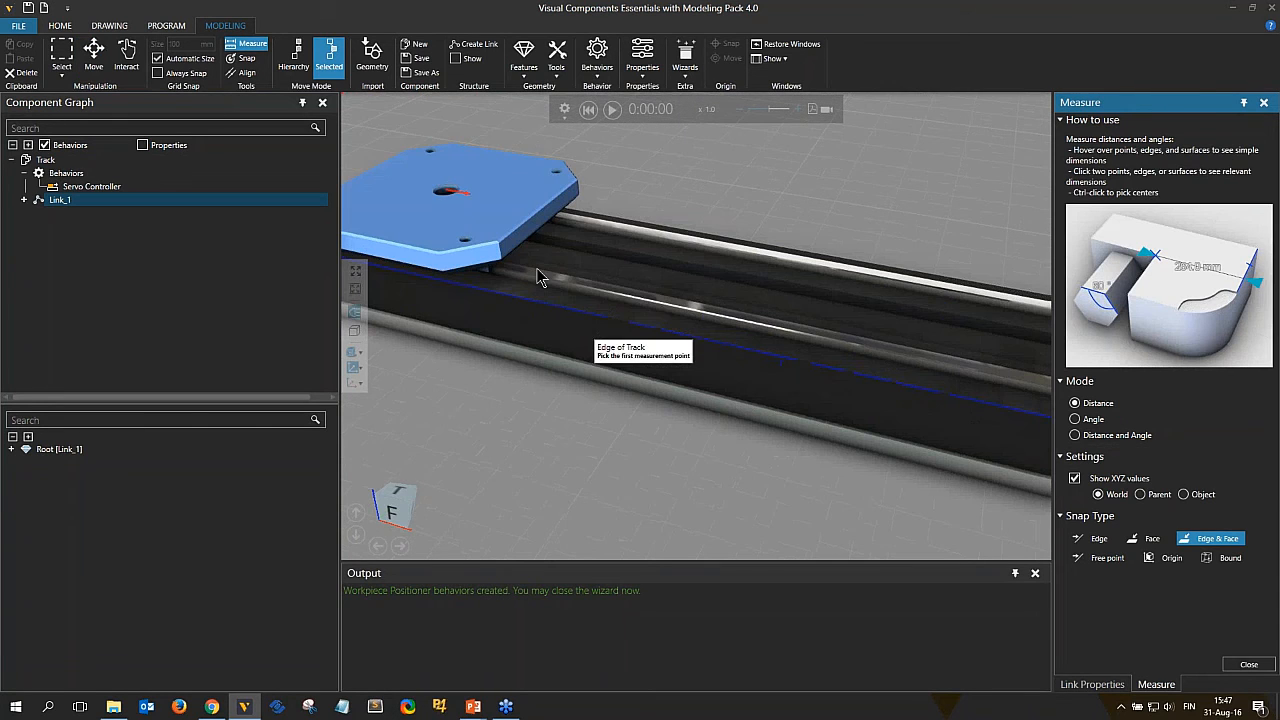
{"action": "left_click", "coordinate": [520, 250]}
{"action": "scroll", "coordinate": [520, 250], "scroll_direction": "down", "scroll_amount": 5}
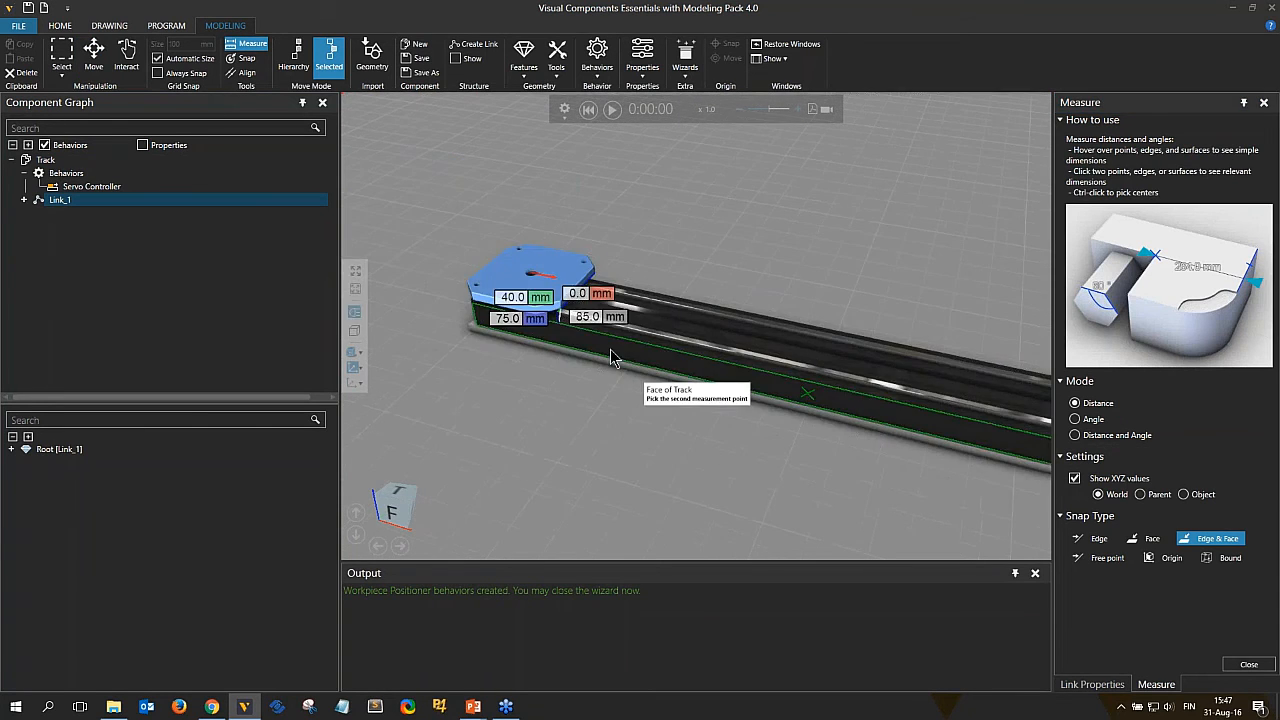
{"action": "right_click_drag", "start_coordinate": [907, 453], "coordinate": [500, 315]}
{"action": "scroll", "coordinate": [615, 440], "scroll_direction": "up", "scroll_amount": 5}
{"action": "left_click", "coordinate": [500, 315]}
{"action": "right_click_drag", "start_coordinate": [678, 407], "coordinate": [484, 447]}
{"action": "scroll", "coordinate": [483, 446], "scroll_direction": "up", "scroll_amount": 2}
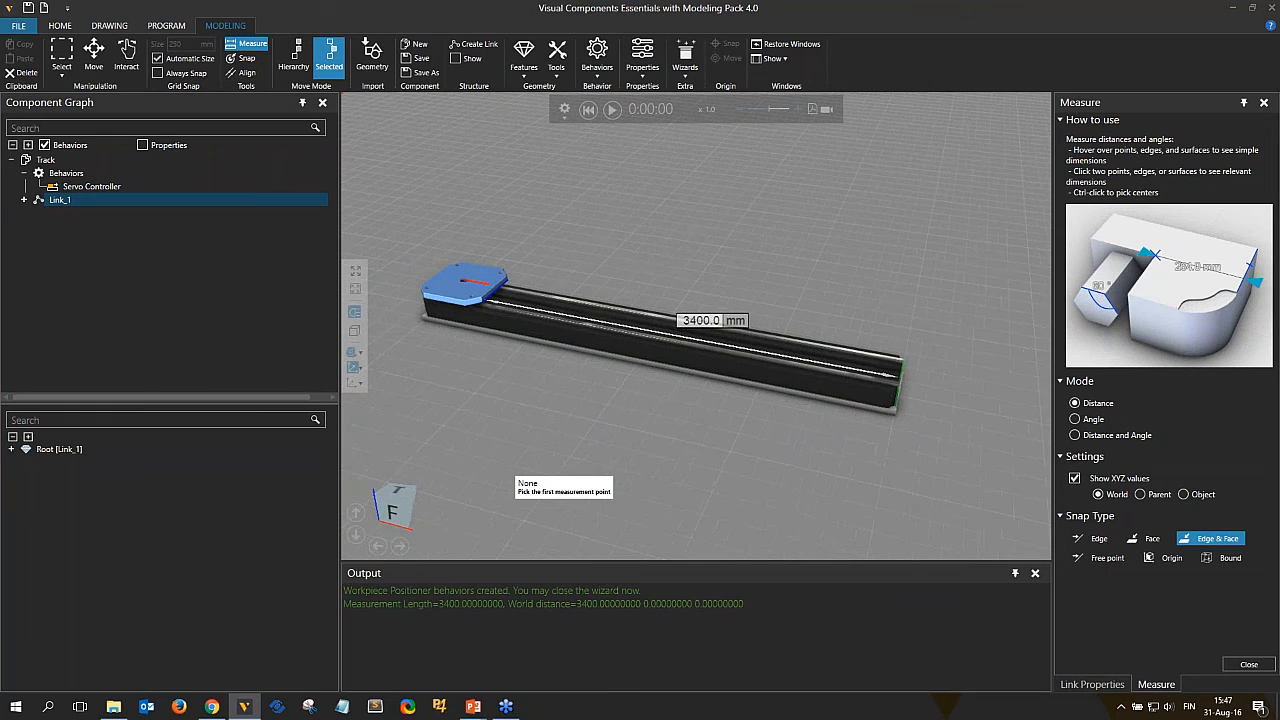
{"action": "left_click", "coordinate": [1262, 667]}
Set the joint's Max Limit to 3400.
{"action": "double_click", "coordinate": [1151, 404]}
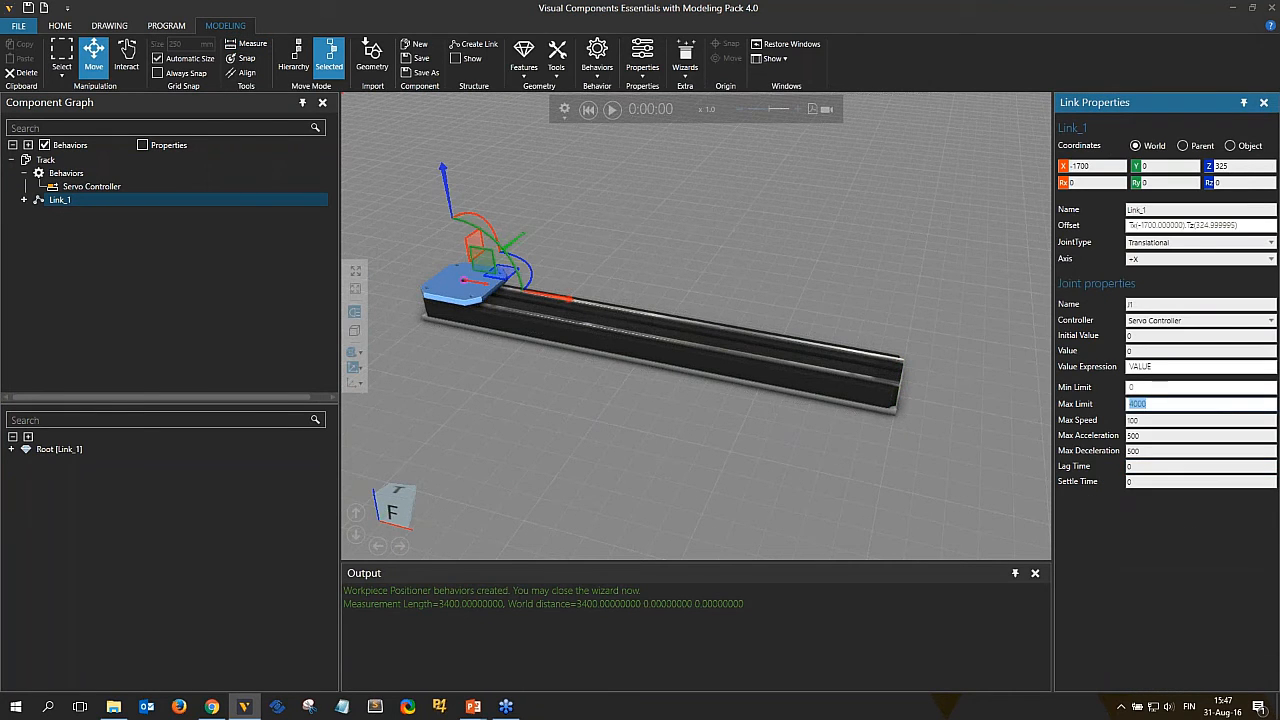
{"action": "type", "text": "3400"}
{"action": "left_click", "coordinate": [1168, 366]}
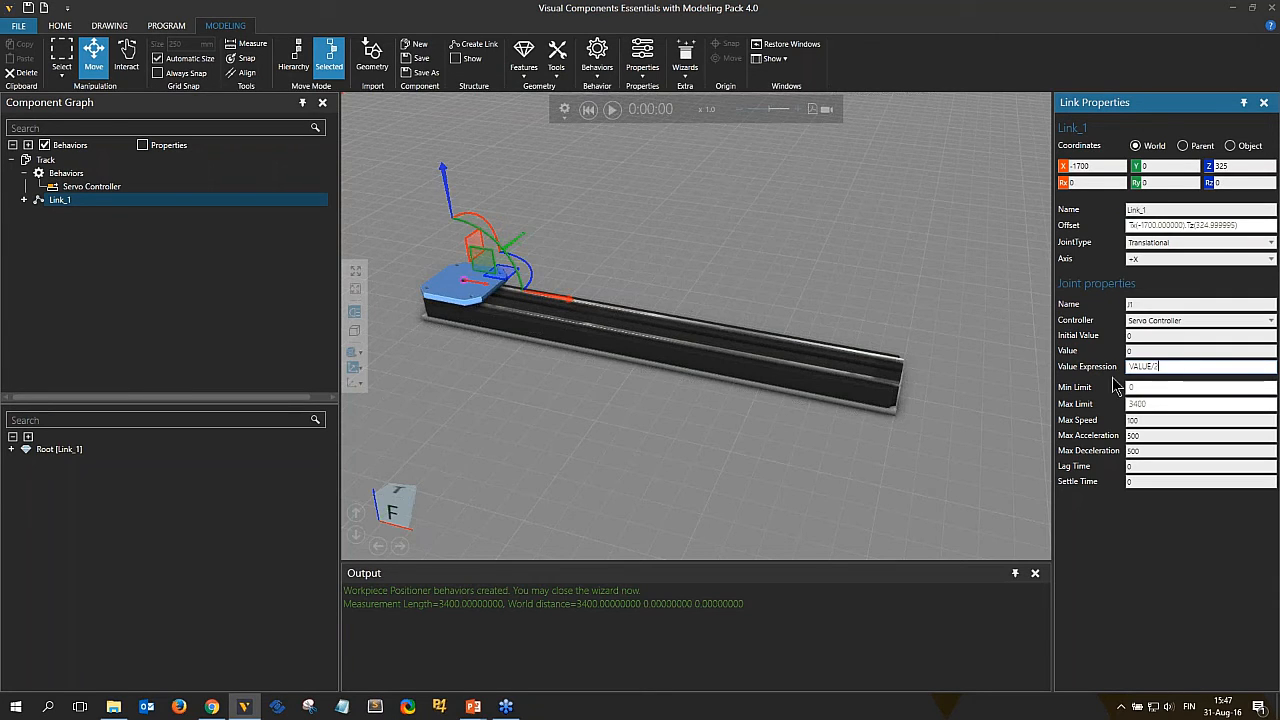
{"action": "key", "text": "BackSpace"}
{"action": "type", "text": "7"}
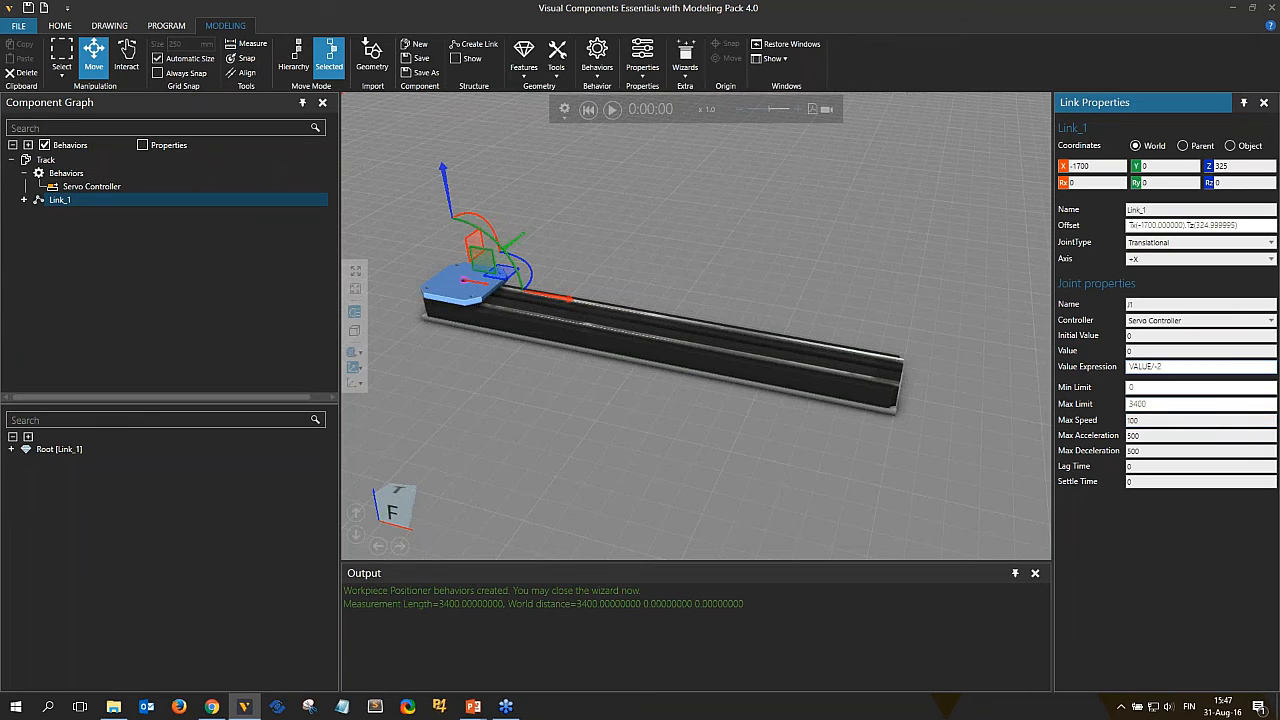
{"action": "middle_click_drag", "start_coordinate": [578, 330], "coordinate": [761, 405]}
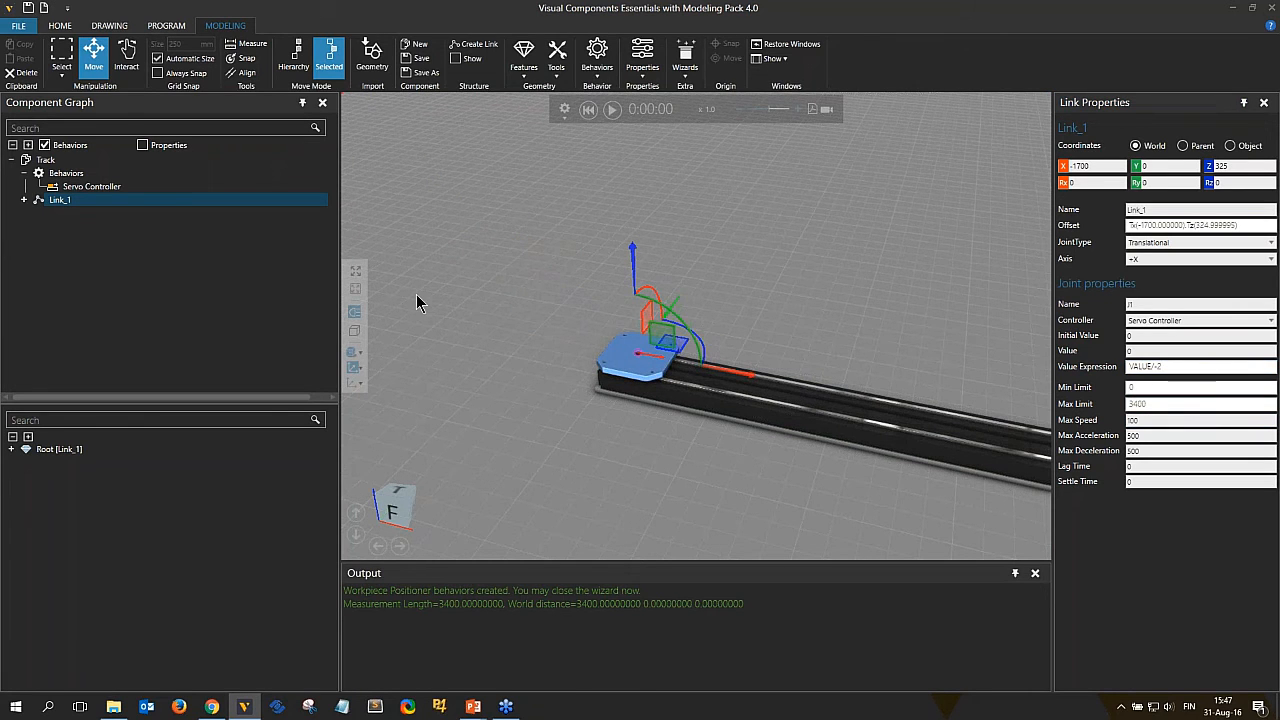
{"action": "left_click", "coordinate": [1169, 367]}
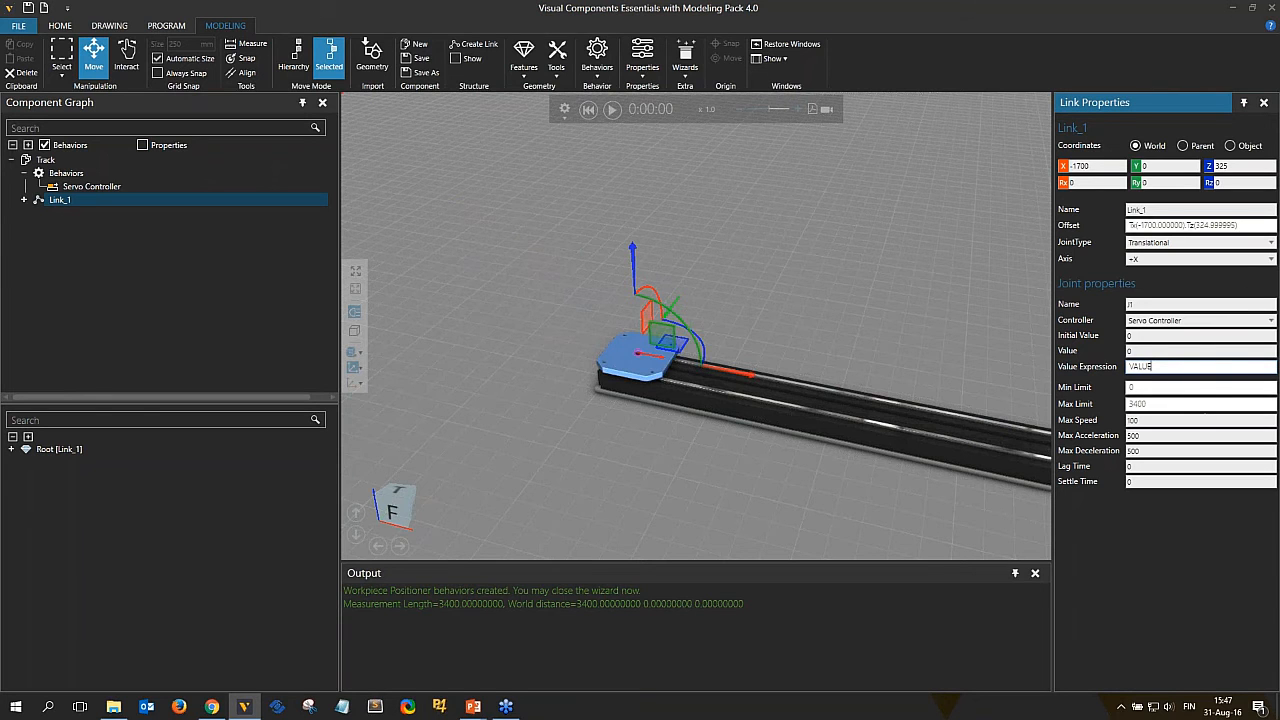
{"action": "middle_click_drag", "start_coordinate": [840, 297], "coordinate": [726, 232]}
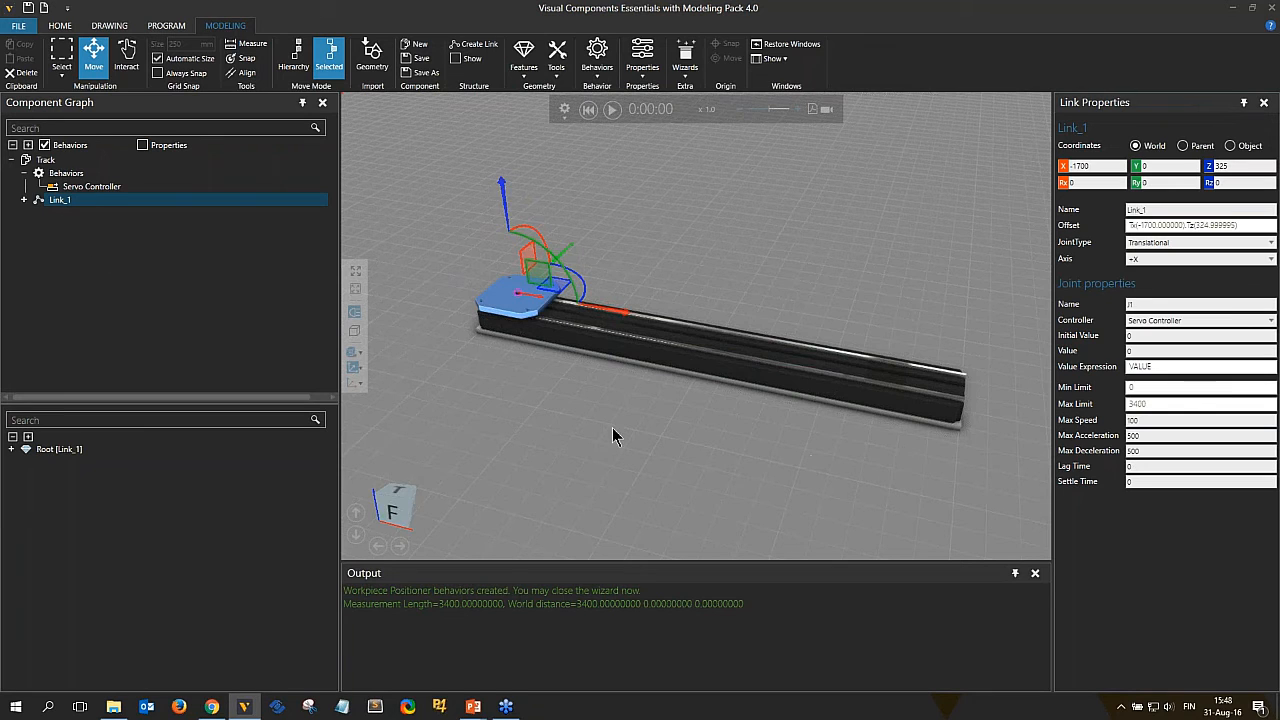
Run the Positioner wizard on the Track as a Robot Positioner with flange link Link_1 and apply it.
{"action": "left_click", "coordinate": [56, 162]}
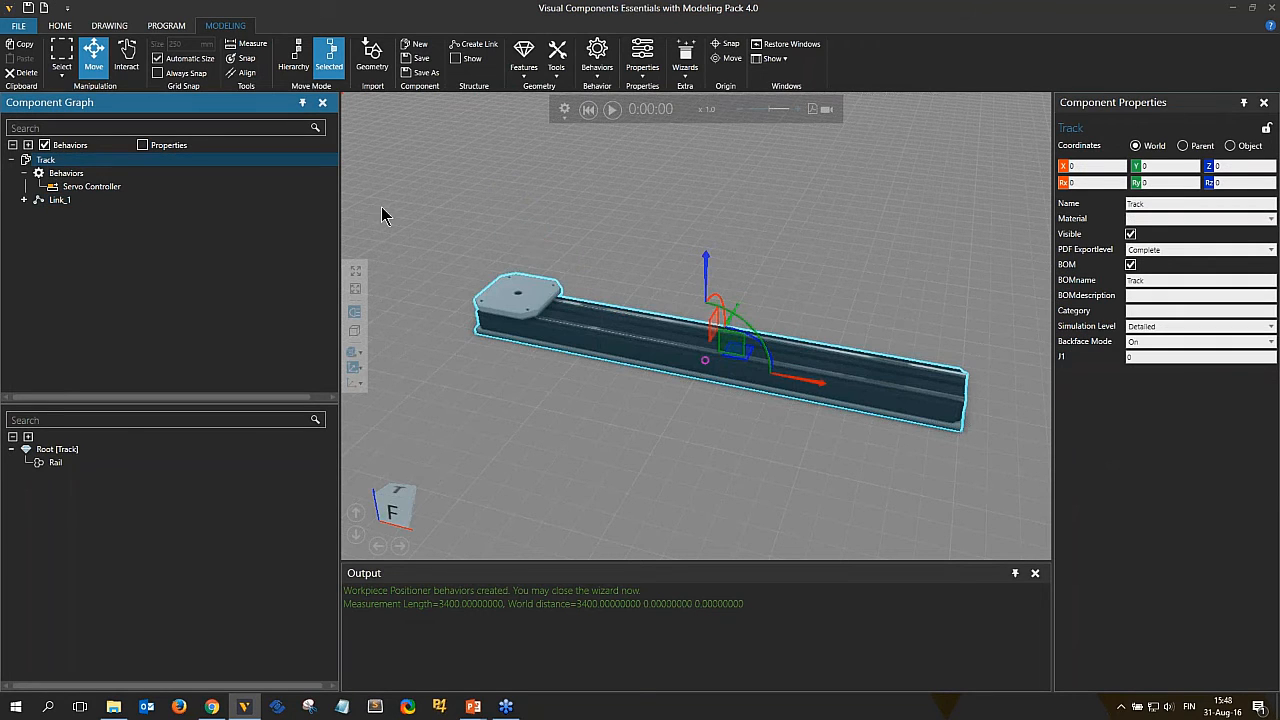
{"action": "left_click", "coordinate": [689, 58]}
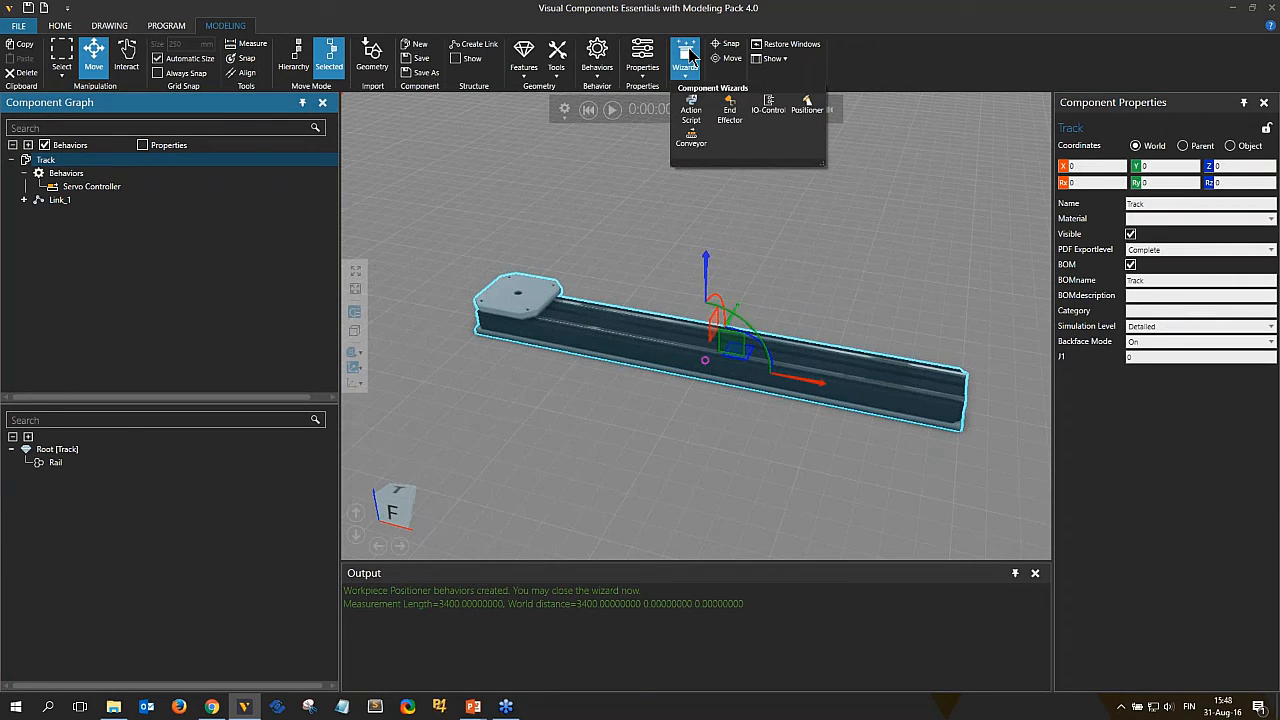
{"action": "left_click", "coordinate": [797, 114]}
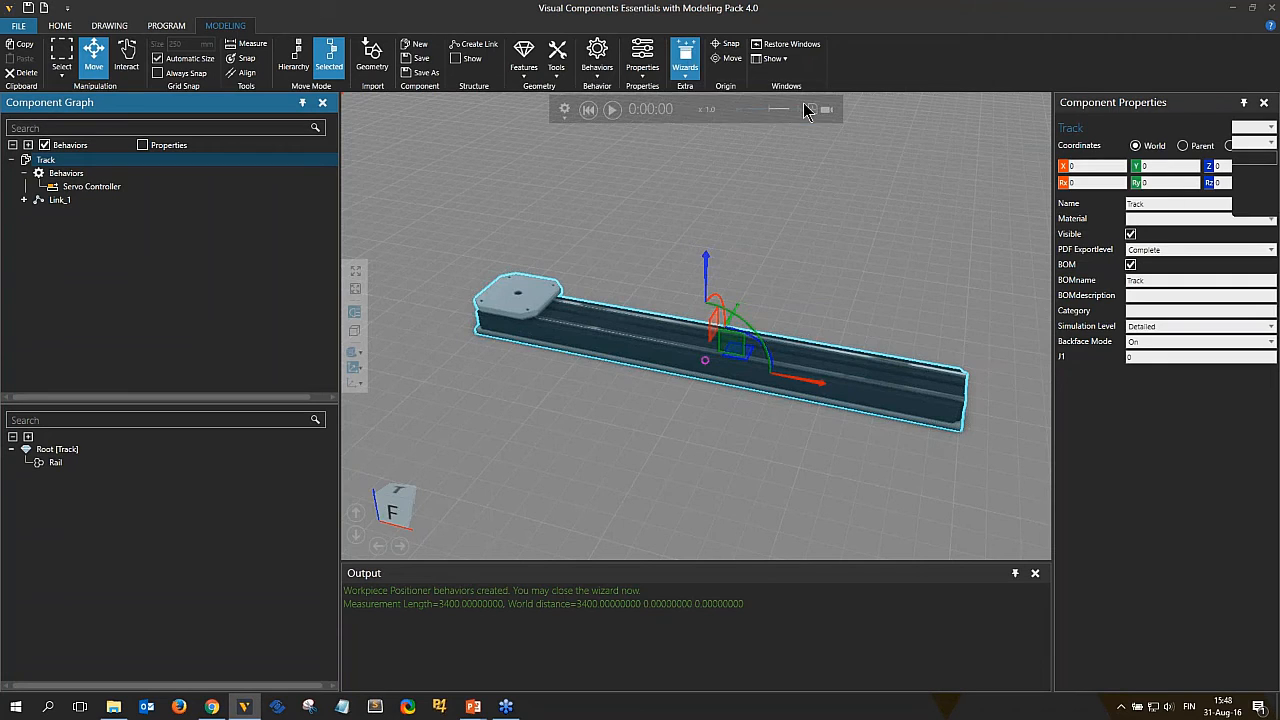
{"action": "left_click", "coordinate": [1174, 126]}
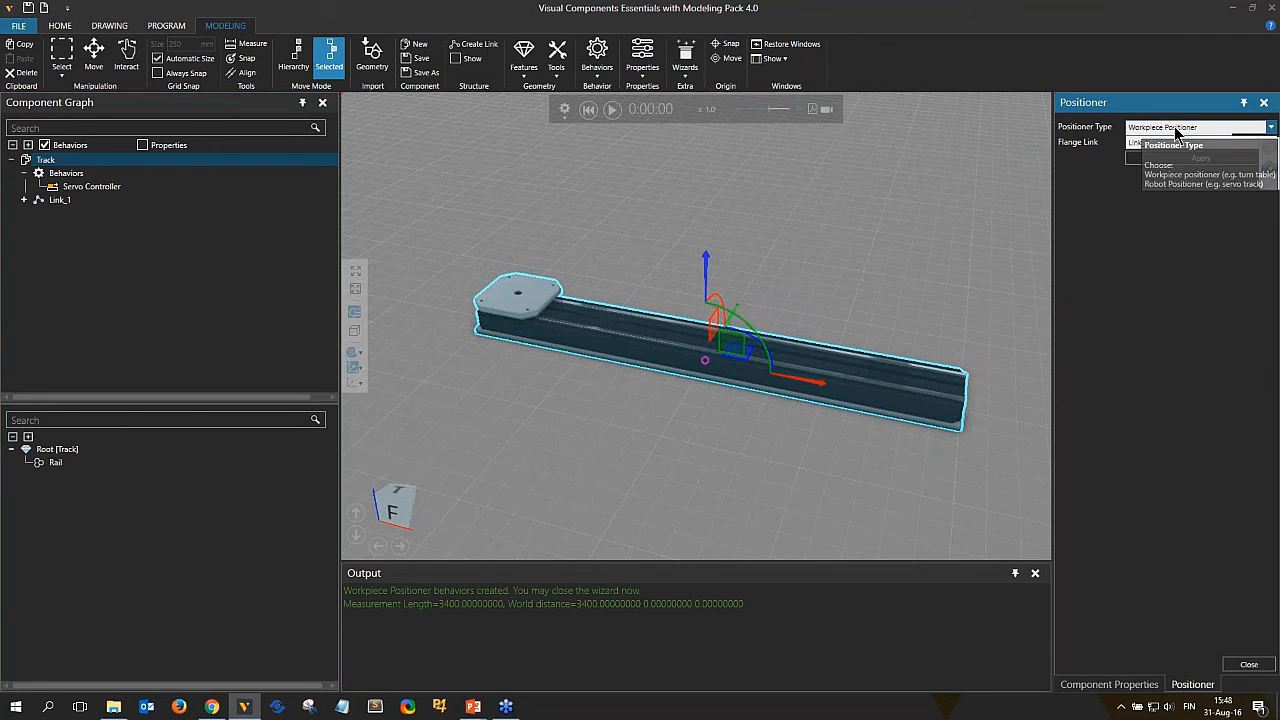
{"action": "left_click", "coordinate": [1155, 156]}
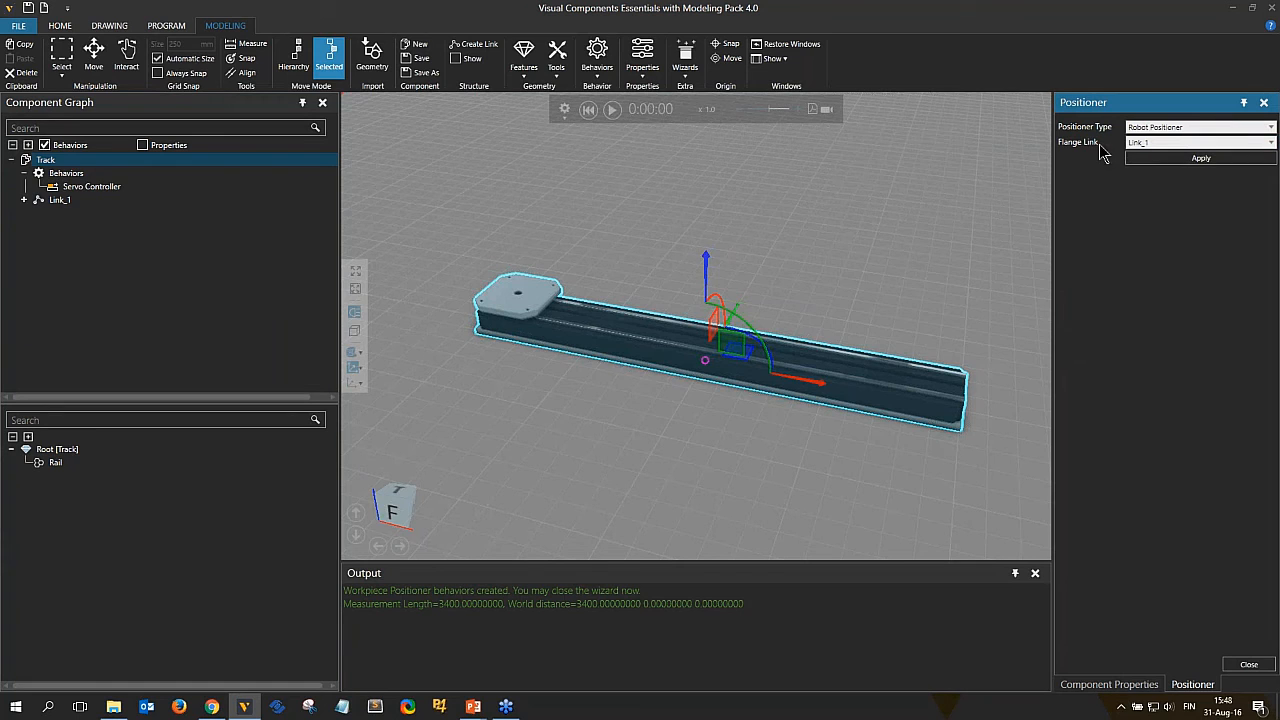
{"action": "left_click", "coordinate": [1175, 157]}
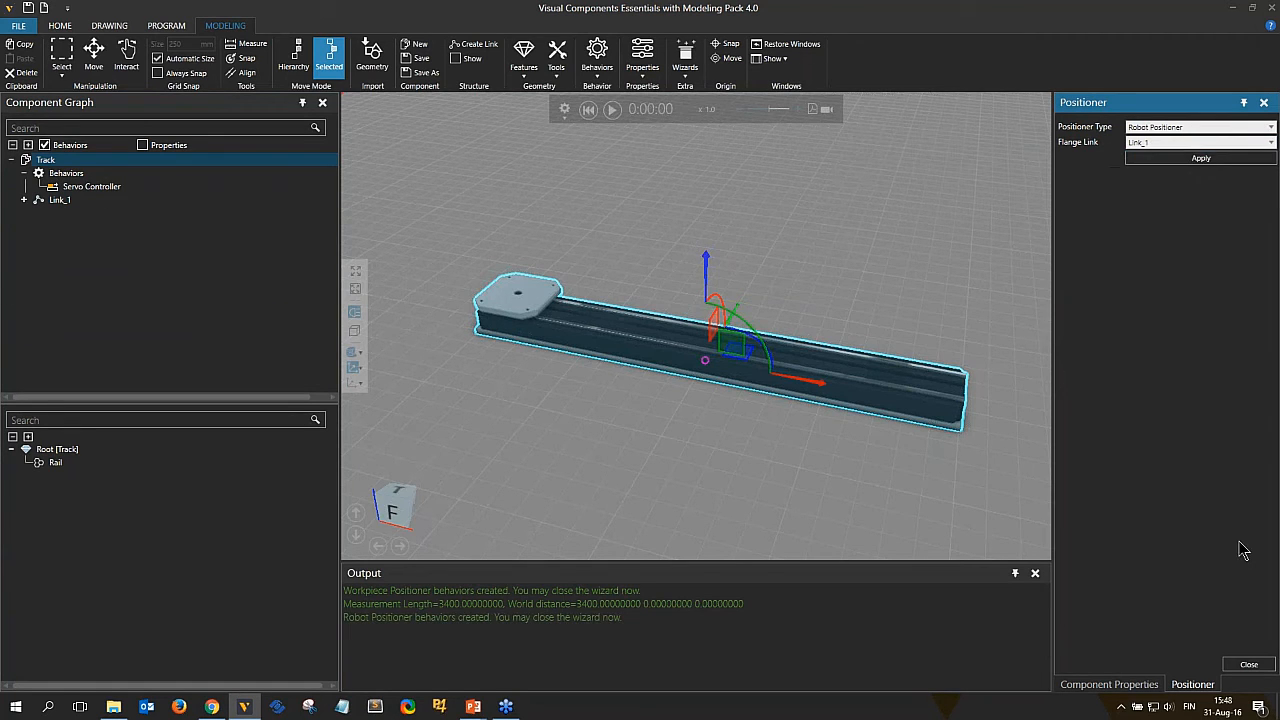
{"action": "left_click", "coordinate": [1249, 665]}
Inspect the MountInterface behavior created under Link_1's behaviors.
{"action": "left_click", "coordinate": [685, 58]}
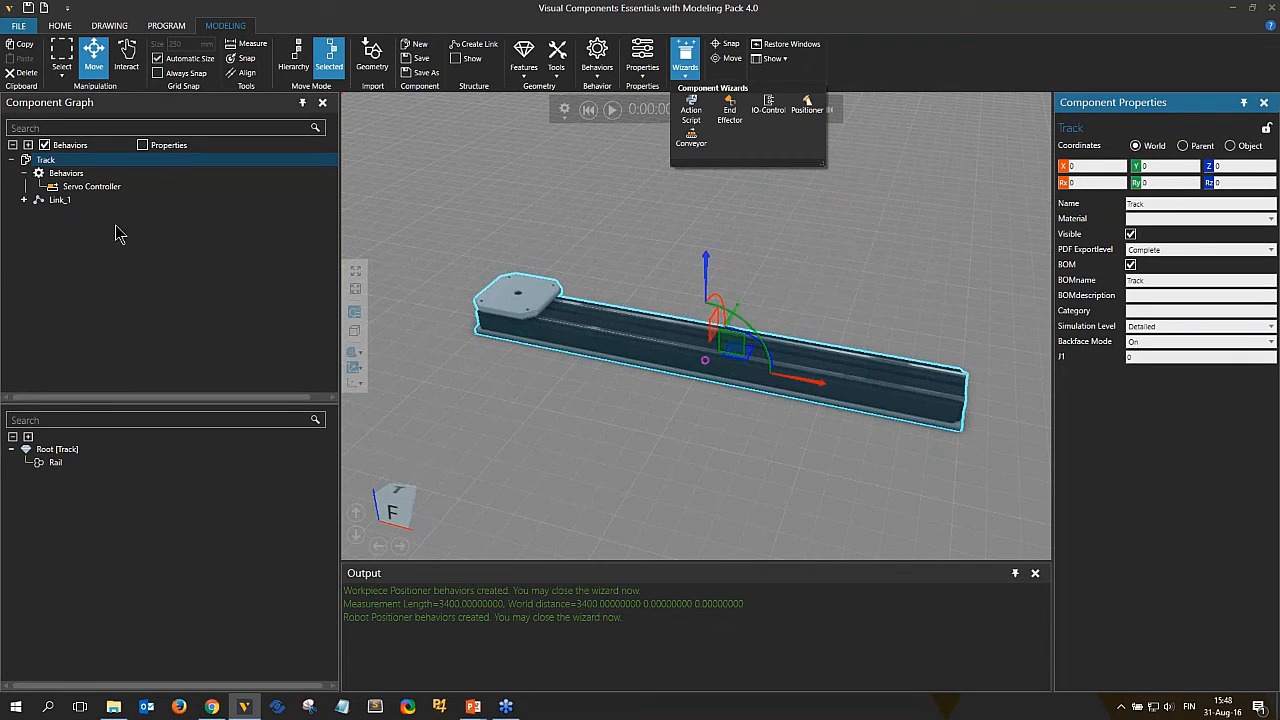
{"action": "left_click", "coordinate": [631, 307]}
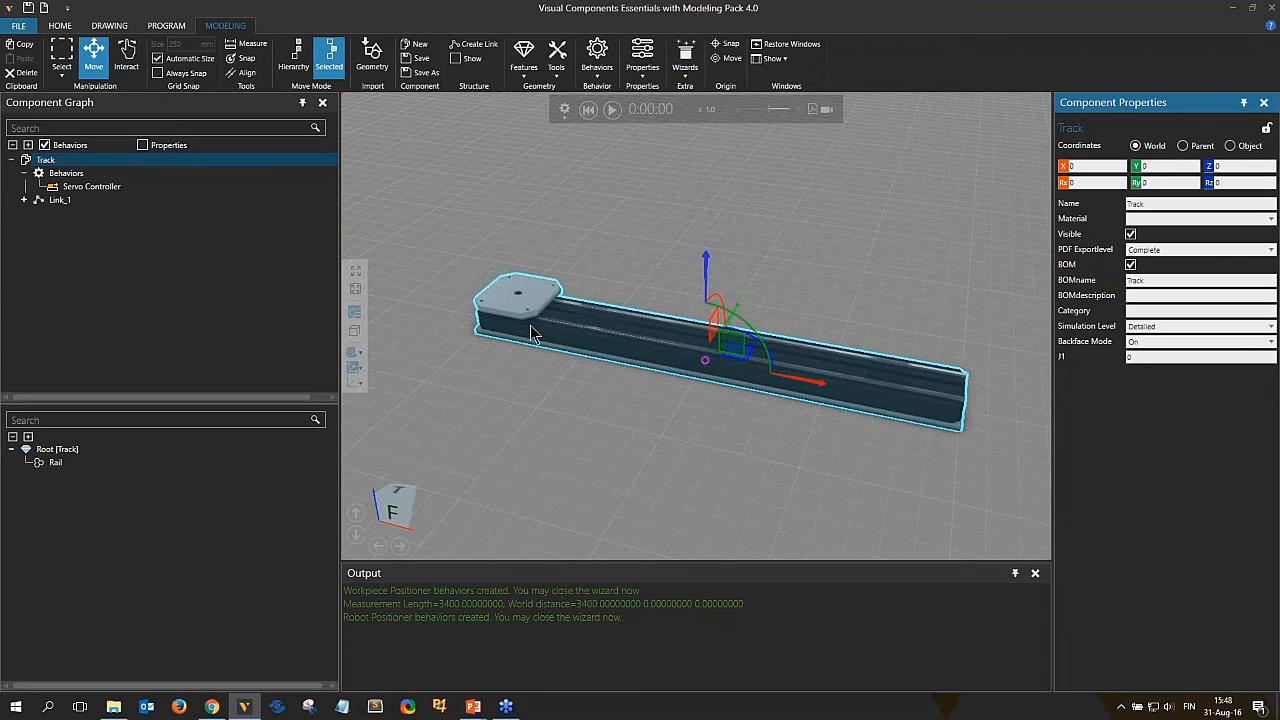
{"action": "left_click", "coordinate": [521, 334]}
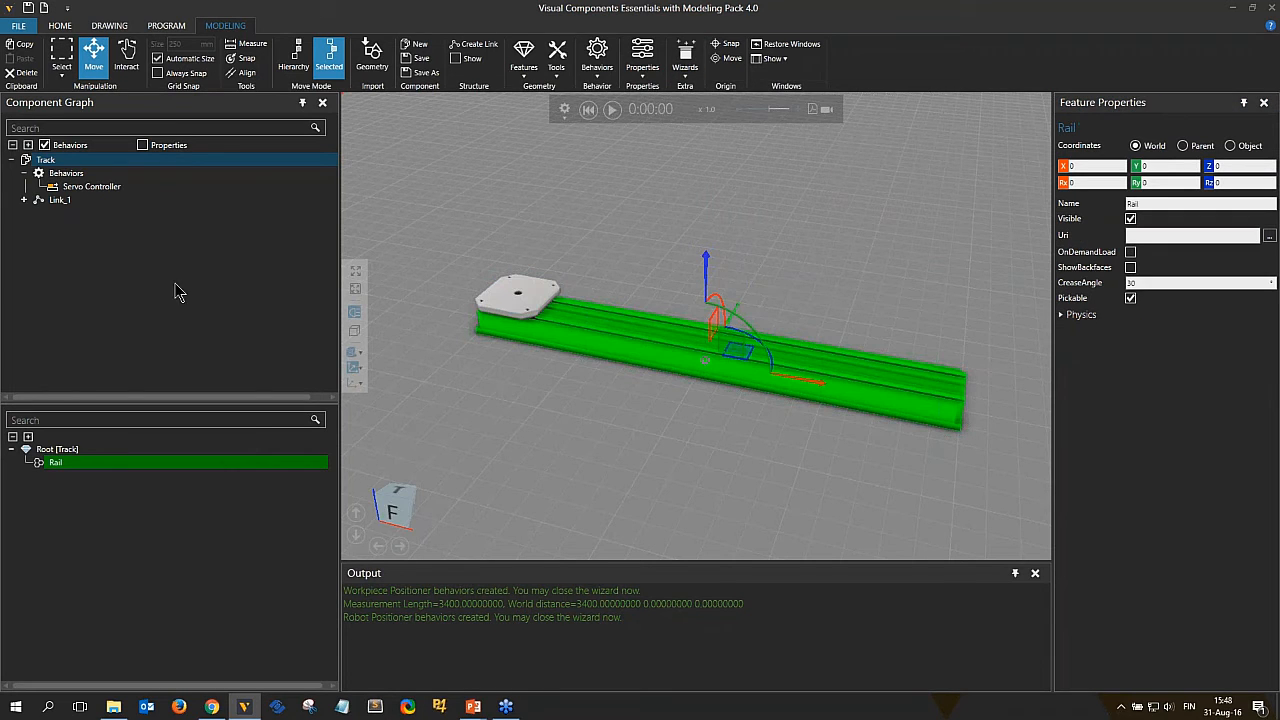
{"action": "left_click", "coordinate": [23, 200]}
{"action": "left_click", "coordinate": [37, 213]}
{"action": "left_click", "coordinate": [92, 228]}
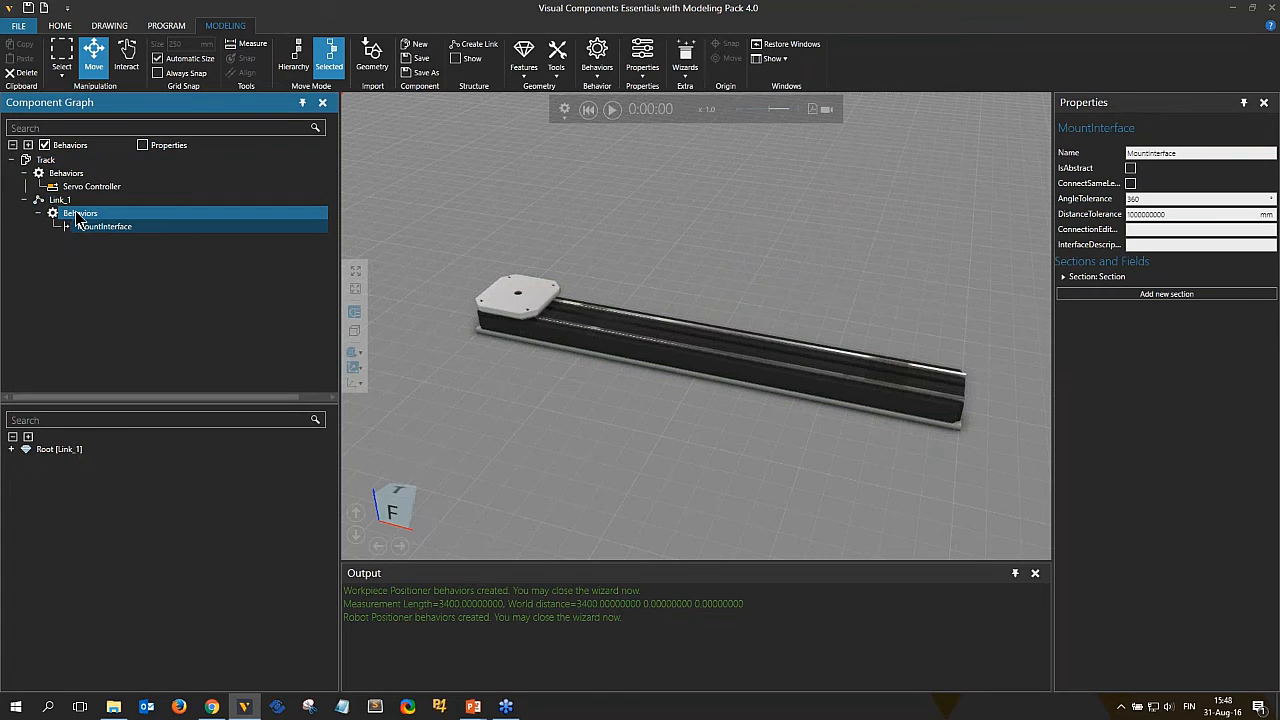
Select the sledge's MountFrame feature and turn on frame display in the 3D view.
{"action": "scroll", "coordinate": [508, 298], "scroll_direction": "up", "scroll_amount": 5}
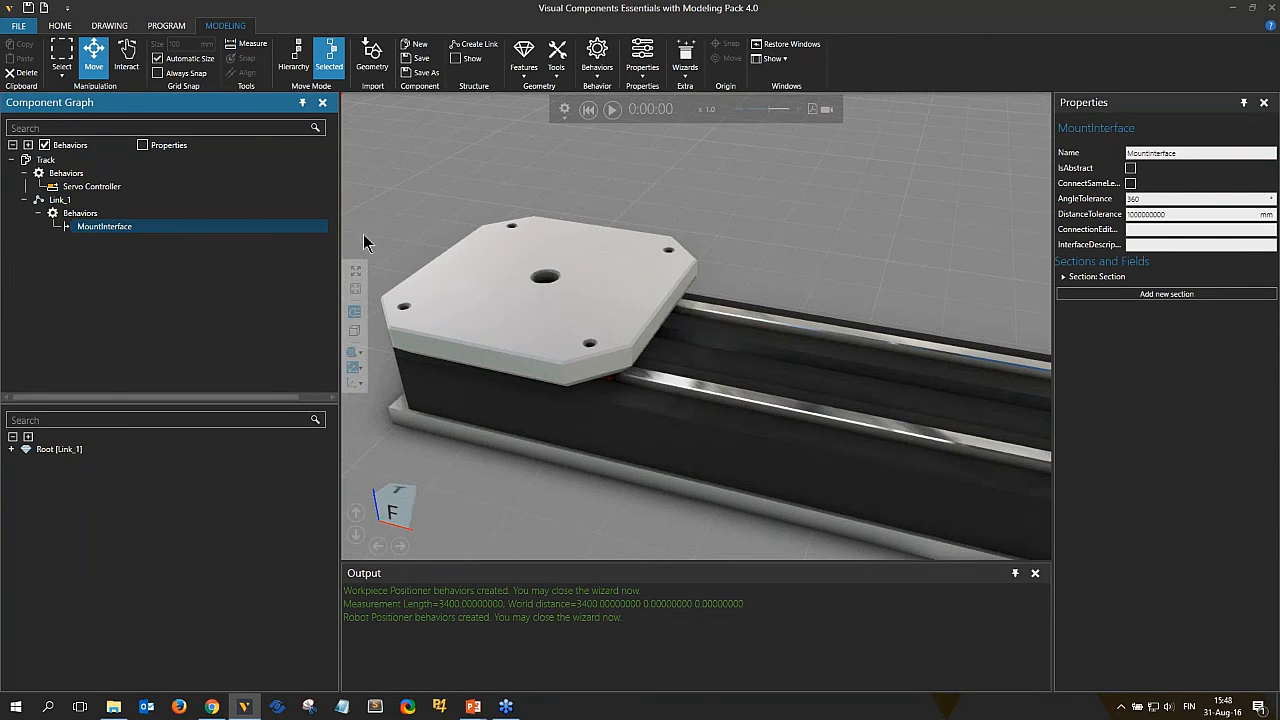
{"action": "left_click", "coordinate": [11, 449]}
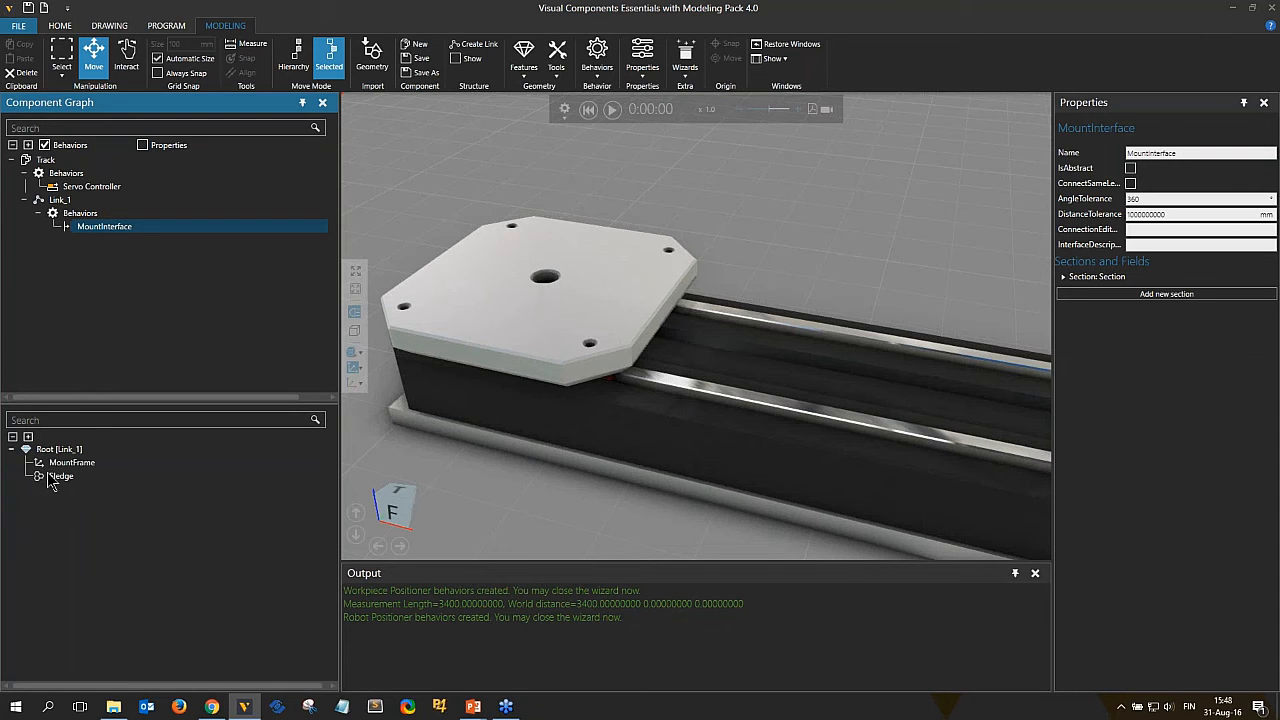
{"action": "left_click", "coordinate": [66, 462]}
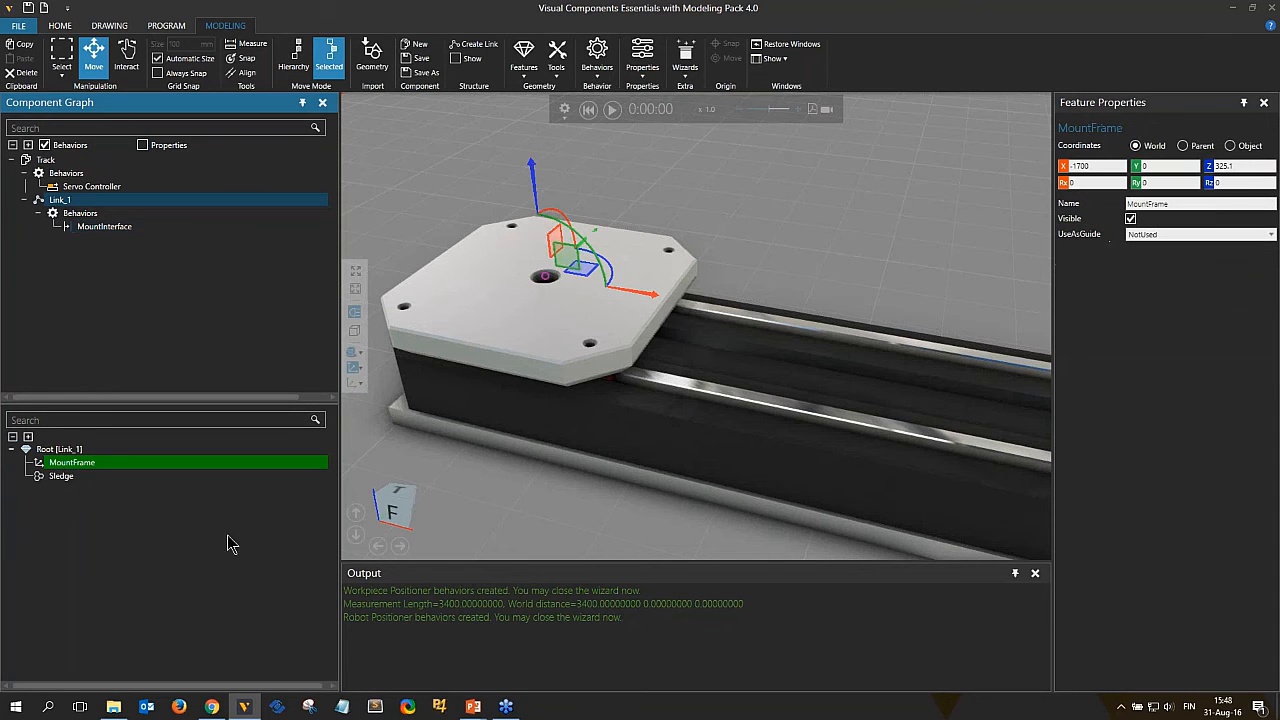
{"action": "left_click", "coordinate": [360, 369]}
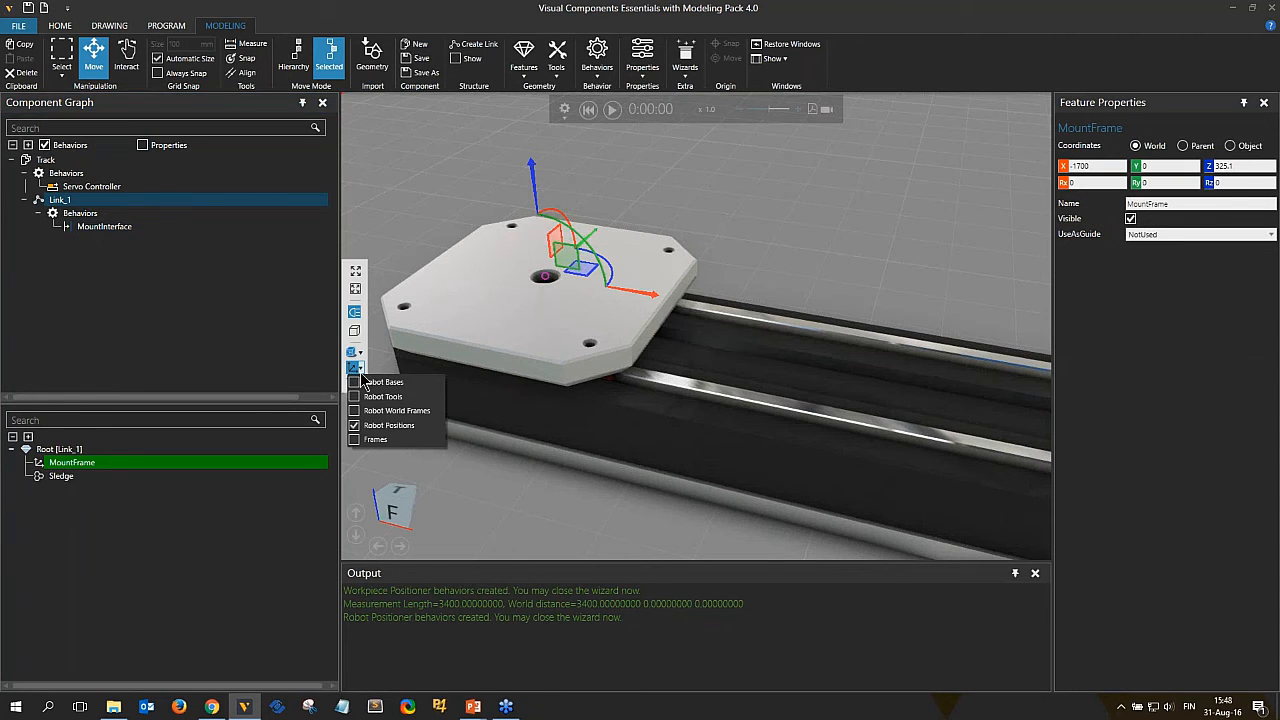
{"action": "left_click", "coordinate": [355, 442]}
{"action": "right_click_drag", "start_coordinate": [890, 229], "coordinate": [906, 226]}
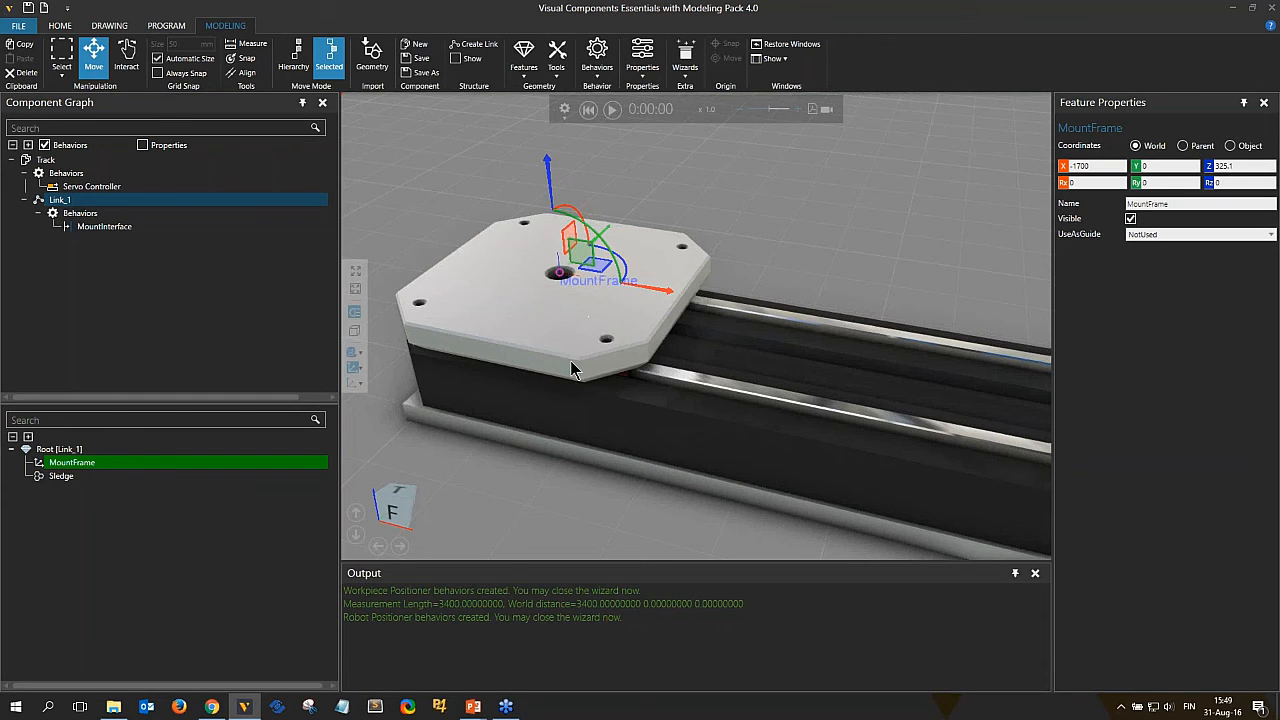
Attach a Generic Articulated Robot from the eCatalog onto the track's sledge.
{"action": "scroll", "coordinate": [583, 365], "scroll_direction": "down", "scroll_amount": 5}
{"action": "scroll", "coordinate": [582, 365], "scroll_direction": "down", "scroll_amount": 1}
{"action": "middle_click_drag", "start_coordinate": [818, 493], "coordinate": [718, 436]}
{"action": "scroll", "coordinate": [655, 430], "scroll_direction": "up", "scroll_amount": 3}
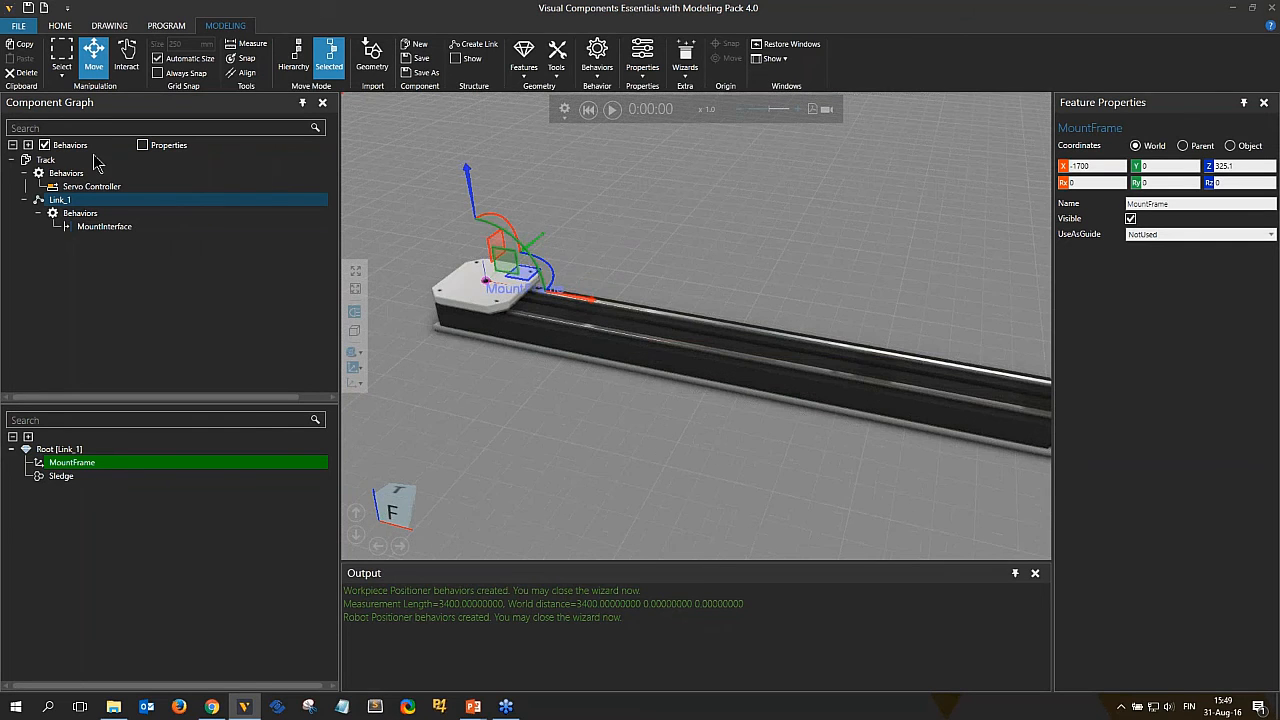
{"action": "left_click", "coordinate": [60, 25]}
{"action": "left_click_drag", "start_coordinate": [245, 333], "coordinate": [758, 412]}
{"action": "scroll", "coordinate": [504, 361], "scroll_direction": "down", "scroll_amount": 4}
Jog the robot along the track in Interact mode to test the positioner.
{"action": "left_click", "coordinate": [159, 55]}
{"action": "right_click_drag", "start_coordinate": [758, 412], "coordinate": [655, 395]}
{"action": "left_click_drag", "start_coordinate": [759, 338], "coordinate": [708, 320]}
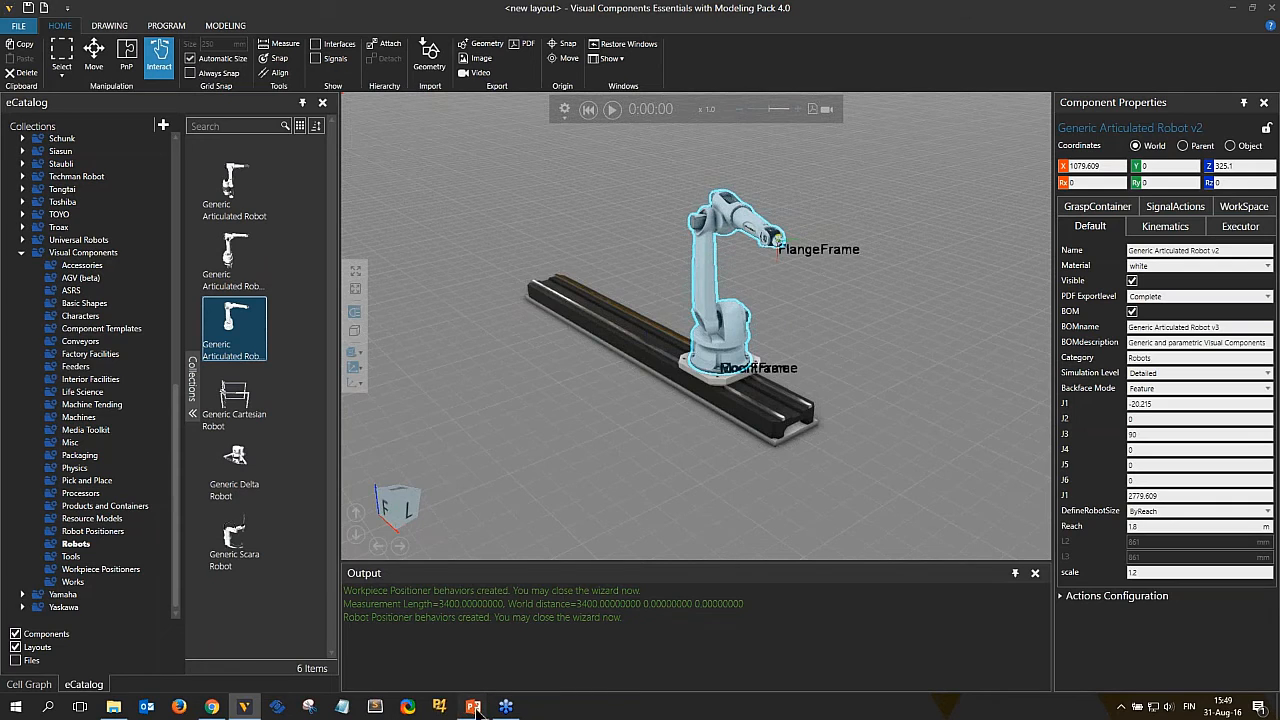
{"action": "mouse_move", "coordinate": [478, 711]}
{"action": "left_click", "coordinate": [540, 655]}
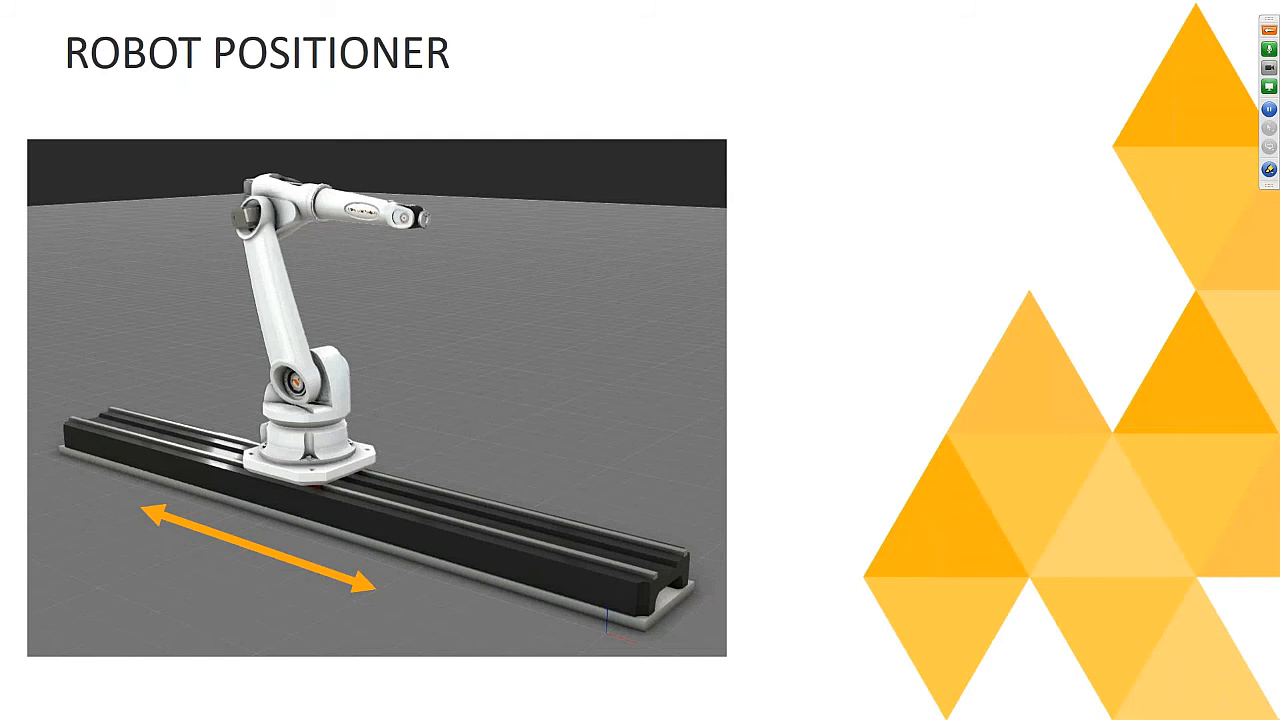
{"action": "key", "text": "Right"}
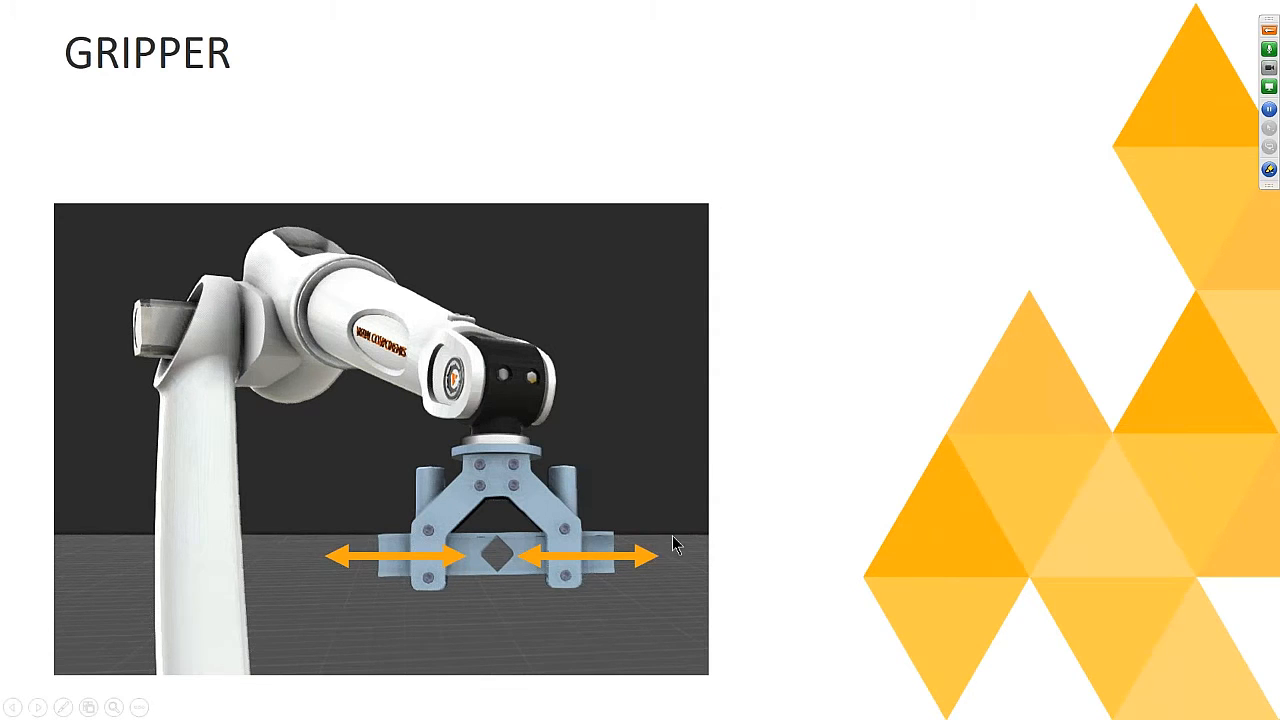
{"action": "key", "text": "alt+Tab"}
Clear the layout to start a new empty one and return to modeling.
{"action": "left_click", "coordinate": [44, 9]}
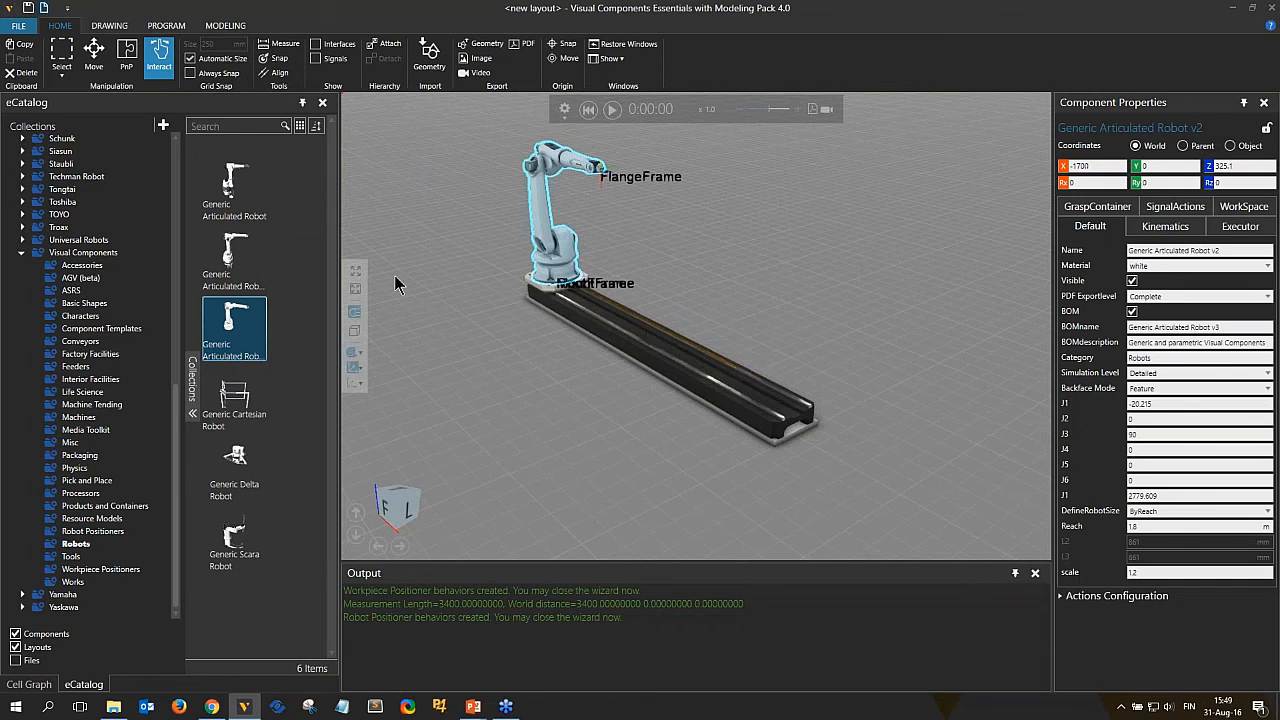
{"action": "left_click", "coordinate": [693, 378]}
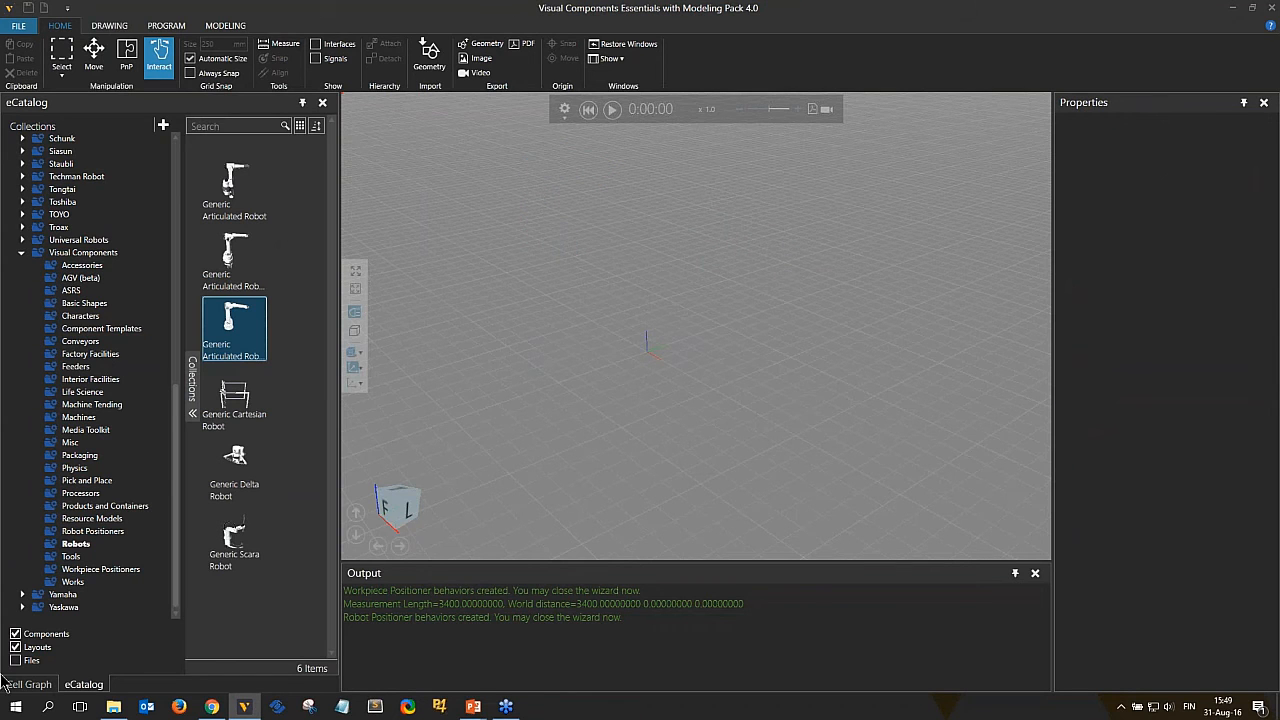
{"action": "left_click", "coordinate": [225, 25]}
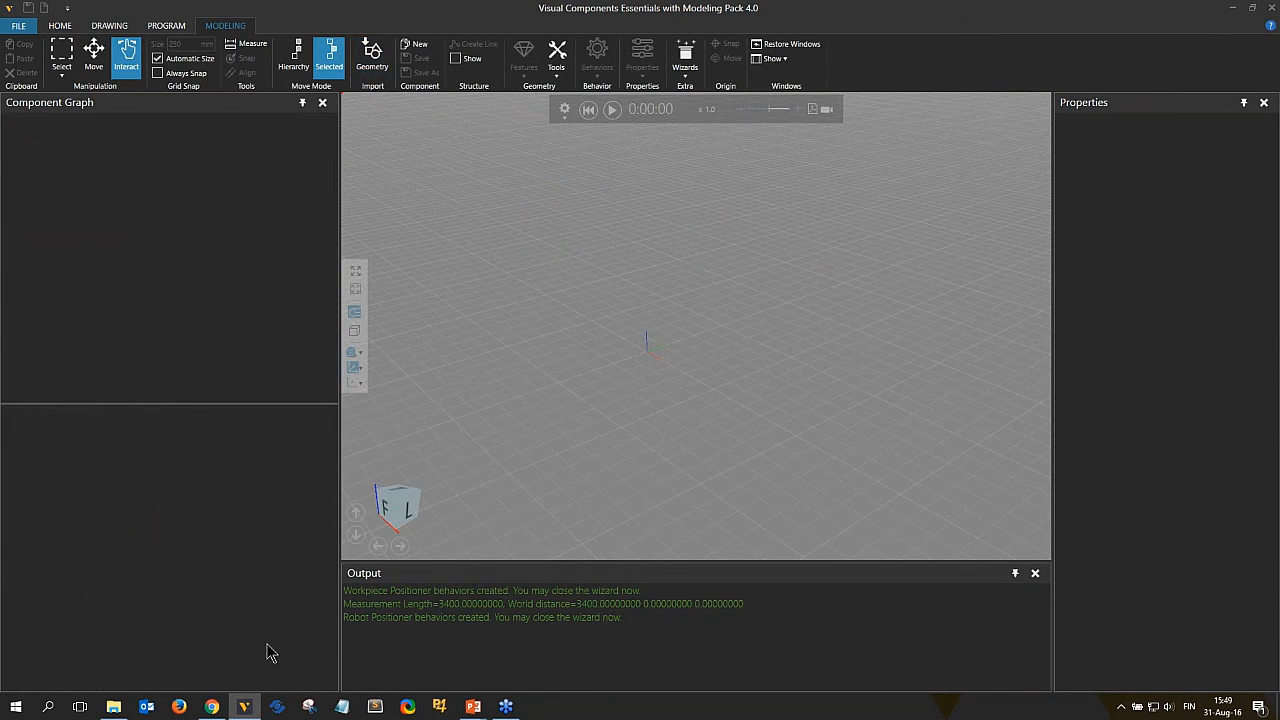
Import Gripper.STEP from the webinar folder into the layout and switch to Move mode.
{"action": "left_click", "coordinate": [114, 707]}
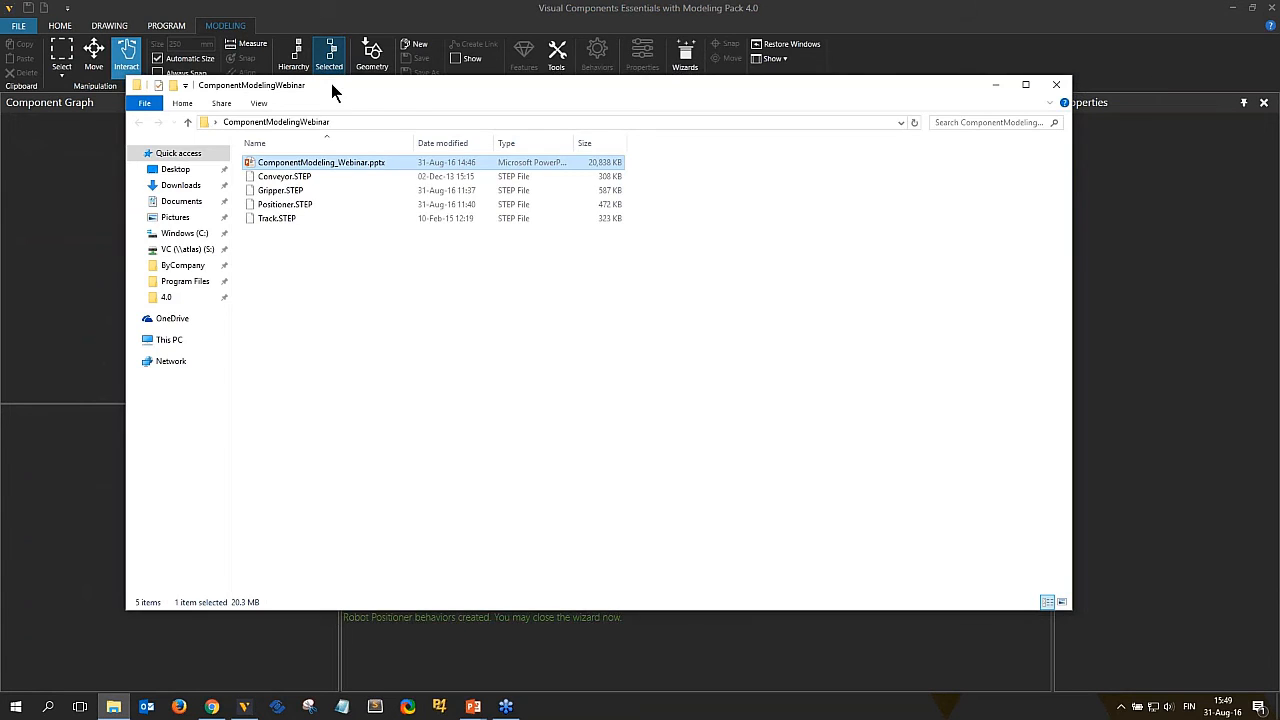
{"action": "left_click_drag", "start_coordinate": [331, 84], "coordinate": [312, 335]}
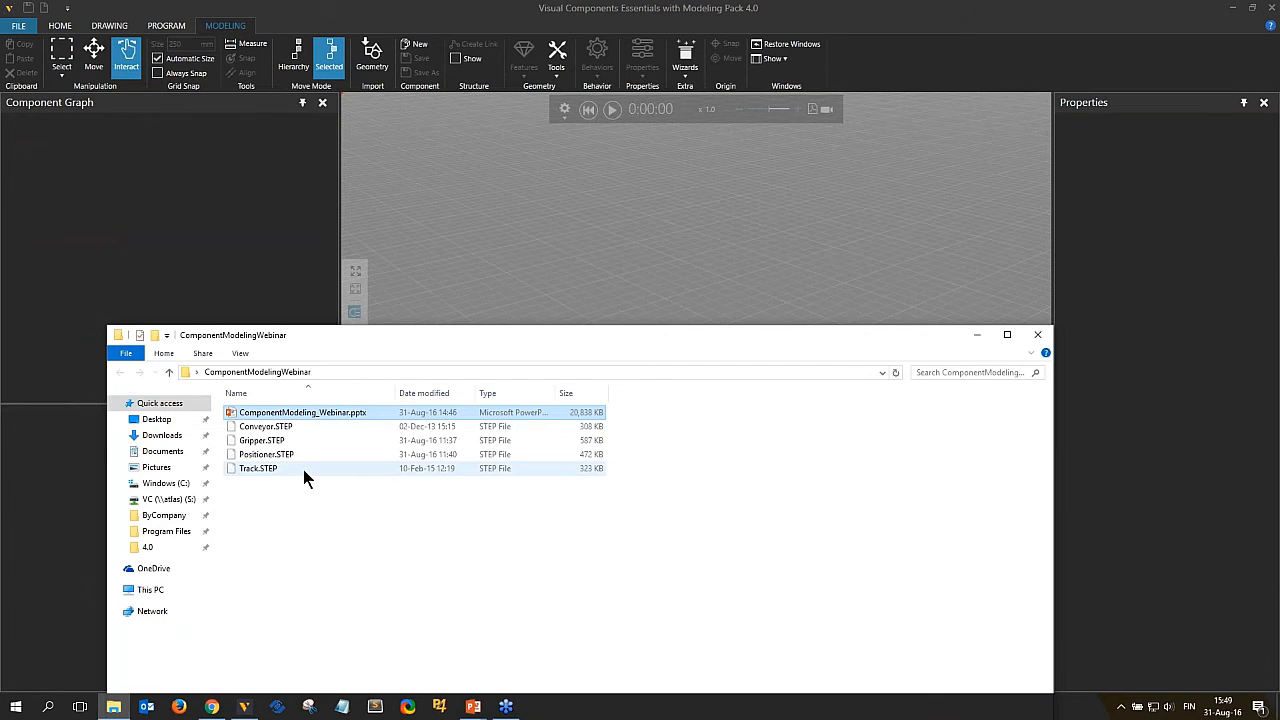
{"action": "left_click", "coordinate": [259, 440]}
{"action": "left_click_drag", "start_coordinate": [259, 440], "coordinate": [623, 280]}
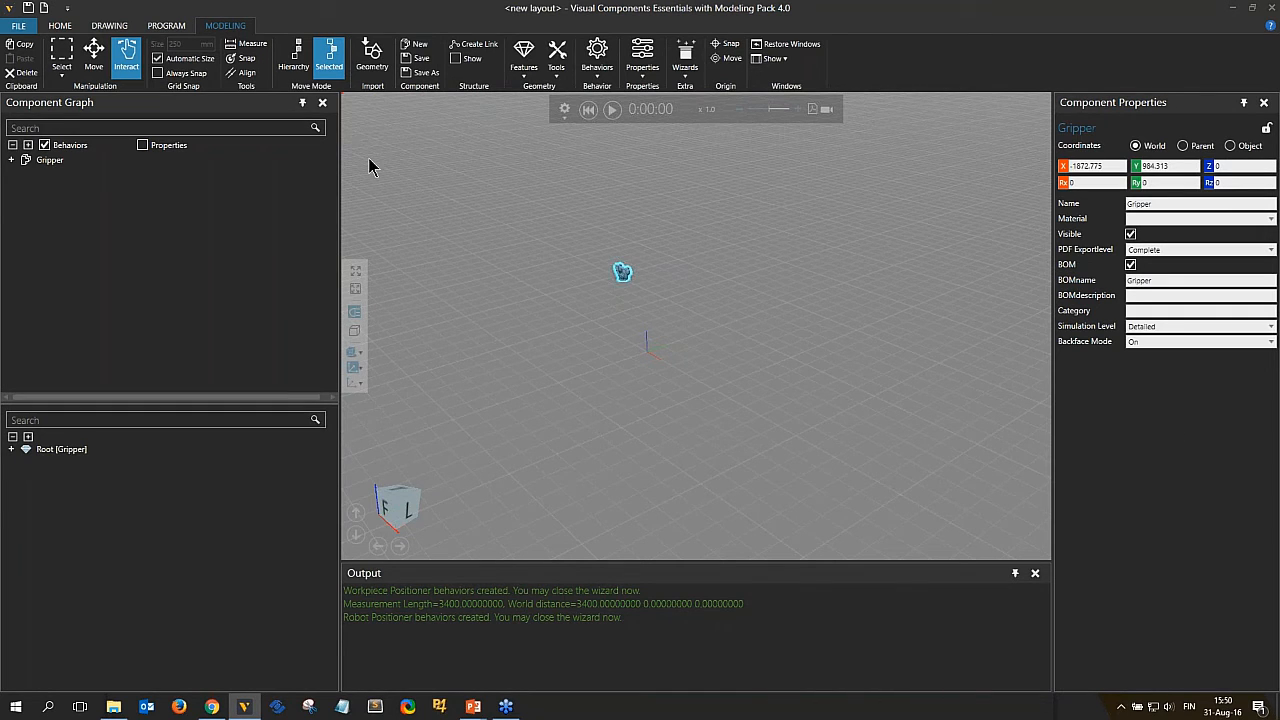
{"action": "scroll", "coordinate": [585, 272], "scroll_direction": "up", "scroll_amount": 1}
{"action": "left_click", "coordinate": [94, 56]}
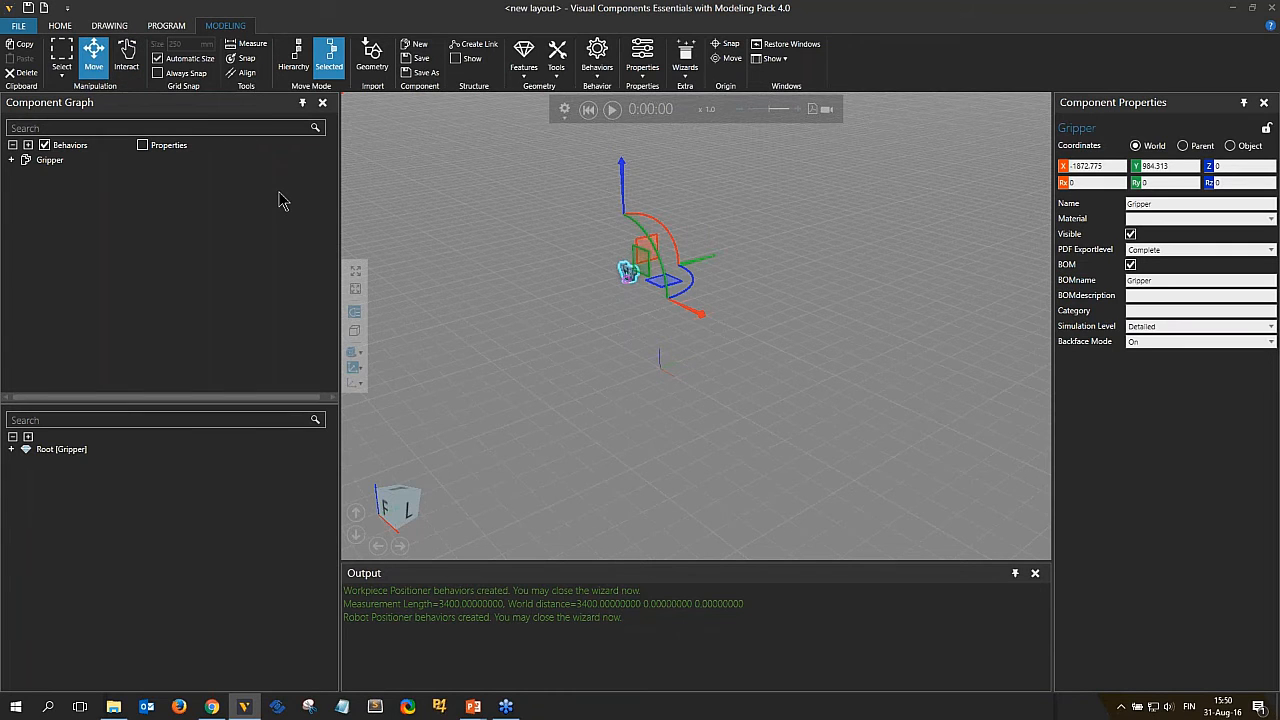
Select the Gripper component and reset its X and Y coordinates to 0.
{"action": "left_click", "coordinate": [52, 163]}
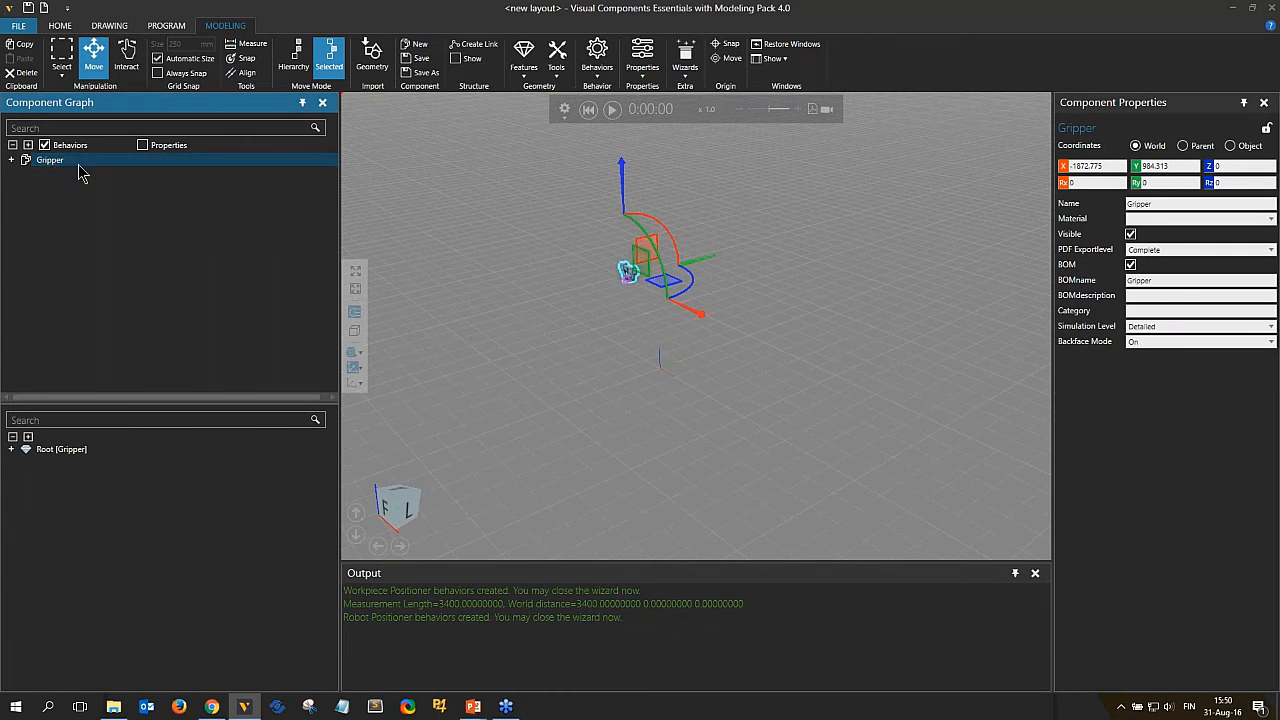
{"action": "left_click", "coordinate": [1062, 169]}
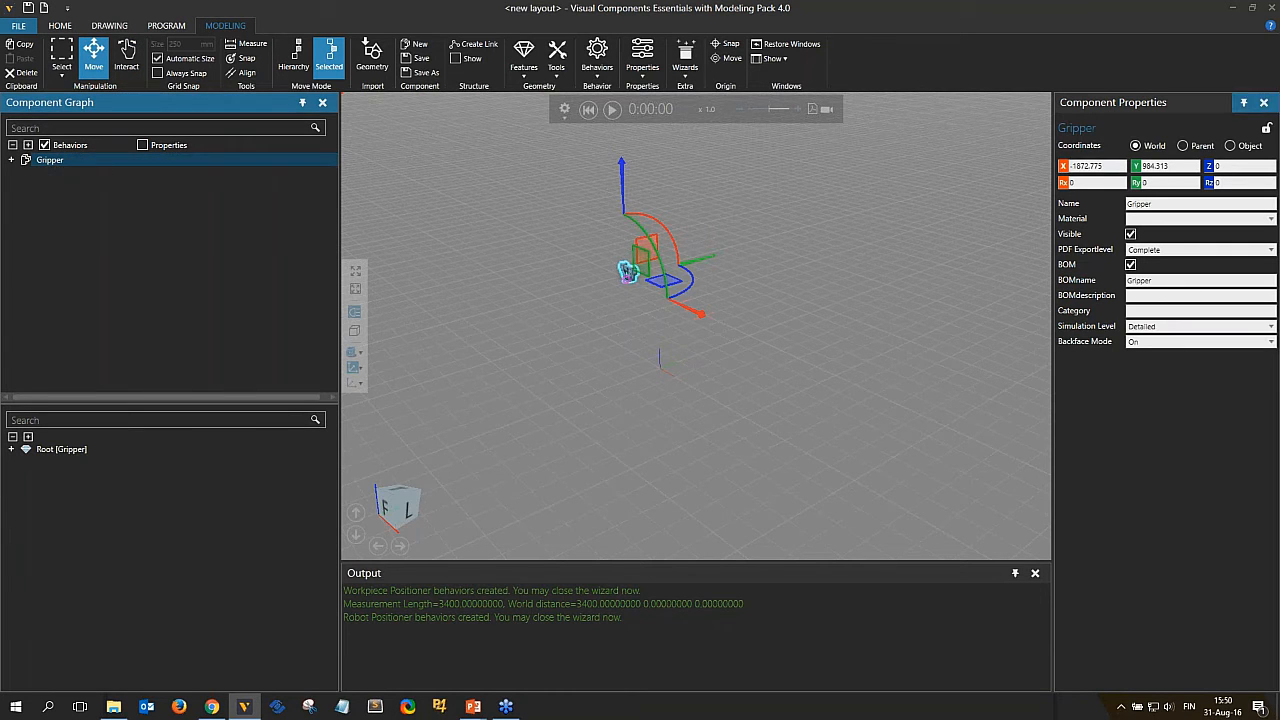
{"action": "left_click", "coordinate": [1134, 166]}
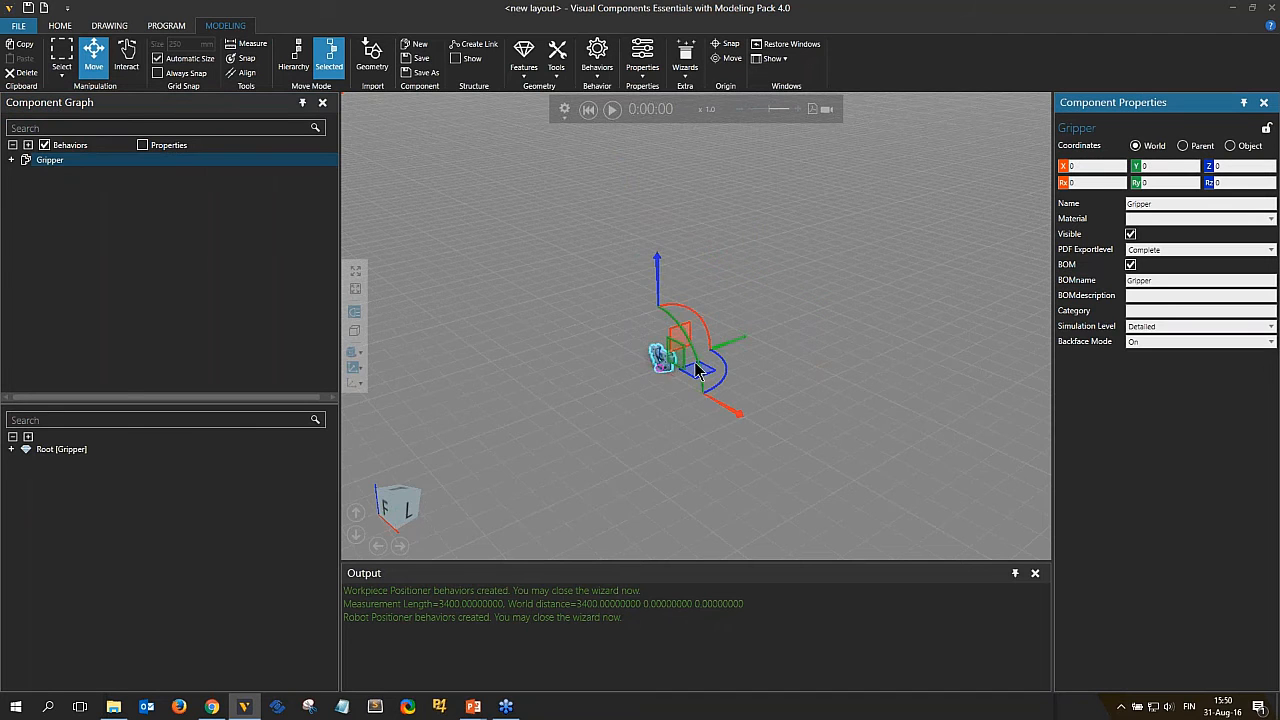
Inspect the gripper geometry and its features, such as the main plate and a finger, then reselect the component.
{"action": "scroll", "coordinate": [693, 364], "scroll_direction": "up", "scroll_amount": 3}
{"action": "scroll", "coordinate": [580, 337], "scroll_direction": "up", "scroll_amount": 5}
{"action": "right_click_drag", "start_coordinate": [770, 530], "coordinate": [795, 430]}
{"action": "scroll", "coordinate": [797, 430], "scroll_direction": "up", "scroll_amount": 1}
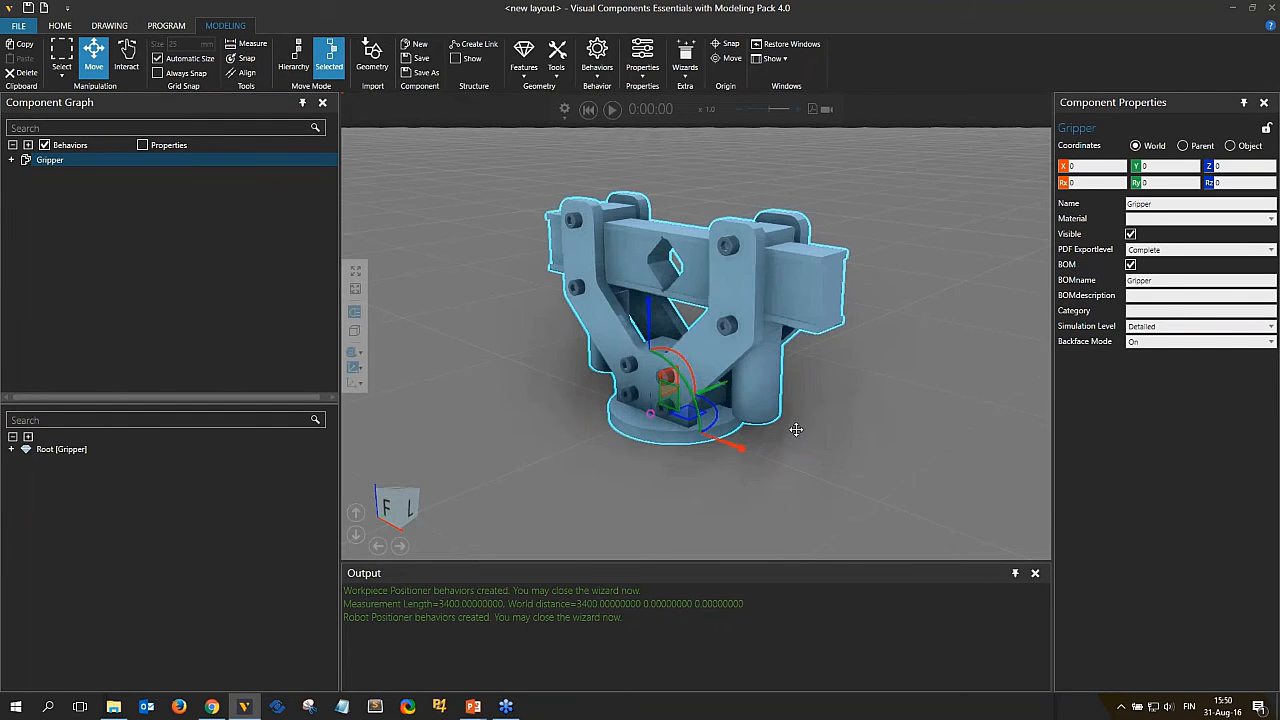
{"action": "scroll", "coordinate": [618, 404], "scroll_direction": "up", "scroll_amount": 2}
{"action": "right_click_drag", "start_coordinate": [742, 508], "coordinate": [740, 412]}
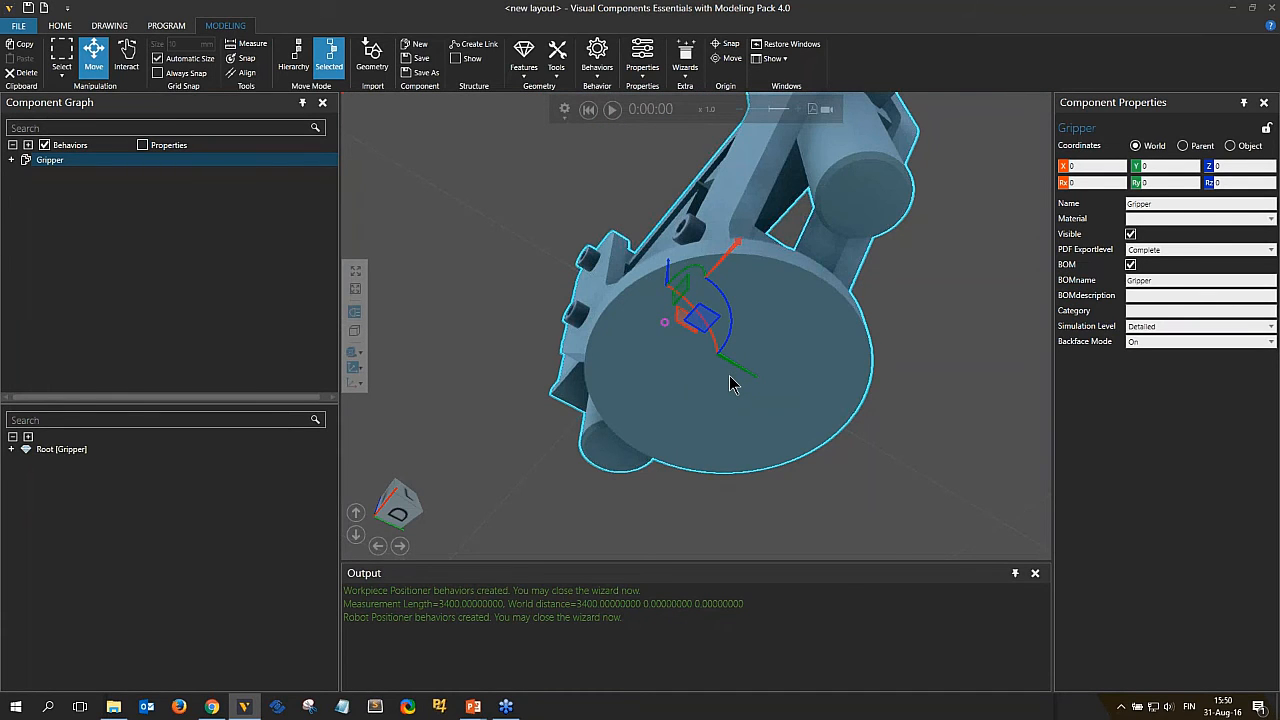
{"action": "right_click_drag", "start_coordinate": [731, 384], "coordinate": [764, 553]}
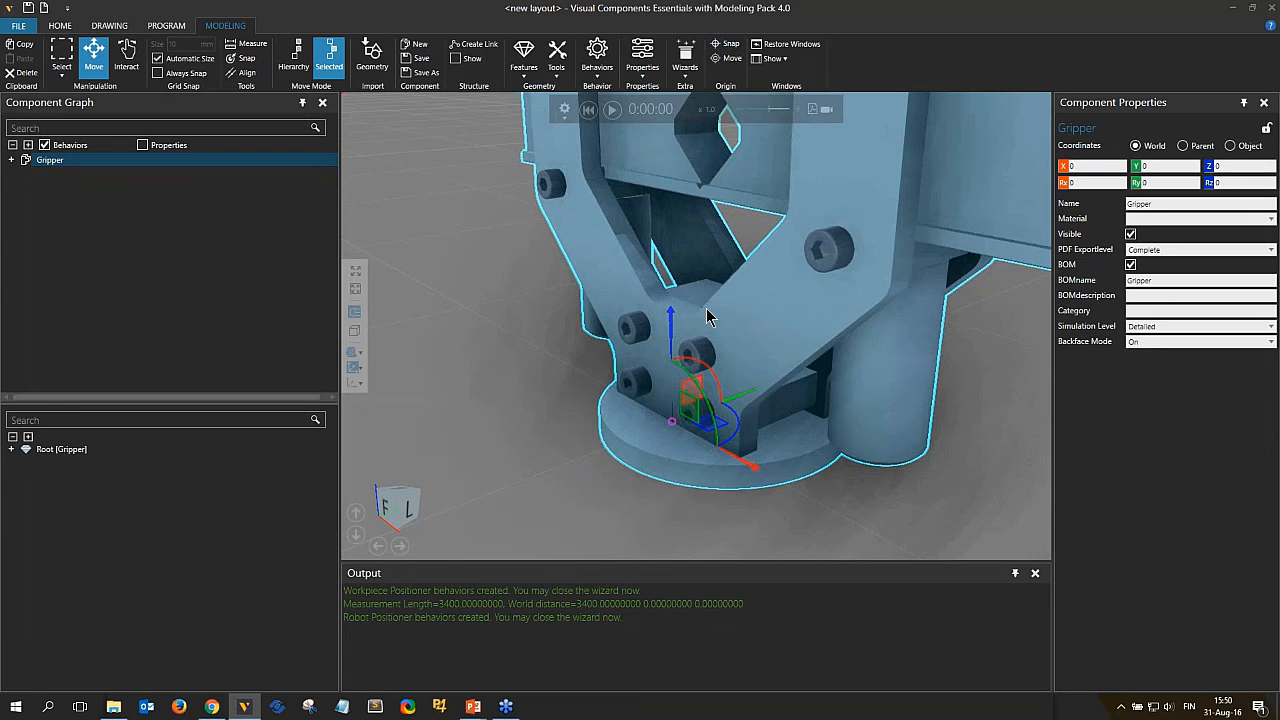
{"action": "scroll", "coordinate": [688, 405], "scroll_direction": "down", "scroll_amount": 3}
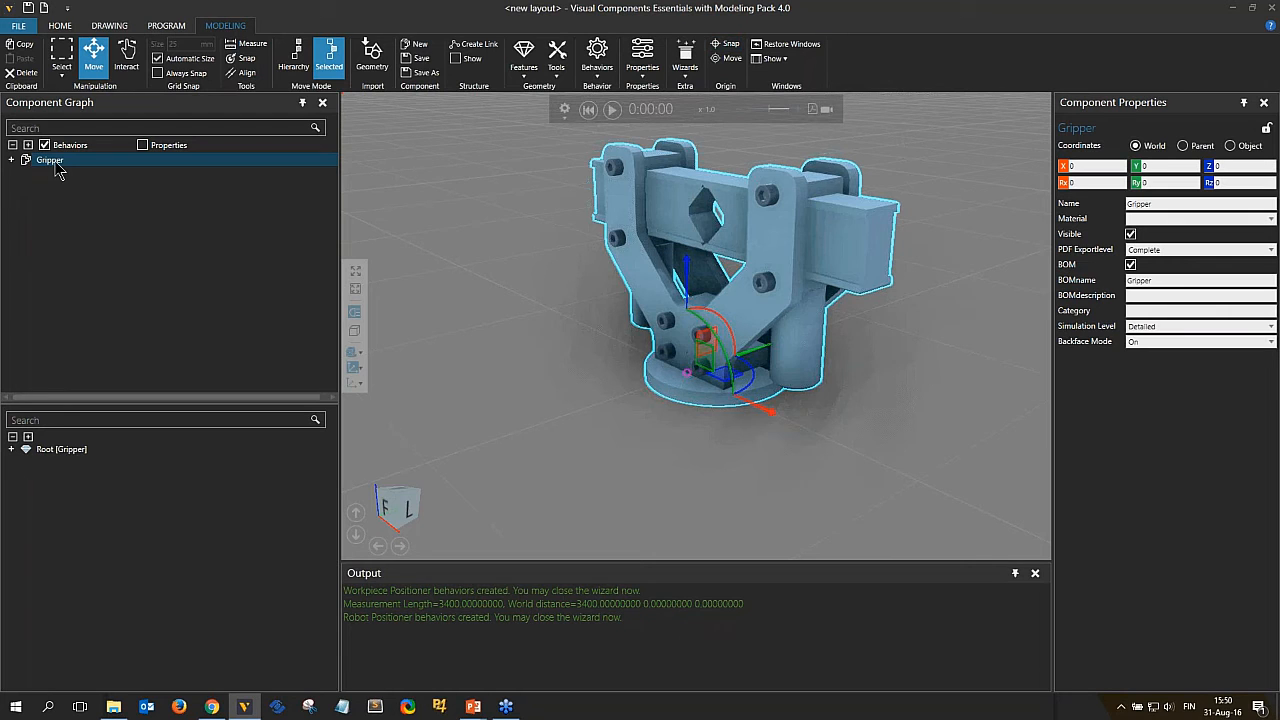
{"action": "double_click", "coordinate": [810, 367]}
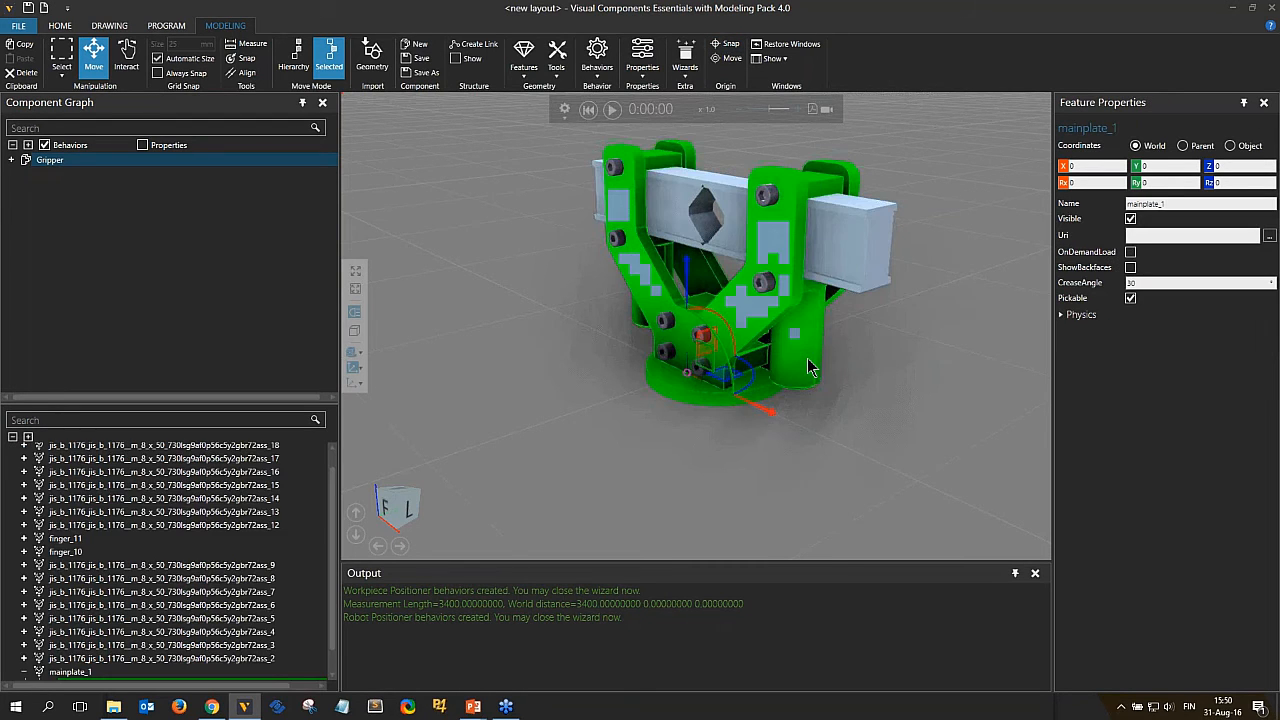
{"action": "left_click", "coordinate": [838, 248]}
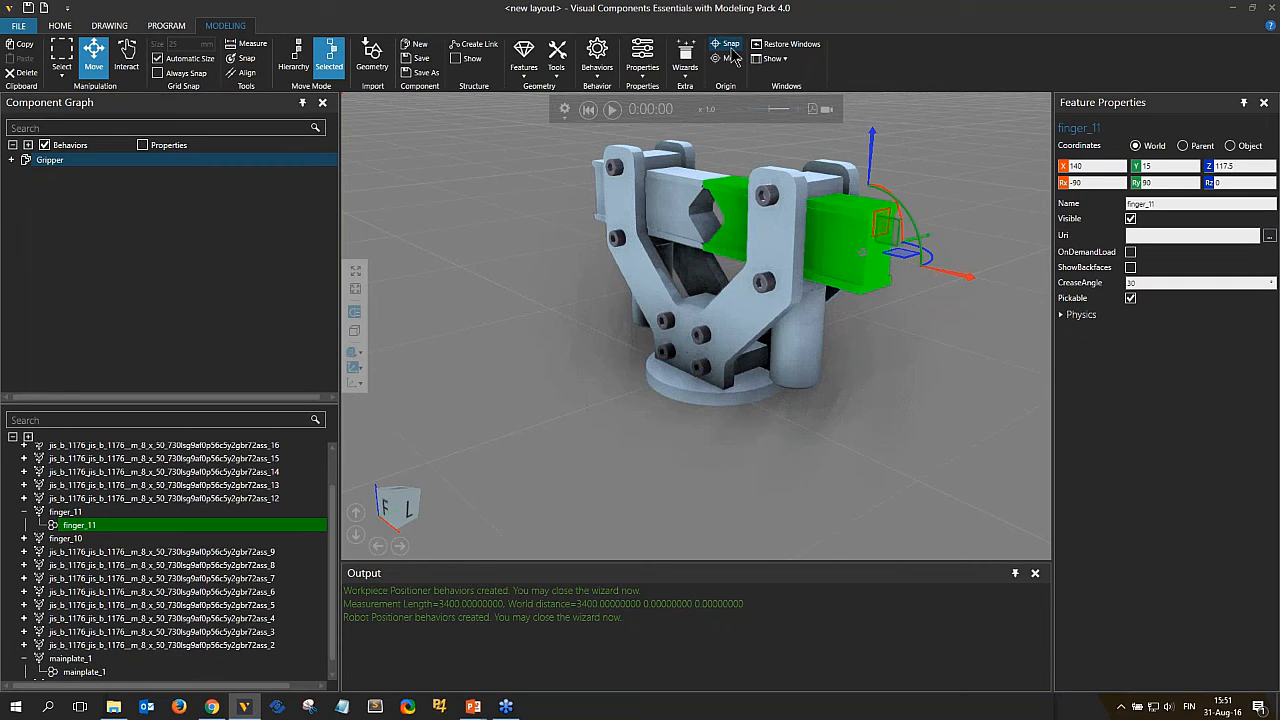
{"action": "left_click", "coordinate": [50, 161]}
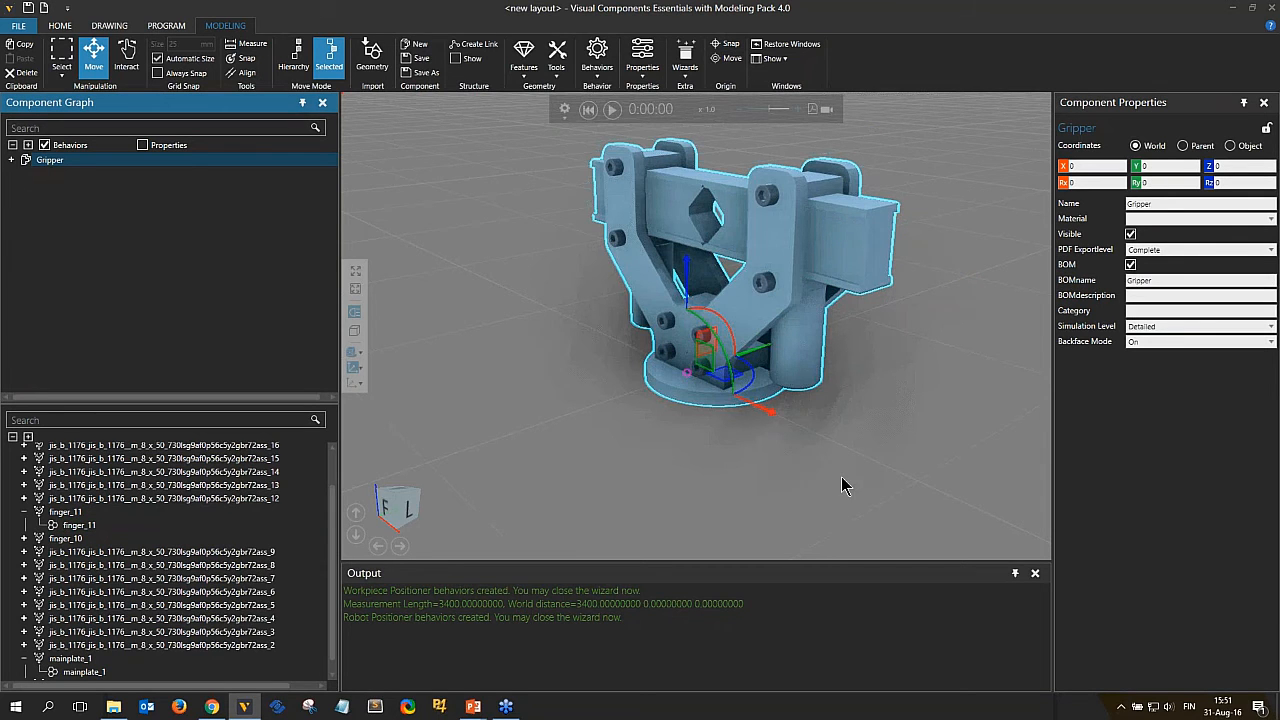
Snap the gripper's origin to the arc center of its base's bottom face, choosing the align axis, and apply.
{"action": "right_click_drag", "start_coordinate": [827, 440], "coordinate": [790, 420]}
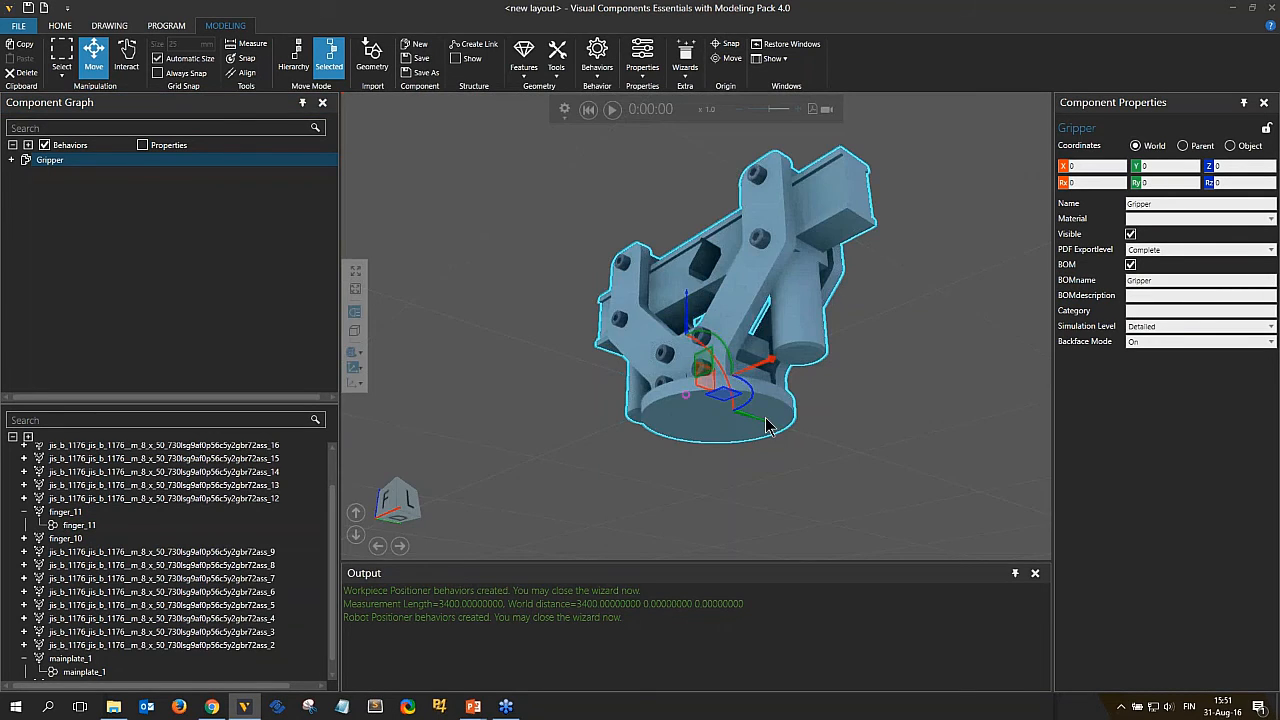
{"action": "scroll", "coordinate": [766, 426], "scroll_direction": "up", "scroll_amount": 4}
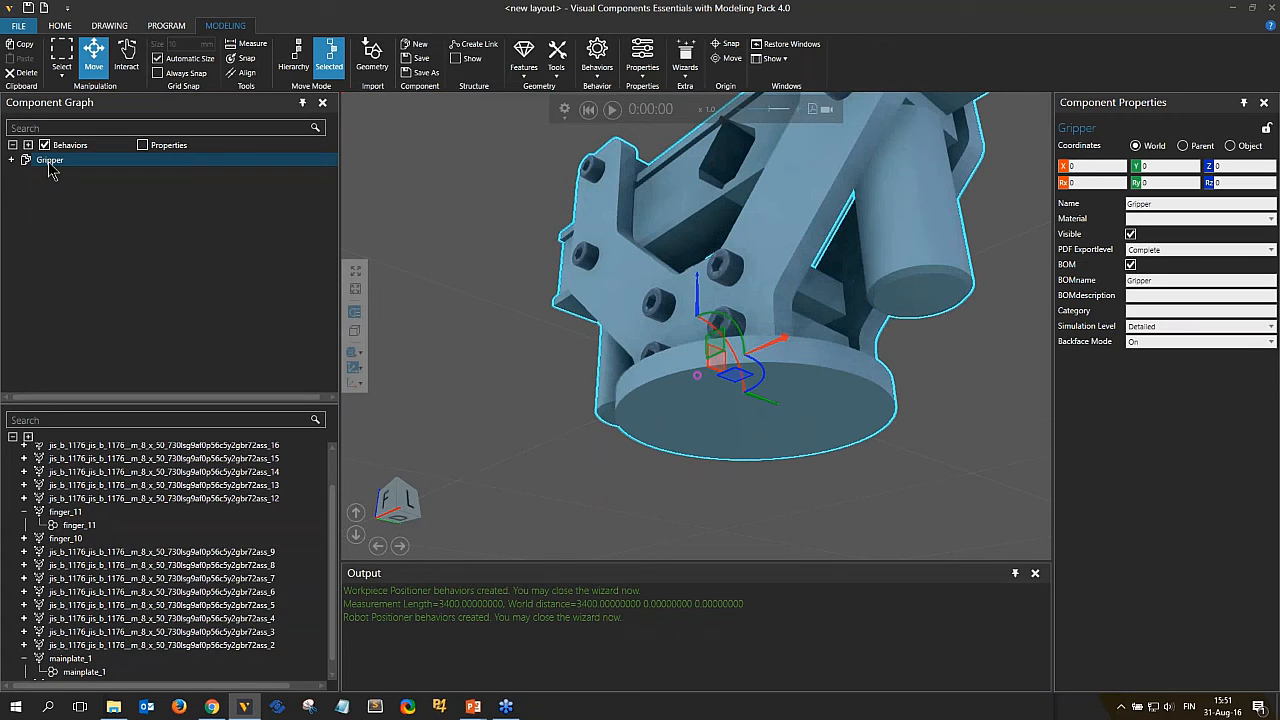
{"action": "left_click", "coordinate": [728, 44]}
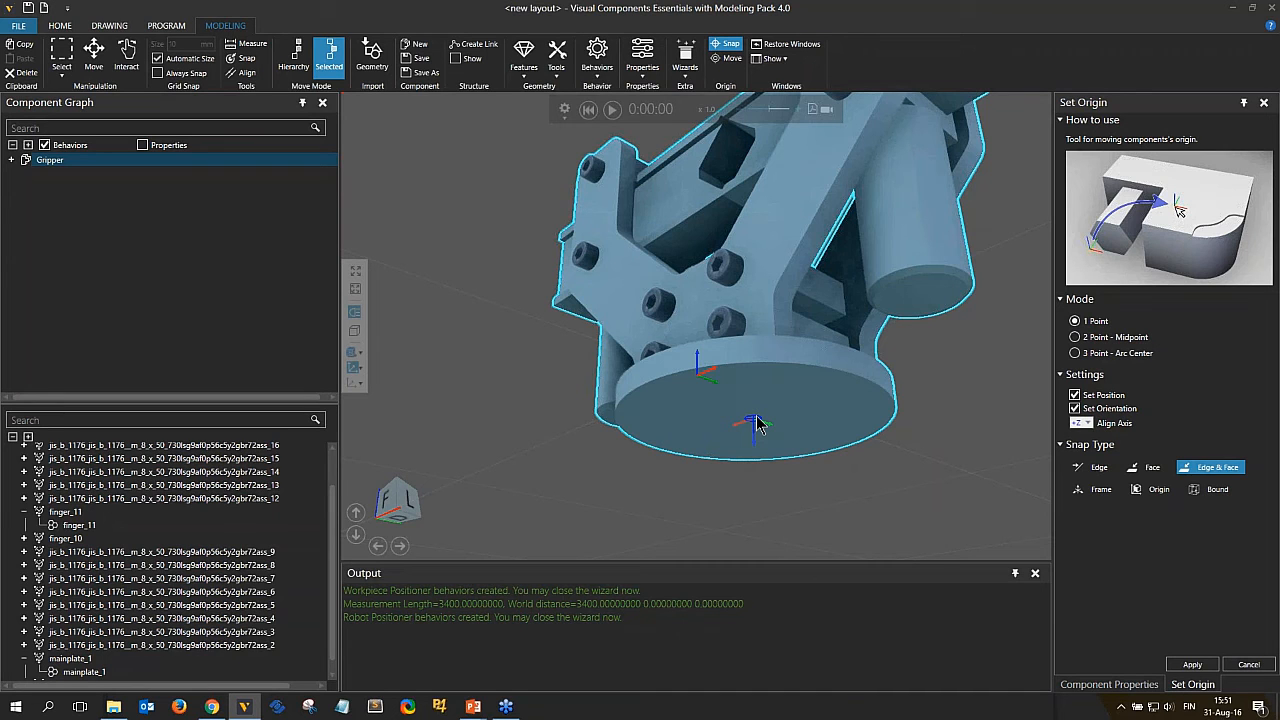
{"action": "left_click", "coordinate": [1088, 424]}
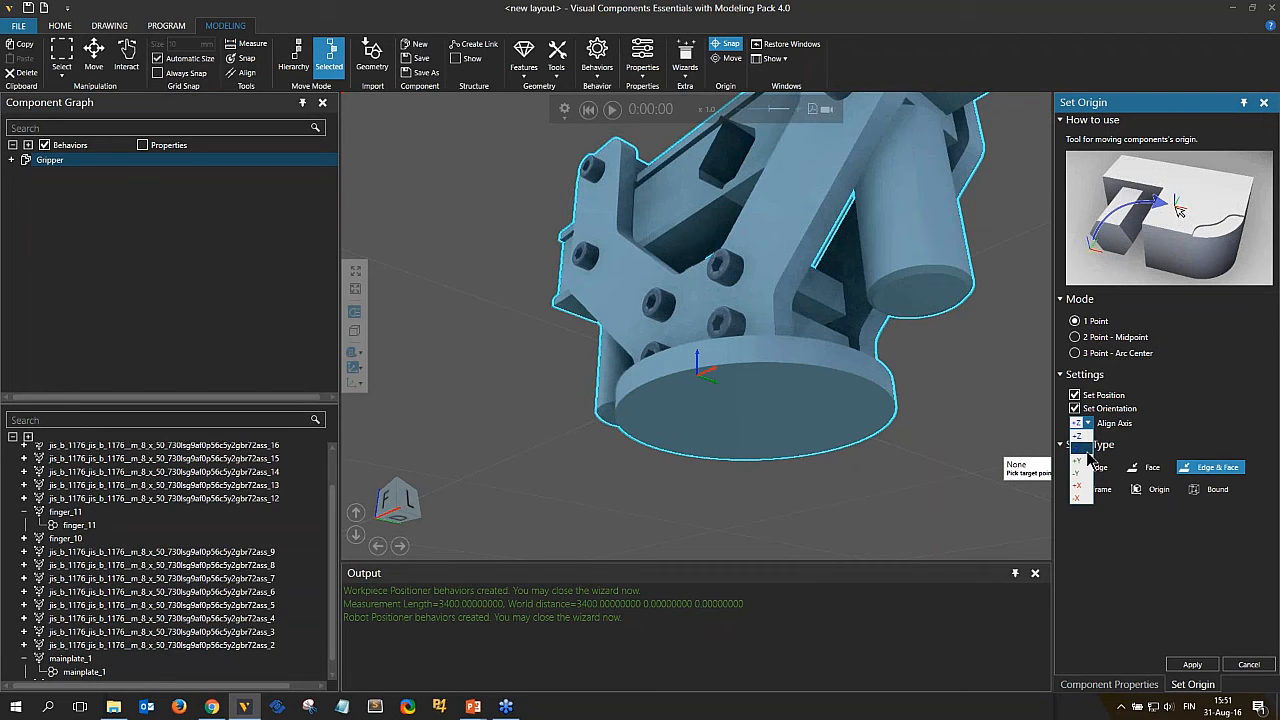
{"action": "left_click", "coordinate": [1086, 450]}
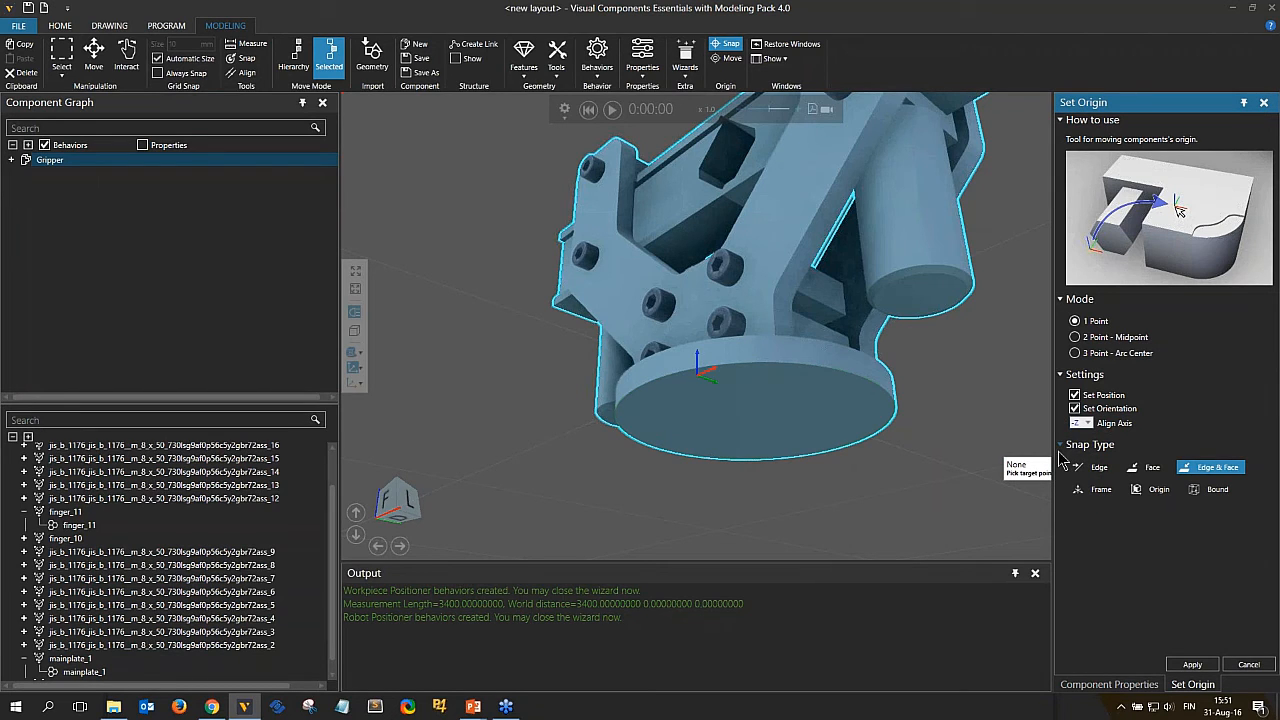
{"action": "left_click", "coordinate": [755, 424]}
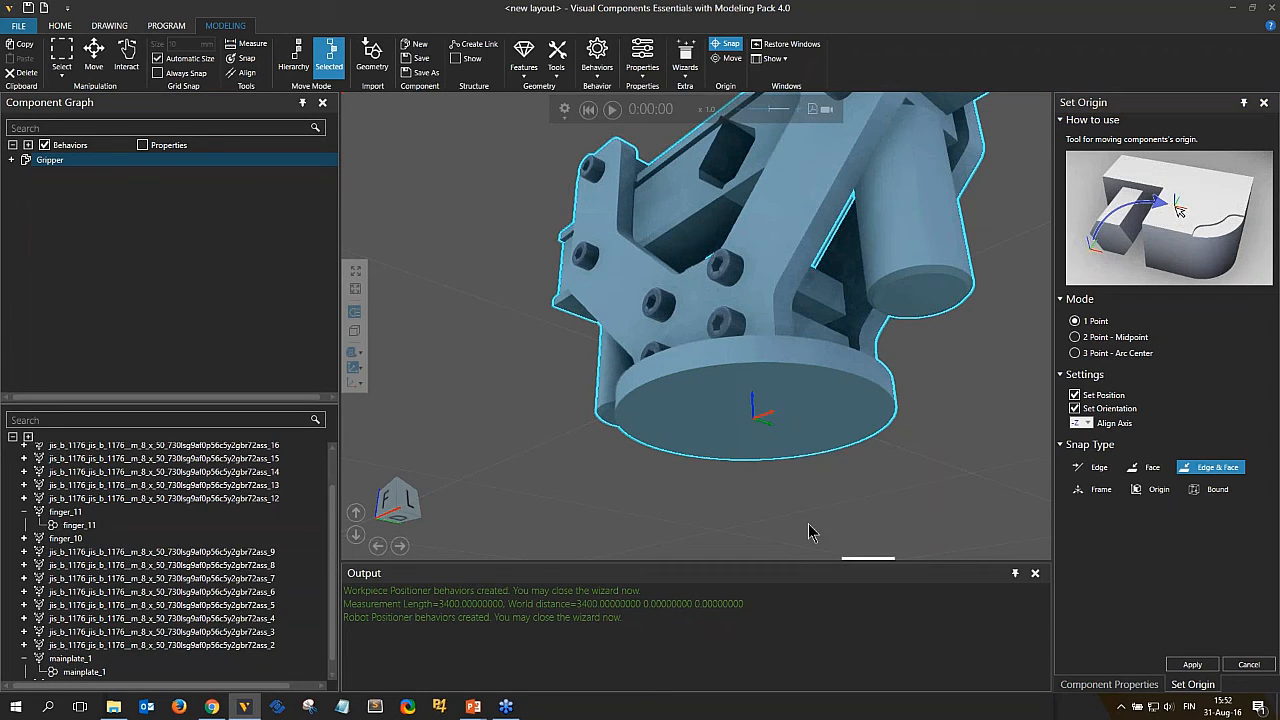
{"action": "left_click", "coordinate": [1088, 423]}
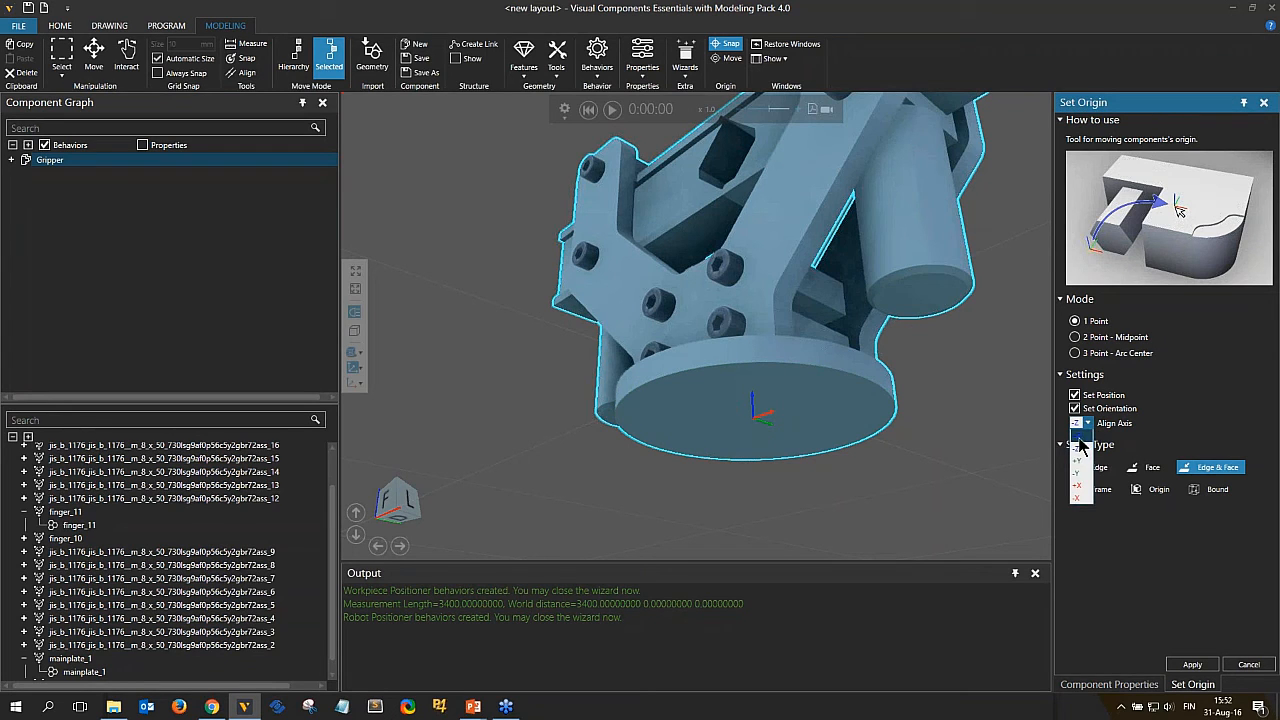
{"action": "left_click", "coordinate": [1079, 438]}
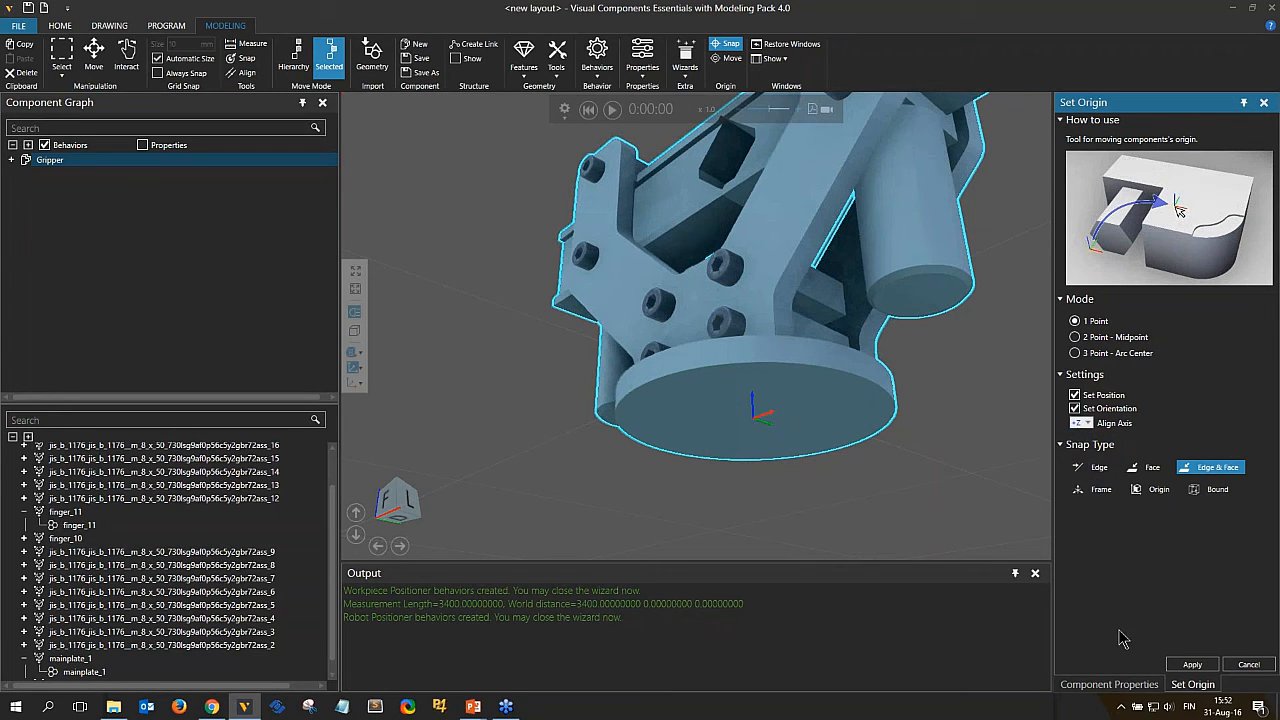
{"action": "left_click", "coordinate": [1193, 665]}
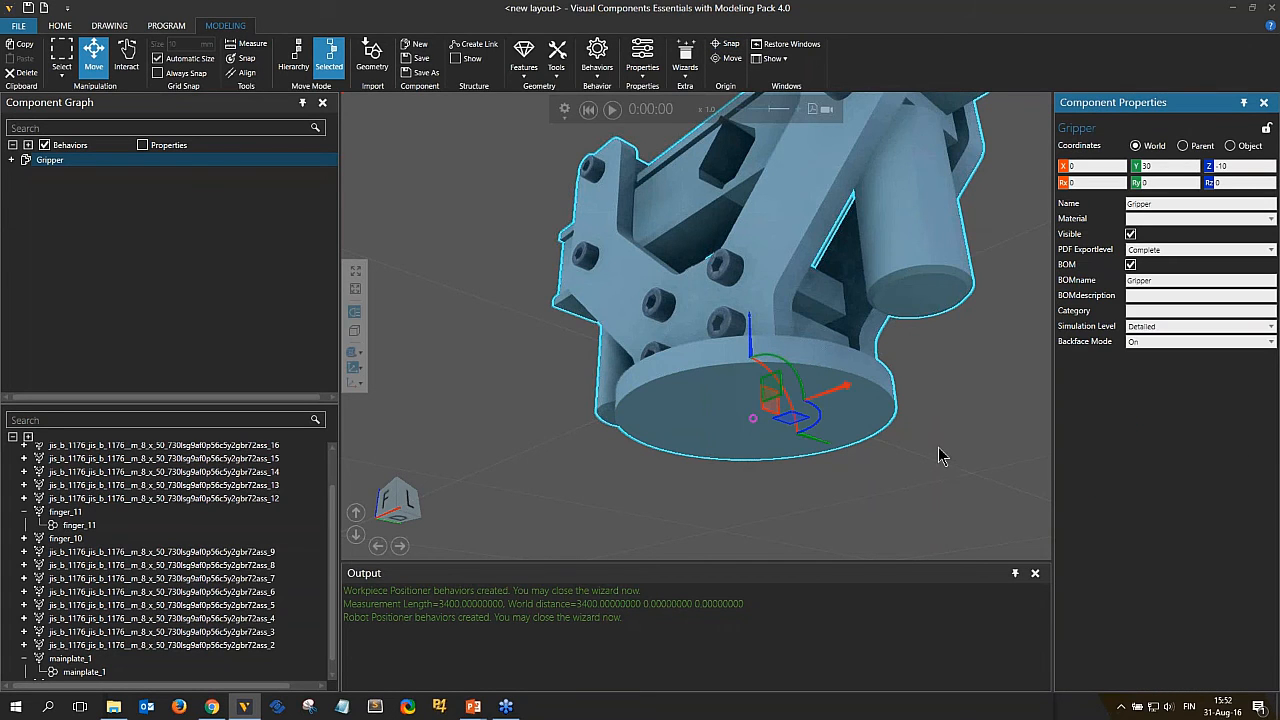
Reset the gripper's Y and Z coordinates to 0 to place it at the world origin.
{"action": "scroll", "coordinate": [938, 447], "scroll_direction": "down", "scroll_amount": 3}
{"action": "mouse_move", "coordinate": [938, 447]}
{"action": "right_mouse_down"}
{"action": "mouse_move", "coordinate": [971, 466]}
{"action": "mouse_move", "coordinate": [936, 460]}
{"action": "right_mouse_up"}
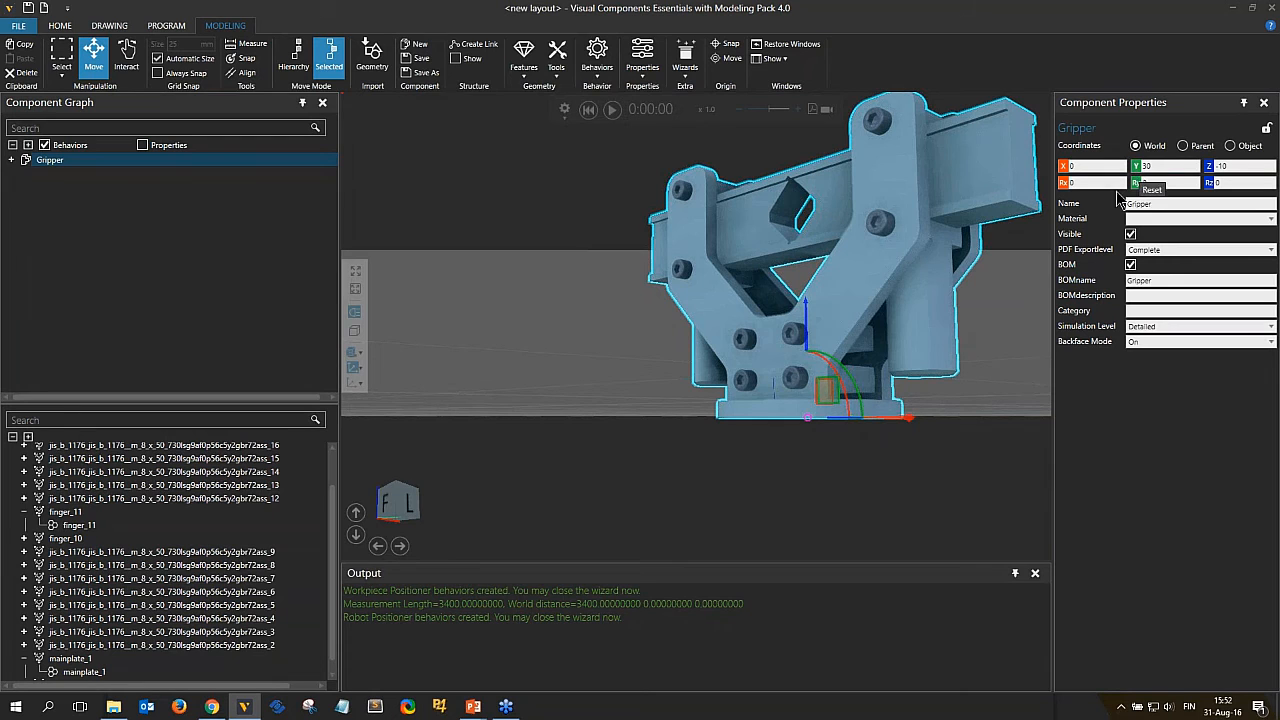
{"action": "right_click_drag", "start_coordinate": [989, 323], "coordinate": [901, 402]}
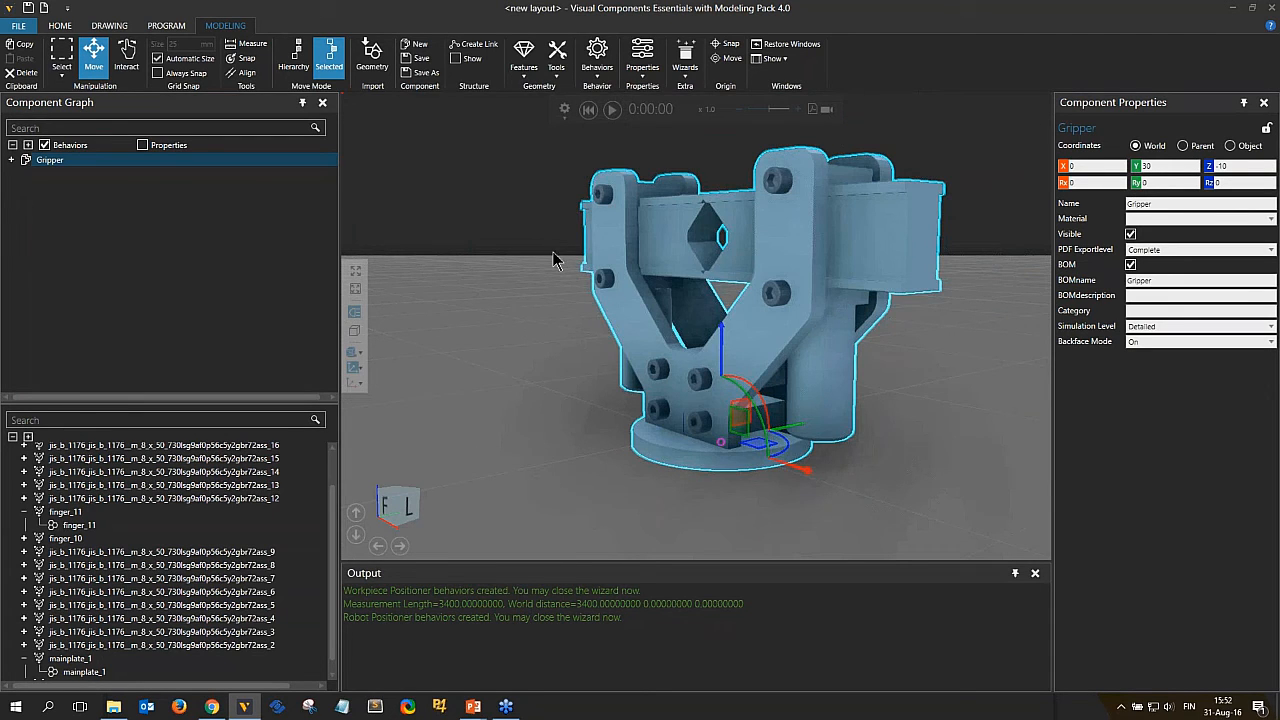
{"action": "left_click", "coordinate": [1136, 169]}
{"action": "left_click", "coordinate": [1208, 167]}
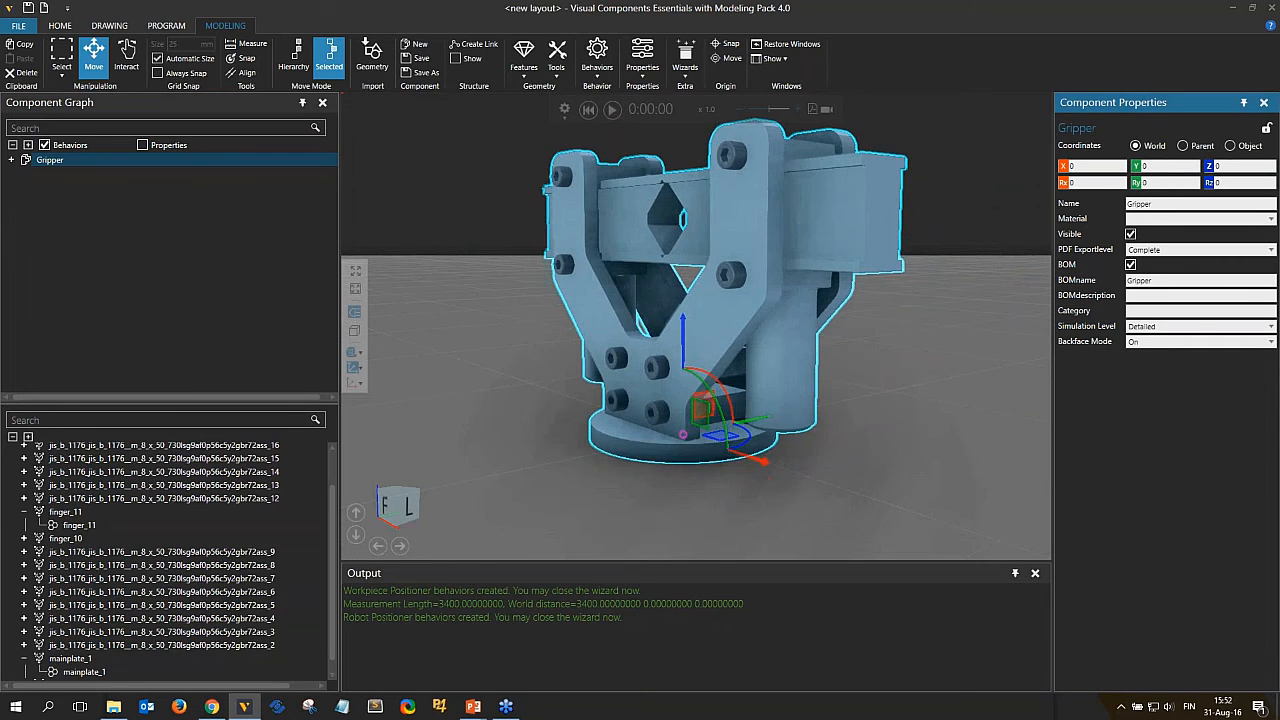
{"action": "mouse_move", "coordinate": [846, 499]}
{"action": "right_mouse_down"}
{"action": "mouse_move", "coordinate": [794, 491]}
{"action": "mouse_move", "coordinate": [814, 491]}
{"action": "mouse_move", "coordinate": [837, 457]}
{"action": "mouse_move", "coordinate": [838, 498]}
{"action": "mouse_move", "coordinate": [882, 502]}
{"action": "mouse_move", "coordinate": [852, 510]}
{"action": "right_mouse_up"}
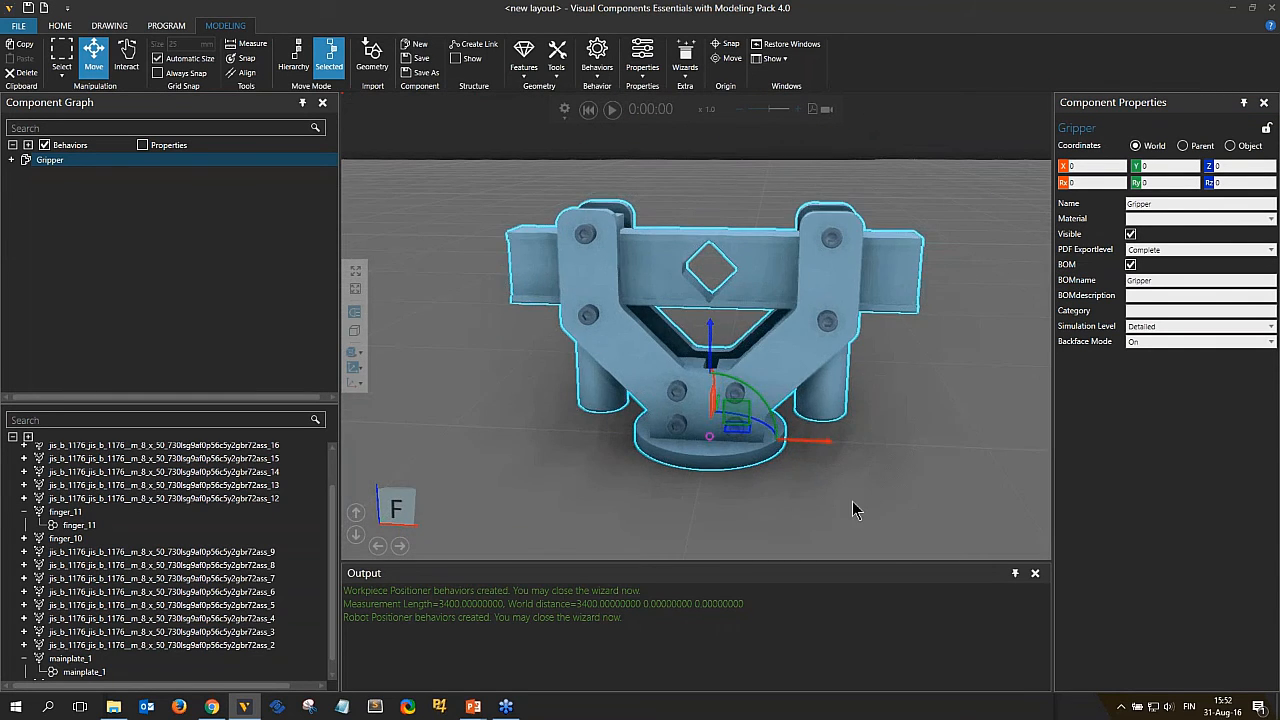
Extract the left finger geometry, finger_10, into a new link.
{"action": "left_click", "coordinate": [648, 273]}
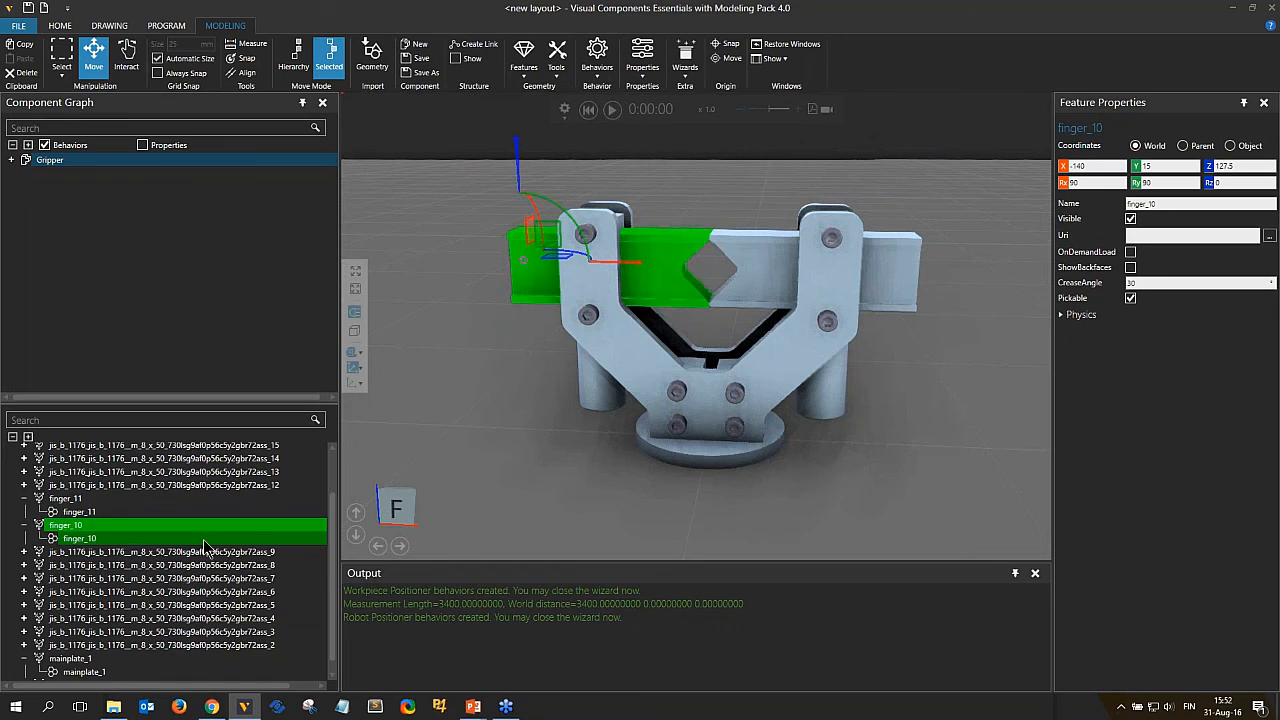
{"action": "scroll", "coordinate": [202, 546], "scroll_direction": "up", "scroll_amount": 2}
{"action": "scroll", "coordinate": [167, 452], "scroll_direction": "down", "scroll_amount": 2}
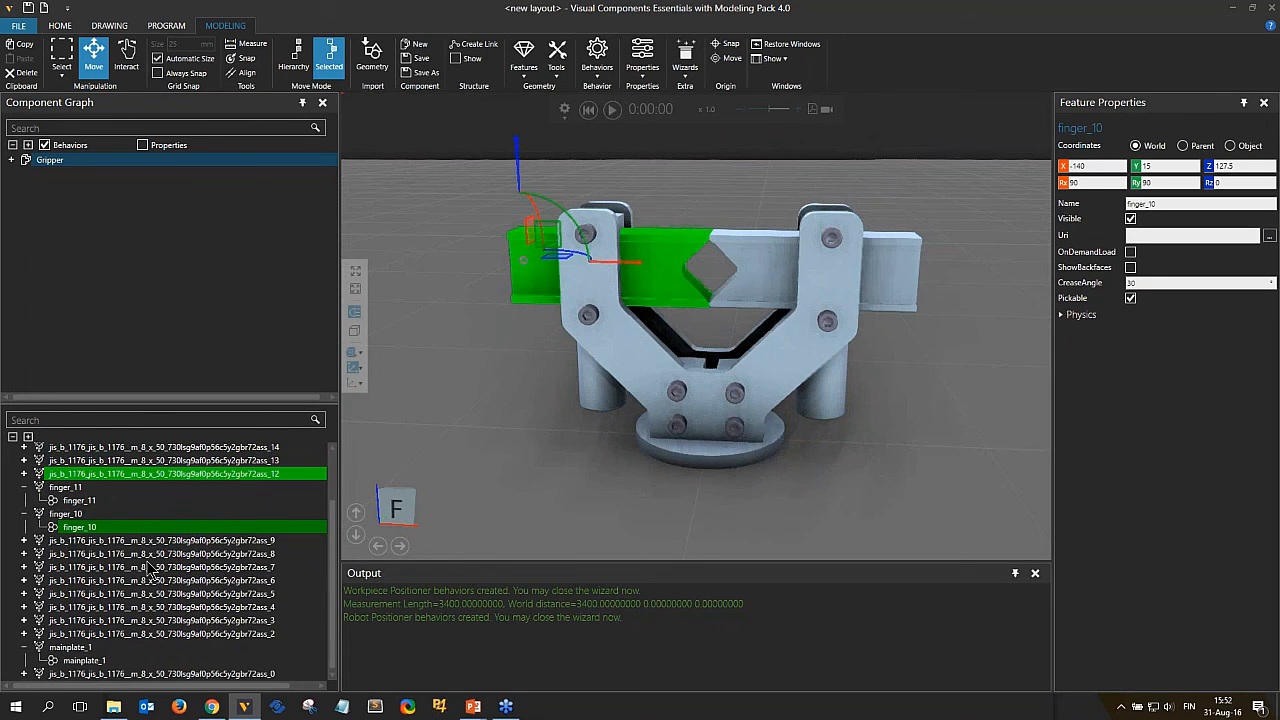
{"action": "scroll", "coordinate": [150, 585], "scroll_direction": "up", "scroll_amount": 2}
{"action": "scroll", "coordinate": [145, 590], "scroll_direction": "down", "scroll_amount": 2}
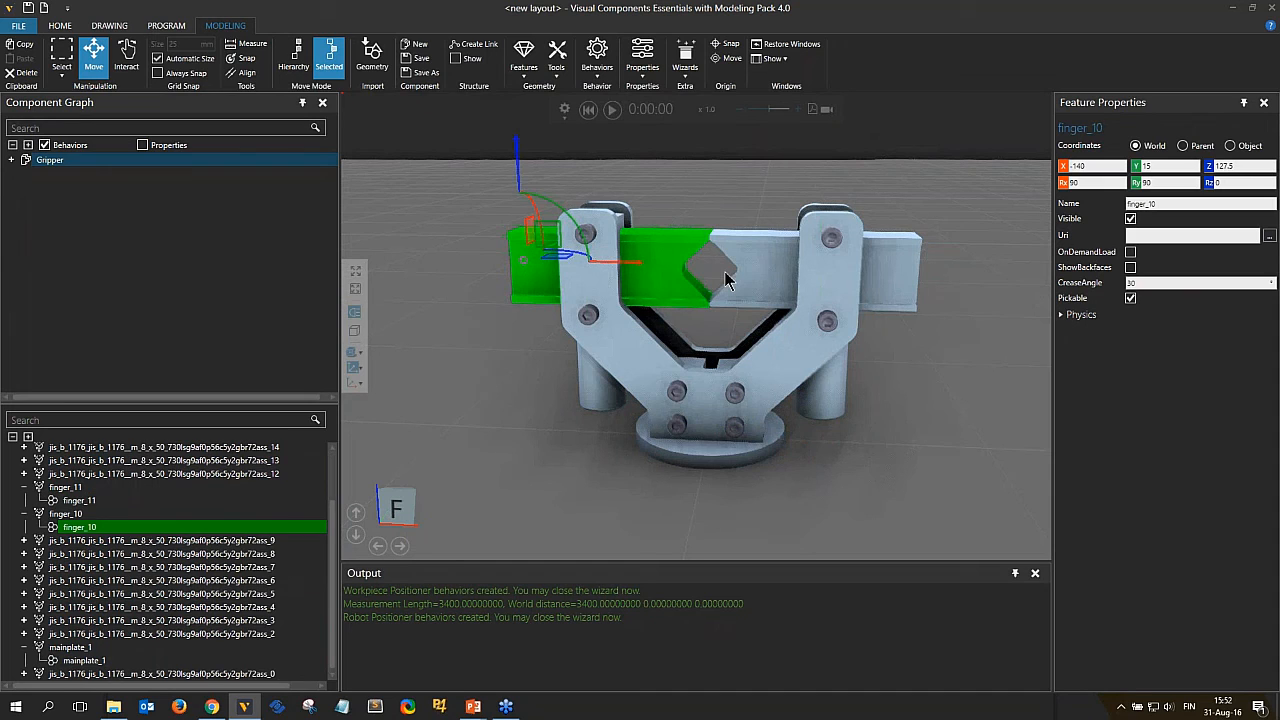
{"action": "right_click", "coordinate": [662, 275]}
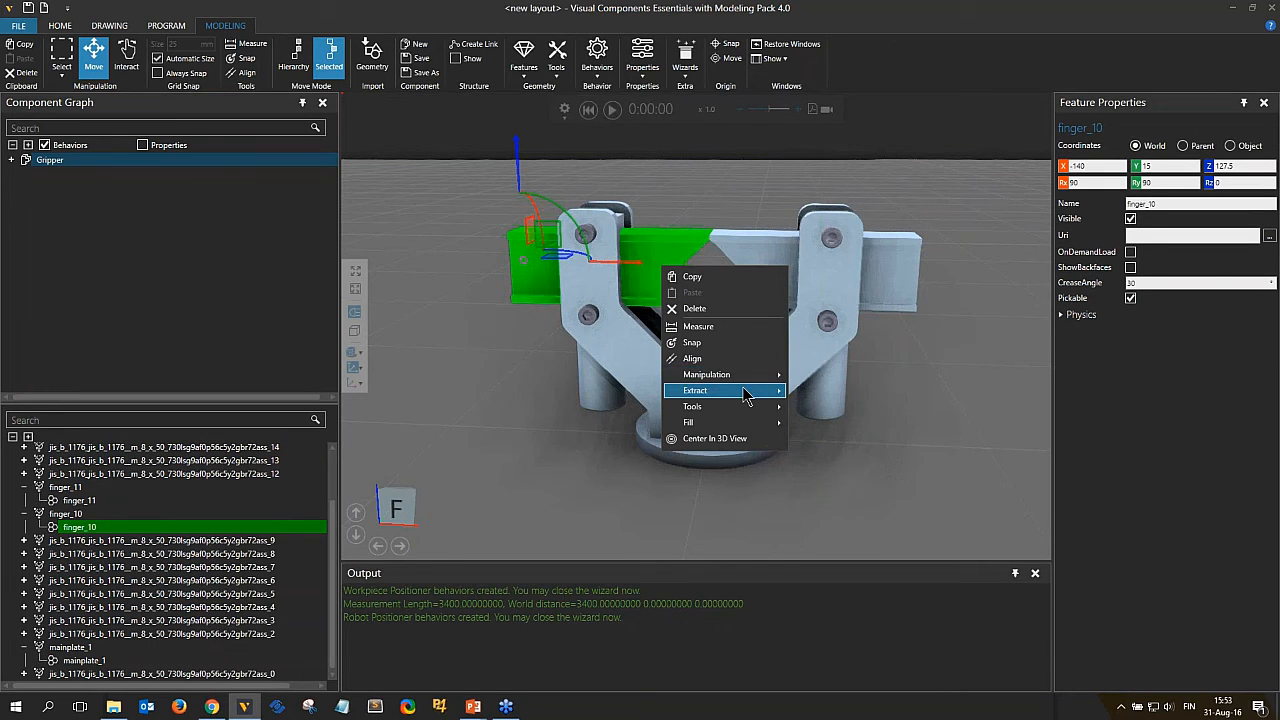
{"action": "mouse_move", "coordinate": [745, 393]}
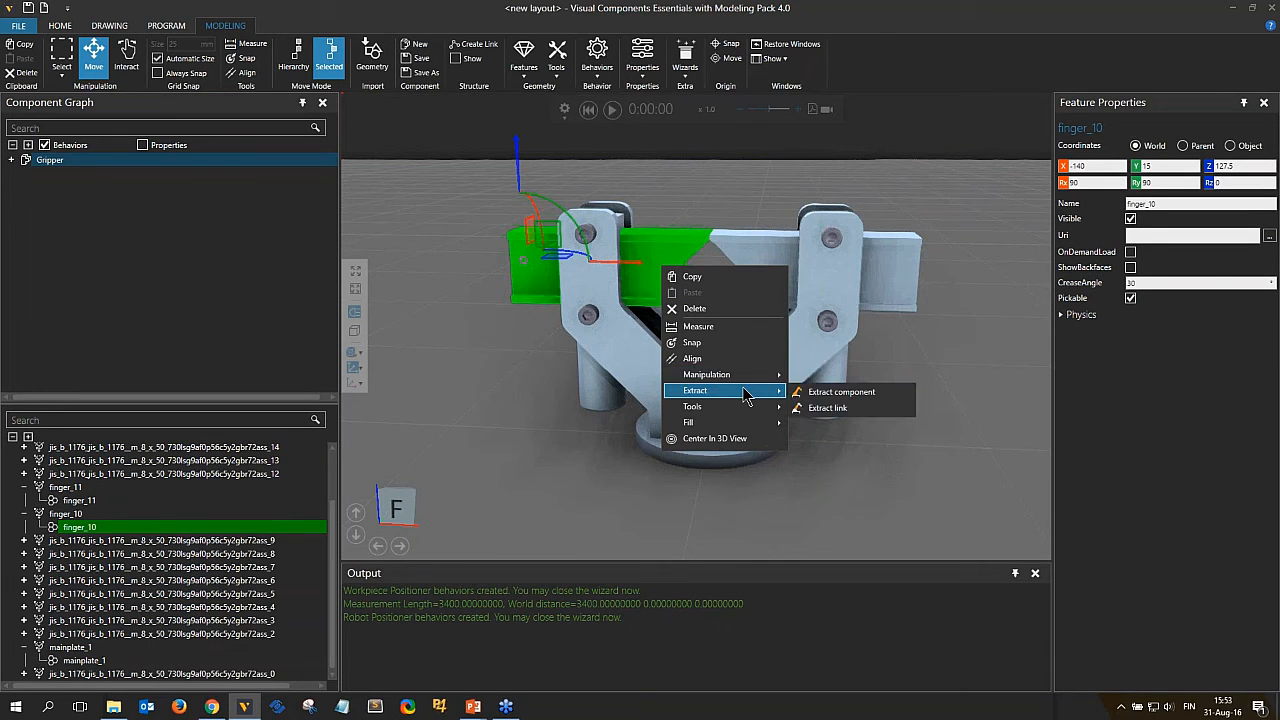
{"action": "left_click", "coordinate": [828, 408]}
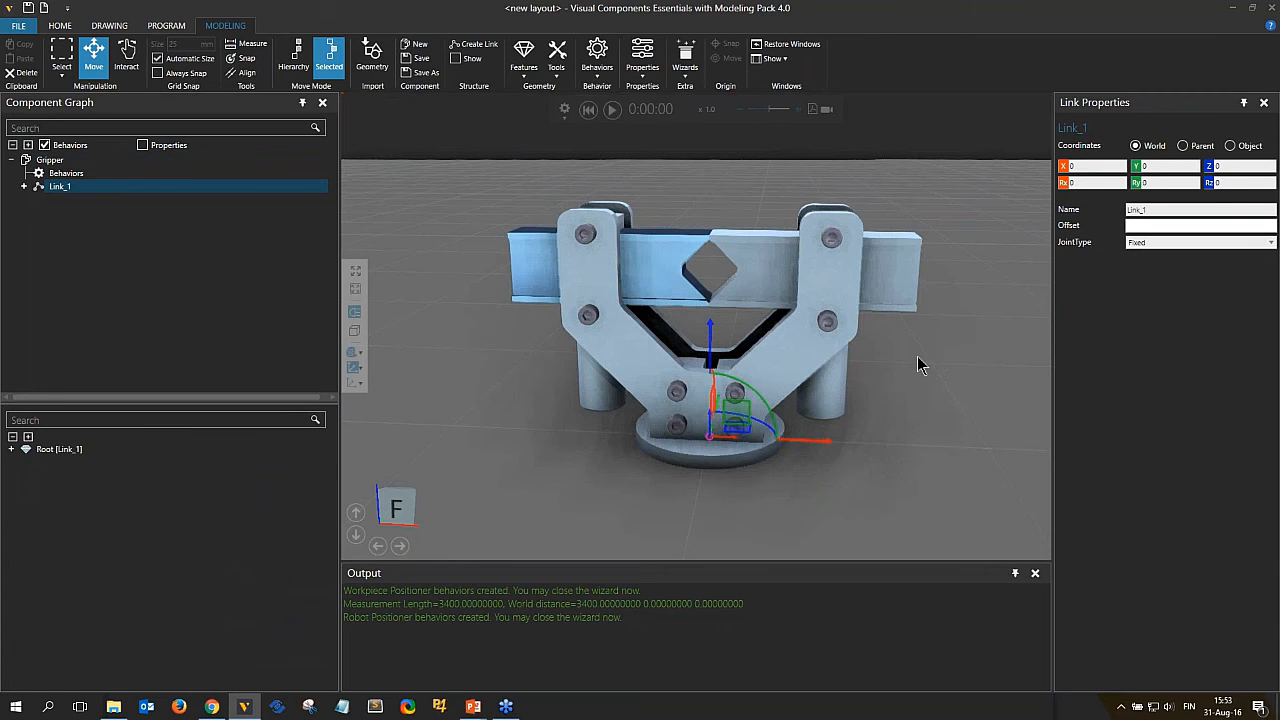
Set the new link's joint type to Translational along the -X axis.
{"action": "right_click_drag", "start_coordinate": [918, 358], "coordinate": [905, 398]}
{"action": "left_click", "coordinate": [1270, 242]}
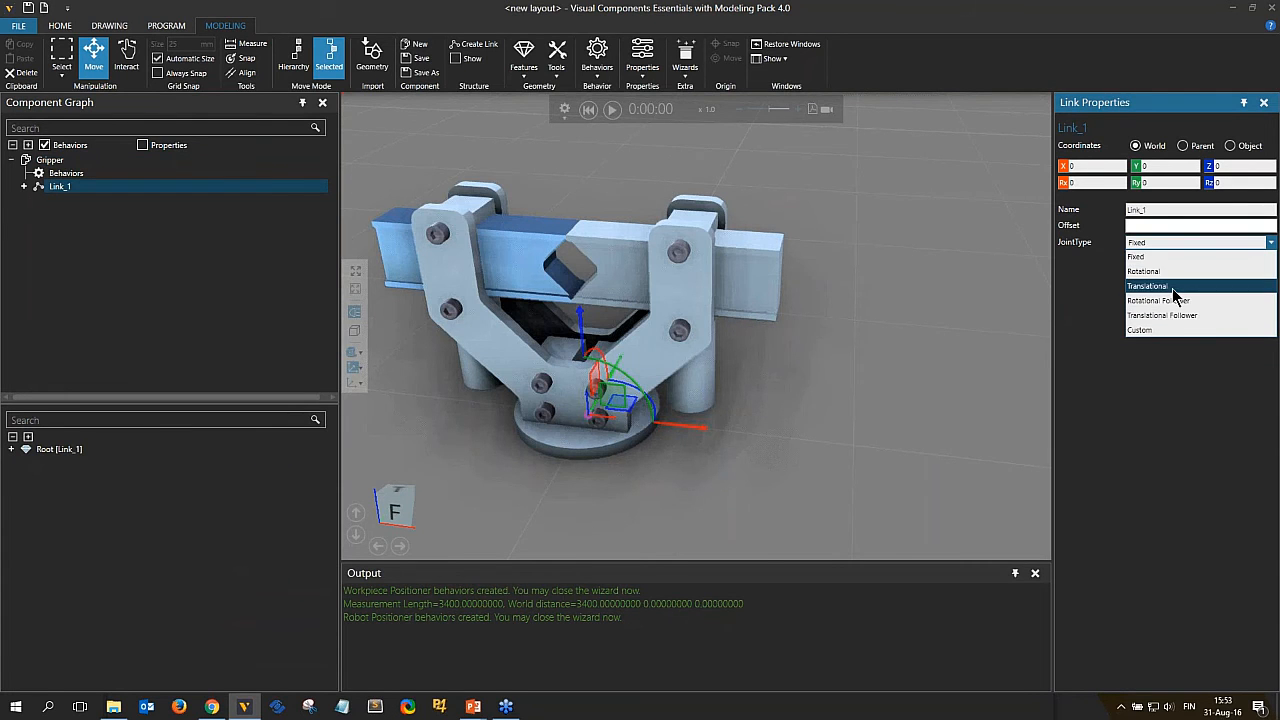
{"action": "left_click", "coordinate": [1172, 288]}
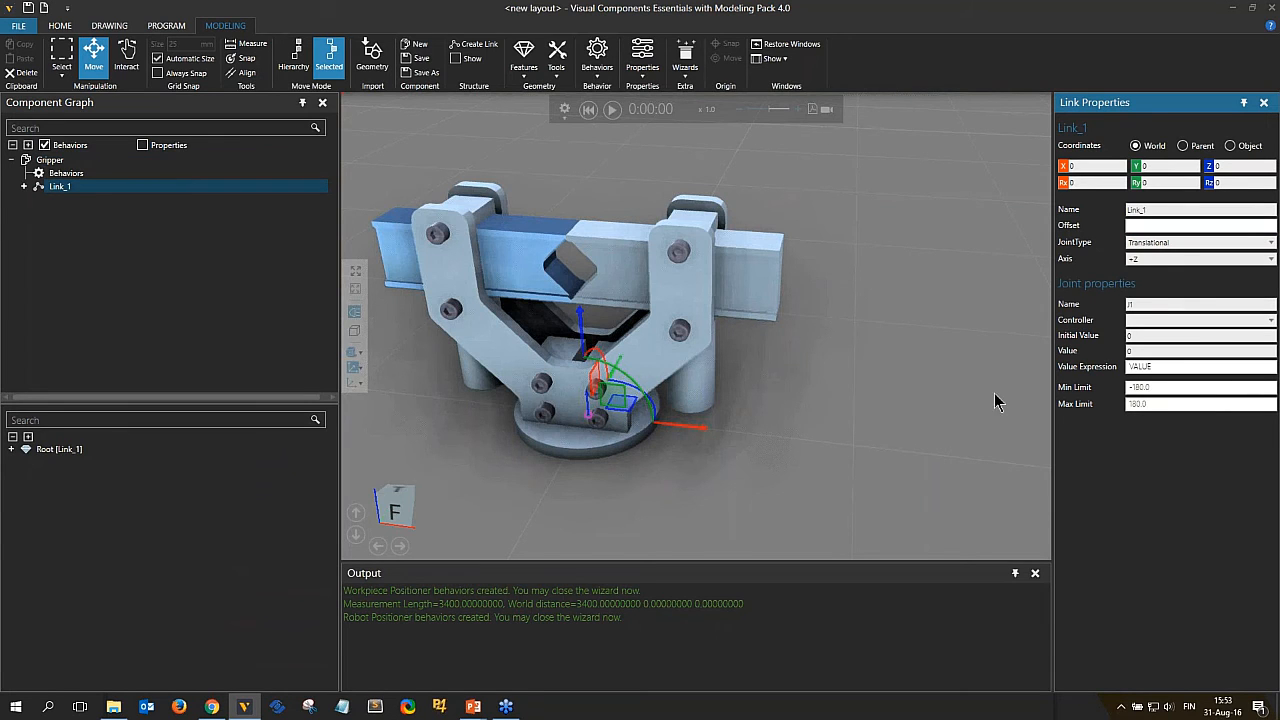
{"action": "left_click", "coordinate": [1158, 259]}
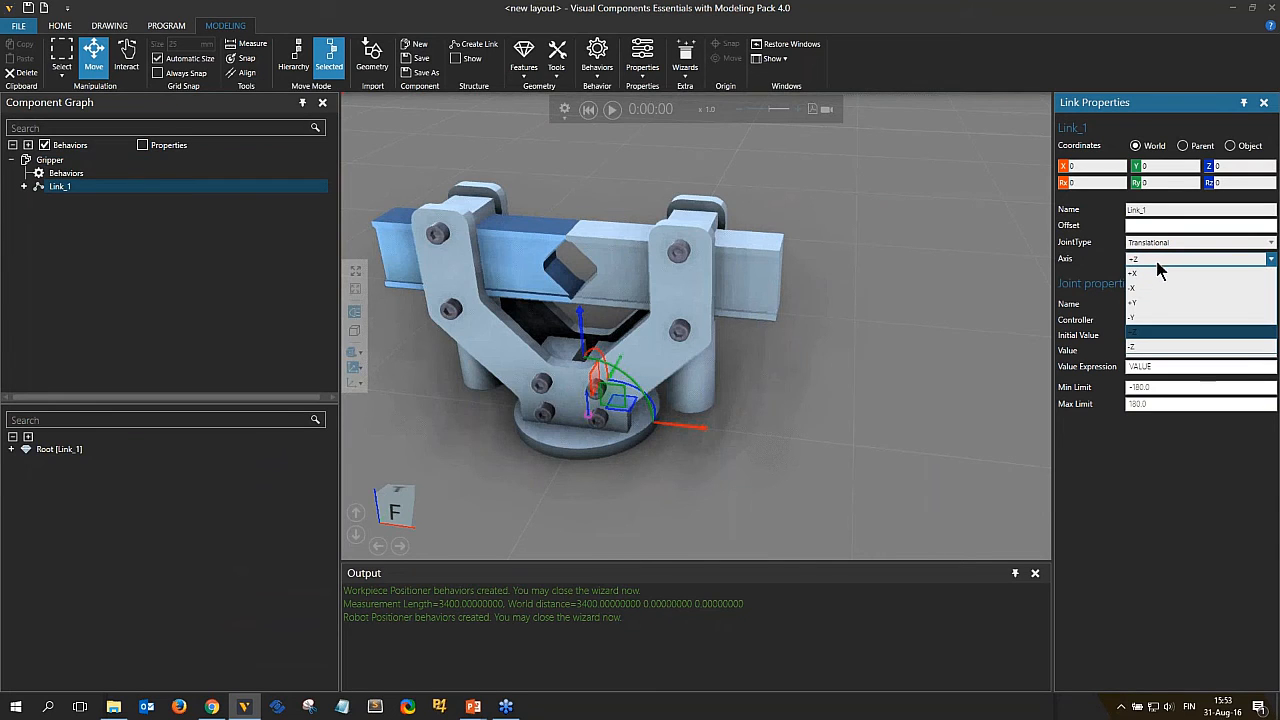
{"action": "left_click", "coordinate": [1152, 288]}
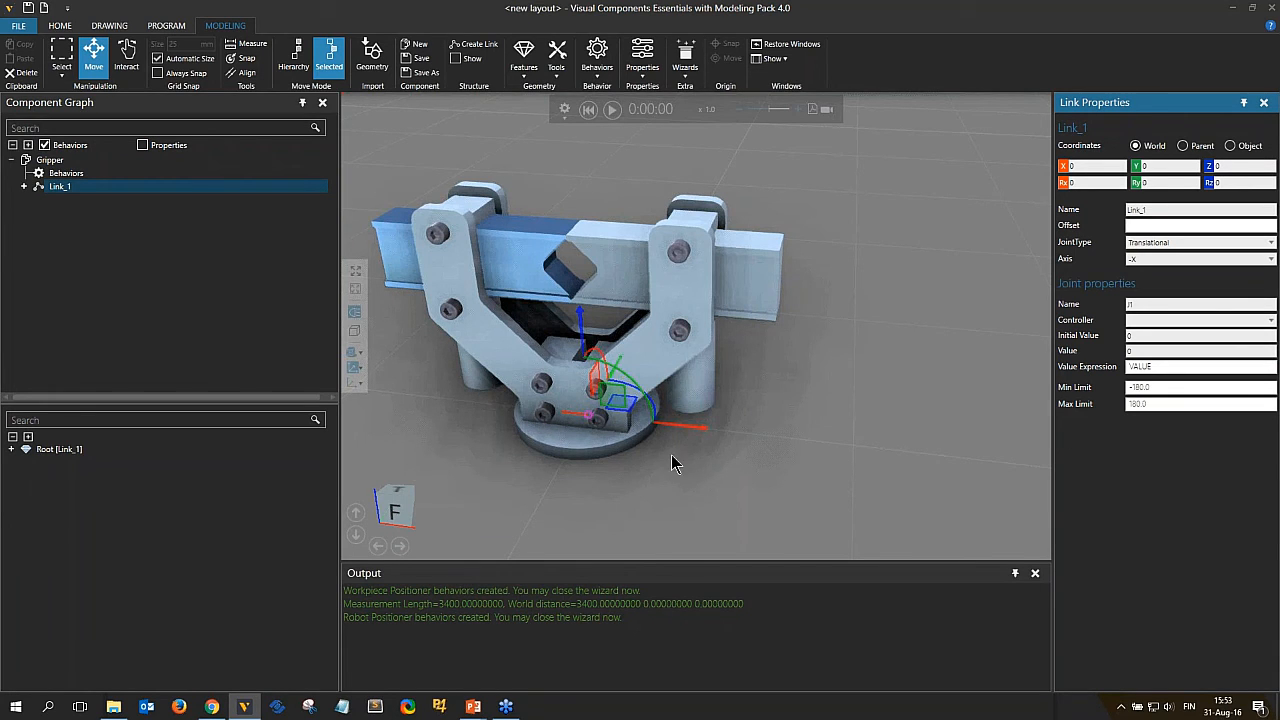
Name the link's joint F1 and assign it a Servo Controller.
{"action": "double_click", "coordinate": [1139, 304]}
{"action": "type", "text": "G"}
{"action": "key", "text": "BackSpace"}
{"action": "type", "text": "F"}
{"action": "left_click", "coordinate": [1147, 322]}
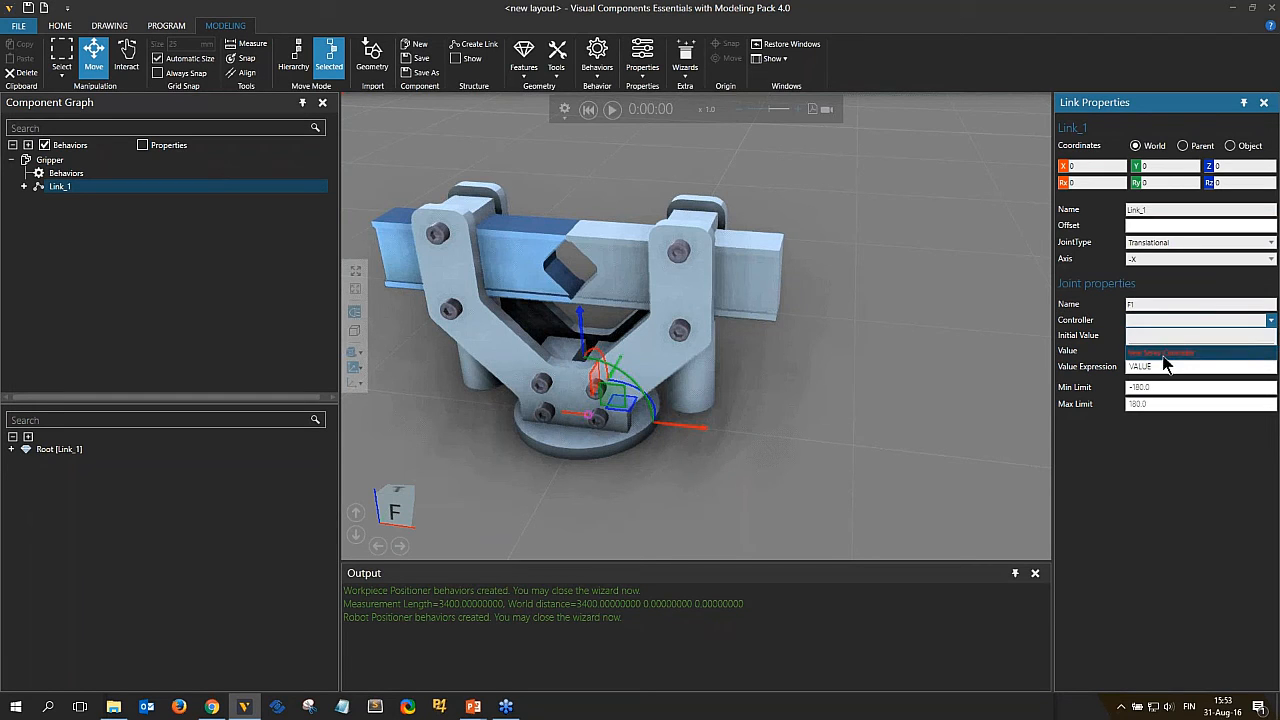
{"action": "left_click", "coordinate": [1163, 355]}
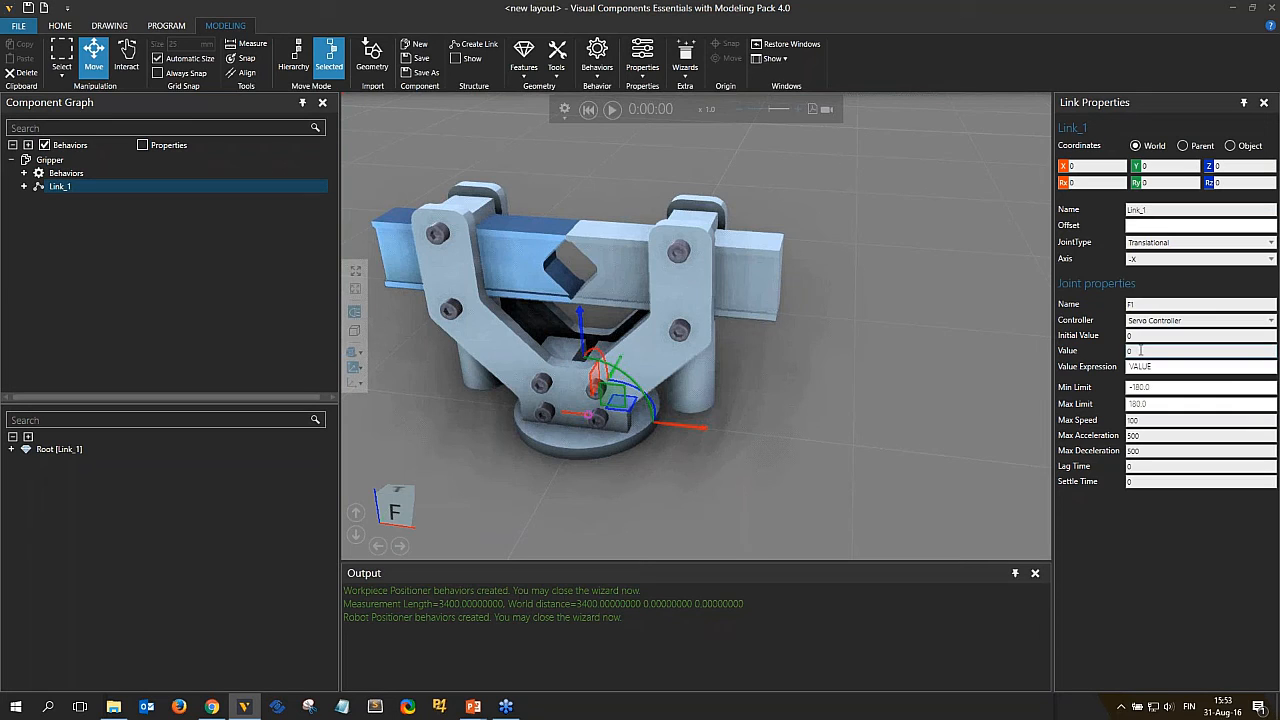
Test the F1 joint by dragging the left finger in Interact mode and reset the simulation.
{"action": "left_click", "coordinate": [126, 58]}
{"action": "mouse_move", "coordinate": [523, 299]}
{"action": "left_mouse_down"}
{"action": "mouse_move", "coordinate": [487, 290]}
{"action": "mouse_move", "coordinate": [530, 295]}
{"action": "left_mouse_up"}
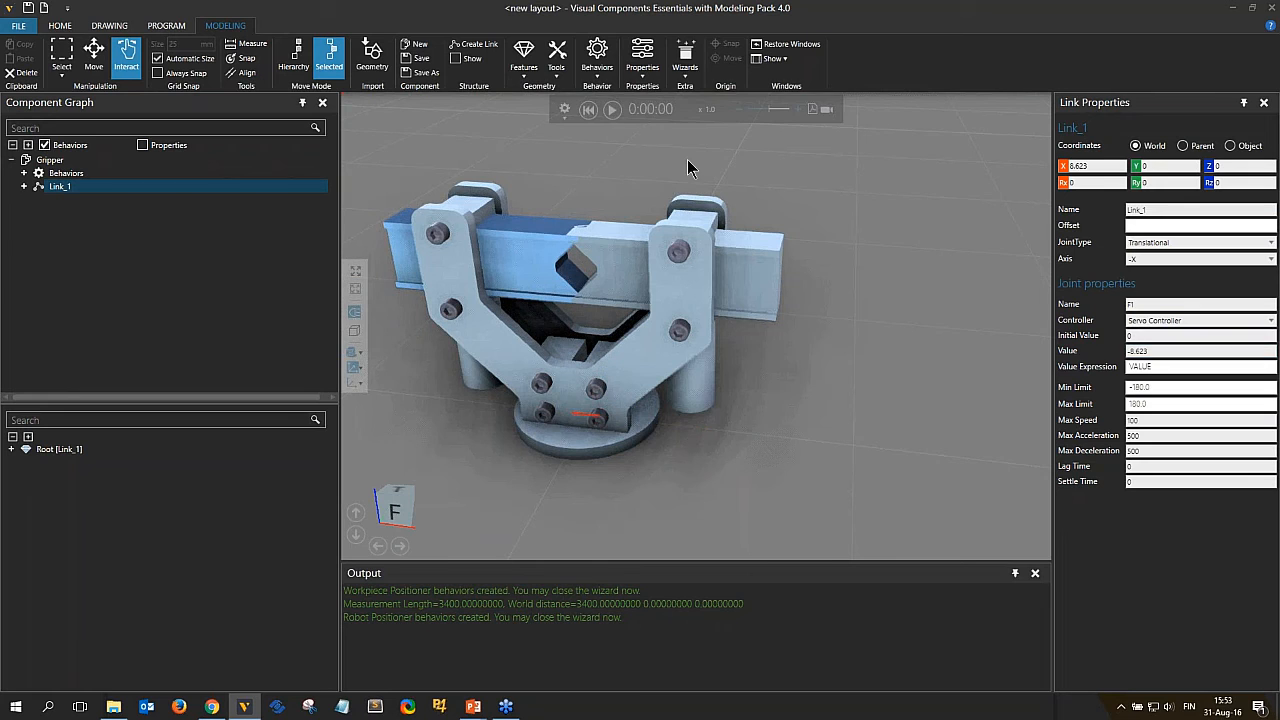
{"action": "left_click", "coordinate": [590, 116]}
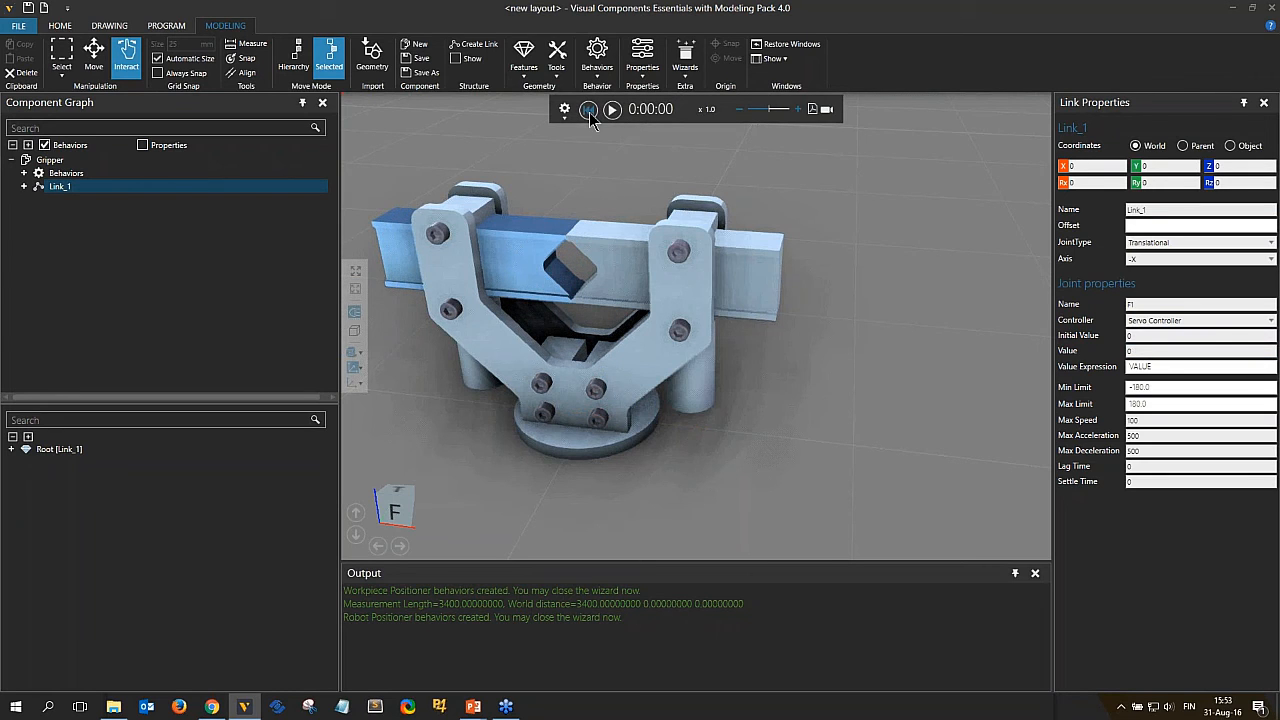
Set the F1 joint's minimum limit and its value to 0.
{"action": "left_click", "coordinate": [1135, 335]}
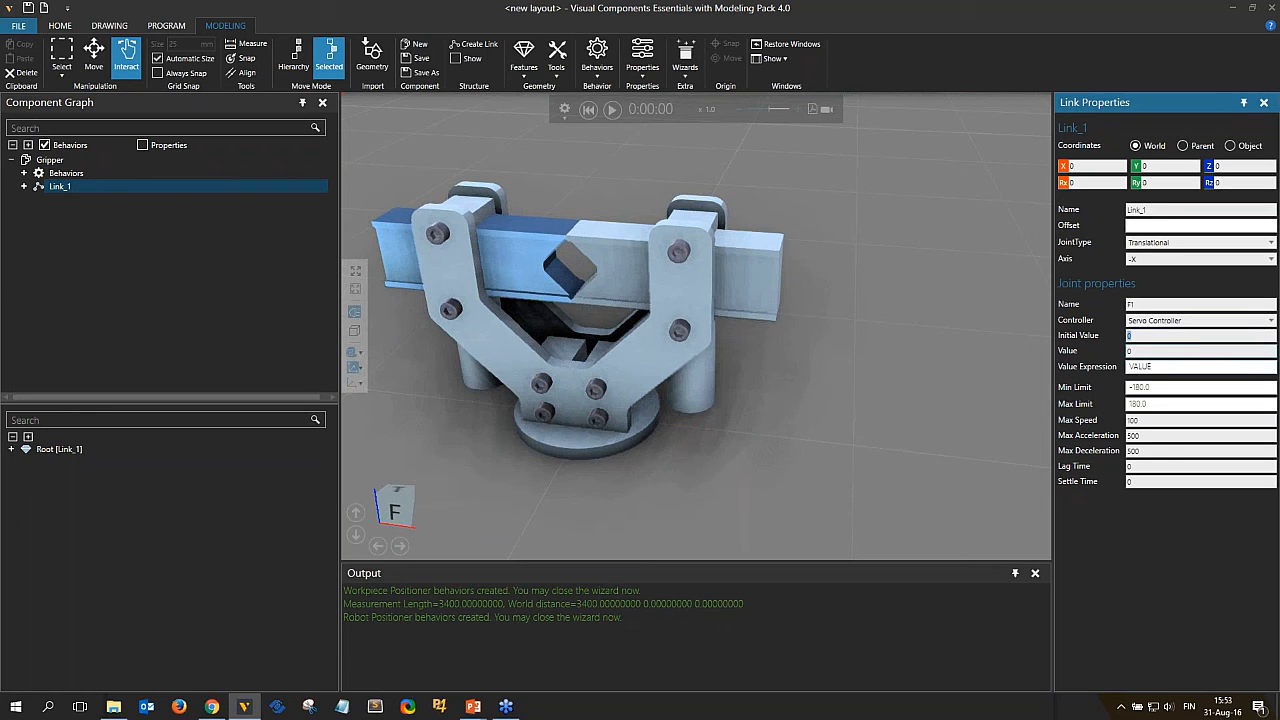
{"action": "key", "text": "Tab"}
{"action": "double_click", "coordinate": [1158, 388]}
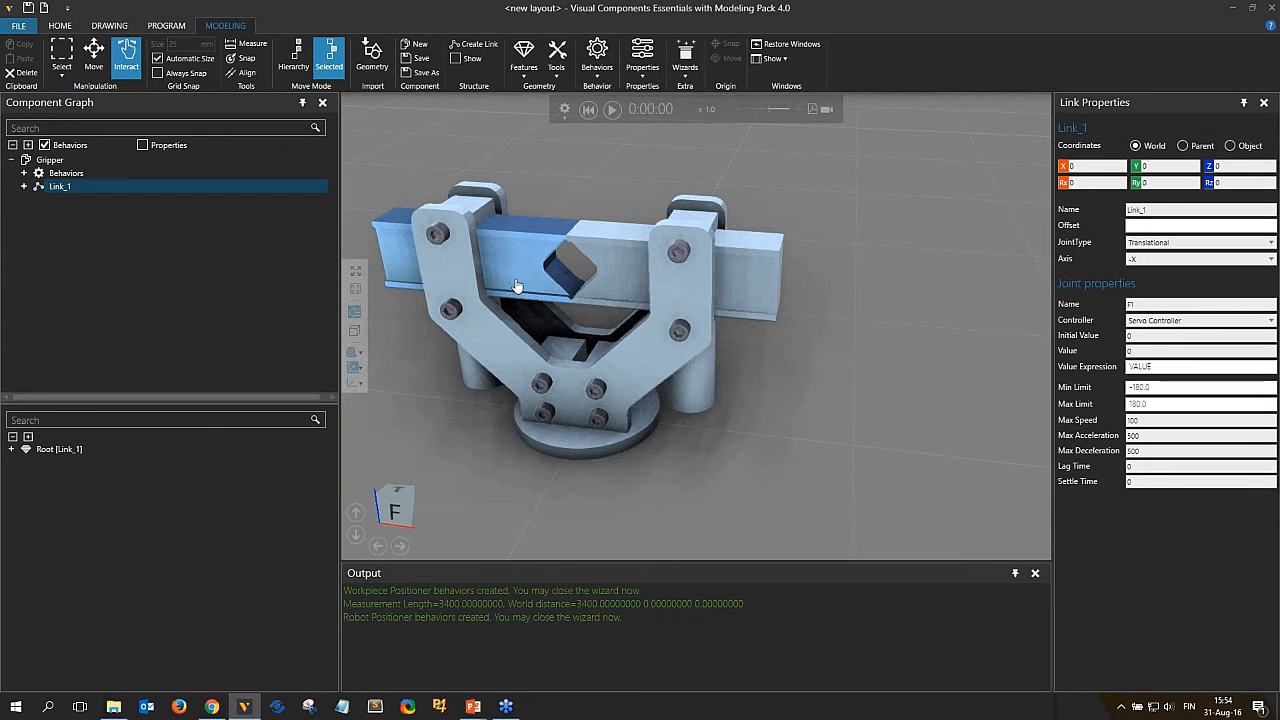
{"action": "left_click_drag", "start_coordinate": [518, 287], "coordinate": [463, 277]}
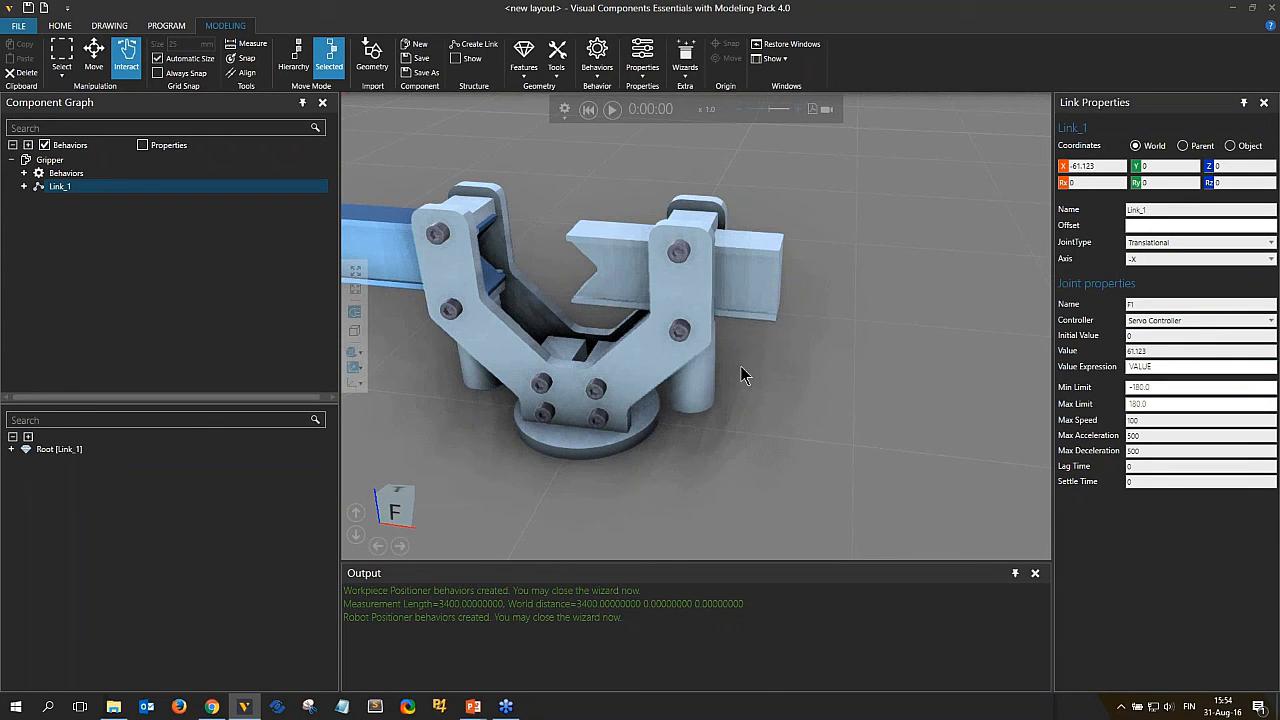
{"action": "left_click", "coordinate": [1141, 350]}
{"action": "type", "text": "0"}
{"action": "key", "text": "Return"}
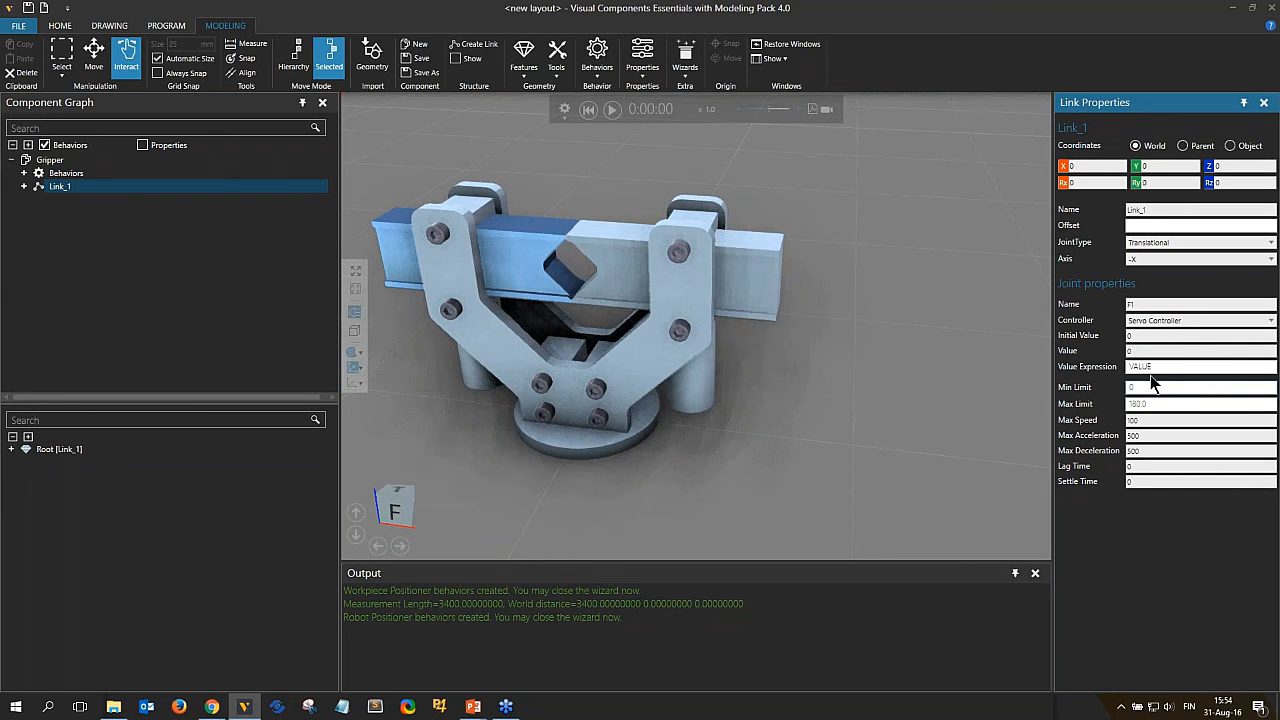
Set the F1 joint's maximum limit to 60.
{"action": "left_click", "coordinate": [1165, 404]}
{"action": "type", "text": "60"}
{"action": "left_click", "coordinate": [1147, 462]}
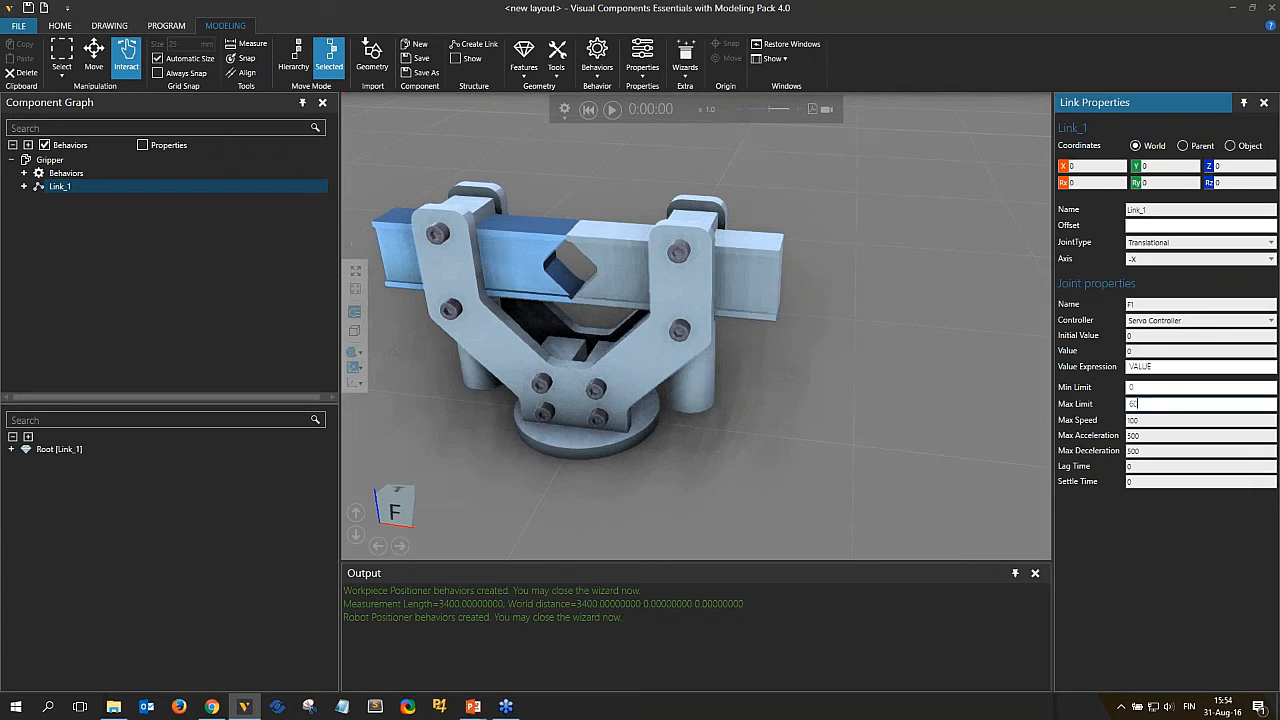
Extract the right finger geometry, finger_11, into a new link.
{"action": "right_click_drag", "start_coordinate": [780, 418], "coordinate": [842, 408]}
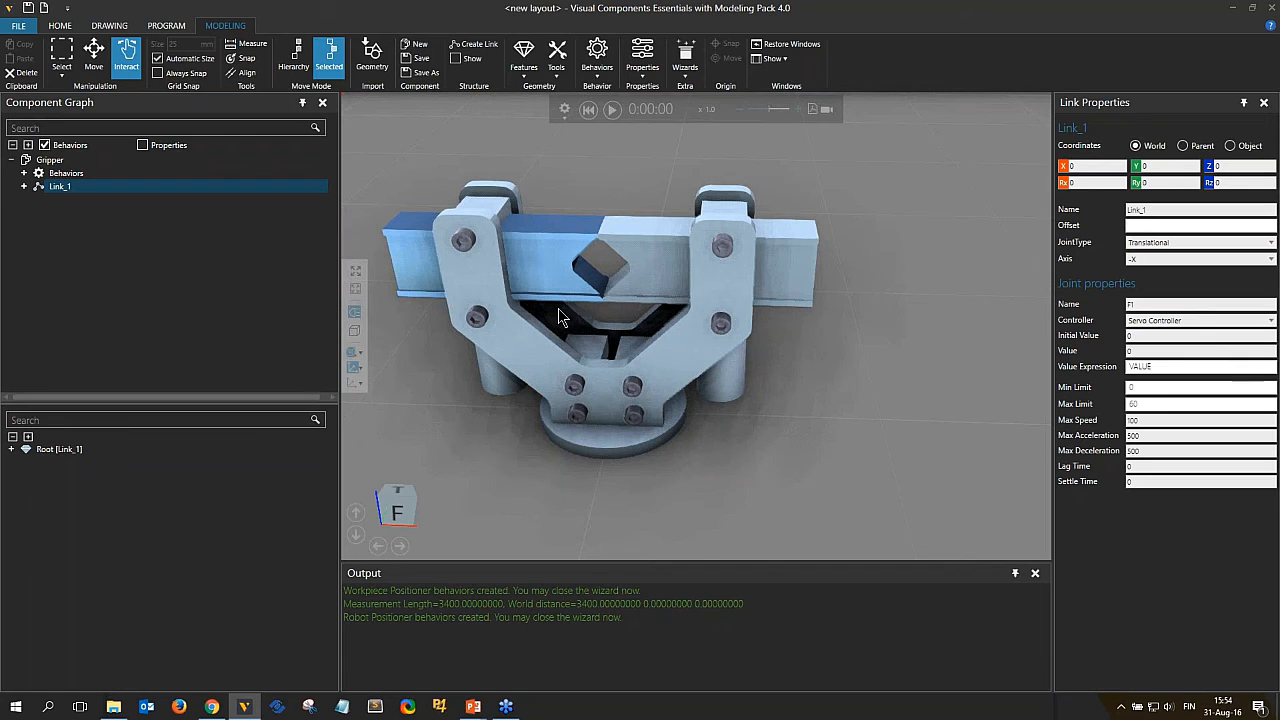
{"action": "left_click", "coordinate": [668, 276]}
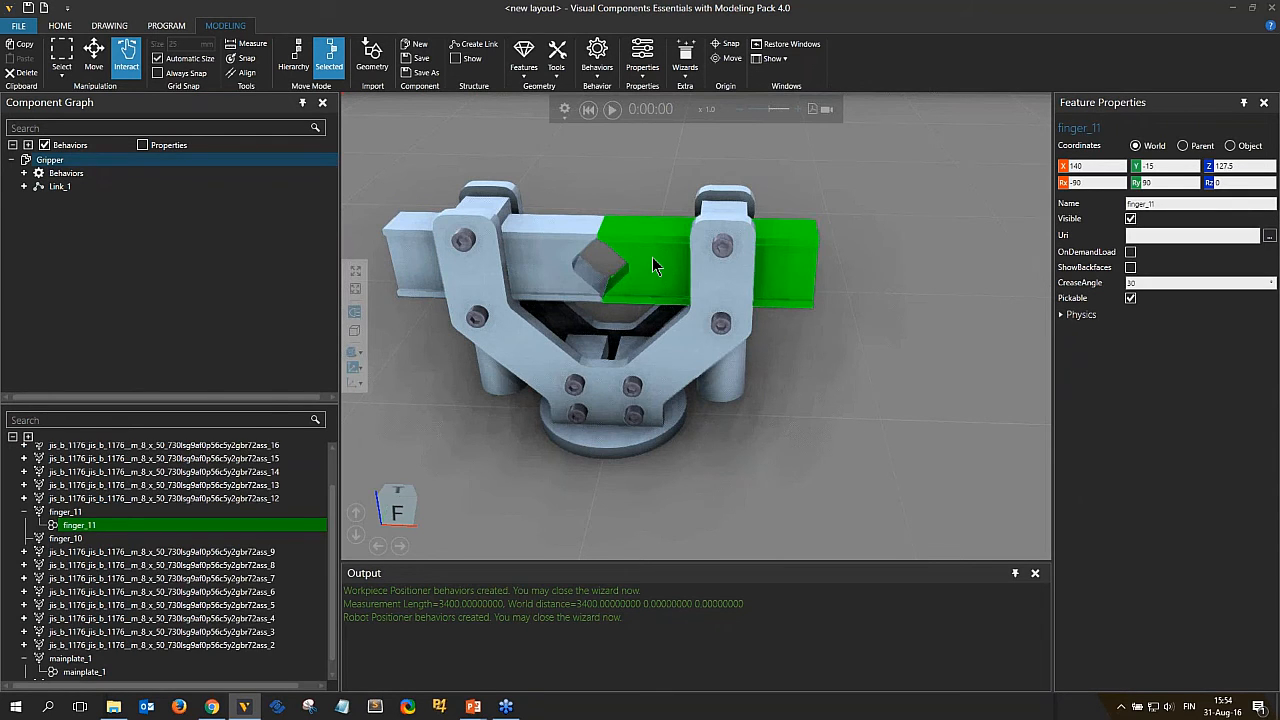
{"action": "right_click", "coordinate": [652, 258]}
{"action": "mouse_move", "coordinate": [752, 382]}
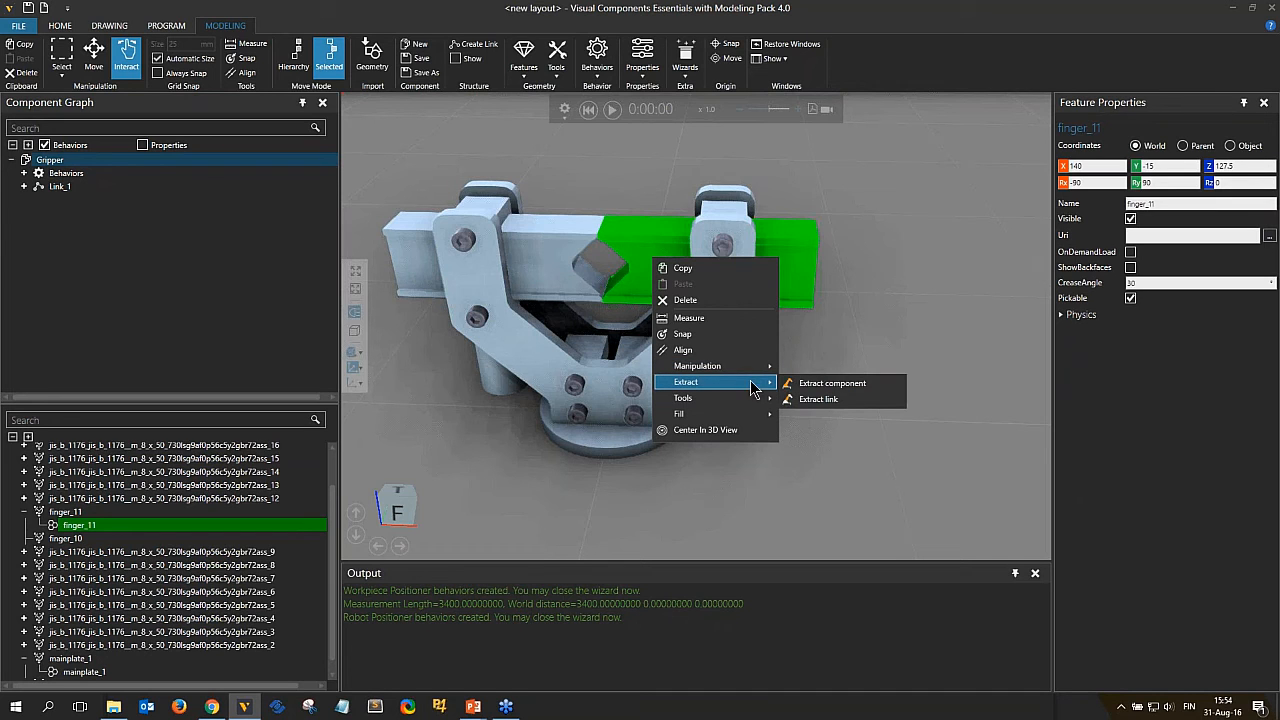
{"action": "left_click", "coordinate": [818, 399]}
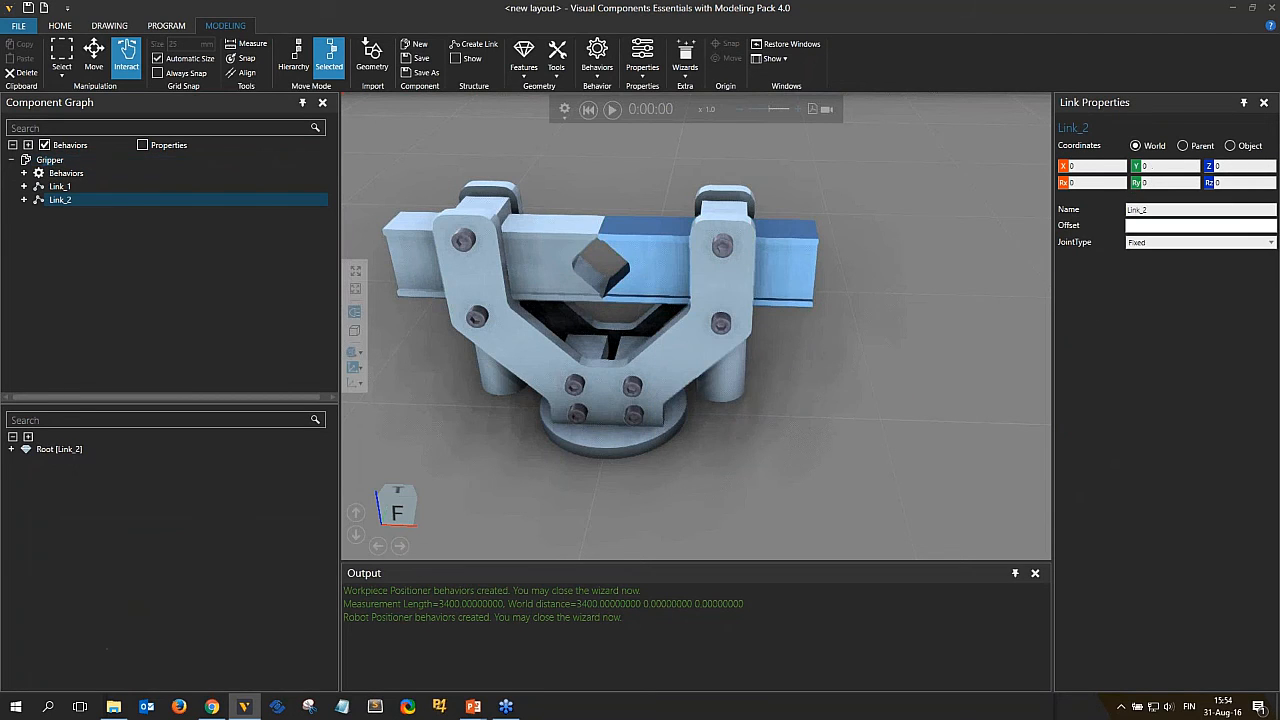
Set the new link's joint type to Translational Follower with F1 as its driver.
{"action": "left_click", "coordinate": [68, 191], "text": "ctrl"}
{"action": "left_click", "coordinate": [1200, 242]}
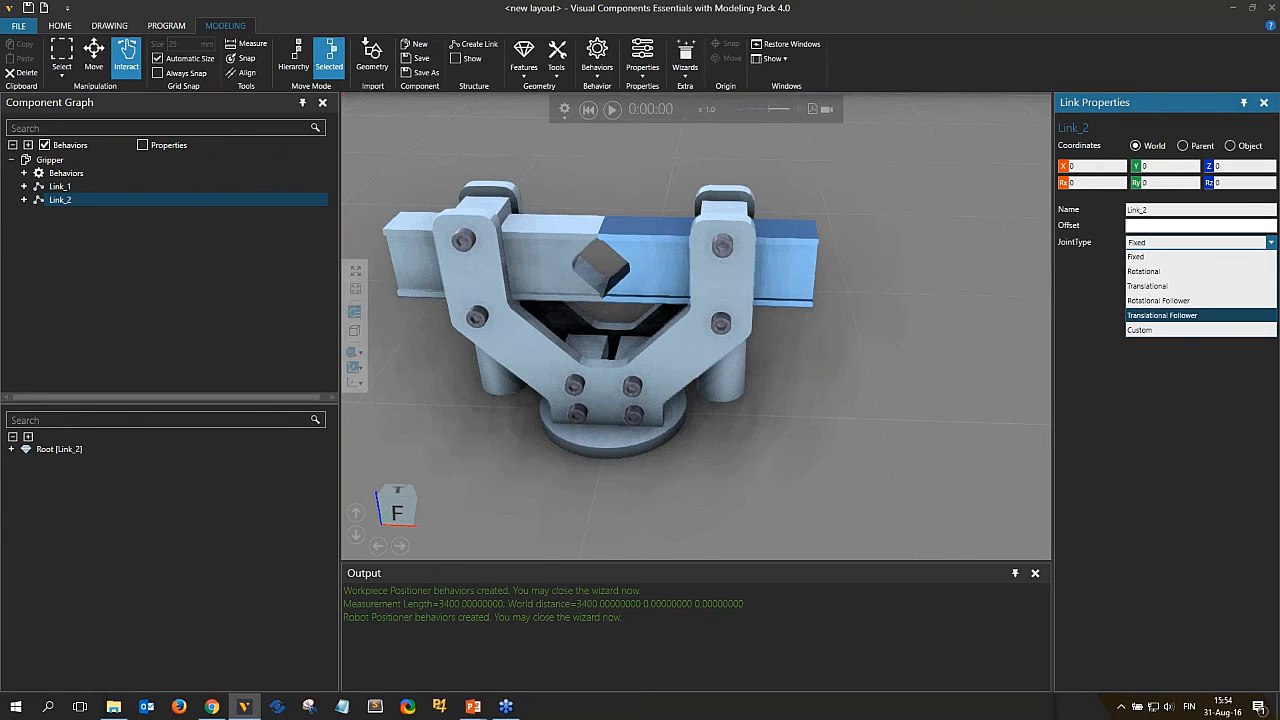
{"action": "left_click", "coordinate": [1200, 316]}
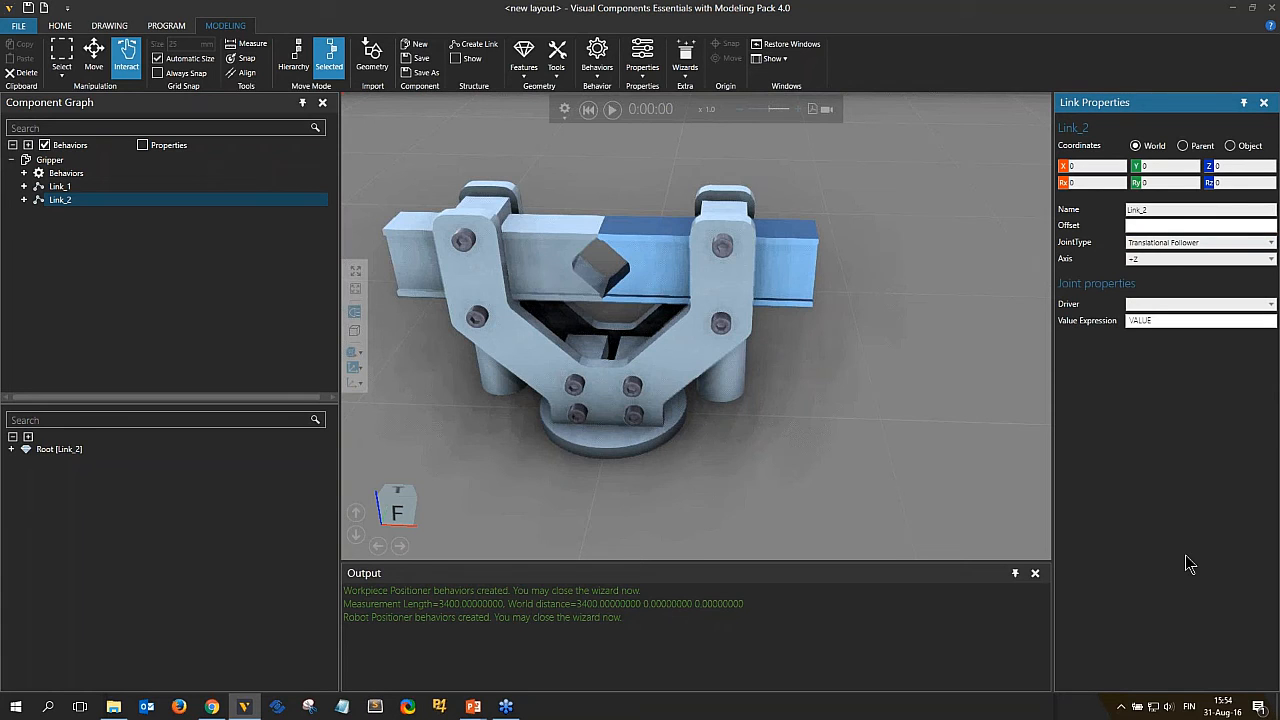
{"action": "left_click", "coordinate": [1145, 305]}
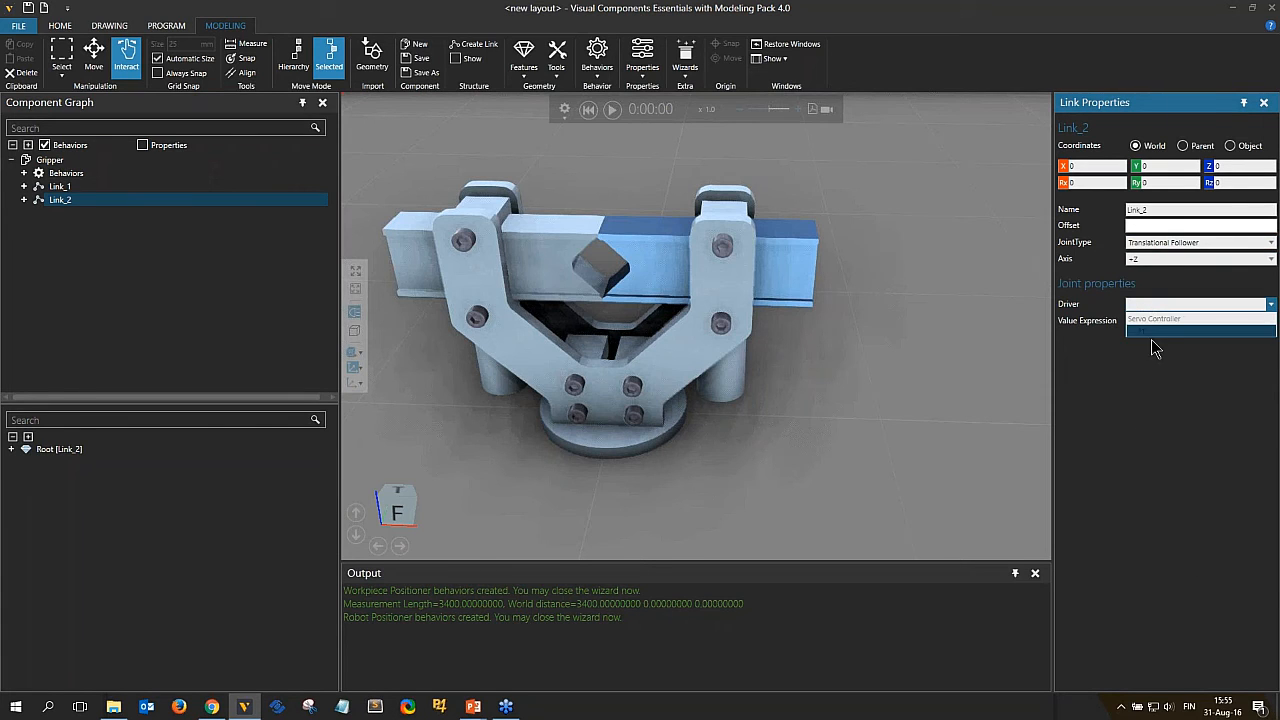
{"action": "left_click", "coordinate": [1150, 332]}
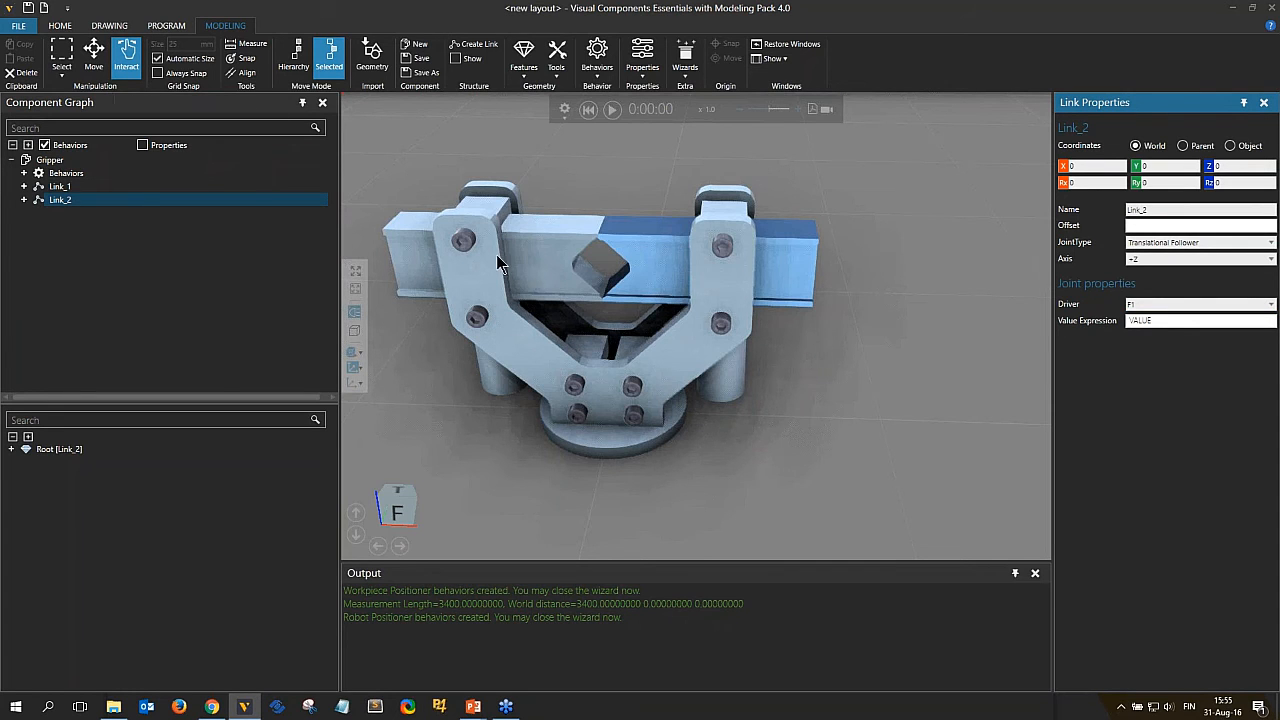
Test-drag the follower finger, reset the simulation, and set the follower link's axis to +X.
{"action": "mouse_move", "coordinate": [545, 271]}
{"action": "left_mouse_down"}
{"action": "mouse_move", "coordinate": [466, 259]}
{"action": "mouse_move", "coordinate": [577, 262]}
{"action": "mouse_move", "coordinate": [545, 245]}
{"action": "mouse_move", "coordinate": [532, 267]}
{"action": "left_mouse_up"}
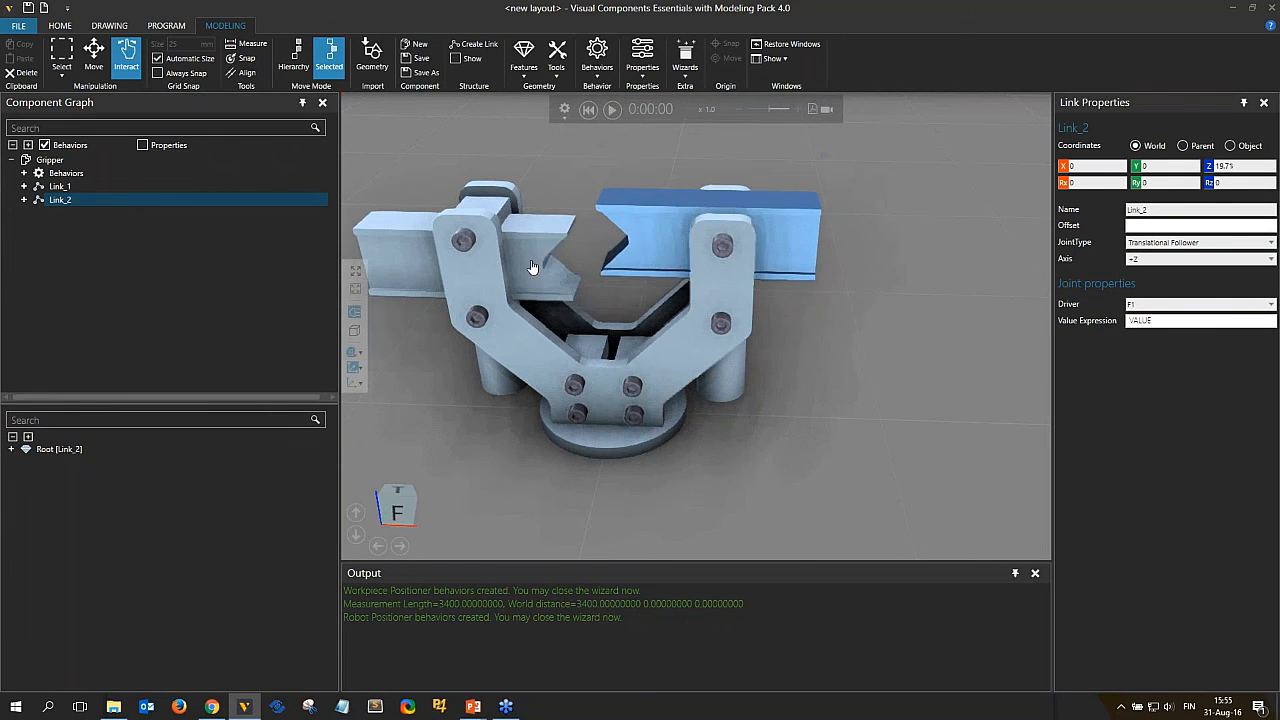
{"action": "left_click", "coordinate": [584, 113]}
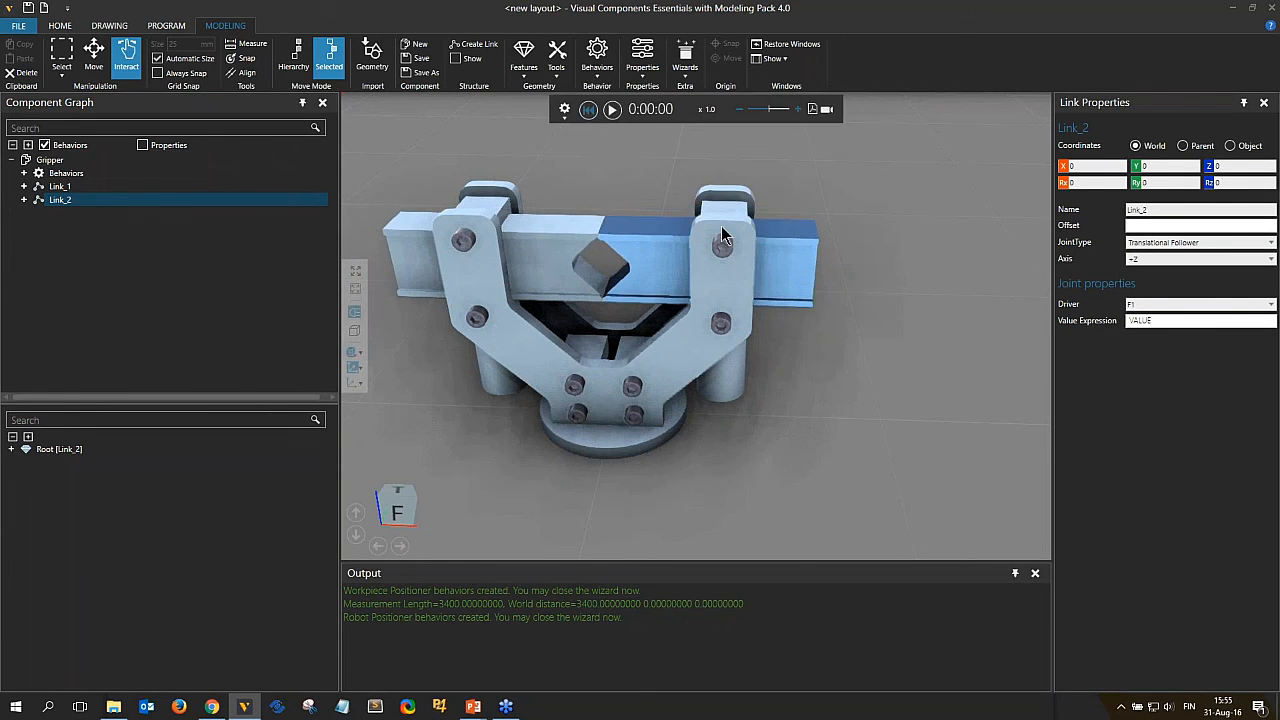
{"action": "left_click", "coordinate": [1150, 264]}
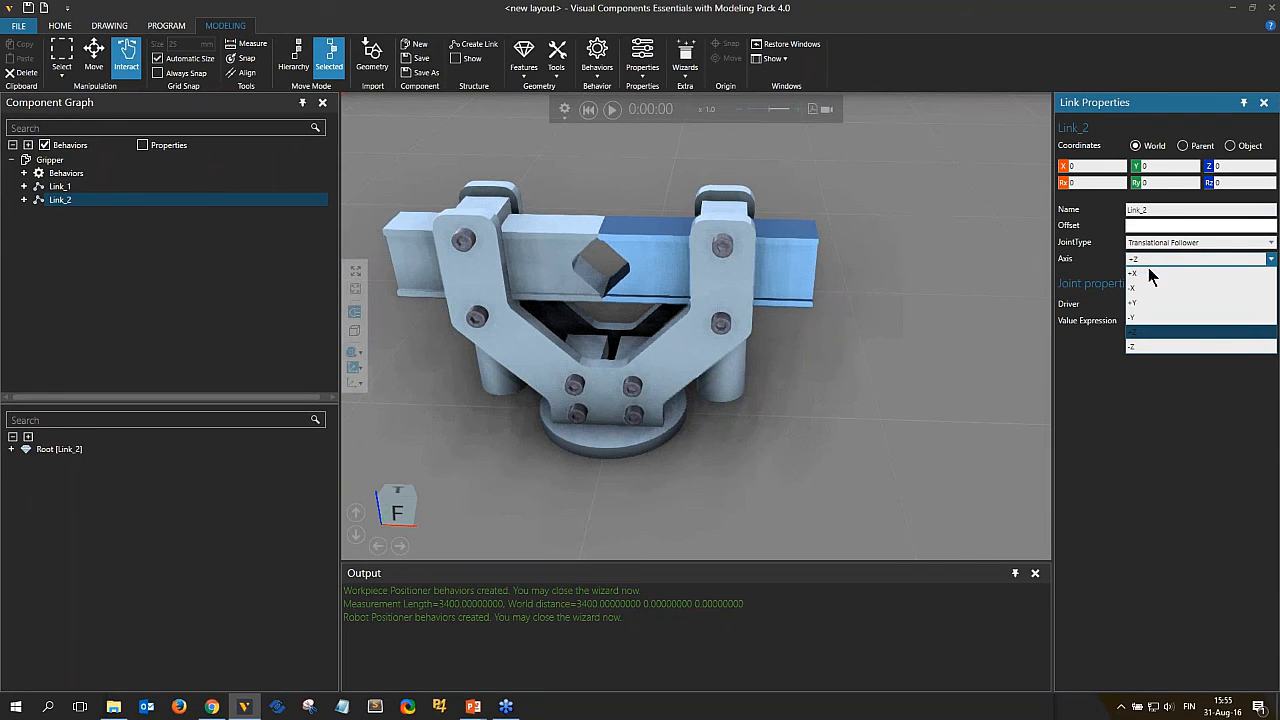
{"action": "left_click", "coordinate": [1145, 273]}
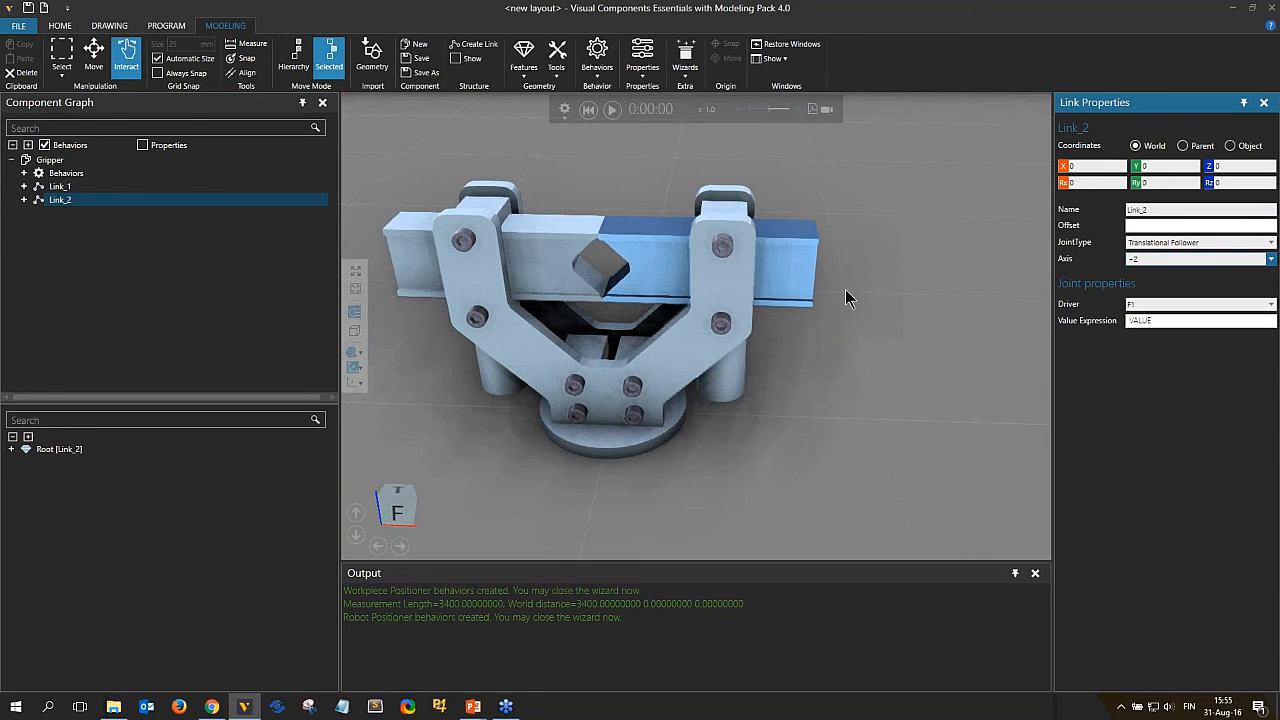
Test both fingers moving together by dragging in Interact mode and reset the simulation.
{"action": "left_click", "coordinate": [93, 55]}
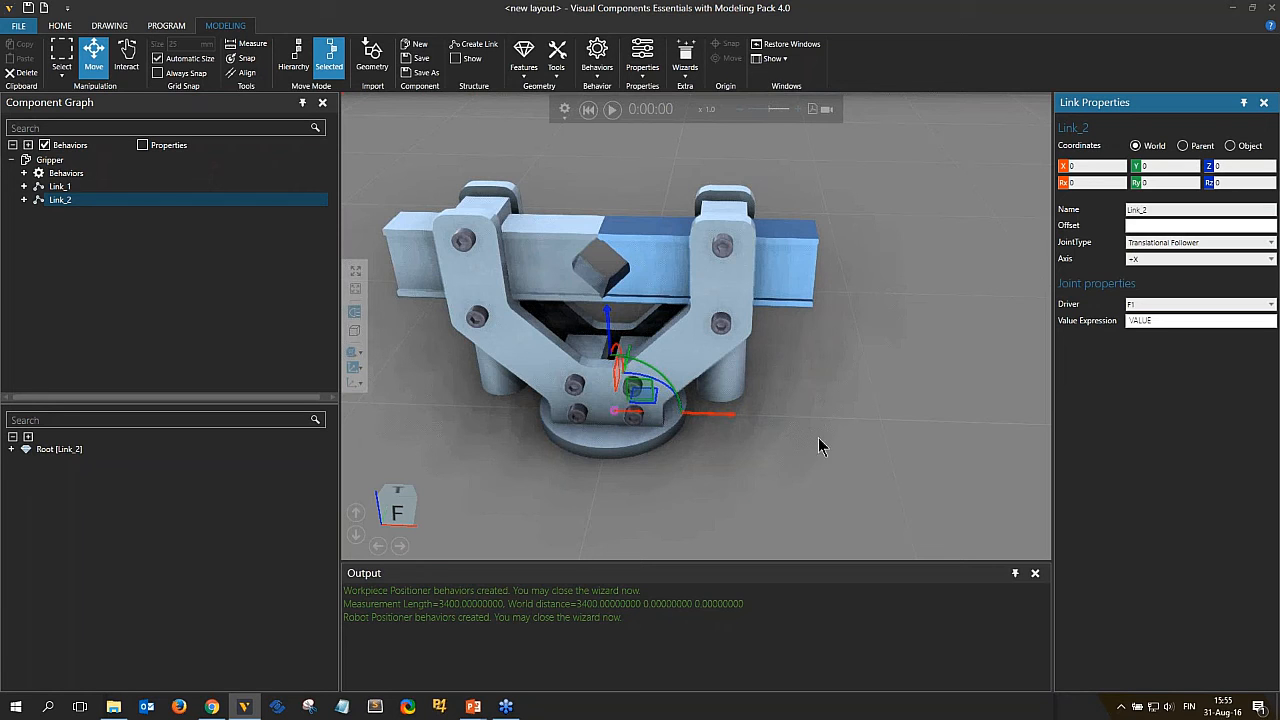
{"action": "left_click", "coordinate": [126, 57]}
{"action": "left_click_drag", "start_coordinate": [468, 247], "coordinate": [700, 274]}
{"action": "left_click", "coordinate": [588, 110]}
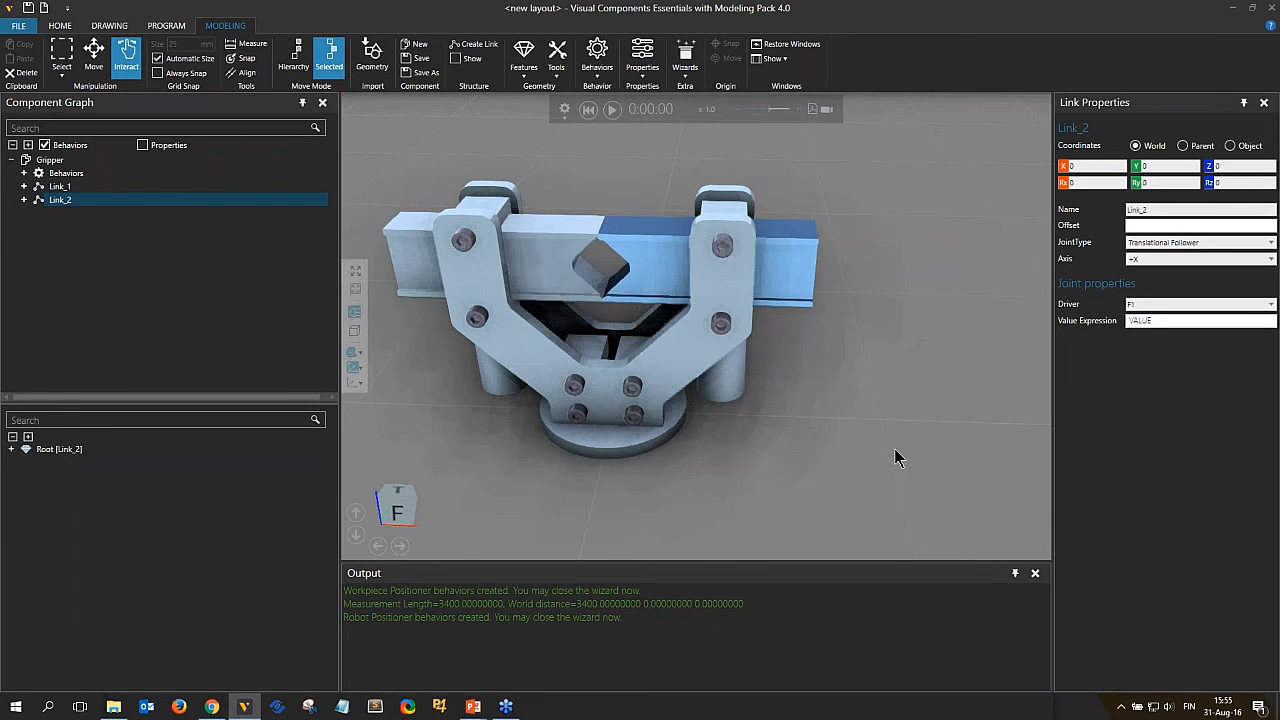
Run the End Effector wizard on the Gripper component with IO controls applied.
{"action": "left_click", "coordinate": [58, 162]}
{"action": "right_click_drag", "start_coordinate": [657, 300], "coordinate": [700, 405]}
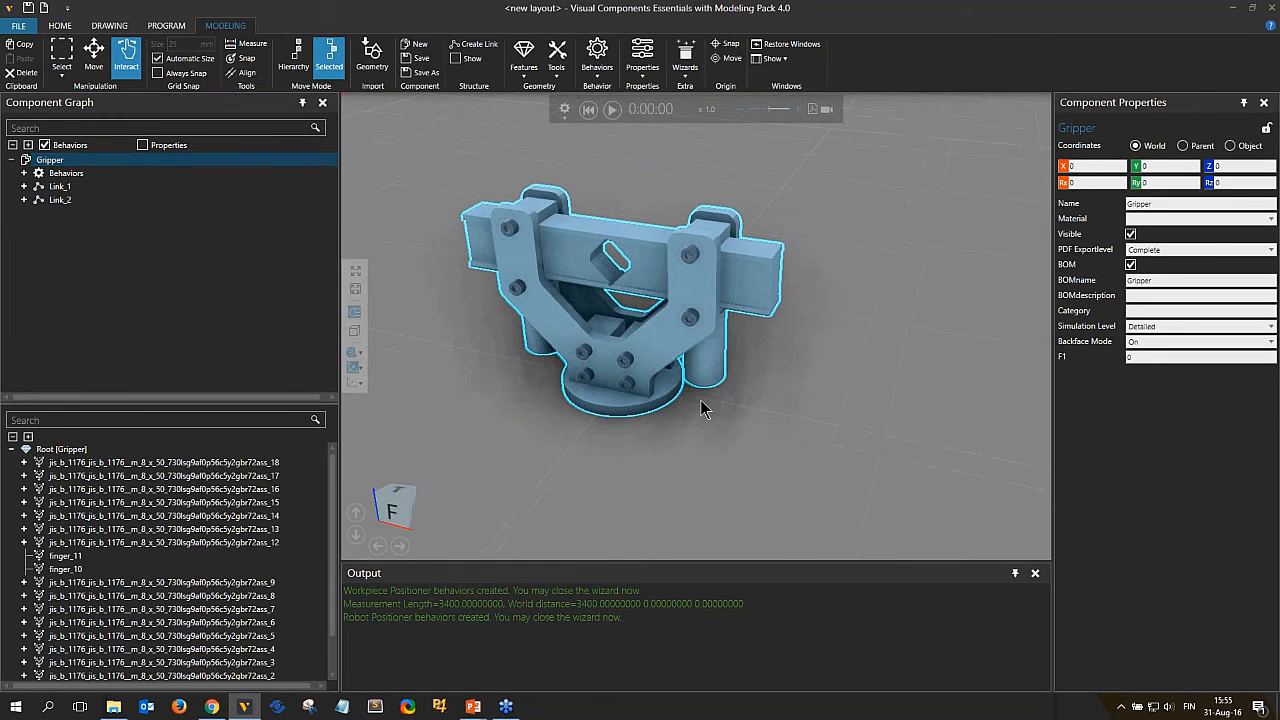
{"action": "left_click", "coordinate": [686, 60]}
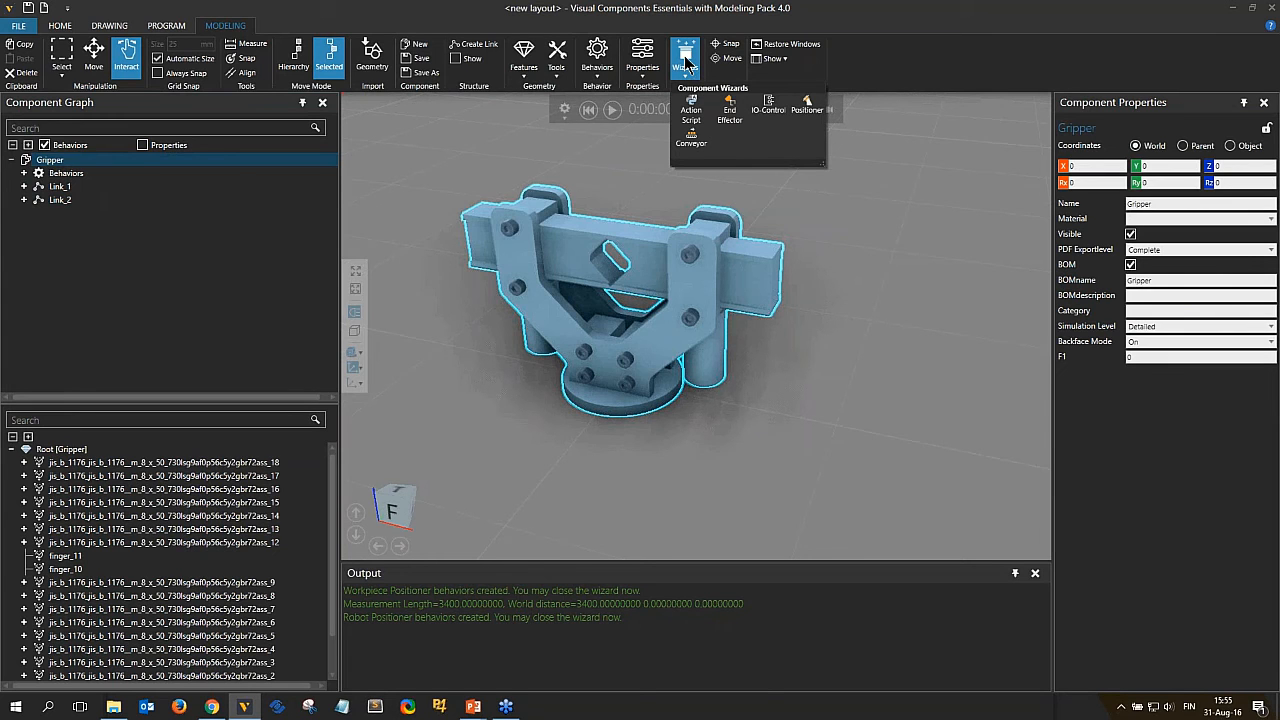
{"action": "left_click", "coordinate": [728, 112]}
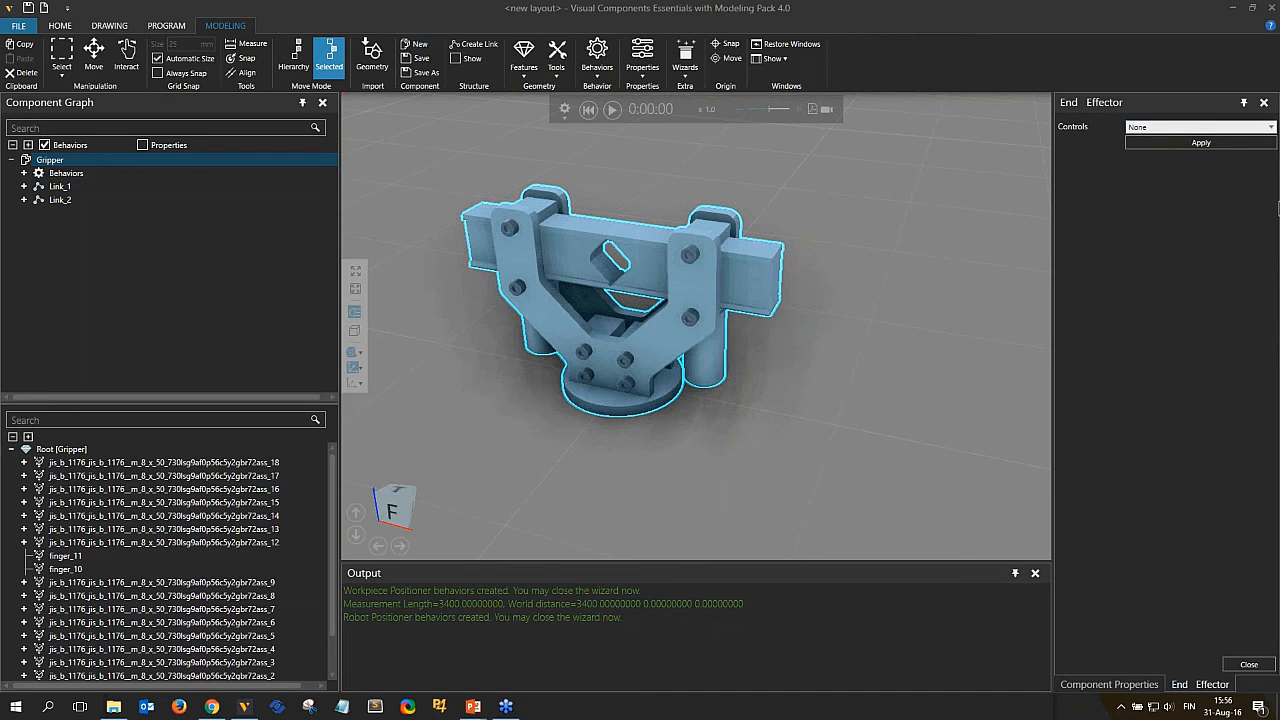
{"action": "left_click", "coordinate": [1197, 130]}
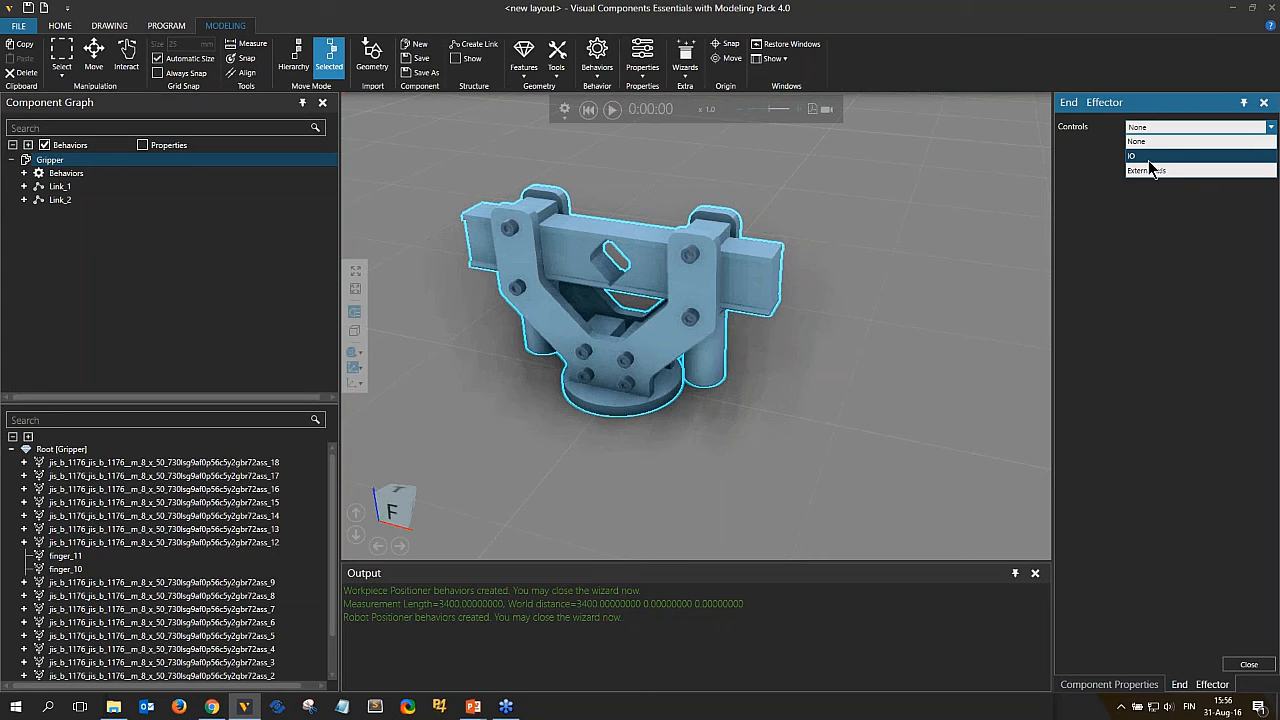
{"action": "left_click", "coordinate": [1148, 157]}
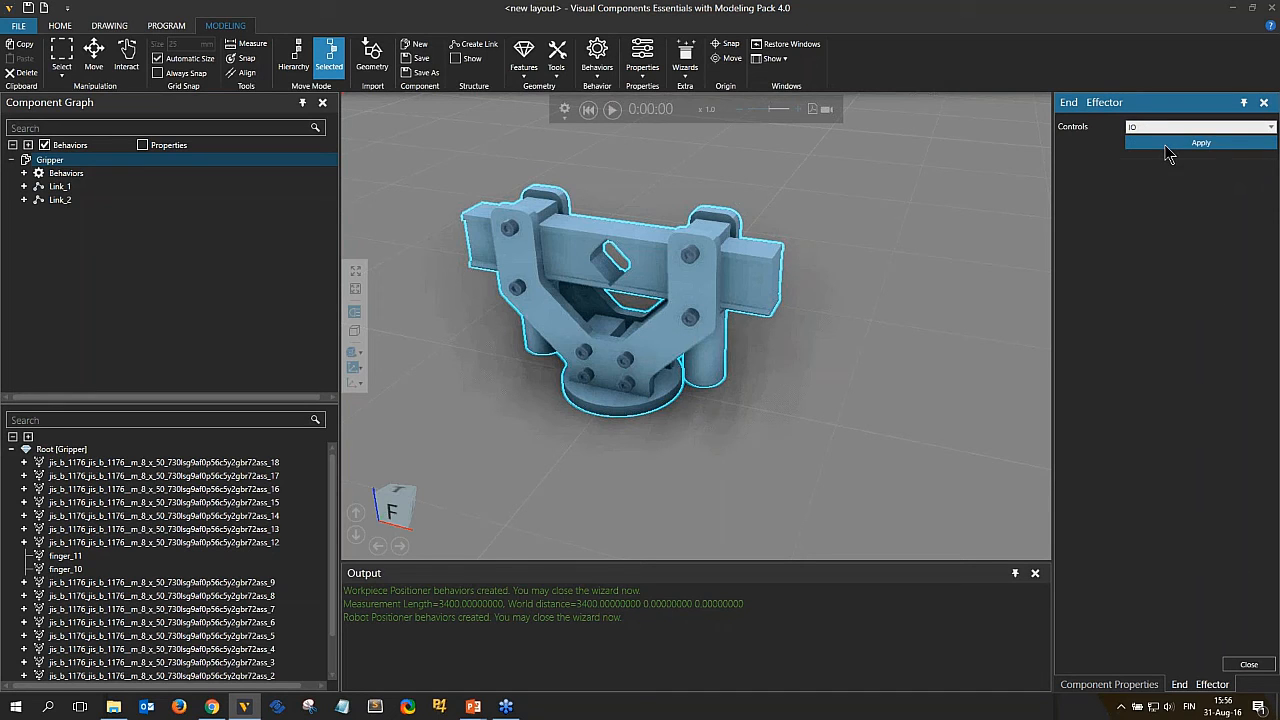
{"action": "left_click", "coordinate": [1166, 144]}
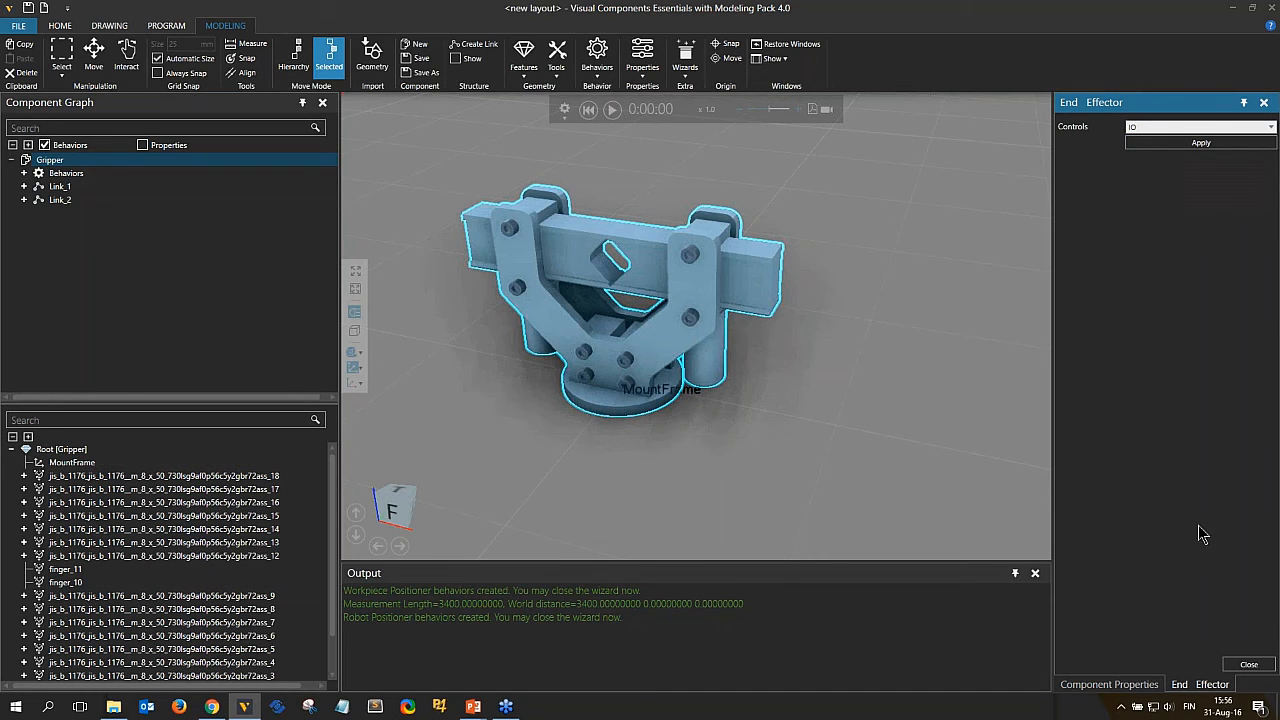
{"action": "left_click", "coordinate": [1249, 665]}
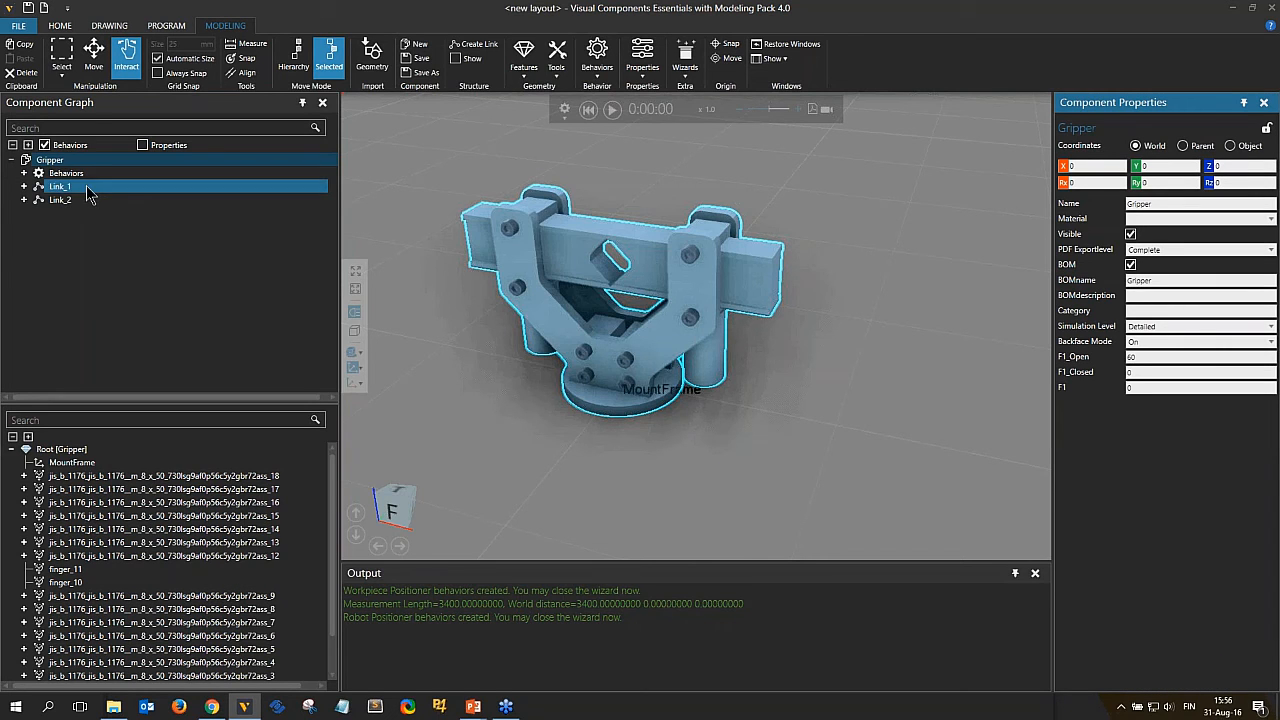
Inspect the behaviors the wizard added to the Gripper component.
{"action": "left_click", "coordinate": [24, 173]}
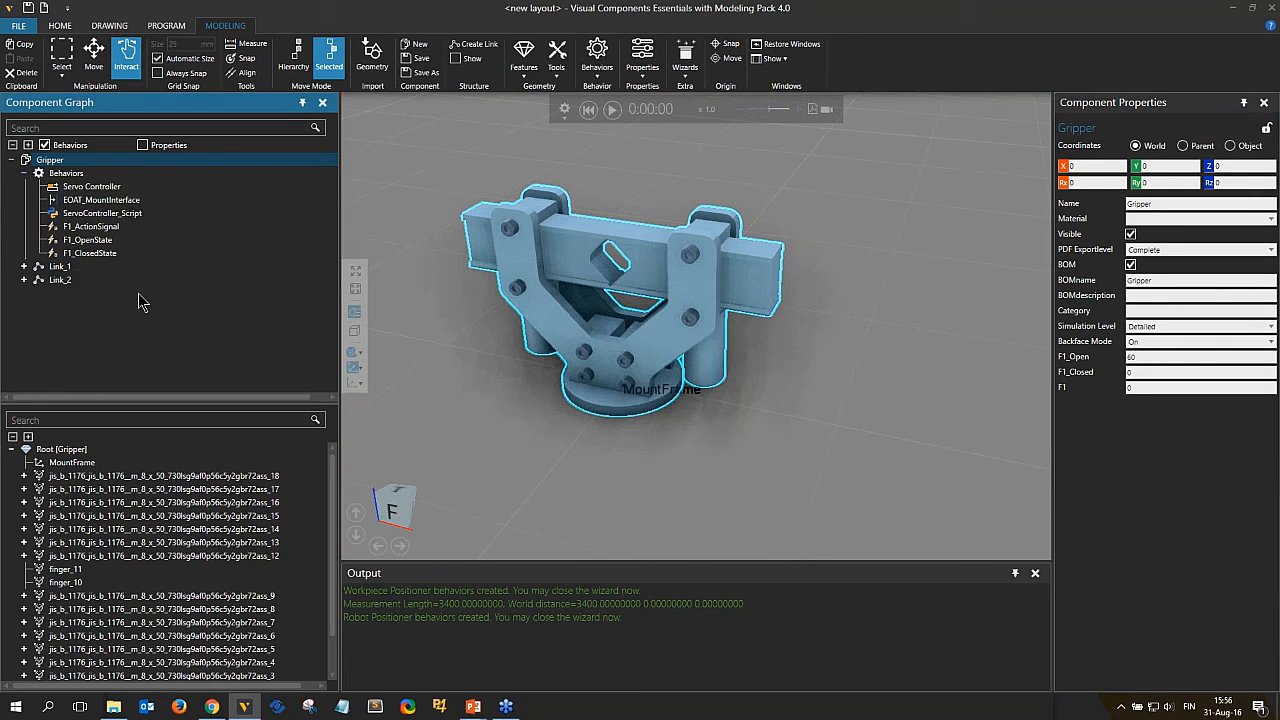
{"action": "left_click", "coordinate": [104, 178]}
{"action": "left_click", "coordinate": [102, 213]}
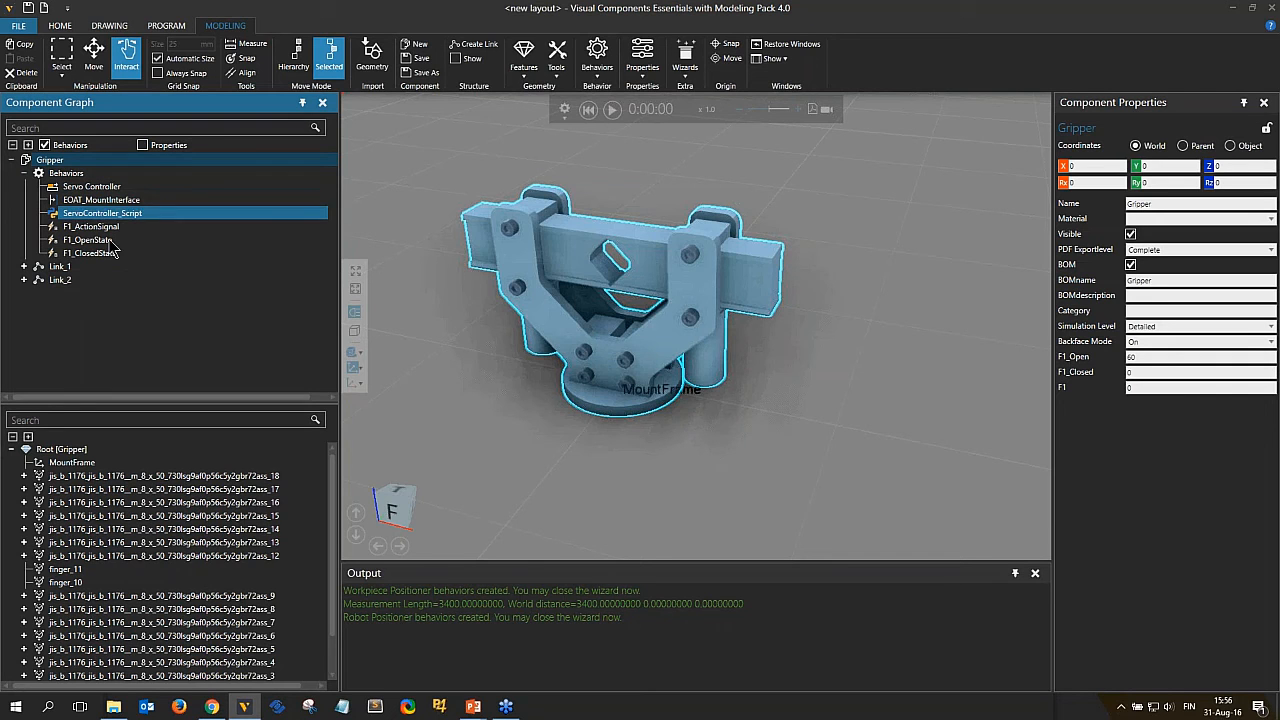
{"action": "left_click", "coordinate": [112, 267]}
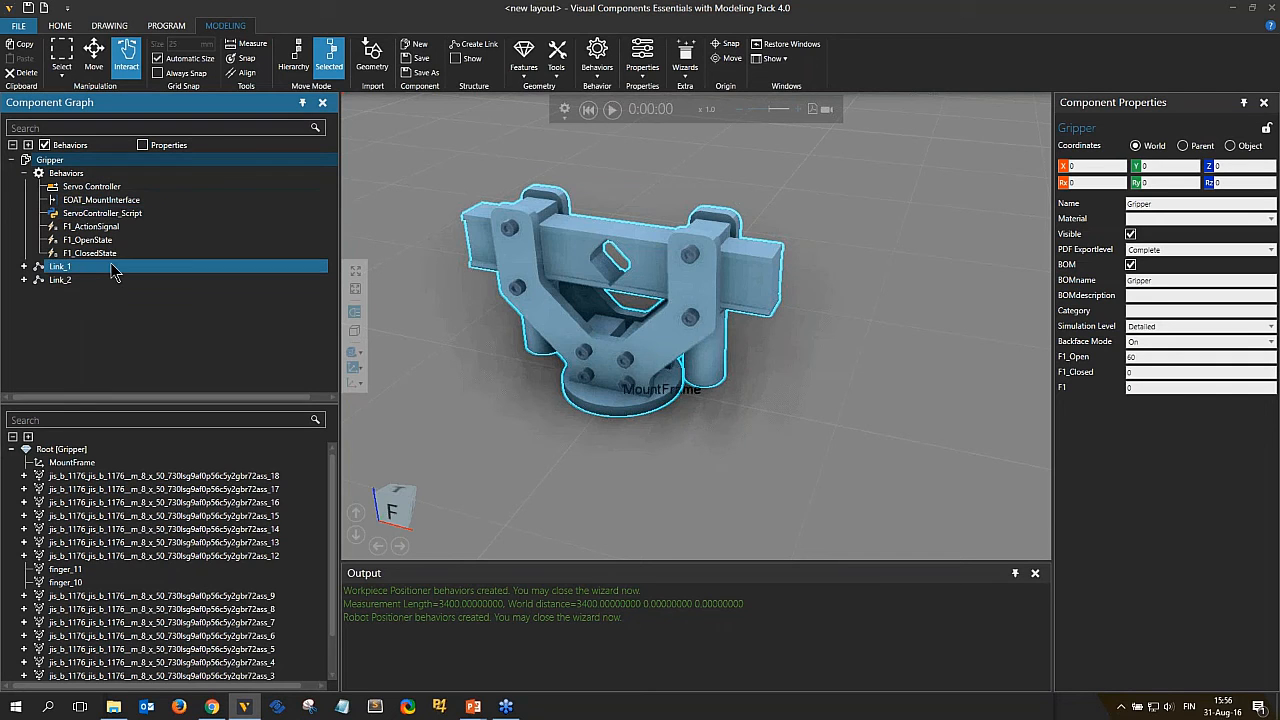
{"action": "left_click", "coordinate": [100, 188]}
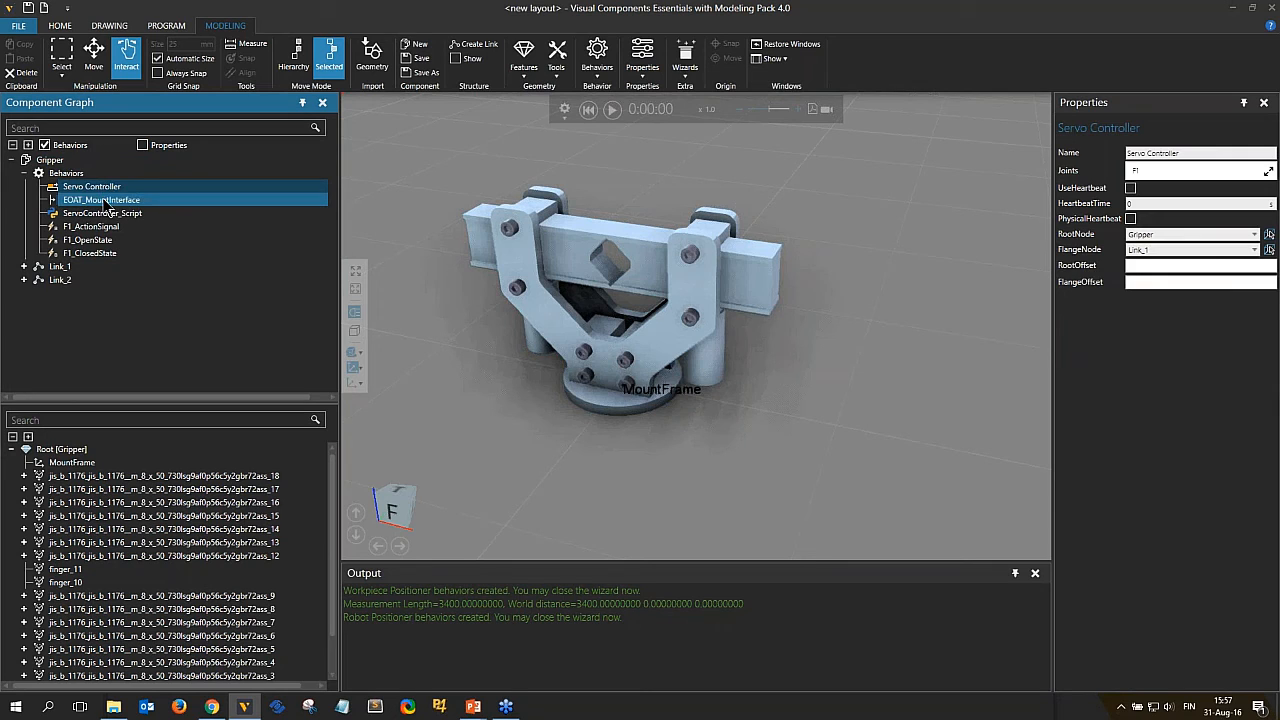
{"action": "left_click", "coordinate": [106, 202]}
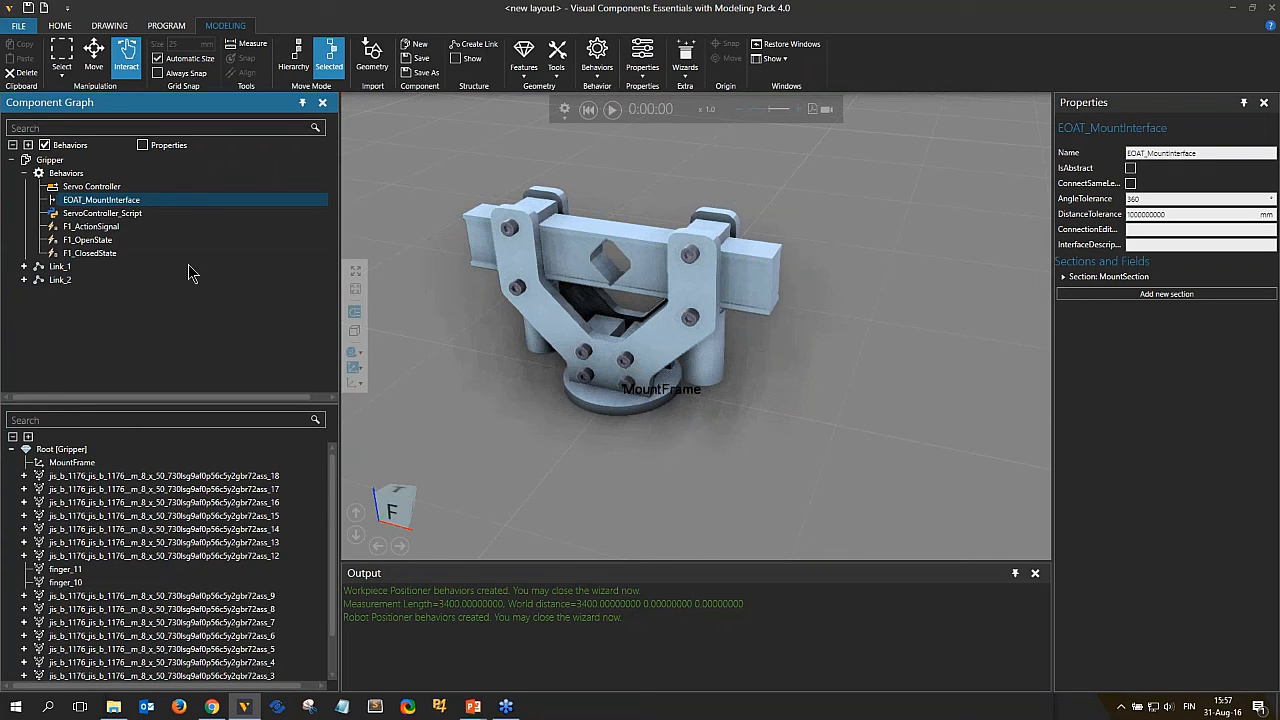
{"action": "left_click", "coordinate": [110, 213]}
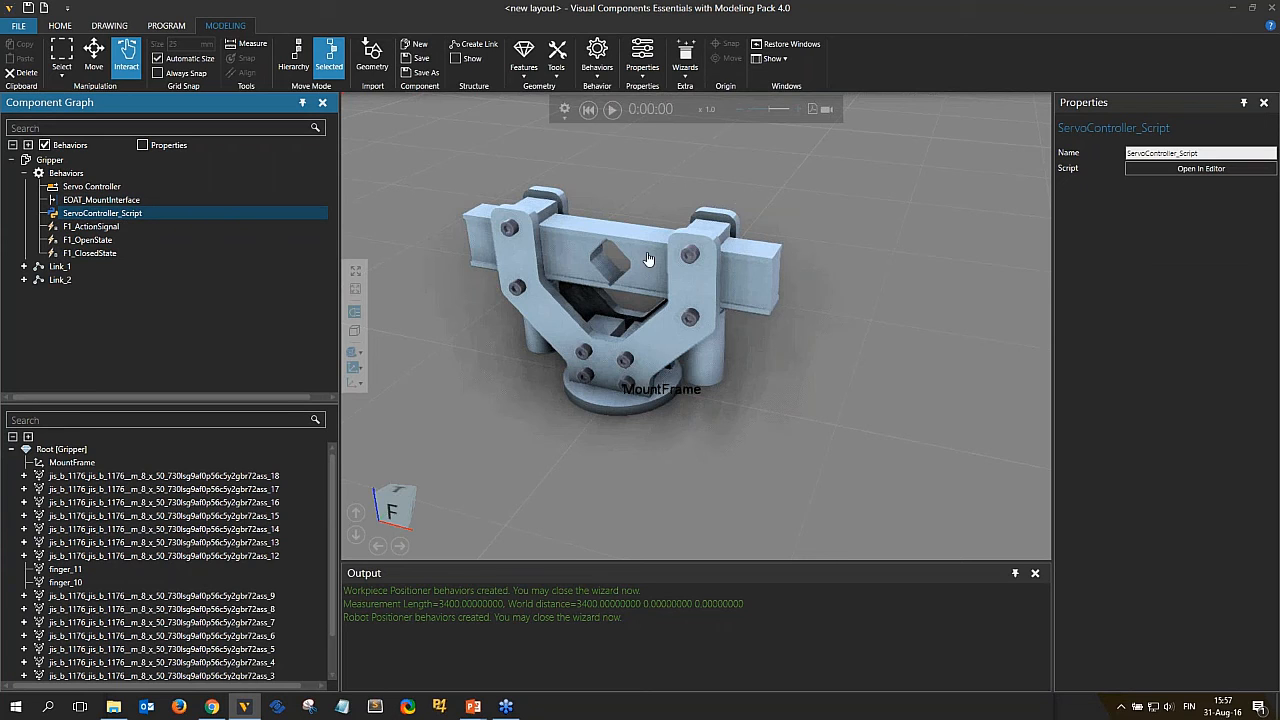
{"action": "left_click", "coordinate": [100, 228]}
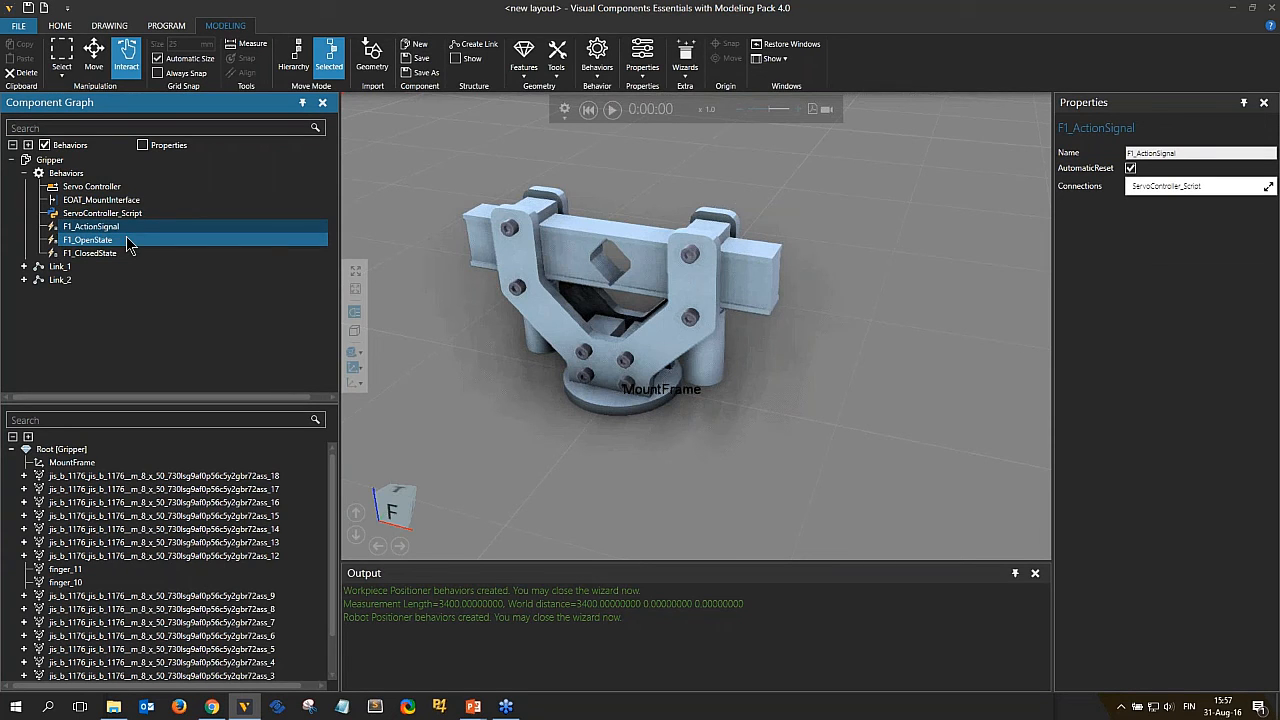
Inspect the F1_OpenState and F1_ClosedState signal behaviors of the Gripper.
{"action": "left_click", "coordinate": [110, 242]}
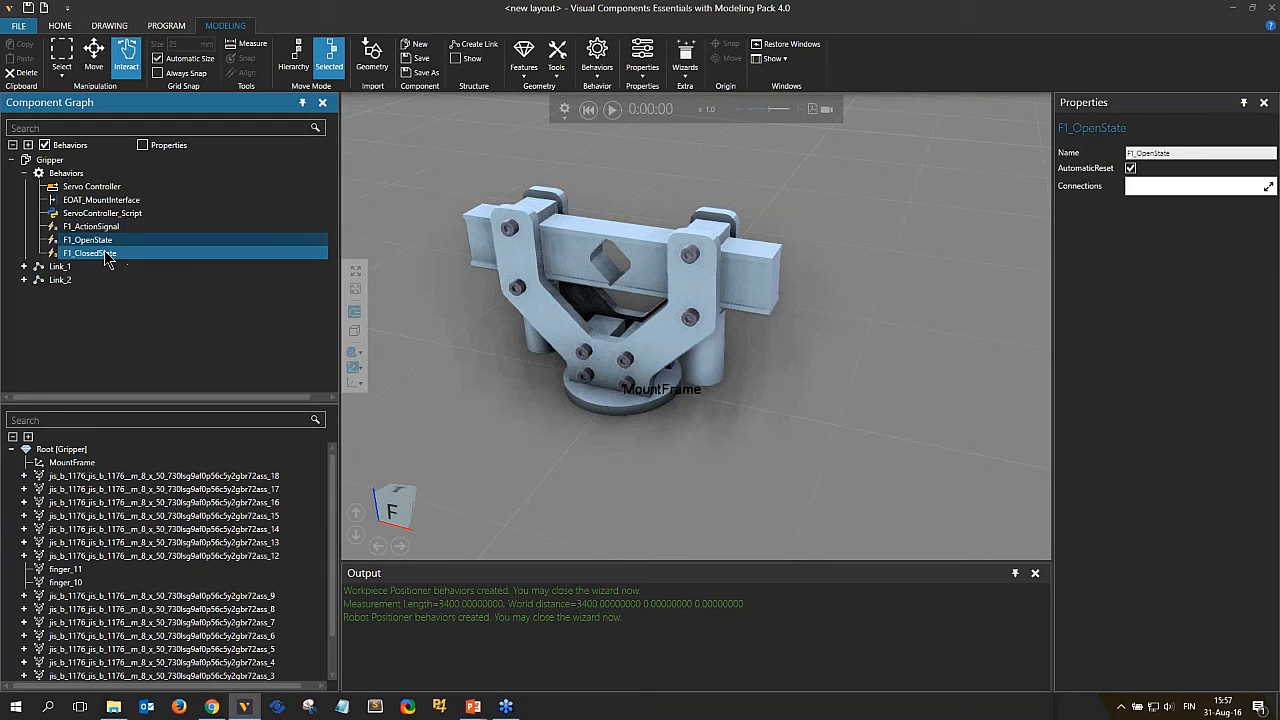
{"action": "left_click", "coordinate": [105, 255]}
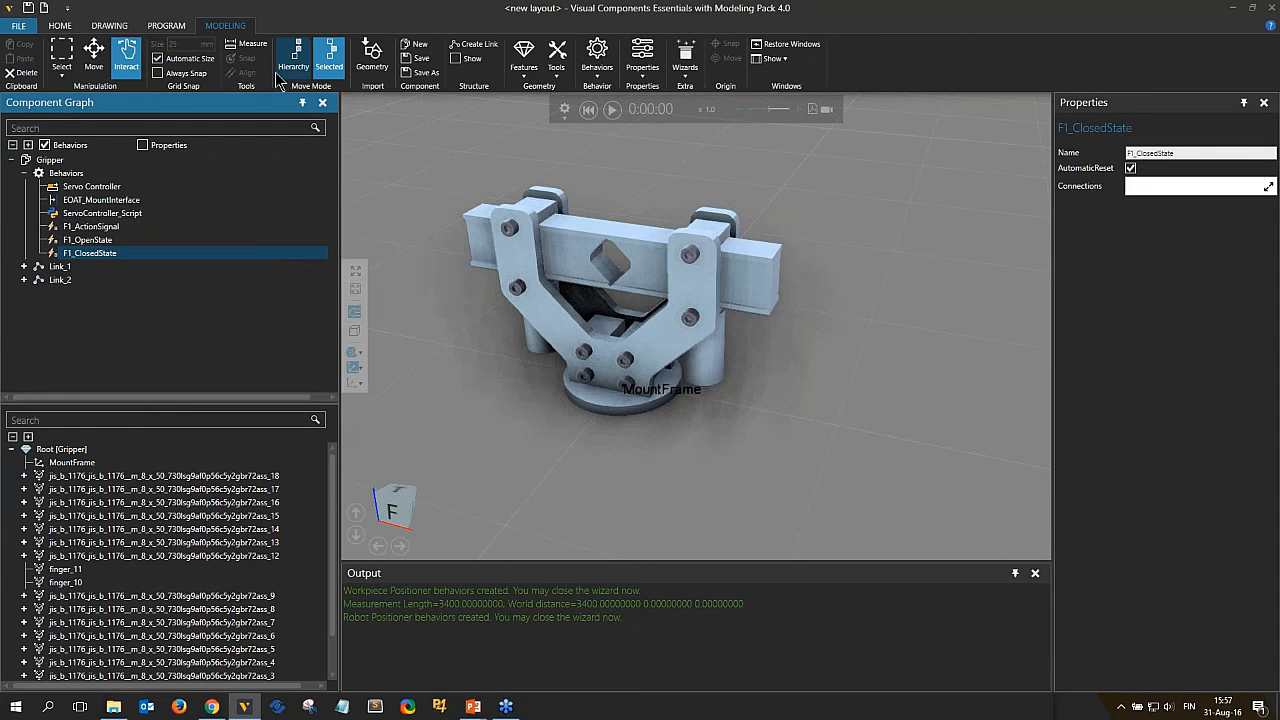
Display component signals in the 3D view.
{"action": "left_click", "coordinate": [60, 25]}
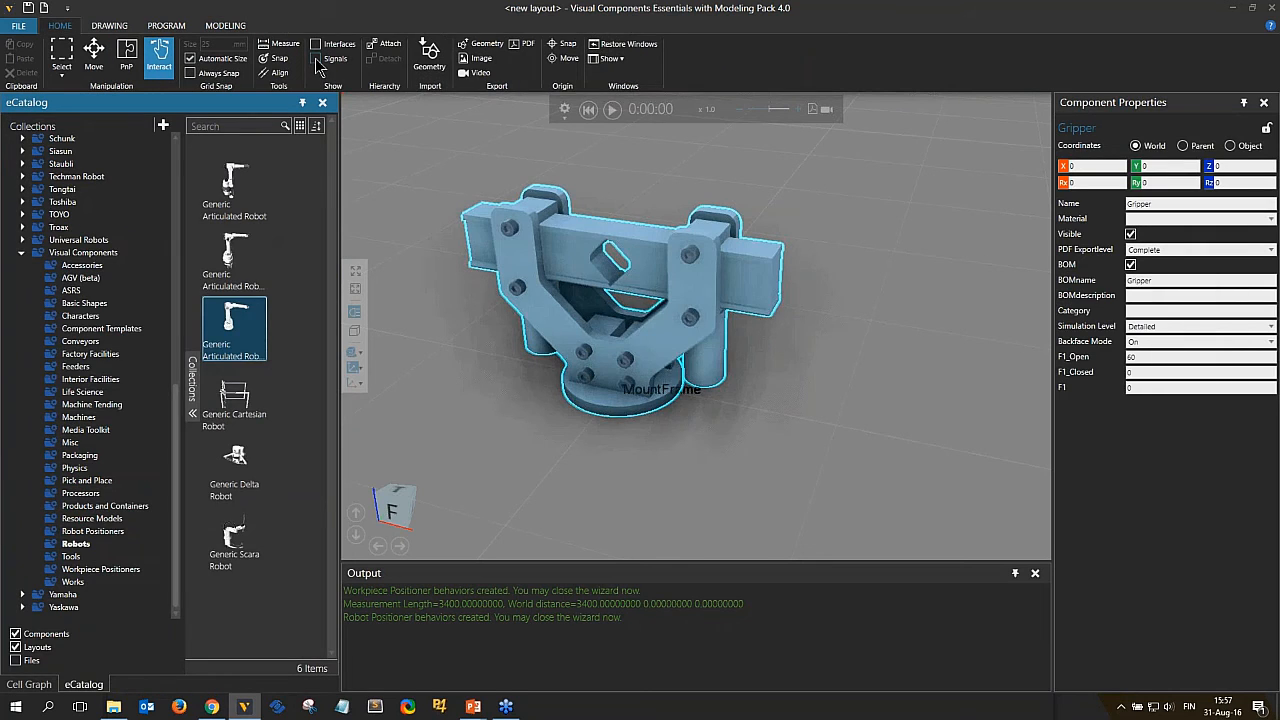
{"action": "left_click", "coordinate": [316, 59]}
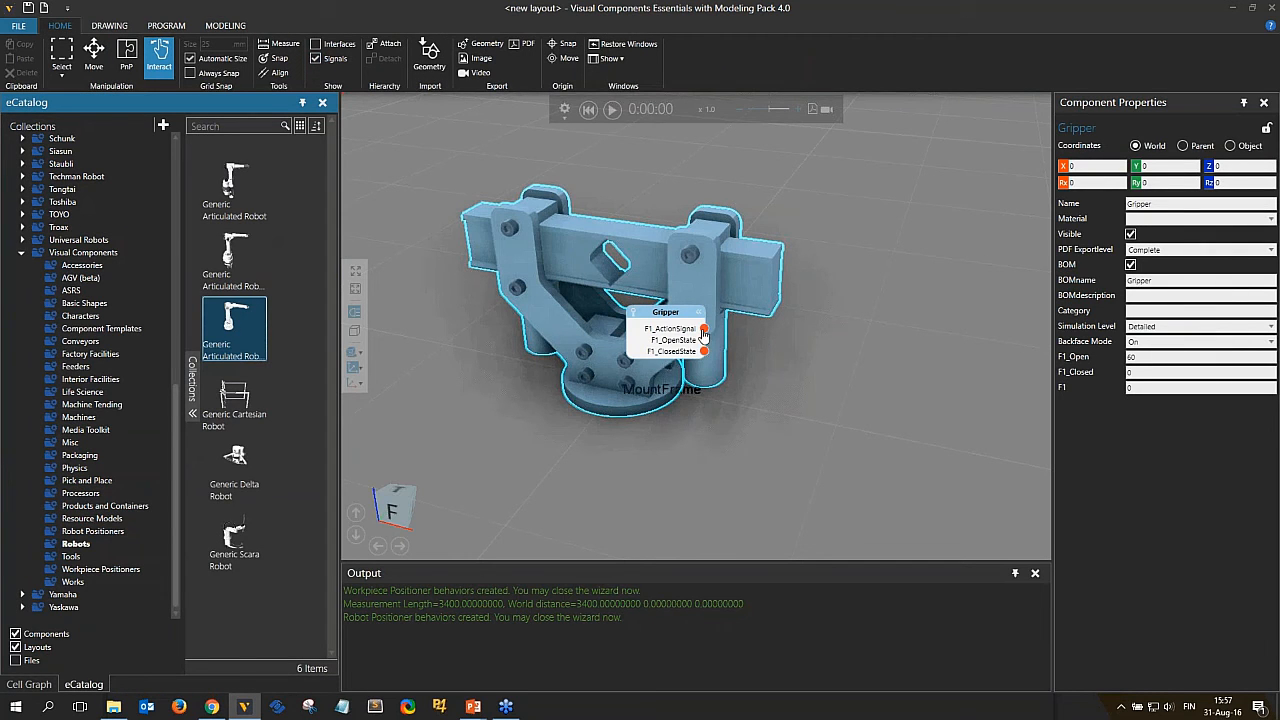
{"action": "mouse_move", "coordinate": [707, 330]}
{"action": "left_mouse_down"}
{"action": "mouse_move", "coordinate": [726, 337]}
{"action": "mouse_move", "coordinate": [889, 297]}
{"action": "mouse_move", "coordinate": [716, 336]}
{"action": "left_mouse_up"}
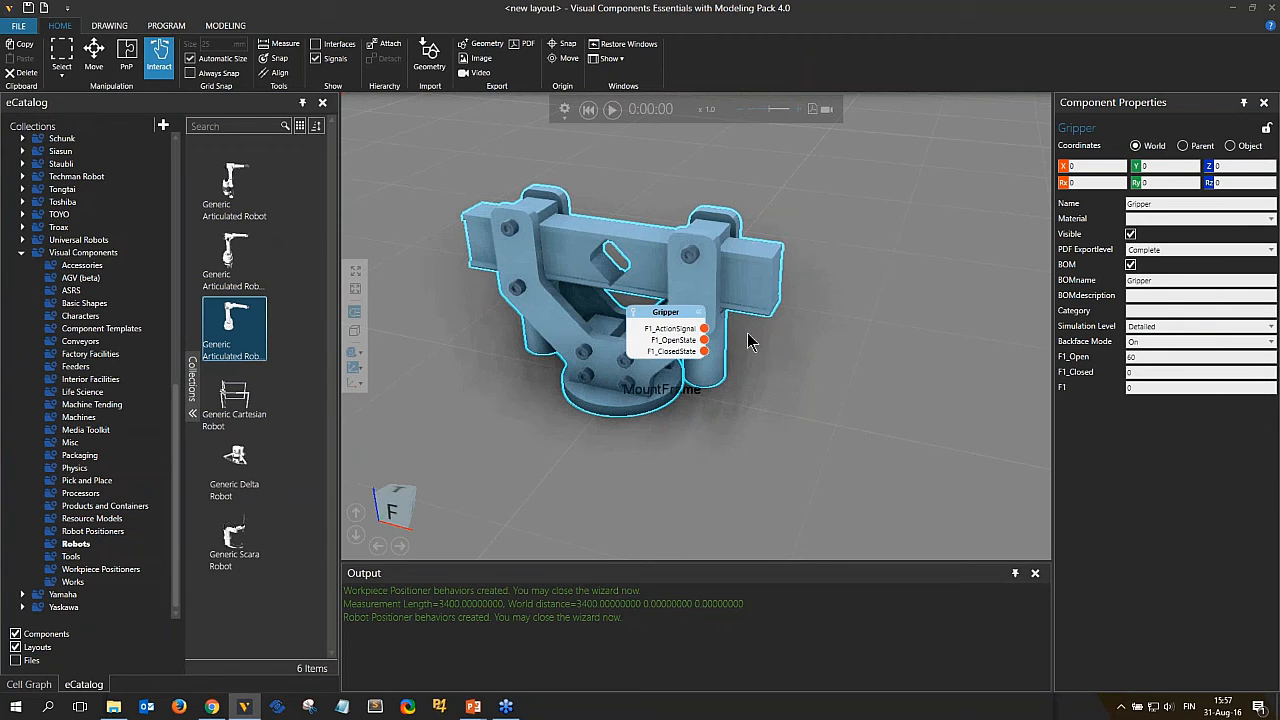
Add a Generic Articulated Robot from the eCatalog to the layout.
{"action": "left_click", "coordinate": [252, 332]}
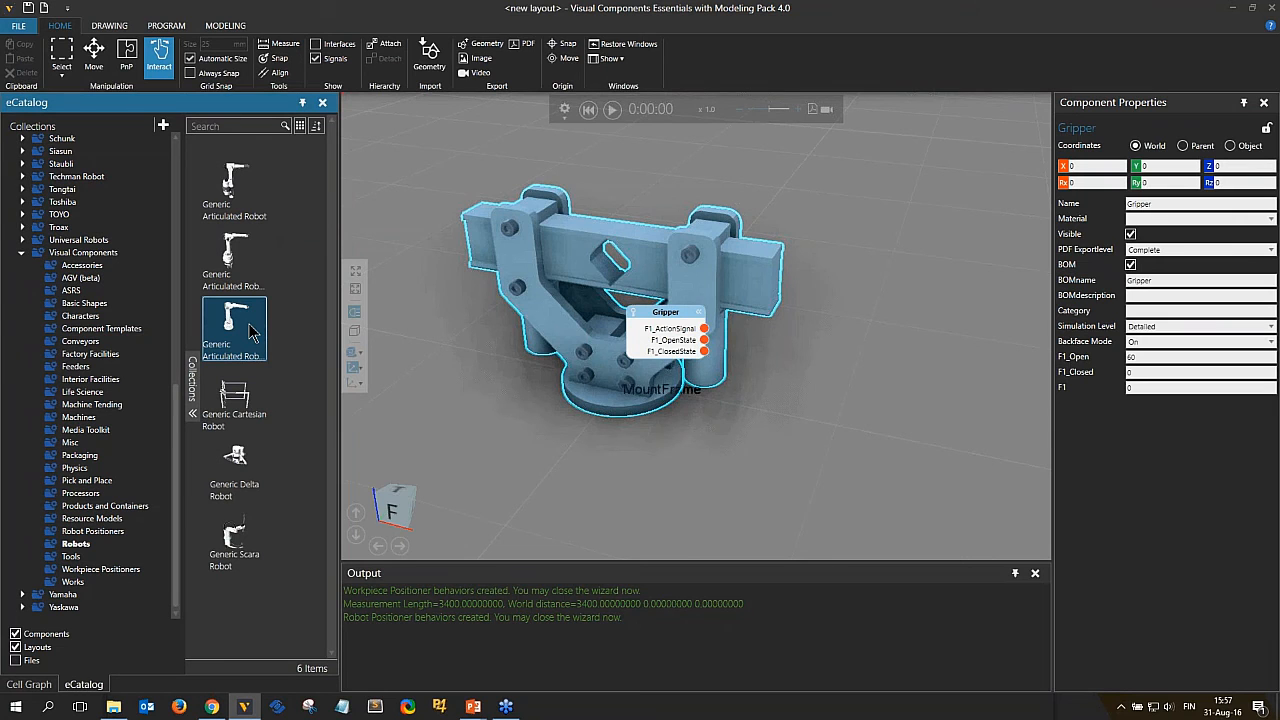
{"action": "left_click_drag", "start_coordinate": [252, 332], "coordinate": [692, 457]}
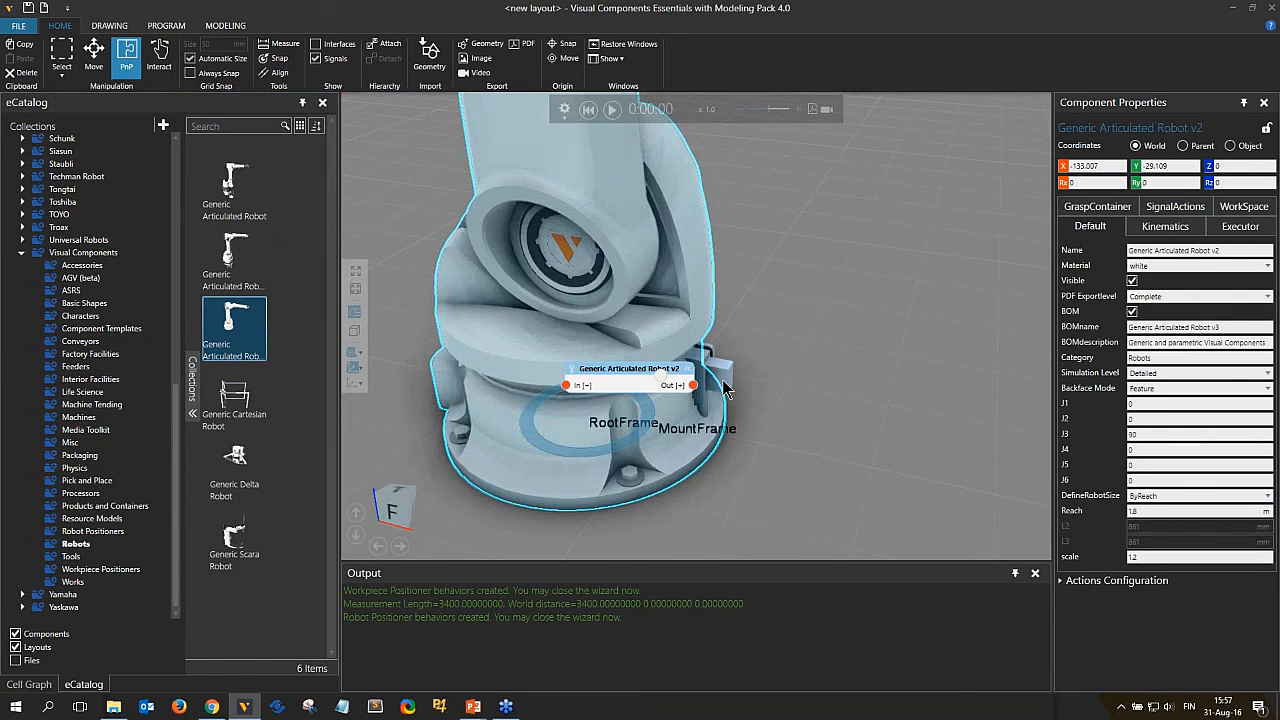
Plug the Gripper onto the robot's flange.
{"action": "left_click", "coordinate": [721, 381]}
{"action": "scroll", "coordinate": [785, 420], "scroll_direction": "down", "scroll_amount": 5}
{"action": "left_click_drag", "start_coordinate": [718, 385], "coordinate": [877, 289]}
{"action": "scroll", "coordinate": [850, 343], "scroll_direction": "down", "scroll_amount": 2}
{"action": "scroll", "coordinate": [848, 343], "scroll_direction": "down", "scroll_amount": 4}
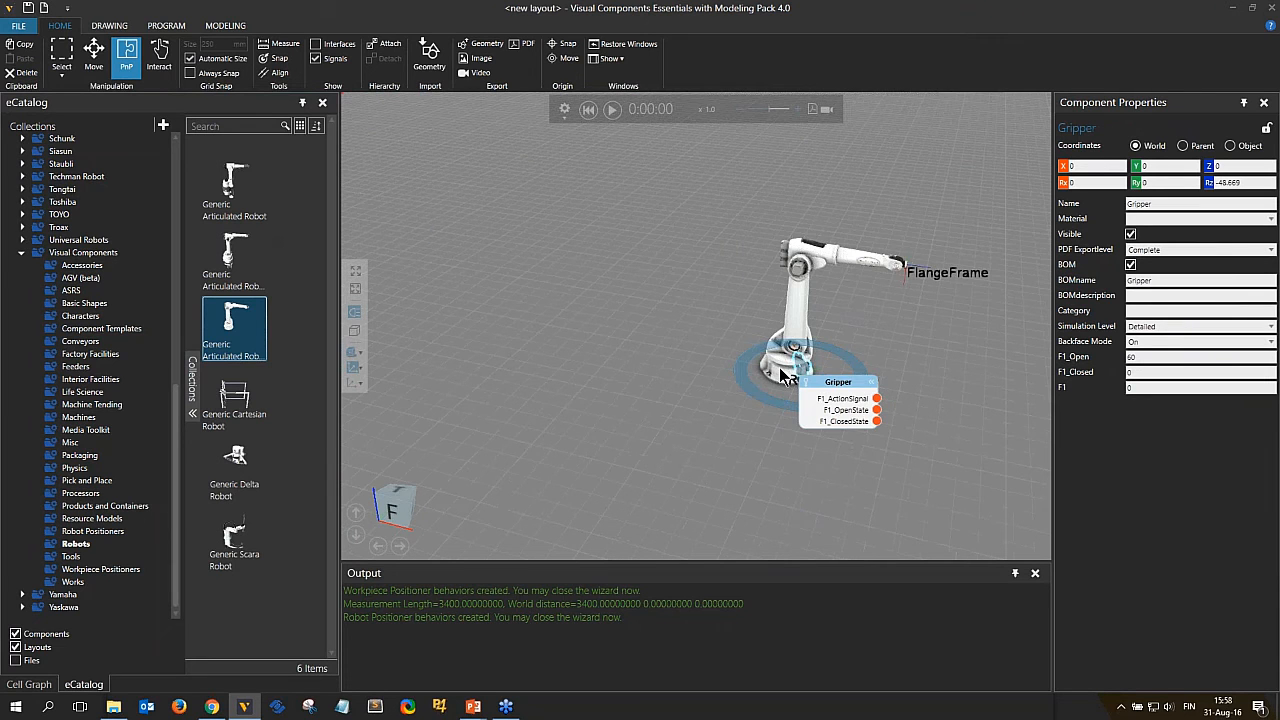
{"action": "left_click_drag", "start_coordinate": [779, 367], "coordinate": [908, 265]}
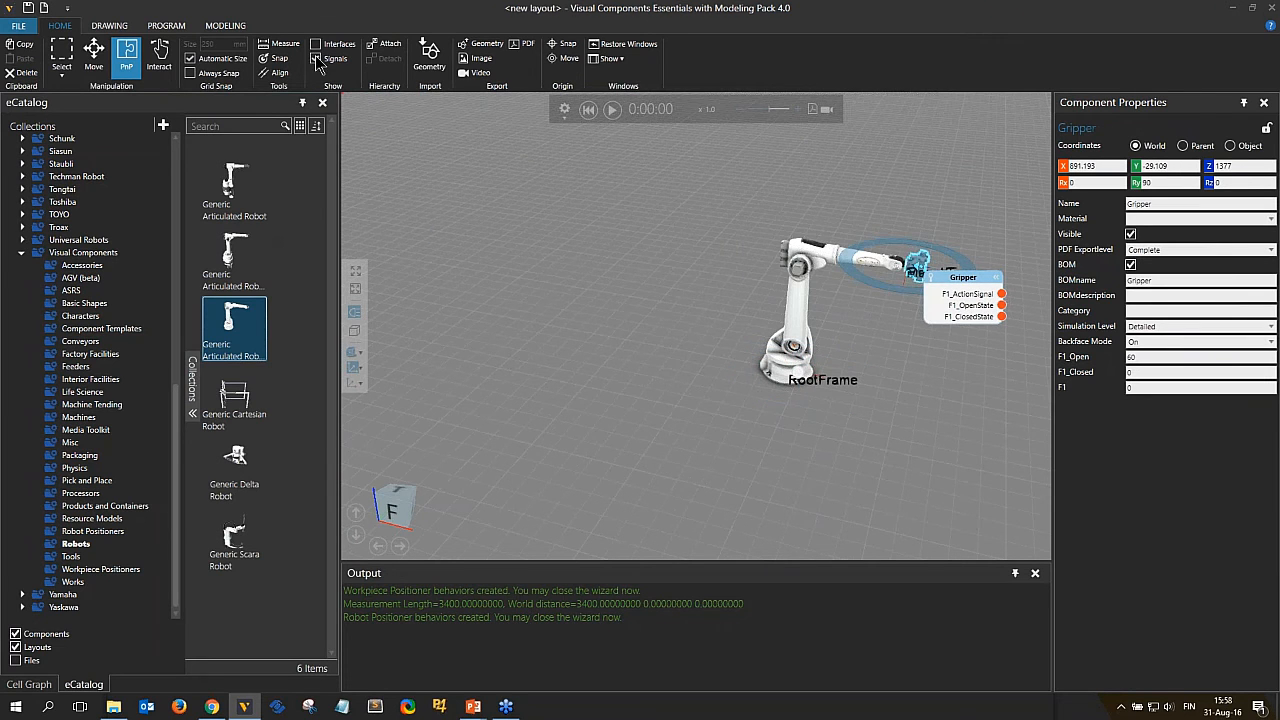
Connect the Gripper's F1_ActionSignal to the robot's digital output 50.
{"action": "scroll", "coordinate": [640, 380], "scroll_direction": "up", "scroll_amount": 3}
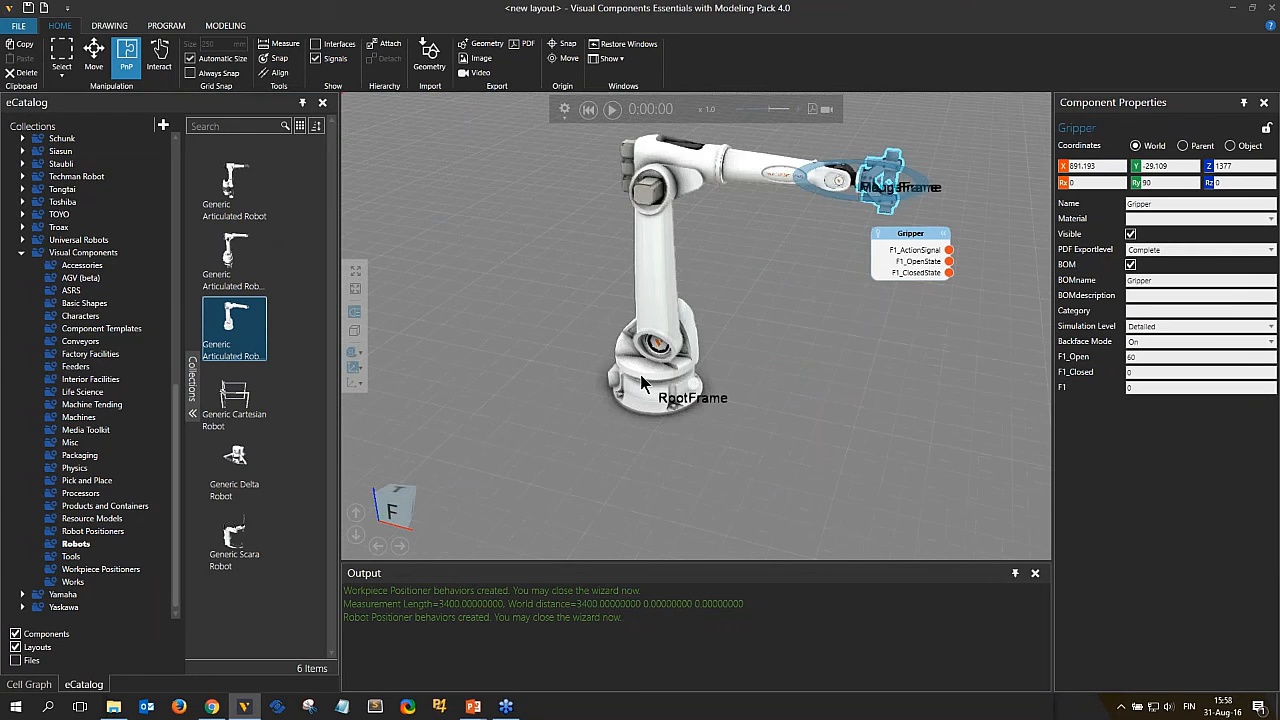
{"action": "mouse_move", "coordinate": [700, 393]}
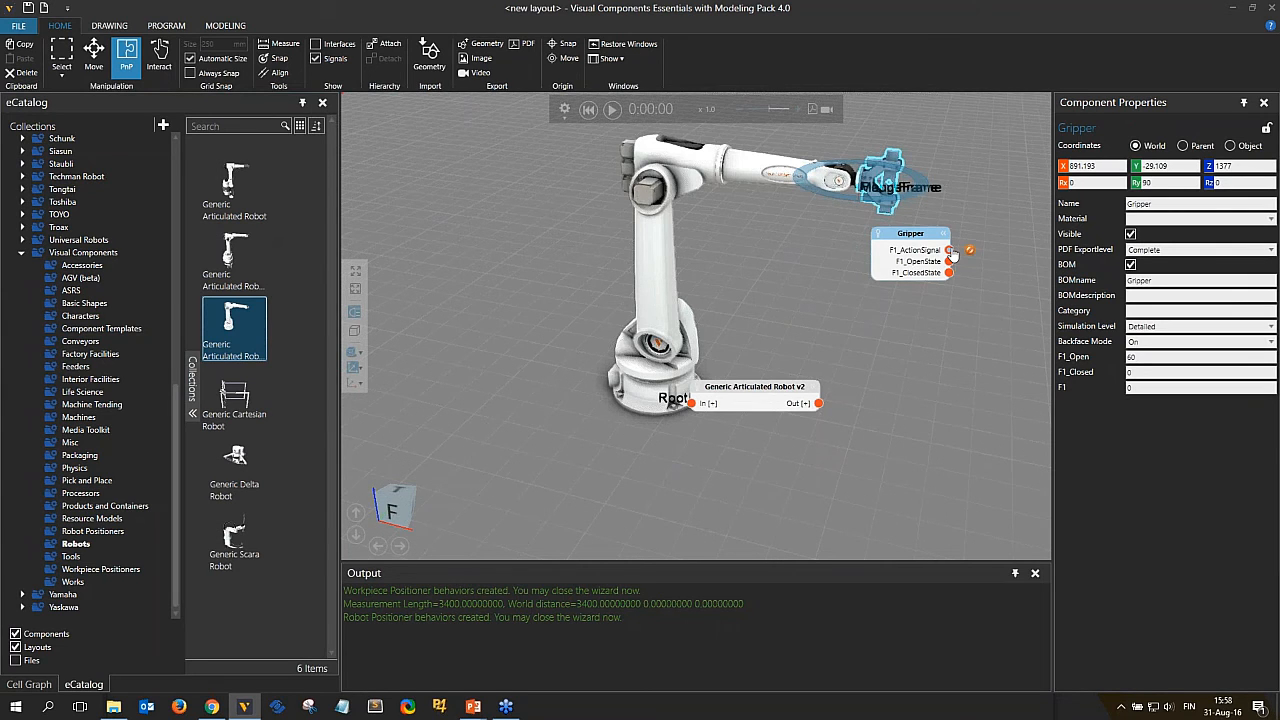
{"action": "left_click_drag", "start_coordinate": [952, 250], "coordinate": [861, 391]}
{"action": "left_click_drag", "start_coordinate": [821, 403], "coordinate": [818, 405]}
{"action": "left_click", "coordinate": [800, 413]}
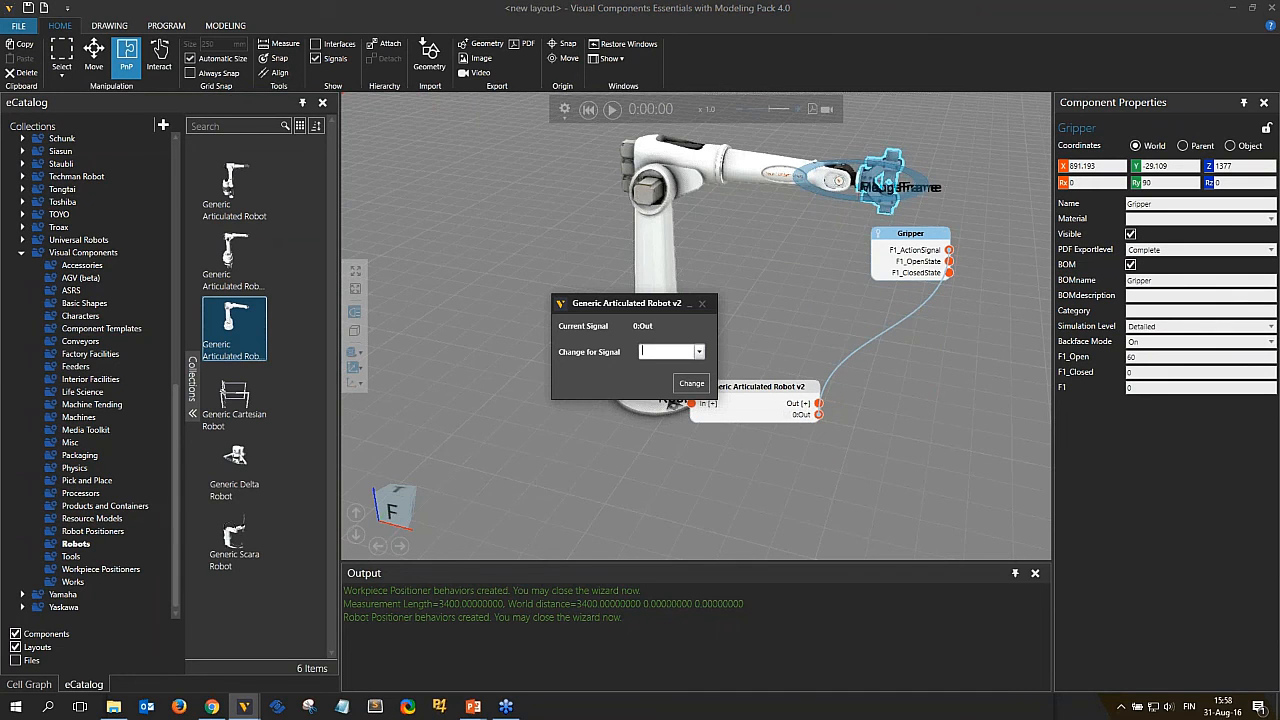
{"action": "type", "text": "50"}
{"action": "left_click", "coordinate": [655, 368]}
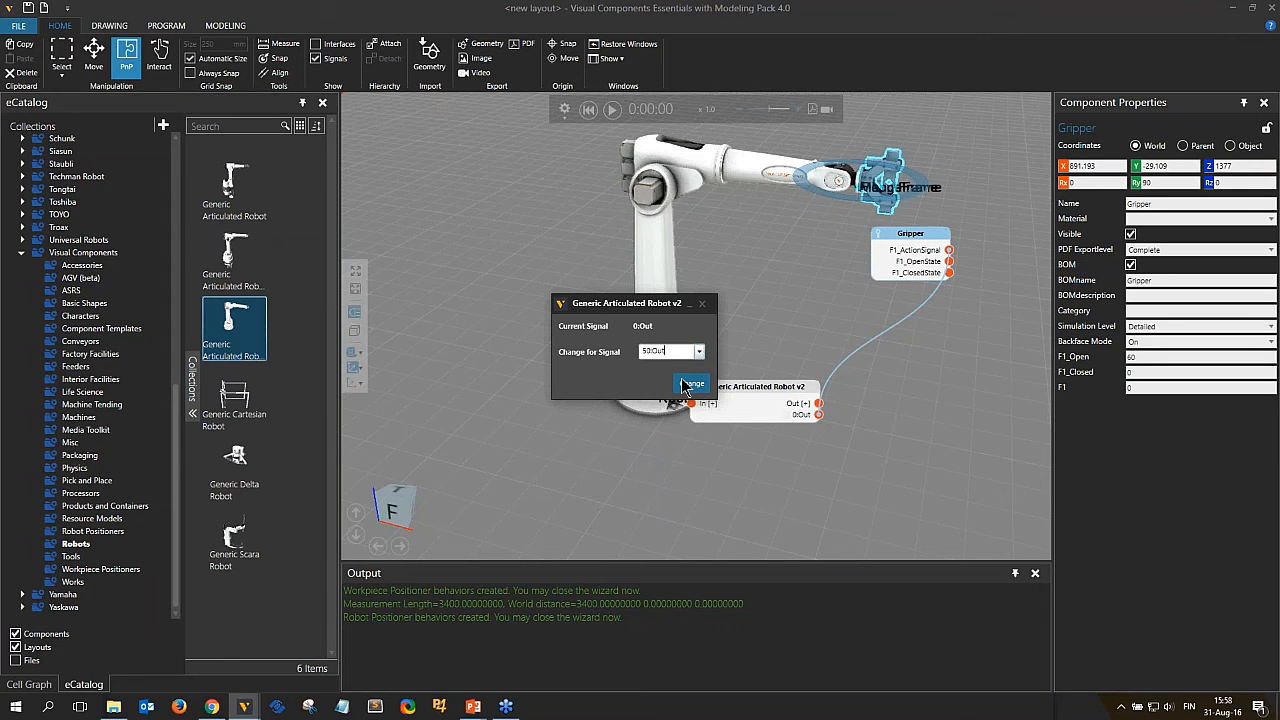
{"action": "left_click", "coordinate": [685, 384]}
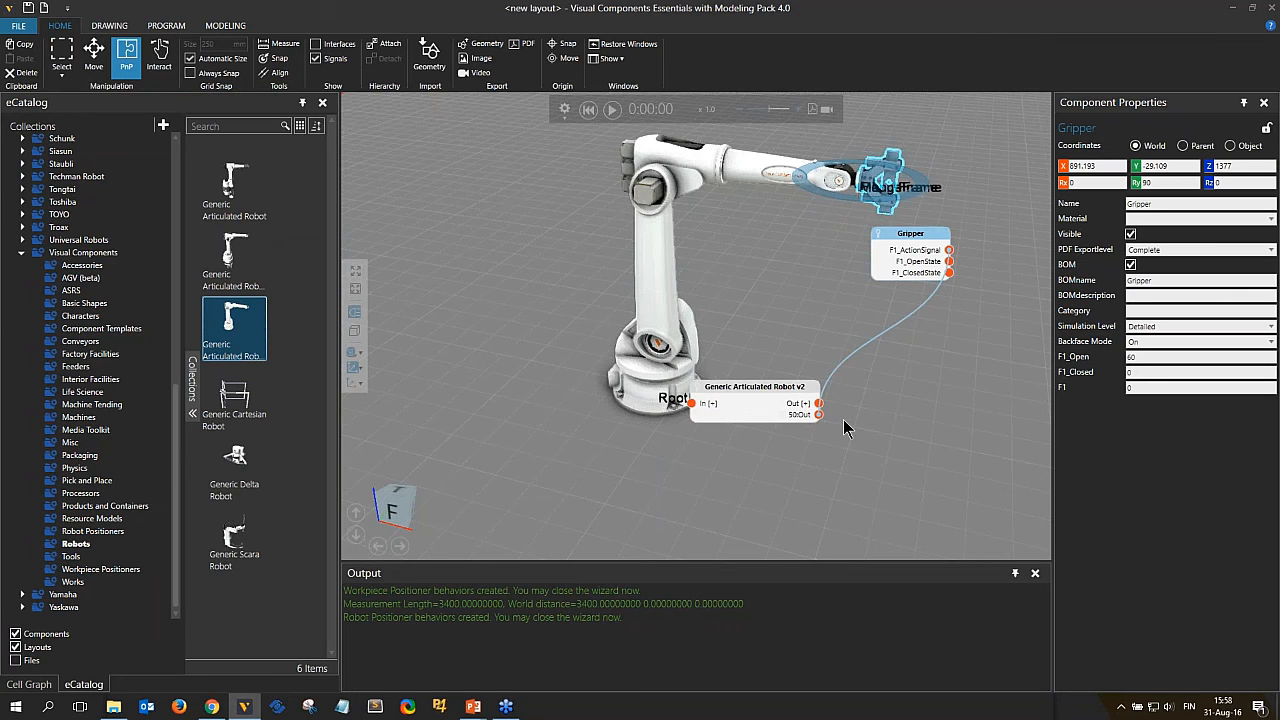
Hide the component signals in the 3D view.
{"action": "right_click_drag", "start_coordinate": [869, 410], "coordinate": [814, 439]}
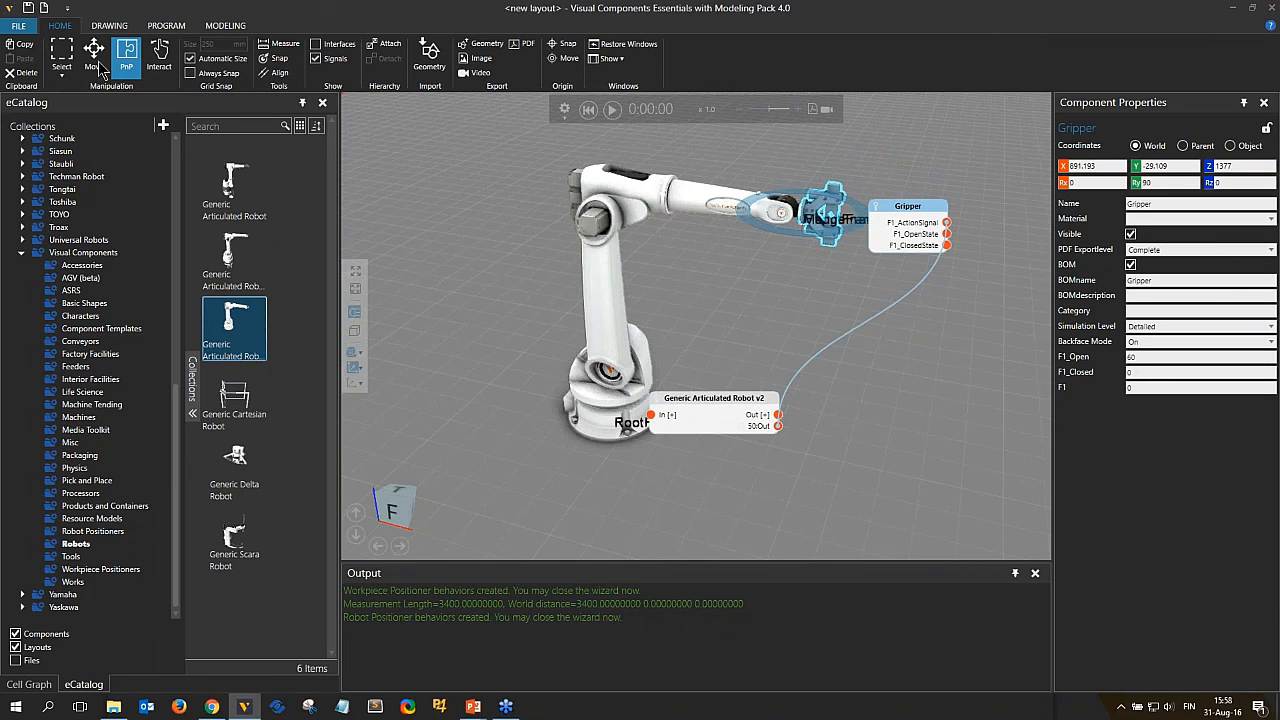
{"action": "left_click", "coordinate": [327, 59]}
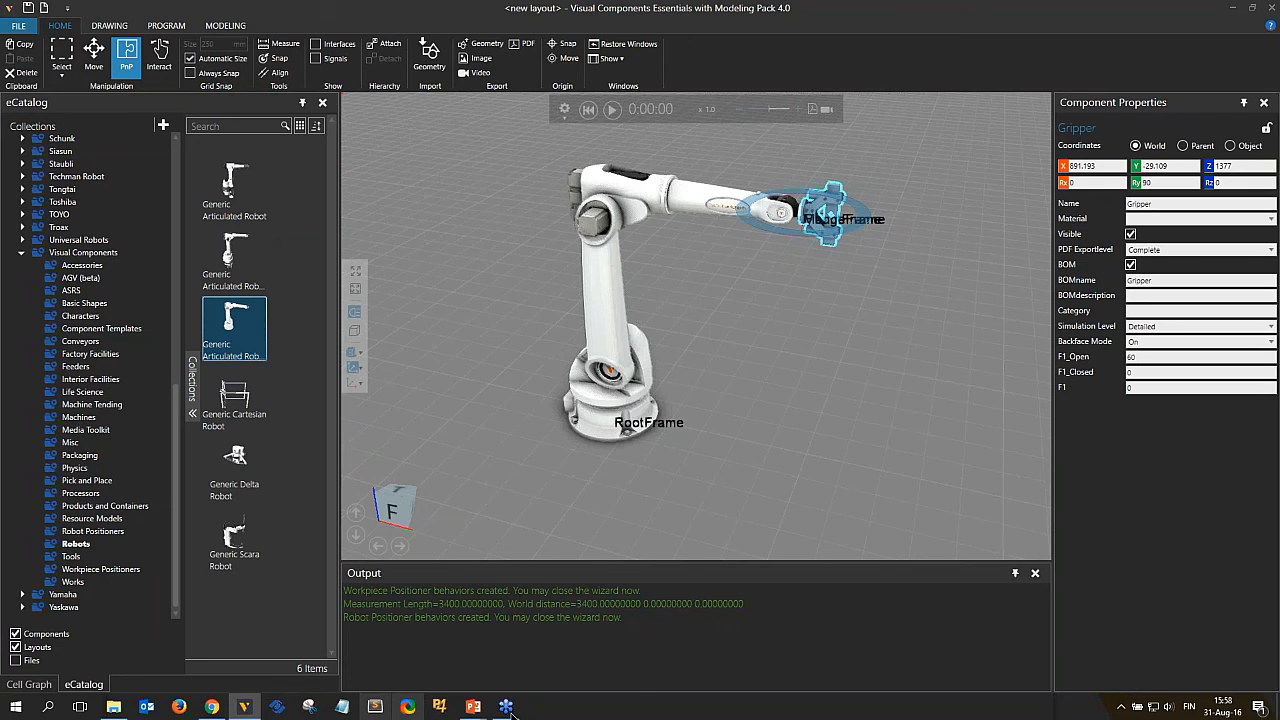
Switch to the PowerPoint slide show, advance to the Conveyor slide, and return to Visual Components.
{"action": "mouse_move", "coordinate": [478, 708]}
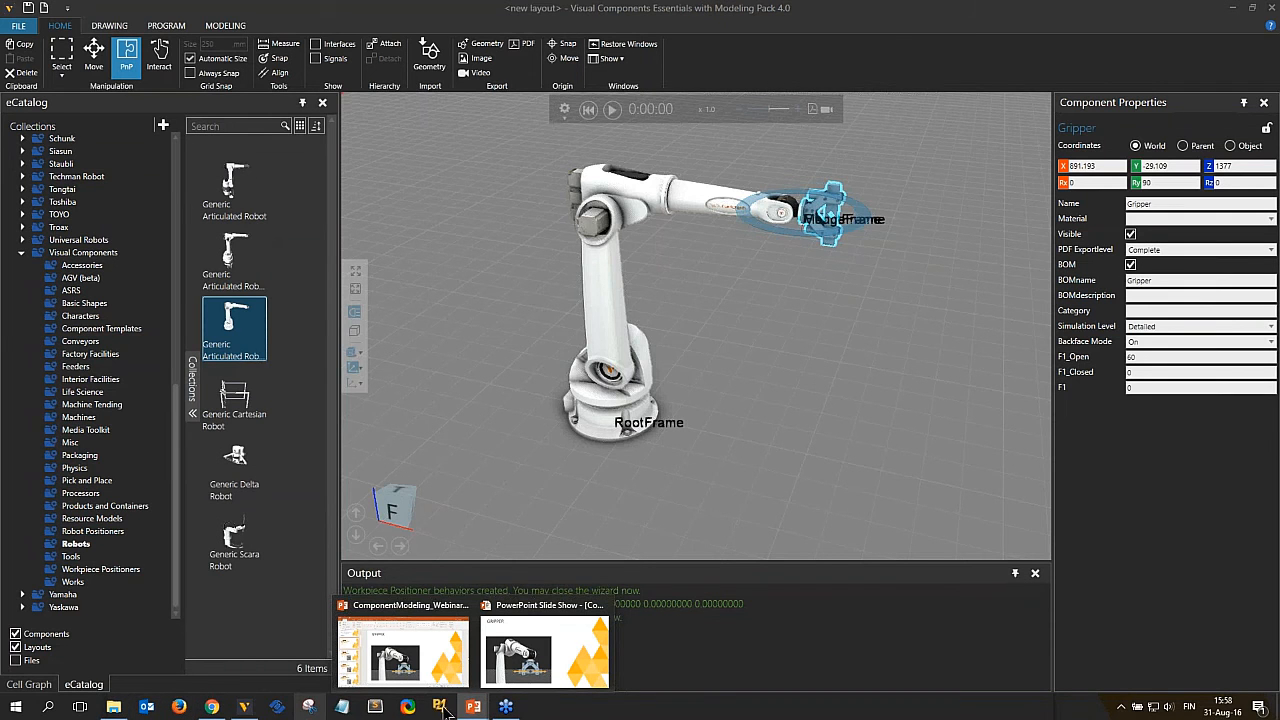
{"action": "left_click", "coordinate": [545, 650]}
{"action": "left_click", "coordinate": [800, 340]}
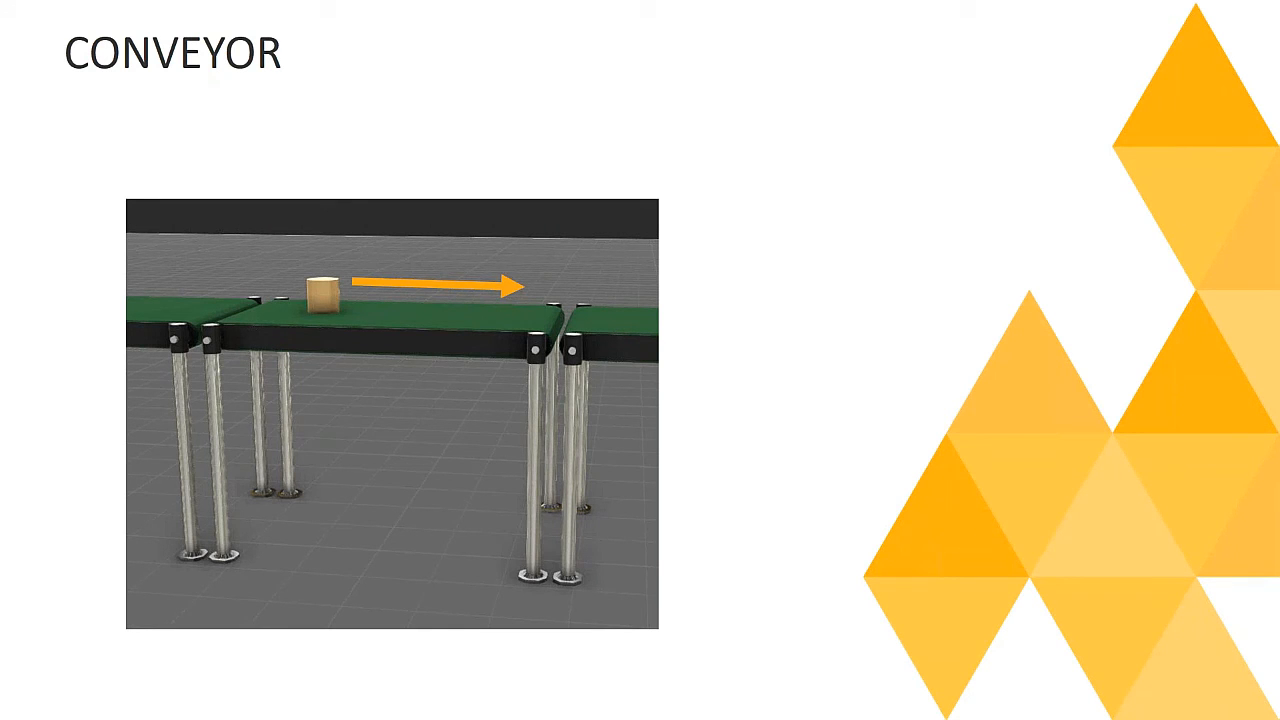
{"action": "key", "text": "alt+Tab"}
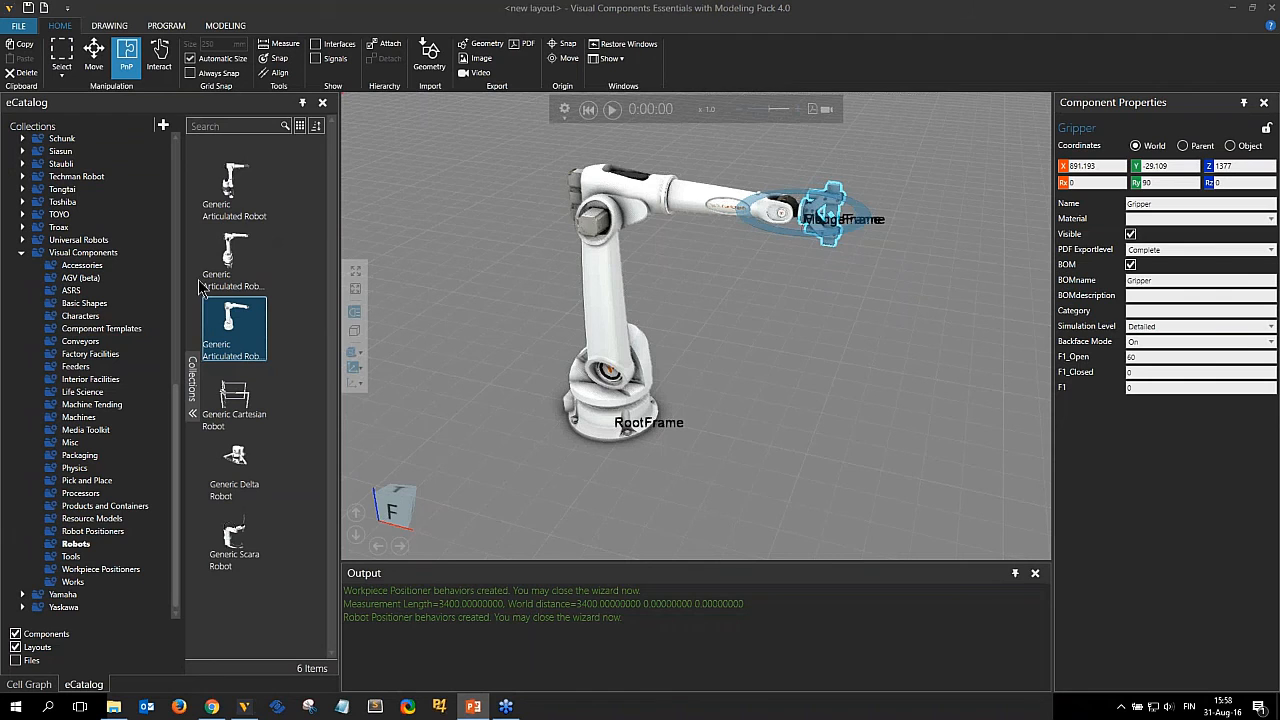
Start a new empty layout without saving the current one.
{"action": "left_click", "coordinate": [44, 8]}
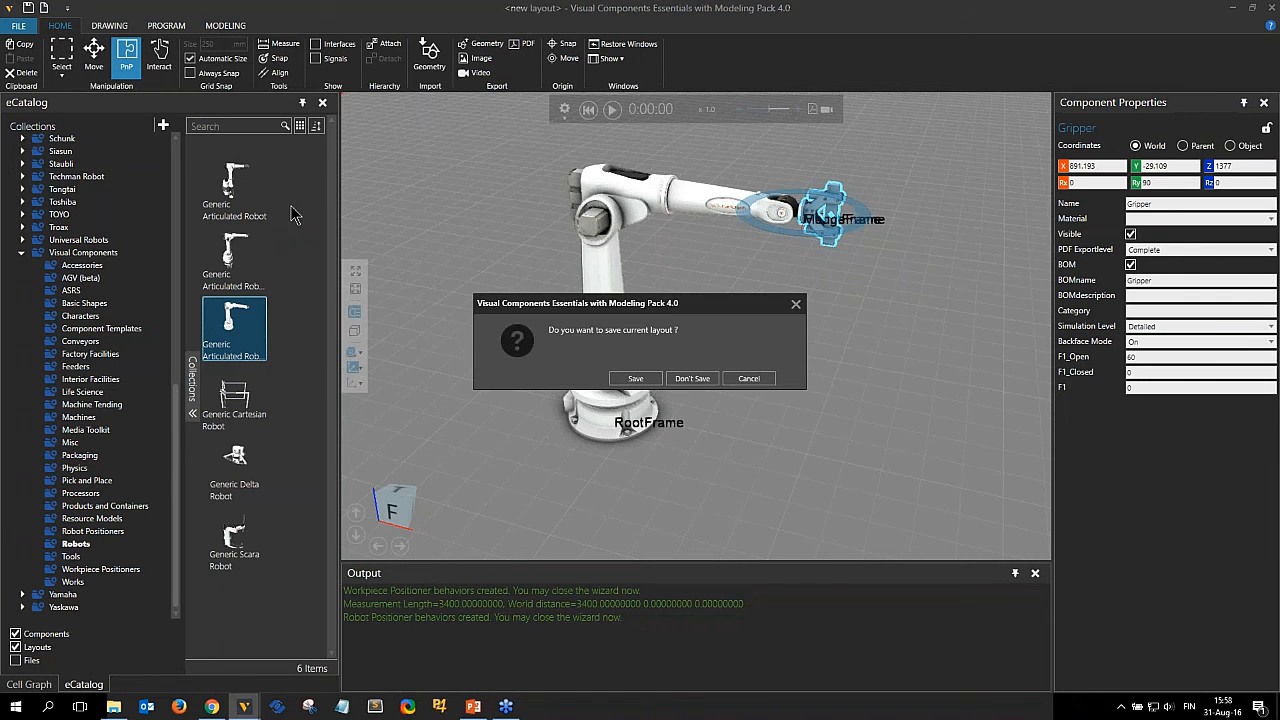
{"action": "left_click", "coordinate": [694, 378]}
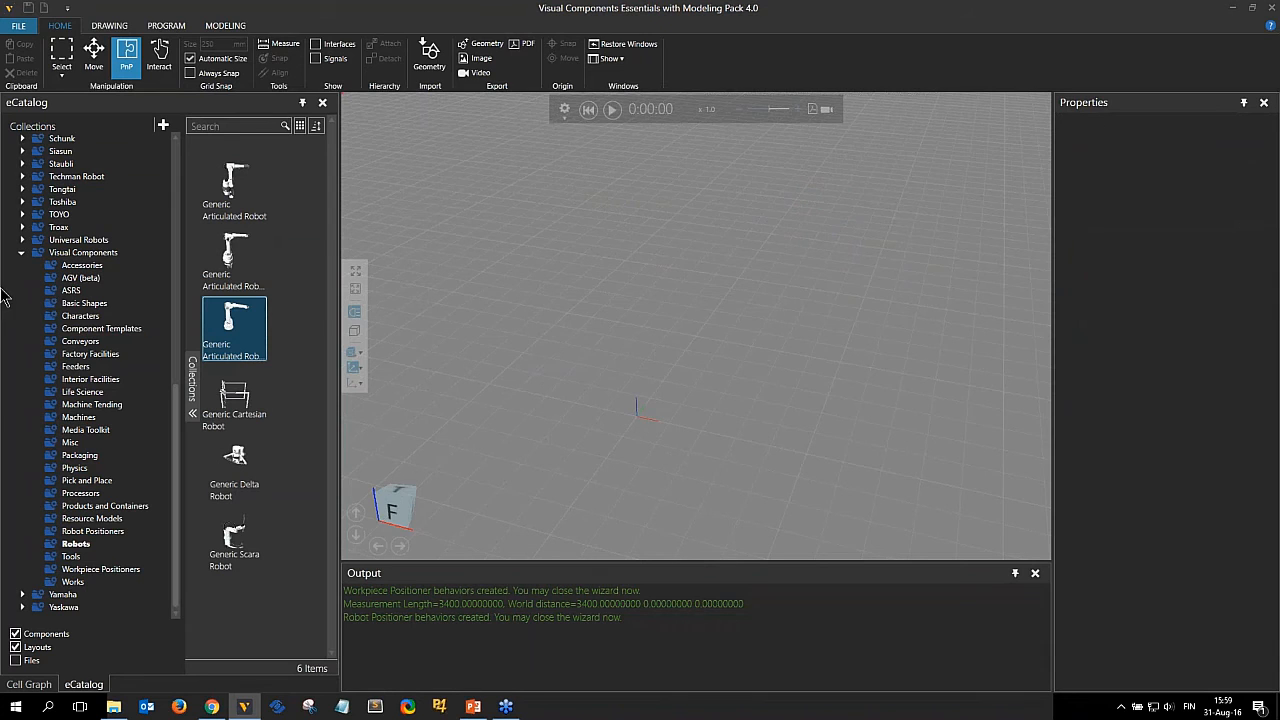
Import Conveyor.STEP from the ComponentModelingWebinar folder into the layout for modeling.
{"action": "left_click", "coordinate": [225, 25]}
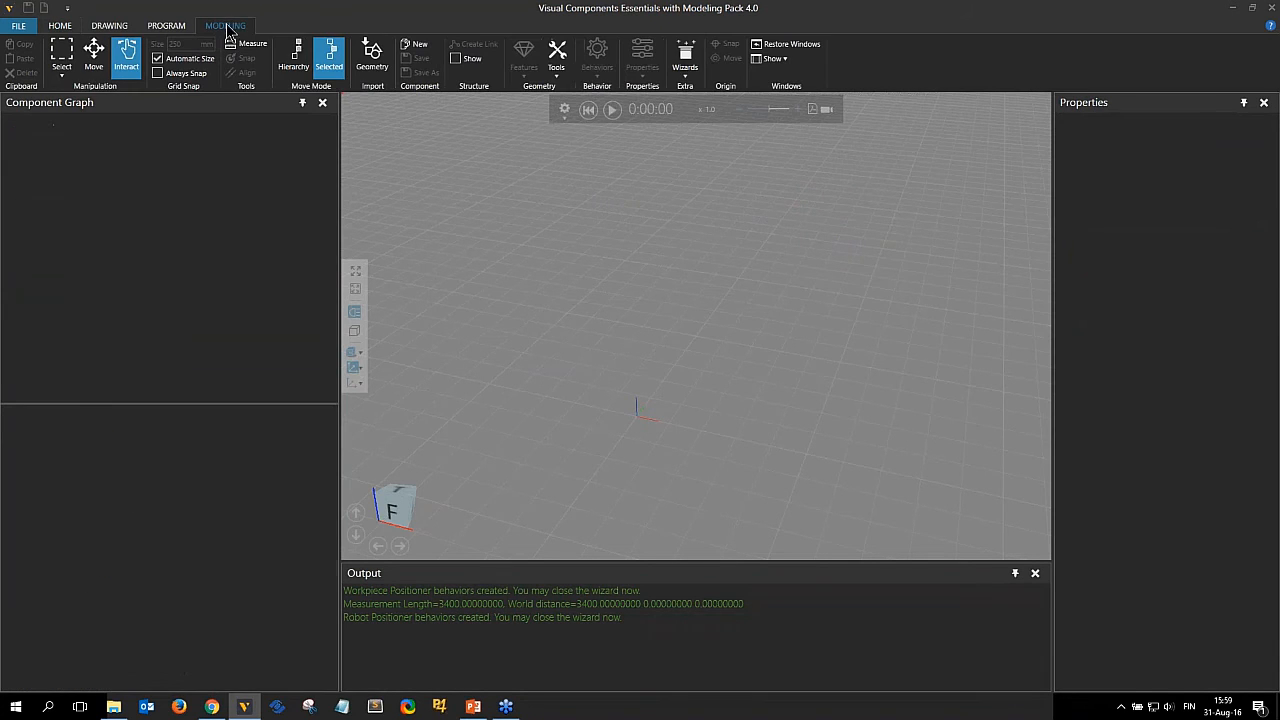
{"action": "left_click", "coordinate": [113, 706]}
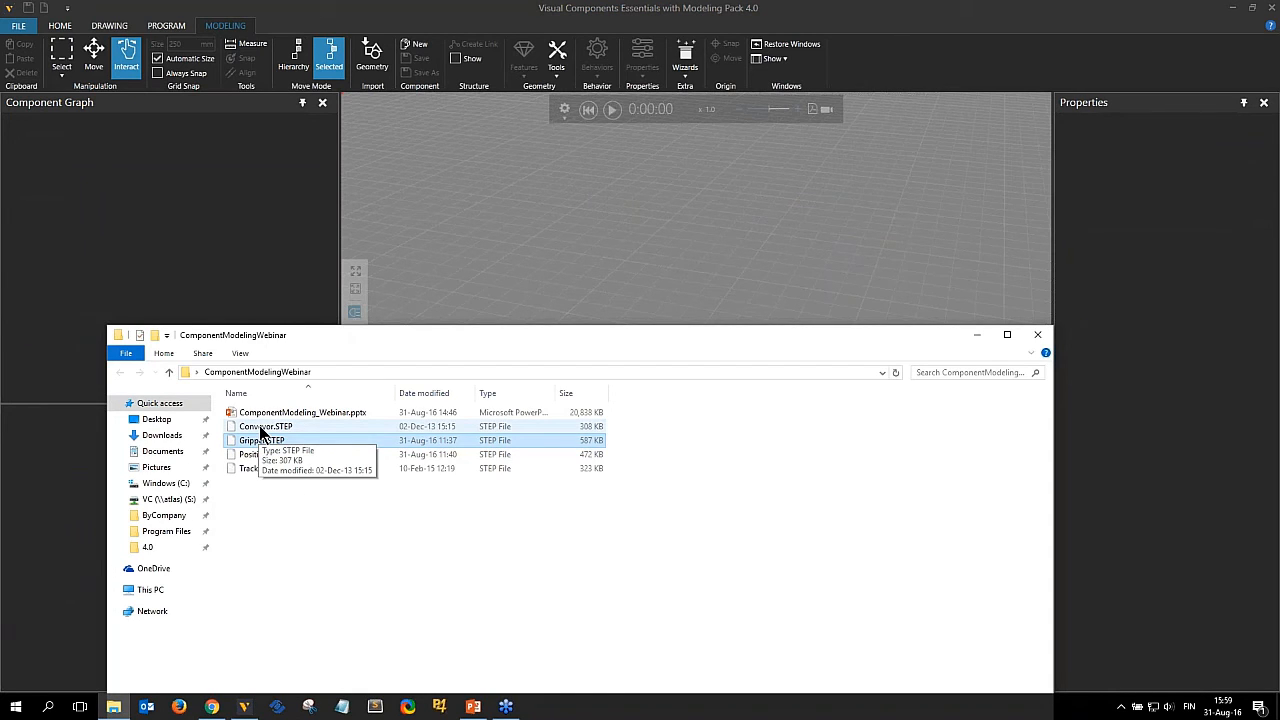
{"action": "left_click_drag", "start_coordinate": [261, 428], "coordinate": [537, 285]}
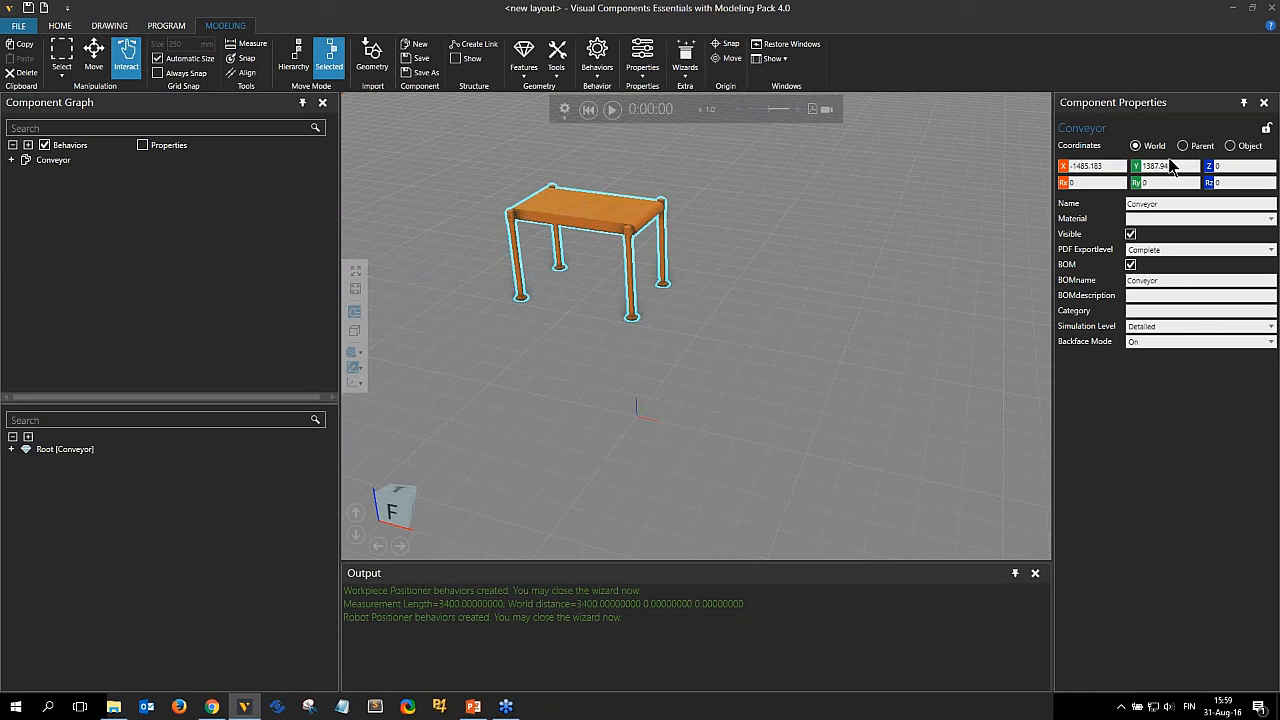
Set the conveyor's X and Y coordinates to 0.
{"action": "type", "text": "0"}
{"action": "key", "text": "Return"}
{"action": "left_click", "coordinate": [1137, 167]}
{"action": "type", "text": "0"}
{"action": "key", "text": "Return"}
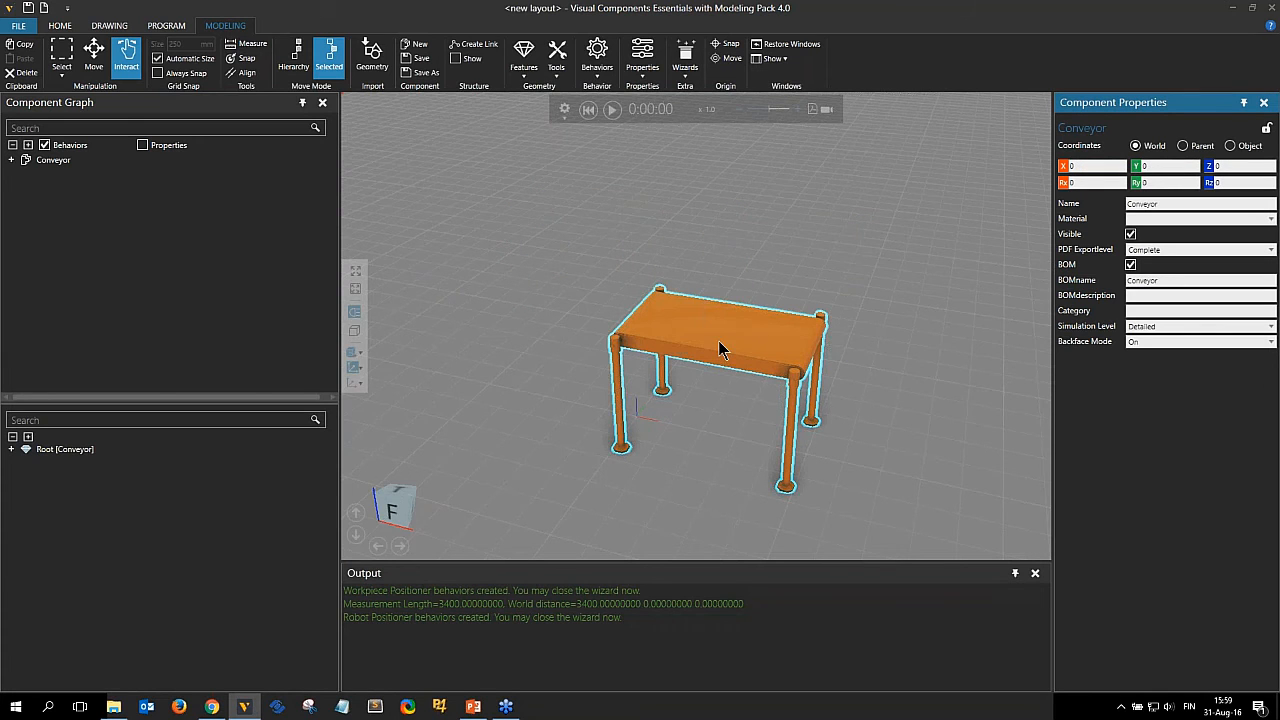
Assign the dark green material to the conveyor's belt surface.
{"action": "scroll", "coordinate": [699, 444], "scroll_direction": "up", "scroll_amount": 3}
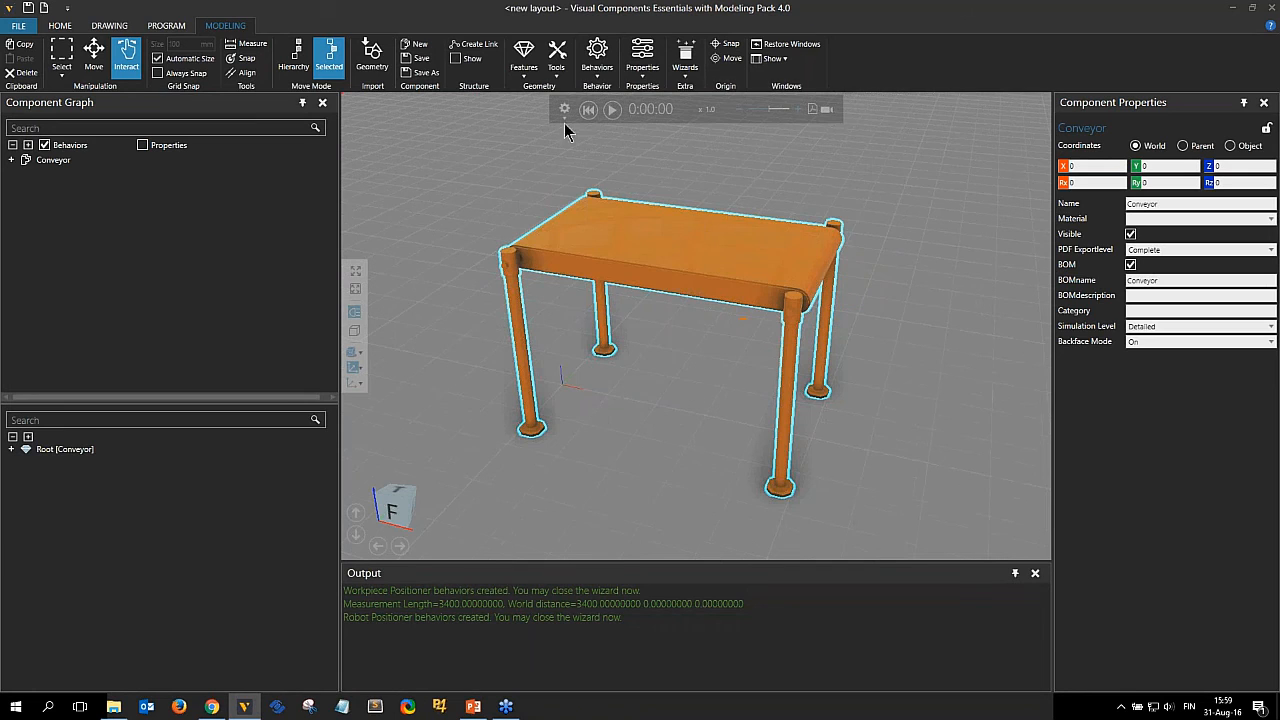
{"action": "left_click", "coordinate": [556, 60]}
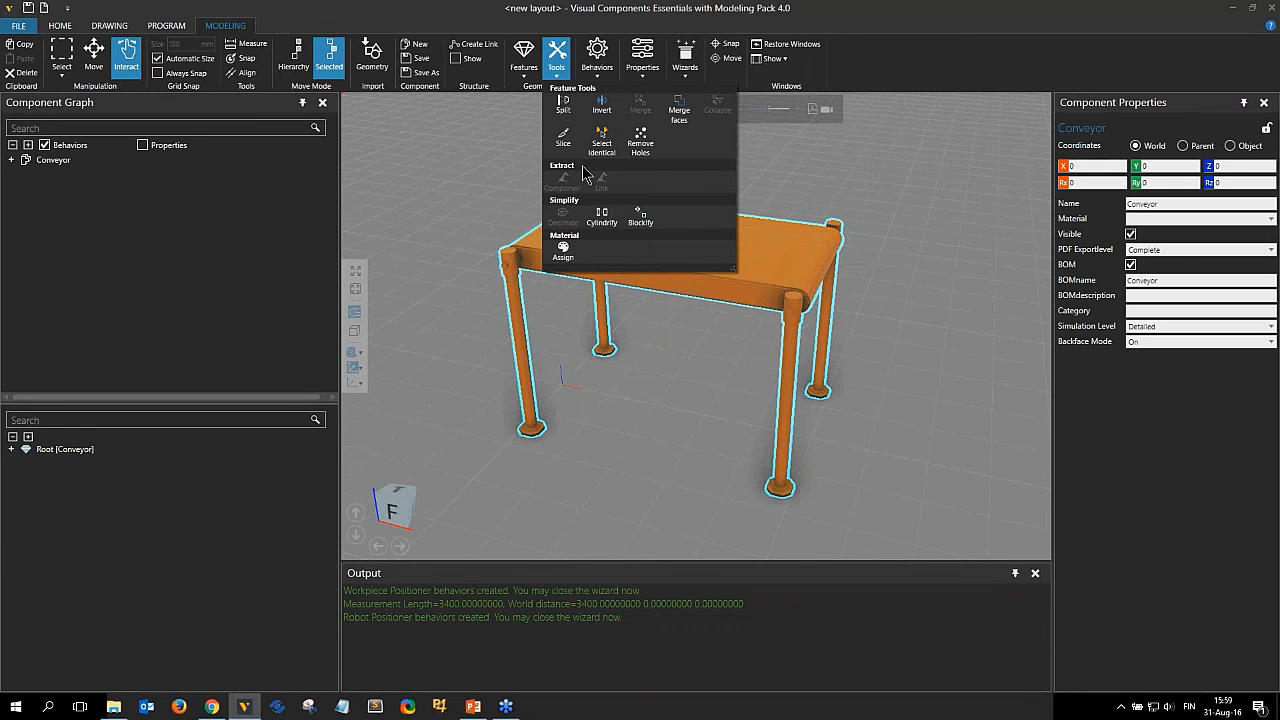
{"action": "left_click", "coordinate": [564, 252]}
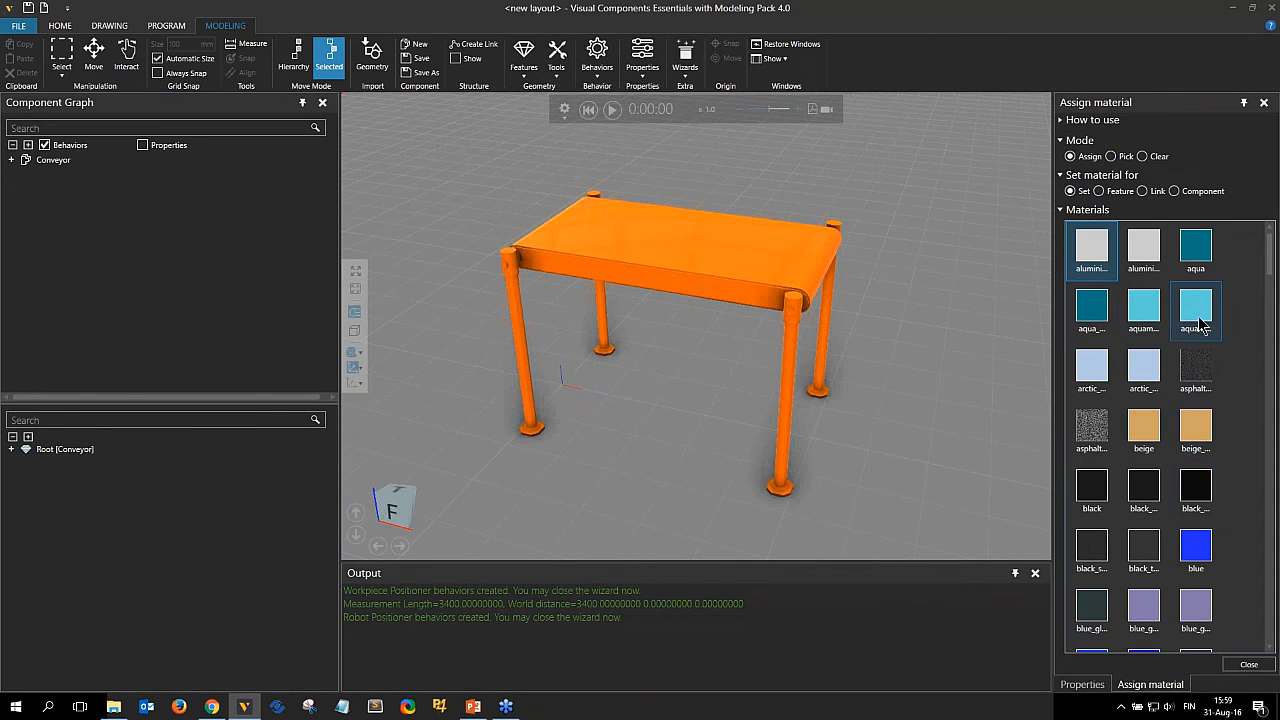
{"action": "scroll", "coordinate": [1155, 505], "scroll_direction": "down", "scroll_amount": 1}
{"action": "scroll", "coordinate": [1155, 505], "scroll_direction": "down", "scroll_amount": 9}
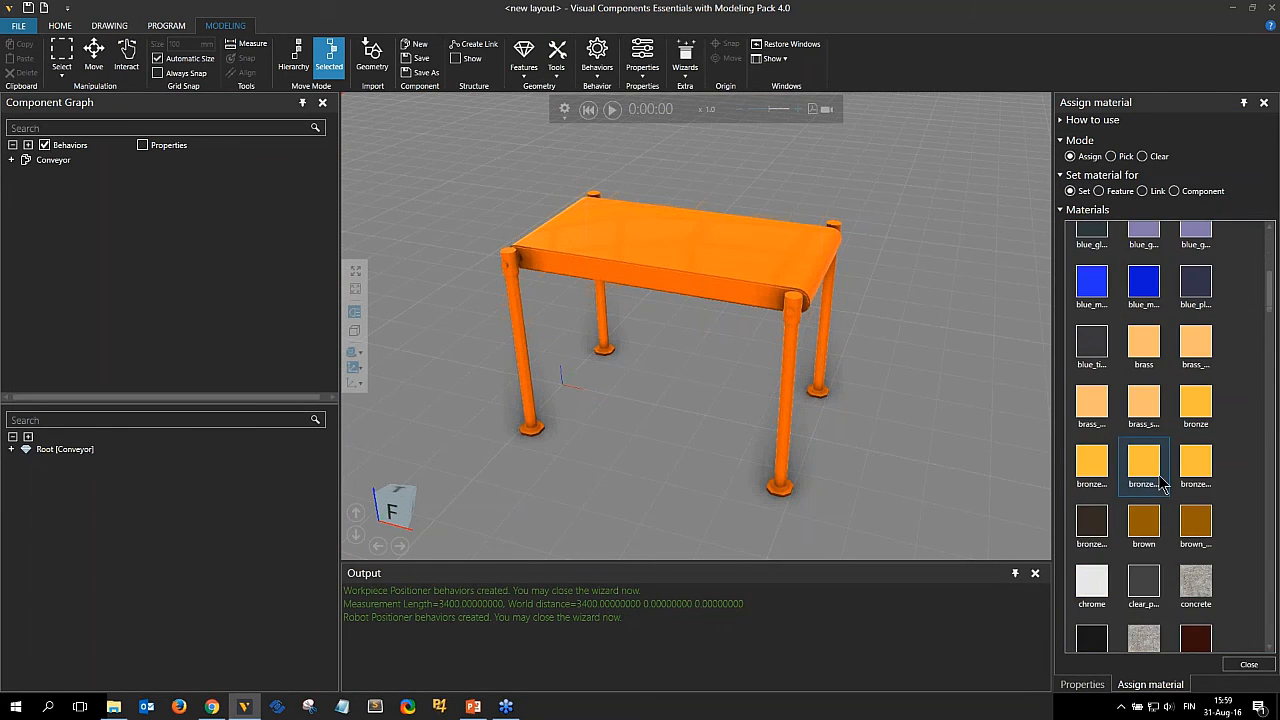
{"action": "scroll", "coordinate": [1160, 483], "scroll_direction": "down", "scroll_amount": 3}
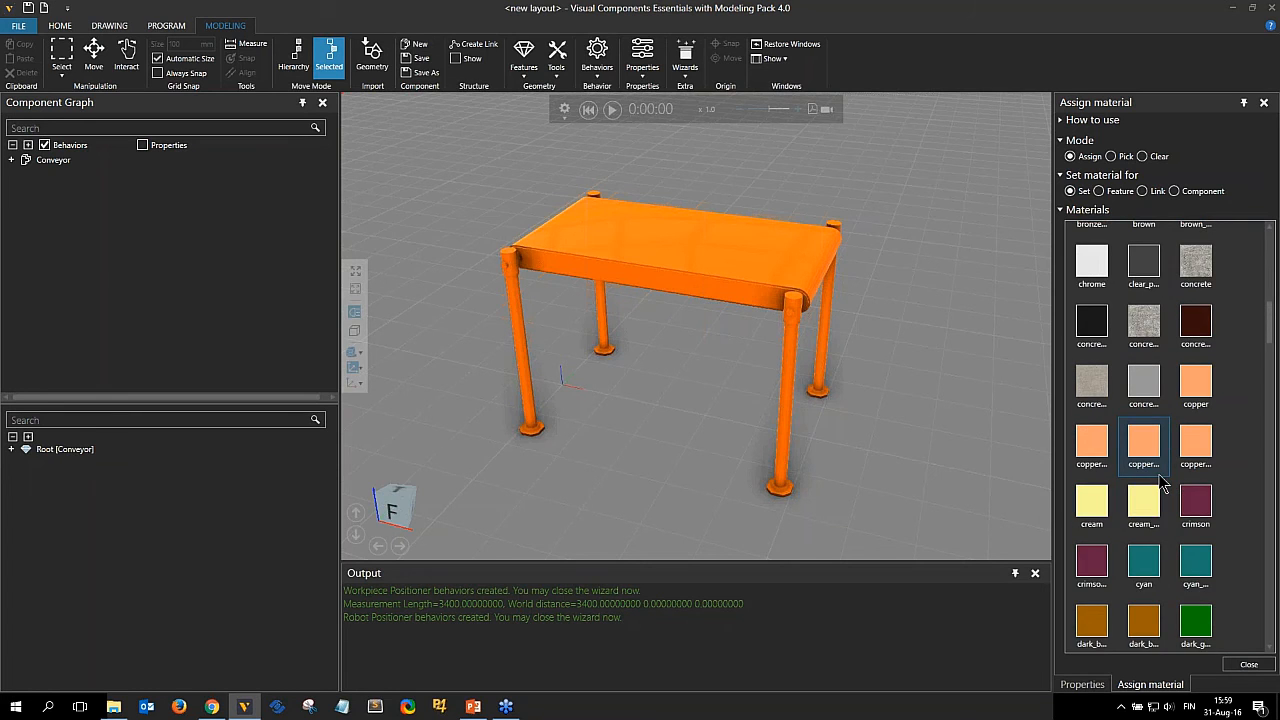
{"action": "left_click", "coordinate": [1095, 563]}
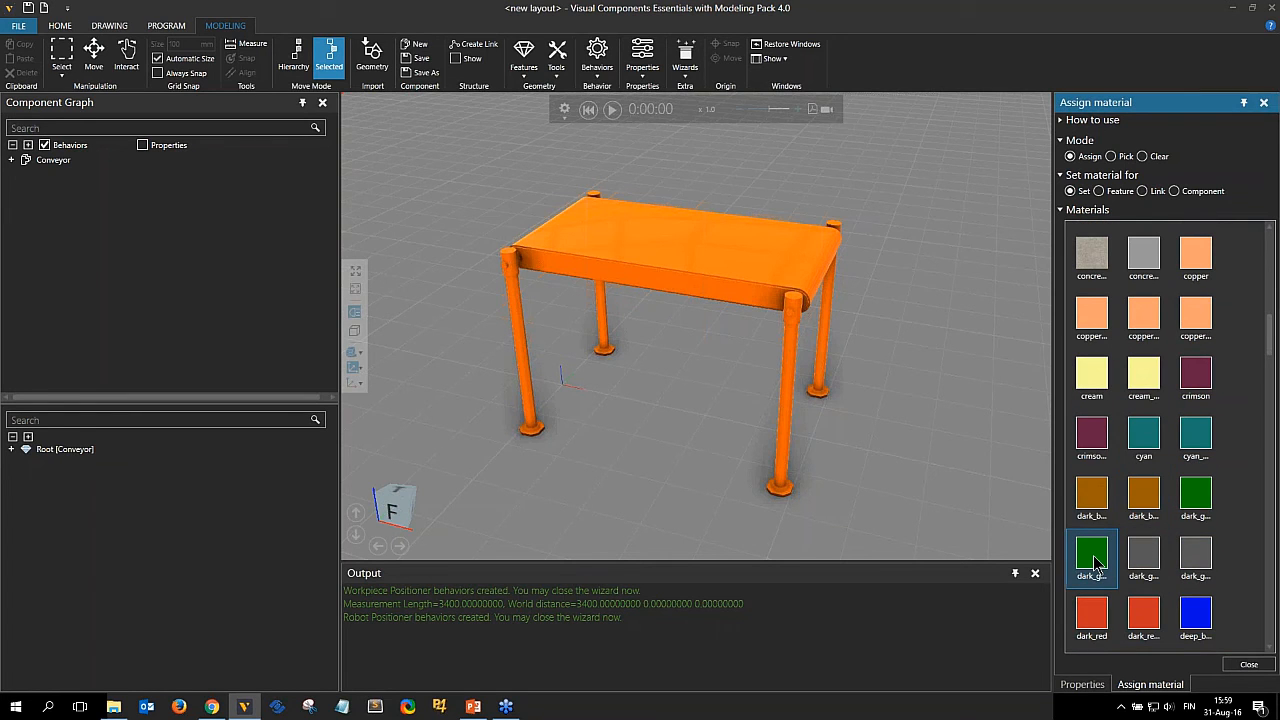
{"action": "left_click", "coordinate": [640, 235]}
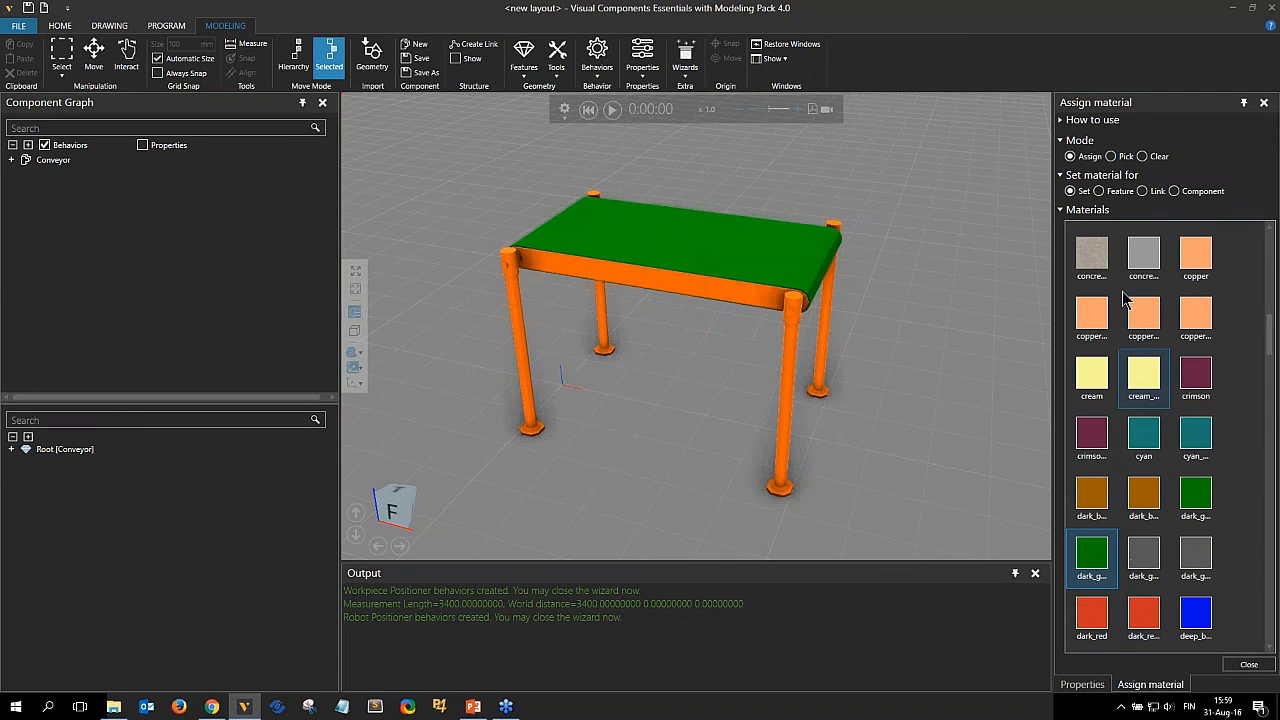
Assign the aluminium material to all four conveyor legs.
{"action": "scroll", "coordinate": [1122, 300], "scroll_direction": "up", "scroll_amount": 10}
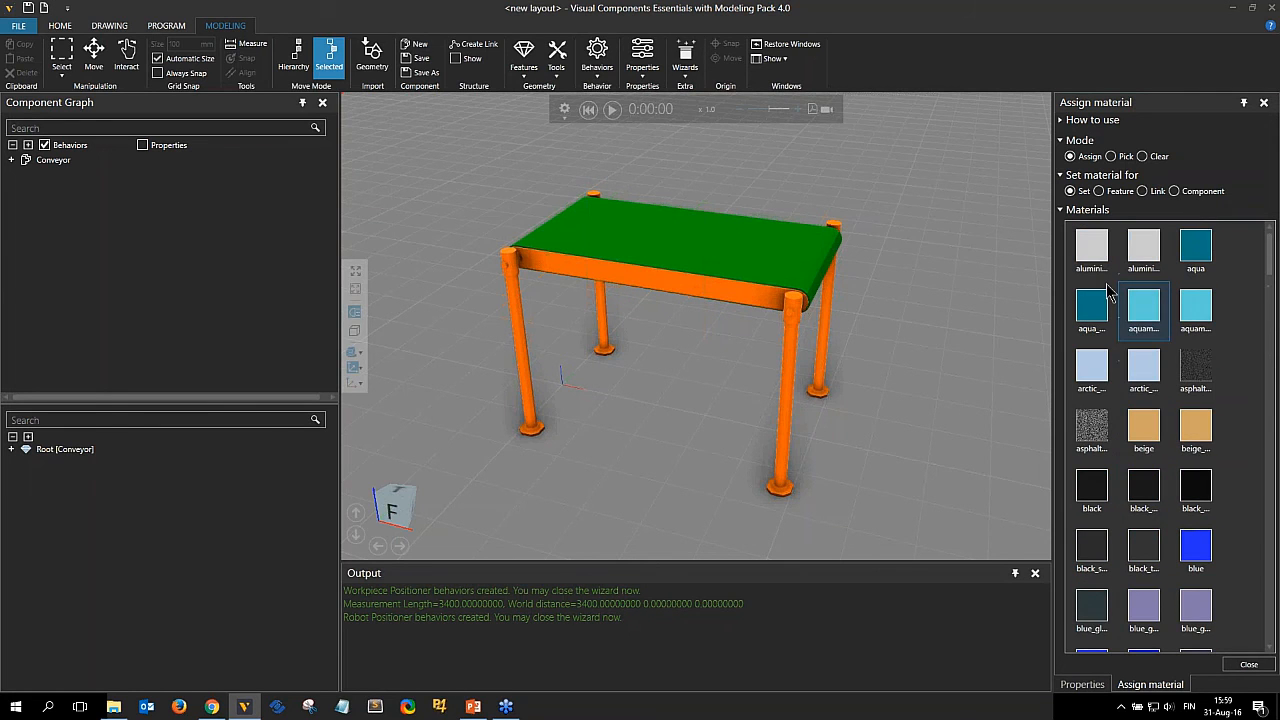
{"action": "left_click", "coordinate": [1092, 248]}
{"action": "left_click", "coordinate": [791, 369]}
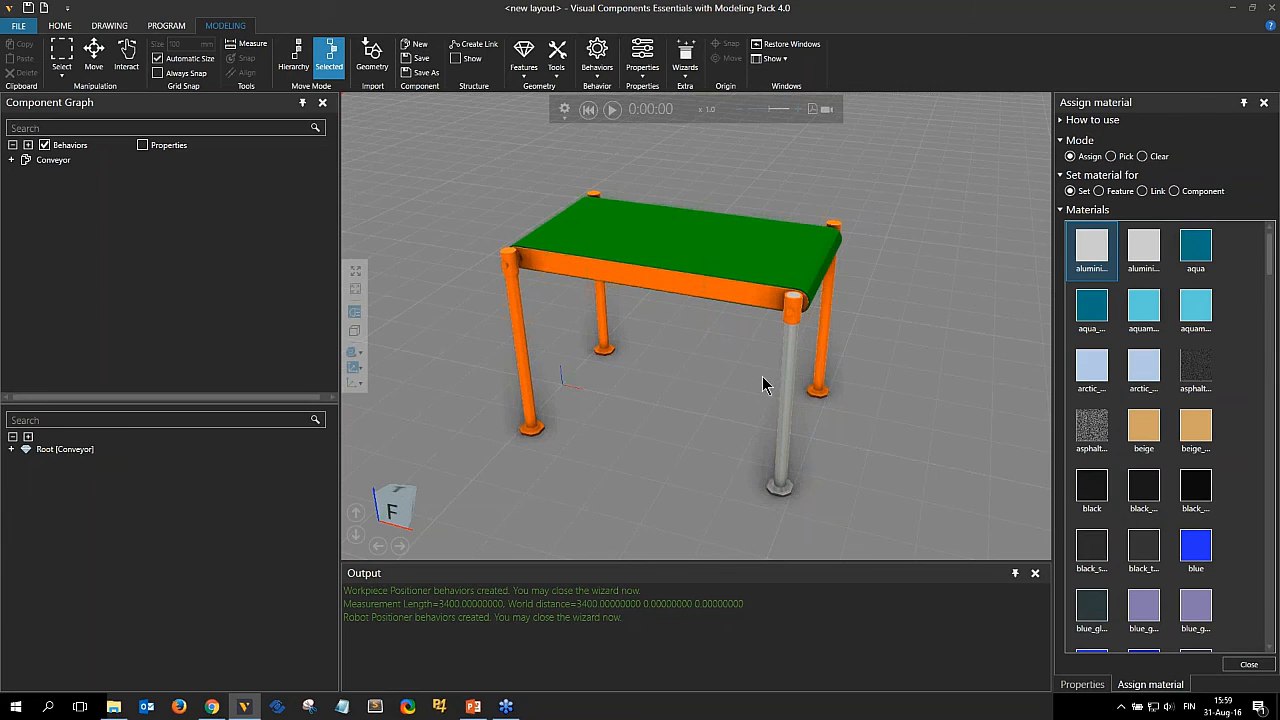
{"action": "left_click", "coordinate": [820, 345]}
{"action": "left_click", "coordinate": [522, 358]}
{"action": "left_click", "coordinate": [603, 320]}
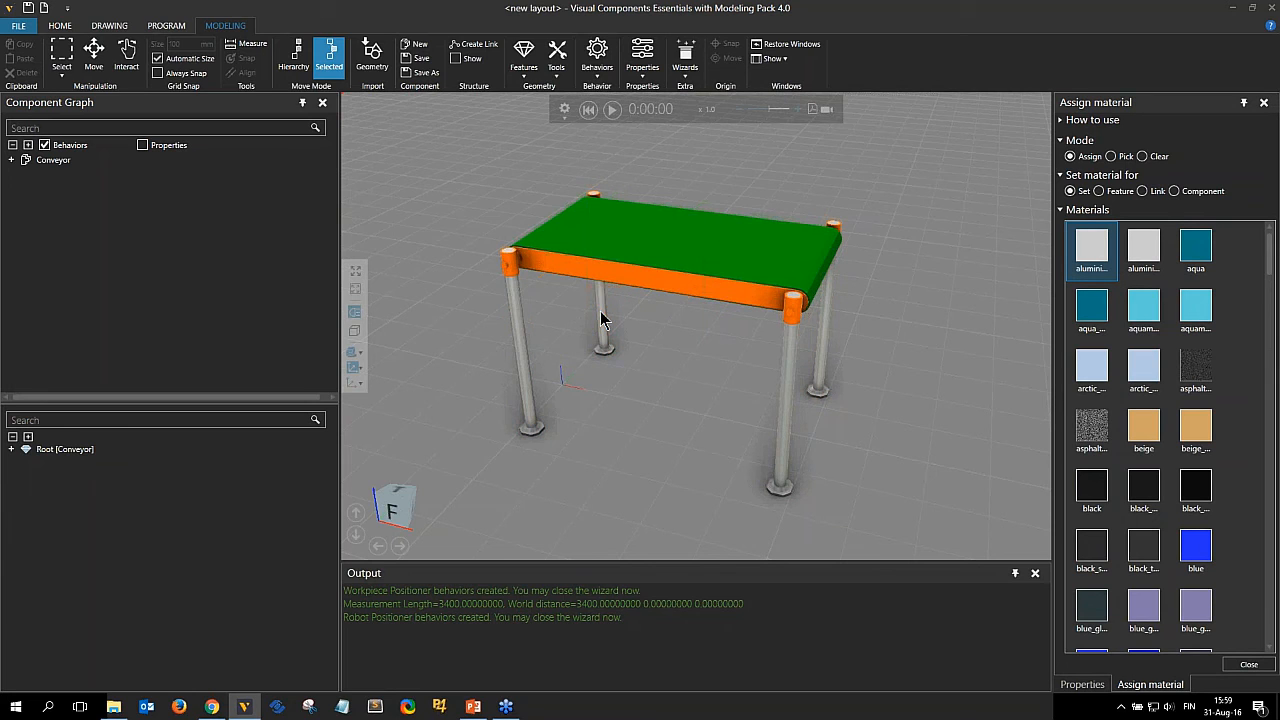
Assign the black material to the conveyor's roller end caps at the belt corners.
{"action": "left_click", "coordinate": [1092, 487]}
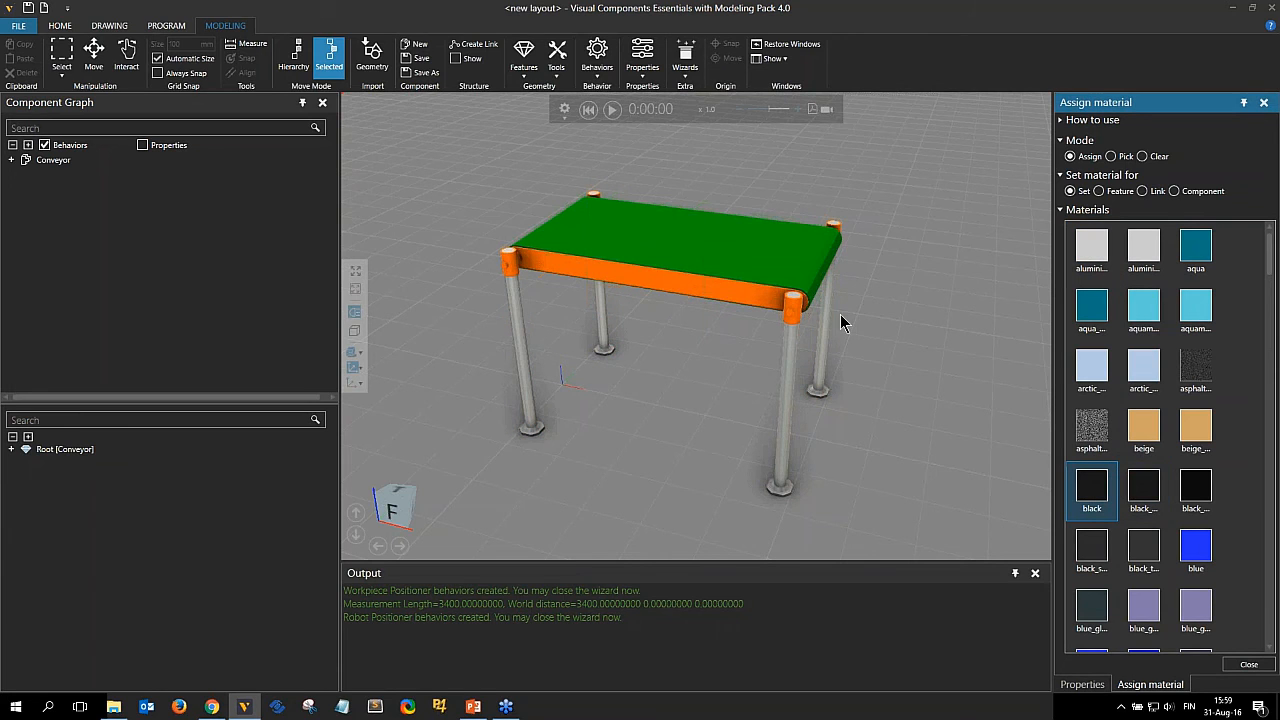
{"action": "left_click", "coordinate": [797, 311]}
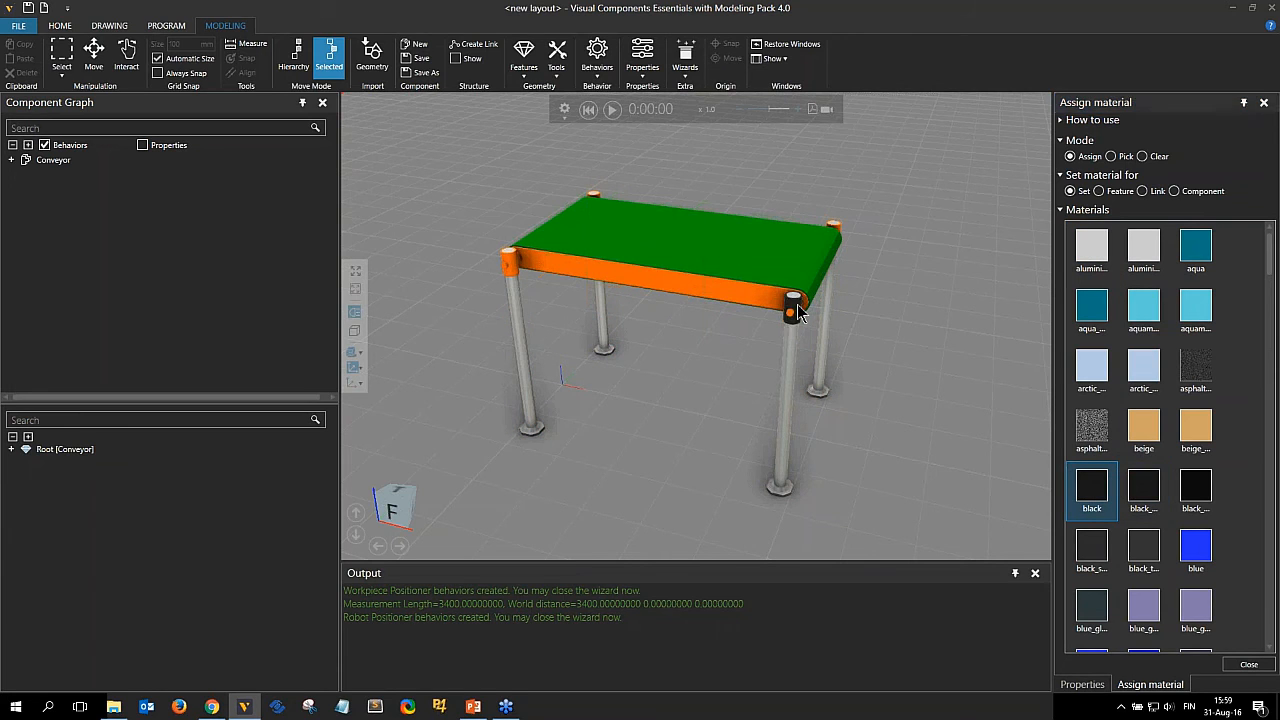
{"action": "left_click", "coordinate": [520, 272]}
{"action": "right_click_drag", "start_coordinate": [902, 310], "coordinate": [725, 312]}
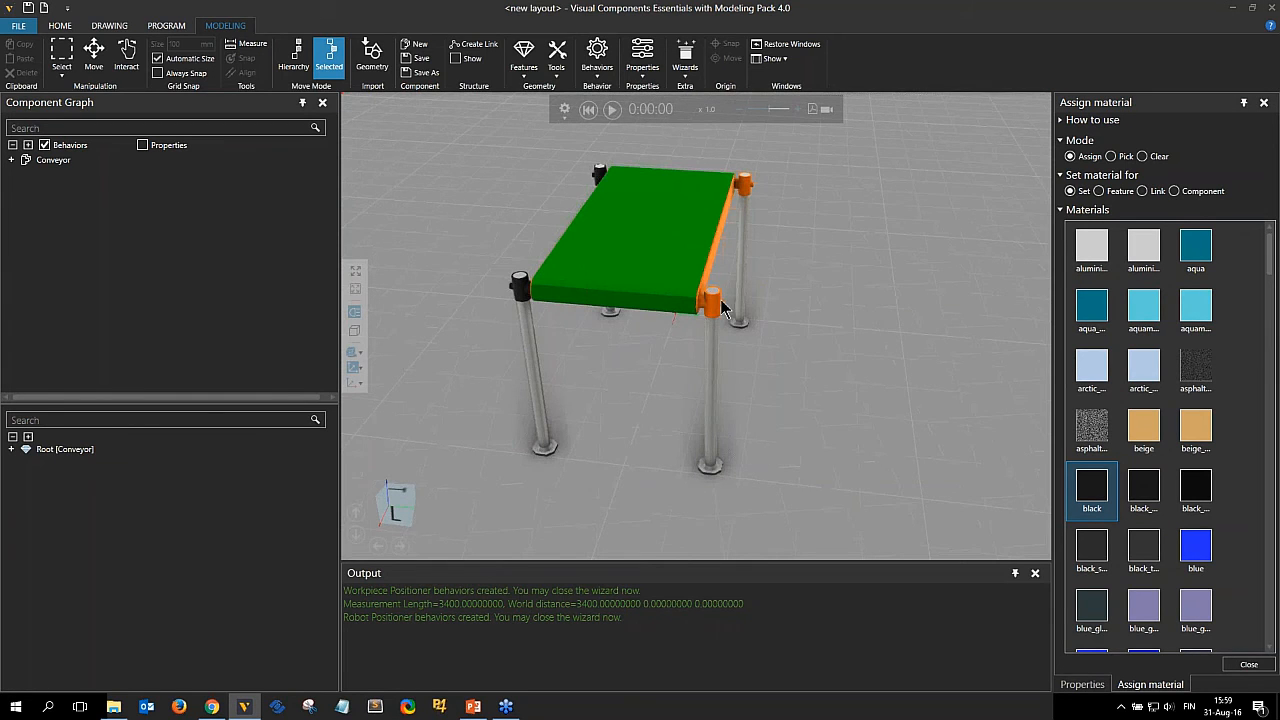
{"action": "left_click", "coordinate": [747, 186]}
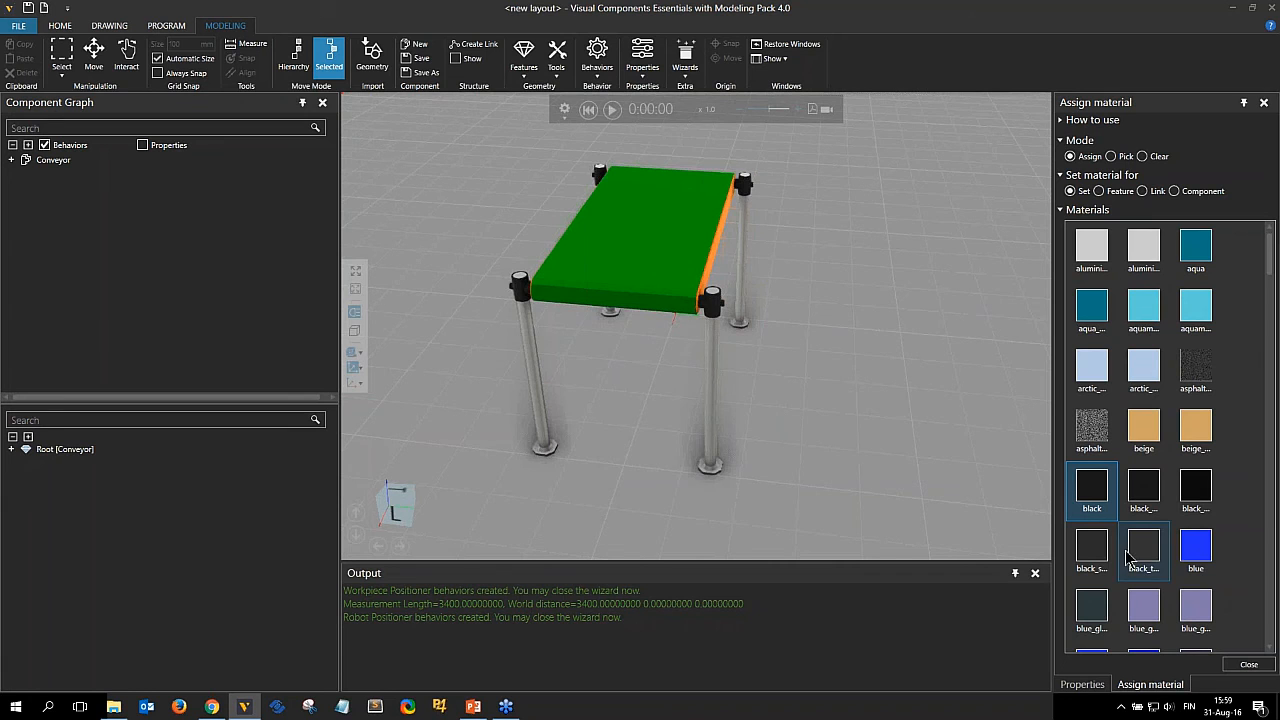
Assign the blue material to the conveyor's side frame and close the material assignment panel.
{"action": "left_click", "coordinate": [1187, 557]}
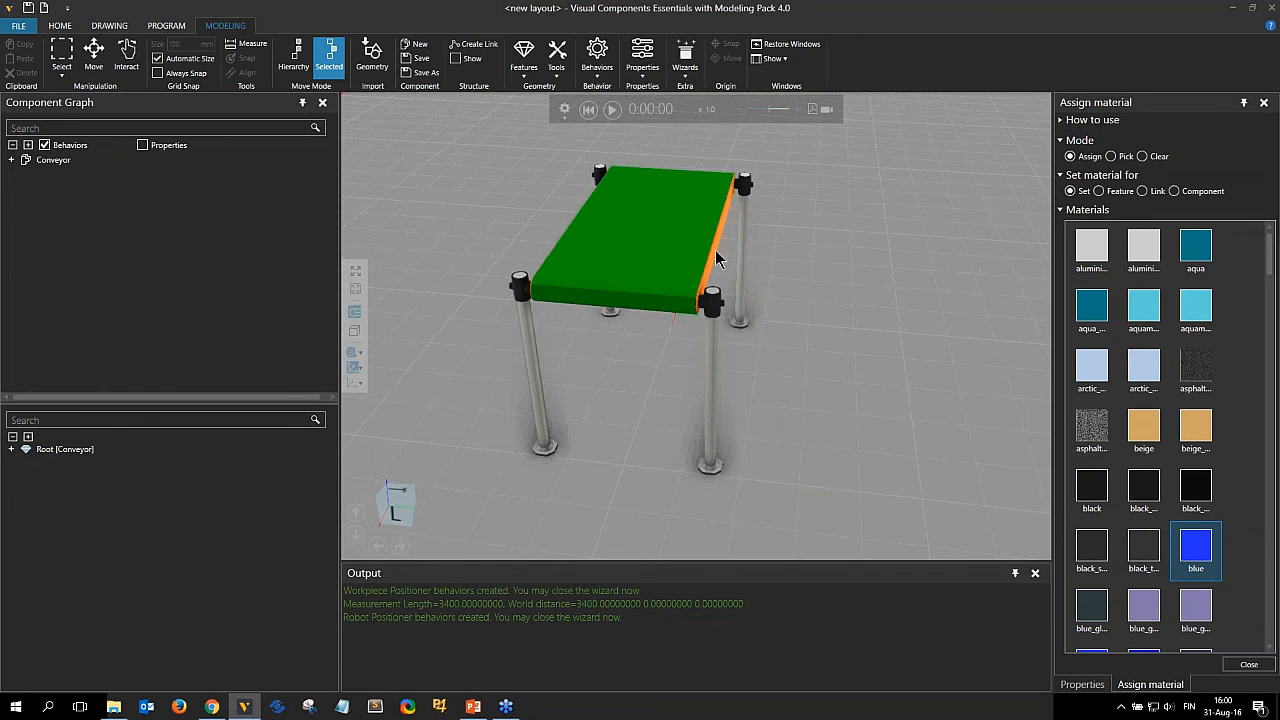
{"action": "left_click", "coordinate": [706, 307]}
{"action": "right_click_drag", "start_coordinate": [706, 306], "coordinate": [724, 368]}
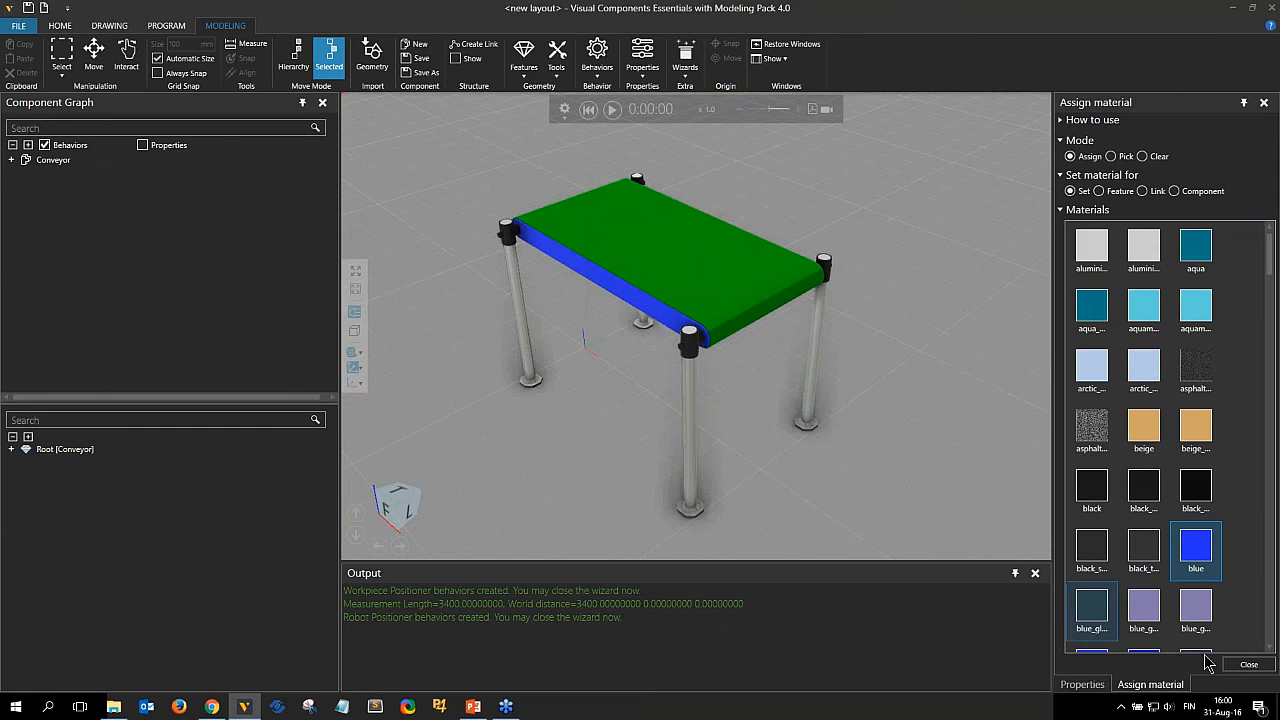
{"action": "left_click", "coordinate": [1250, 665]}
Add a Frame feature to the conveyor component.
{"action": "right_click_drag", "start_coordinate": [771, 271], "coordinate": [843, 309]}
{"action": "scroll", "coordinate": [845, 305], "scroll_direction": "down", "scroll_amount": 3}
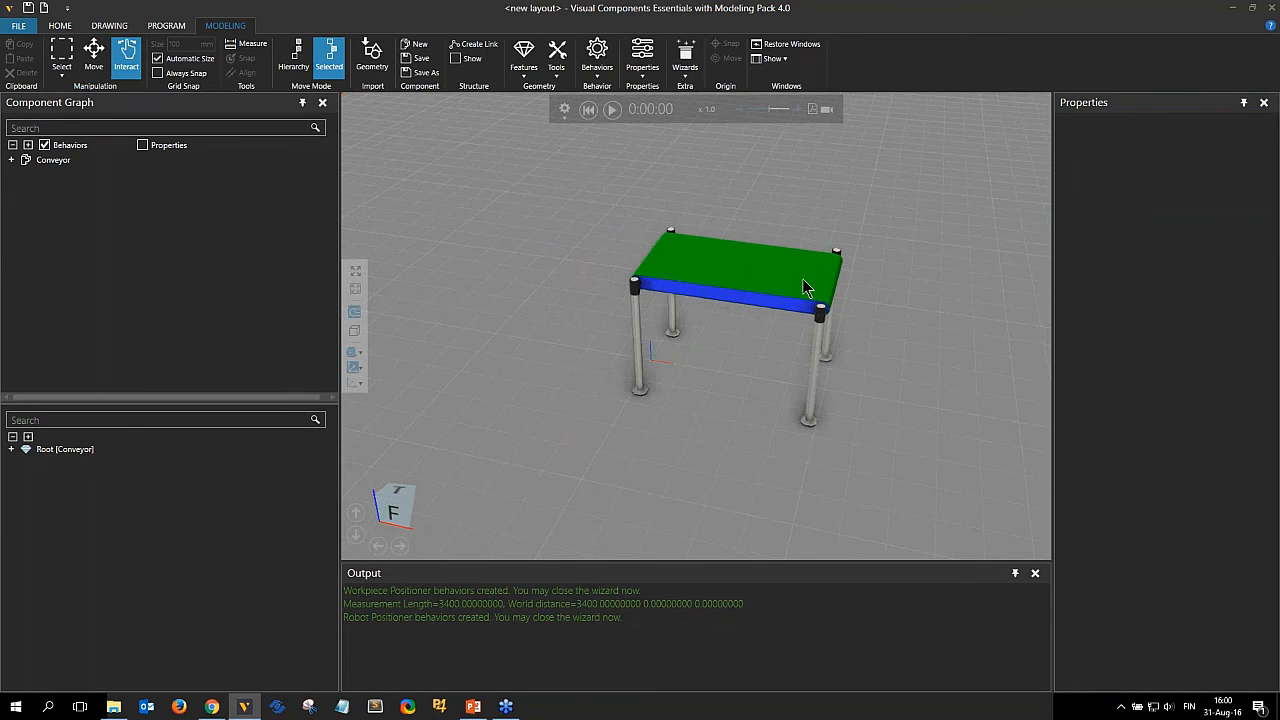
{"action": "right_click_drag", "start_coordinate": [803, 282], "coordinate": [735, 332]}
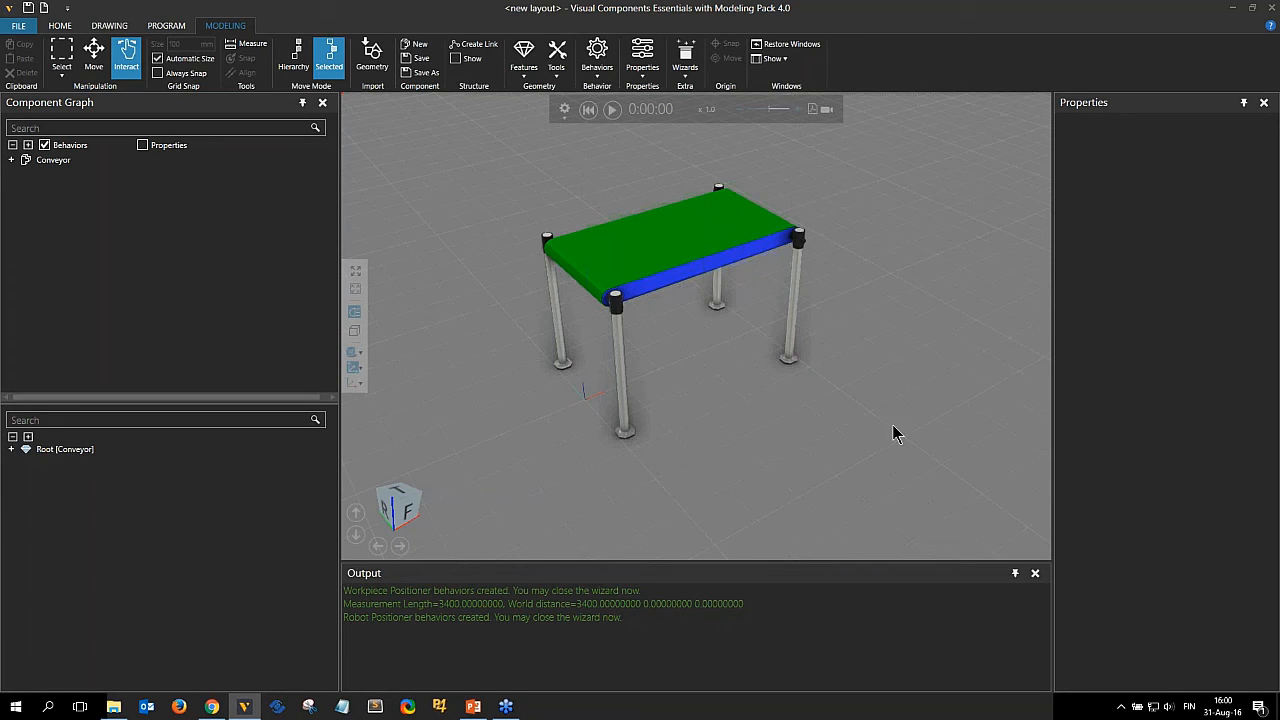
{"action": "left_click", "coordinate": [524, 60]}
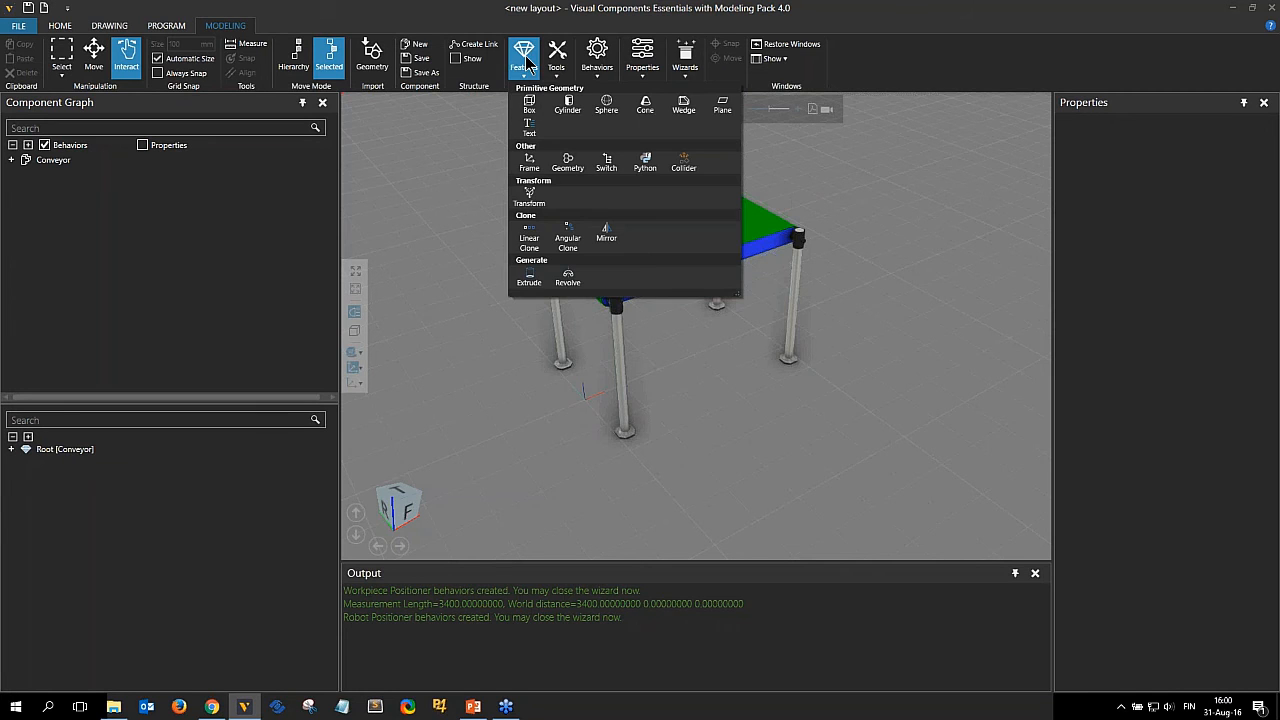
{"action": "left_click", "coordinate": [530, 165]}
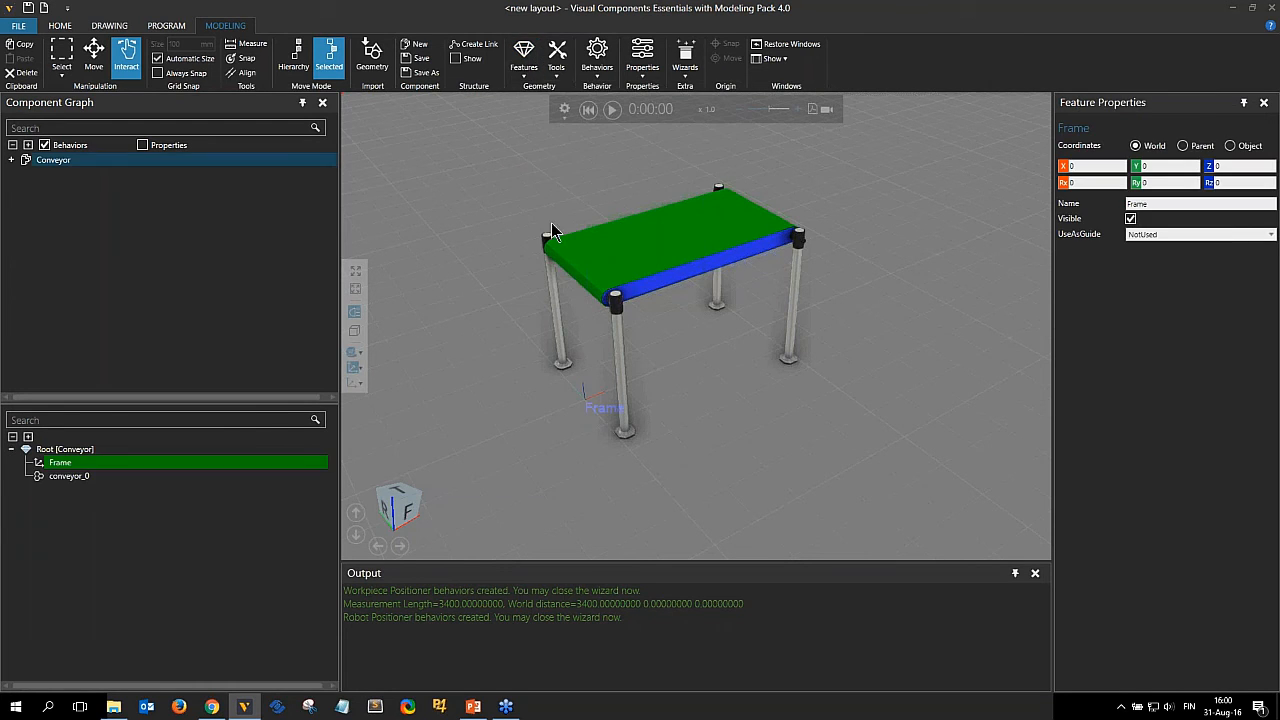
Move the new frame up to the belt top at Z 700.
{"action": "left_click", "coordinate": [99, 62]}
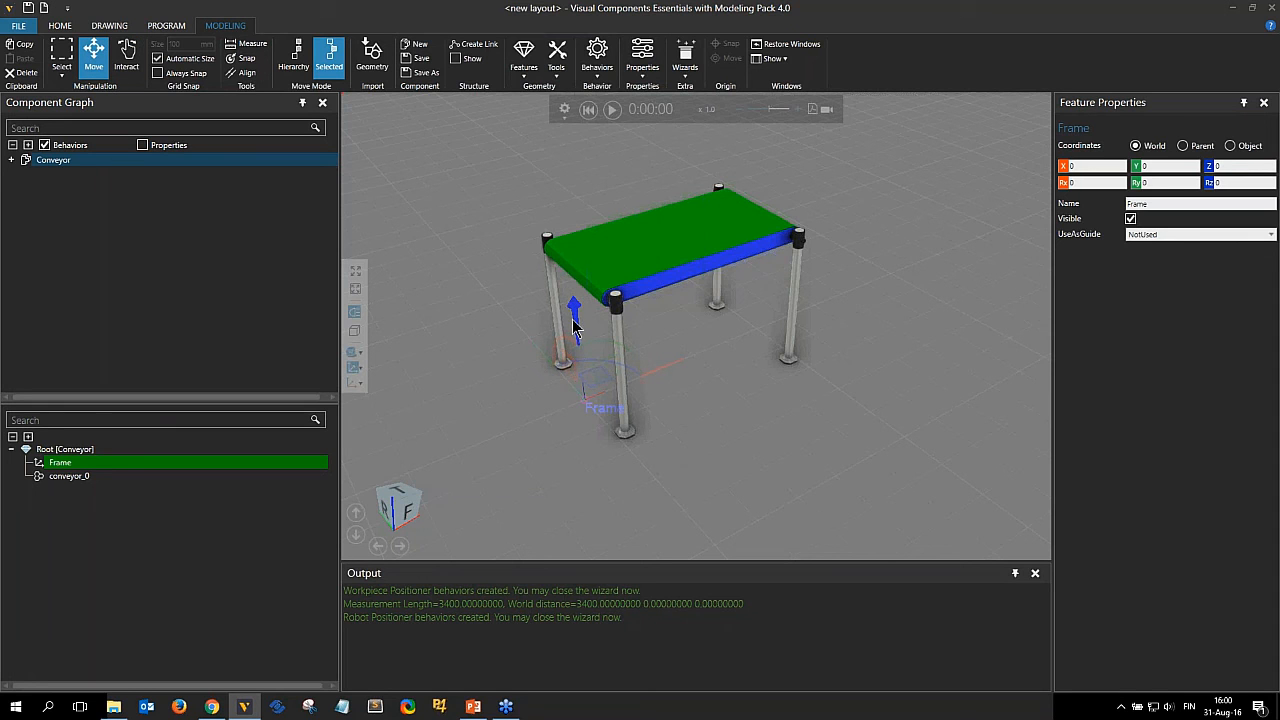
{"action": "left_click_drag", "start_coordinate": [570, 310], "coordinate": [572, 182]}
{"action": "scroll", "coordinate": [603, 321], "scroll_direction": "up", "scroll_amount": 5}
{"action": "scroll", "coordinate": [598, 307], "scroll_direction": "down", "scroll_amount": 5}
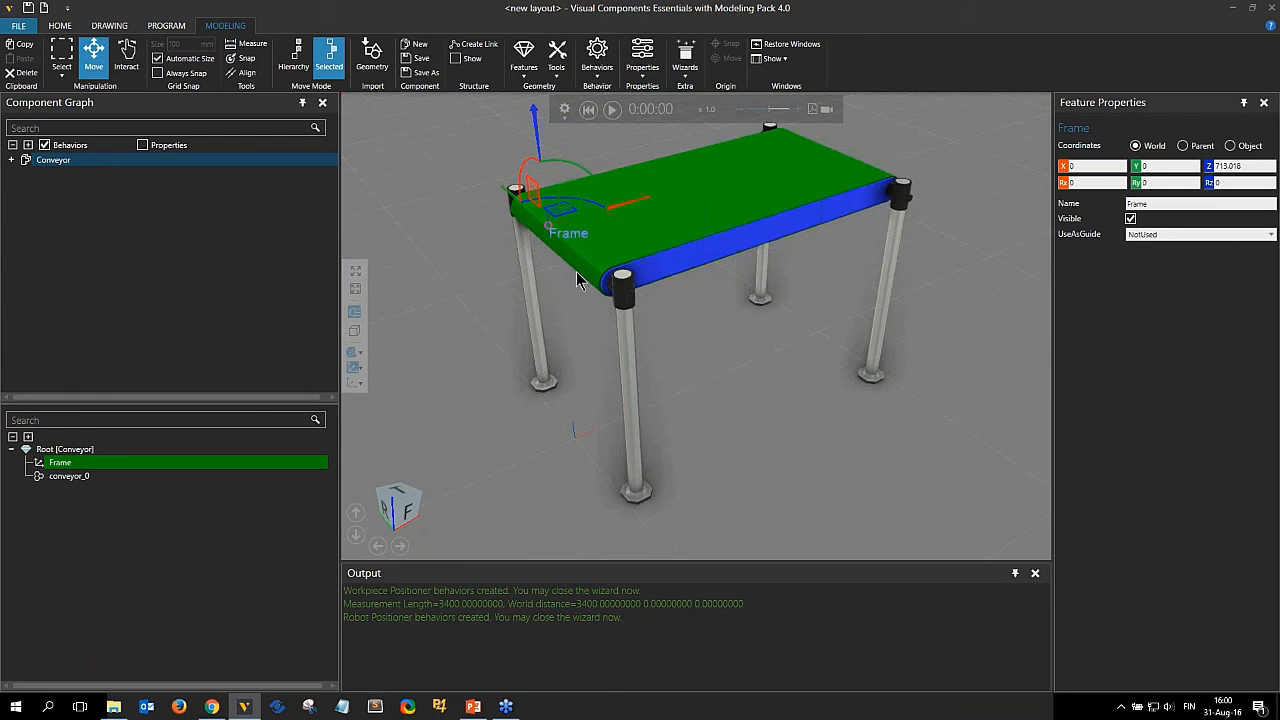
{"action": "left_click_drag", "start_coordinate": [530, 125], "coordinate": [652, 227]}
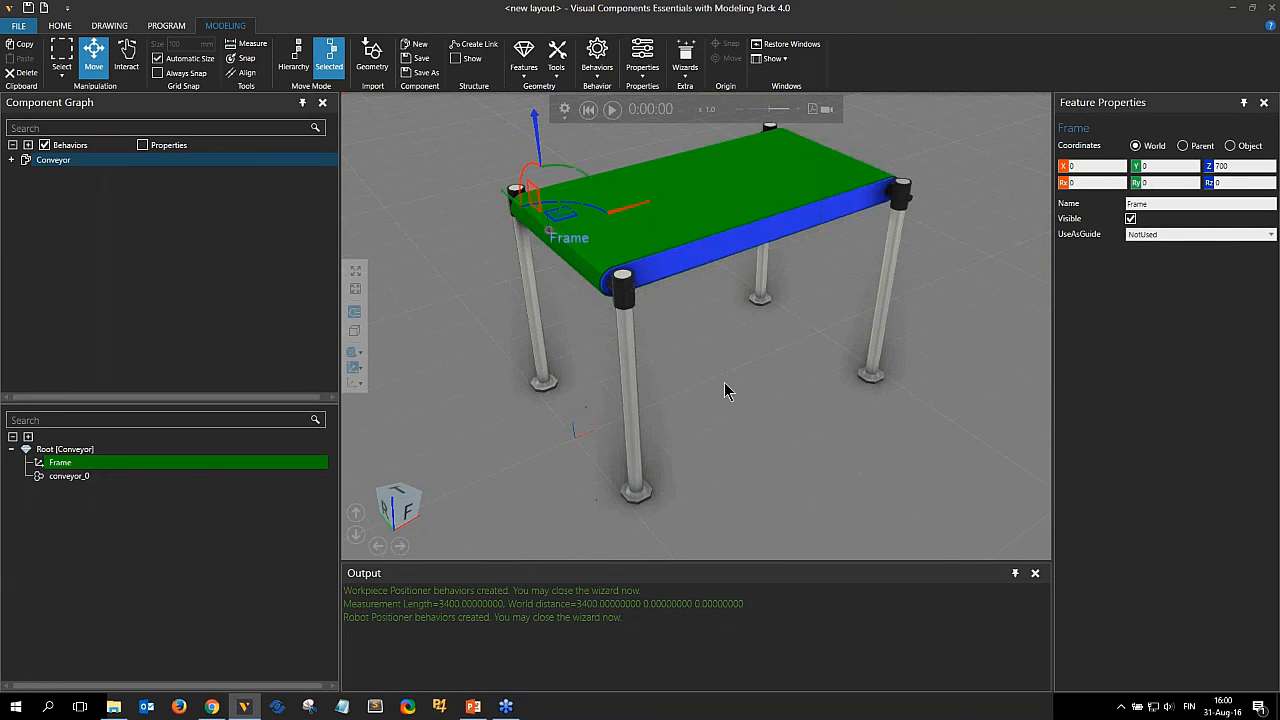
{"action": "right_click_drag", "start_coordinate": [726, 392], "coordinate": [707, 222]}
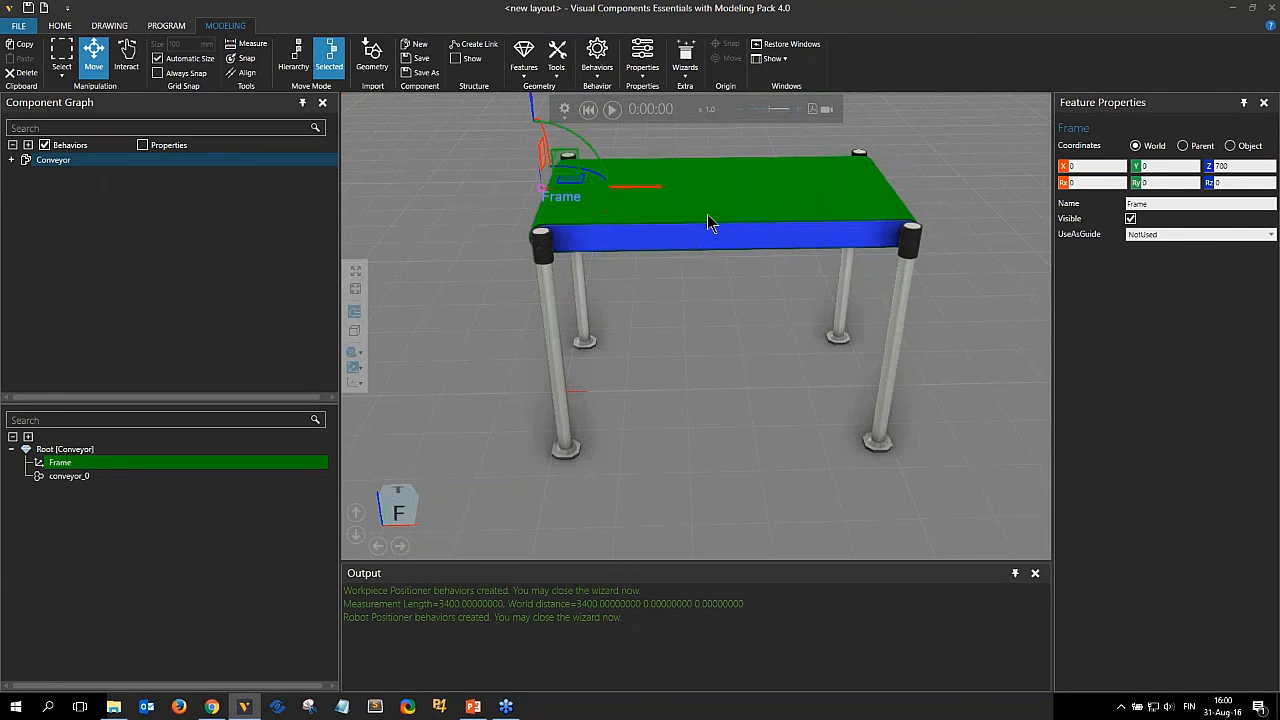
{"action": "right_click_drag", "start_coordinate": [736, 383], "coordinate": [680, 383]}
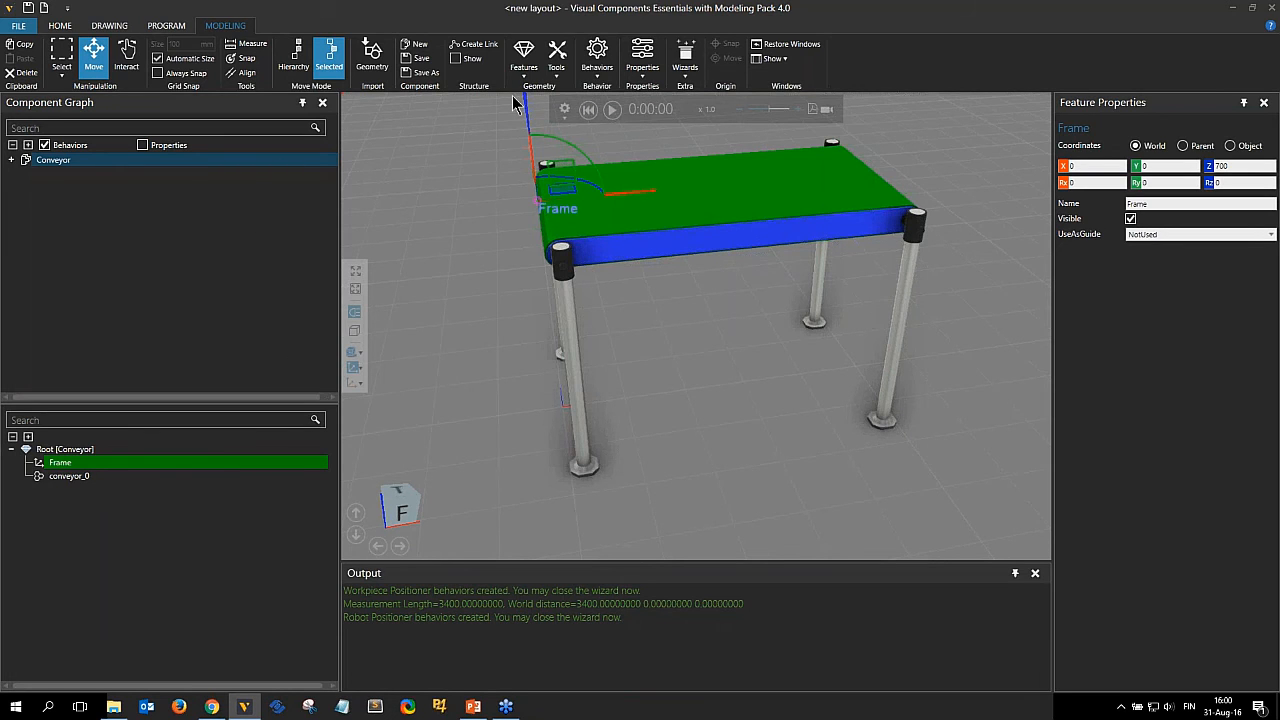
Add a second frame and rename it FrameOut.
{"action": "left_click", "coordinate": [524, 60]}
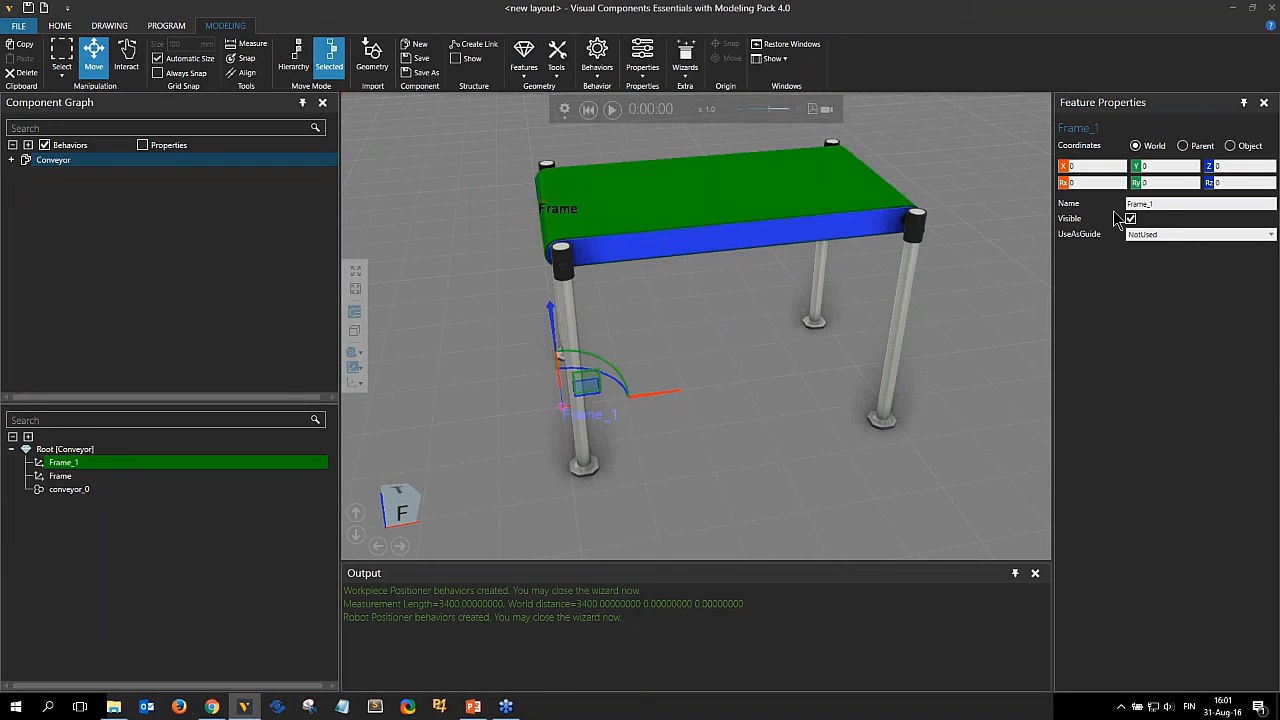
{"action": "left_click", "coordinate": [1168, 204]}
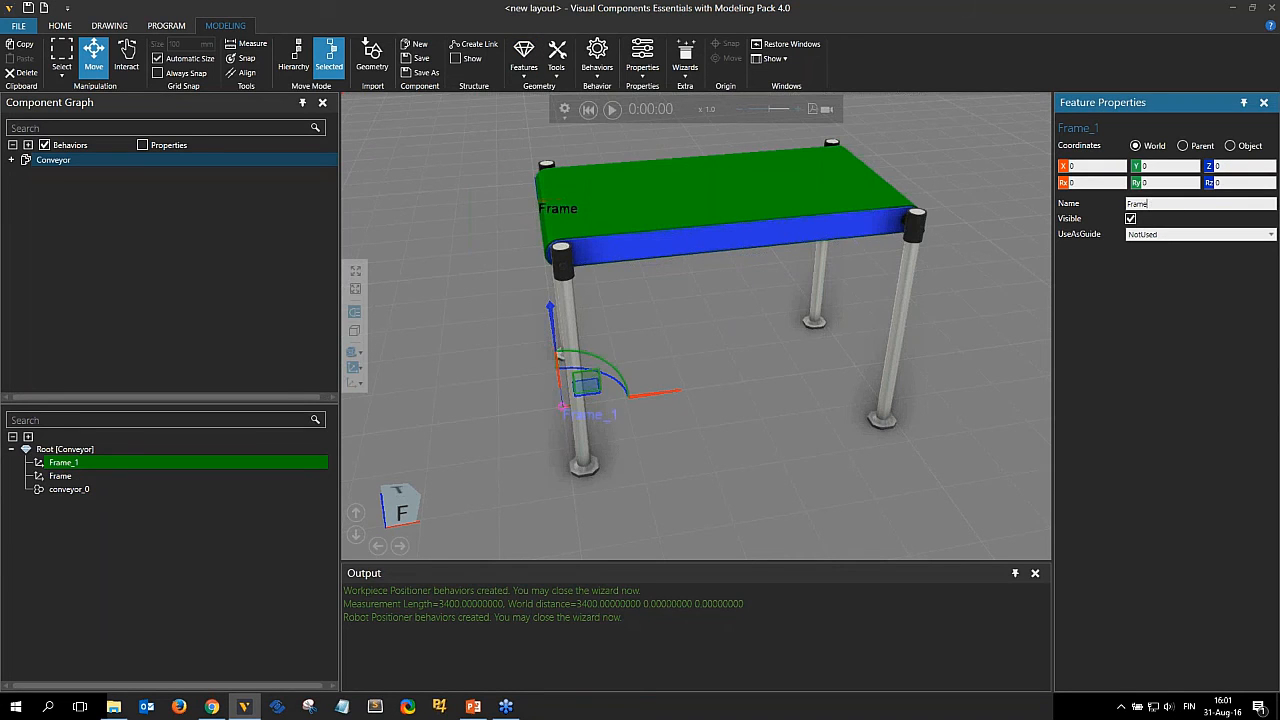
{"action": "type", "text": "Out"}
{"action": "key", "text": "Return"}
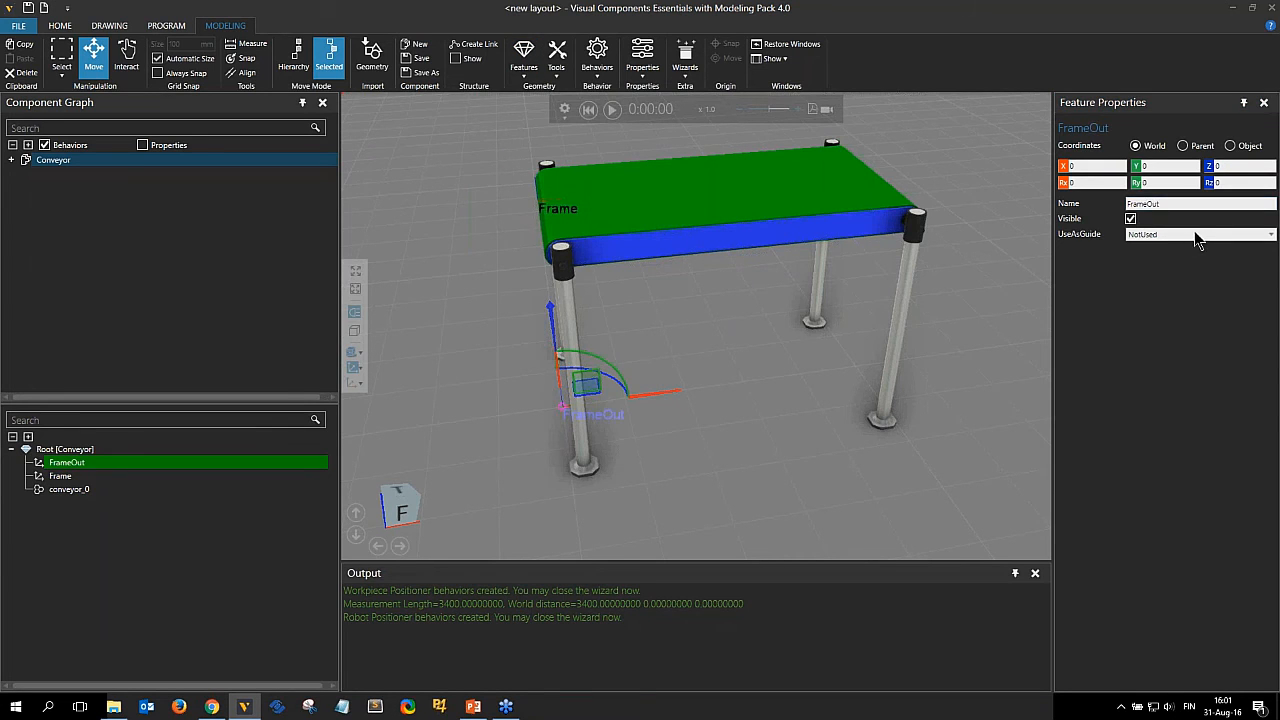
Rename the first frame at the belt's start to FrameIn.
{"action": "left_click", "coordinate": [62, 476]}
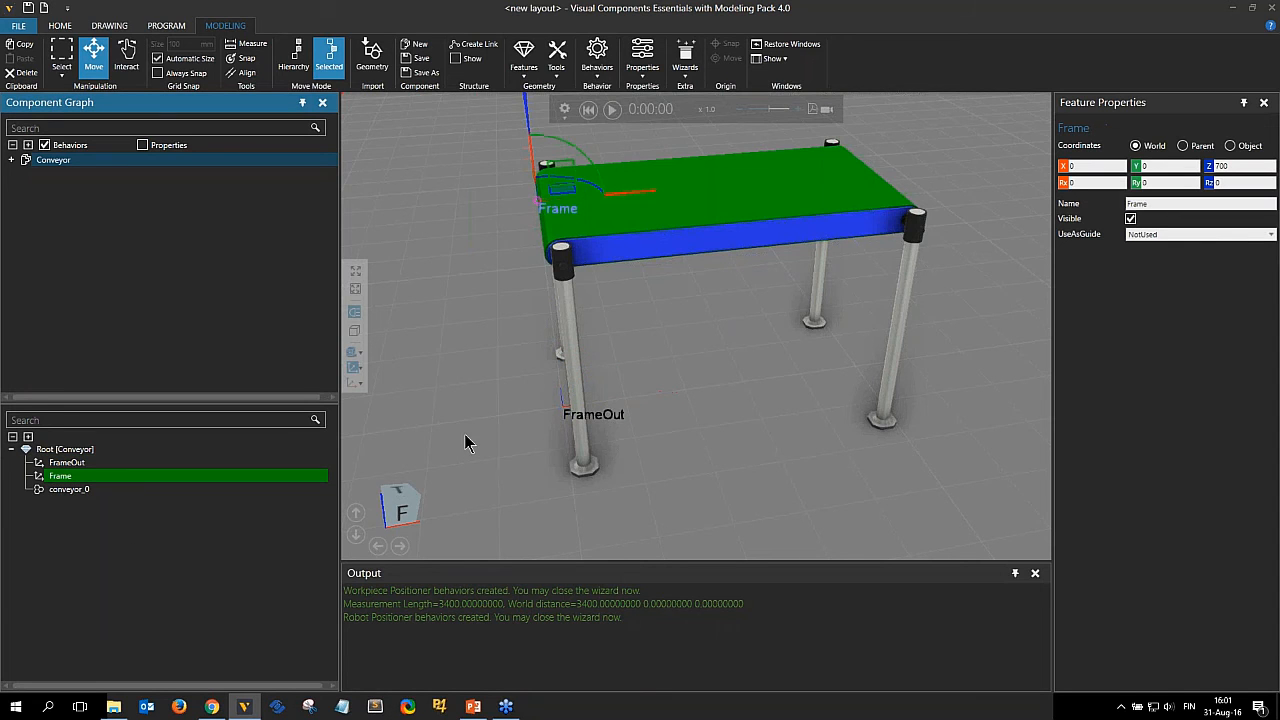
{"action": "left_click", "coordinate": [1175, 203]}
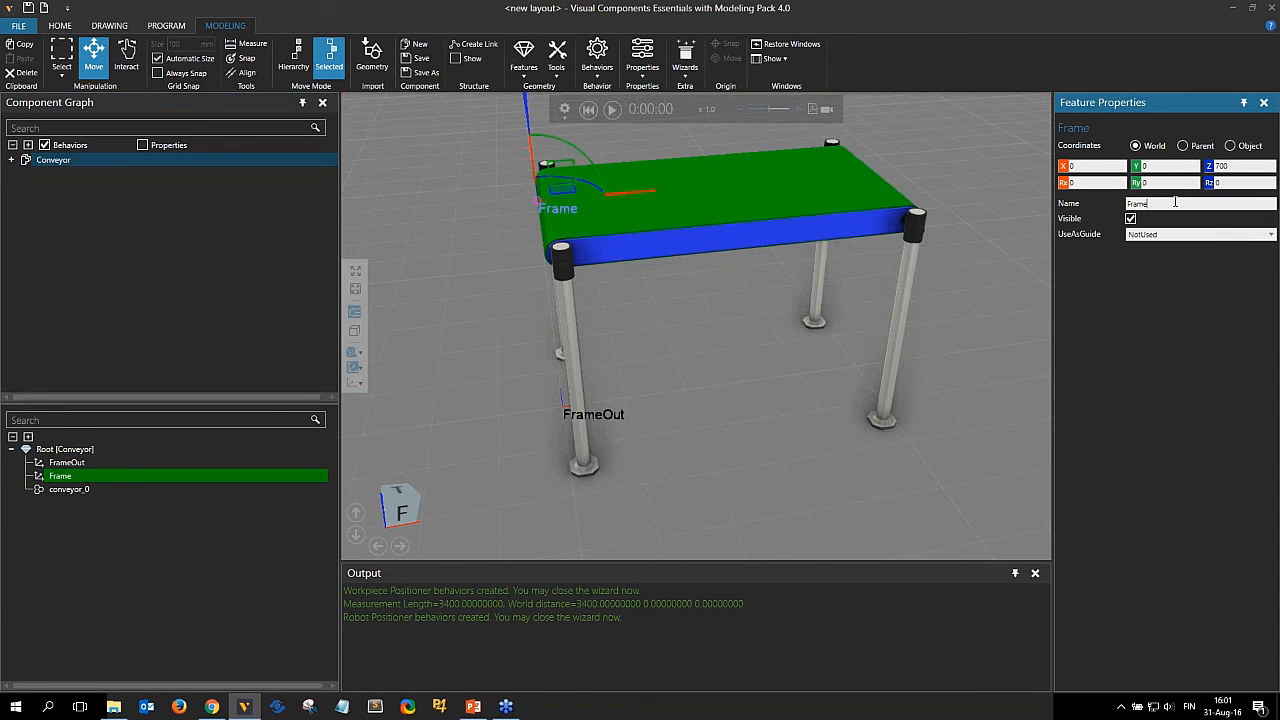
{"action": "type", "text": "In"}
{"action": "key", "text": "Return"}
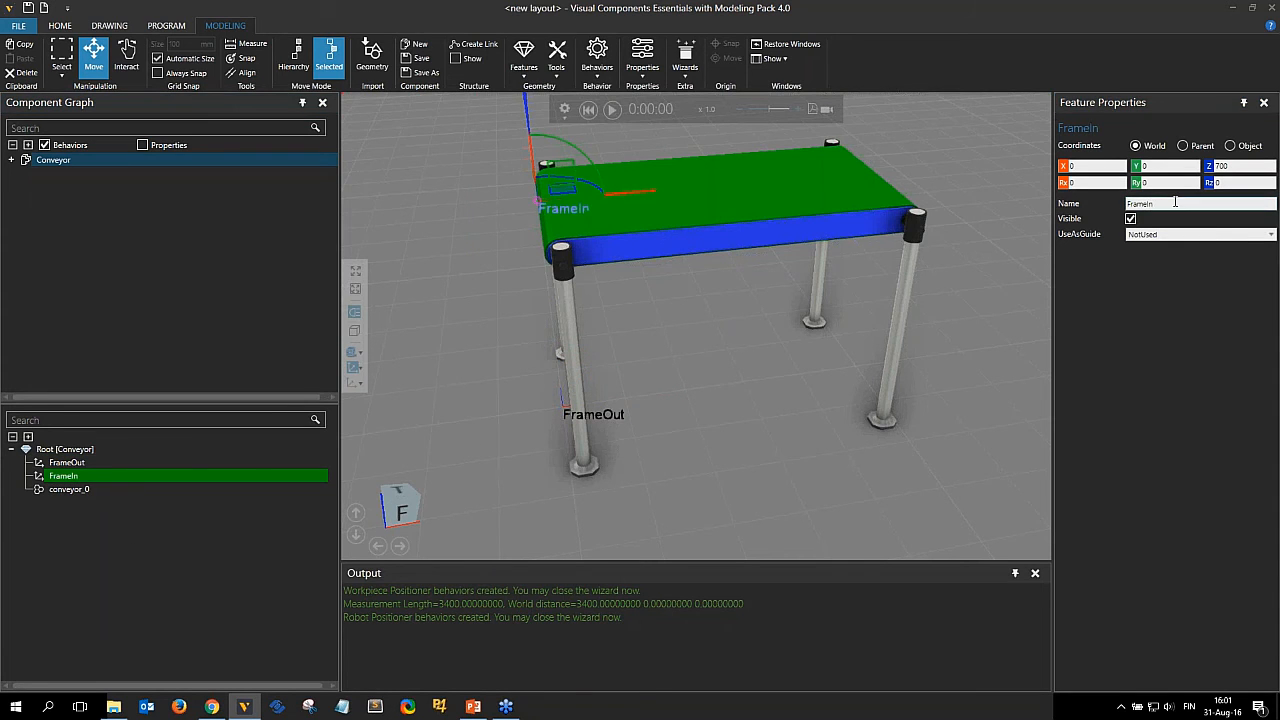
Move FrameOut along X to the belt's far end at belt-top height.
{"action": "left_click", "coordinate": [77, 465]}
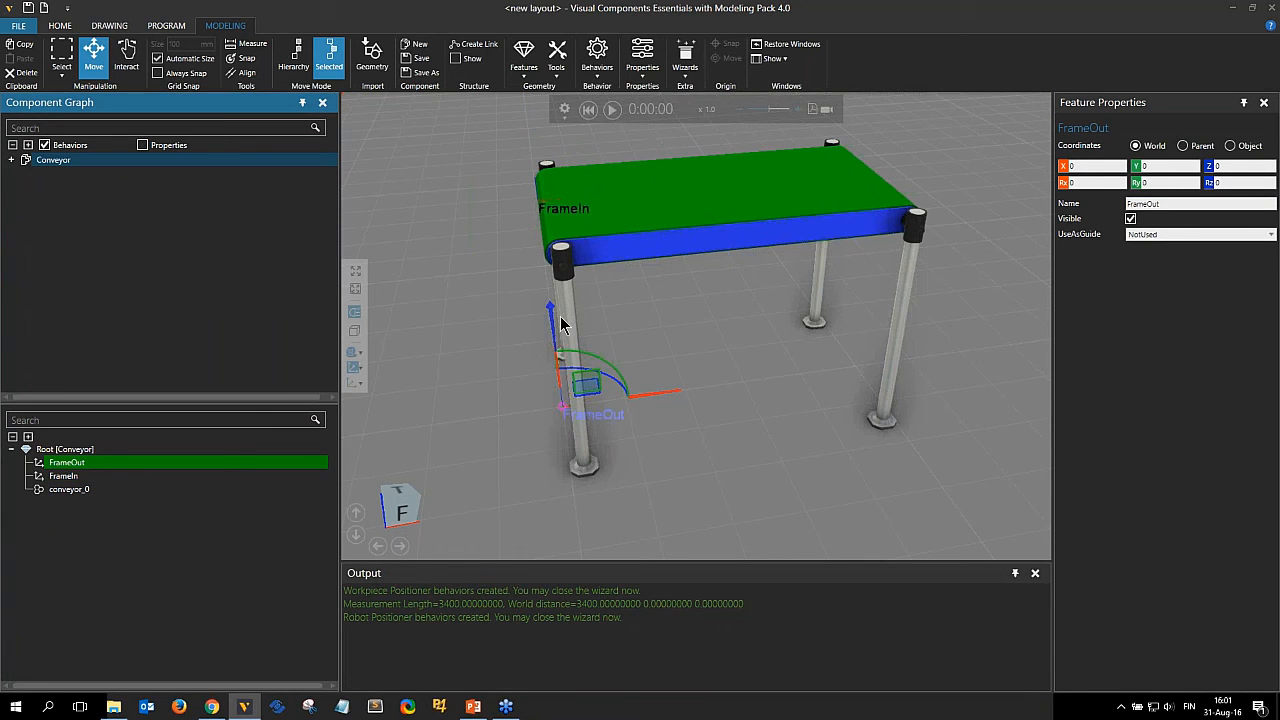
{"action": "left_click_drag", "start_coordinate": [548, 320], "coordinate": [965, 240]}
{"action": "right_click_drag", "start_coordinate": [973, 267], "coordinate": [890, 275]}
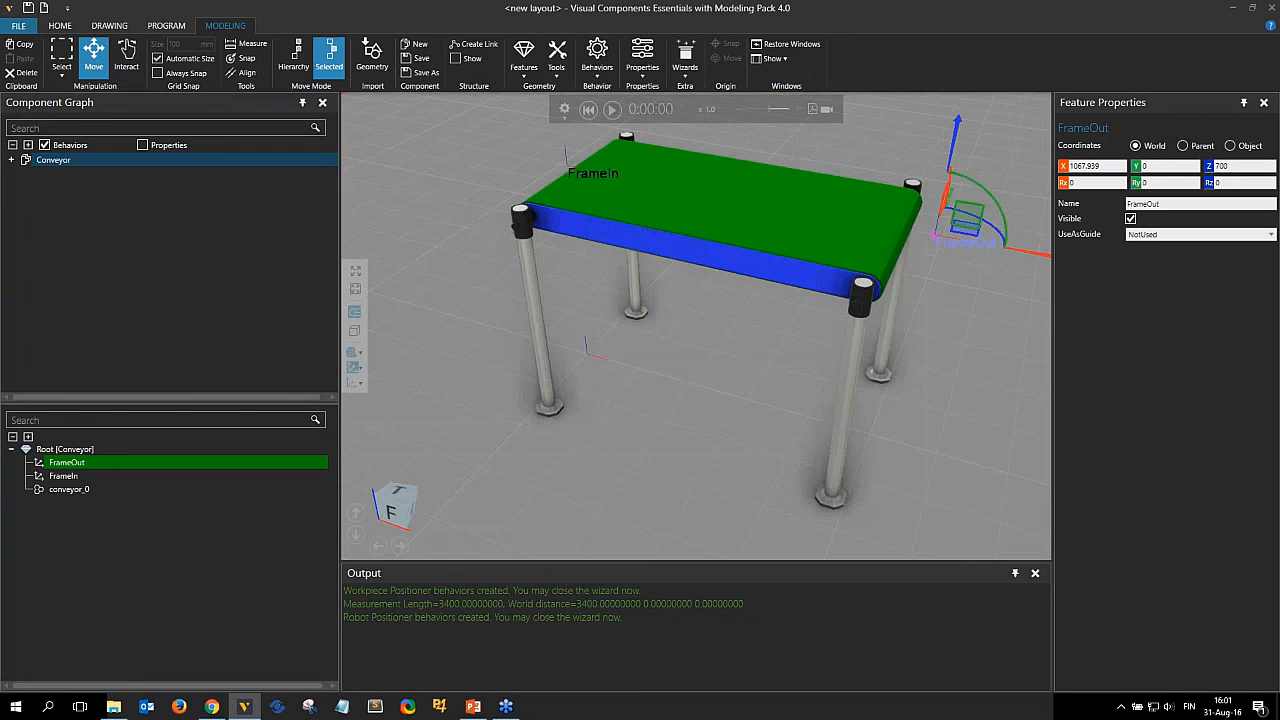
{"action": "scroll", "coordinate": [959, 313], "scroll_direction": "up", "scroll_amount": 2}
{"action": "right_click_drag", "start_coordinate": [959, 313], "coordinate": [881, 218]}
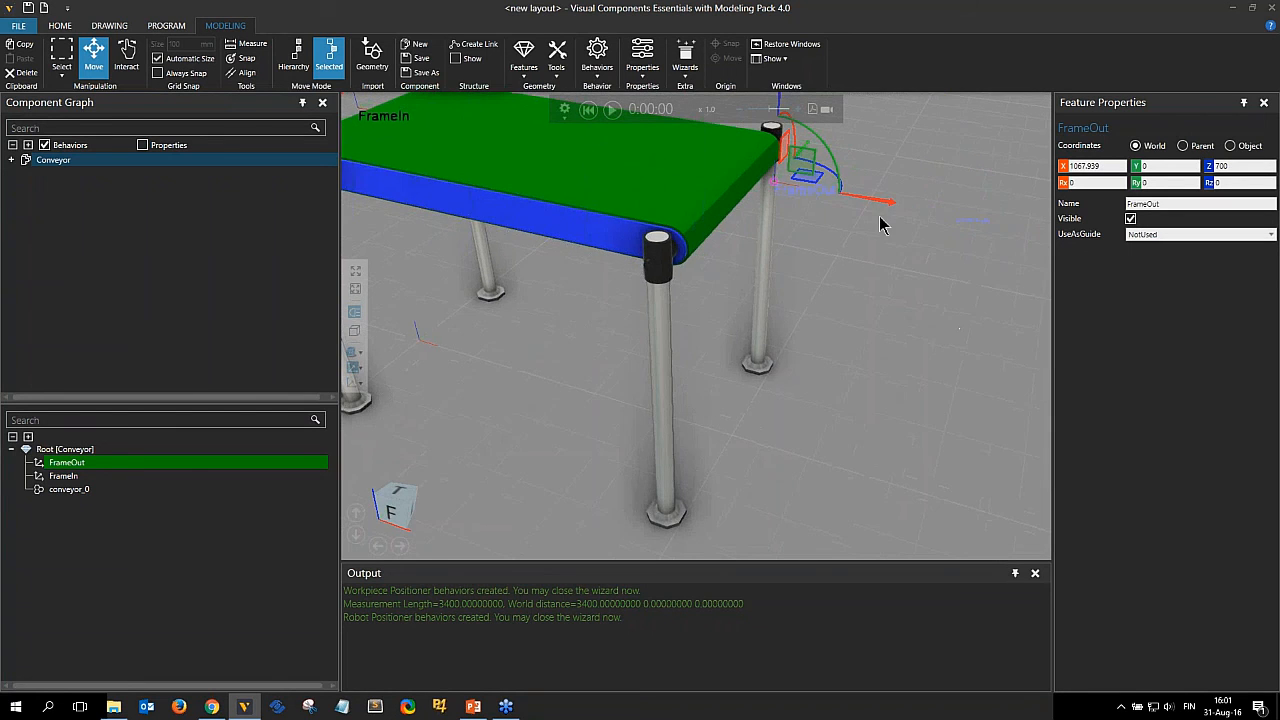
{"action": "left_click_drag", "start_coordinate": [879, 201], "coordinate": [689, 517]}
{"action": "mouse_move", "coordinate": [806, 414]}
{"action": "right_mouse_down"}
{"action": "mouse_move", "coordinate": [820, 414]}
{"action": "mouse_move", "coordinate": [809, 394]}
{"action": "right_mouse_up"}
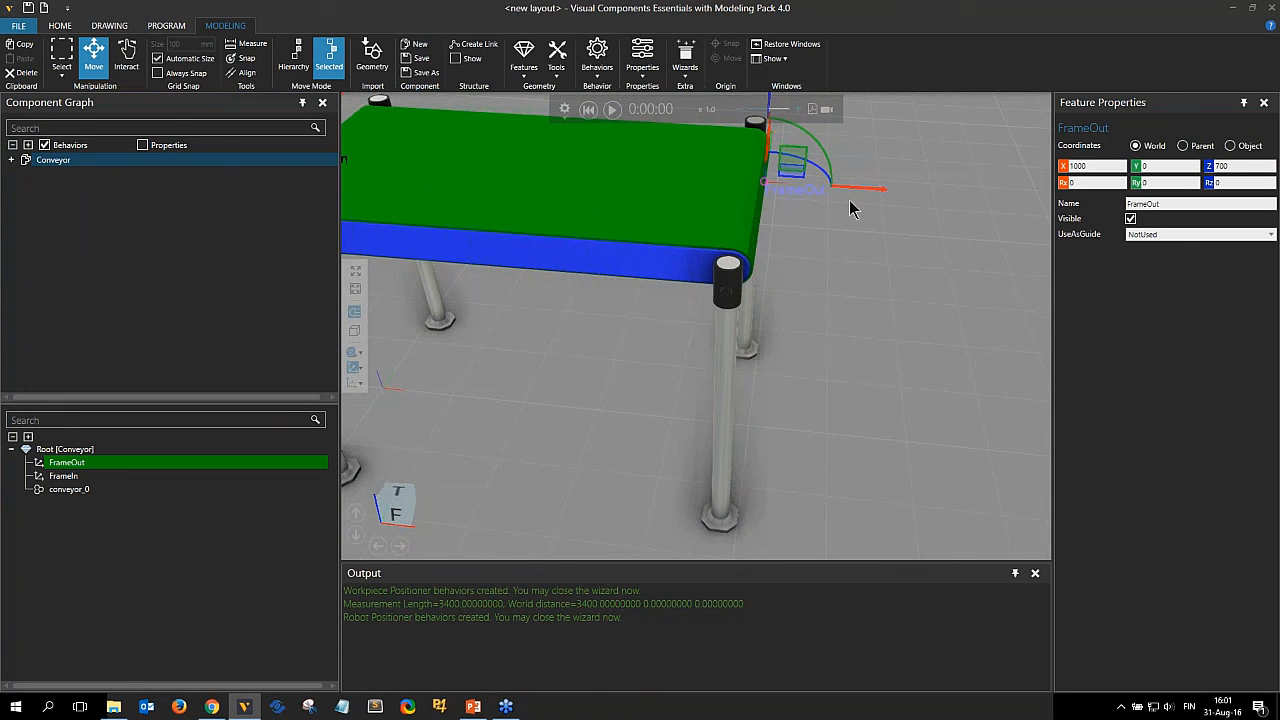
{"action": "left_click_drag", "start_coordinate": [857, 193], "coordinate": [738, 515]}
{"action": "right_click_drag", "start_coordinate": [846, 377], "coordinate": [898, 374]}
{"action": "scroll", "coordinate": [826, 377], "scroll_direction": "down", "scroll_amount": 3}
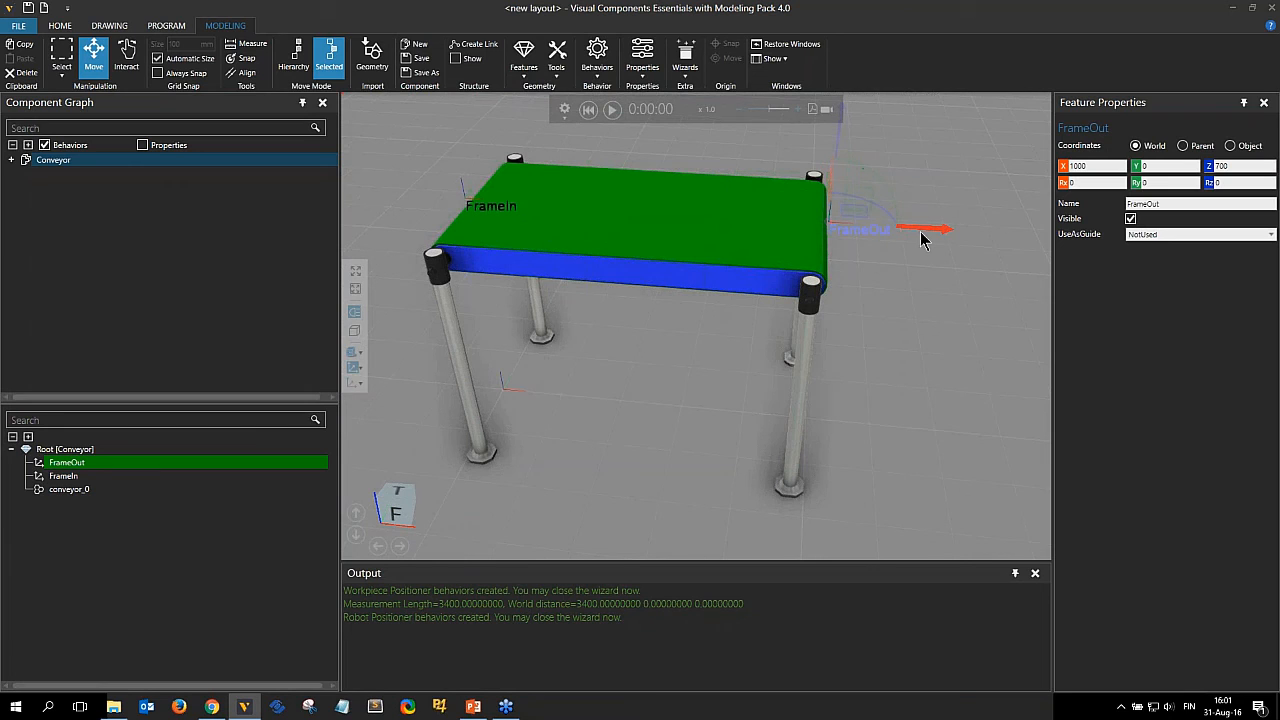
{"action": "left_click_drag", "start_coordinate": [921, 231], "coordinate": [1033, 193]}
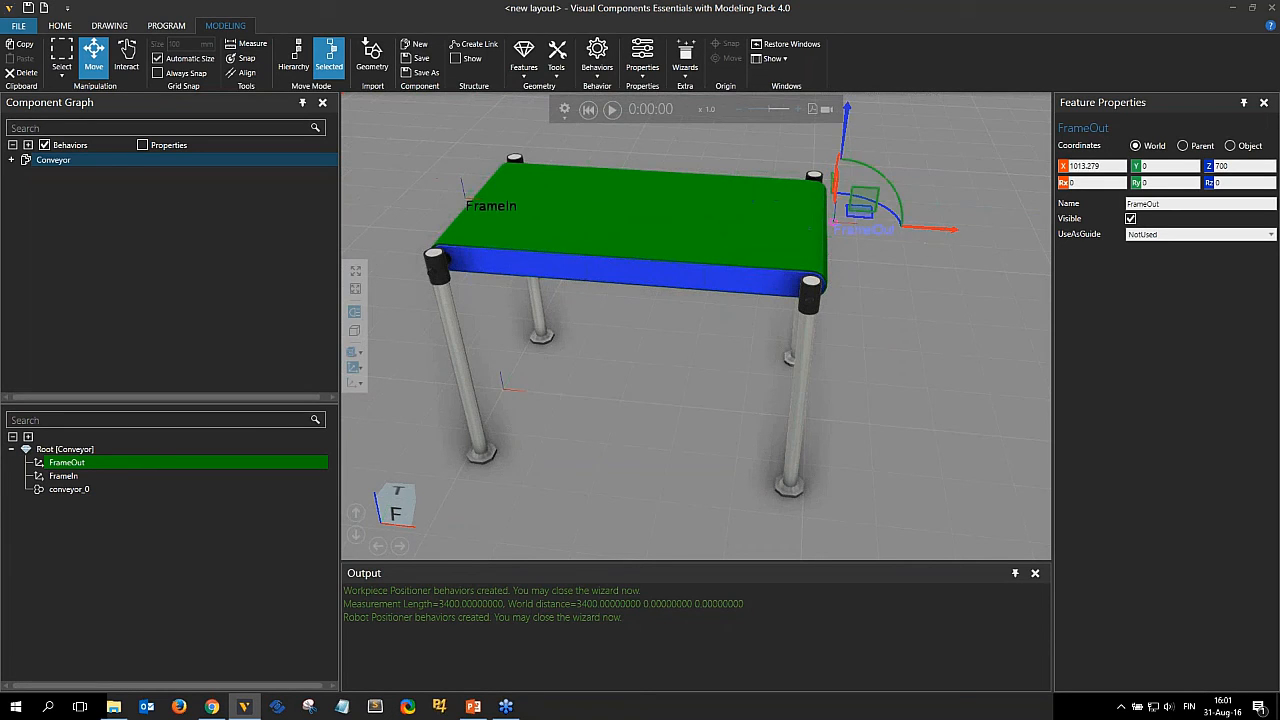
Set FrameOut's X coordinate to 1005.
{"action": "left_click", "coordinate": [1075, 165]}
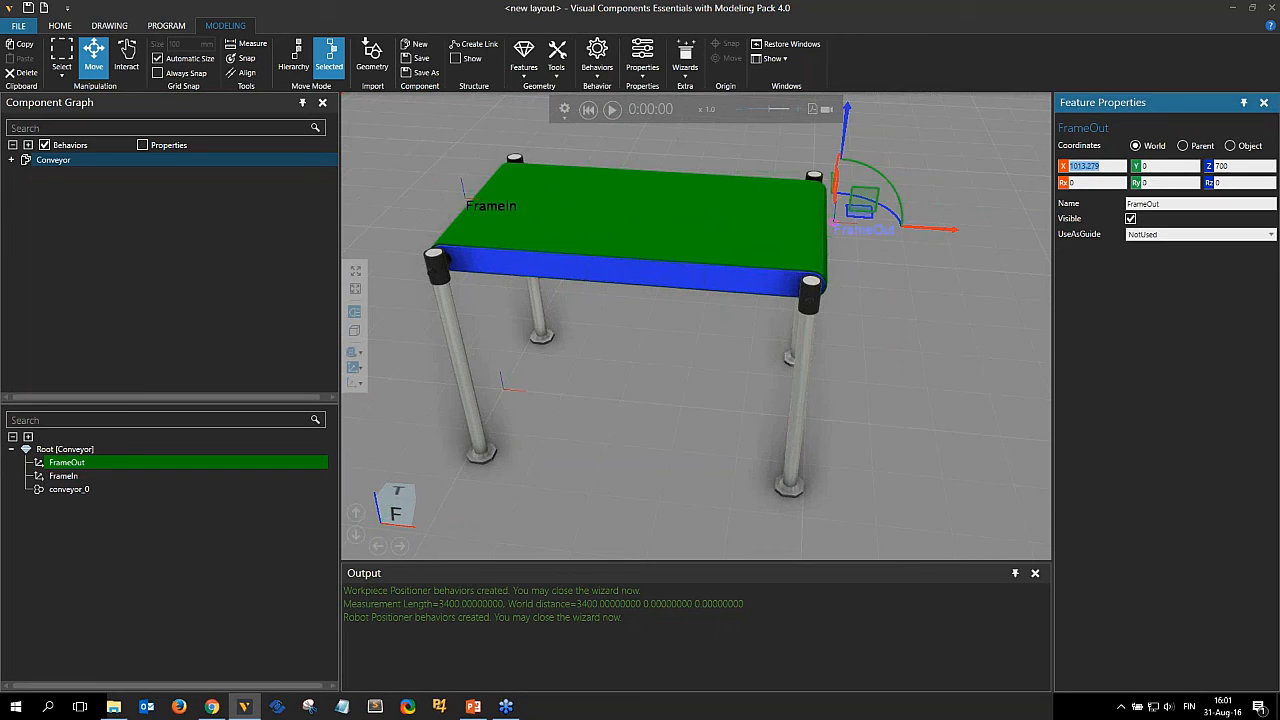
{"action": "type", "text": "1020"}
{"action": "key", "text": "Return"}
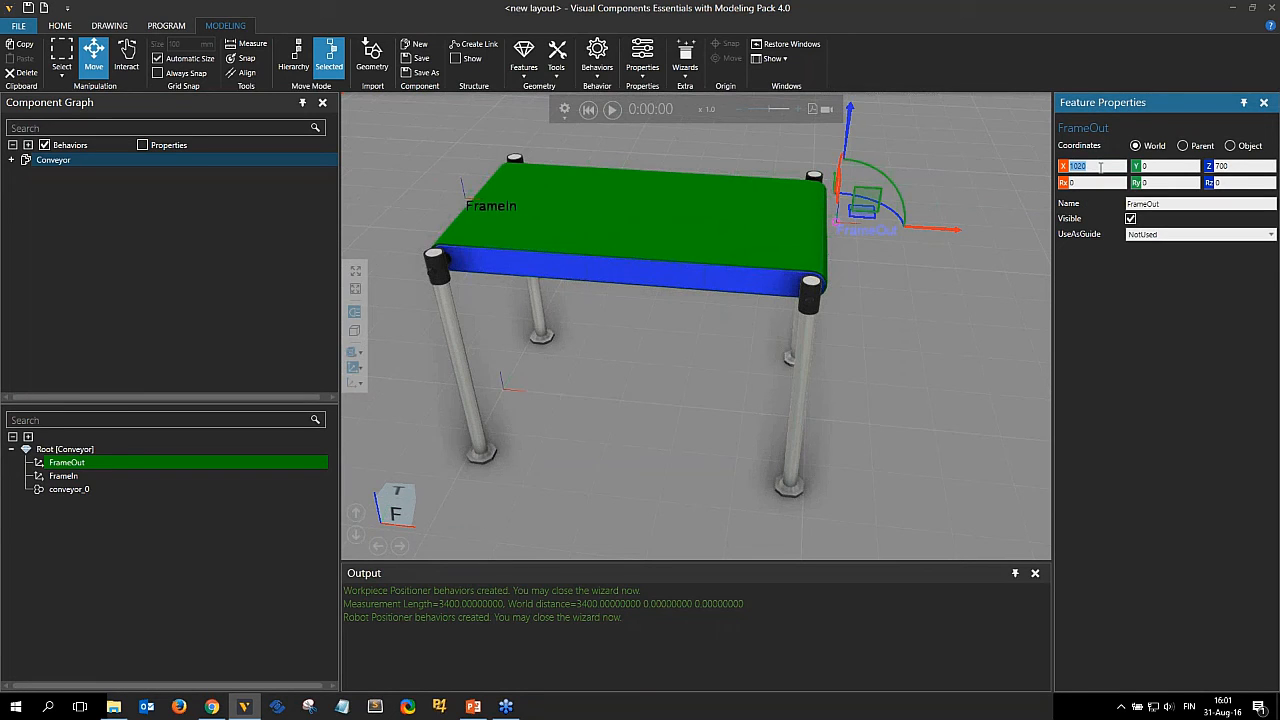
{"action": "type", "text": "105"}
{"action": "key", "text": "BackSpace"}
{"action": "type", "text": "05"}
{"action": "key", "text": "Return"}
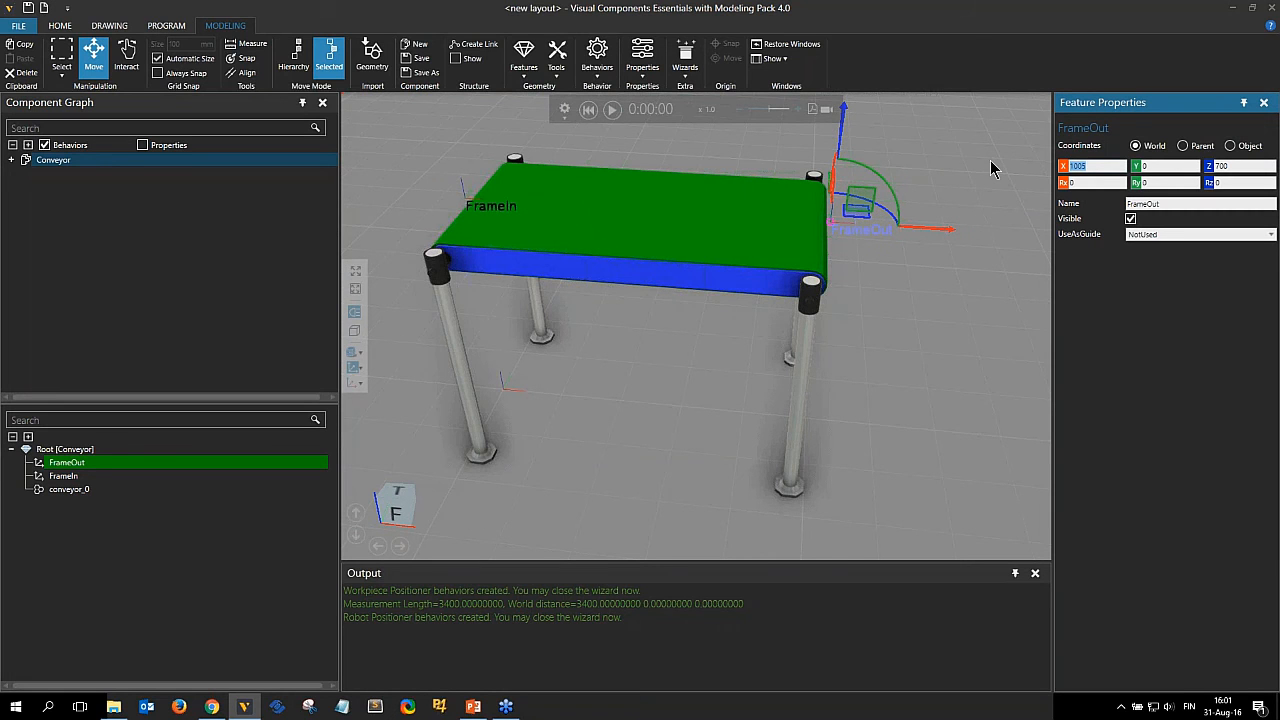
Add a One Way Path behavior to the conveyor.
{"action": "right_click_drag", "start_coordinate": [789, 340], "coordinate": [673, 390]}
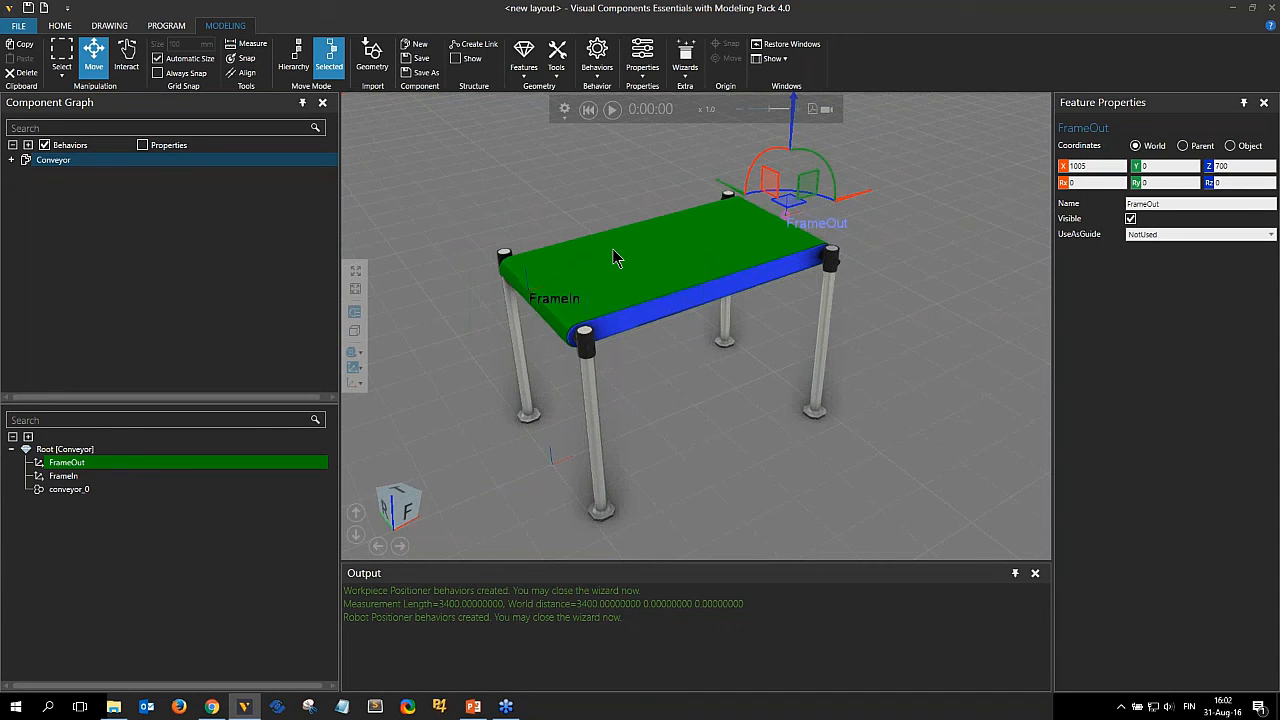
{"action": "left_click", "coordinate": [596, 56]}
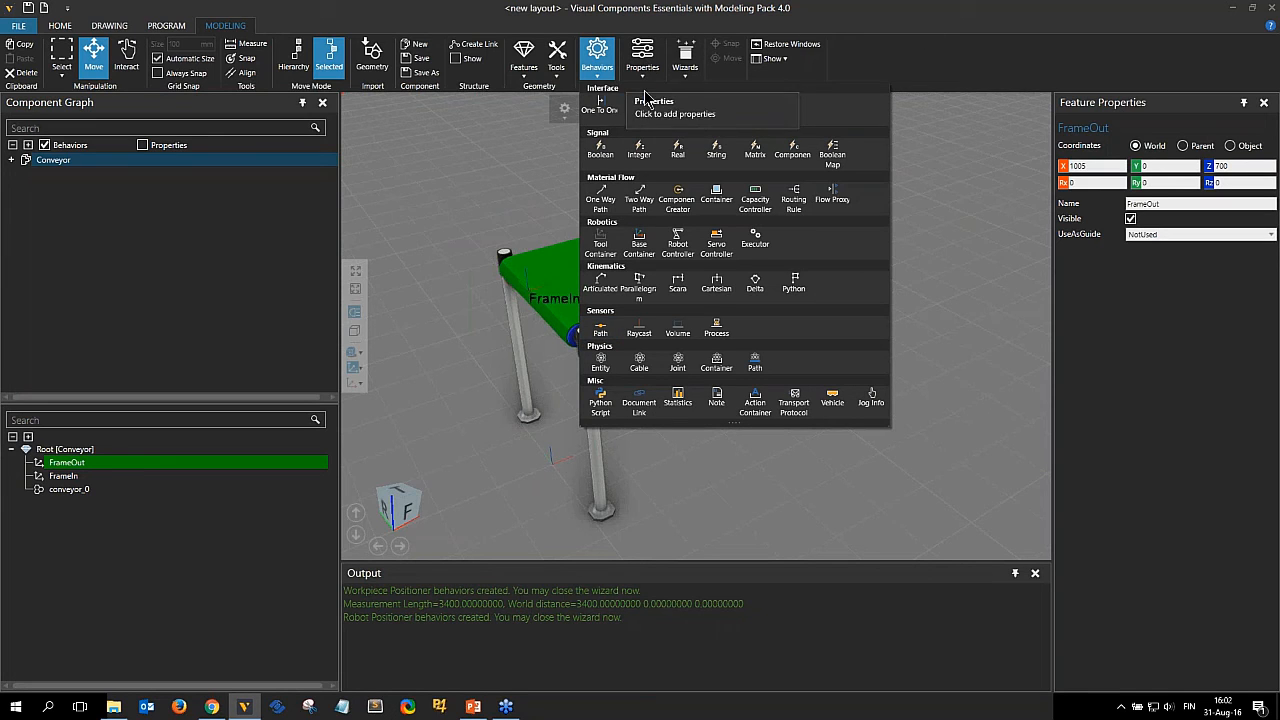
{"action": "left_click", "coordinate": [601, 201]}
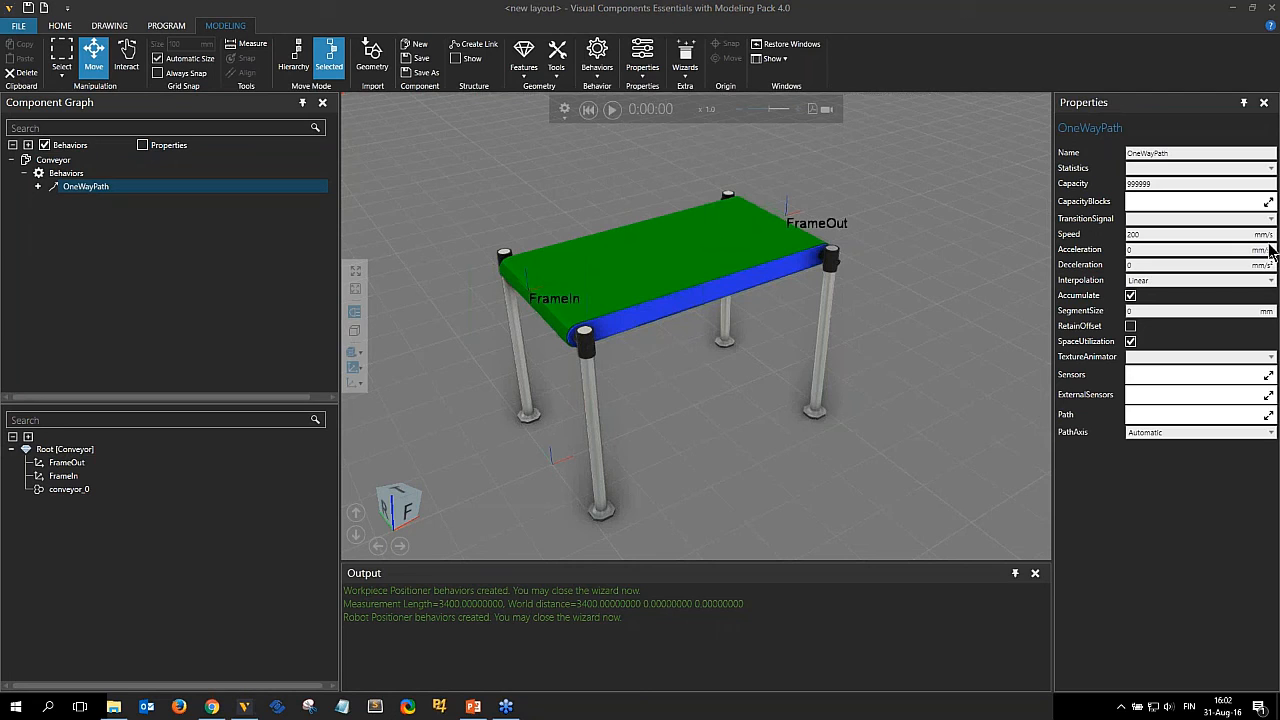
Rename the One Way Path behavior to Path.
{"action": "left_click_drag", "start_coordinate": [1155, 184], "coordinate": [1128, 262]}
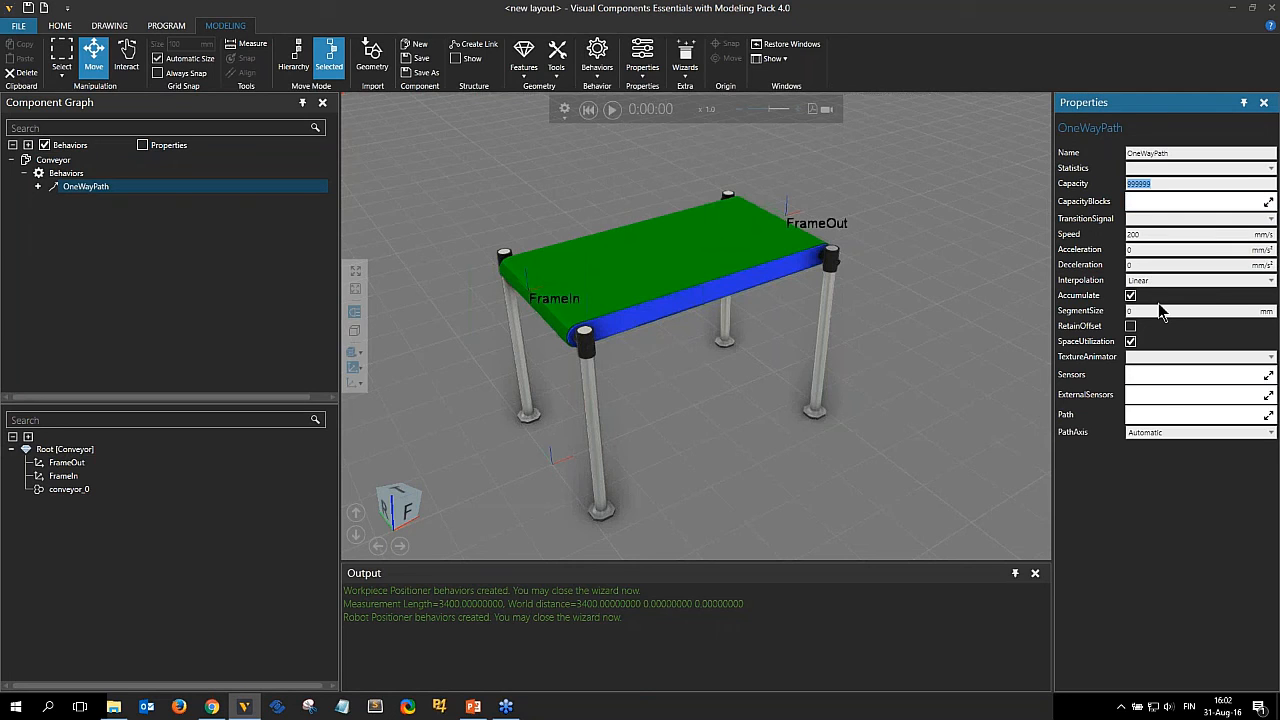
{"action": "left_click_drag", "start_coordinate": [1156, 153], "coordinate": [1127, 153]}
{"action": "key", "text": "BackSpace"}
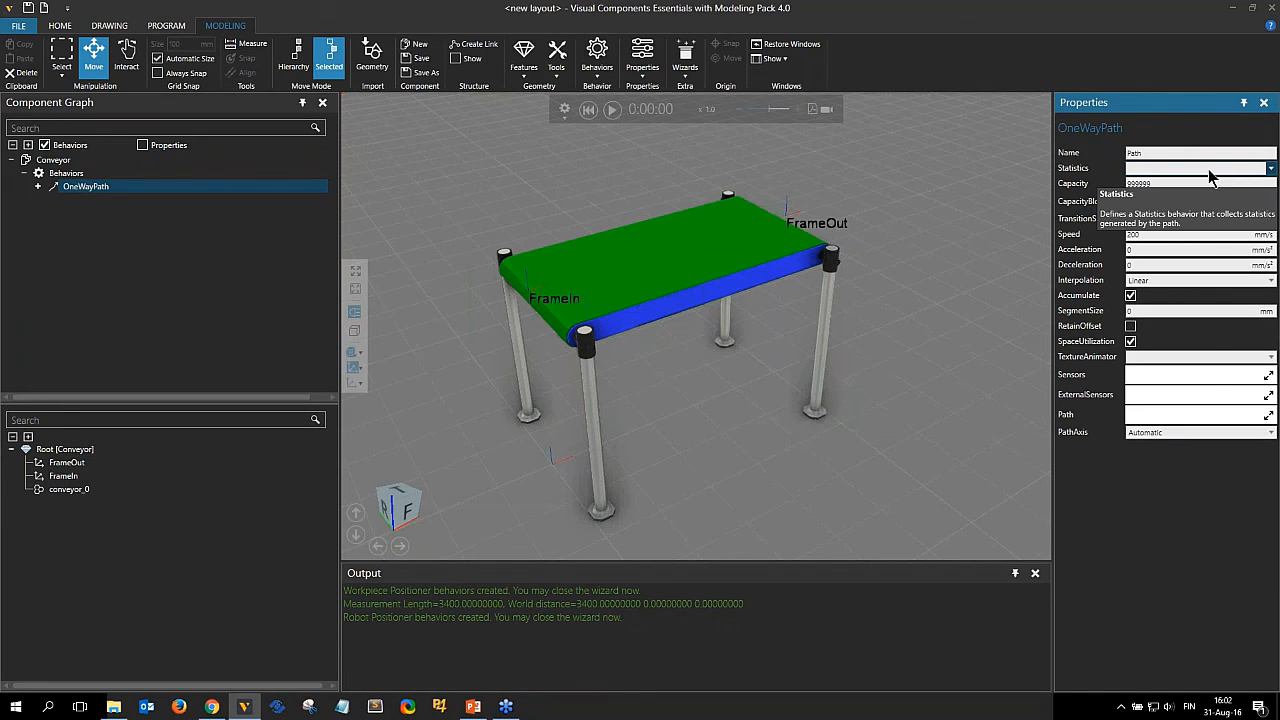
{"action": "left_click", "coordinate": [600, 58]}
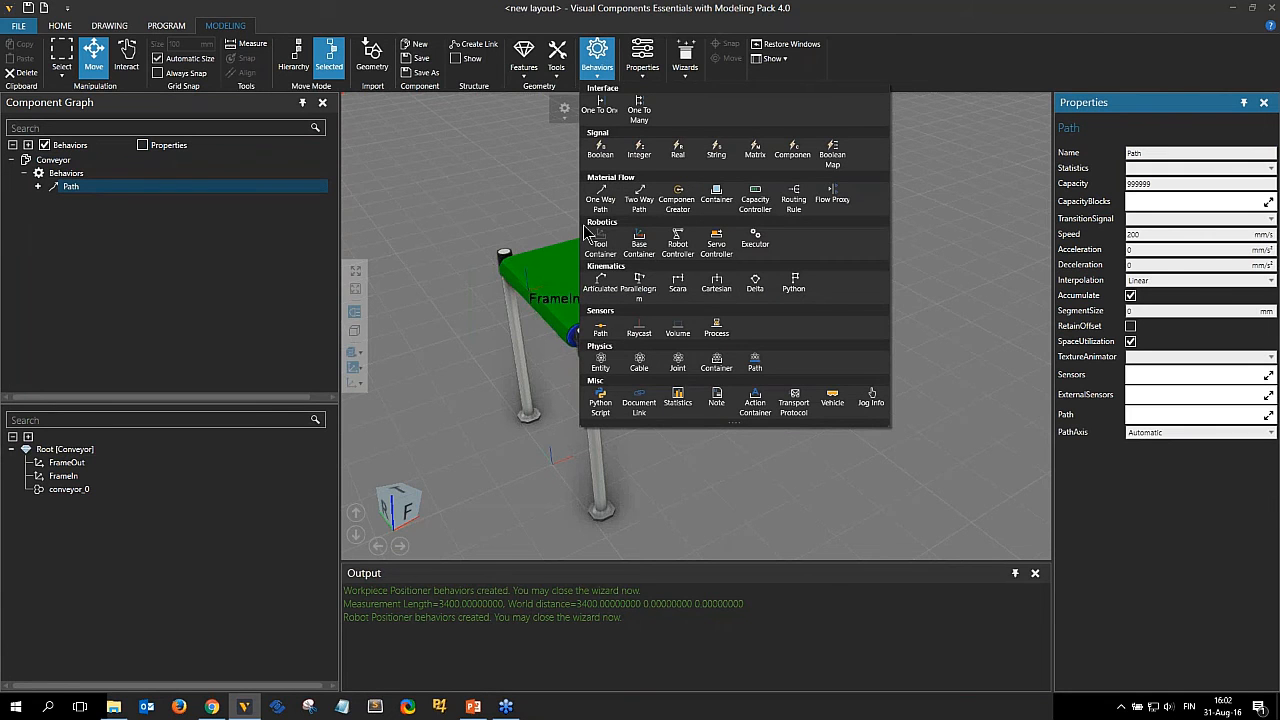
{"action": "left_click", "coordinate": [1143, 133]}
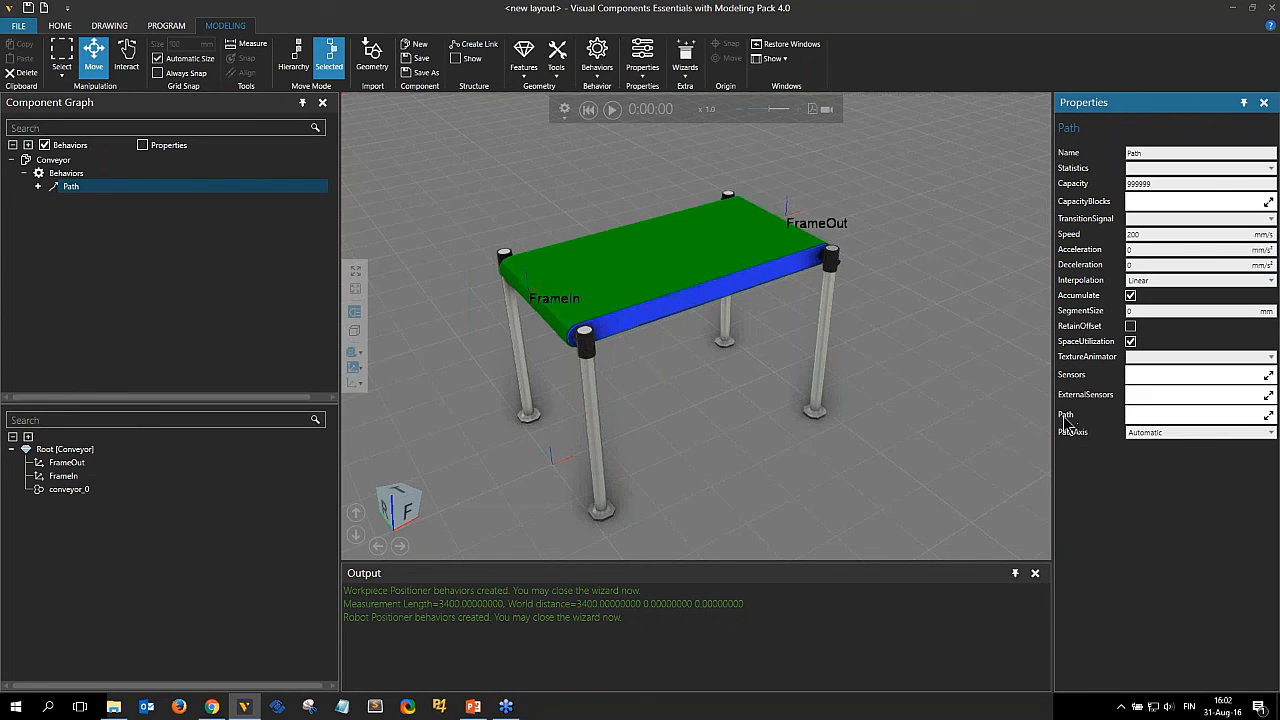
Add FrameIn and FrameOut as the path's frames.
{"action": "left_click", "coordinate": [1268, 416]}
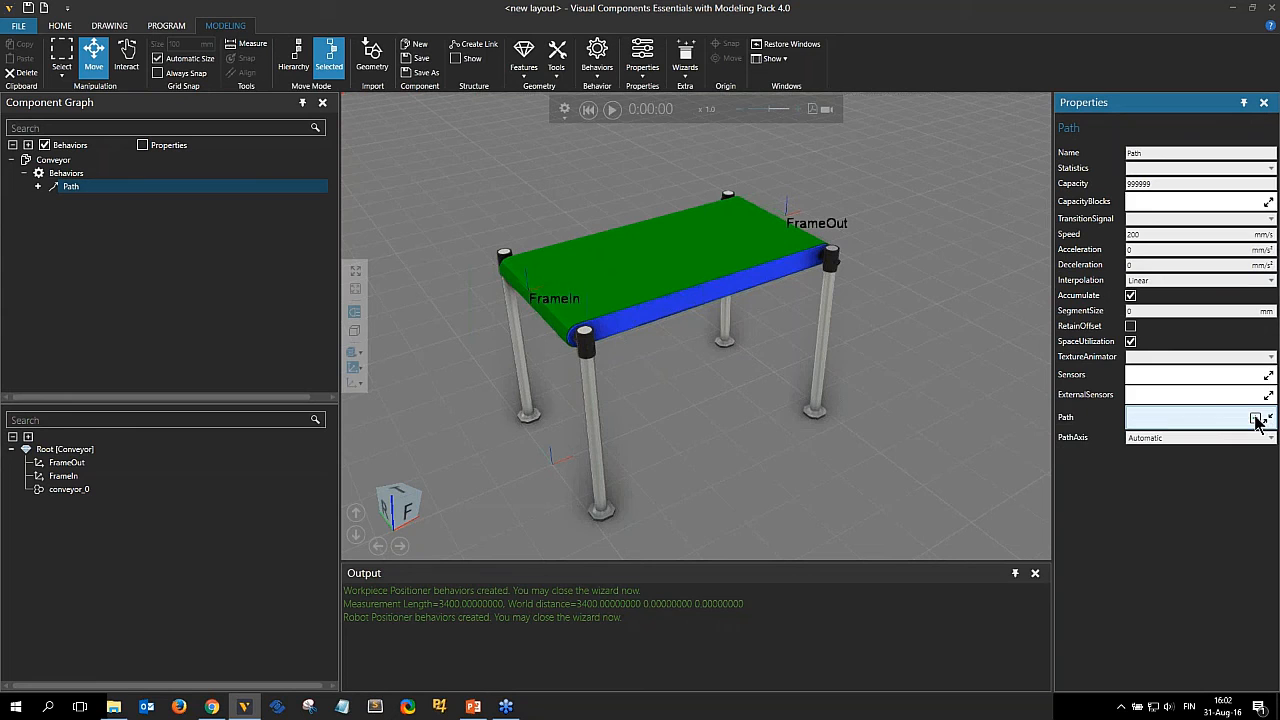
{"action": "left_click", "coordinate": [1256, 419]}
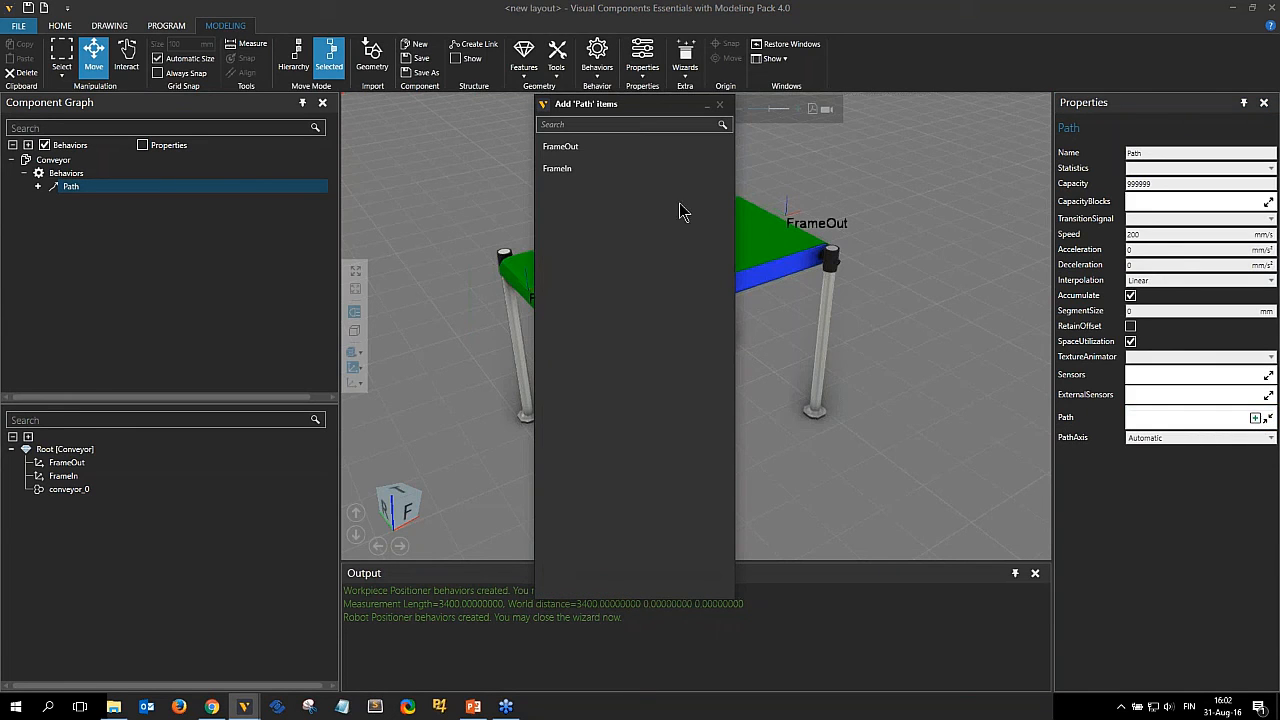
{"action": "left_click", "coordinate": [575, 172]}
{"action": "left_click", "coordinate": [570, 172]}
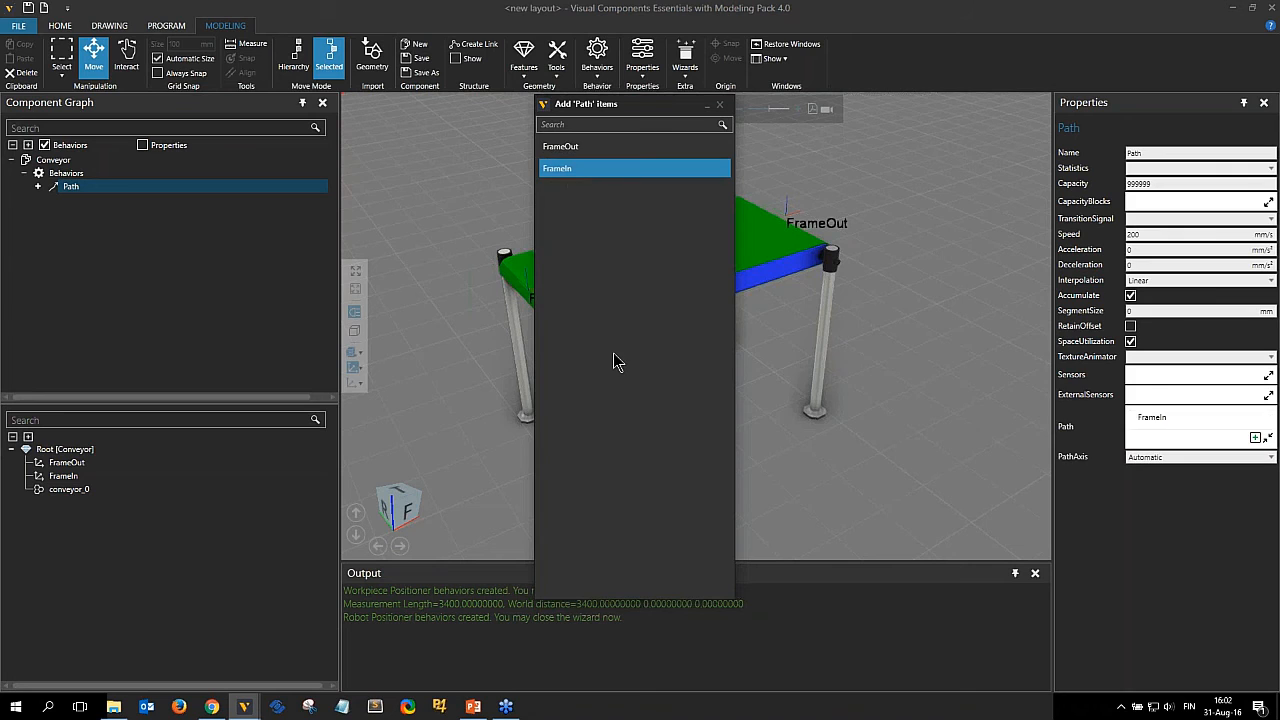
{"action": "left_click", "coordinate": [565, 146]}
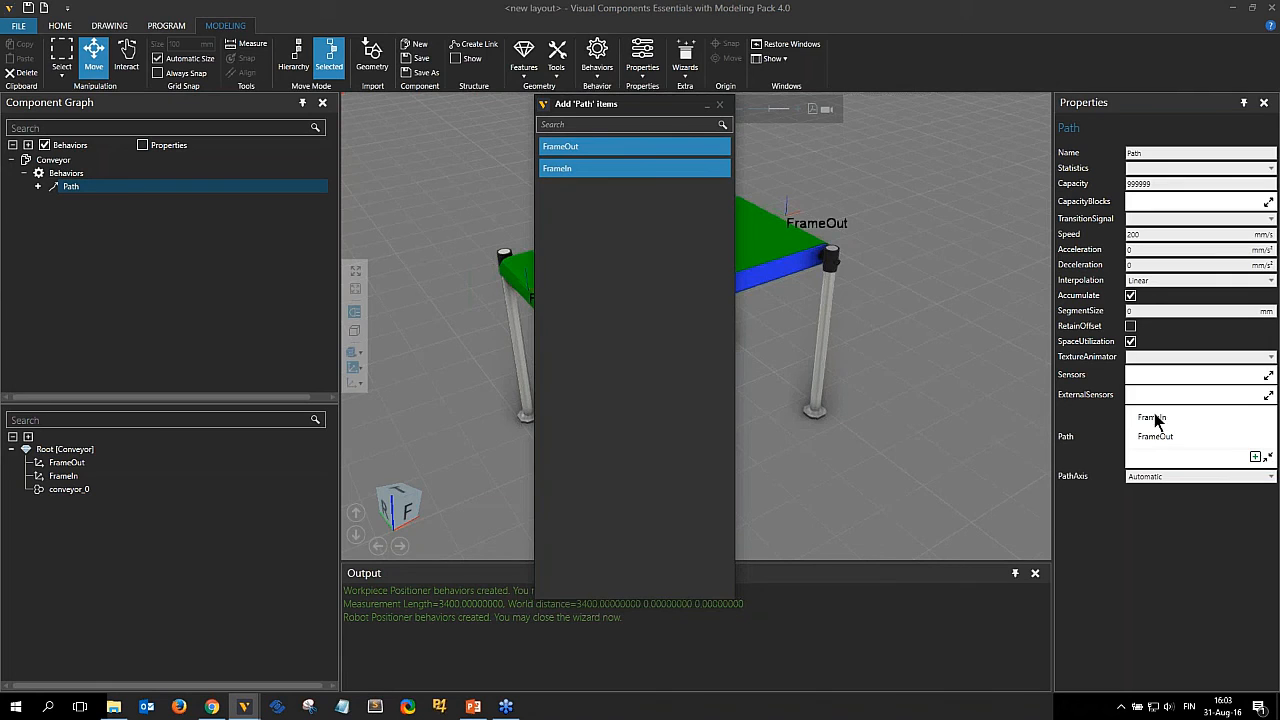
{"action": "left_click", "coordinate": [720, 106]}
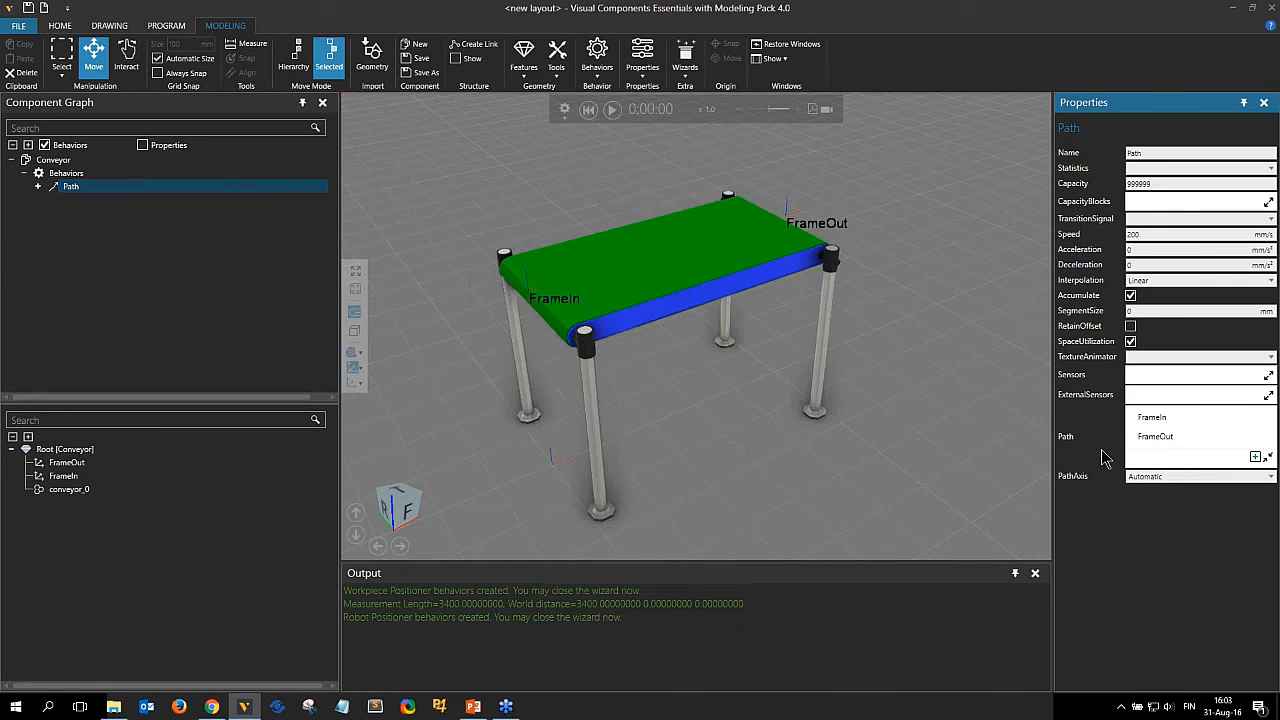
{"action": "left_click", "coordinate": [1211, 436]}
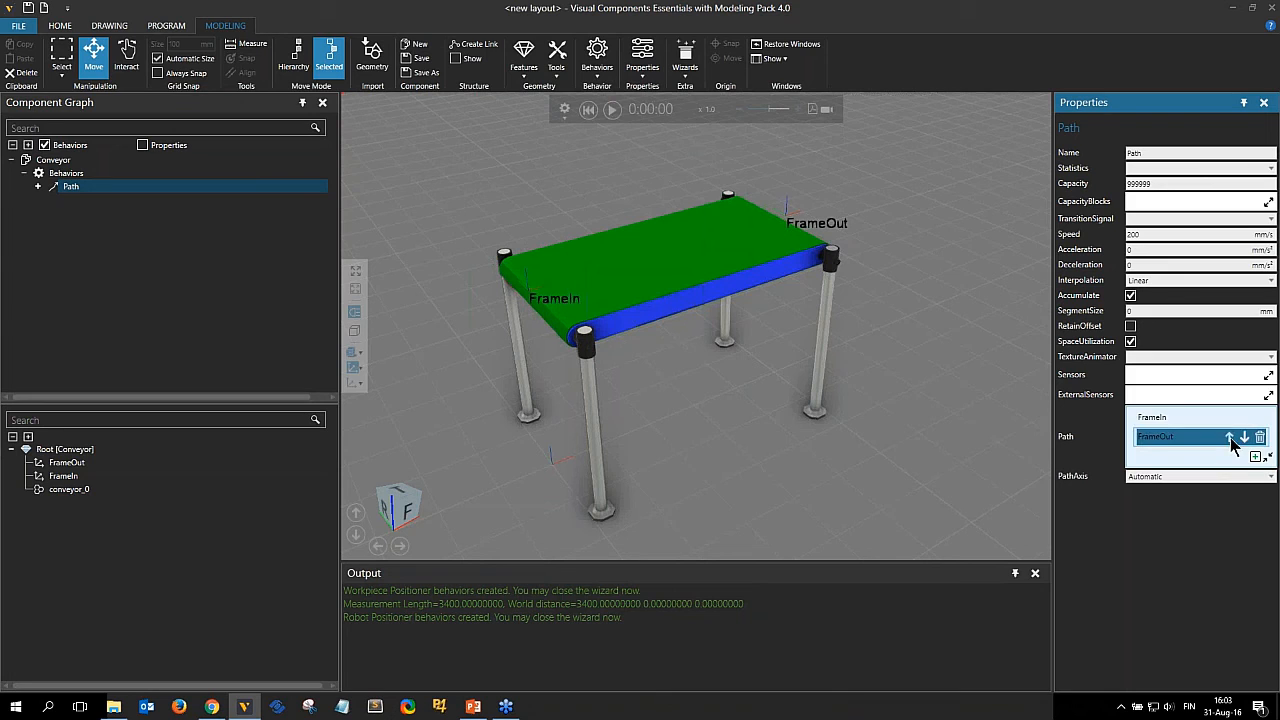
{"action": "left_click", "coordinate": [1229, 437]}
{"action": "left_click", "coordinate": [1235, 417]}
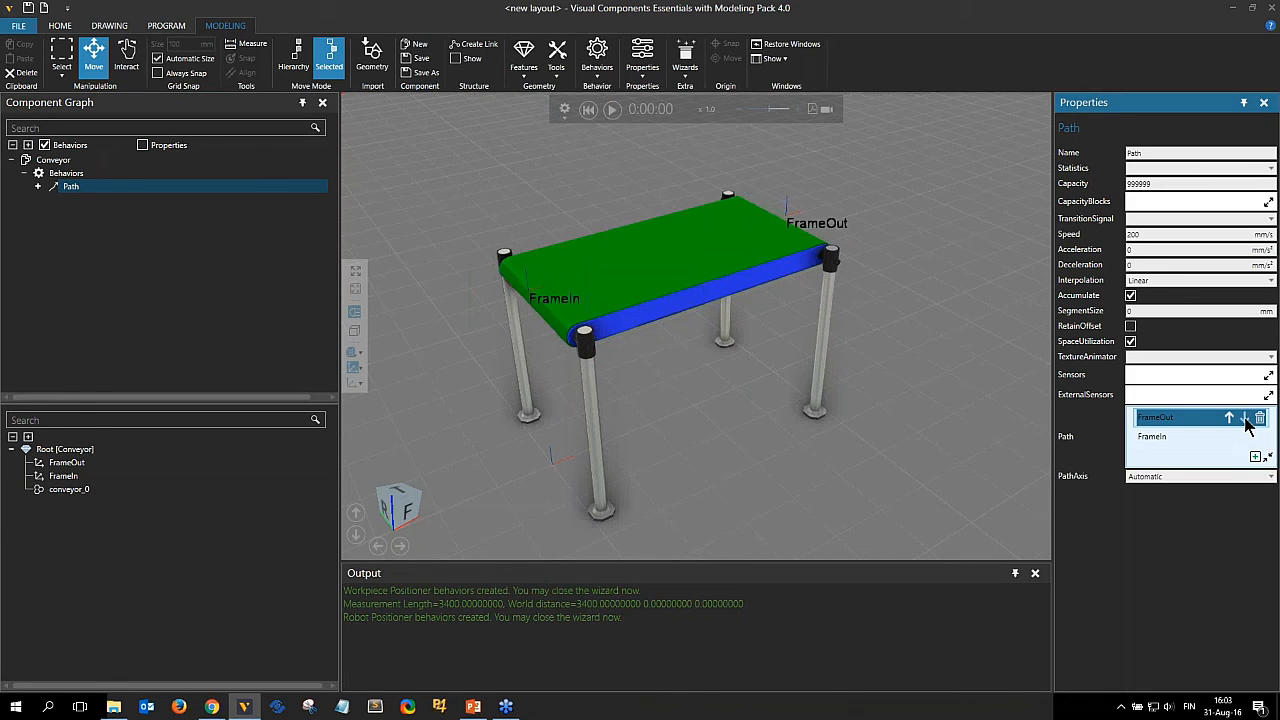
{"action": "left_click", "coordinate": [1245, 419]}
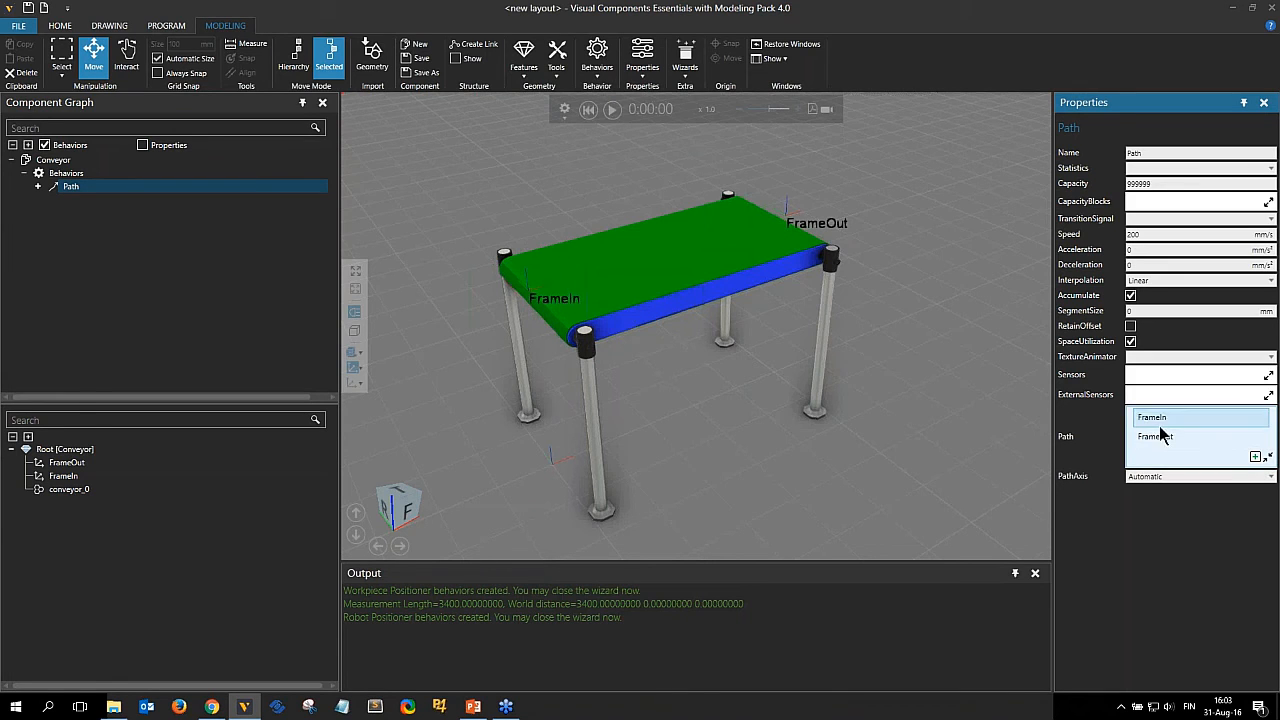
{"action": "left_click", "coordinate": [1233, 440]}
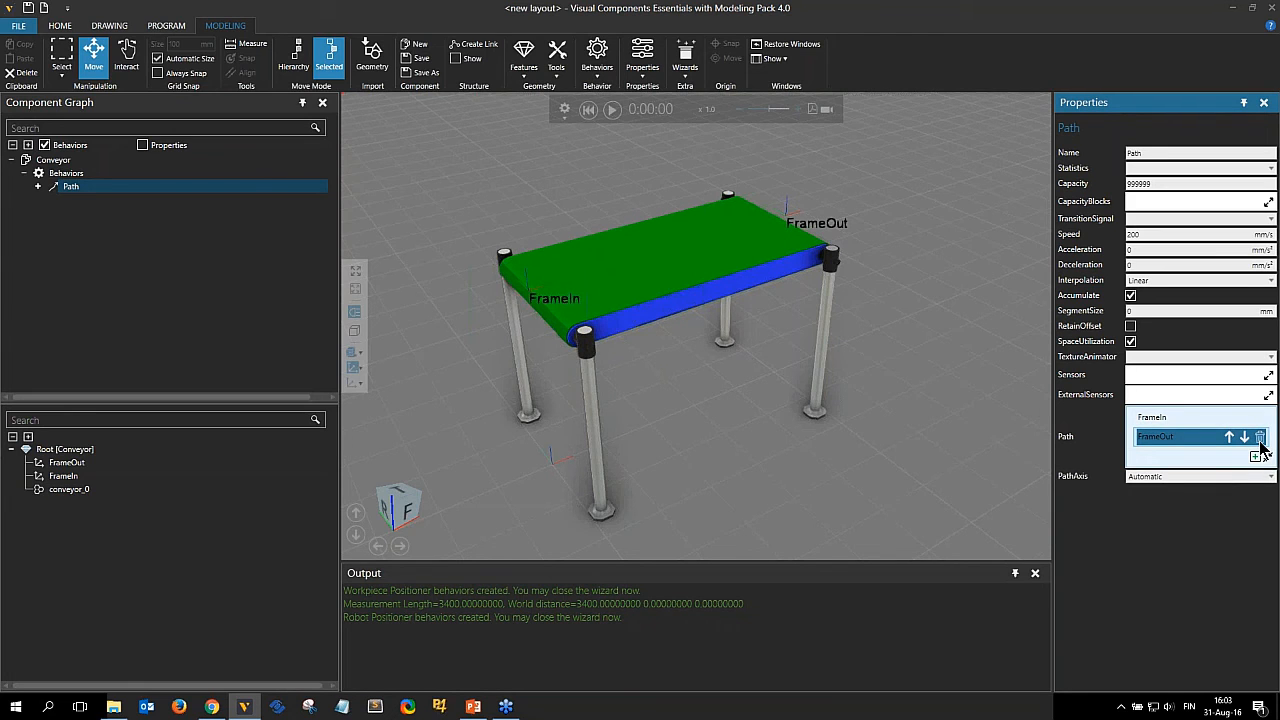
{"action": "left_click", "coordinate": [1256, 456]}
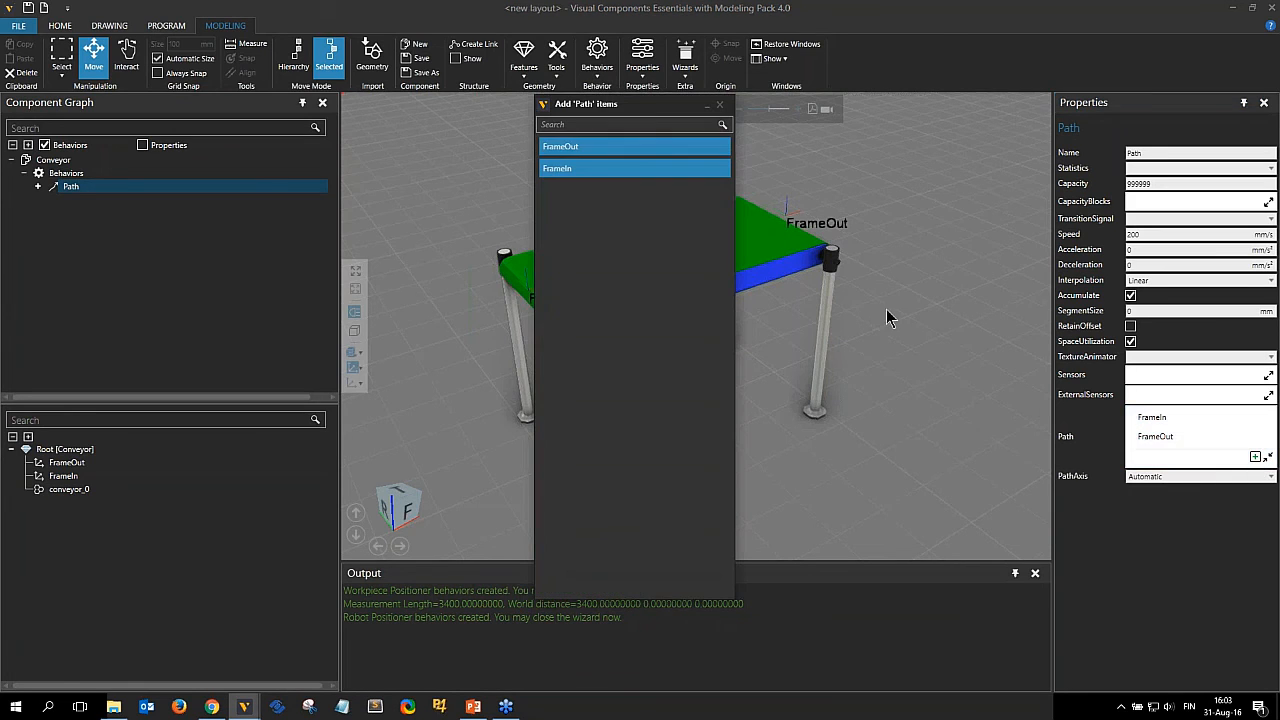
{"action": "left_click", "coordinate": [720, 104]}
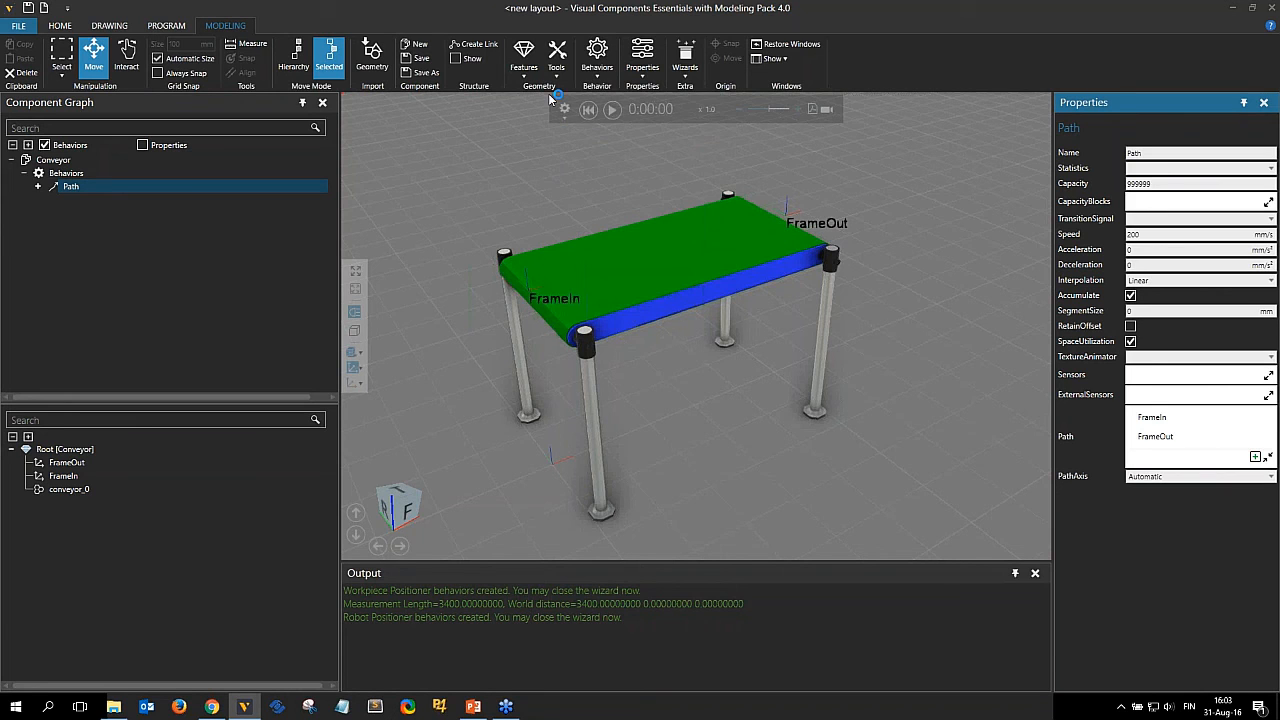
Add a One To One Interface behavior named InInterface and add a new section to it.
{"action": "left_click", "coordinate": [598, 60]}
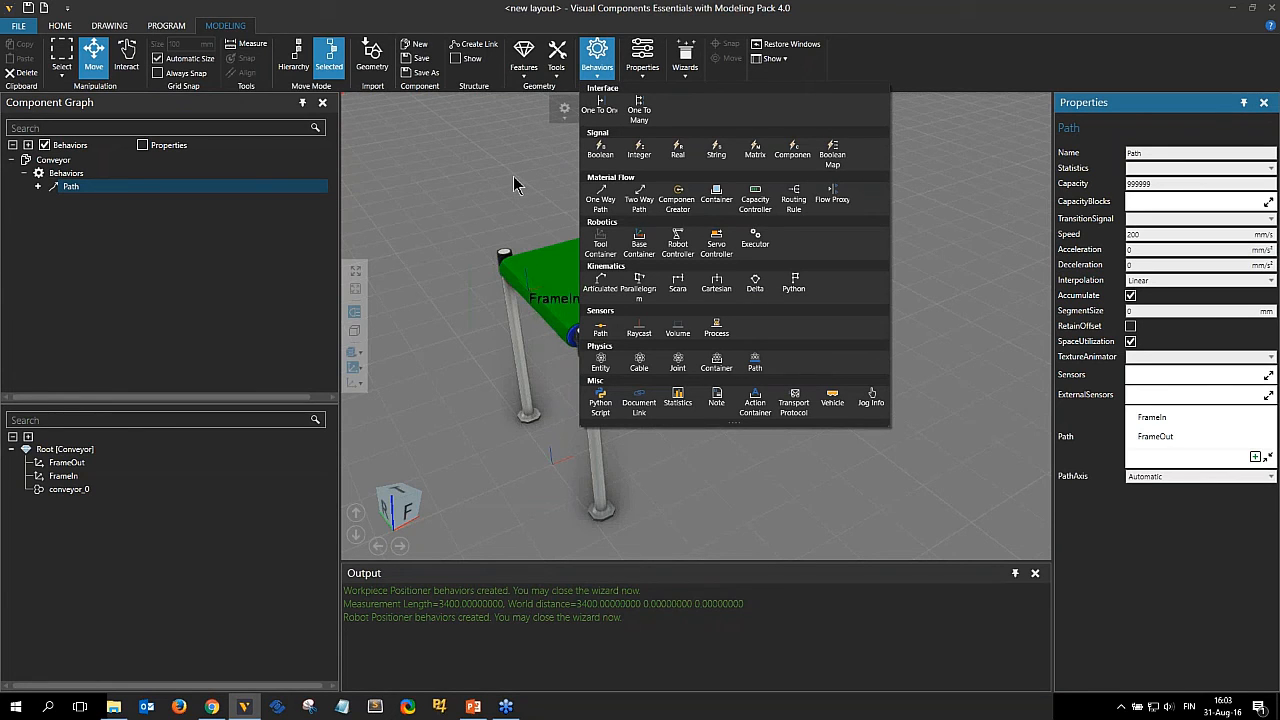
{"action": "left_click", "coordinate": [602, 109]}
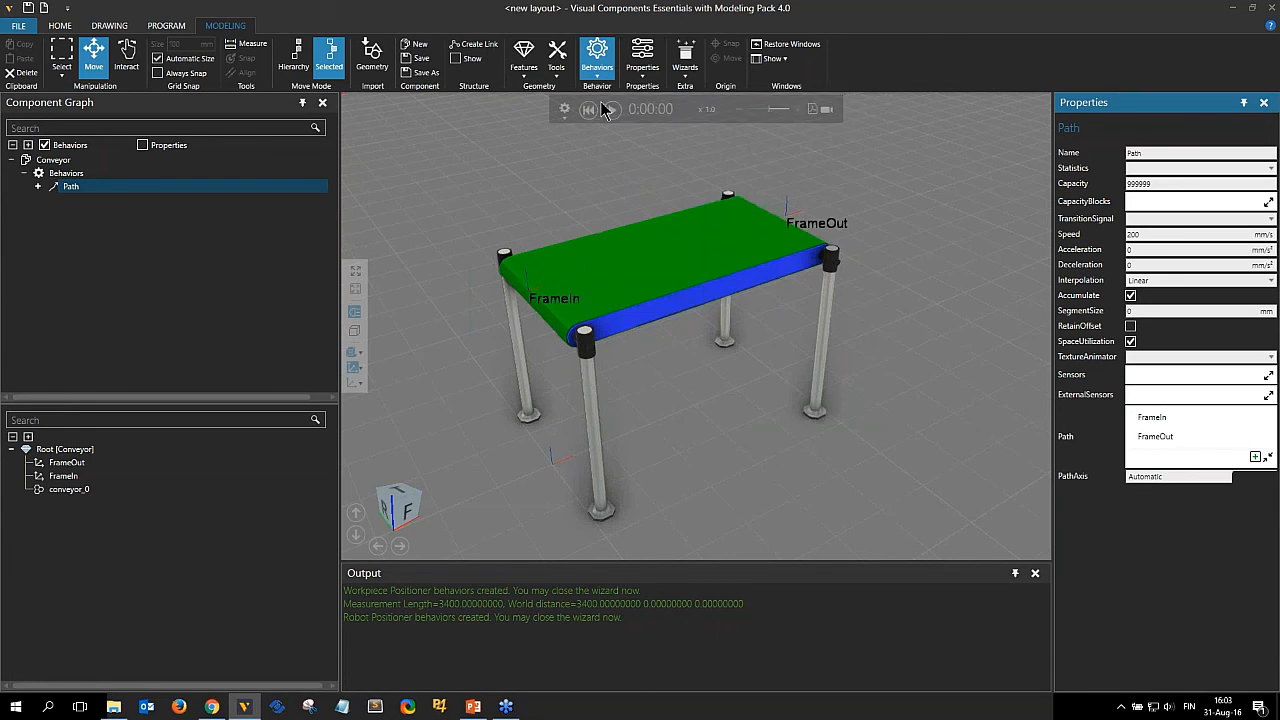
{"action": "left_click_drag", "start_coordinate": [1162, 153], "coordinate": [1022, 155]}
{"action": "type", "text": "Interface"}
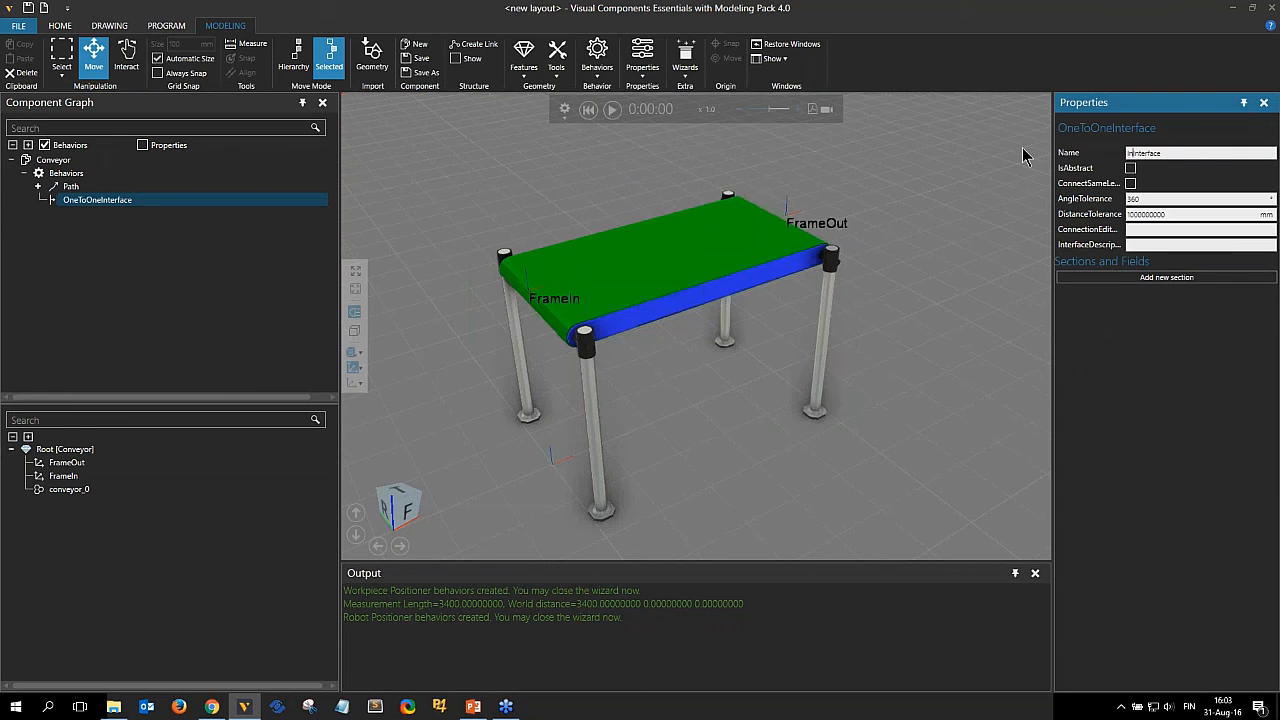
{"action": "key", "text": "Return"}
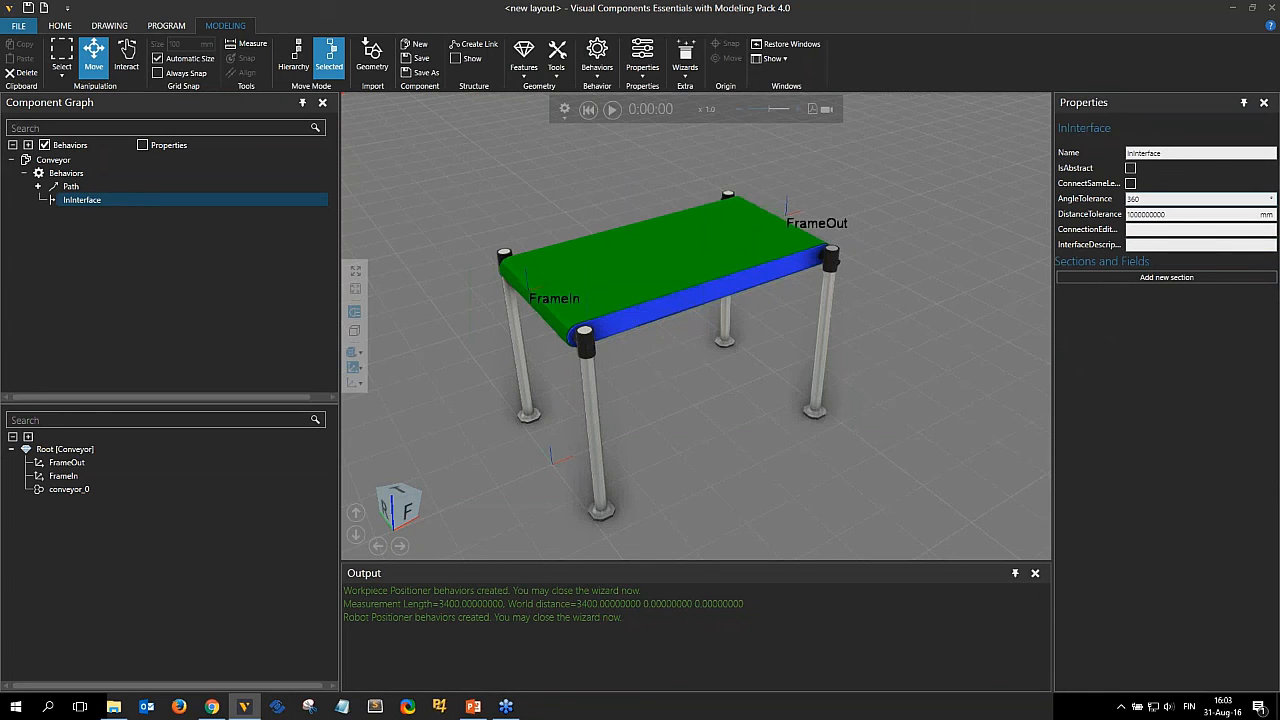
{"action": "left_click", "coordinate": [1157, 280]}
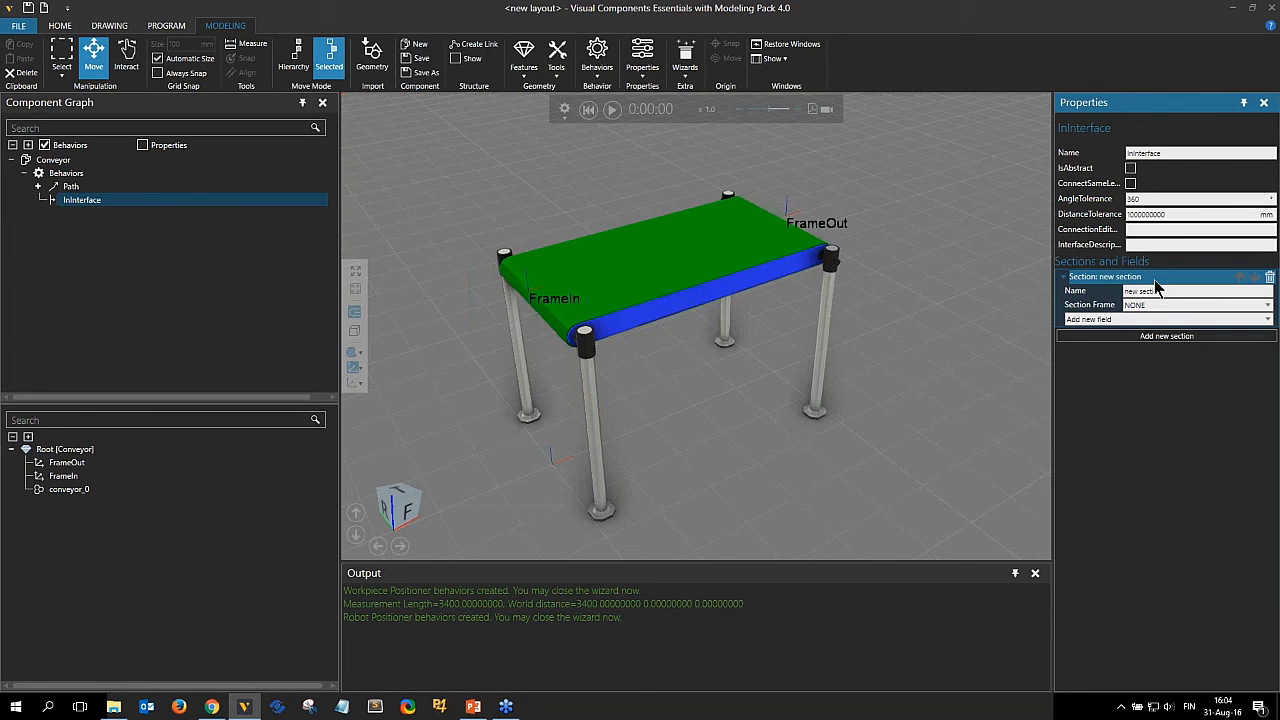
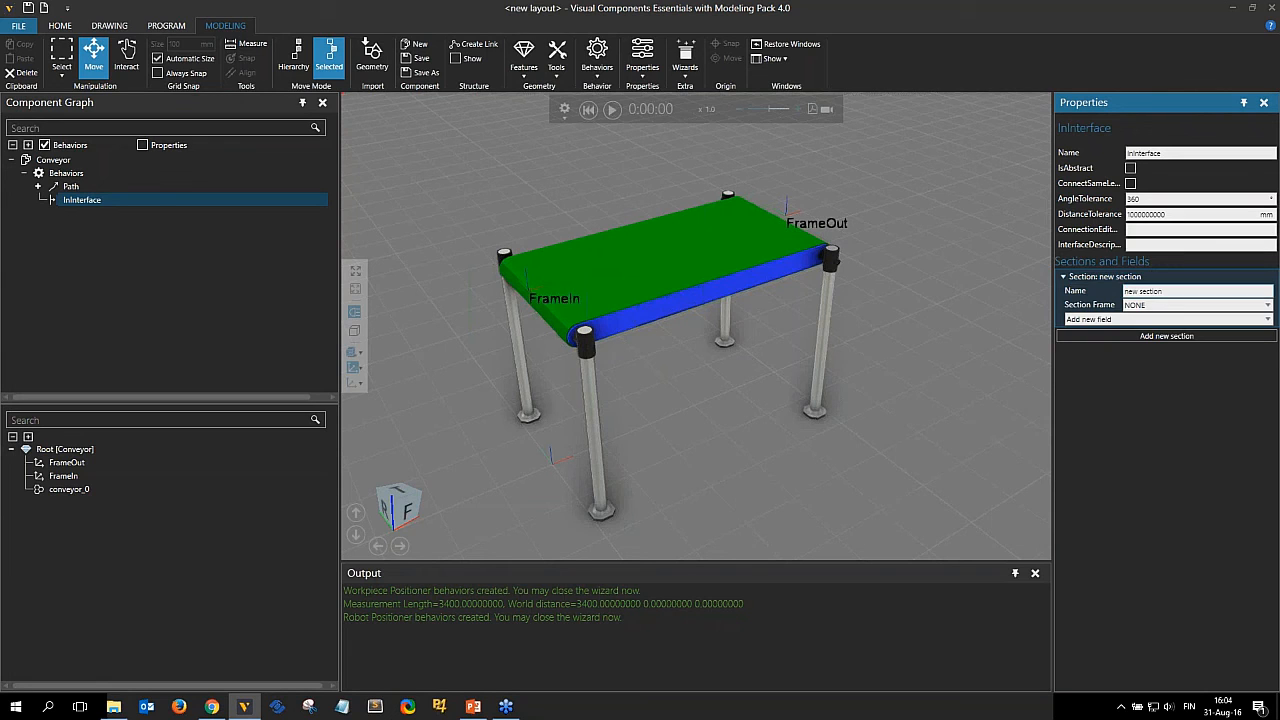
Set InInterface's section frame to FrameIn and add a Flow field with container Path and port name Input.
{"action": "left_click", "coordinate": [1144, 306]}
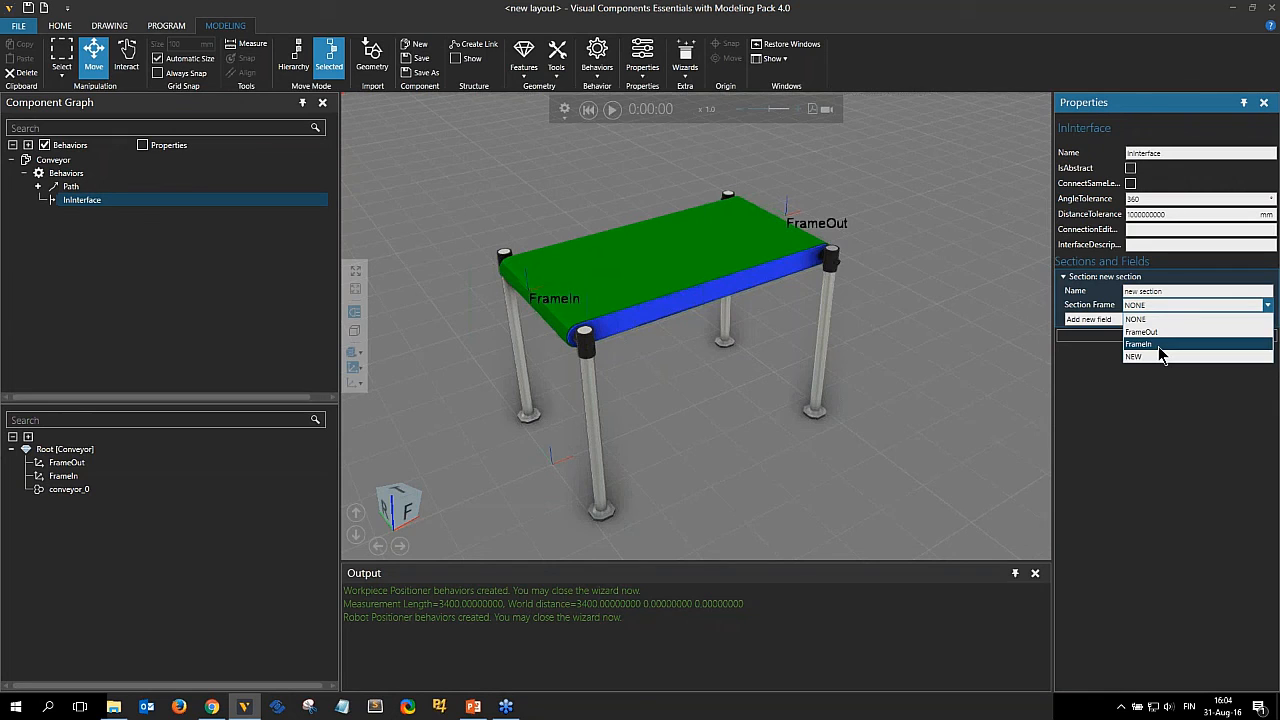
{"action": "left_click", "coordinate": [1158, 346]}
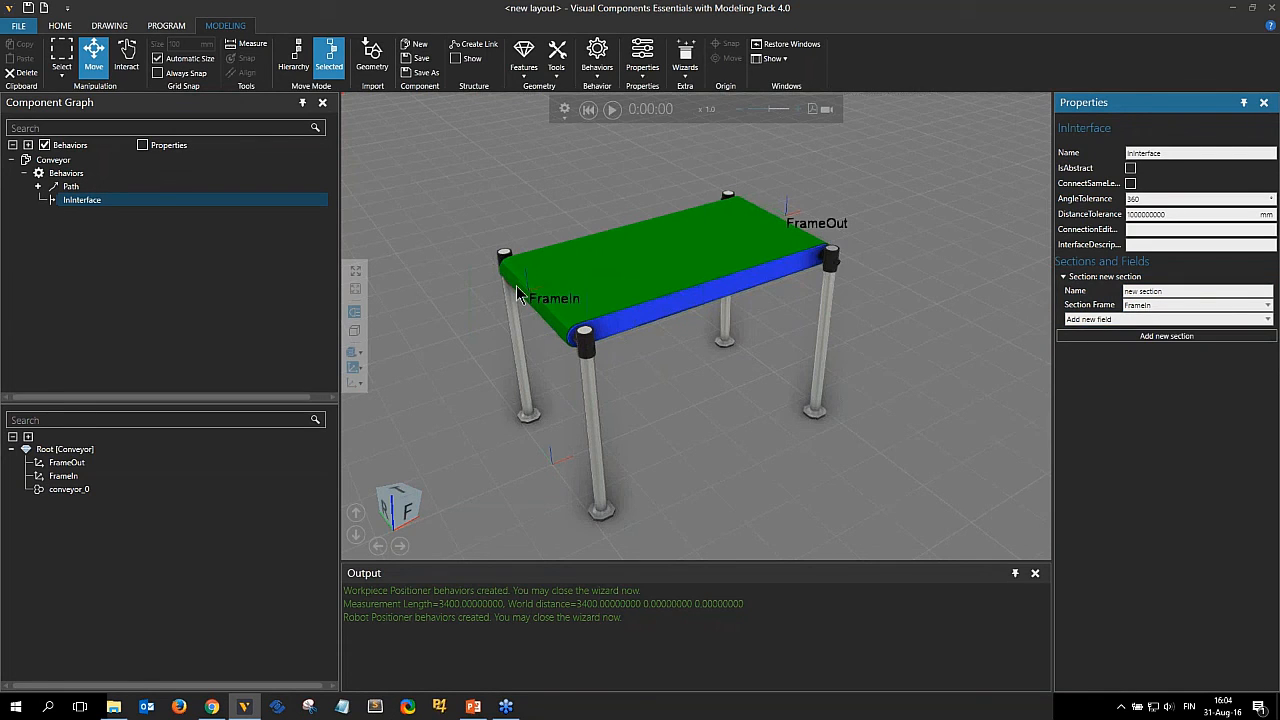
{"action": "left_click", "coordinate": [1220, 320]}
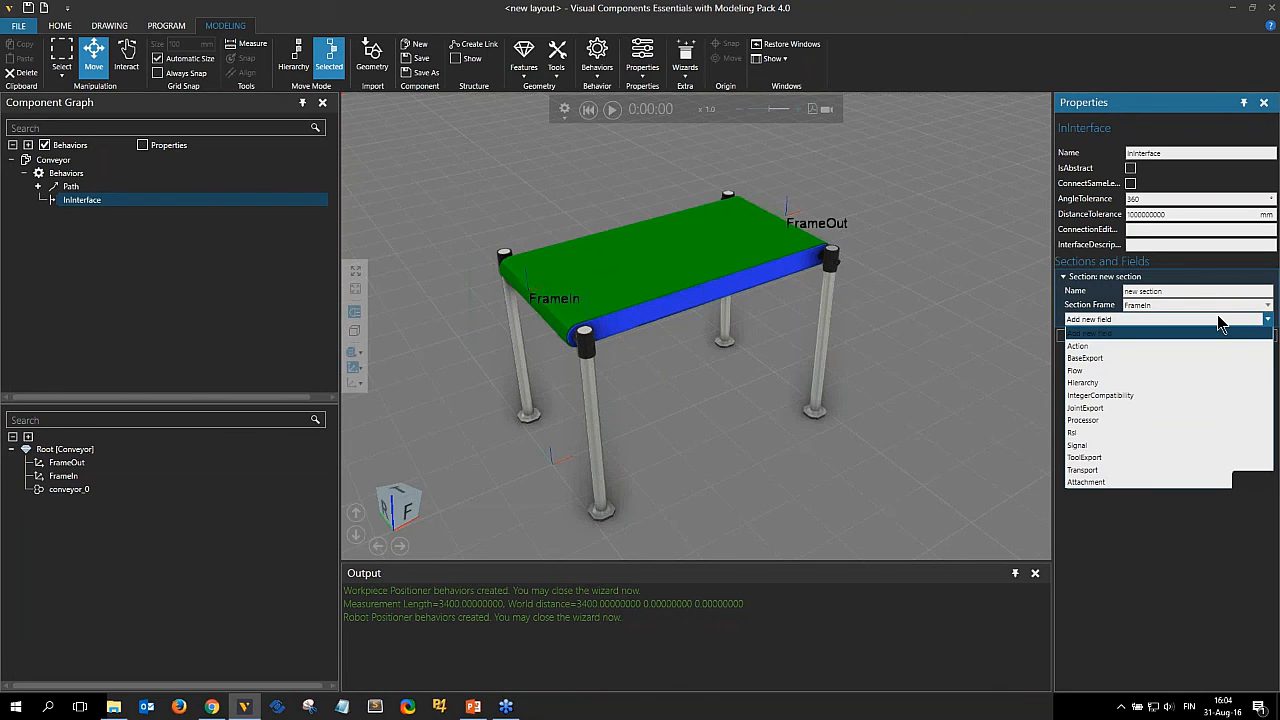
{"action": "left_click", "coordinate": [1097, 371]}
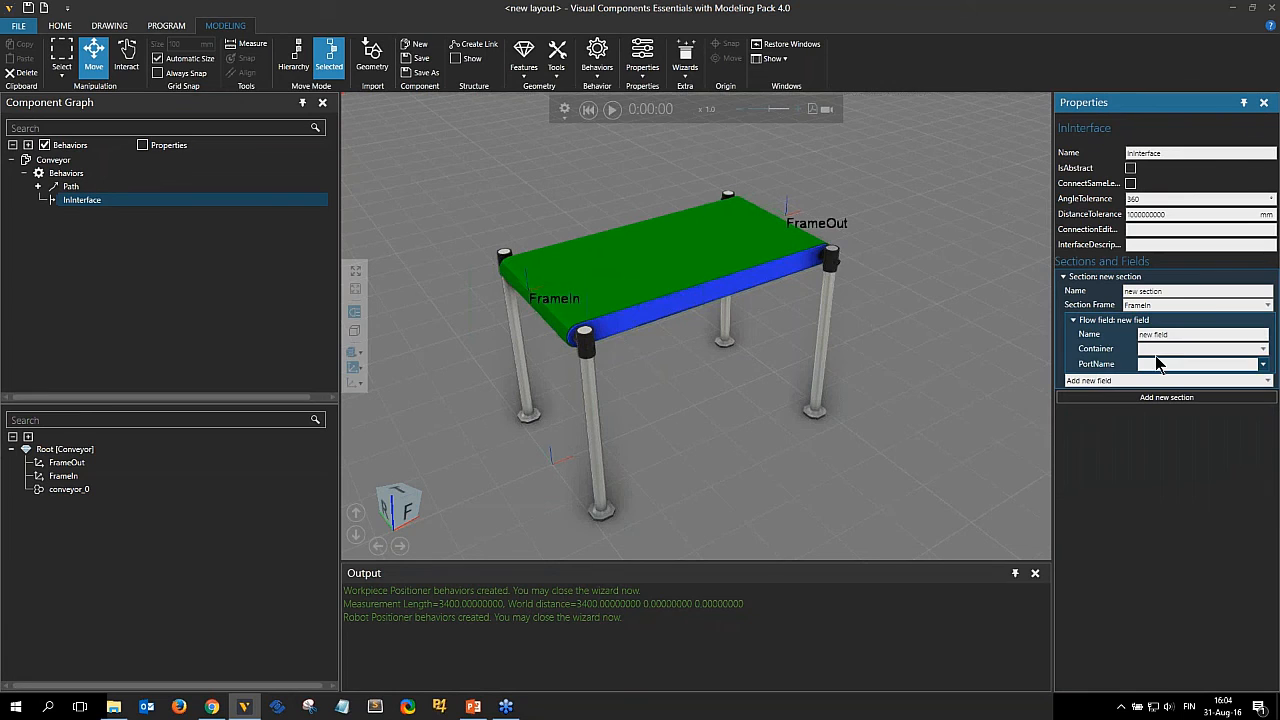
{"action": "left_click", "coordinate": [1190, 350]}
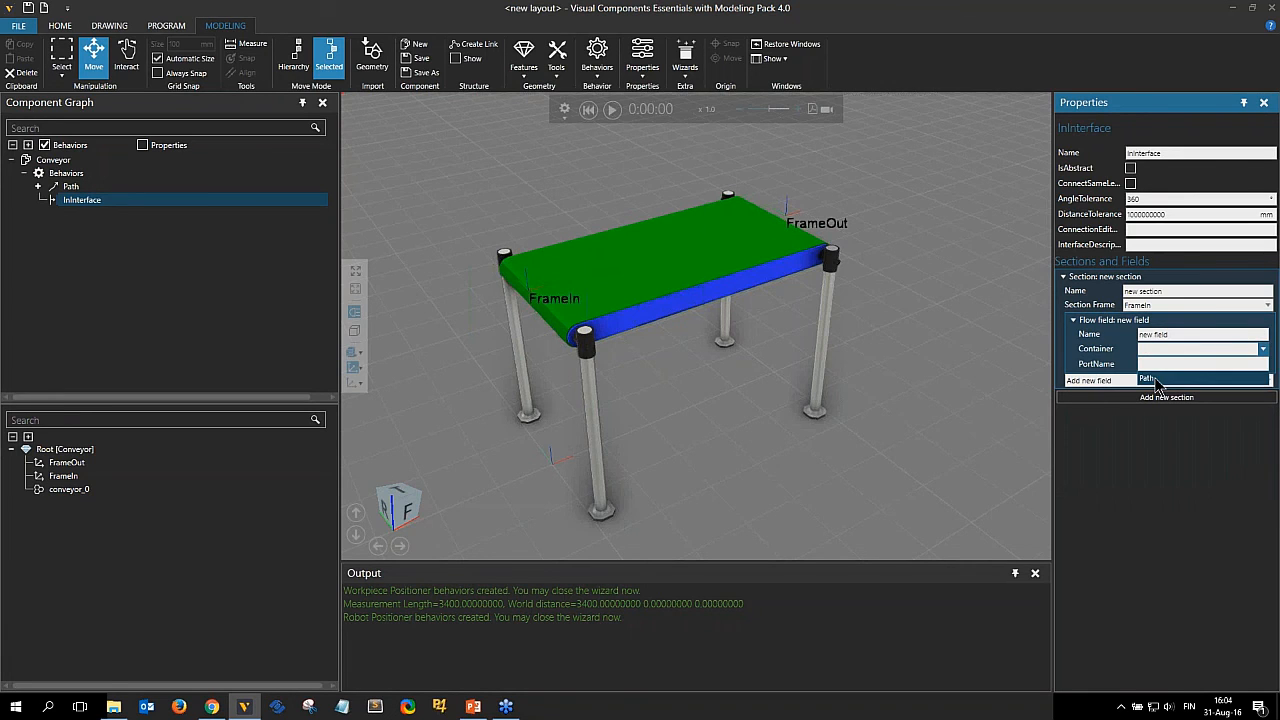
{"action": "left_click", "coordinate": [1155, 380]}
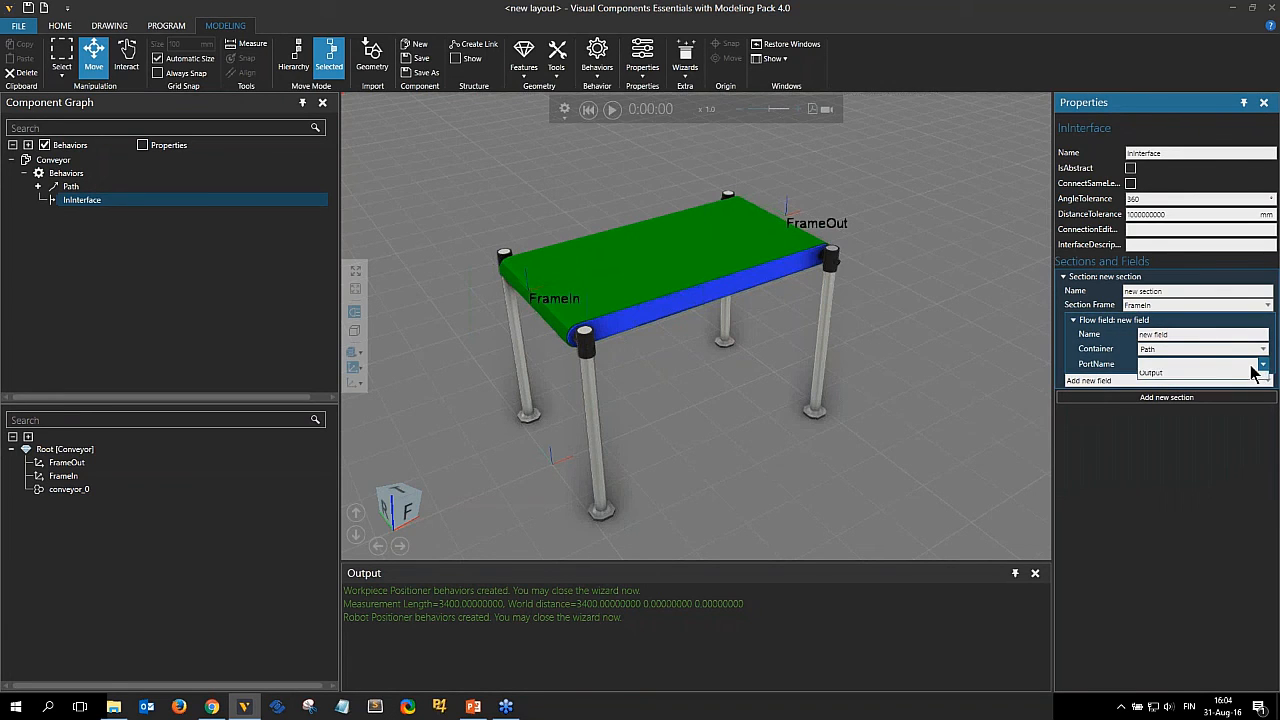
{"action": "left_click", "coordinate": [1258, 365]}
{"action": "left_click", "coordinate": [1228, 378]}
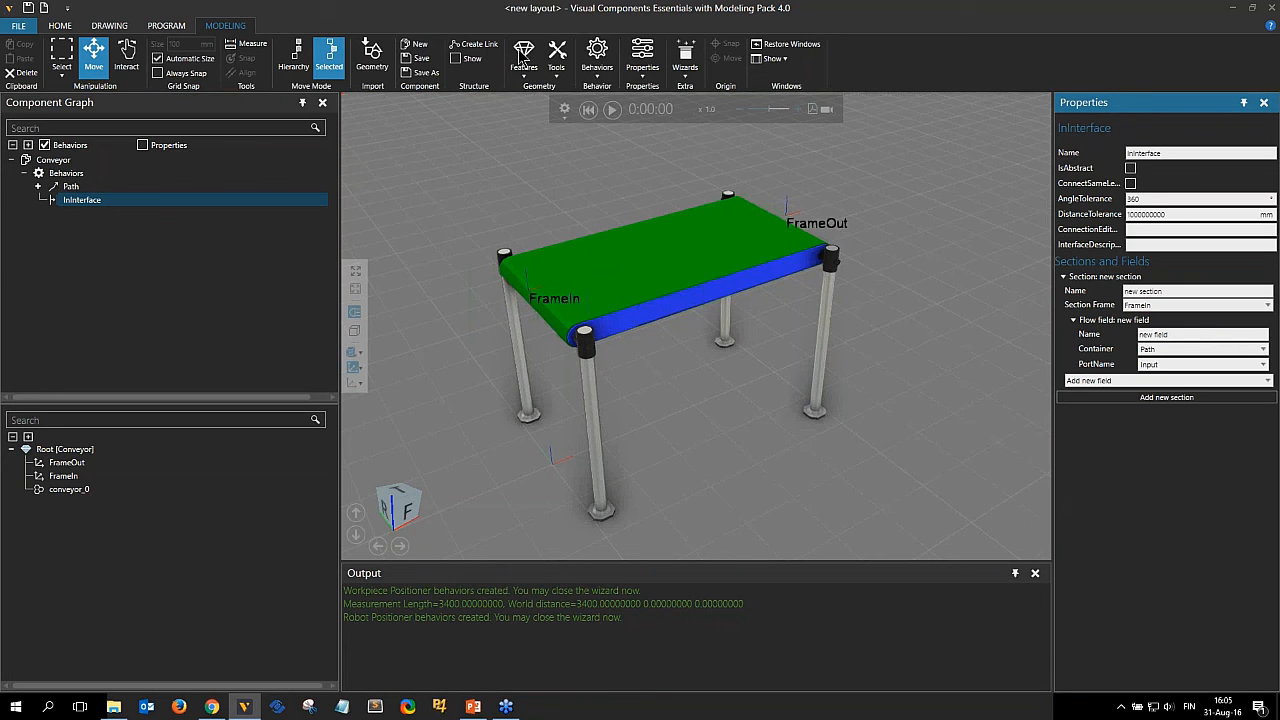
Add another One To One Interface behavior and rename it OutInterface.
{"action": "left_click", "coordinate": [597, 57]}
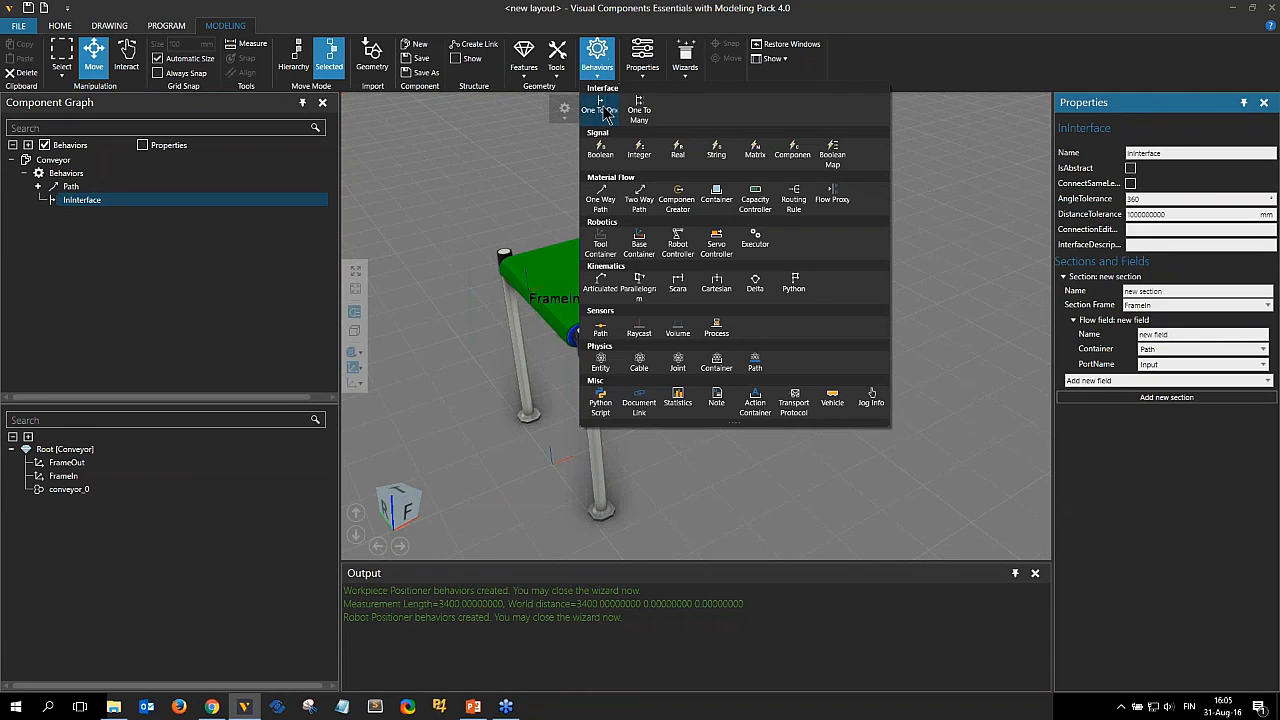
{"action": "left_click", "coordinate": [602, 112]}
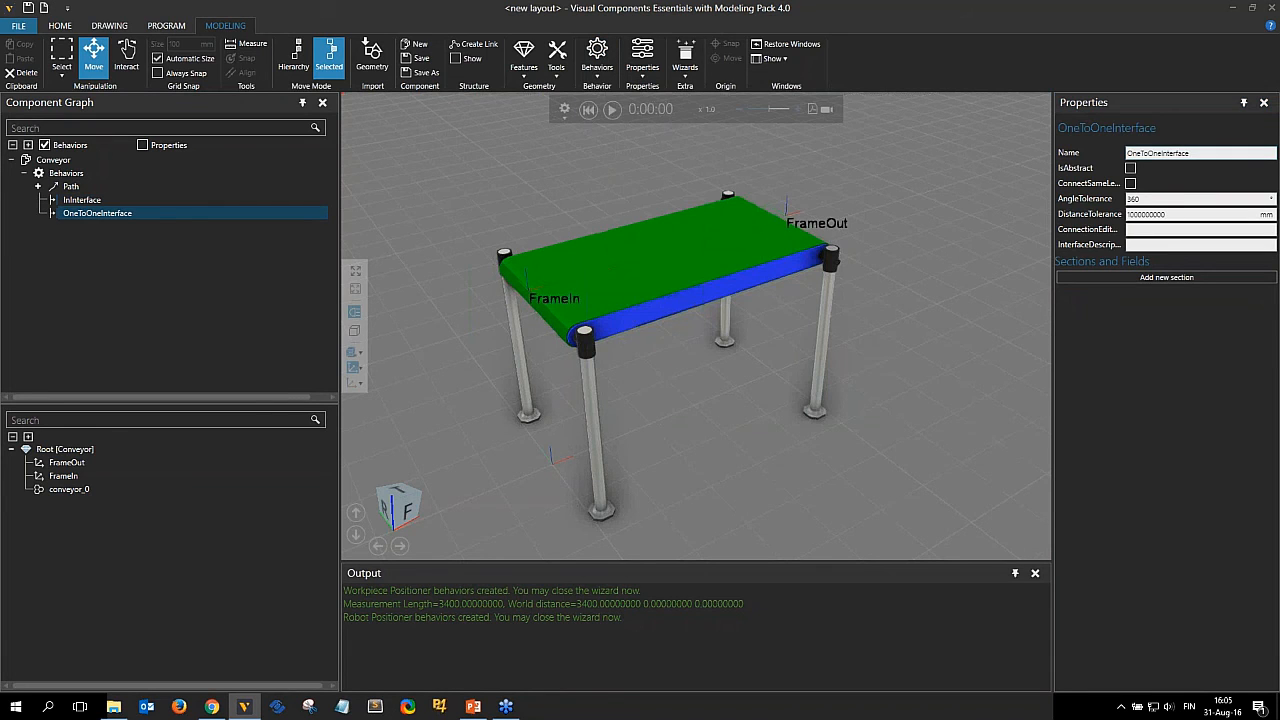
{"action": "left_click_drag", "start_coordinate": [1153, 153], "coordinate": [1127, 153]}
{"action": "key", "text": "Delete"}
{"action": "key", "text": "Delete"}
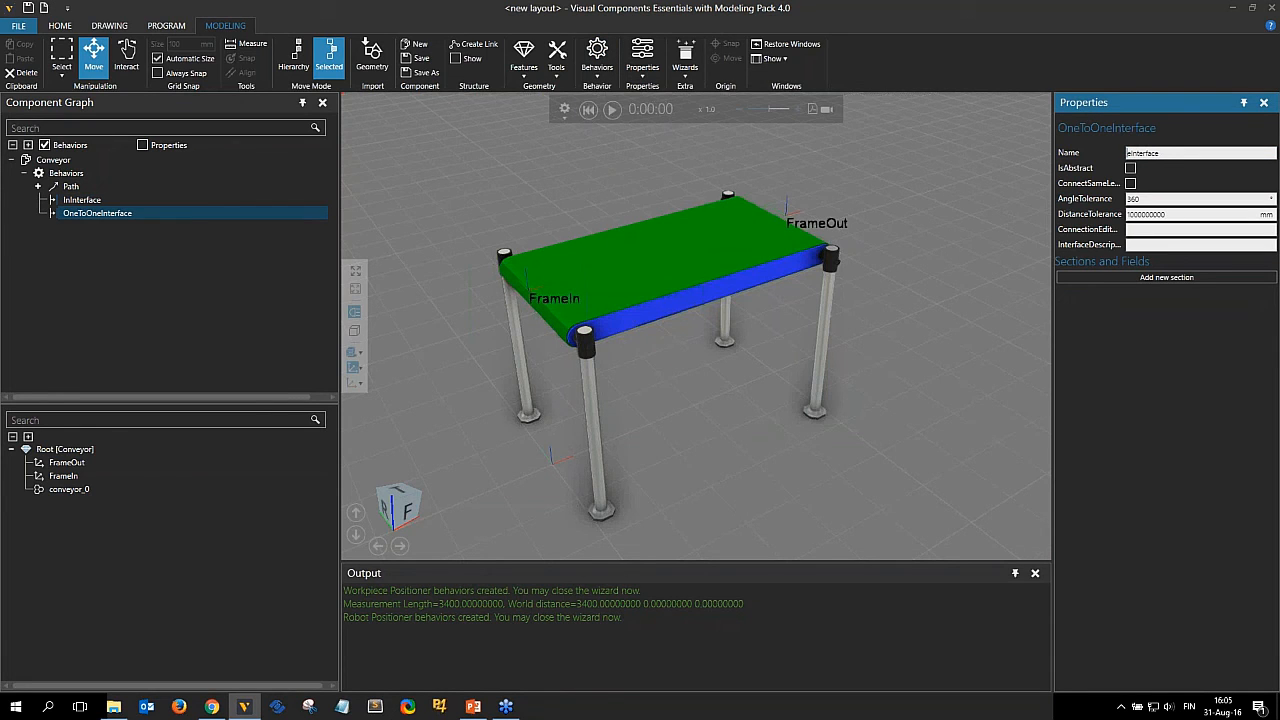
{"action": "key", "text": "Delete"}
{"action": "type", "text": "Out"}
{"action": "left_click", "coordinate": [952, 161]}
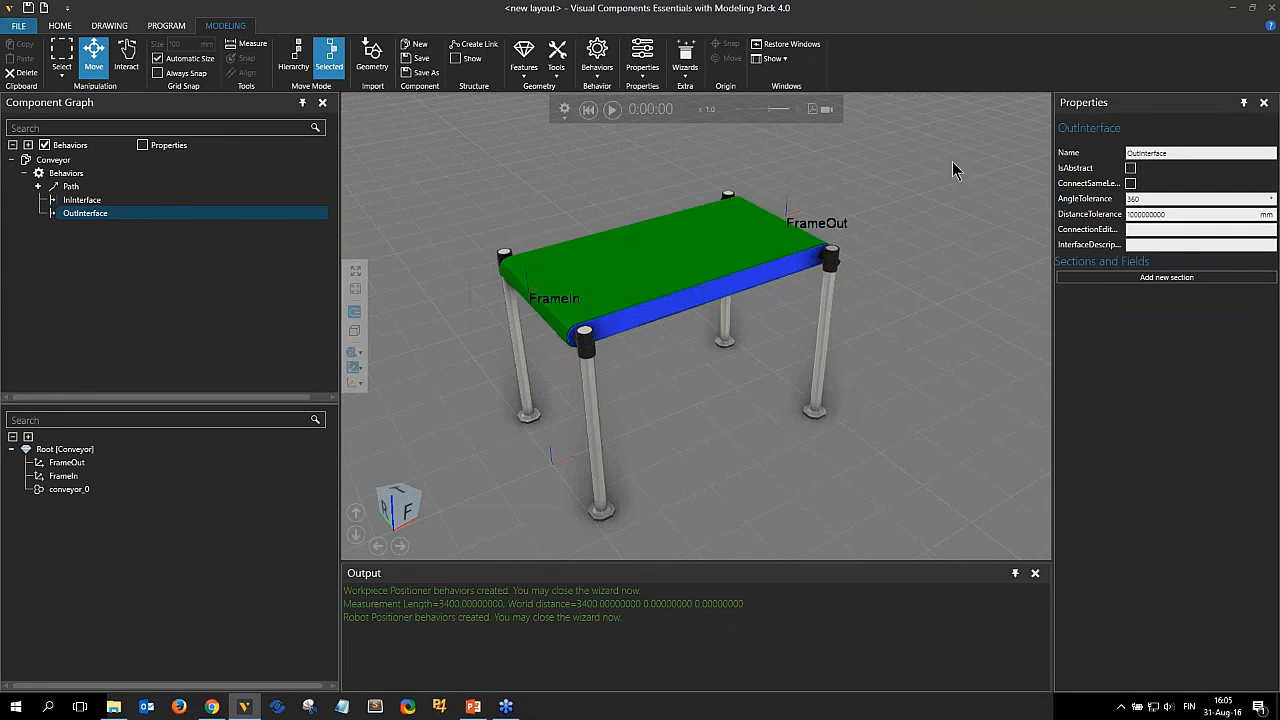
Add a new section to OutInterface and set its section frame to FrameOut.
{"action": "left_click", "coordinate": [1183, 279]}
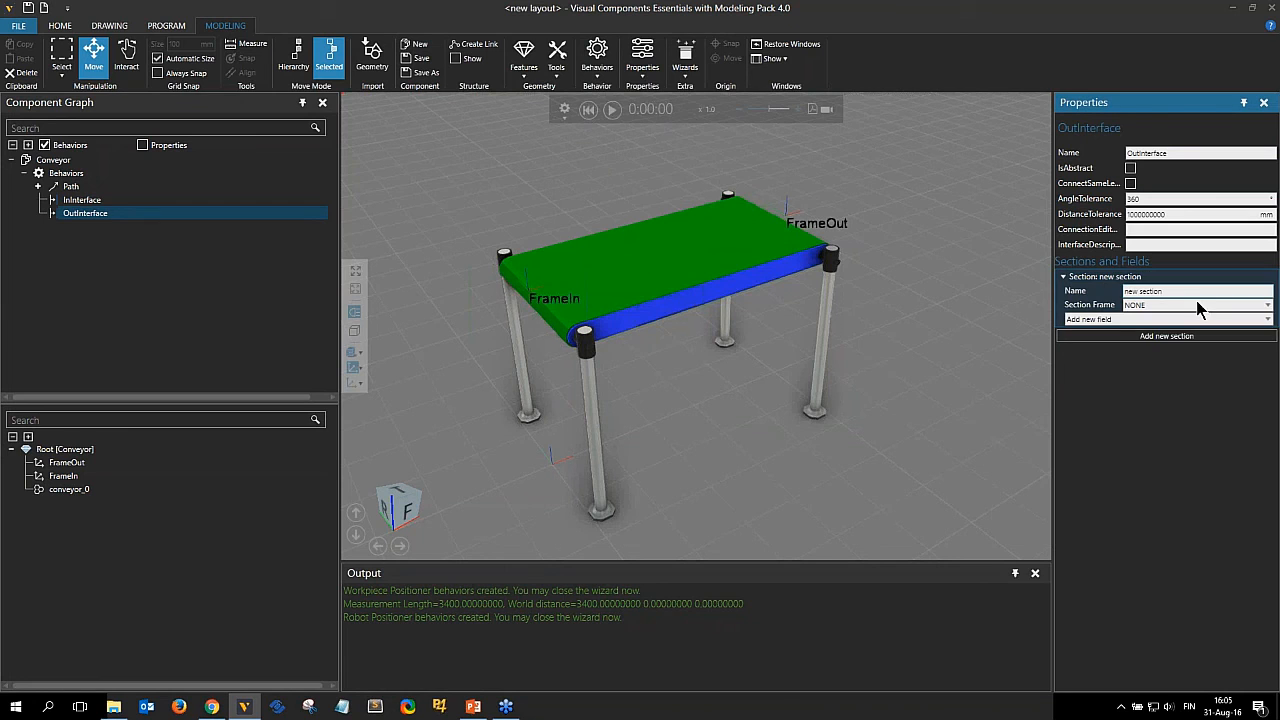
{"action": "left_click", "coordinate": [1187, 307]}
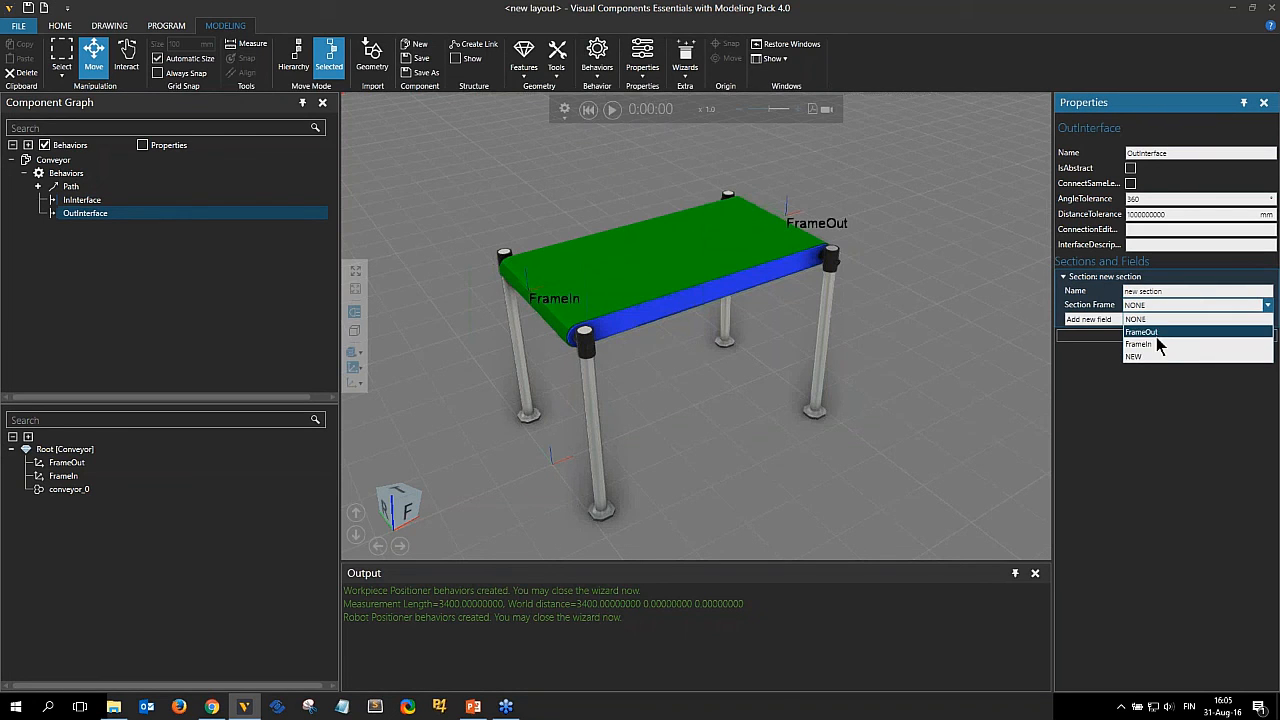
{"action": "left_click", "coordinate": [1142, 332]}
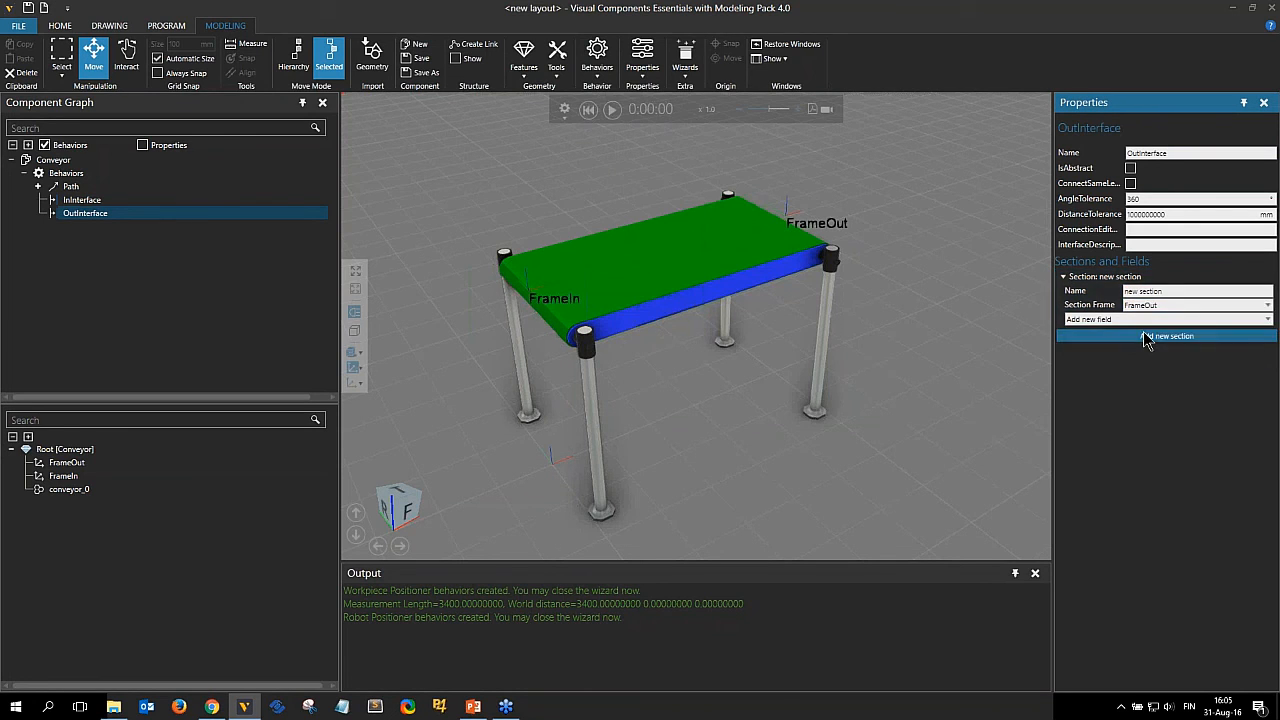
Add a Flow field to OutInterface's section with container Path and port name Output.
{"action": "left_click", "coordinate": [1098, 319]}
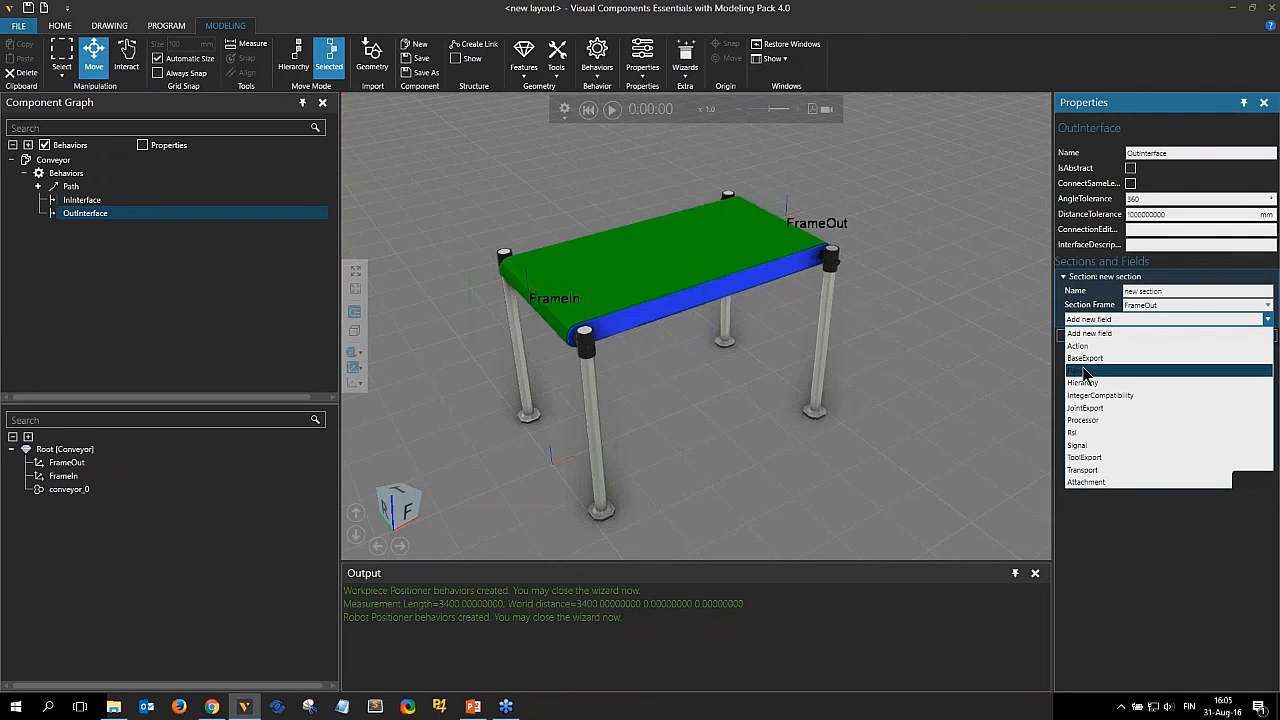
{"action": "left_click", "coordinate": [1080, 371]}
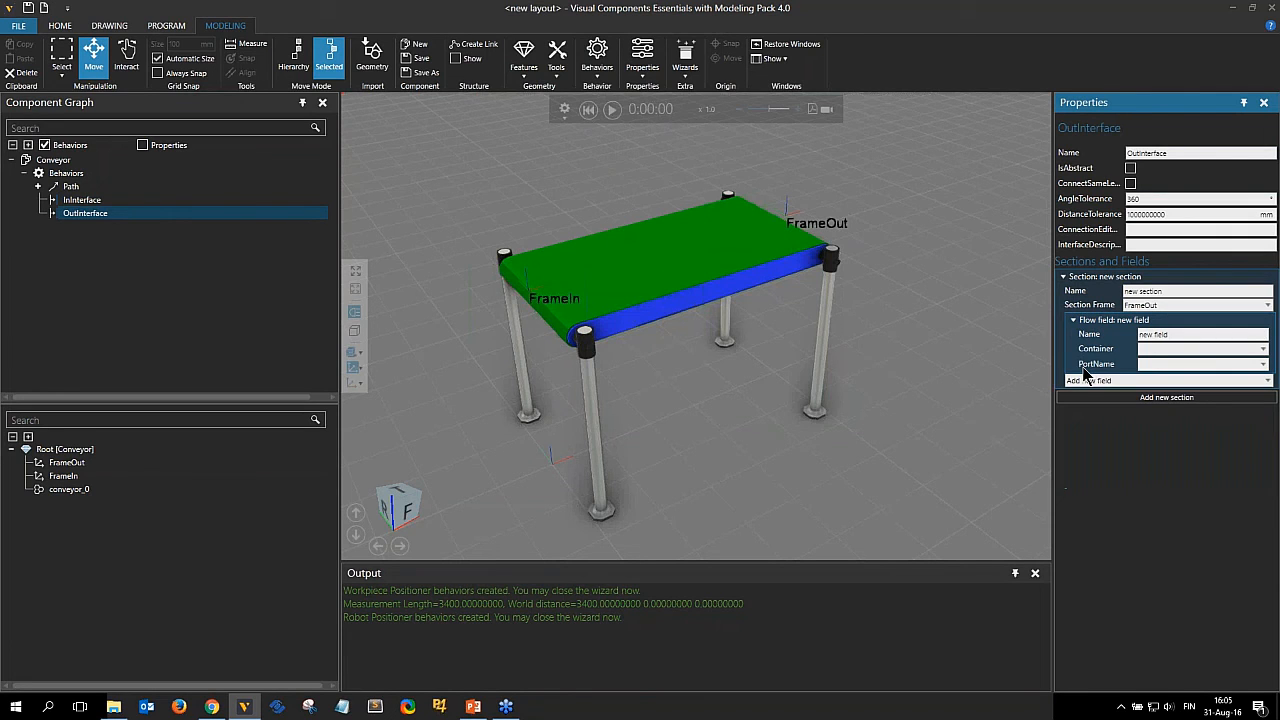
{"action": "left_click", "coordinate": [1175, 350]}
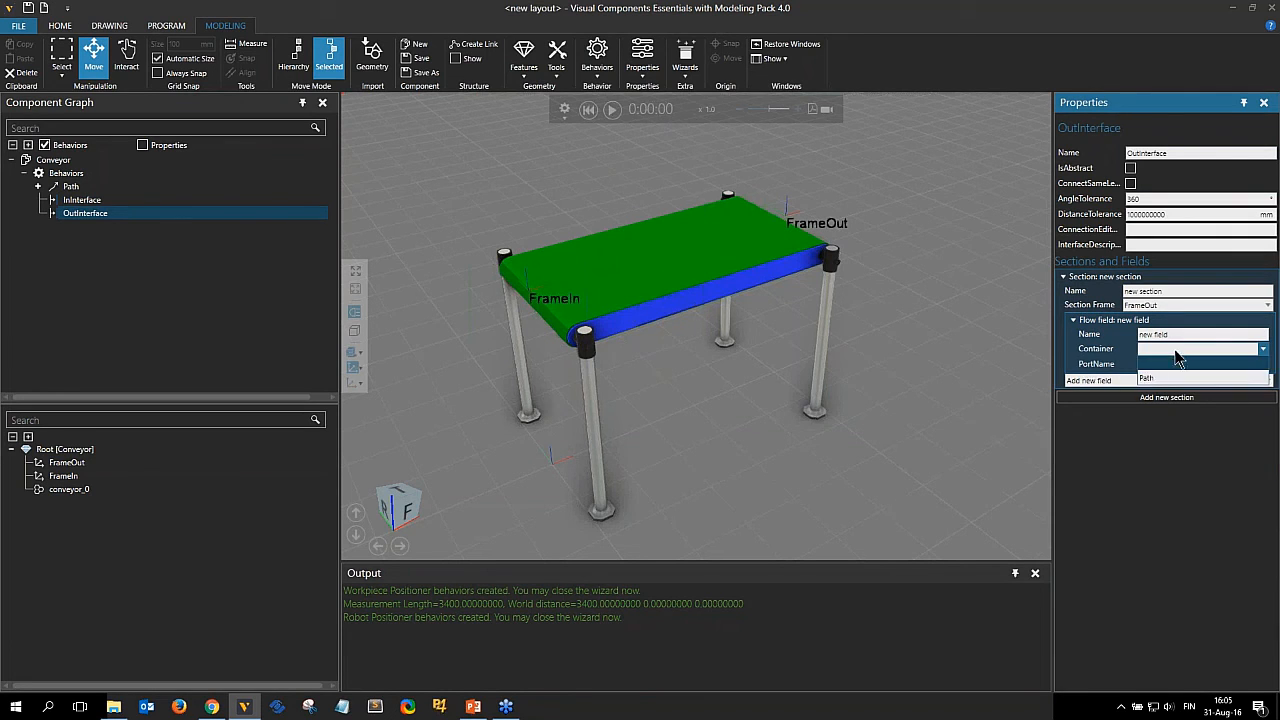
{"action": "left_click", "coordinate": [1147, 379]}
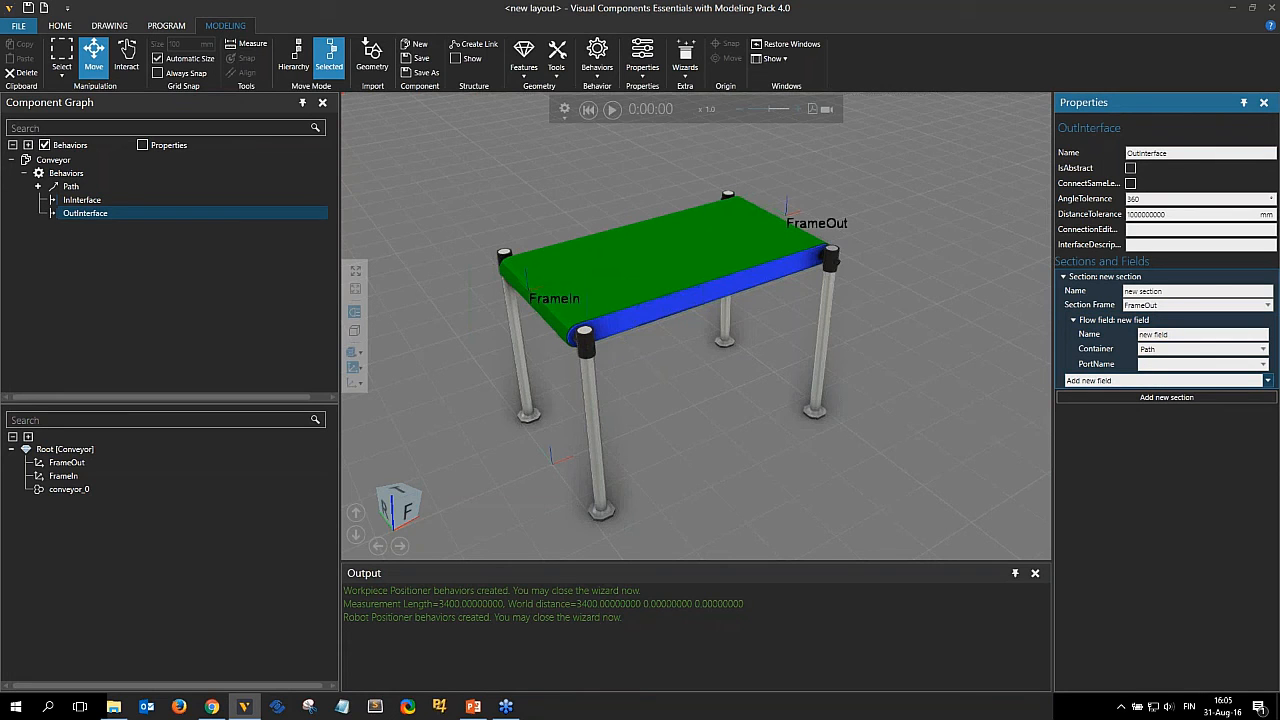
{"action": "left_click", "coordinate": [1200, 364]}
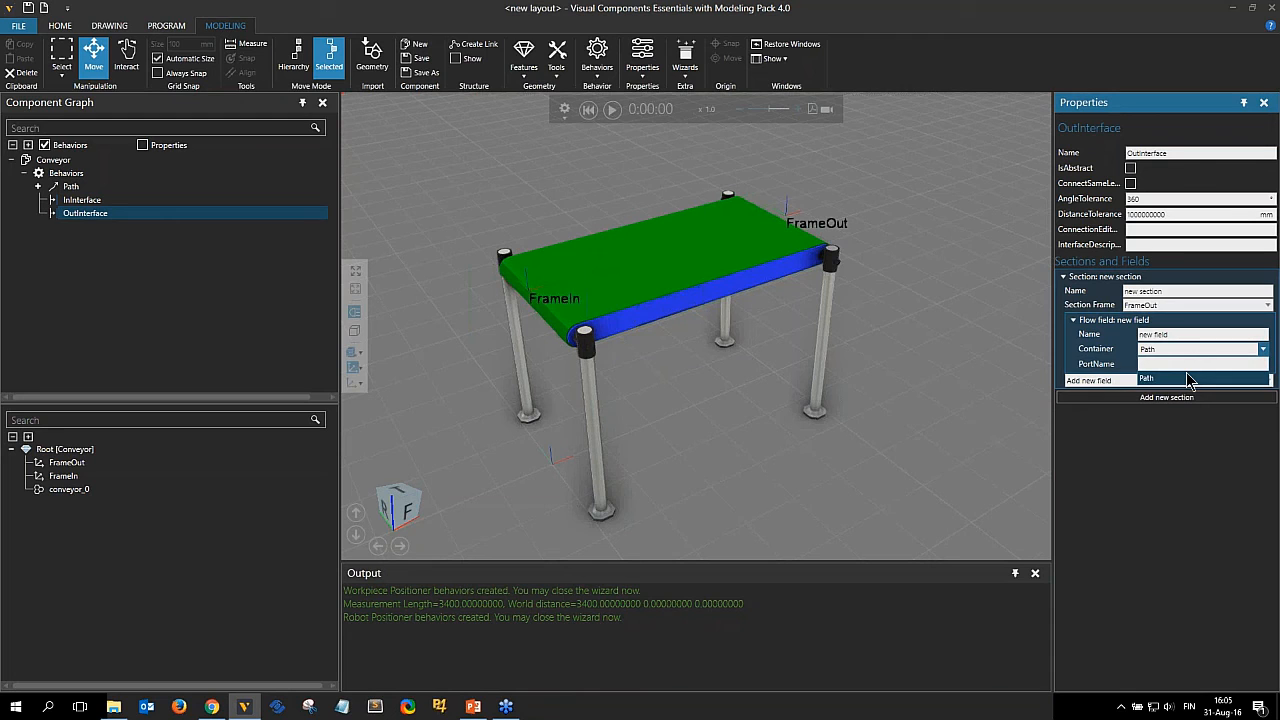
{"action": "left_click", "coordinate": [1187, 377]}
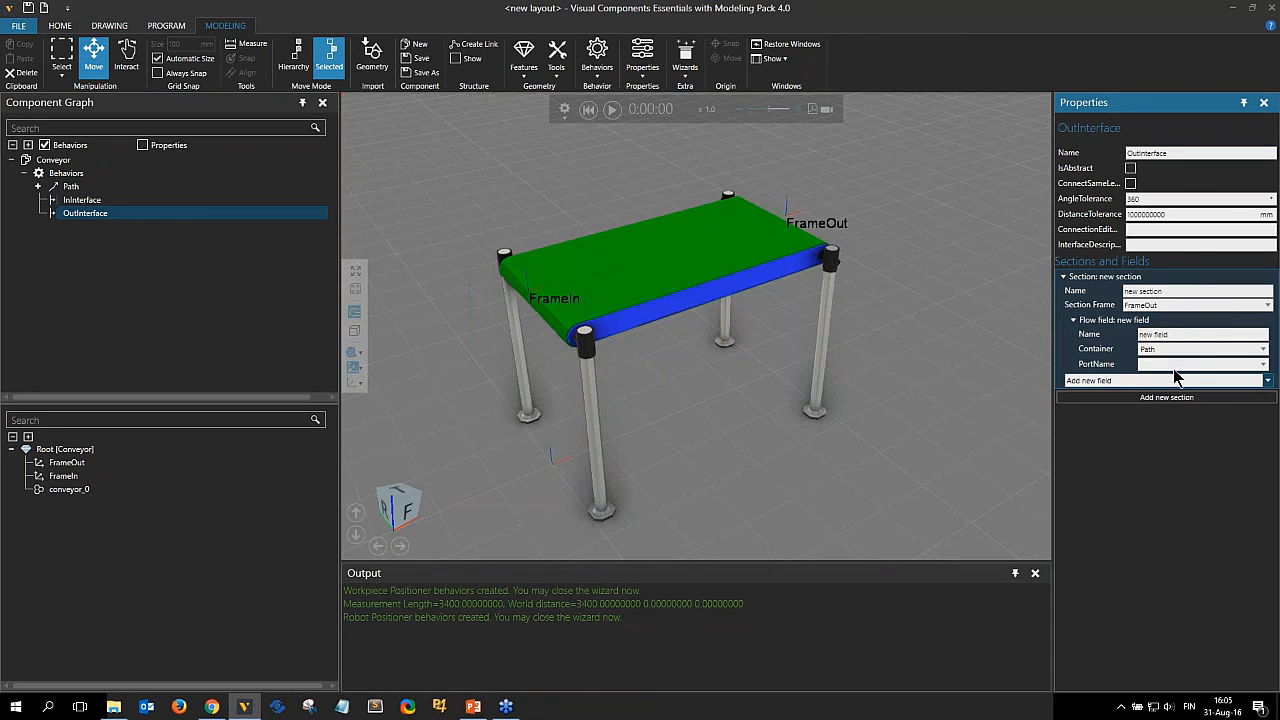
{"action": "left_click", "coordinate": [1192, 366]}
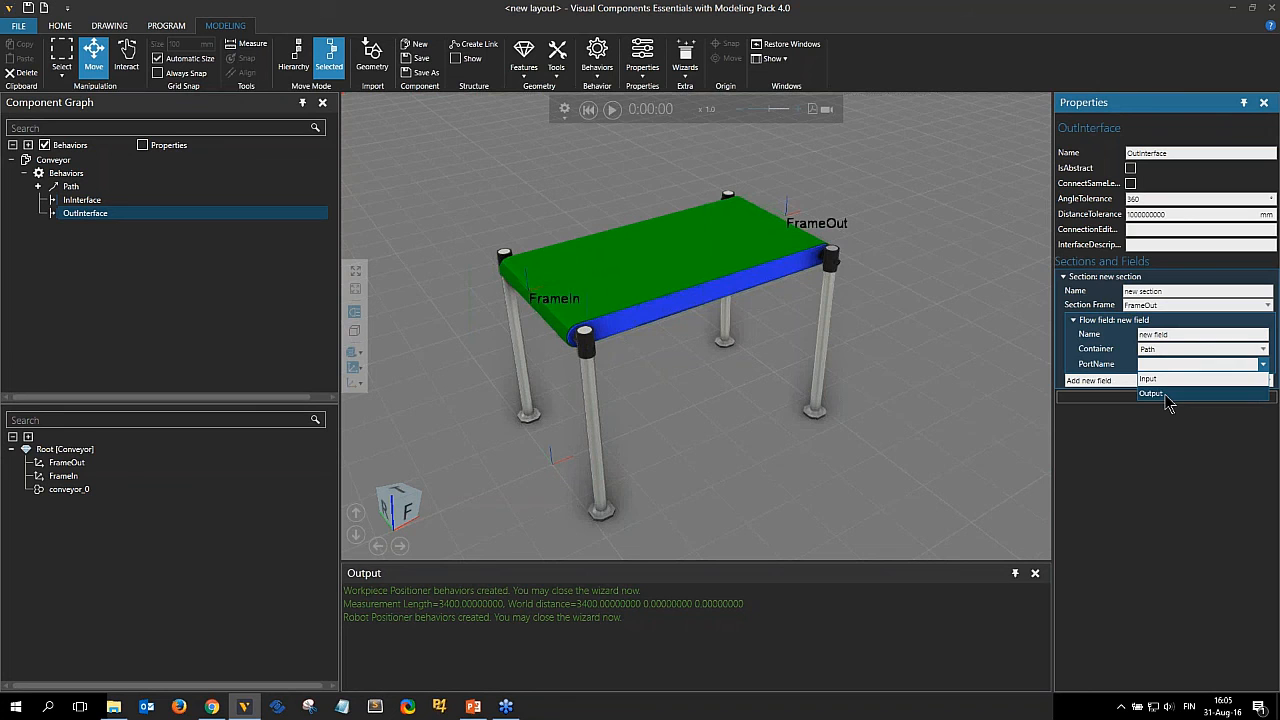
{"action": "left_click", "coordinate": [1168, 396]}
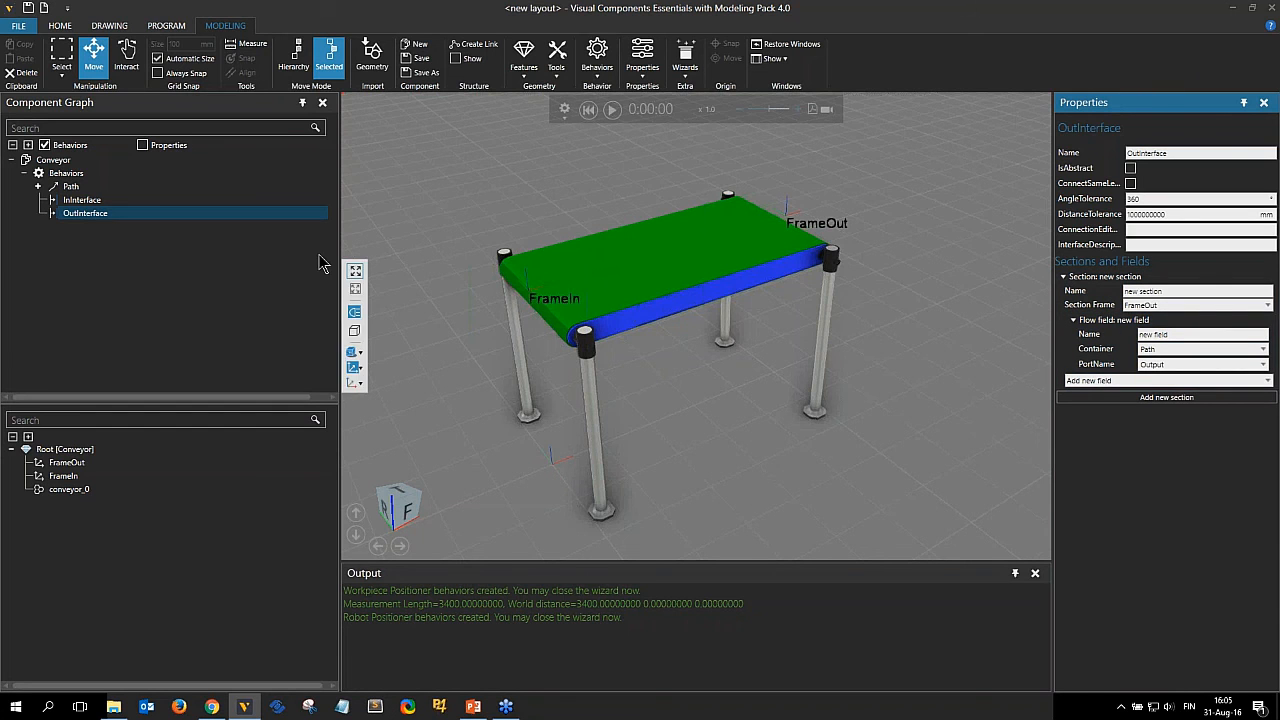
Copy the conveyor in the layout so the duplicate attaches to its FrameOut end.
{"action": "left_click", "coordinate": [62, 26]}
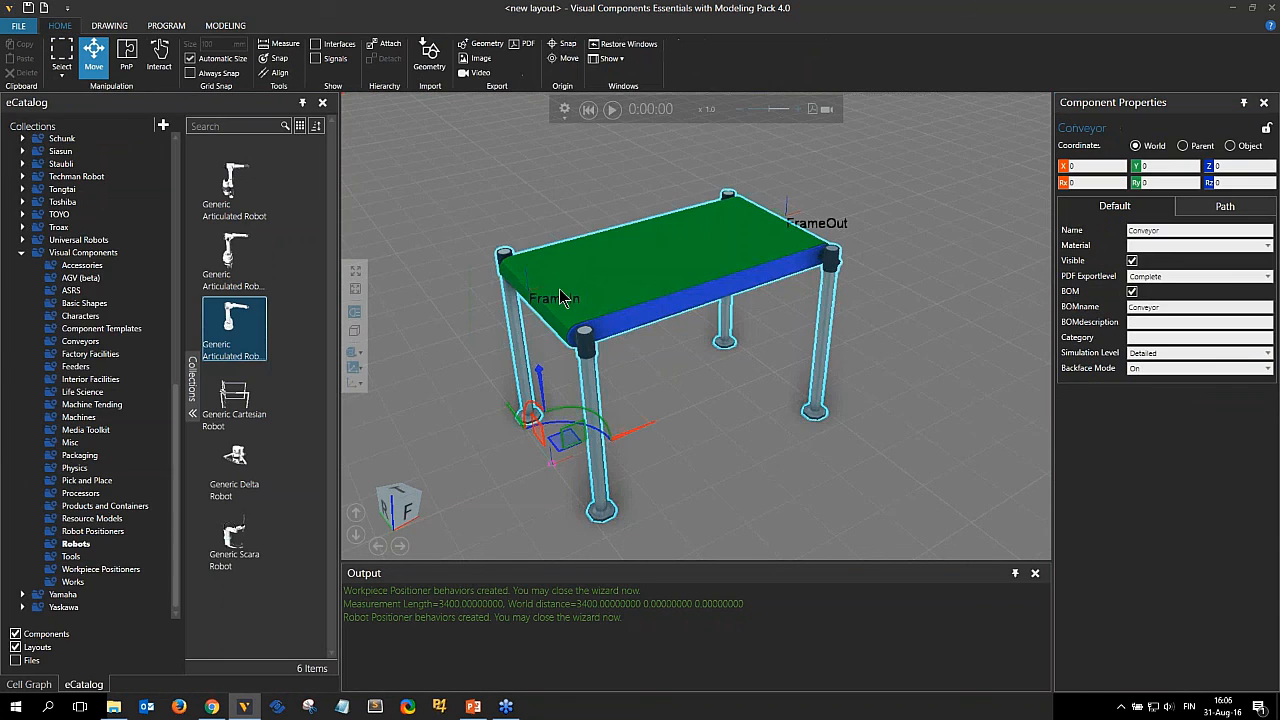
{"action": "scroll", "coordinate": [640, 300], "scroll_direction": "down", "scroll_amount": 2}
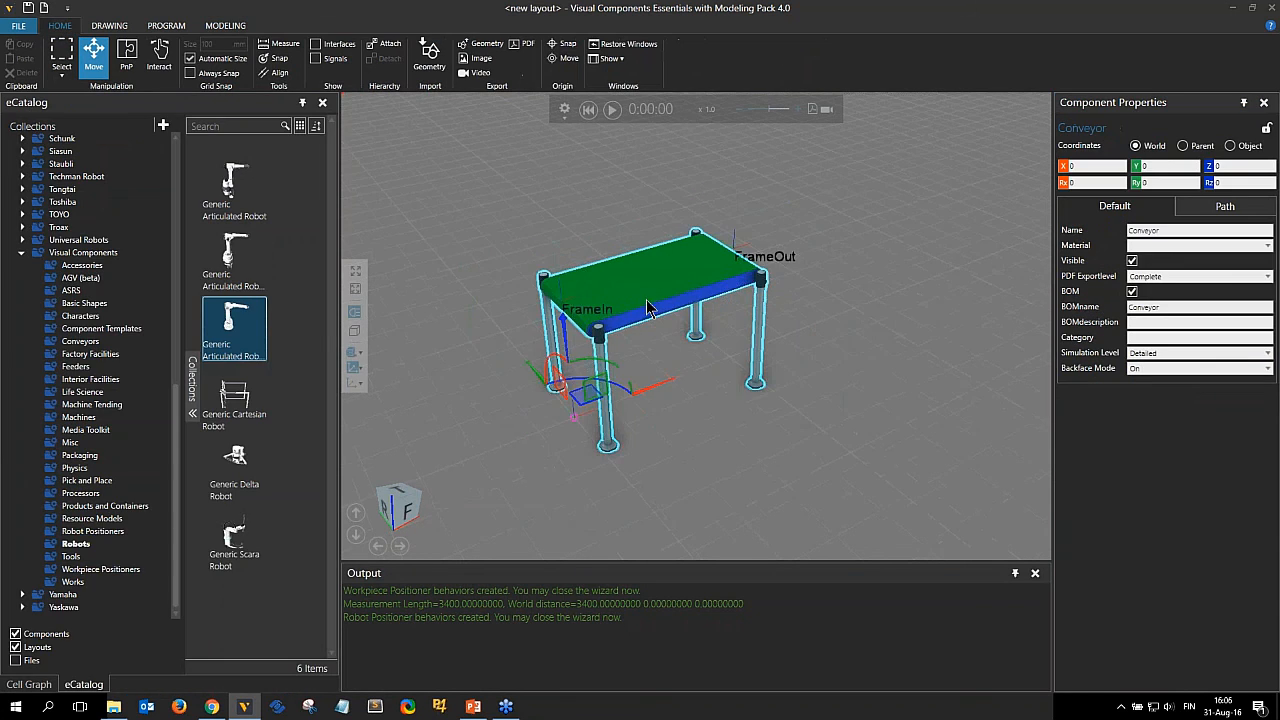
{"action": "left_click", "coordinate": [126, 53]}
{"action": "right_click_drag", "start_coordinate": [648, 190], "coordinate": [637, 266]}
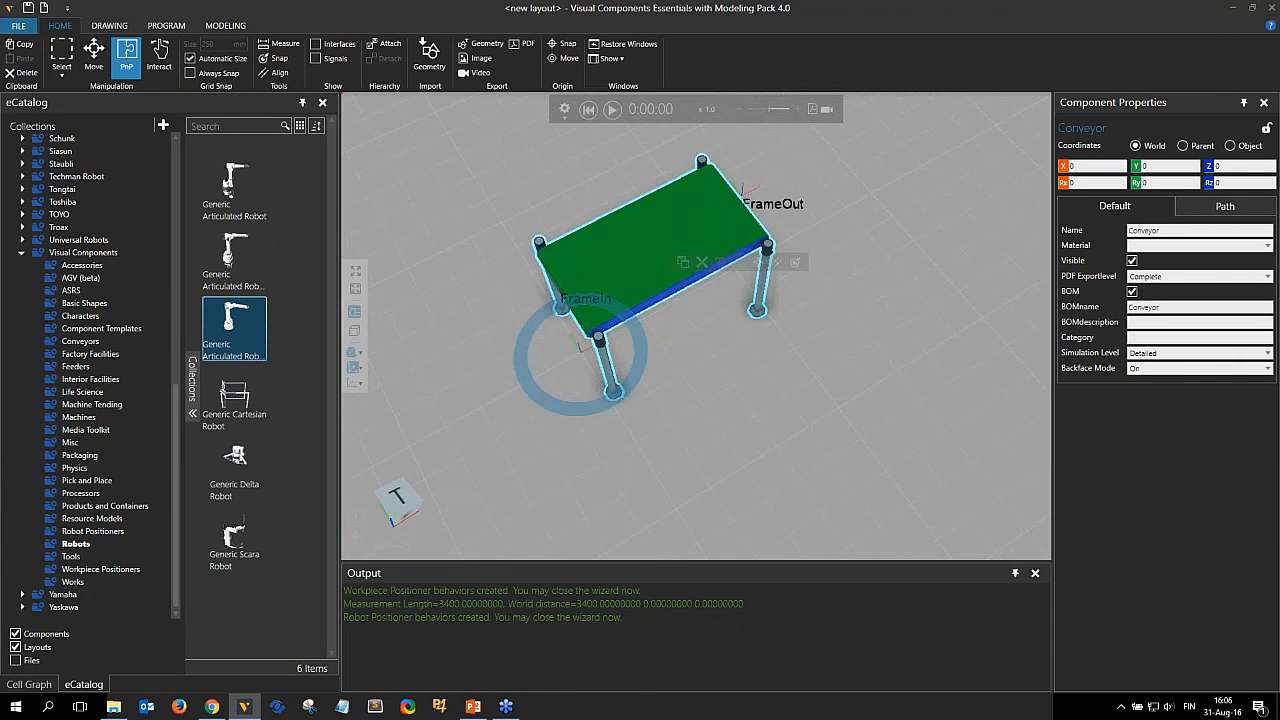
{"action": "left_click_drag", "start_coordinate": [724, 288], "coordinate": [773, 356]}
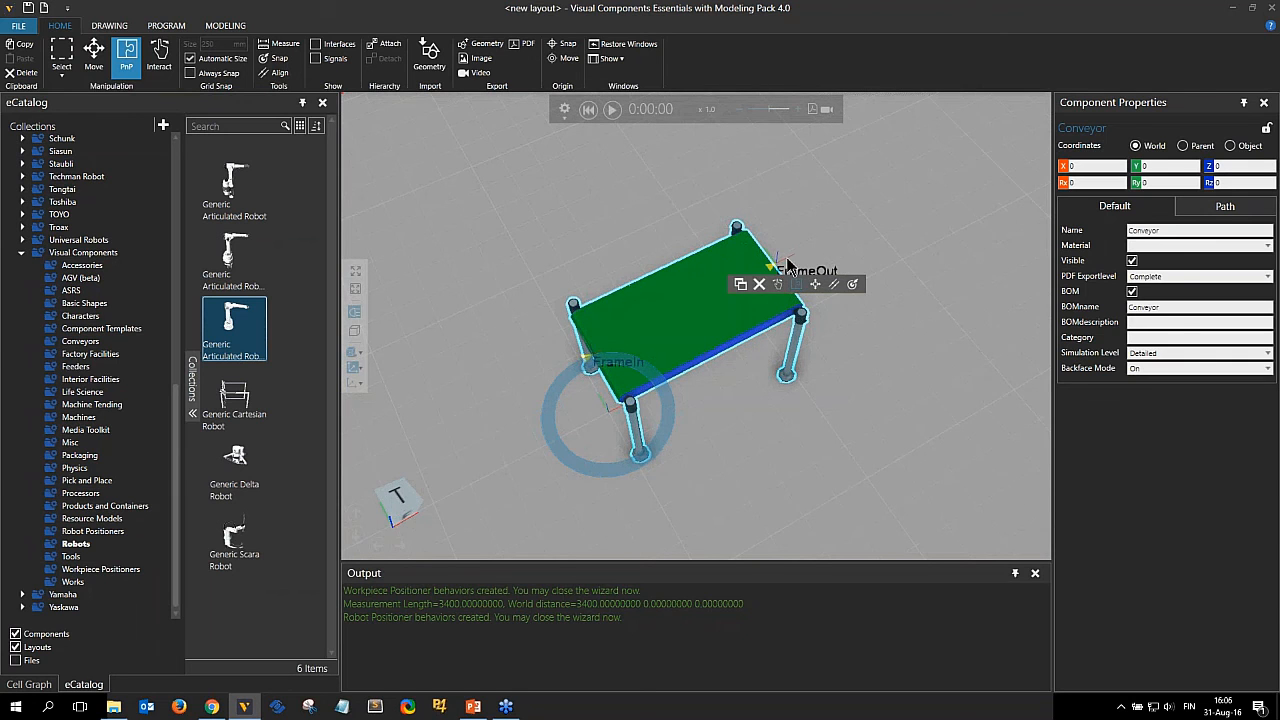
{"action": "left_click", "coordinate": [713, 313]}
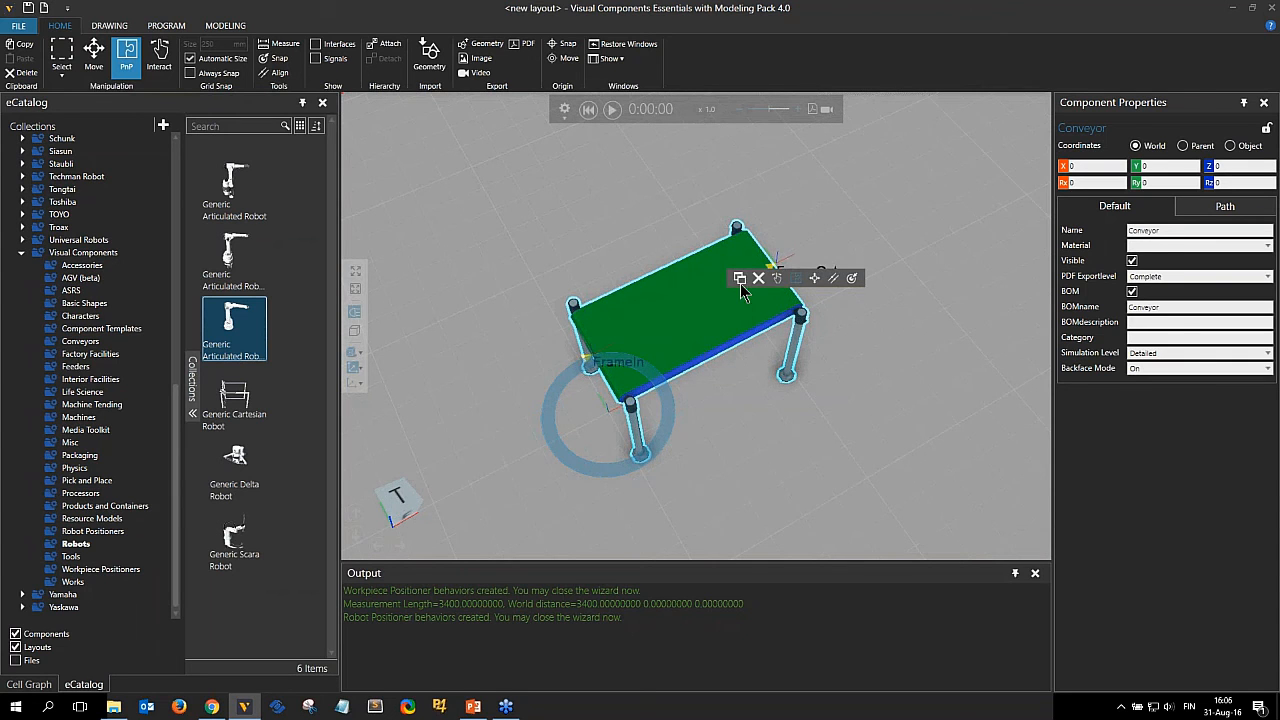
{"action": "left_click", "coordinate": [742, 279]}
{"action": "scroll", "coordinate": [767, 368], "scroll_direction": "up", "scroll_amount": 3}
{"action": "scroll", "coordinate": [767, 368], "scroll_direction": "down", "scroll_amount": 3}
{"action": "right_click_drag", "start_coordinate": [903, 409], "coordinate": [678, 354]}
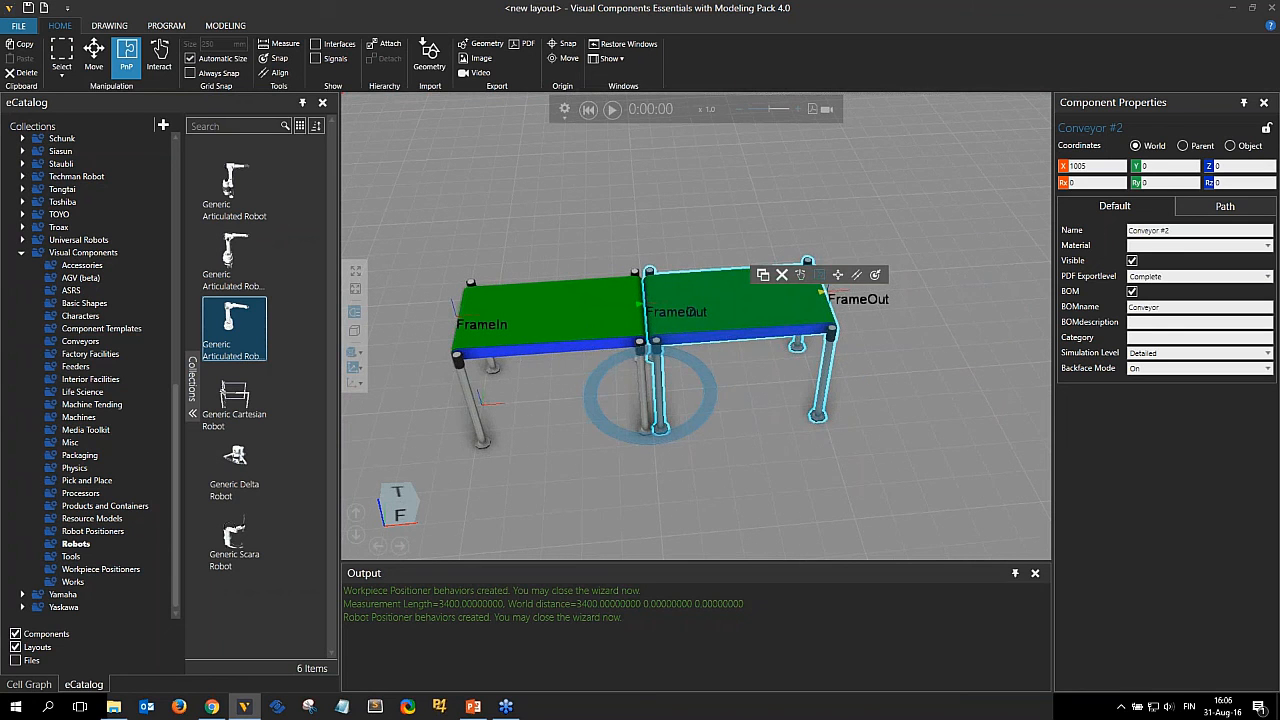
Copy the second conveyor to add a third conveyor at the end of the line.
{"action": "left_click", "coordinate": [763, 274]}
{"action": "mouse_move", "coordinate": [887, 212]}
{"action": "left_mouse_down"}
{"action": "mouse_move", "coordinate": [915, 250]}
{"action": "mouse_move", "coordinate": [912, 285]}
{"action": "mouse_move", "coordinate": [884, 287]}
{"action": "left_mouse_up"}
{"action": "right_click_drag", "start_coordinate": [738, 343], "coordinate": [800, 368]}
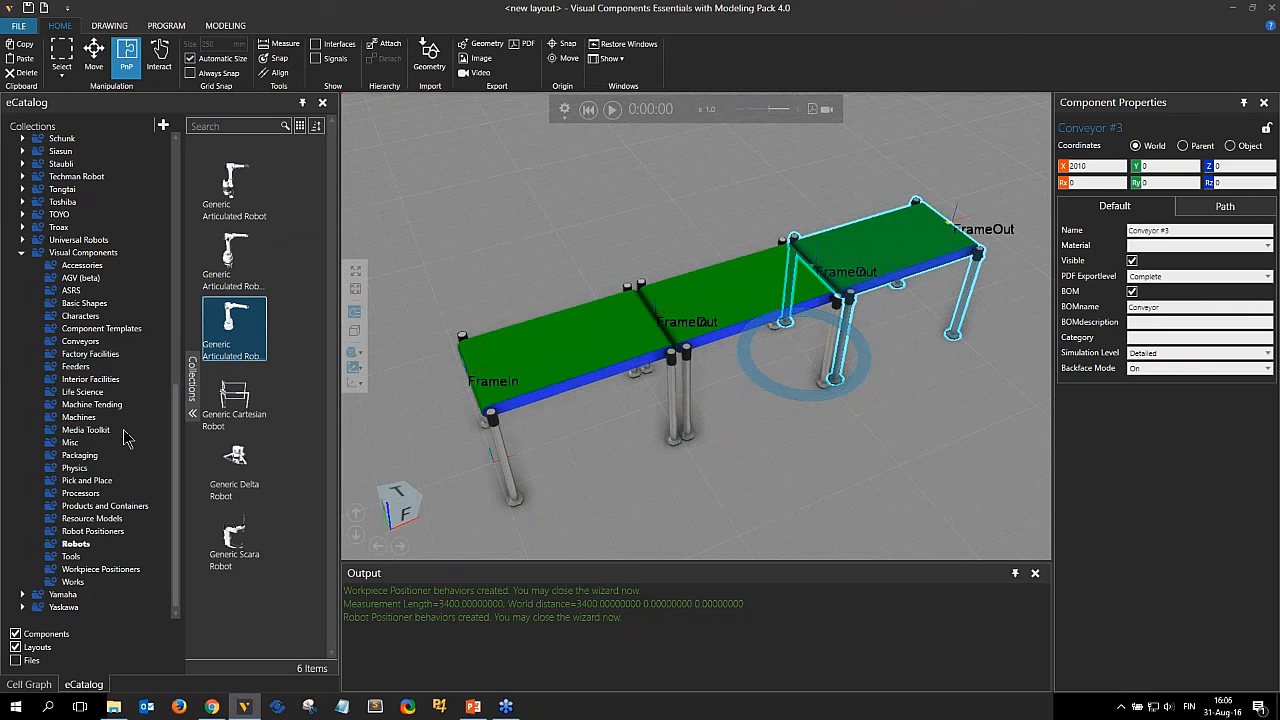
Place a Shape Feeder from the Feeders catalog at the first conveyor's FrameIn end.
{"action": "left_click", "coordinate": [78, 367]}
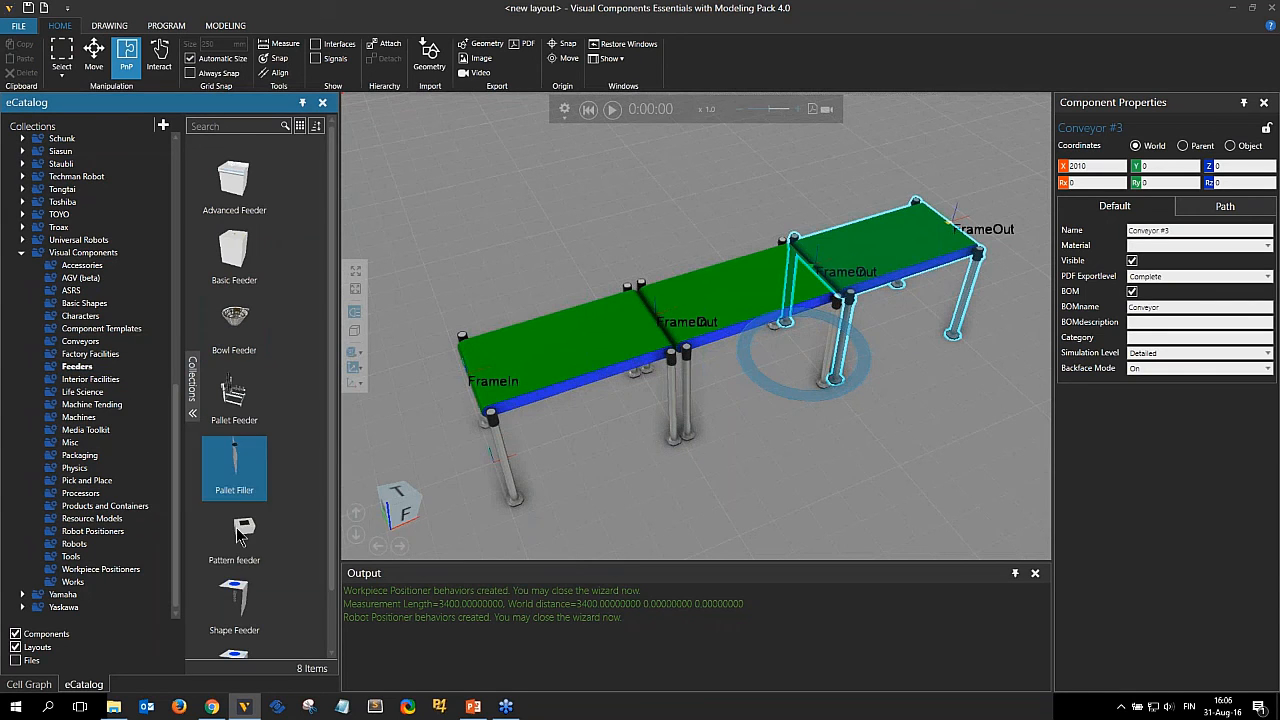
{"action": "left_click_drag", "start_coordinate": [438, 494], "coordinate": [490, 457]}
Run the simulation to watch products travel along the conveyor line, and reset it.
{"action": "left_click", "coordinate": [612, 109]}
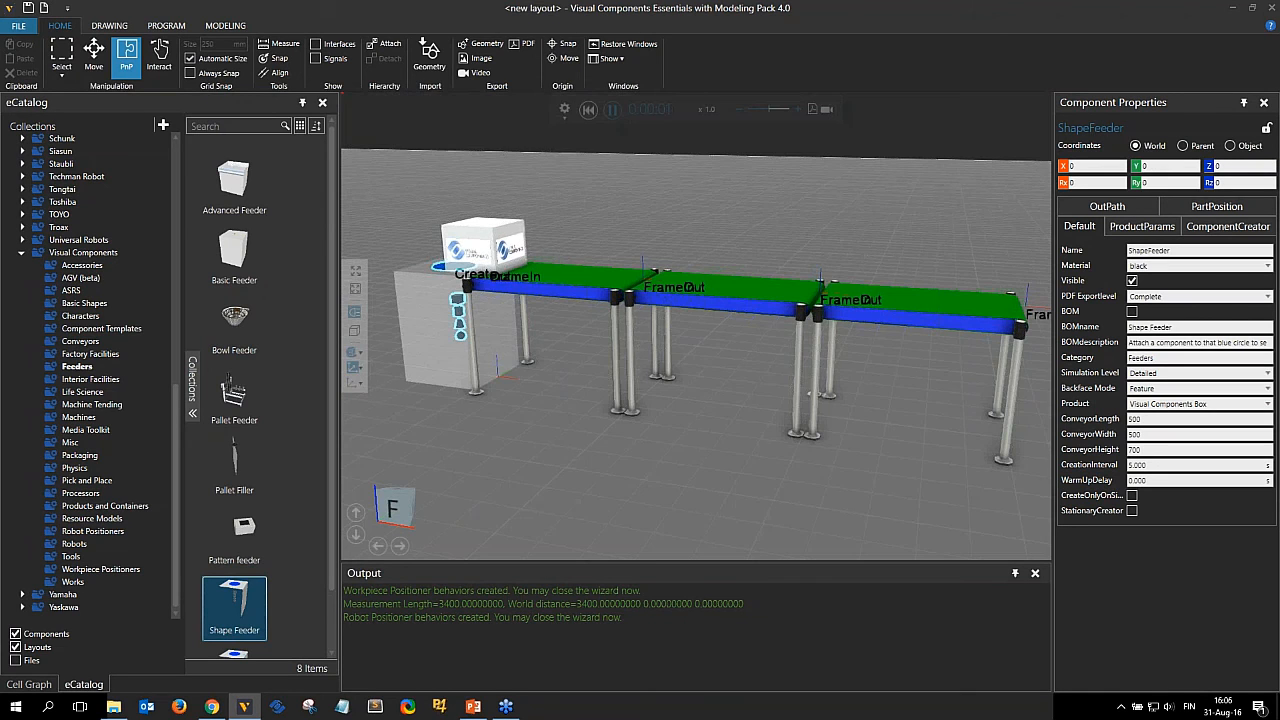
{"action": "right_click_drag", "start_coordinate": [672, 338], "coordinate": [676, 364]}
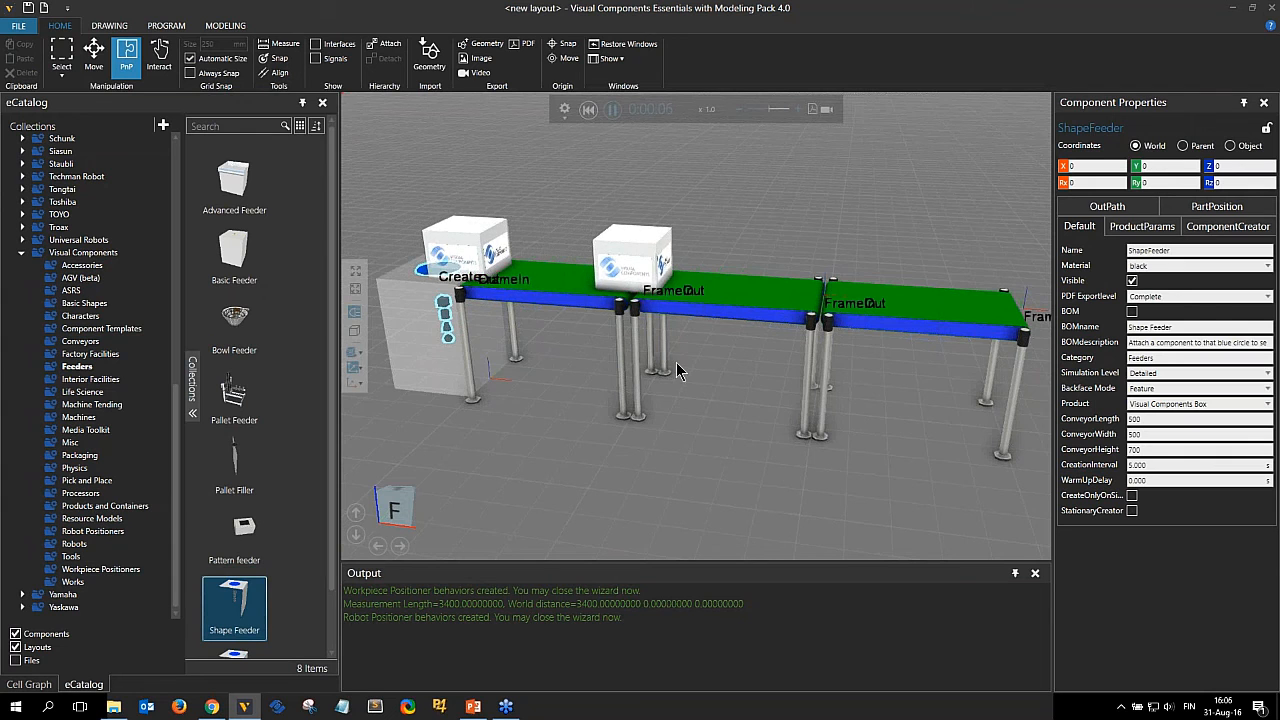
{"action": "right_click_drag", "start_coordinate": [677, 367], "coordinate": [690, 372]}
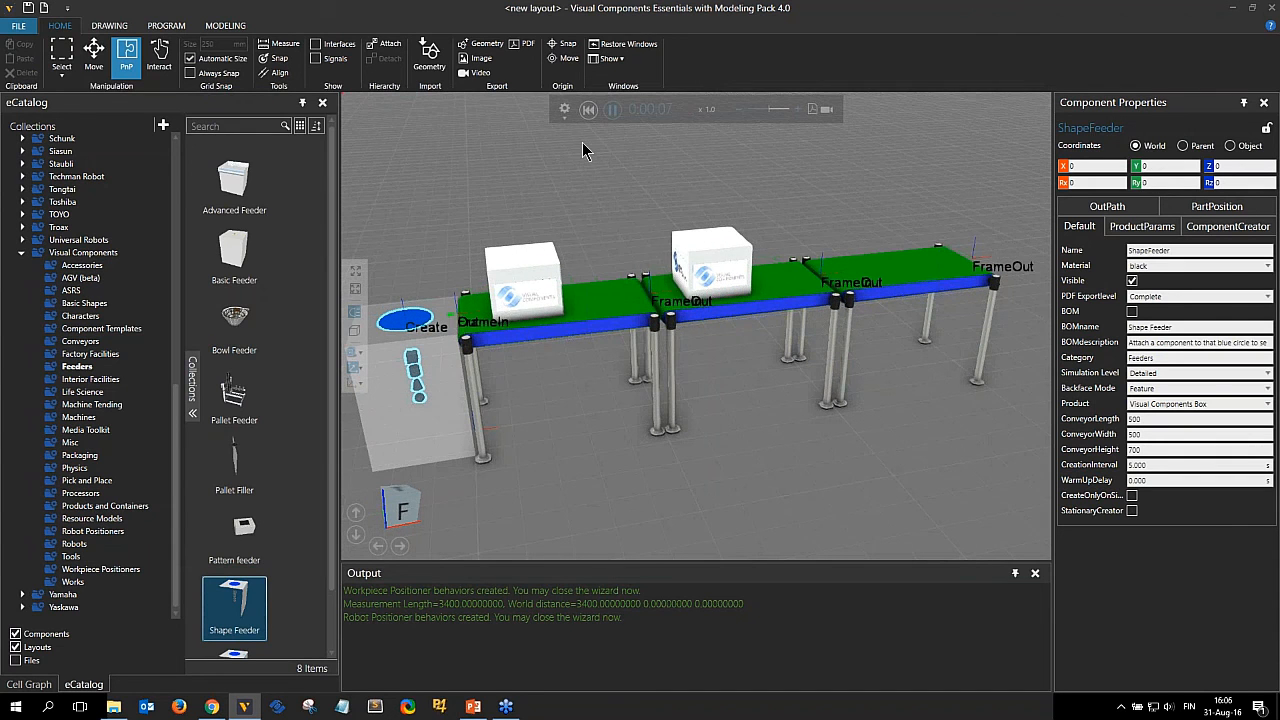
{"action": "left_click", "coordinate": [588, 110]}
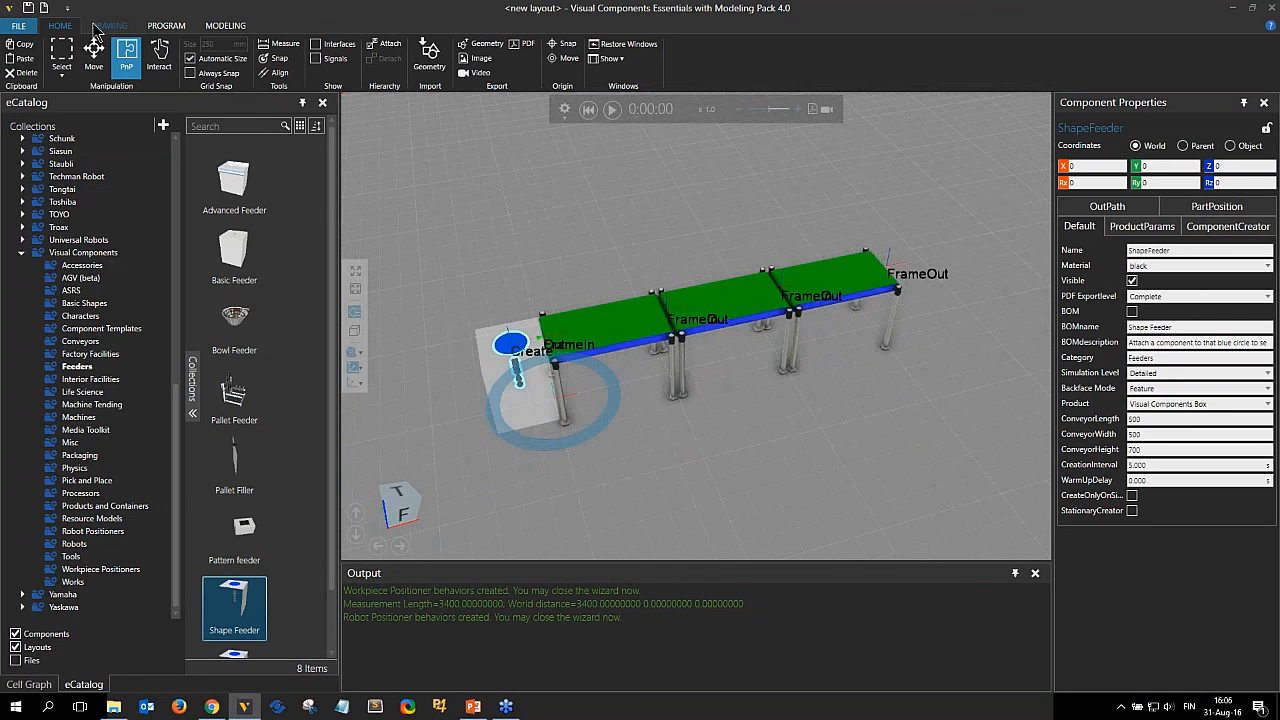
Move the existing conveyor line and feeder aside, and import Conveyor.STEP from the ComponentModelingWebinar folder into the layout.
{"action": "left_click_drag", "start_coordinate": [452, 213], "coordinate": [985, 545]}
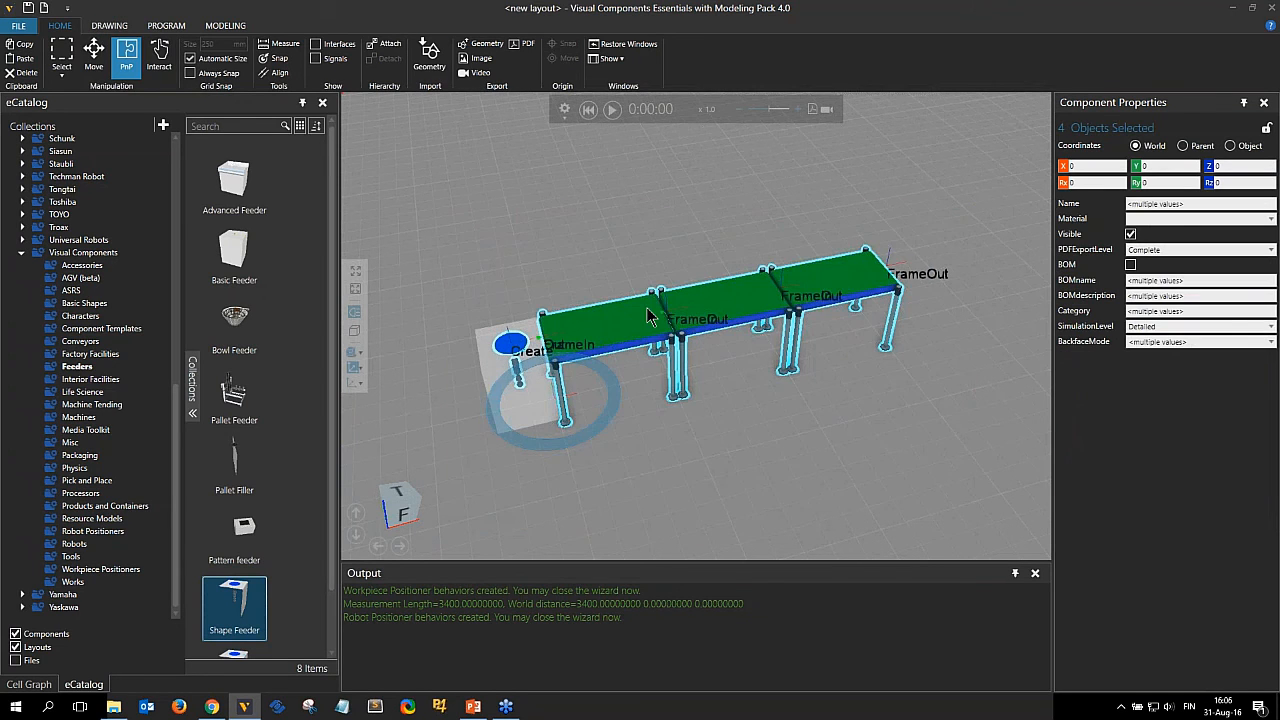
{"action": "left_click_drag", "start_coordinate": [646, 307], "coordinate": [545, 148]}
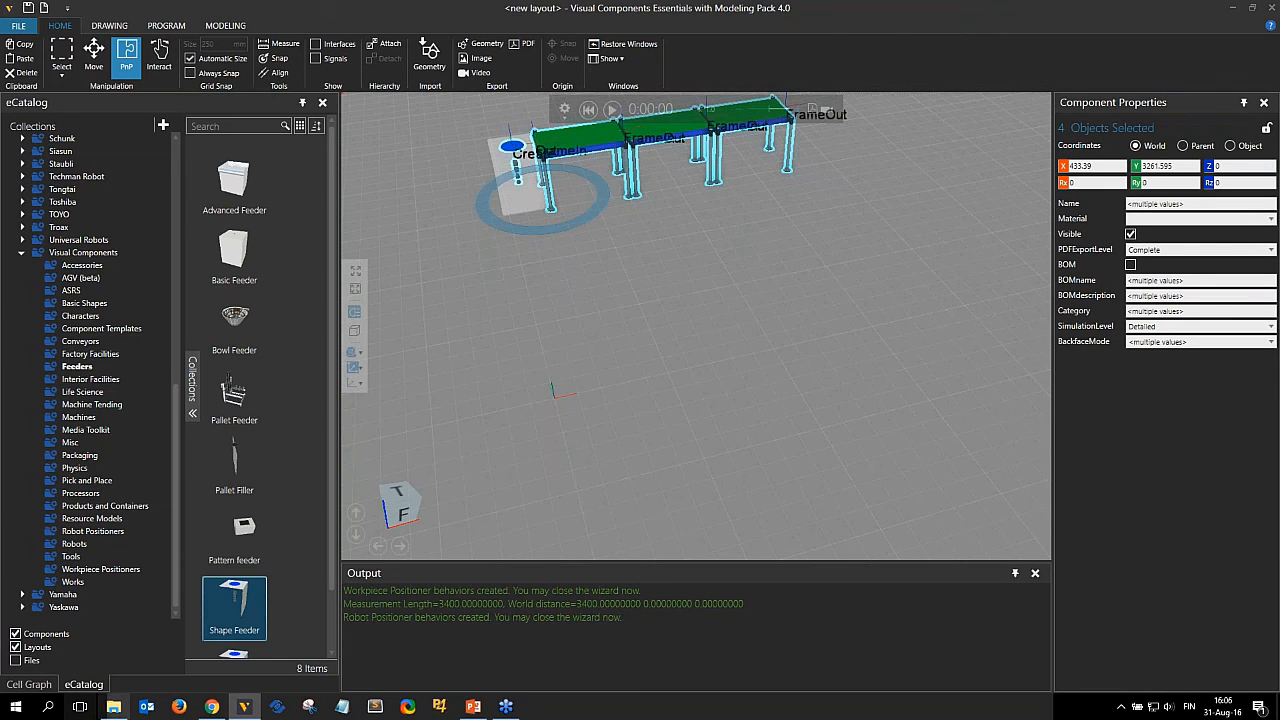
{"action": "left_click", "coordinate": [113, 706]}
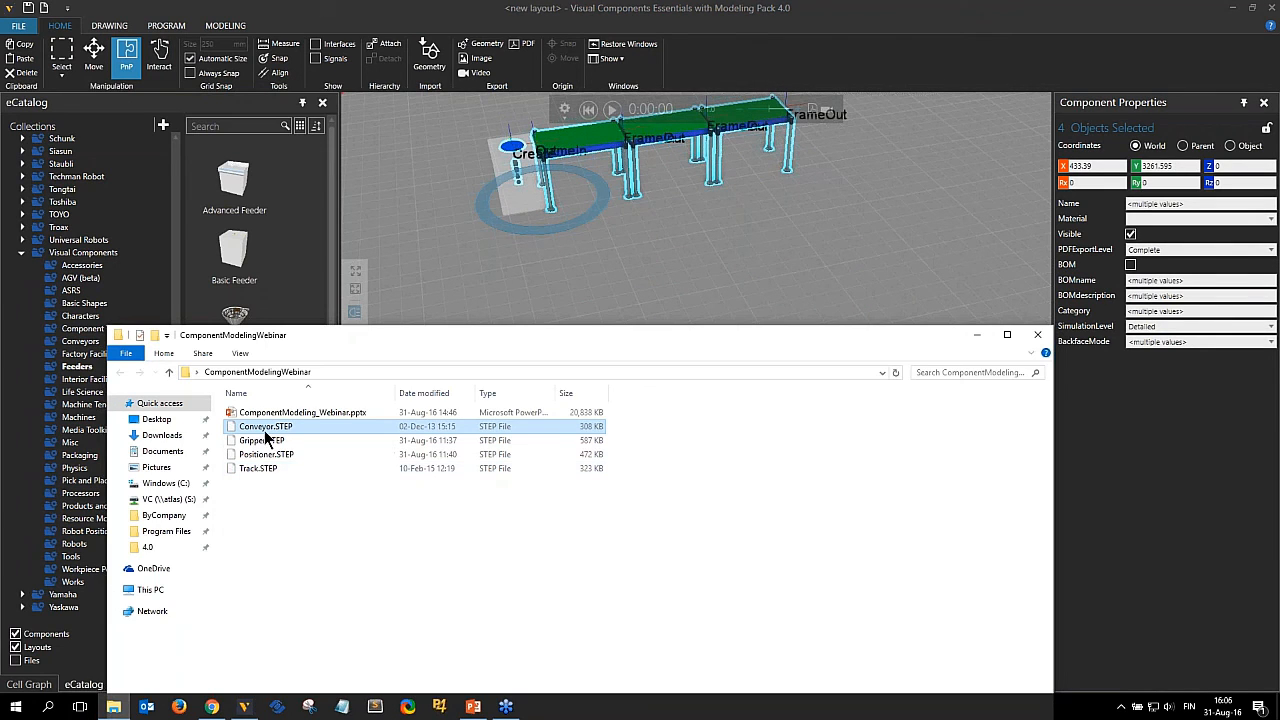
{"action": "left_click_drag", "start_coordinate": [265, 432], "coordinate": [642, 336]}
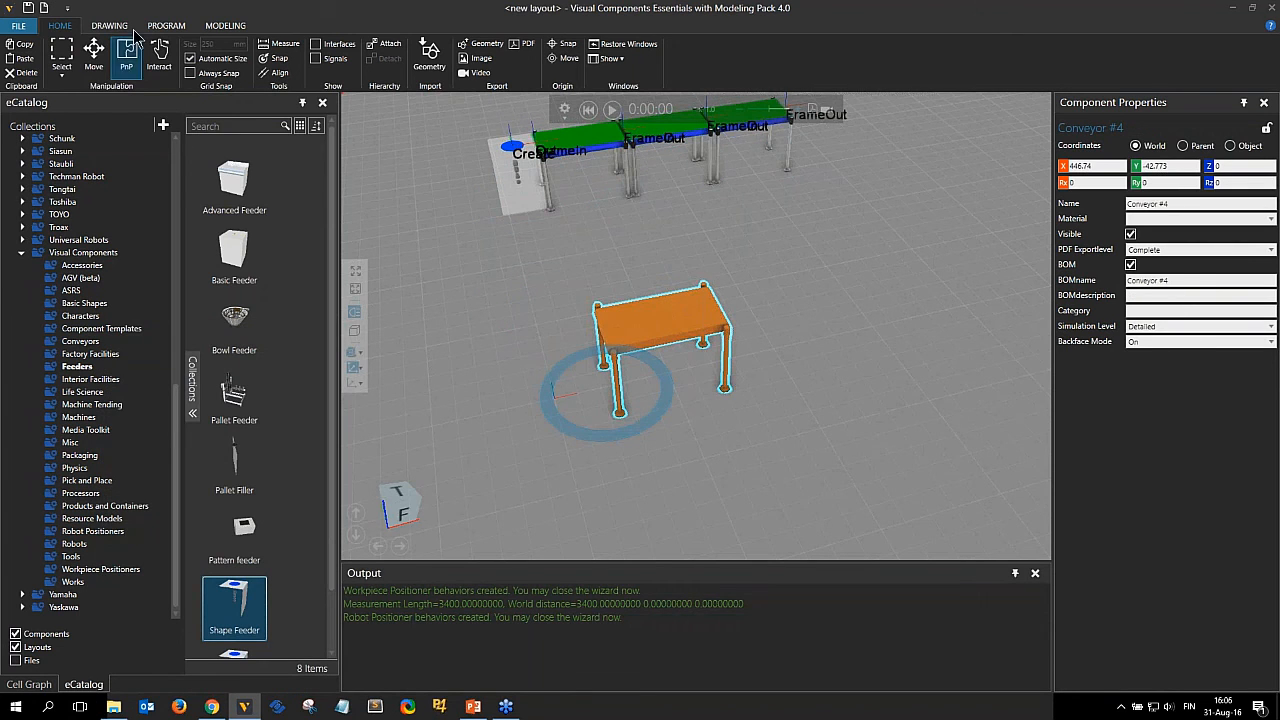
Select the imported conveyor's geometry in the modeling workspace and open the Conveyor component wizard.
{"action": "left_click", "coordinate": [226, 26]}
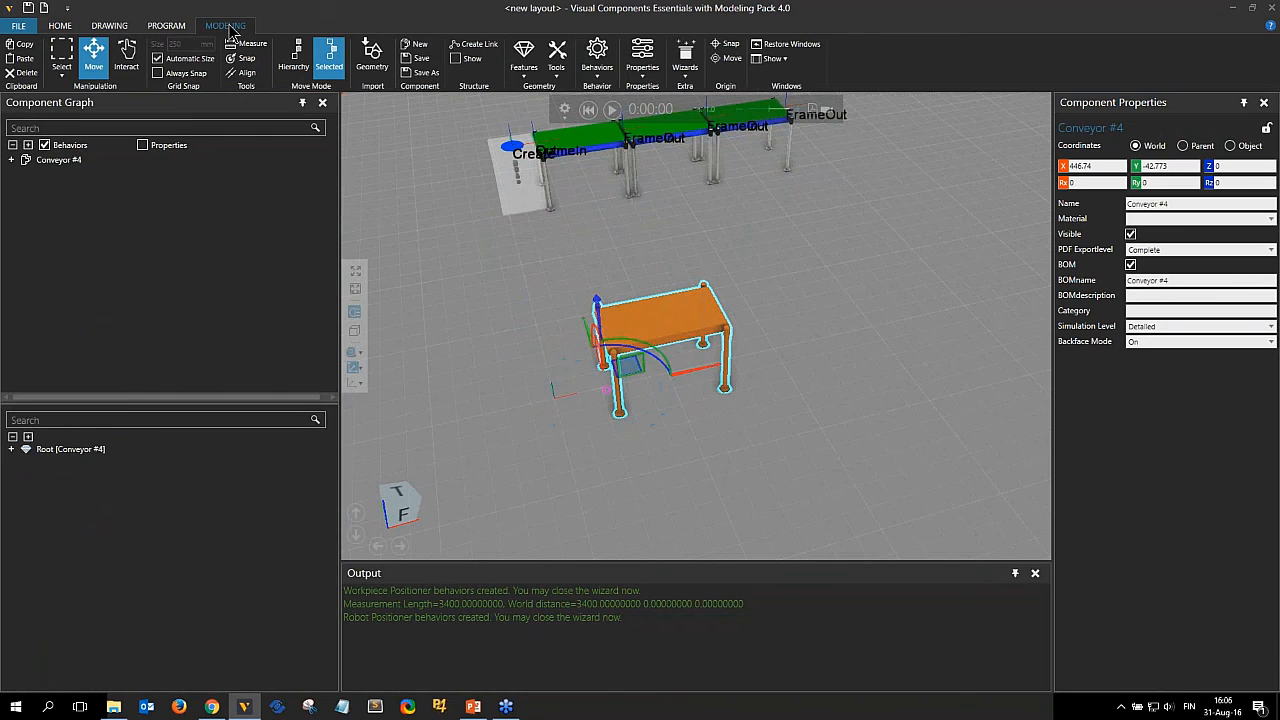
{"action": "scroll", "coordinate": [682, 350], "scroll_direction": "up", "scroll_amount": 4}
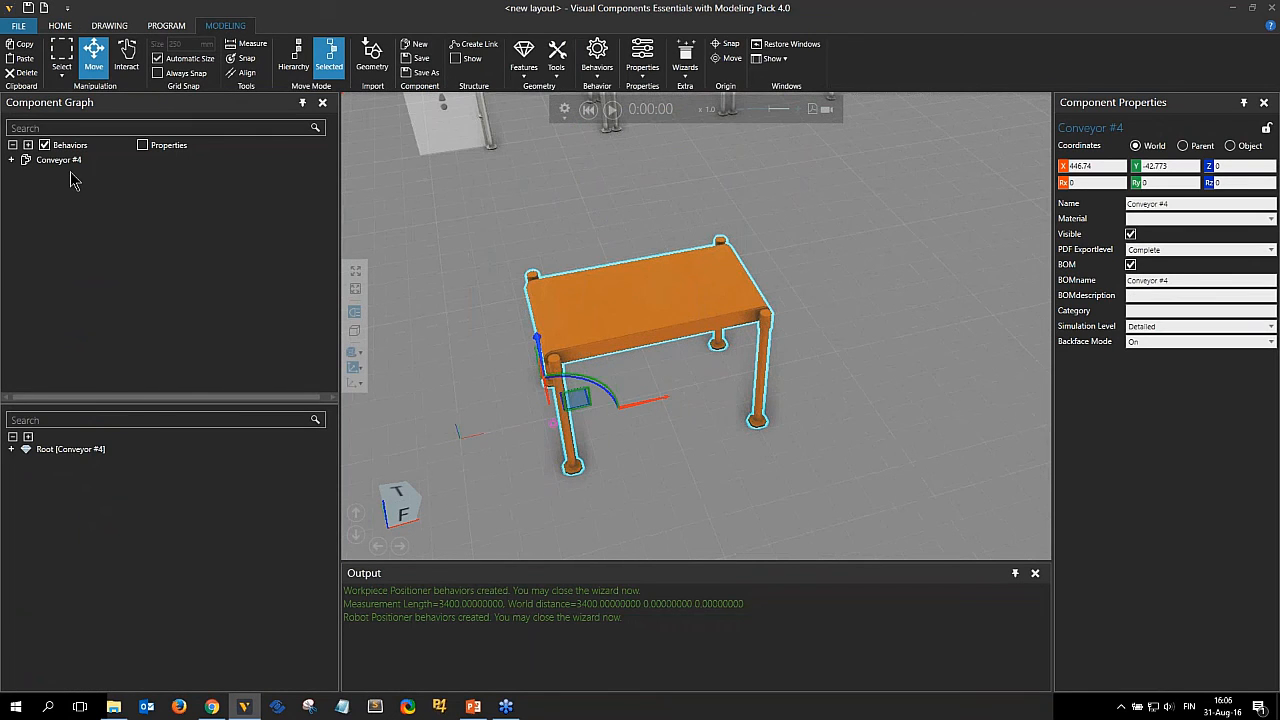
{"action": "left_click", "coordinate": [73, 162]}
{"action": "left_click", "coordinate": [670, 302]}
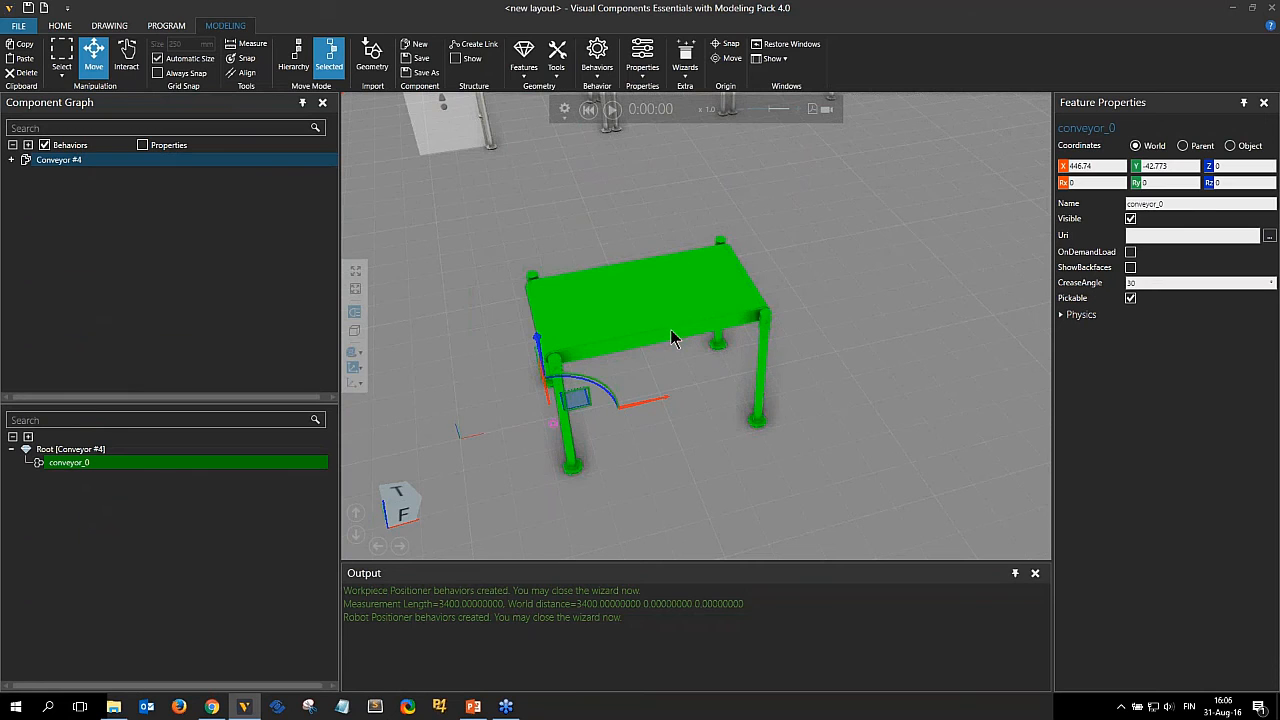
{"action": "left_click", "coordinate": [684, 62]}
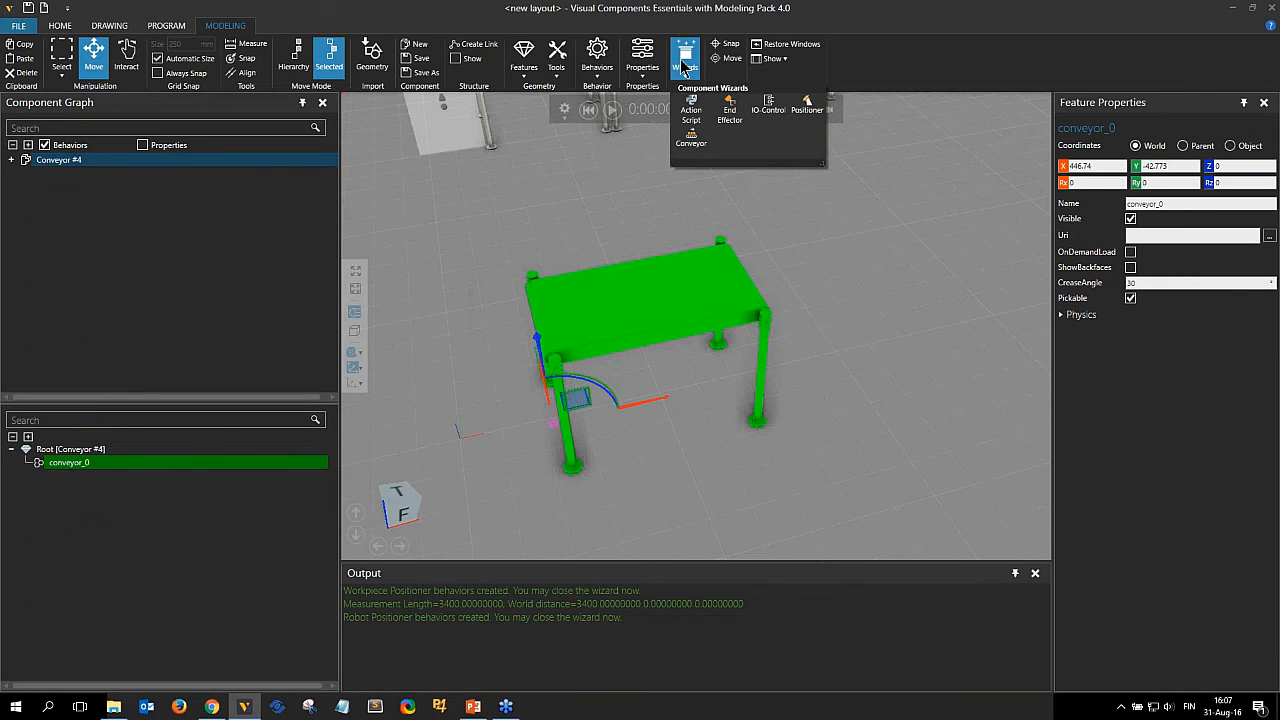
{"action": "left_click", "coordinate": [690, 138]}
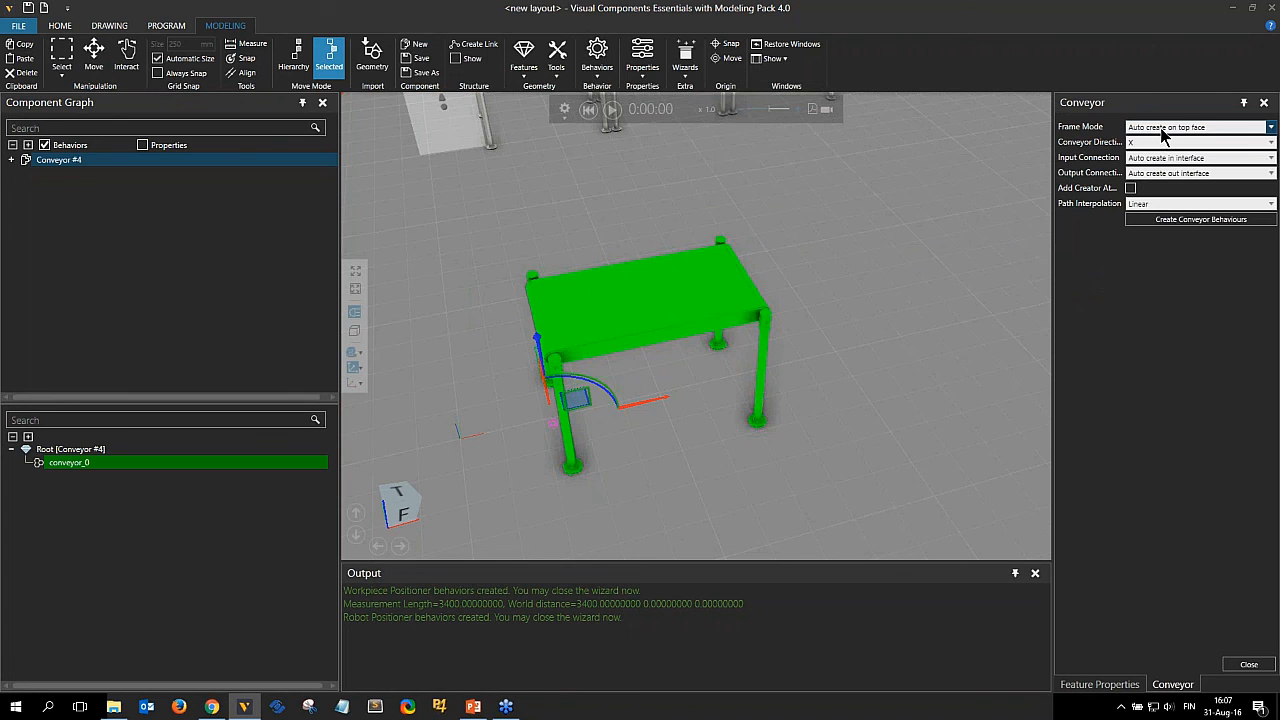
{"action": "left_click", "coordinate": [1140, 127]}
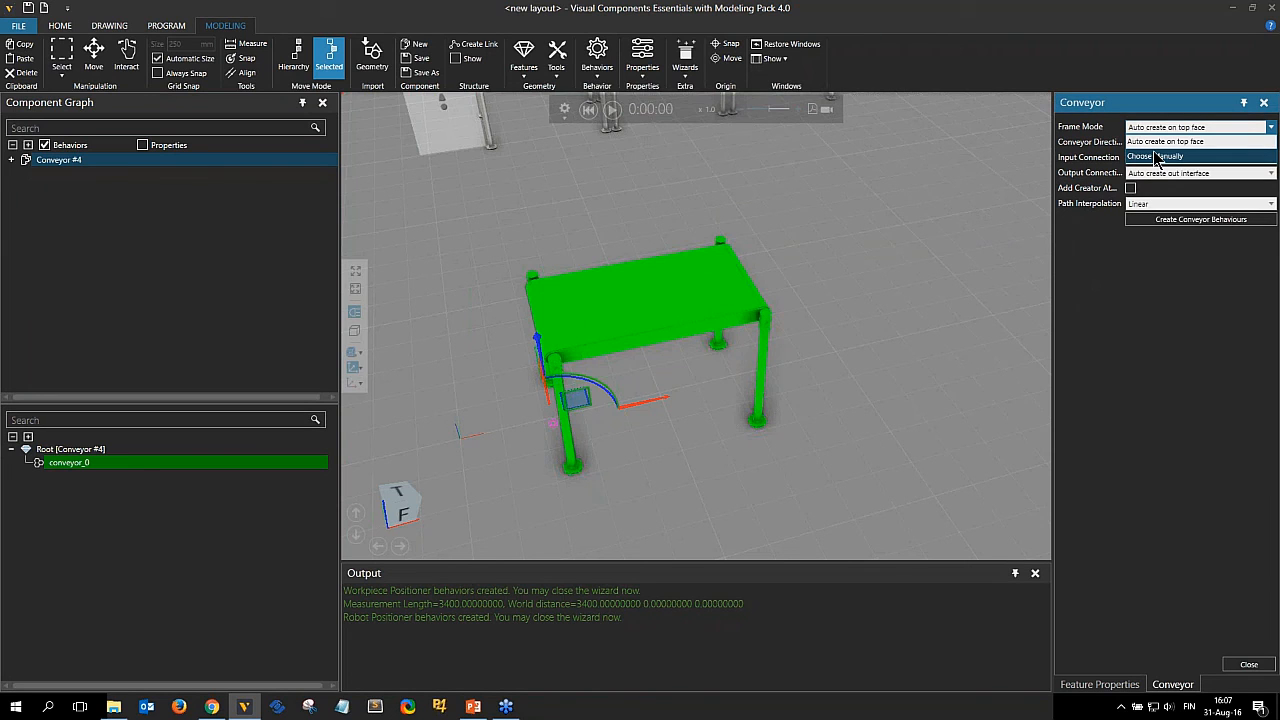
{"action": "left_click", "coordinate": [1157, 157]}
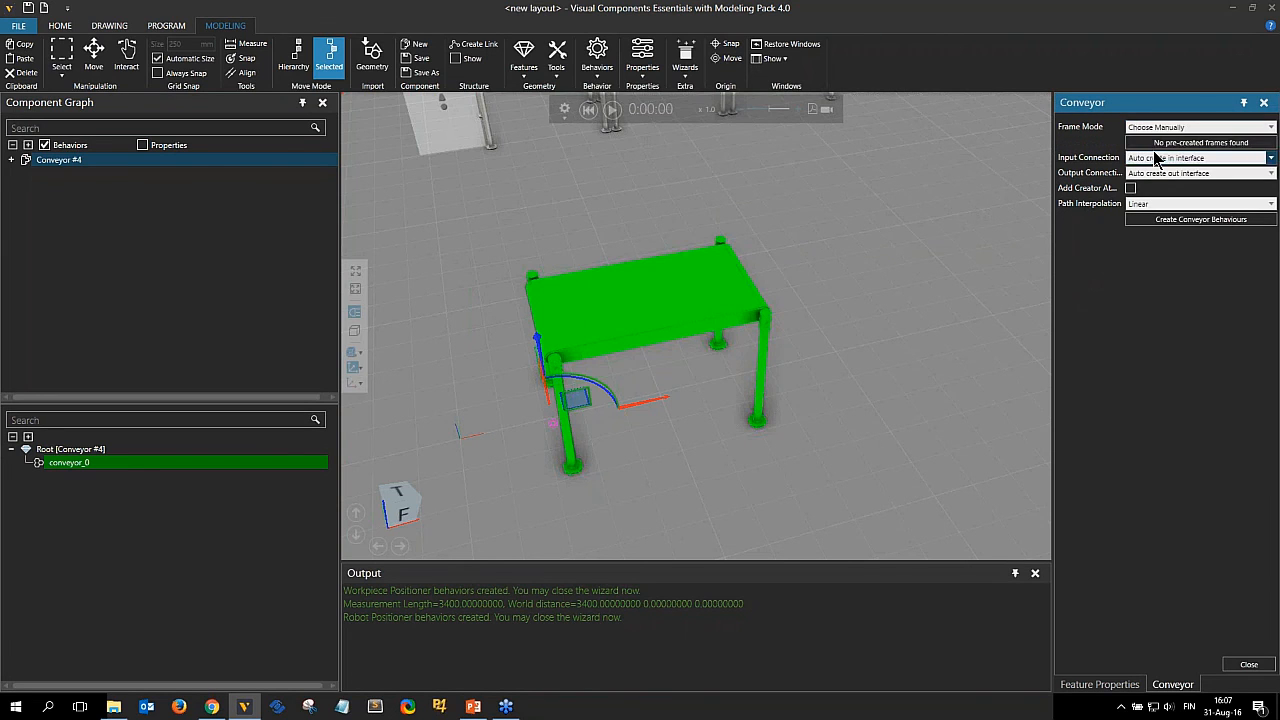
{"action": "left_click", "coordinate": [1199, 128]}
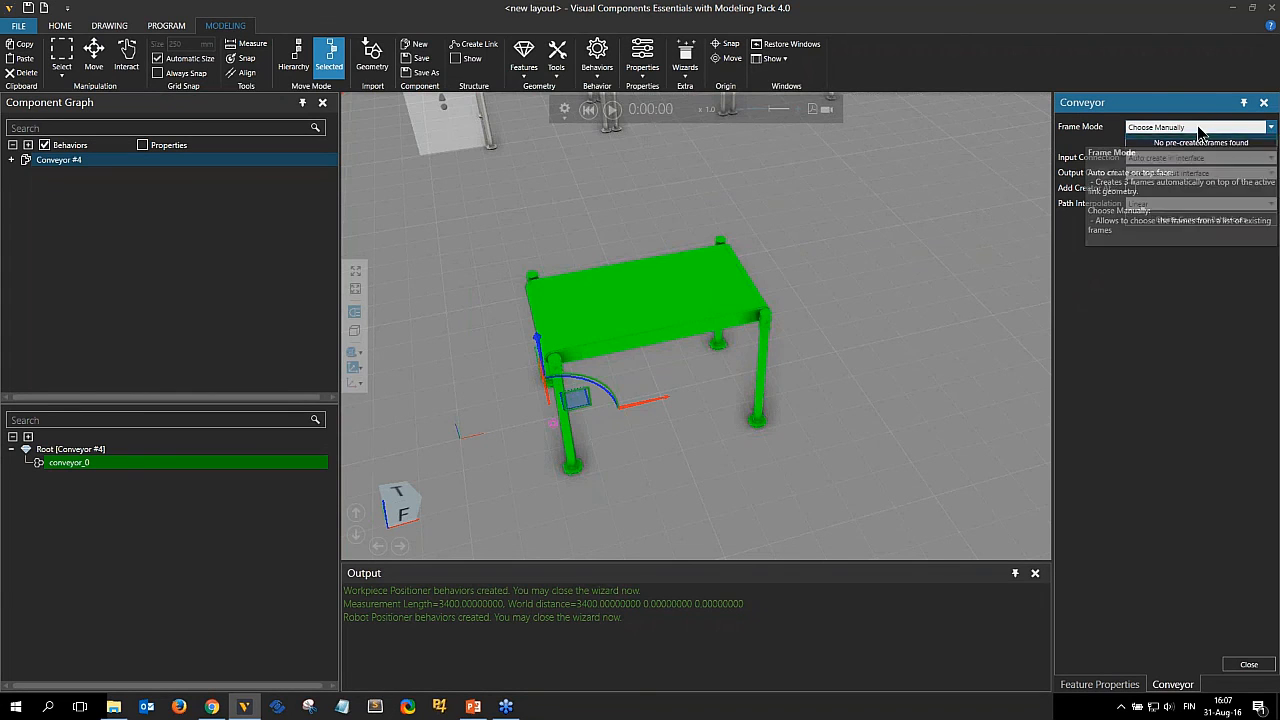
{"action": "left_click", "coordinate": [1196, 143]}
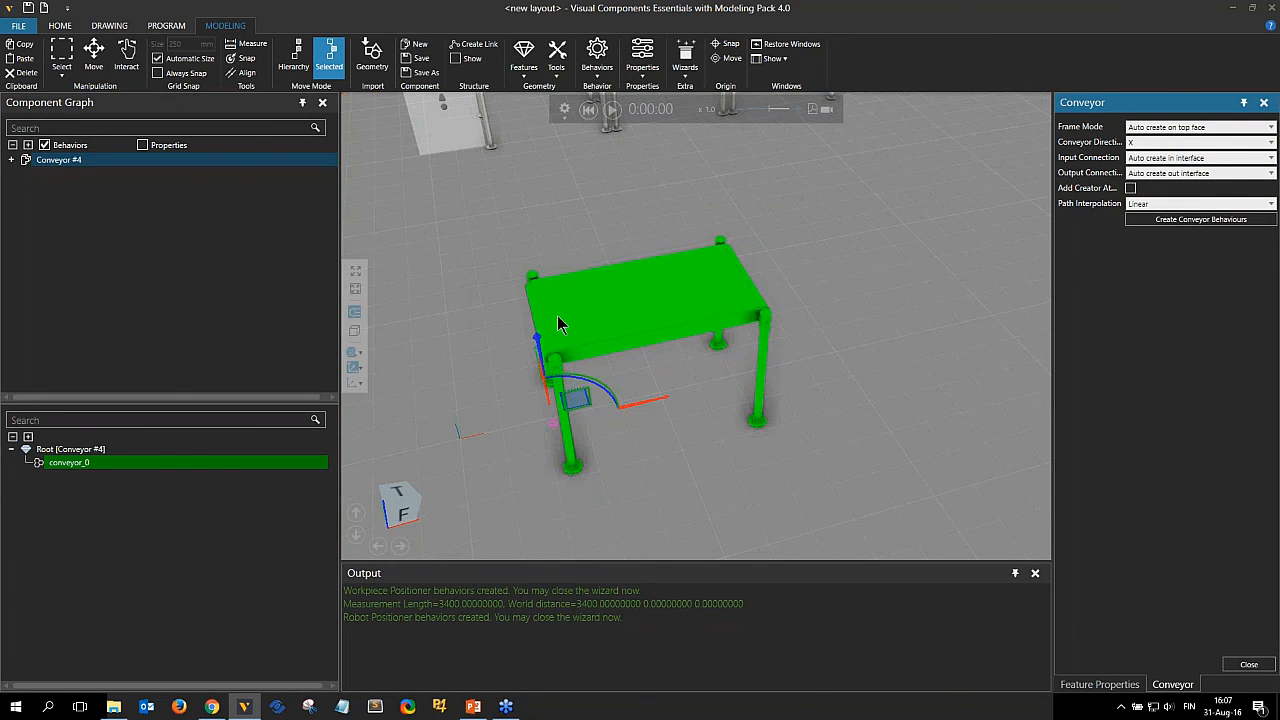
{"action": "right_click_drag", "start_coordinate": [869, 308], "coordinate": [834, 343]}
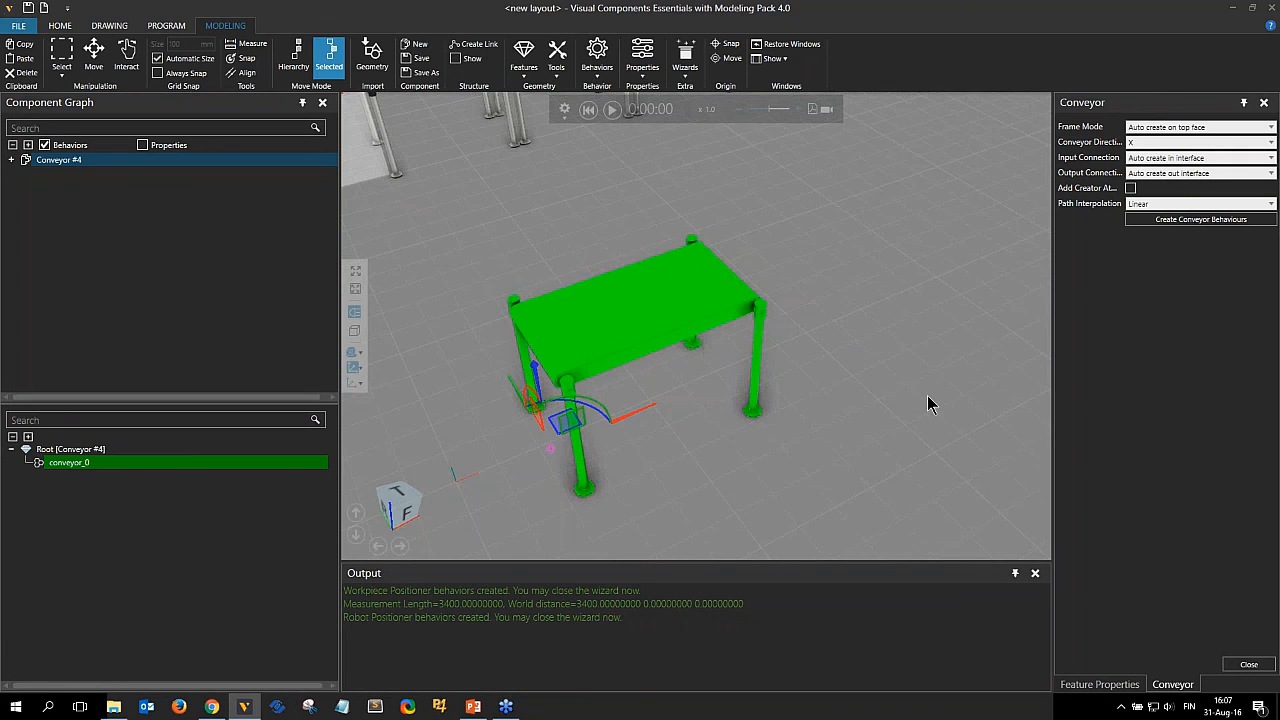
{"action": "left_click", "coordinate": [1150, 143]}
{"action": "left_click", "coordinate": [1160, 181]}
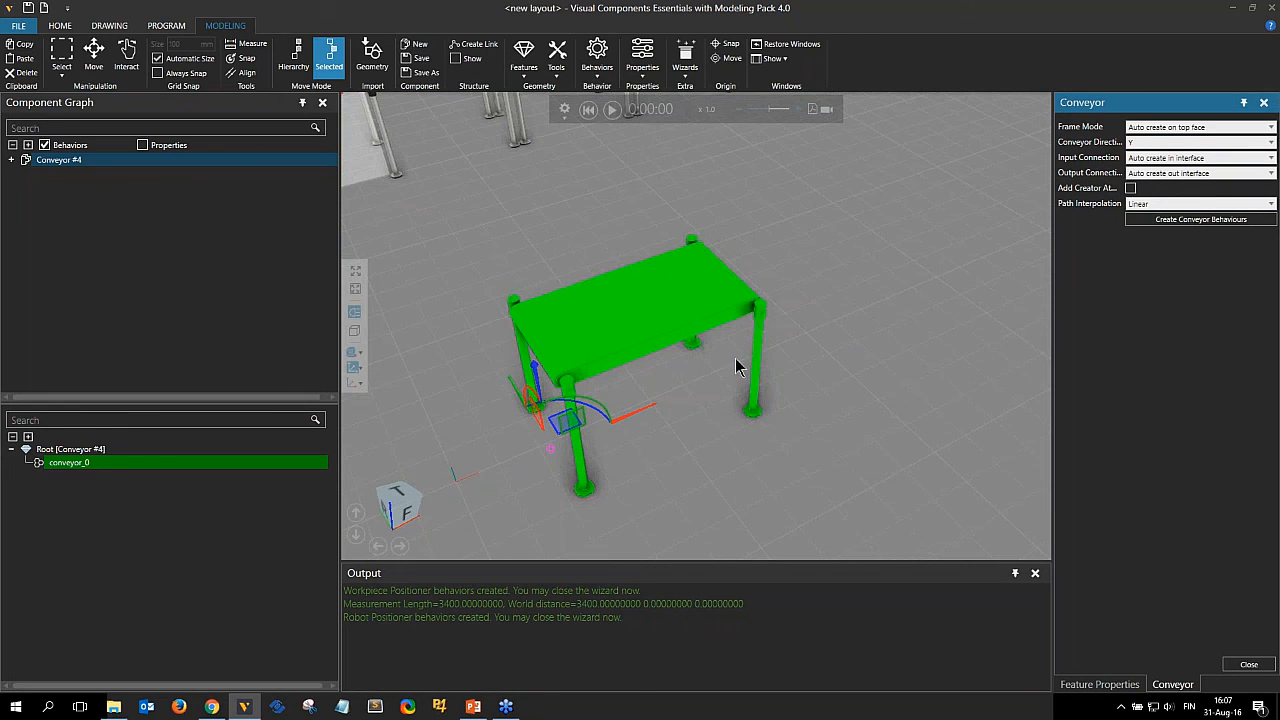
{"action": "left_click", "coordinate": [1130, 143]}
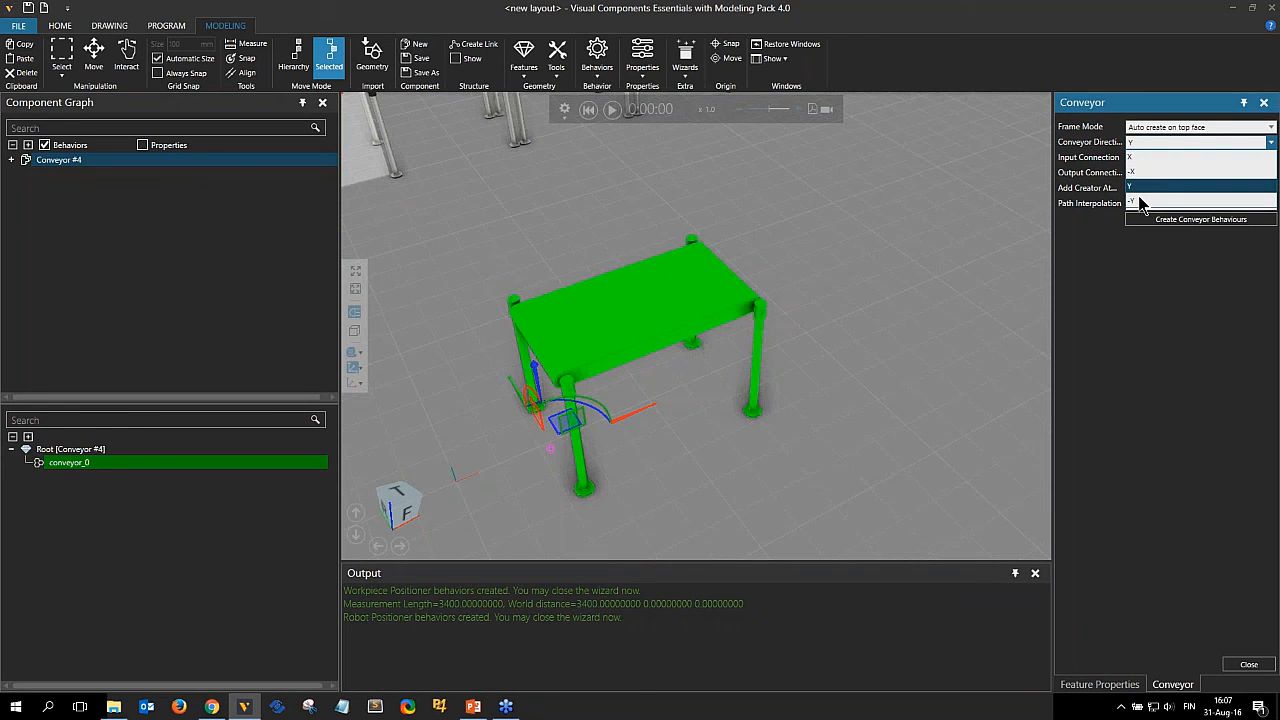
{"action": "left_click", "coordinate": [1140, 202]}
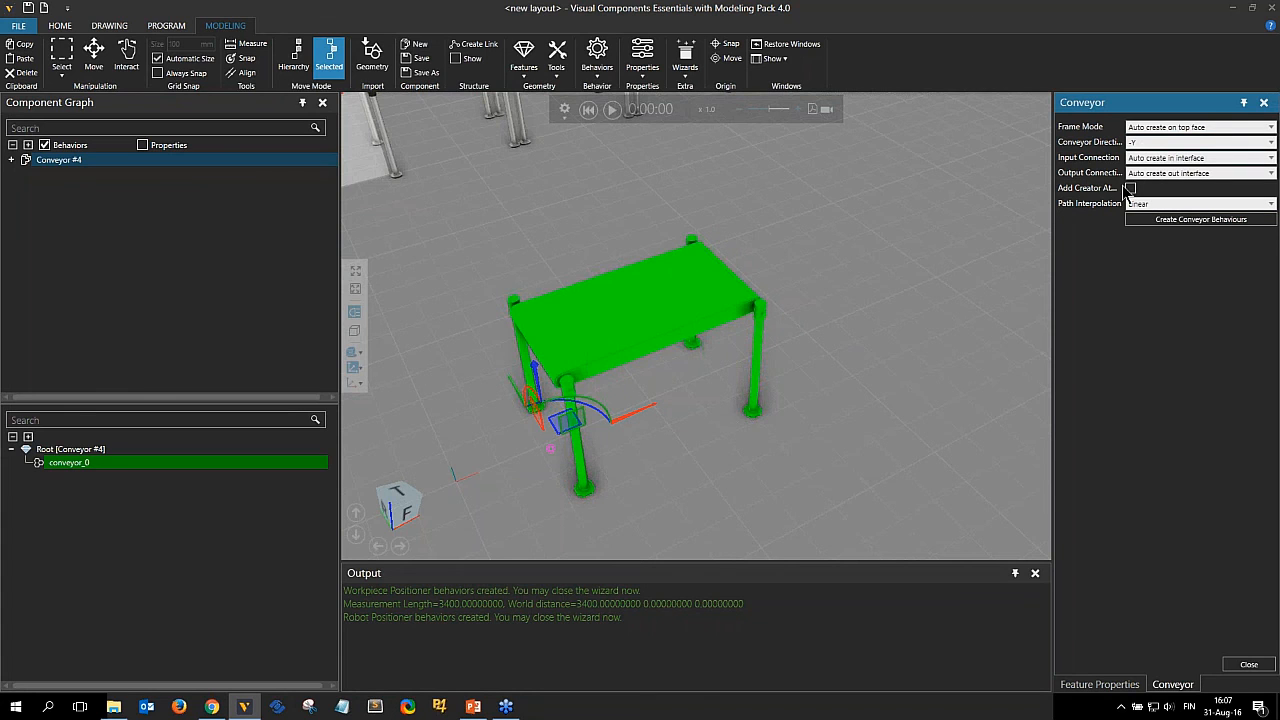
{"action": "left_click", "coordinate": [1140, 143]}
{"action": "left_click", "coordinate": [1145, 157]}
Keep auto-created top-face frames, X direction and auto-created in and out interfaces, and create the conveyor behaviours.
{"action": "left_click", "coordinate": [1150, 160]}
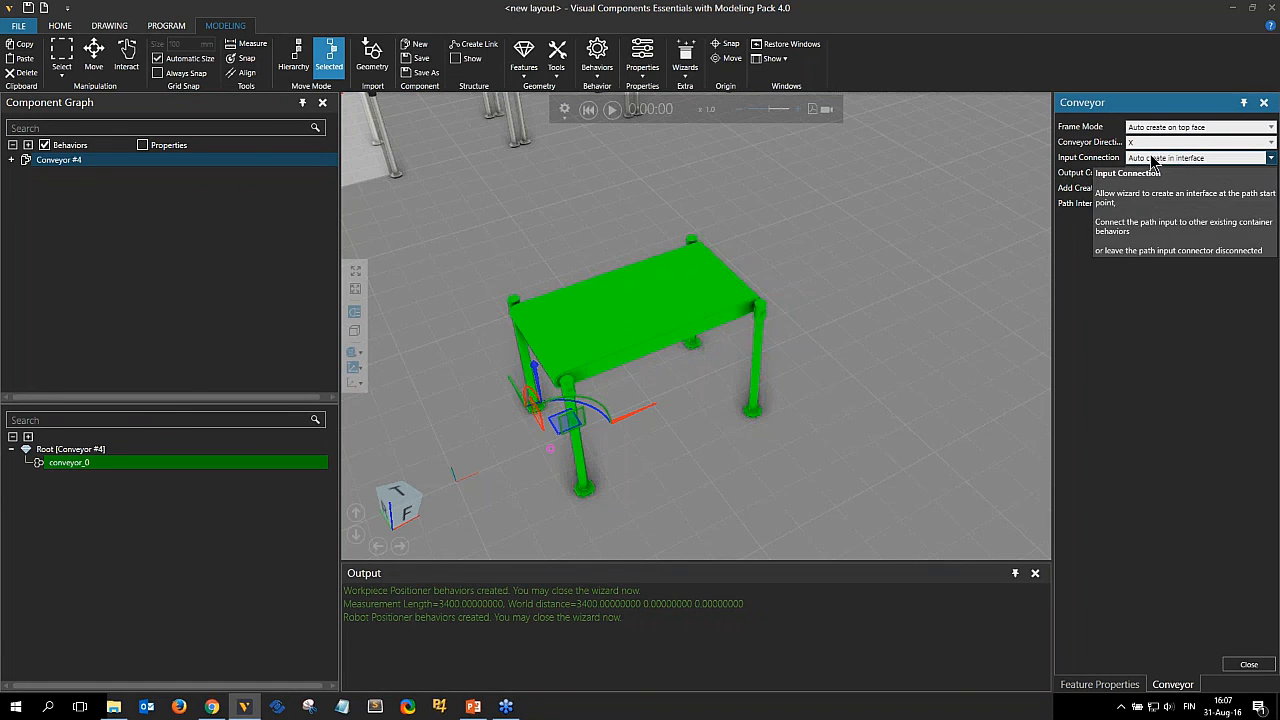
{"action": "left_click", "coordinate": [1145, 158]}
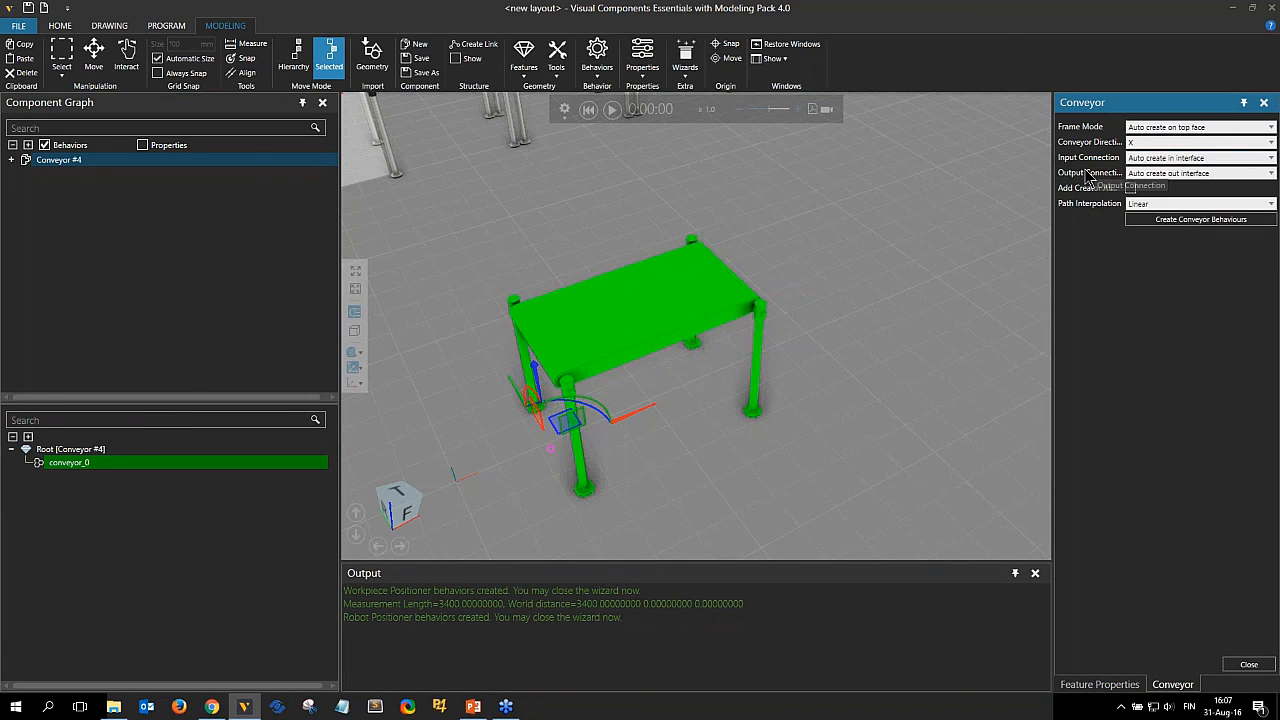
{"action": "left_click", "coordinate": [1163, 175]}
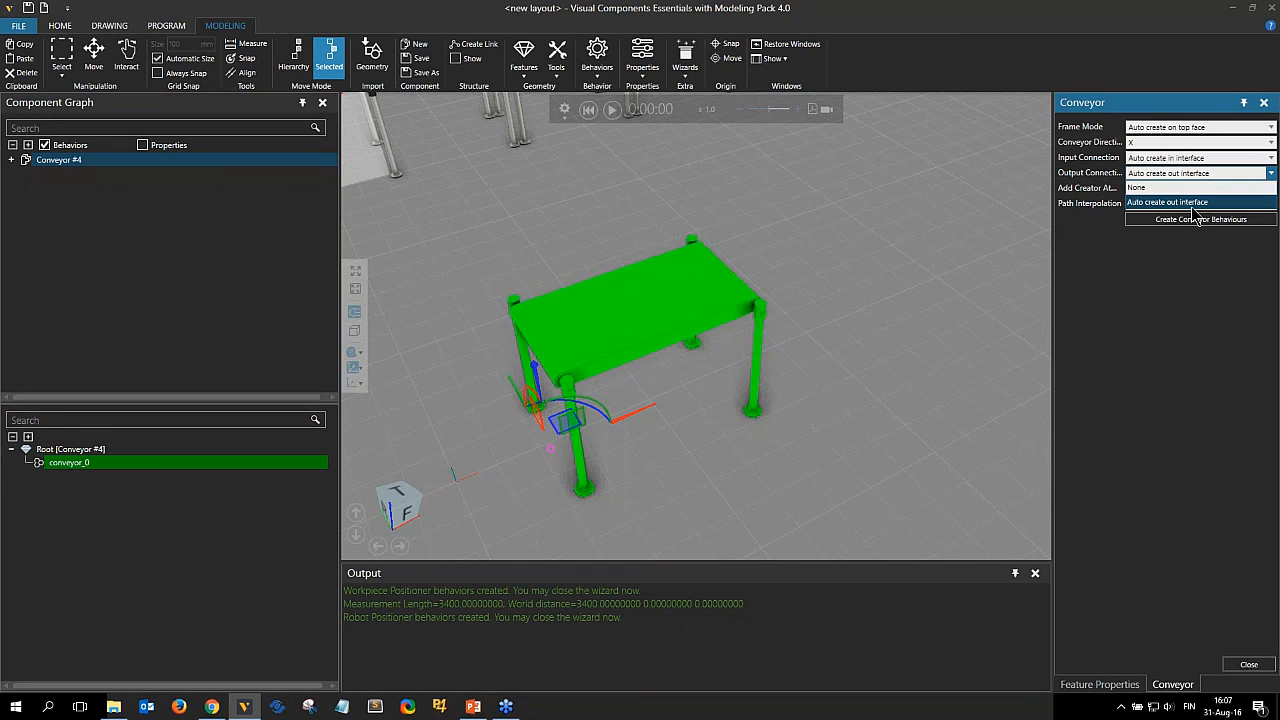
{"action": "left_click", "coordinate": [1182, 202]}
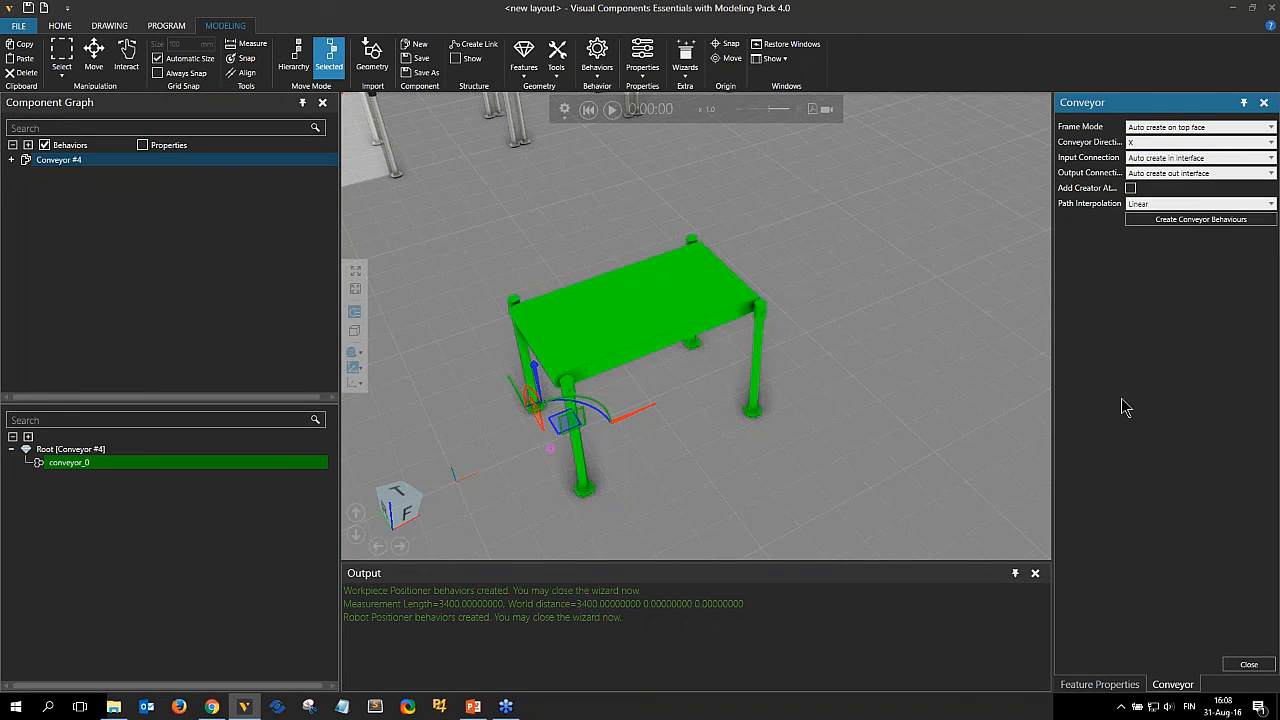
{"action": "left_click", "coordinate": [1173, 221]}
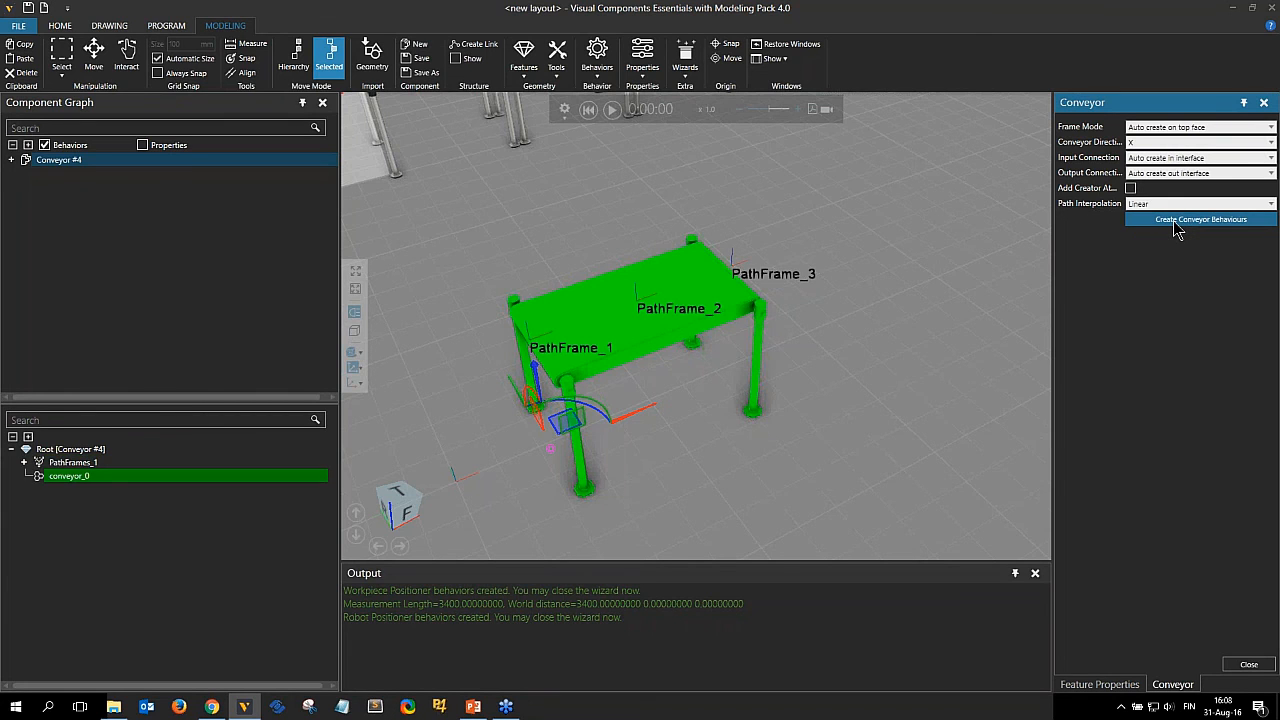
Inspect the generated path frames and the Path, InInterface, OutInterface and SensorInterface behaviours in the component graph.
{"action": "left_click", "coordinate": [24, 462]}
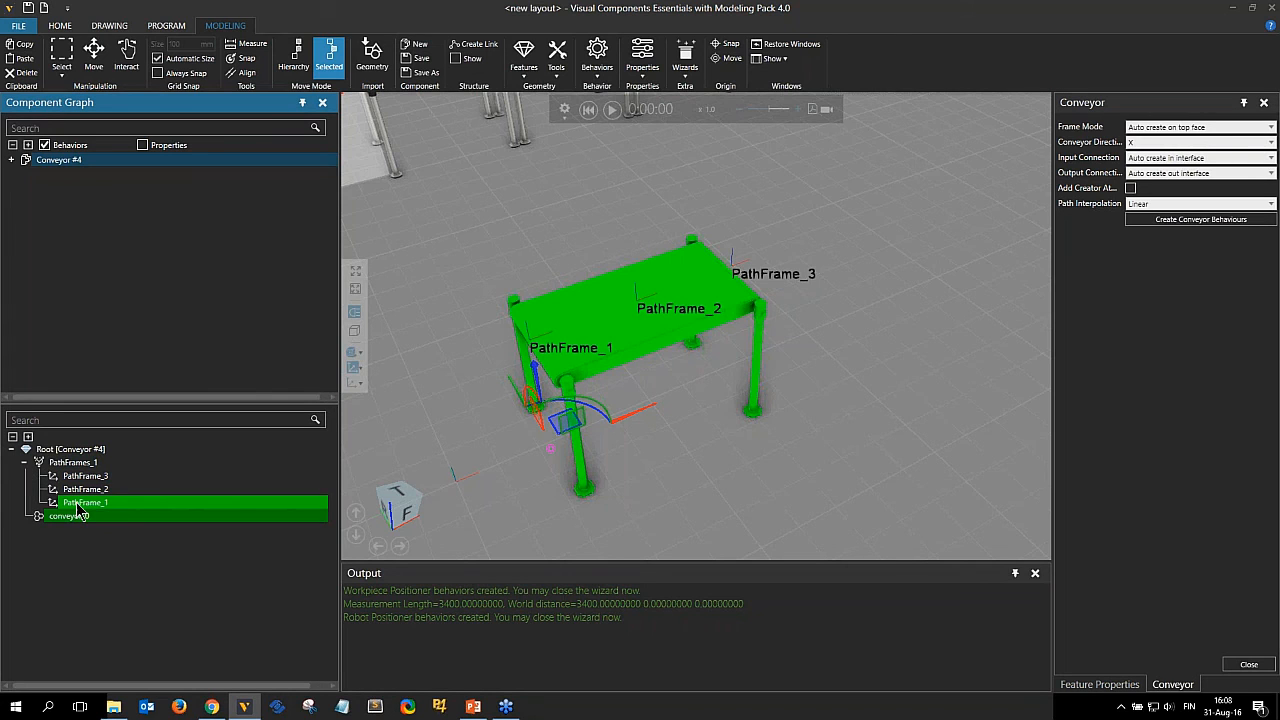
{"action": "left_click", "coordinate": [11, 160]}
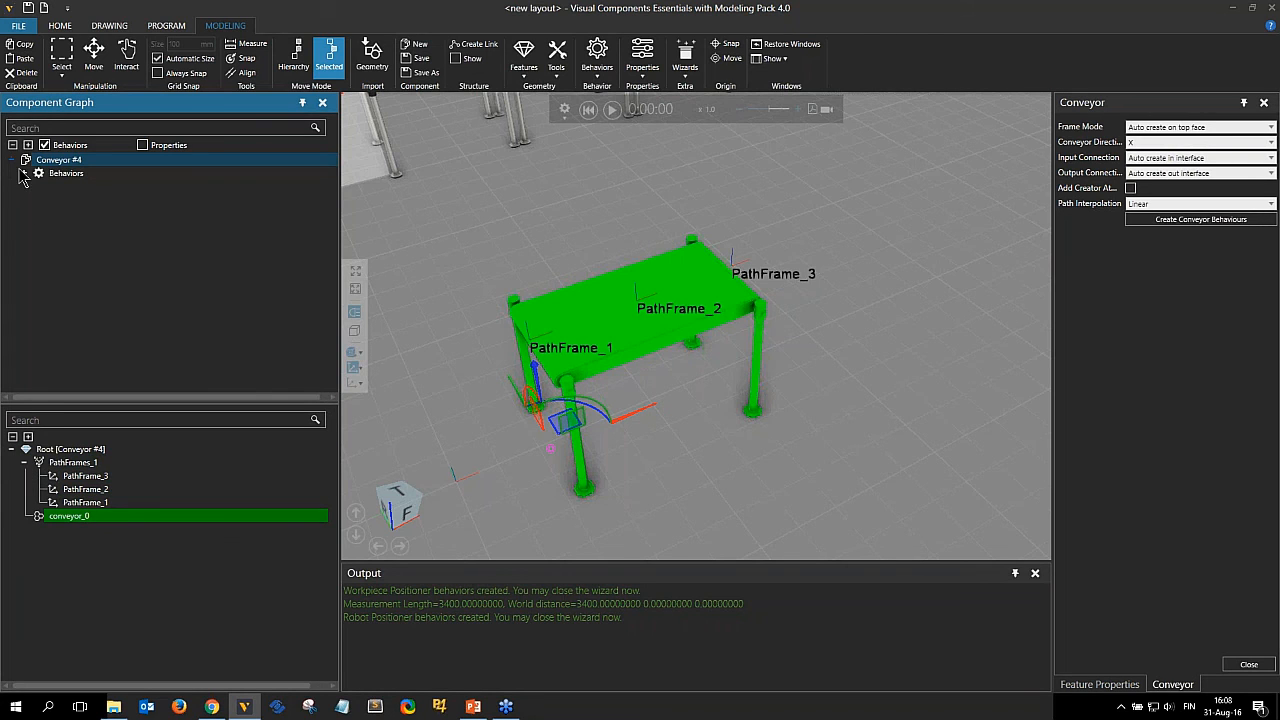
{"action": "left_click", "coordinate": [24, 173]}
{"action": "left_click", "coordinate": [72, 187]}
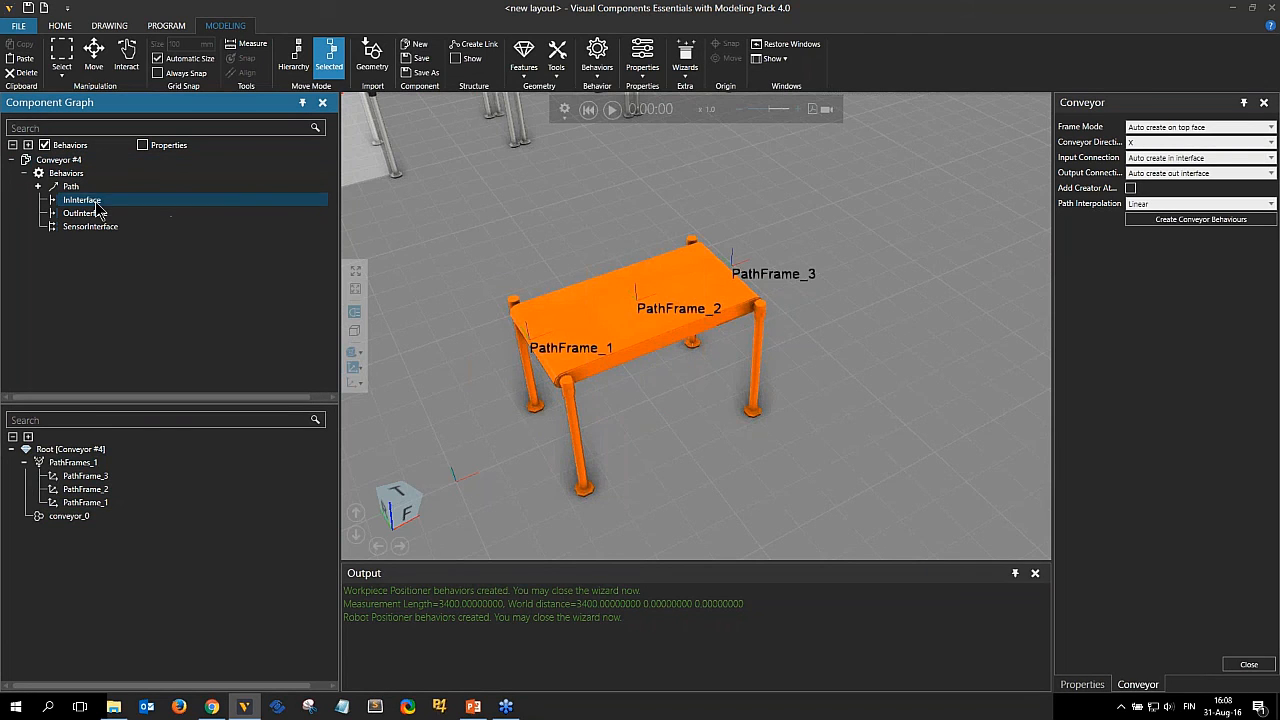
{"action": "left_click", "coordinate": [90, 213]}
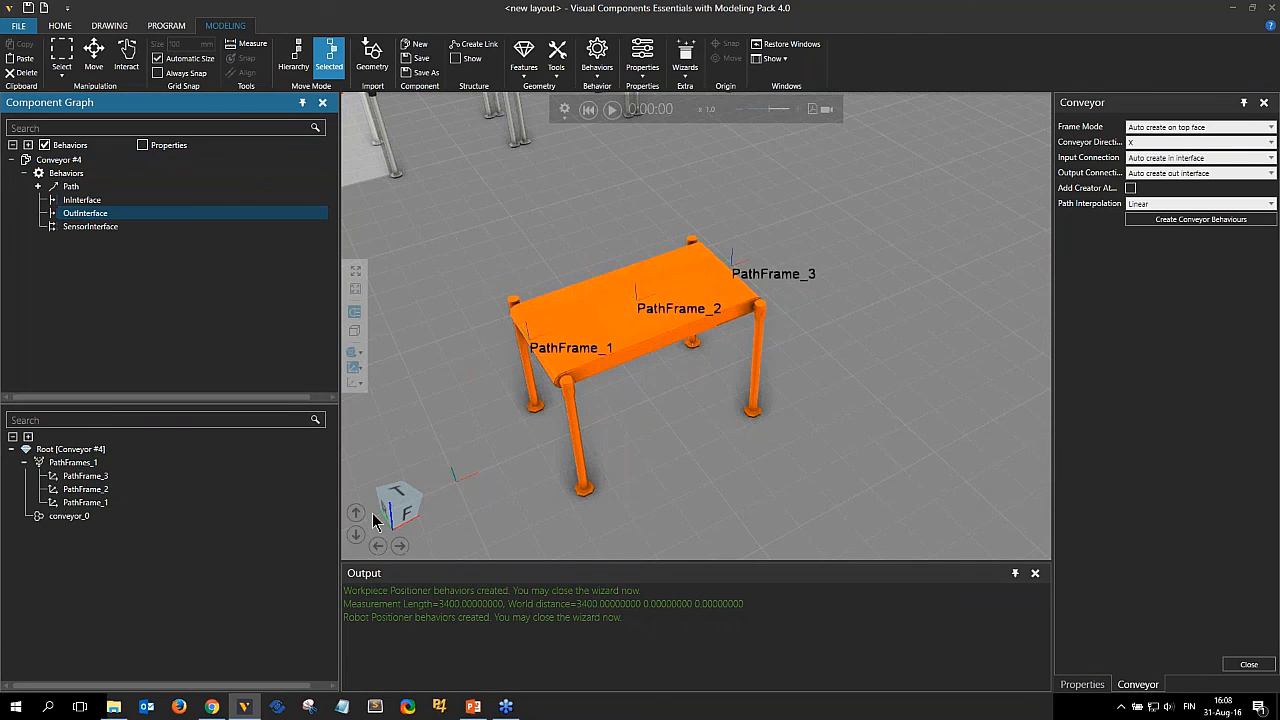
{"action": "left_click", "coordinate": [85, 228]}
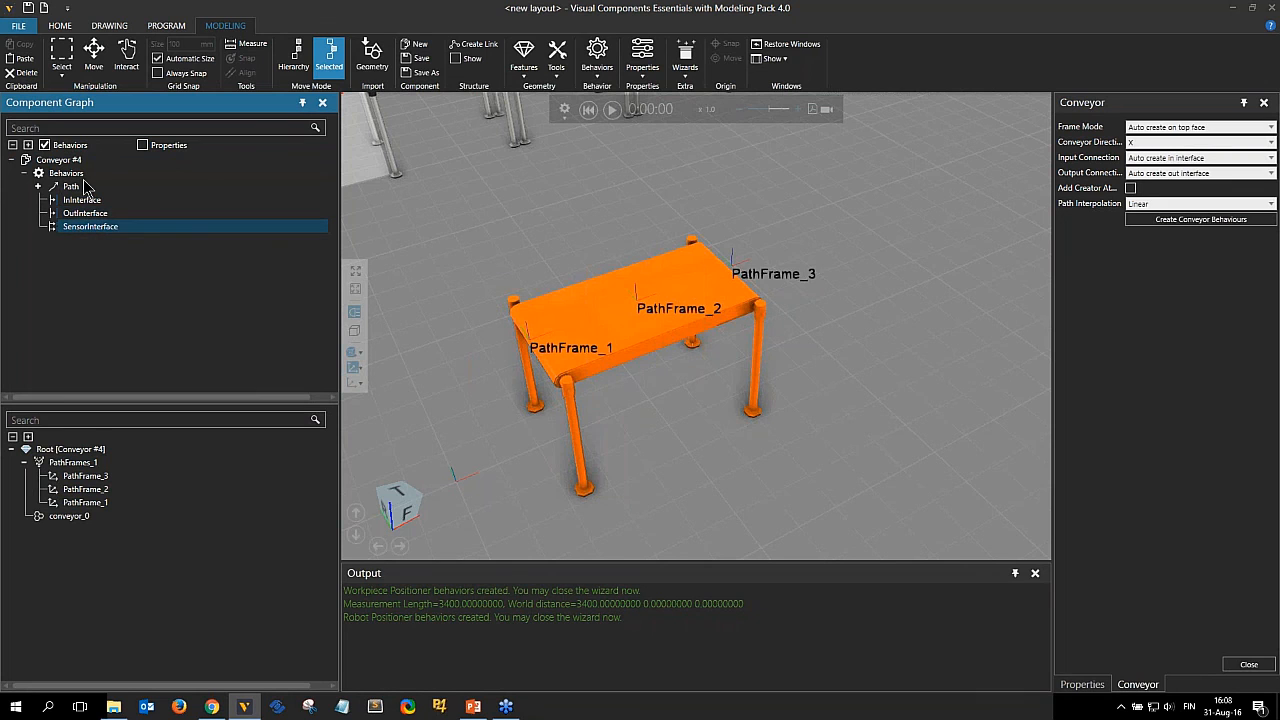
Add a Conveyor Sensor from the Processors catalog and attach it onto the new conveyor's top.
{"action": "left_click", "coordinate": [60, 26]}
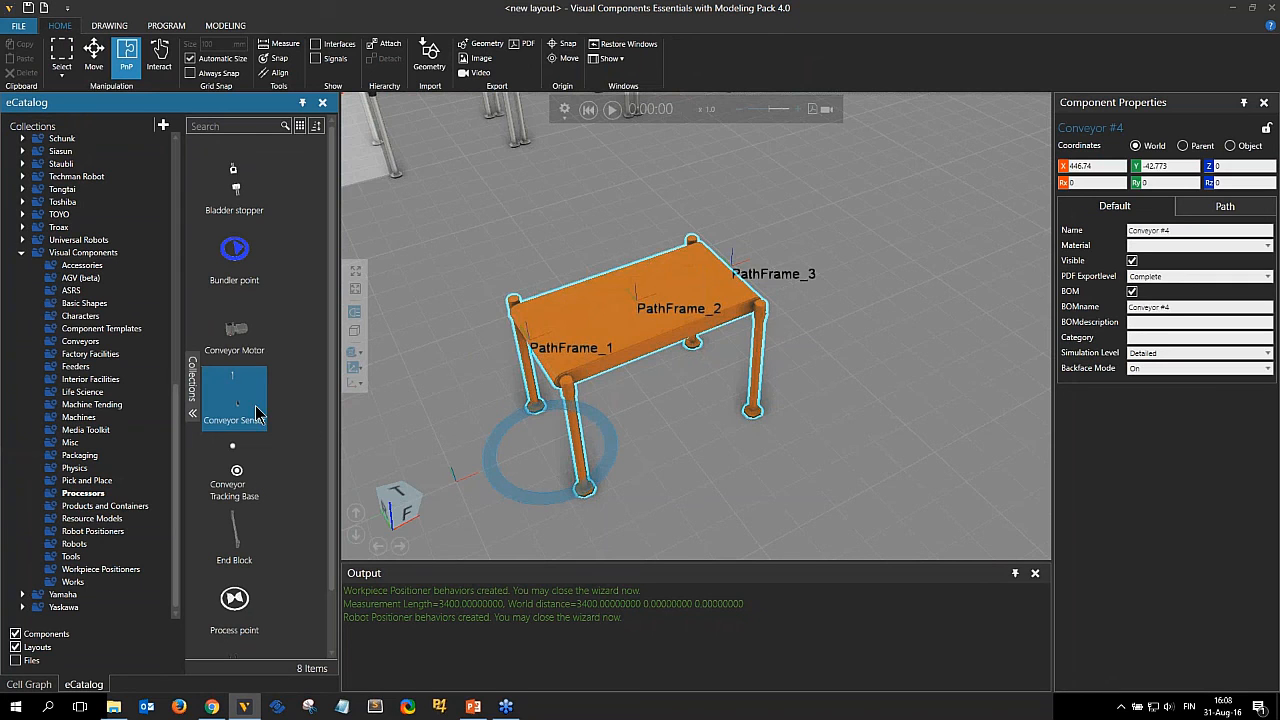
{"action": "left_click_drag", "start_coordinate": [256, 410], "coordinate": [716, 509]}
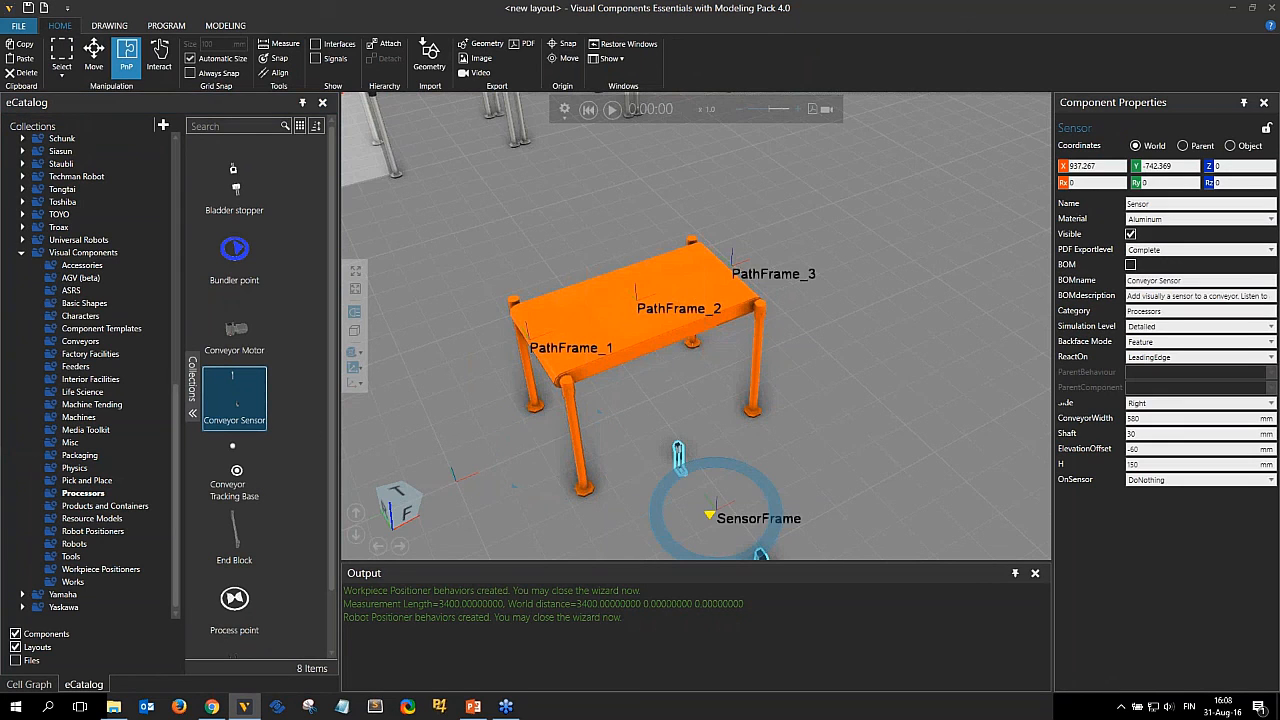
{"action": "left_click_drag", "start_coordinate": [679, 414], "coordinate": [645, 300]}
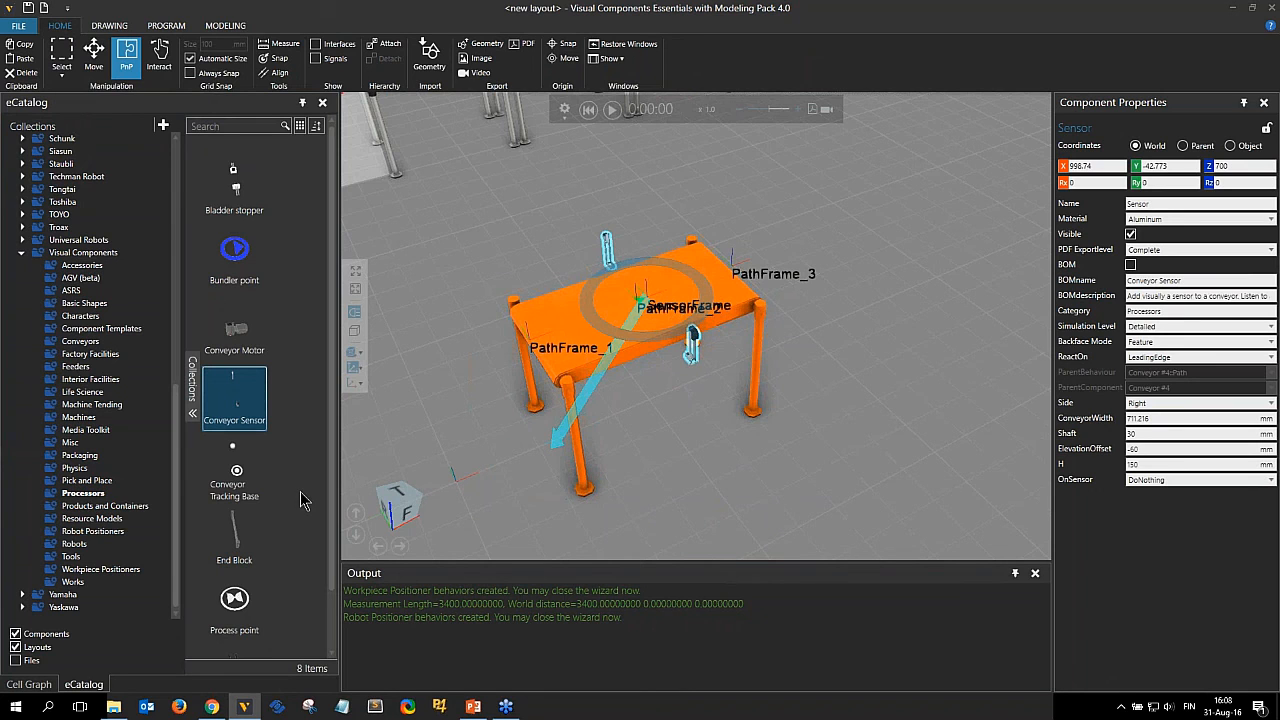
Add a Conveyor Motor from the catalog and attach it to the new conveyor.
{"action": "left_click", "coordinate": [234, 330]}
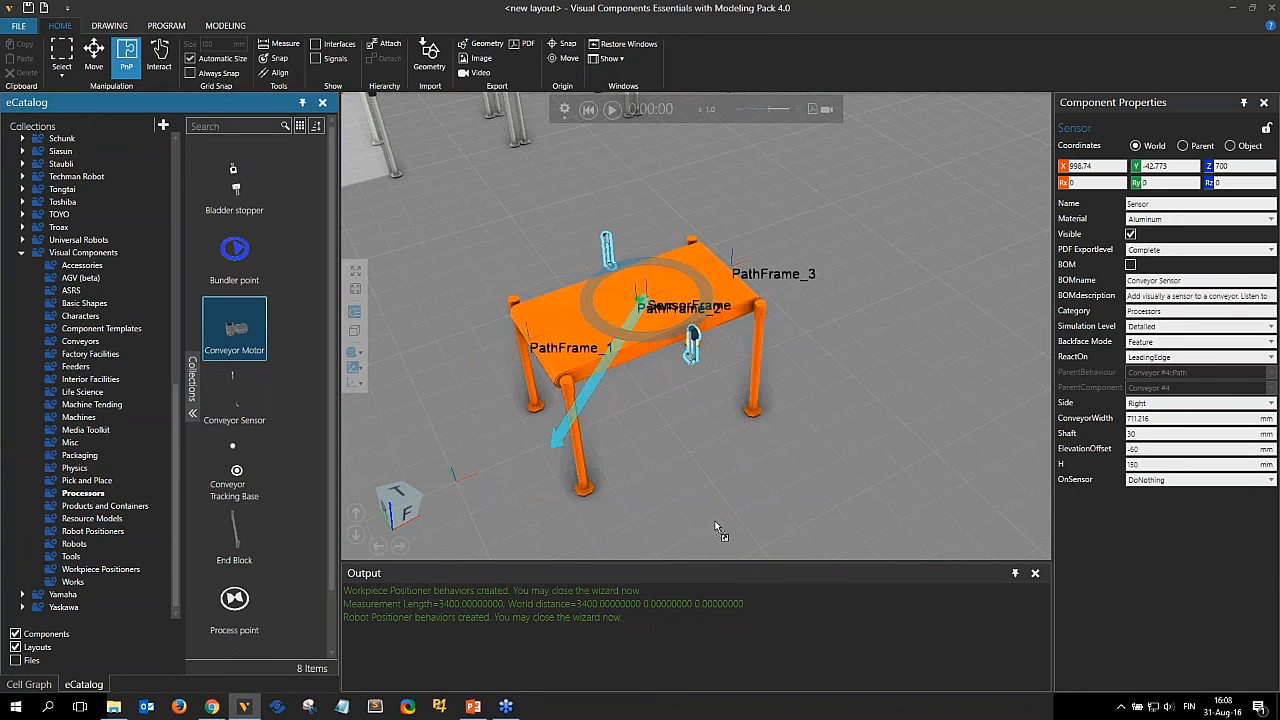
{"action": "left_click_drag", "start_coordinate": [716, 530], "coordinate": [708, 527]}
{"action": "mouse_move", "coordinate": [656, 414]}
{"action": "left_mouse_down"}
{"action": "mouse_move", "coordinate": [626, 391]}
{"action": "mouse_move", "coordinate": [654, 411]}
{"action": "left_mouse_up"}
{"action": "mouse_move", "coordinate": [668, 480]}
{"action": "right_mouse_down"}
{"action": "mouse_move", "coordinate": [737, 506]}
{"action": "mouse_move", "coordinate": [751, 460]}
{"action": "mouse_move", "coordinate": [660, 475]}
{"action": "right_mouse_up"}
{"action": "scroll", "coordinate": [751, 460], "scroll_direction": "down", "scroll_amount": 3}
{"action": "scroll", "coordinate": [840, 422], "scroll_direction": "down", "scroll_amount": 2}
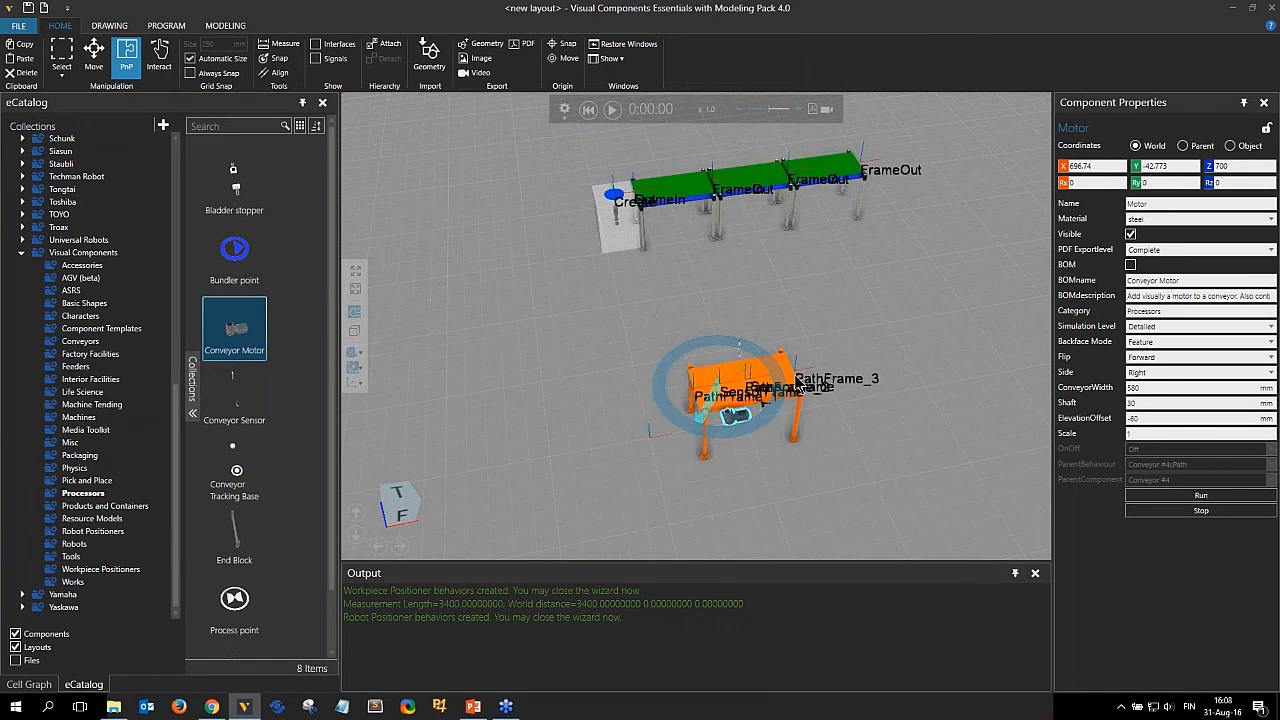
Move the new conveyor so it attaches to the end of the conveyor line, and run the simulation.
{"action": "left_click", "coordinate": [762, 389]}
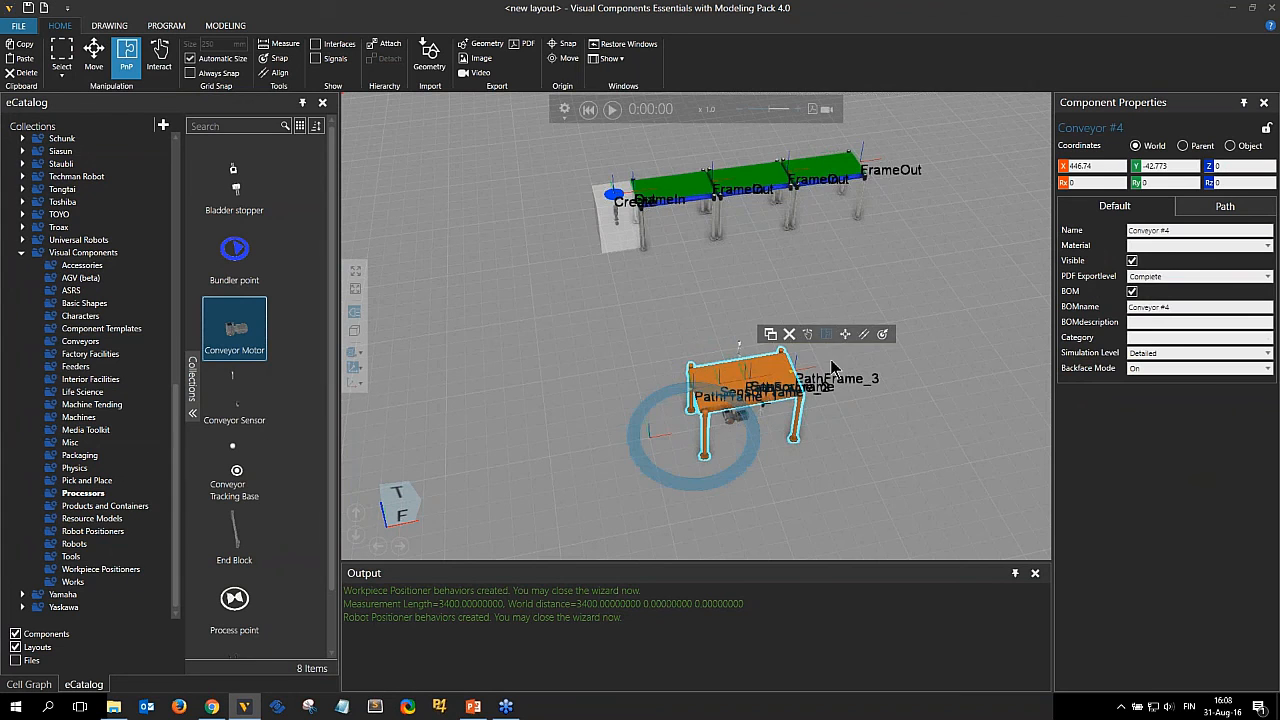
{"action": "left_click_drag", "start_coordinate": [830, 368], "coordinate": [930, 150]}
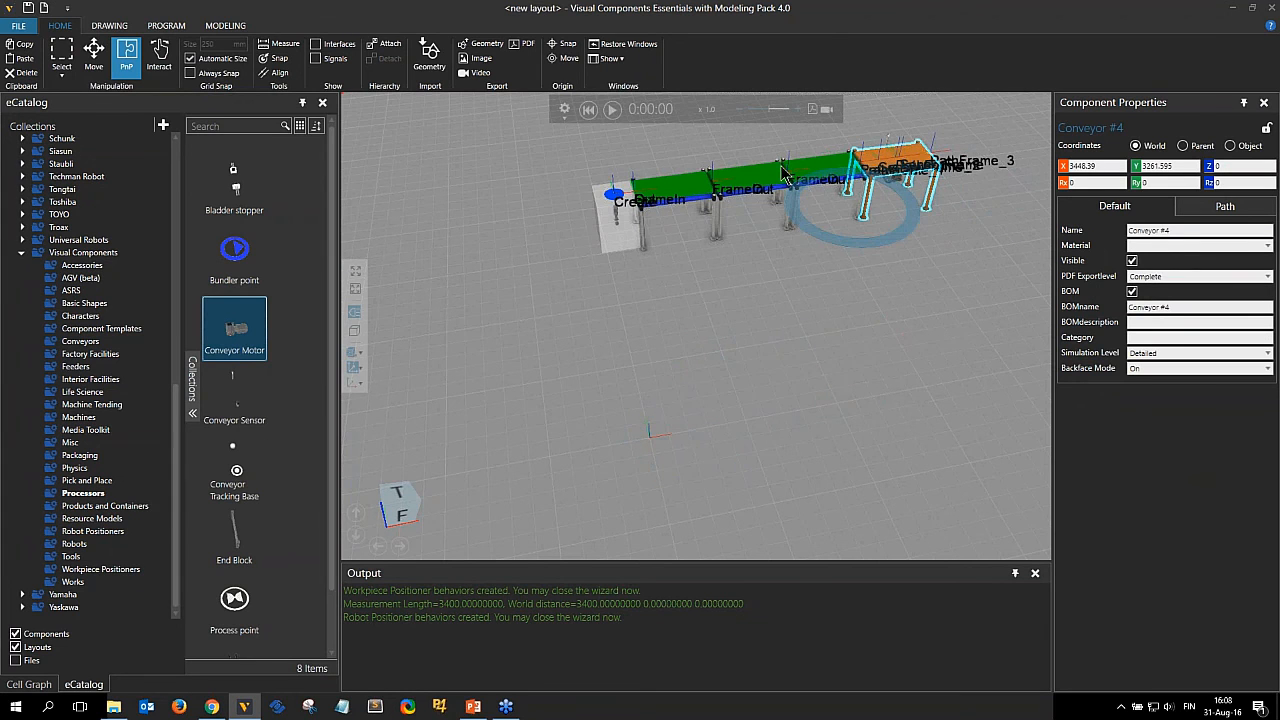
{"action": "left_click", "coordinate": [613, 110]}
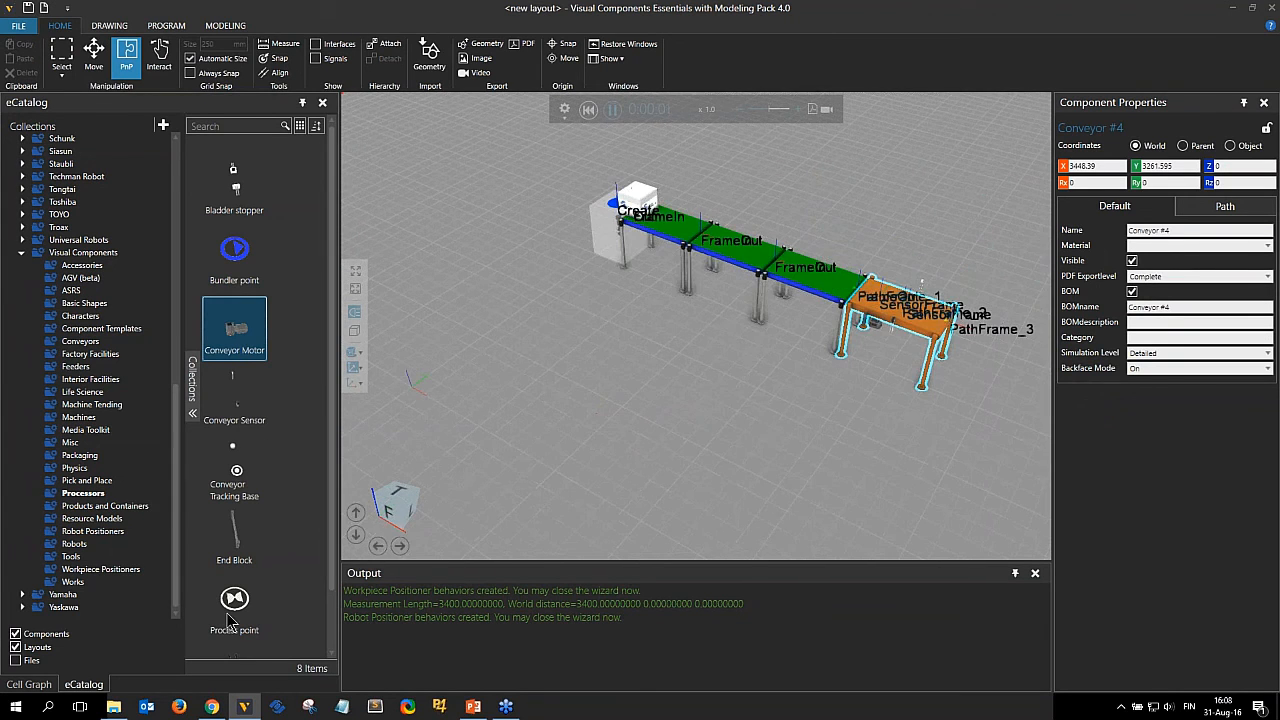
Turn on the conveyor motor on the new conveyor so parts flow onto it, then reset the simulation.
{"action": "left_click", "coordinate": [352, 369]}
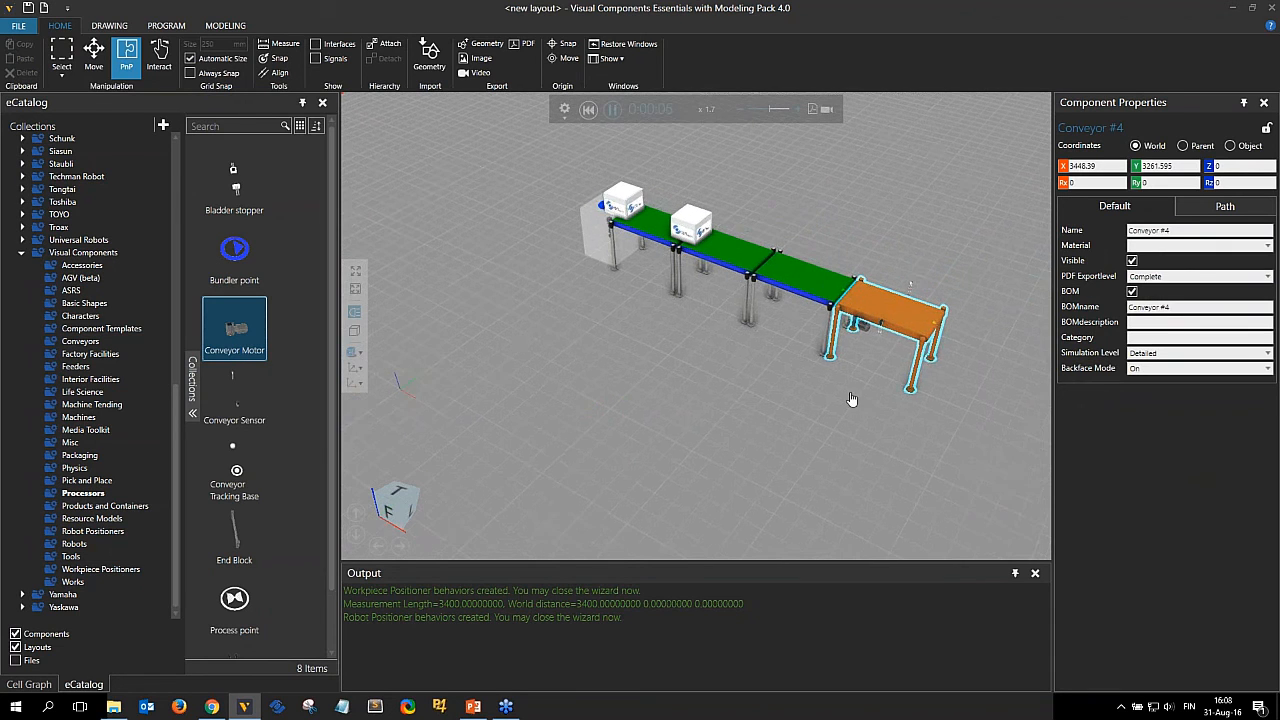
{"action": "right_click_drag", "start_coordinate": [852, 399], "coordinate": [806, 370]}
{"action": "scroll", "coordinate": [806, 396], "scroll_direction": "up", "scroll_amount": 3}
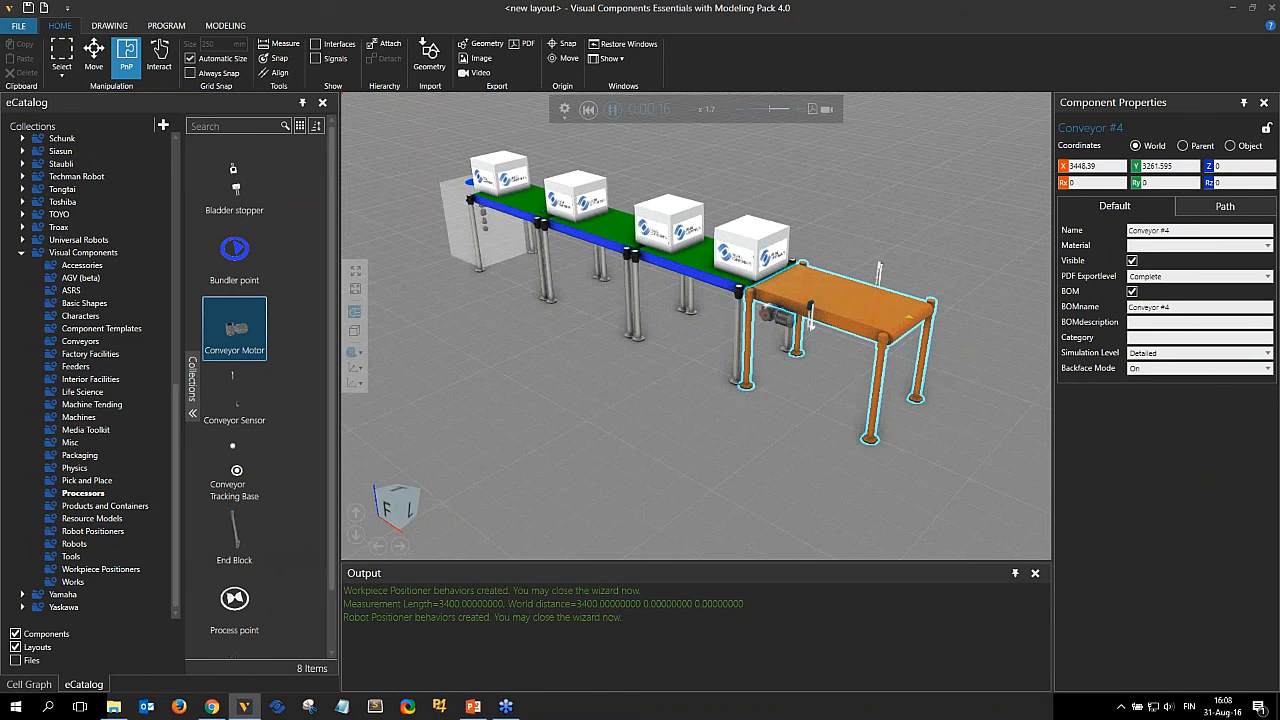
{"action": "left_click", "coordinate": [778, 313]}
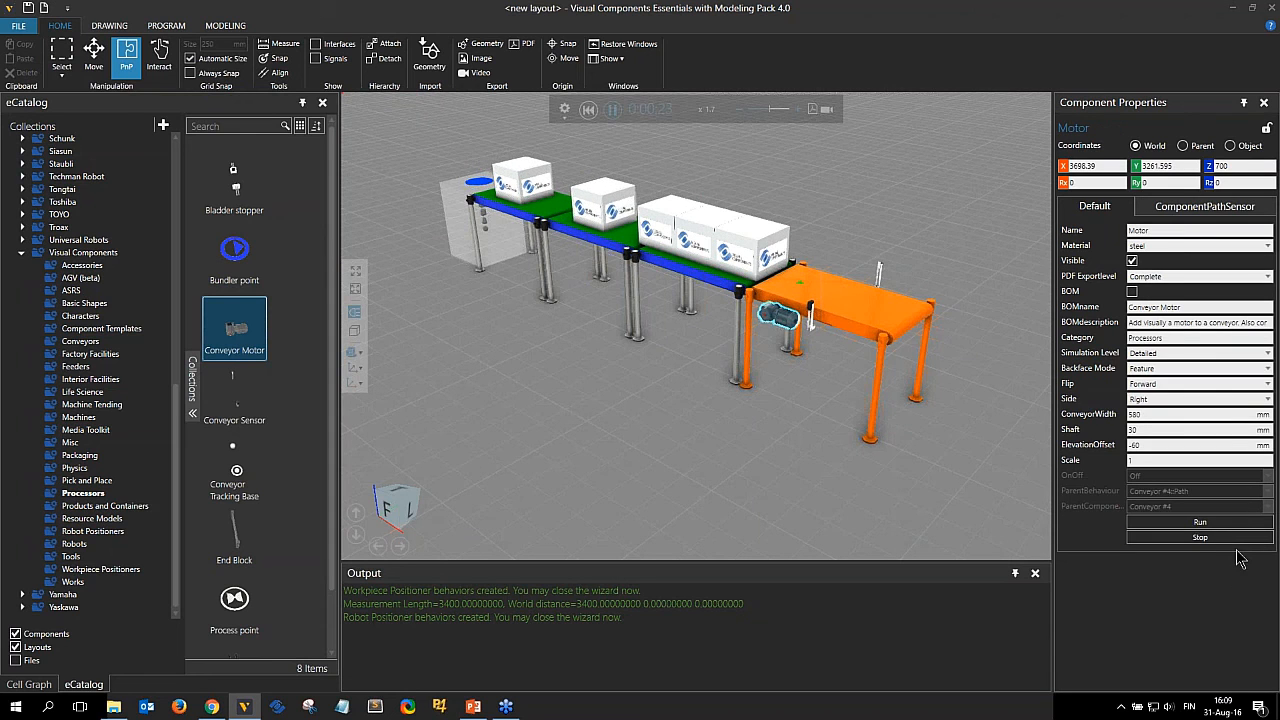
{"action": "left_click", "coordinate": [1200, 523]}
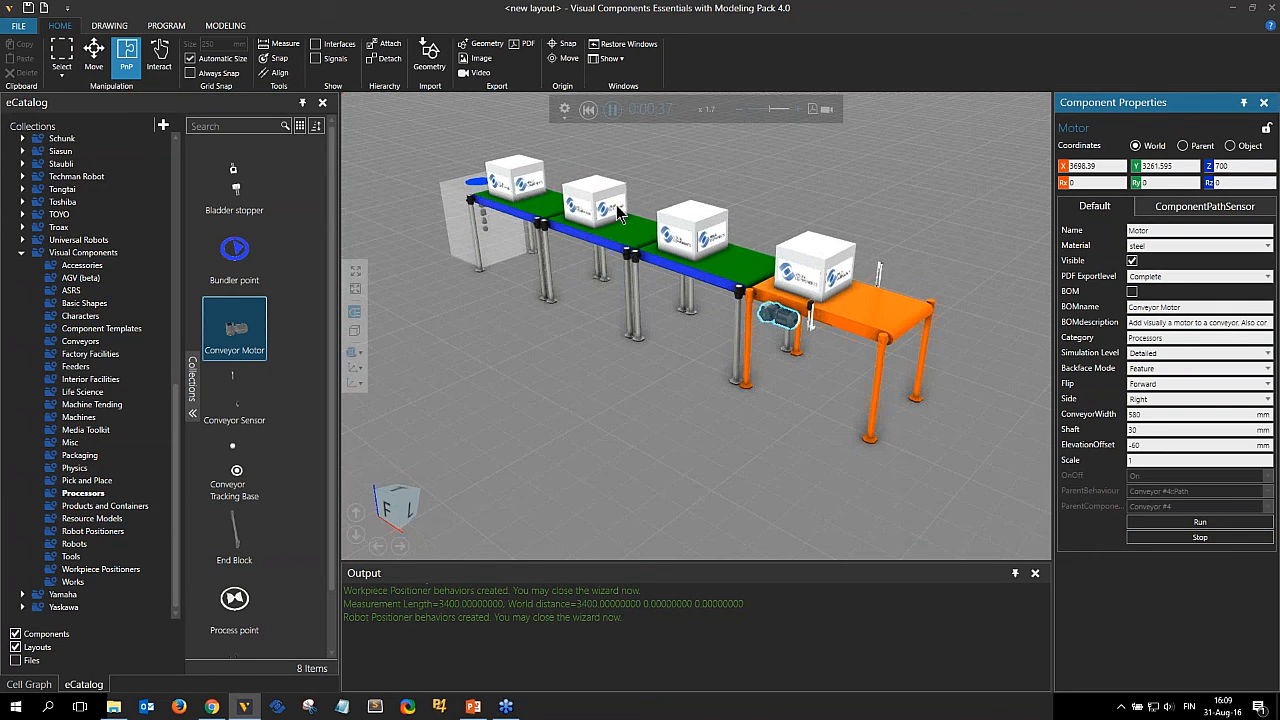
{"action": "left_click", "coordinate": [589, 109]}
{"action": "scroll", "coordinate": [634, 305], "scroll_direction": "down", "scroll_amount": 1}
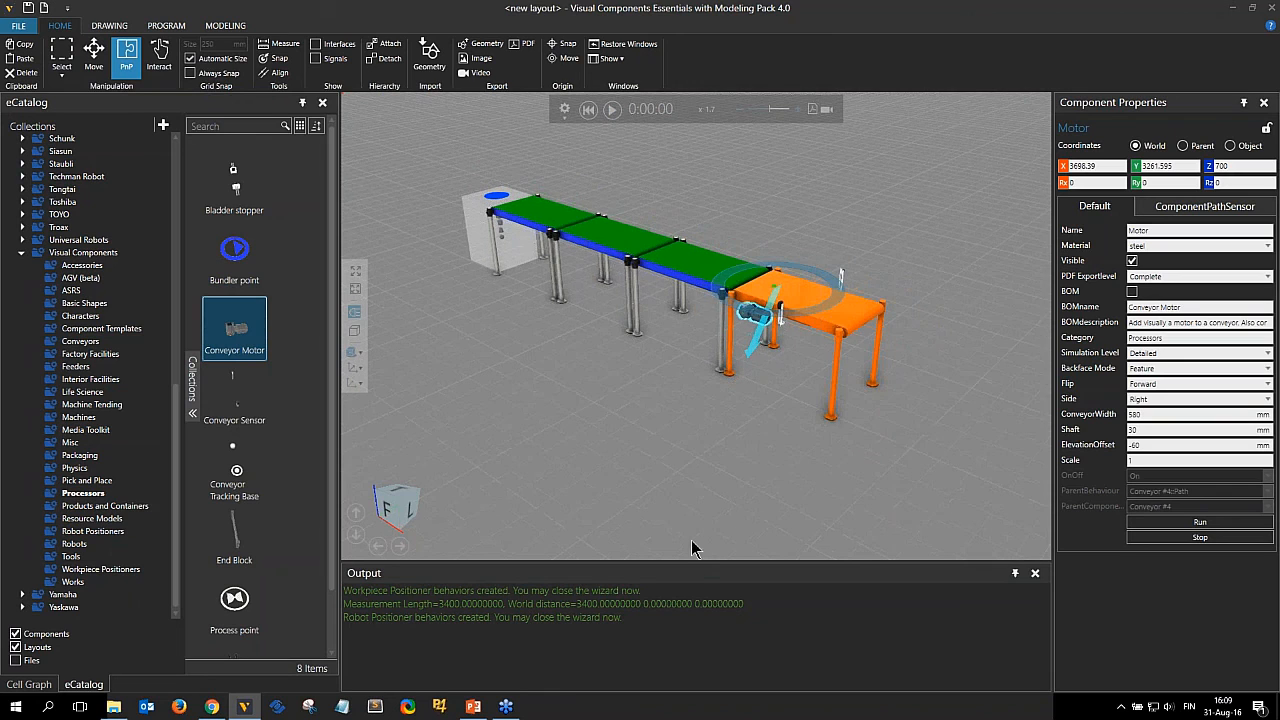
Start a new layout without saving the current one, and switch to the PowerPoint presentation.
{"action": "left_click", "coordinate": [43, 8]}
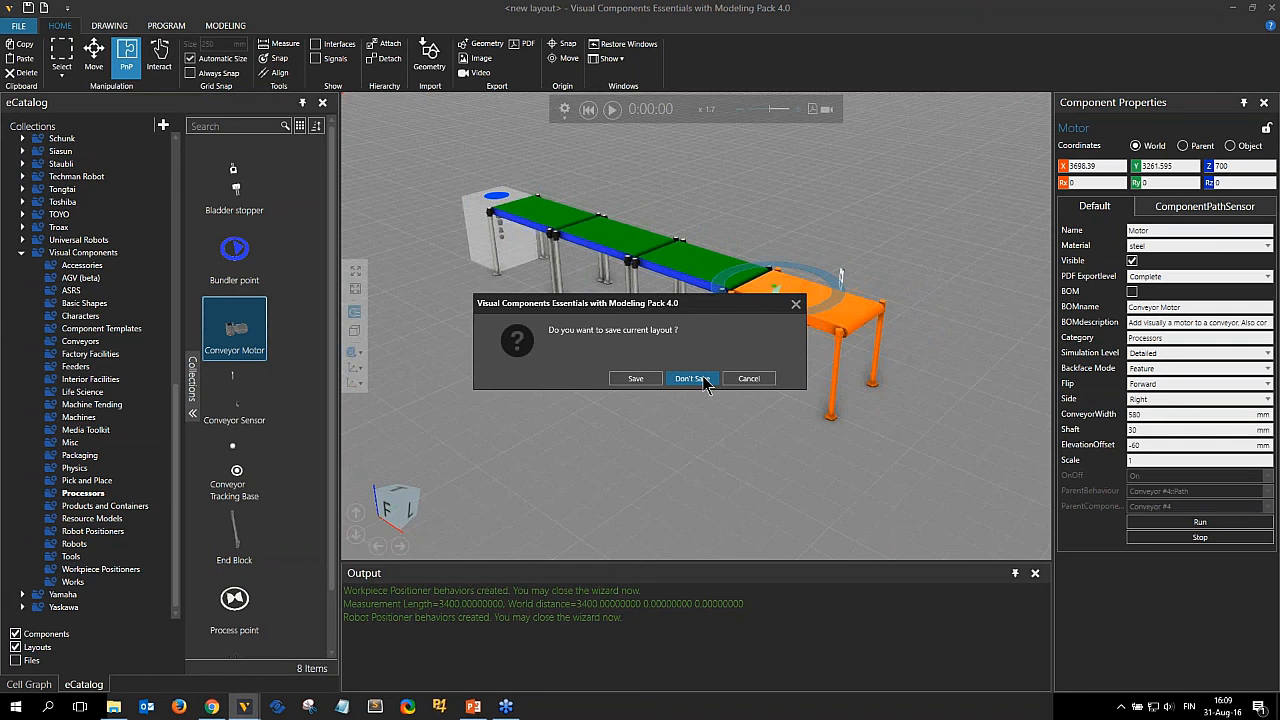
{"action": "left_click", "coordinate": [692, 378]}
{"action": "key", "text": "alt+Tab"}
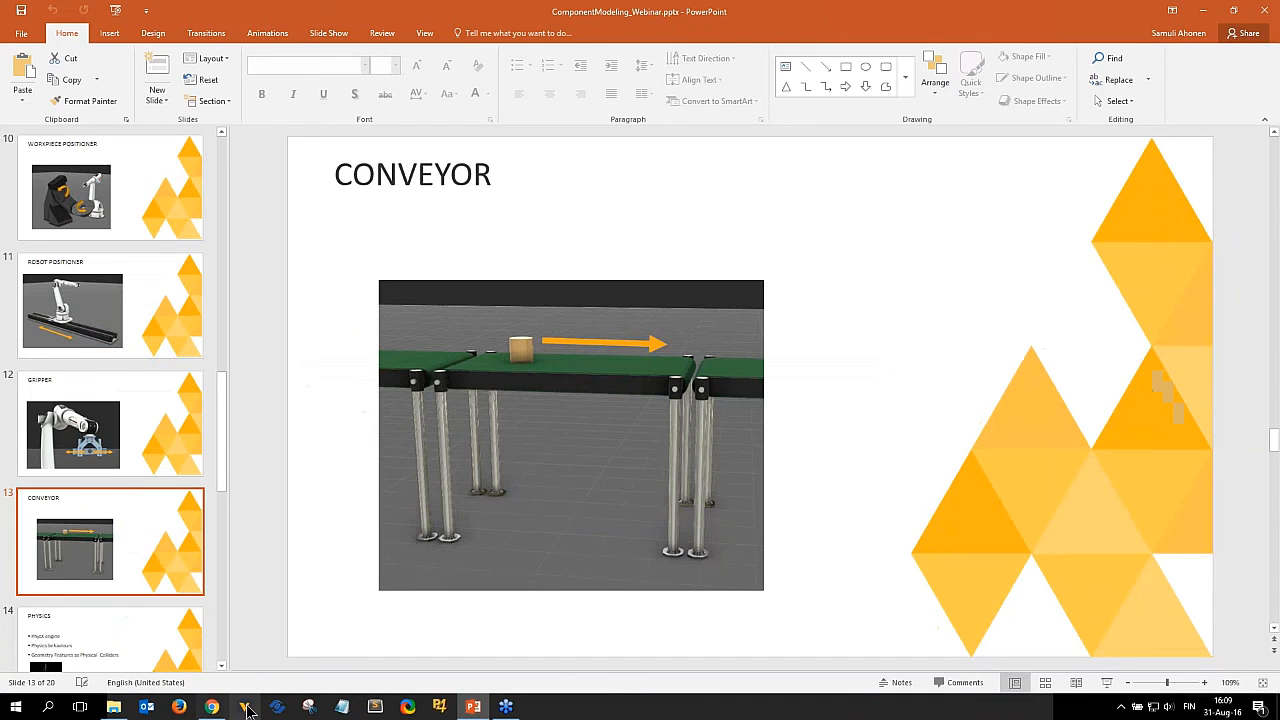
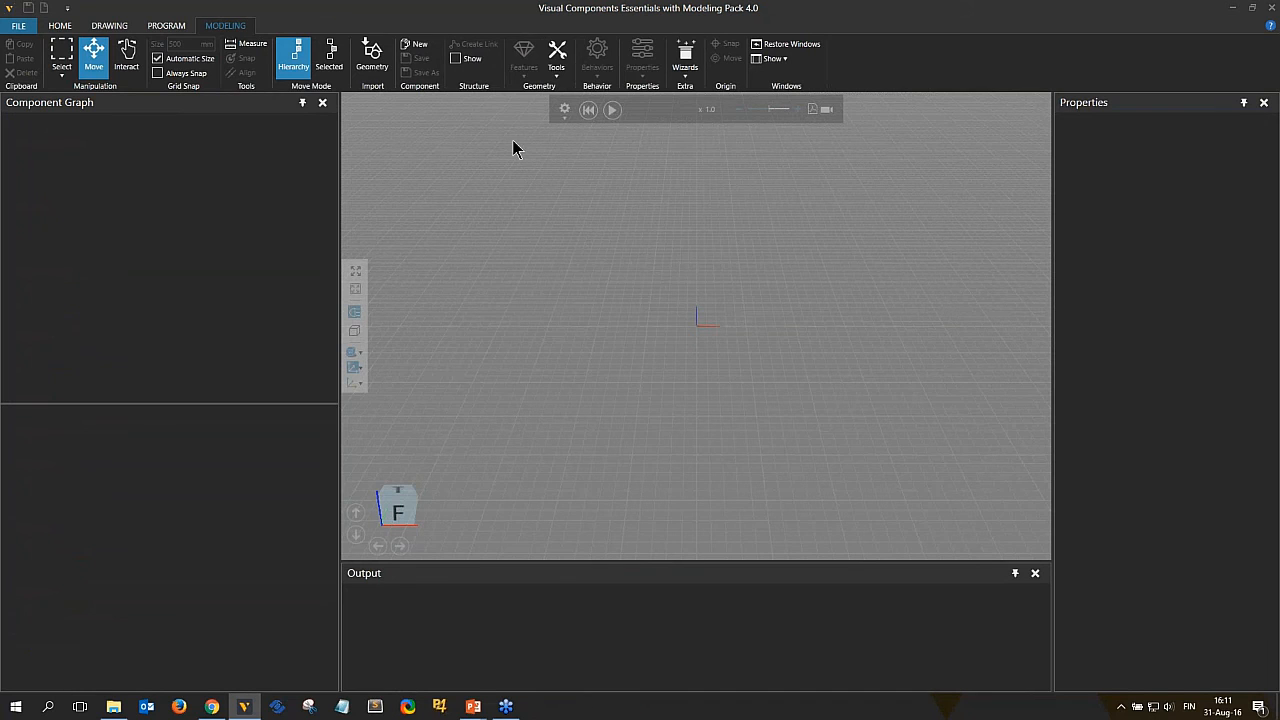
Create a new component and add a Box feature to it.
{"action": "left_click", "coordinate": [420, 46]}
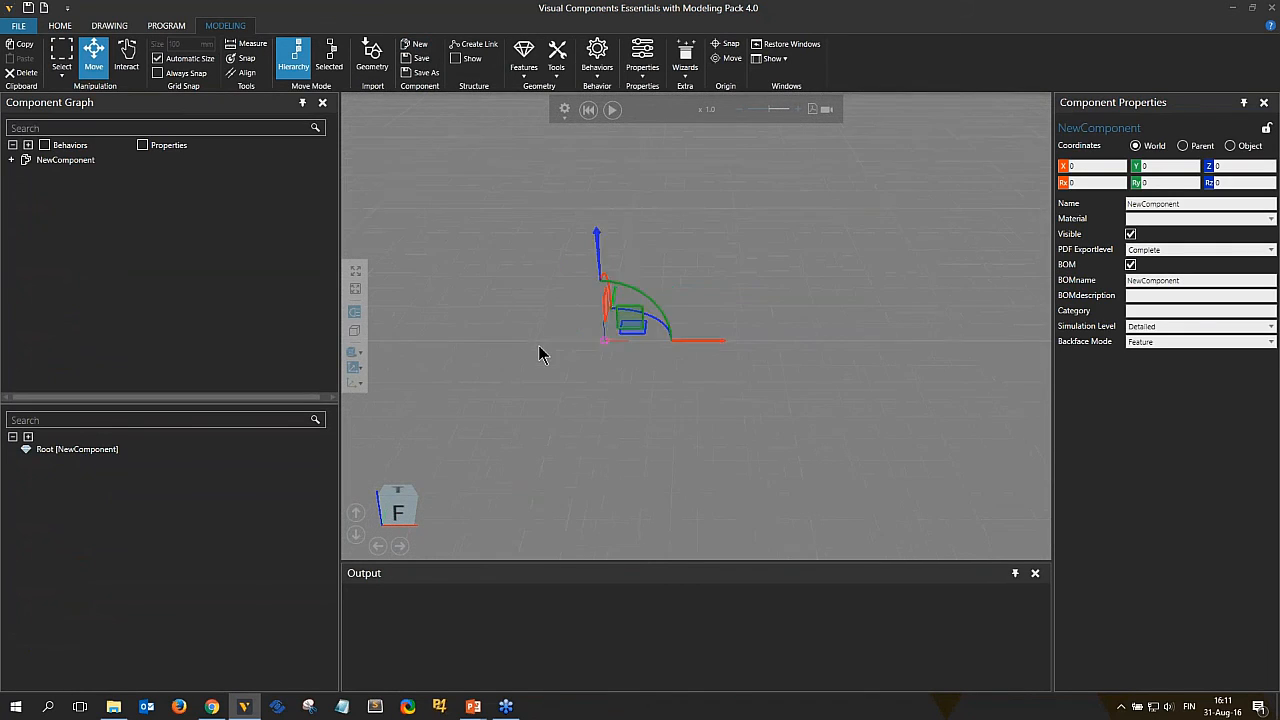
{"action": "right_click_drag", "start_coordinate": [638, 331], "coordinate": [575, 352]}
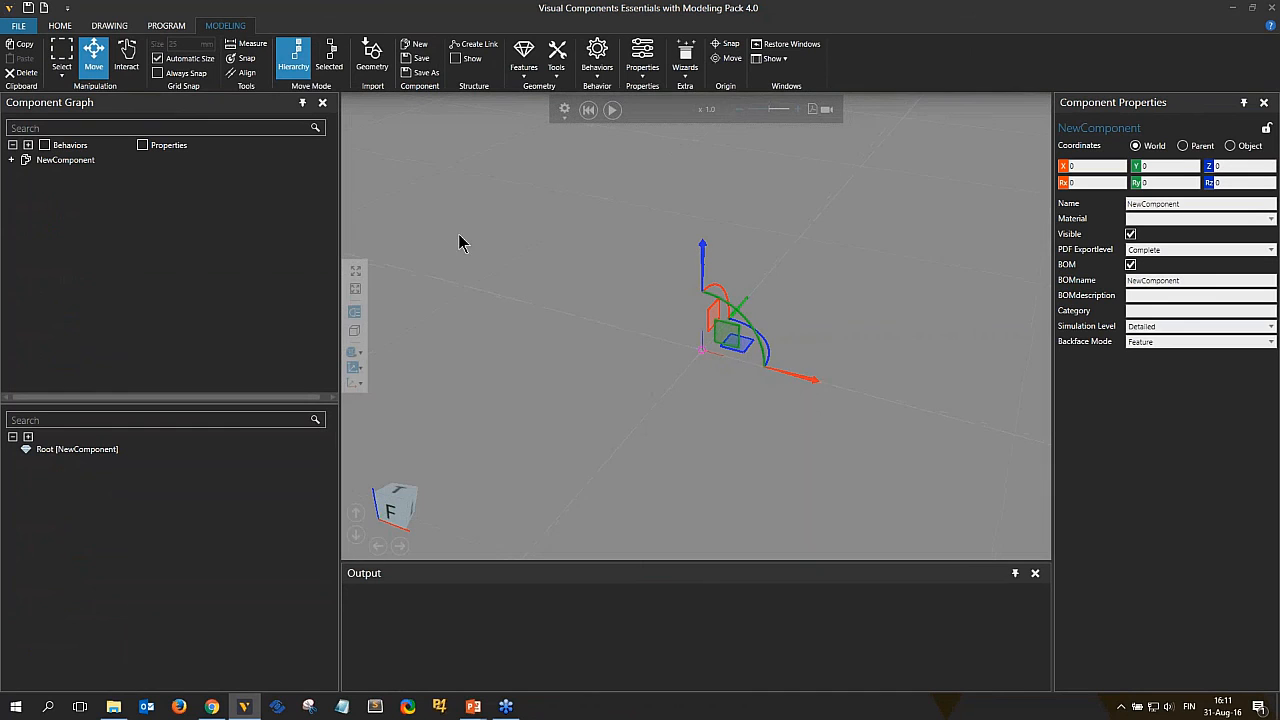
{"action": "left_click", "coordinate": [524, 58]}
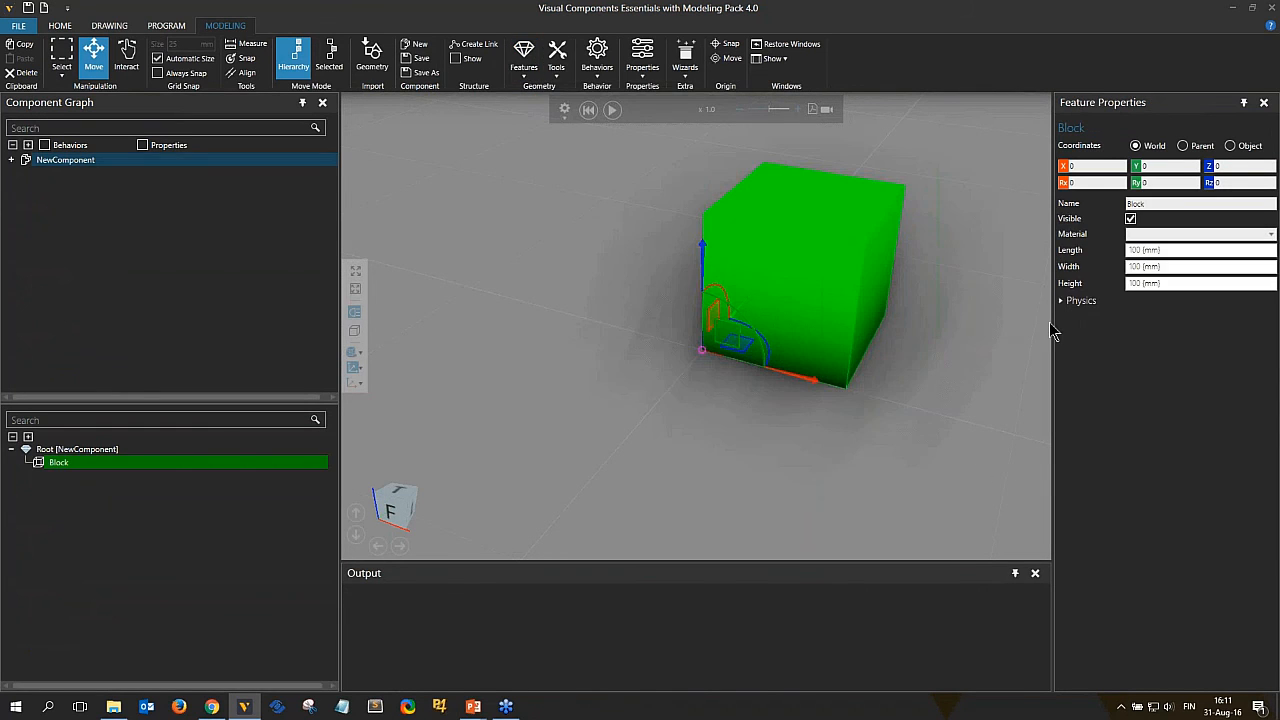
Set the block's length and width to 200 mm and its height to 50 mm.
{"action": "left_click", "coordinate": [1188, 250]}
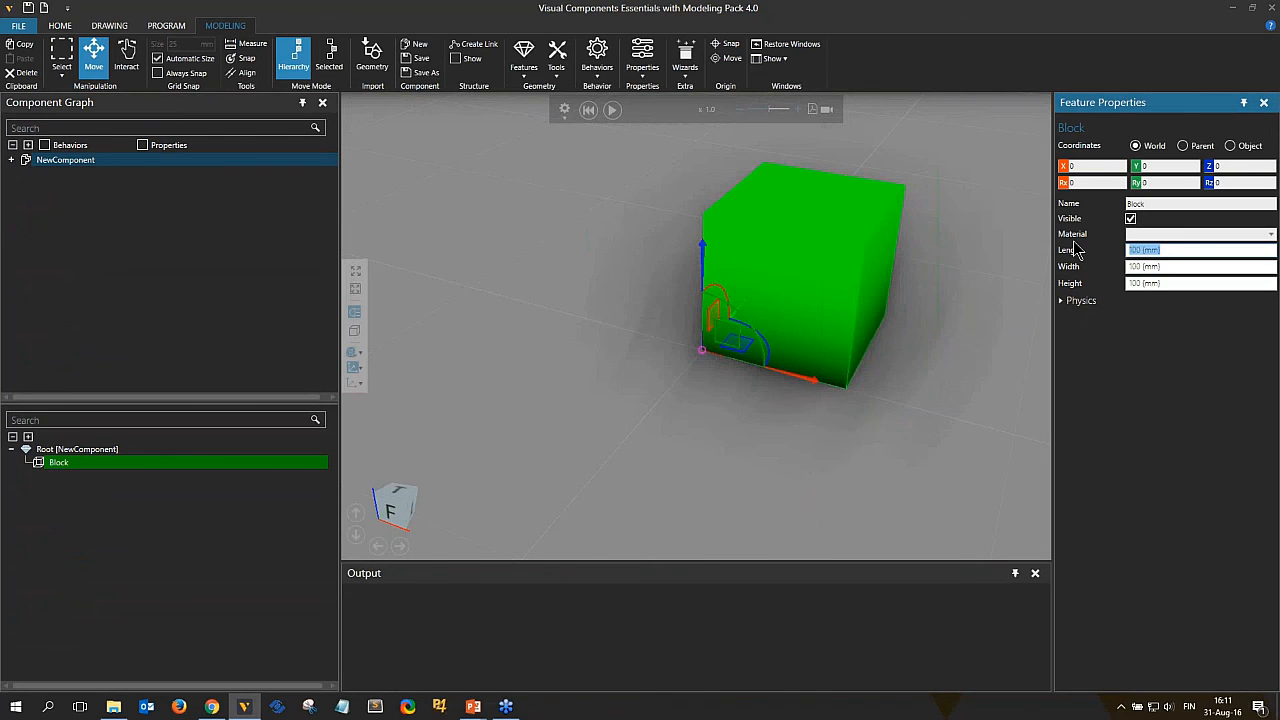
{"action": "type", "text": "200"}
{"action": "key", "text": "Return"}
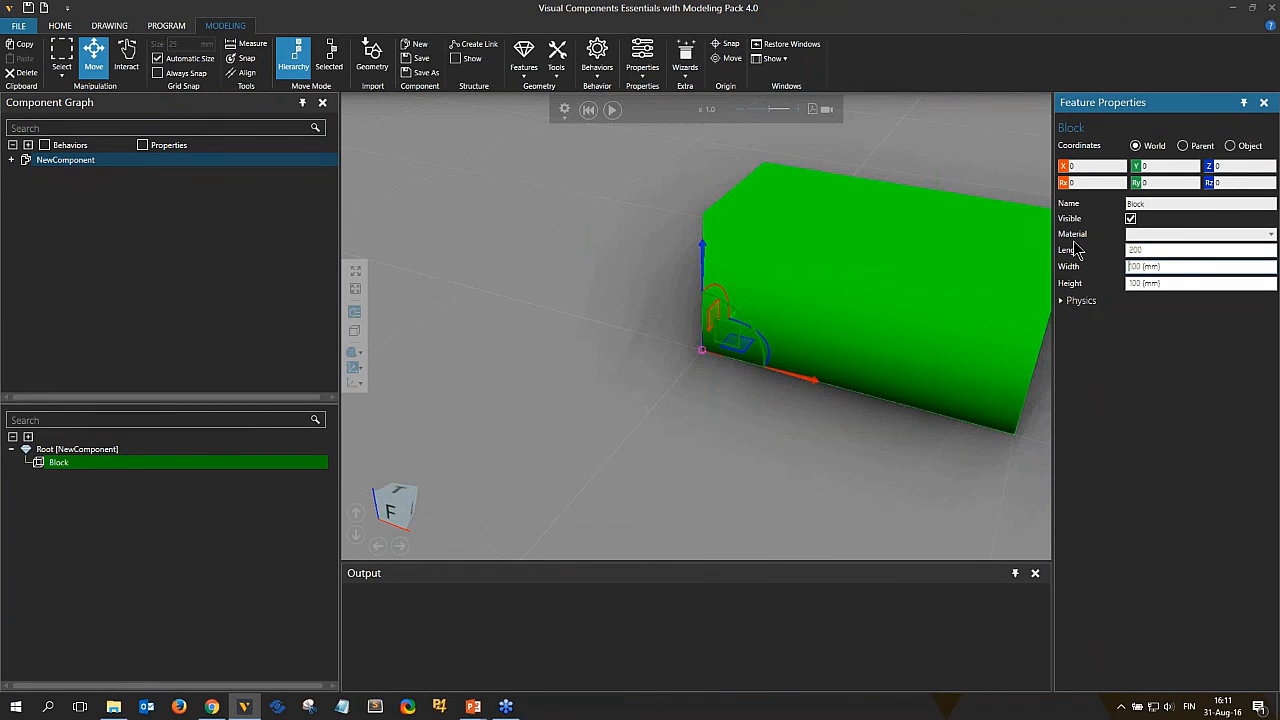
{"action": "key", "text": "ctrl+a"}
{"action": "type", "text": "200"}
{"action": "key", "text": "Tab"}
{"action": "type", "text": "50"}
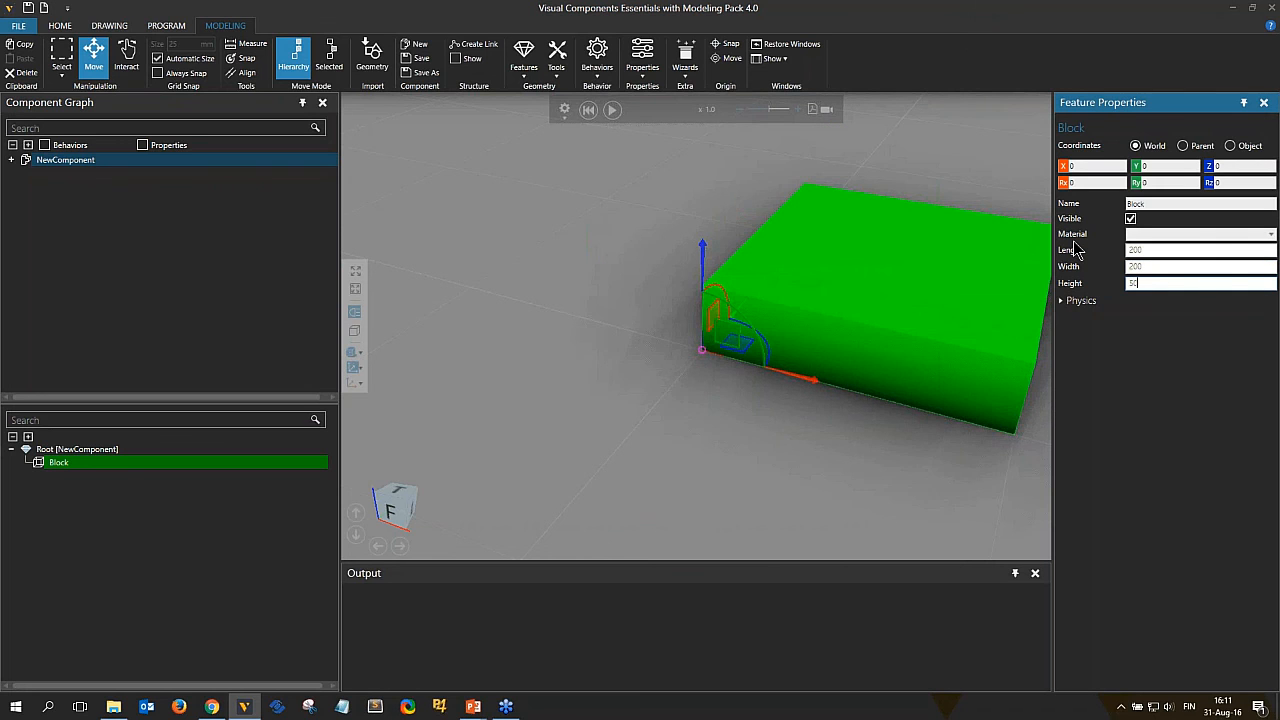
{"action": "middle_click_drag", "start_coordinate": [999, 362], "coordinate": [842, 368]}
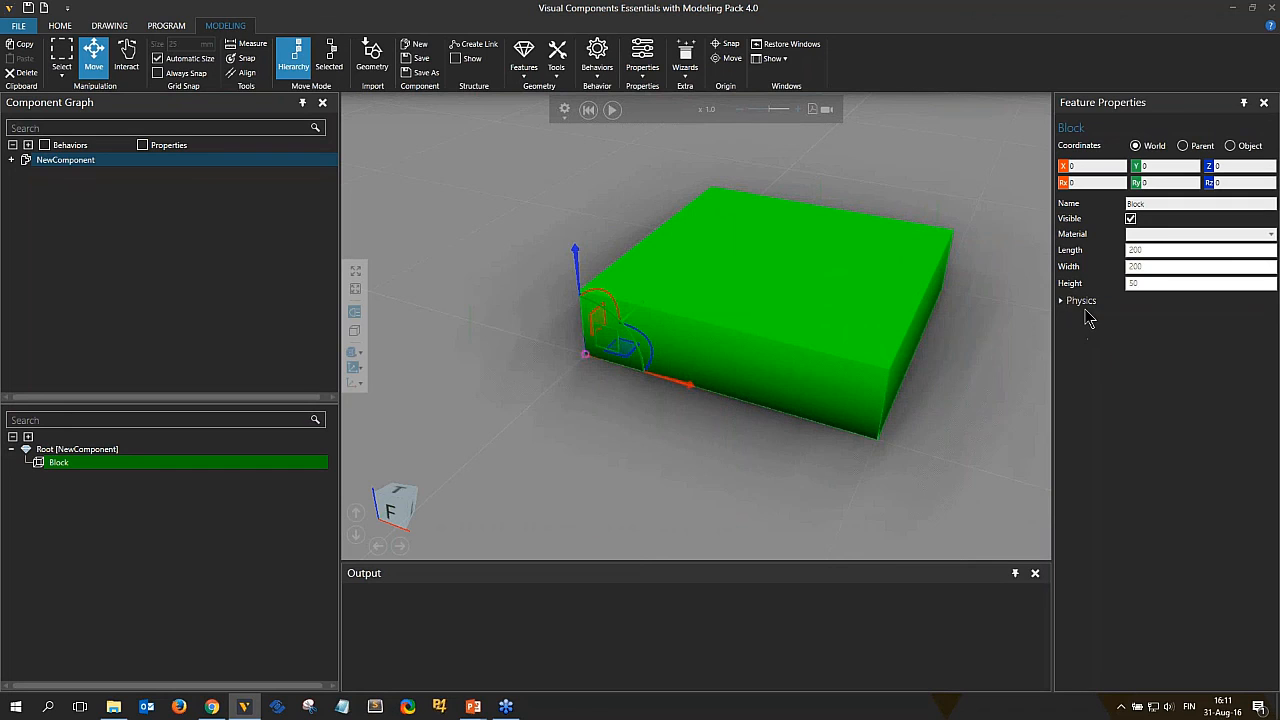
Set the block's physics collider to #Box.
{"action": "left_click", "coordinate": [1080, 303]}
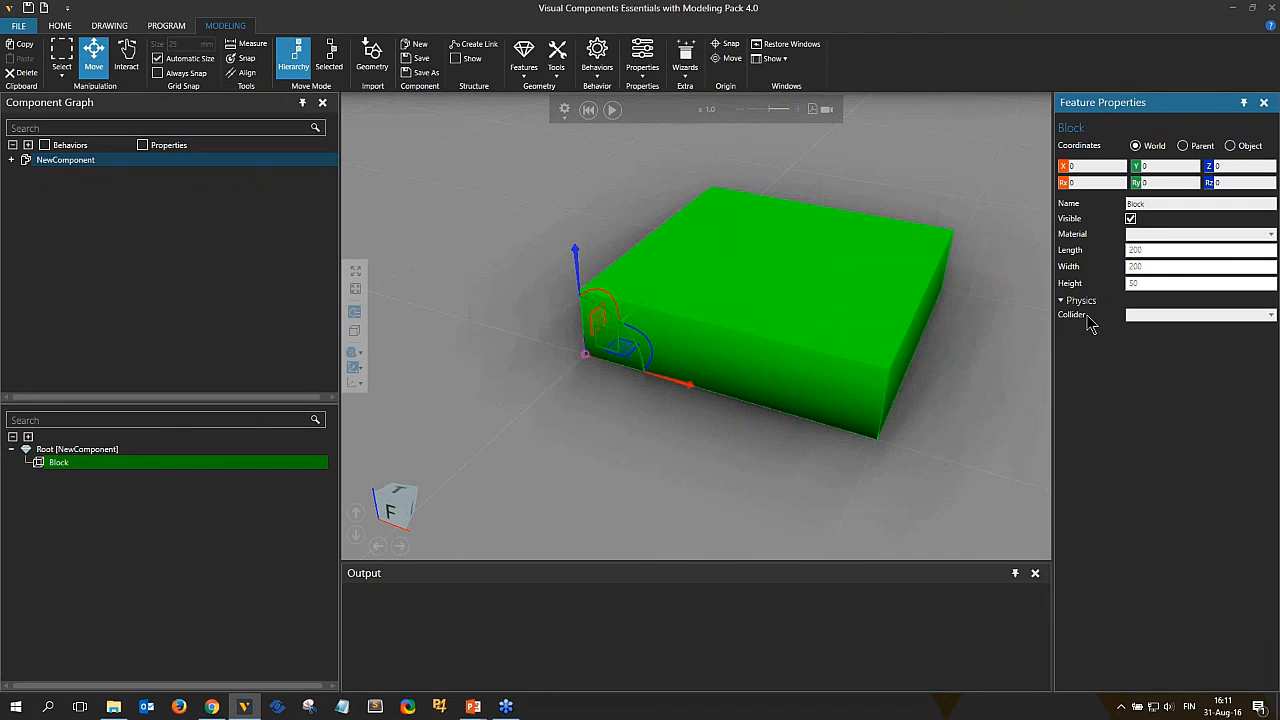
{"action": "left_click", "coordinate": [1162, 316]}
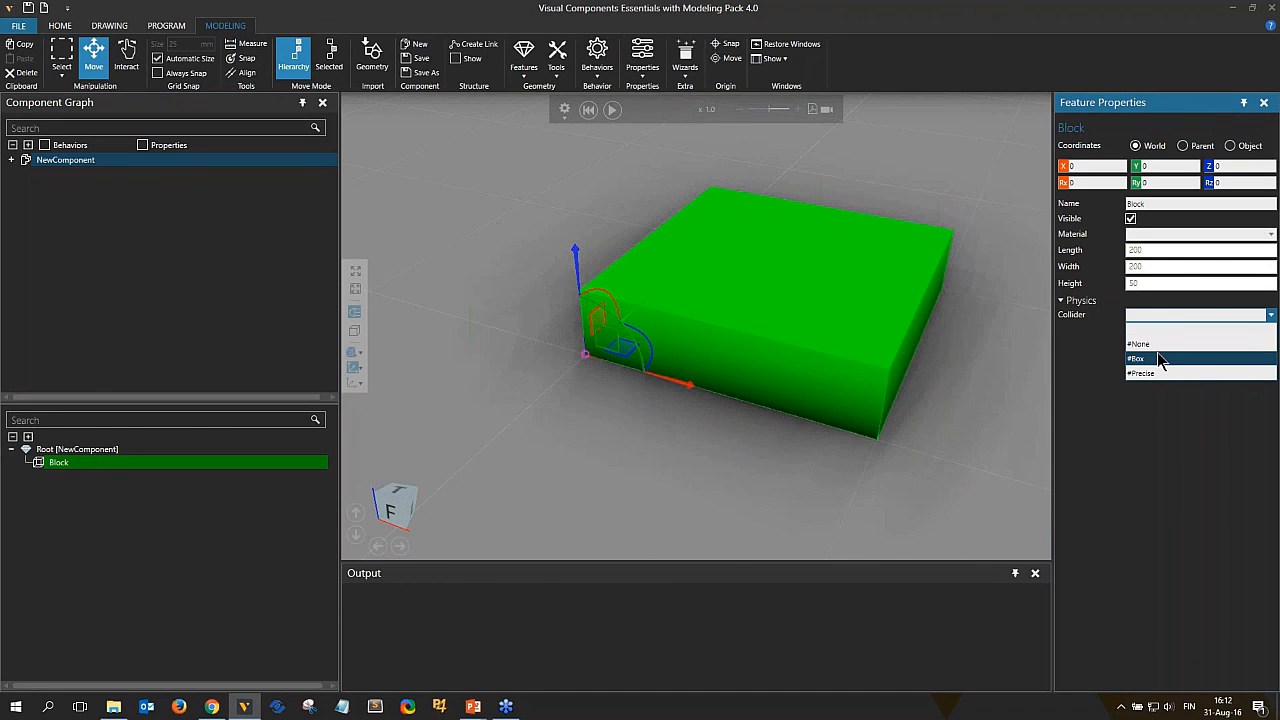
{"action": "left_click", "coordinate": [1160, 360]}
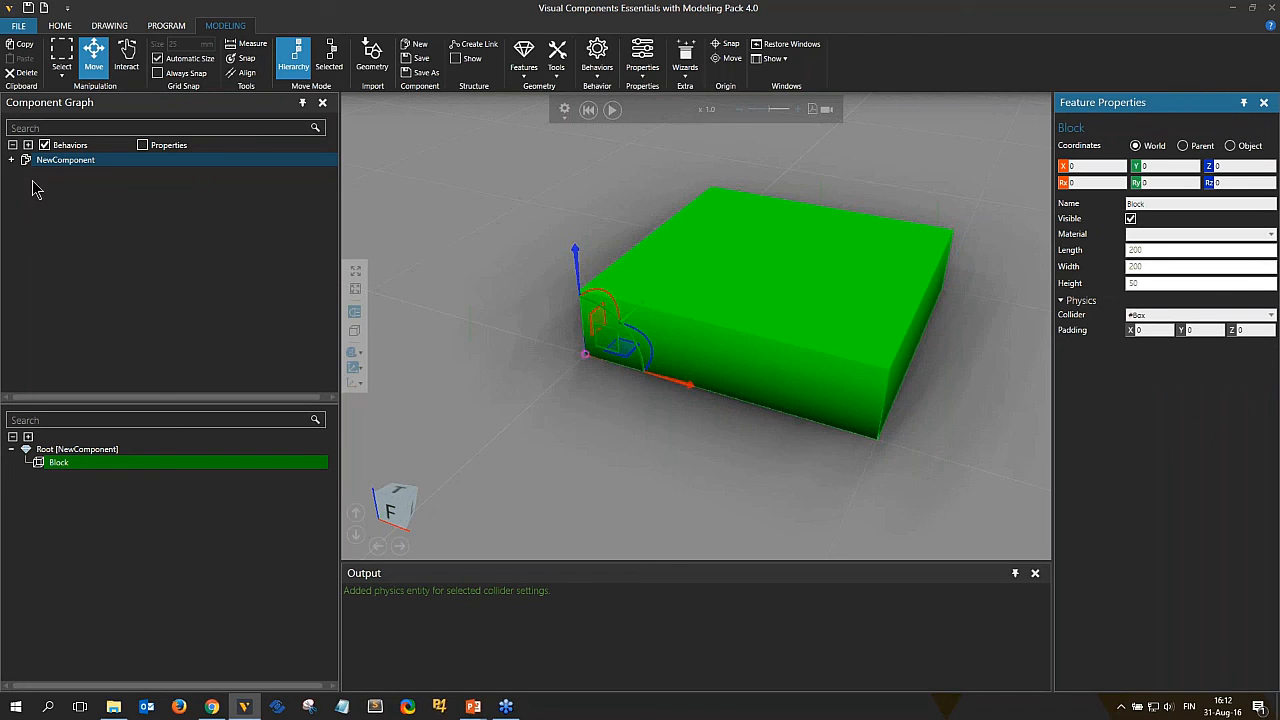
Expand the component's behaviours to inspect the added PhysicsEntity.
{"action": "left_click", "coordinate": [11, 160]}
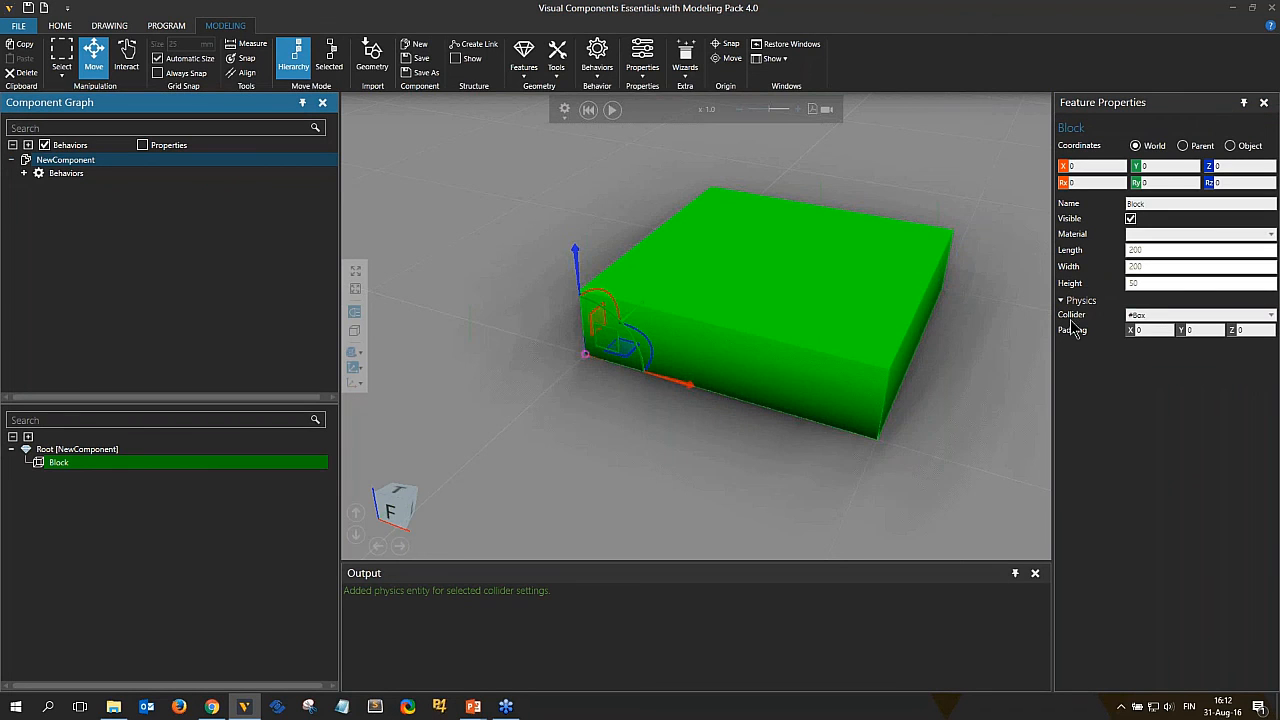
{"action": "left_click", "coordinate": [24, 173]}
{"action": "left_click", "coordinate": [76, 186]}
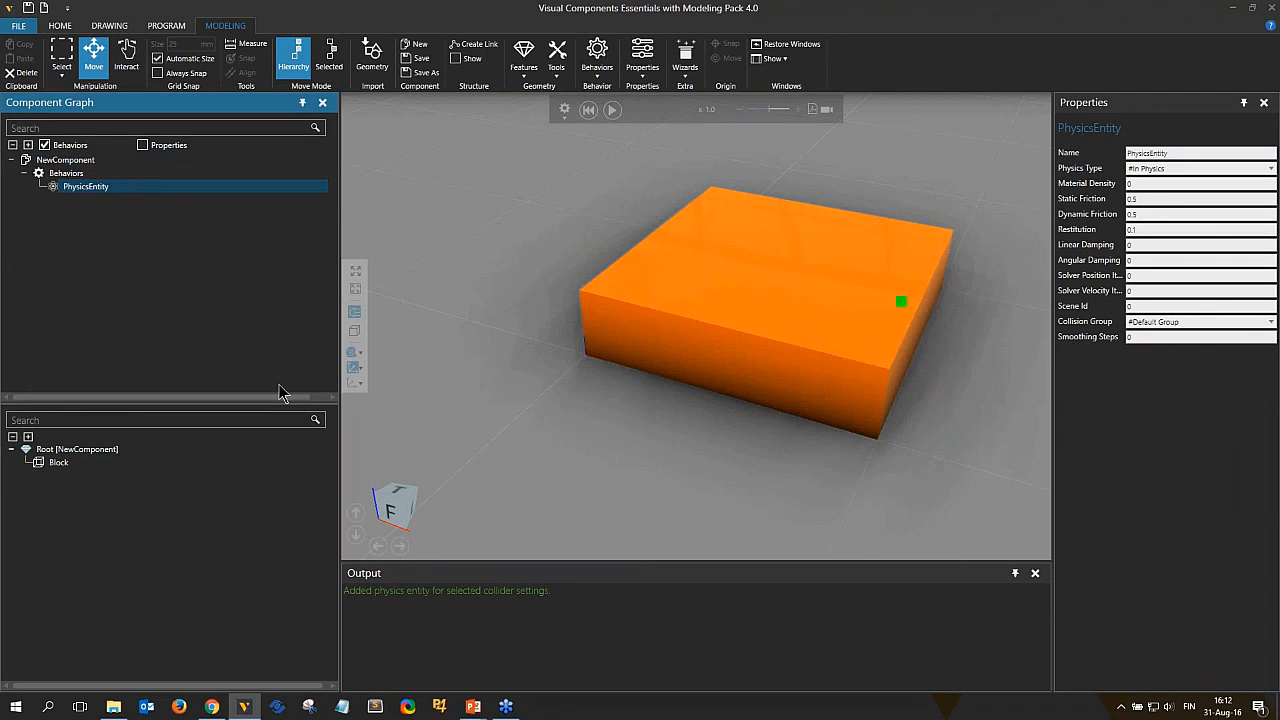
{"action": "left_click", "coordinate": [65, 160]}
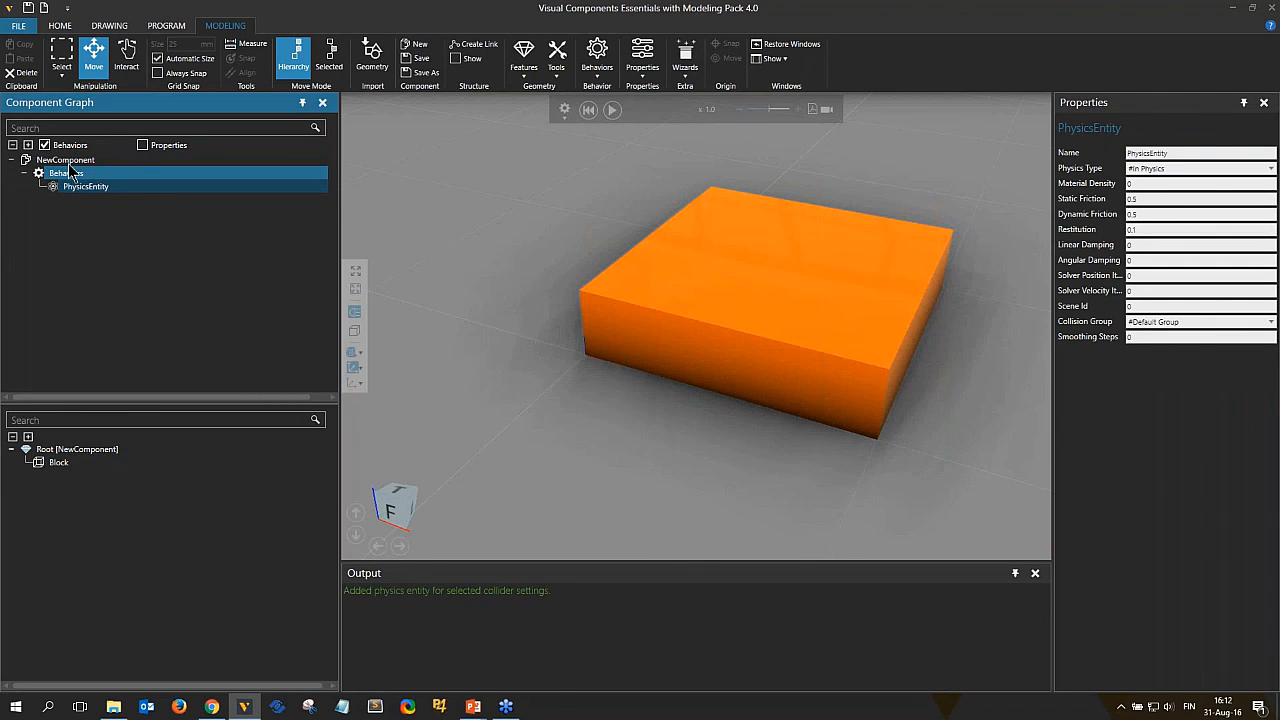
Raise and tilt the block component above the floor, then run and reset the simulation twice to watch it fall.
{"action": "left_click_drag", "start_coordinate": [573, 260], "coordinate": [614, 186]}
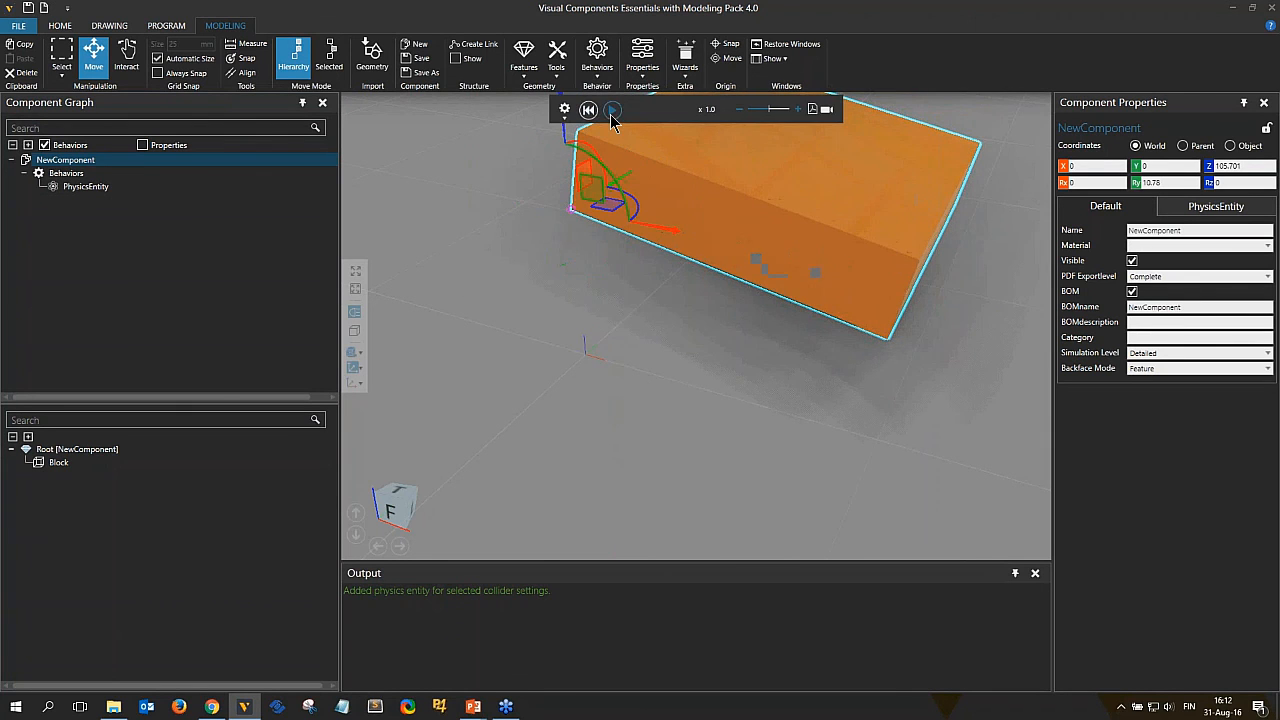
{"action": "left_click", "coordinate": [612, 110]}
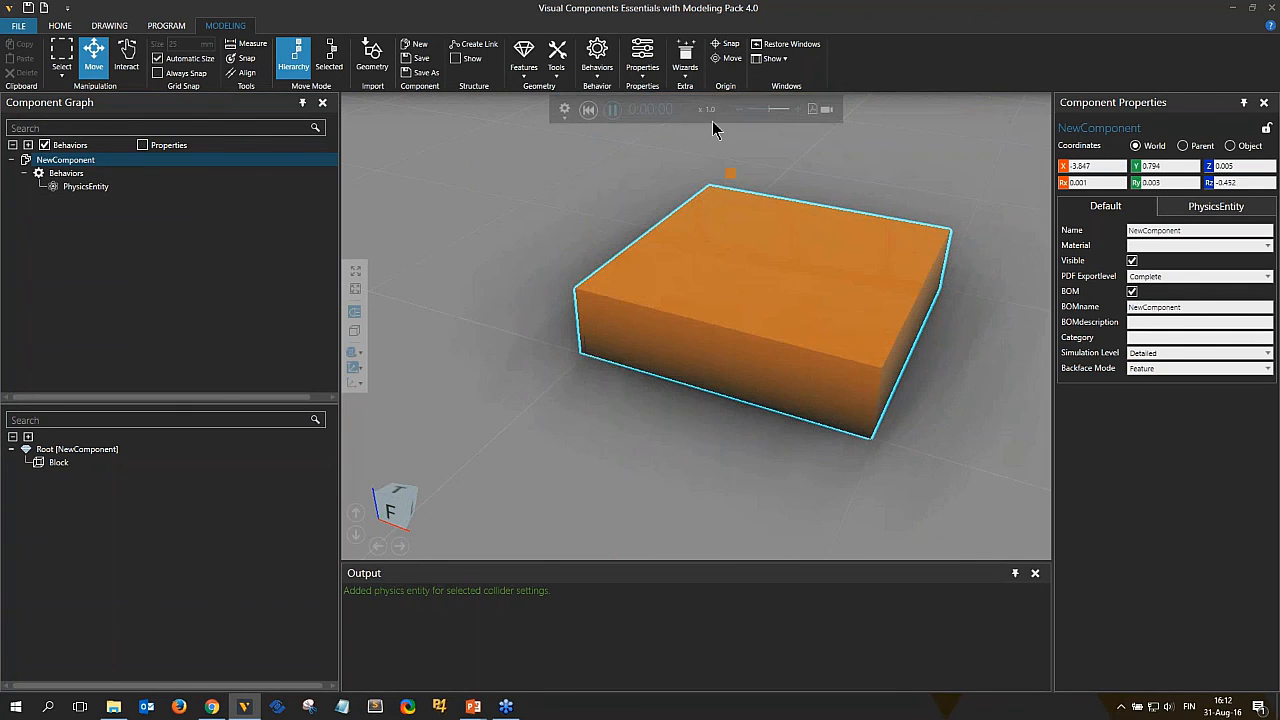
{"action": "left_click", "coordinate": [589, 110]}
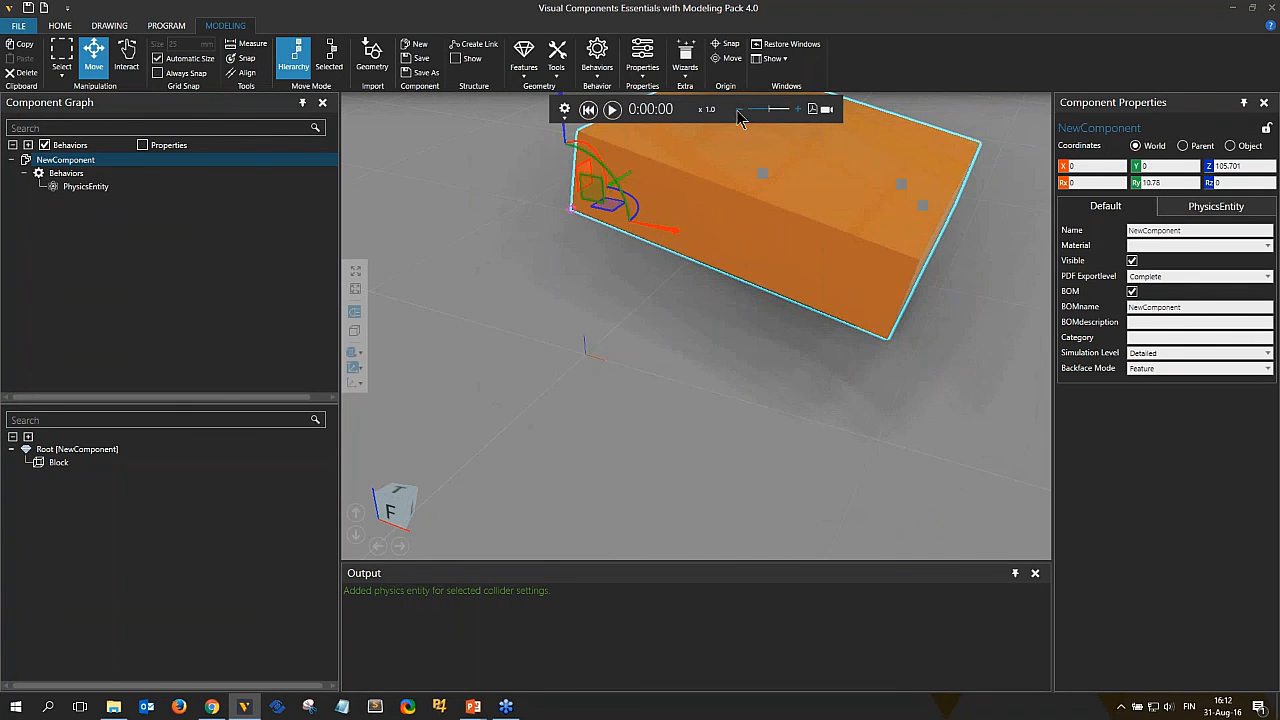
{"action": "left_click", "coordinate": [612, 110]}
{"action": "left_click", "coordinate": [589, 110]}
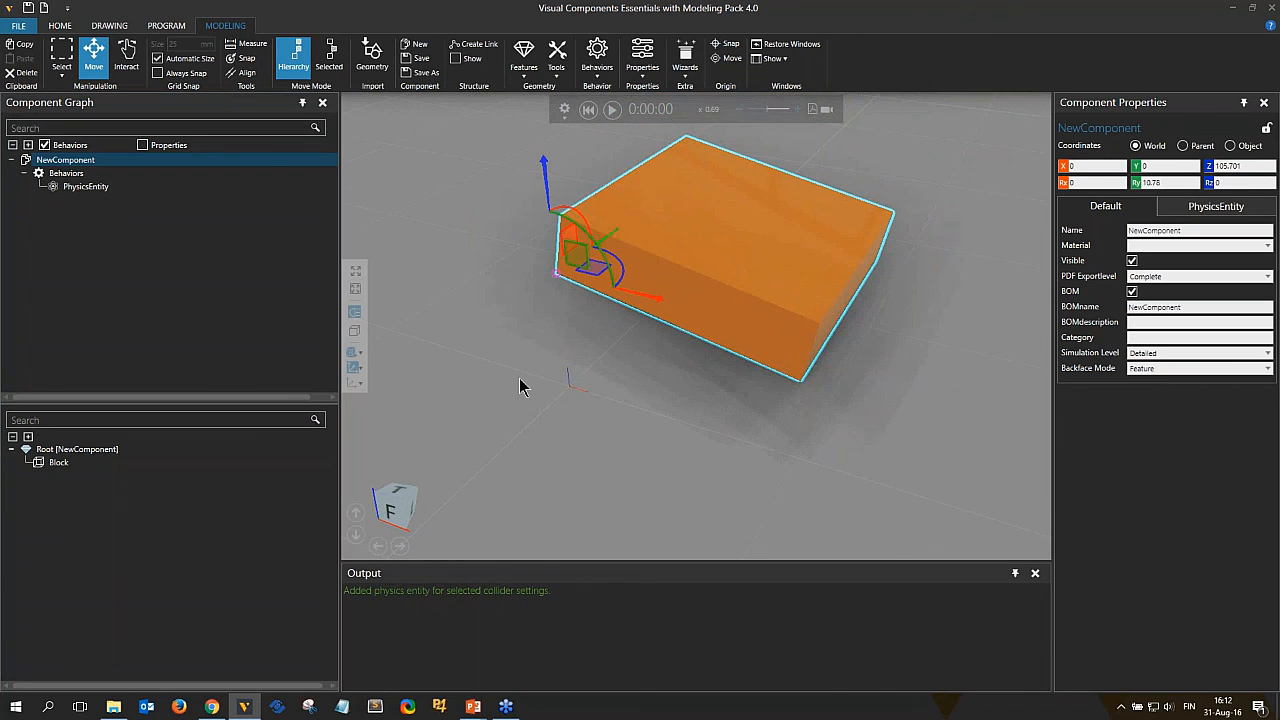
{"action": "left_click", "coordinate": [60, 463]}
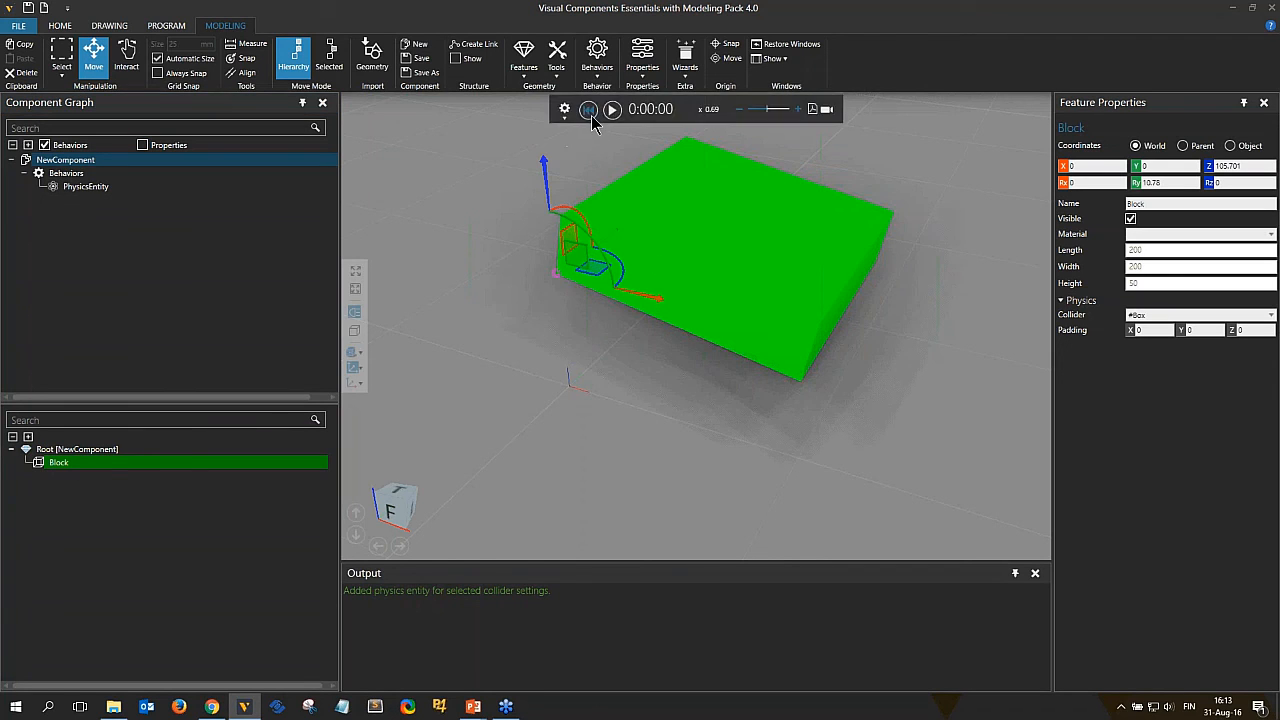
Create a second new component and add a Cylinder feature to it.
{"action": "left_click", "coordinate": [418, 45]}
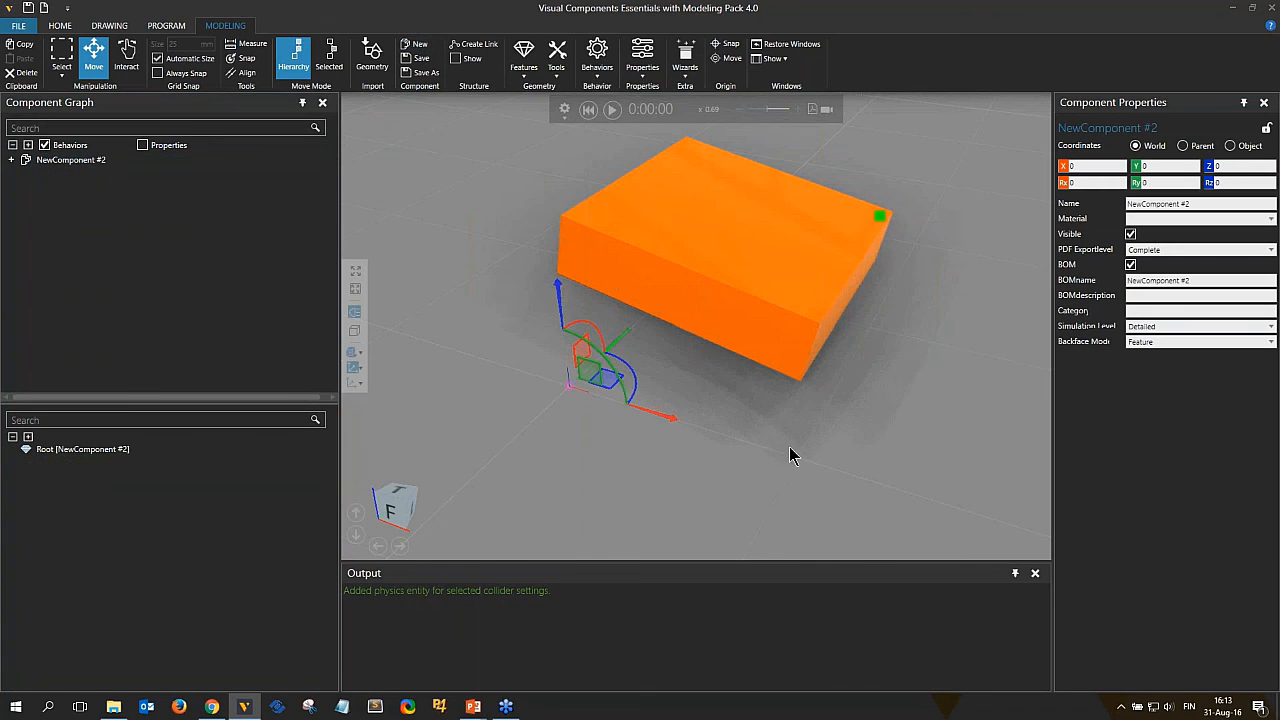
{"action": "left_click", "coordinate": [524, 58]}
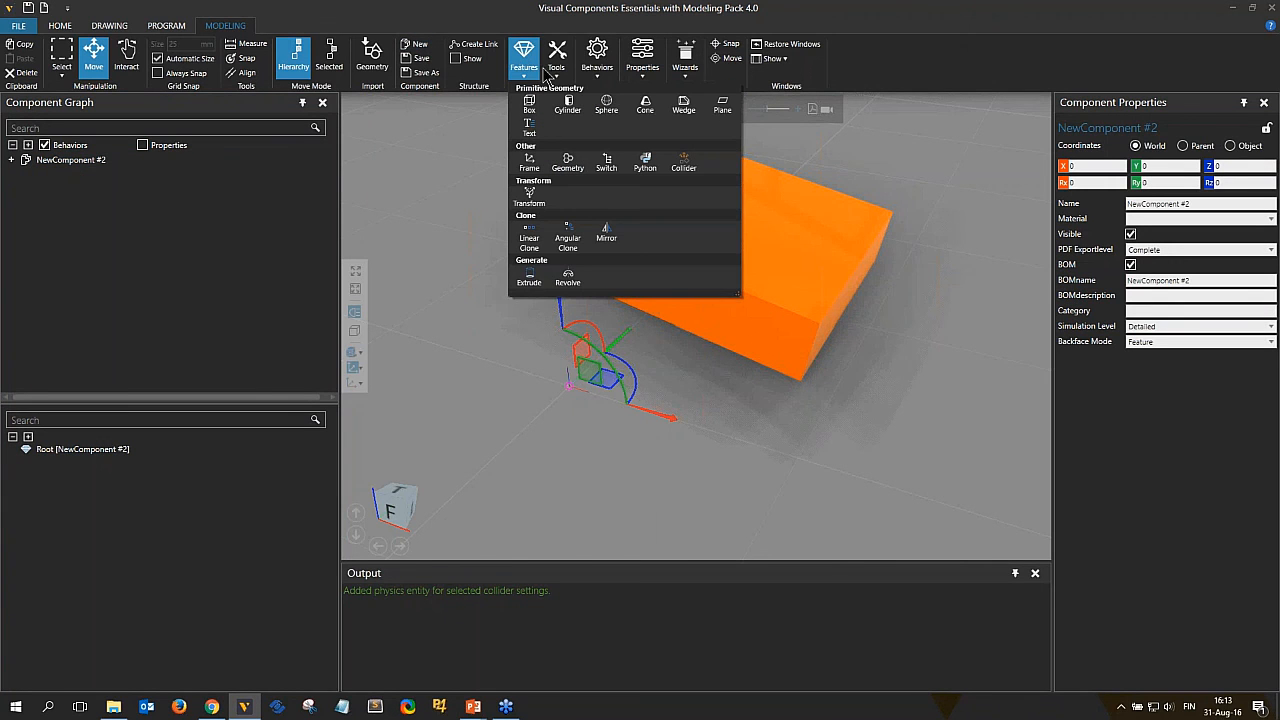
{"action": "left_click", "coordinate": [568, 106]}
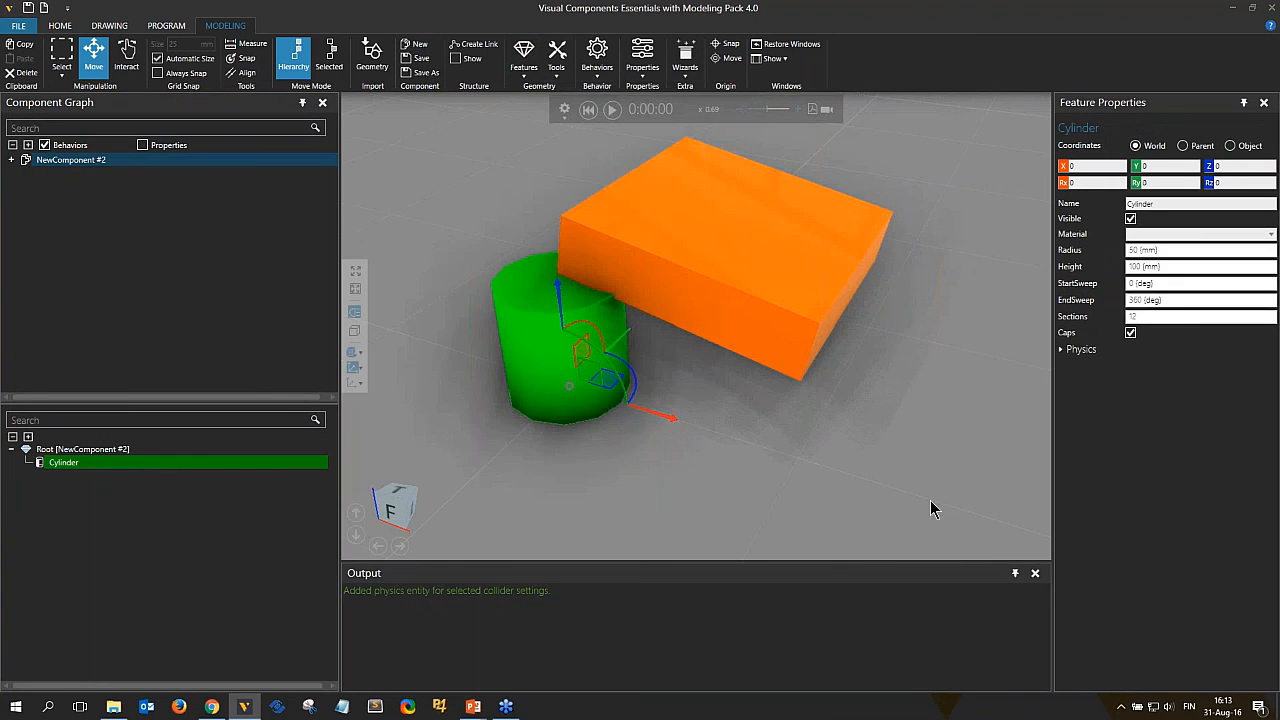
Set the cylinder's sections to 40 and its physics collider to #Precise.
{"action": "left_click", "coordinate": [1133, 316]}
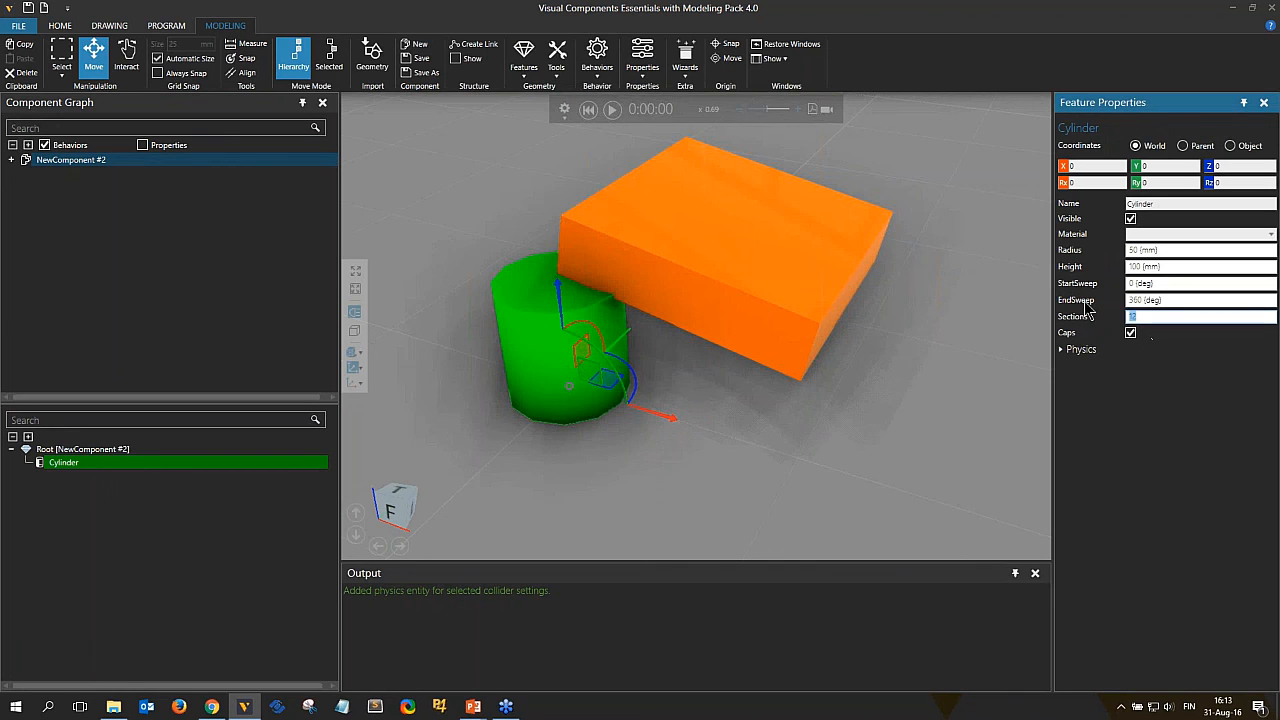
{"action": "type", "text": "40"}
{"action": "key", "text": "Return"}
{"action": "left_click", "coordinate": [1082, 349]}
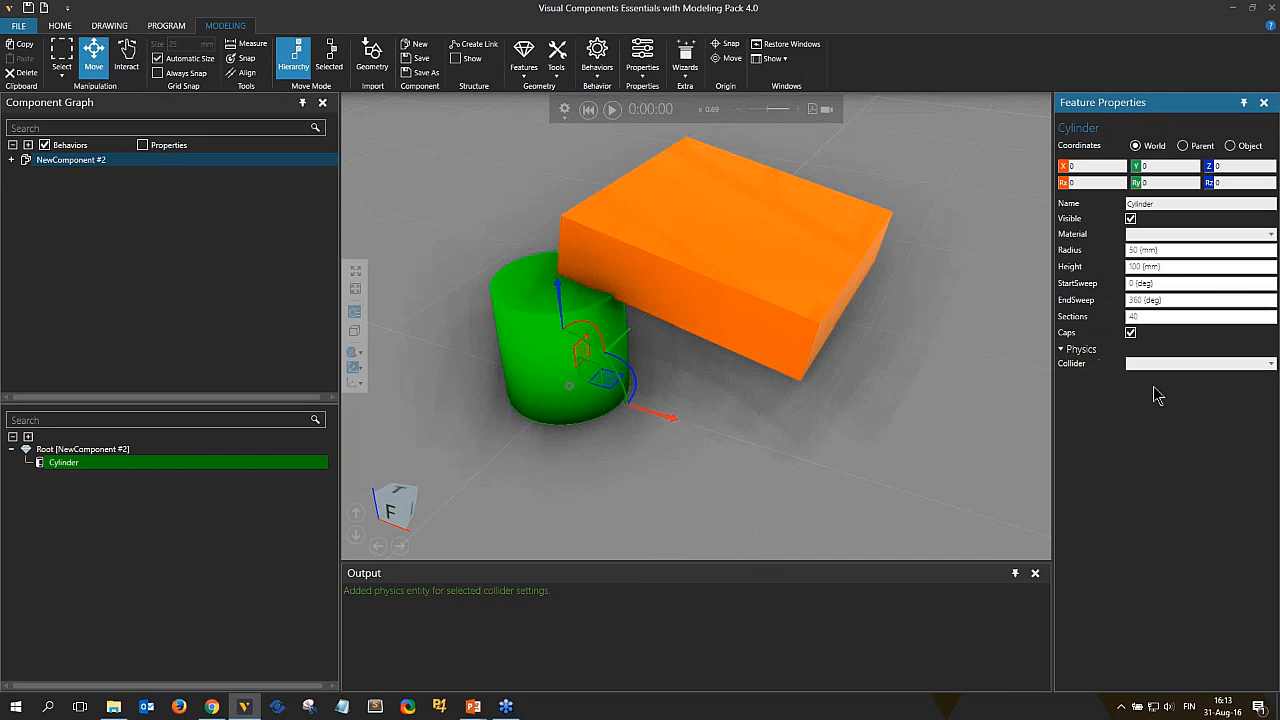
{"action": "left_click", "coordinate": [1167, 366]}
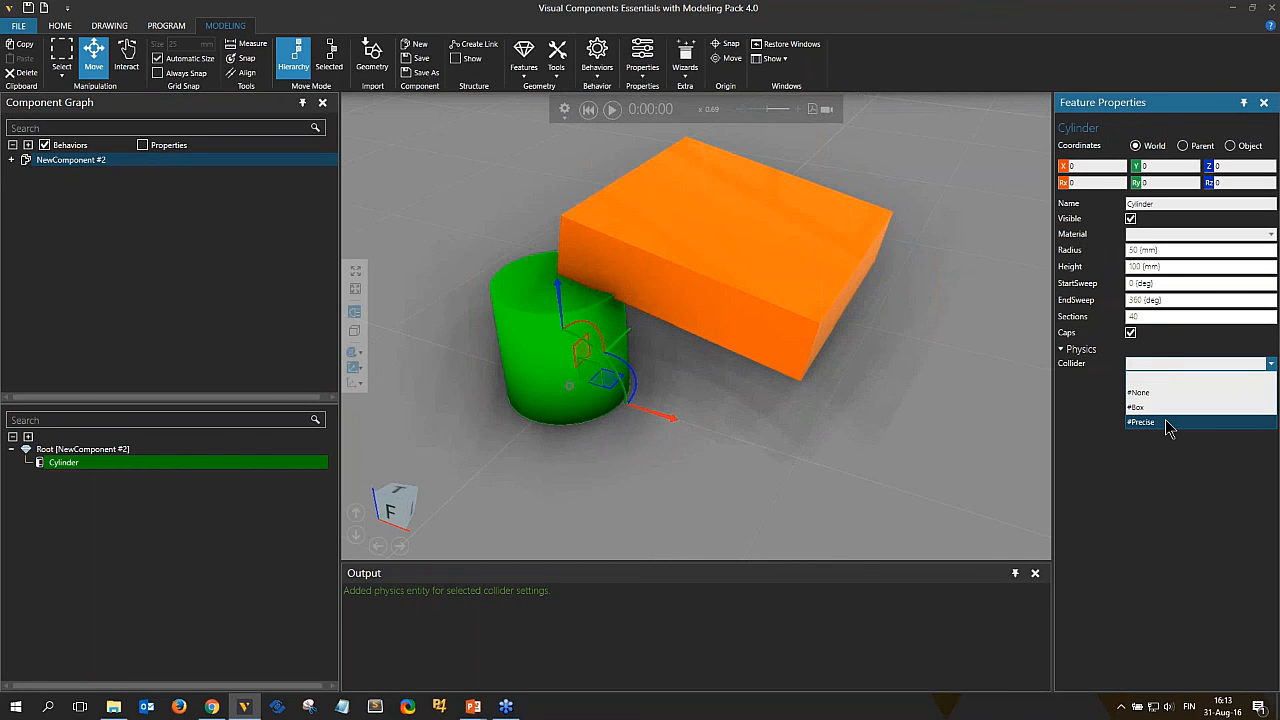
{"action": "left_click", "coordinate": [1166, 423]}
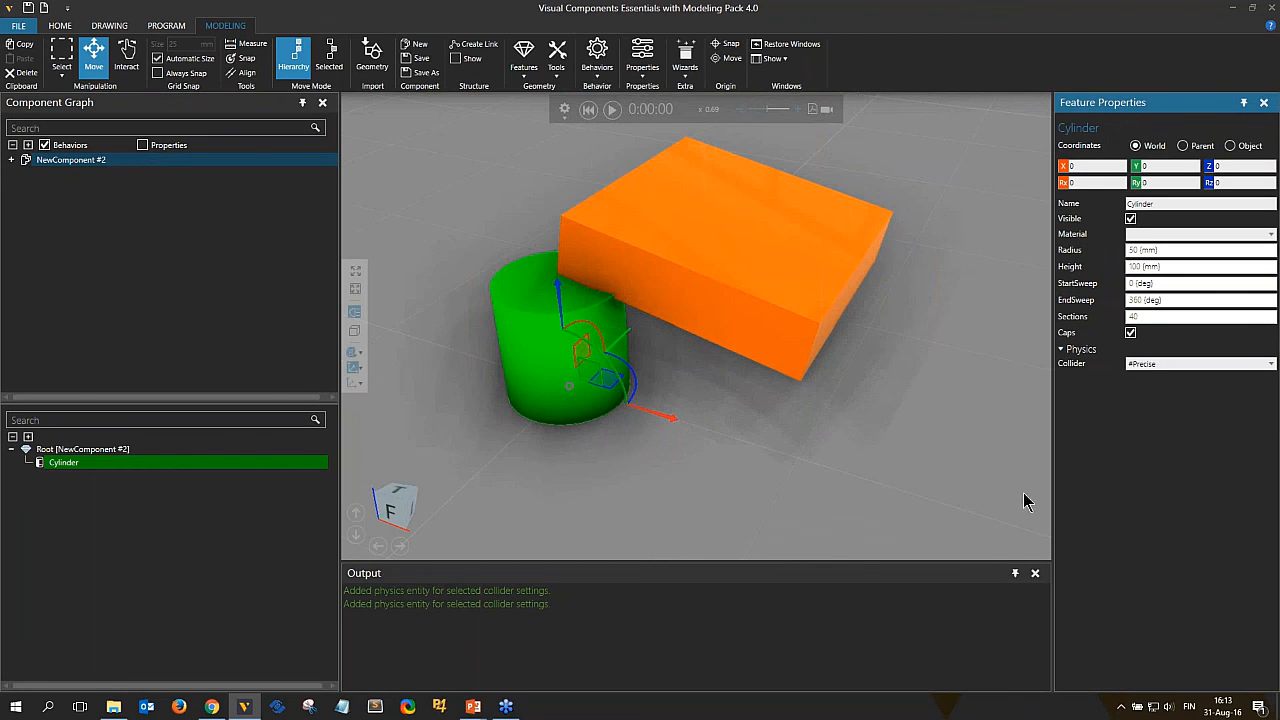
Rotate the cylinder component -90° about X and lift it about 224 mm, above the block.
{"action": "left_click", "coordinate": [52, 165]}
{"action": "left_click_drag", "start_coordinate": [566, 300], "coordinate": [535, 26]}
{"action": "right_click_drag", "start_coordinate": [697, 272], "coordinate": [800, 345]}
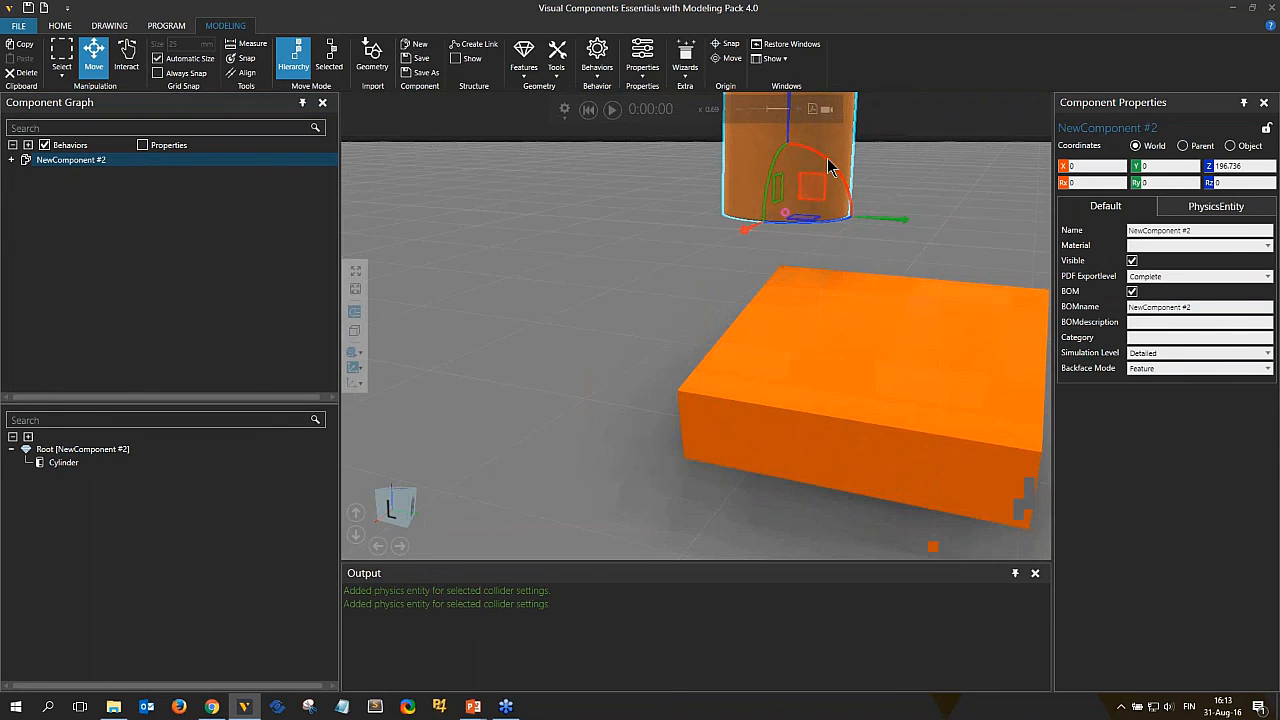
{"action": "left_click_drag", "start_coordinate": [830, 163], "coordinate": [866, 282]}
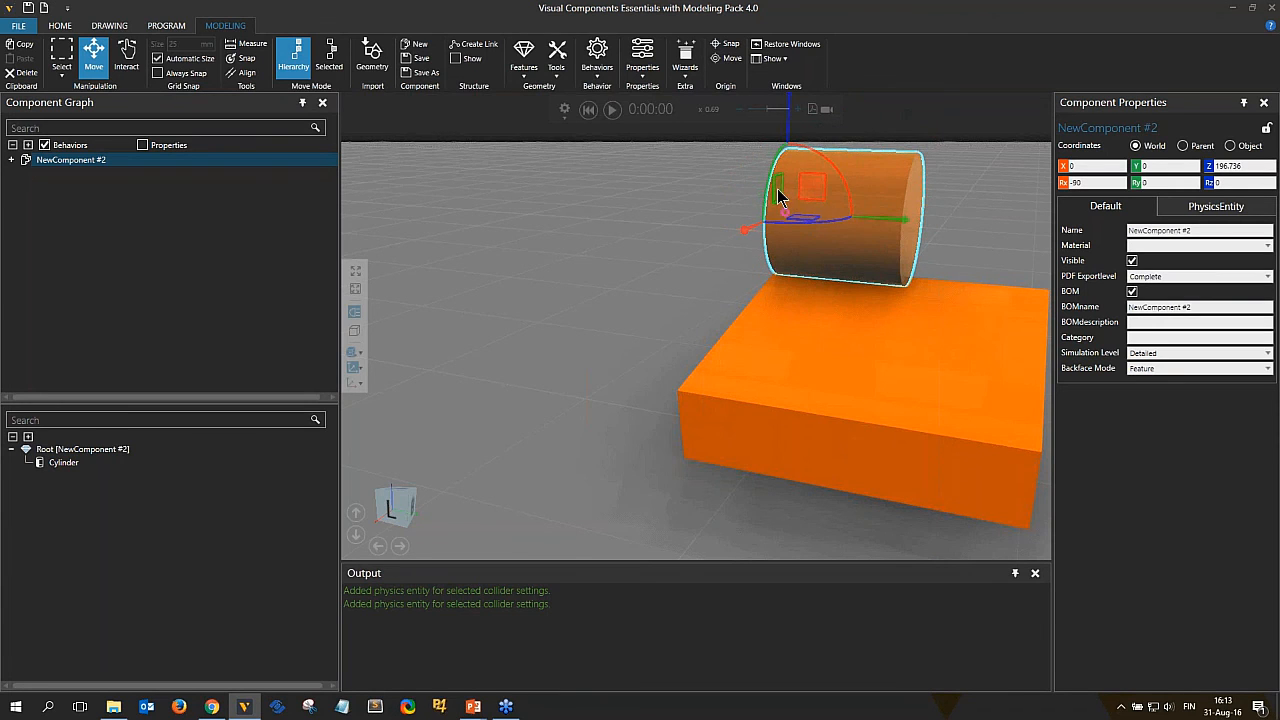
{"action": "left_click_drag", "start_coordinate": [777, 188], "coordinate": [773, 184]}
{"action": "right_click_drag", "start_coordinate": [838, 246], "coordinate": [688, 346]}
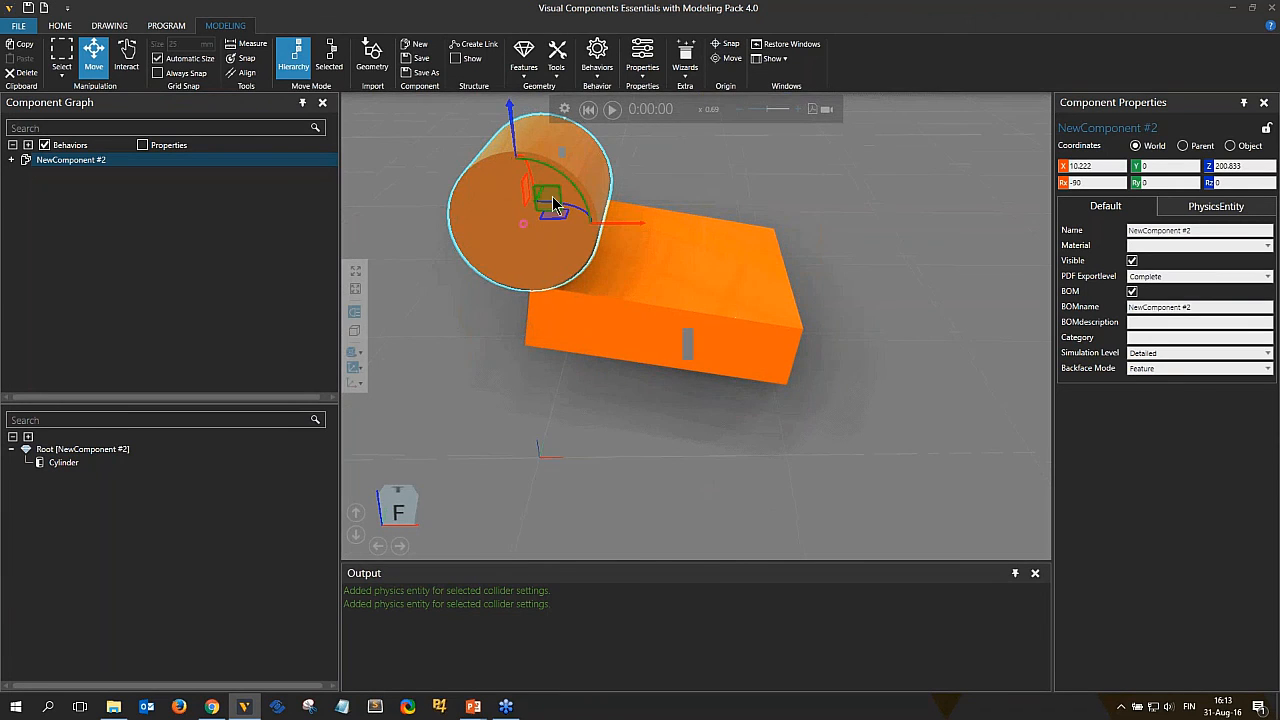
{"action": "left_click_drag", "start_coordinate": [550, 213], "coordinate": [567, 124]}
{"action": "right_click_drag", "start_coordinate": [603, 204], "coordinate": [652, 348]}
{"action": "scroll", "coordinate": [673, 312], "scroll_direction": "down", "scroll_amount": 2}
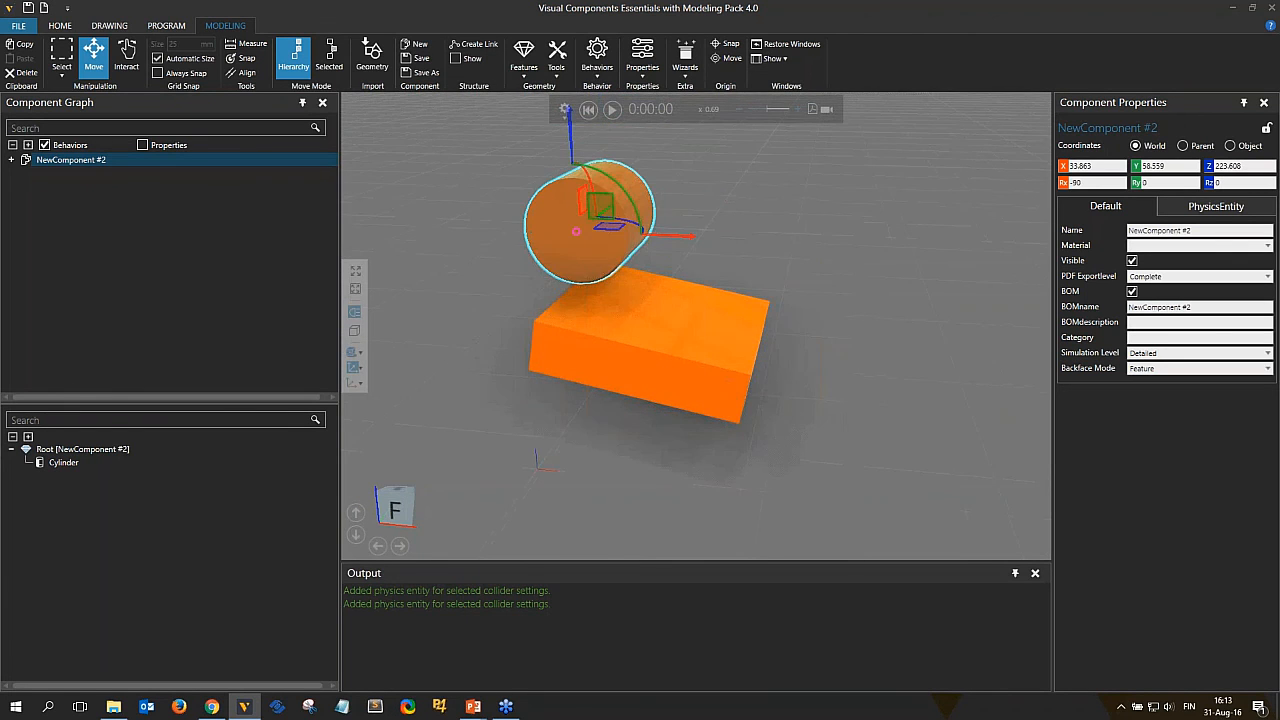
Run the simulation to let the cylinder drop onto the block, then reset it.
{"action": "left_click", "coordinate": [612, 111]}
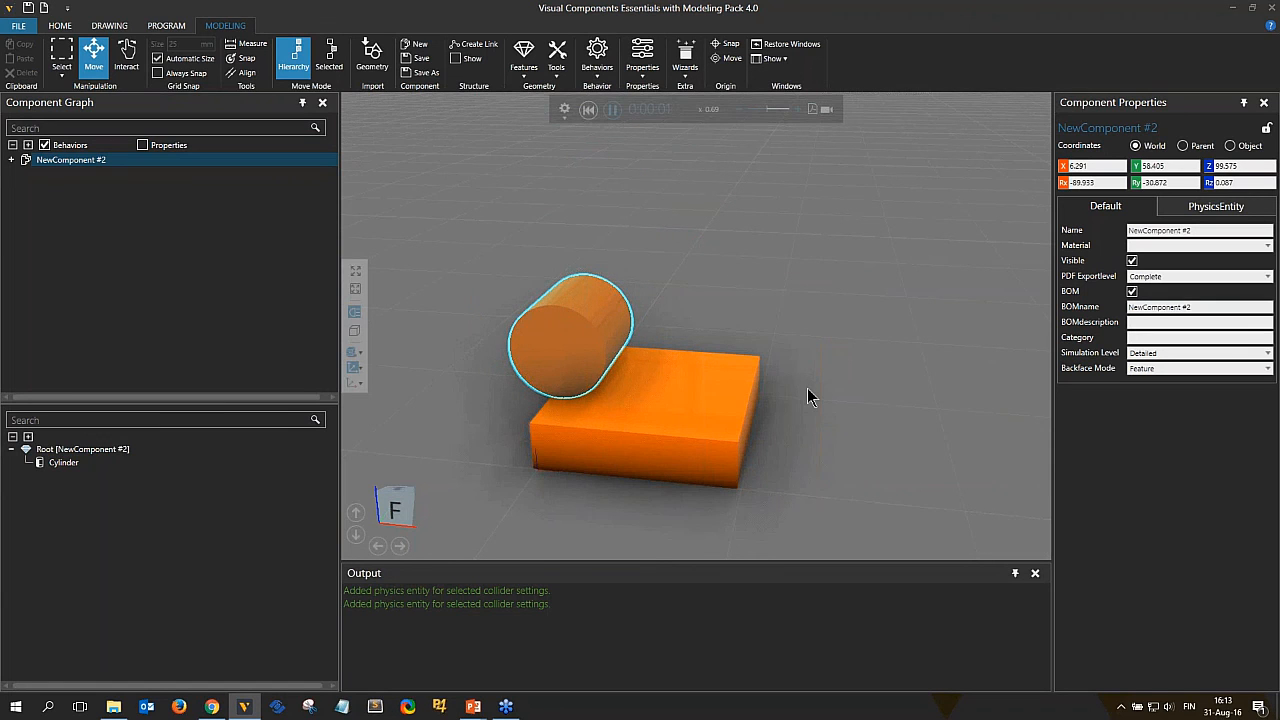
{"action": "left_click", "coordinate": [588, 109]}
{"action": "left_click", "coordinate": [589, 109]}
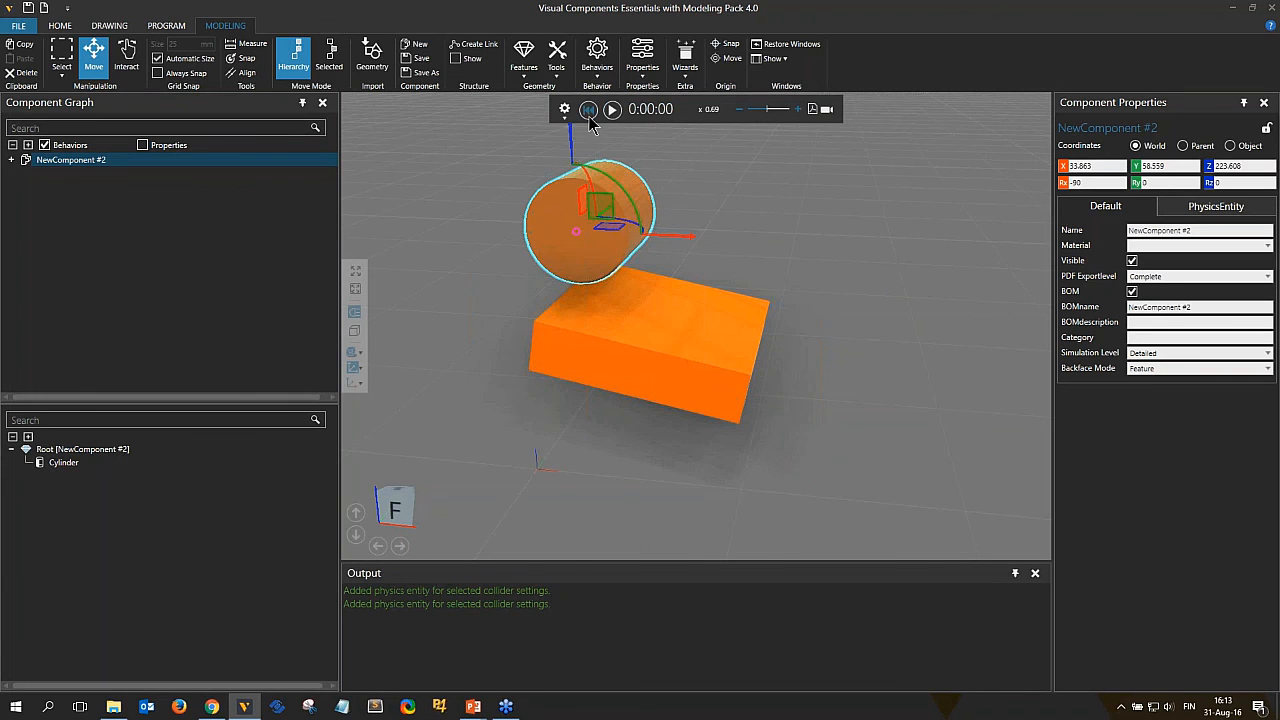
Set the block component's PhysicsEntity material density to 0.2, then run and reset the simulation.
{"action": "left_click", "coordinate": [614, 335]}
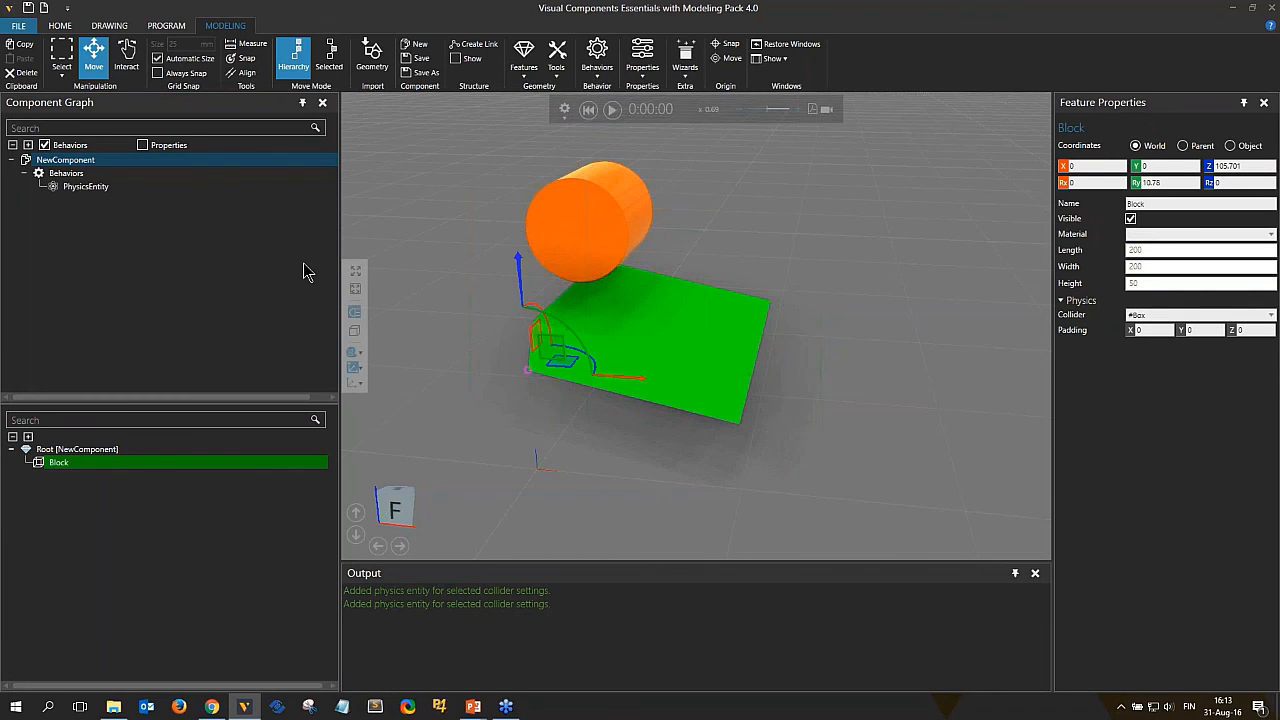
{"action": "left_click", "coordinate": [140, 186]}
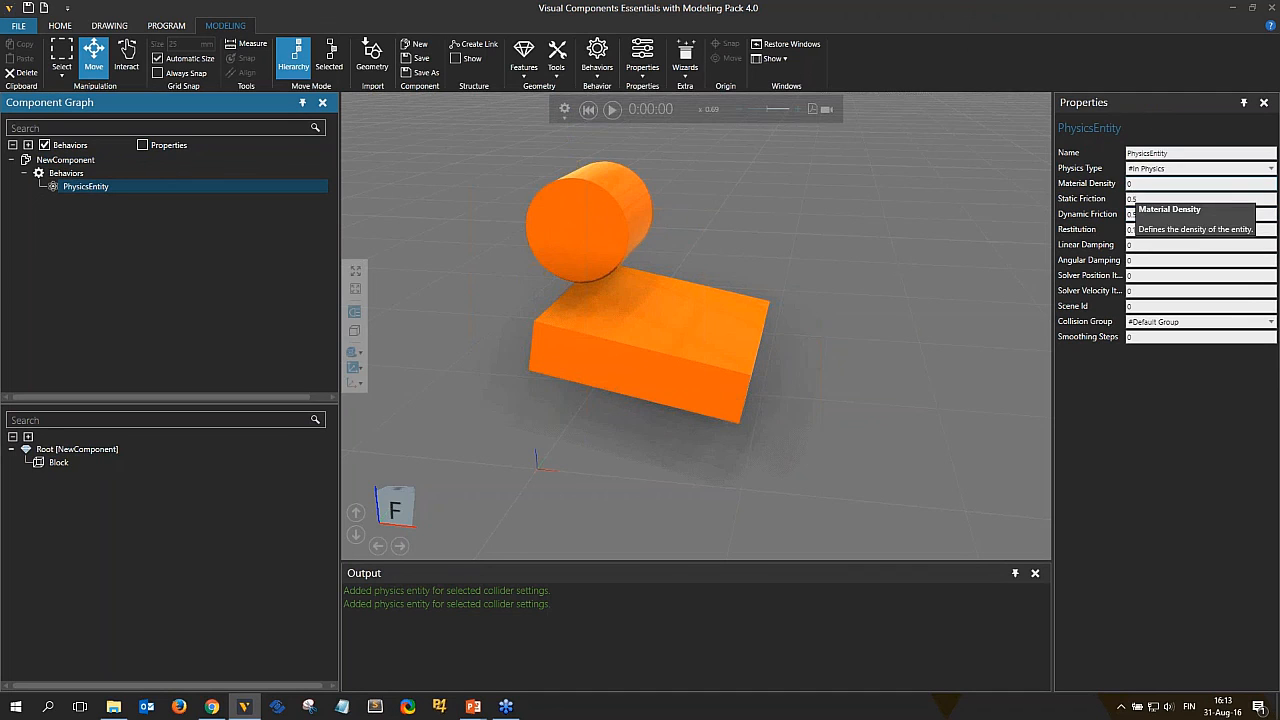
{"action": "left_click", "coordinate": [1139, 215]}
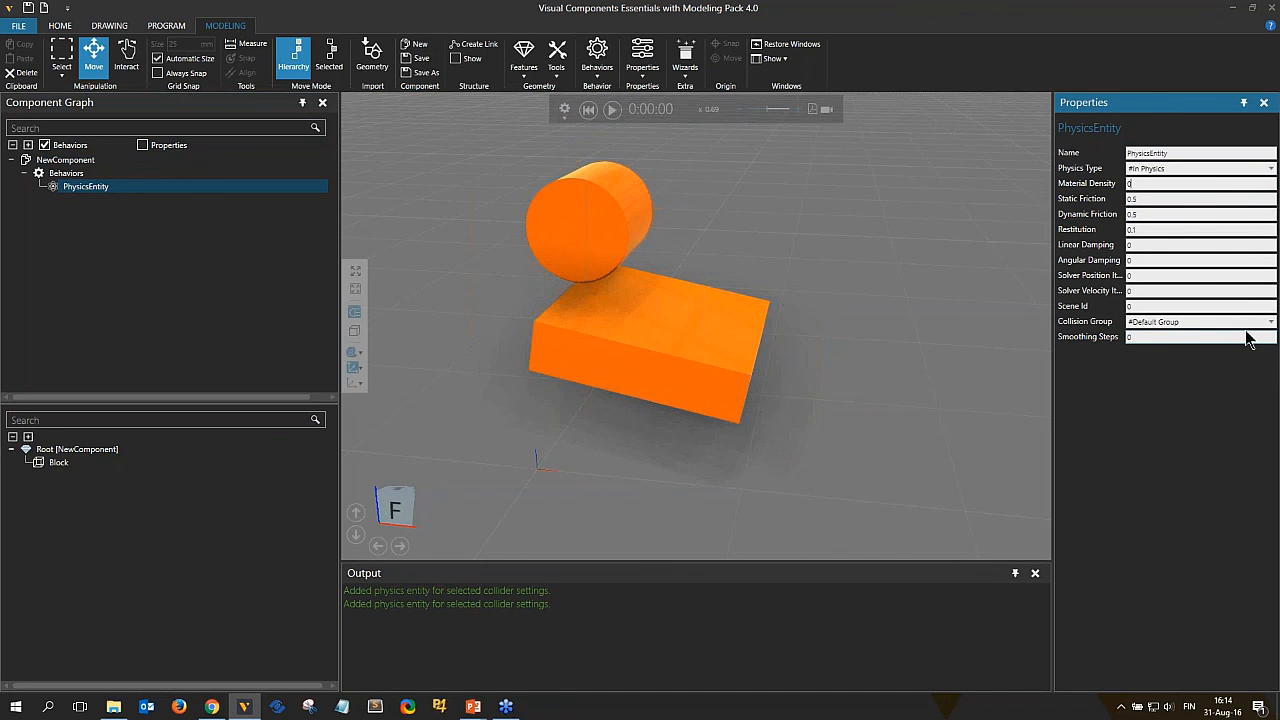
{"action": "type", "text": "2"}
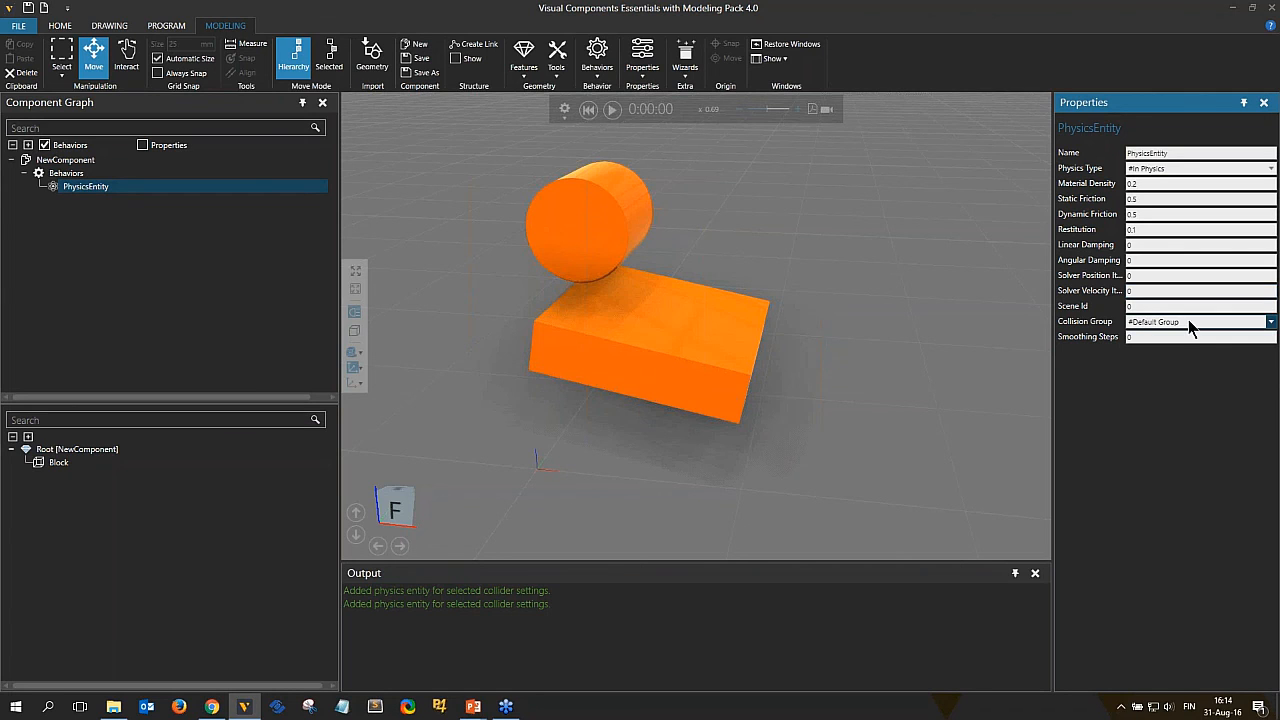
{"action": "left_click", "coordinate": [1159, 170]}
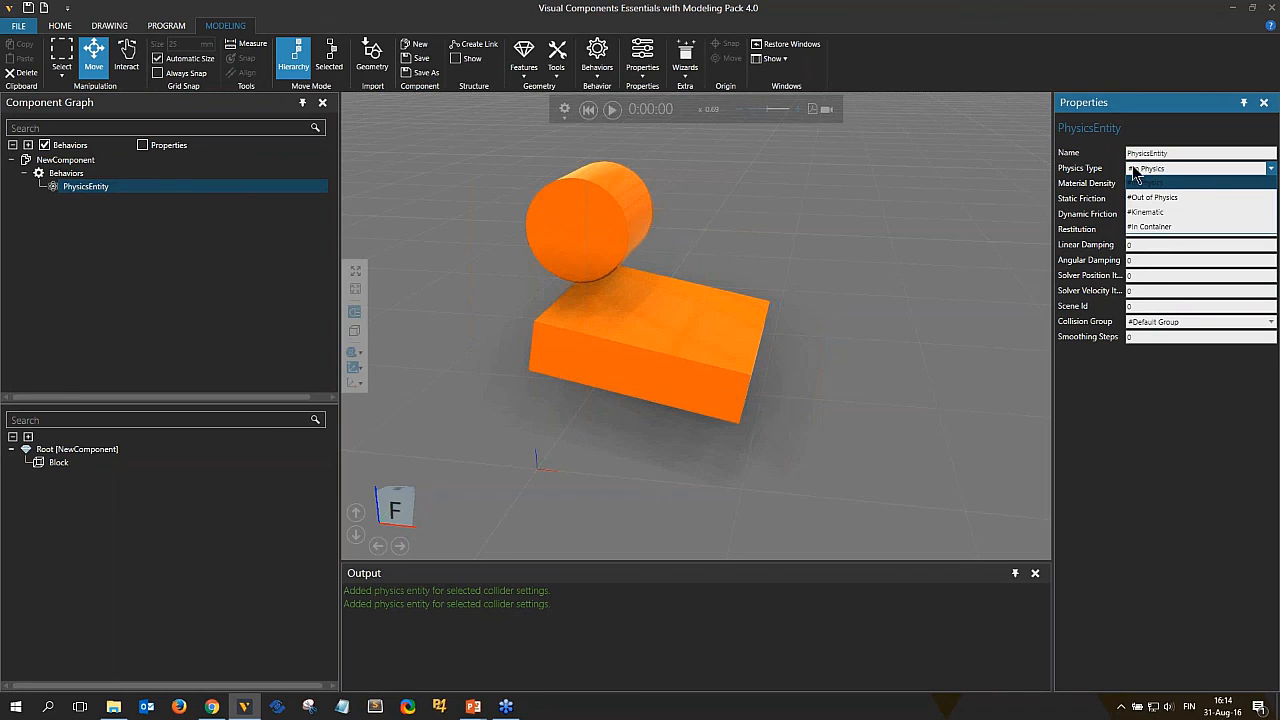
{"action": "left_click", "coordinate": [1141, 170]}
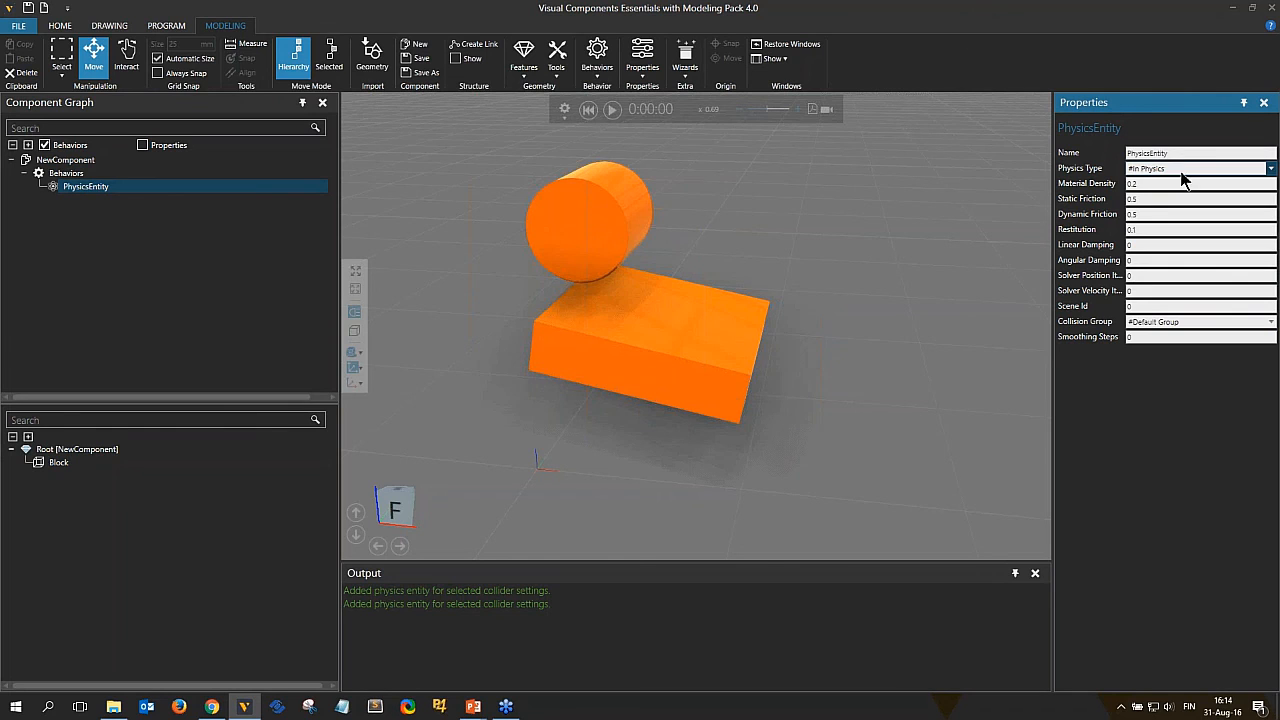
{"action": "left_click", "coordinate": [612, 109]}
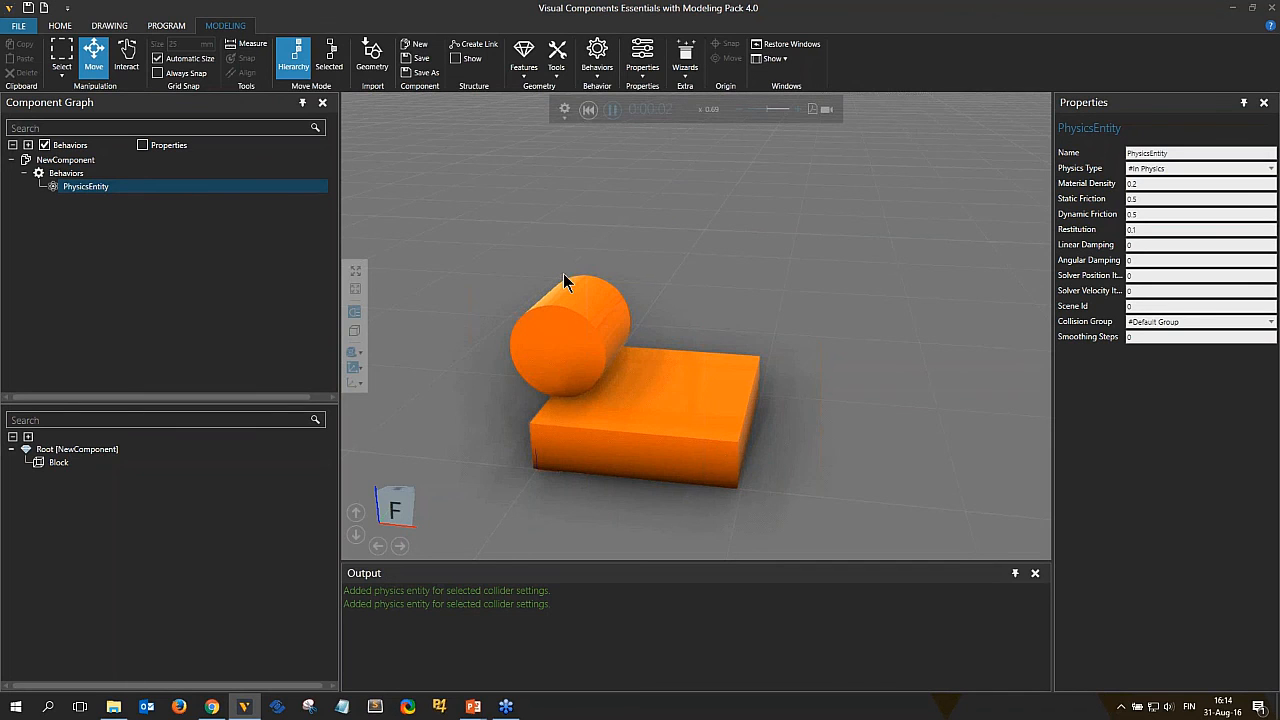
{"action": "left_click", "coordinate": [588, 109]}
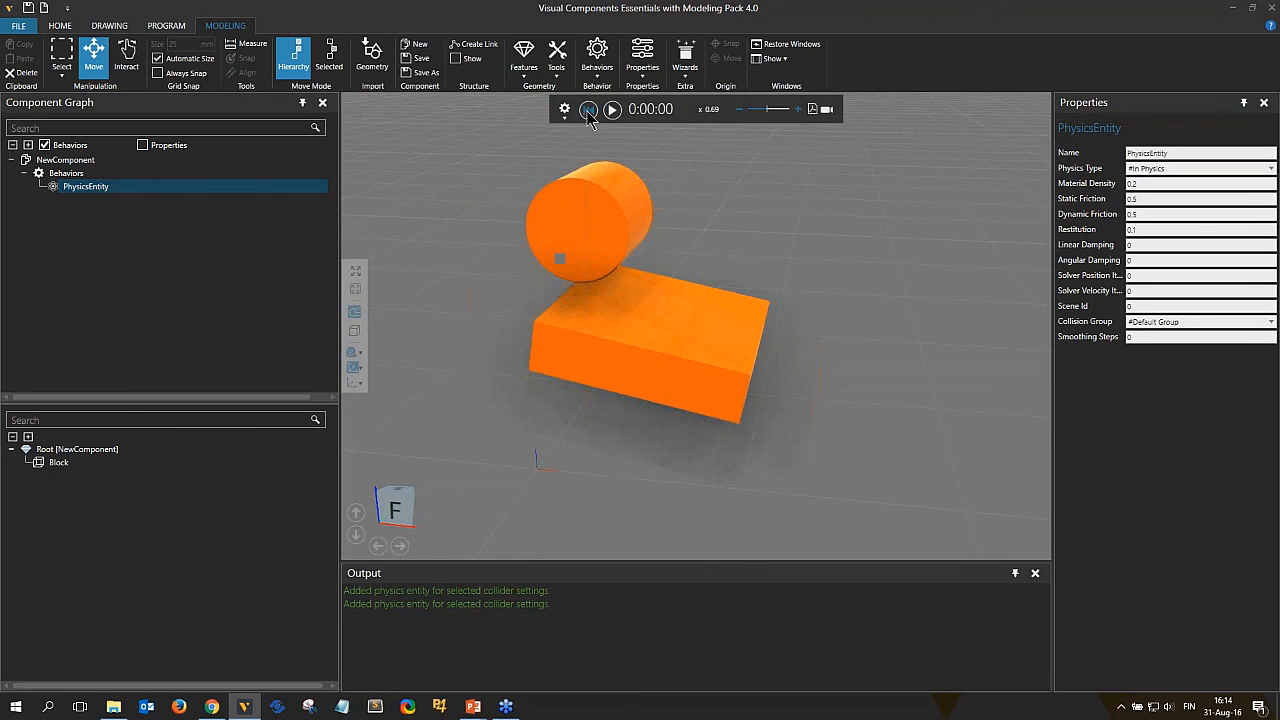
Set the block's physics type to #Out of Physics, then run and reset the simulation.
{"action": "left_click", "coordinate": [1147, 170]}
{"action": "left_click", "coordinate": [1140, 198]}
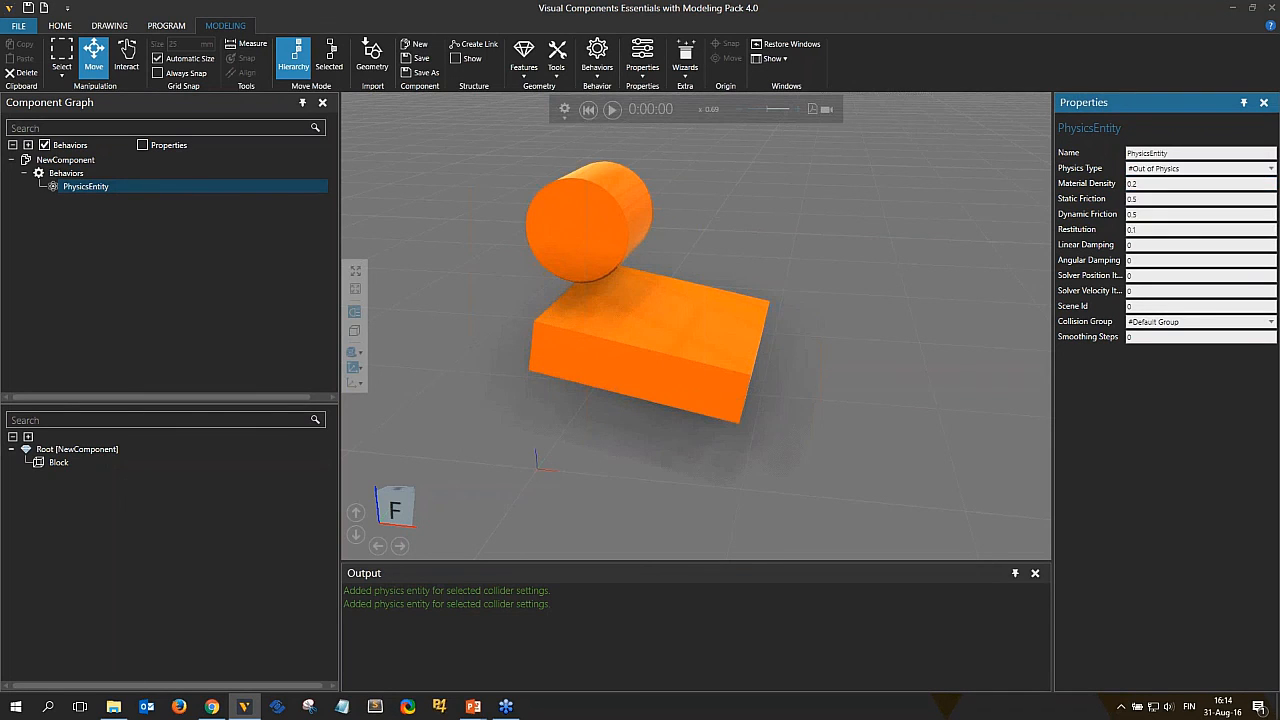
{"action": "left_click", "coordinate": [611, 109]}
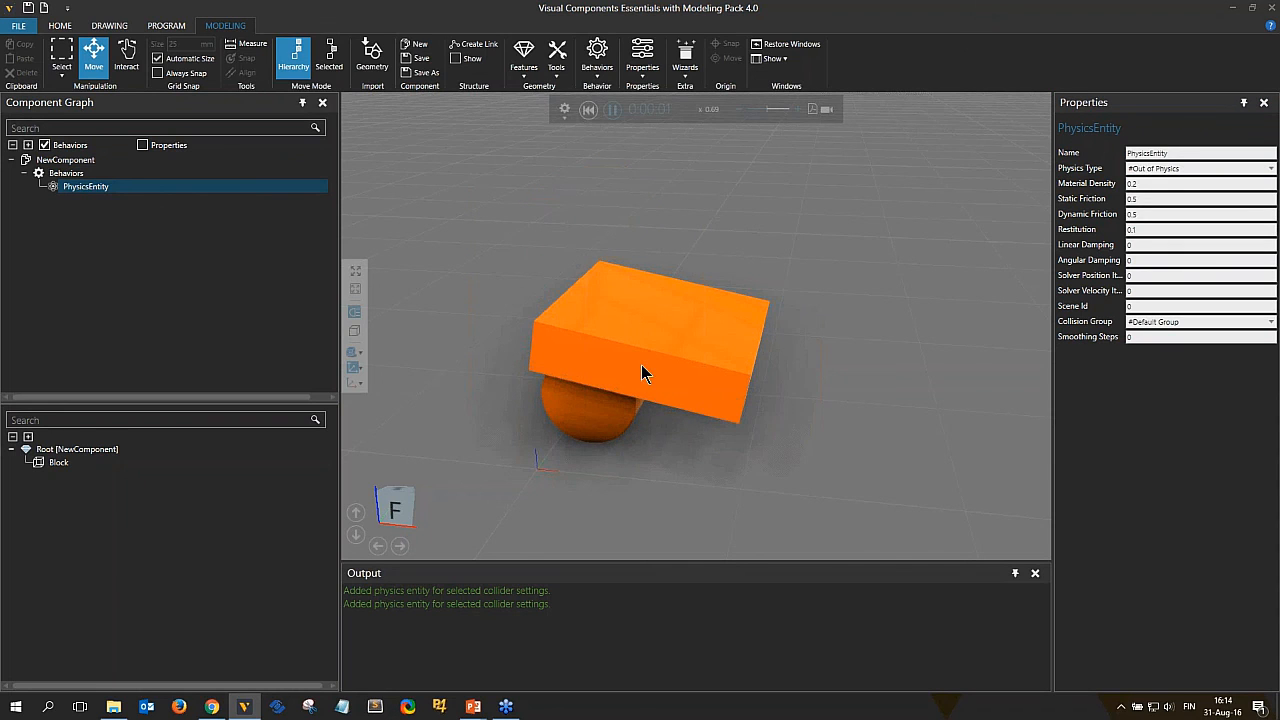
{"action": "left_click", "coordinate": [588, 109]}
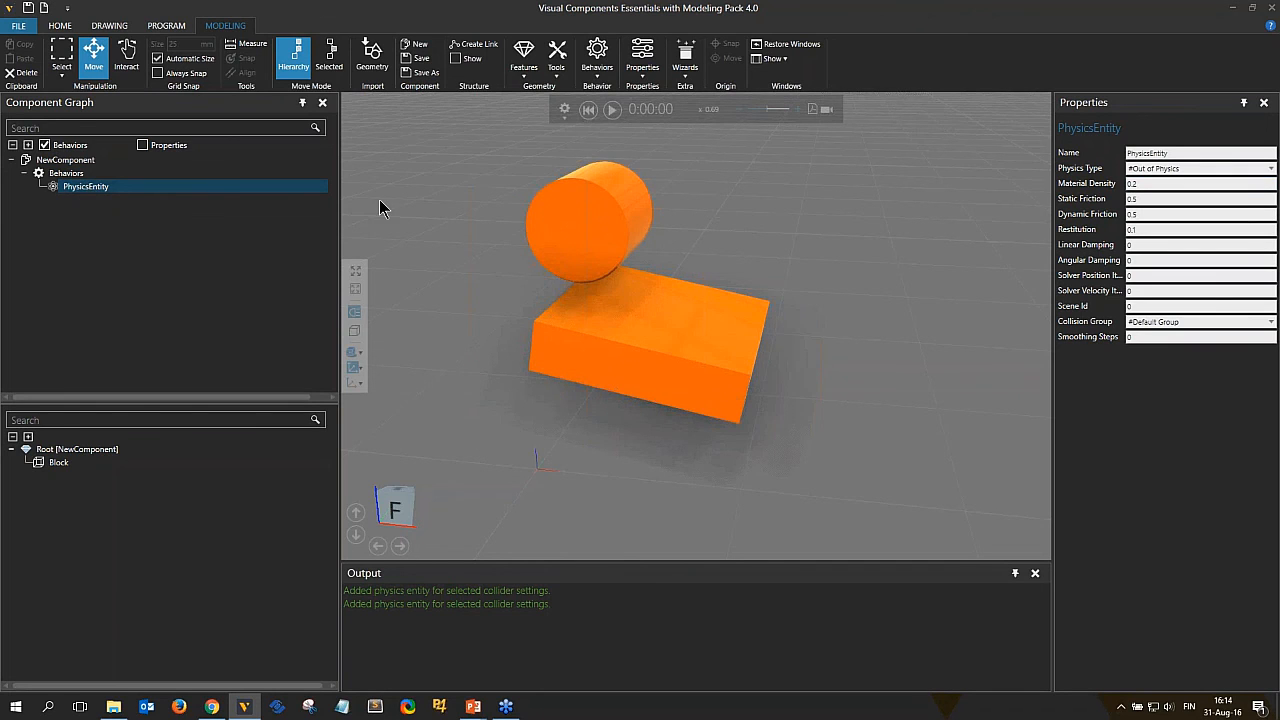
Set the block's physics type to #Kinematic and run the simulation twice, resetting after each run.
{"action": "left_click", "coordinate": [1162, 170]}
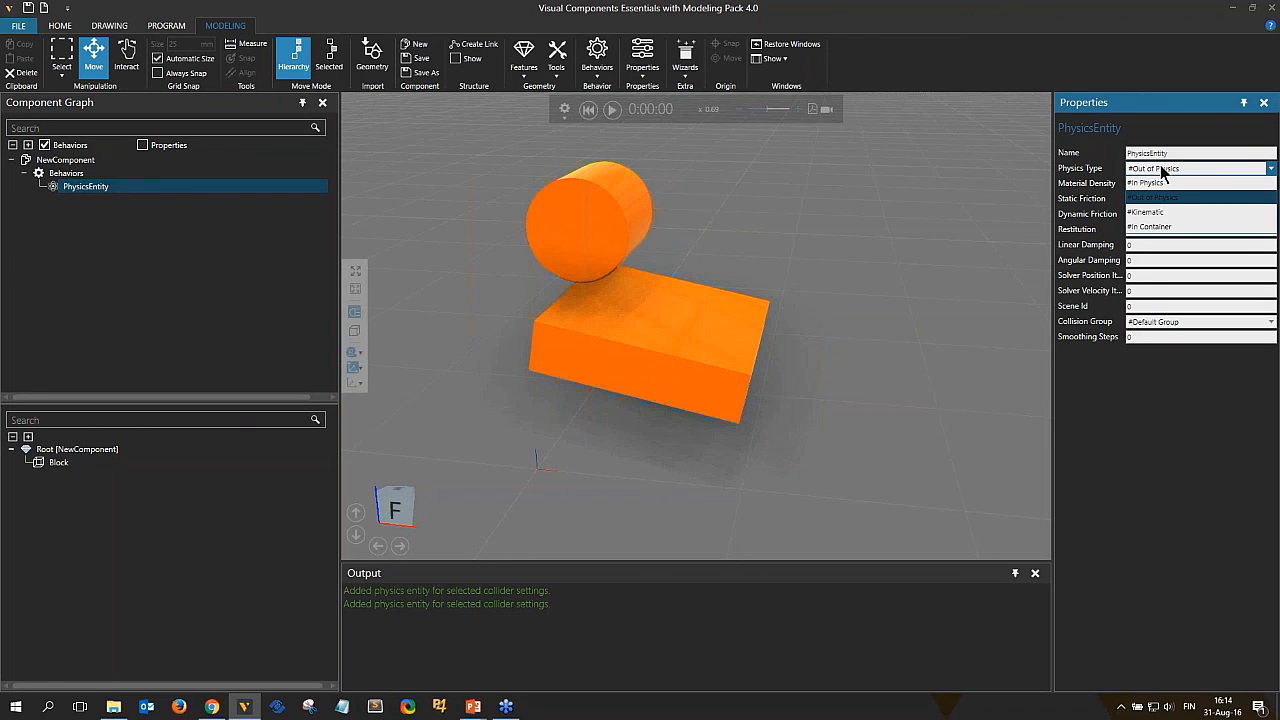
{"action": "left_click", "coordinate": [1146, 212]}
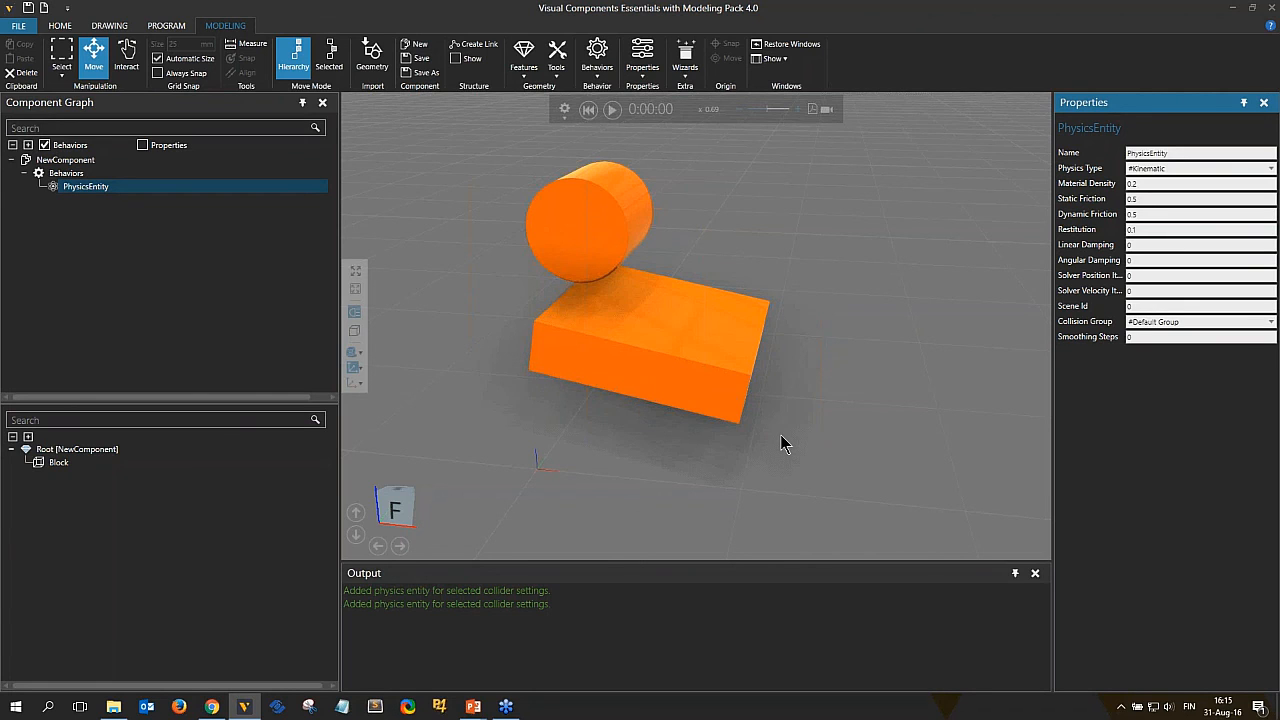
{"action": "left_click", "coordinate": [612, 110]}
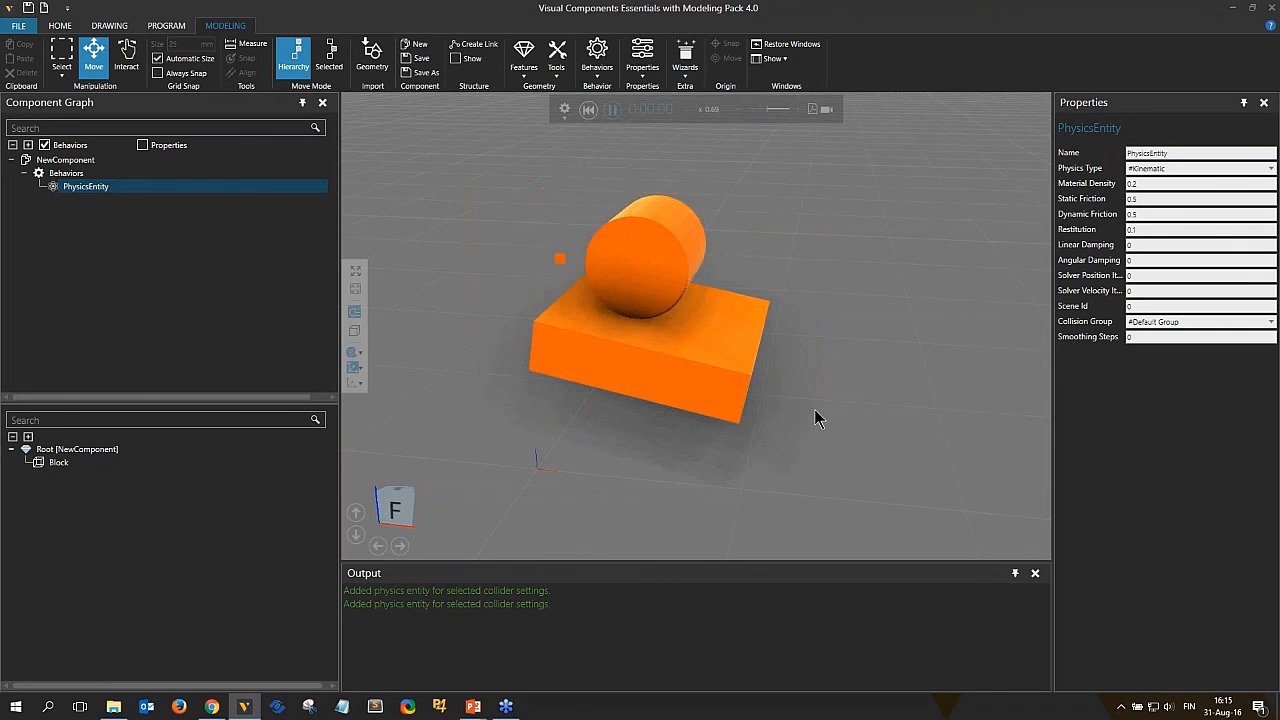
{"action": "right_click_drag", "start_coordinate": [649, 400], "coordinate": [642, 335]}
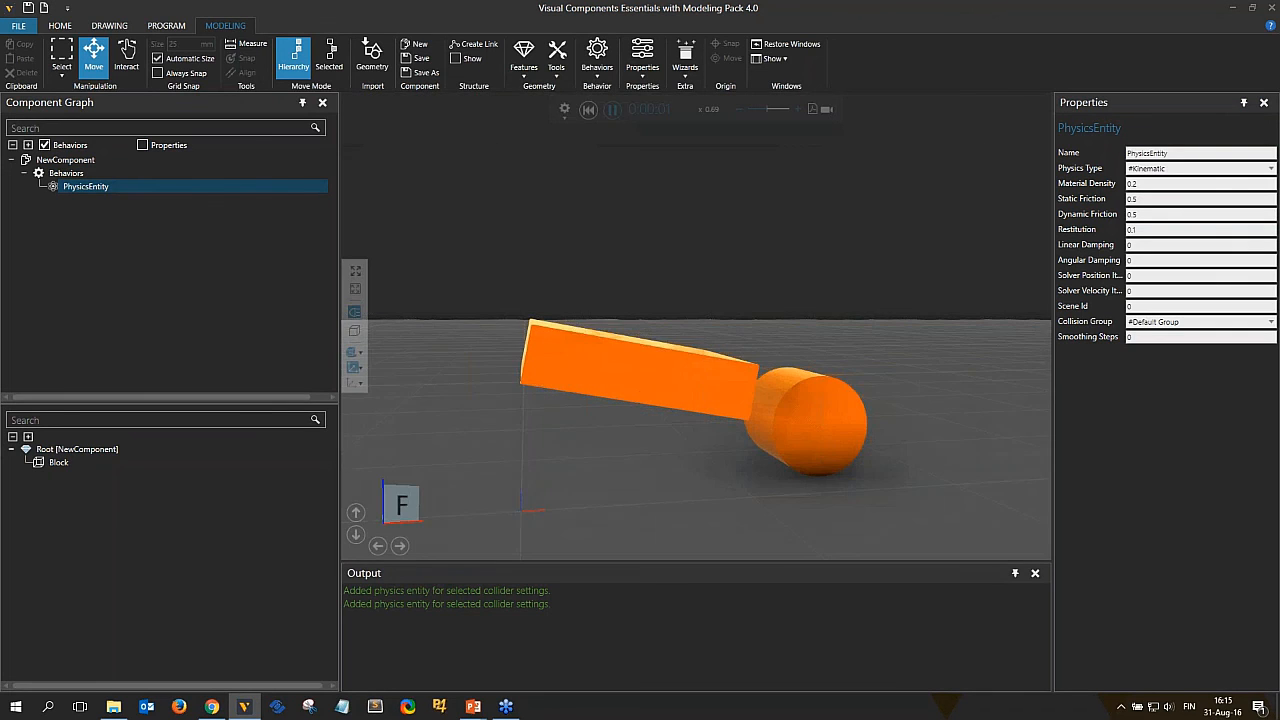
{"action": "left_click", "coordinate": [588, 110]}
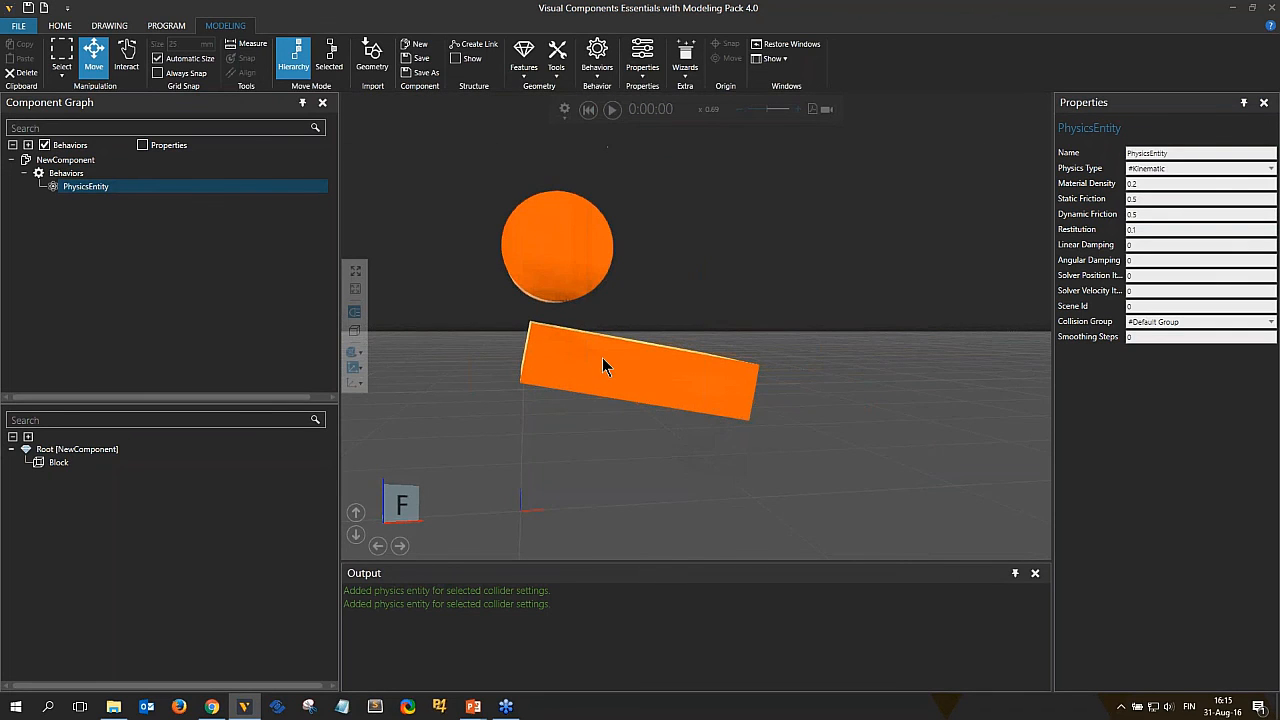
{"action": "left_click", "coordinate": [612, 110]}
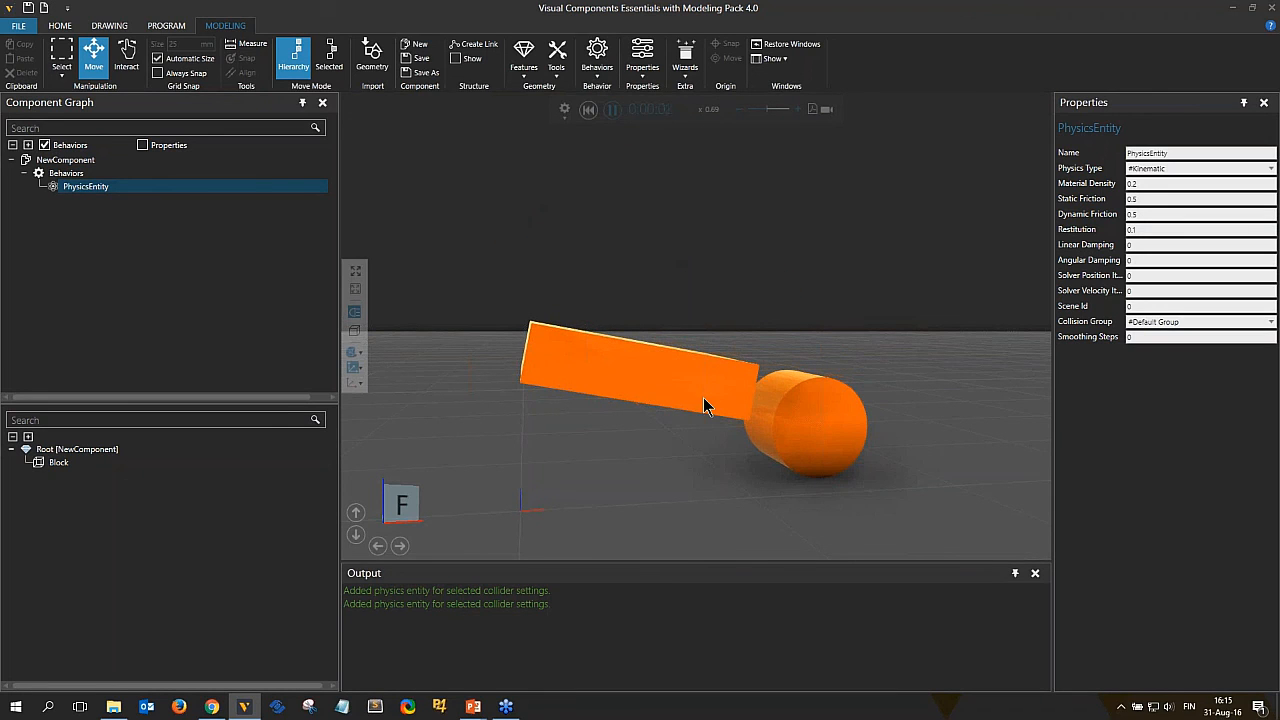
{"action": "left_click", "coordinate": [589, 110]}
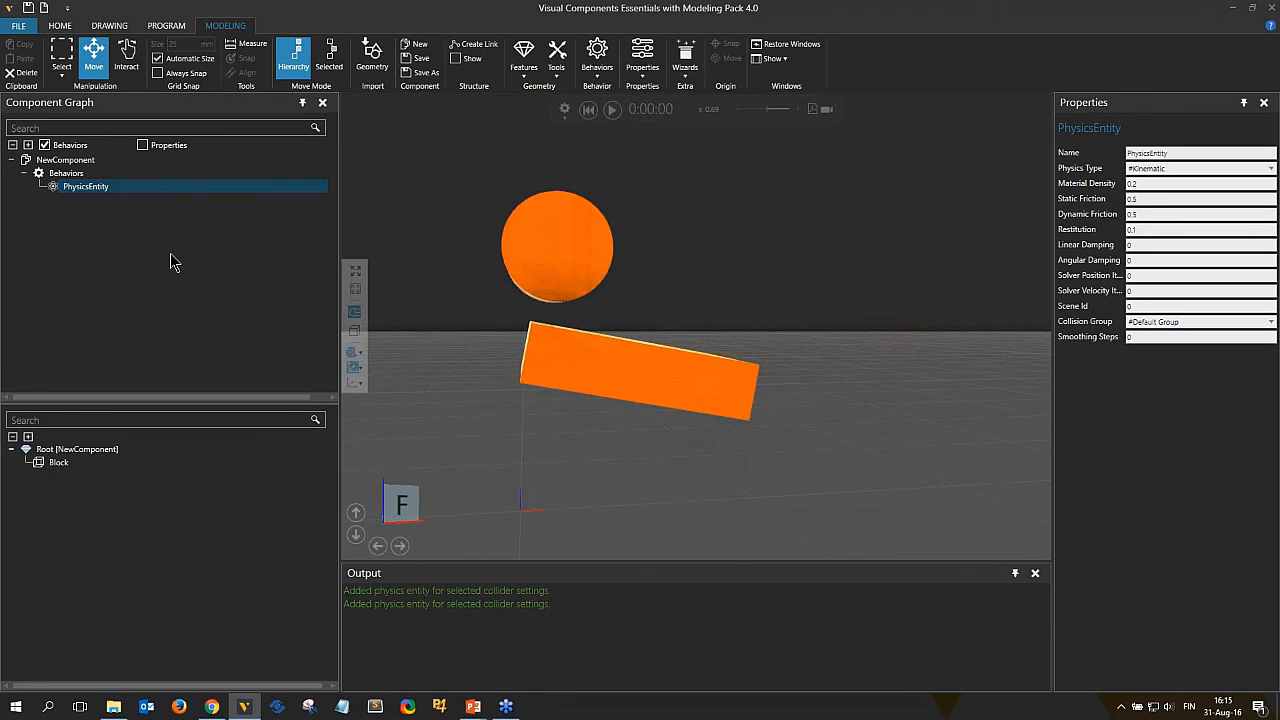
Set the cylinder feature's collider to #Box, then run and reset the simulation.
{"action": "left_click", "coordinate": [560, 251]}
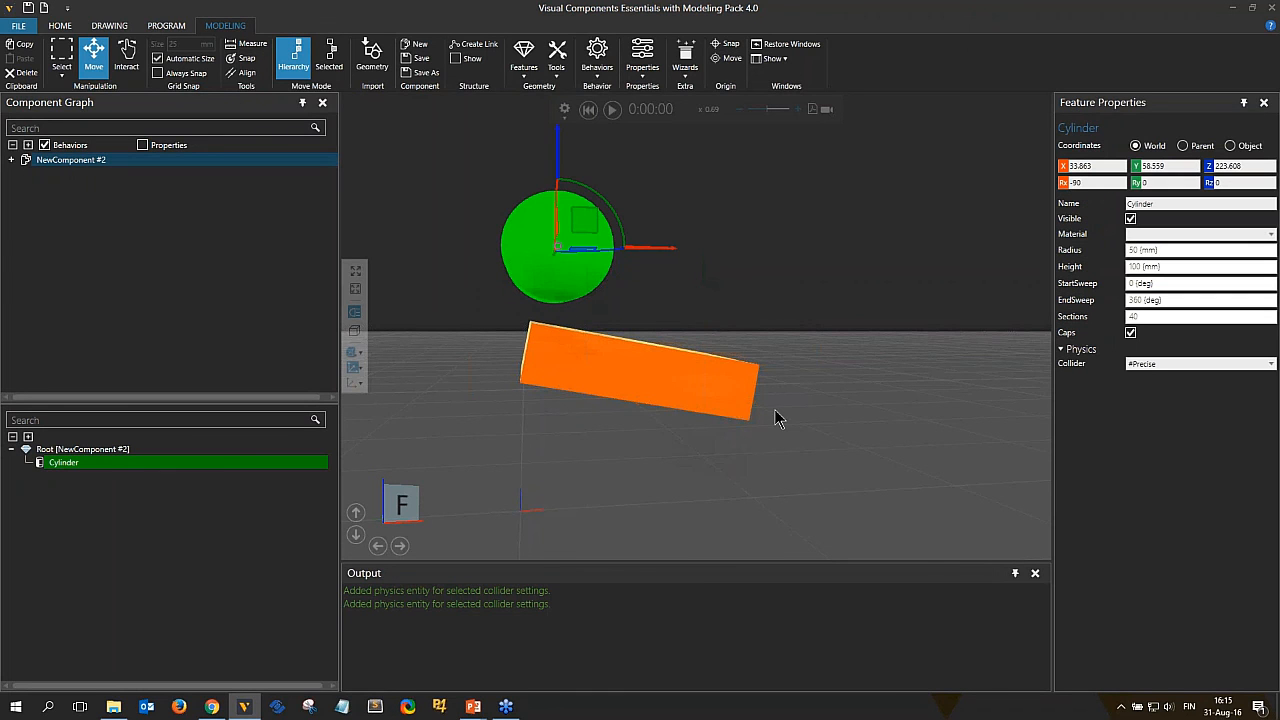
{"action": "left_click", "coordinate": [1160, 366]}
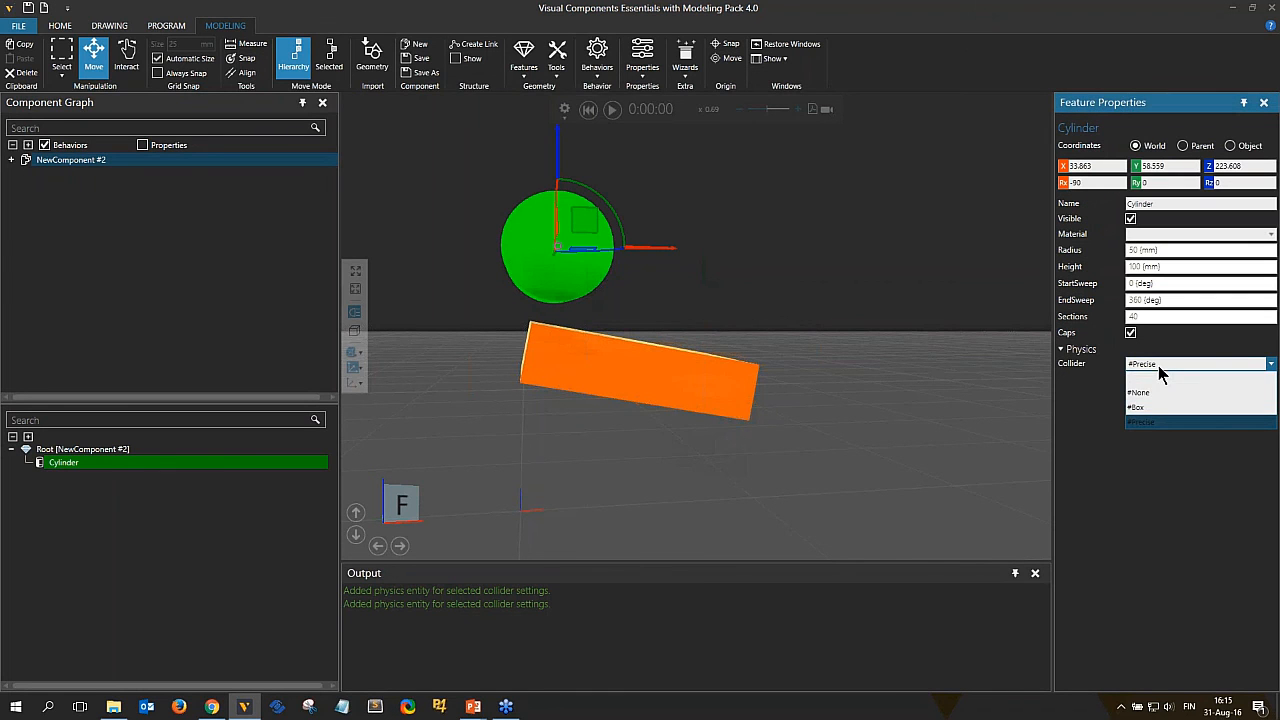
{"action": "left_click", "coordinate": [1140, 407]}
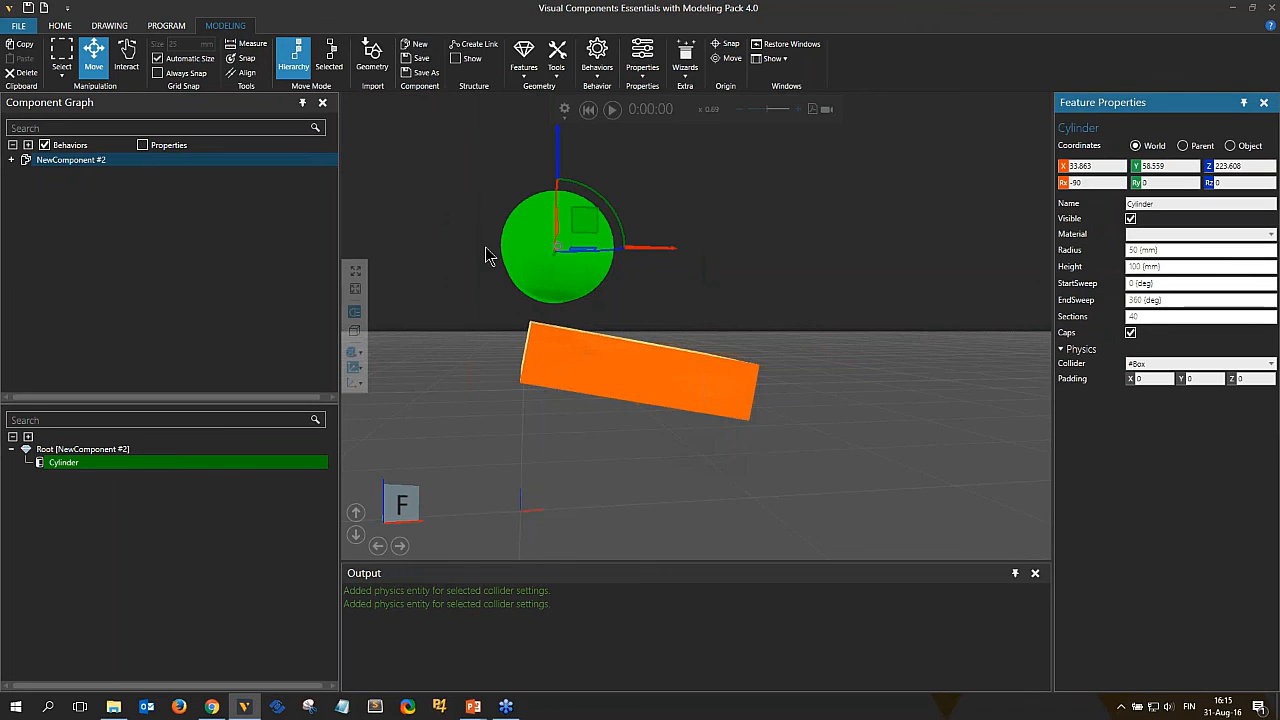
{"action": "left_click", "coordinate": [614, 111]}
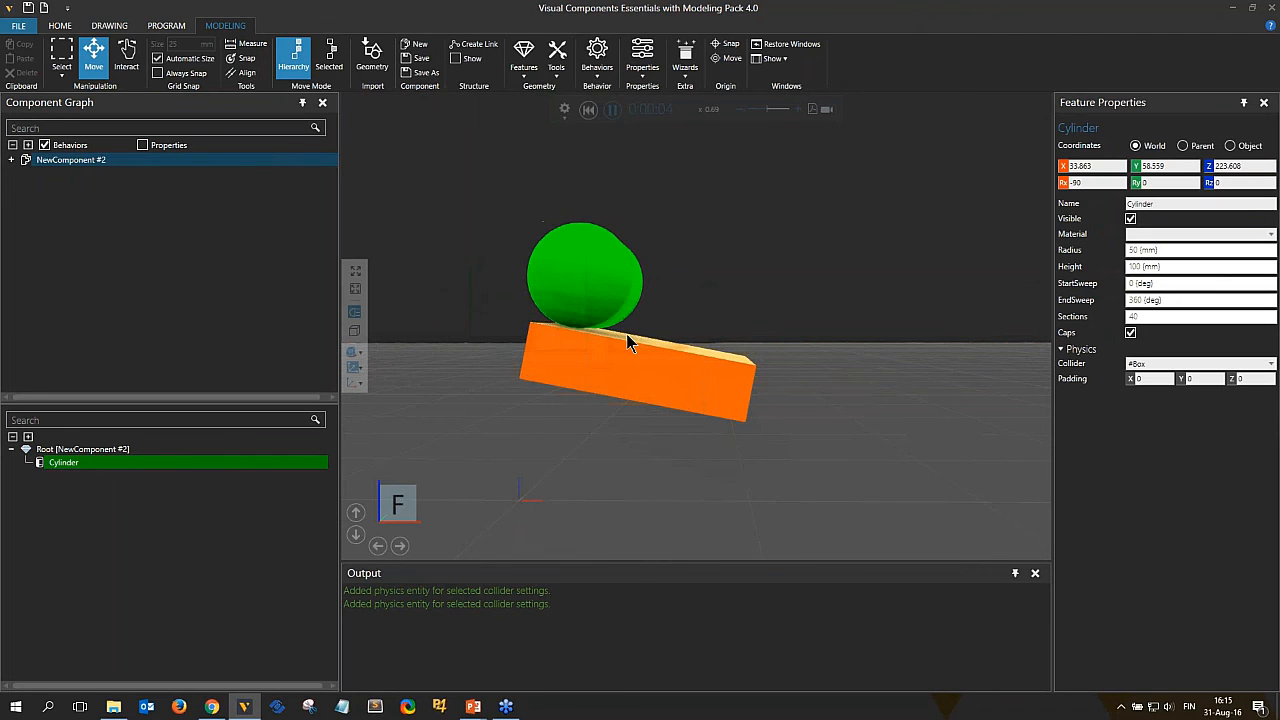
{"action": "left_click", "coordinate": [588, 110]}
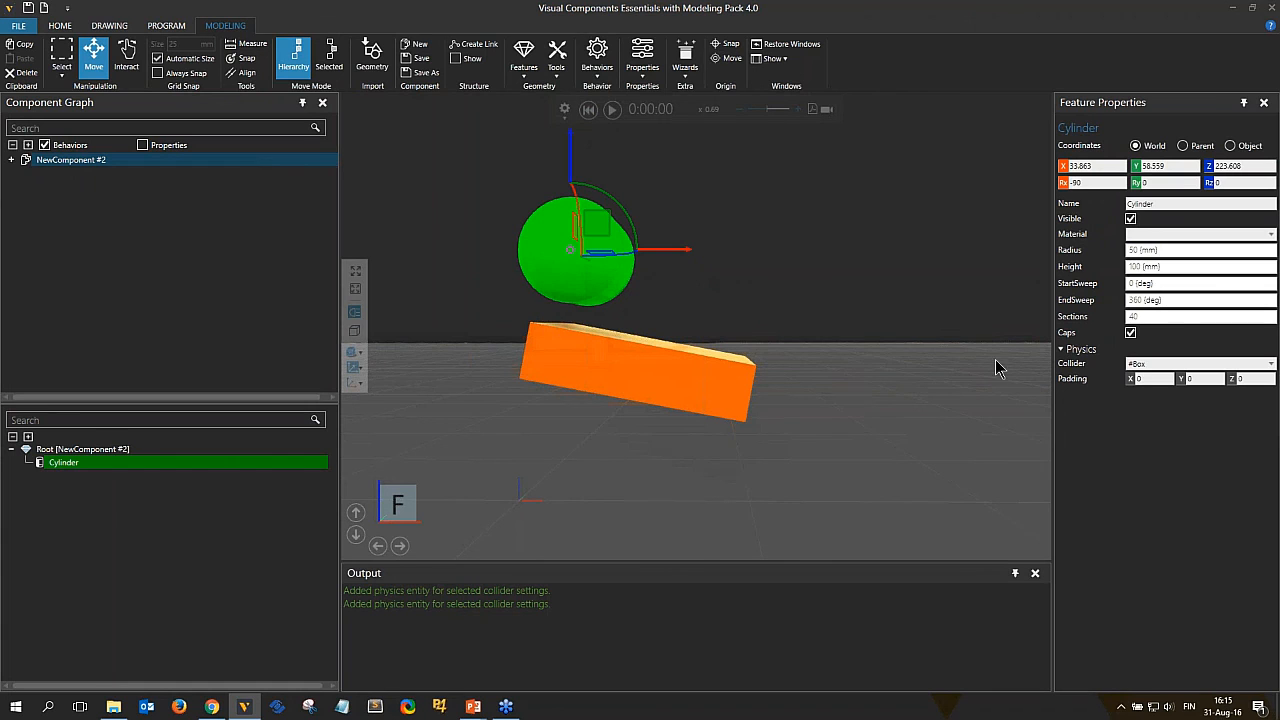
Set the cylinder feature's collider to #Precise.
{"action": "left_click", "coordinate": [1147, 366]}
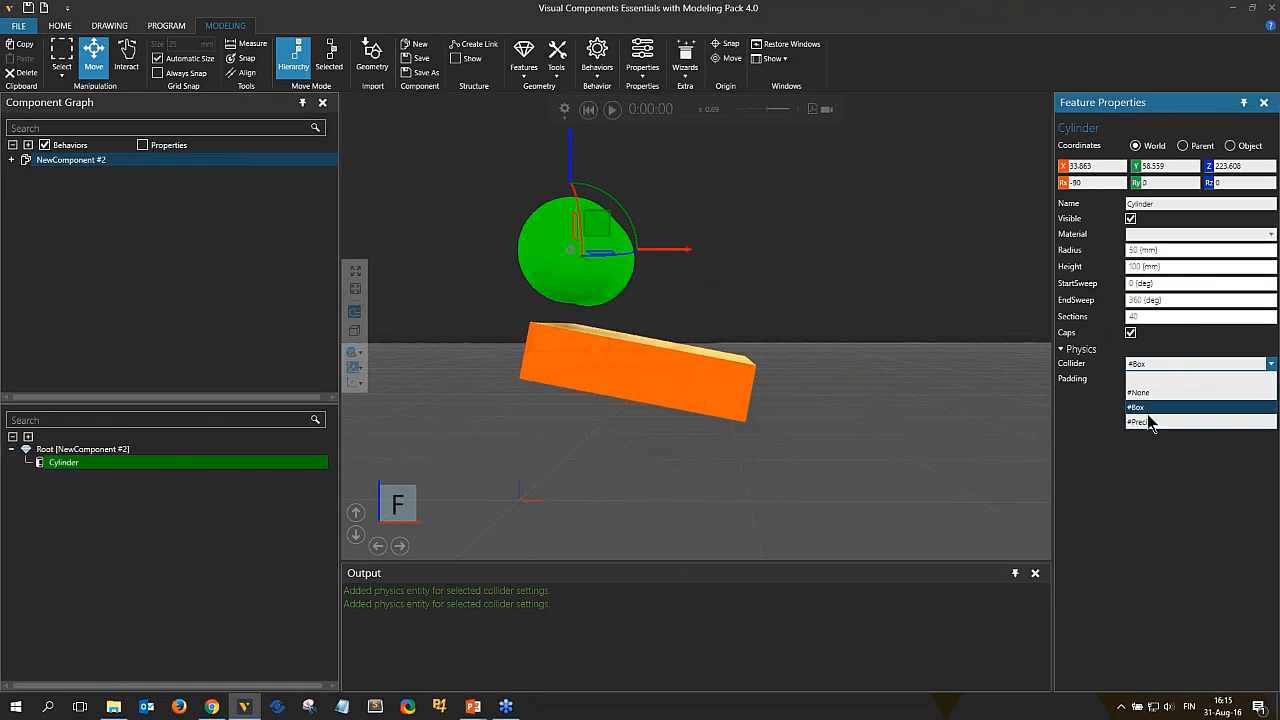
{"action": "left_click", "coordinate": [1147, 416]}
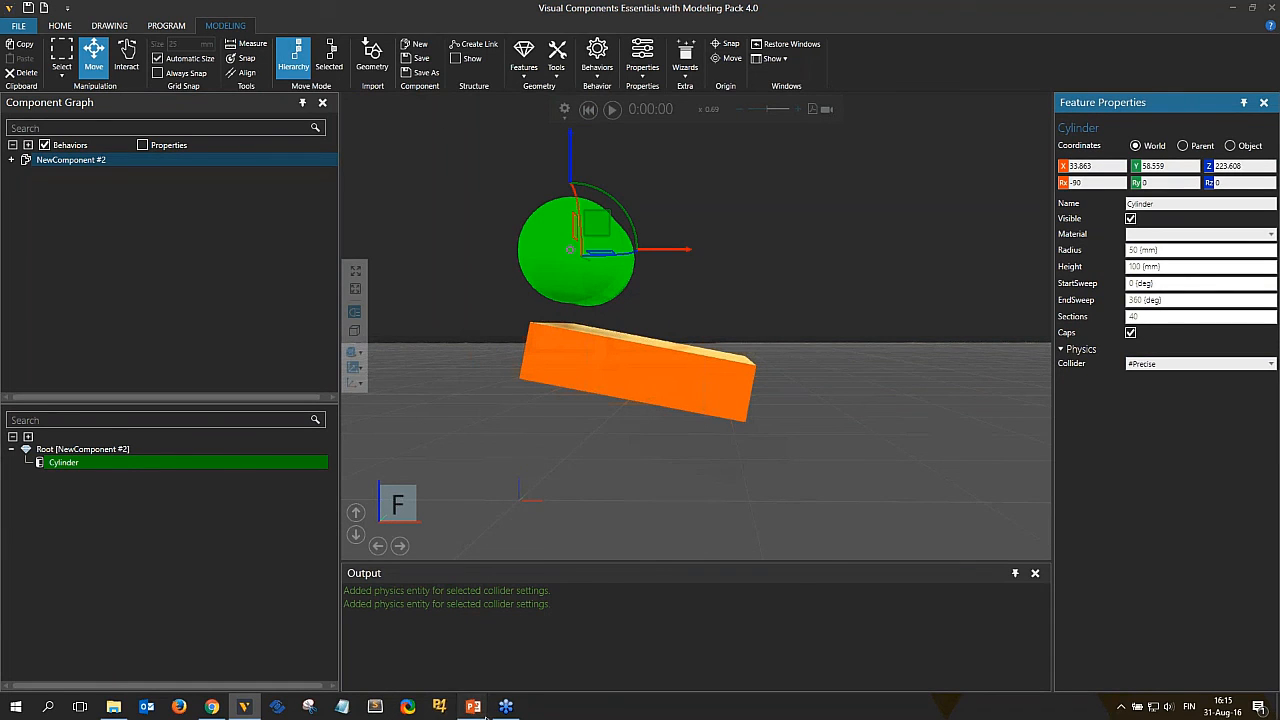
{"action": "mouse_move", "coordinate": [473, 706]}
{"action": "left_click", "coordinate": [550, 650]}
{"action": "left_click", "coordinate": [650, 384]}
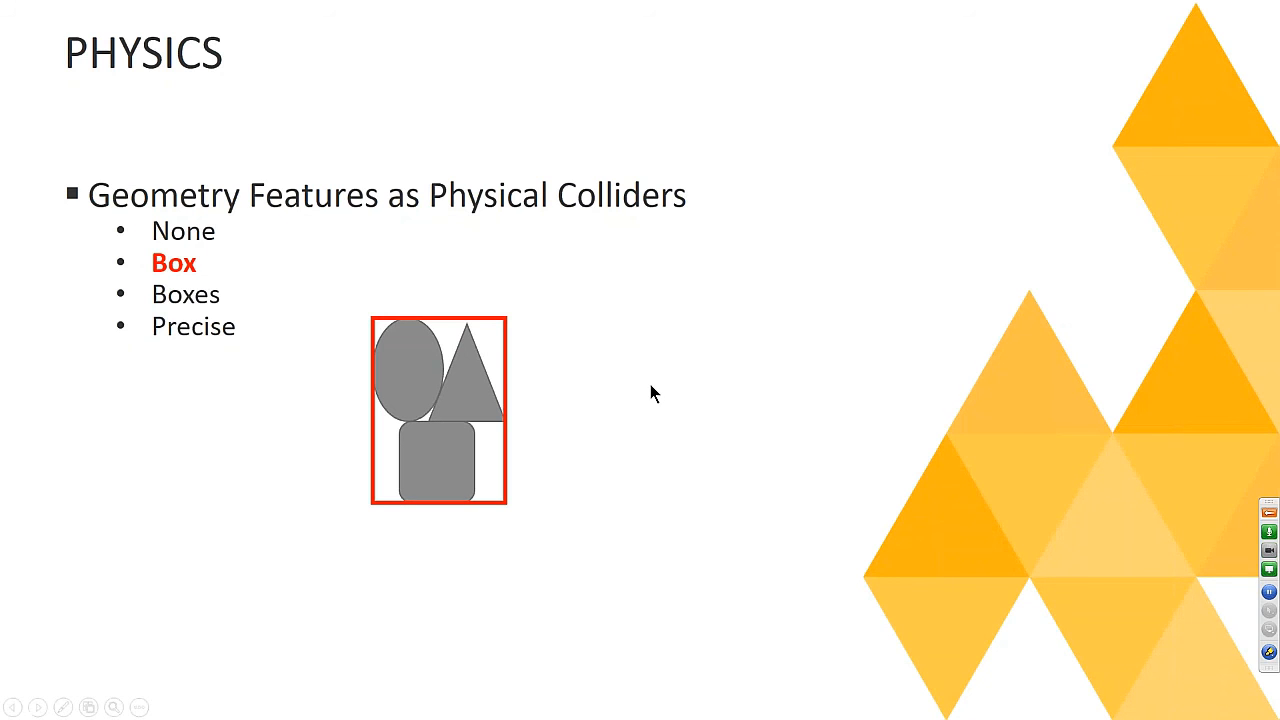
{"action": "key", "text": "alt+Tab"}
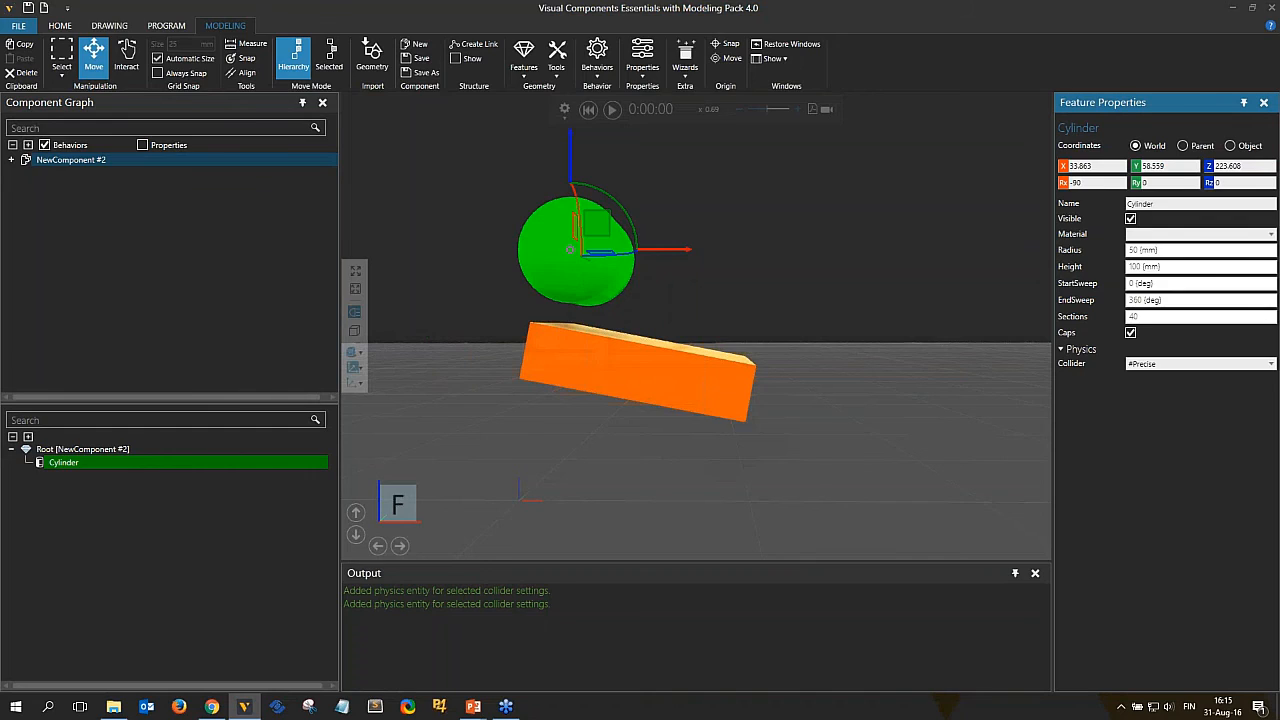
Add a second Cylinder feature to the component and move it partly beside the first cylinder.
{"action": "left_click", "coordinate": [538, 68]}
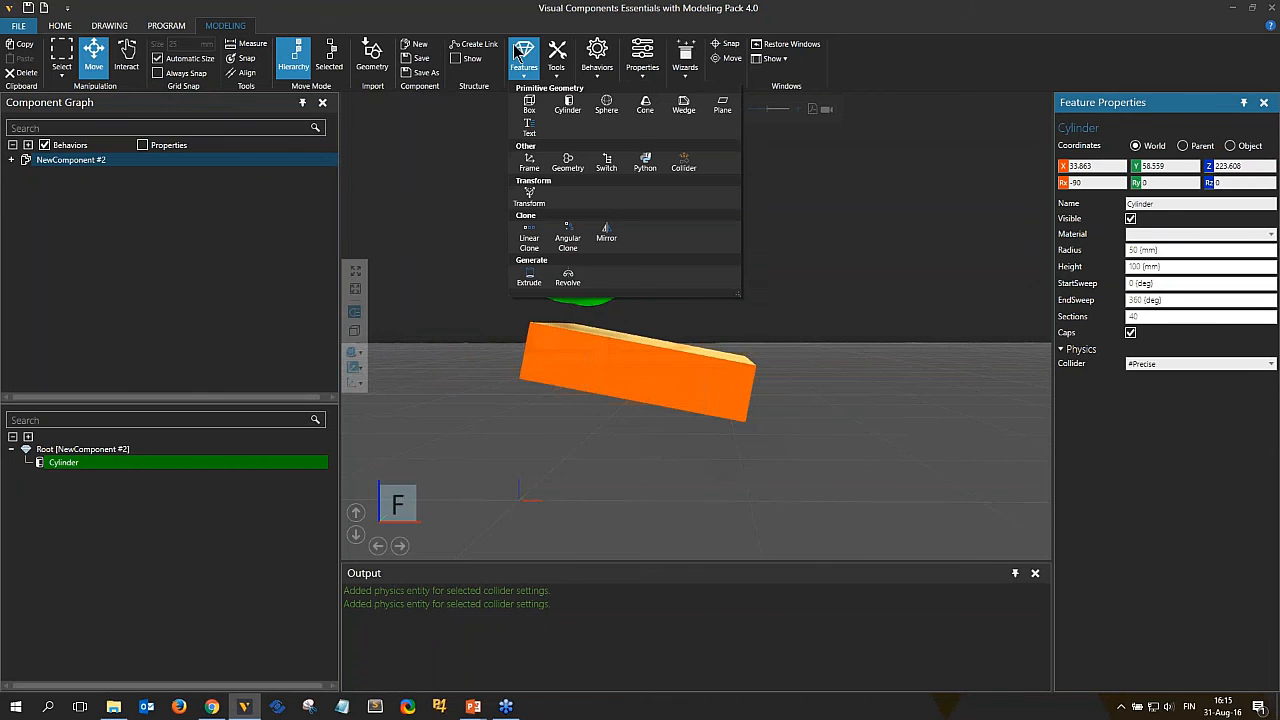
{"action": "left_click", "coordinate": [562, 105]}
{"action": "left_click_drag", "start_coordinate": [600, 215], "coordinate": [654, 197]}
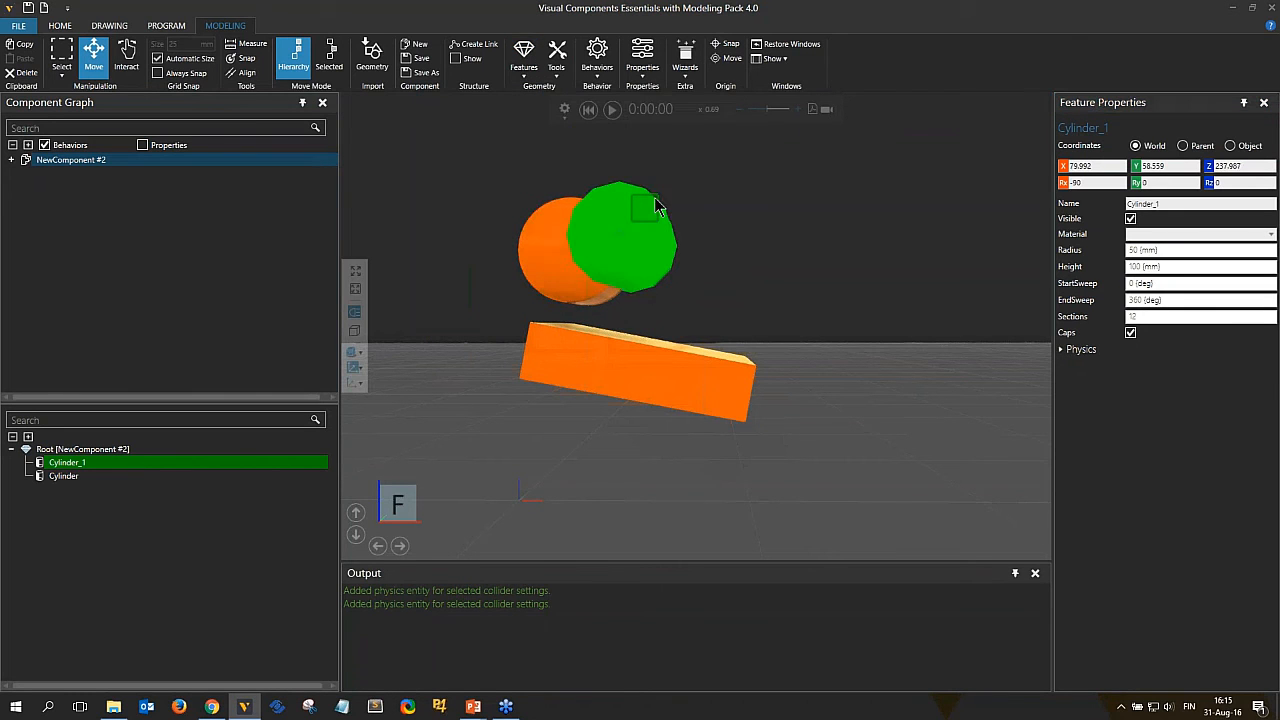
Group both cylinder features into a transform and expand the new group.
{"action": "left_click", "coordinate": [64, 477], "text": "ctrl"}
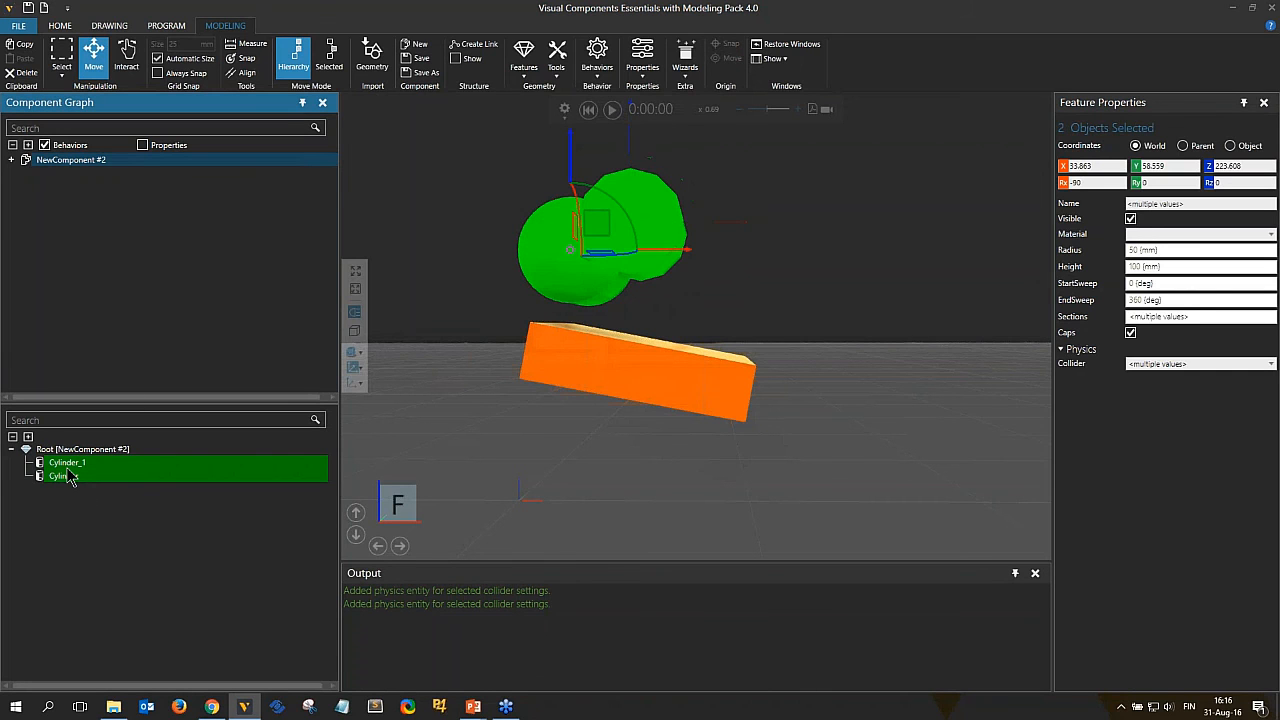
{"action": "right_click", "coordinate": [70, 477]}
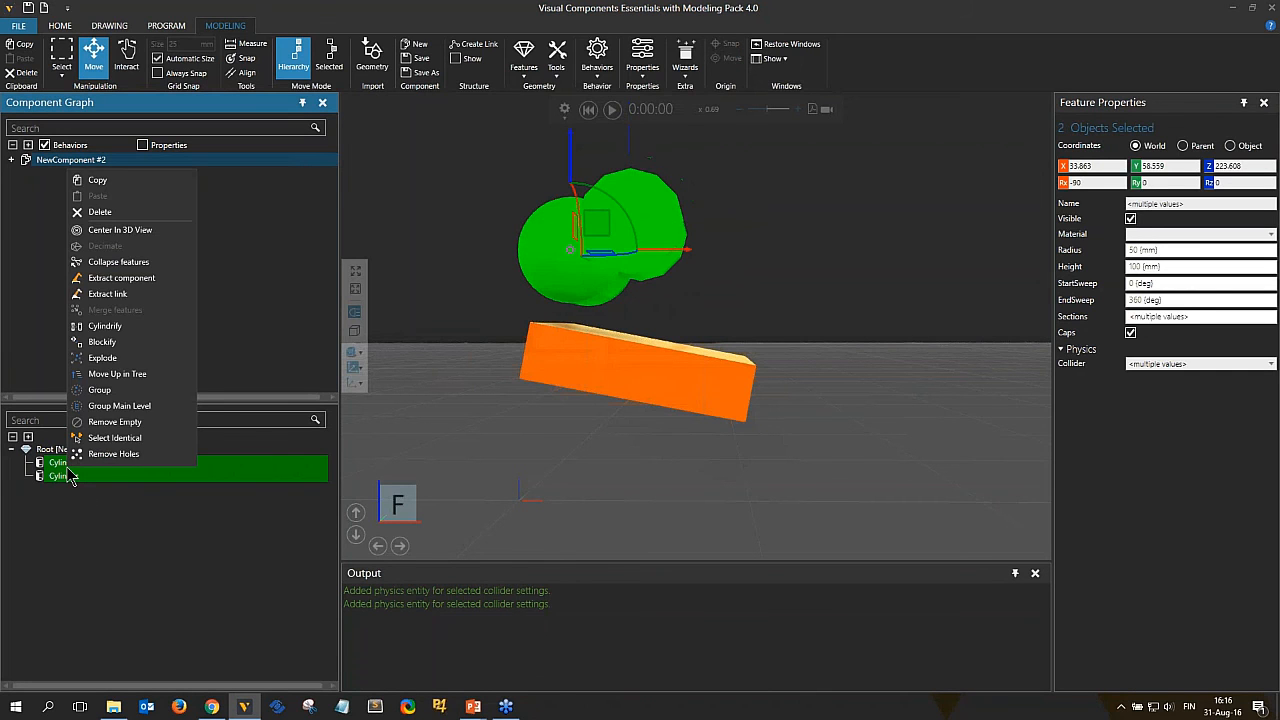
{"action": "left_click", "coordinate": [103, 392]}
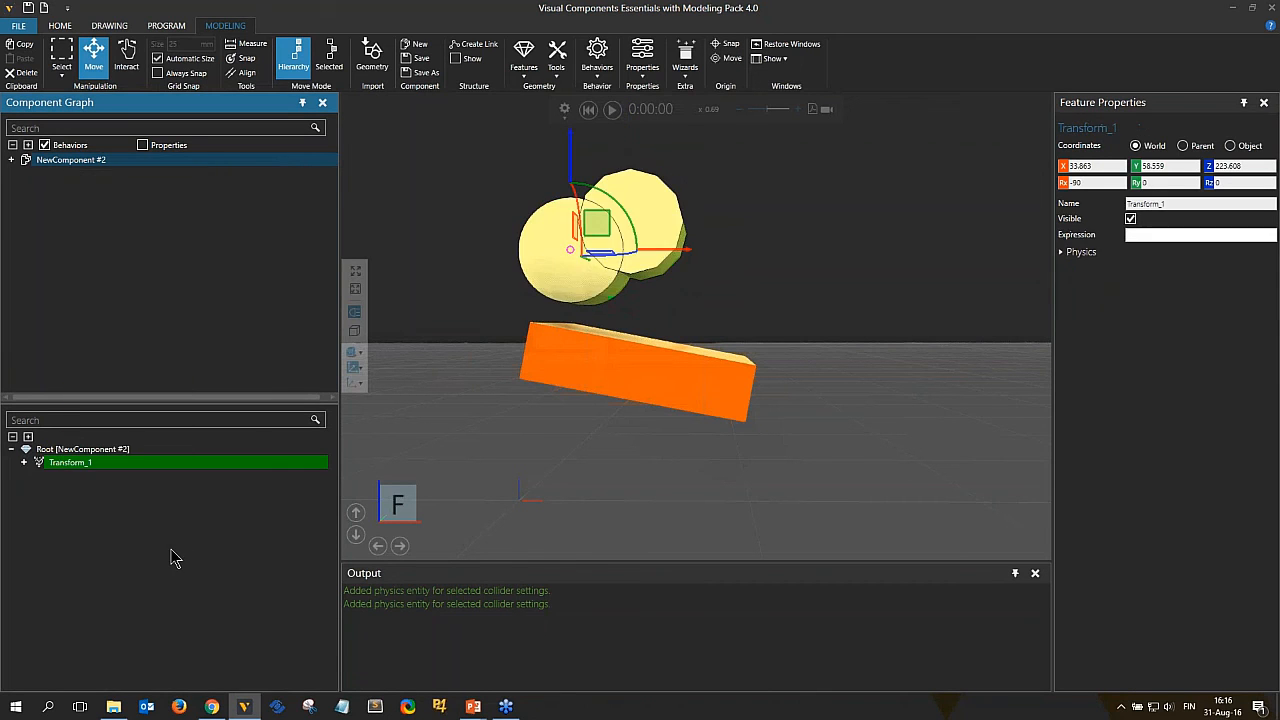
{"action": "left_click", "coordinate": [24, 462]}
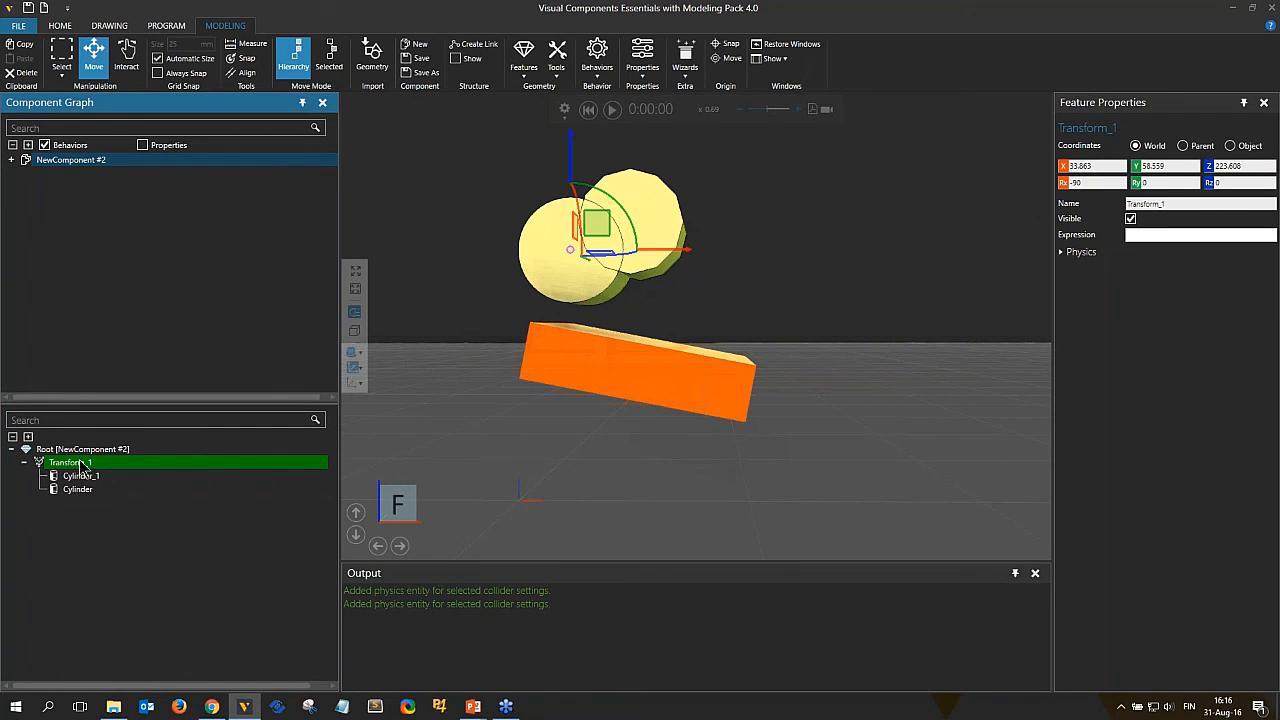
Set the grouping transform's physics collider to #Box.
{"action": "left_click", "coordinate": [1104, 258]}
{"action": "left_click", "coordinate": [1160, 266]}
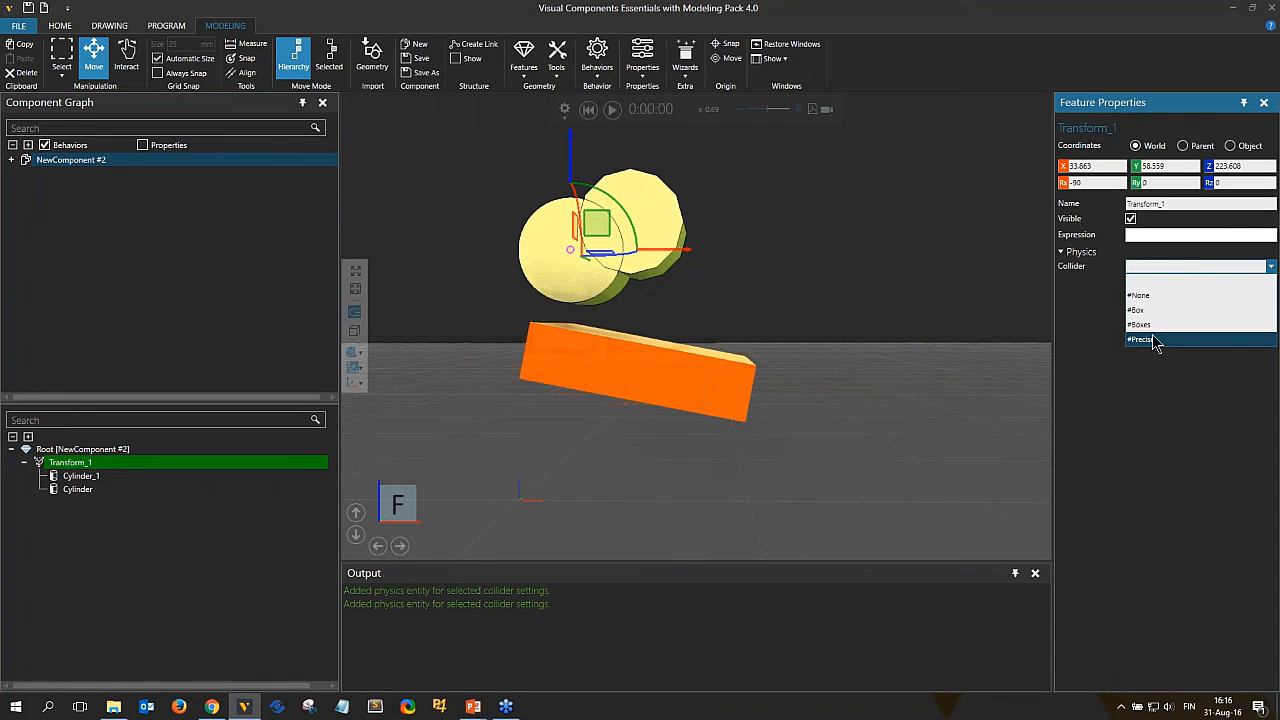
{"action": "left_click", "coordinate": [1150, 311]}
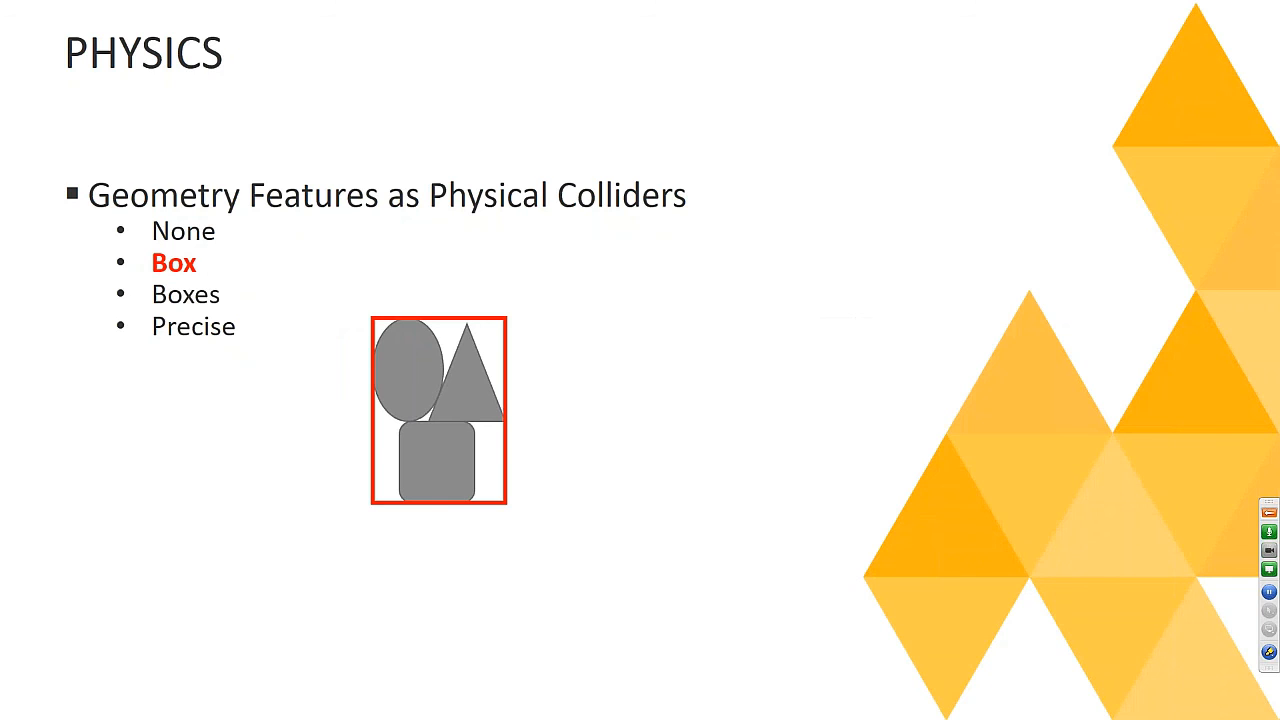
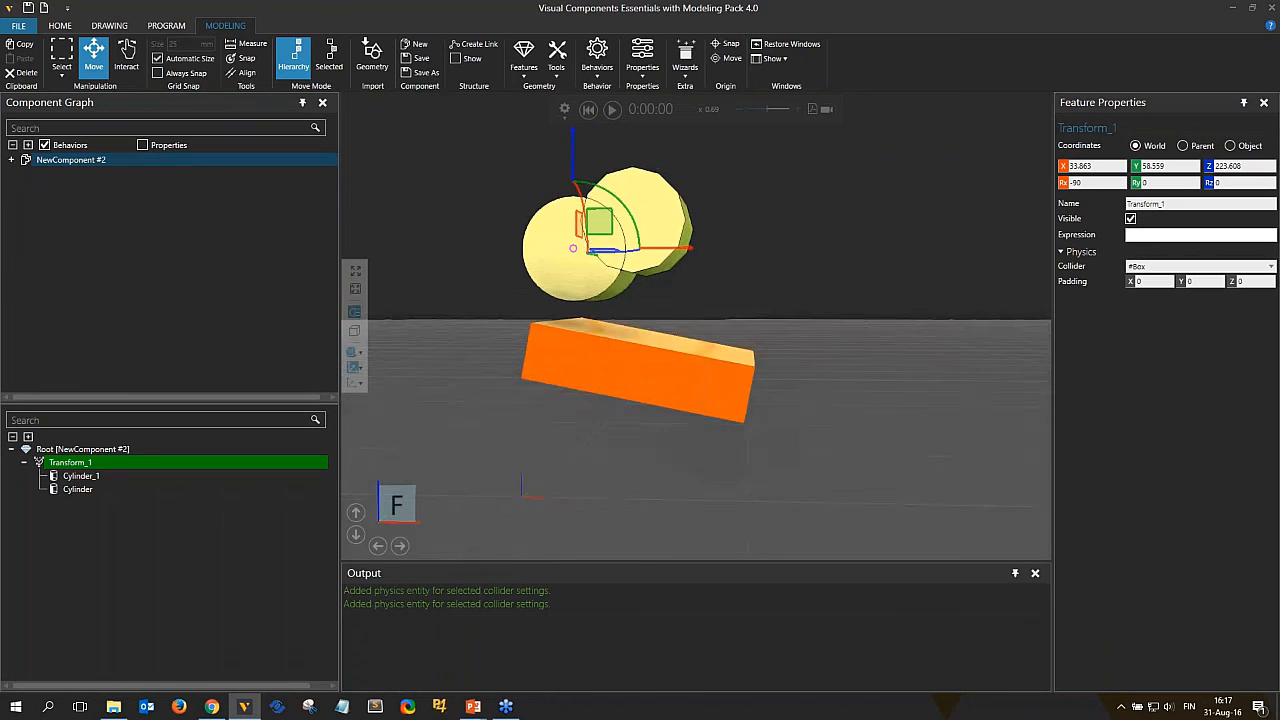
Run the simulation to test the grouped cylinders with the #Box collider, then reset it.
{"action": "left_click", "coordinate": [595, 62]}
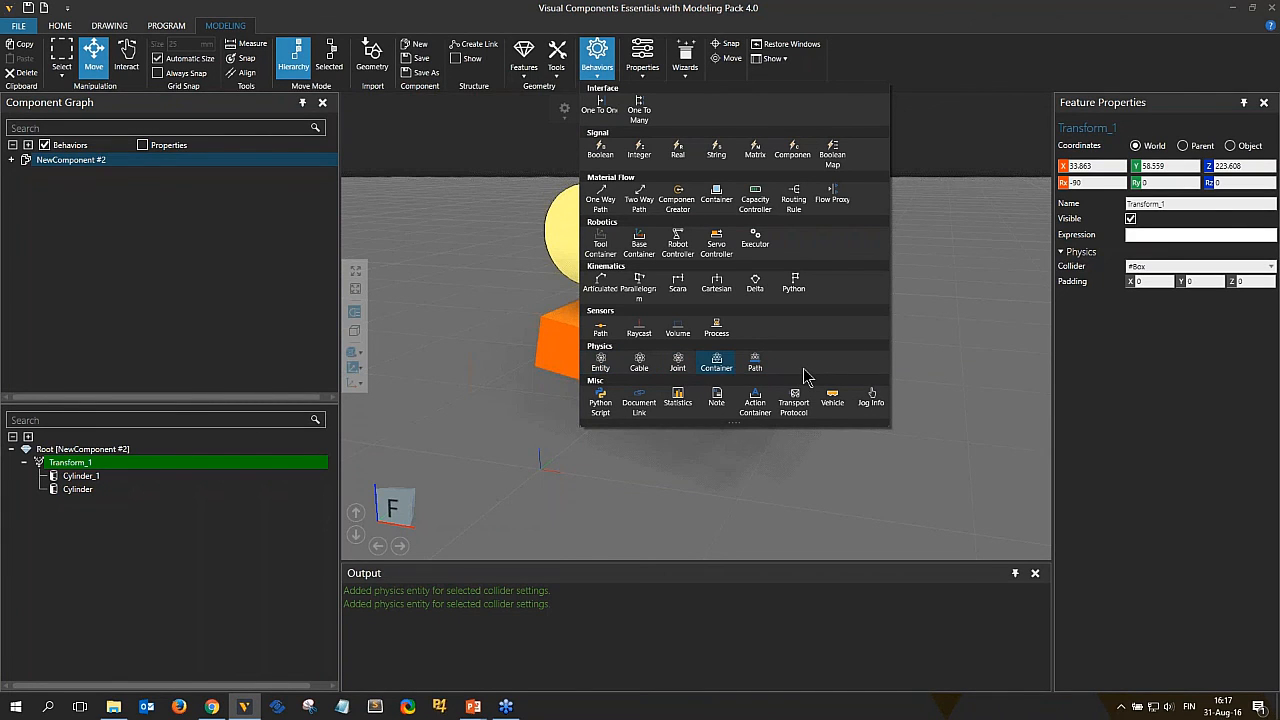
{"action": "left_click", "coordinate": [470, 393]}
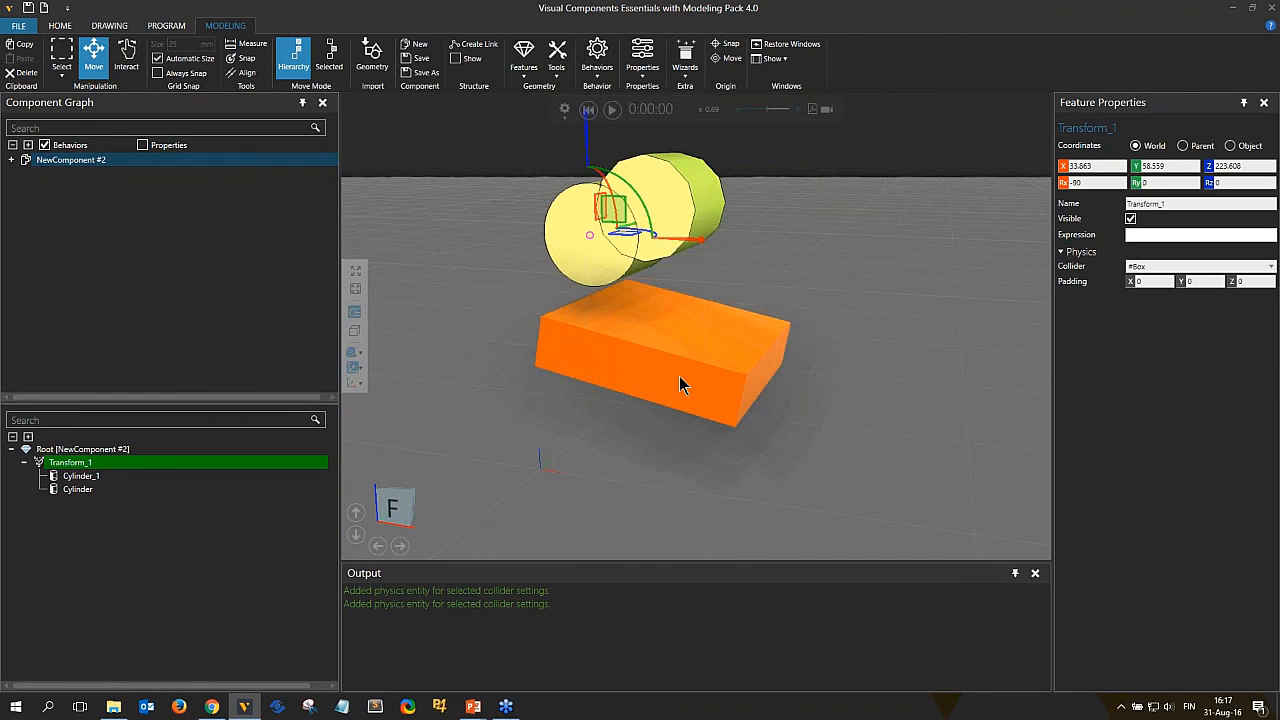
{"action": "scroll", "coordinate": [680, 380], "scroll_direction": "down", "scroll_amount": 2}
{"action": "left_click", "coordinate": [612, 109]}
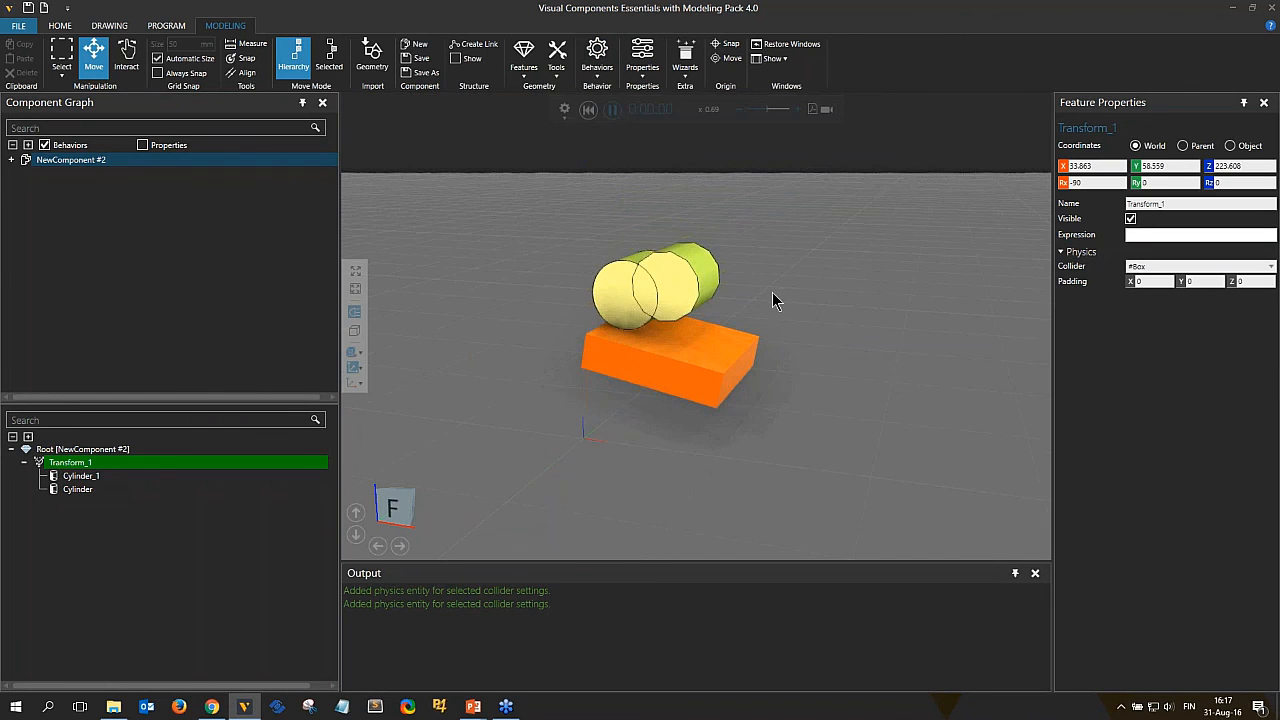
{"action": "left_click", "coordinate": [588, 109]}
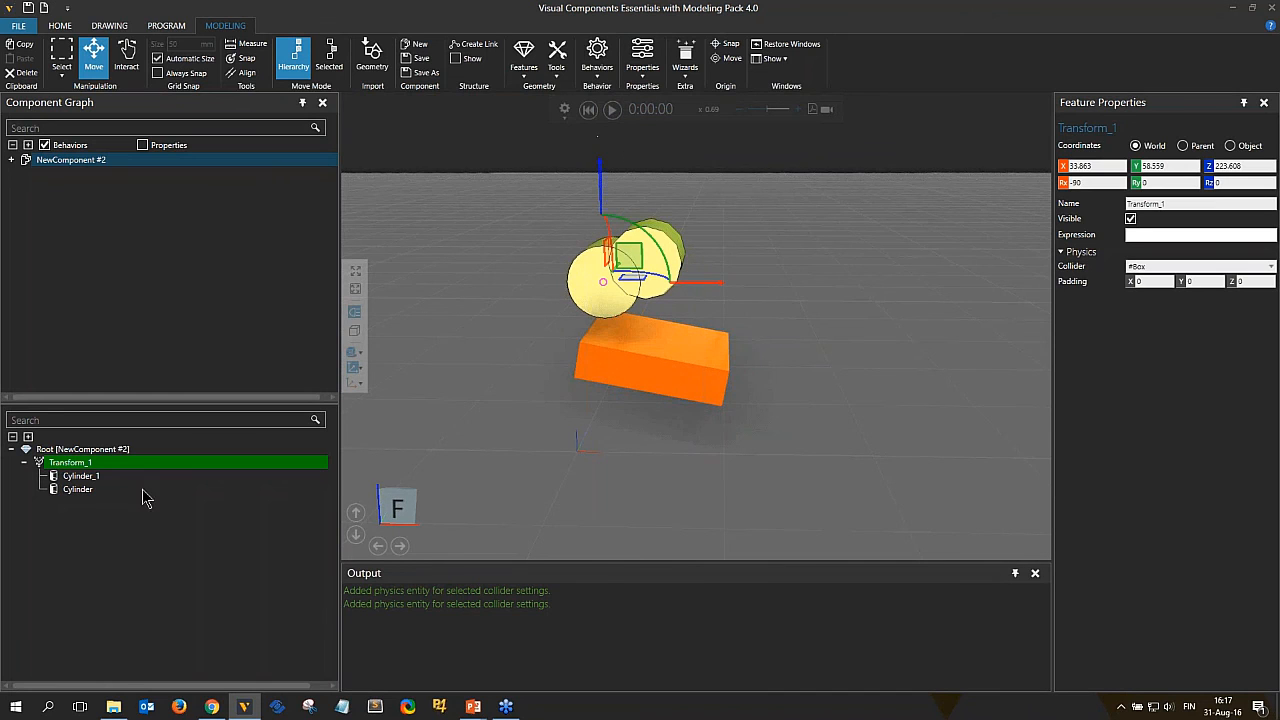
Set the grouping transform's collider to #Precise and run and reset the simulation to compare.
{"action": "left_click", "coordinate": [1270, 266]}
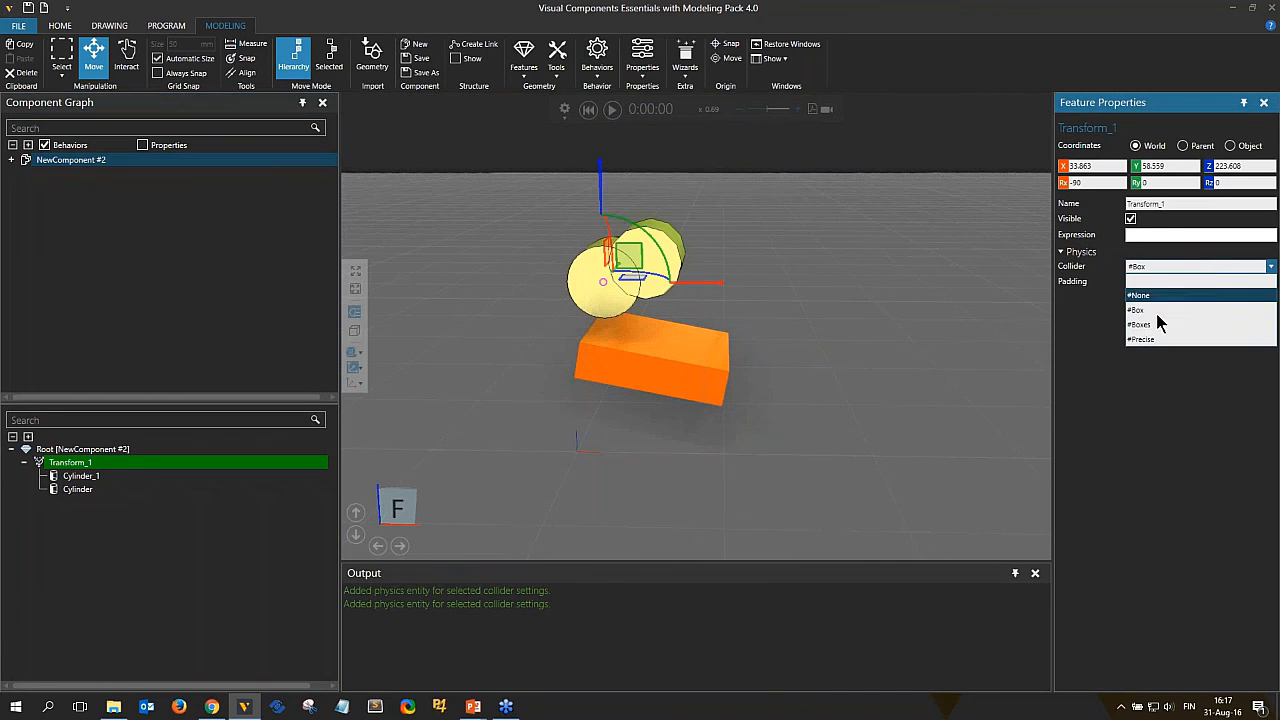
{"action": "left_click", "coordinate": [1145, 339]}
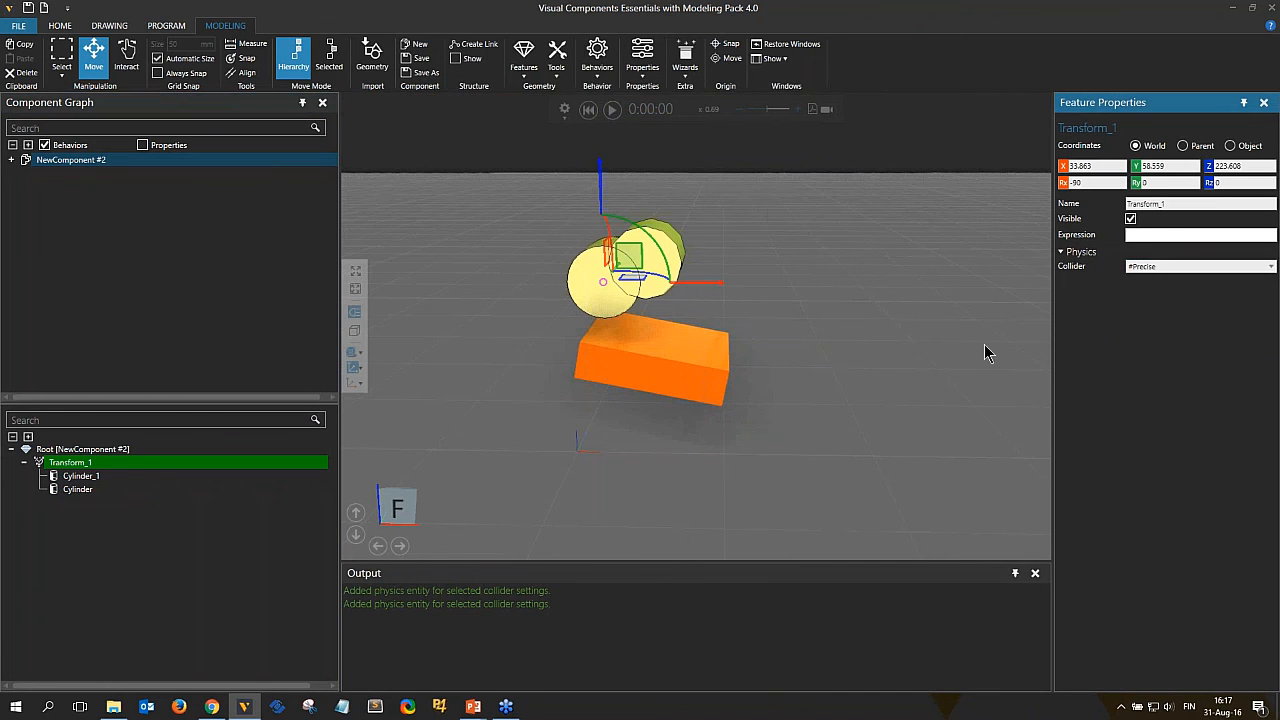
{"action": "left_click", "coordinate": [612, 109]}
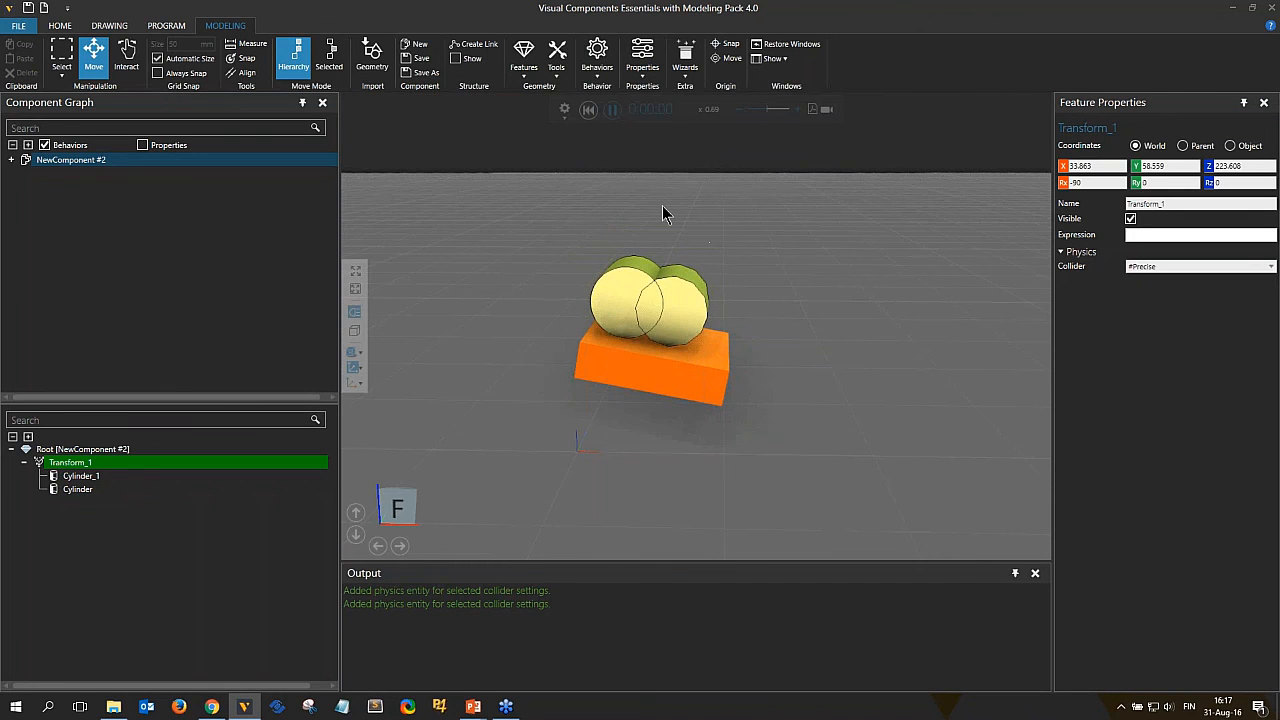
{"action": "left_click", "coordinate": [588, 109]}
Set the tilted block's length to 600.
{"action": "left_click", "coordinate": [713, 393]}
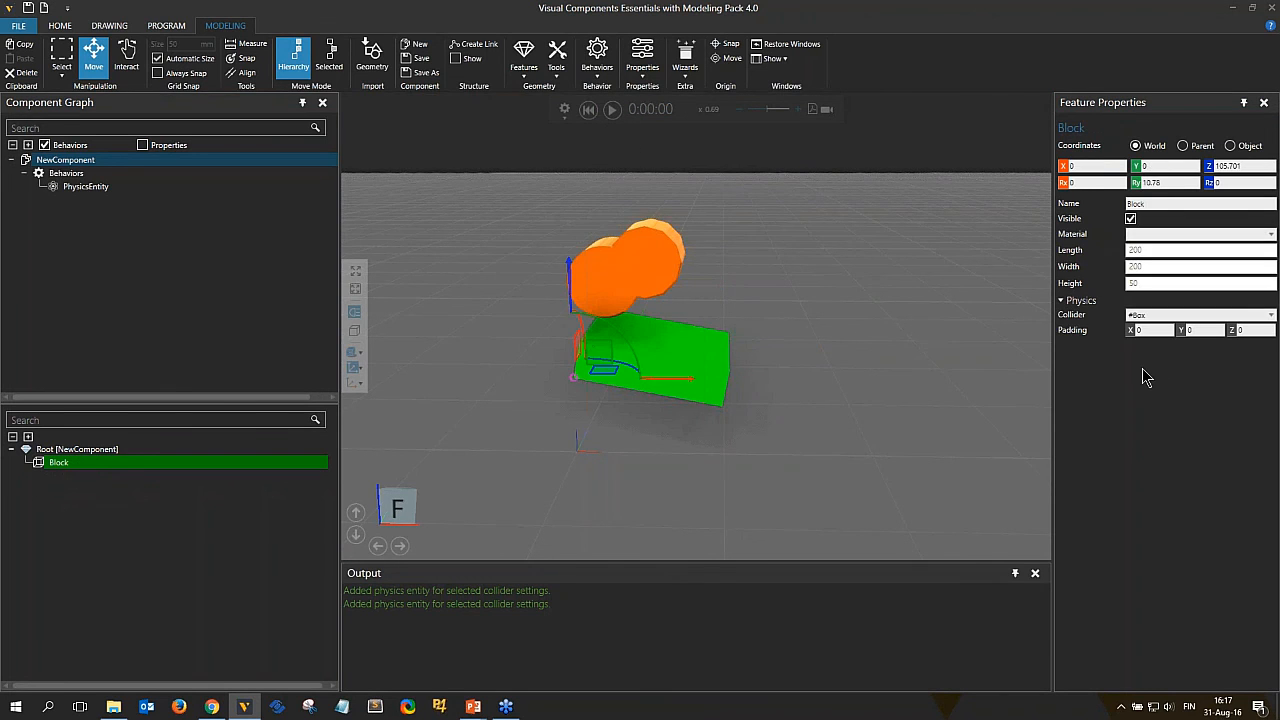
{"action": "double_click", "coordinate": [1149, 251]}
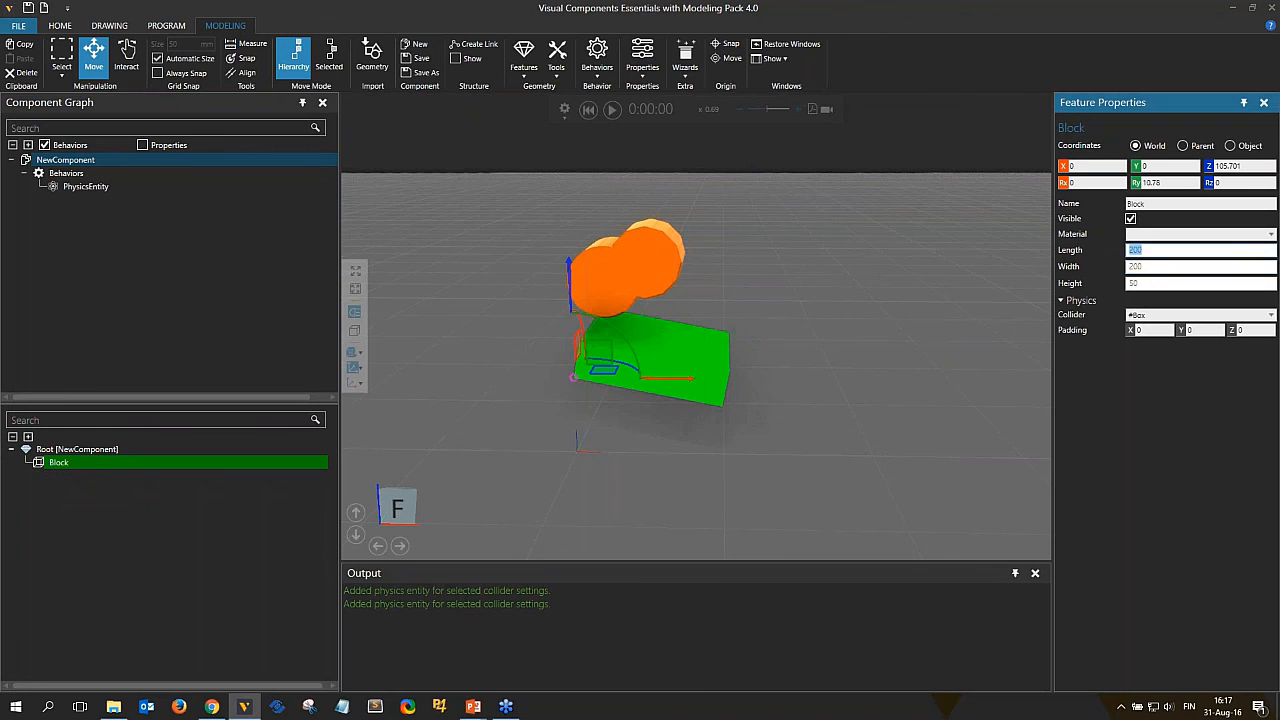
{"action": "key", "text": "Return"}
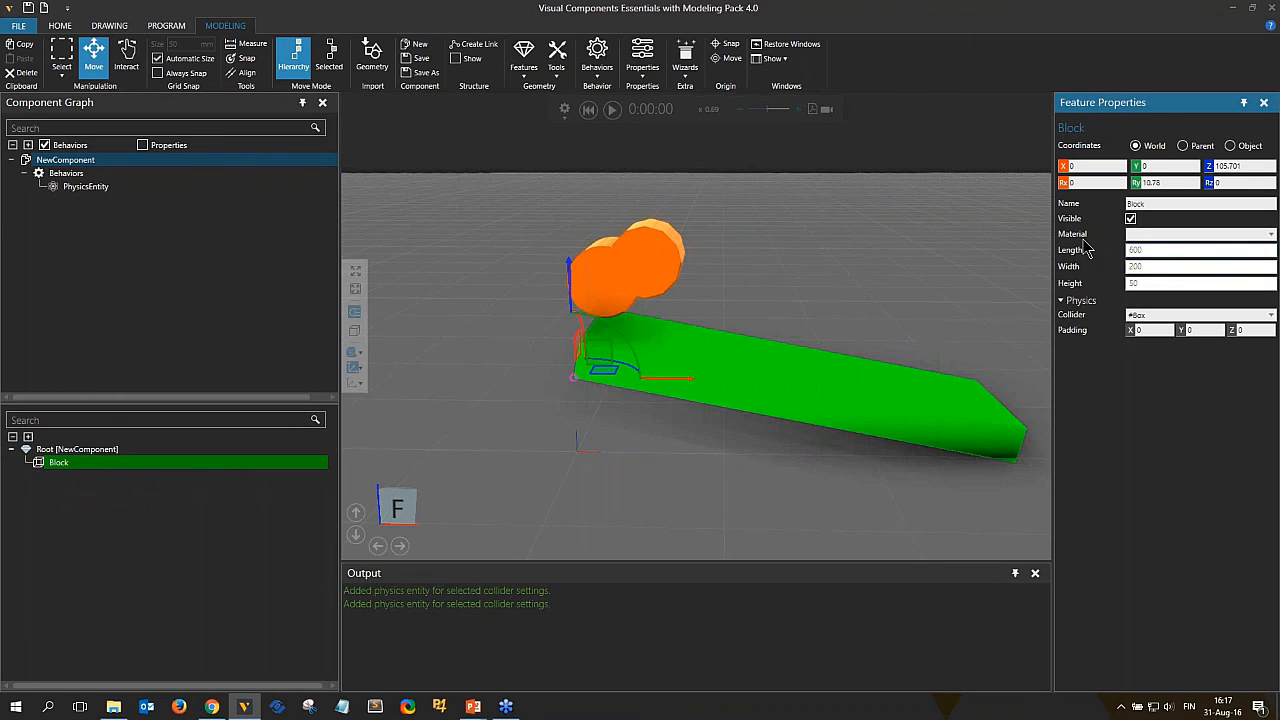
Add a Frame feature and move it onto the upper end of the block's top surface.
{"action": "left_click", "coordinate": [521, 60]}
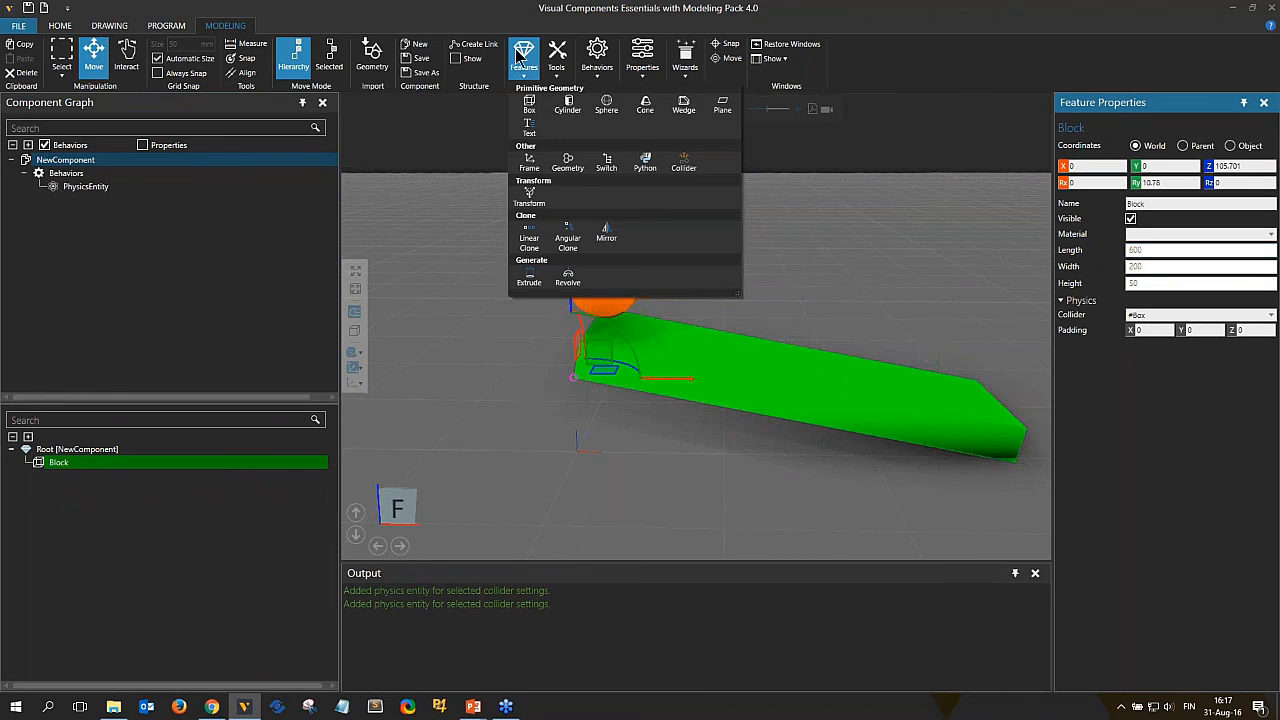
{"action": "left_click", "coordinate": [529, 164]}
{"action": "right_click_drag", "start_coordinate": [570, 381], "coordinate": [579, 373]}
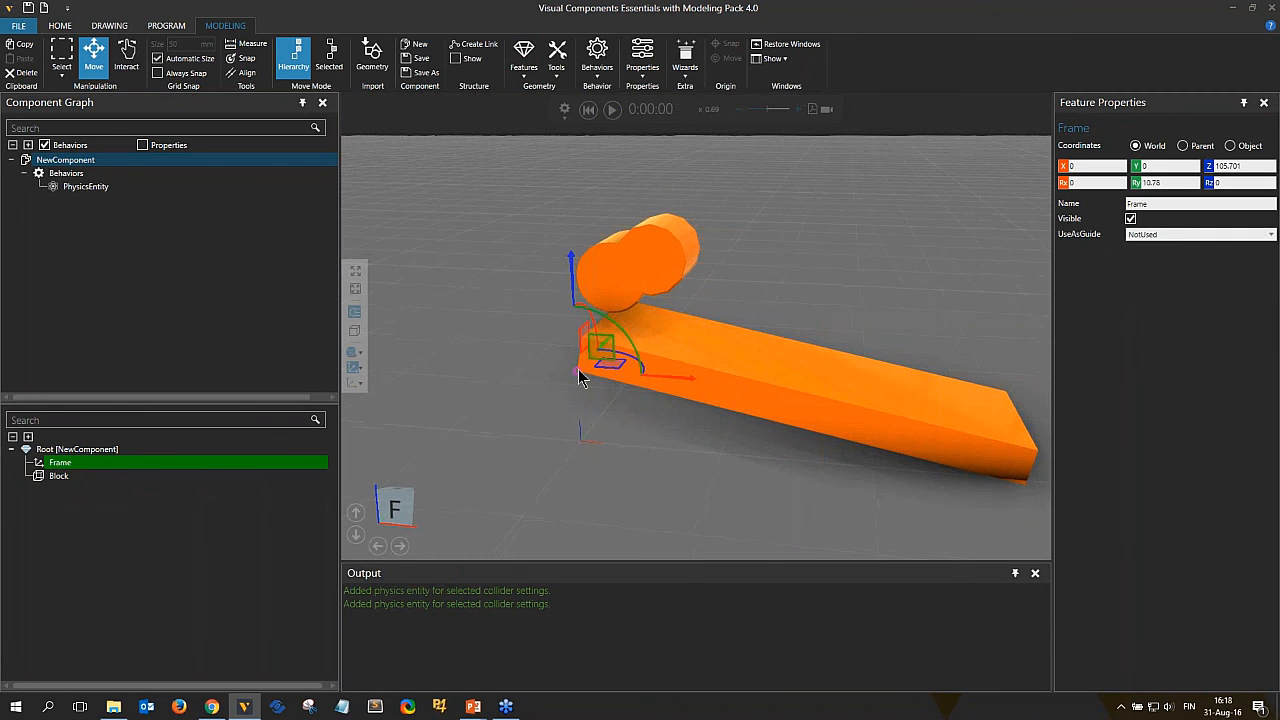
{"action": "left_click_drag", "start_coordinate": [578, 372], "coordinate": [608, 315]}
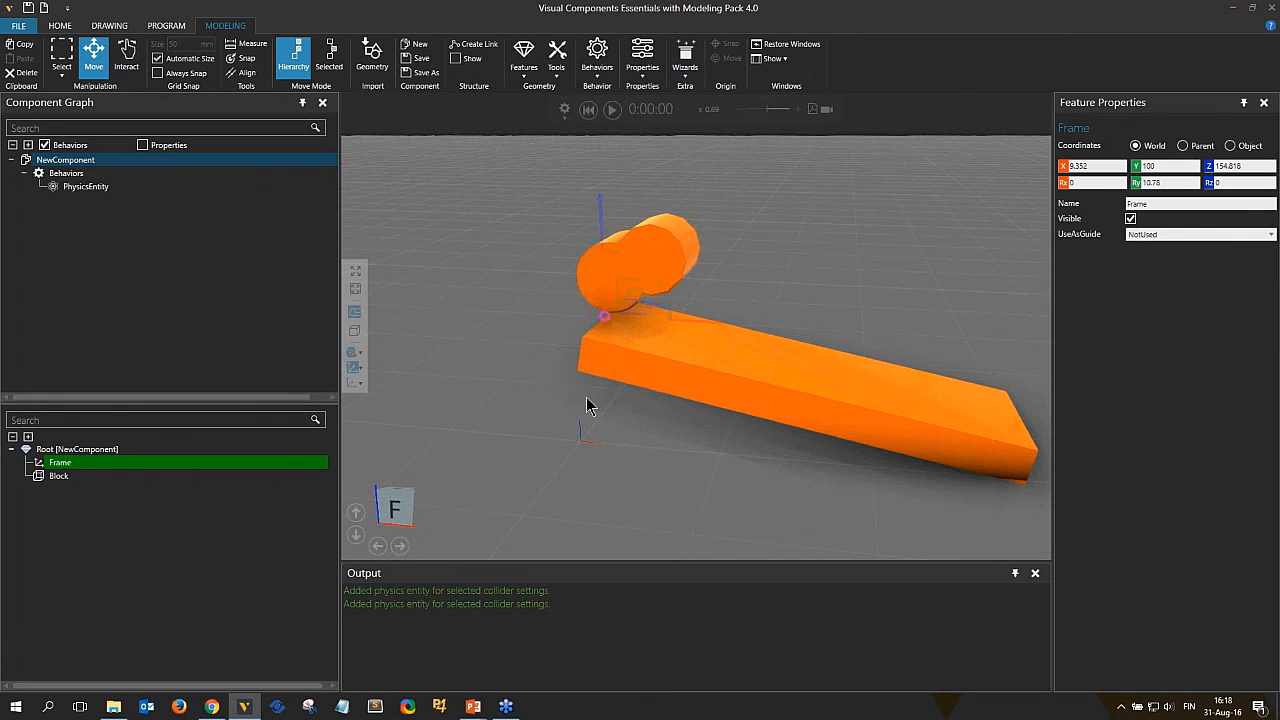
Add a second Frame feature and move it to the lower end of the block.
{"action": "left_click", "coordinate": [360, 372]}
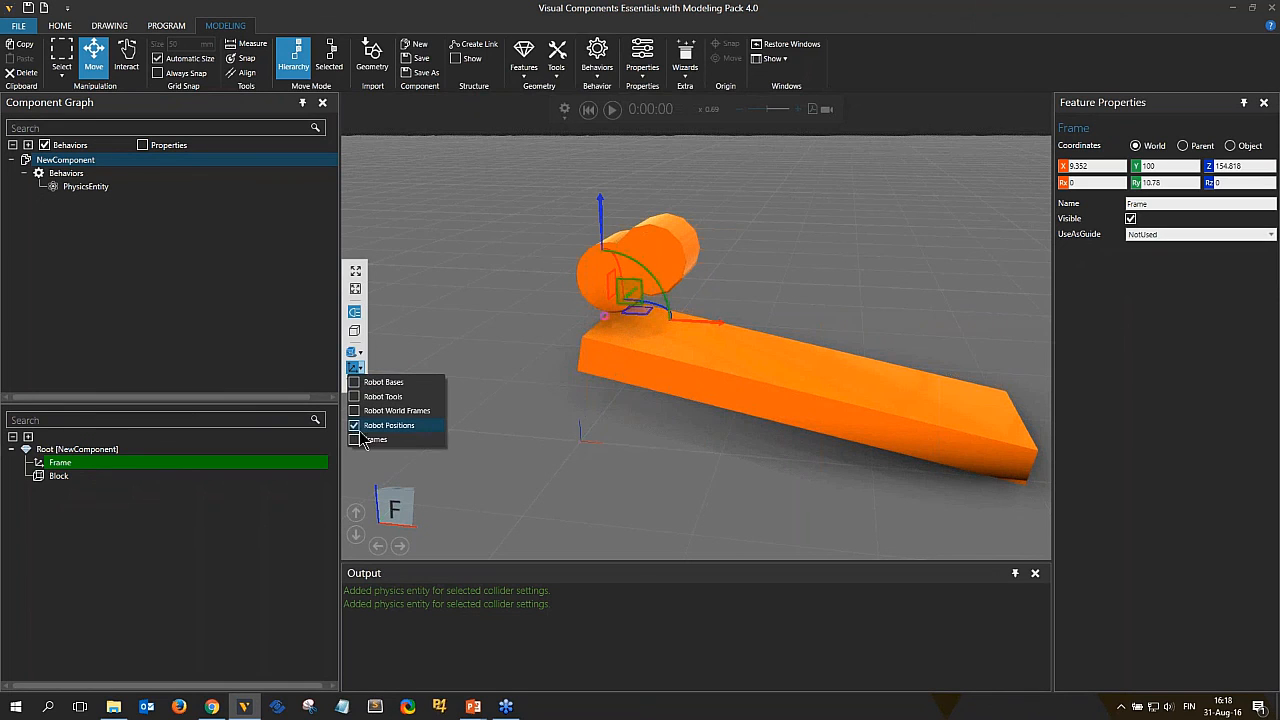
{"action": "left_click", "coordinate": [528, 63]}
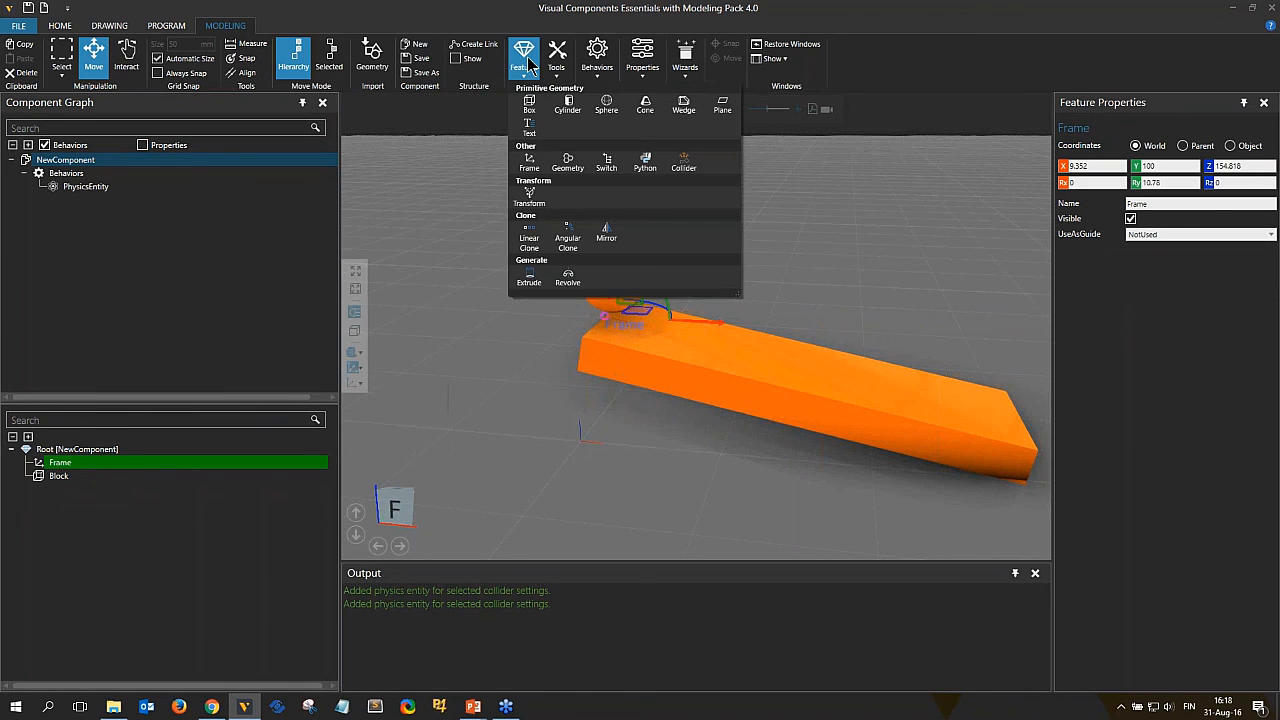
{"action": "left_click", "coordinate": [529, 163]}
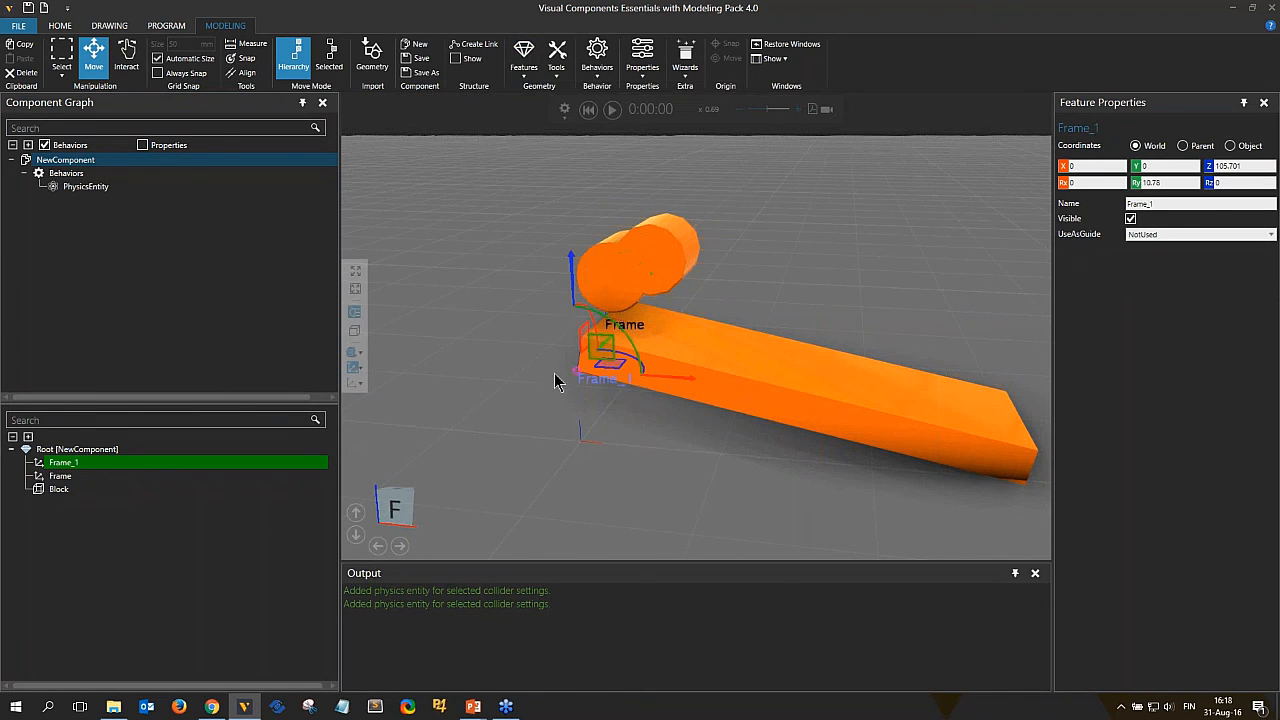
{"action": "left_click_drag", "start_coordinate": [576, 371], "coordinate": [1024, 422]}
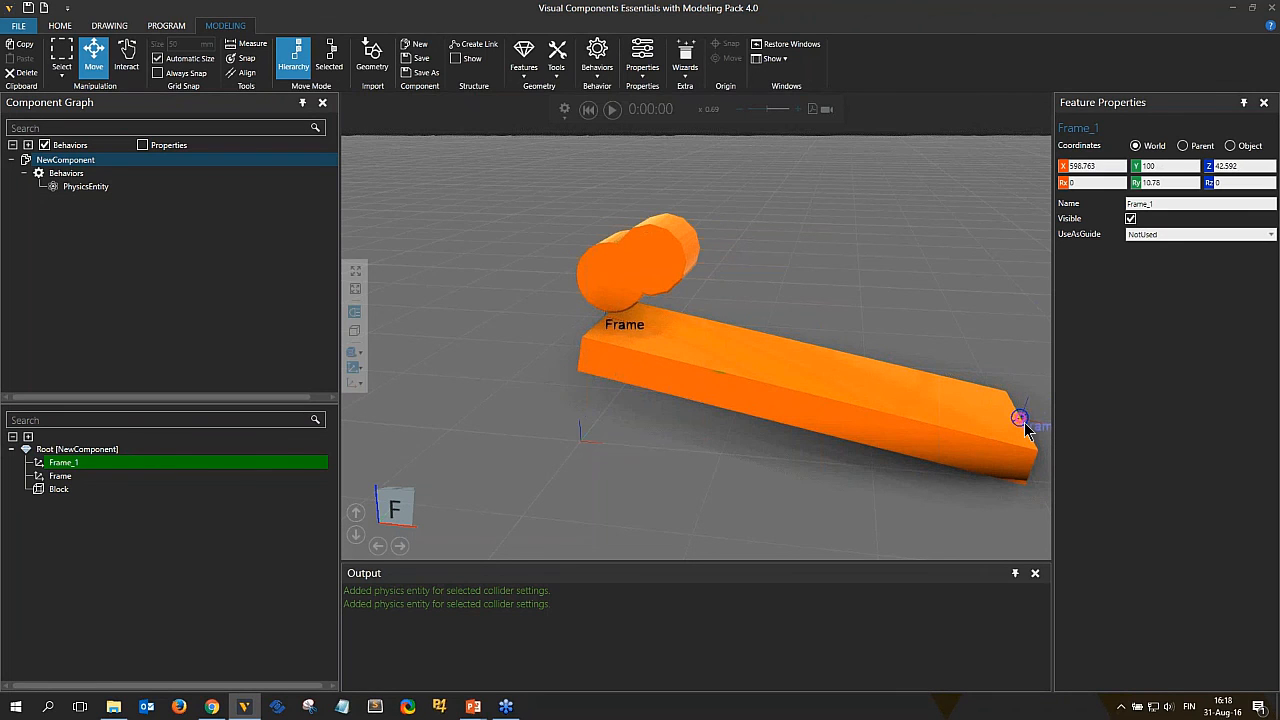
Add a Physics Path behavior to the block component.
{"action": "left_click", "coordinate": [69, 477], "text": "ctrl"}
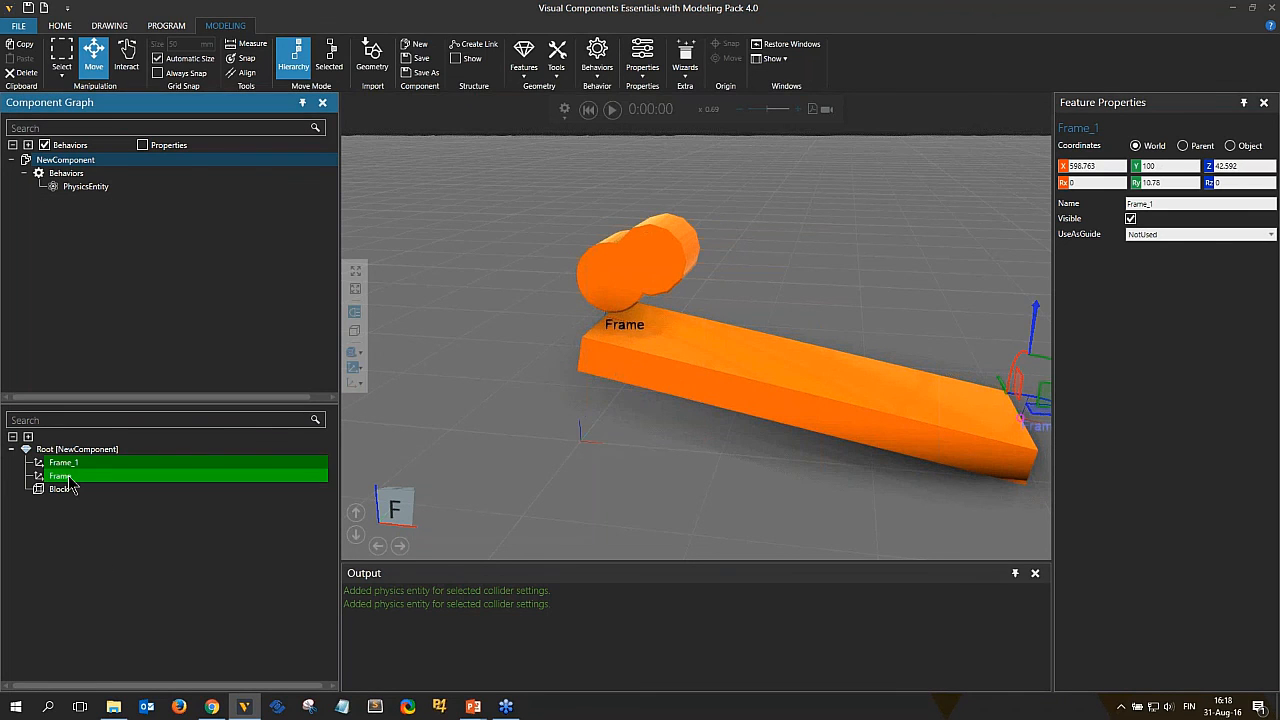
{"action": "left_click", "coordinate": [71, 480]}
{"action": "left_click", "coordinate": [74, 464]}
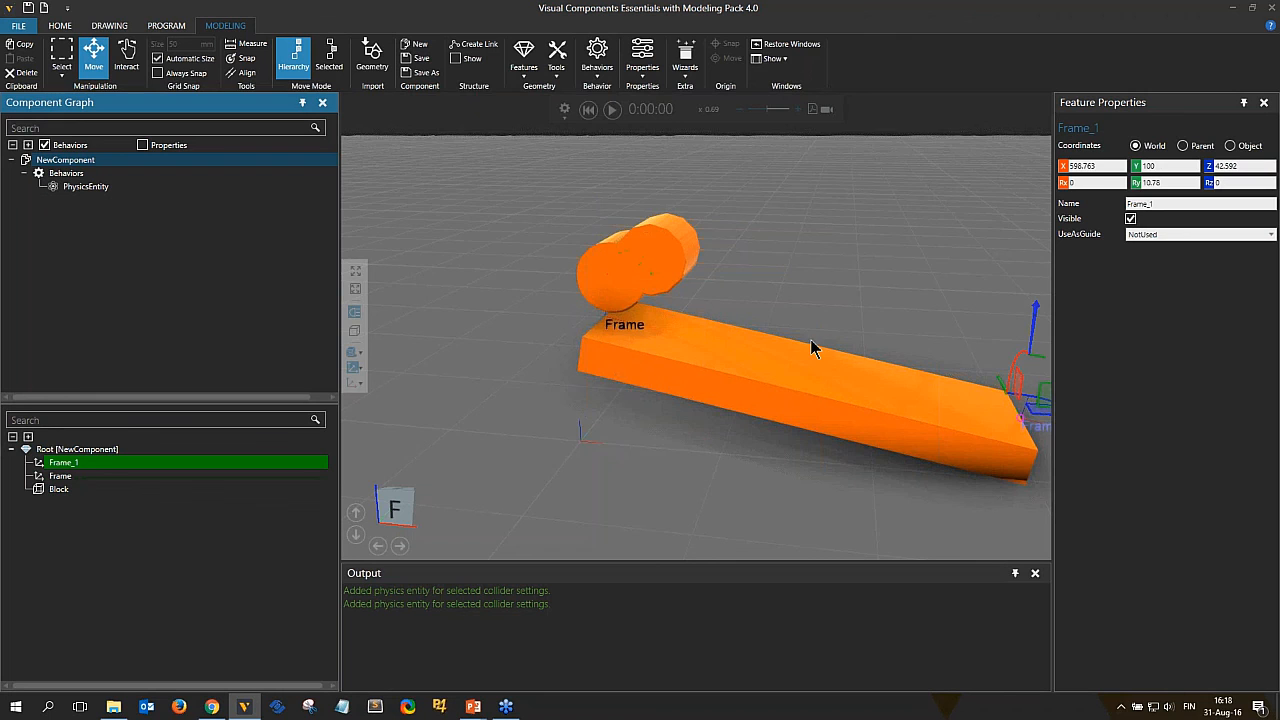
{"action": "middle_click_drag", "start_coordinate": [795, 344], "coordinate": [704, 346]}
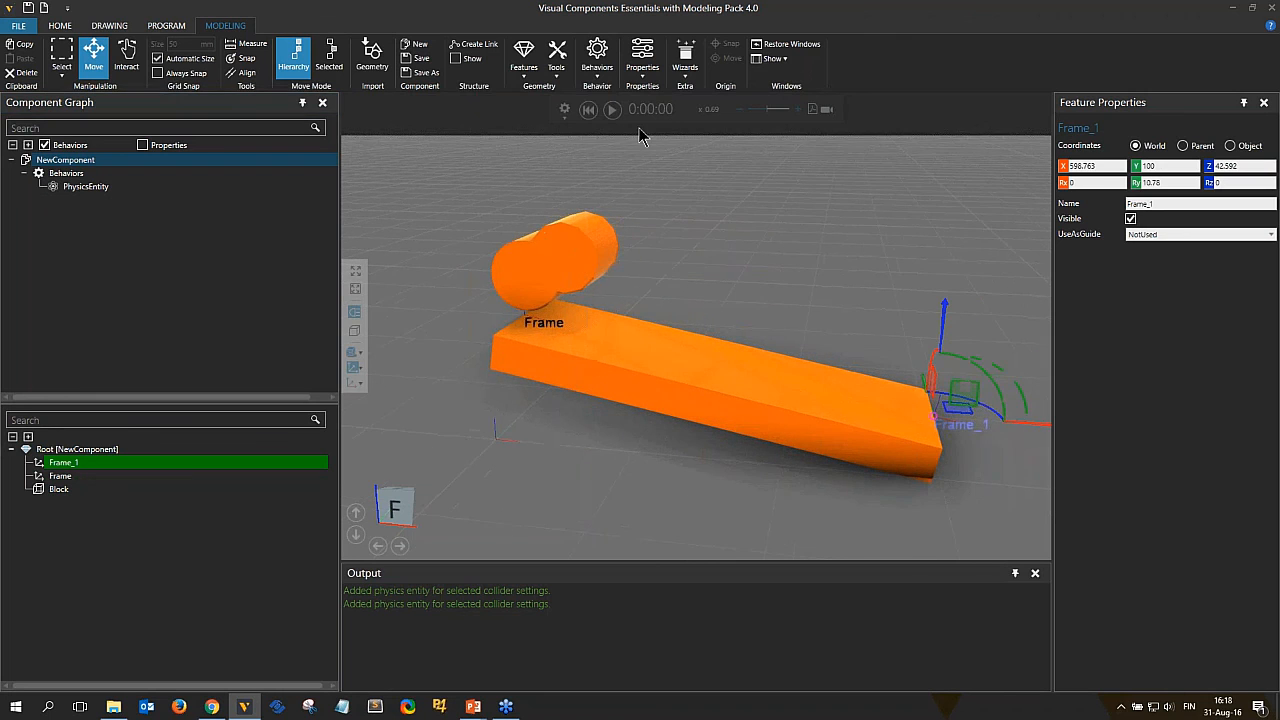
{"action": "left_click", "coordinate": [597, 60]}
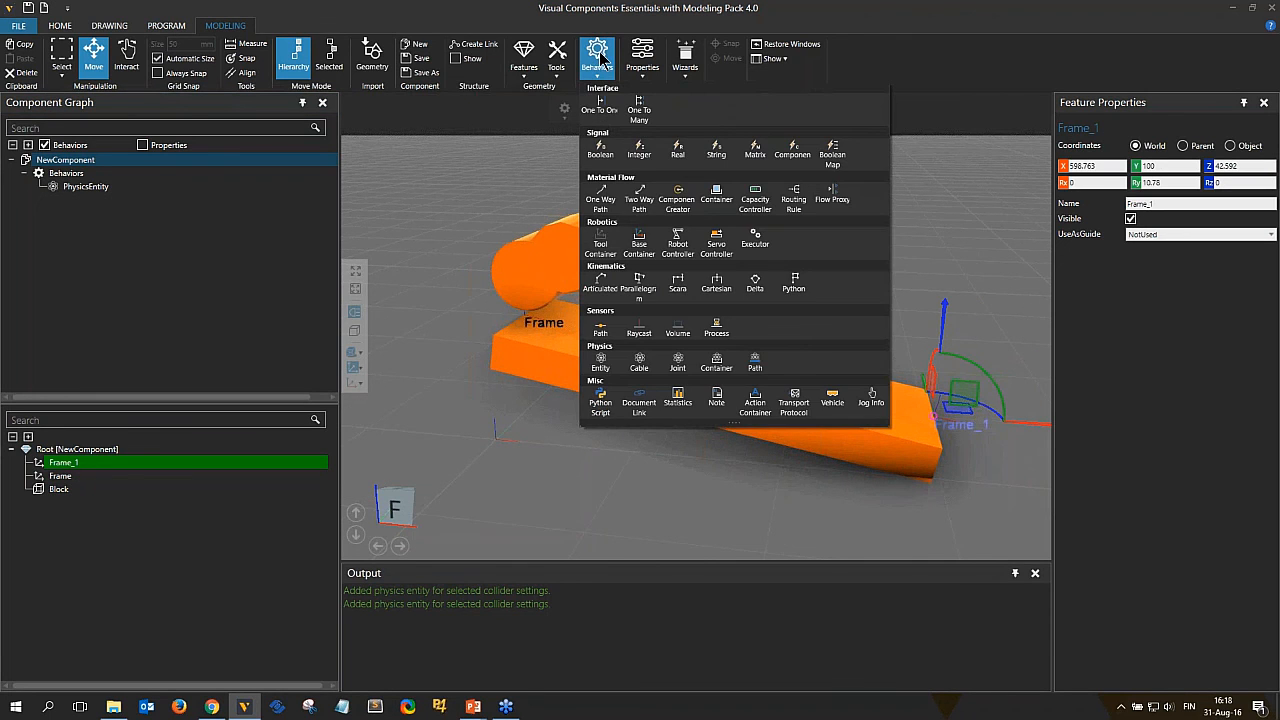
{"action": "left_click", "coordinate": [755, 368]}
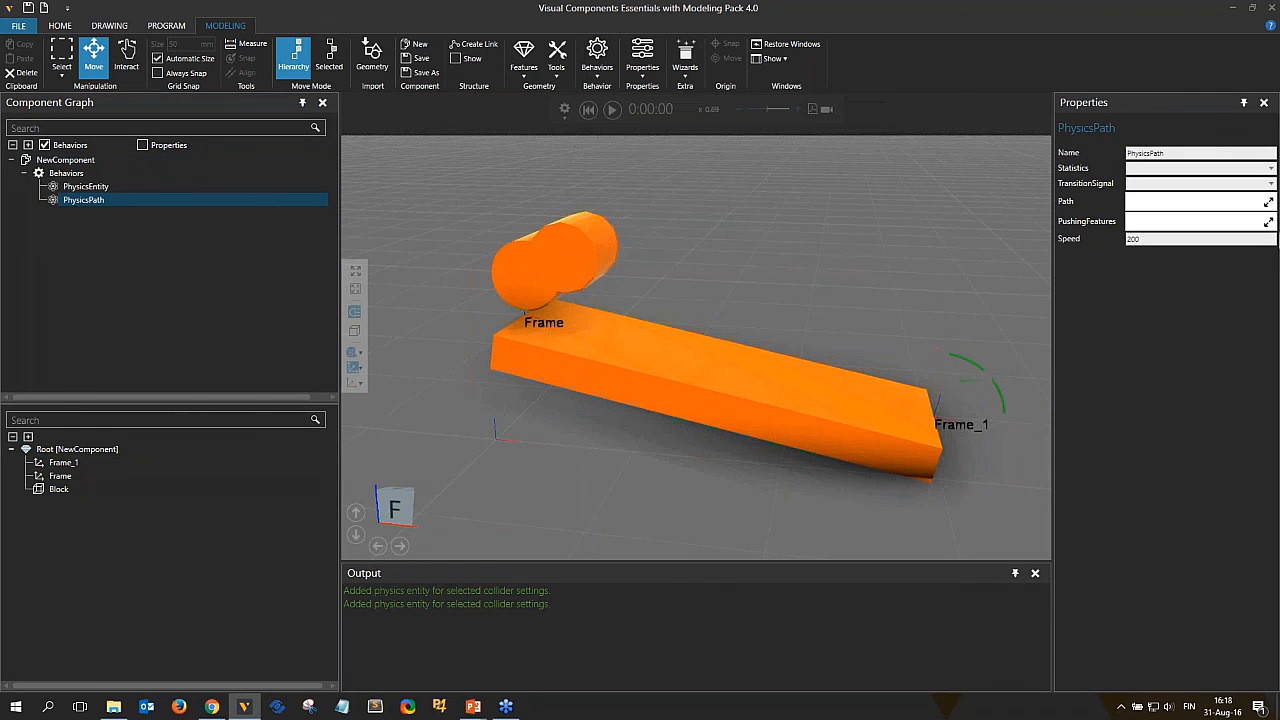
Set the physics path's Path to Frame followed by Frame_1.
{"action": "left_click", "coordinate": [1268, 203]}
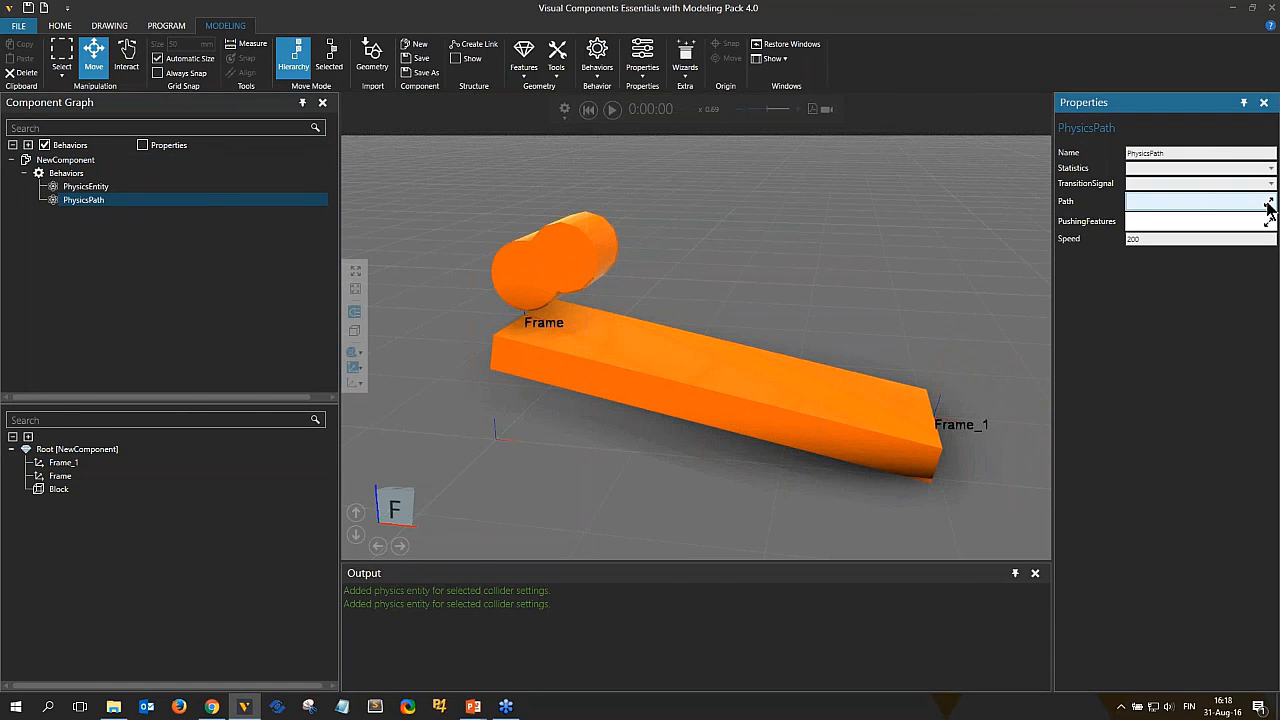
{"action": "left_click", "coordinate": [1254, 205]}
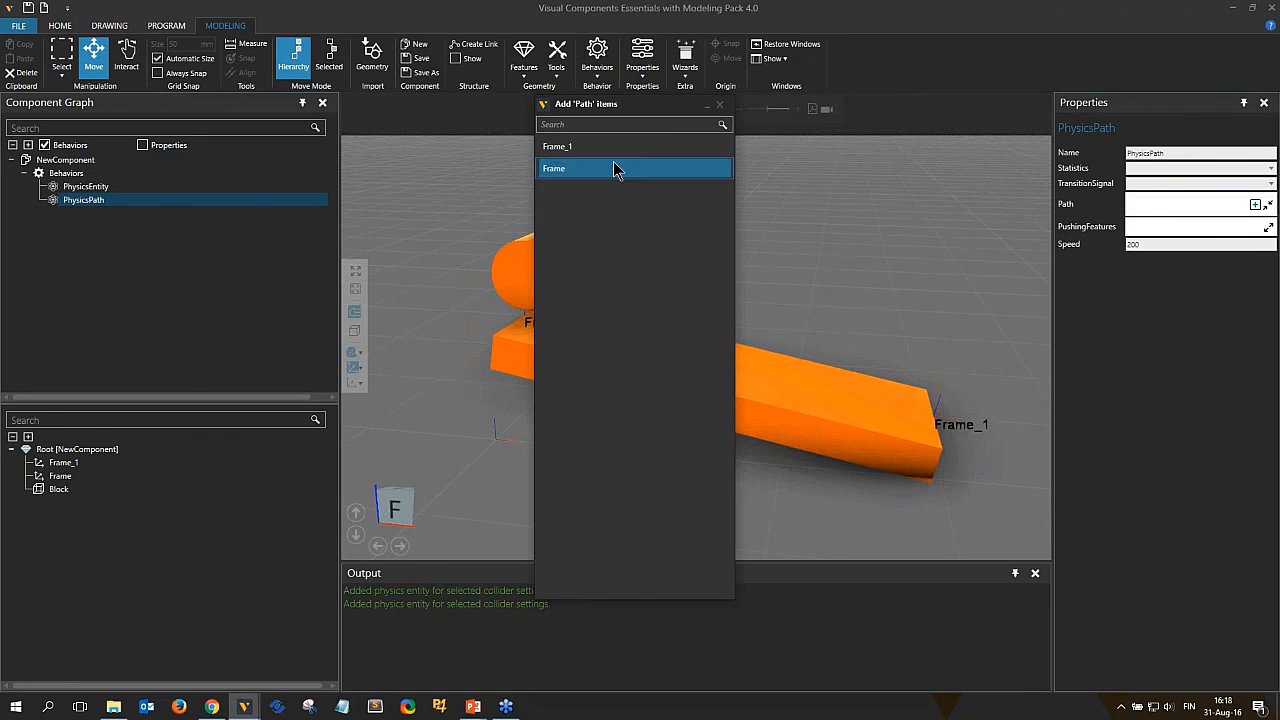
{"action": "left_click", "coordinate": [572, 170]}
{"action": "left_click", "coordinate": [576, 148]}
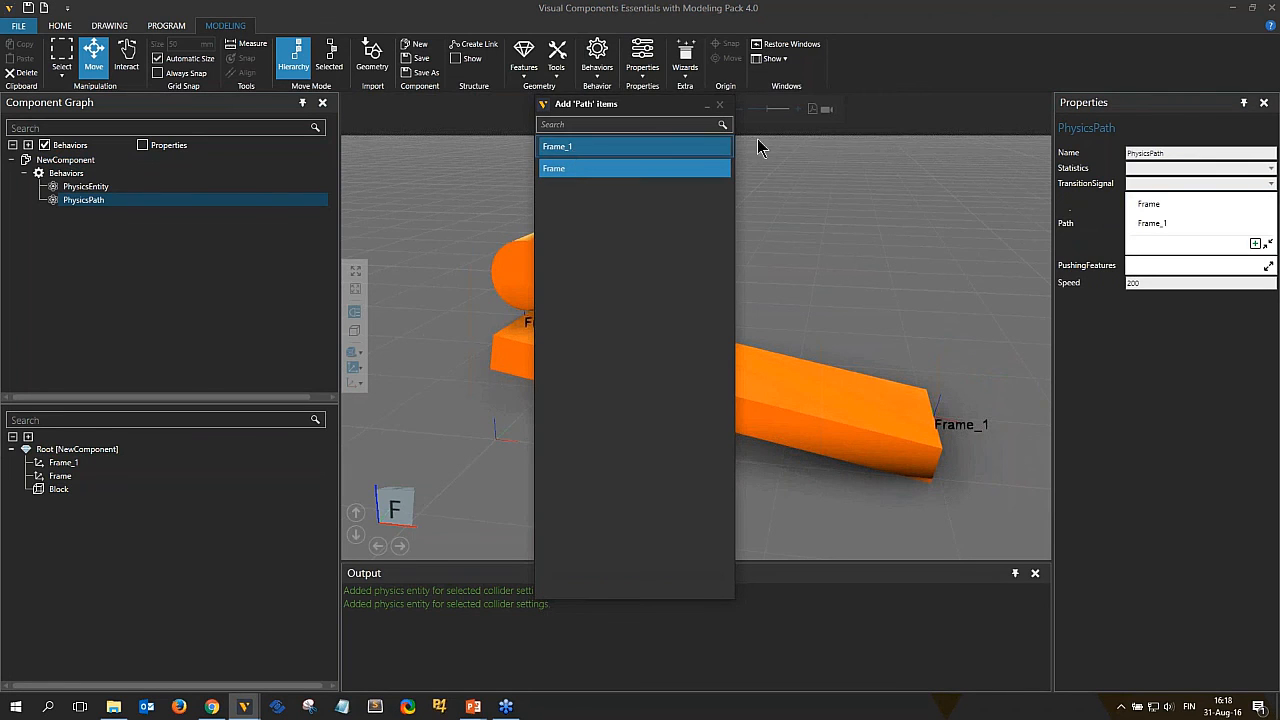
{"action": "left_click", "coordinate": [720, 105]}
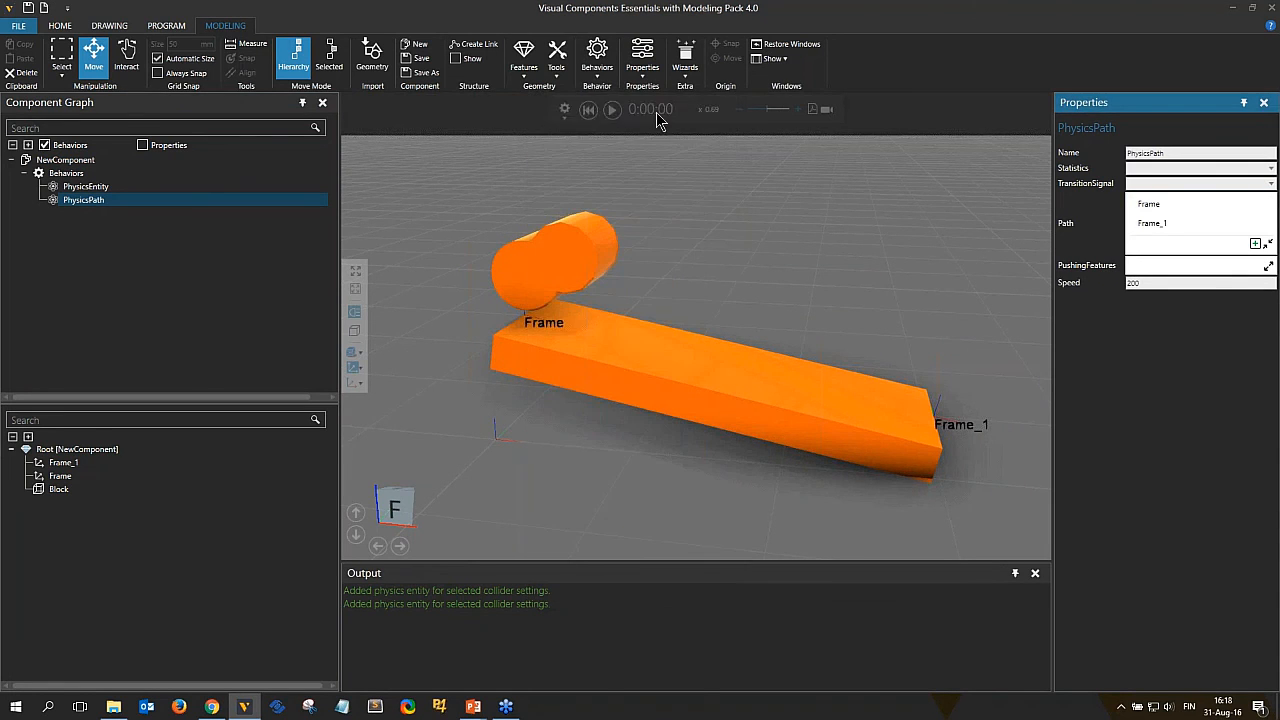
Run the simulation to test the cylinders moving along the physics path, then reset it.
{"action": "left_click", "coordinate": [613, 109]}
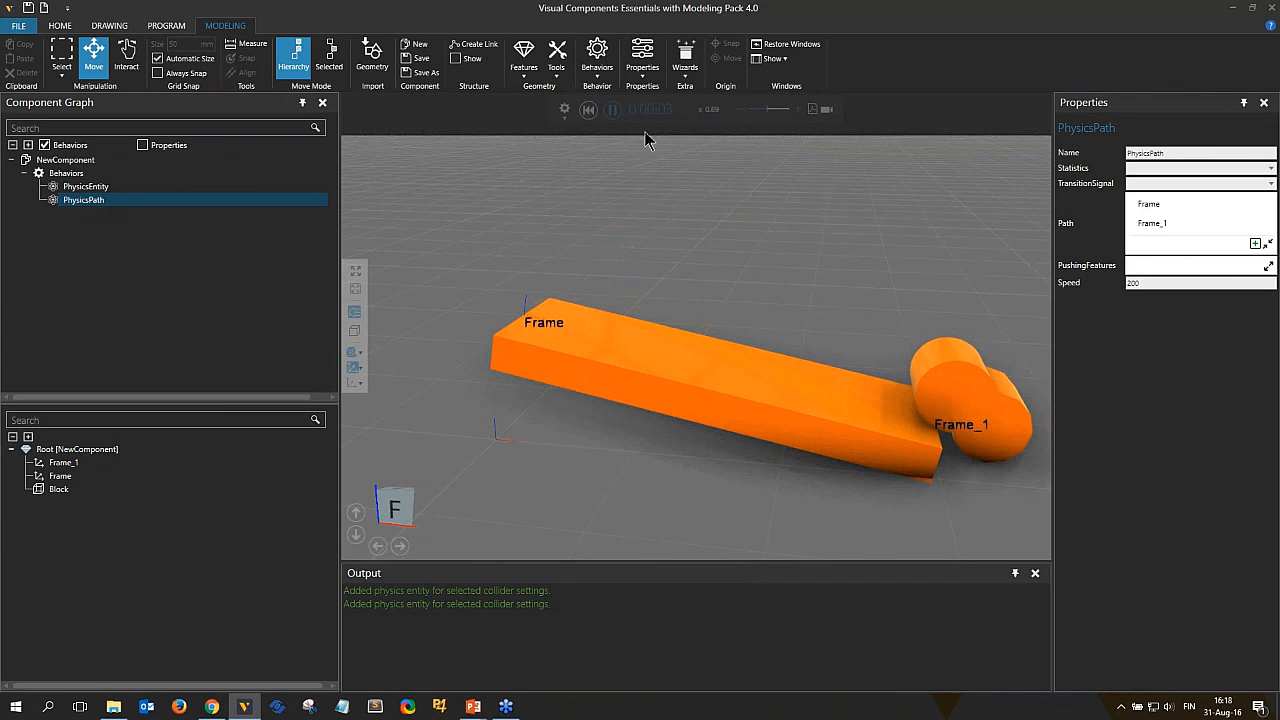
{"action": "left_click", "coordinate": [613, 109]}
{"action": "left_click", "coordinate": [588, 109]}
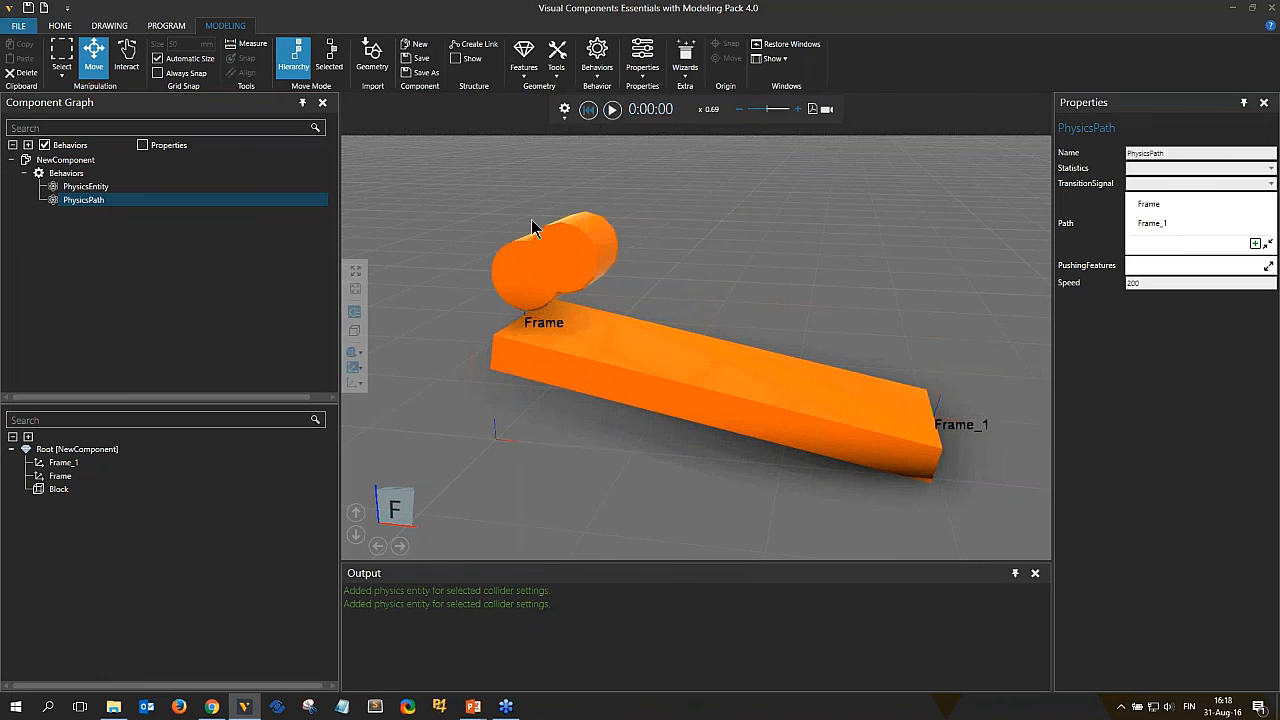
Create a new component, then set the path component's Z position and Ry rotation to 0.
{"action": "left_click", "coordinate": [415, 44]}
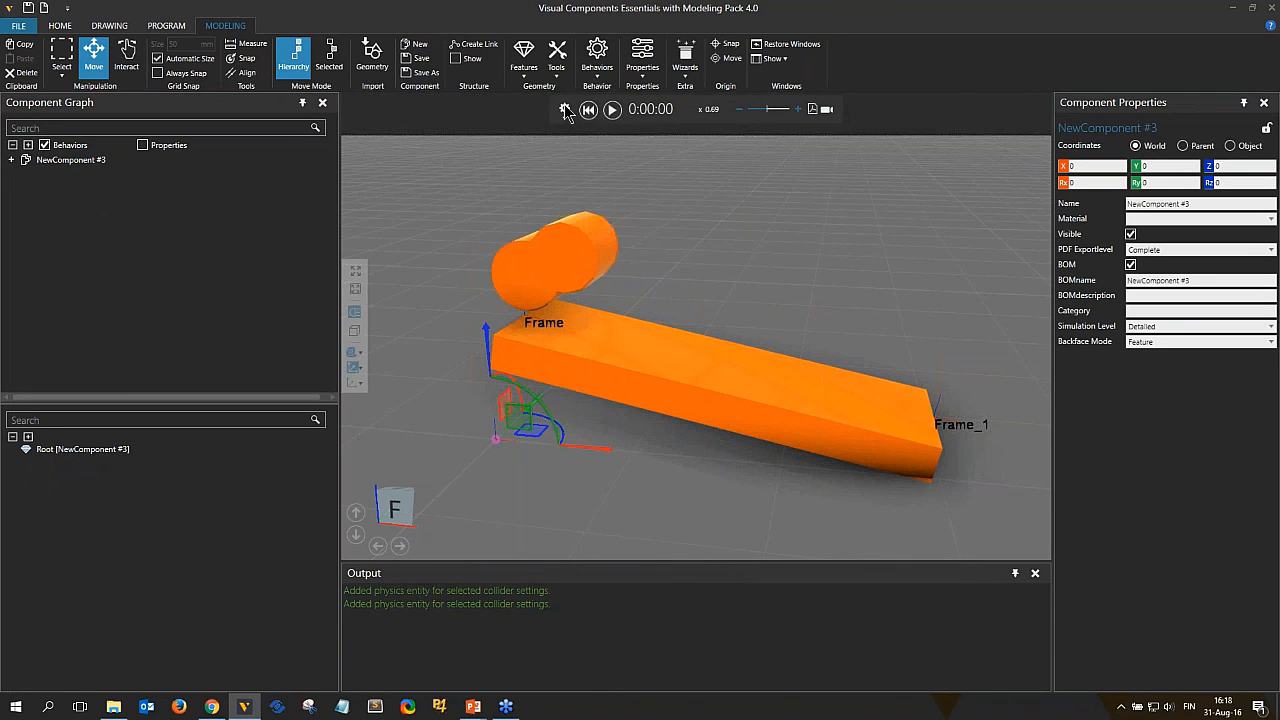
{"action": "left_click", "coordinate": [543, 355]}
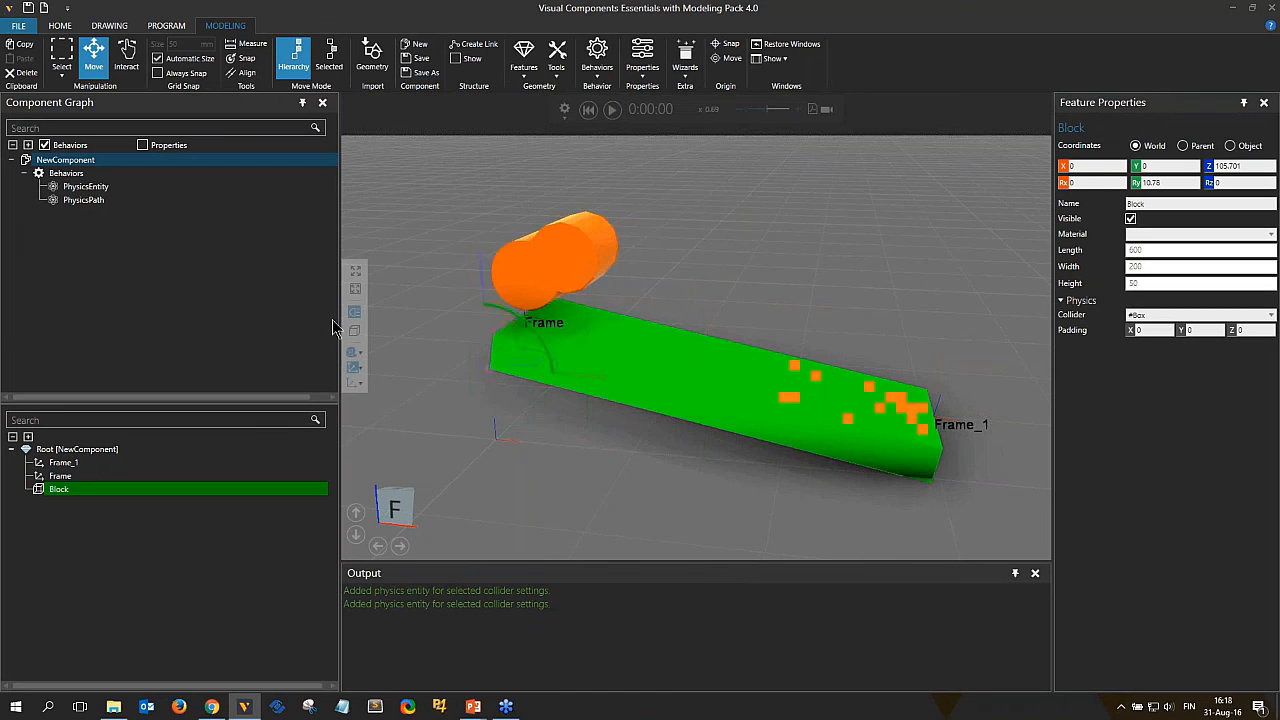
{"action": "left_click", "coordinate": [150, 212]}
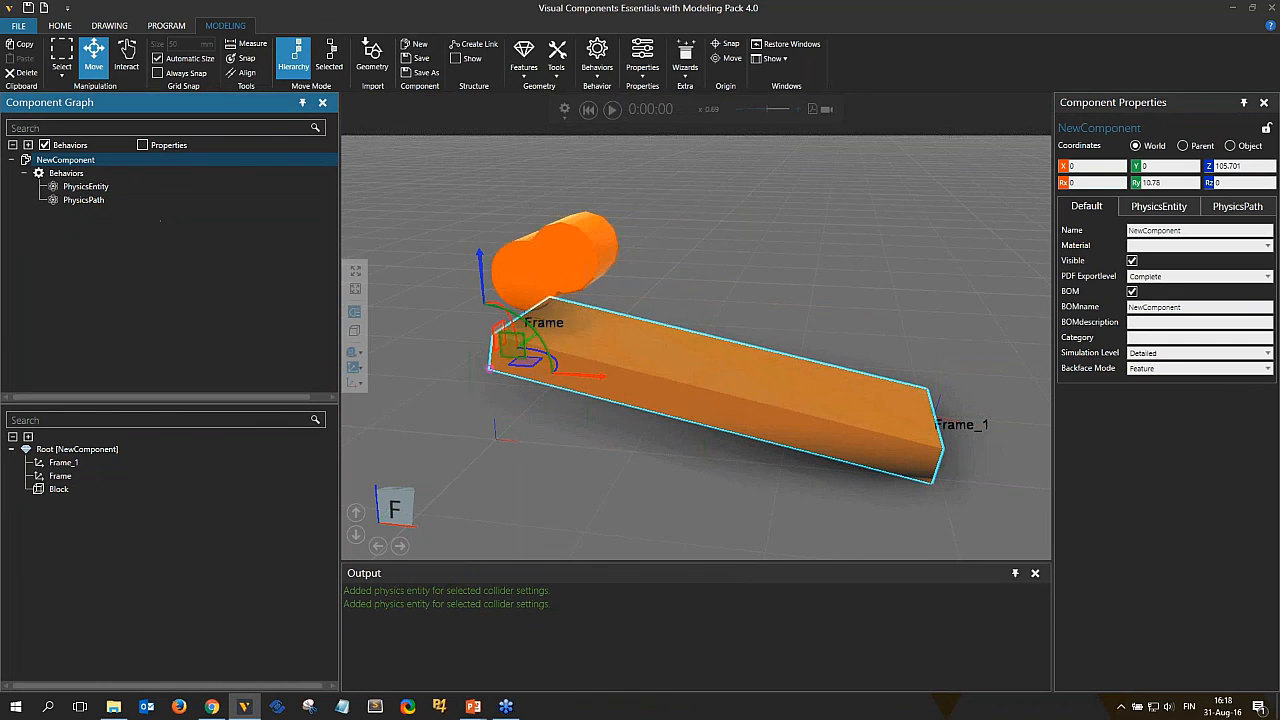
{"action": "left_click", "coordinate": [1210, 166]}
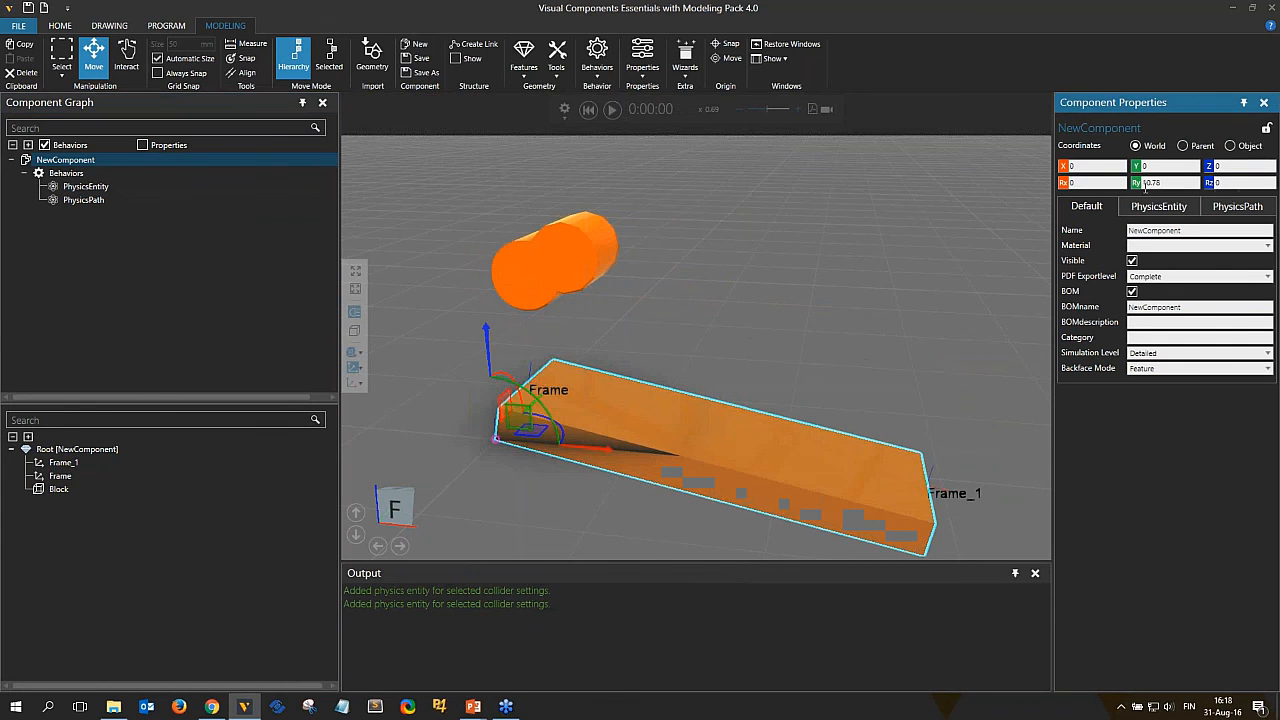
{"action": "left_click", "coordinate": [1136, 182]}
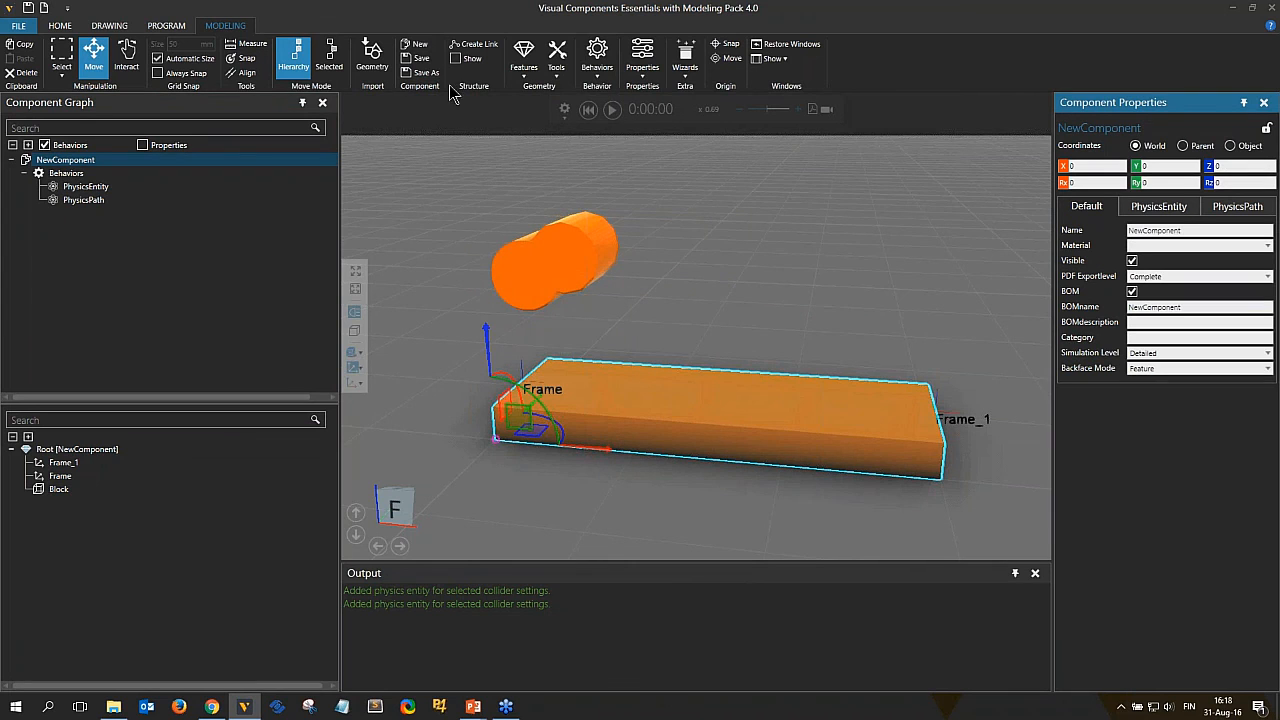
Create a new component, add a Block feature to it and set the block's length to 400 mm.
{"action": "left_click", "coordinate": [414, 44]}
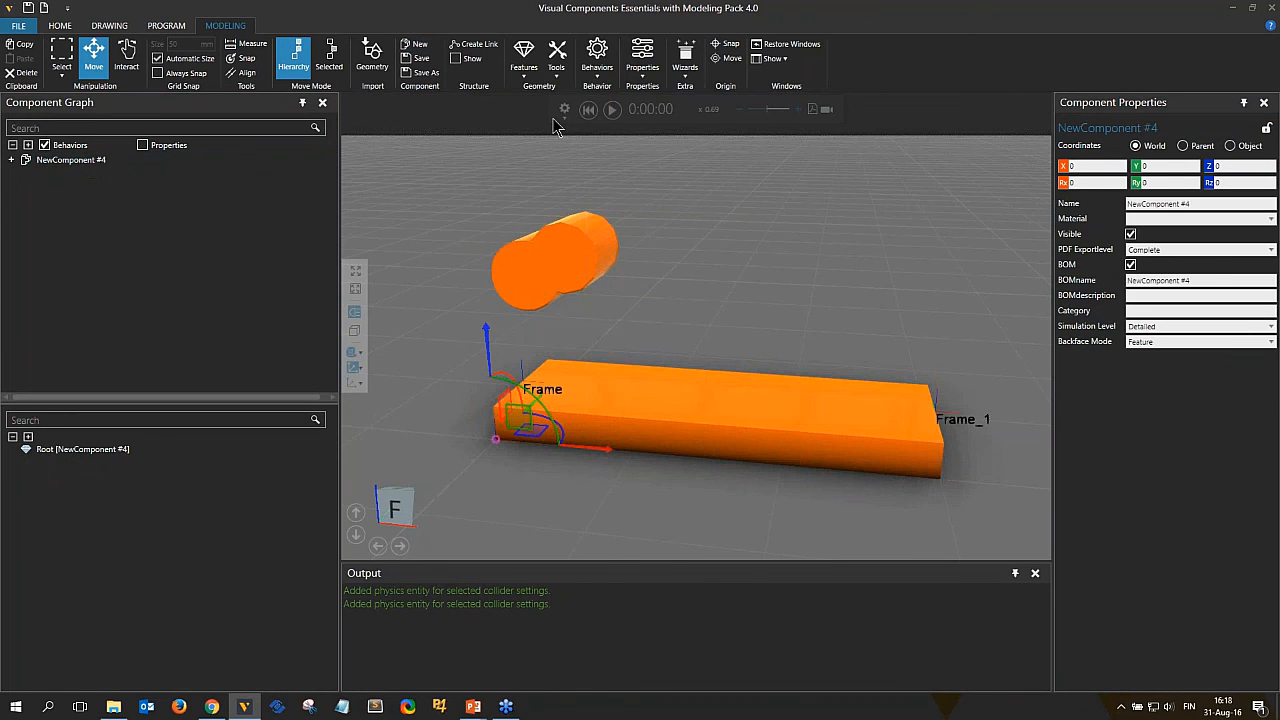
{"action": "left_click", "coordinate": [523, 58]}
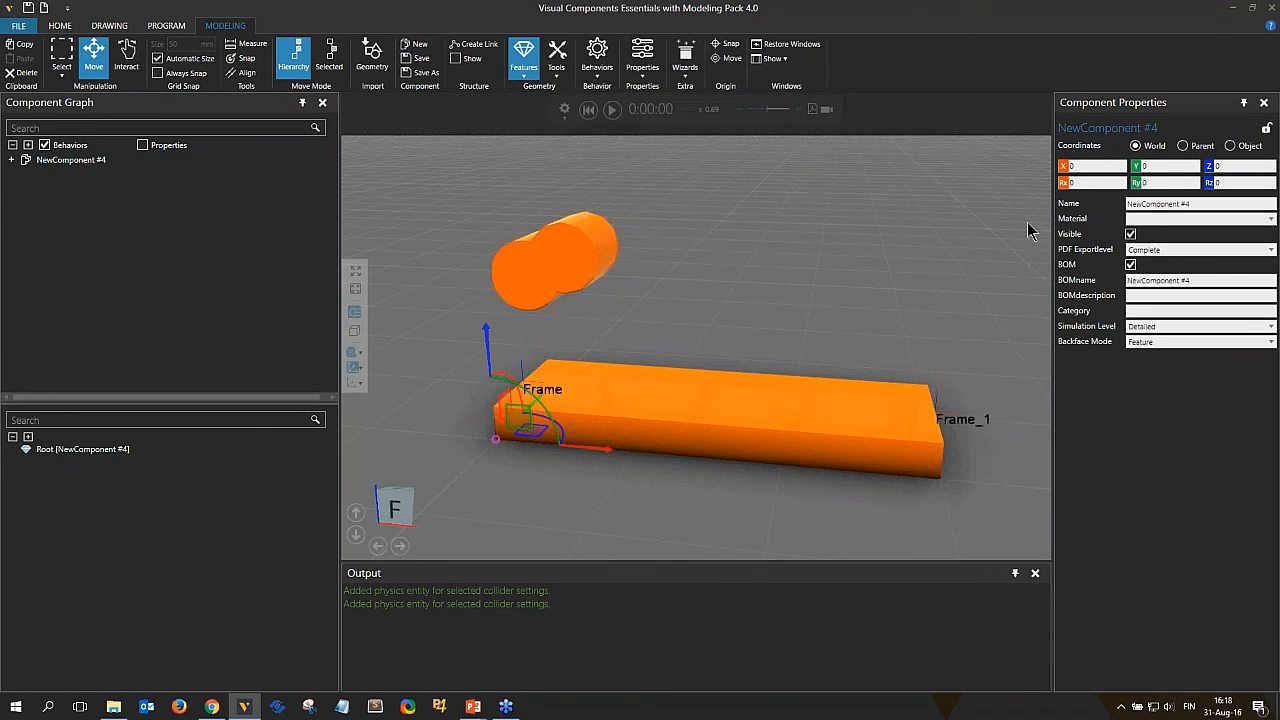
{"action": "left_click", "coordinate": [1176, 252]}
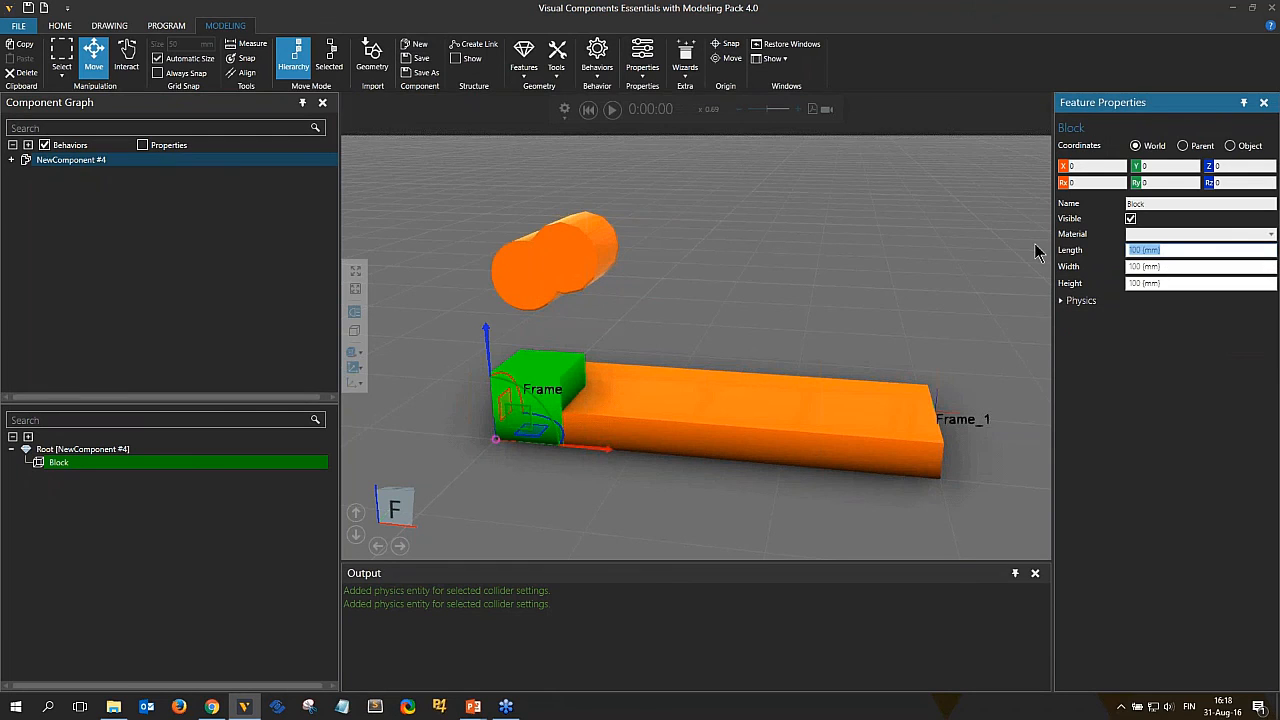
{"action": "type", "text": "400"}
{"action": "key", "text": "Return"}
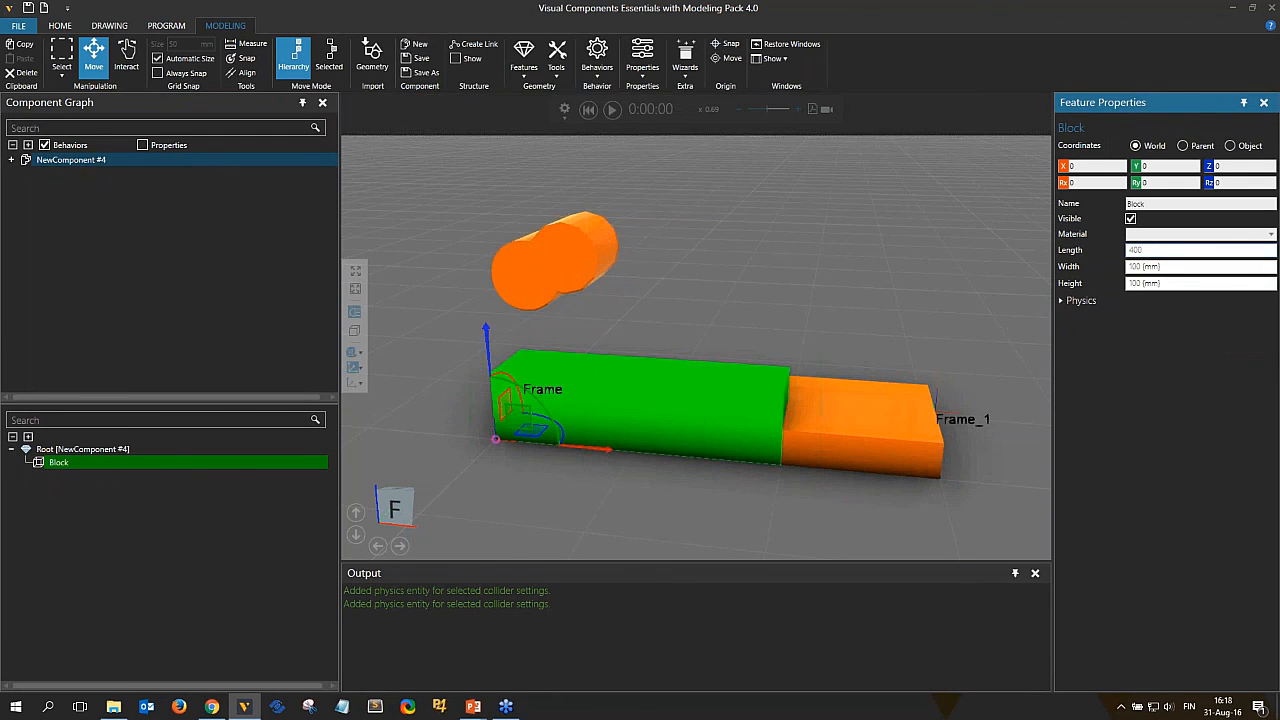
Set the block's width and height to 50 mm each.
{"action": "left_click", "coordinate": [1167, 266]}
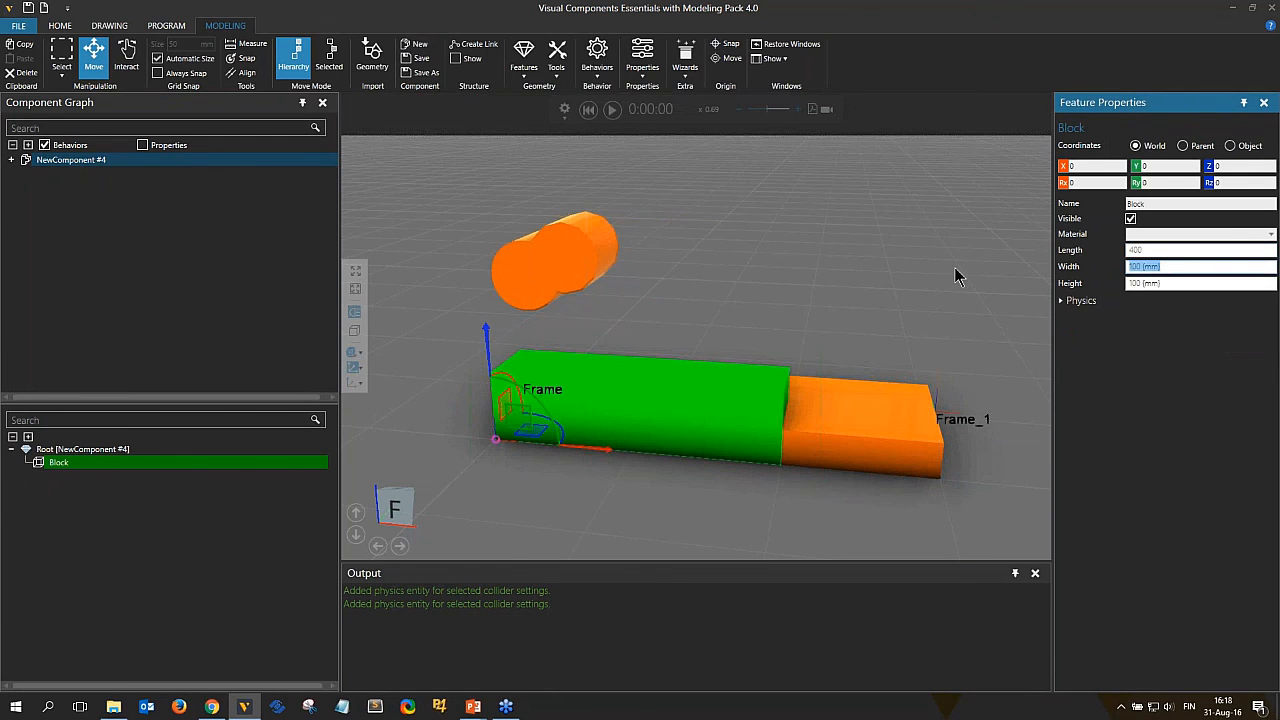
{"action": "type", "text": "50"}
{"action": "key", "text": "Tab"}
{"action": "type", "text": "50"}
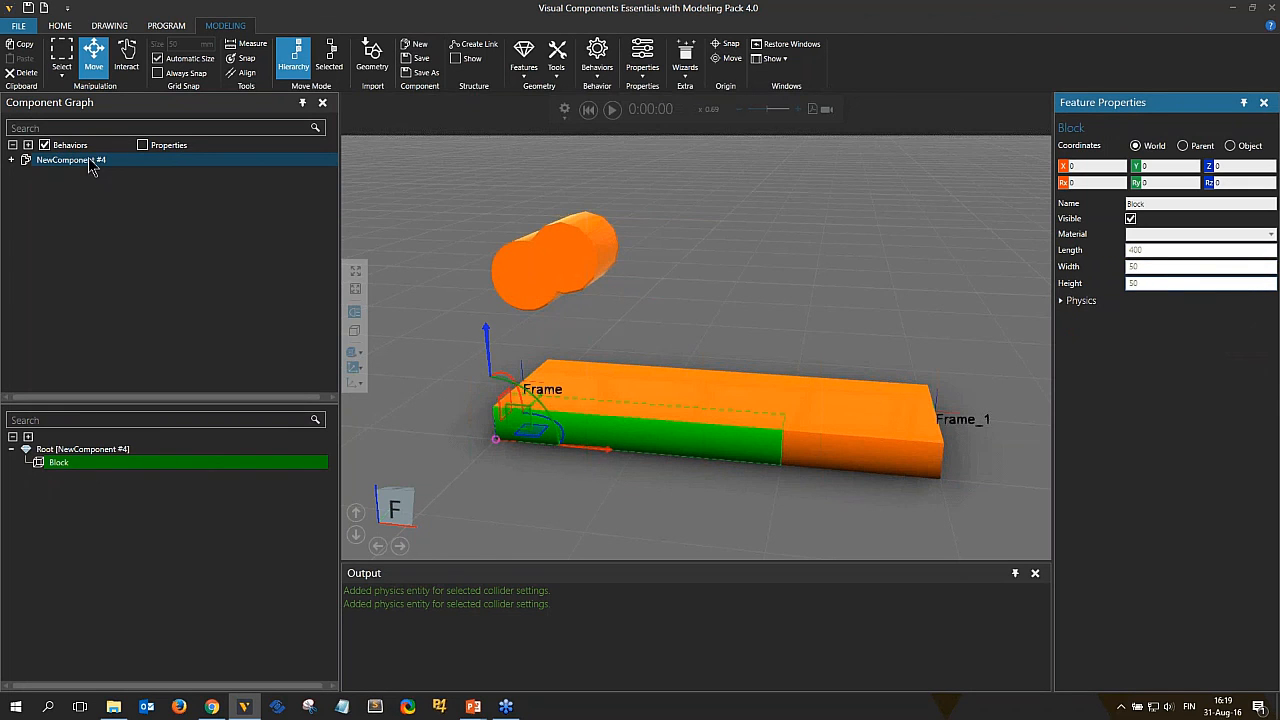
Move the new block component above the conveyor block and rotate it about 21° around Z.
{"action": "left_click_drag", "start_coordinate": [485, 342], "coordinate": [478, 294]}
{"action": "left_click_drag", "start_coordinate": [572, 400], "coordinate": [662, 423]}
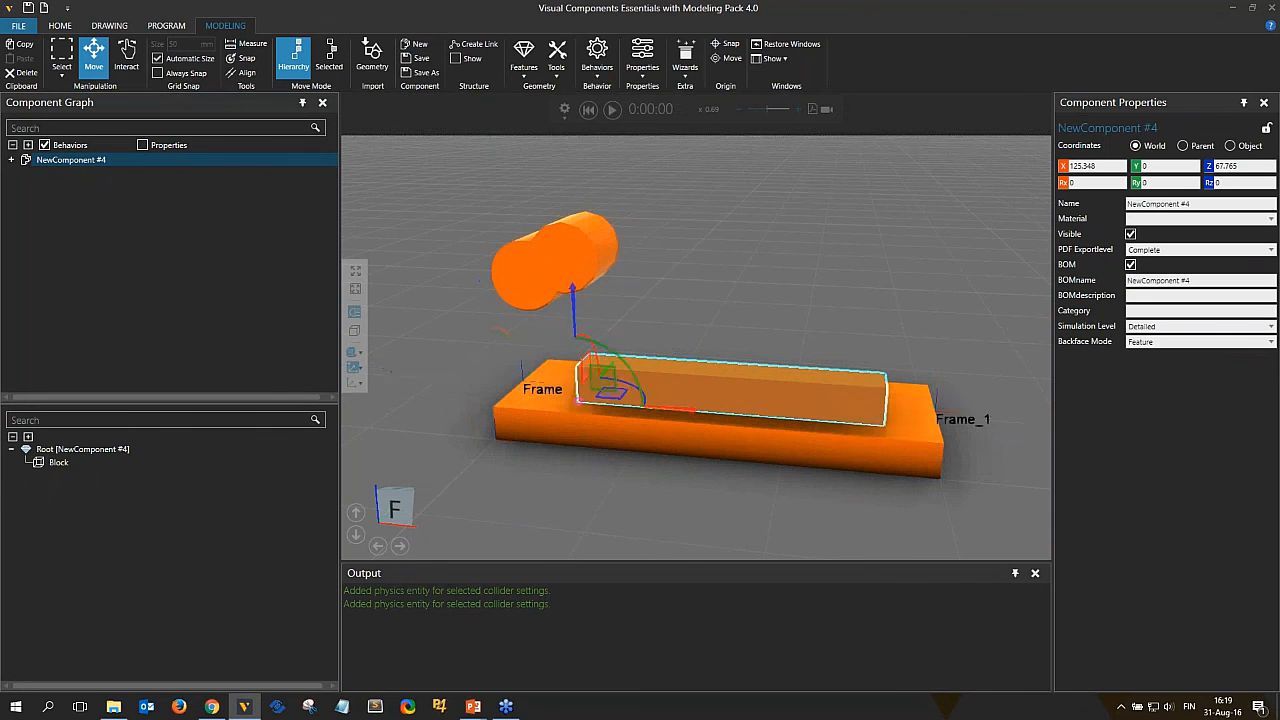
{"action": "right_click_drag", "start_coordinate": [662, 423], "coordinate": [650, 530]}
{"action": "left_click_drag", "start_coordinate": [614, 330], "coordinate": [647, 347]}
{"action": "right_click_drag", "start_coordinate": [796, 431], "coordinate": [940, 427]}
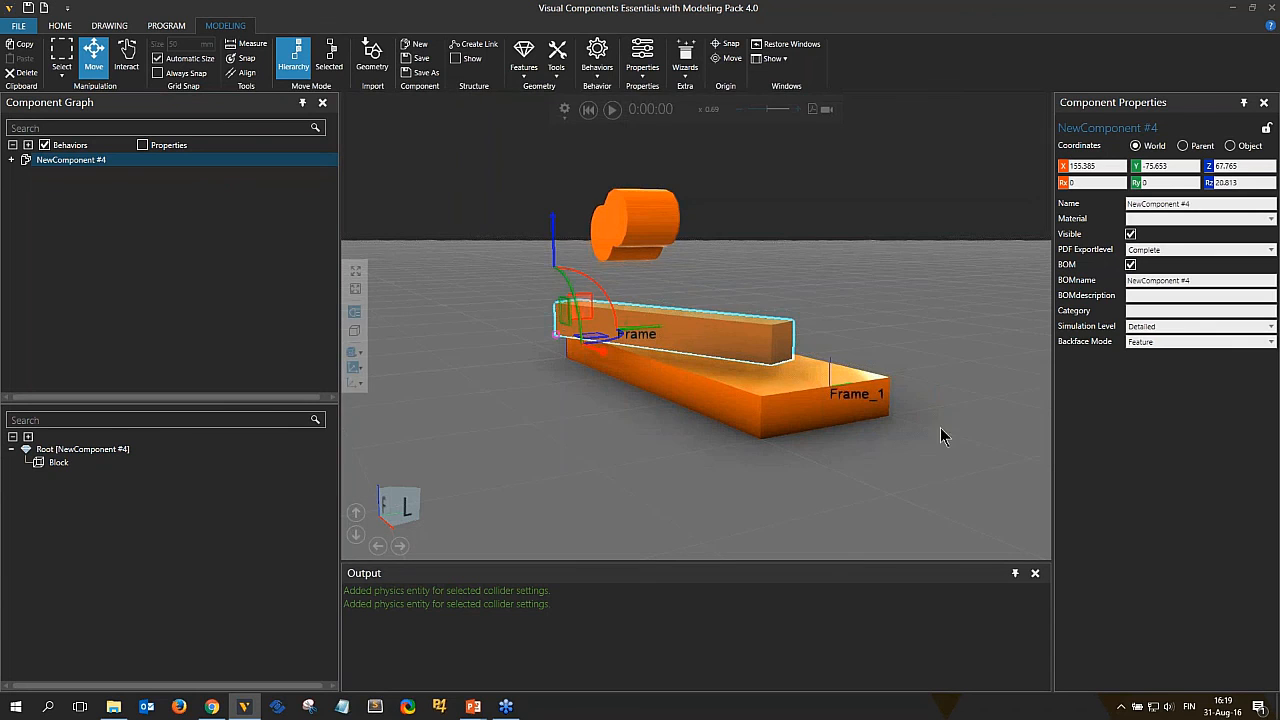
Set the new block feature's physics collider to Box.
{"action": "left_click", "coordinate": [663, 338]}
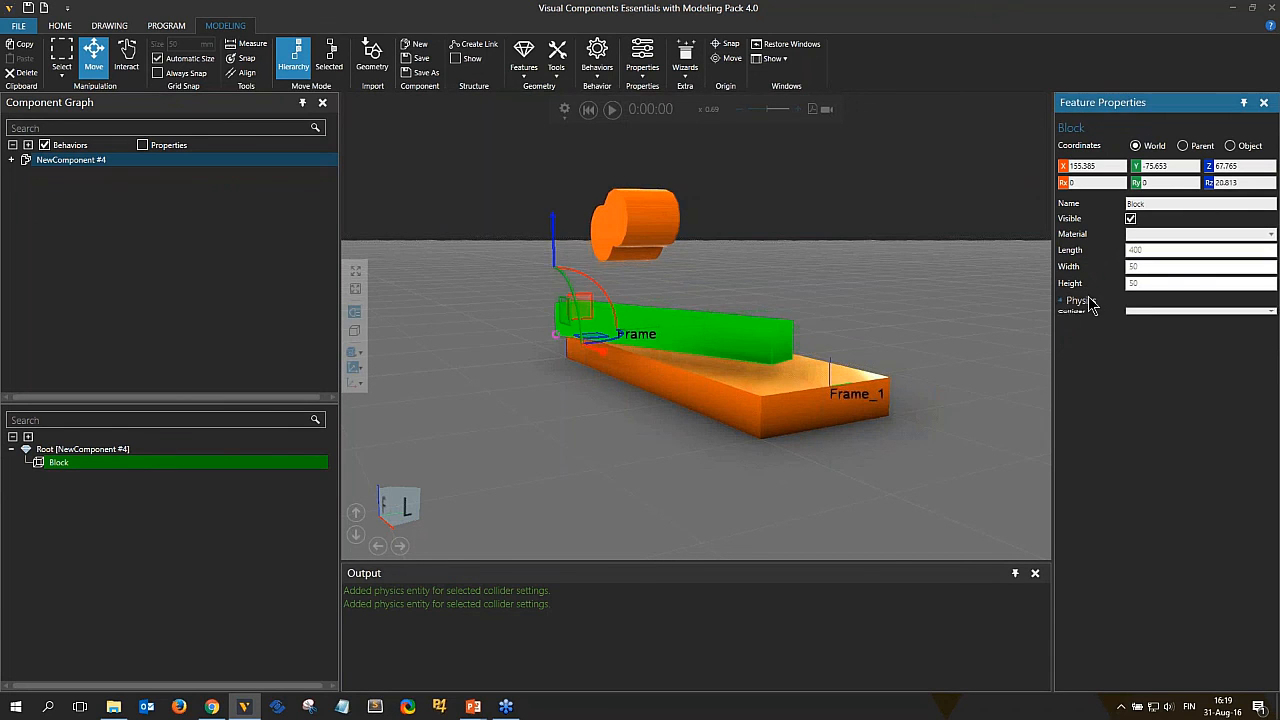
{"action": "left_click", "coordinate": [1156, 315]}
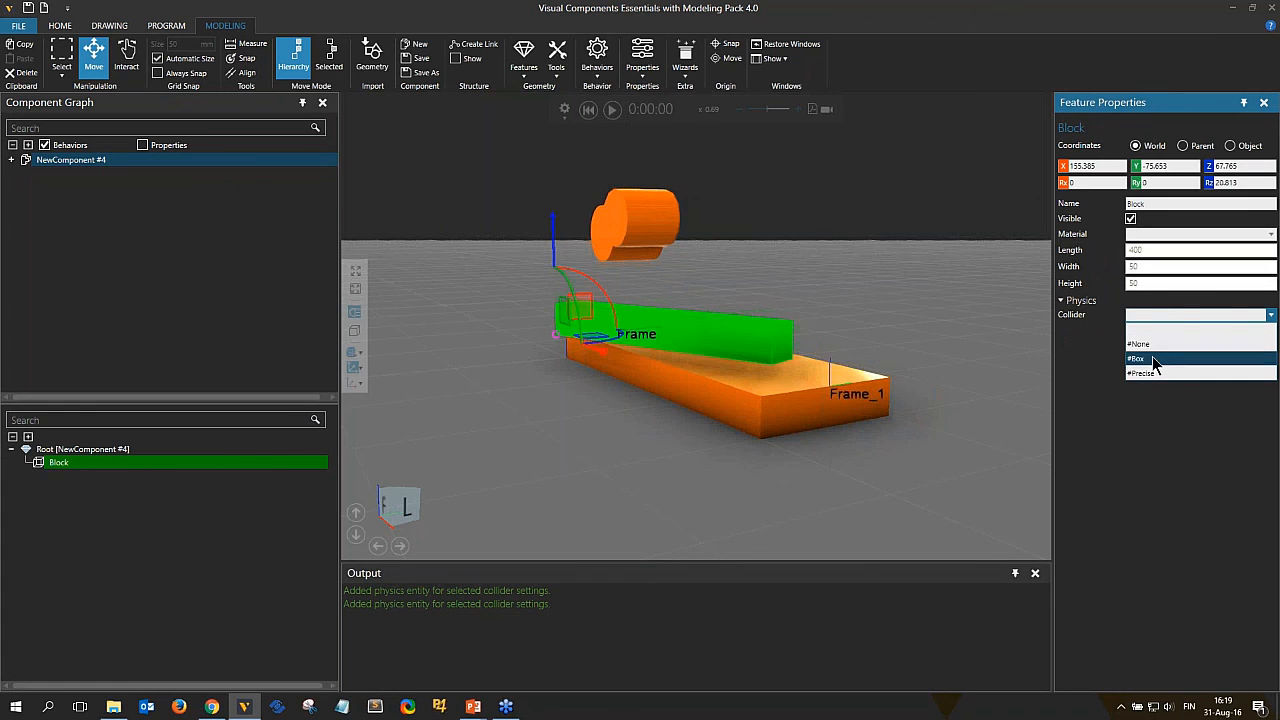
{"action": "left_click", "coordinate": [1152, 358]}
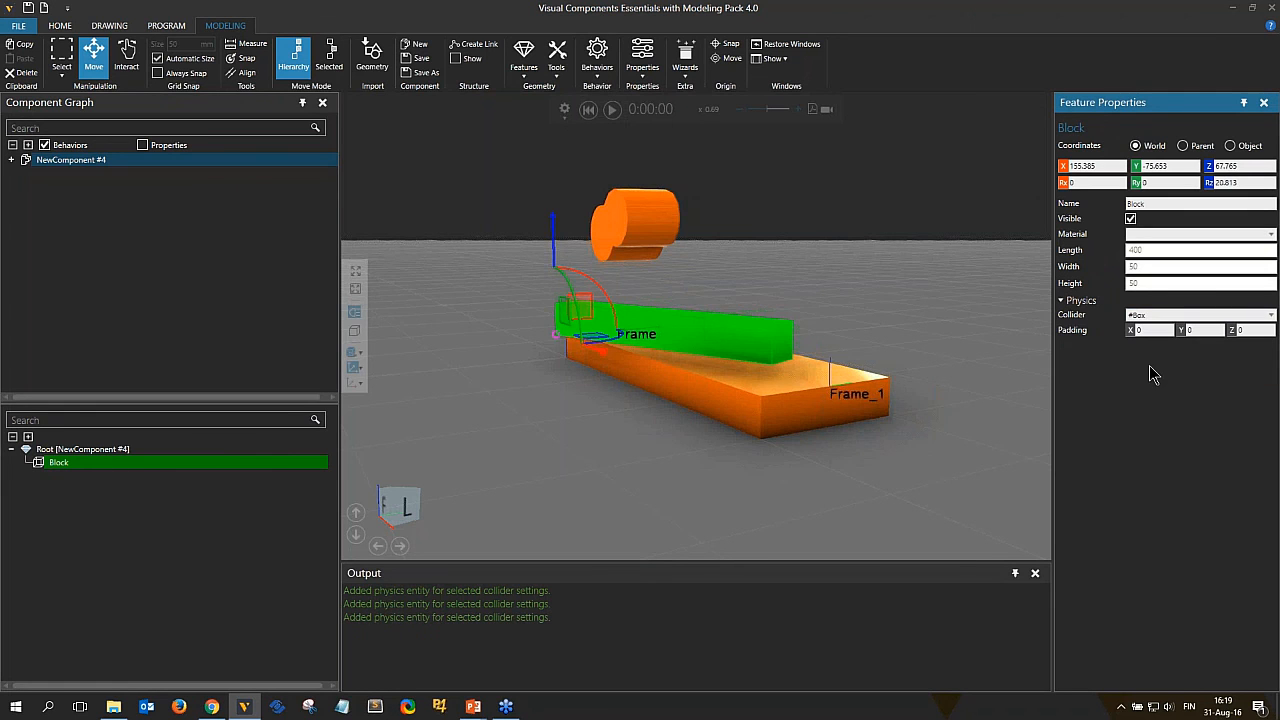
Run the simulation to test how the new block falls onto the conveyor, then reset it.
{"action": "left_click", "coordinate": [820, 243]}
{"action": "right_click_drag", "start_coordinate": [820, 243], "coordinate": [665, 240]}
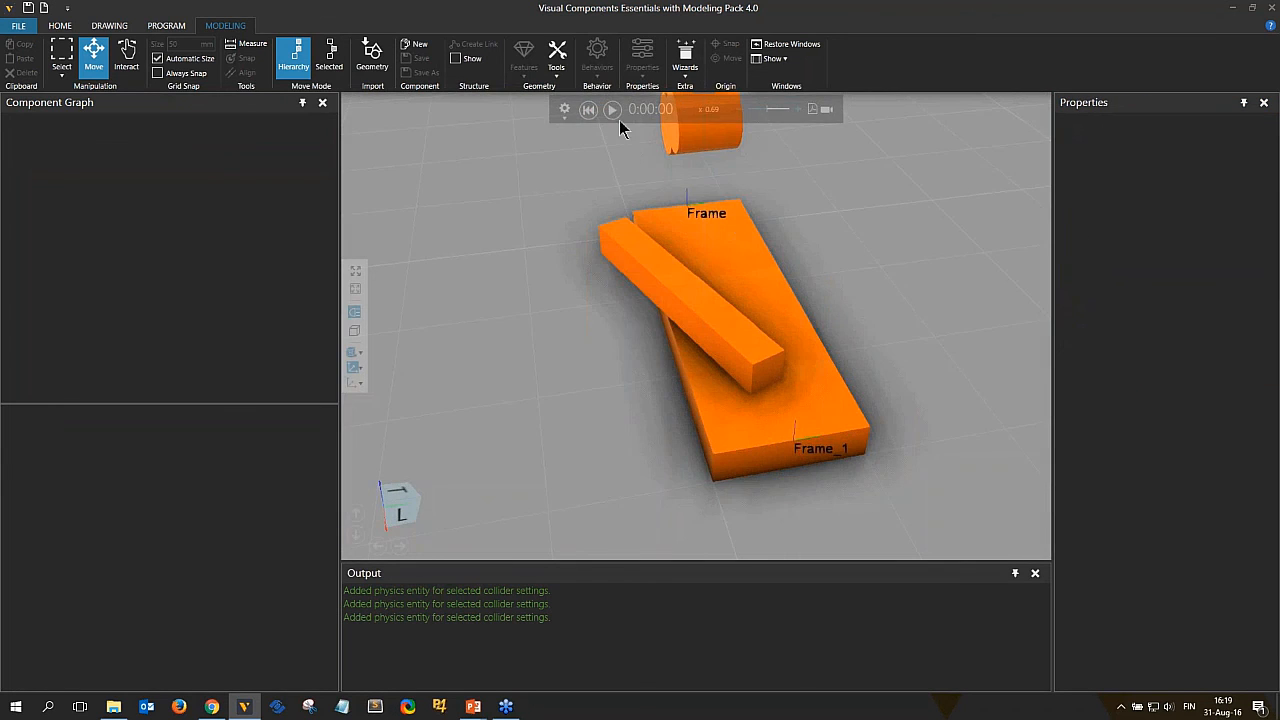
{"action": "left_click", "coordinate": [612, 110]}
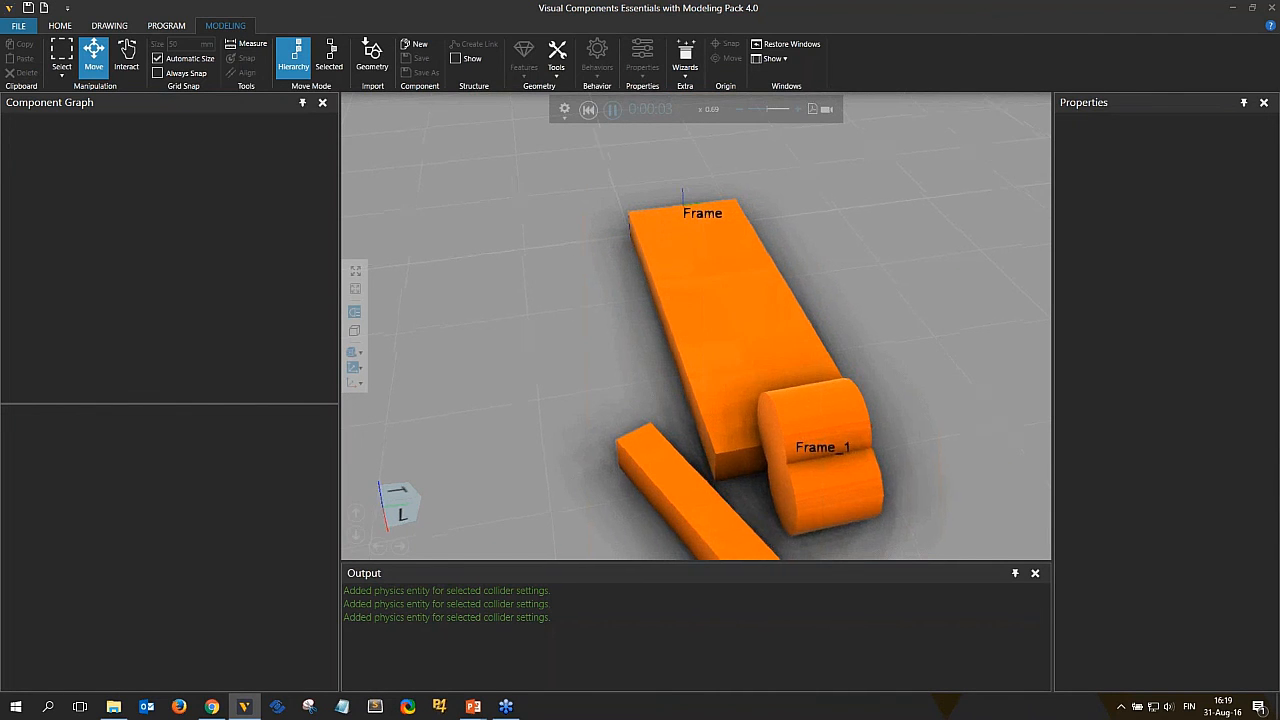
{"action": "right_click_drag", "start_coordinate": [692, 265], "coordinate": [704, 253]}
{"action": "left_click", "coordinate": [588, 109]}
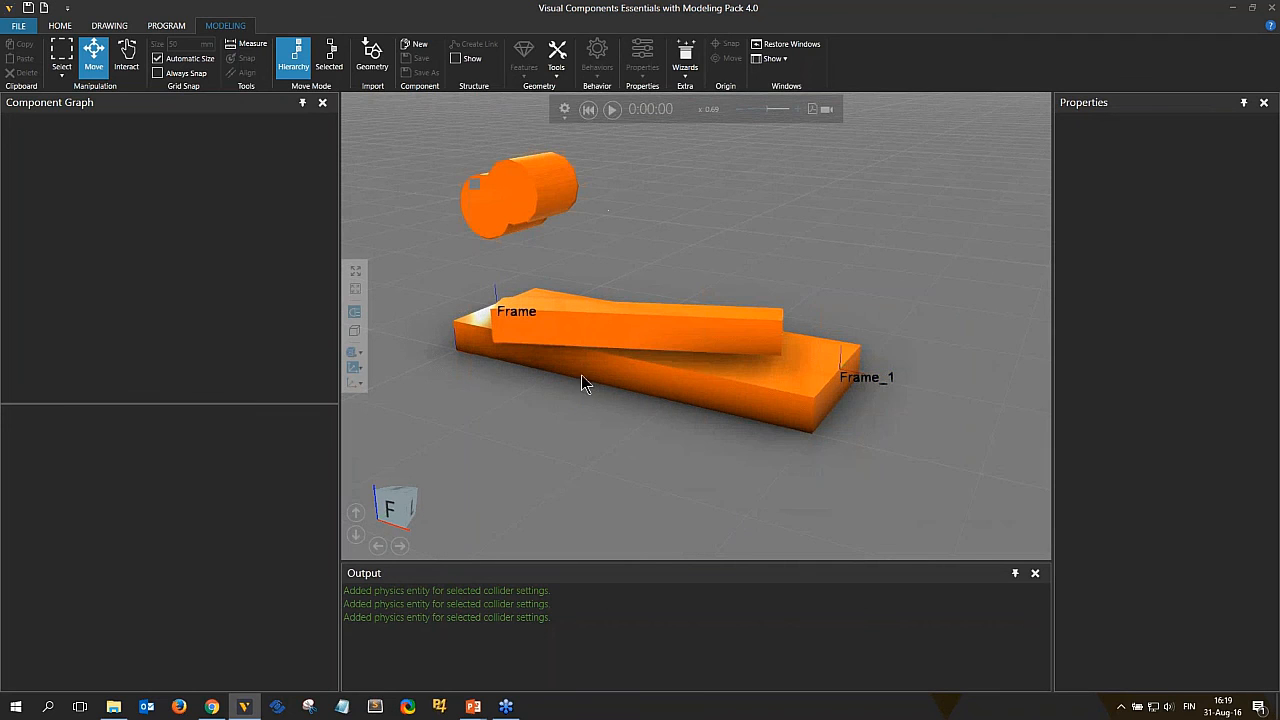
Set the new component's PhysicsEntity physics type to Kinematic.
{"action": "left_click", "coordinate": [596, 318]}
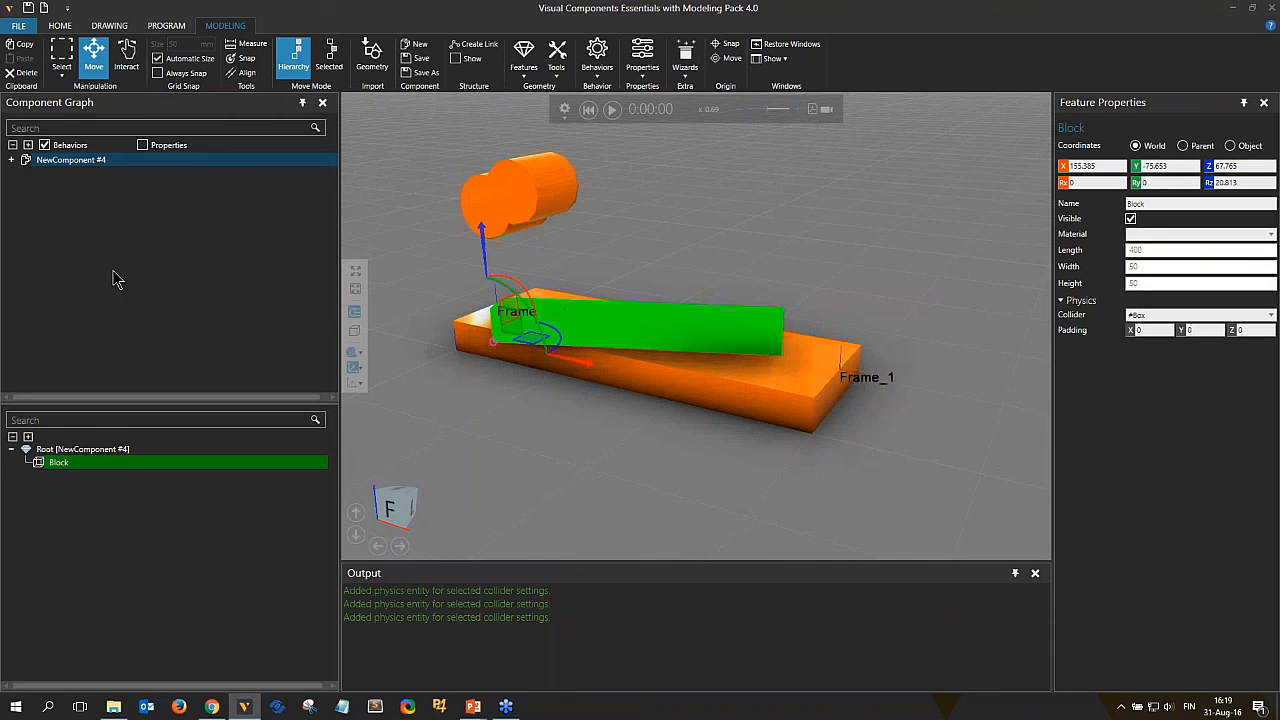
{"action": "double_click", "coordinate": [24, 163]}
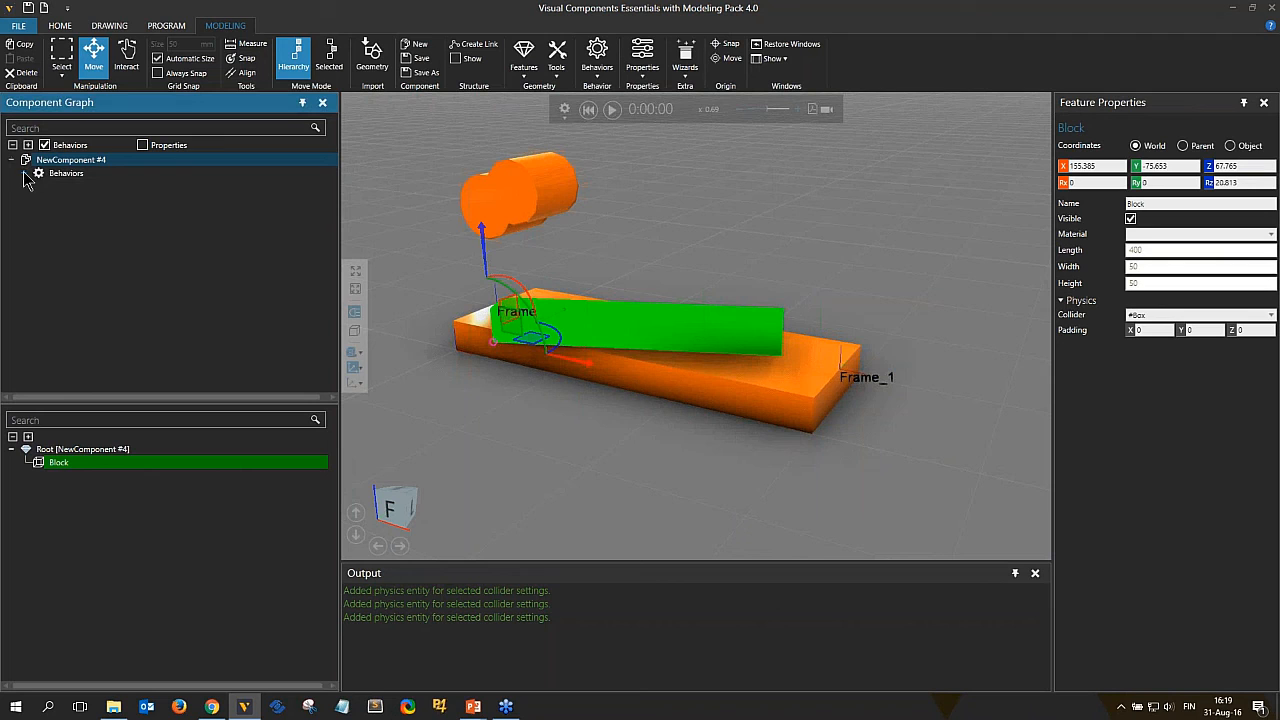
{"action": "left_click", "coordinate": [25, 173]}
{"action": "left_click", "coordinate": [94, 189]}
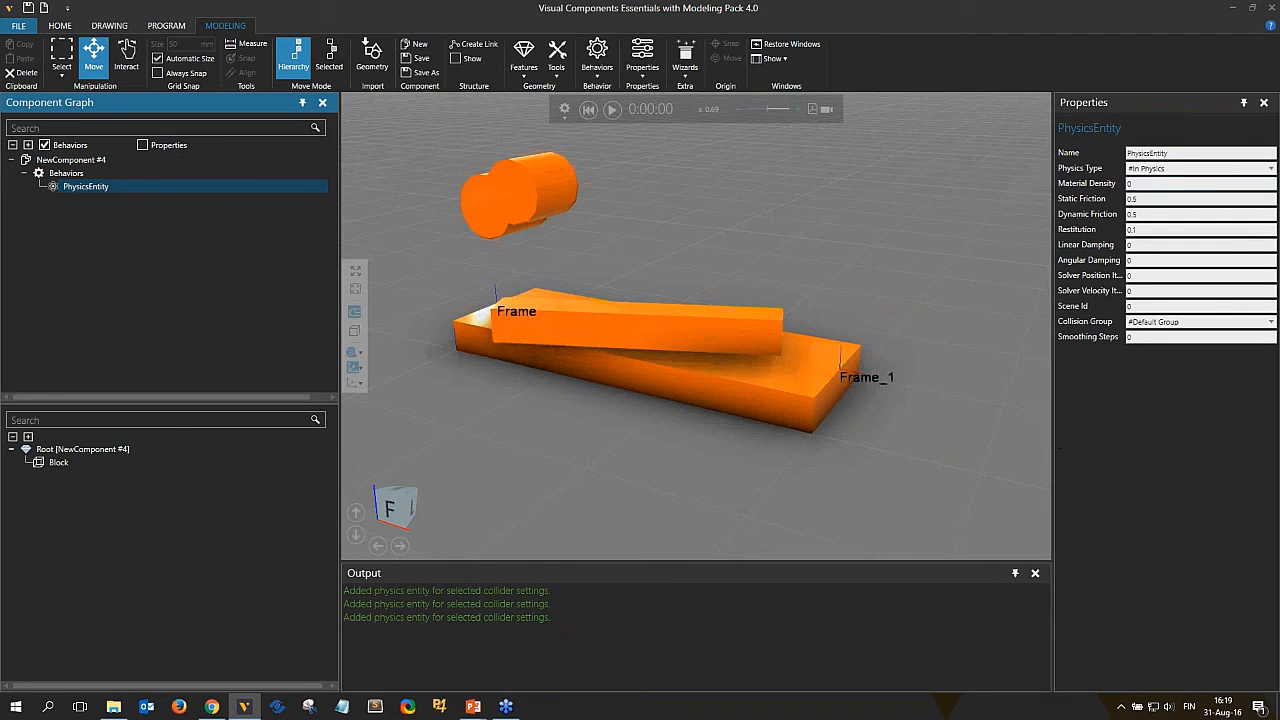
{"action": "left_click", "coordinate": [1157, 170]}
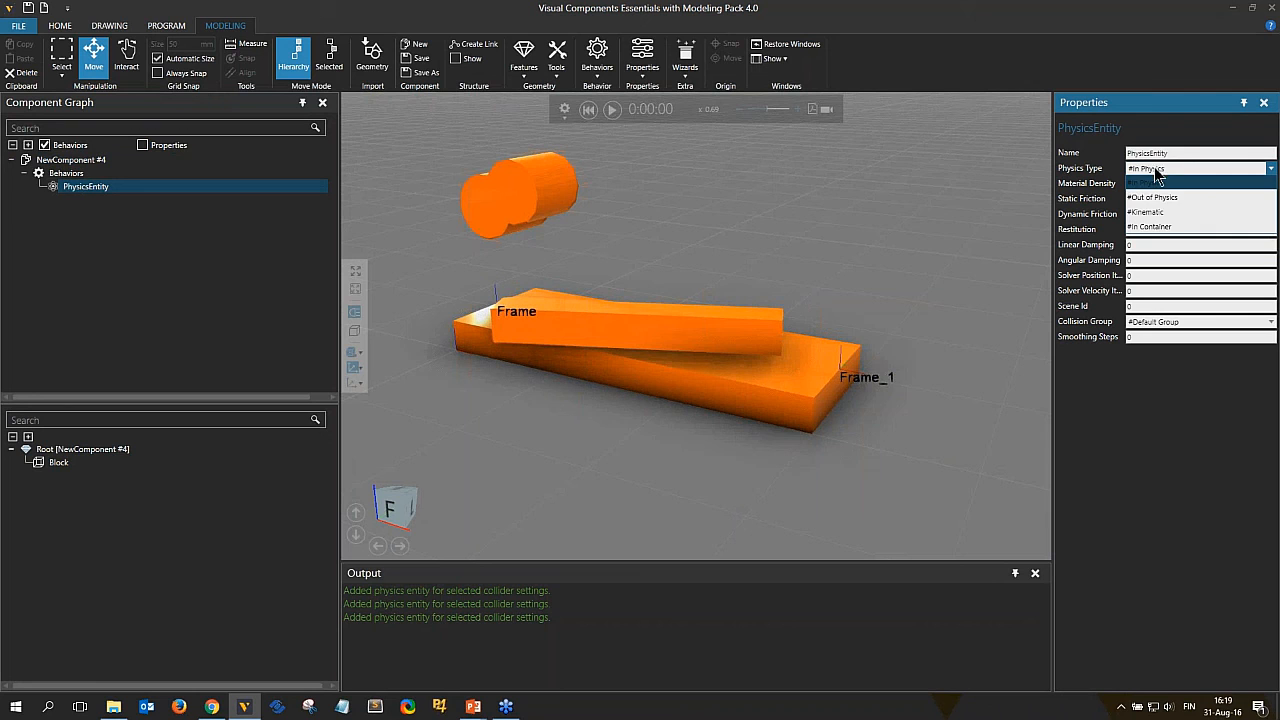
{"action": "left_click", "coordinate": [1145, 212]}
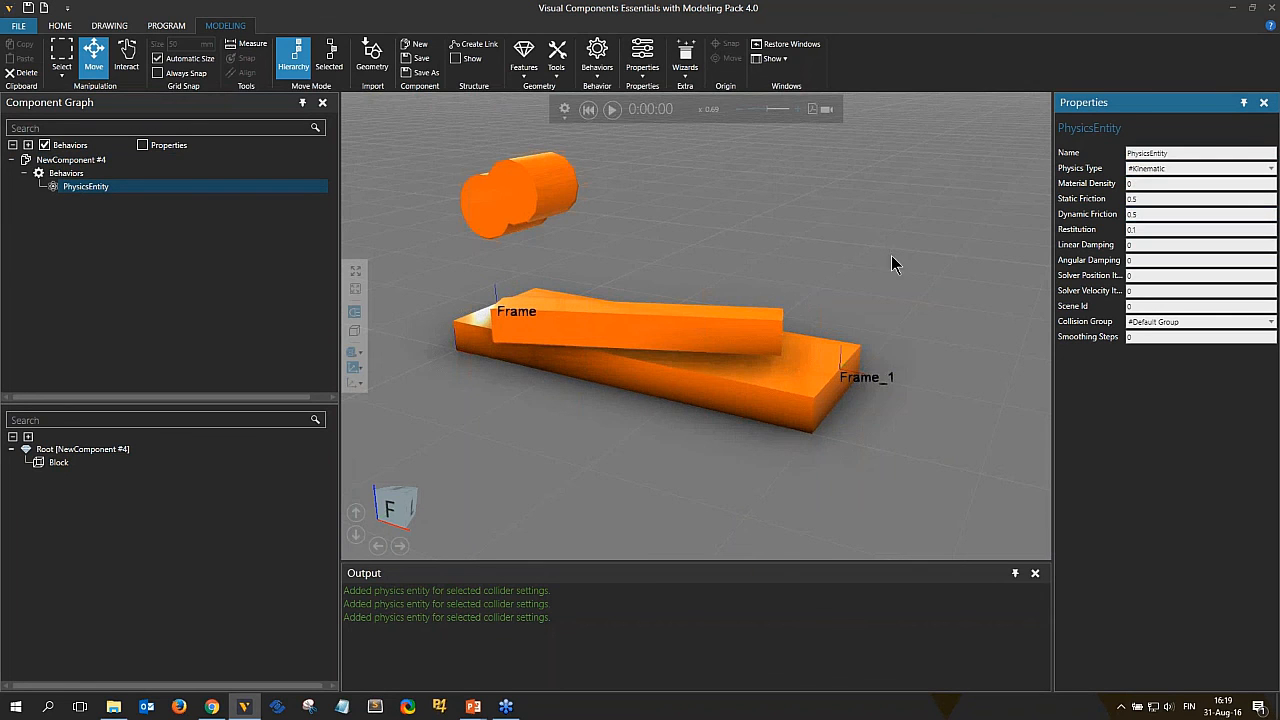
Run the simulation again to test the kinematic block, then reset it.
{"action": "right_click_drag", "start_coordinate": [788, 235], "coordinate": [770, 300]}
{"action": "left_click", "coordinate": [612, 109]}
{"action": "right_click_drag", "start_coordinate": [930, 430], "coordinate": [955, 446]}
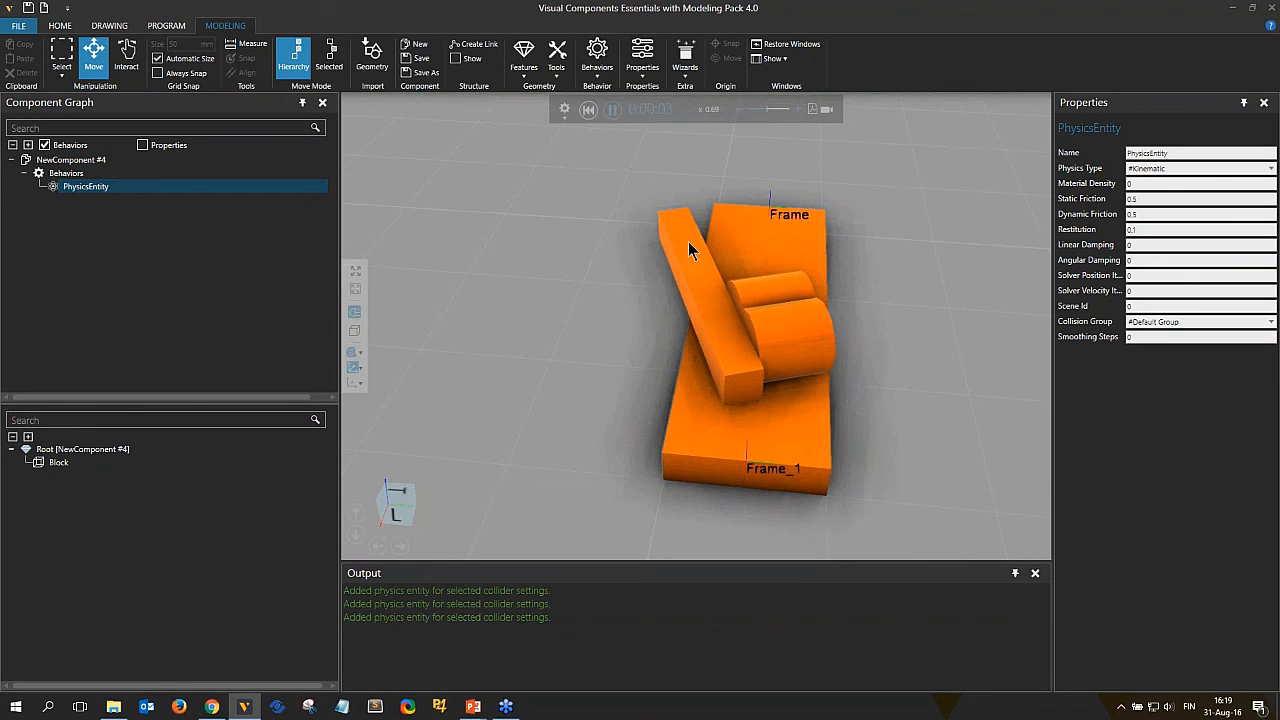
{"action": "left_click", "coordinate": [588, 110]}
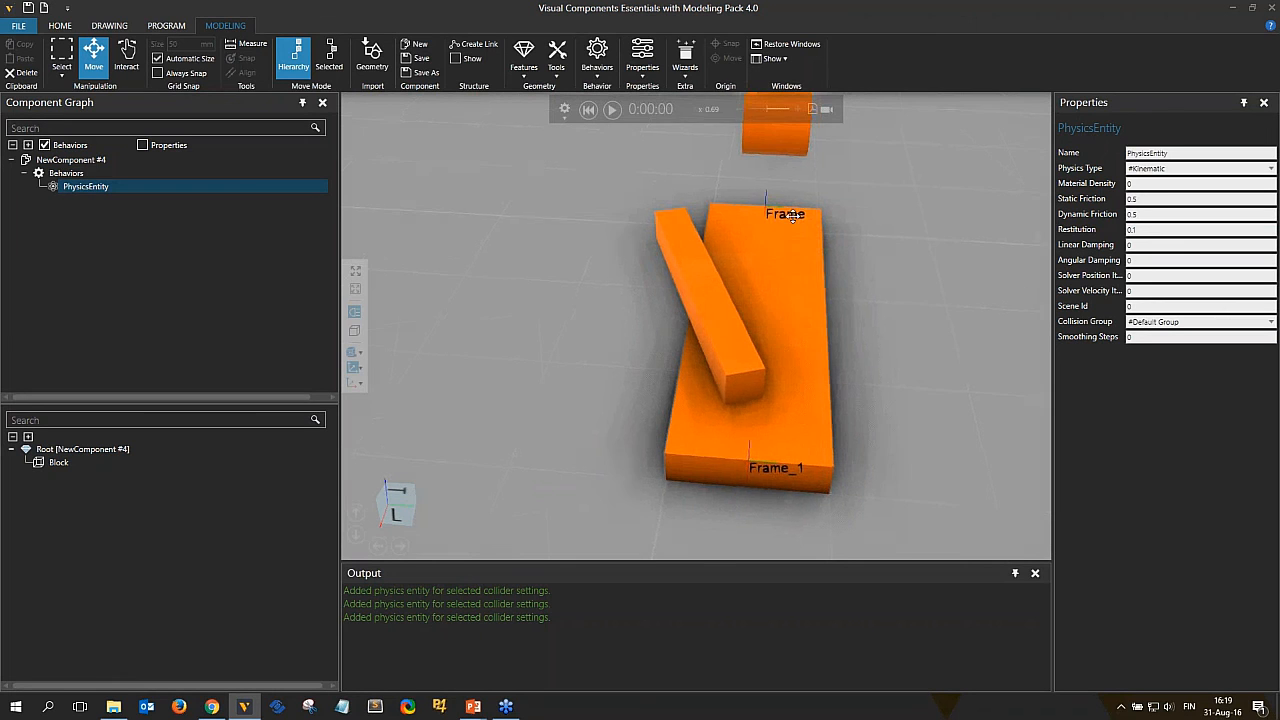
Delete the second cylinder feature, Cylinder_1, from the cylinder component.
{"action": "right_click_drag", "start_coordinate": [760, 248], "coordinate": [690, 313]}
{"action": "left_click", "coordinate": [705, 273]}
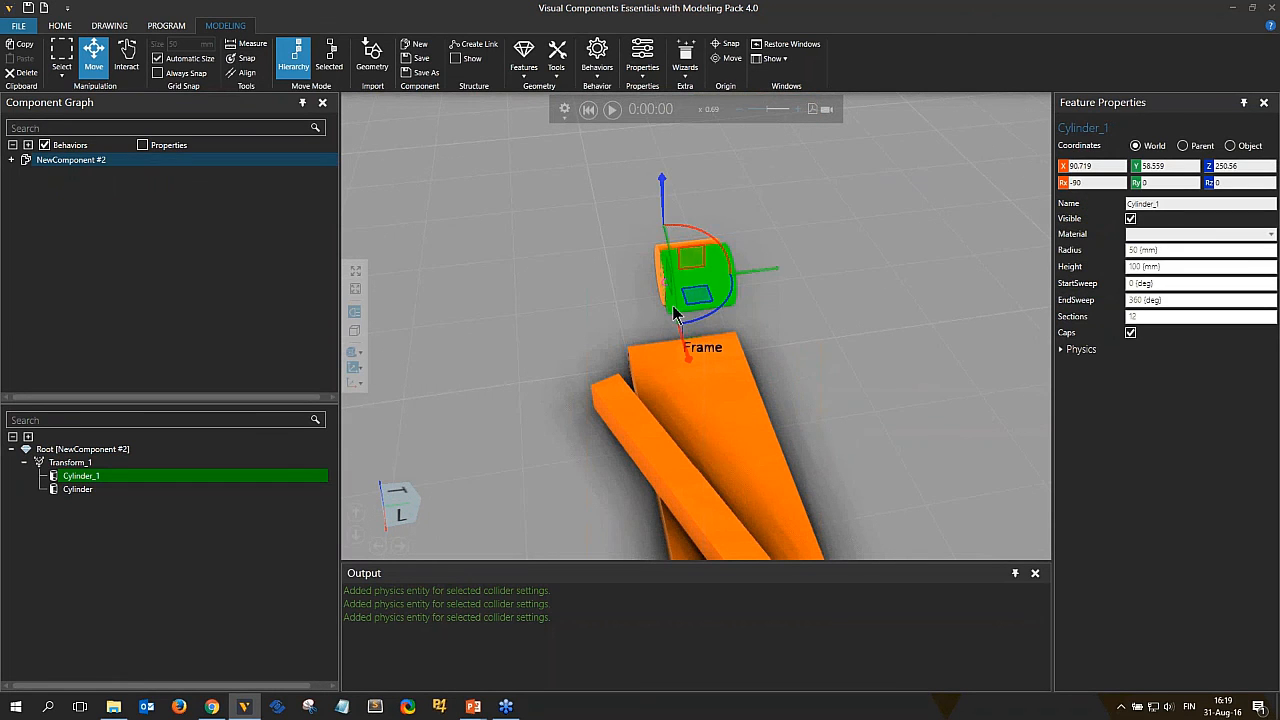
{"action": "right_click", "coordinate": [713, 274]}
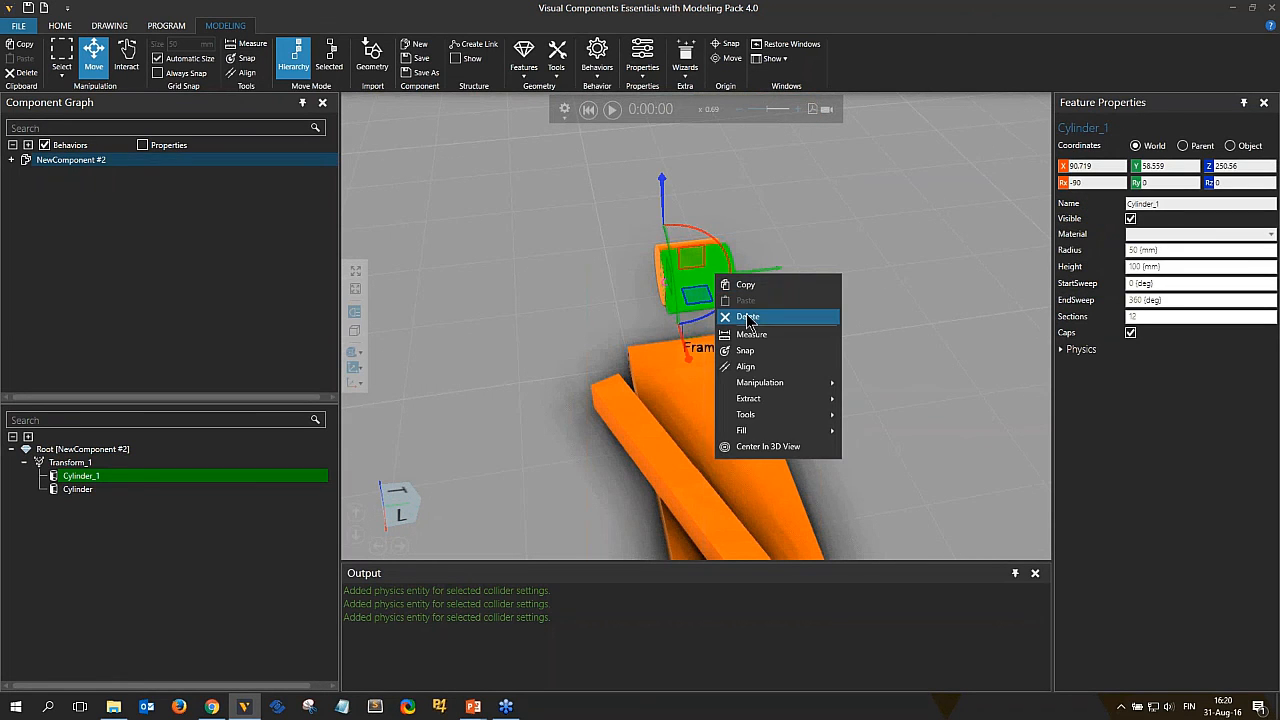
{"action": "left_click", "coordinate": [748, 317]}
{"action": "left_click", "coordinate": [698, 273]}
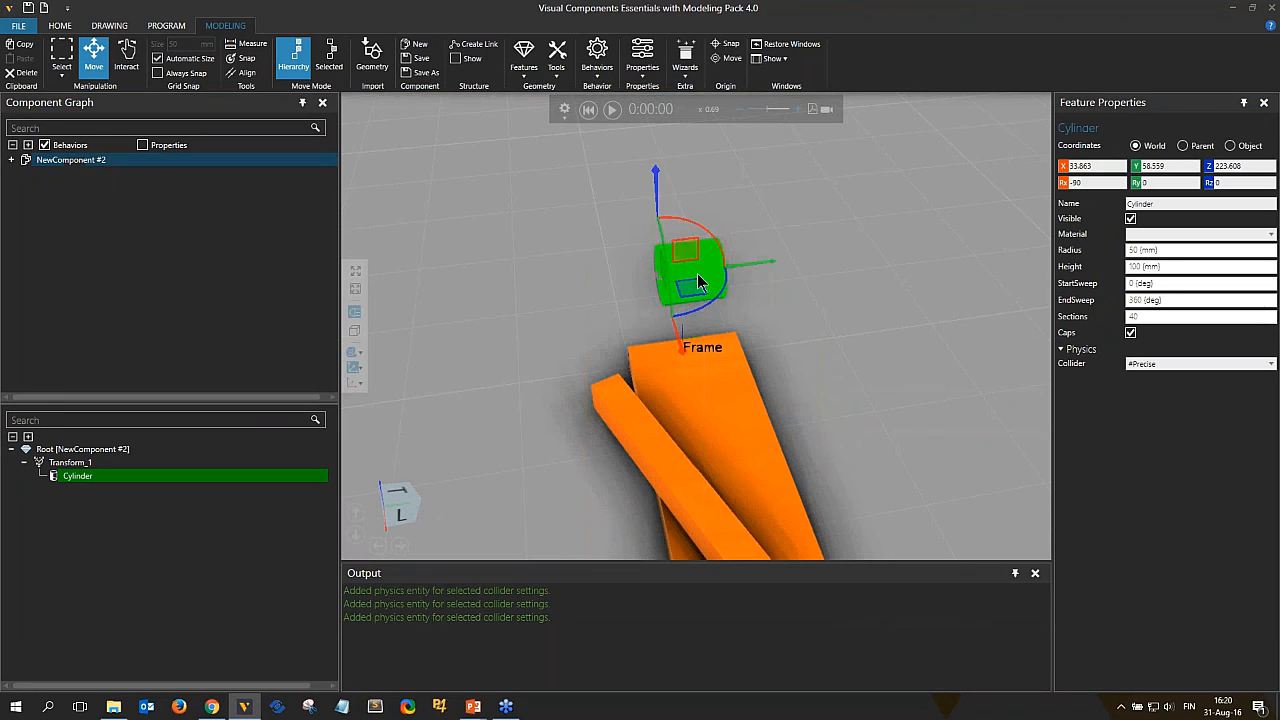
Stand the cylinder component upright with Rx 0 and move it above the start of the conveyor.
{"action": "left_click", "coordinate": [70, 162]}
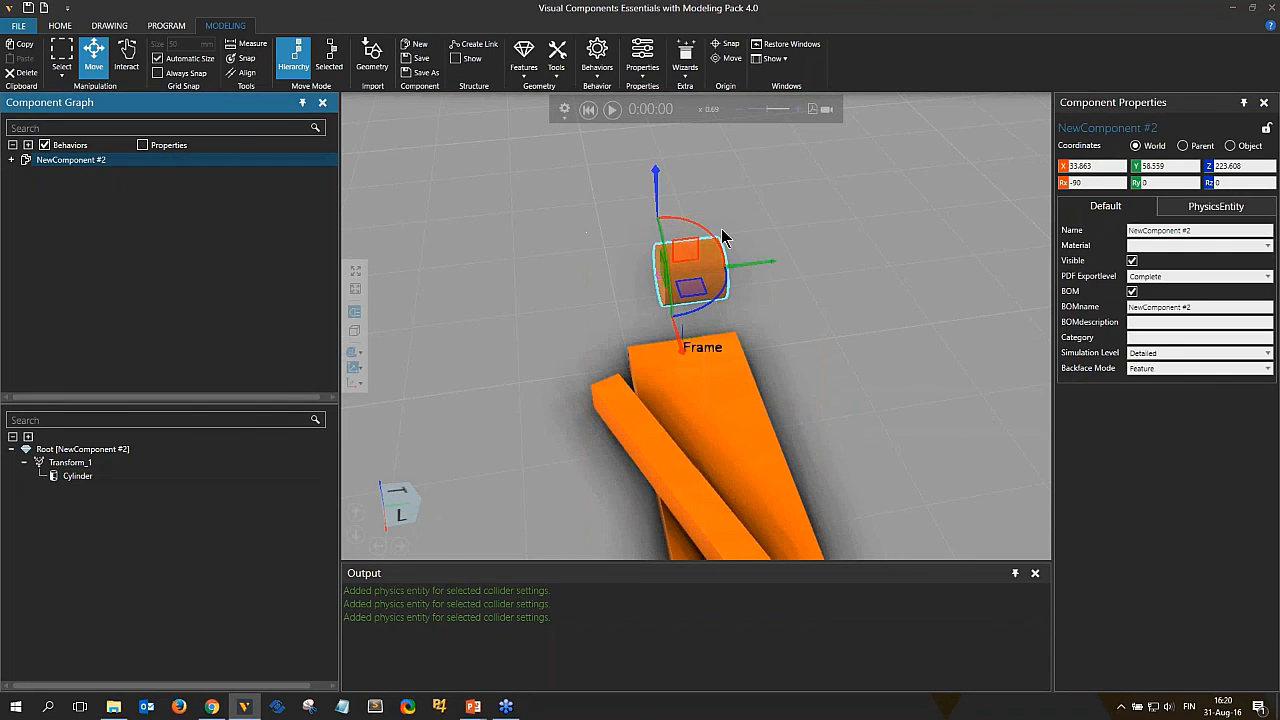
{"action": "left_click_drag", "start_coordinate": [714, 243], "coordinate": [591, 229]}
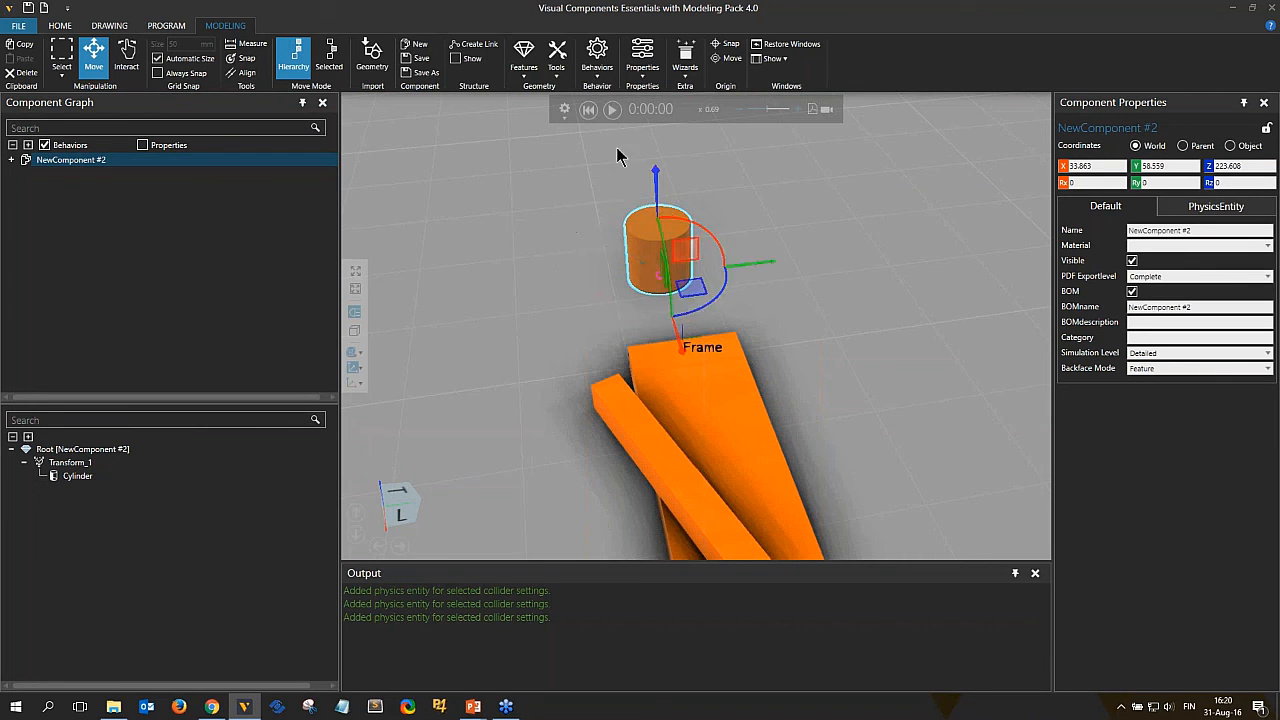
{"action": "left_click_drag", "start_coordinate": [698, 292], "coordinate": [722, 302]}
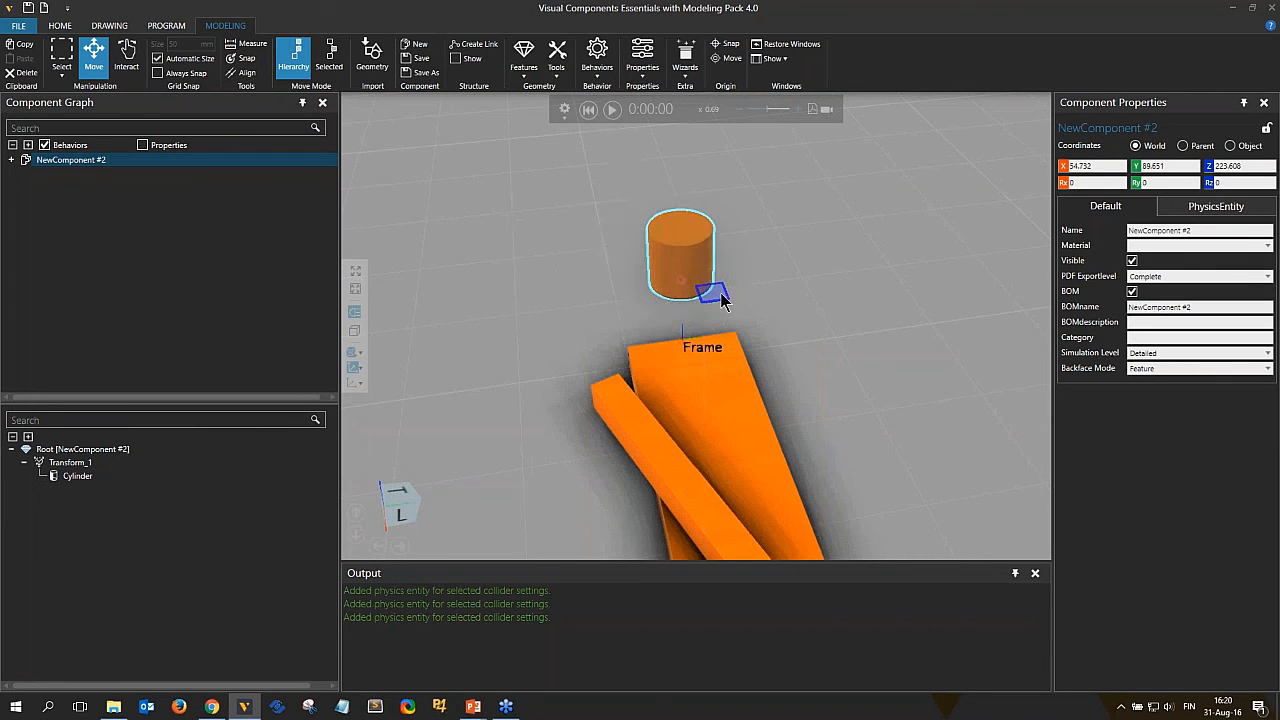
Run the simulation twice to test the upright cylinder on the physics path, resetting each time.
{"action": "left_click", "coordinate": [612, 109]}
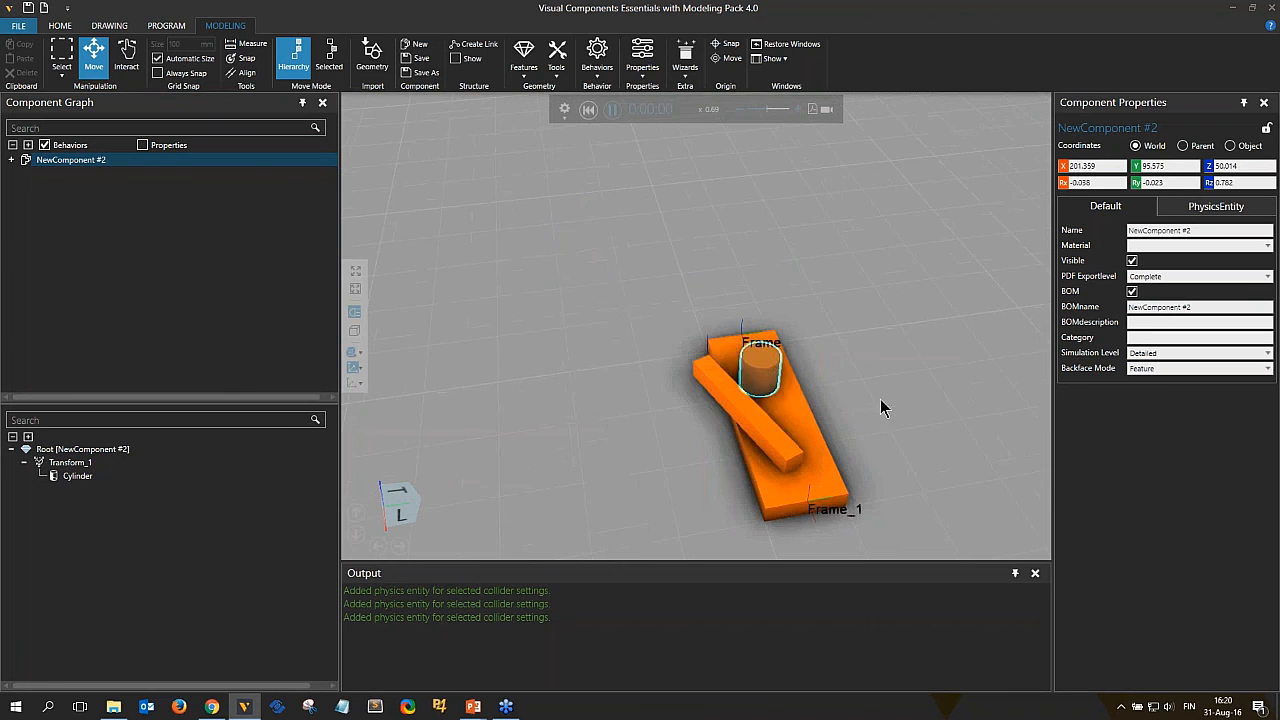
{"action": "right_click_drag", "start_coordinate": [930, 448], "coordinate": [836, 363]}
{"action": "left_click", "coordinate": [799, 440]}
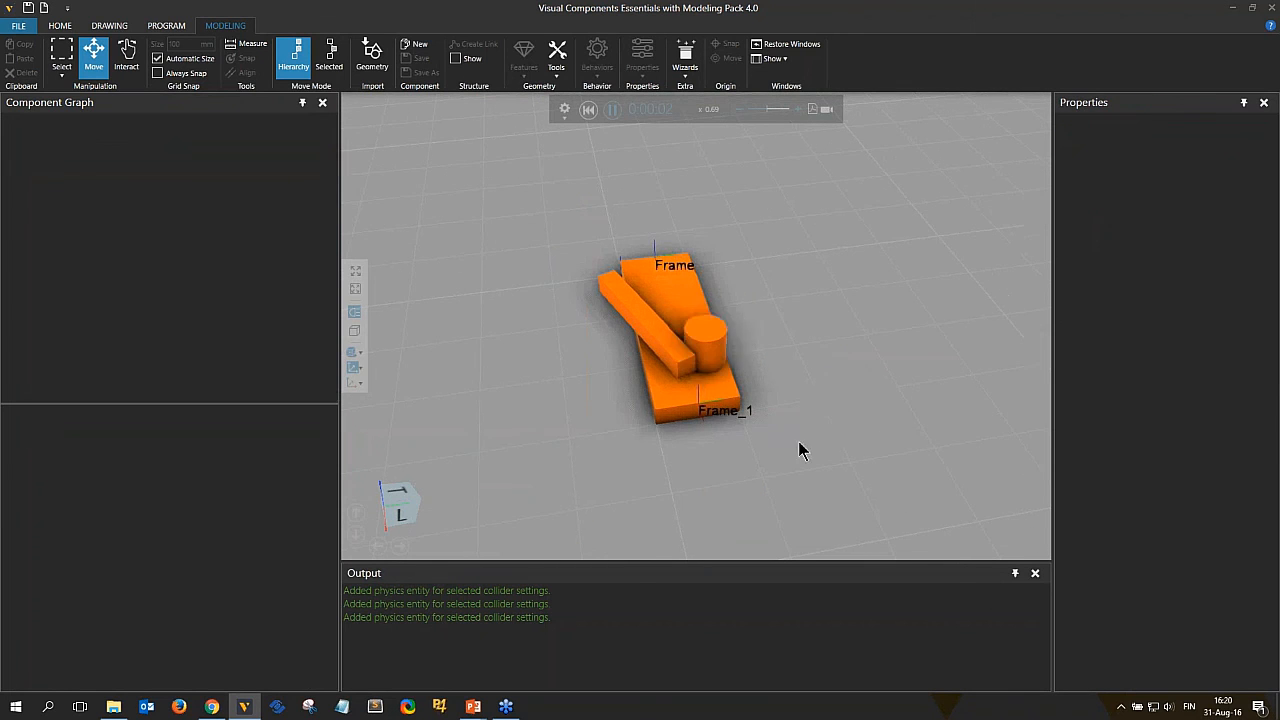
{"action": "right_click_drag", "start_coordinate": [798, 441], "coordinate": [735, 400]}
{"action": "scroll", "coordinate": [726, 331], "scroll_direction": "up", "scroll_amount": 5}
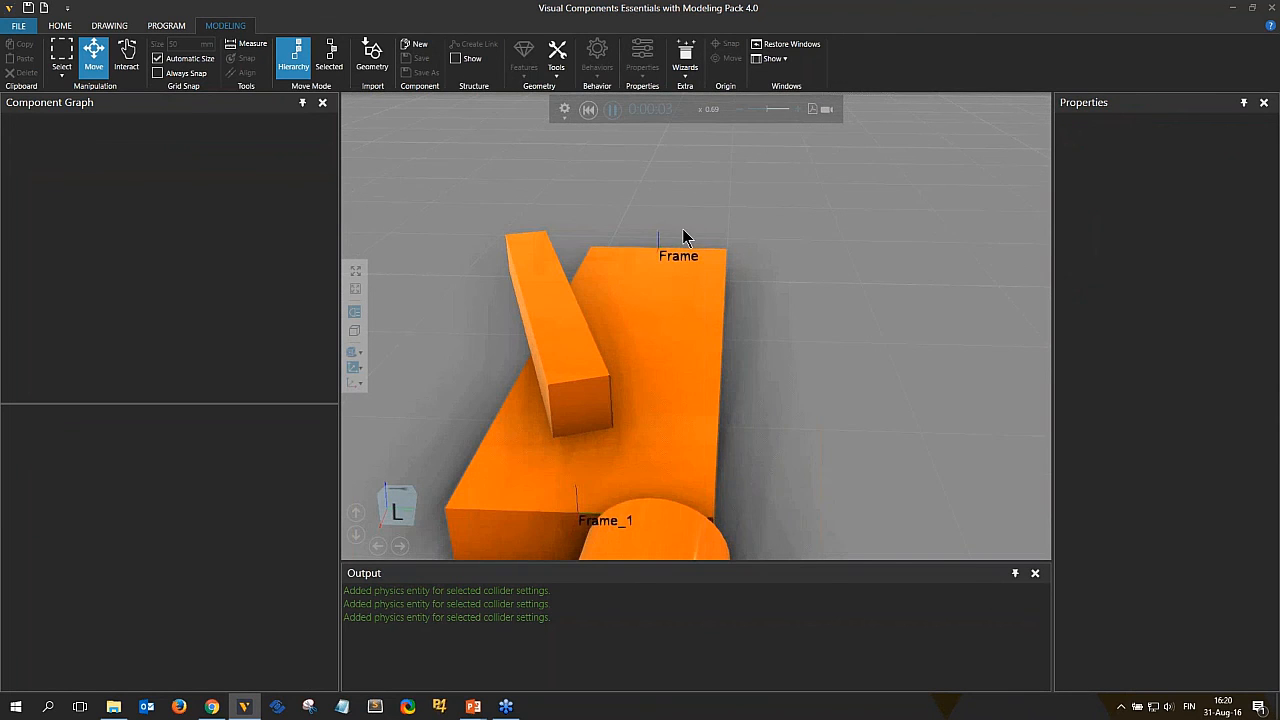
{"action": "left_click", "coordinate": [590, 111]}
{"action": "left_click", "coordinate": [612, 109]}
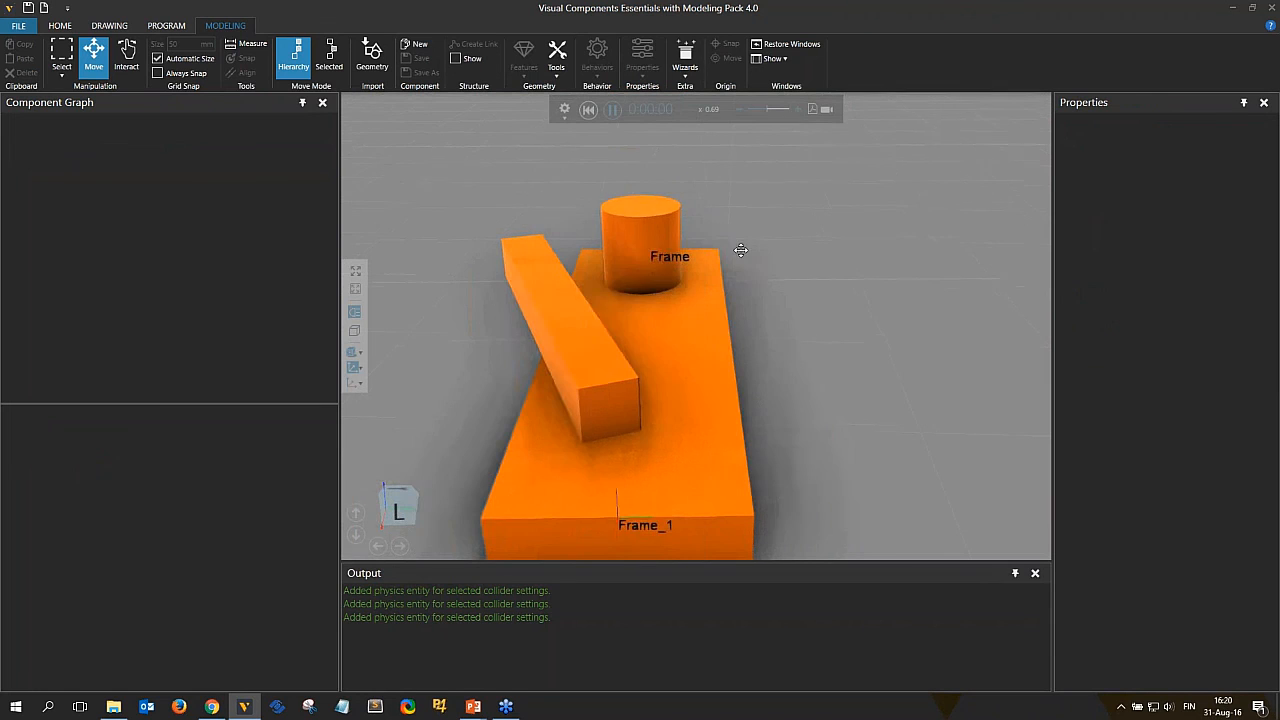
{"action": "right_click_drag", "start_coordinate": [741, 251], "coordinate": [756, 252]}
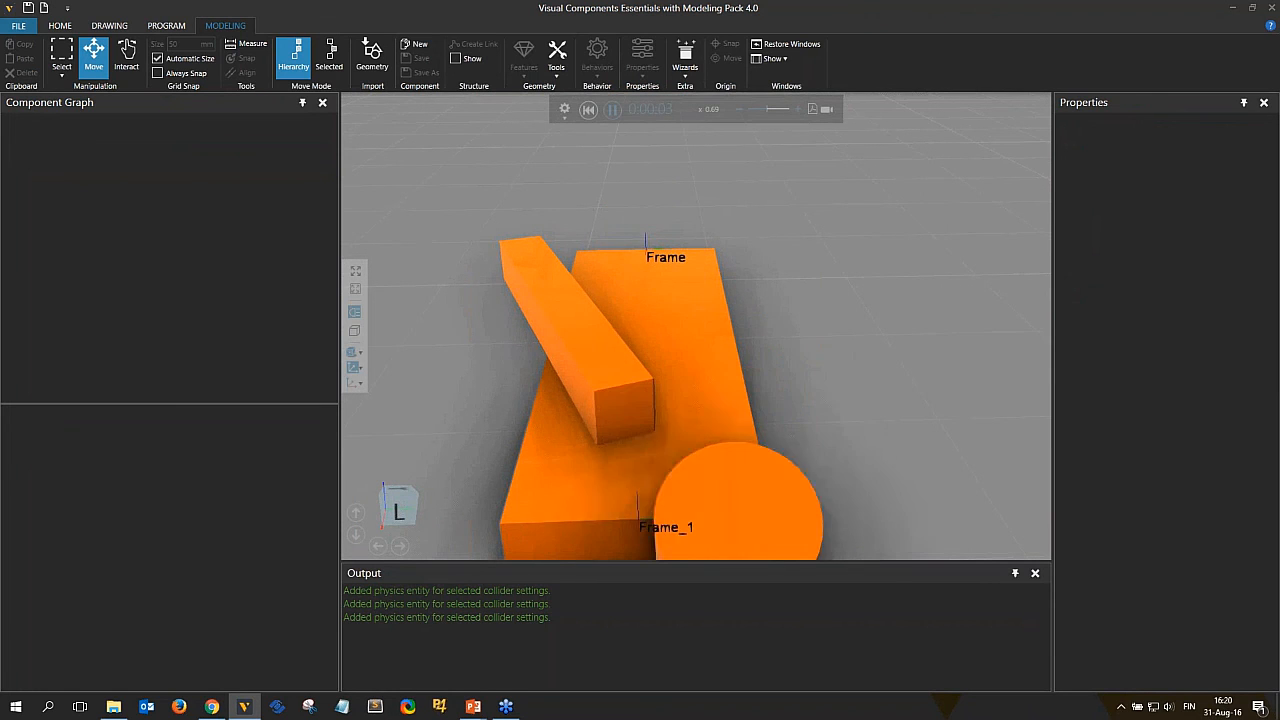
{"action": "left_click", "coordinate": [587, 112]}
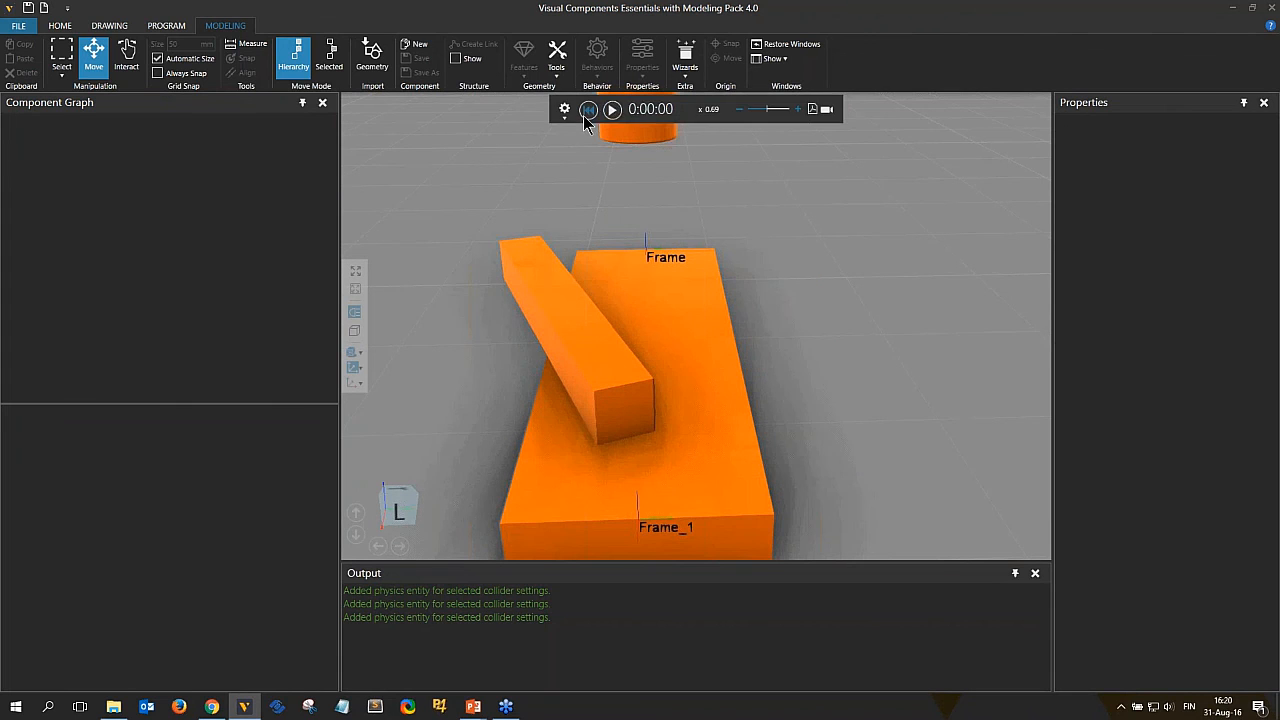
Examine the cylinder's collider setting, the component's PhysicsEntity behavior, and the Physics behaviors available to add.
{"action": "left_click", "coordinate": [633, 134]}
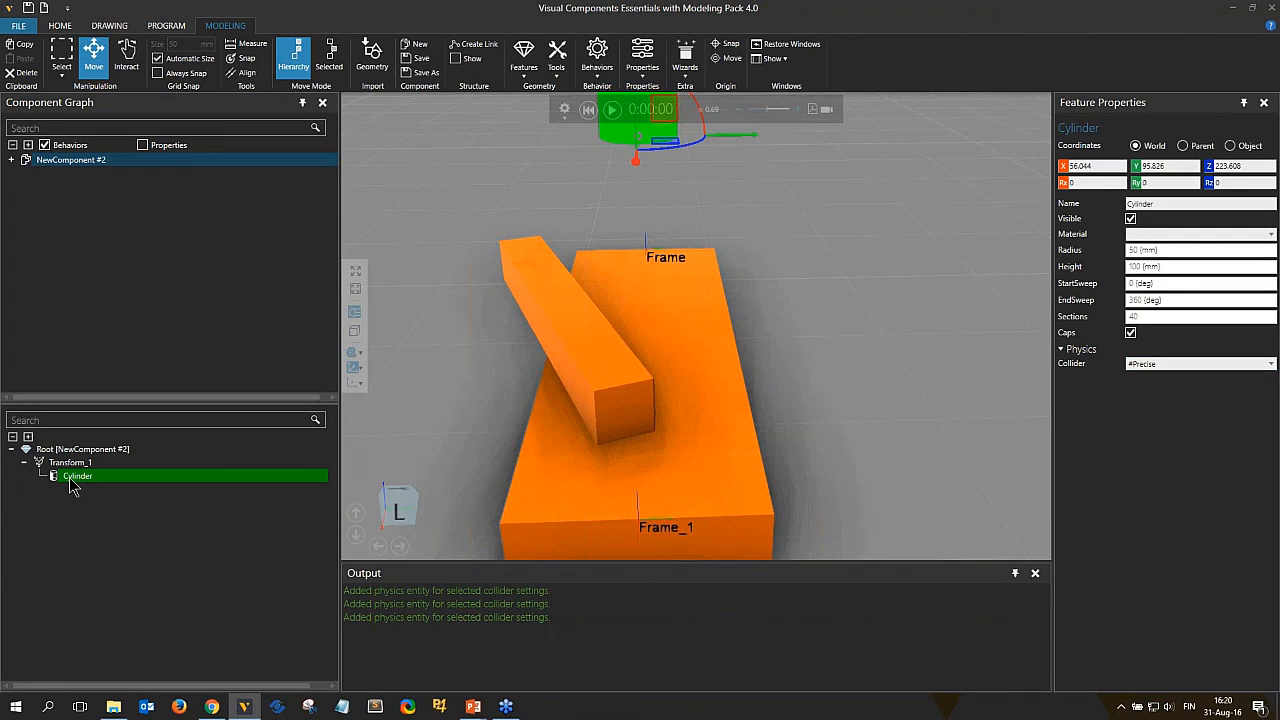
{"action": "left_click", "coordinate": [71, 480]}
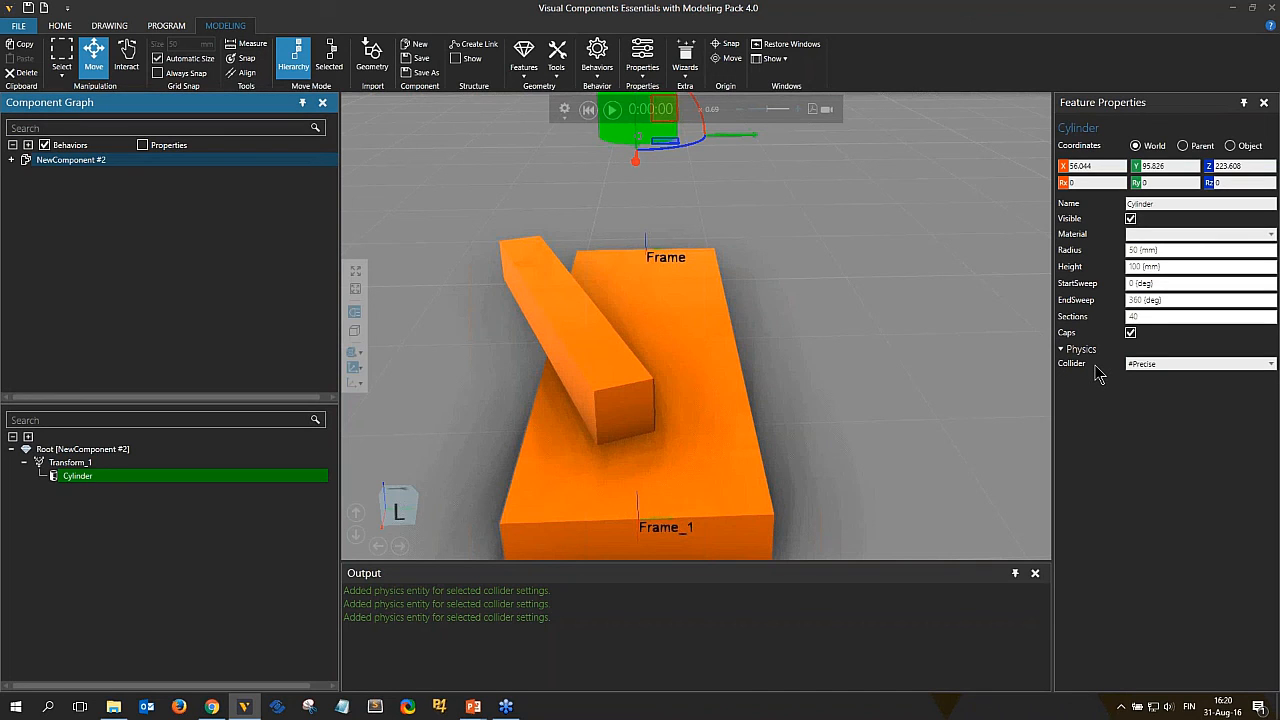
{"action": "left_click", "coordinate": [11, 160]}
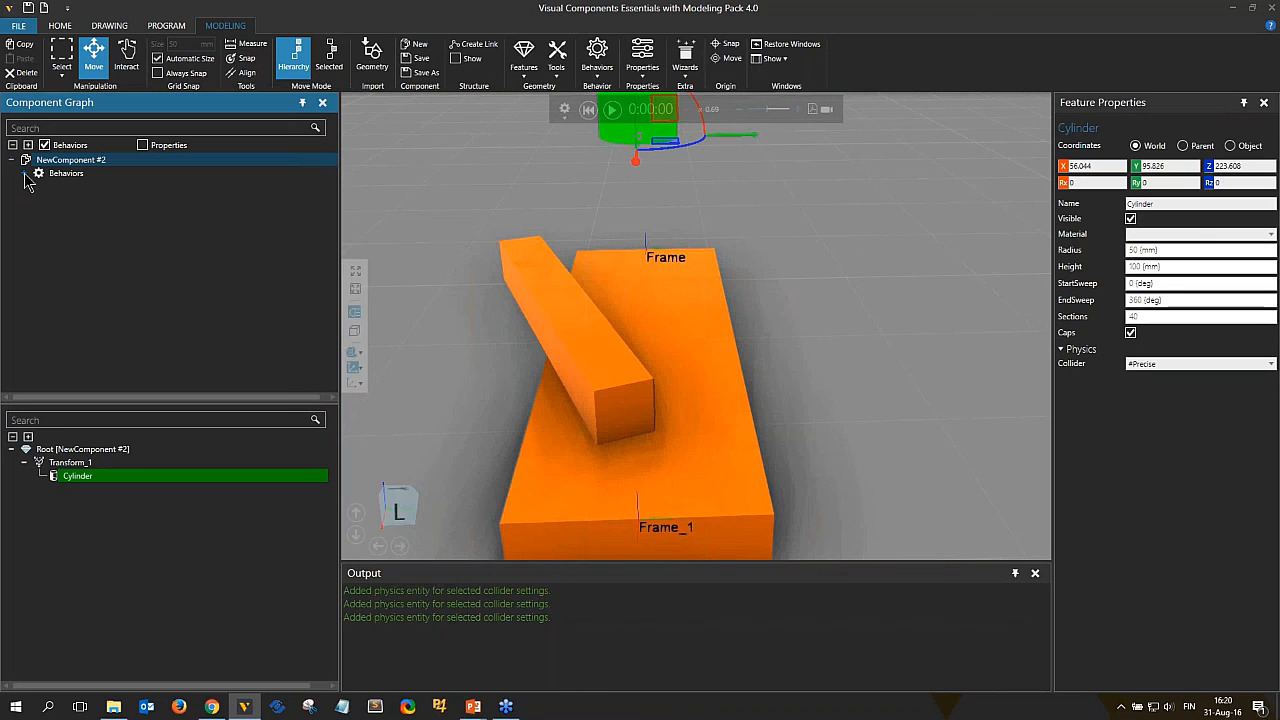
{"action": "left_click", "coordinate": [25, 175]}
{"action": "left_click", "coordinate": [86, 187]}
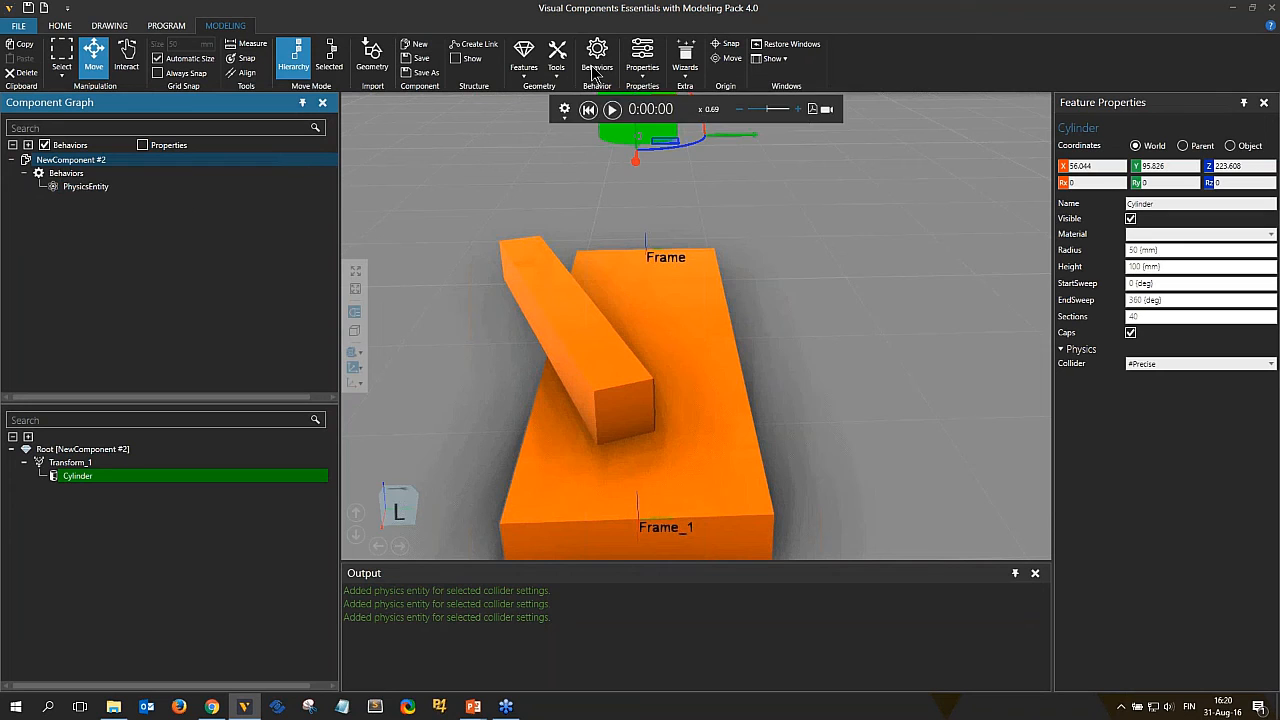
{"action": "left_click", "coordinate": [598, 55]}
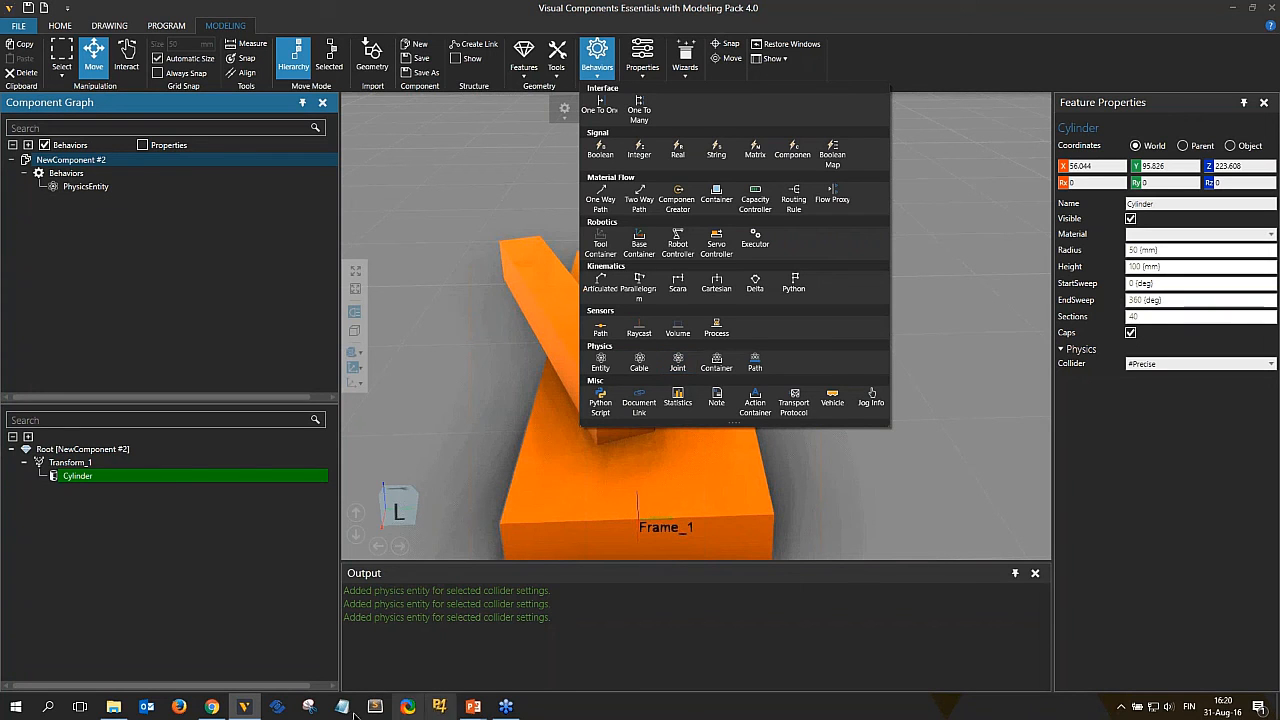
Switch to PowerPoint and advance the slideshow from the Physics colliders slide to the demo video slide.
{"action": "left_click", "coordinate": [473, 706]}
{"action": "left_click", "coordinate": [540, 650]}
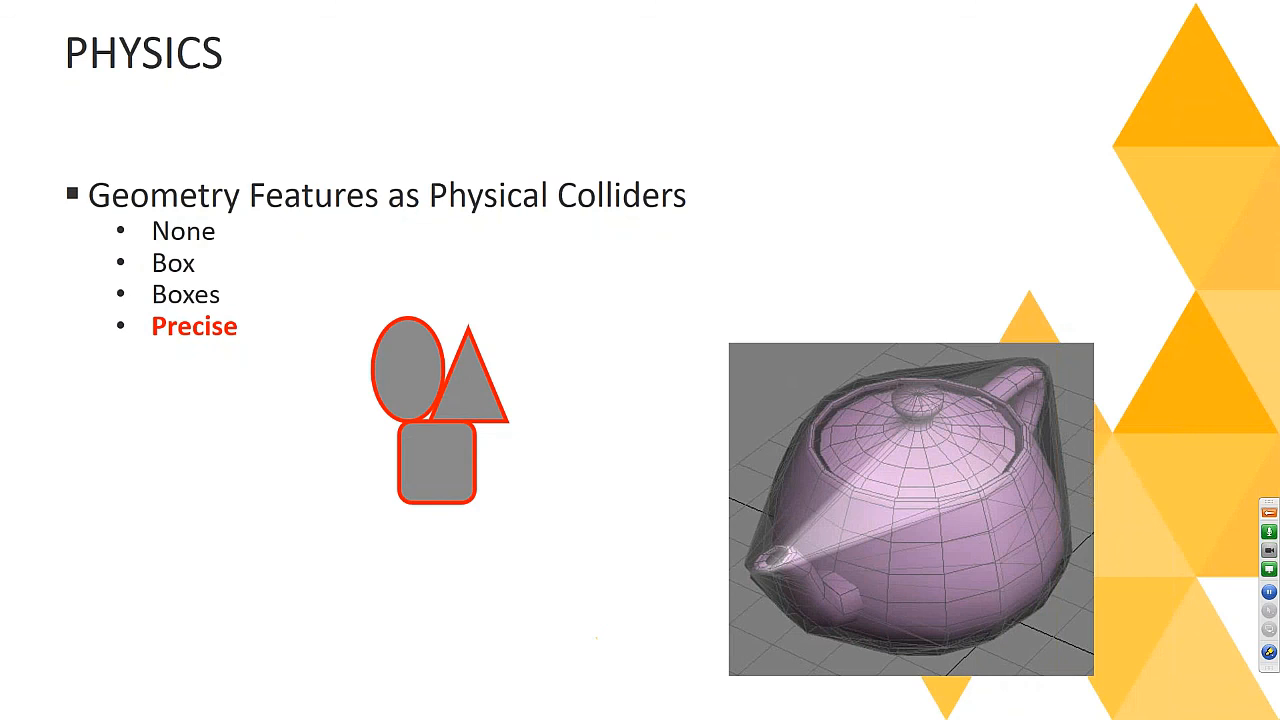
{"action": "left_click", "coordinate": [648, 338]}
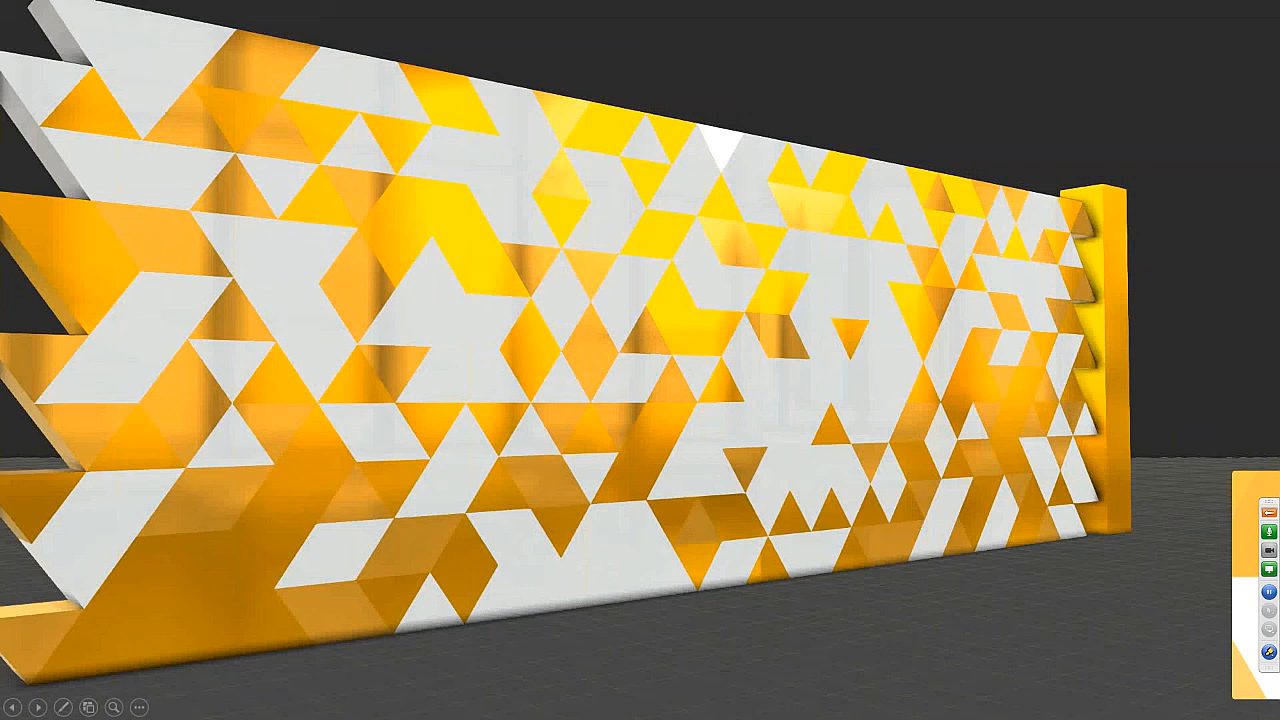
Play the physics demo video in the slideshow, then exit the slideshow.
{"action": "mouse_move", "coordinate": [129, 491]}
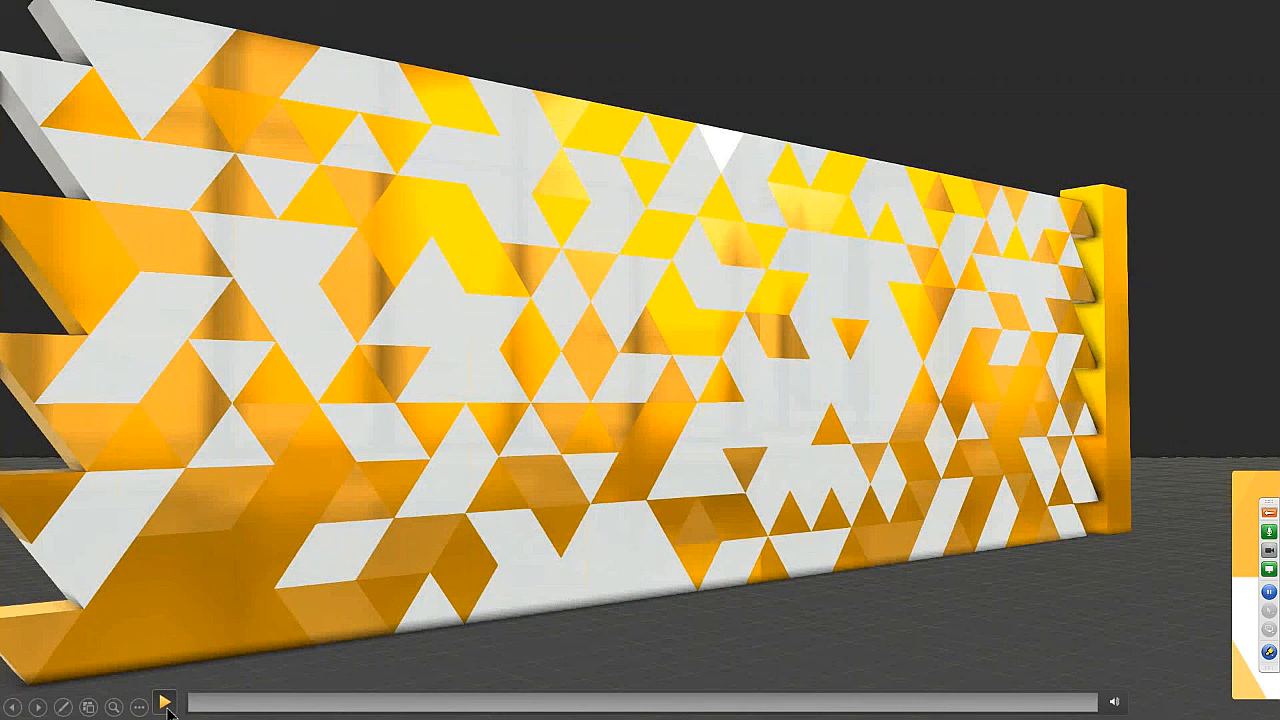
{"action": "left_click", "coordinate": [165, 703]}
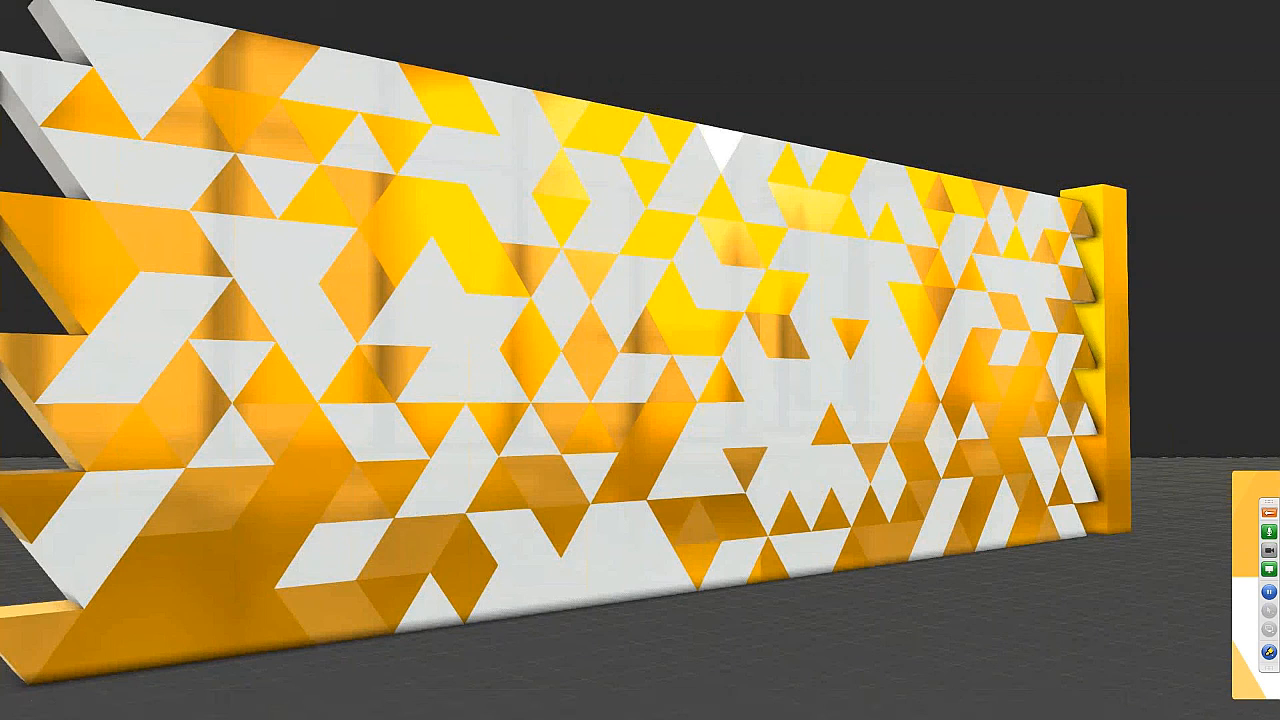
{"action": "mouse_move", "coordinate": [166, 702]}
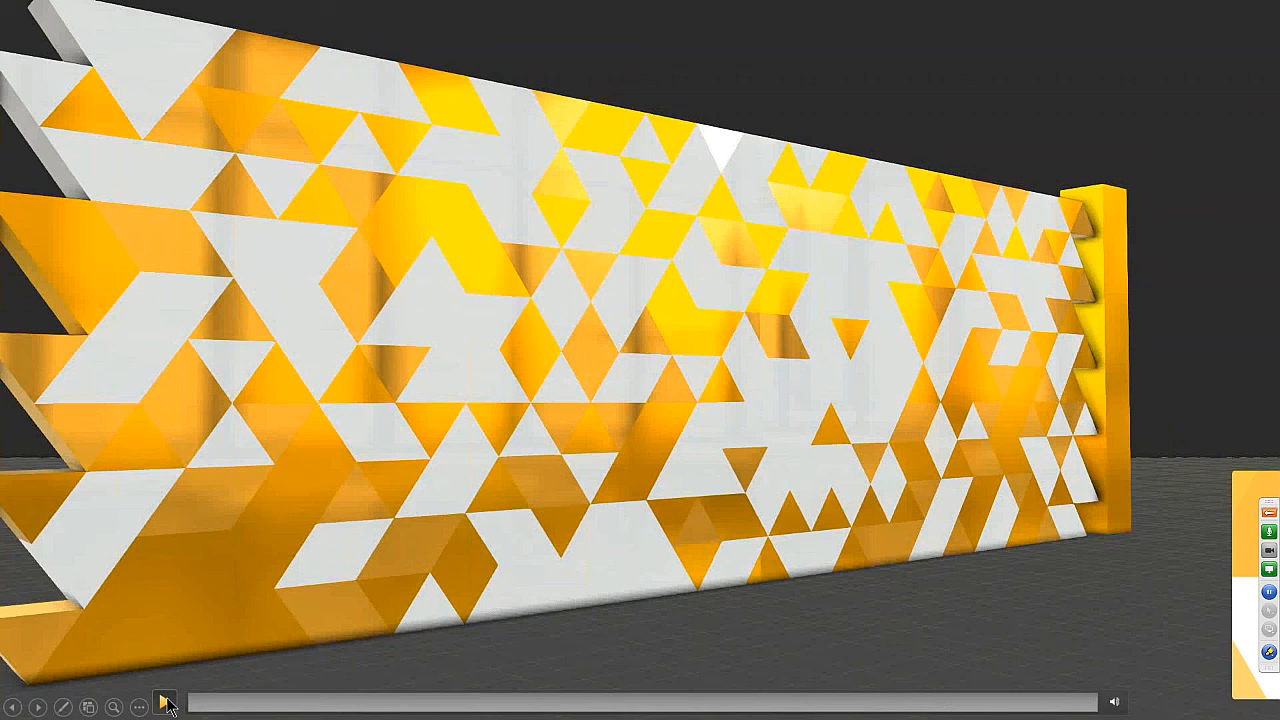
{"action": "left_click", "coordinate": [165, 703]}
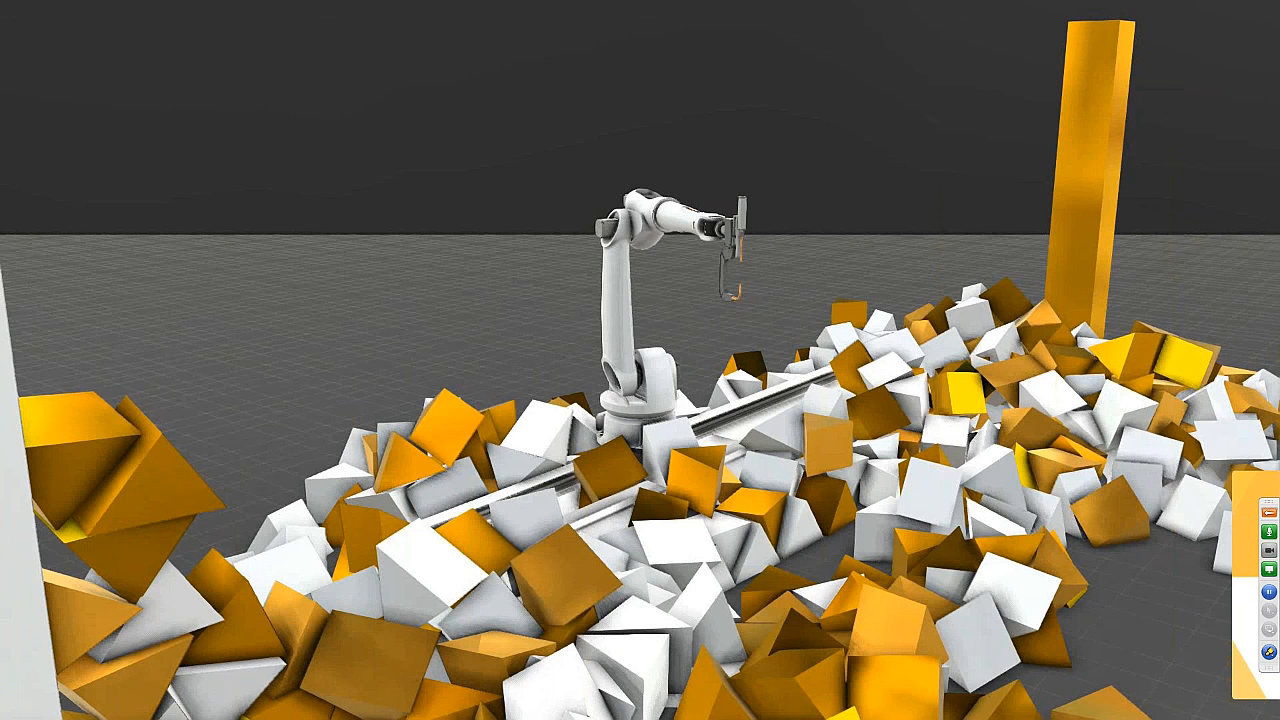
{"action": "key", "text": "Escape"}
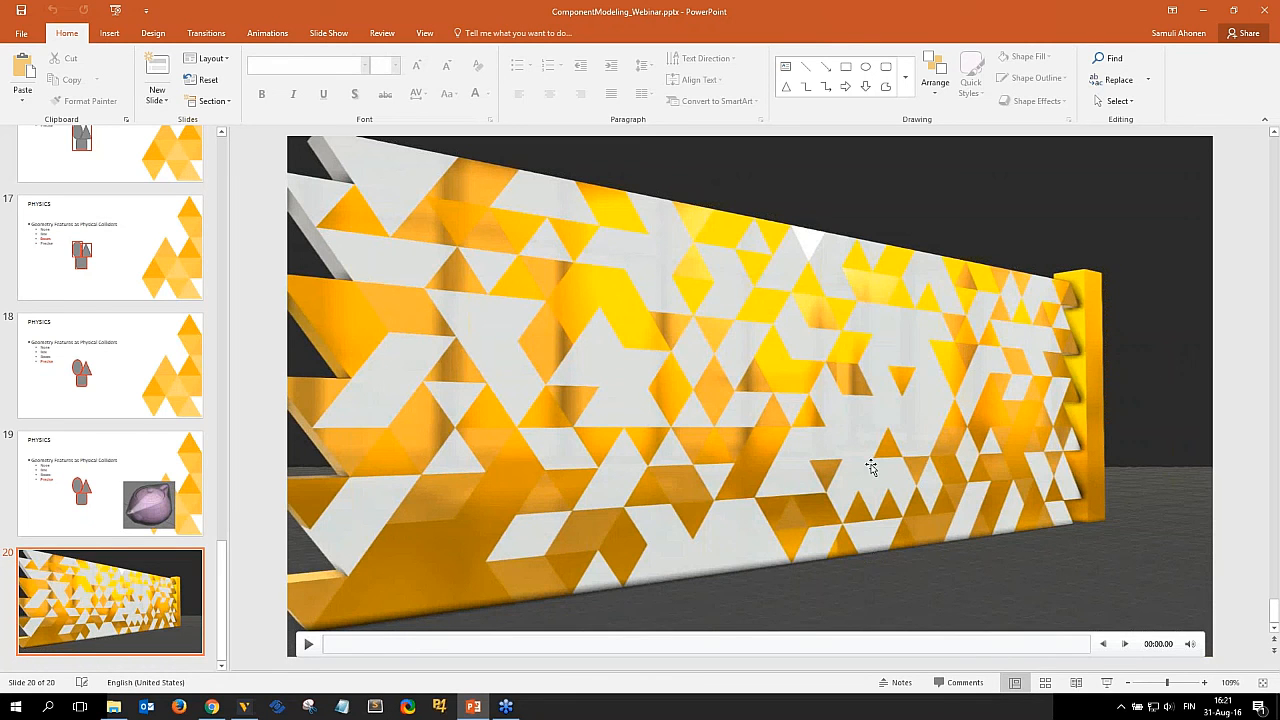